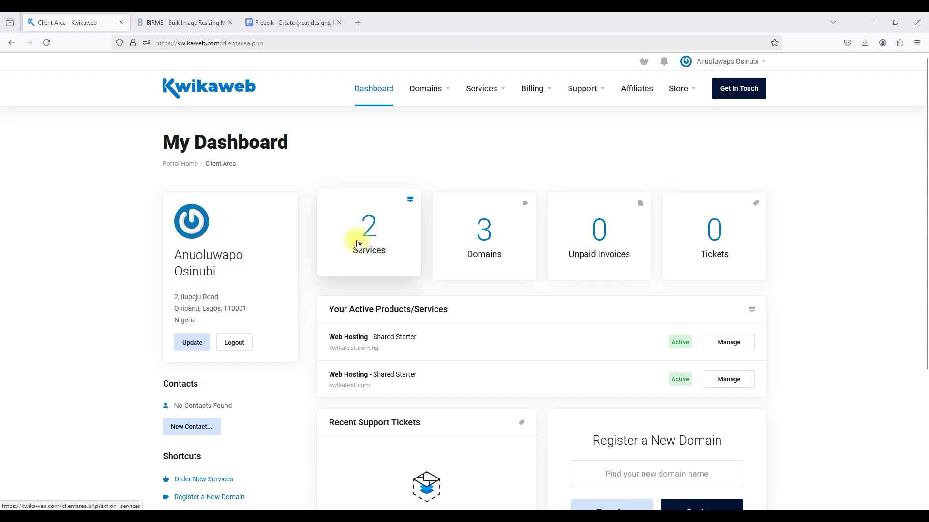
Open the kwikatest.com Shared Starter hosting service and log in to its Webuzo panel.
click(366, 239)
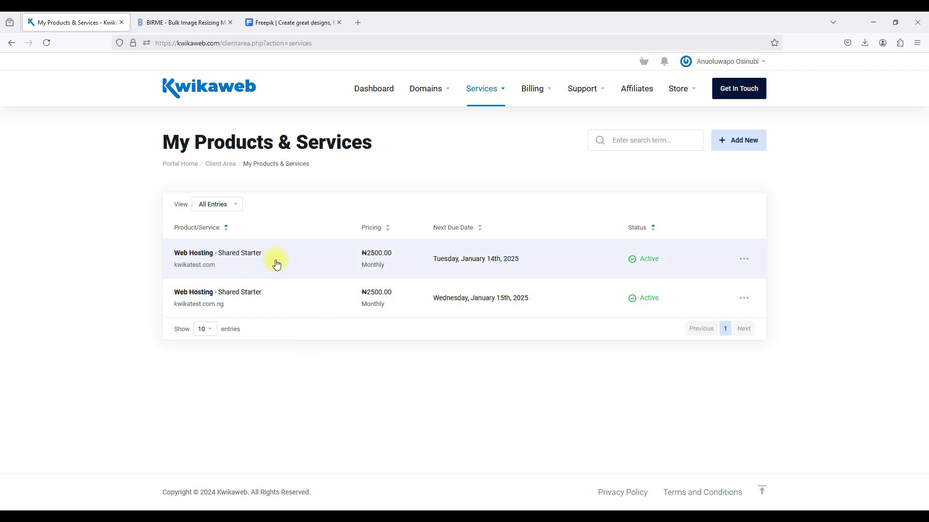
click(304, 259)
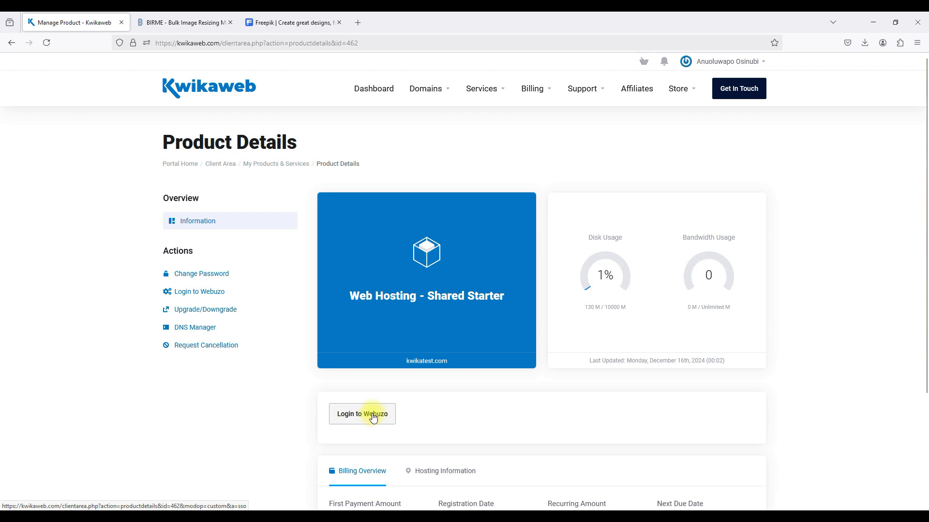
click(364, 93)
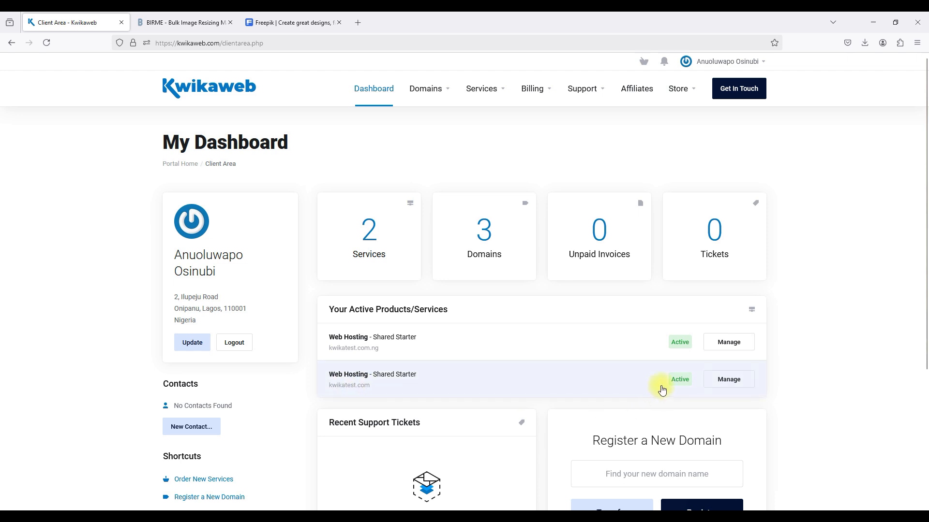
click(717, 381)
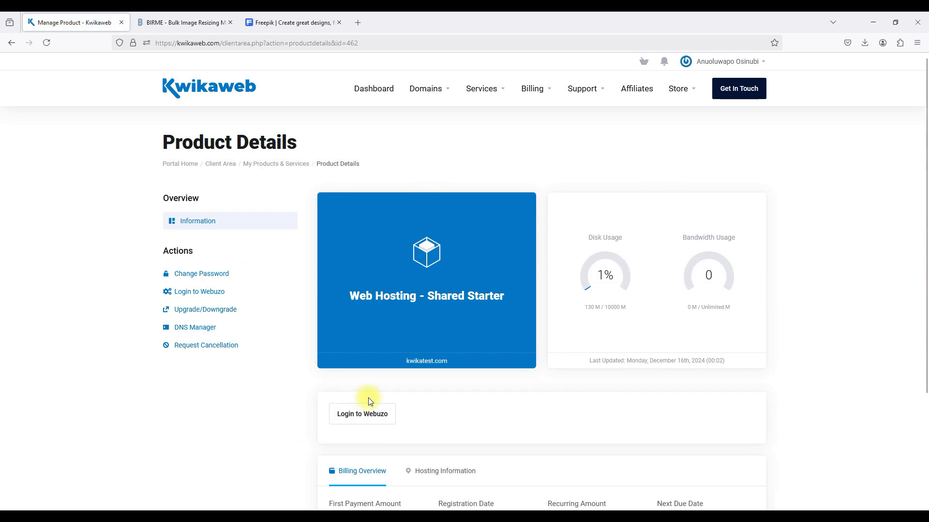
click(354, 423)
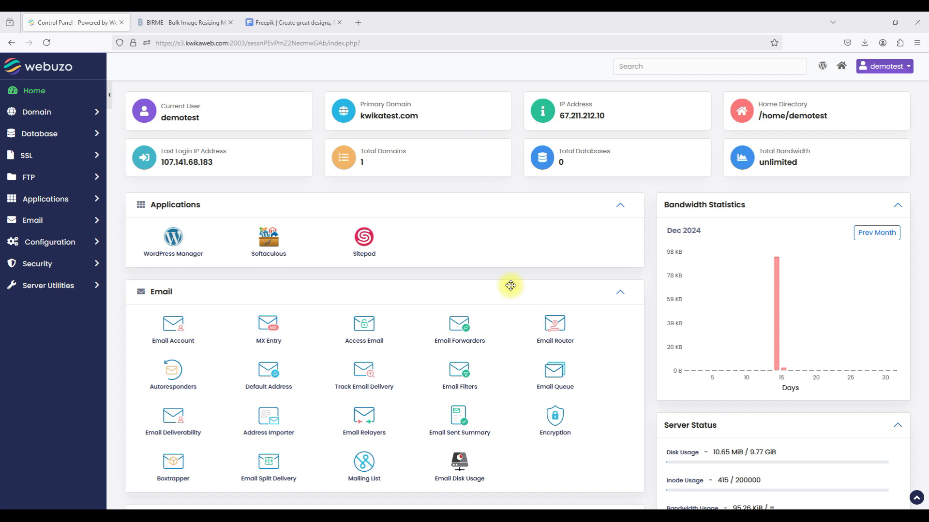
Open the kwikatest.com Primary Domain link in a new tab and switch to it.
triple_click(374, 117)
right_click(375, 118)
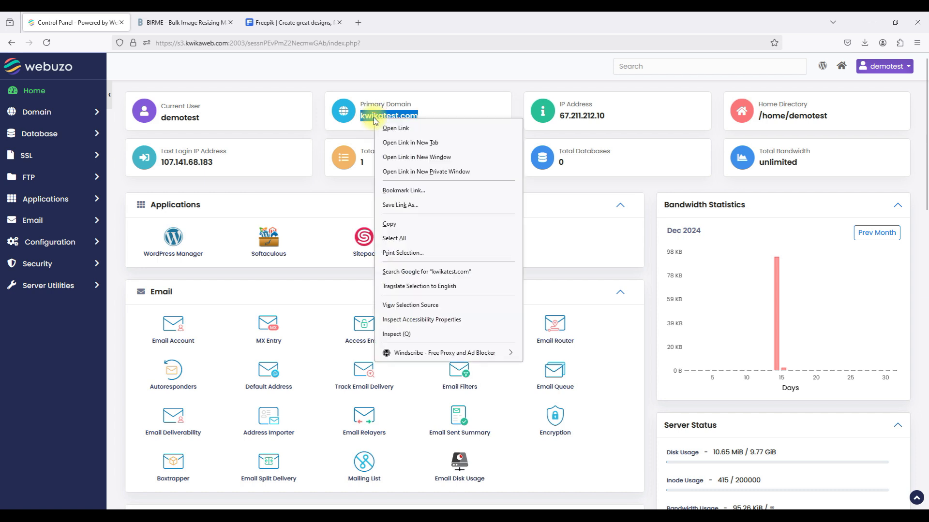
click(395, 142)
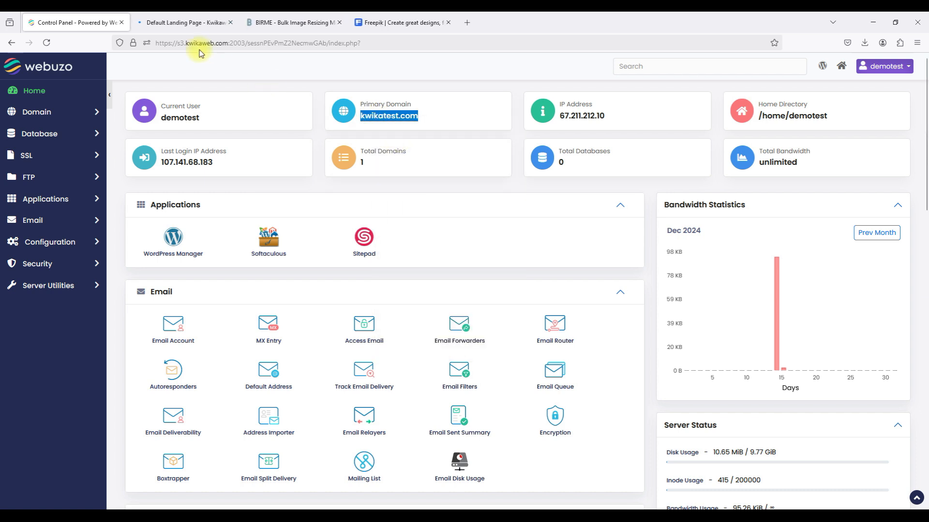
click(179, 27)
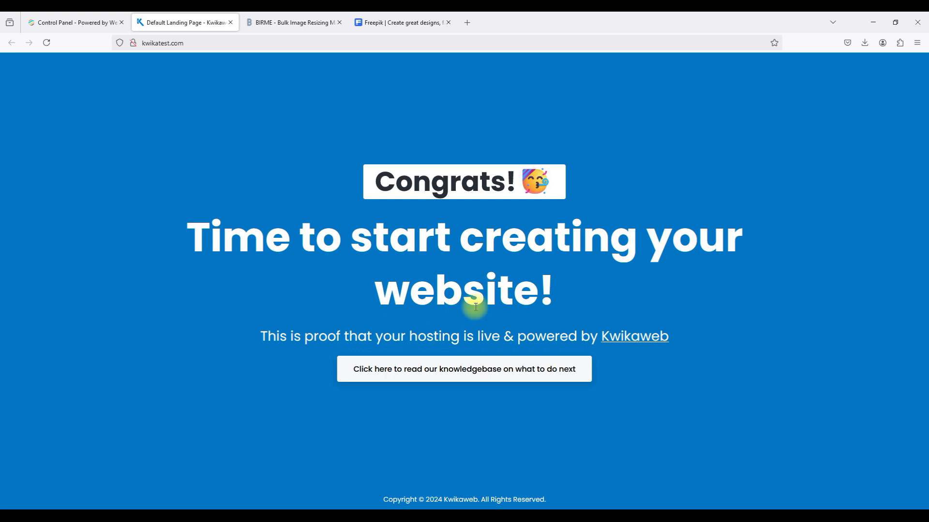
Close the kwikatest.com Congrats landing page tab to return to Webuzo.
click(230, 23)
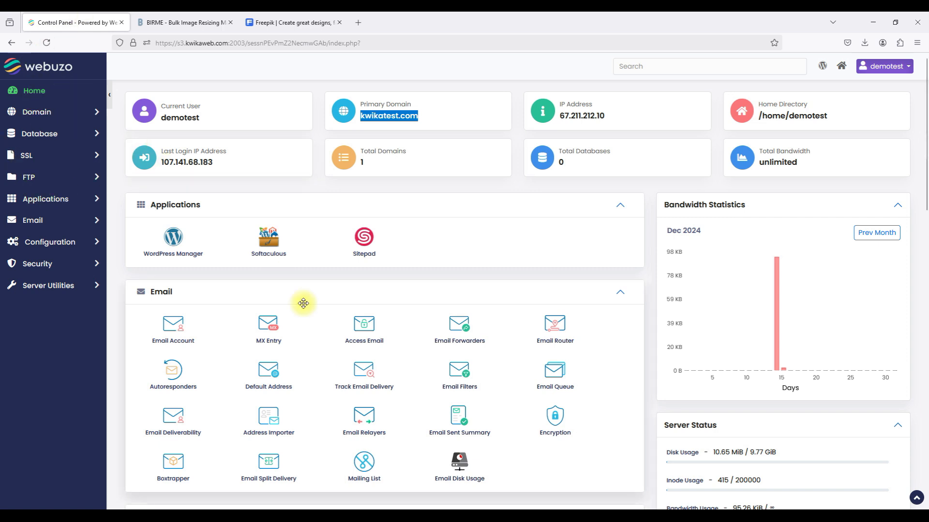
Go to the SSL panel's Automatic SSL page showing kwikatest.com without a certificate.
scroll(303, 303, down, 6)
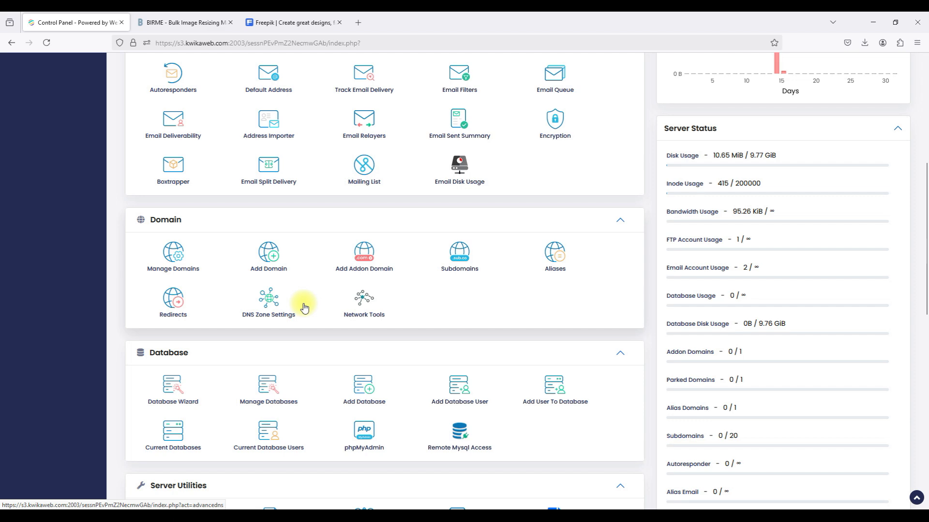
scroll(303, 303, down, 5)
scroll(301, 305, down, 2)
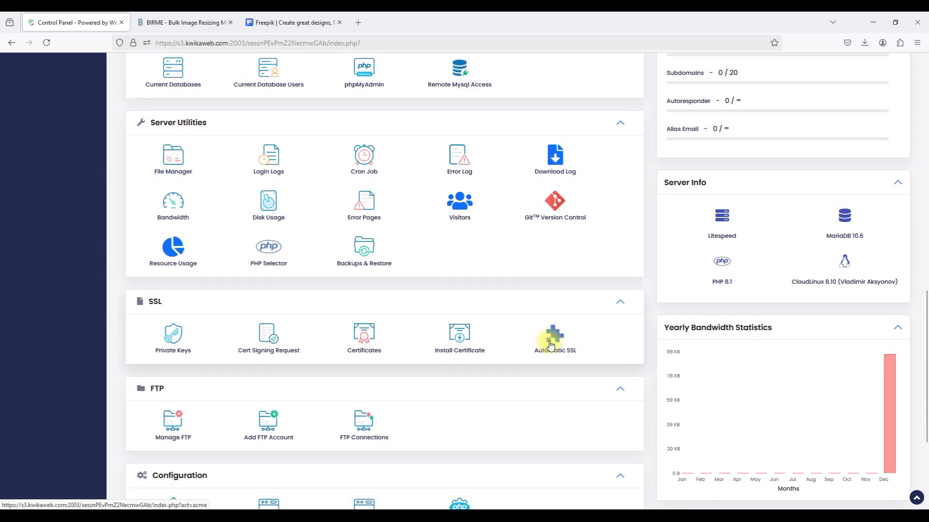
click(554, 341)
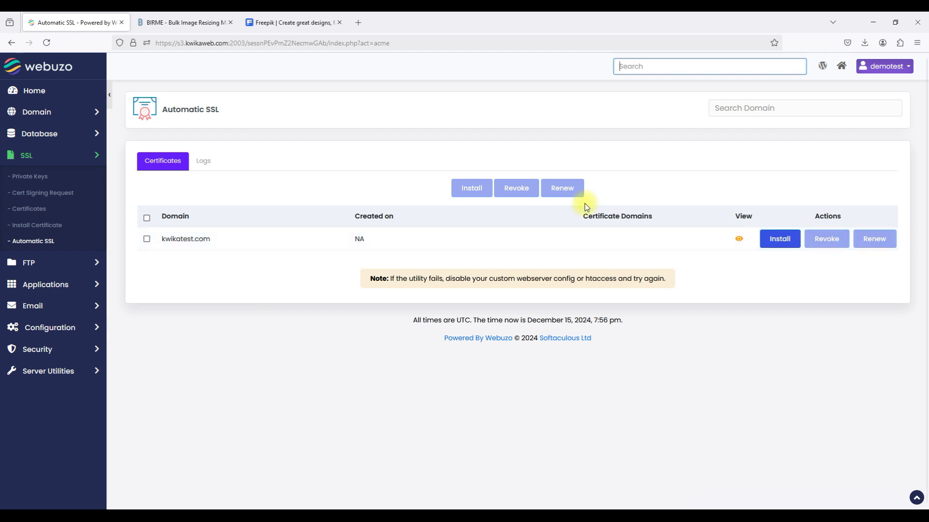
Open kwikatest.com in a new tab, verify it shows not secure, then return to Automatic SSL.
click(188, 242)
double_click(189, 242)
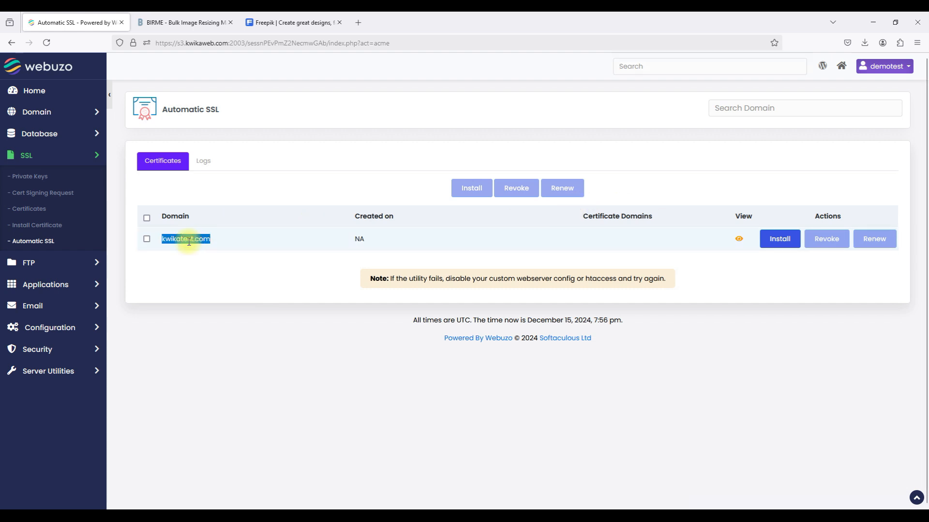
right_click(189, 242)
click(222, 268)
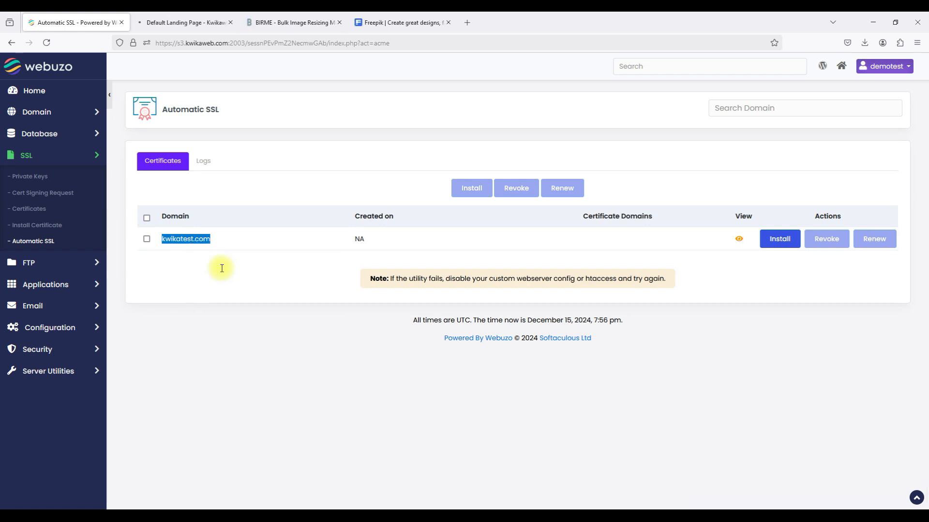
click(170, 20)
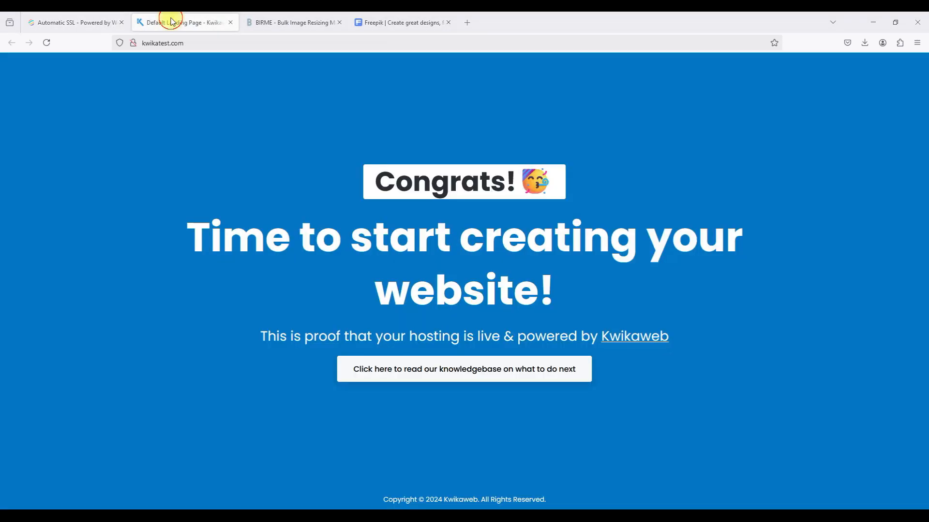
click(132, 44)
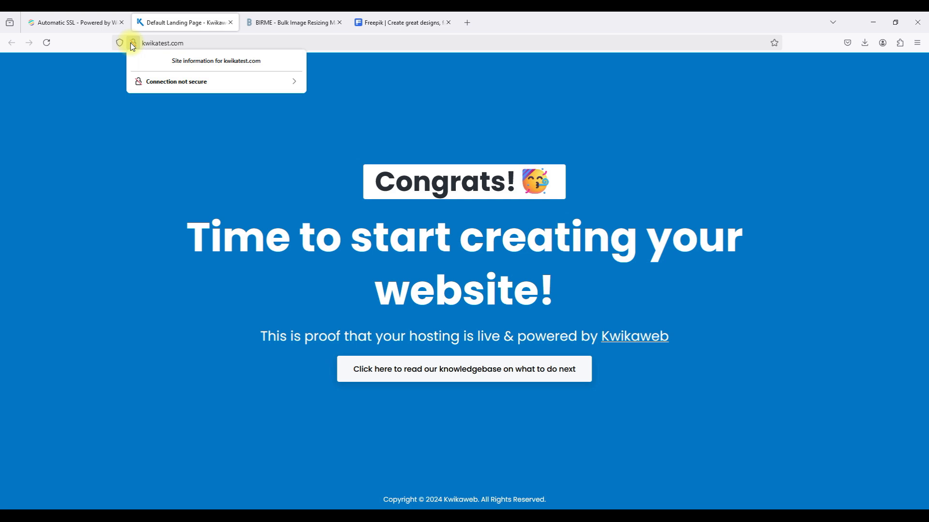
click(91, 25)
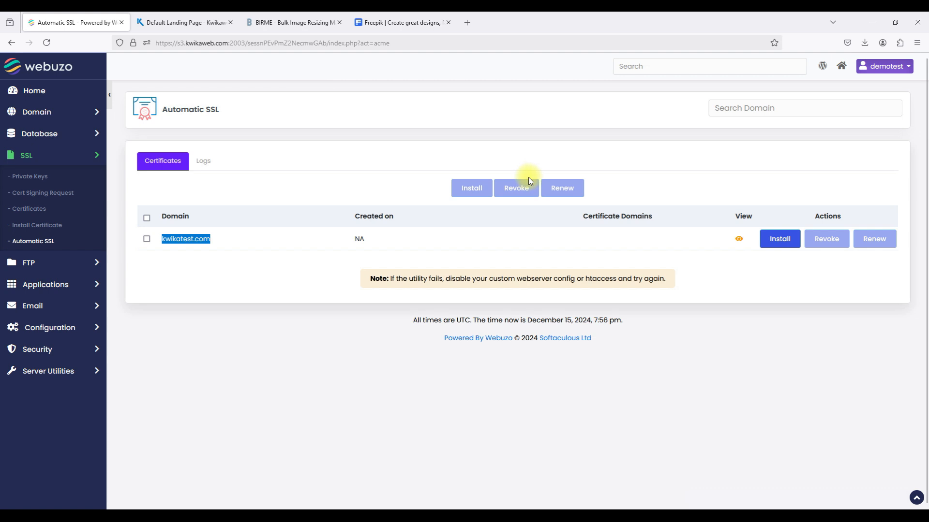
Install a certificate for kwikatest.com and watch the ZeroSSL request in the Logs tab.
click(770, 240)
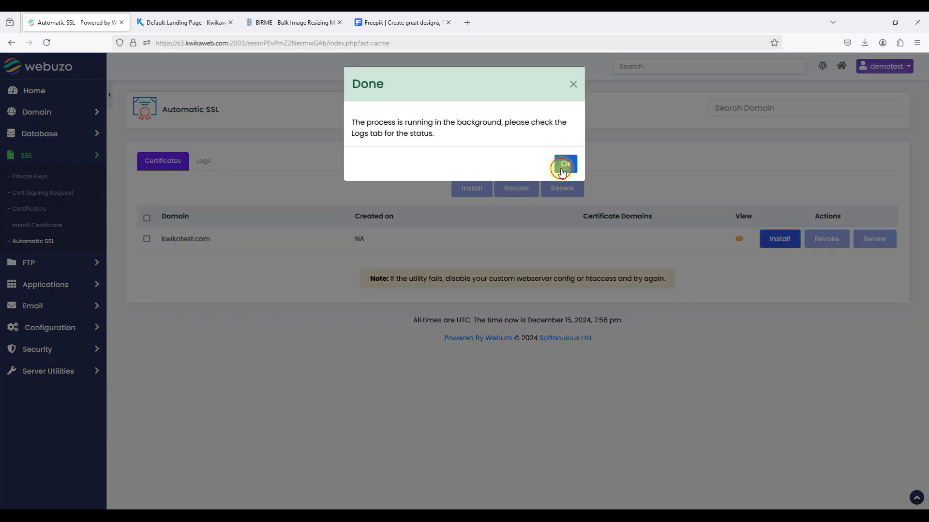
click(561, 166)
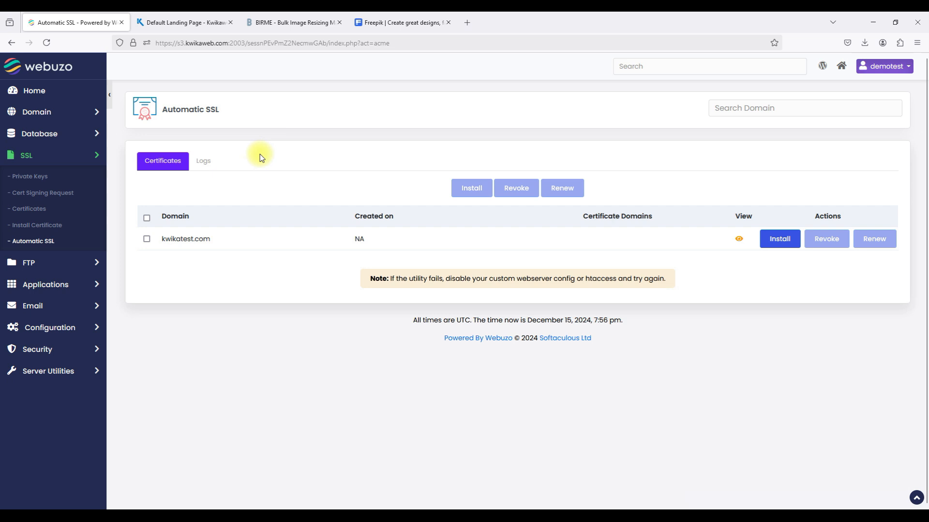
click(205, 163)
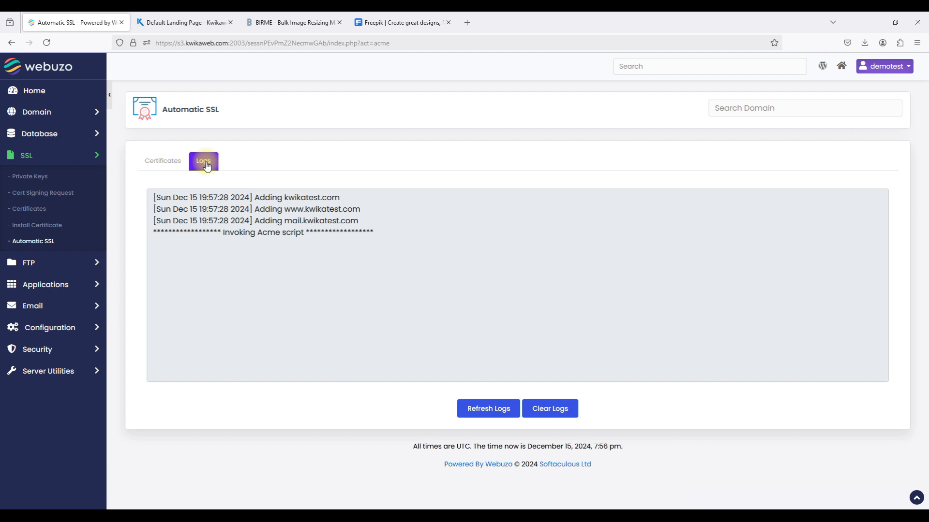
click(321, 202)
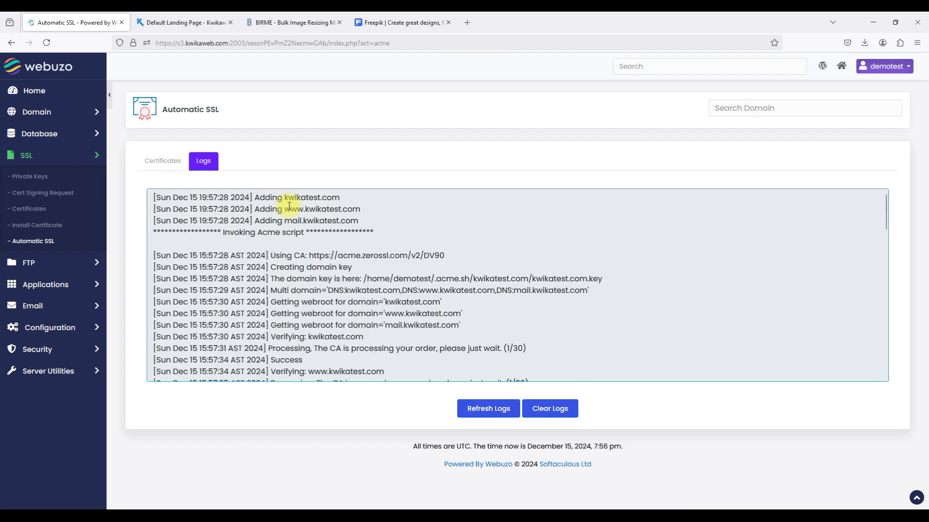
Confirm 'Certificate saved successfully', reload to see kwikatest.com, mail and www covered, then go to the site tab.
scroll(290, 274, down, 10)
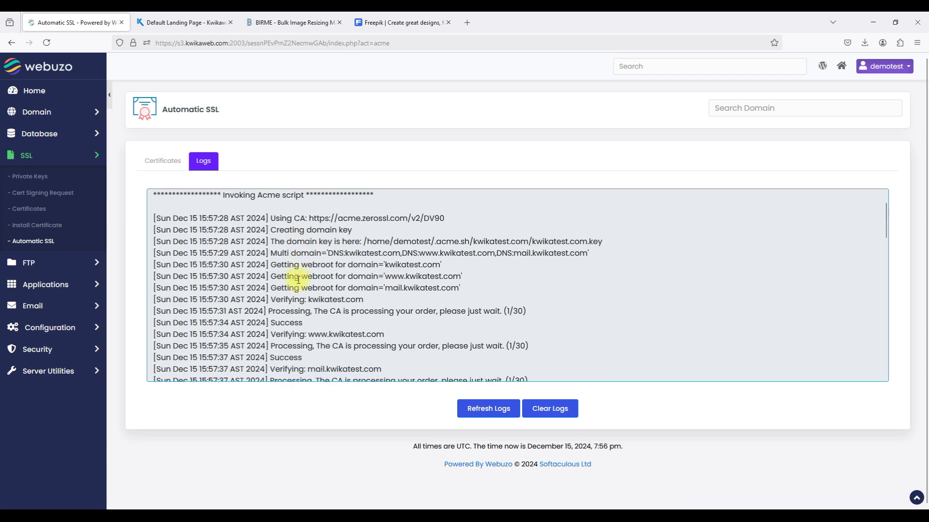
scroll(299, 280, down, 10)
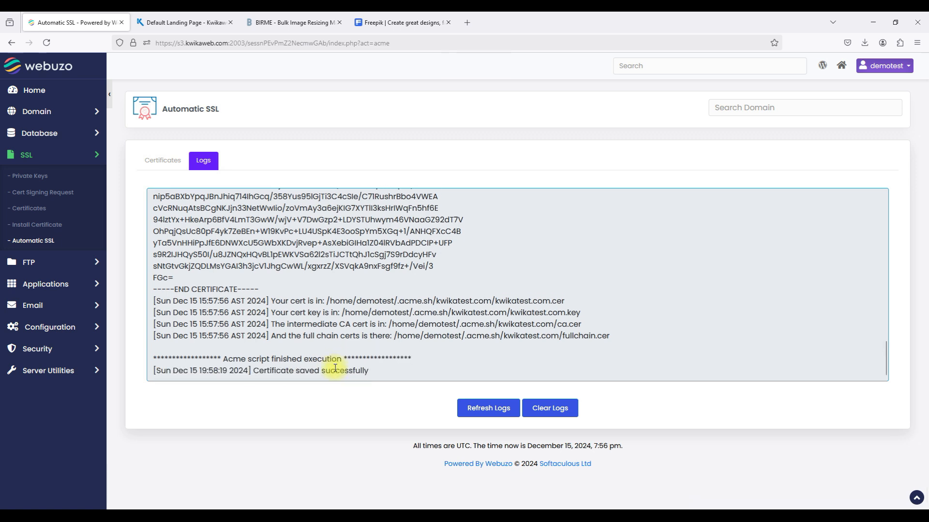
double_click(261, 372)
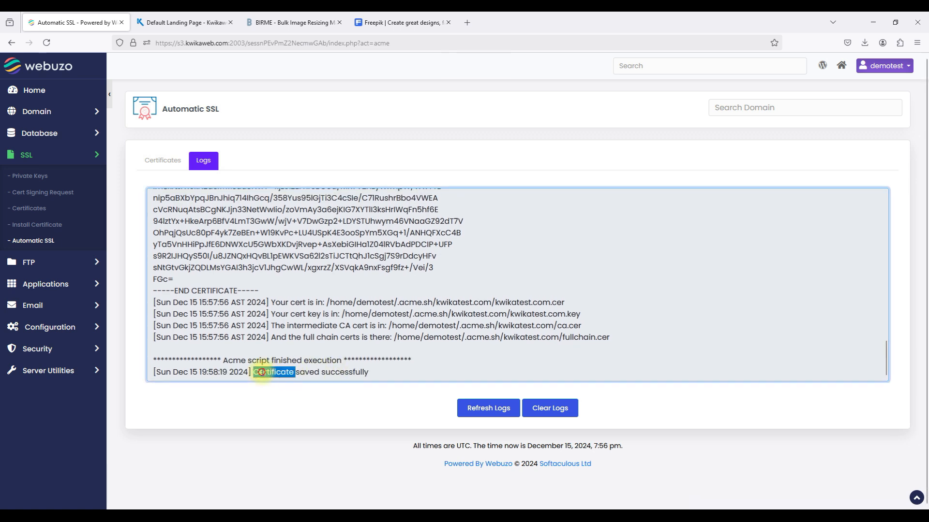
triple_click(261, 372)
click(141, 273)
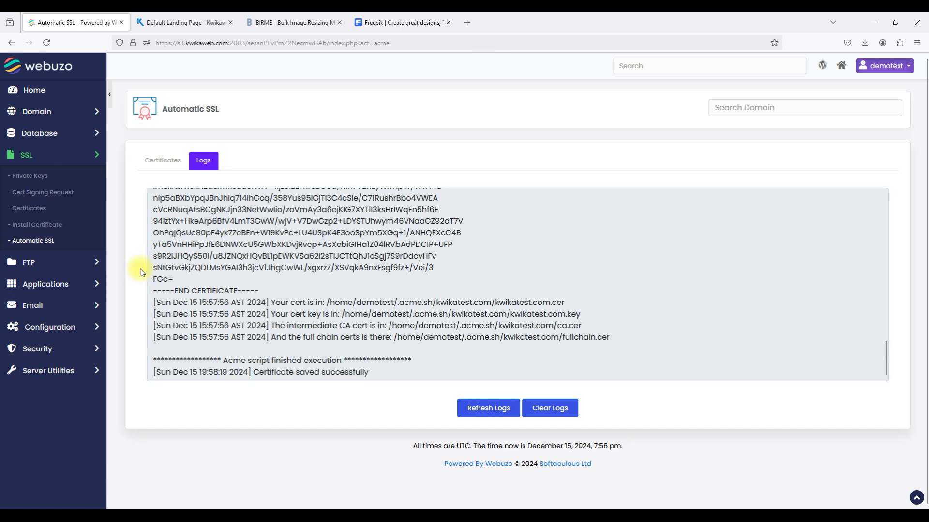
click(38, 242)
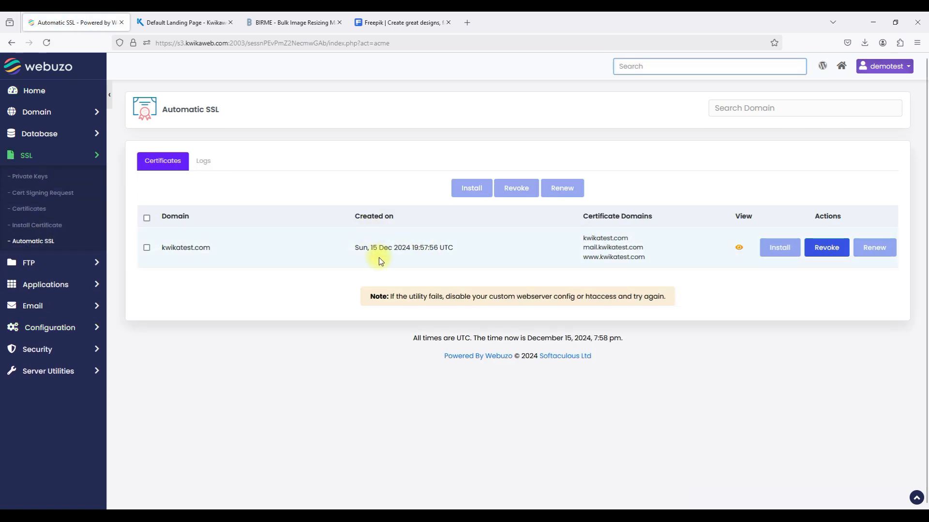
click(173, 29)
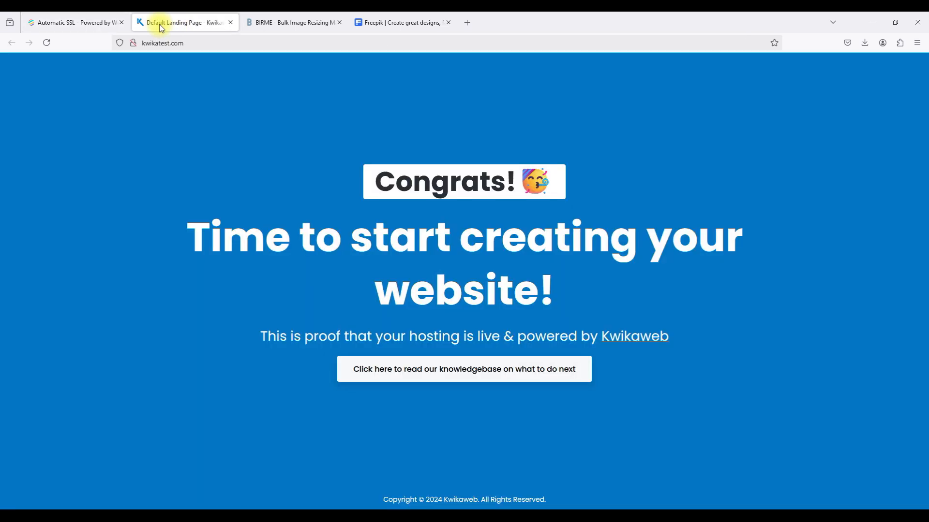
click(142, 43)
click(139, 42)
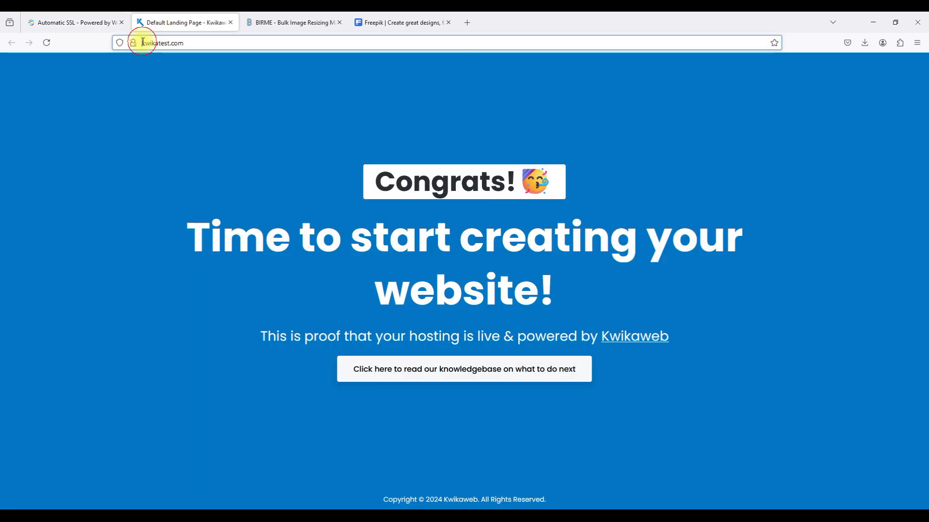
text(https)
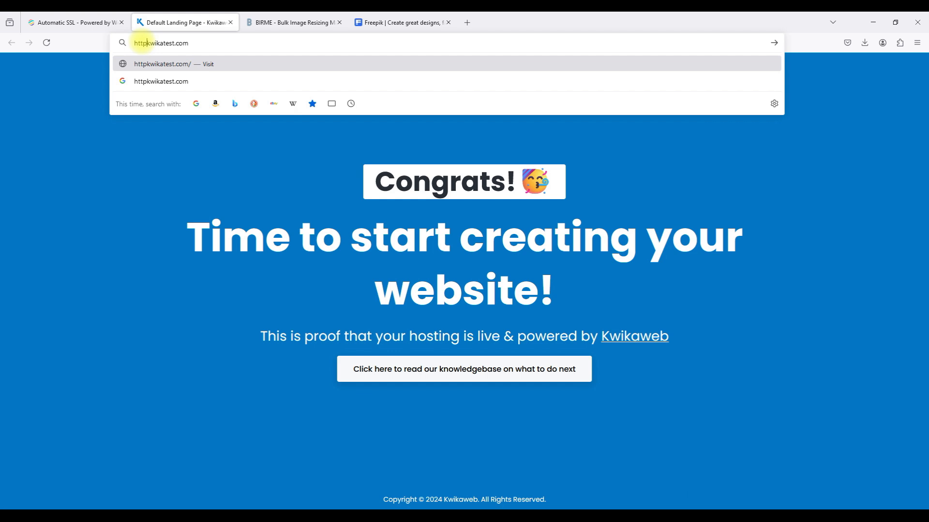
text(://)
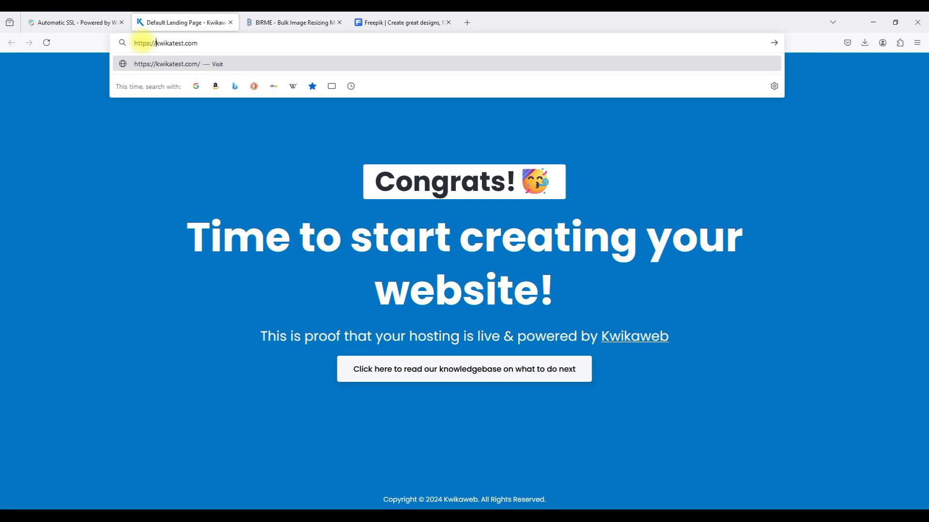
key(Return)
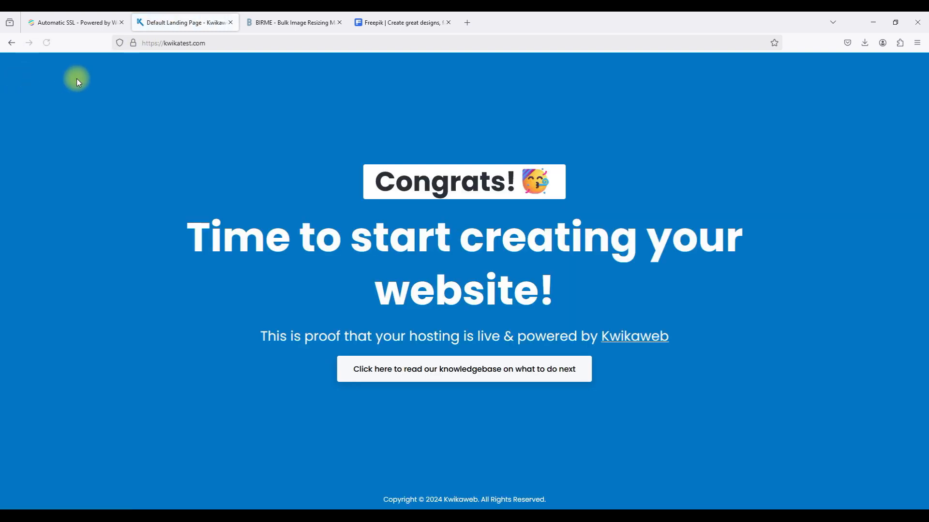
click(134, 47)
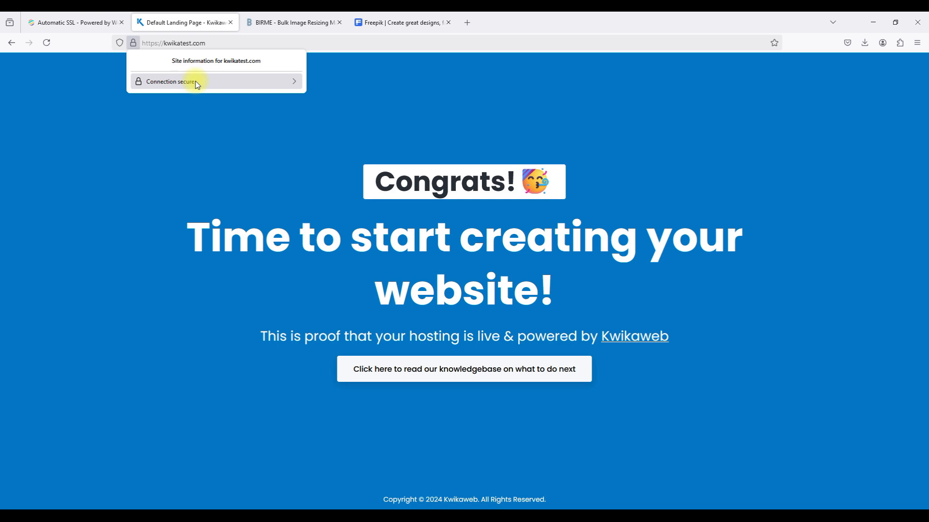
click(304, 158)
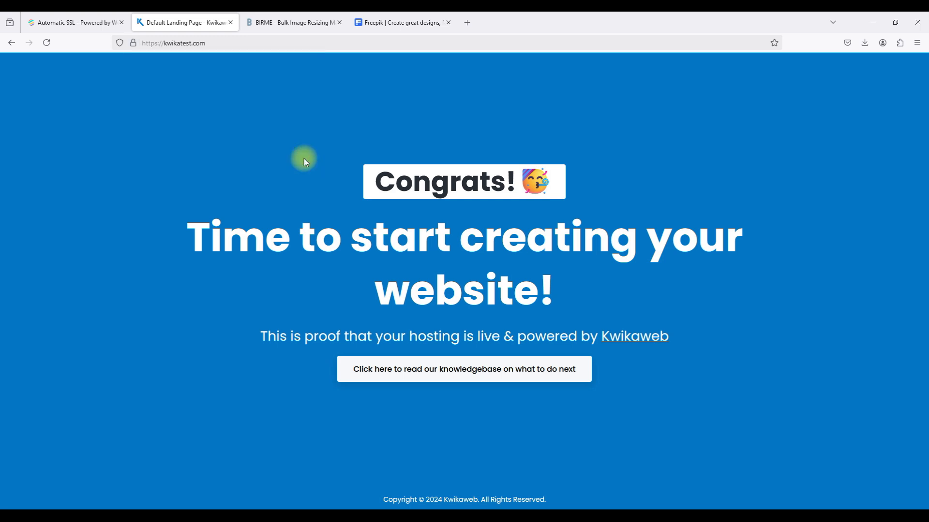
click(73, 22)
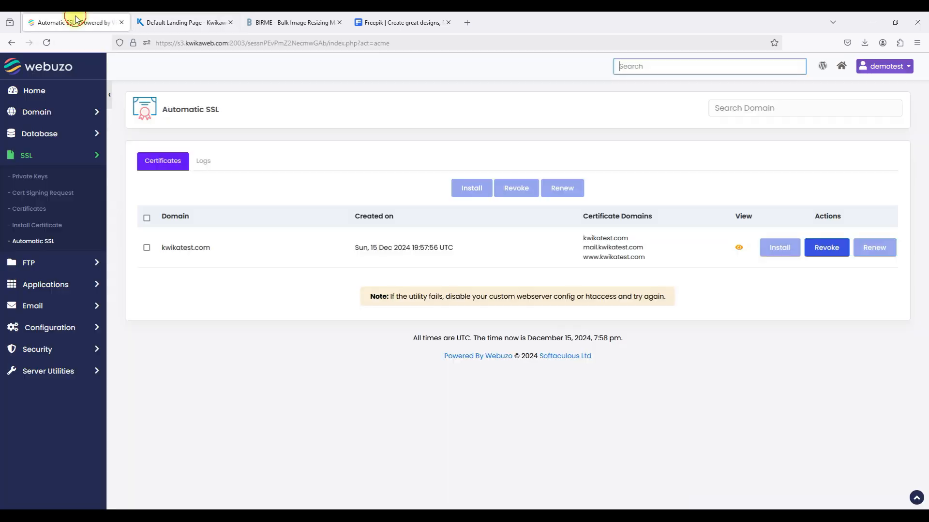
Return to the Webuzo Home dashboard from the sidebar.
click(34, 93)
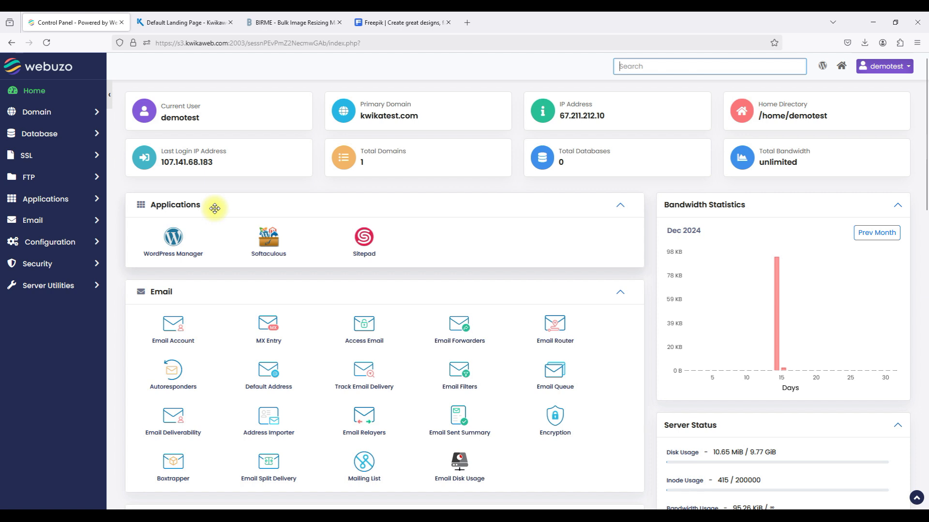
Start a new WordPress install from WordPress Manager and scroll to Software Setup.
click(173, 238)
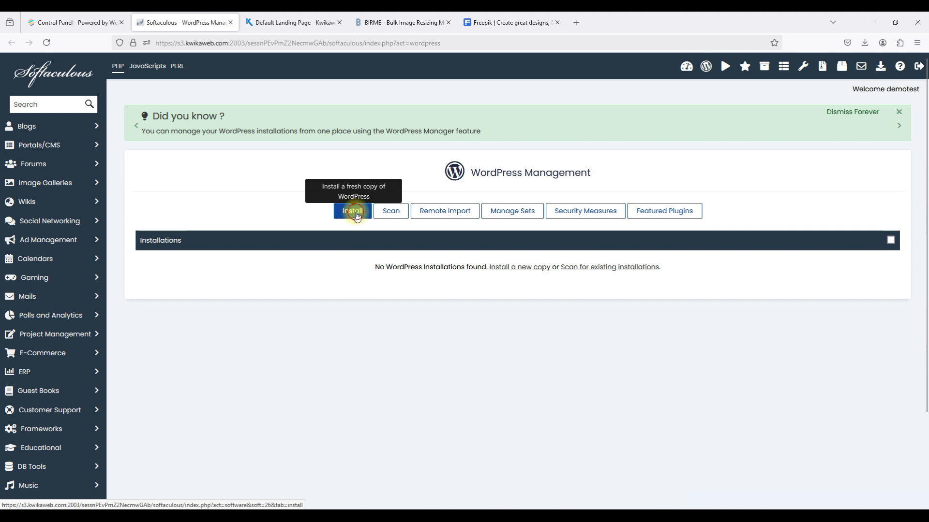
click(357, 214)
scroll(357, 217, down, 3)
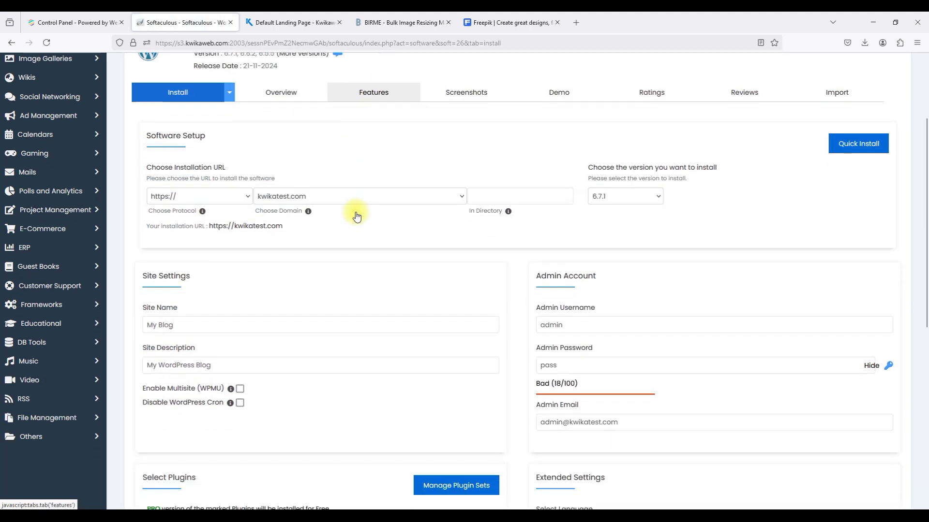
scroll(357, 216, down, 1)
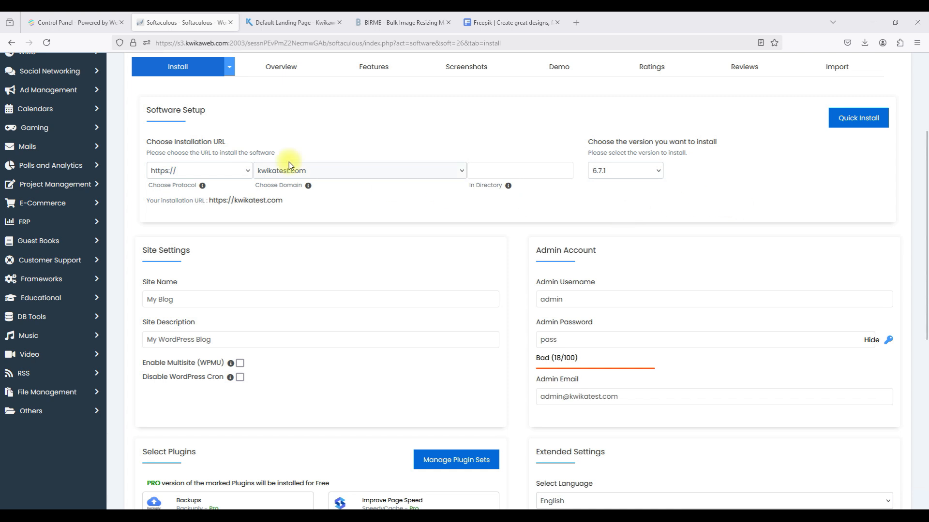
Set the install address to https and kwikatest.com, with the In Directory field next.
click(637, 344)
click(288, 171)
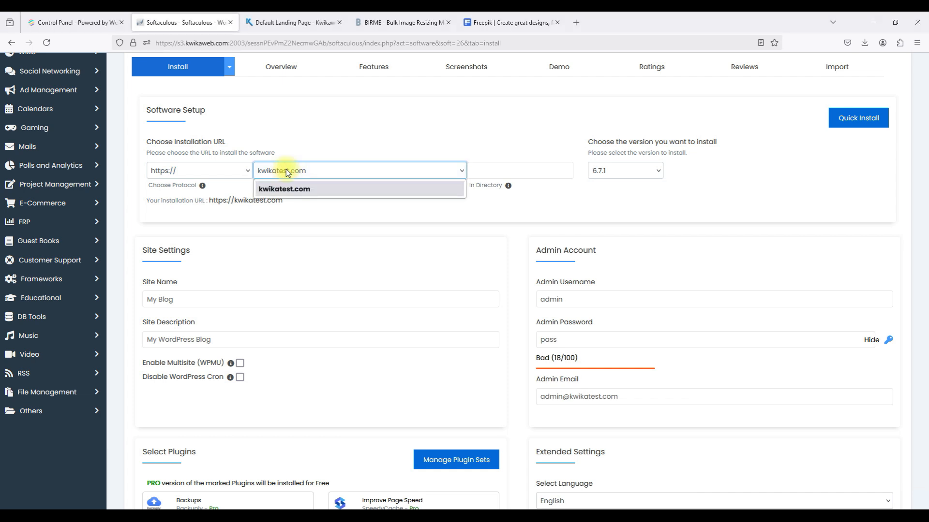
click(288, 173)
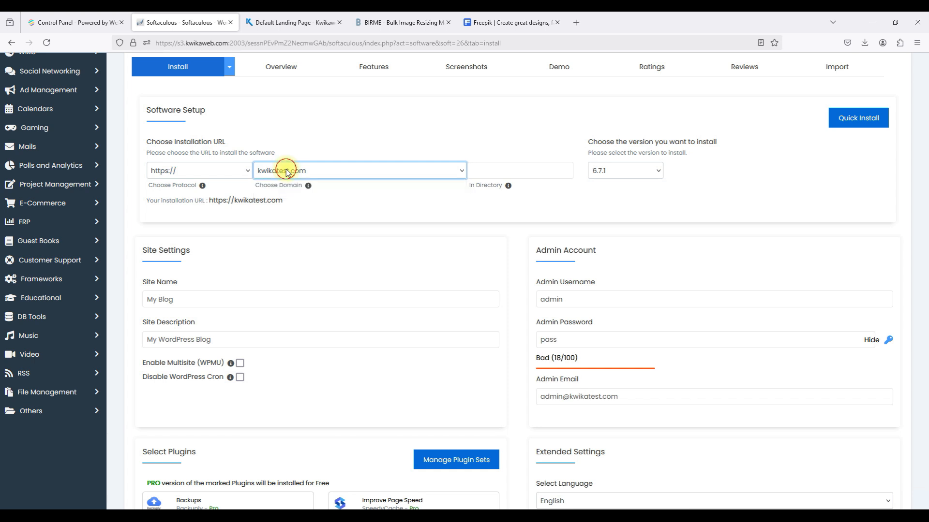
click(286, 171)
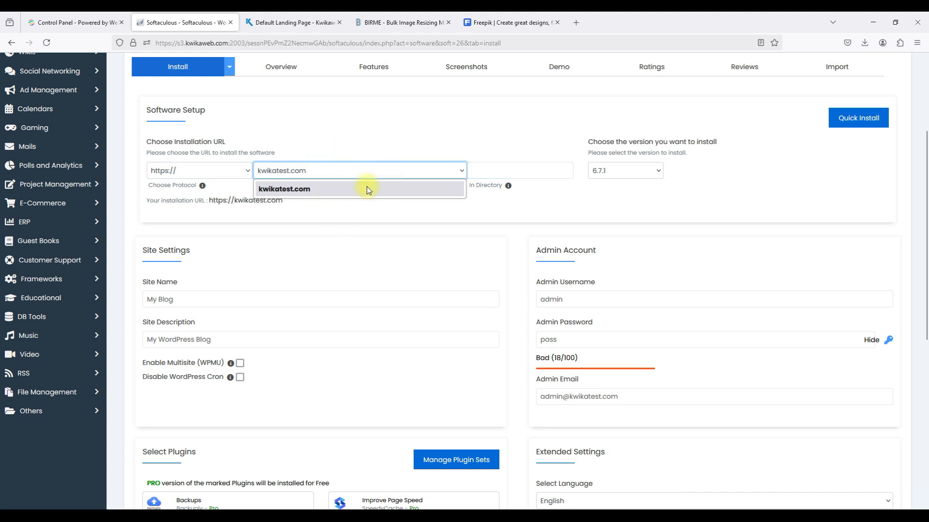
click(395, 173)
click(482, 171)
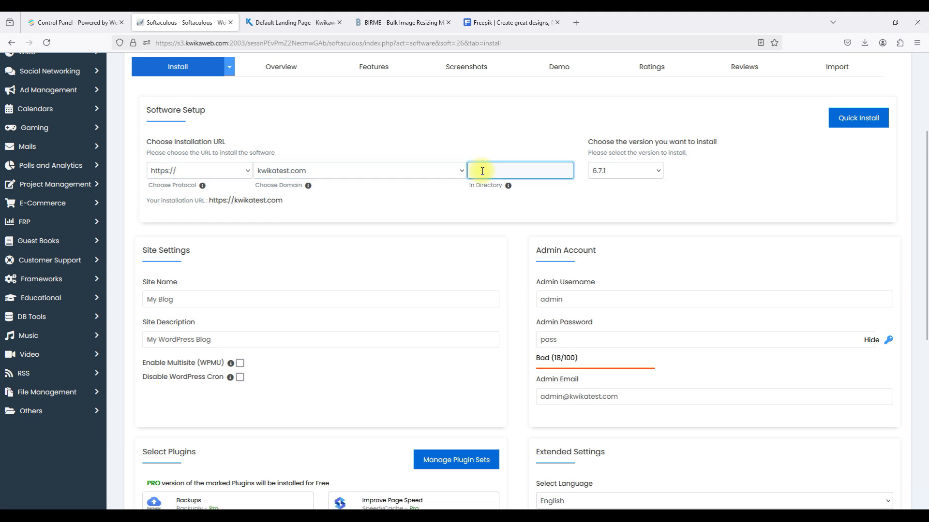
mouse_move(509, 191)
text(a)
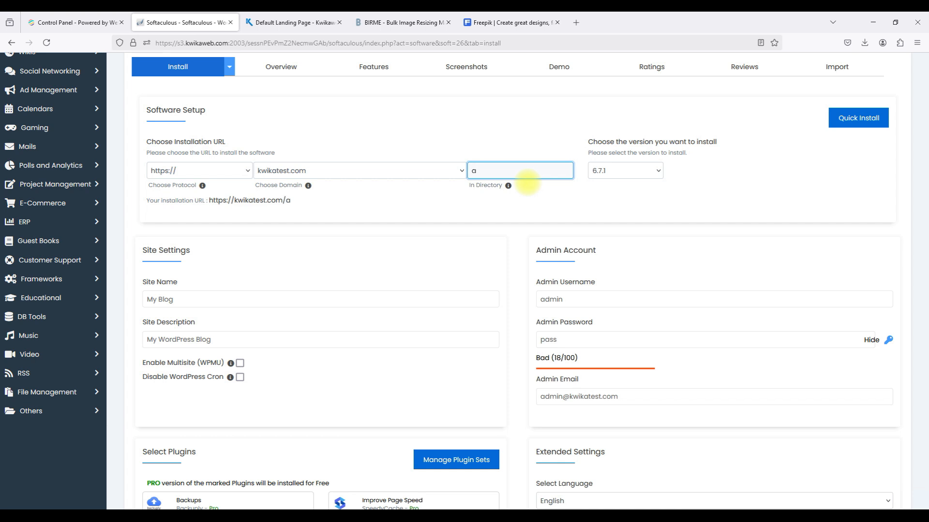
text(pp)
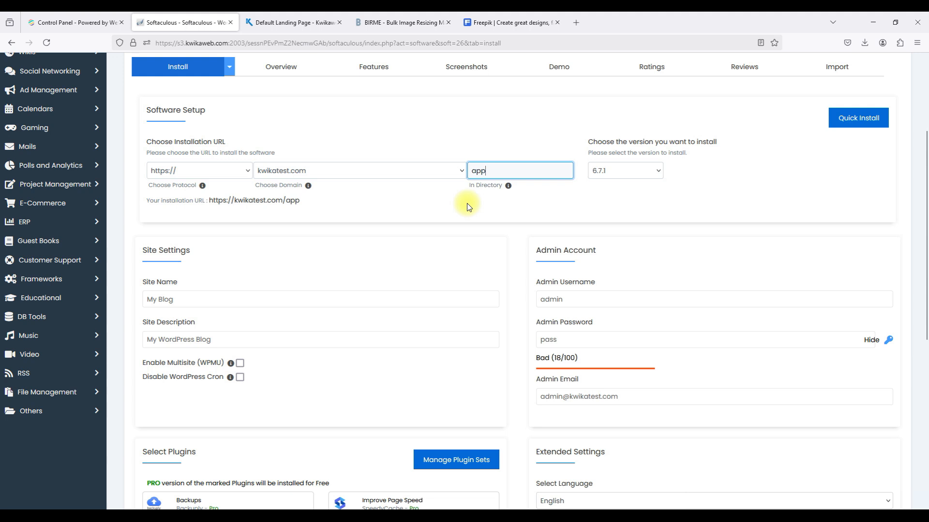
double_click(489, 170)
key(BackSpace)
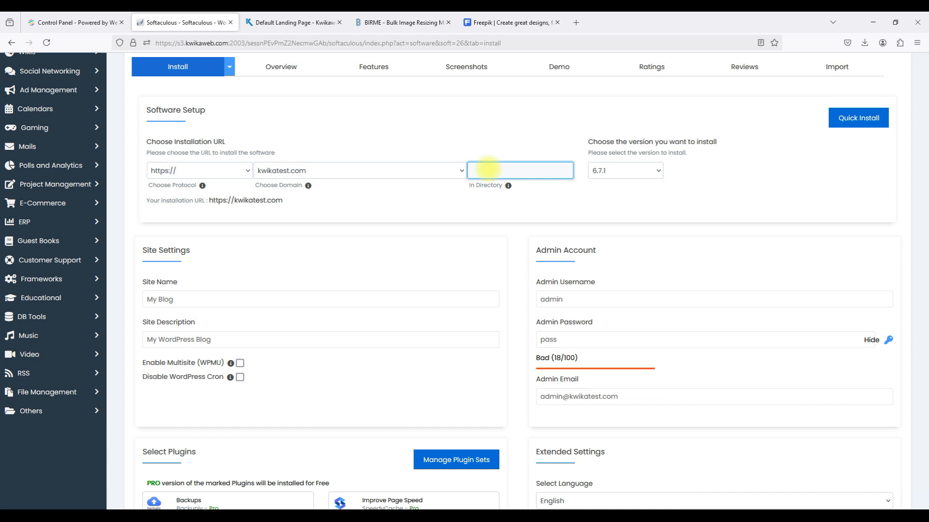
click(489, 209)
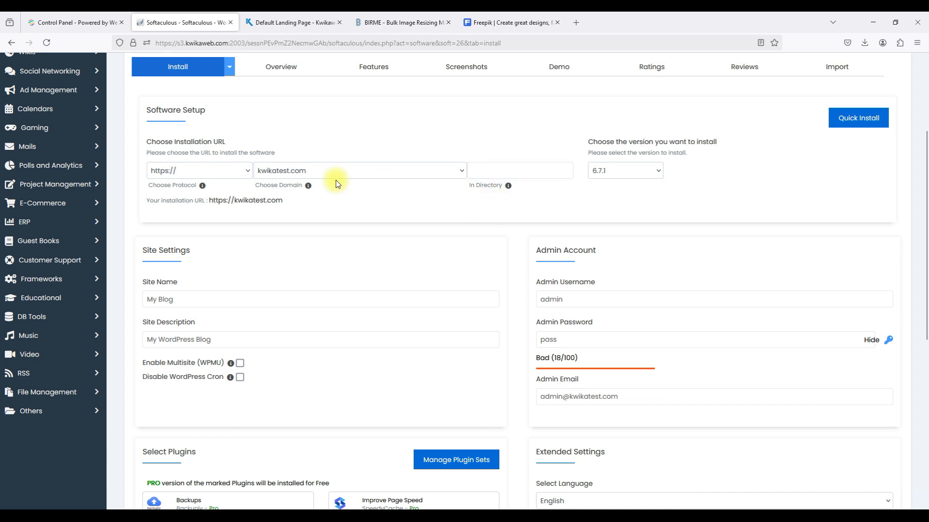
Replace the default site name with Kwikatest.
scroll(488, 197, down, 1)
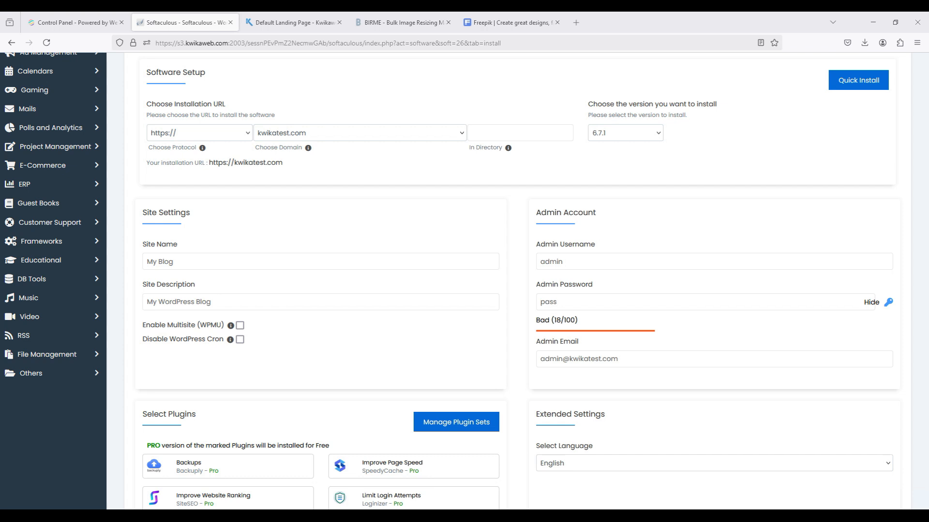
triple_click(450, 266)
text(Kwikatest)
Replace the site description with 'Best Quiz Website For Anyone In Nigeria'.
click(420, 305)
double_click(421, 307)
triple_click(421, 306)
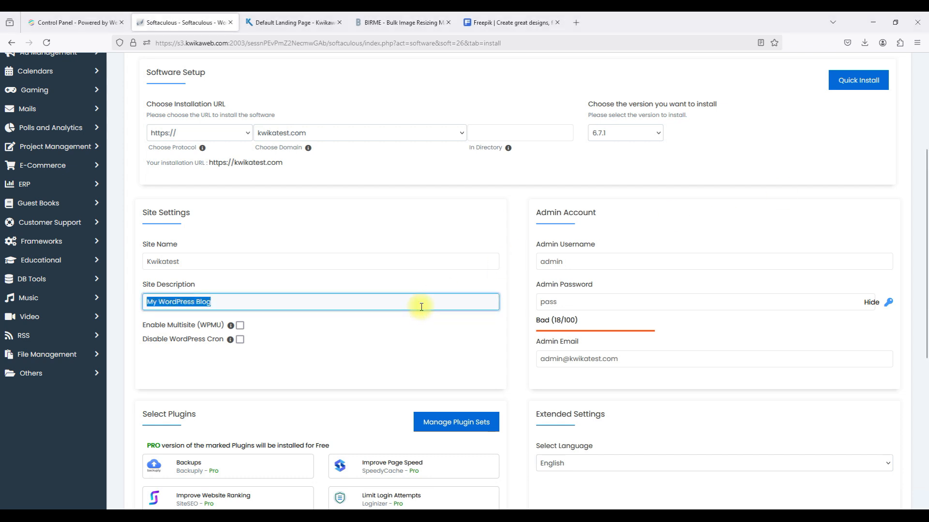
text(Best Quiz Website For Anyone In Nigeria)
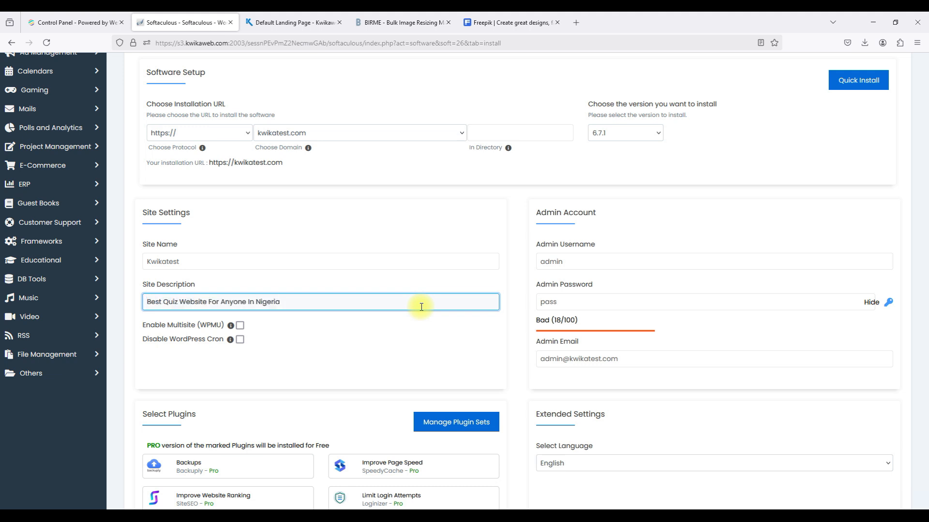
click(375, 334)
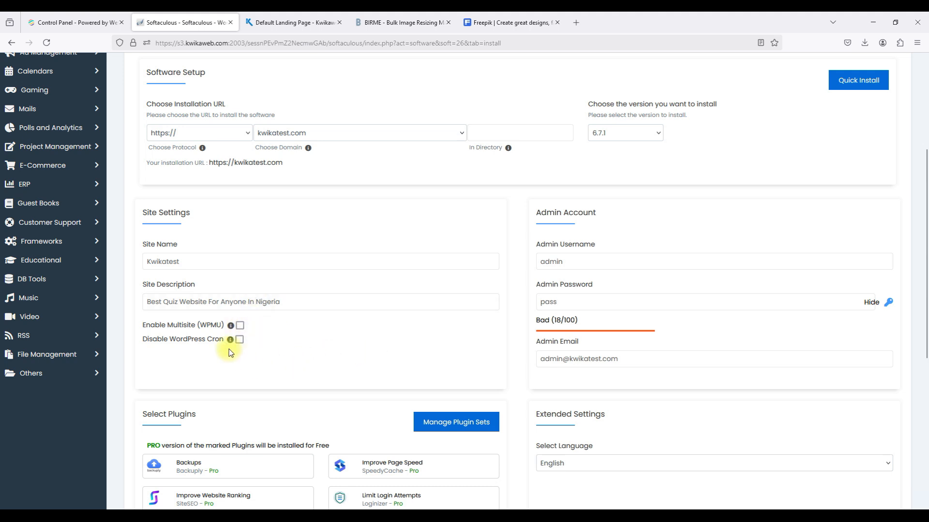
Replace the default admin username with the admin's e-mail address.
click(580, 263)
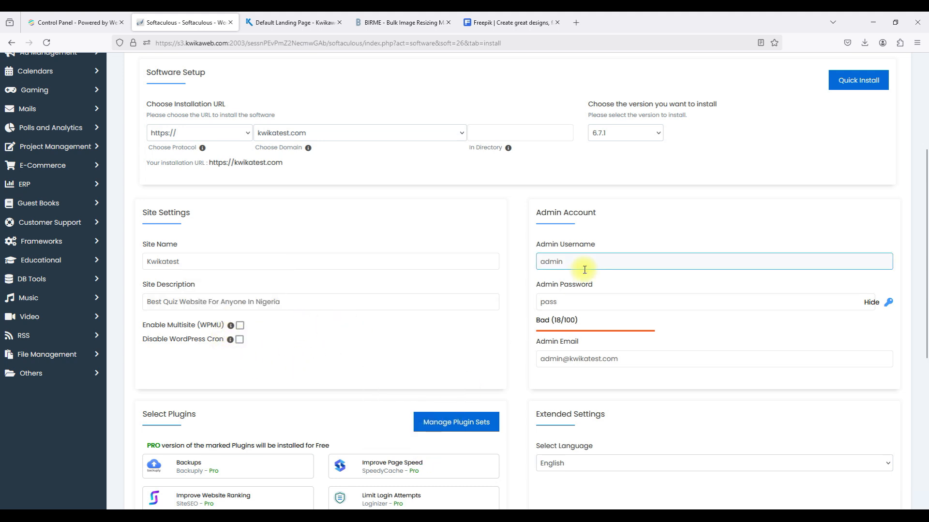
double_click(574, 263)
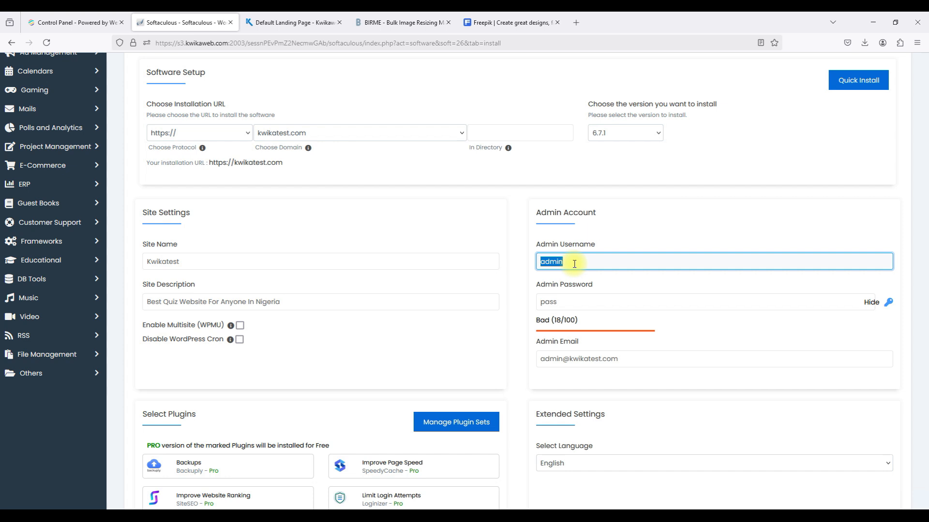
double_click(604, 266)
Generate a strong admin password, then overwrite it with a custom password.
click(870, 302)
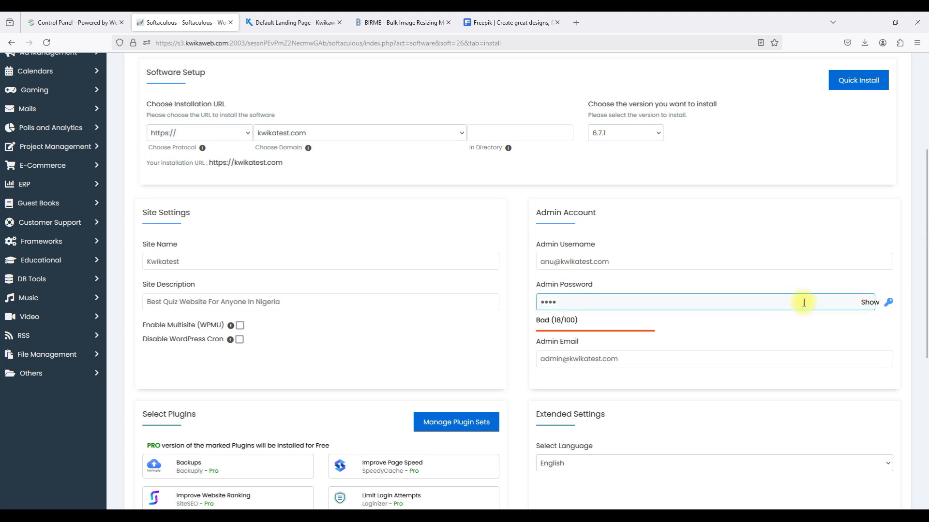
click(890, 303)
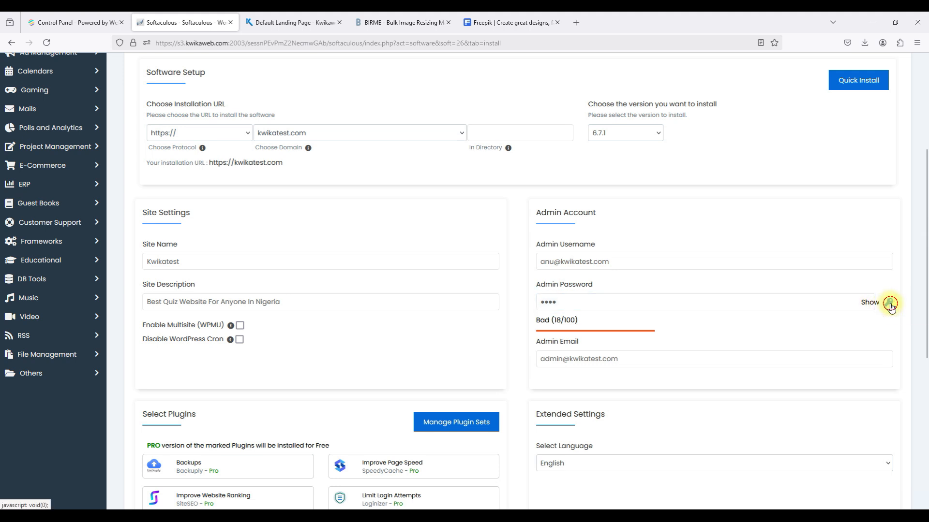
click(874, 307)
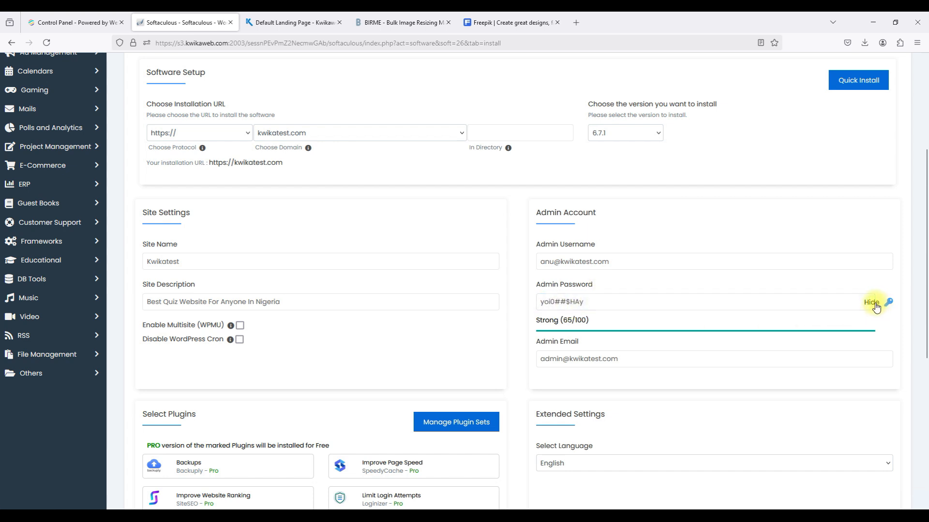
double_click(748, 308)
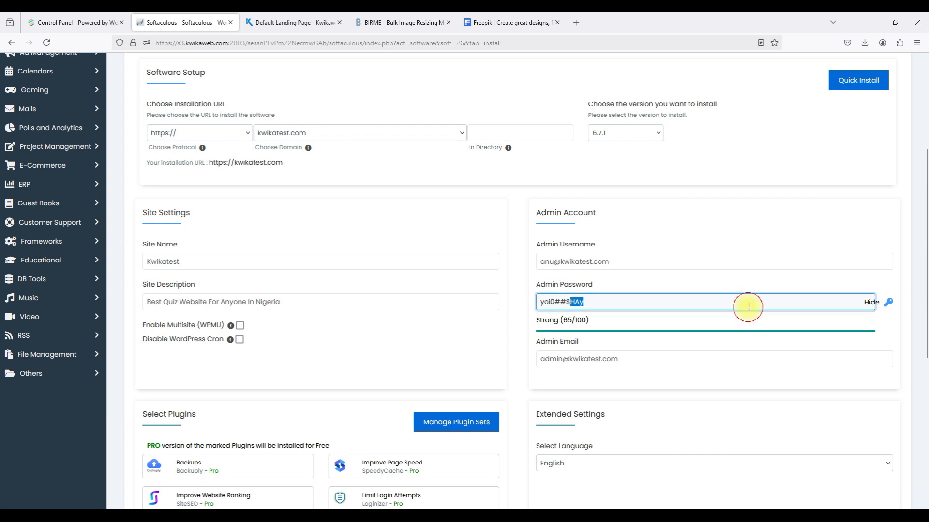
click(871, 302)
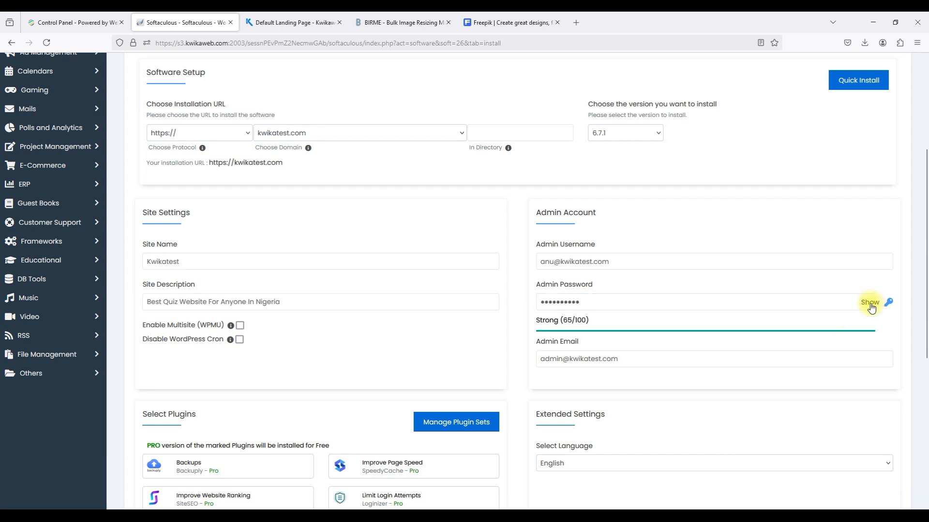
double_click(838, 305)
text(**********)
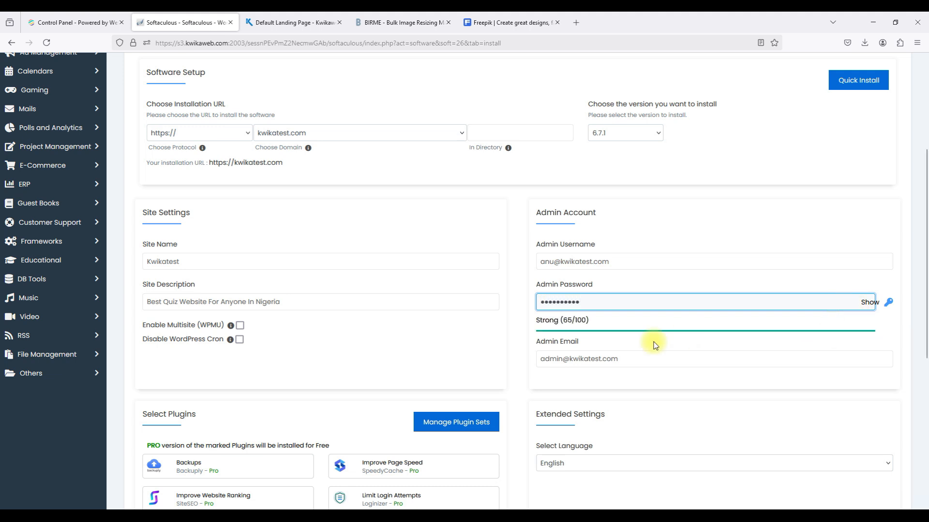
Edit the admin e-mail's mailbox name and set a custom admin username.
click(566, 361)
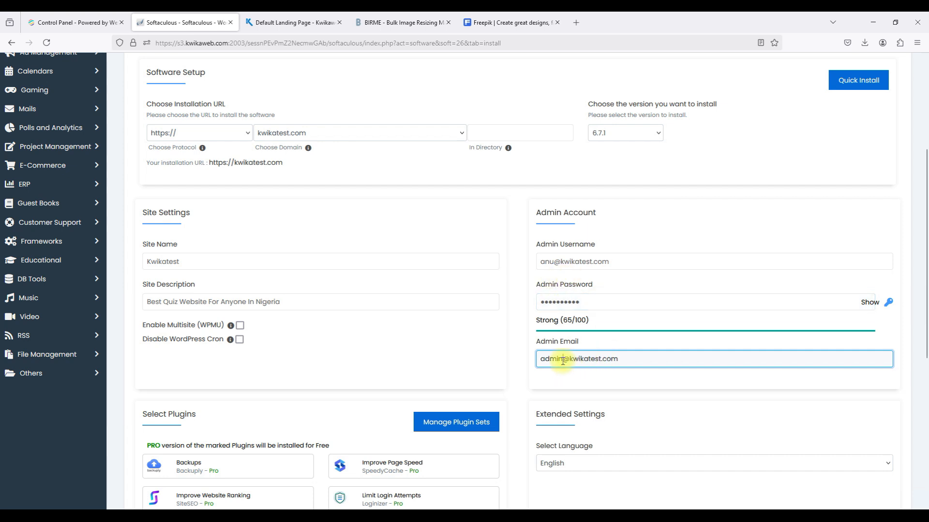
drag(562, 360, 545, 361)
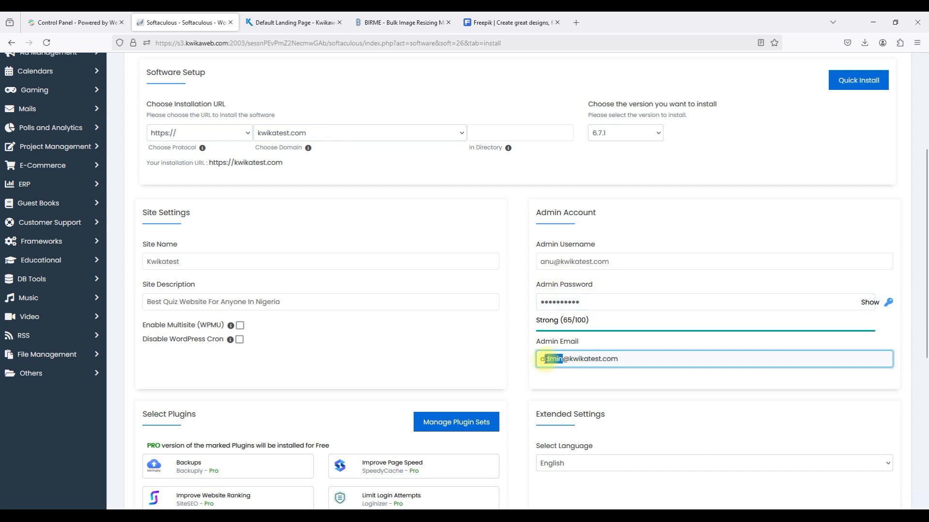
text(nu)
click(545, 259)
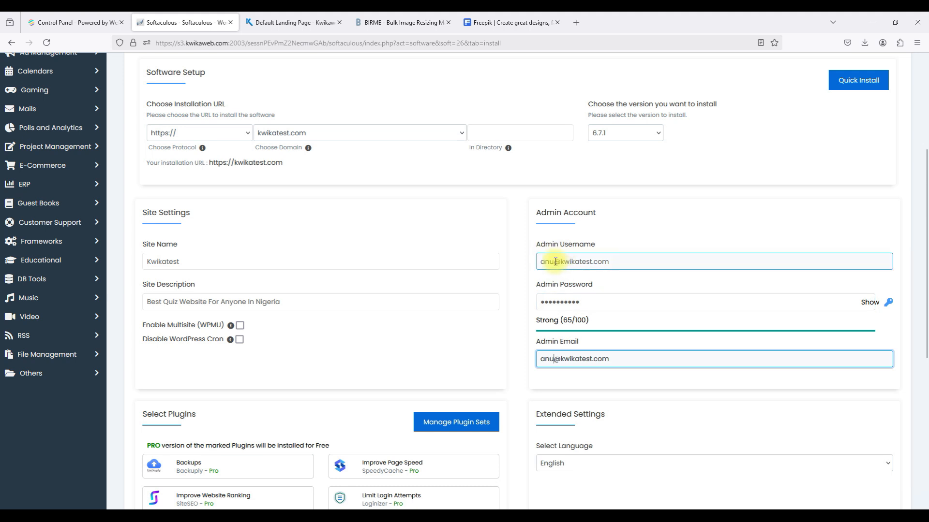
triple_click(555, 261)
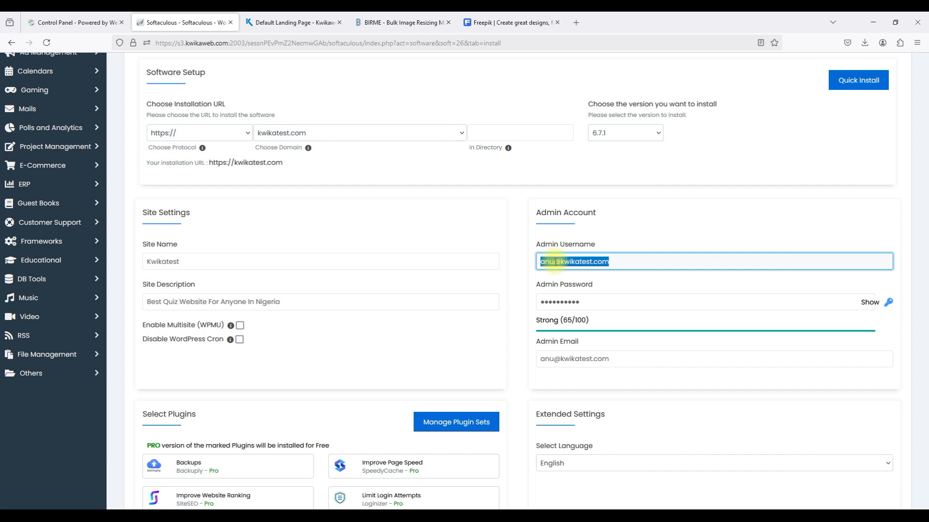
key(BackSpace)
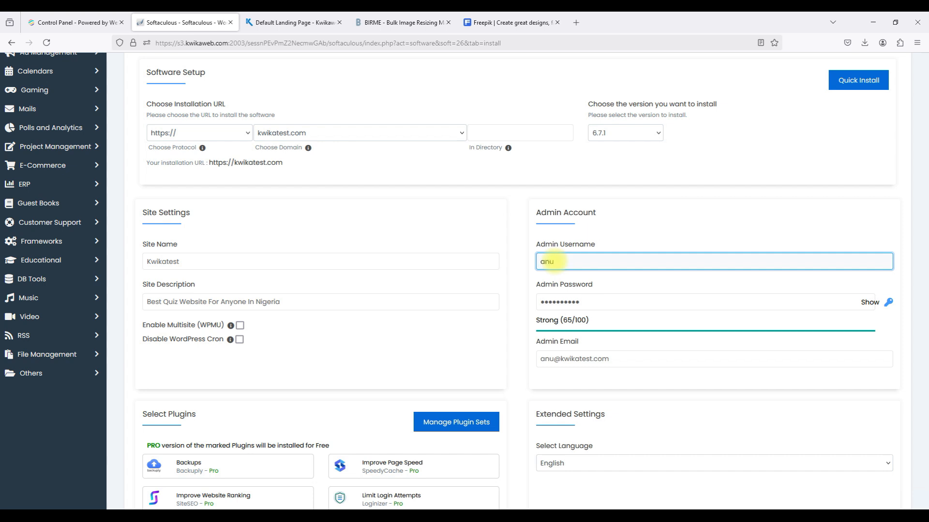
click(601, 236)
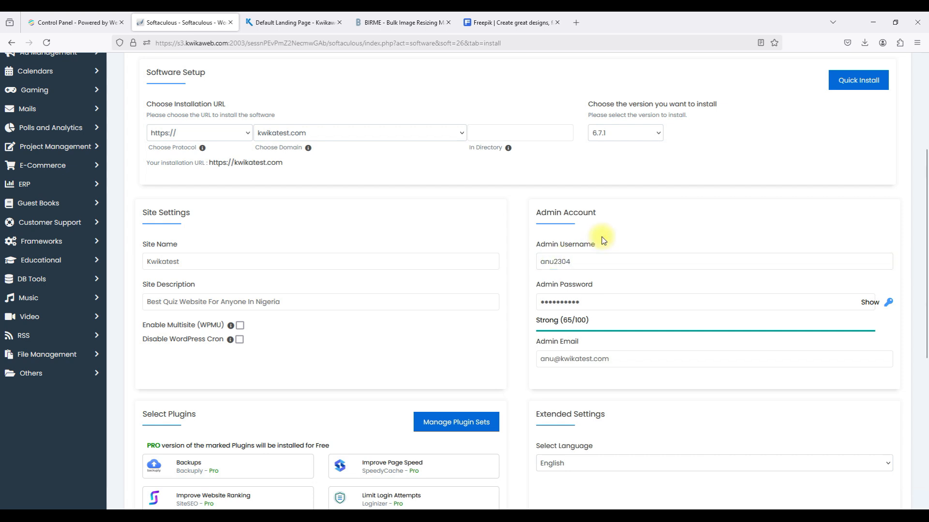
Tick Pagelayer, SiteSEO, Loginizer and SpeedyCache, leaving Backuply, GoSMTP and FileOrganizer unchecked.
scroll(603, 240, down, 1)
scroll(603, 240, down, 2)
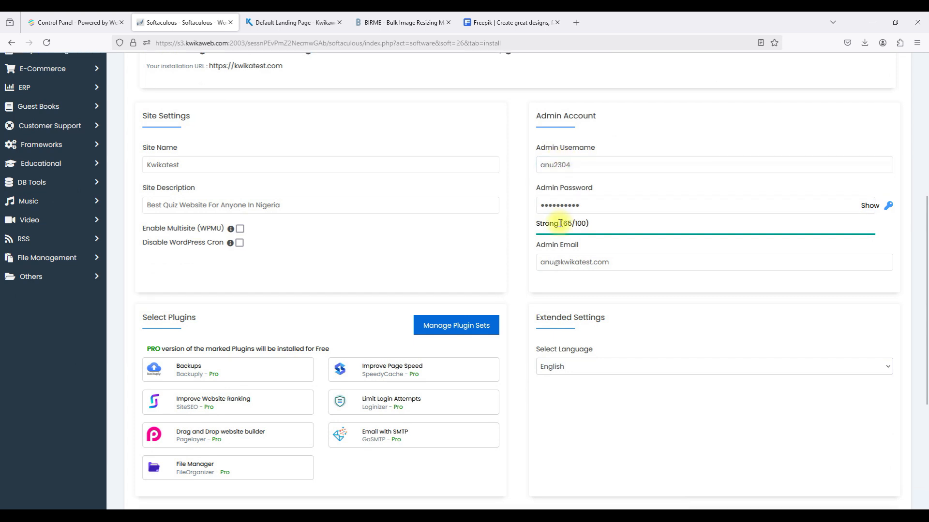
scroll(560, 226, down, 3)
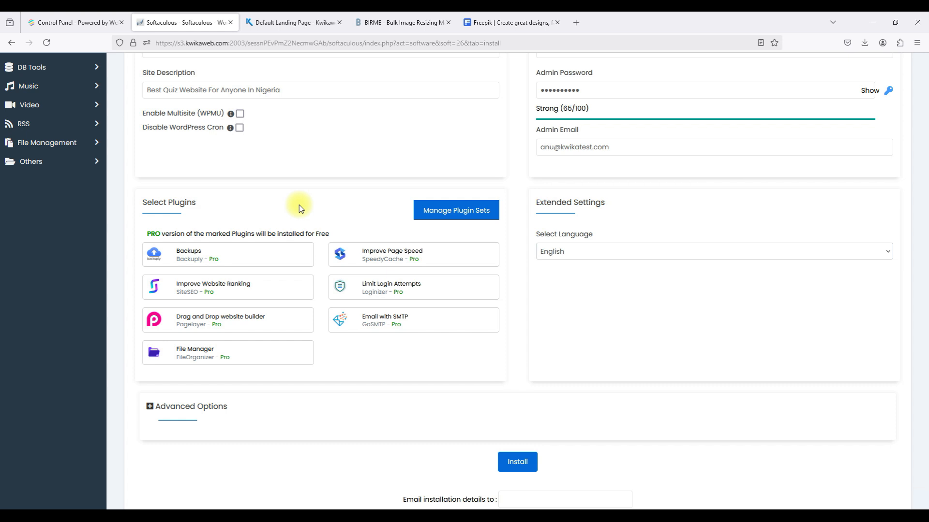
mouse_move(257, 333)
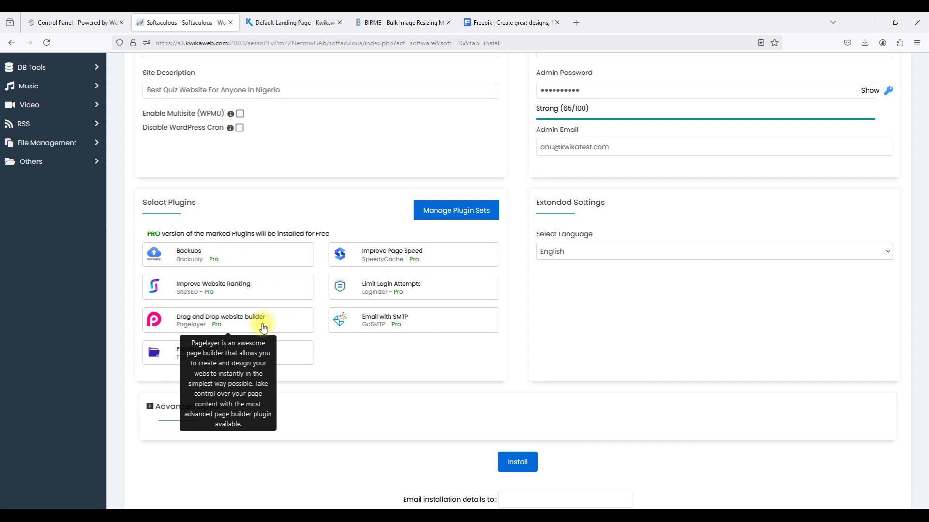
click(263, 329)
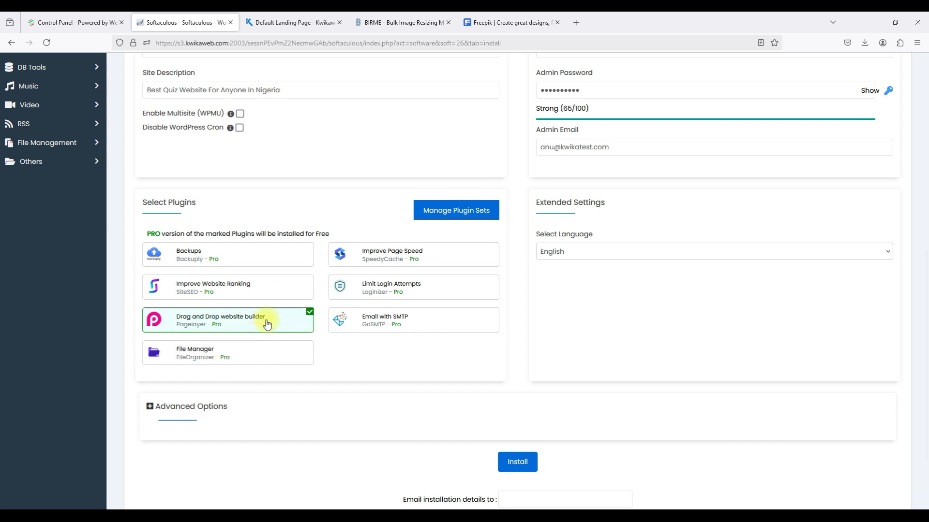
mouse_move(240, 288)
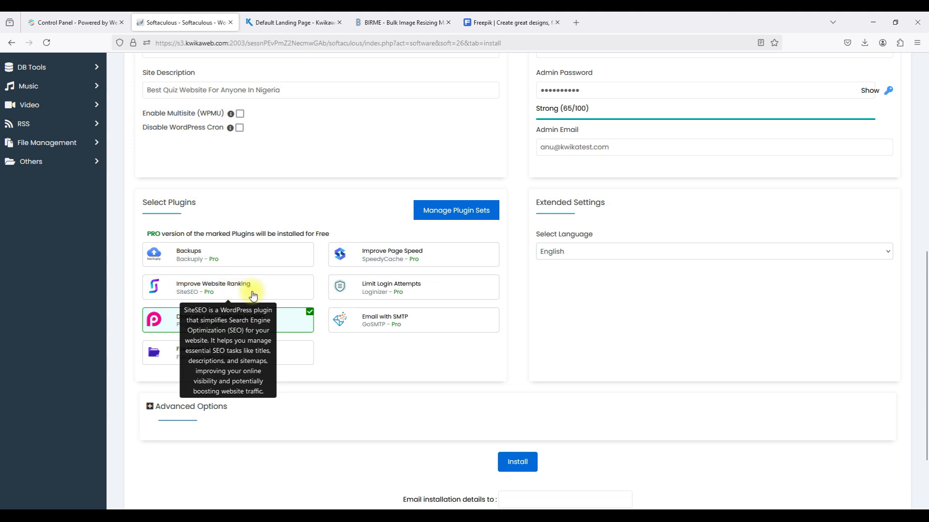
click(249, 293)
mouse_move(409, 292)
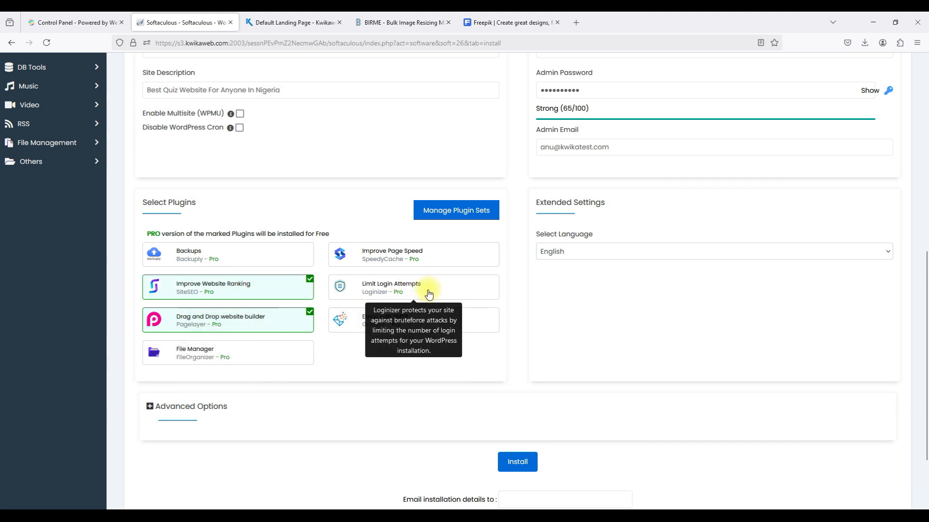
click(428, 294)
mouse_move(370, 261)
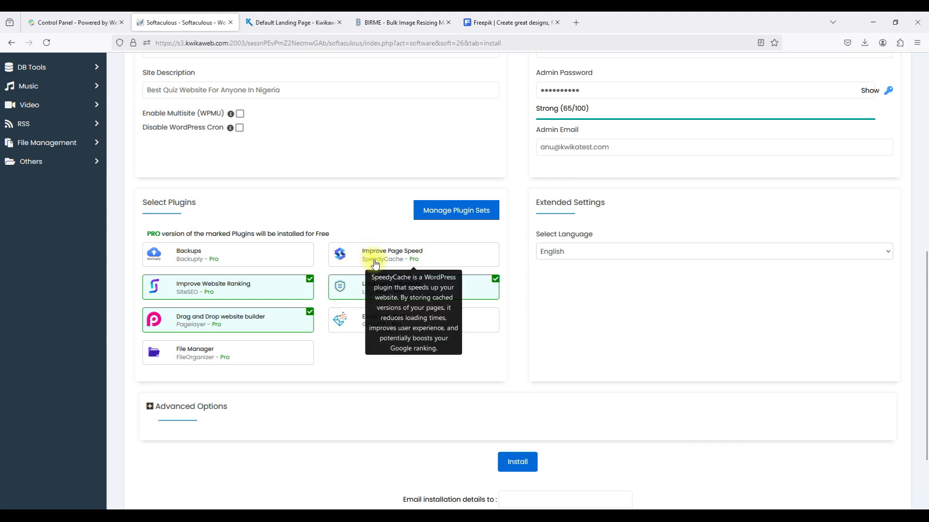
click(375, 263)
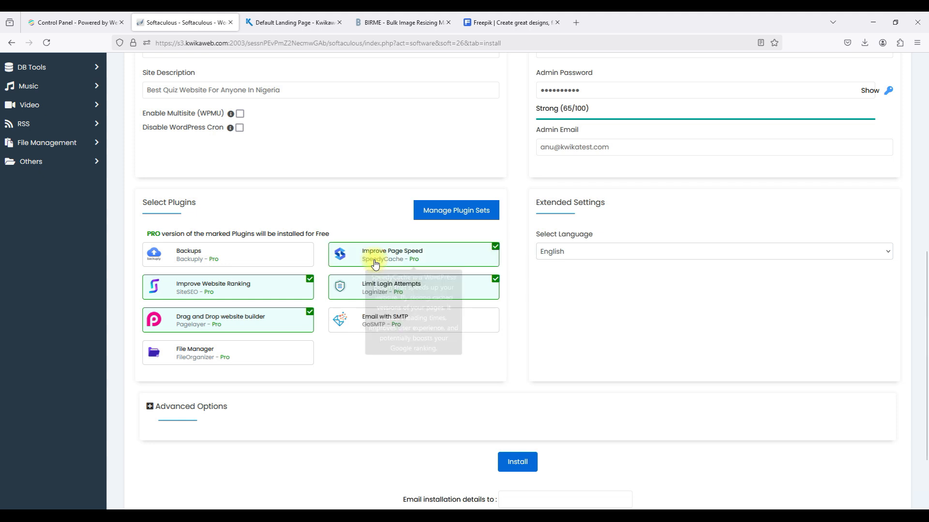
mouse_move(267, 267)
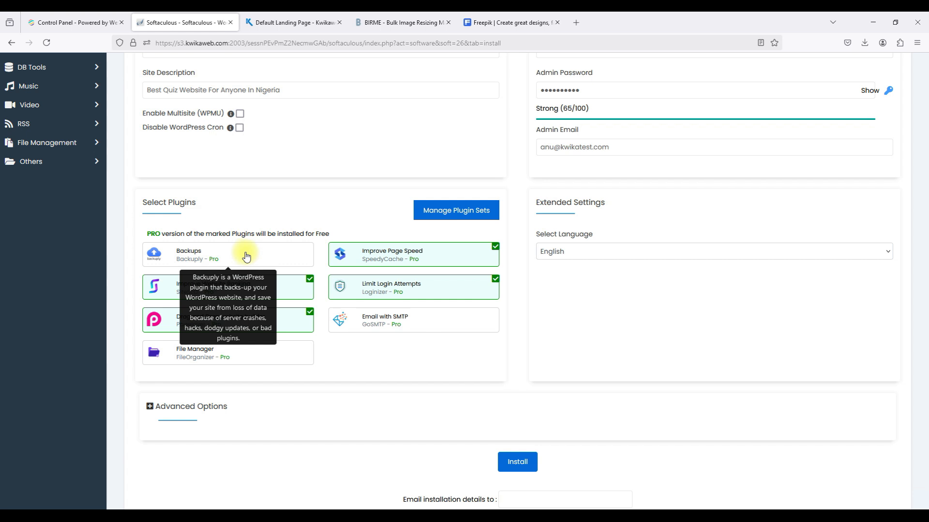
mouse_move(364, 328)
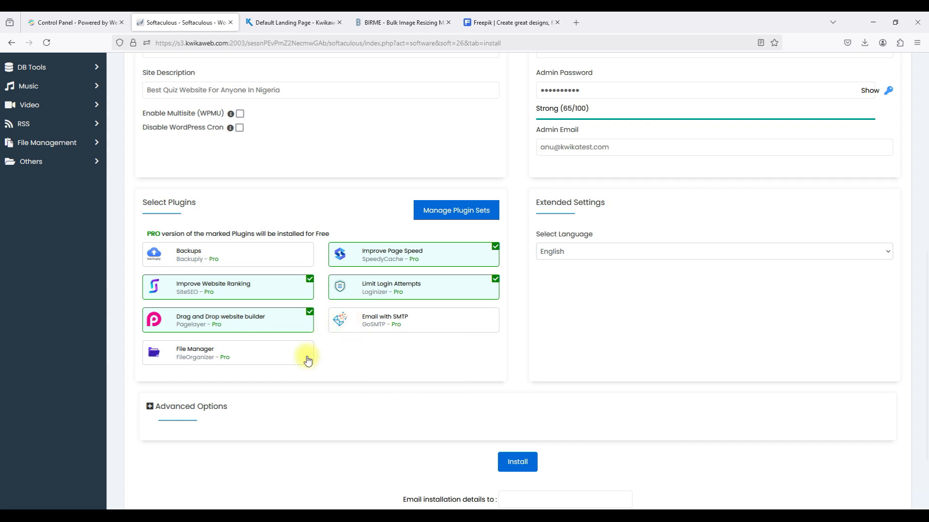
mouse_move(267, 359)
scroll(363, 358, down, 3)
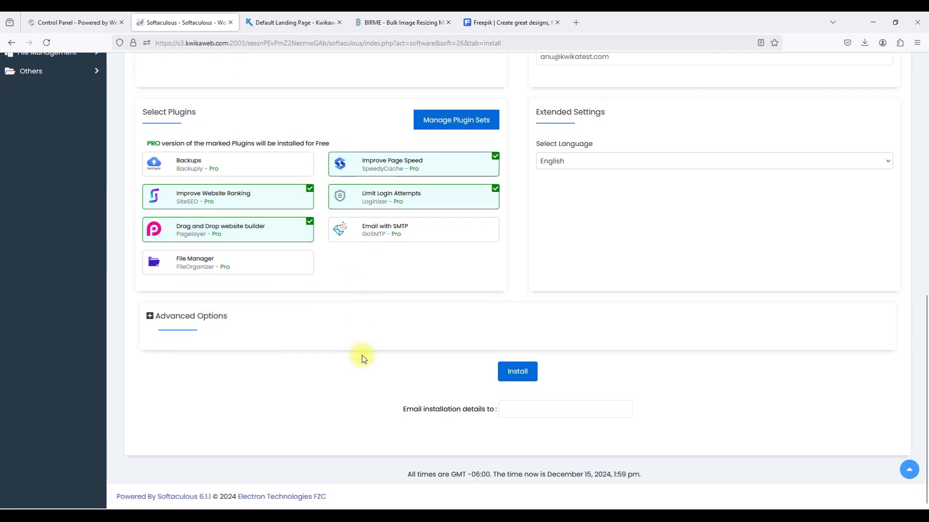
scroll(364, 358, up, 3)
scroll(363, 358, down, 3)
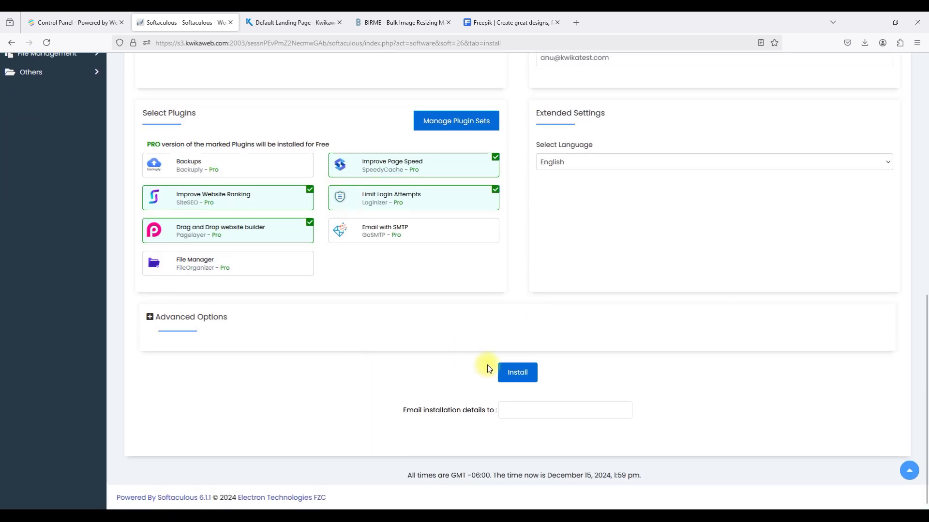
click(505, 373)
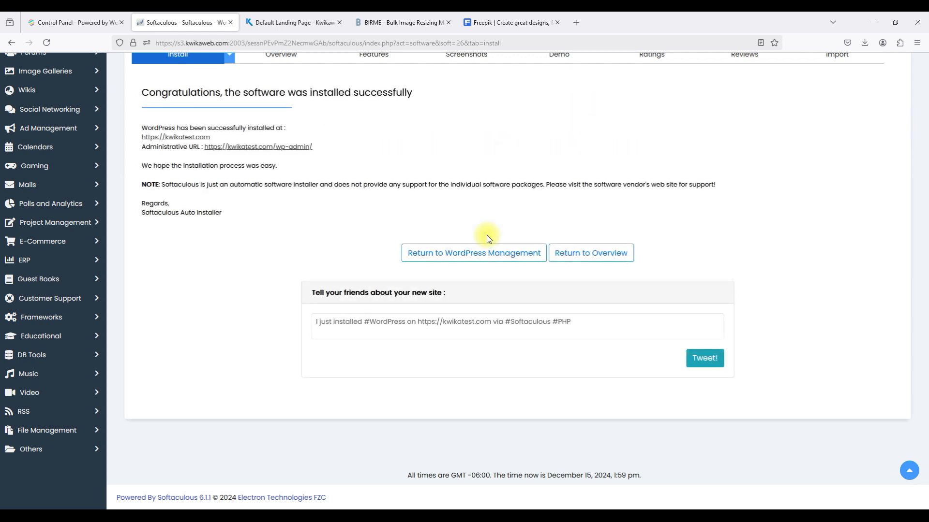
click(163, 137)
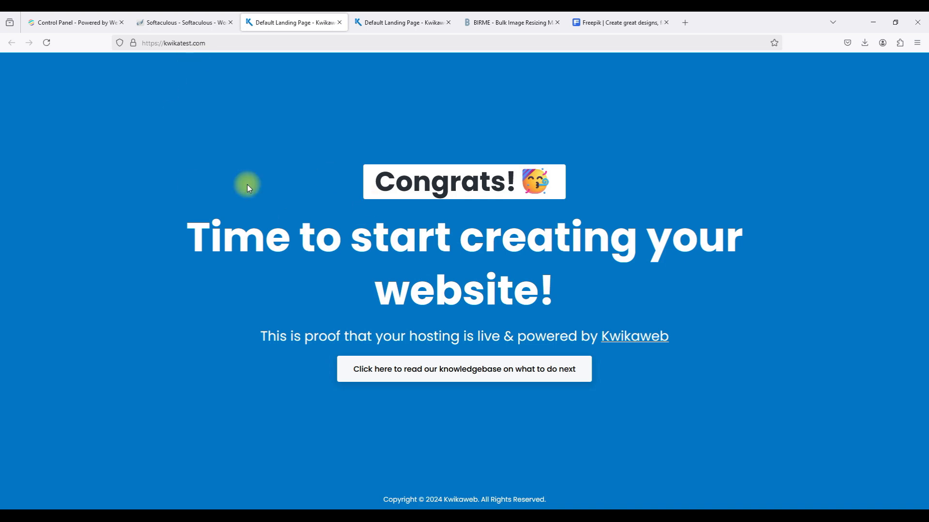
Clear Firefox's 124 MB of cached files, close the landing tabs, and return to Softaculous.
click(449, 24)
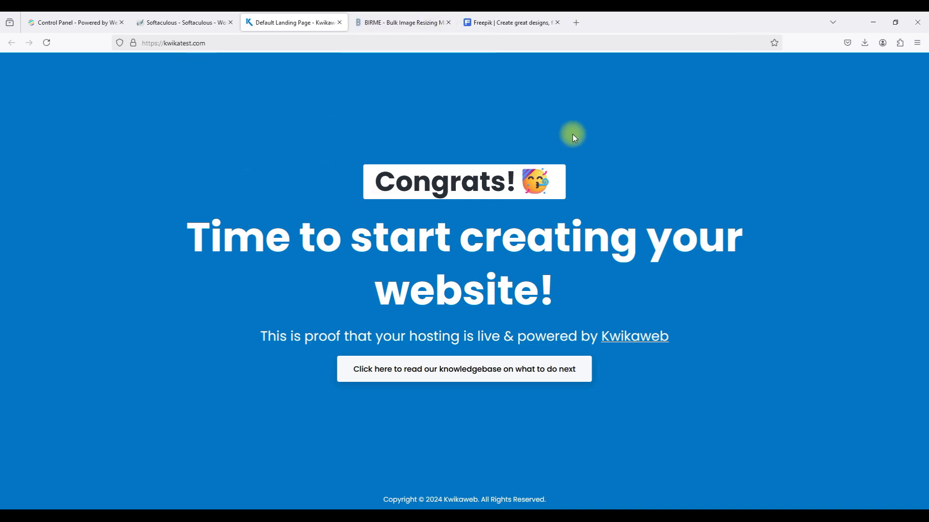
click(918, 45)
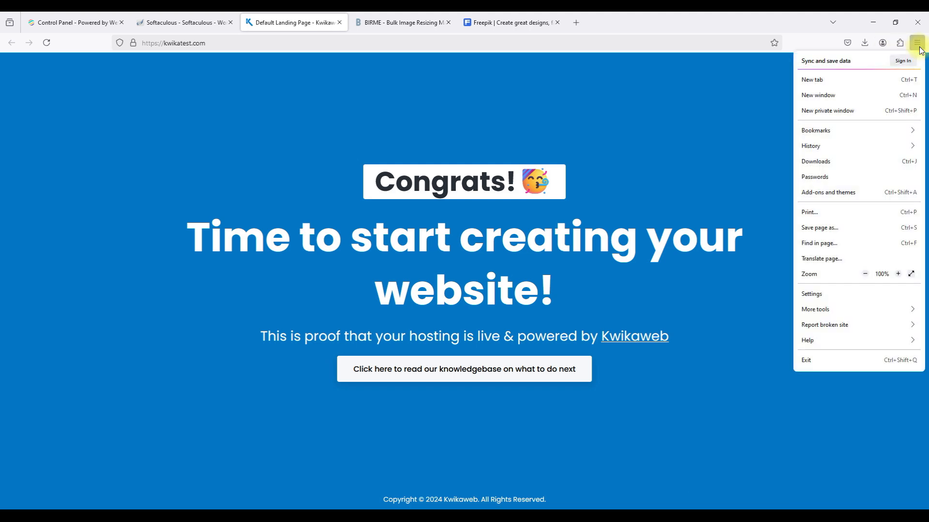
click(819, 293)
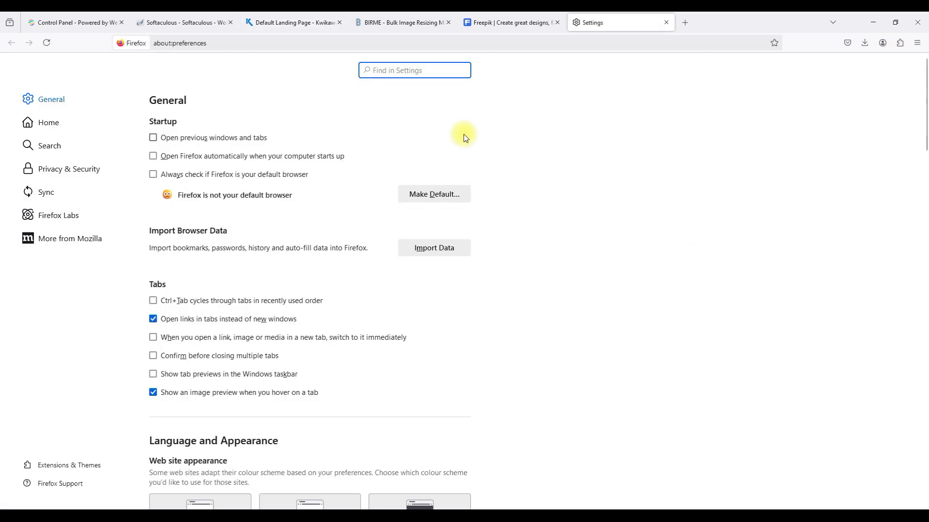
text(cookies)
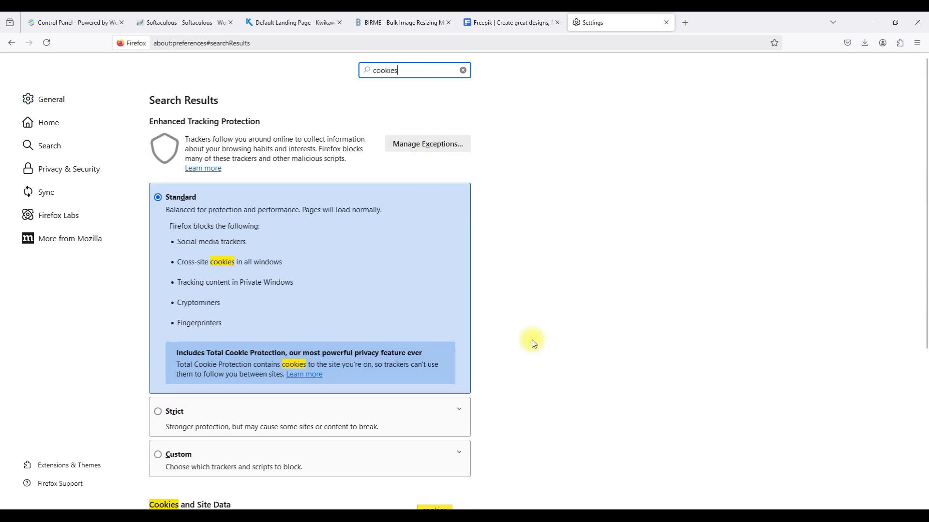
scroll(532, 342, down, 3)
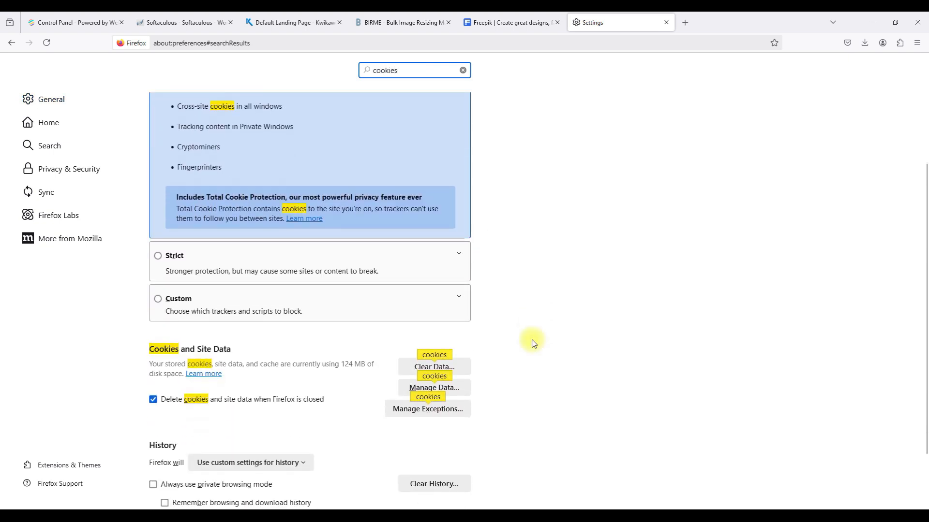
click(419, 356)
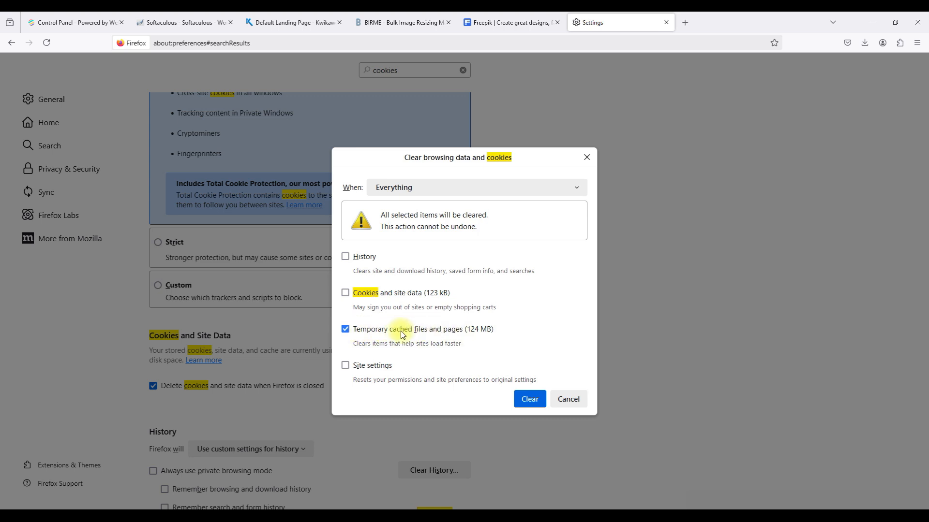
click(533, 399)
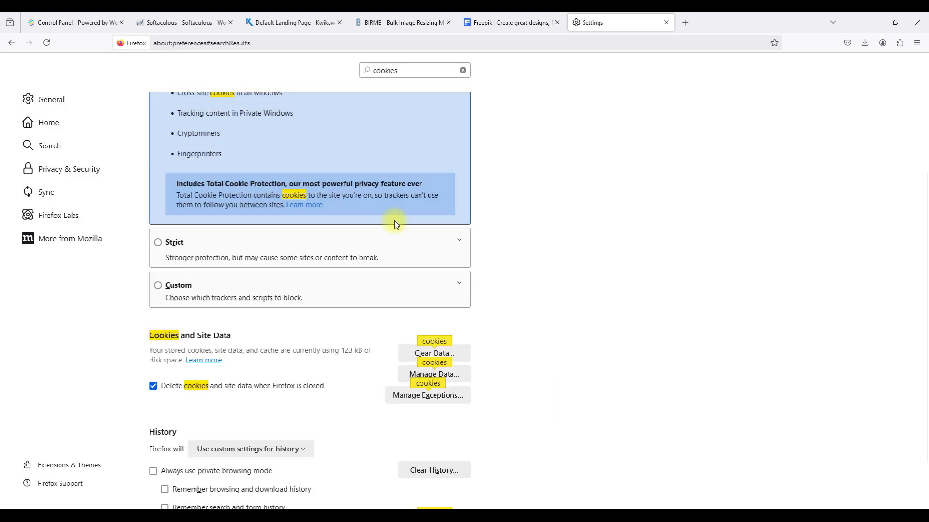
click(340, 21)
click(180, 22)
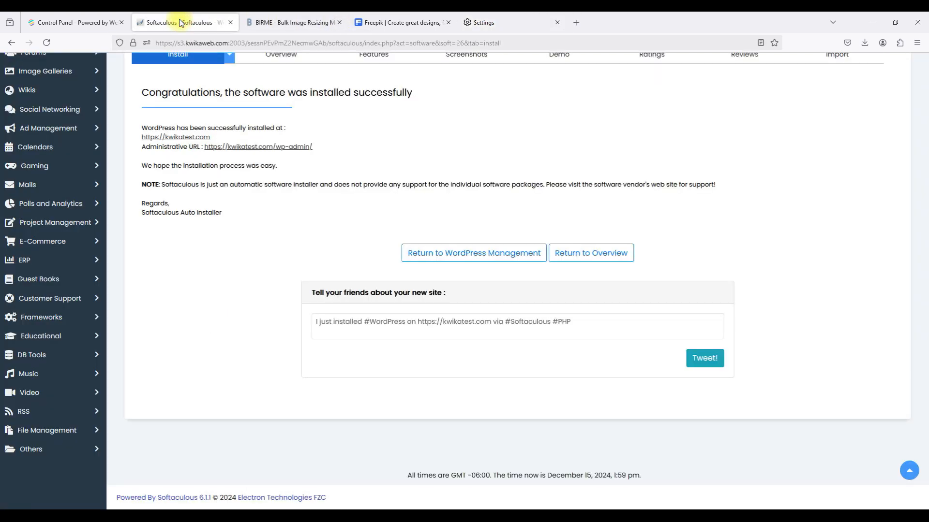
Open kwikatest.com, check its Hello world post and footer tagline, then return to Softaculous.
click(191, 138)
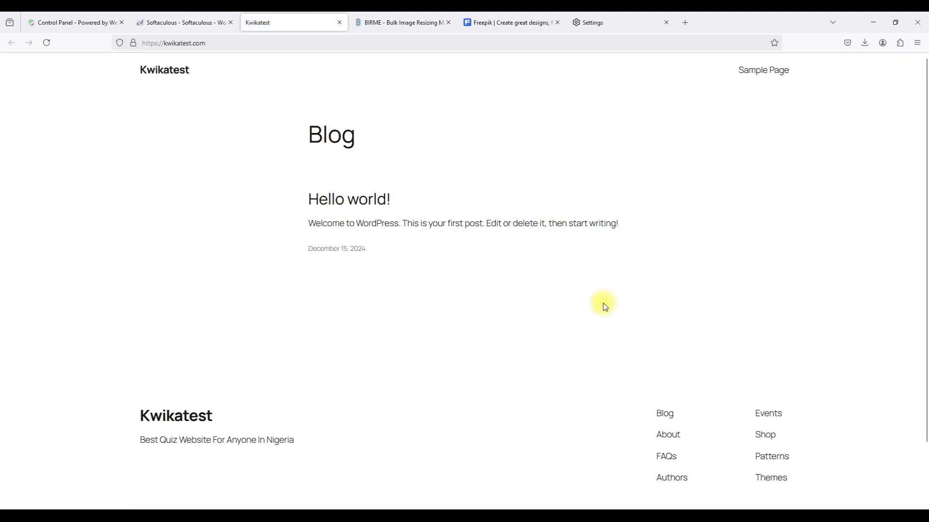
scroll(445, 333, down, 3)
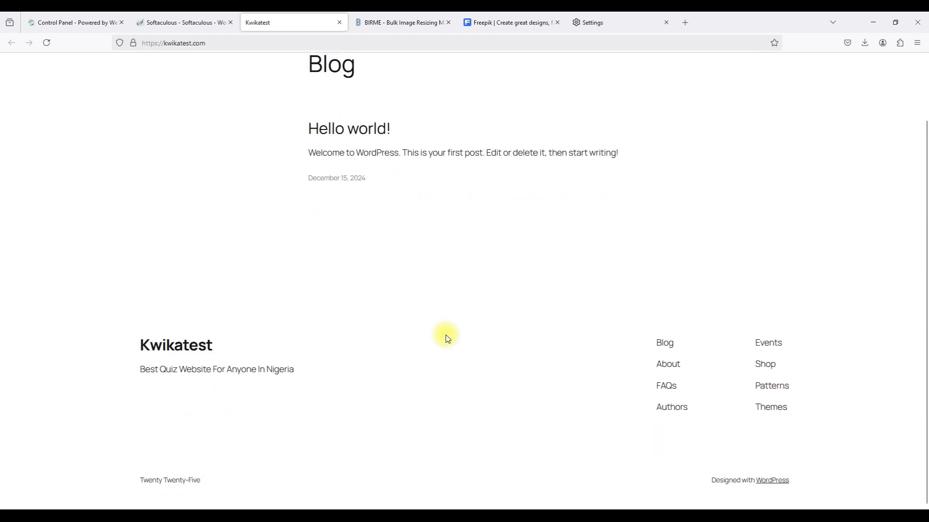
triple_click(193, 372)
scroll(194, 373, up, 3)
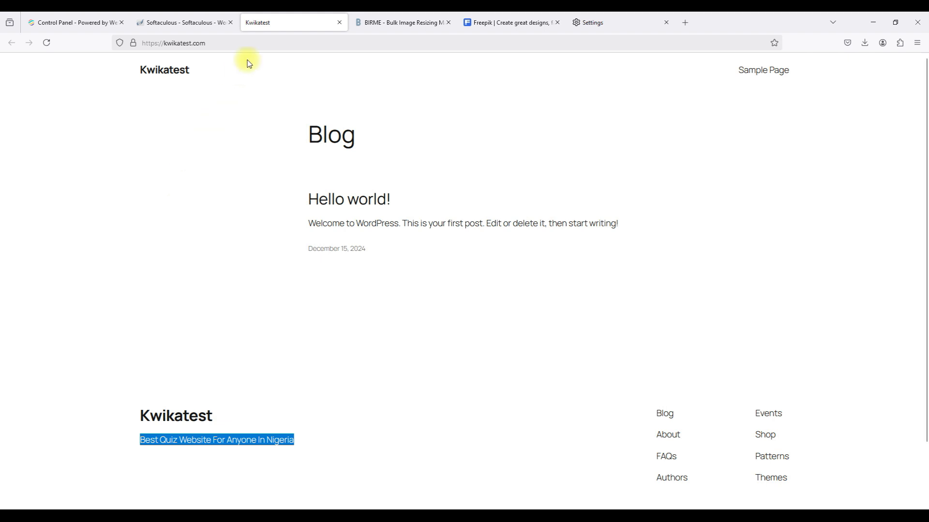
click(169, 29)
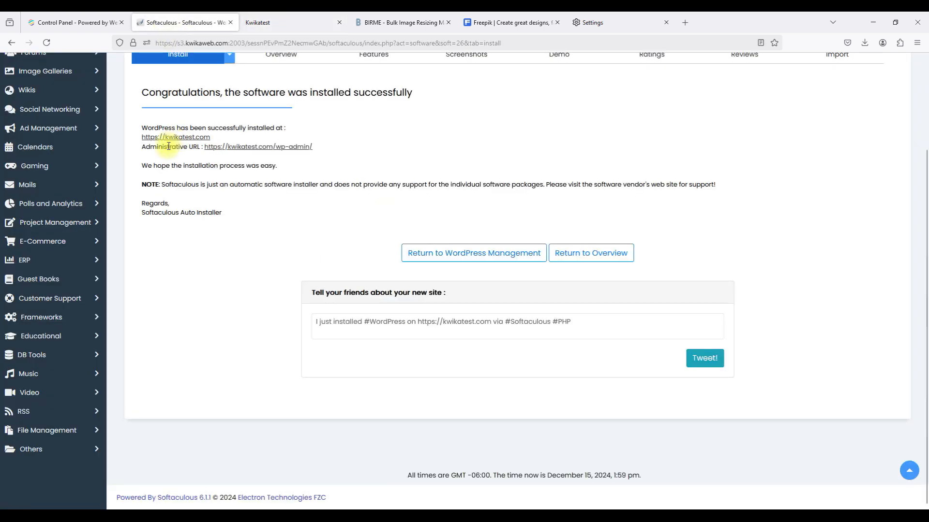
click(215, 148)
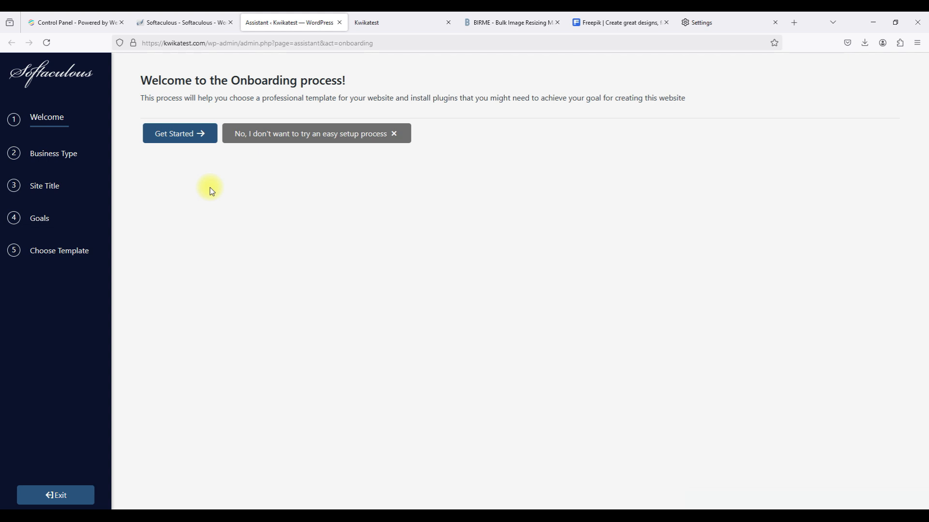
Pick the Business category, keep the Kwikatest title and default goals, and continue to designs.
click(168, 135)
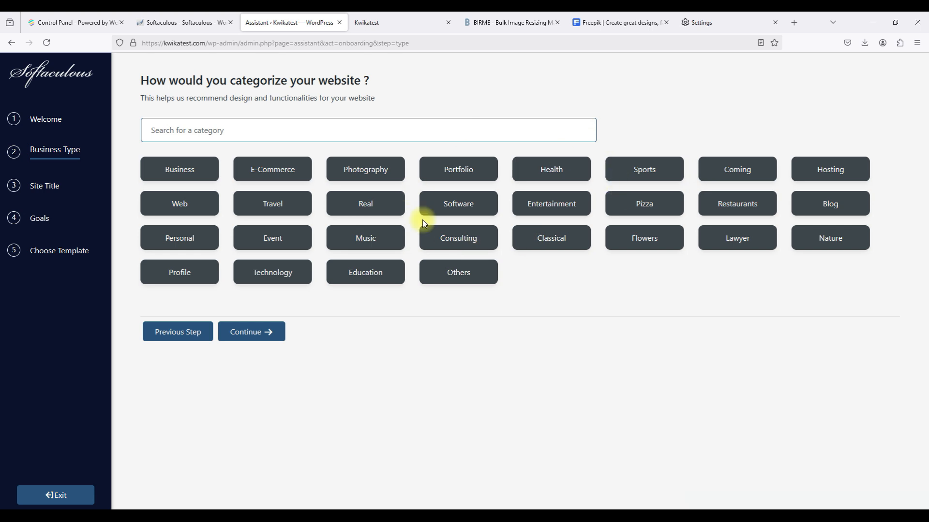
click(168, 177)
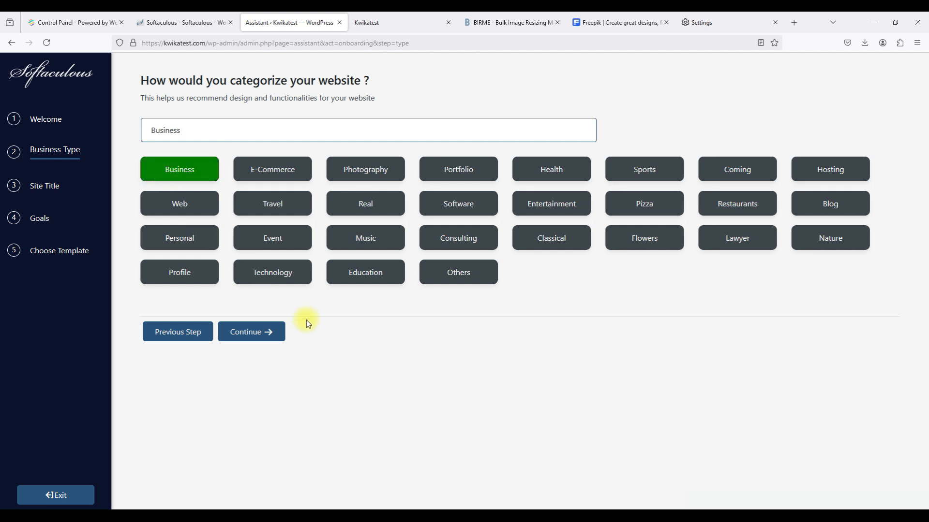
click(274, 332)
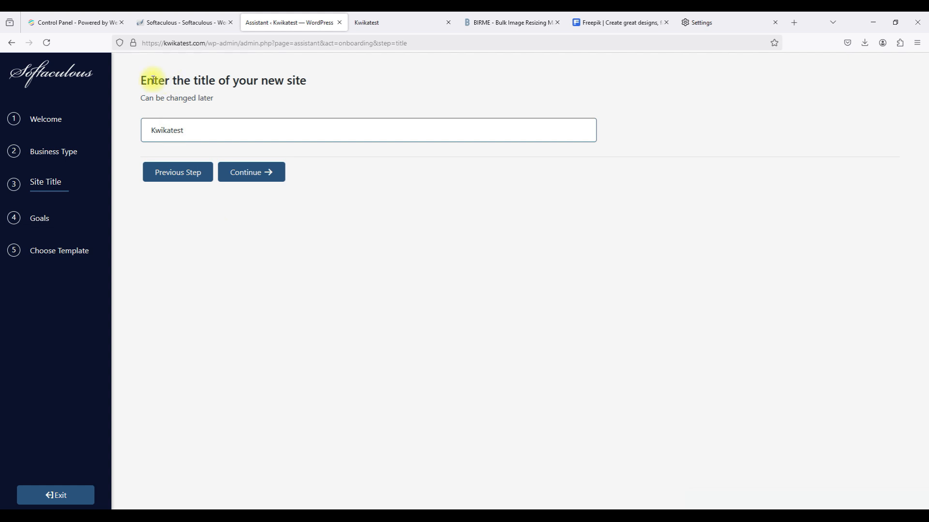
click(225, 173)
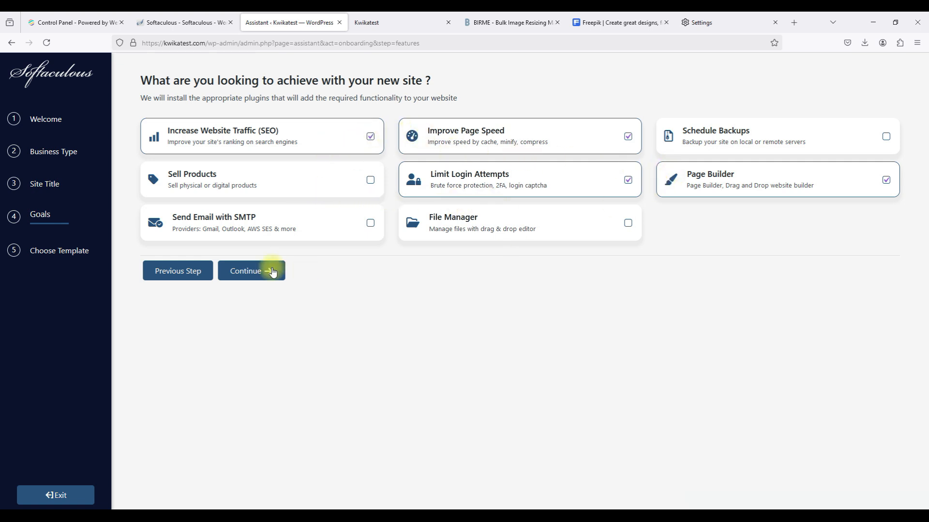
click(253, 270)
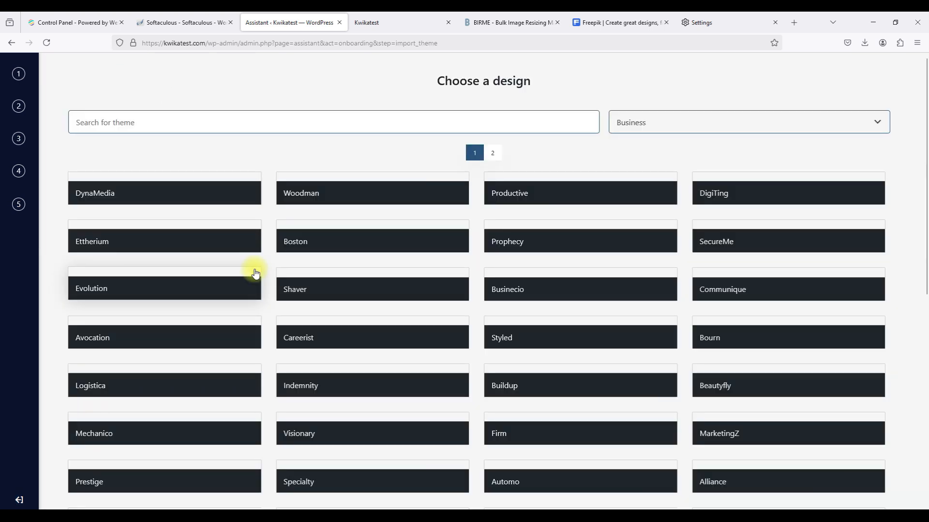
Browse the Business designs, open DynaMedia's import page and preview its demo in a new tab.
triple_click(479, 82)
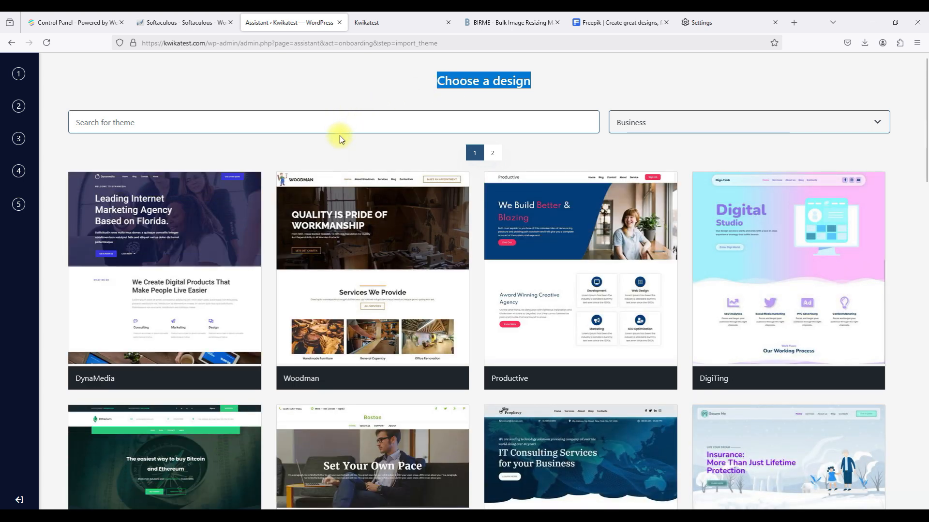
click(658, 134)
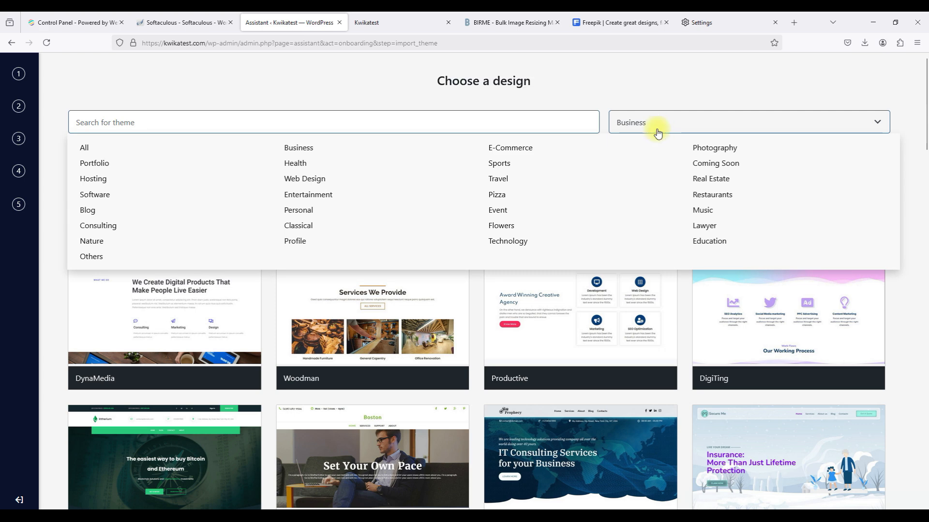
mouse_move(621, 125)
scroll(678, 284, down, 5)
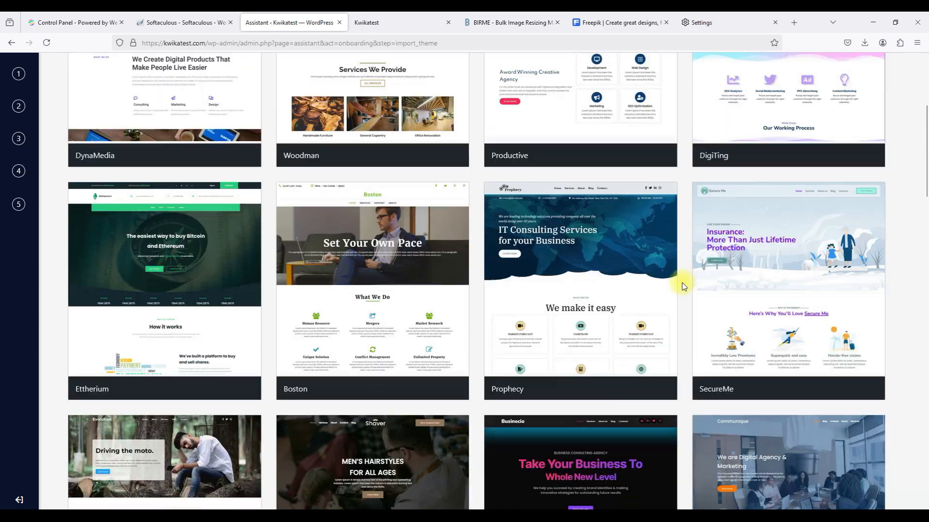
scroll(682, 287, down, 8)
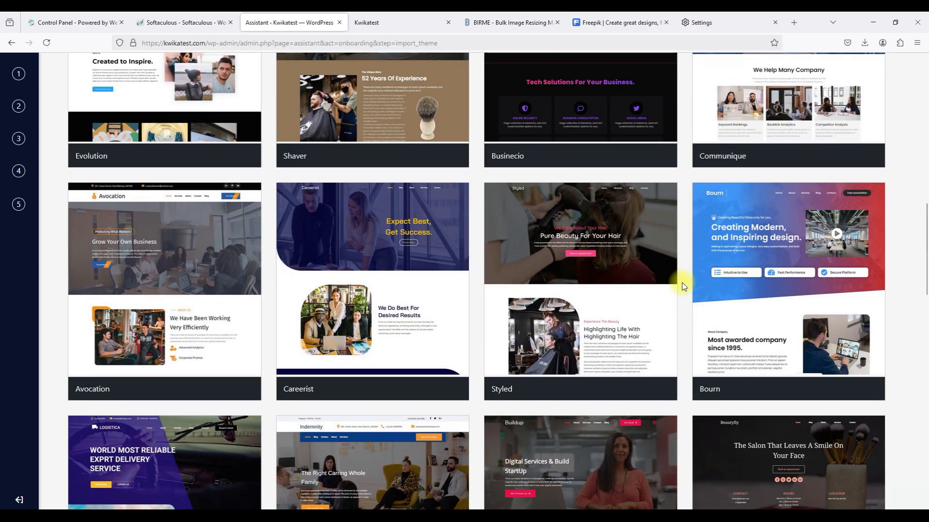
scroll(682, 286, up, 12)
scroll(682, 287, up, 3)
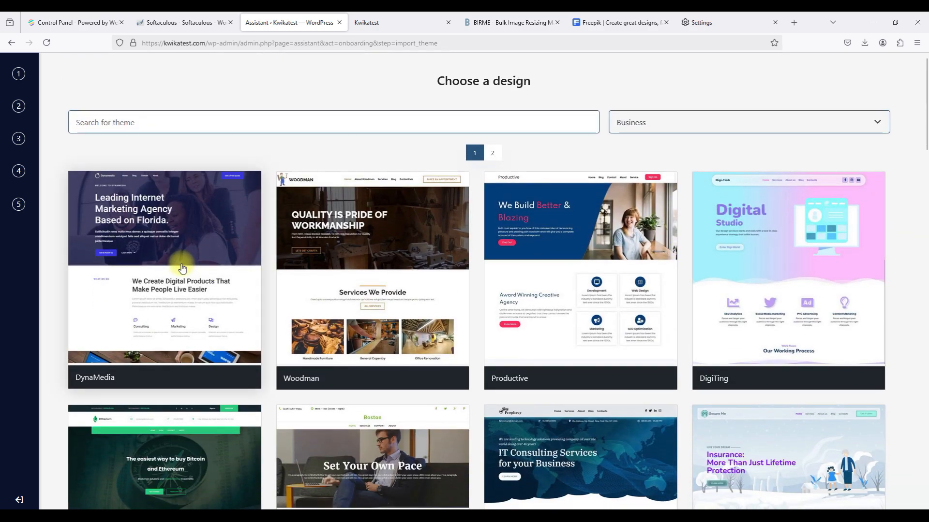
click(182, 268)
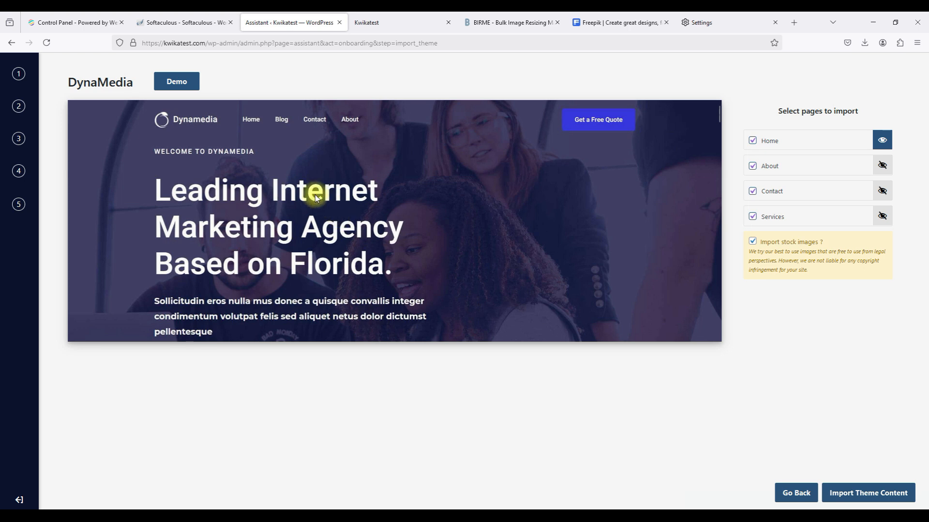
click(166, 82)
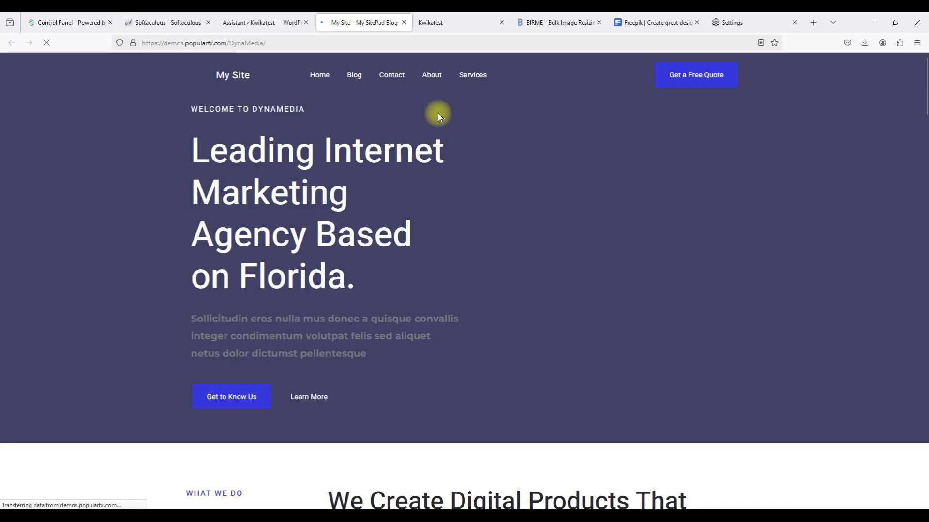
scroll(437, 113, down, 5)
scroll(439, 114, down, 10)
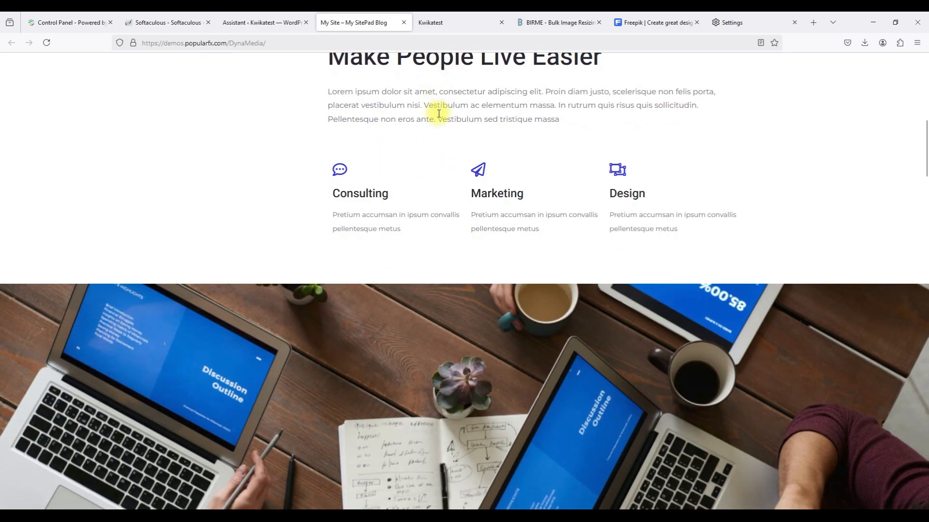
scroll(439, 114, down, 18)
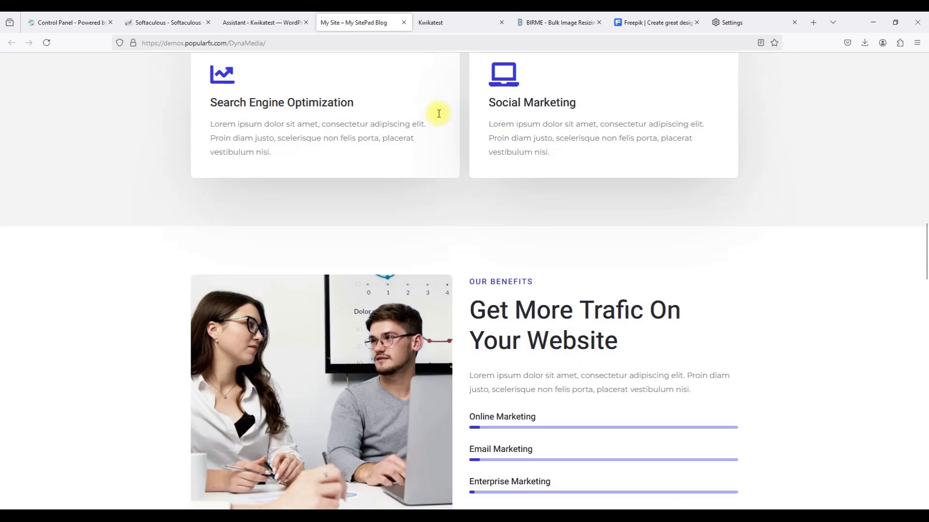
scroll(438, 114, down, 20)
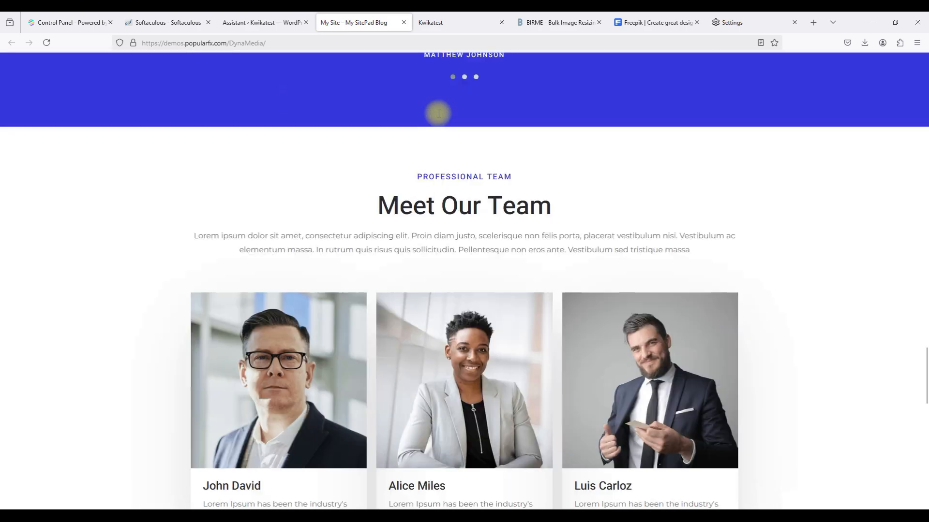
scroll(438, 114, down, 8)
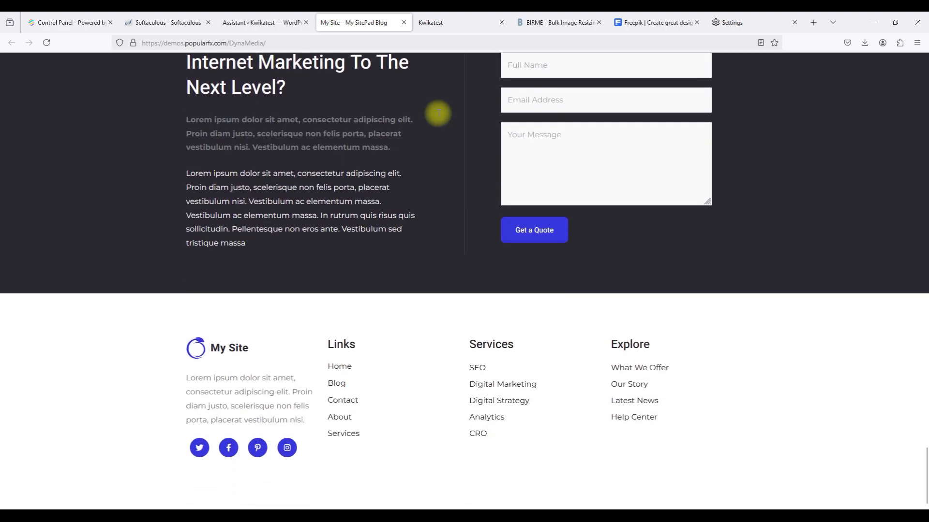
scroll(391, 146, up, 20)
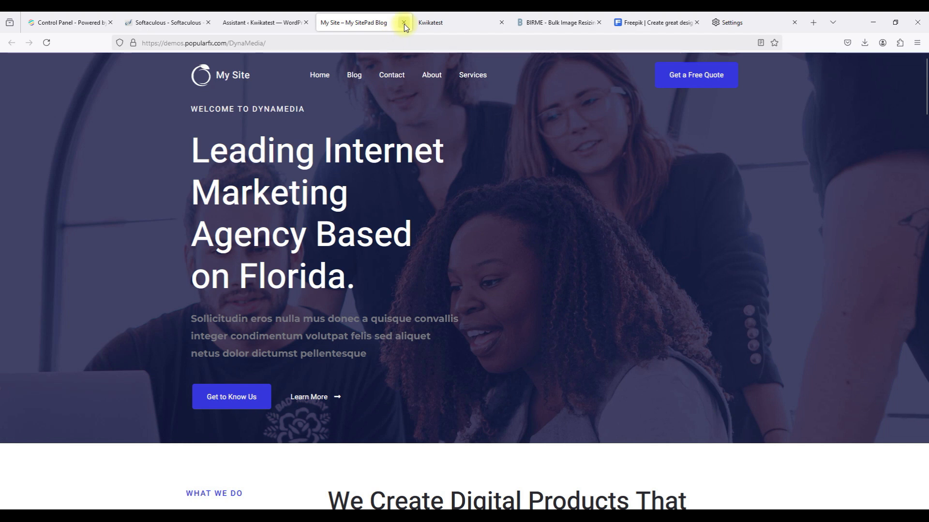
click(403, 22)
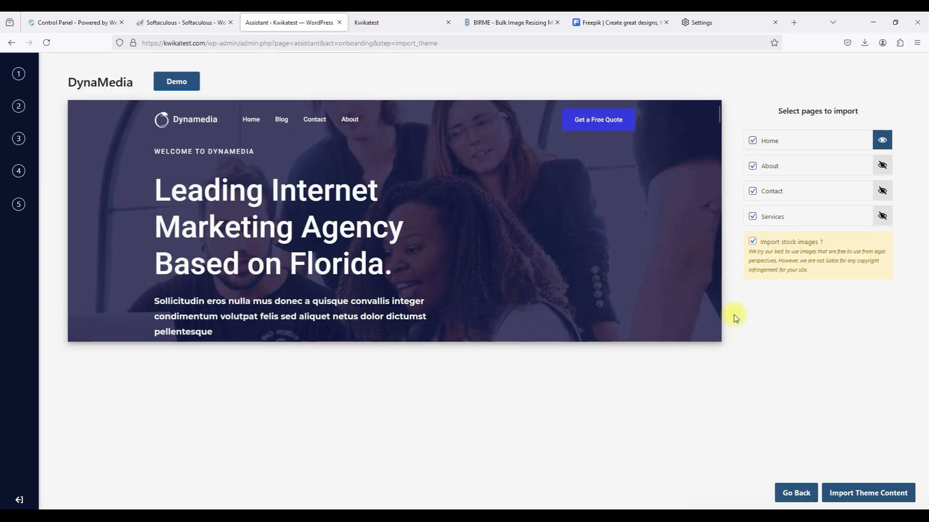
Return from DynaMedia to the Business design grid, keeping the category filter unchanged.
click(796, 492)
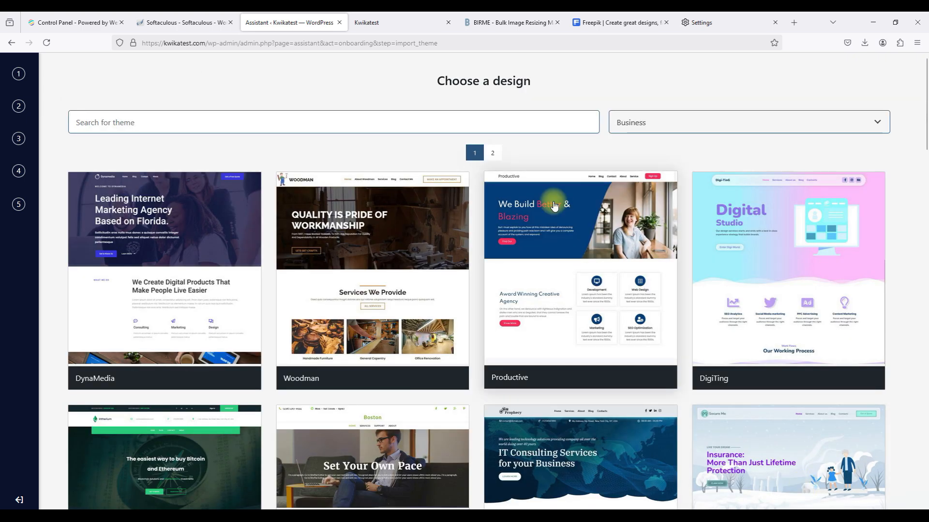
click(617, 119)
click(618, 119)
click(624, 124)
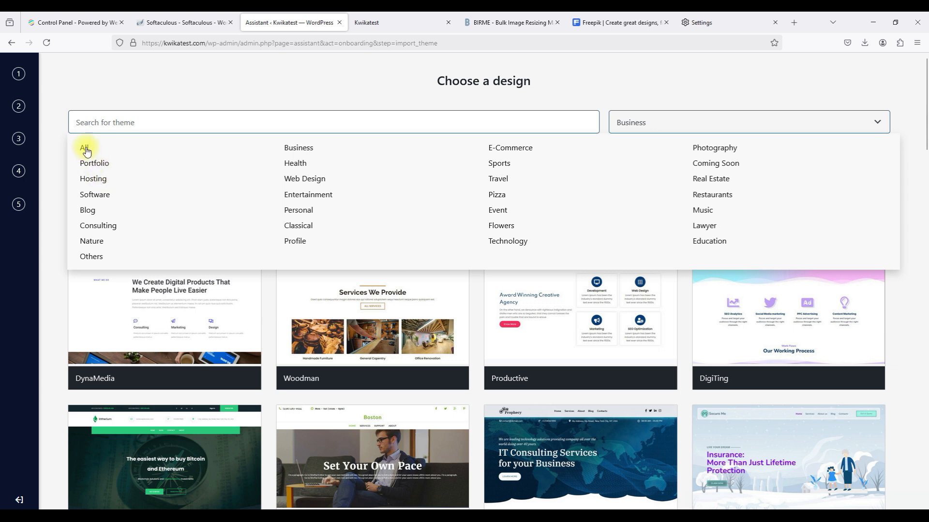
click(643, 127)
click(329, 129)
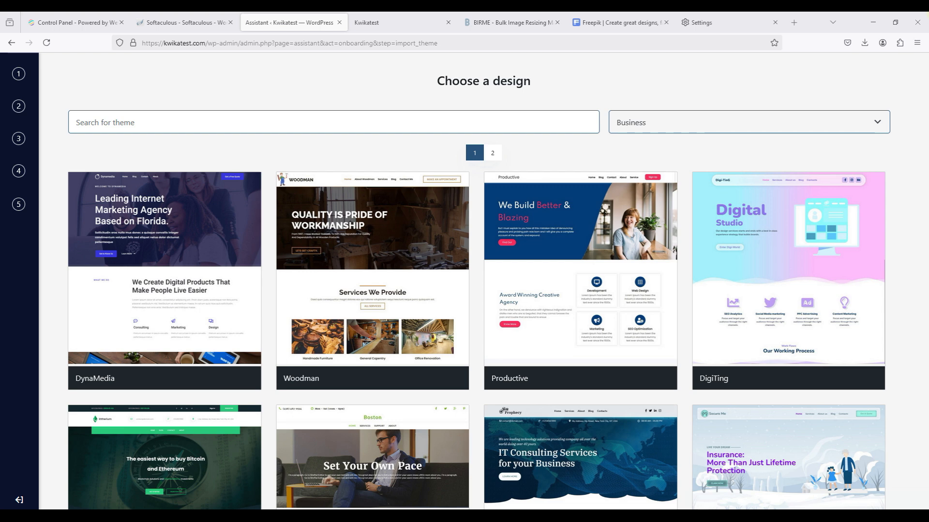
Search the designs for 'webmax' across the Web Design, all and Others categories, finding no match.
click(345, 115)
text(webmax)
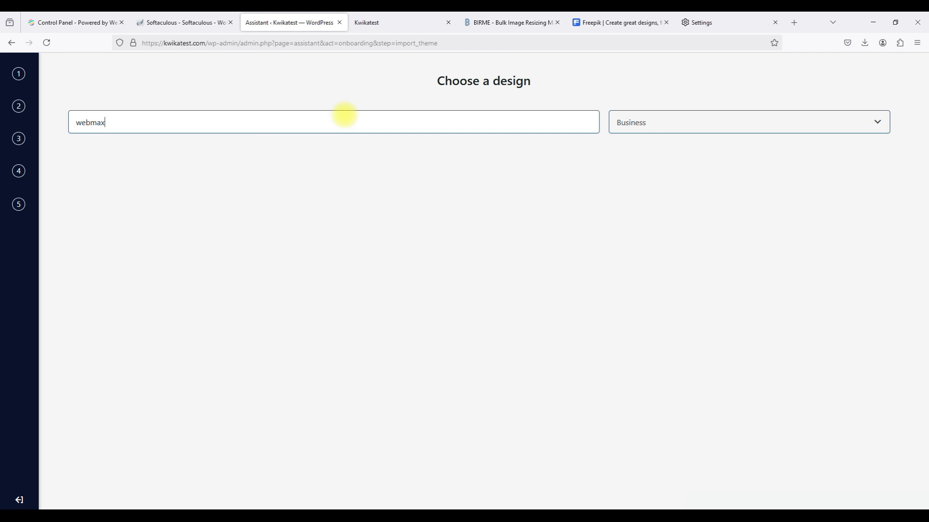
click(629, 127)
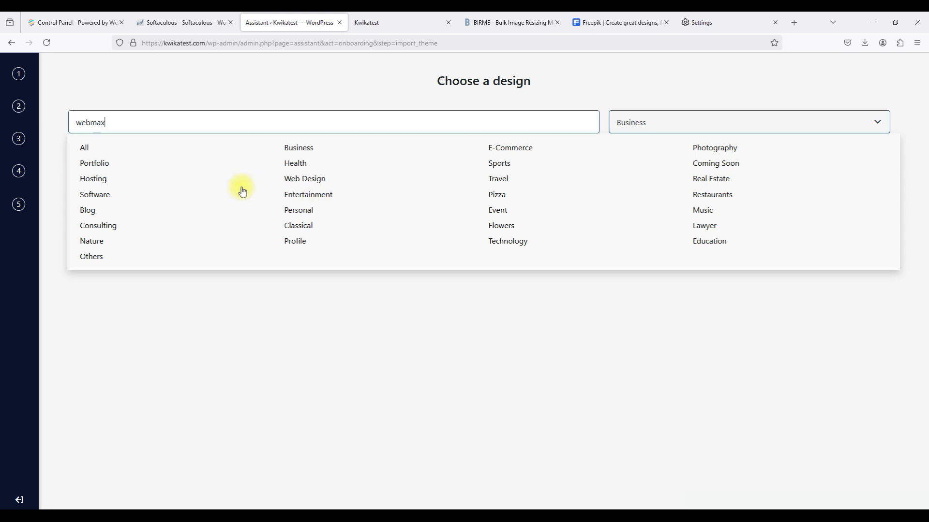
click(301, 178)
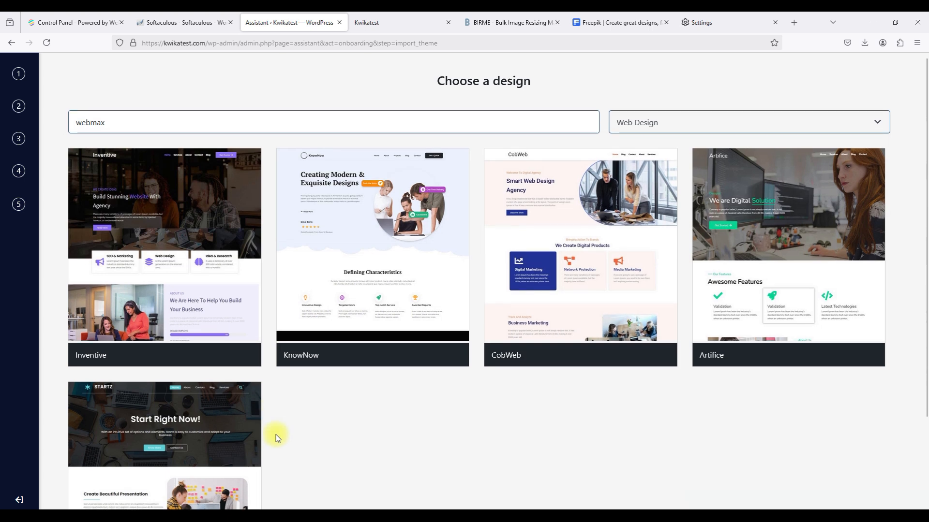
click(137, 126)
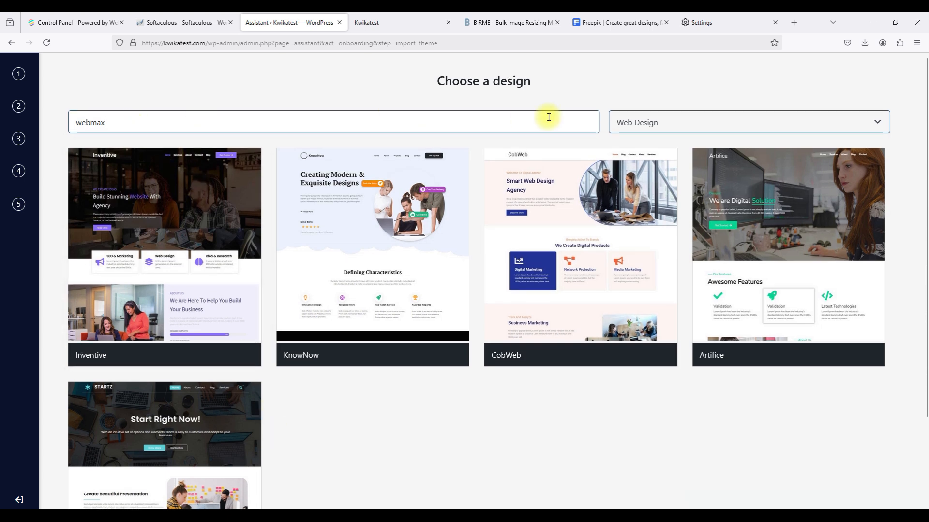
click(648, 126)
click(85, 151)
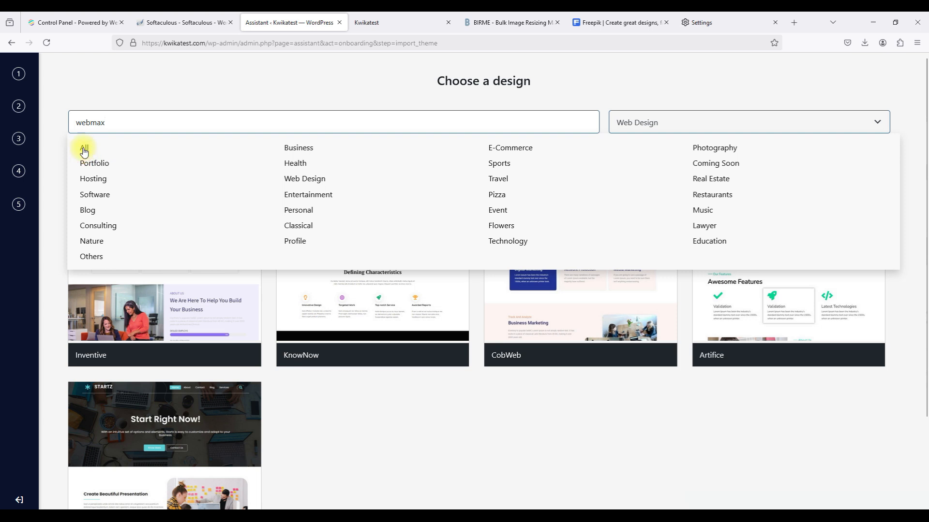
click(91, 258)
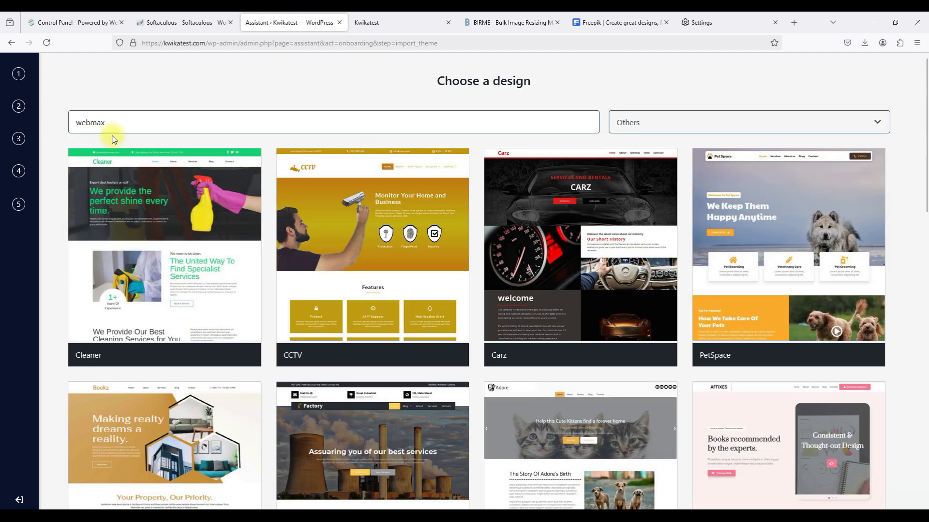
click(153, 123)
key(Return)
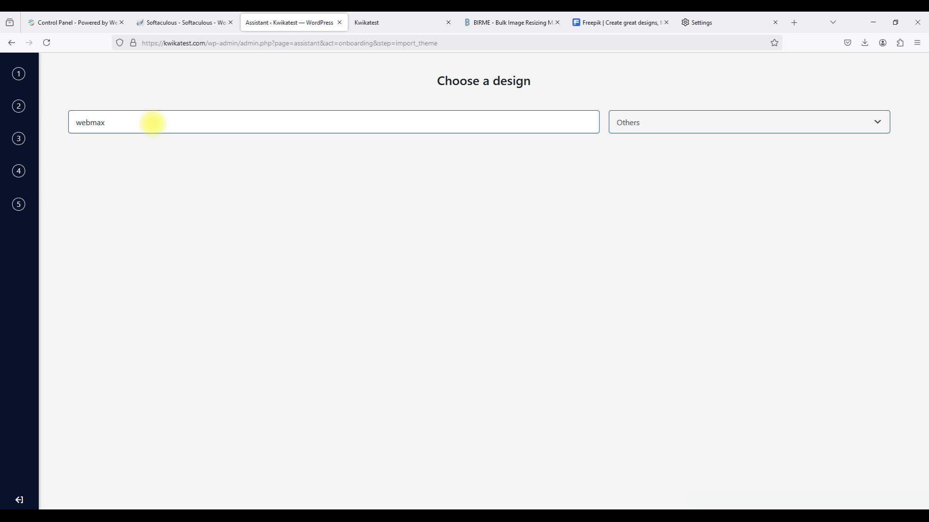
Return to the Business category and open the Careerist template's import page.
click(681, 127)
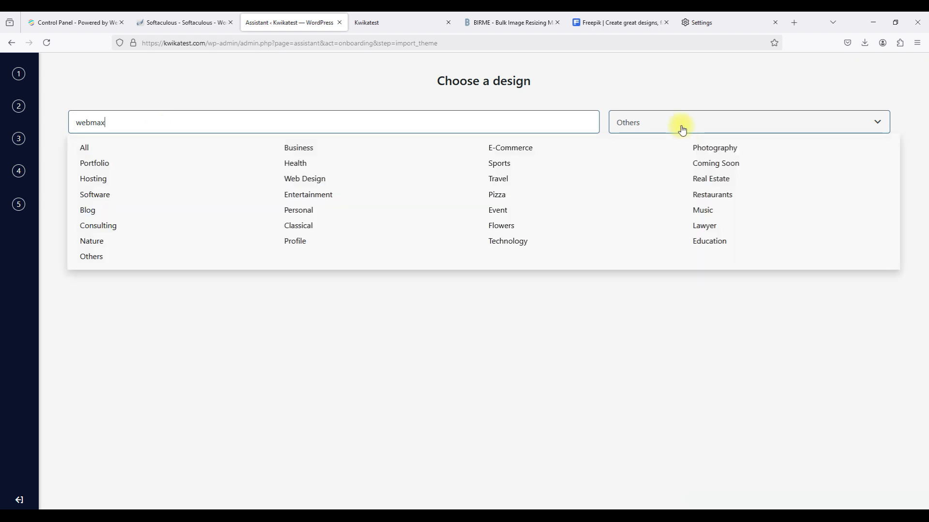
mouse_move(655, 119)
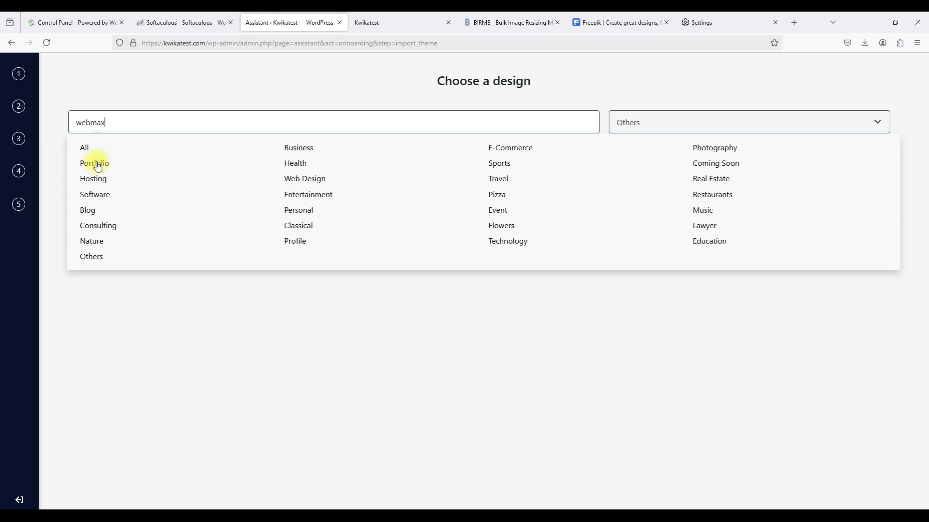
click(297, 149)
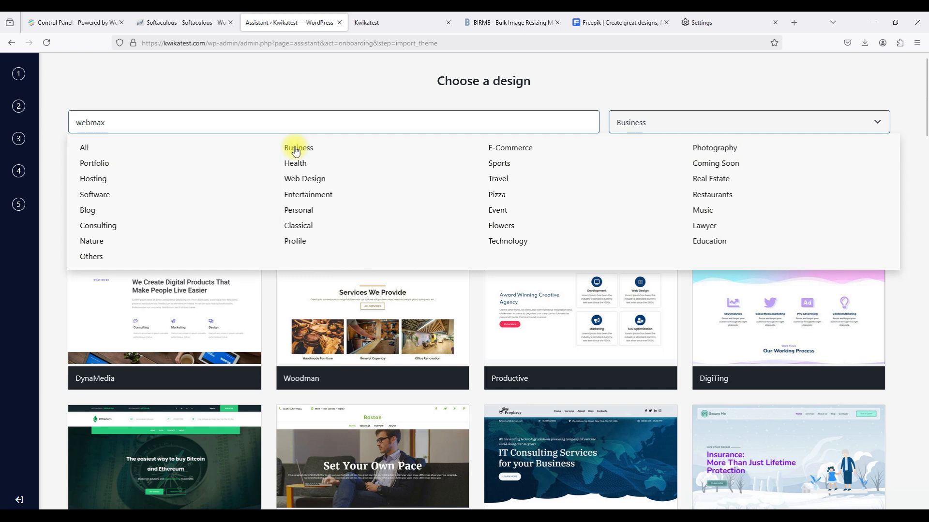
scroll(445, 342, down, 12)
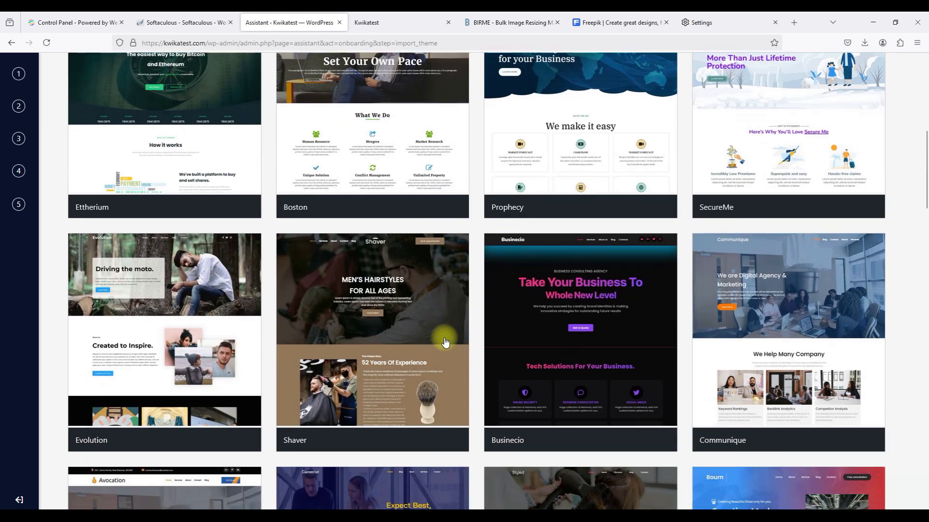
scroll(445, 342, down, 2)
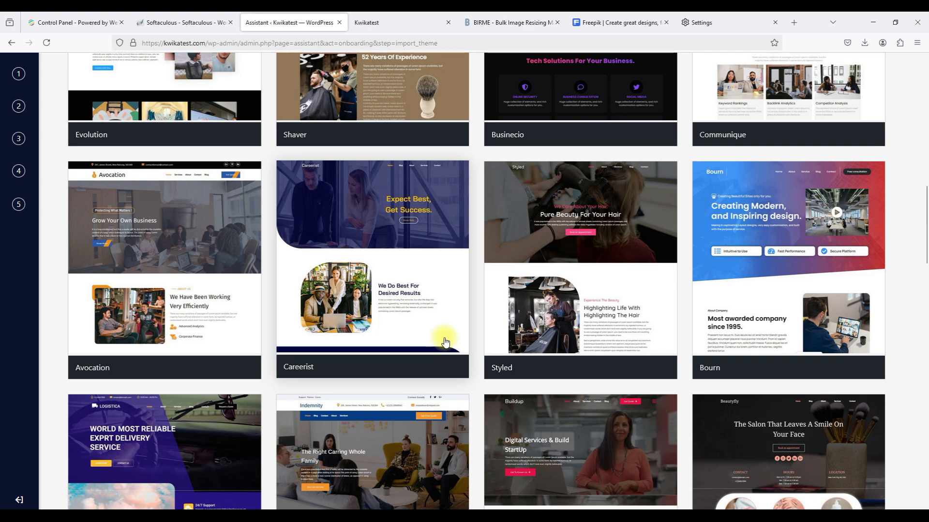
scroll(445, 342, down, 10)
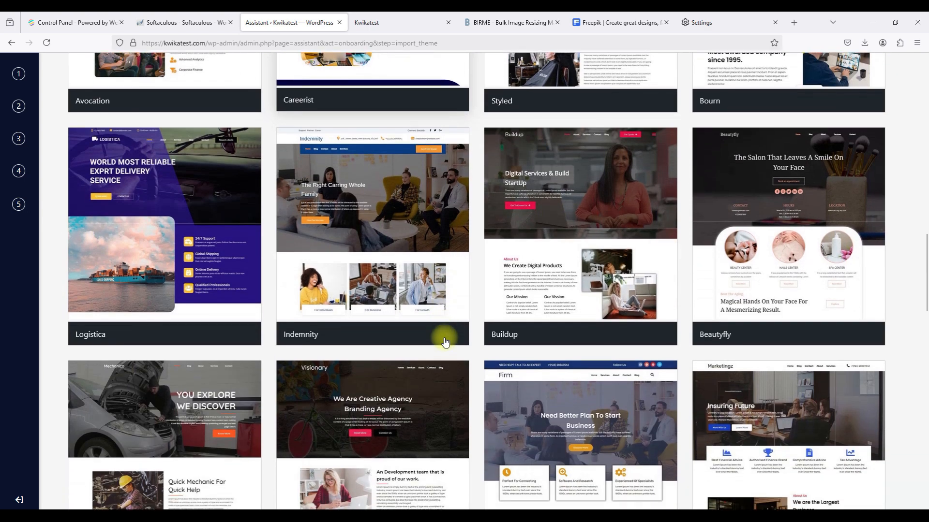
scroll(445, 342, down, 3)
scroll(445, 342, up, 6)
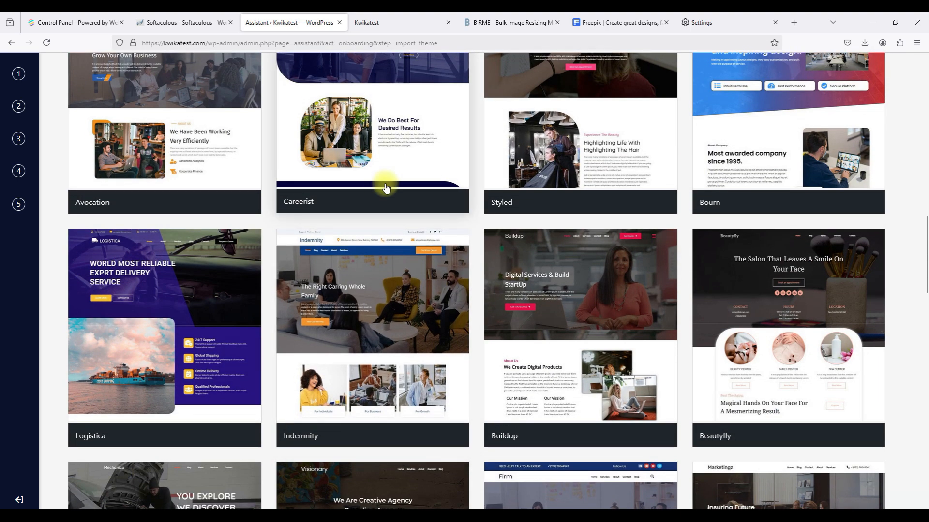
click(364, 156)
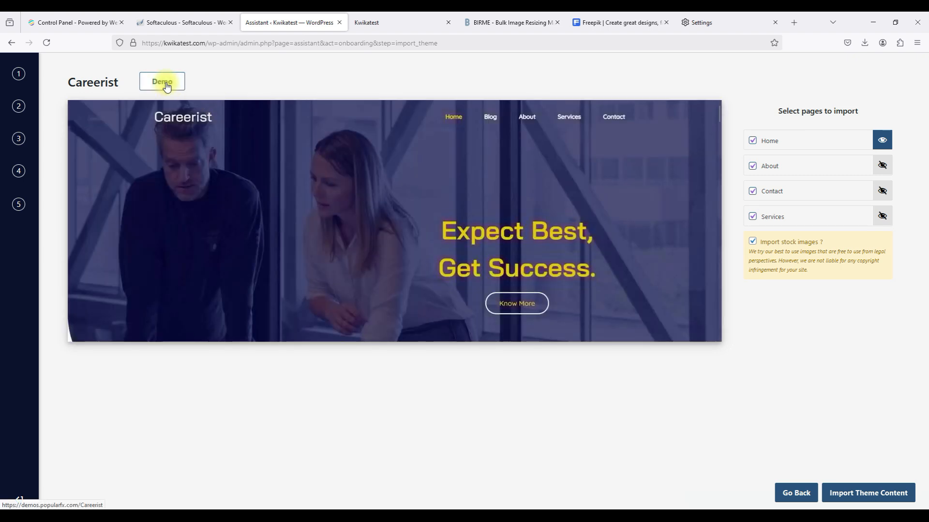
Preview the Careerist demo in a new tab and scroll its home page down to the footer.
click(167, 87)
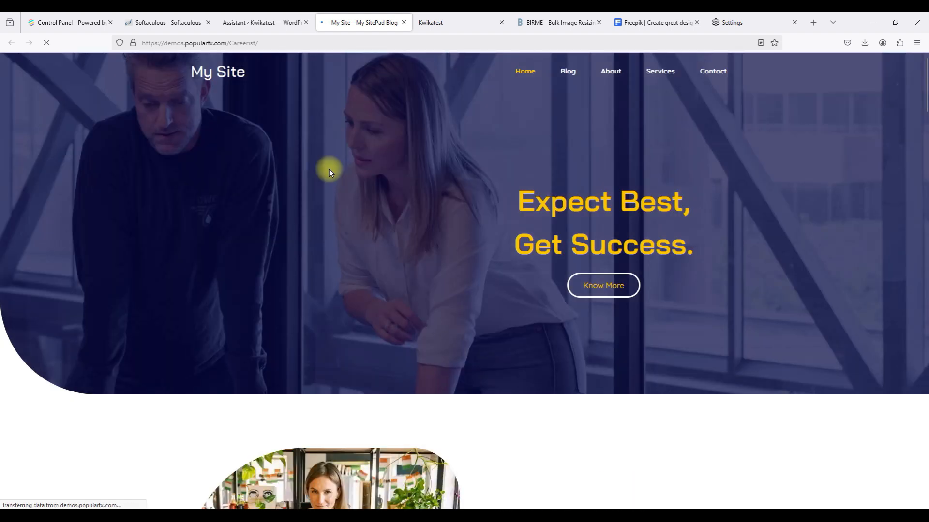
scroll(328, 170, down, 15)
scroll(329, 170, down, 15)
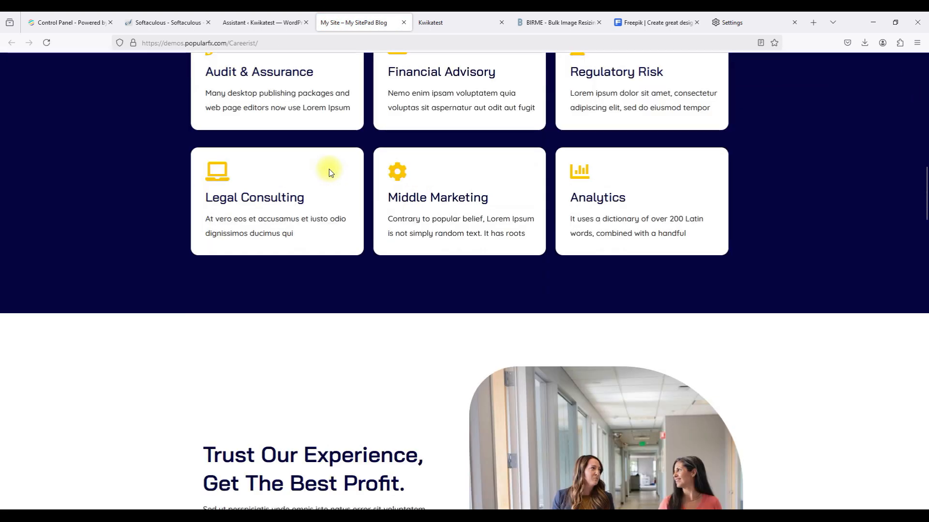
scroll(329, 170, down, 2)
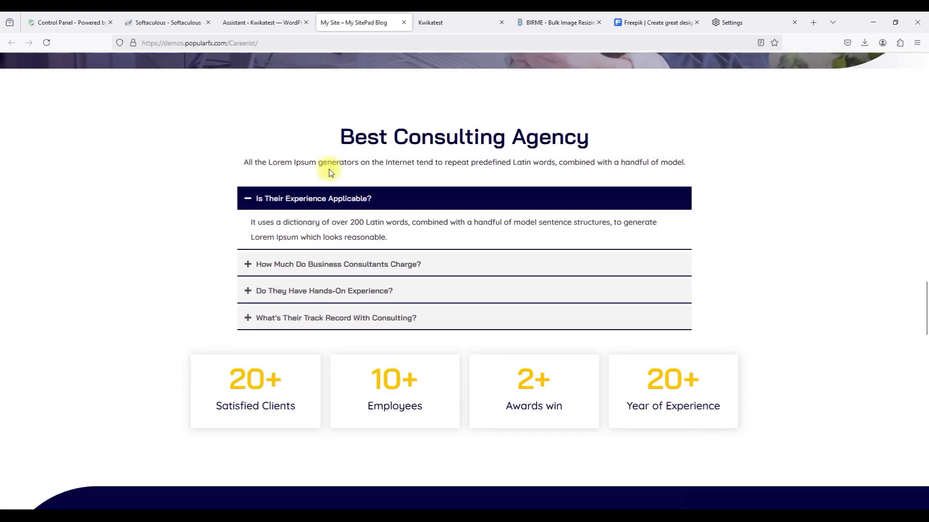
scroll(329, 169, down, 4)
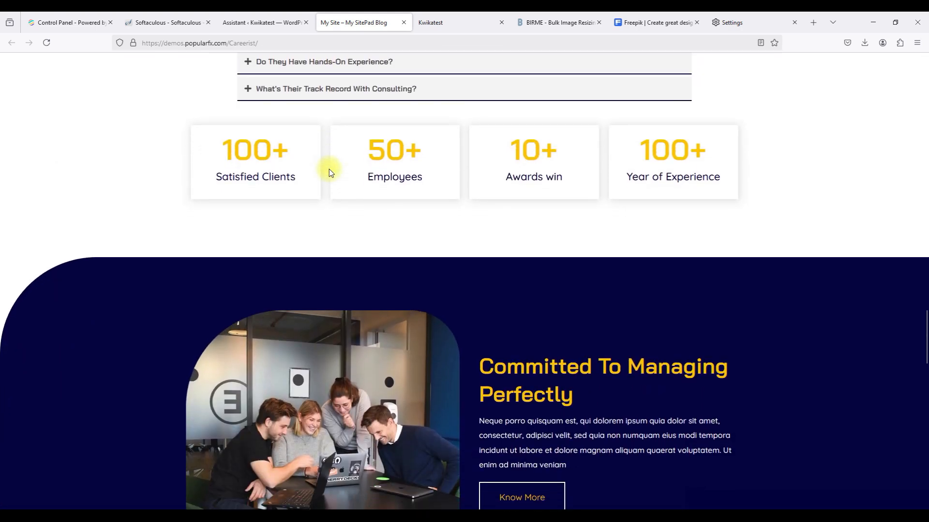
scroll(328, 169, down, 5)
scroll(329, 169, down, 10)
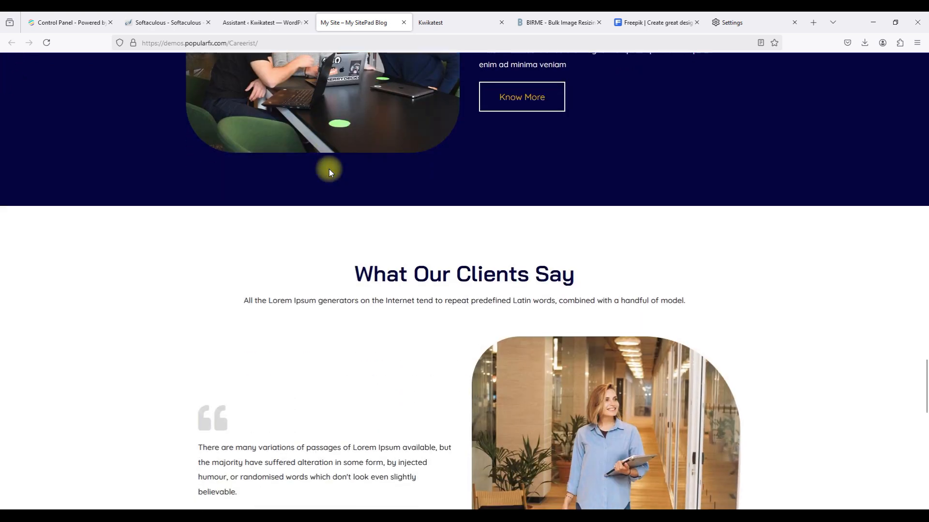
scroll(329, 170, down, 5)
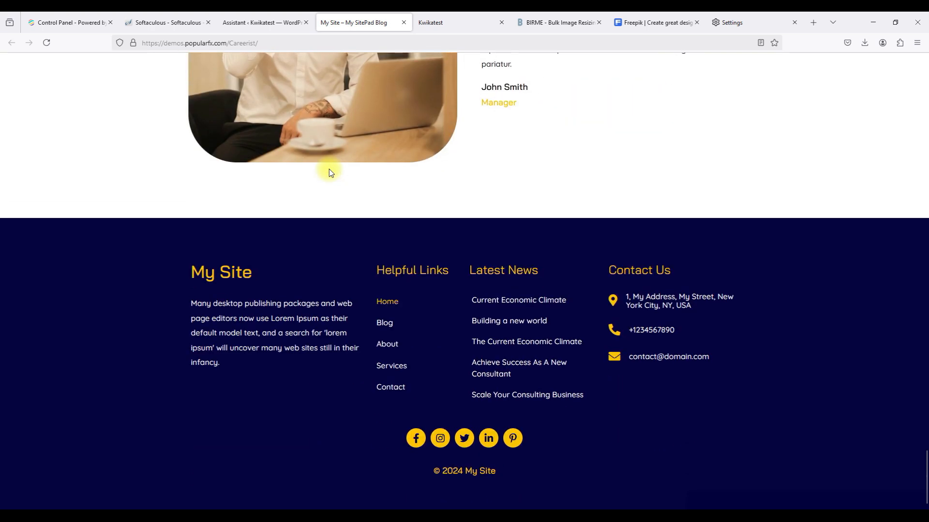
scroll(329, 173, up, 20)
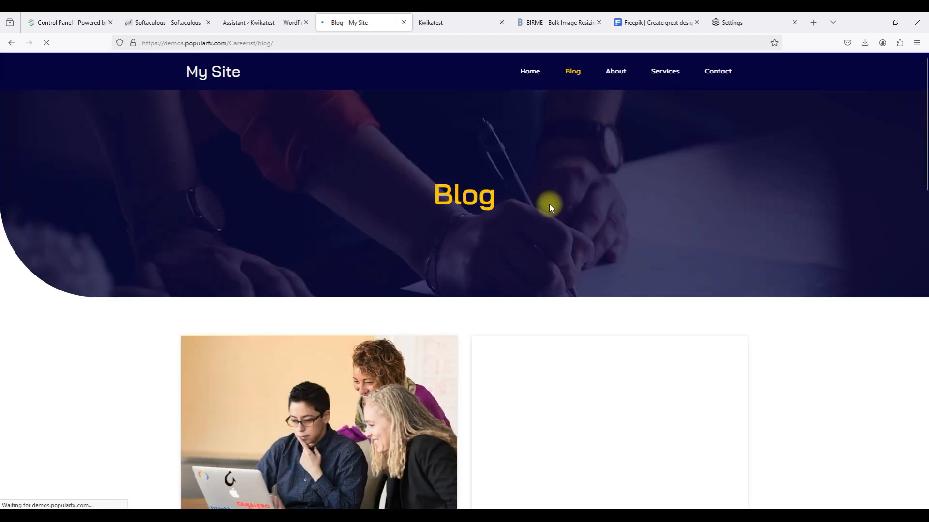
Open the 'Current Economic Climate' blog post and dismiss the newsletter signup popup.
scroll(549, 204, down, 9)
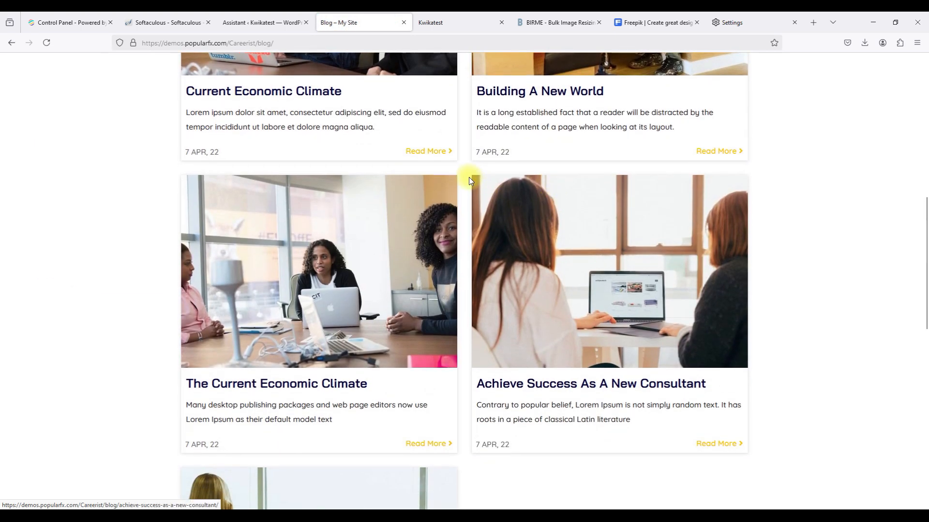
click(432, 151)
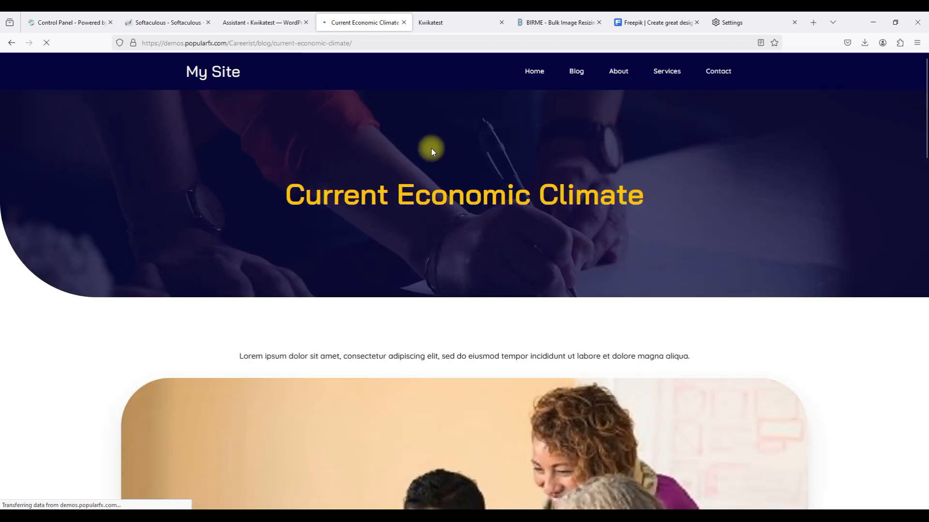
scroll(432, 153, down, 1)
scroll(432, 149, down, 12)
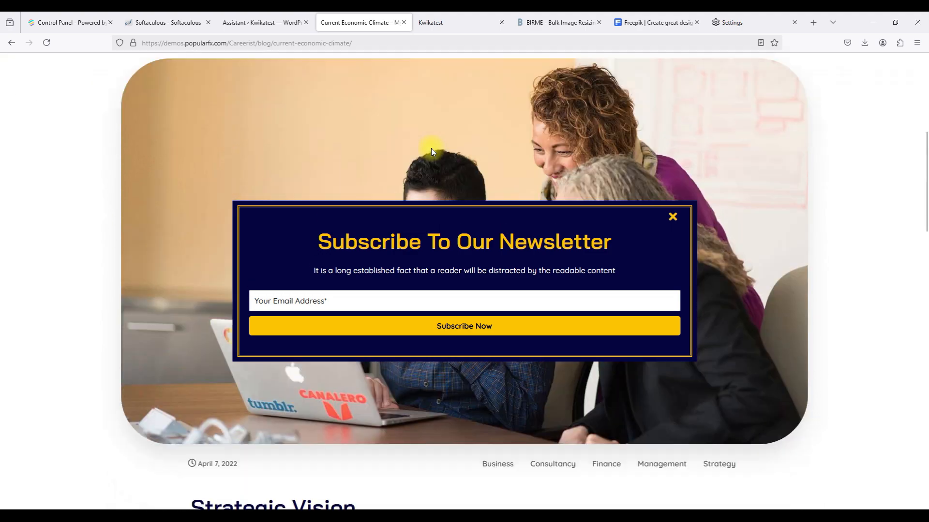
scroll(431, 148, down, 18)
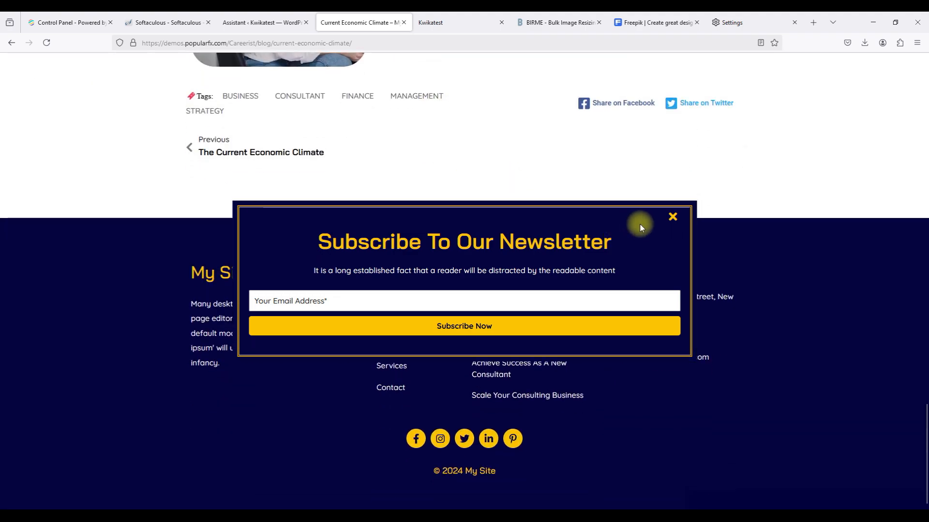
click(672, 217)
Scroll through the Careerist About page, then jump back to its top.
scroll(674, 217, up, 20)
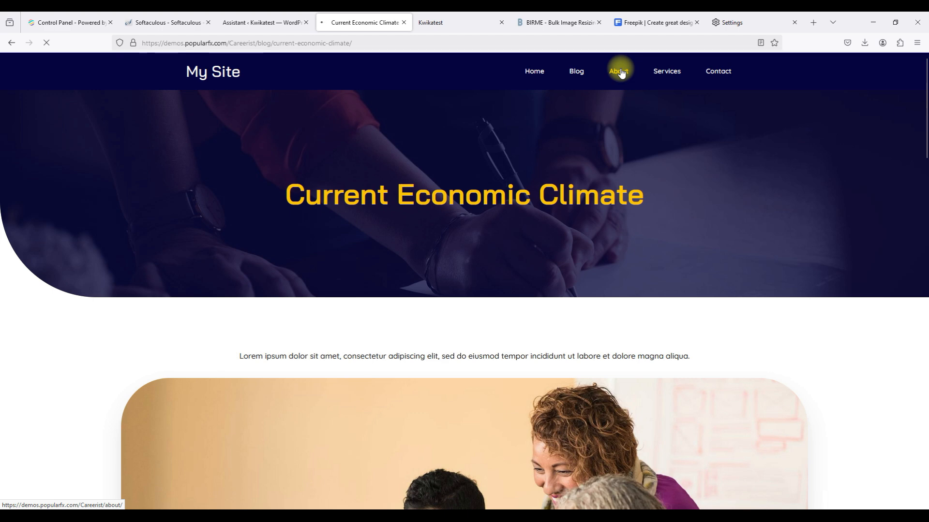
scroll(696, 278, down, 2)
scroll(695, 281, down, 4)
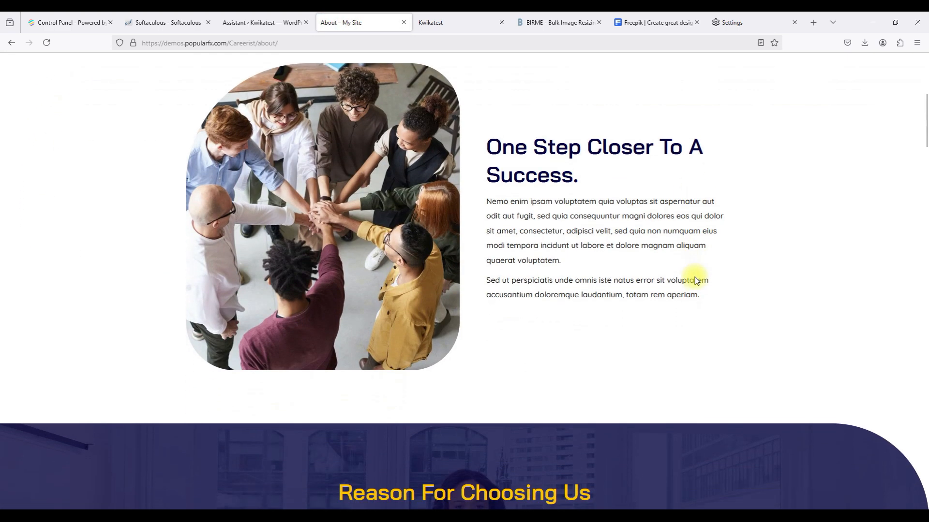
scroll(695, 281, up, 7)
scroll(695, 278, down, 10)
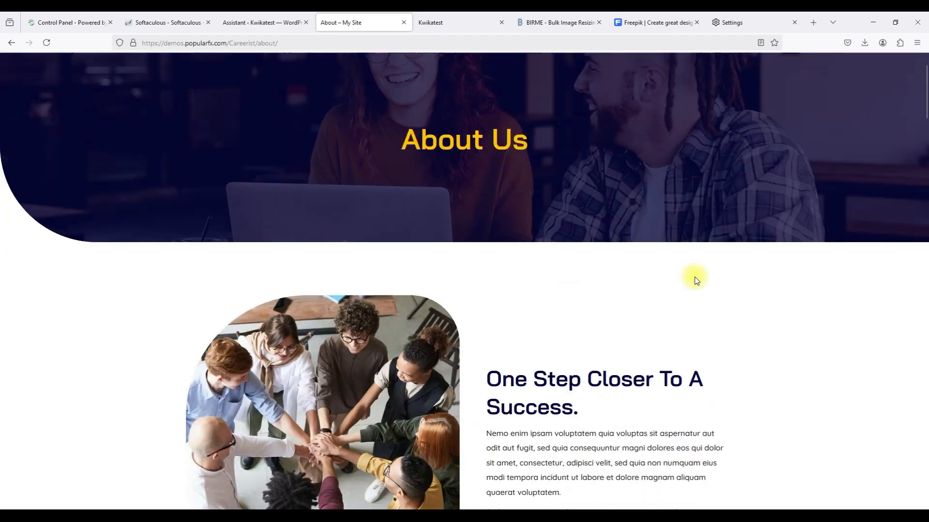
scroll(695, 281, down, 10)
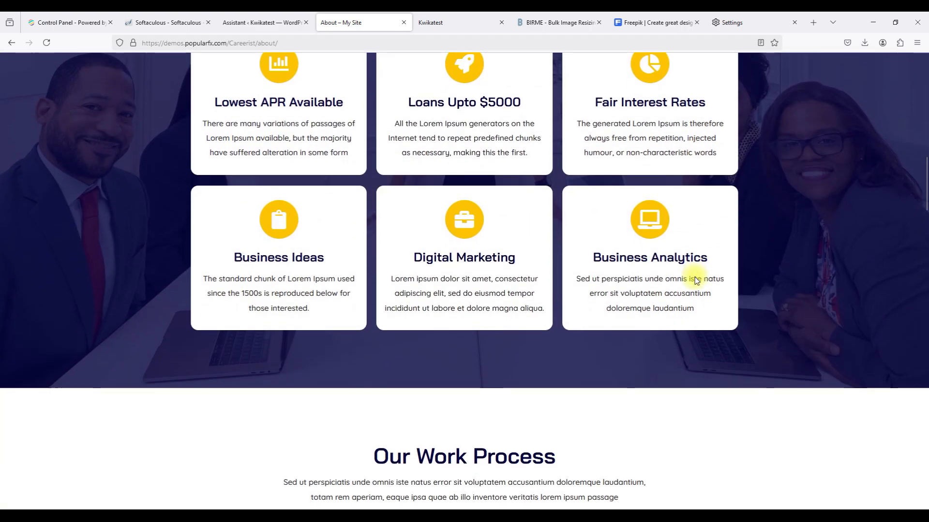
scroll(694, 280, down, 10)
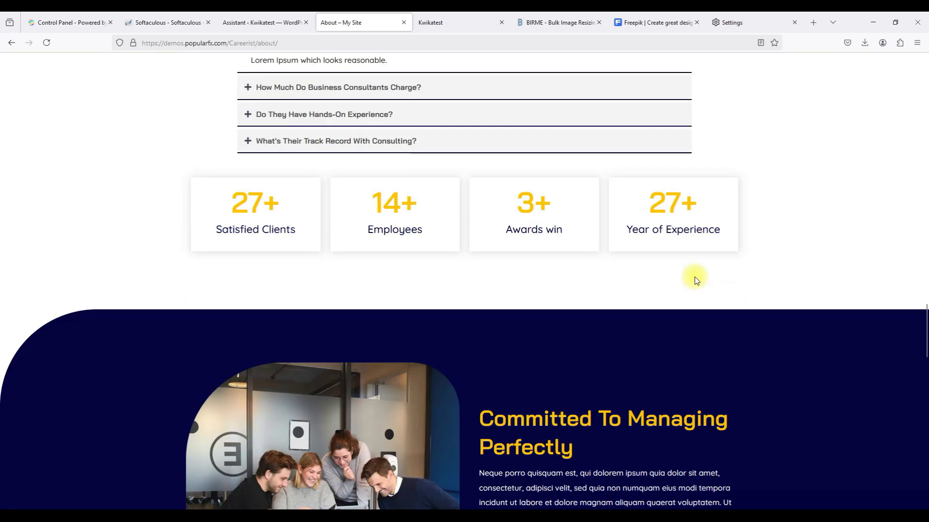
scroll(694, 277, down, 10)
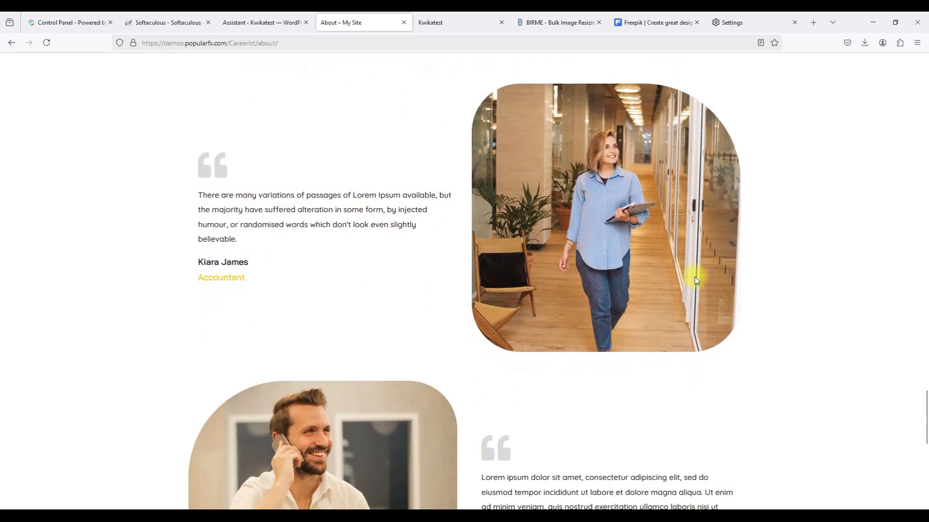
key(Home)
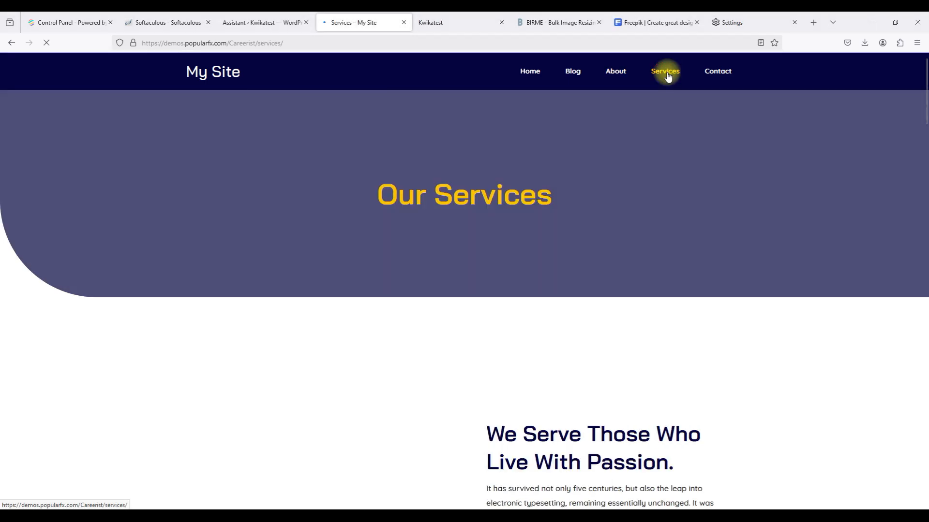
Scroll through the Careerist demo's Services, Contact Us and home pages.
scroll(451, 260, down, 1)
scroll(451, 262, down, 20)
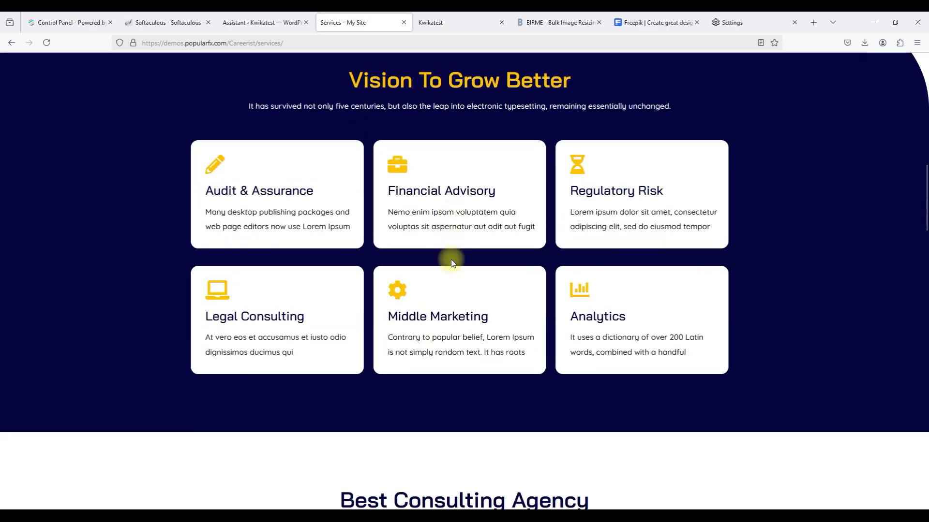
scroll(451, 262, down, 7)
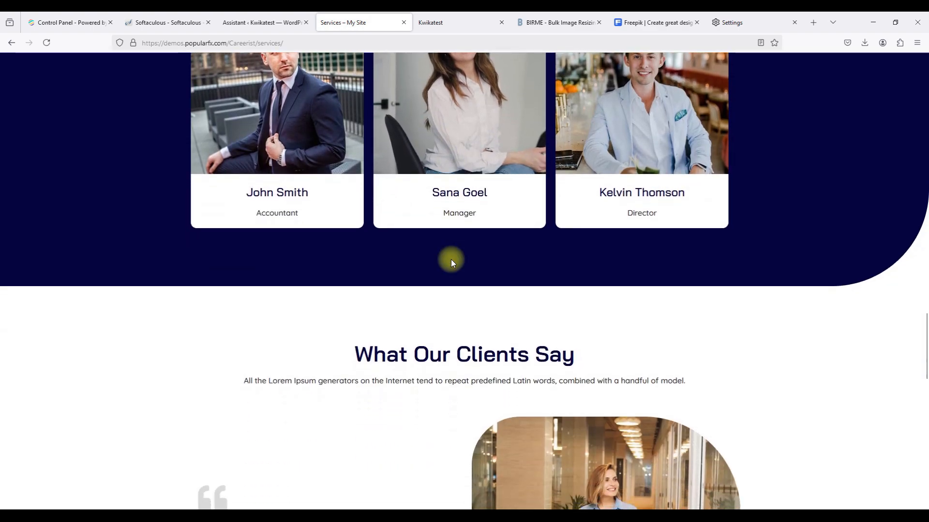
scroll(451, 262, up, 4)
scroll(451, 263, down, 4)
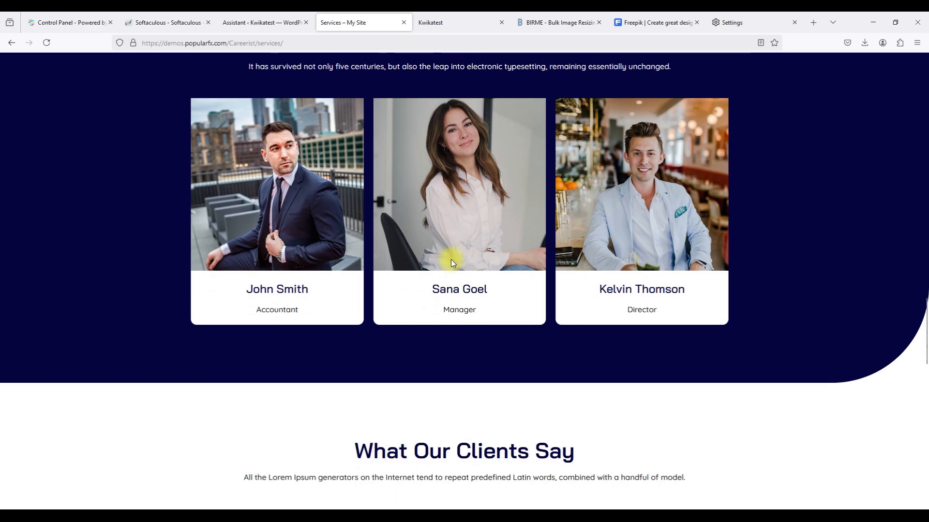
scroll(450, 262, down, 14)
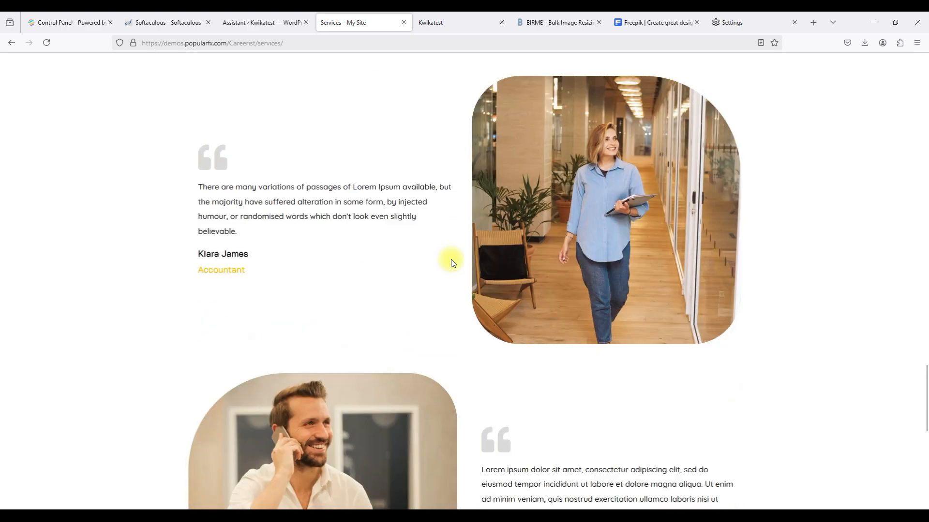
scroll(450, 261, down, 3)
scroll(450, 261, up, 20)
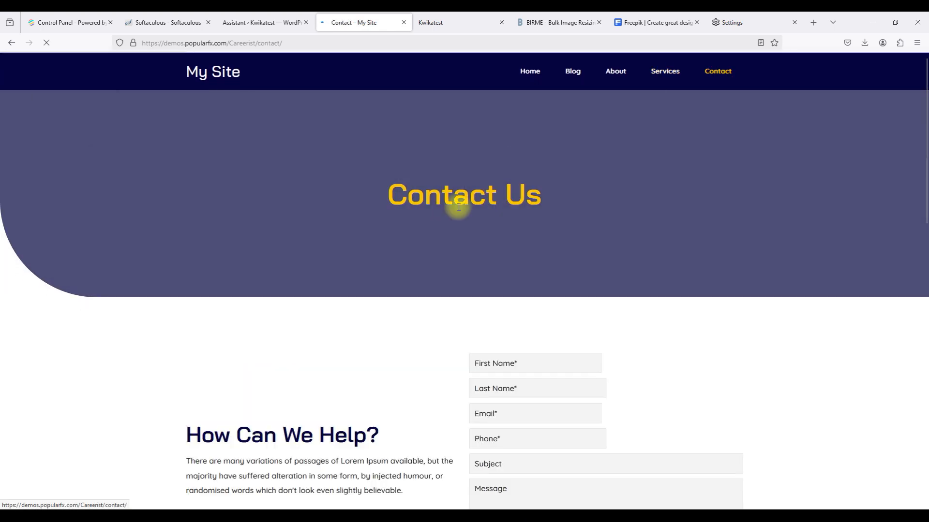
scroll(454, 210, down, 4)
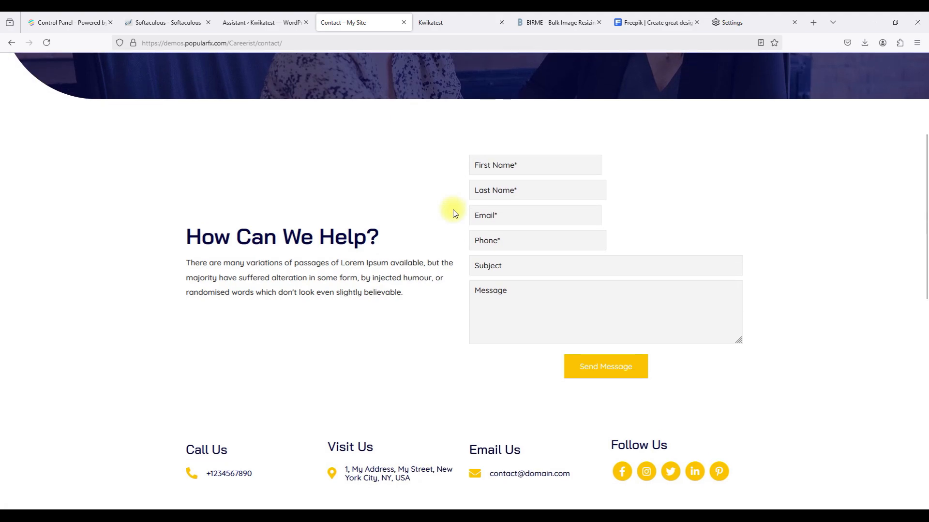
scroll(454, 212, down, 10)
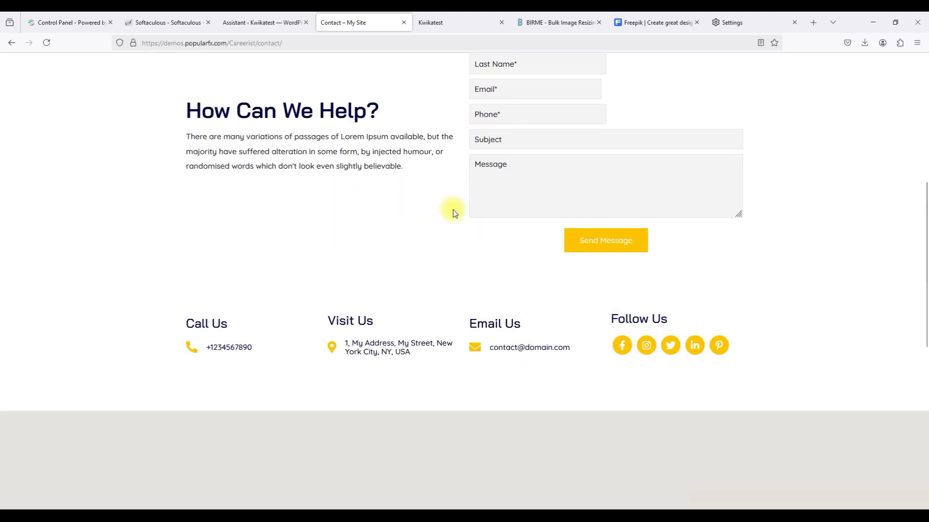
scroll(453, 210, down, 1)
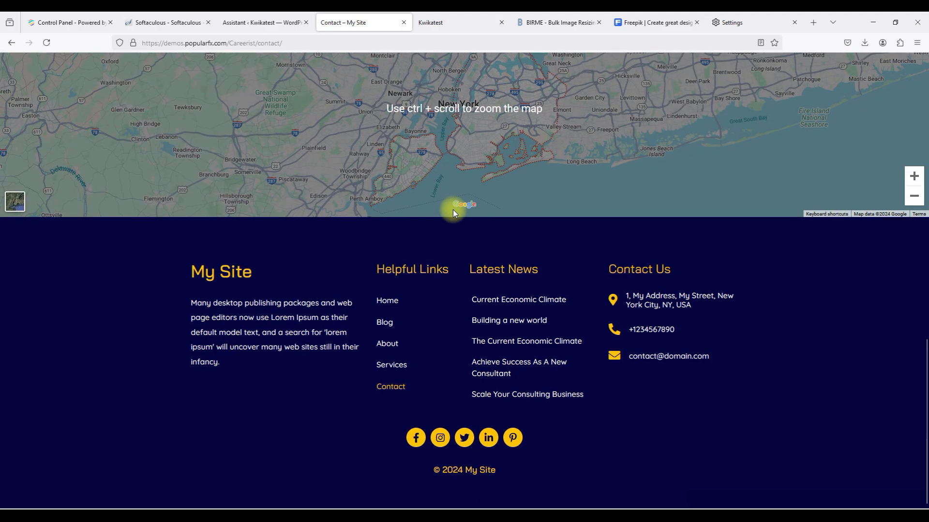
scroll(453, 210, up, 15)
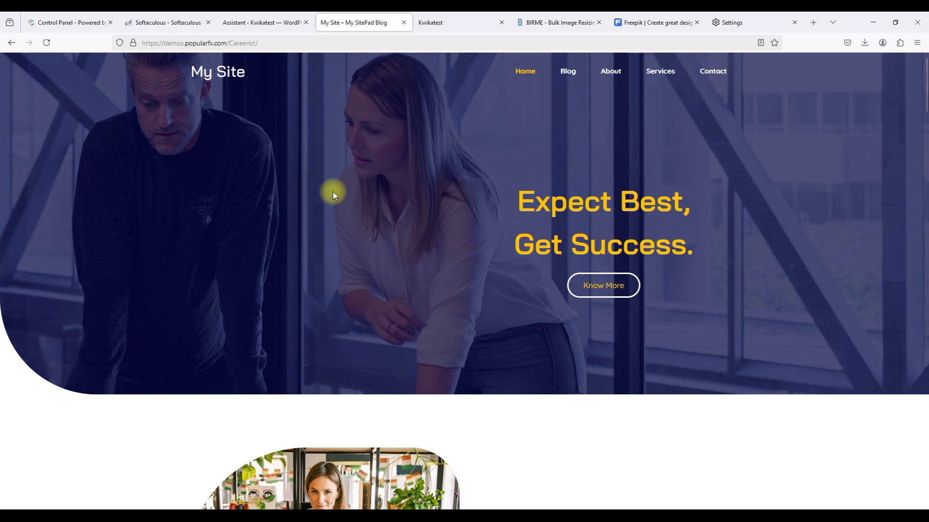
scroll(333, 194, down, 1)
scroll(332, 193, up, 1)
Close the Careerist demo, return to the design grid, and preview the Productive template's live demo.
click(404, 22)
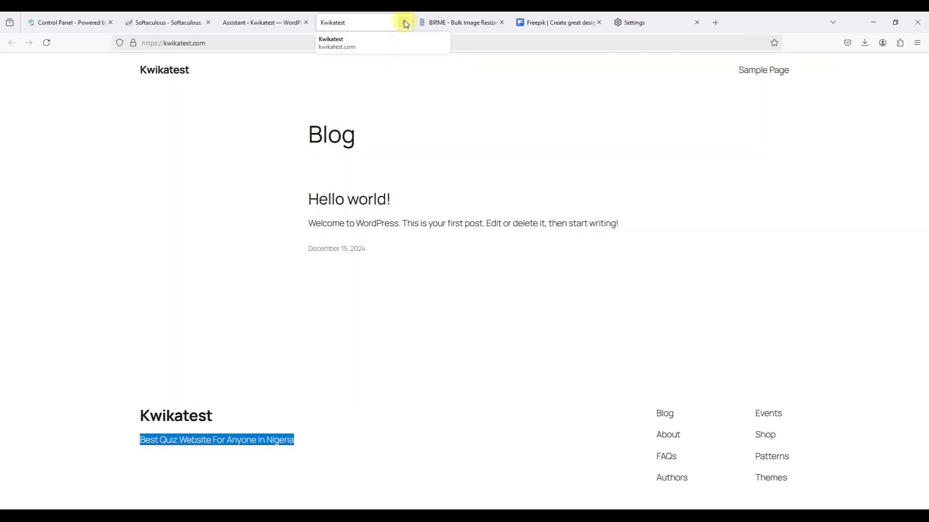
click(265, 19)
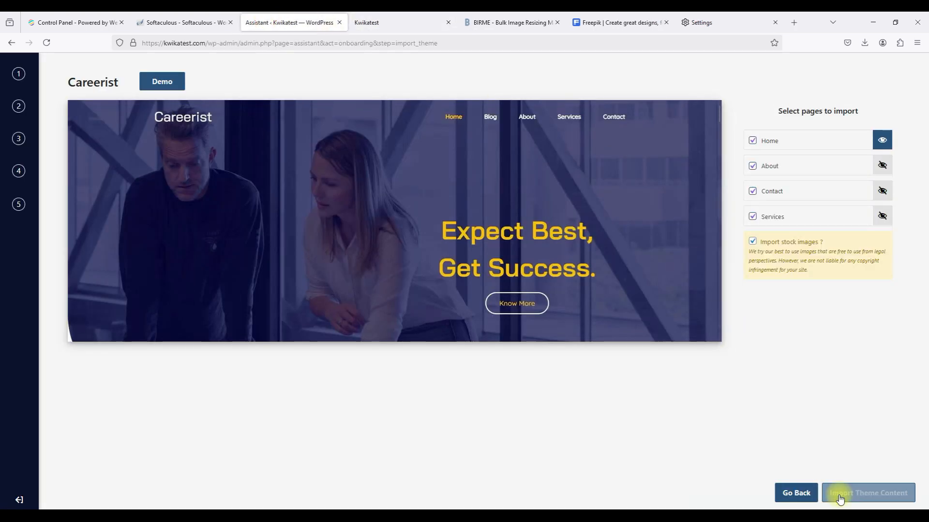
click(794, 486)
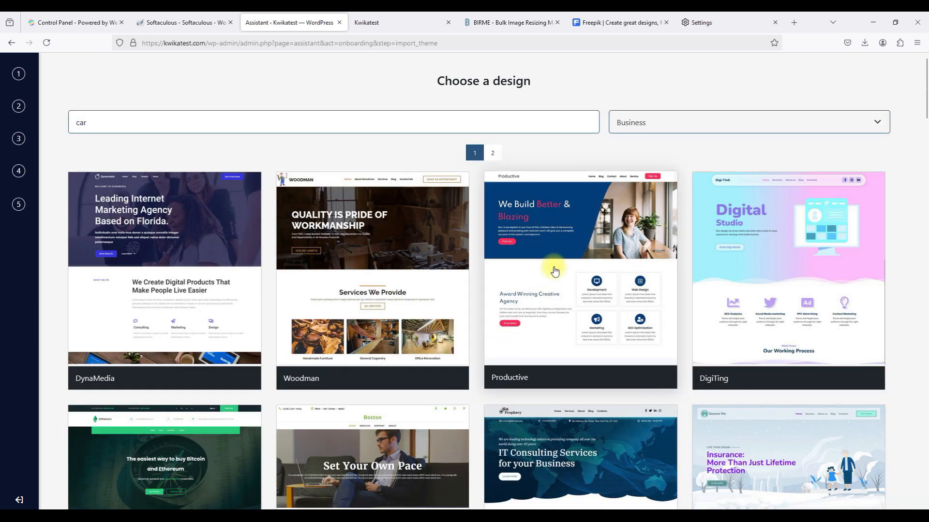
click(542, 296)
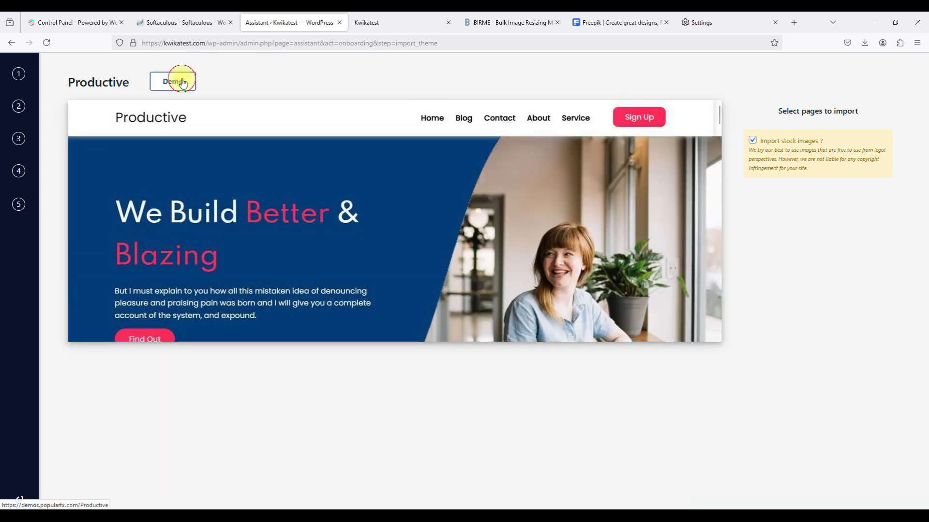
click(182, 82)
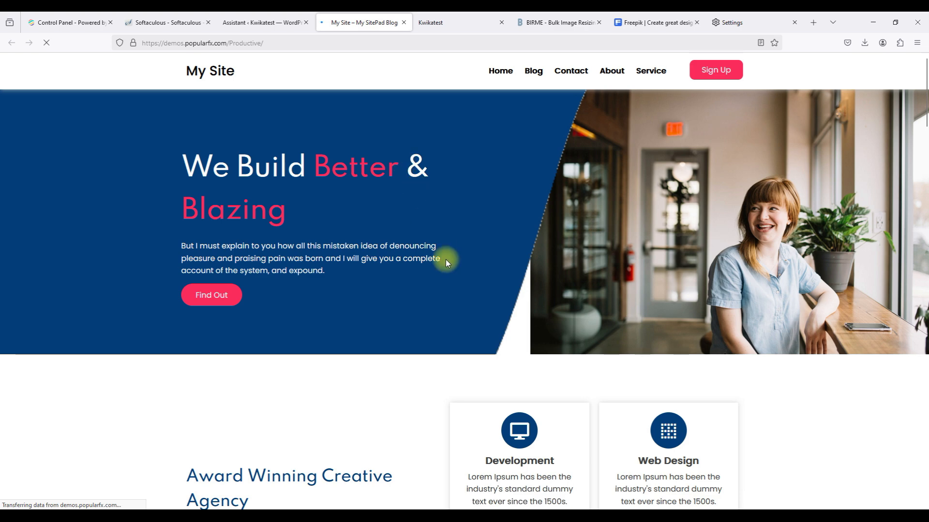
scroll(446, 260, down, 10)
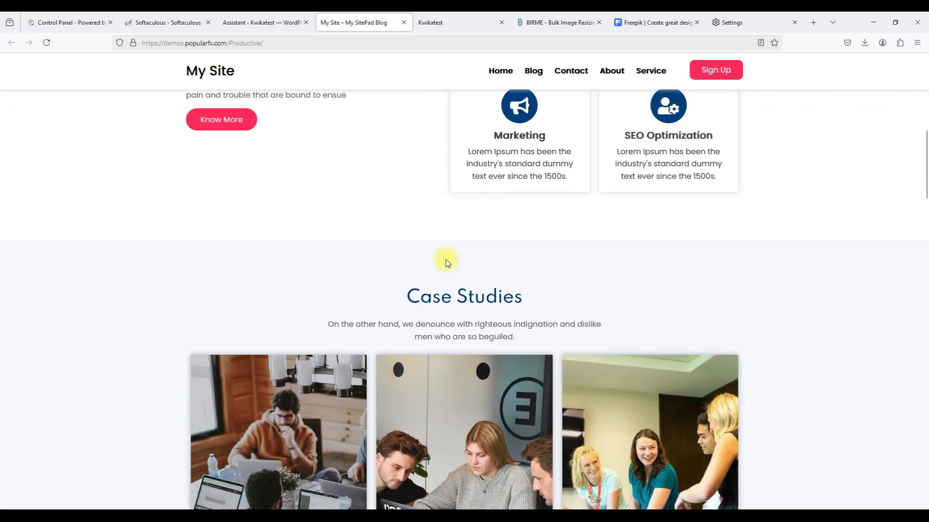
scroll(445, 259, down, 10)
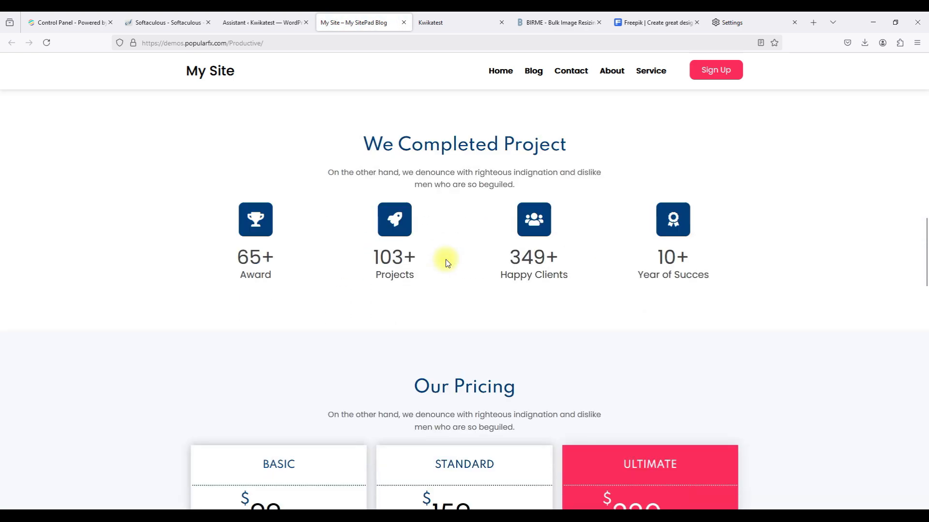
scroll(445, 259, down, 10)
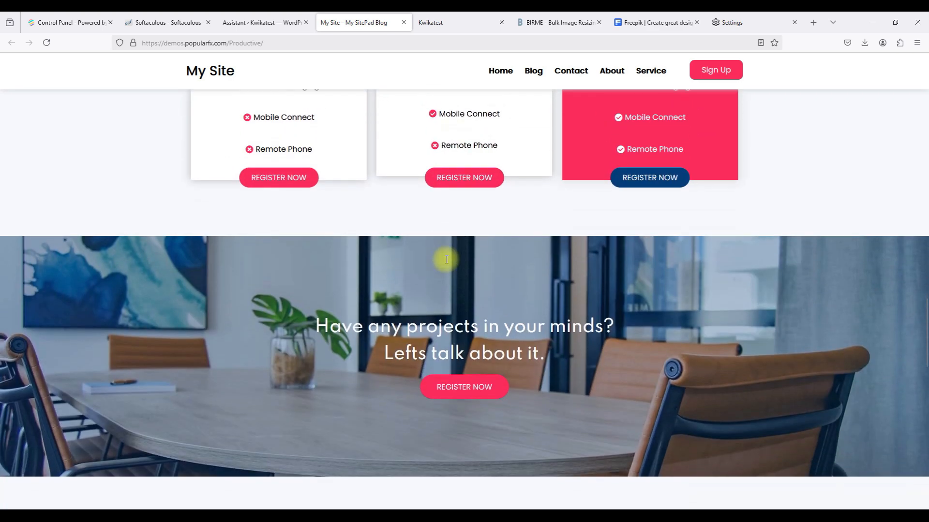
scroll(446, 260, down, 10)
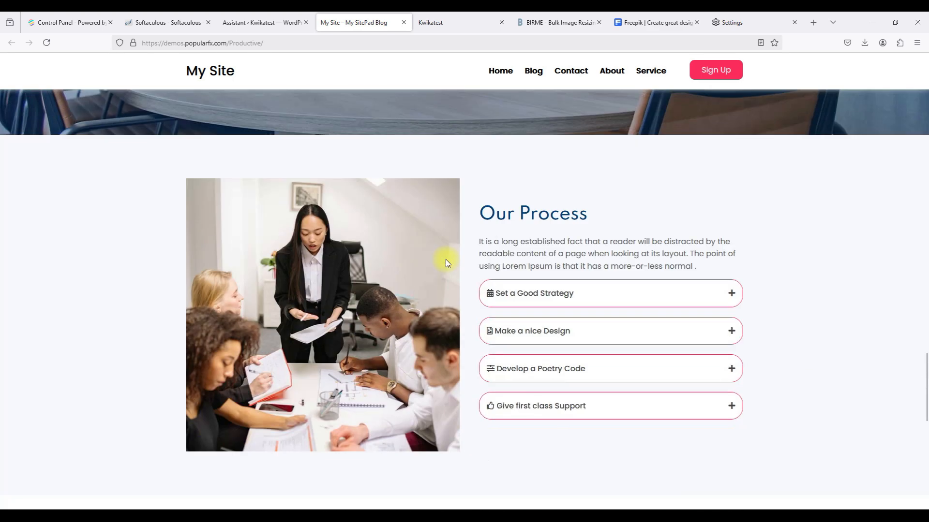
scroll(445, 259, down, 10)
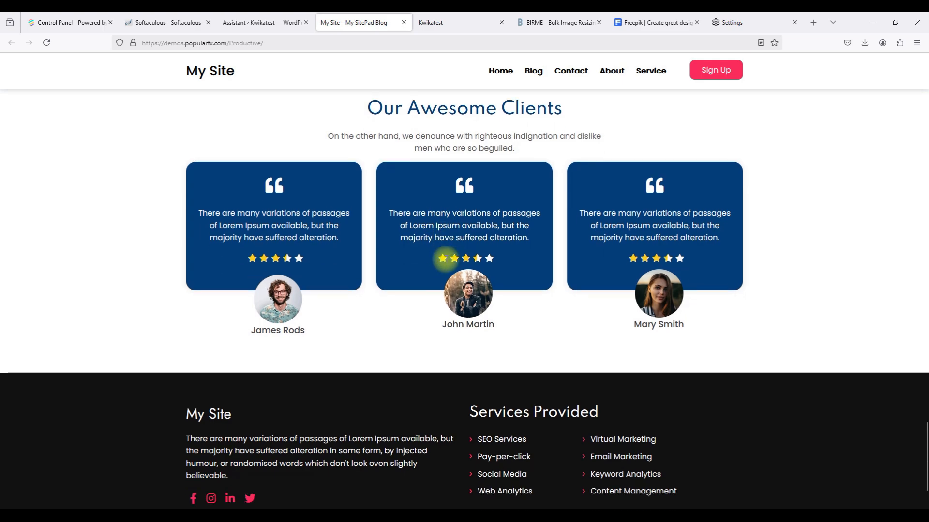
scroll(446, 259, down, 2)
scroll(445, 259, up, 5)
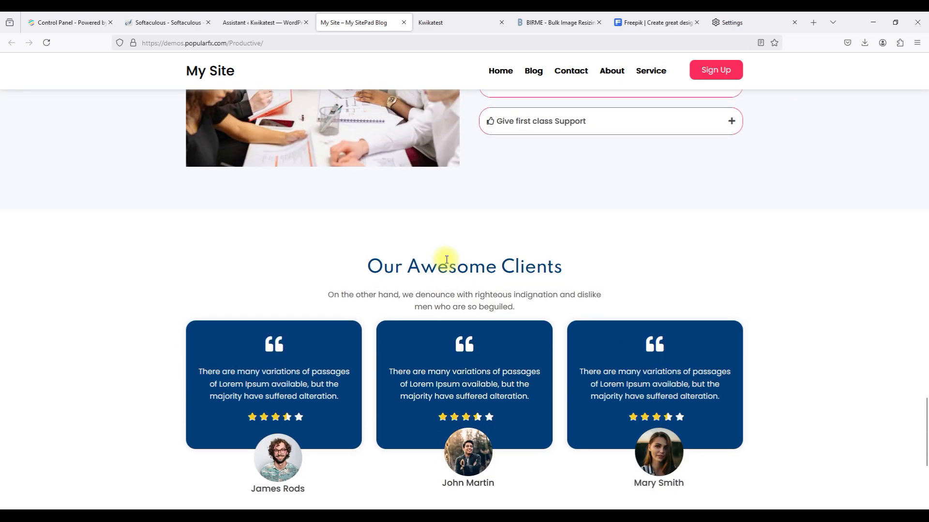
scroll(445, 259, up, 15)
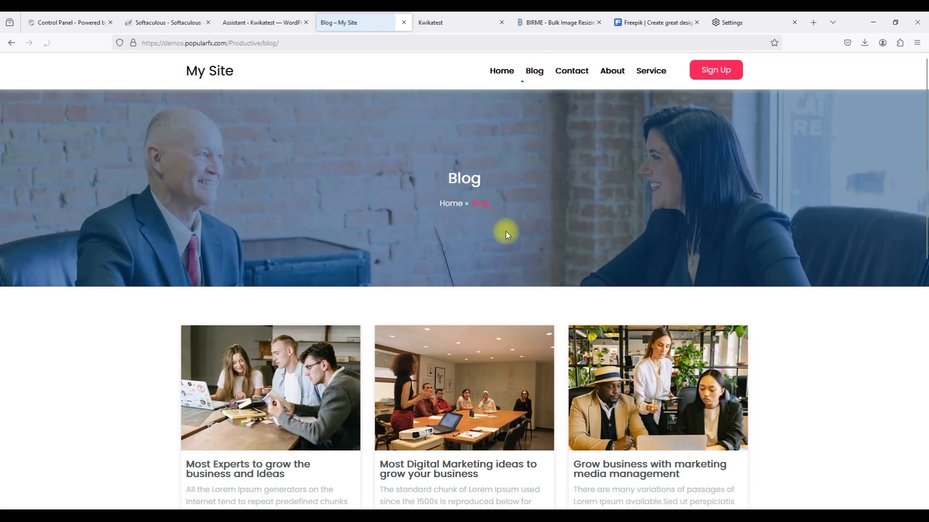
scroll(506, 231, down, 3)
scroll(506, 235, down, 1)
click(528, 359)
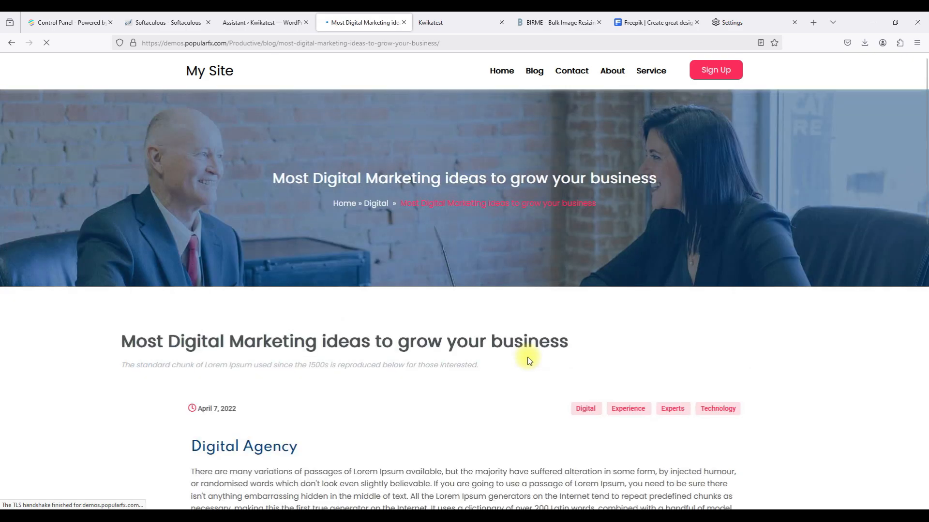
scroll(528, 360, down, 10)
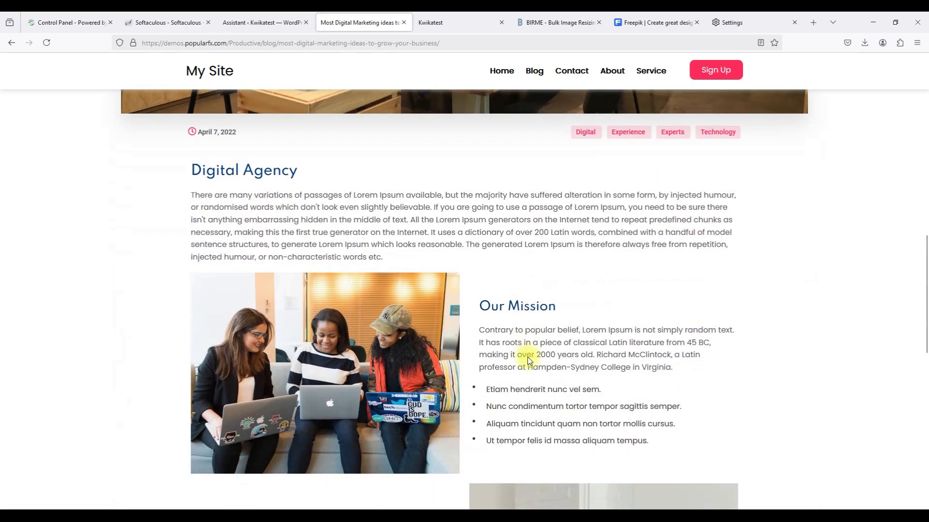
scroll(529, 357, down, 4)
scroll(528, 356, up, 20)
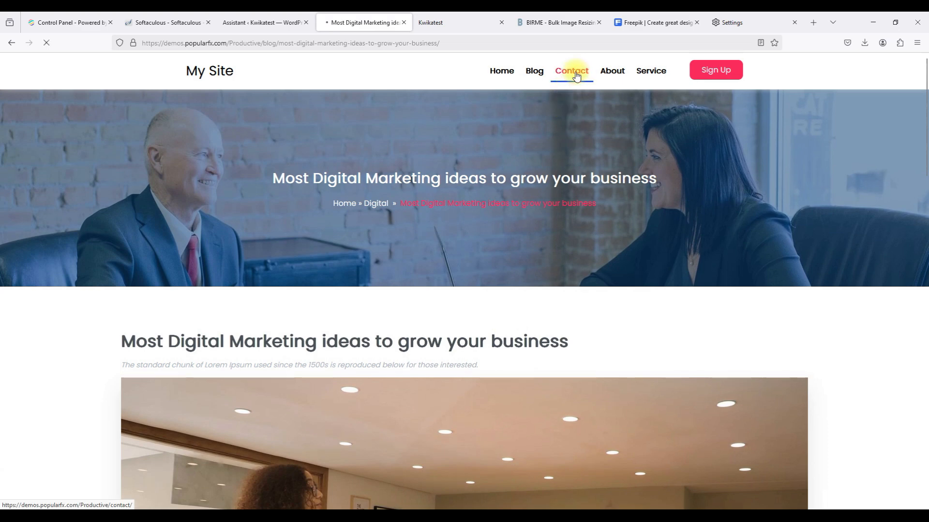
scroll(524, 313, down, 5)
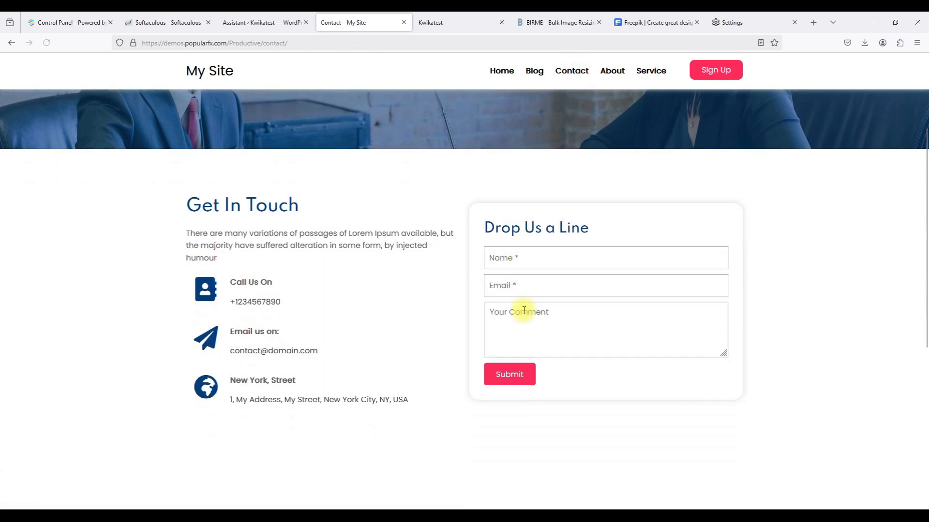
scroll(524, 313, down, 4)
scroll(524, 312, up, 10)
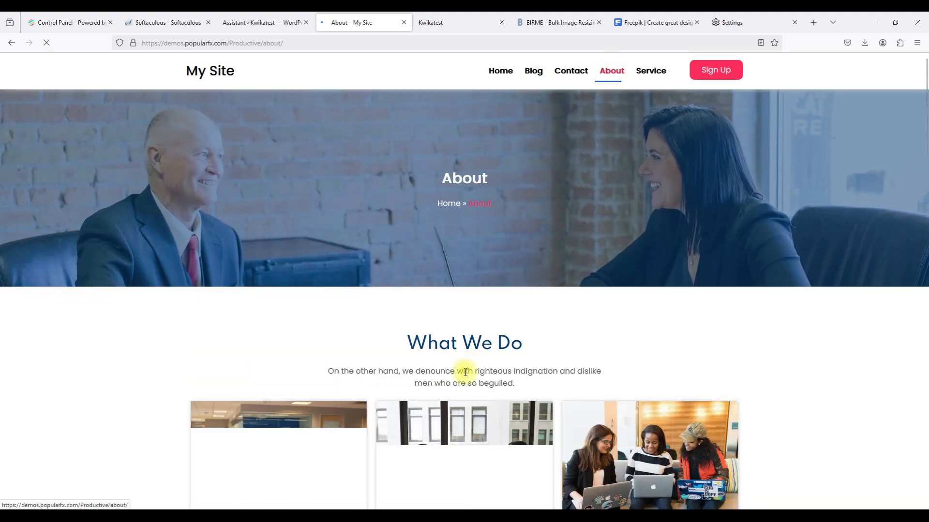
scroll(465, 371, down, 2)
scroll(465, 373, down, 15)
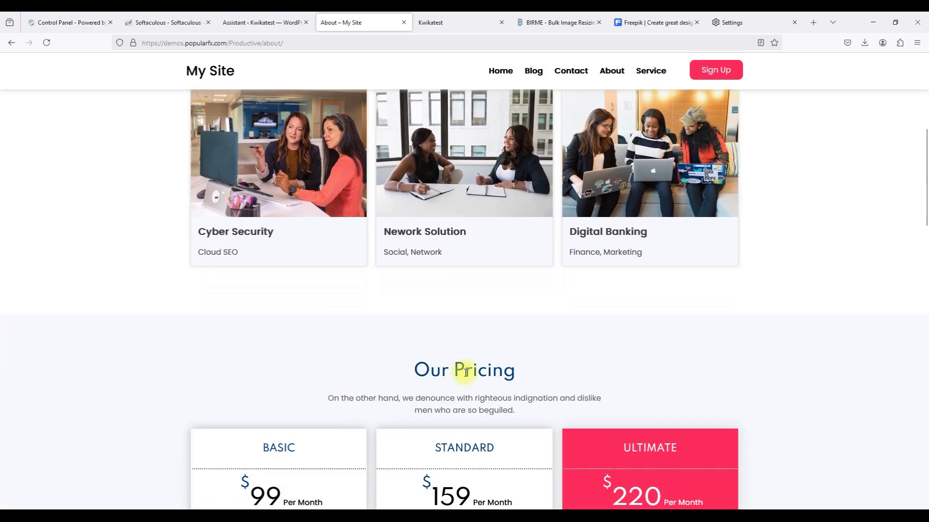
scroll(465, 376, down, 10)
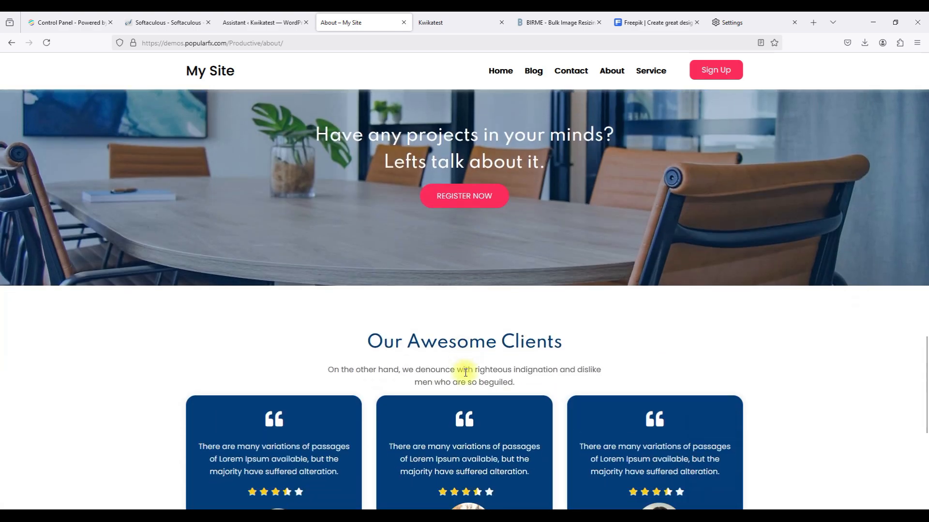
scroll(466, 376, up, 6)
scroll(464, 373, up, 15)
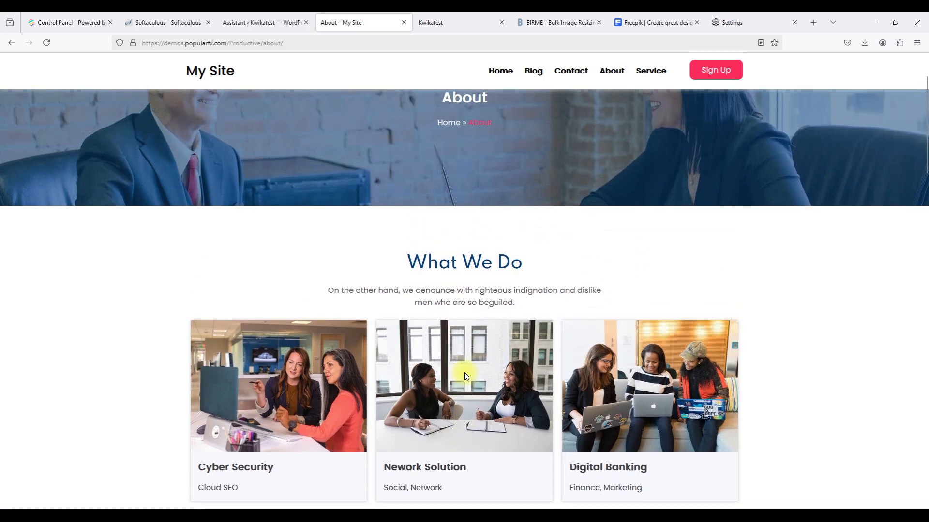
scroll(466, 372, down, 4)
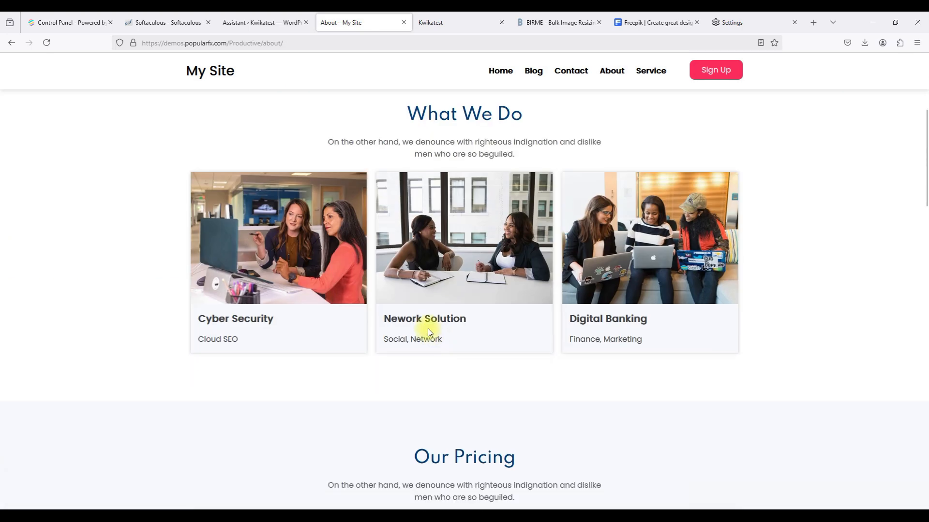
scroll(417, 306, up, 4)
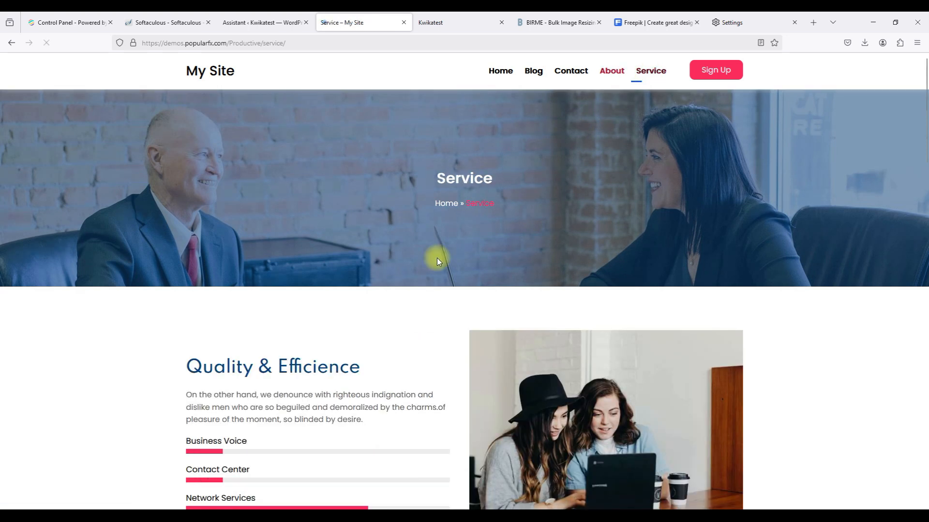
scroll(437, 257, down, 7)
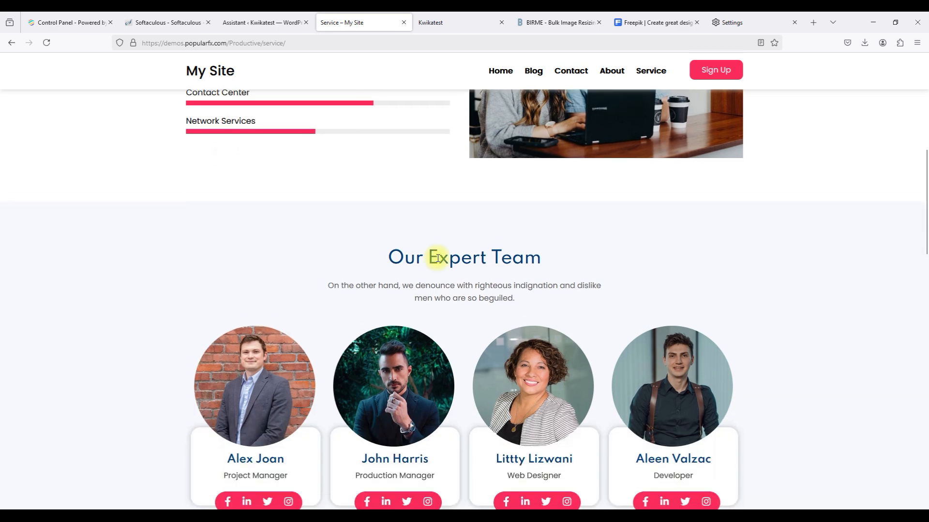
scroll(437, 257, down, 5)
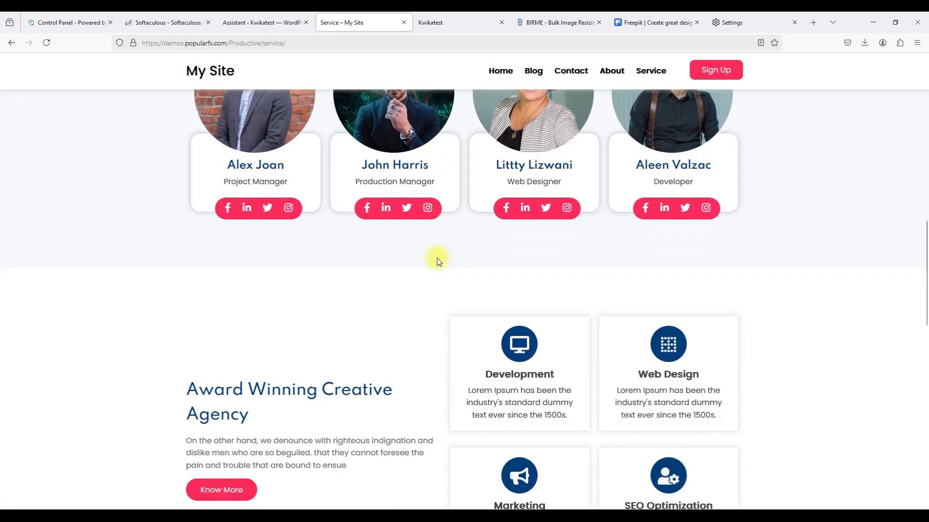
scroll(436, 258, down, 10)
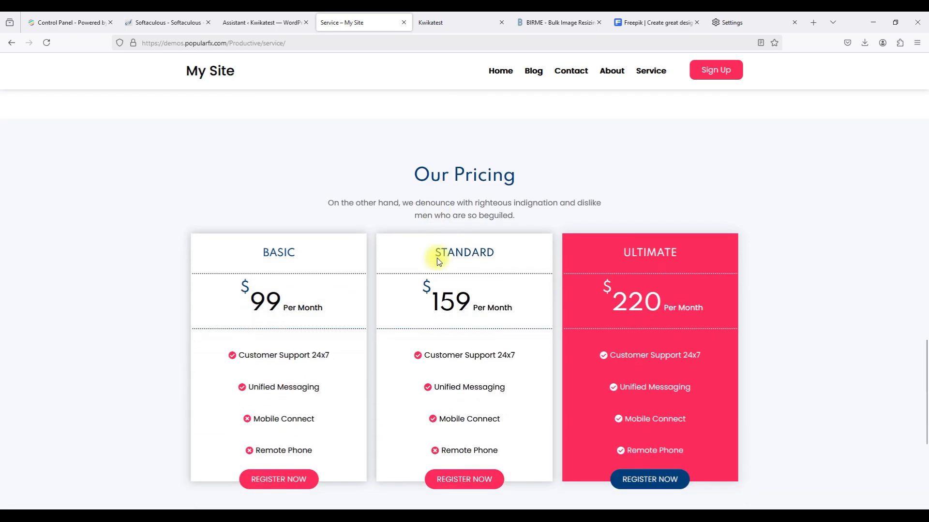
scroll(437, 257, up, 14)
scroll(436, 261, up, 3)
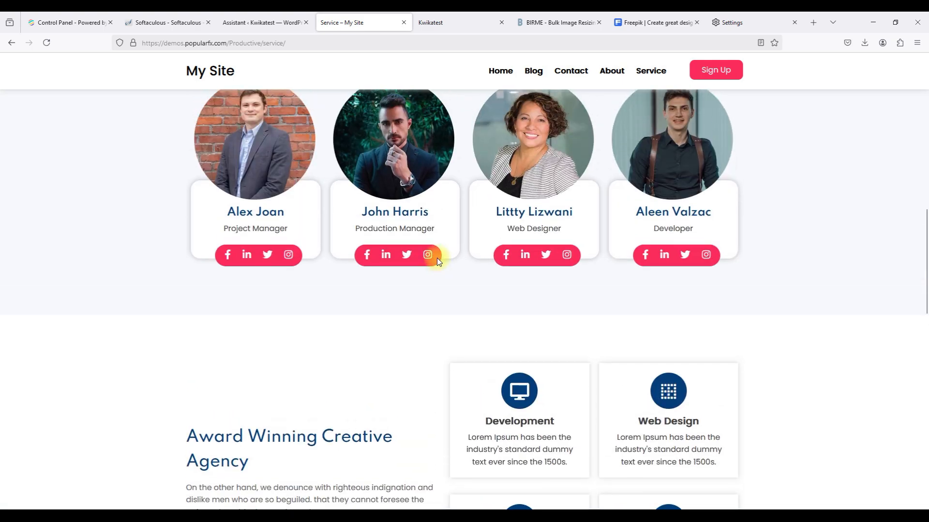
scroll(437, 261, down, 6)
scroll(437, 261, up, 10)
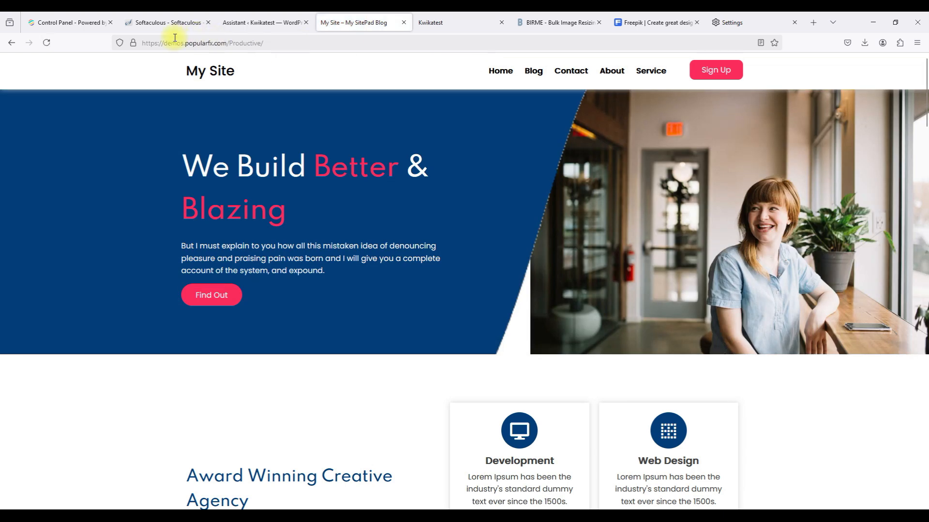
Inspect the Productive demo's hero banner in Firefox's Inspector.
triple_click(154, 42)
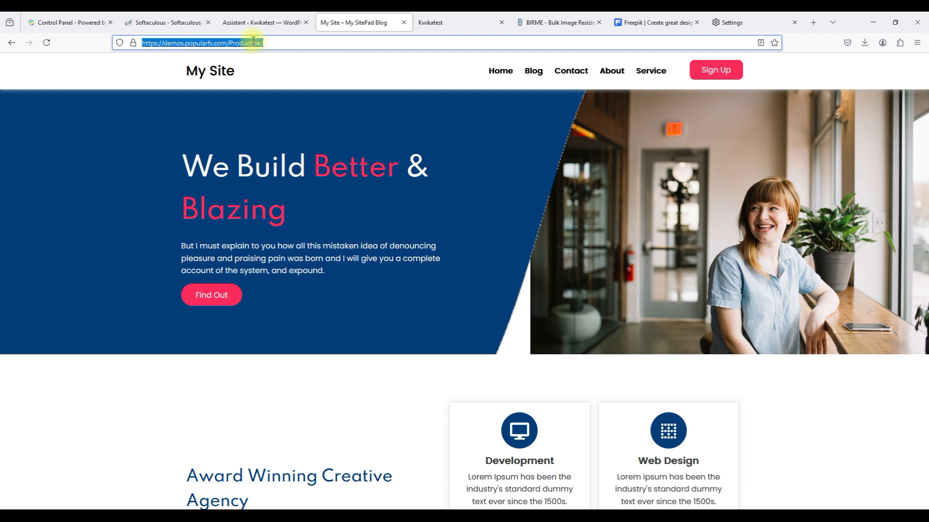
right_click(349, 114)
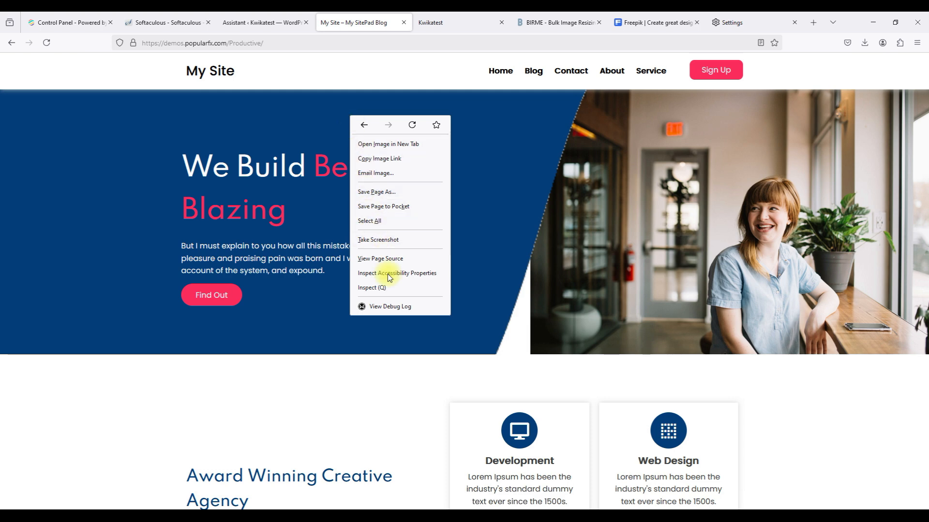
click(388, 289)
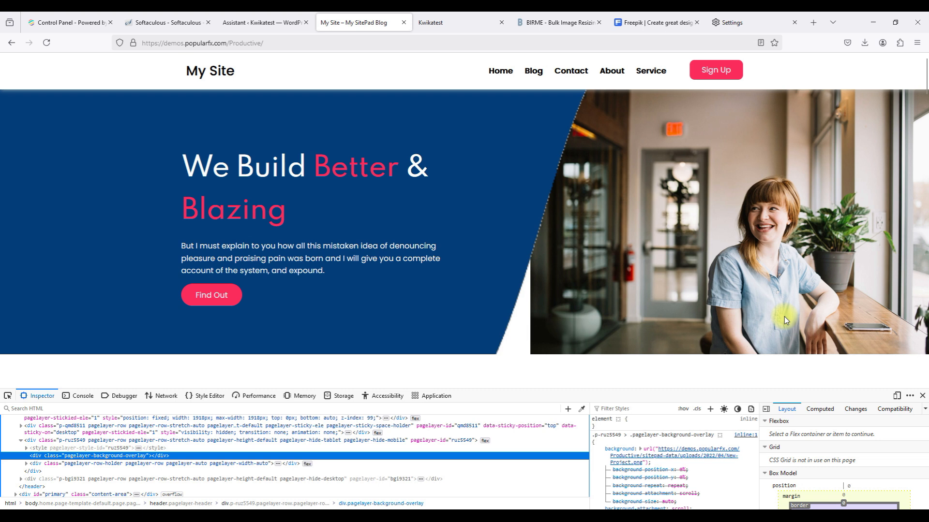
Switch to 412×915 responsive design mode and scroll through the Productive home page's mobile layout.
click(897, 396)
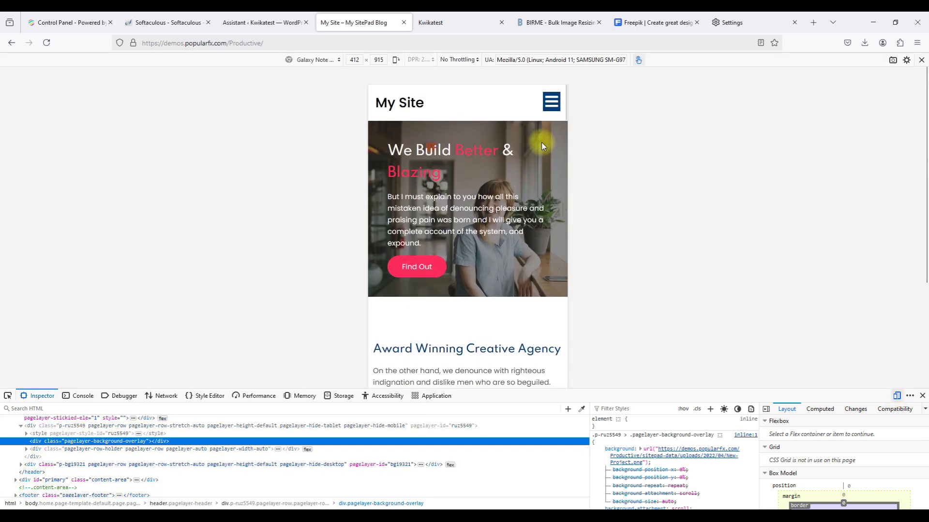
scroll(542, 143, down, 1)
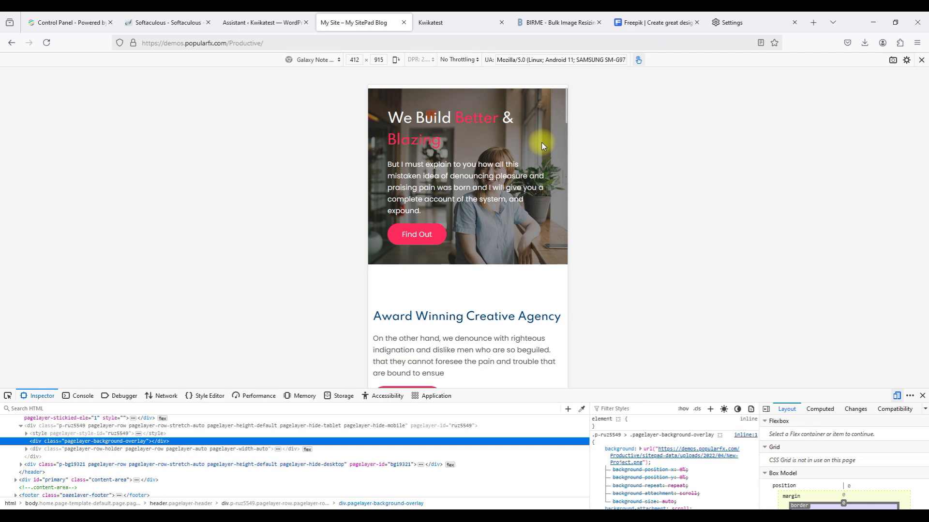
scroll(542, 142, up, 1)
scroll(542, 142, down, 1)
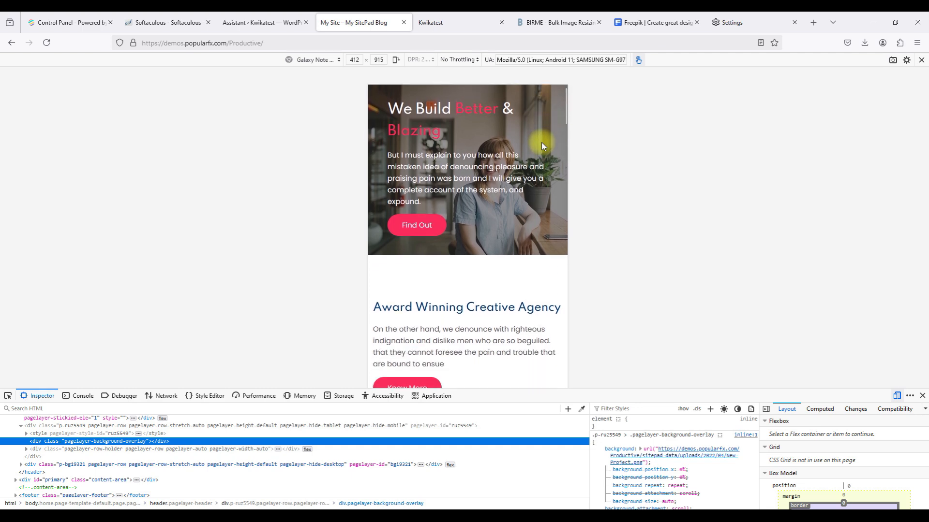
scroll(542, 145, down, 10)
scroll(542, 146, down, 10)
scroll(541, 145, down, 10)
scroll(542, 145, down, 10)
scroll(542, 146, down, 10)
scroll(541, 145, down, 7)
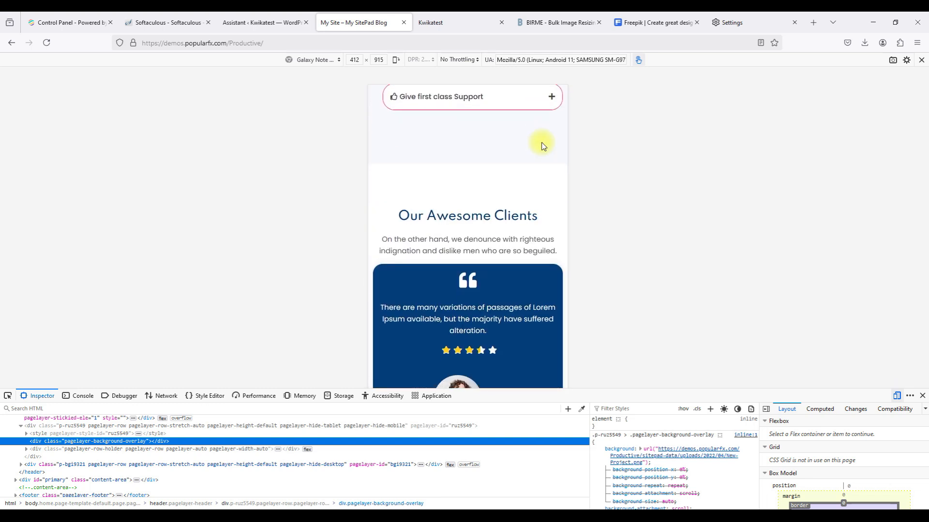
scroll(542, 145, down, 8)
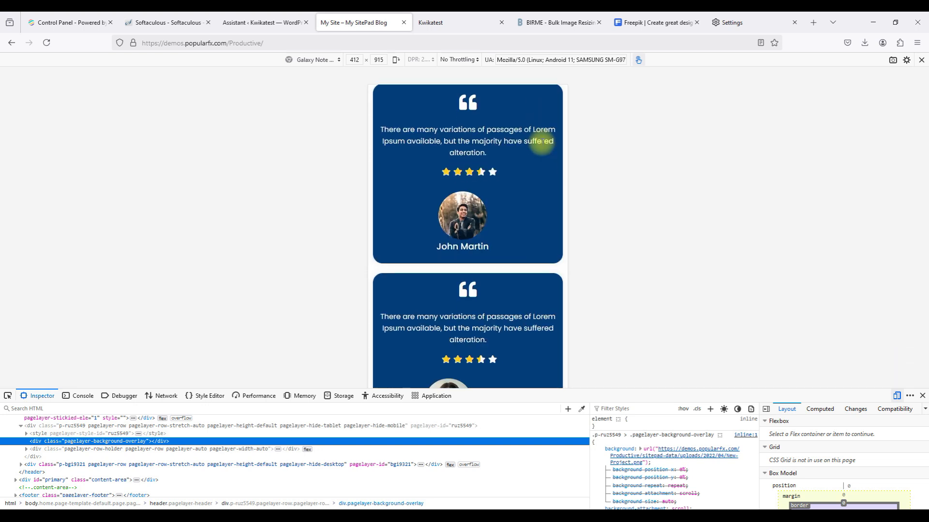
scroll(541, 143, down, 8)
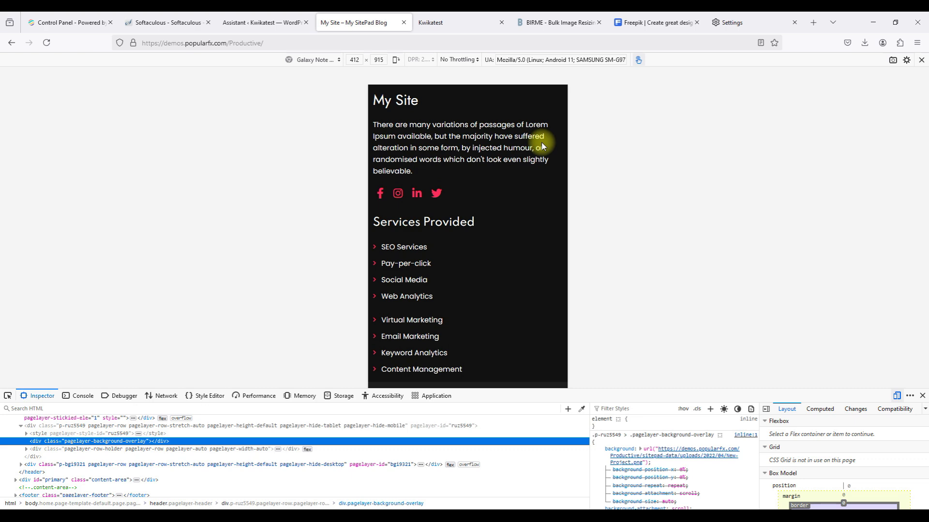
scroll(541, 142, up, 10)
scroll(542, 146, up, 15)
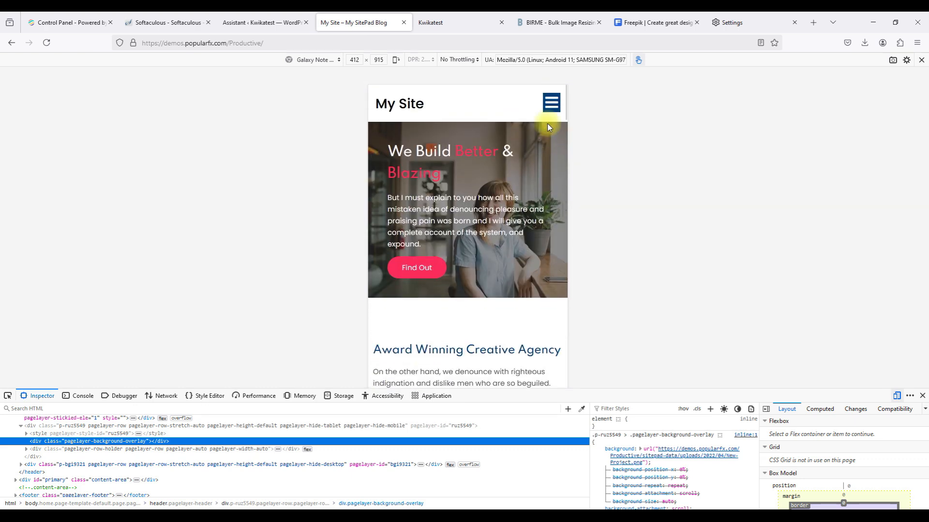
click(550, 102)
Open the Blog page and the first post's full article at phone size.
click(493, 118)
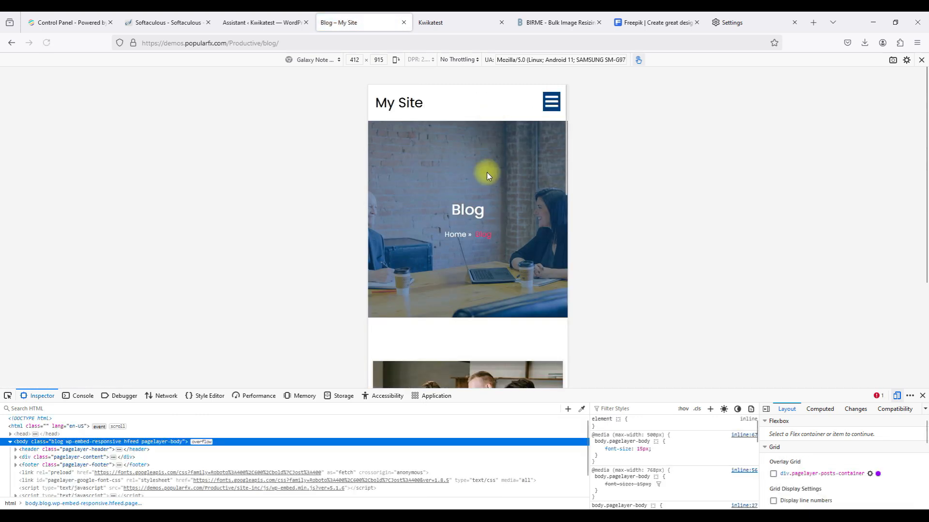
scroll(489, 209, down, 5)
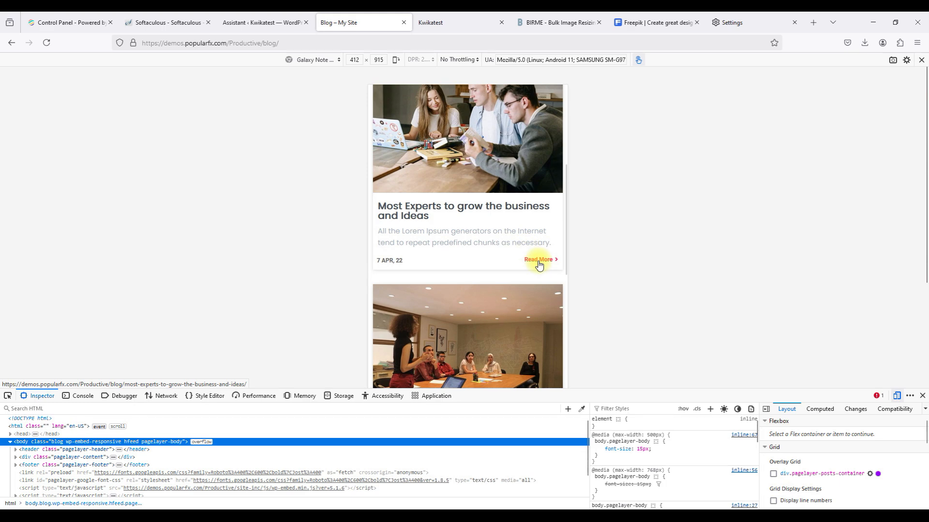
click(537, 260)
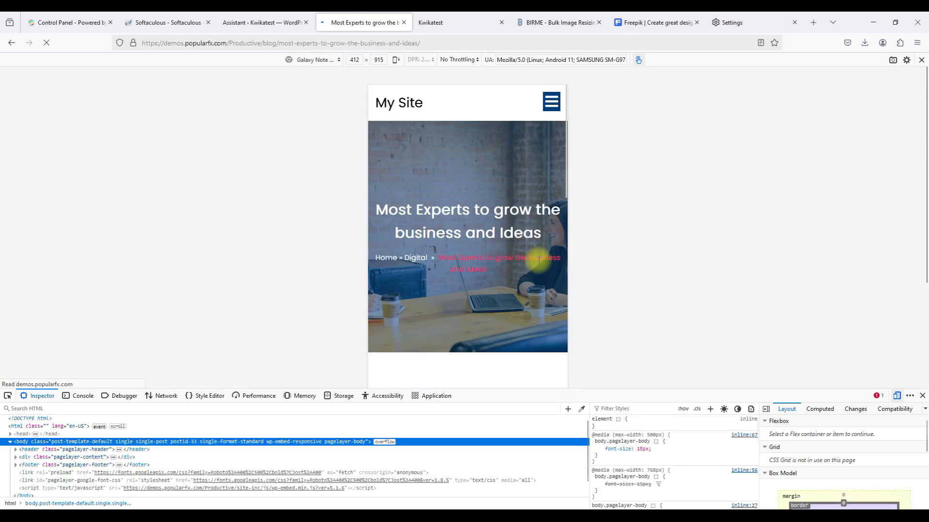
scroll(540, 264, down, 3)
scroll(540, 263, down, 15)
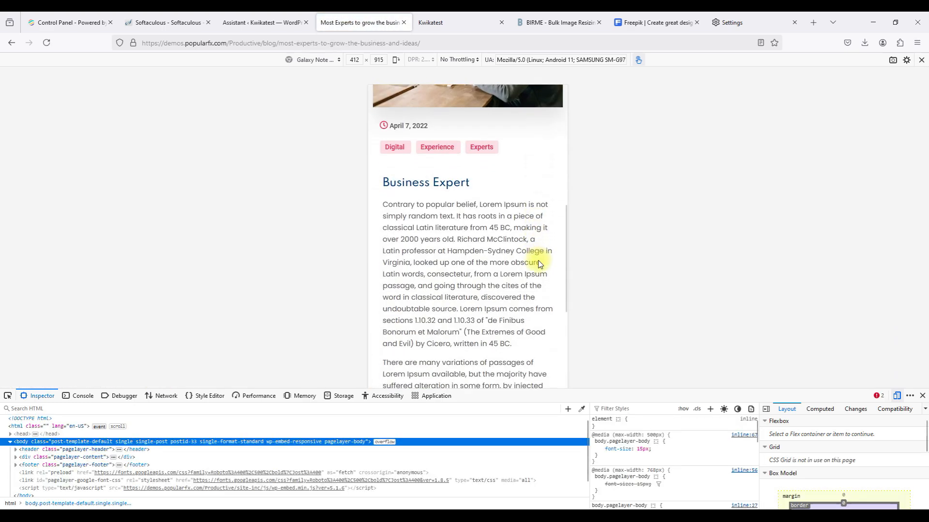
scroll(535, 263, up, 20)
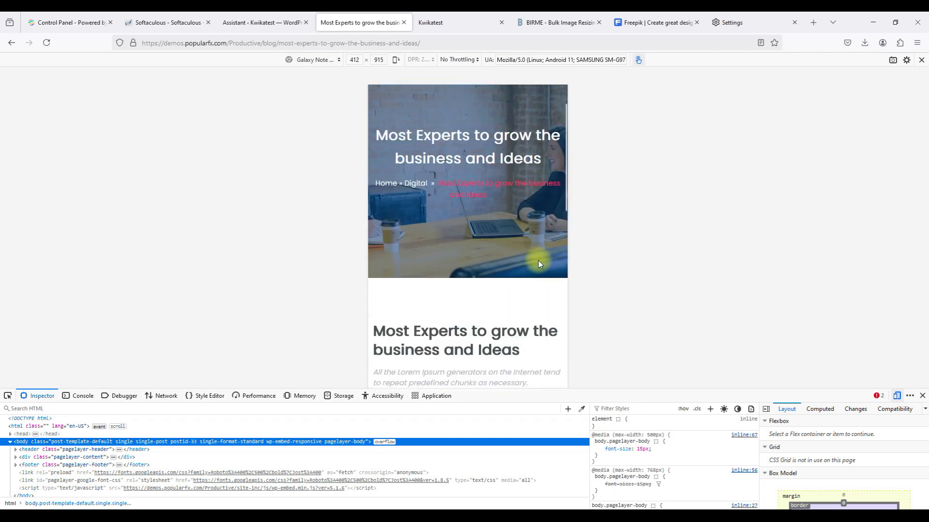
Open the Contact page from the mobile menu and scroll through it.
click(550, 103)
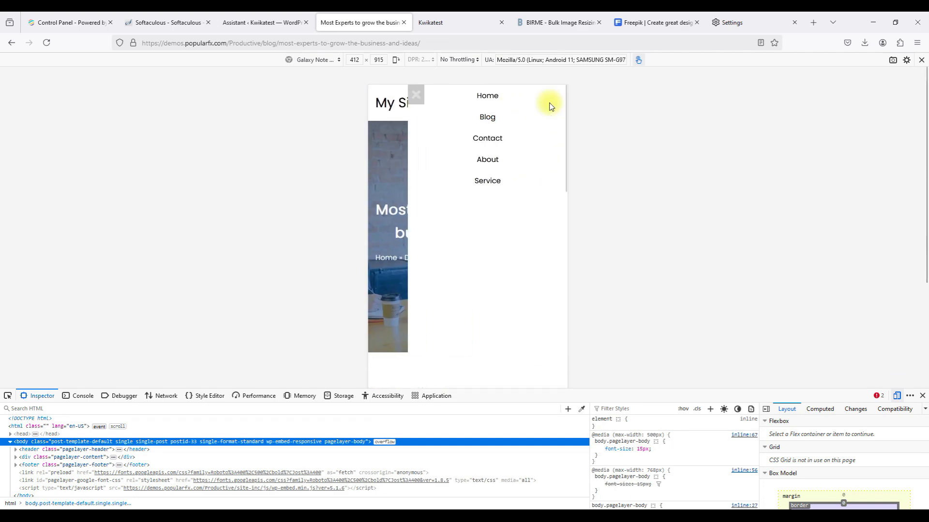
click(497, 138)
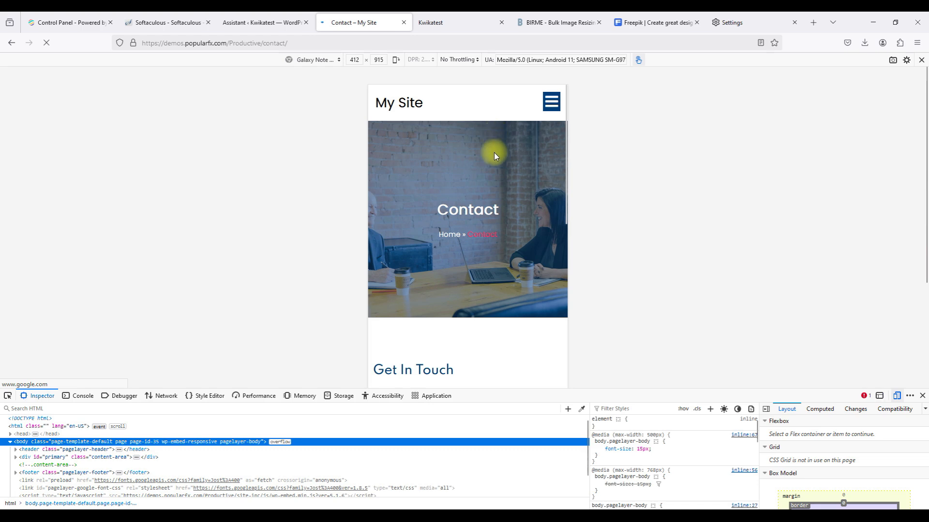
scroll(499, 213, down, 3)
scroll(499, 212, down, 4)
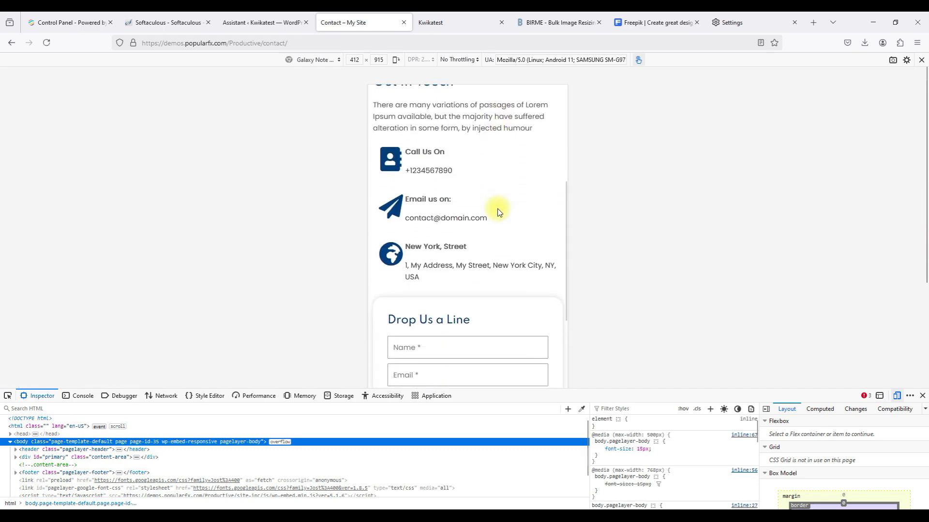
scroll(500, 213, down, 9)
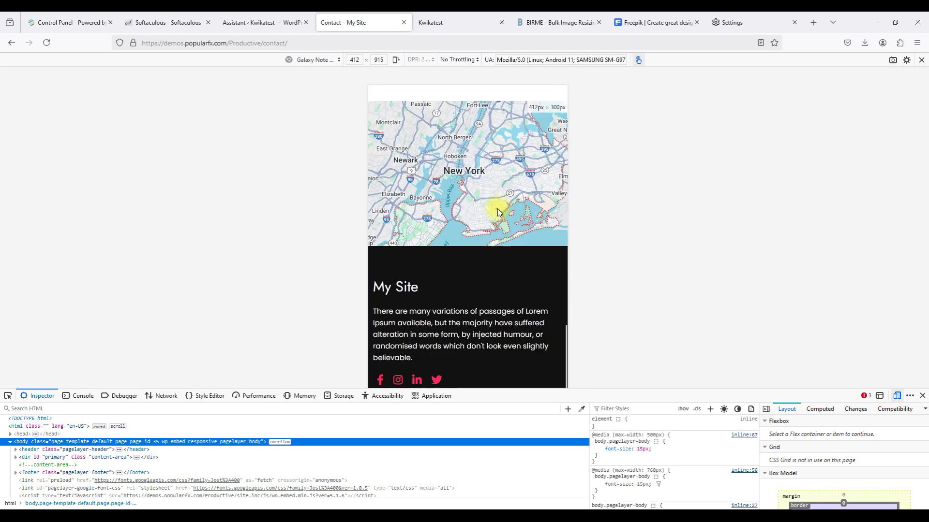
scroll(499, 213, up, 16)
Open the About page from the mobile menu and scroll through it.
click(550, 104)
click(493, 161)
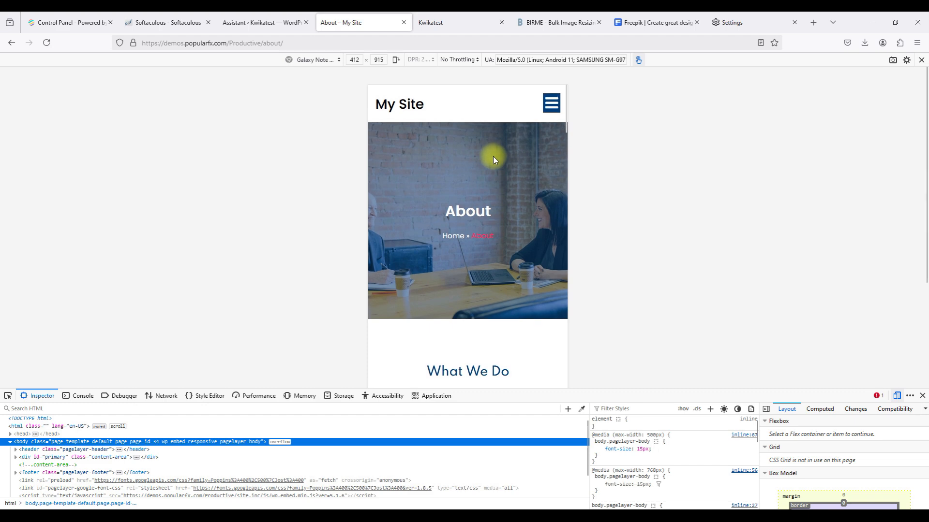
scroll(493, 161, down, 10)
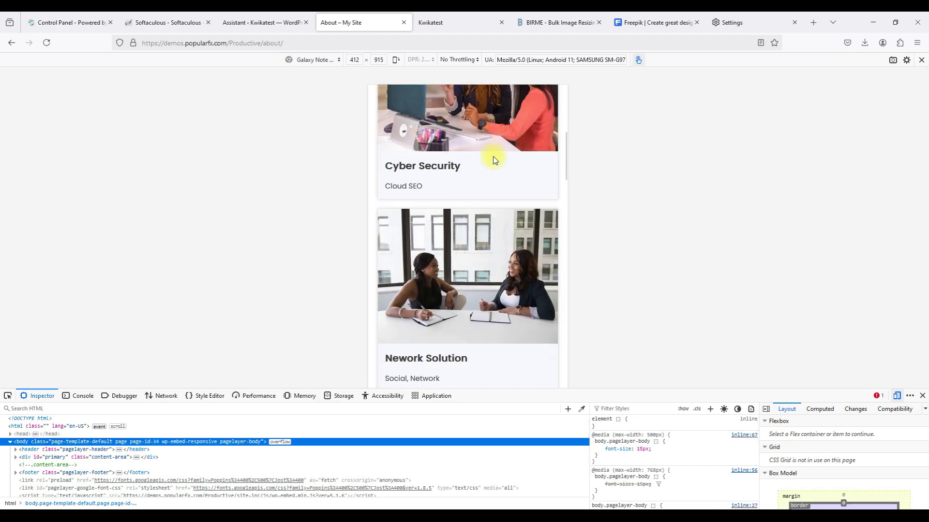
scroll(493, 161, down, 15)
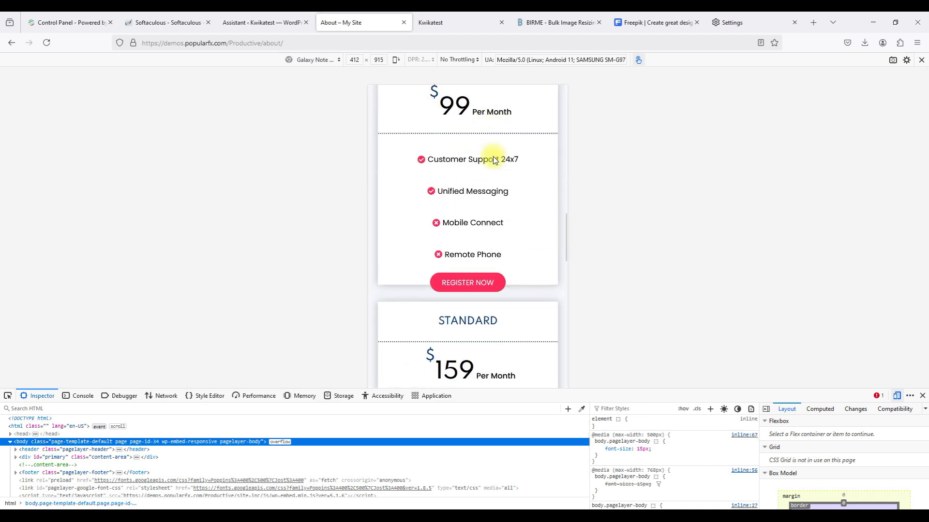
scroll(495, 160, down, 10)
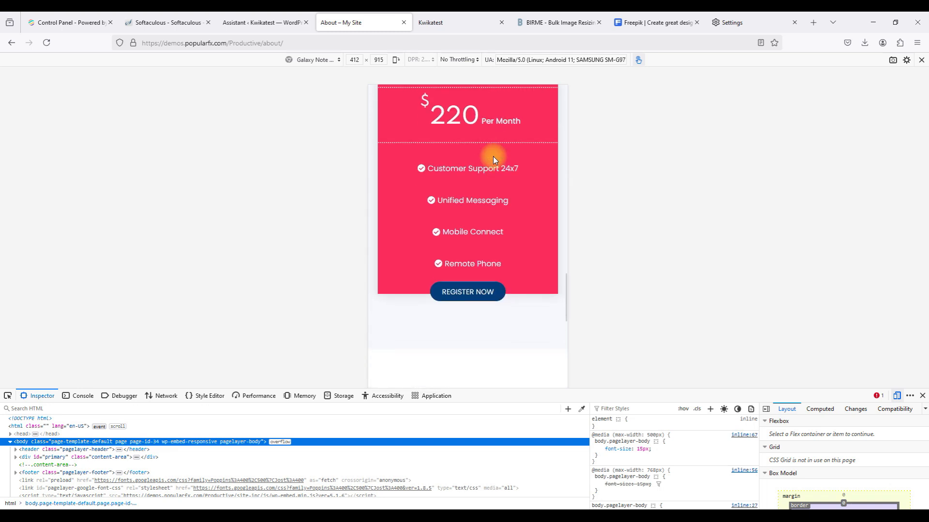
scroll(494, 160, down, 10)
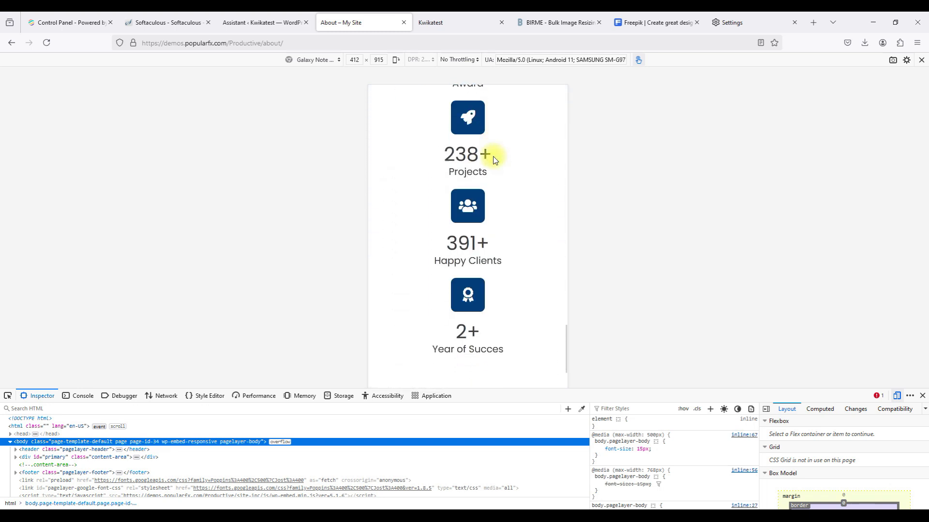
scroll(494, 160, down, 15)
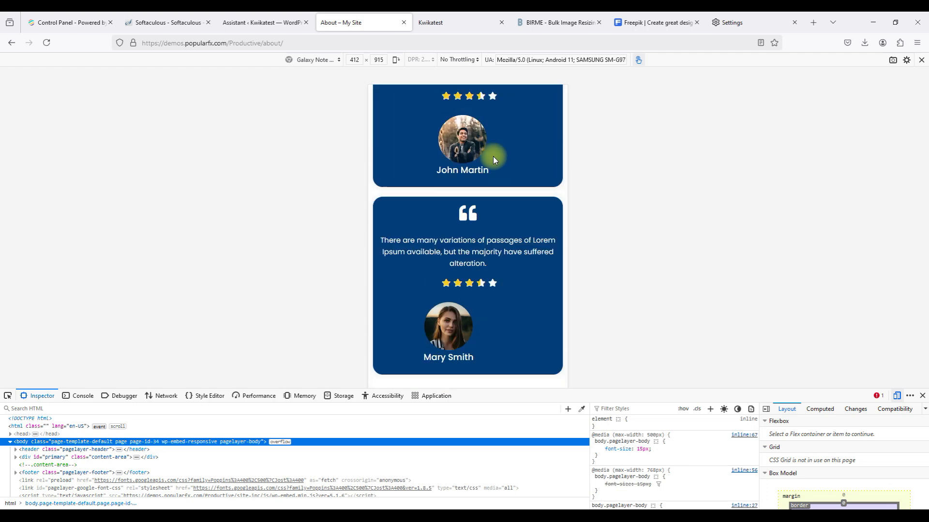
scroll(493, 159, up, 20)
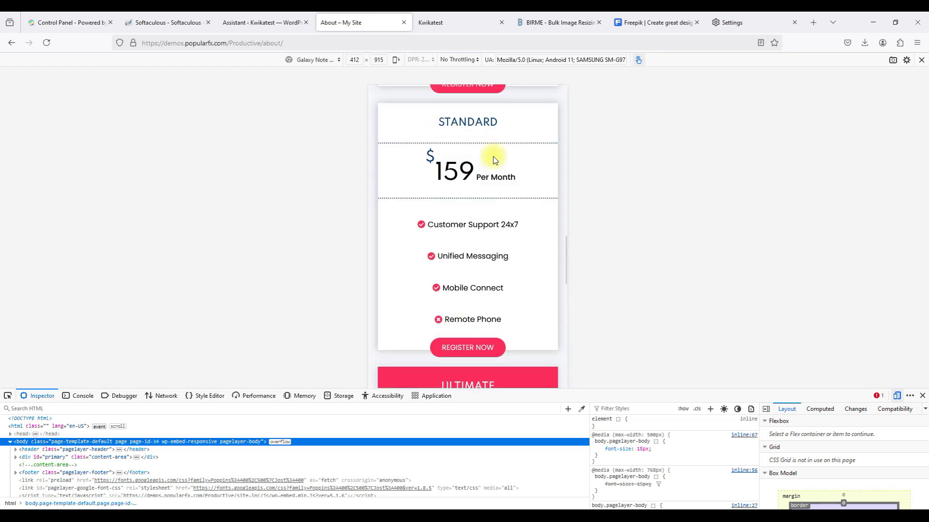
Open the Service page, scroll through it, and exit responsive design mode.
click(549, 100)
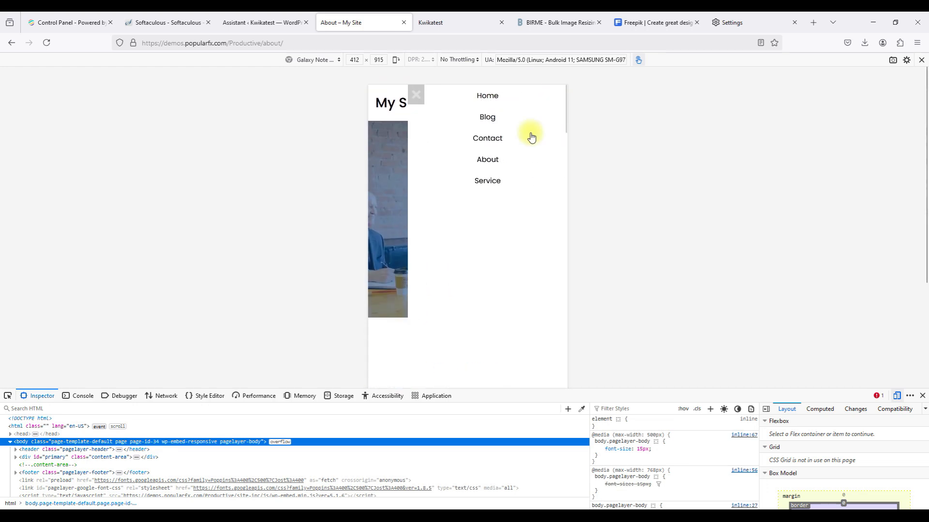
click(488, 181)
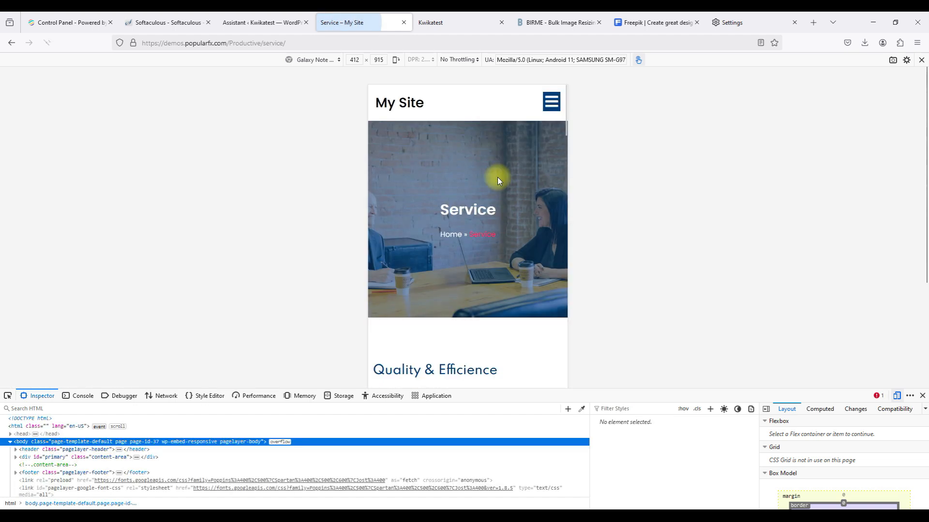
scroll(468, 211, down, 10)
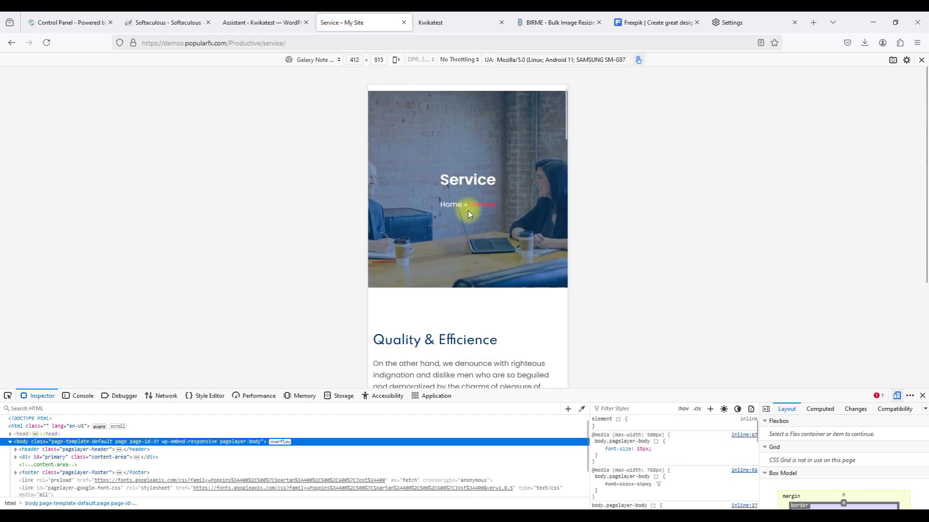
scroll(468, 211, down, 10)
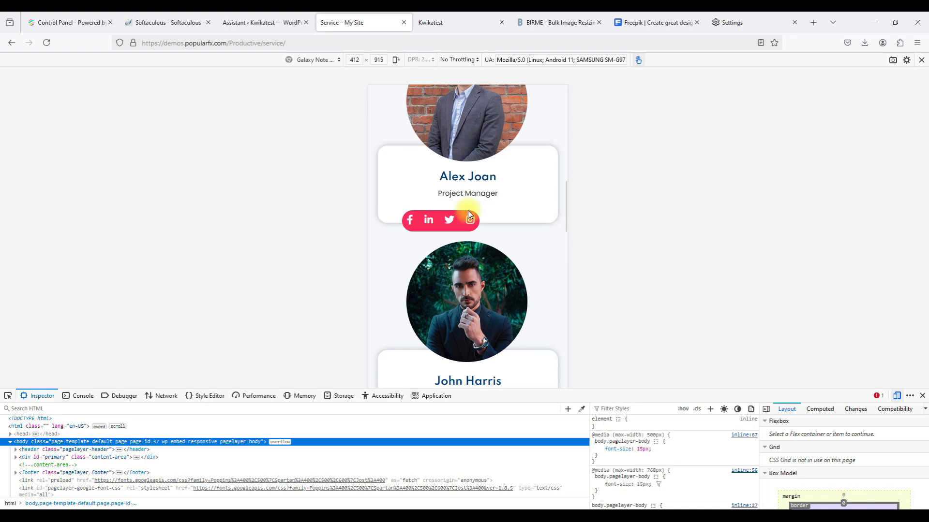
scroll(468, 210, down, 10)
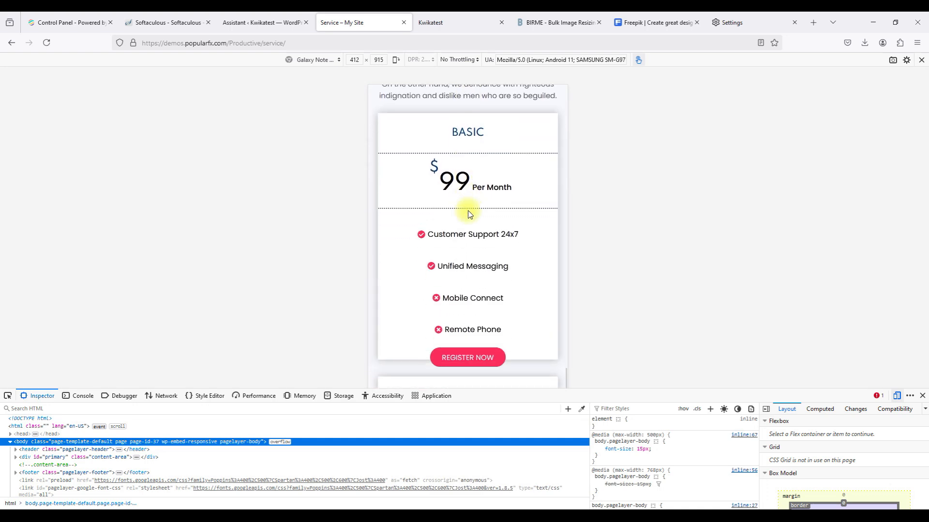
scroll(468, 211, down, 5)
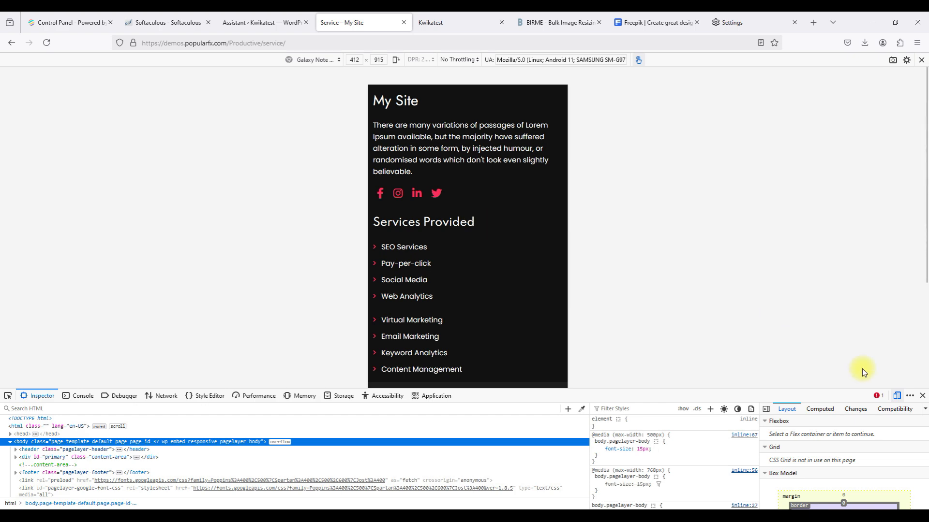
click(898, 396)
Close the developer tools and view the demo home page at full width.
click(922, 396)
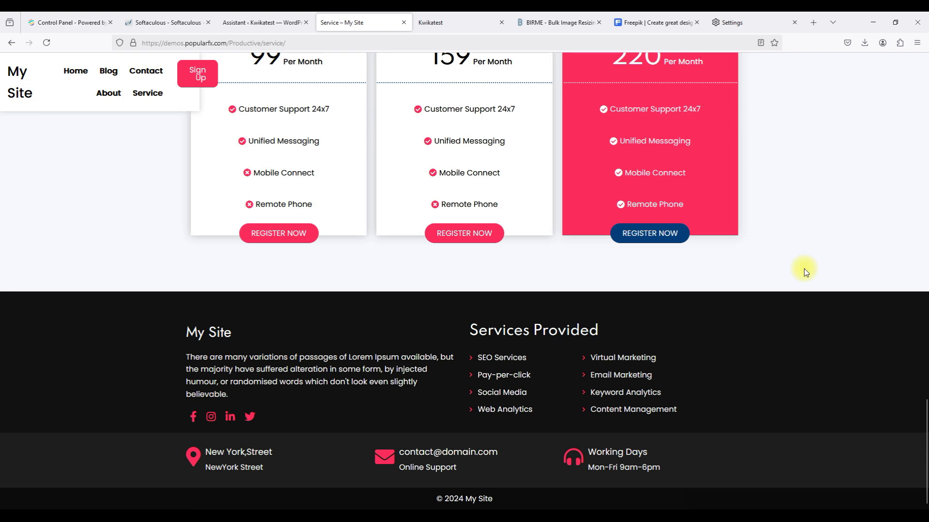
scroll(804, 269, up, 20)
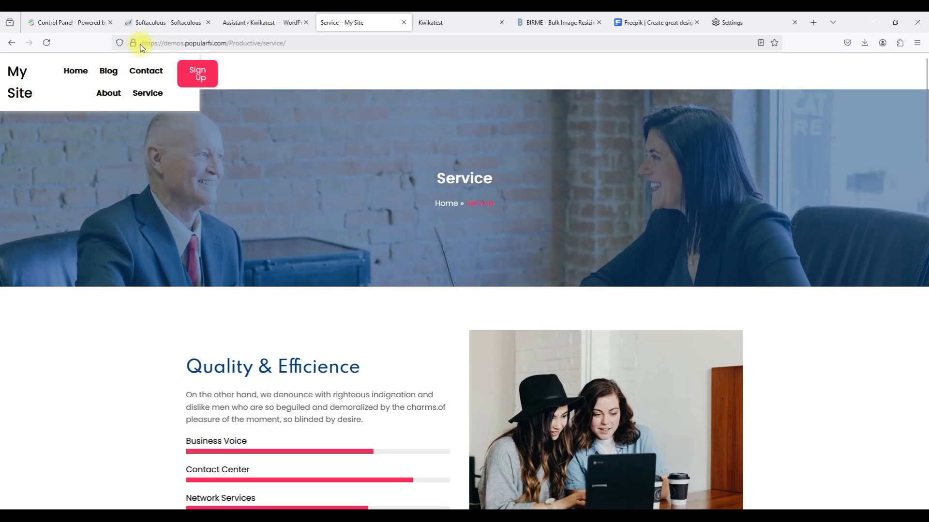
click(73, 73)
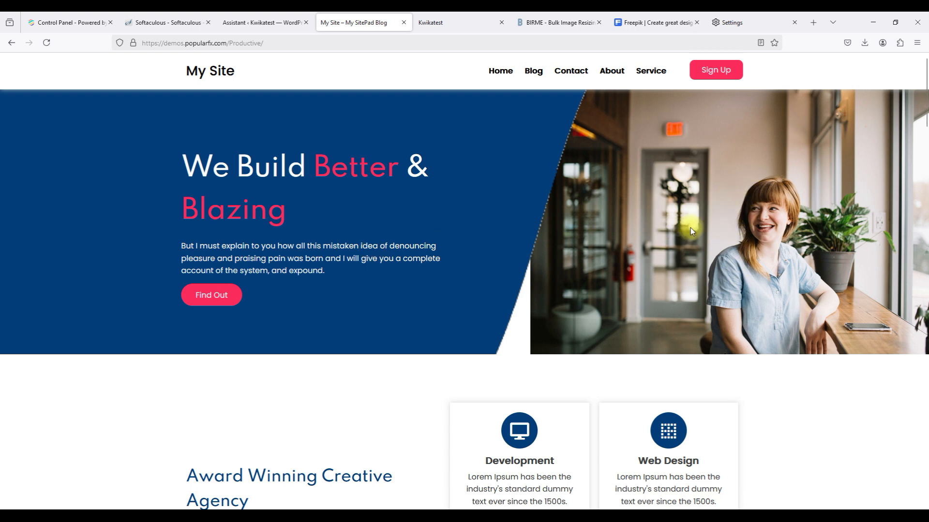
scroll(681, 261, down, 1)
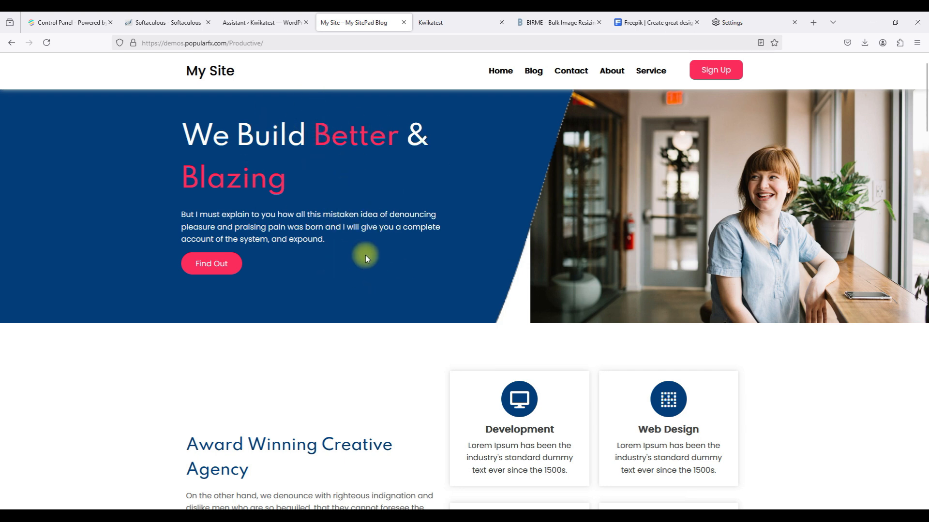
scroll(366, 258, down, 5)
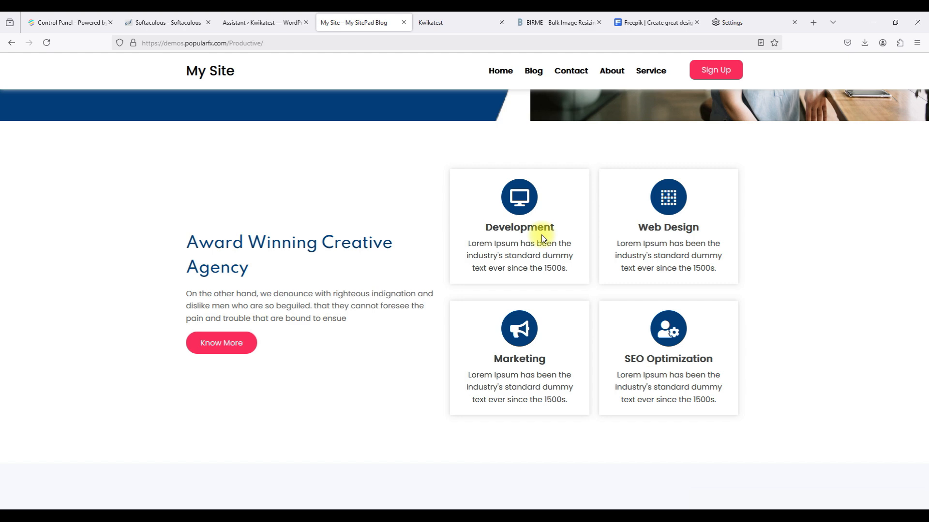
scroll(542, 237, up, 5)
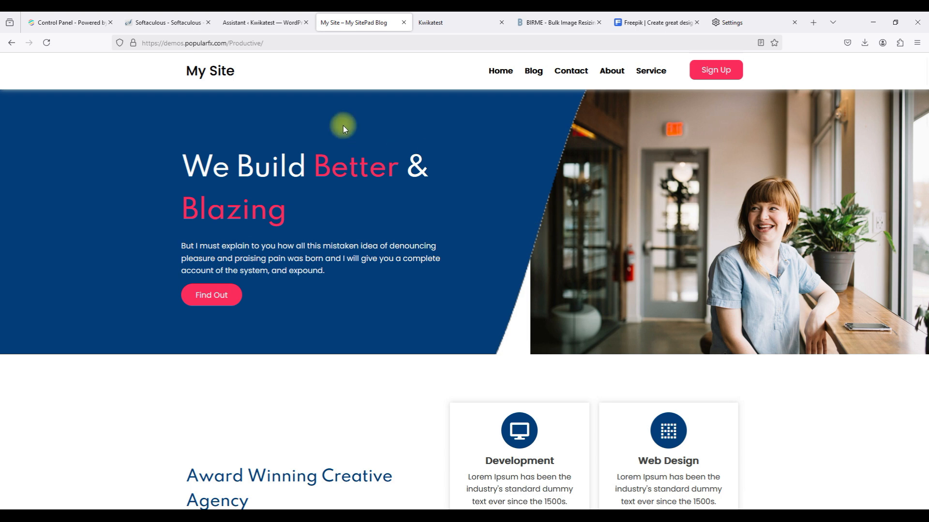
Highlight the 'We Build Better & Blazing' hero heading and paragraph, then scroll past them.
drag(193, 169, 287, 205)
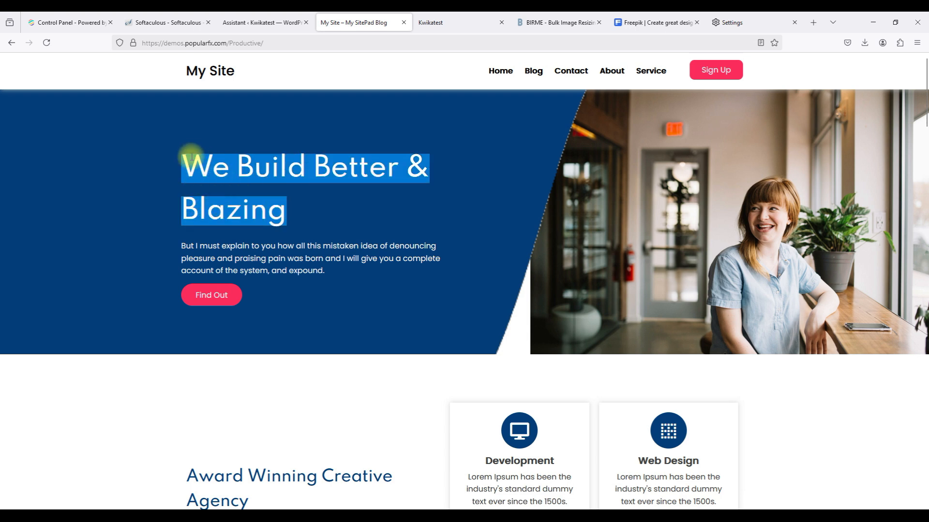
drag(180, 246, 317, 279)
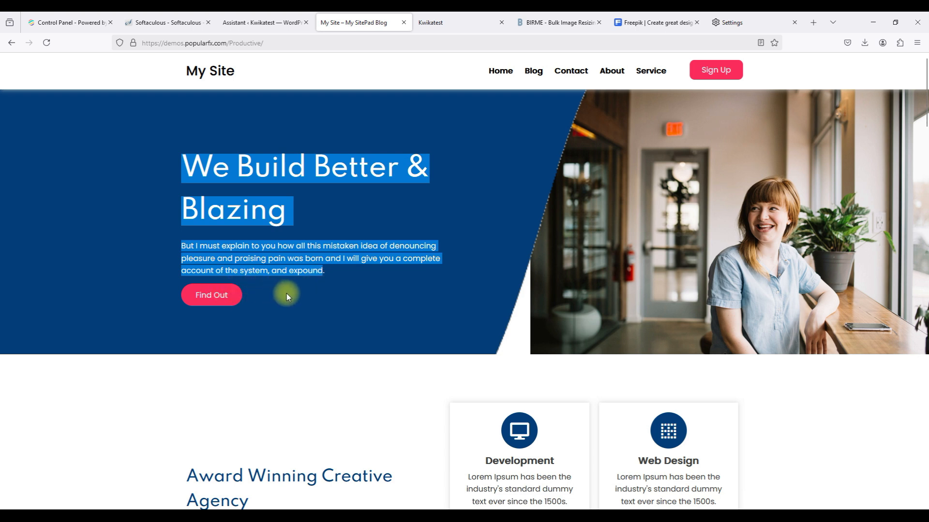
scroll(286, 295, down, 5)
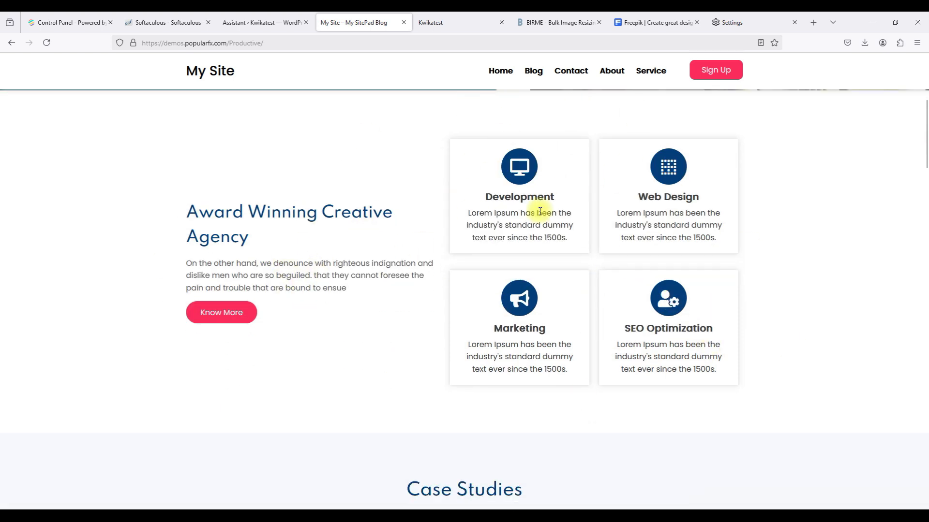
scroll(582, 223, down, 9)
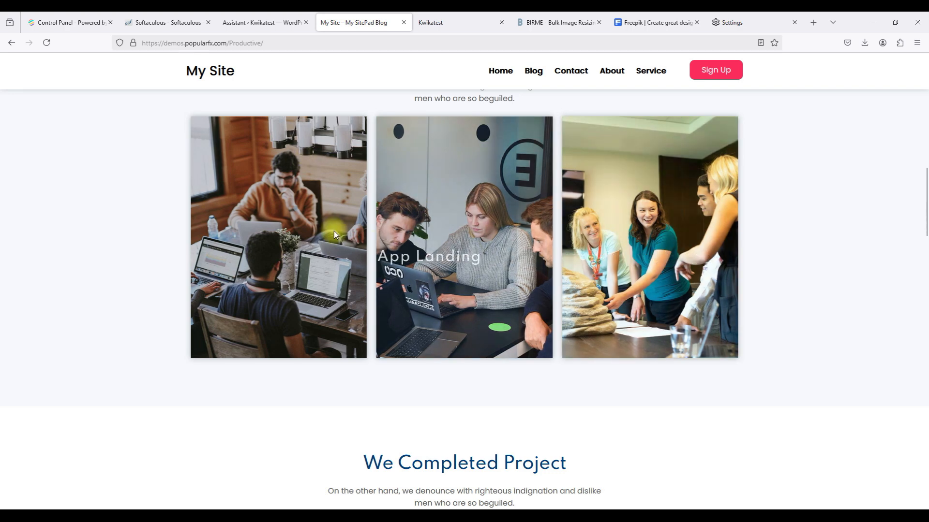
click(262, 23)
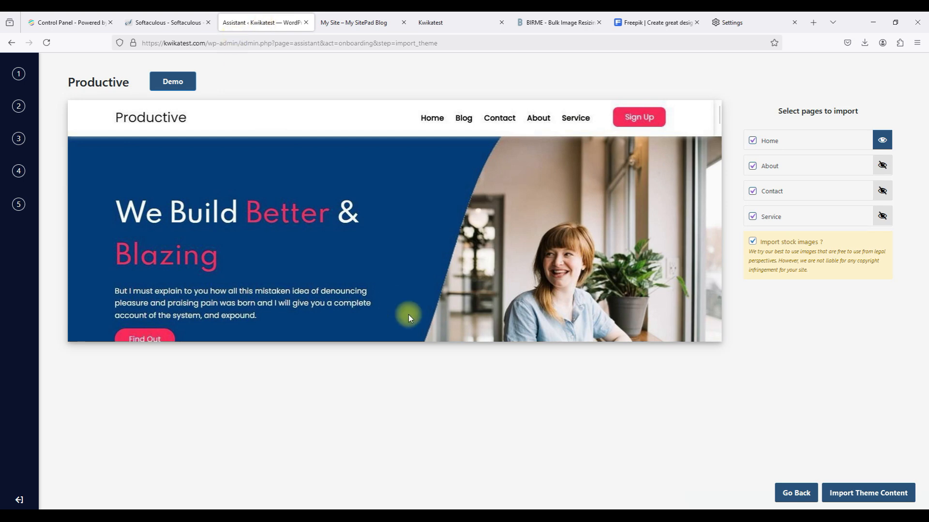
Go back from the Productive import, exit onboarding, and close the WordPress assistant tab.
click(788, 487)
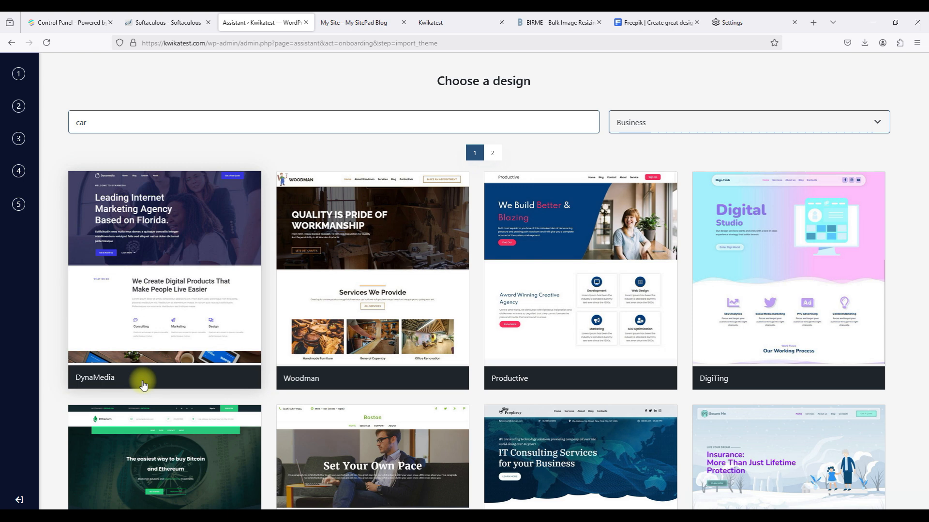
click(18, 501)
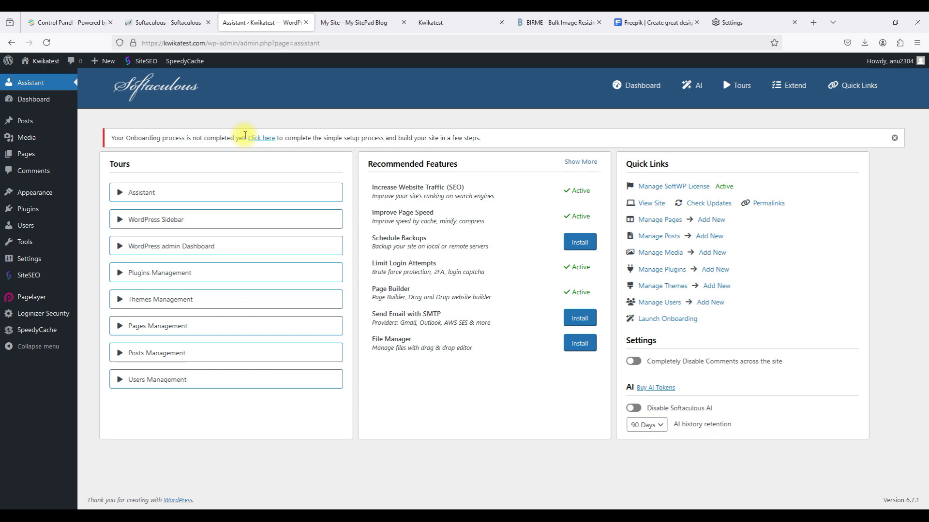
click(306, 22)
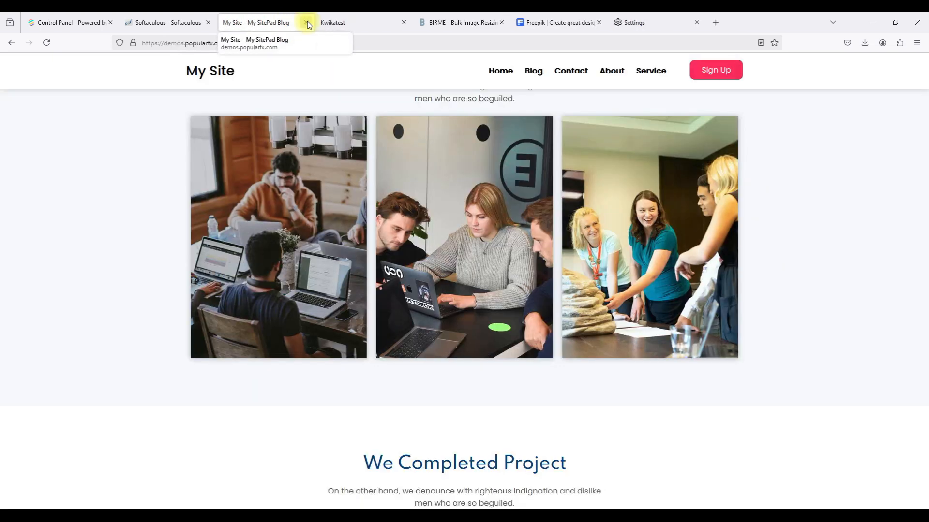
click(179, 23)
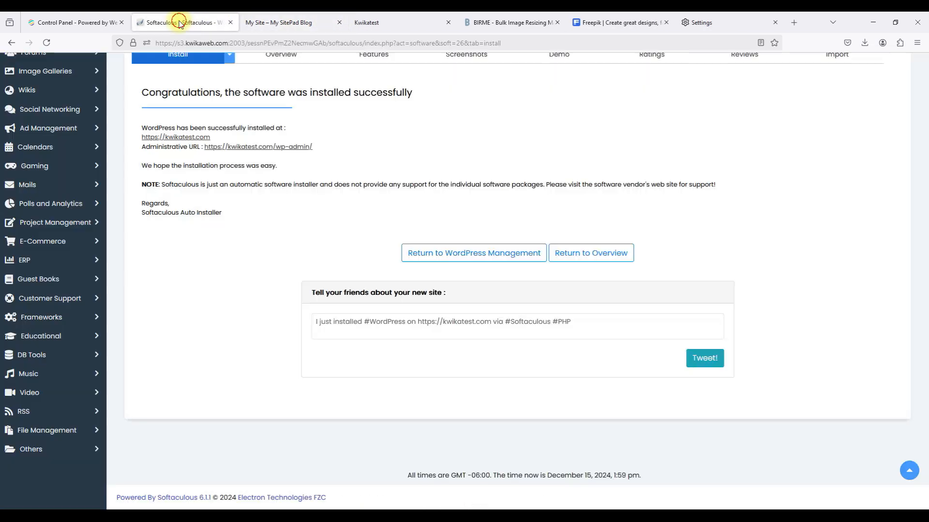
Open the Kwikatest admin dashboard at /wp-admin/ in a new tab from the success page.
click(221, 148)
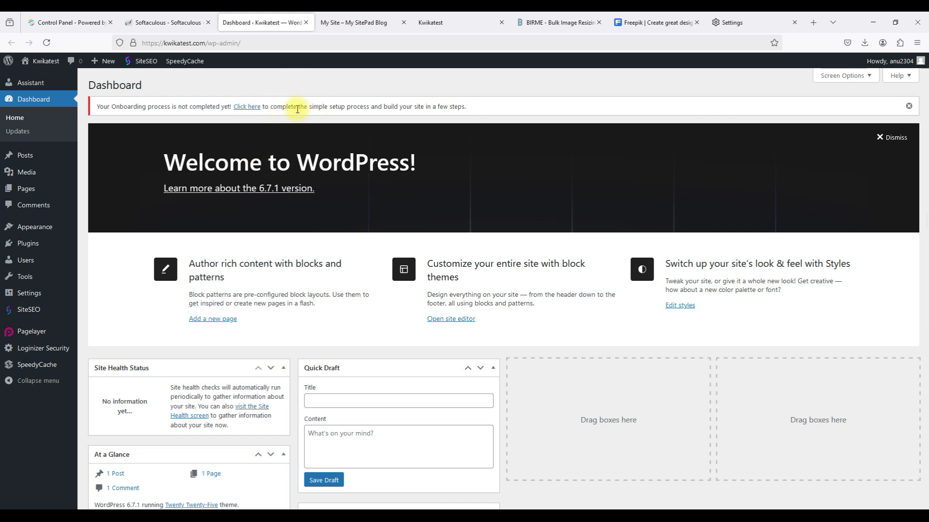
Rerun onboarding with Business type, title Kwikatest and the chosen goals, then preview the Productive design.
click(244, 109)
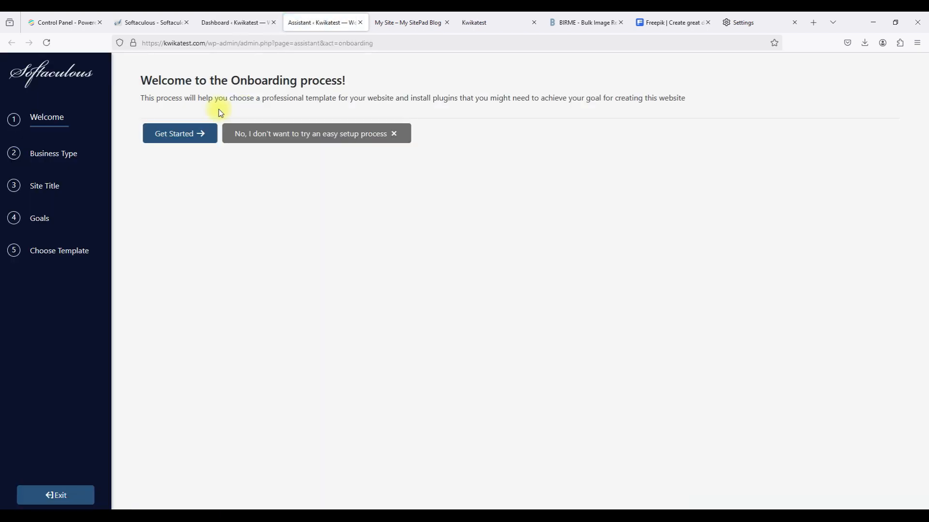
click(196, 137)
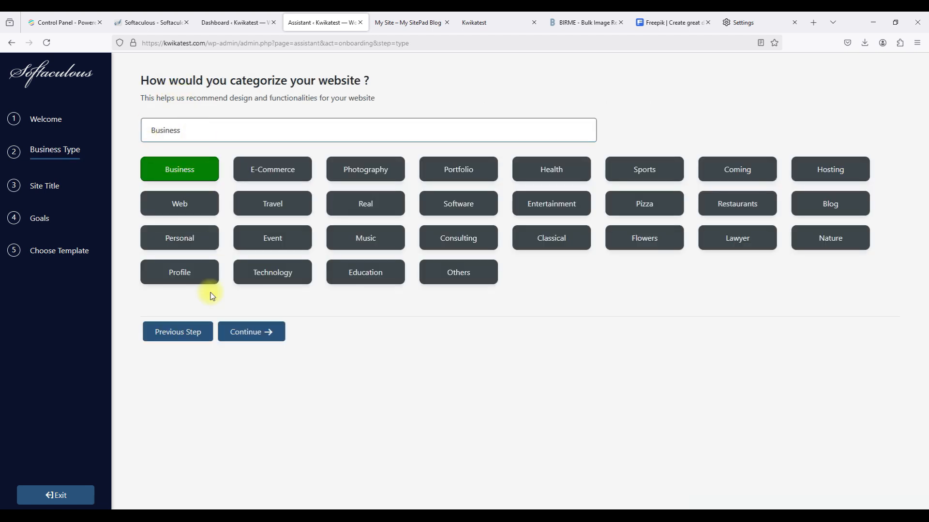
click(241, 334)
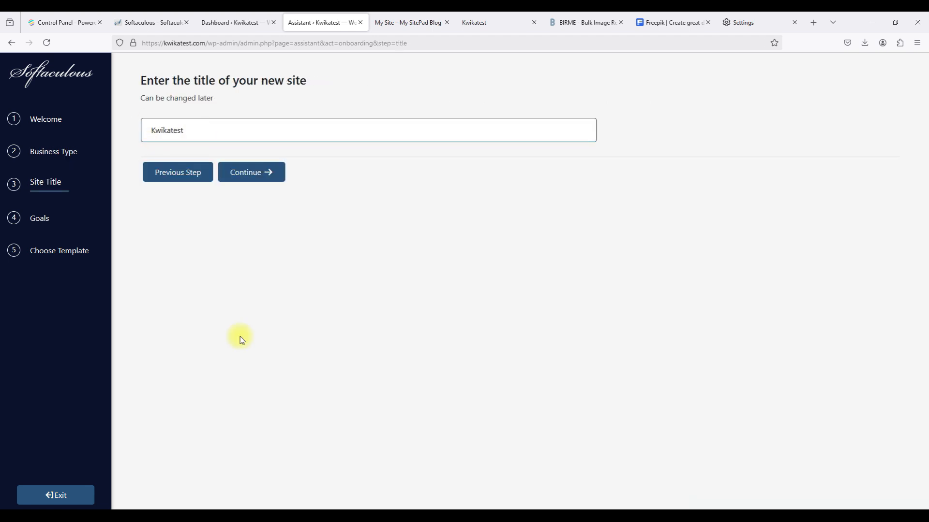
click(260, 180)
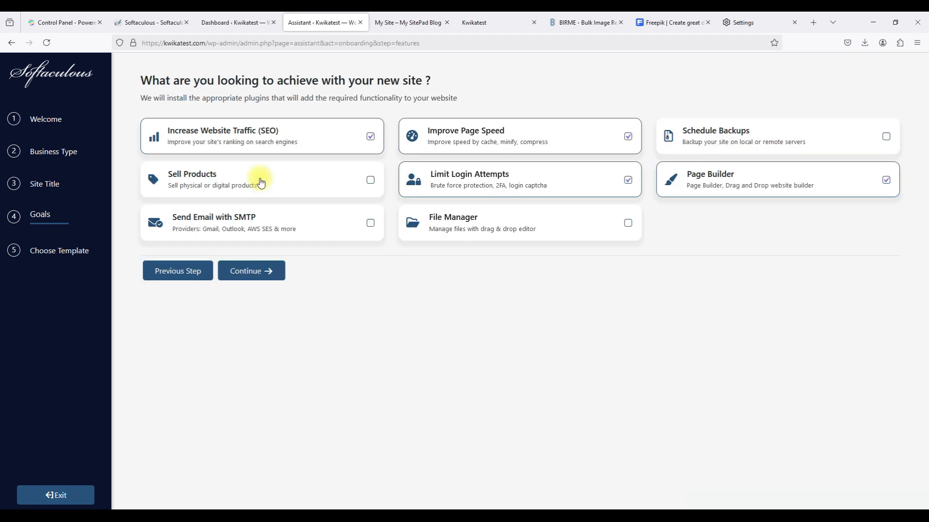
click(250, 276)
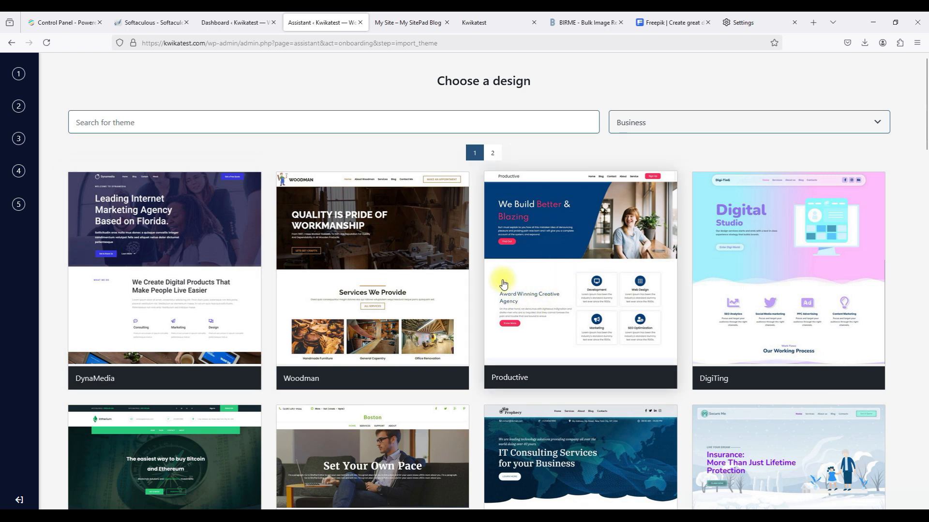
click(531, 293)
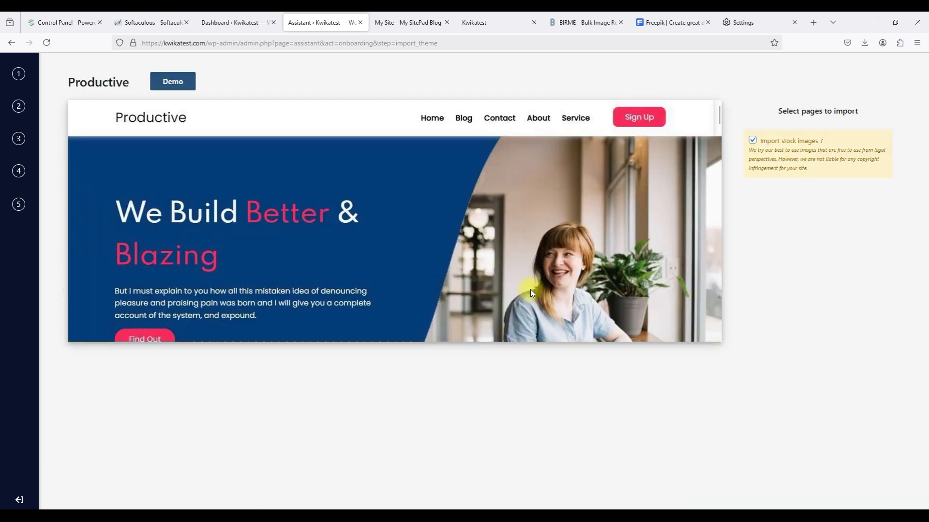
Import the Productive Home, About, Contact and Service pages with stock images until setup reaches 100%.
scroll(664, 188, down, 2)
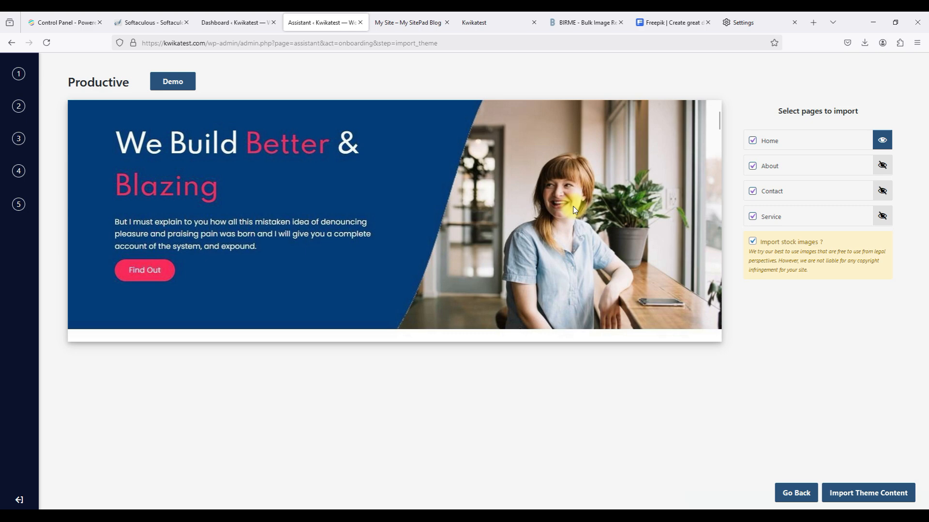
scroll(575, 209, down, 5)
scroll(574, 209, up, 6)
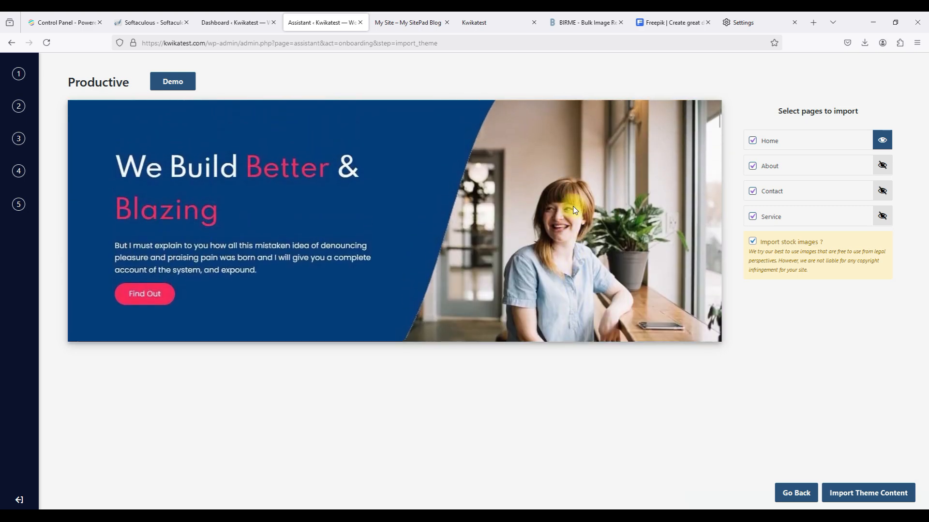
scroll(574, 209, down, 2)
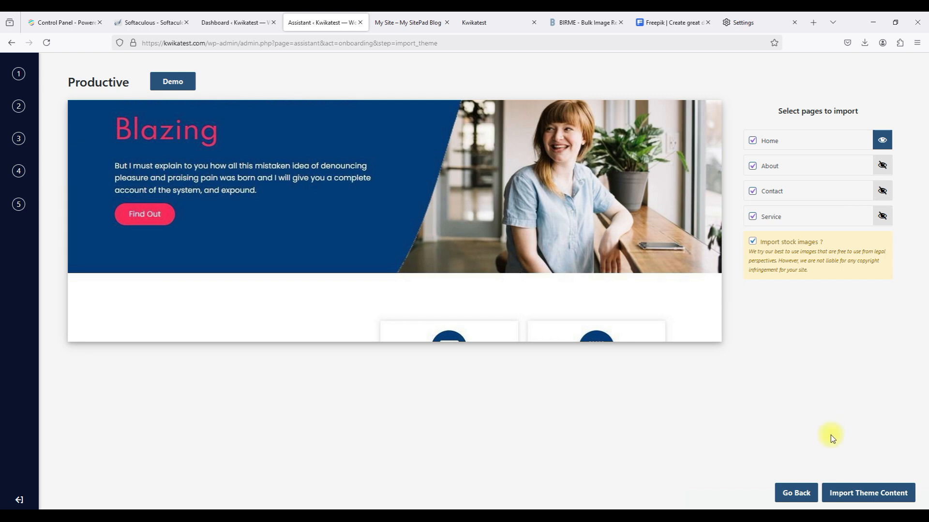
click(851, 488)
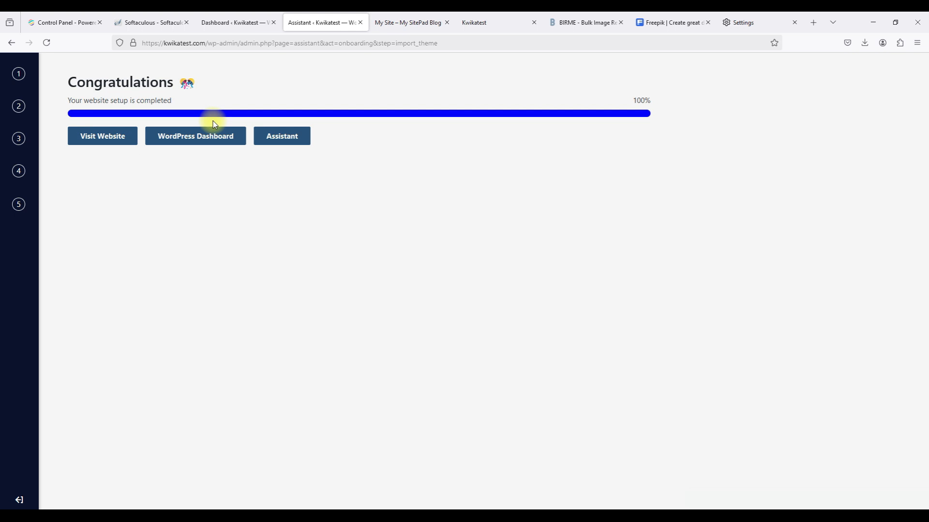
Open the WordPress Dashboard in a new tab and return to the Kwikatest site tab.
click(189, 139)
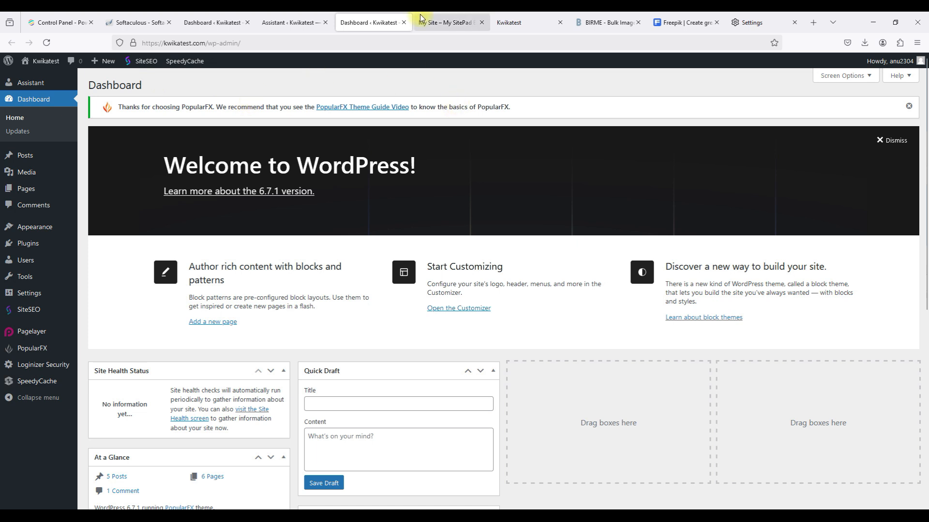
mouse_move(420, 18)
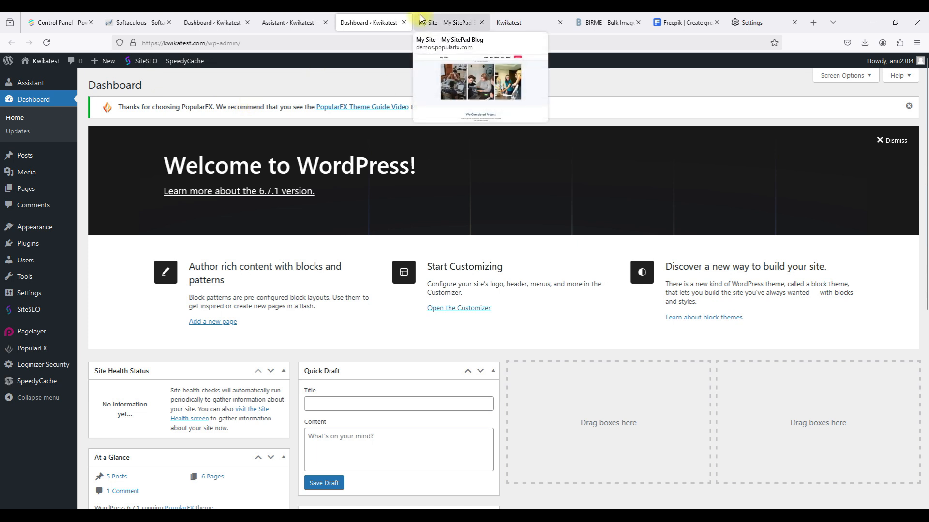
click(511, 19)
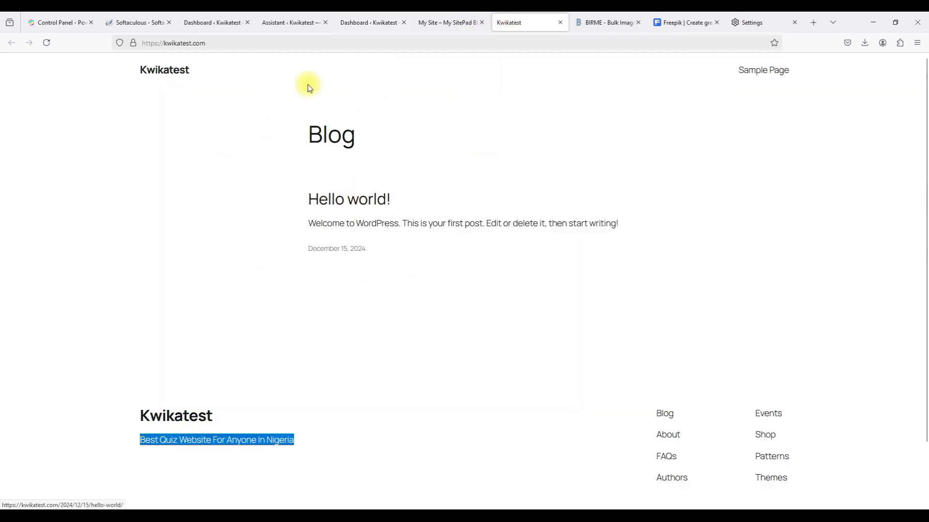
Reload kwikatest.com and scroll through the new 'We Build Better & Blazing' home page.
click(262, 44)
key(Return)
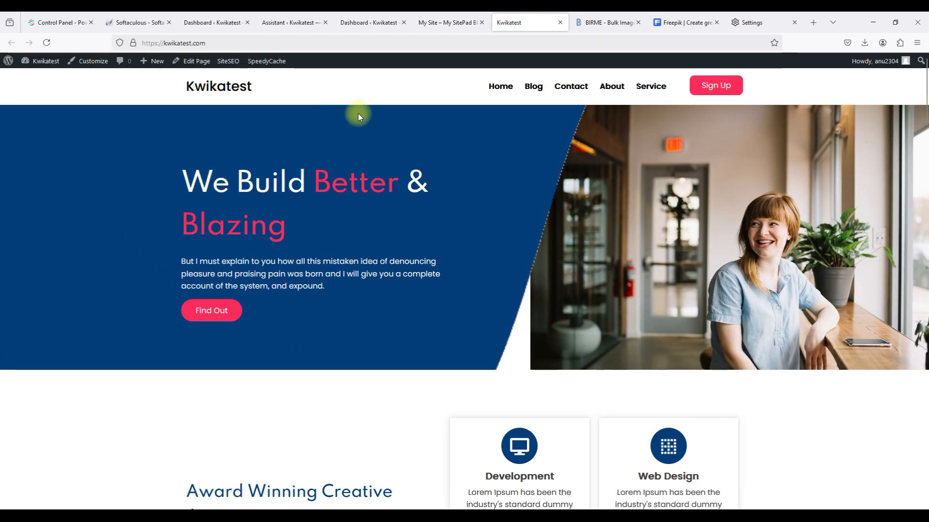
scroll(560, 191, down, 2)
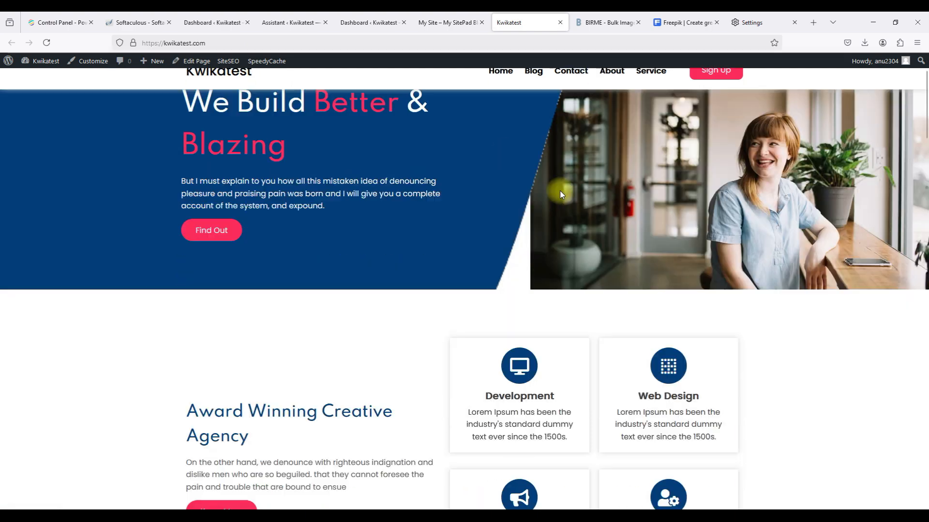
scroll(561, 194, down, 20)
scroll(561, 194, up, 20)
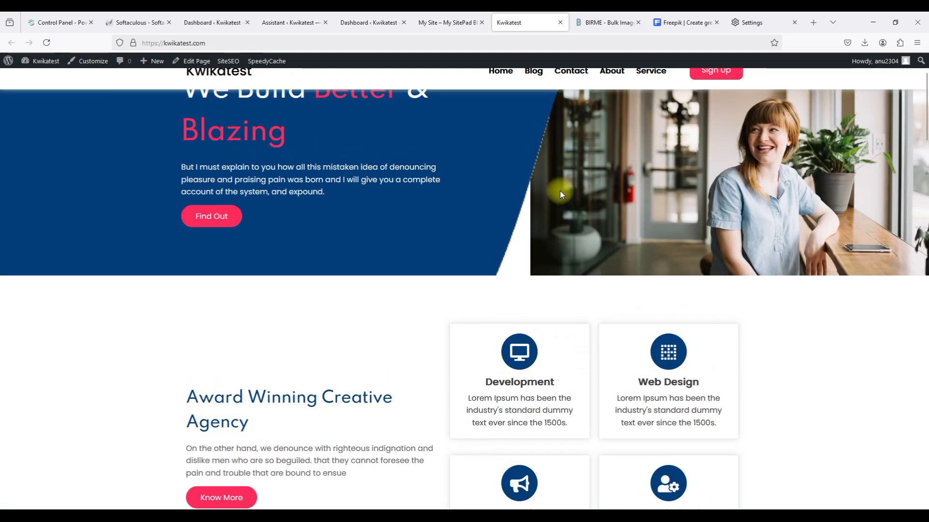
scroll(559, 190, up, 2)
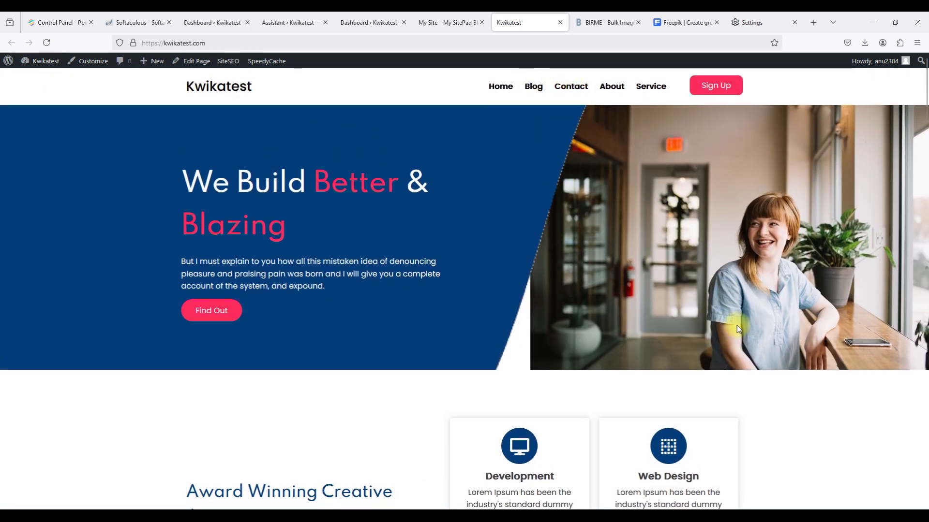
Close the leftover Kwikatest, demo, setup-assistant and outdated dashboard tabs.
click(560, 23)
click(457, 23)
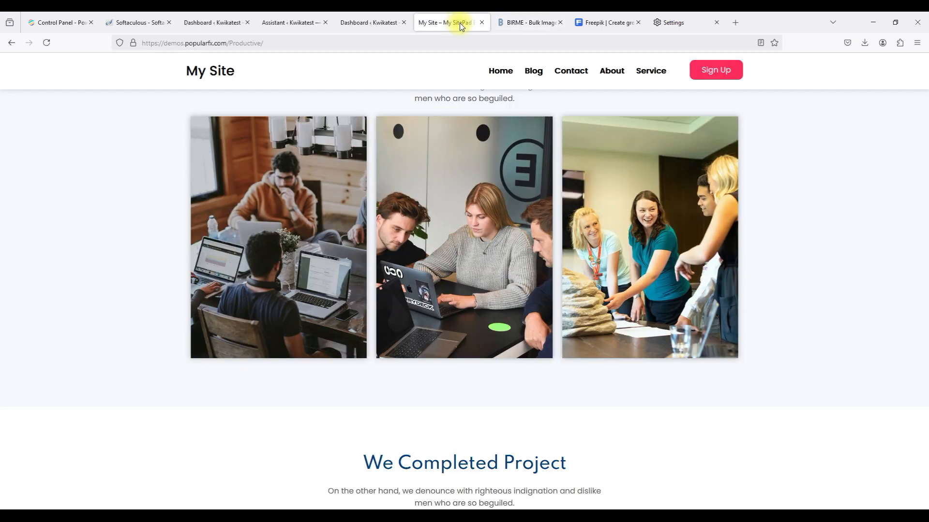
click(485, 22)
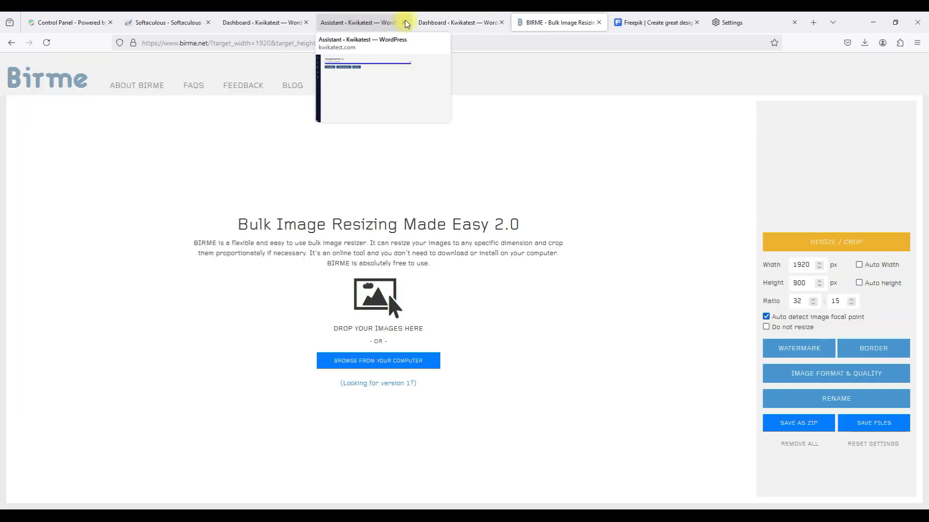
click(438, 20)
click(364, 23)
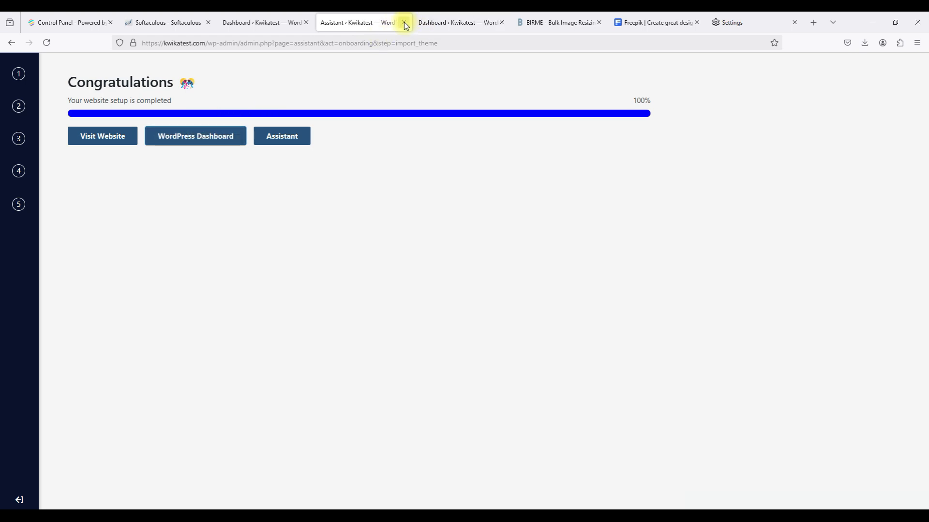
click(404, 23)
click(297, 21)
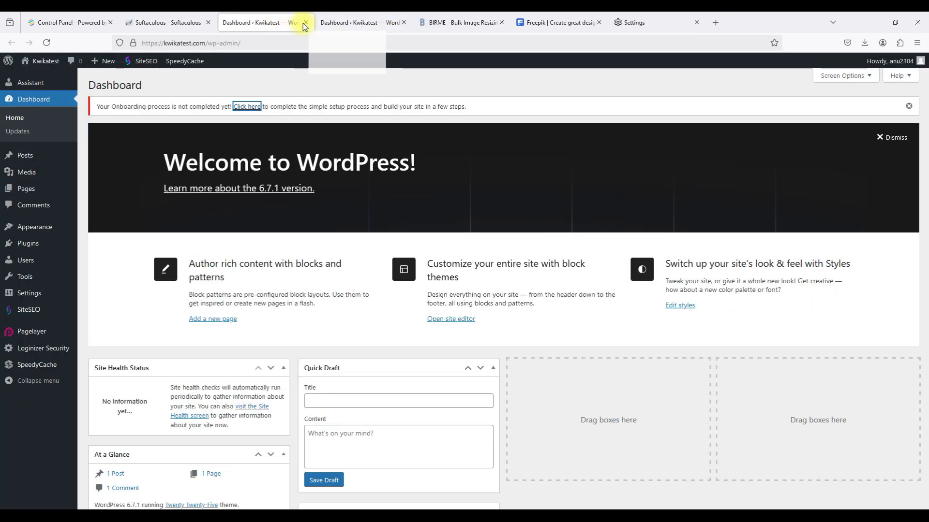
click(305, 22)
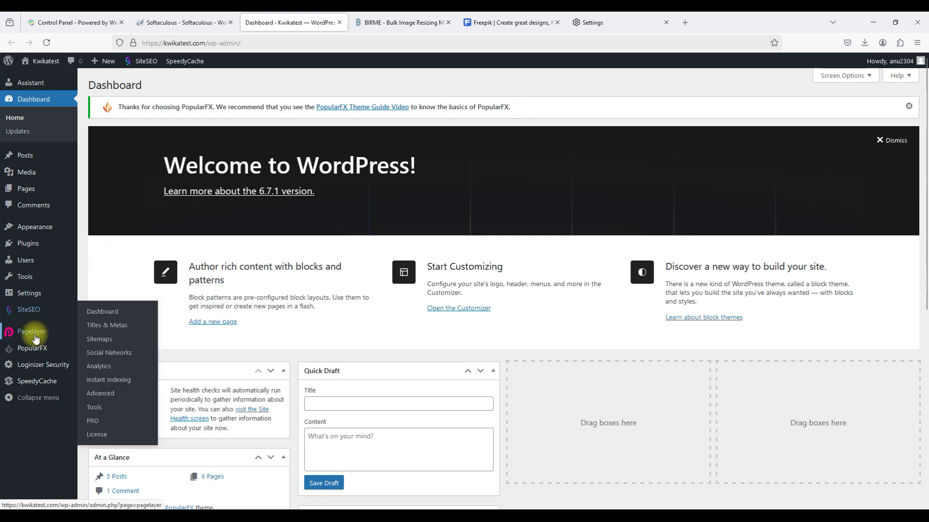
Visit Pagelayer settings, then the Pages list of 7 pages, and bring up the Appearance submenu.
mouse_move(34, 339)
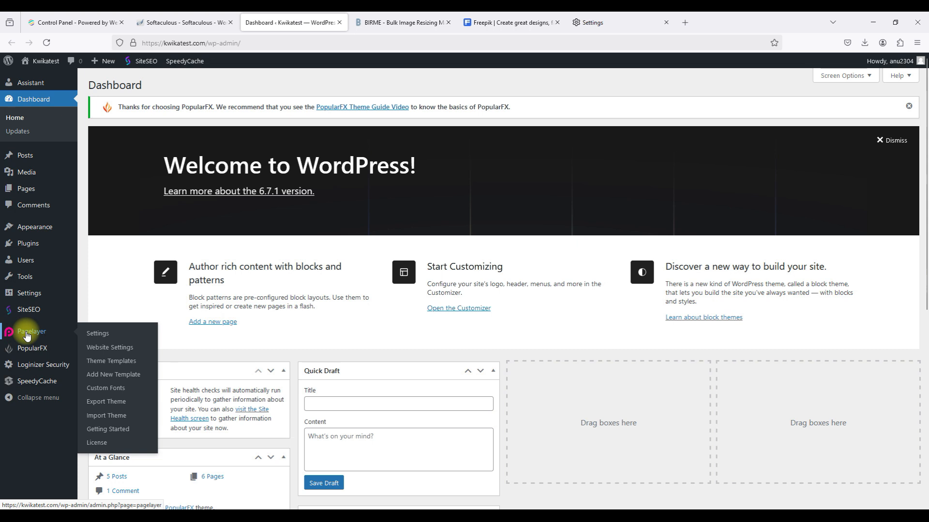
click(27, 334)
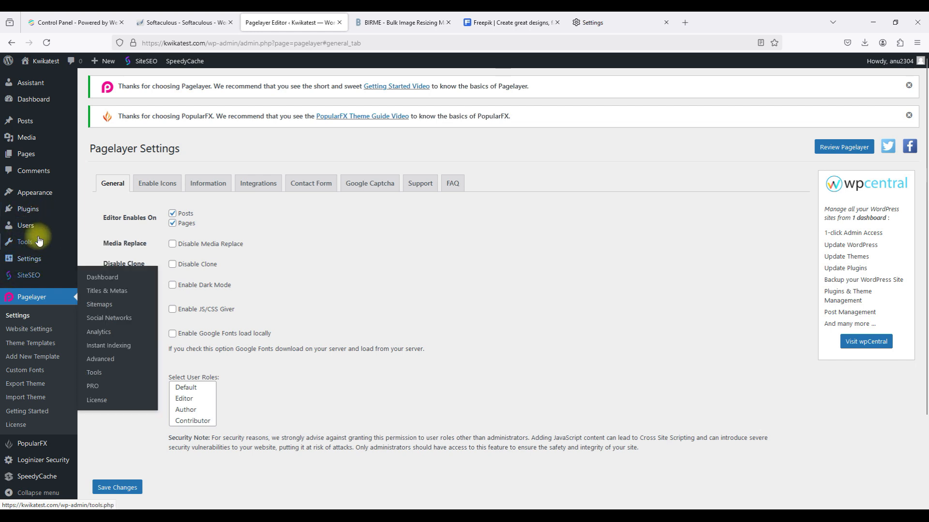
click(48, 159)
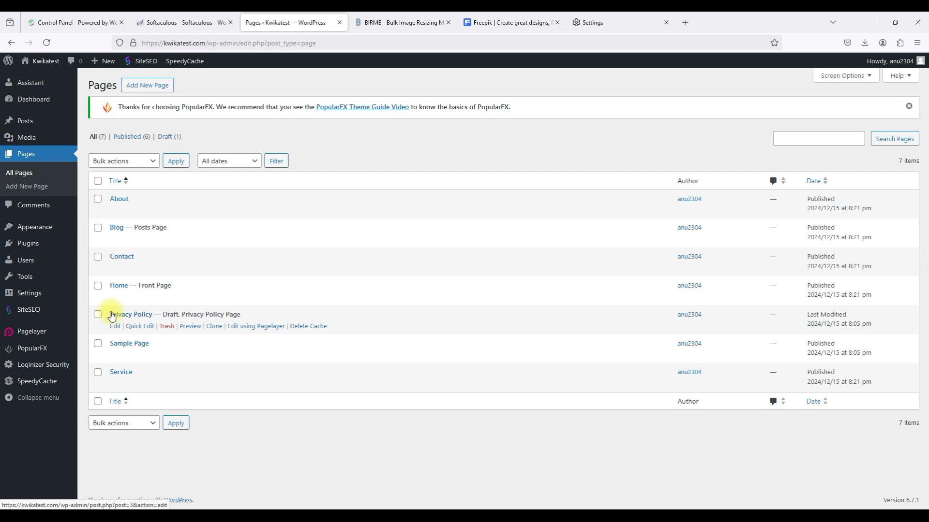
mouse_move(68, 293)
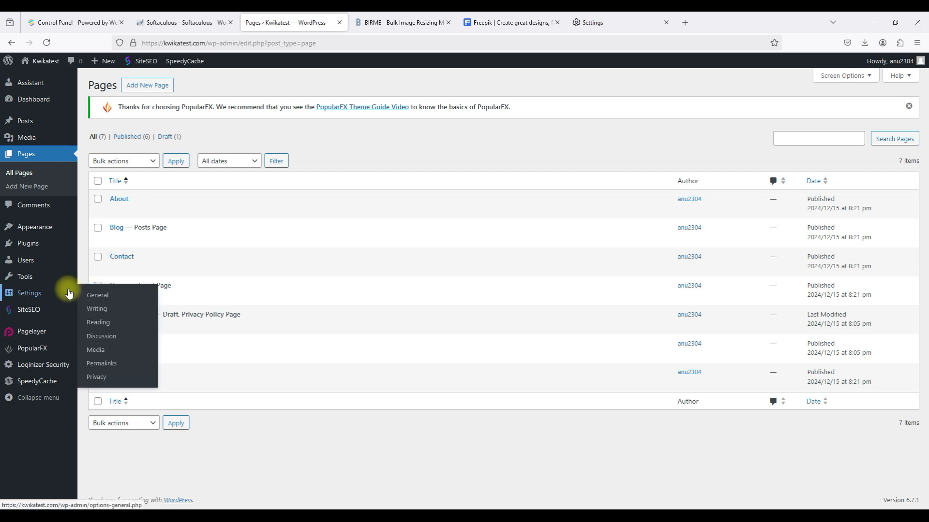
mouse_move(55, 233)
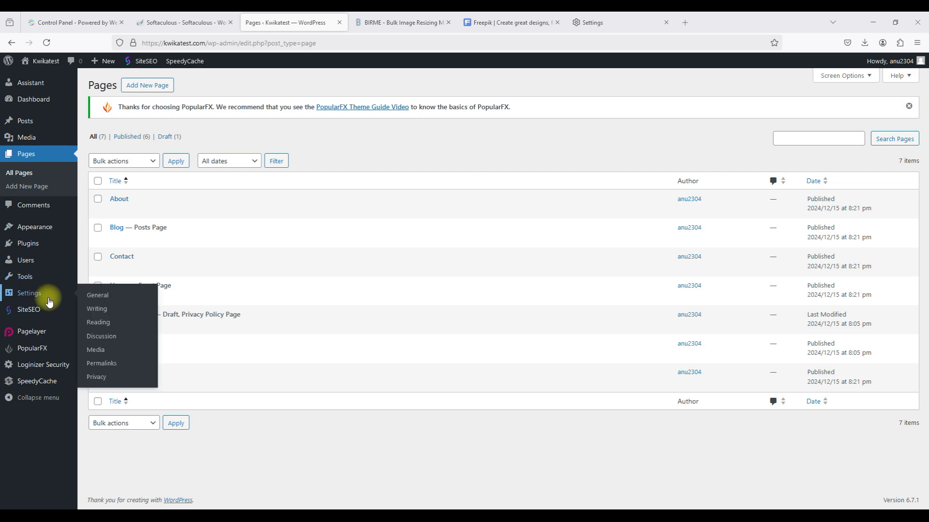
mouse_move(27, 228)
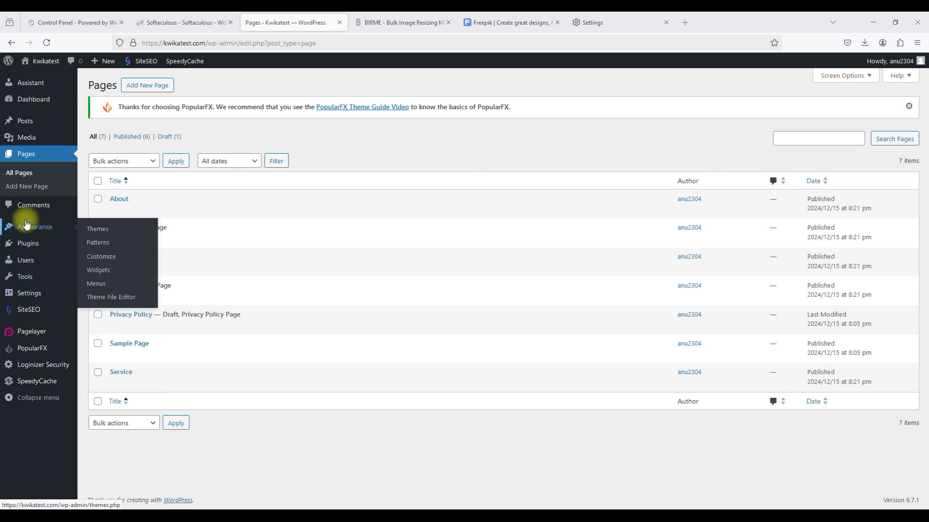
Open Appearance > Customize and its 'Header, Footer, Templates, Pages' panel.
click(101, 257)
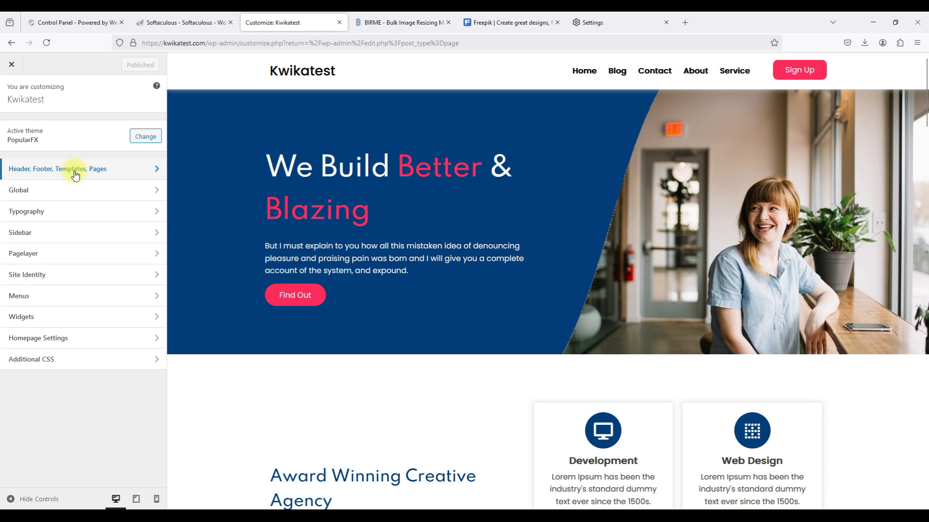
click(75, 175)
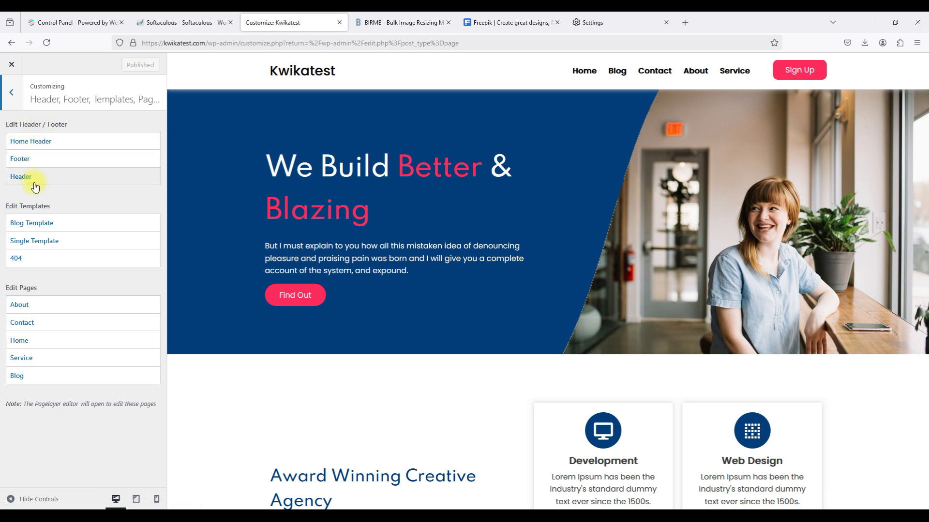
Open Home Header in Pagelayer and select the 'We Build Better & Blazing' H1 heading.
click(47, 143)
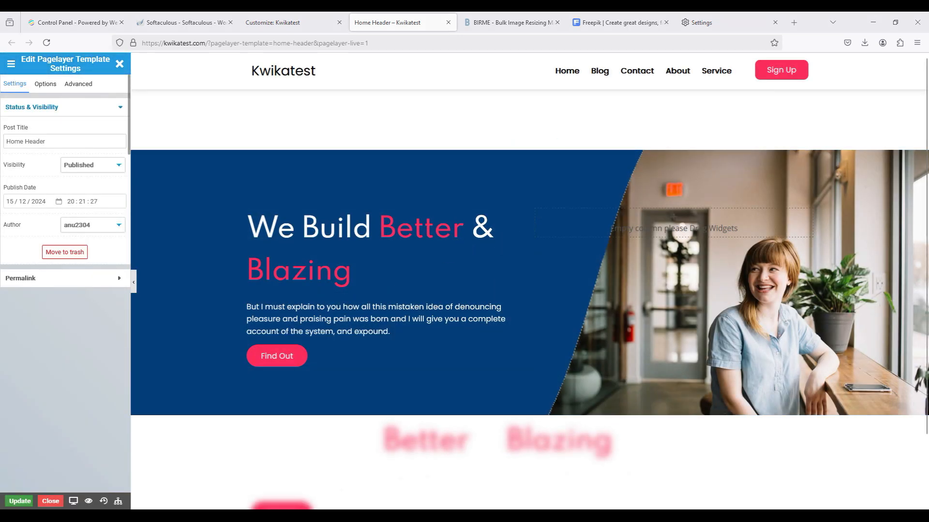
click(330, 245)
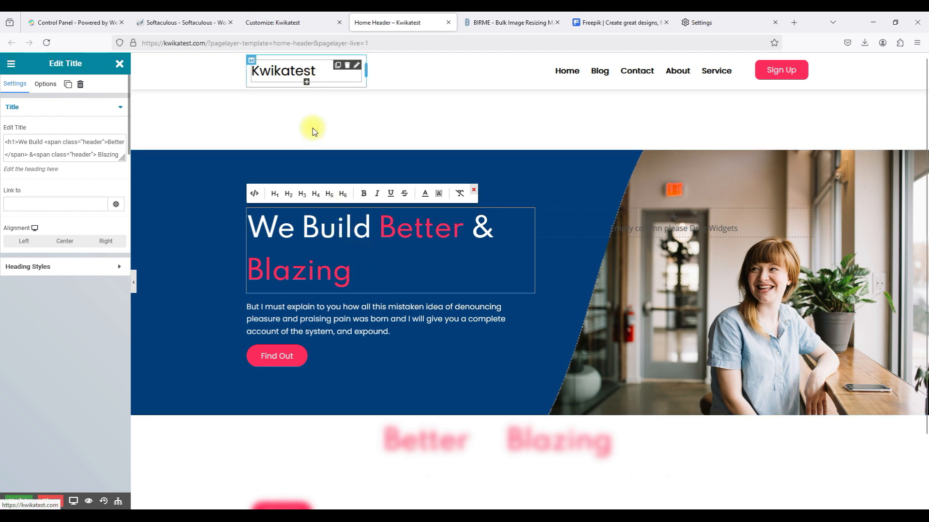
click(357, 279)
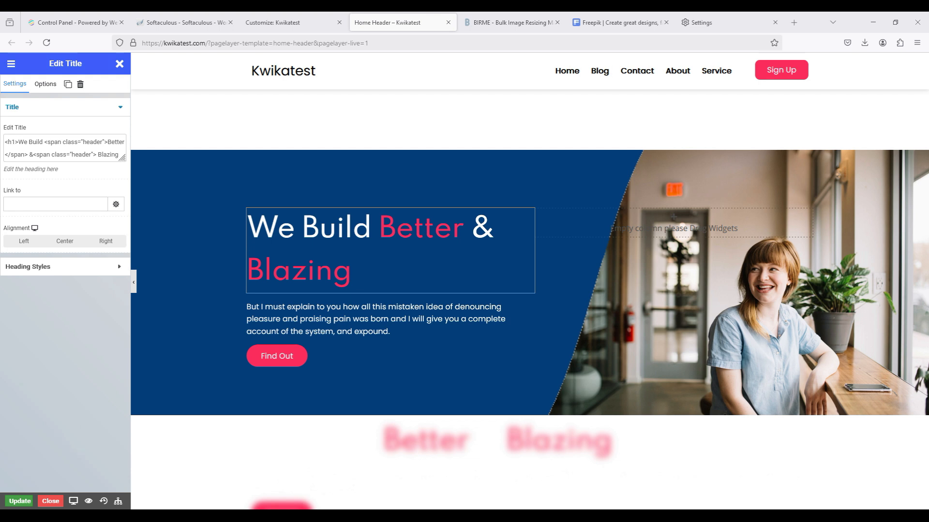
Replace the hero heading text with 'Test Your Knowledge Today!'.
click(21, 141)
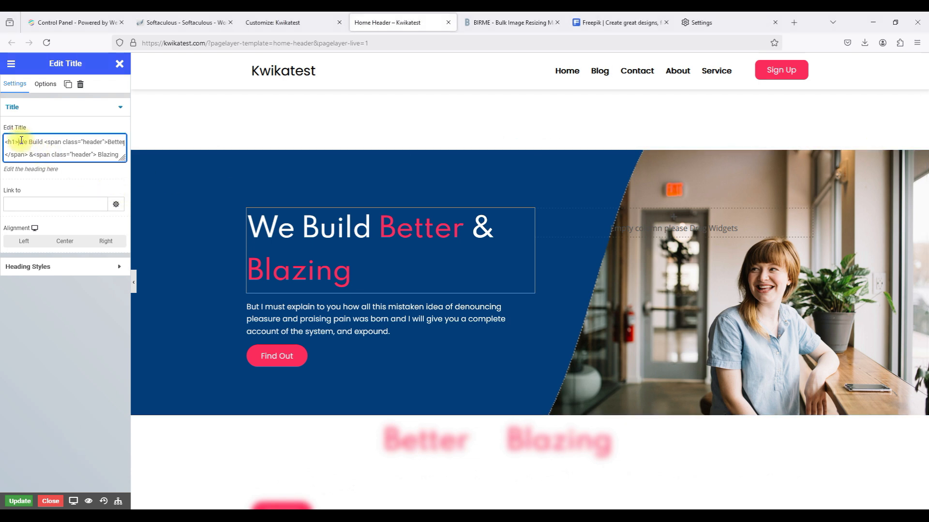
mouse_move(21, 141)
mouse_down()
mouse_move(42, 152)
mouse_move(67, 191)
mouse_move(28, 156)
mouse_up()
key(BackSpace)
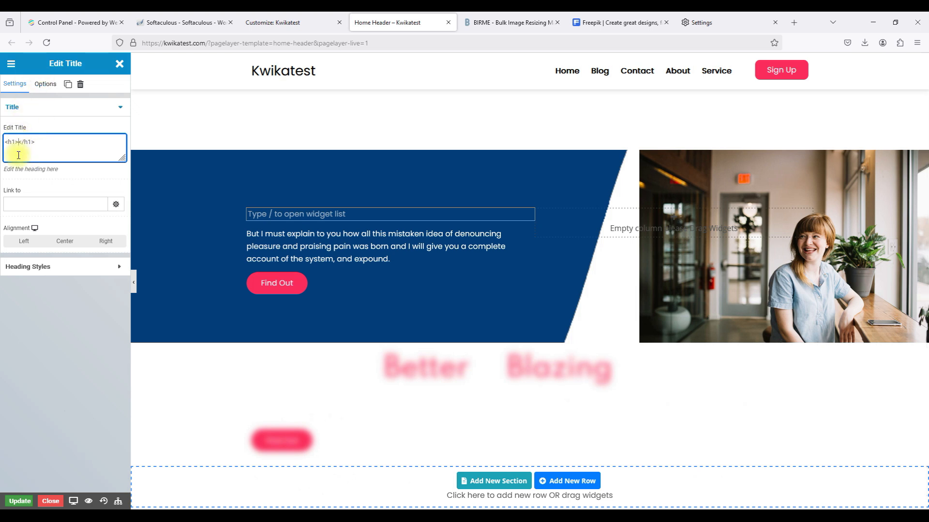
text(Test Your Knowledge Today!)
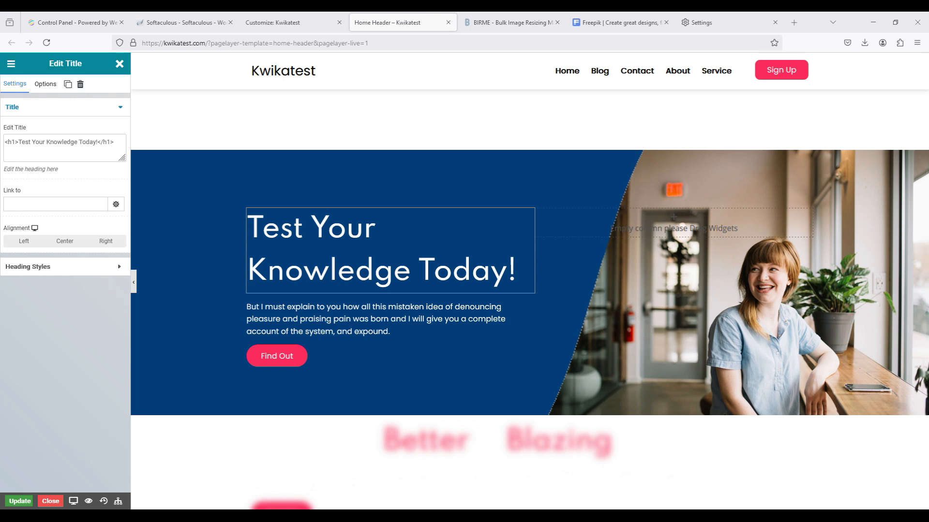
Replace the paragraph beneath the heading with the pasted interactive-quiz blurb.
click(508, 313)
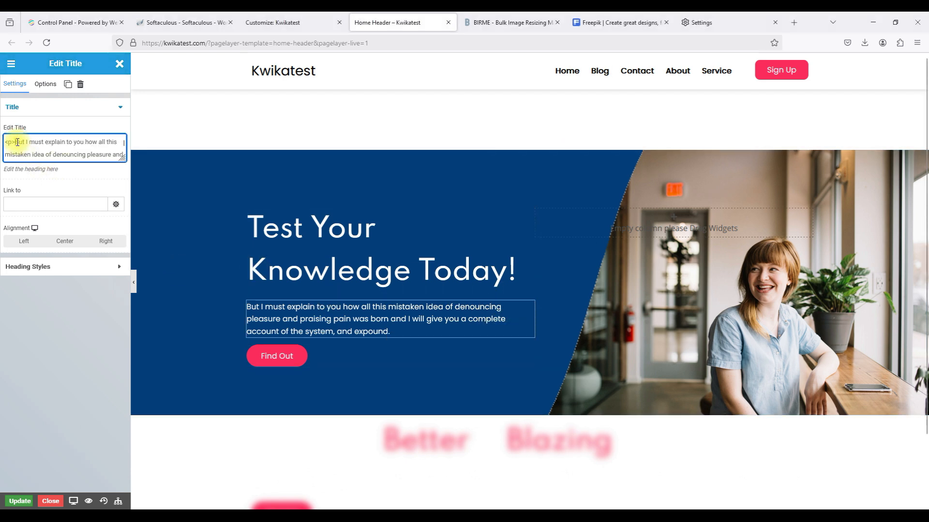
drag(18, 142, 32, 157)
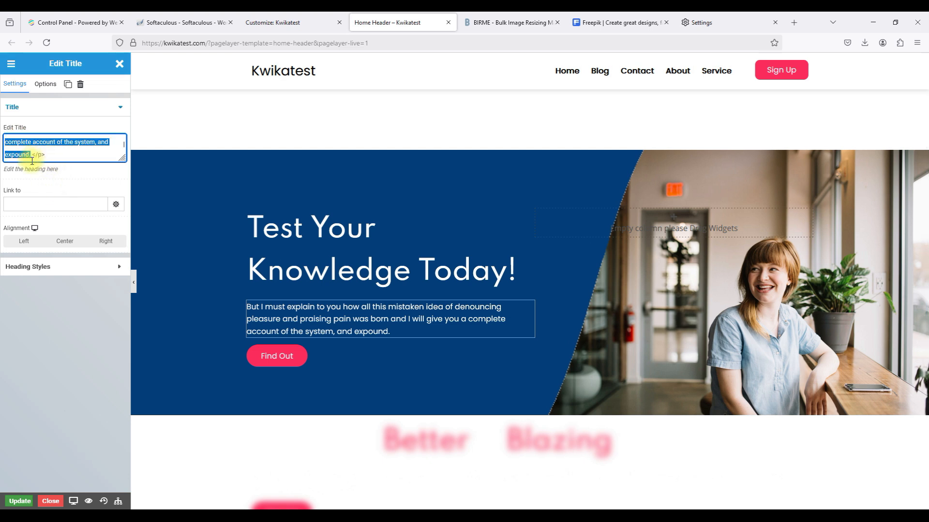
key(BackSpace)
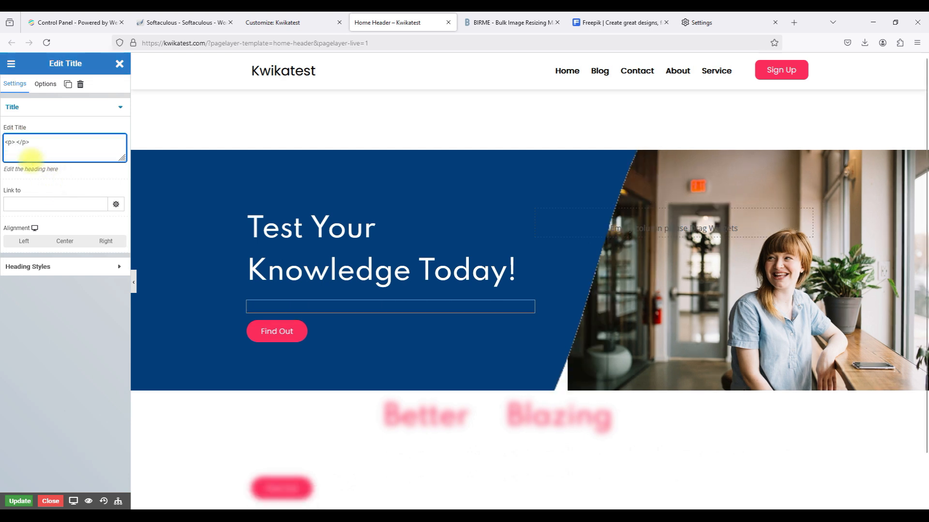
text(Put your skills to the test with our engaging and interactive quizzes, designed to challenge your knowledge and expand your horizons!)
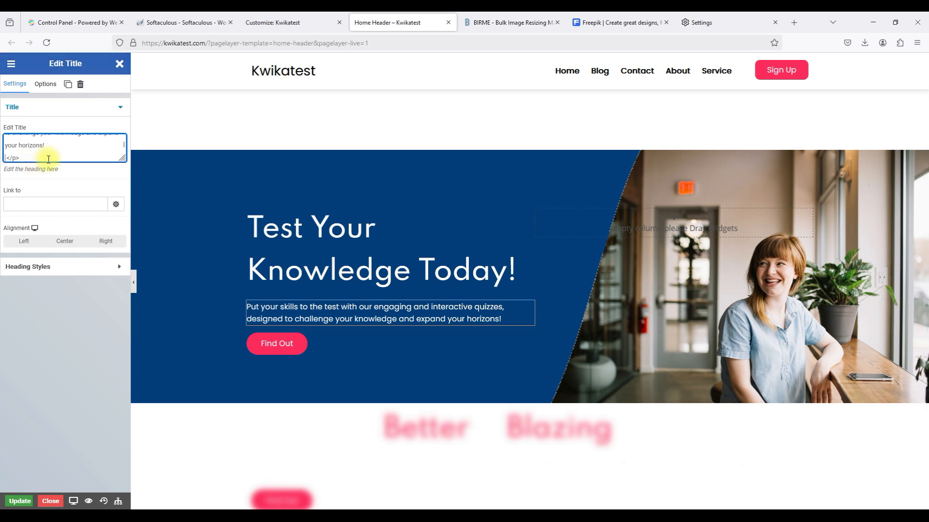
key(BackSpace)
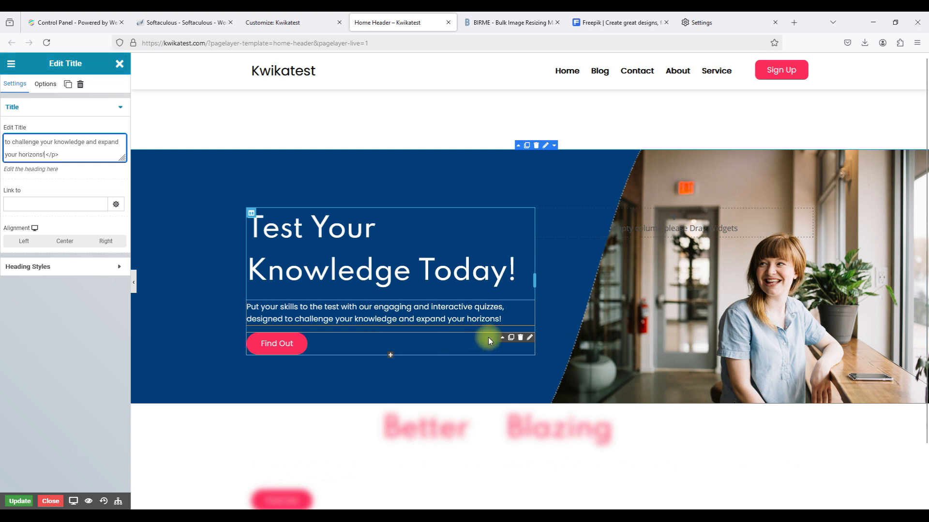
click(530, 339)
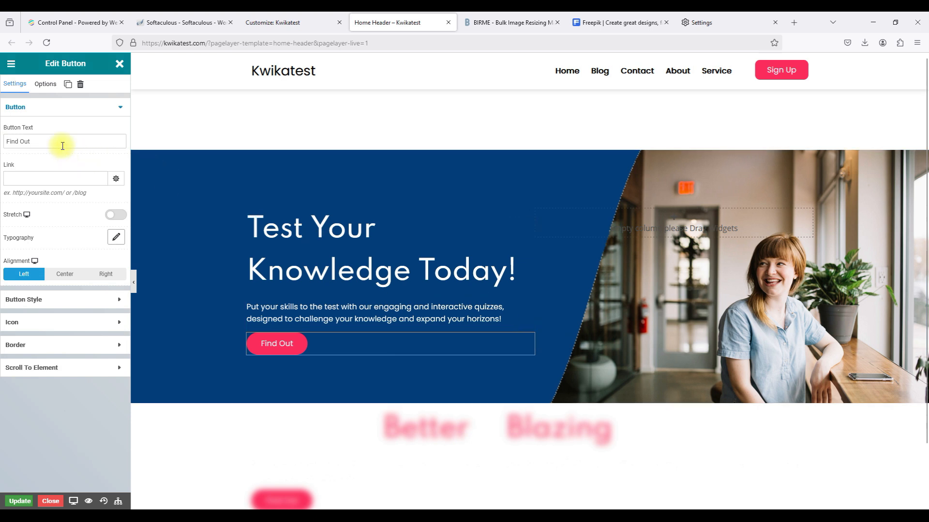
Change the hero button text from 'Find Out' to 'Learn About Us' and paste the About page link.
triple_click(62, 143)
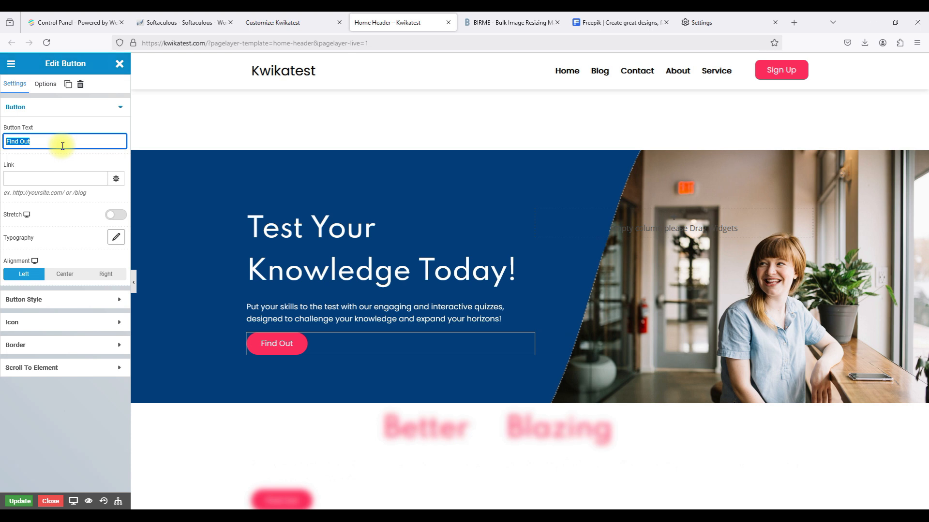
text(Learn About U)
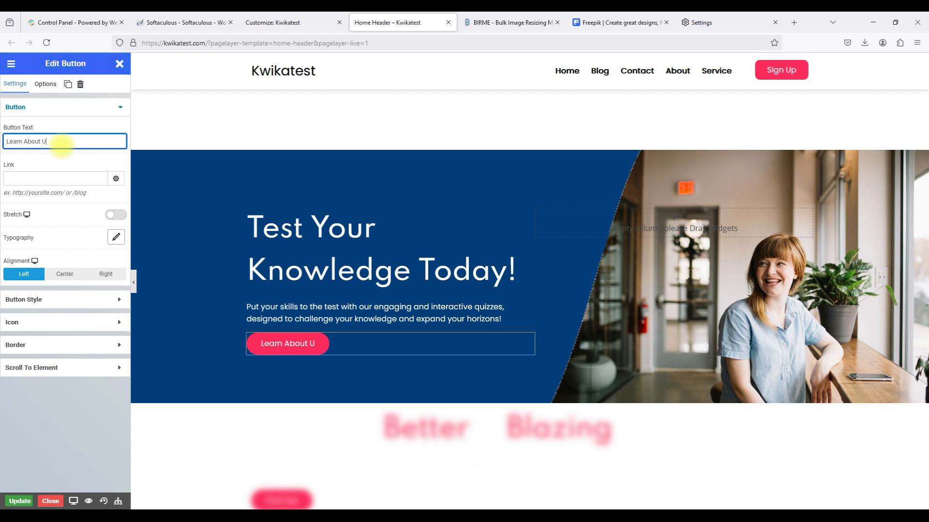
text(s)
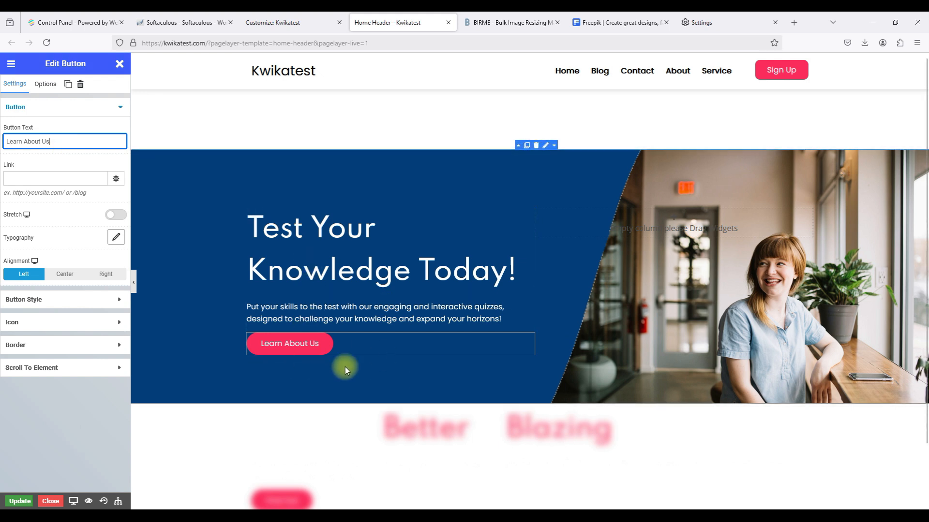
click(47, 177)
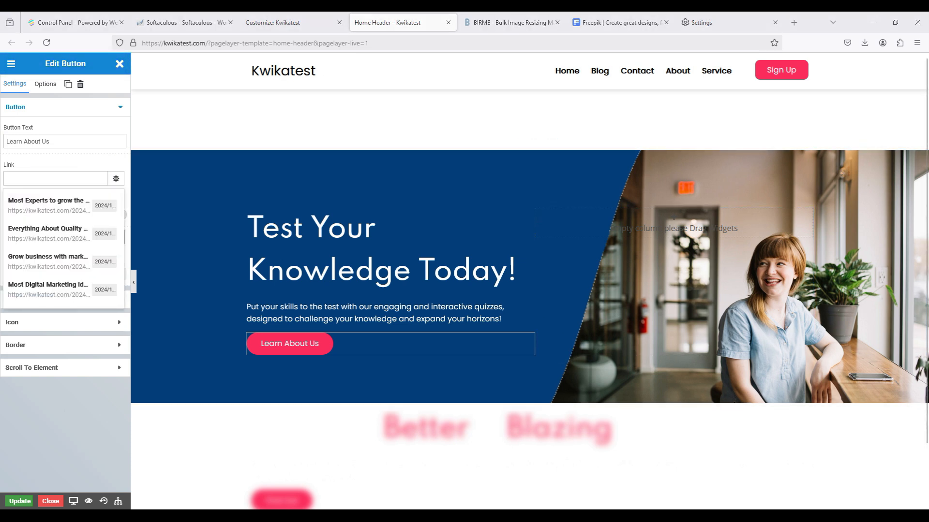
click(49, 179)
text(https://kwikatest.com.ng/about/)
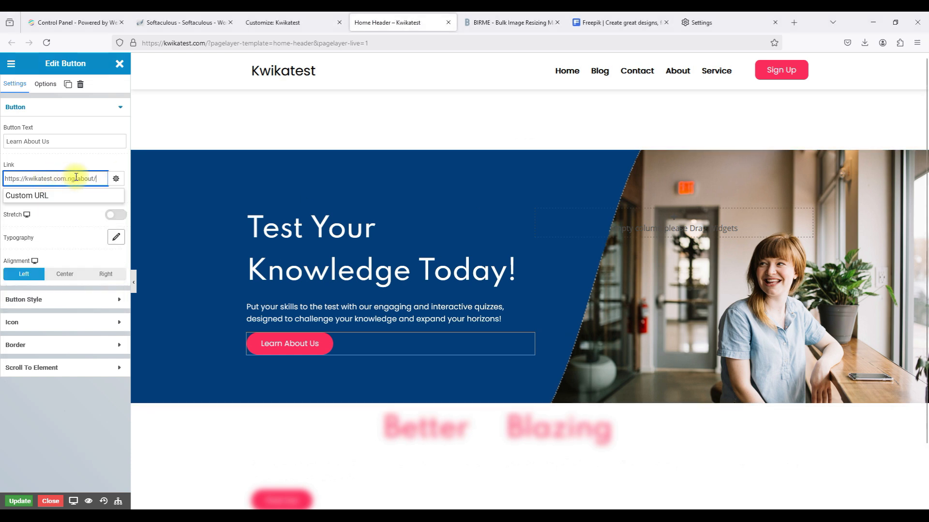
click(74, 179)
key(BackSpace)
key(BackSpace)
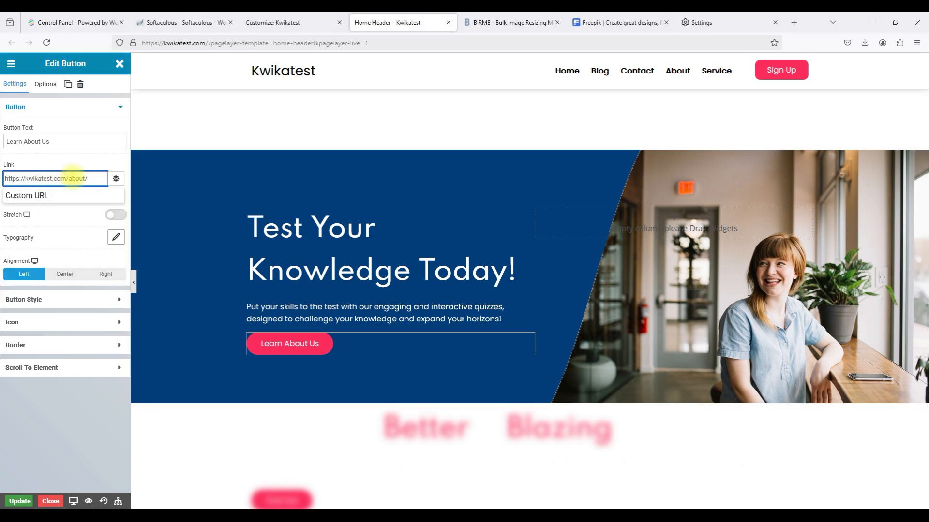
click(42, 398)
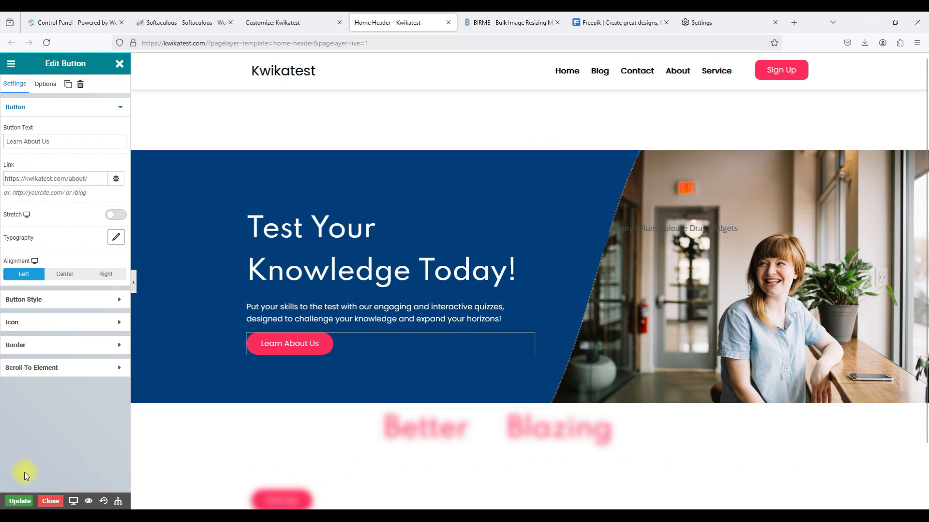
click(18, 502)
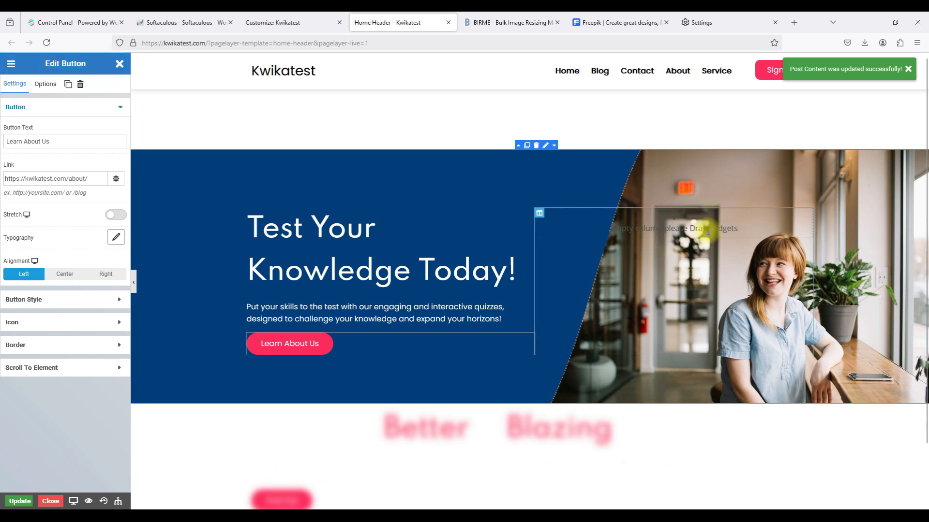
click(546, 146)
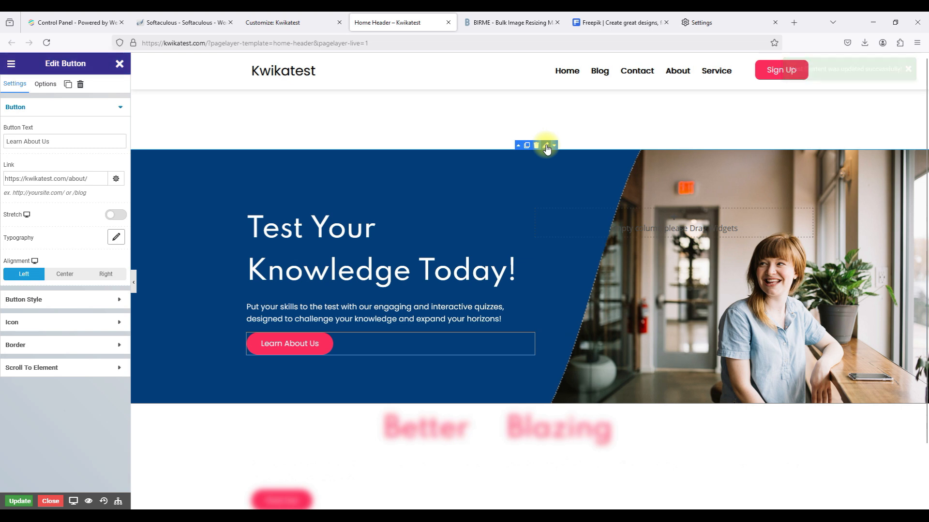
Open the hero row's Options and launch the background image upload for a replacement picture.
click(43, 85)
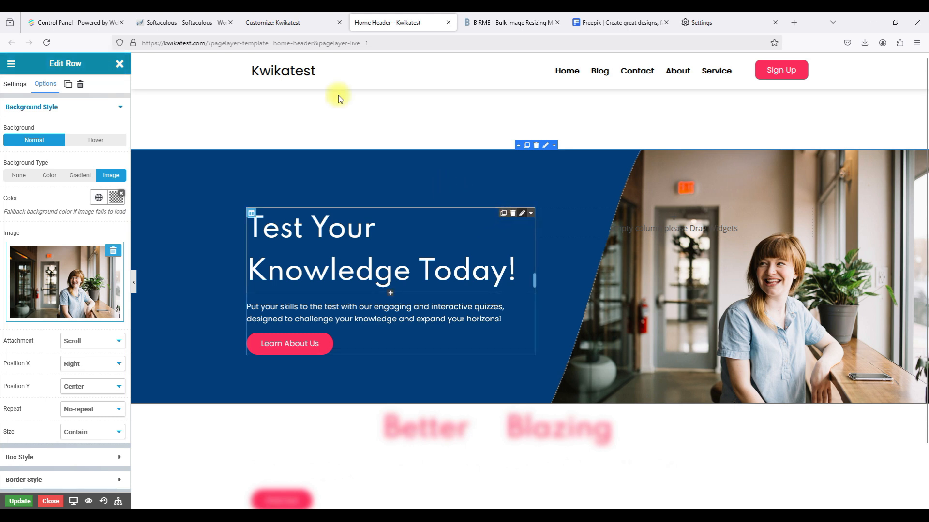
click(521, 213)
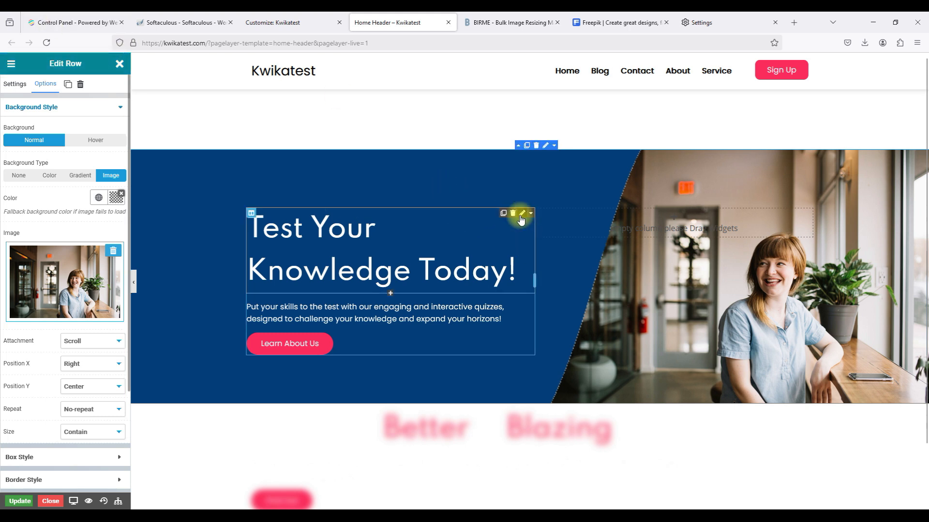
click(24, 85)
click(44, 84)
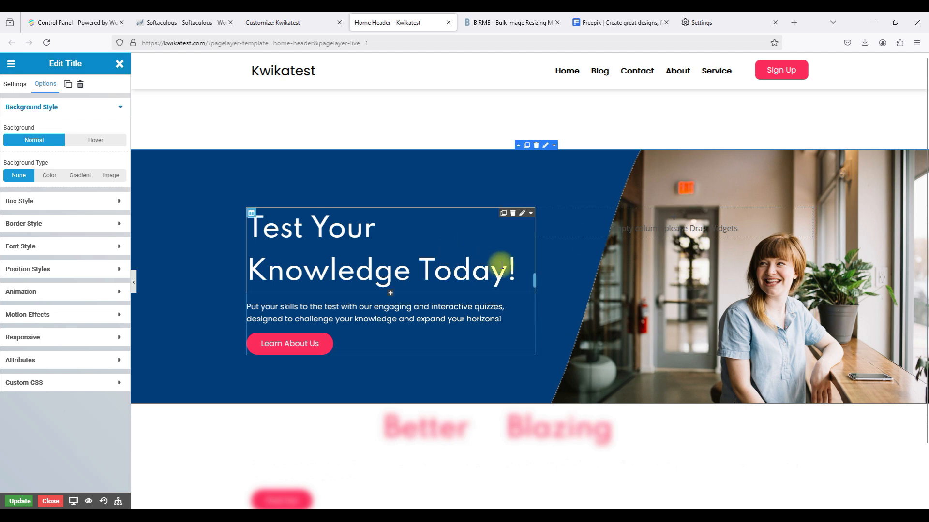
click(544, 148)
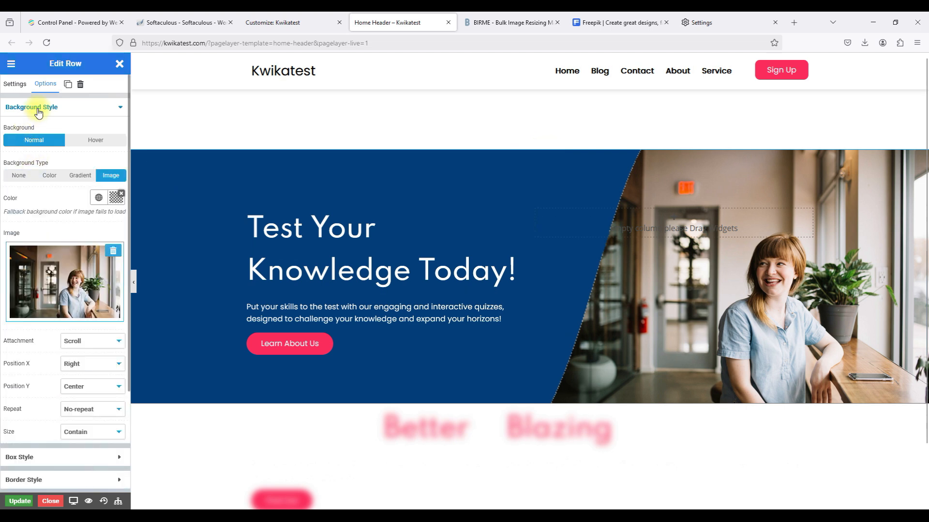
click(65, 296)
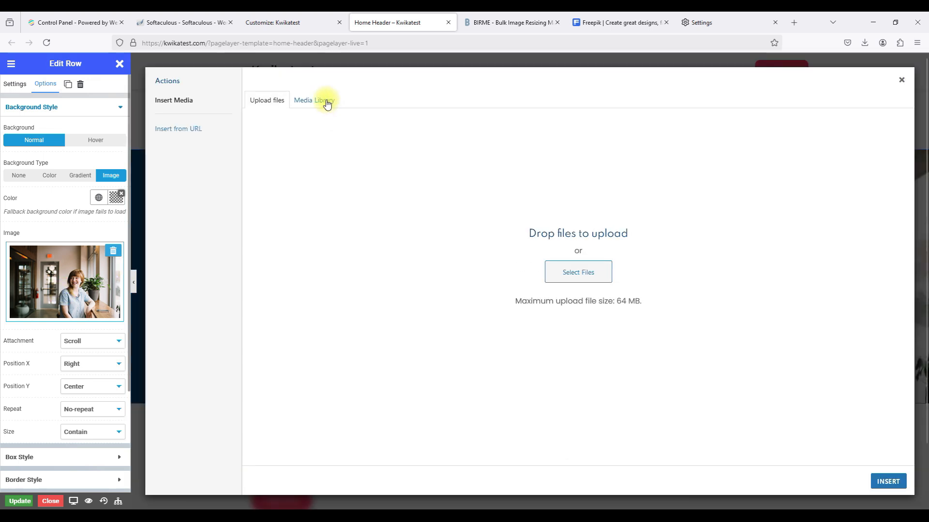
Browse the Media Library and confirm home-header01.jpg is 1920×1280.
click(327, 103)
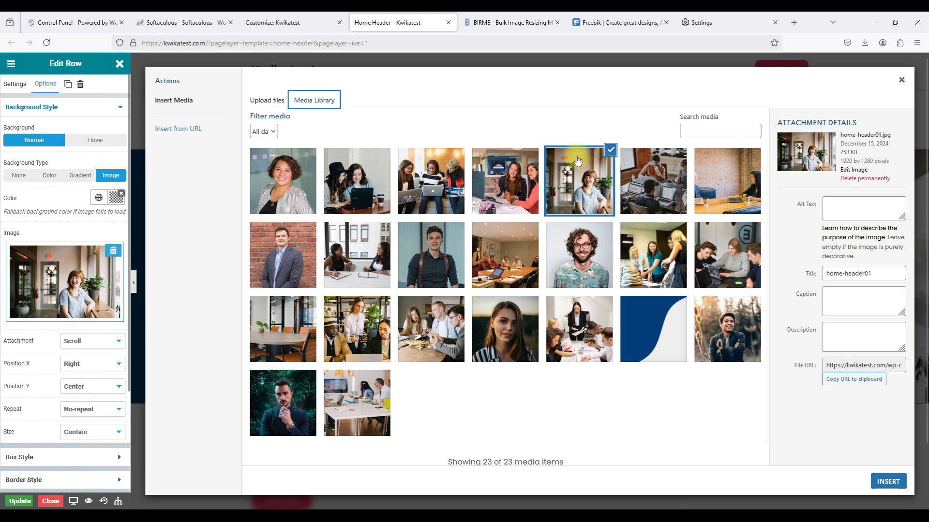
Switch to the BIRME bulk image resizer set to 1920×900 px.
click(490, 22)
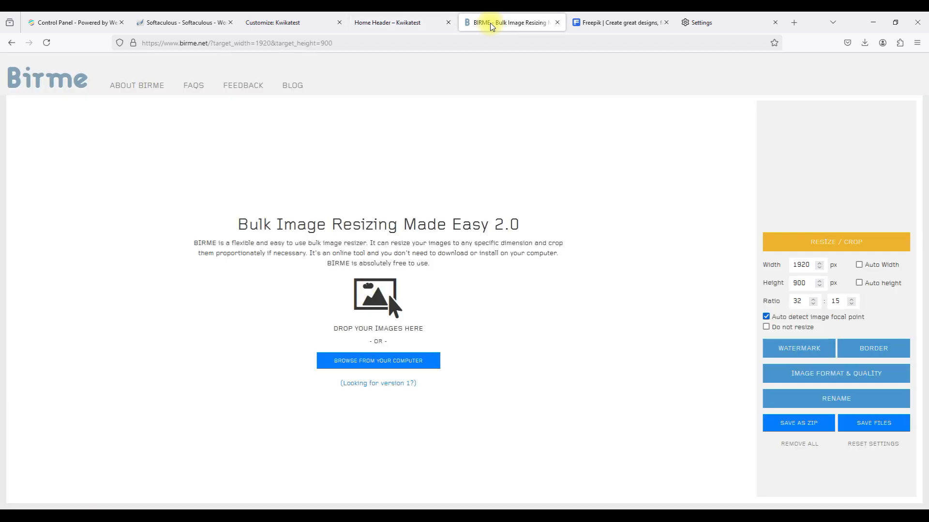
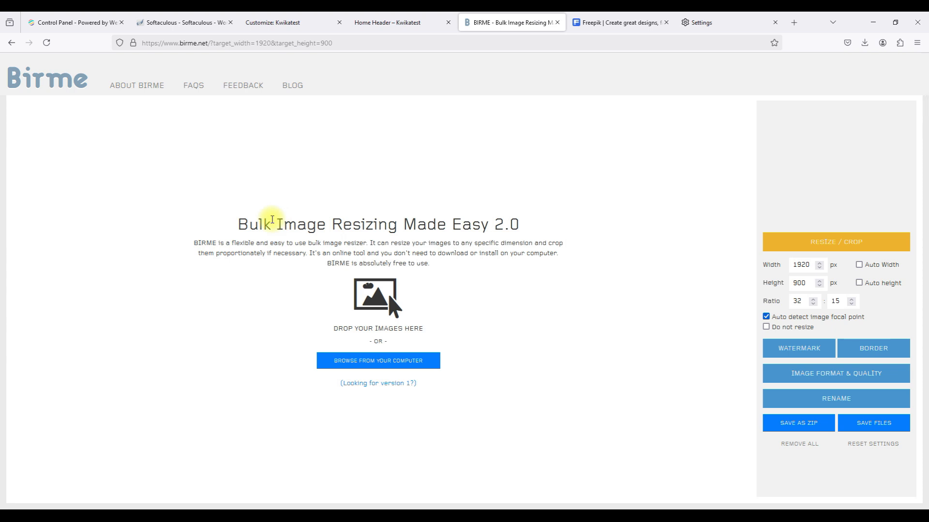
Compare BIRME's target size with the header photo's 1920 × 1280 size in the media library.
drag(282, 220, 306, 220)
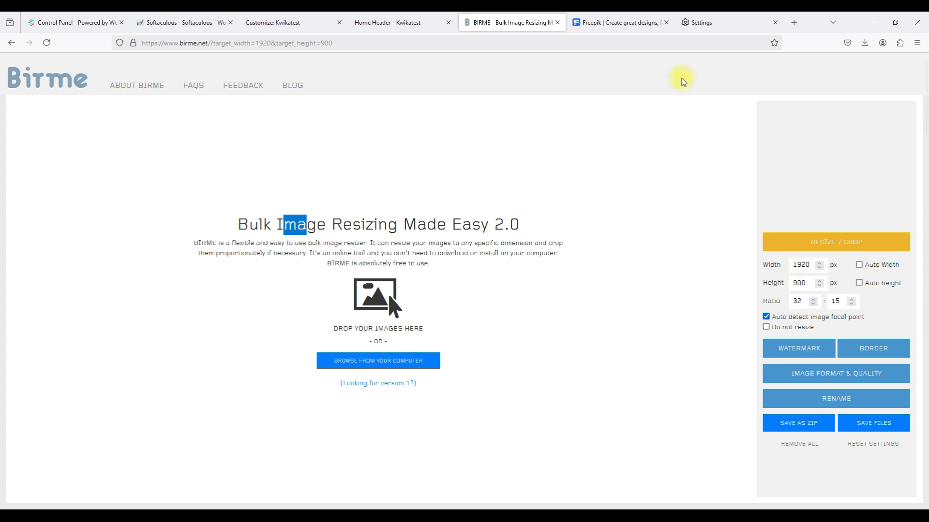
click(629, 23)
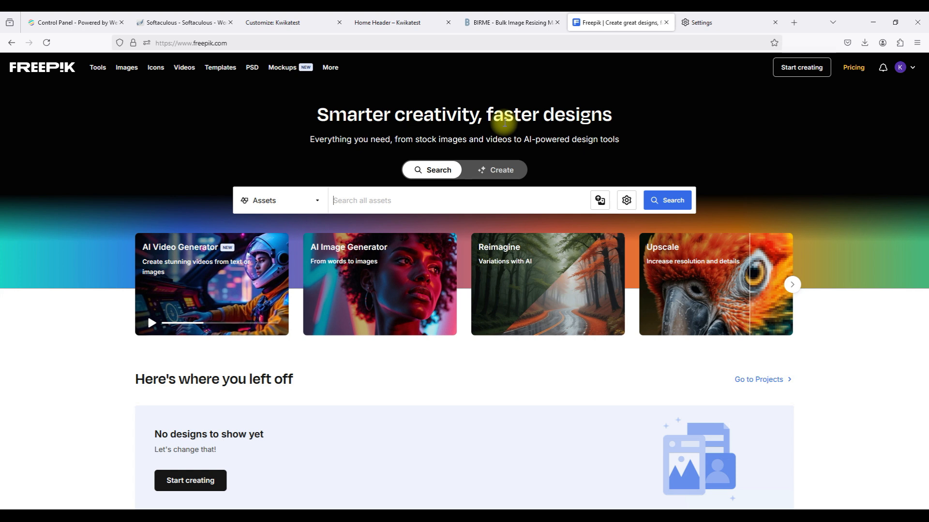
click(512, 23)
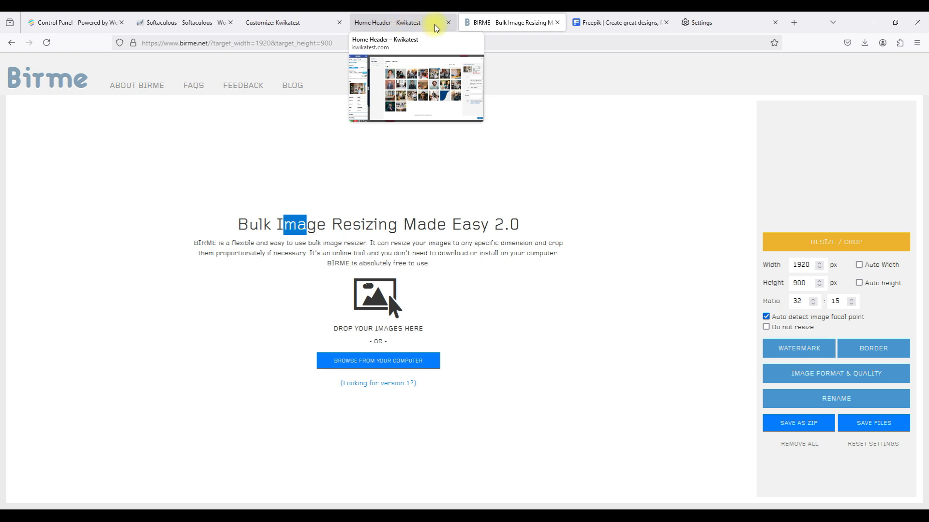
click(401, 23)
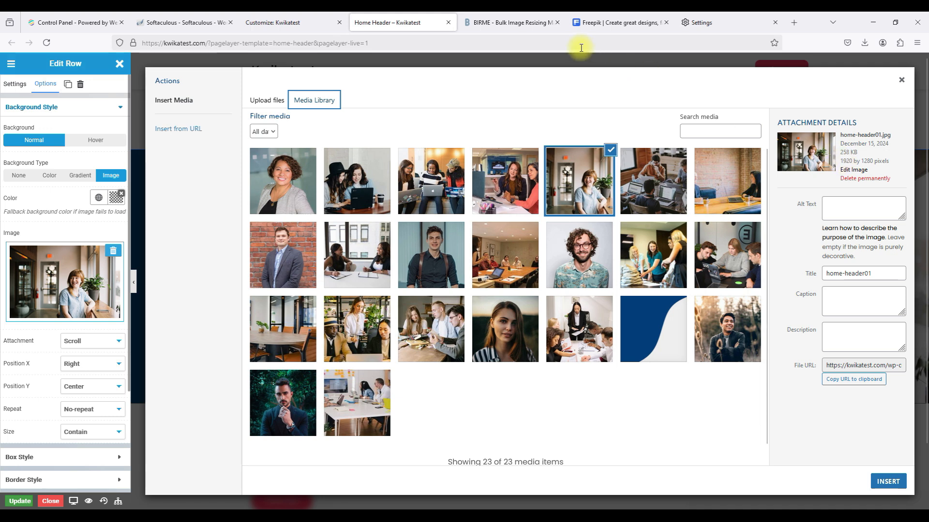
click(504, 22)
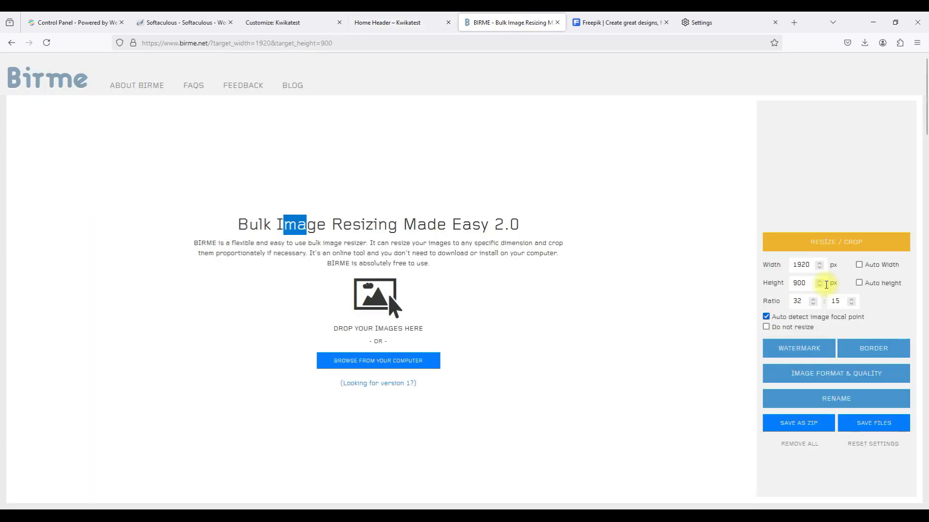
Change BIRME's target height from 900 to 1280, keeping width 1920.
double_click(798, 264)
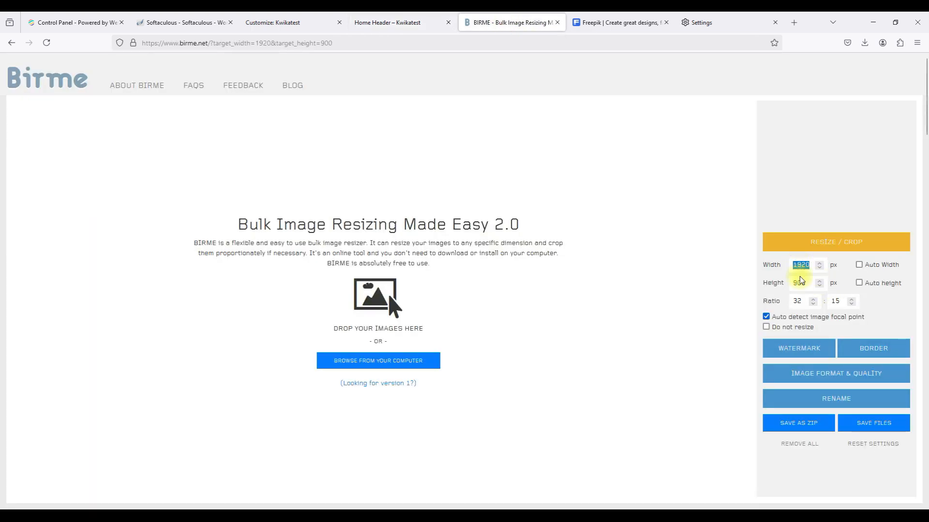
double_click(799, 283)
text(1280)
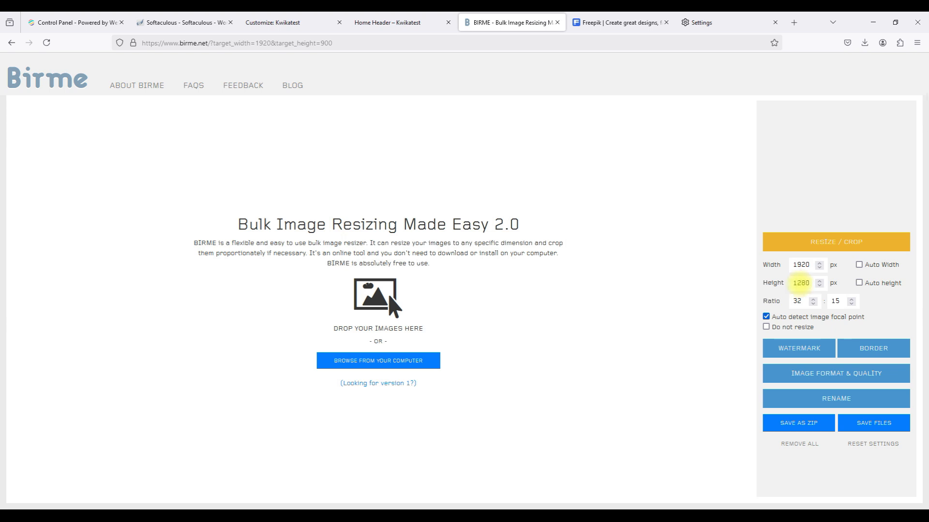
click(409, 24)
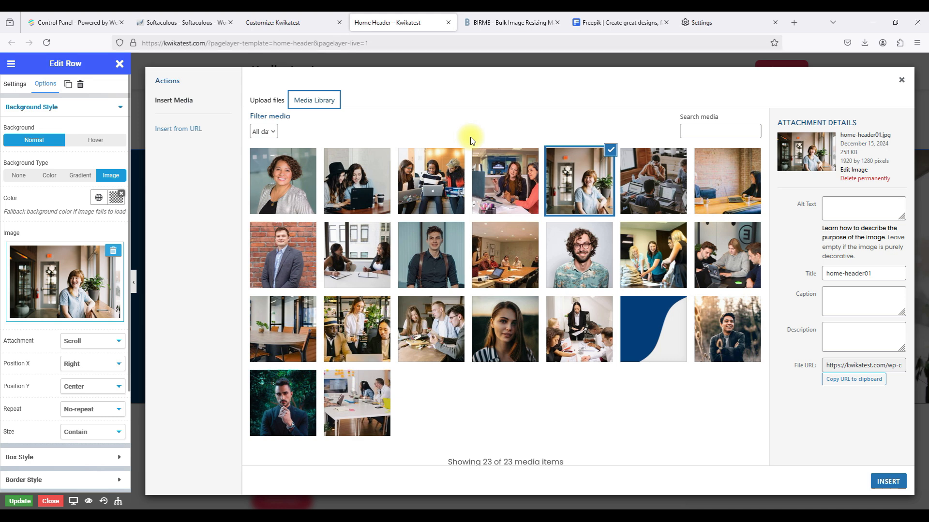
click(480, 24)
click(804, 284)
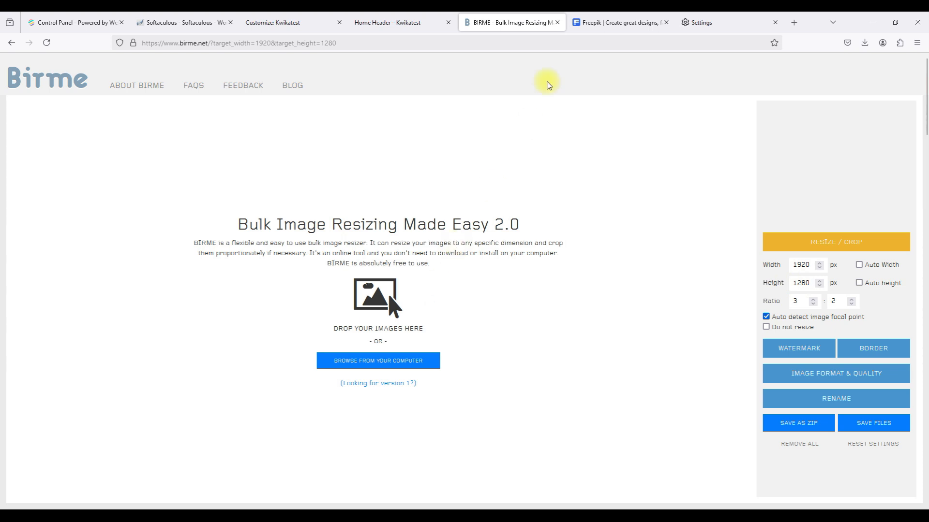
click(585, 25)
Search Freepik for 'african students taking a test' and browse the photo results.
click(439, 199)
text(african)
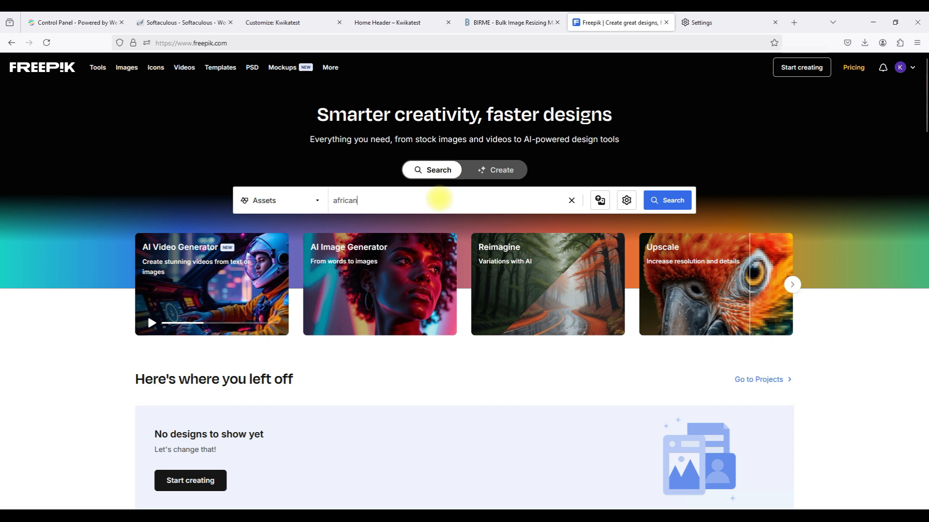
text( students taking a test)
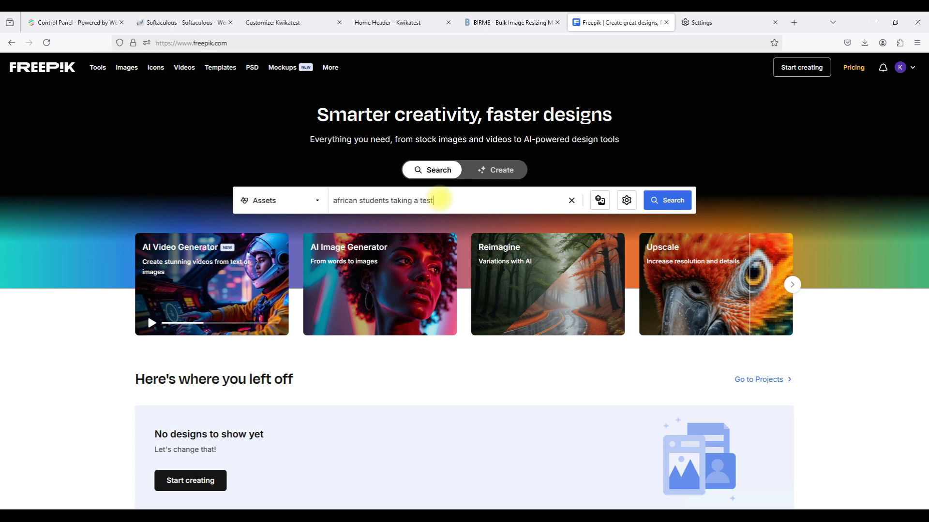
key(Return)
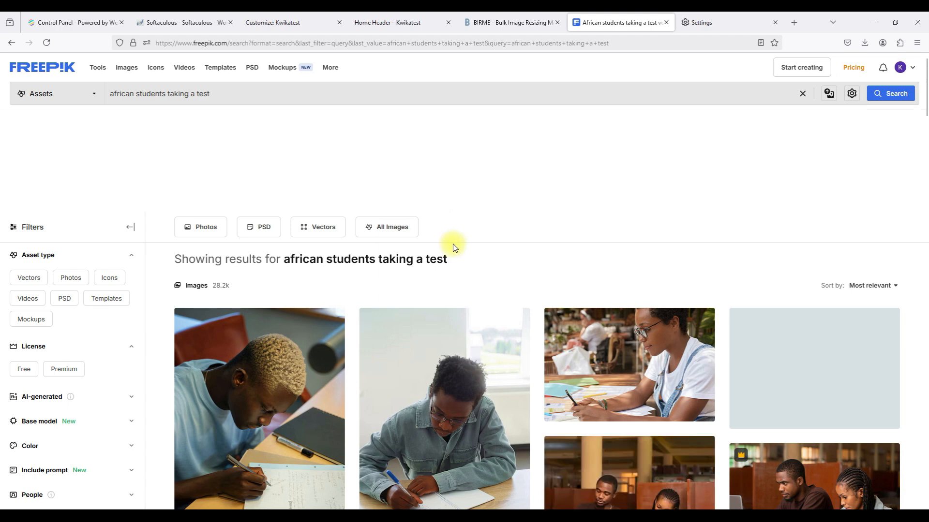
scroll(449, 244, down, 3)
scroll(456, 239, down, 2)
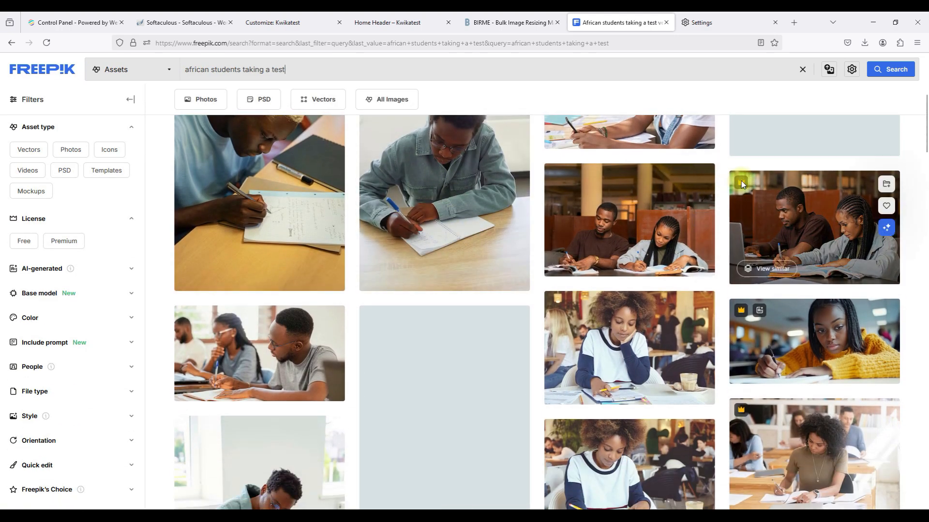
mouse_move(741, 181)
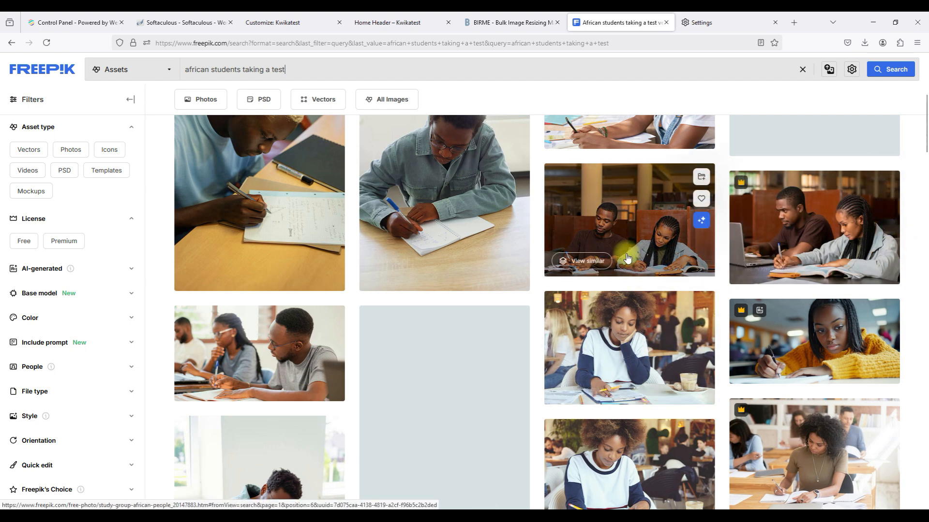
scroll(627, 334, down, 3)
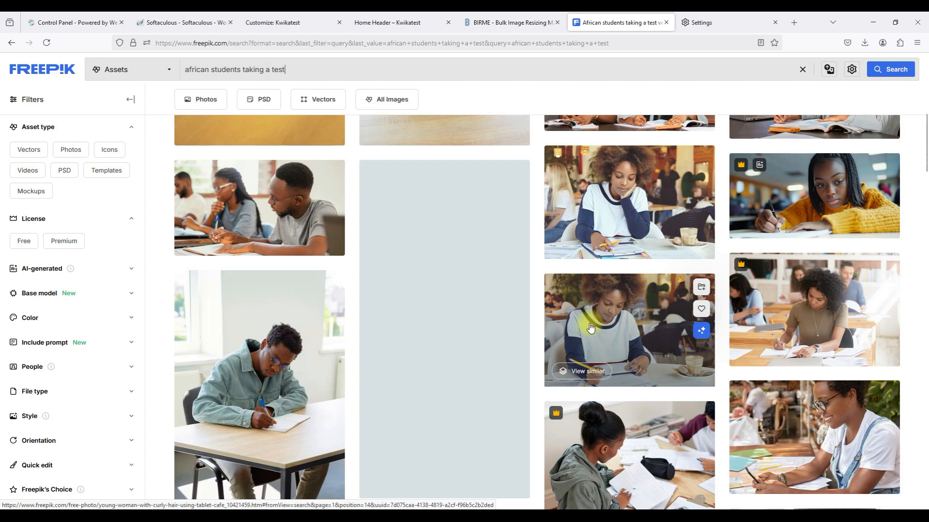
scroll(587, 301, down, 6)
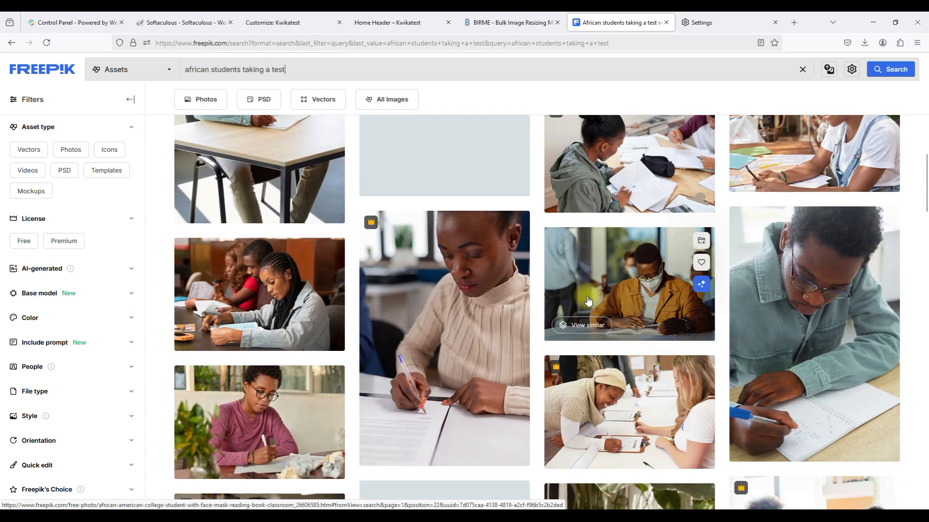
scroll(587, 301, down, 5)
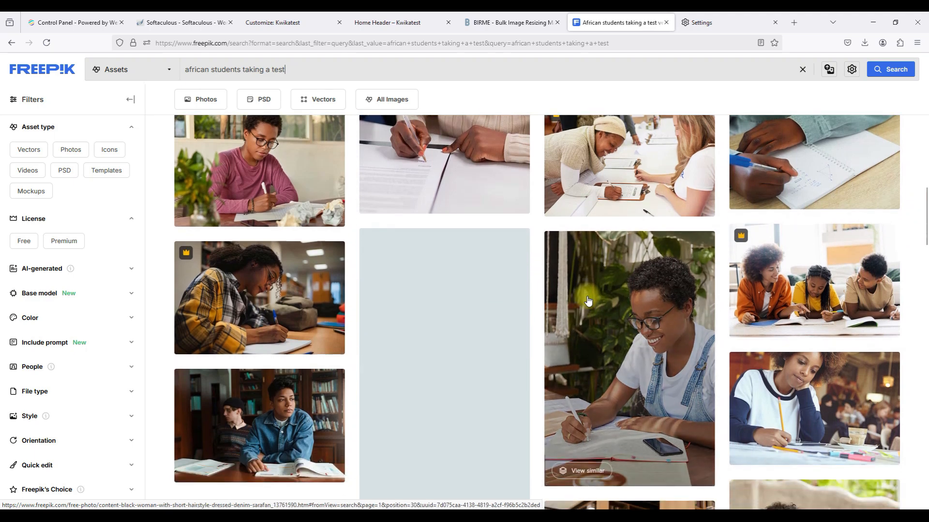
scroll(587, 300, down, 10)
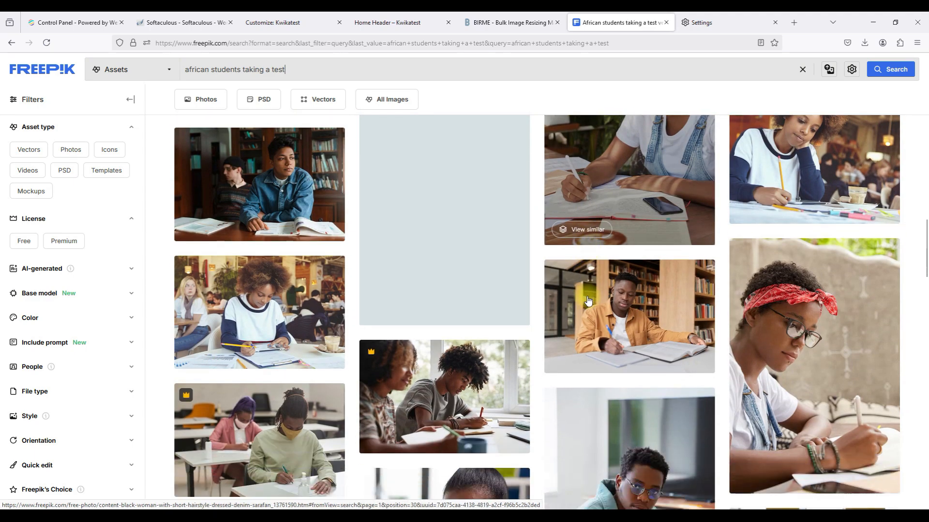
scroll(588, 300, down, 2)
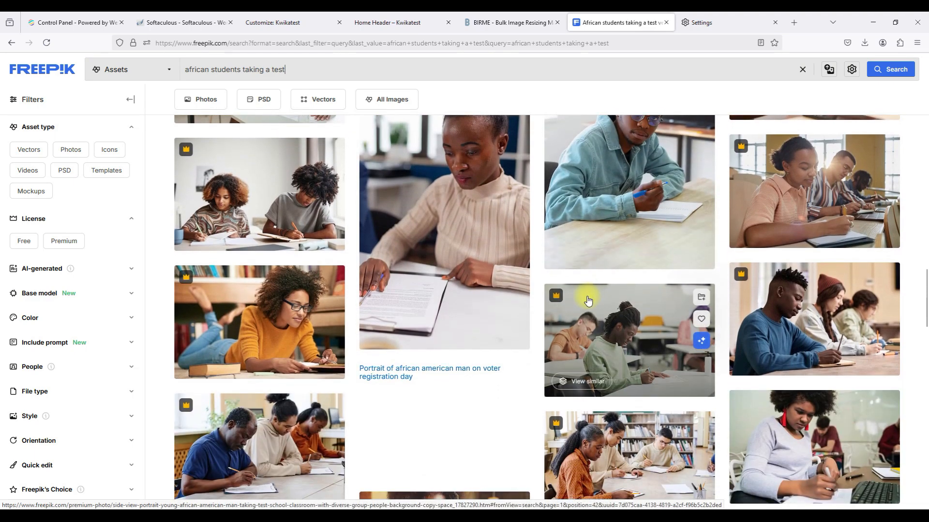
scroll(587, 300, up, 10)
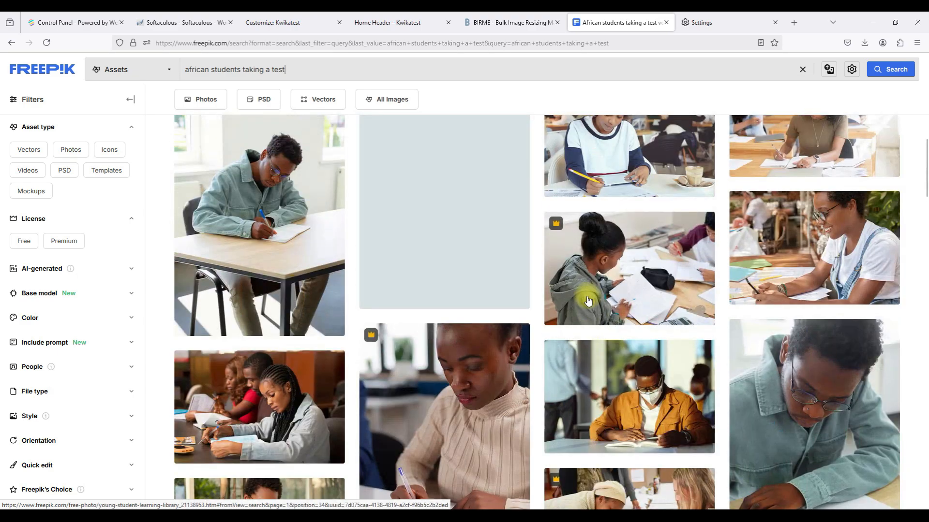
scroll(588, 301, up, 5)
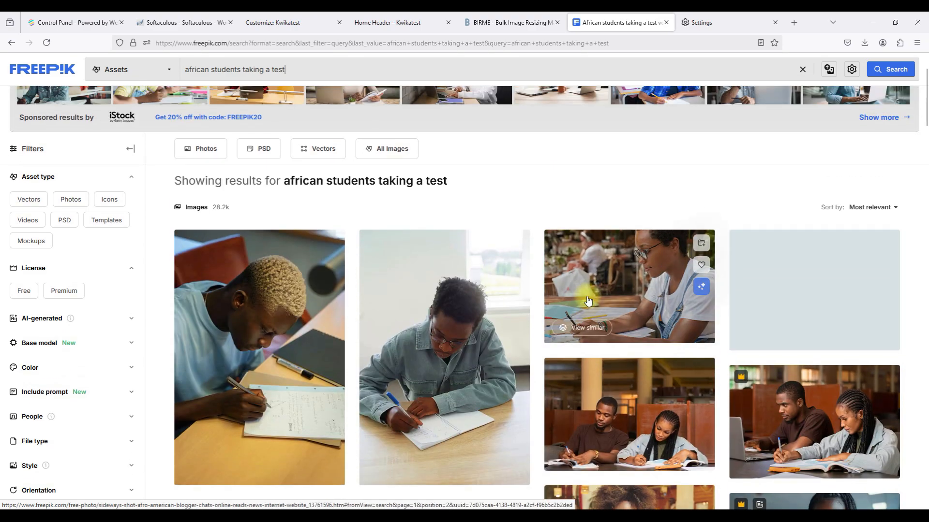
scroll(587, 300, down, 2)
scroll(588, 300, down, 3)
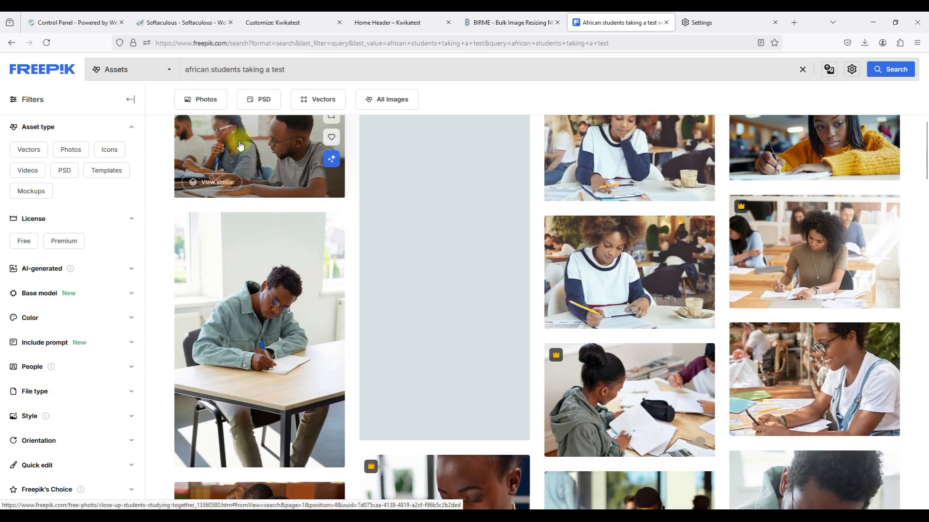
Preview a close-up students-studying photo, then move to page 2 of the results.
click(283, 193)
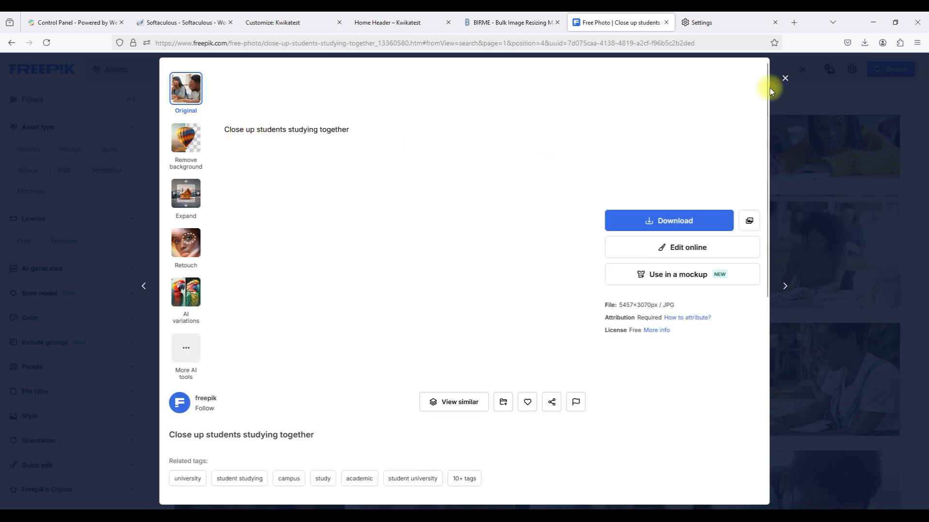
click(785, 80)
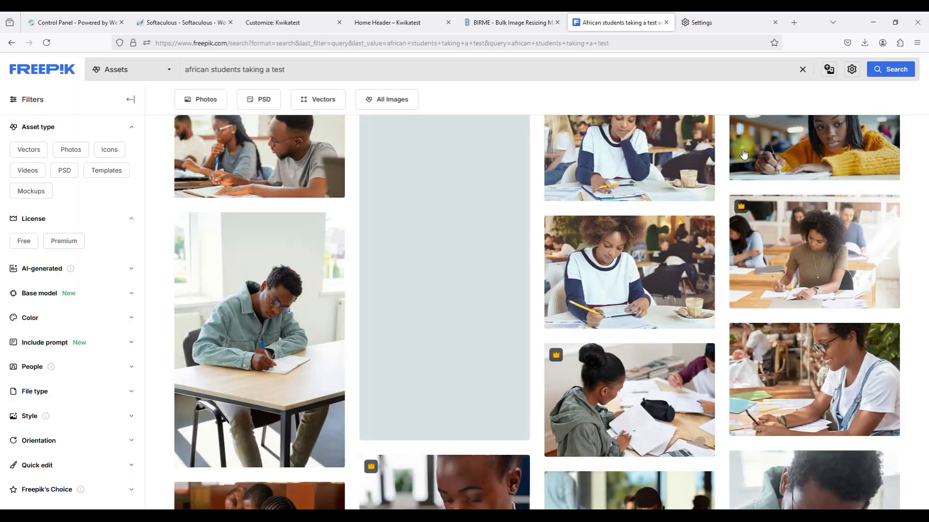
scroll(695, 271, down, 5)
scroll(695, 271, down, 5)
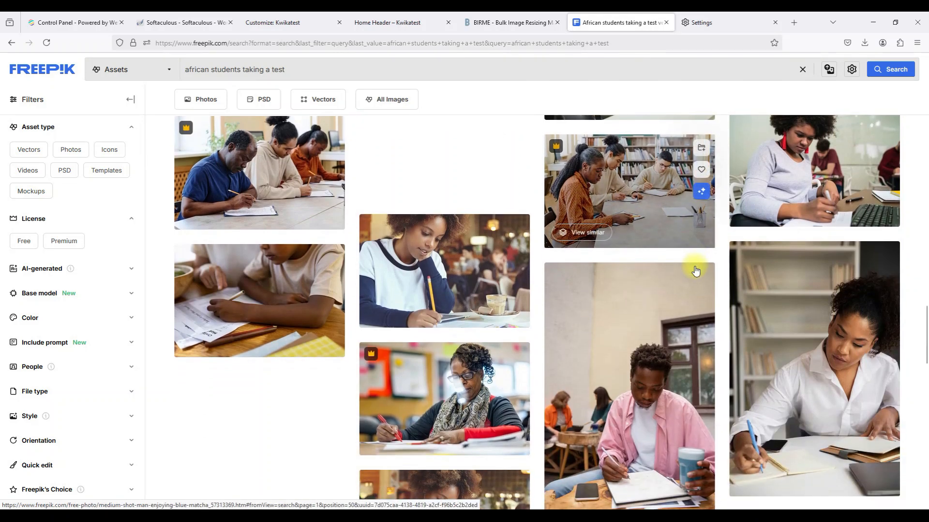
scroll(695, 271, down, 10)
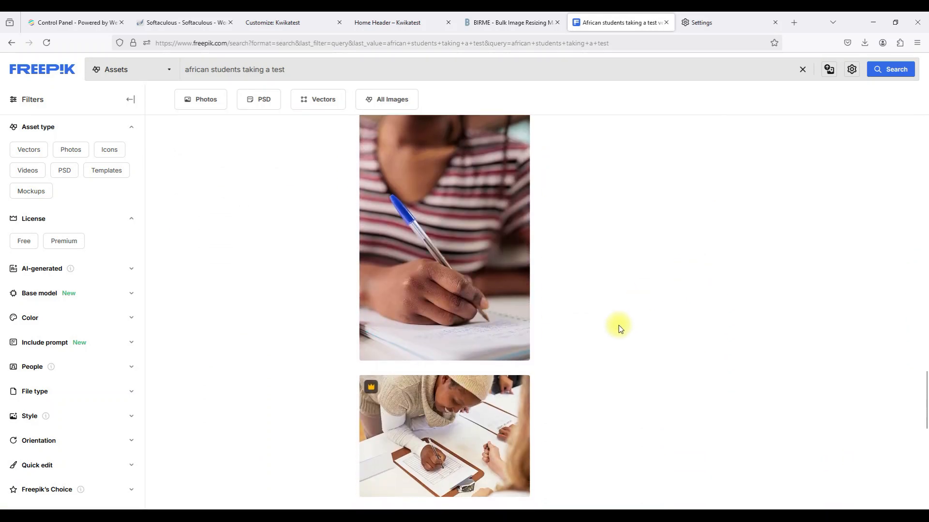
click(510, 304)
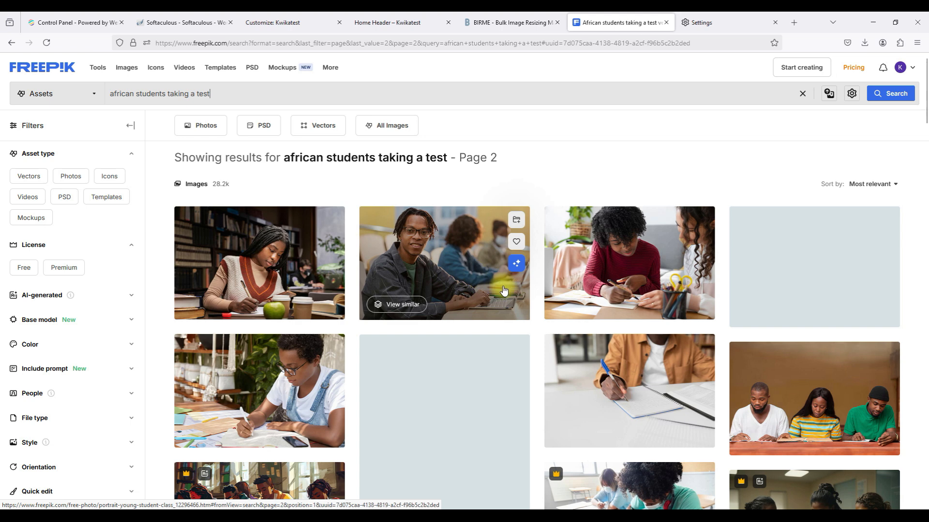
Download the free 'Portrait of young student in class' photo from Freepik.
click(459, 280)
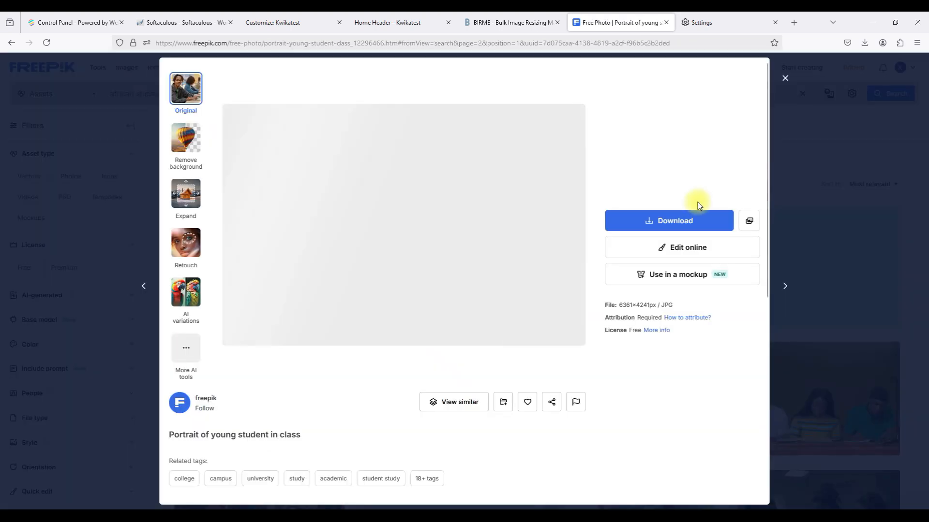
click(677, 221)
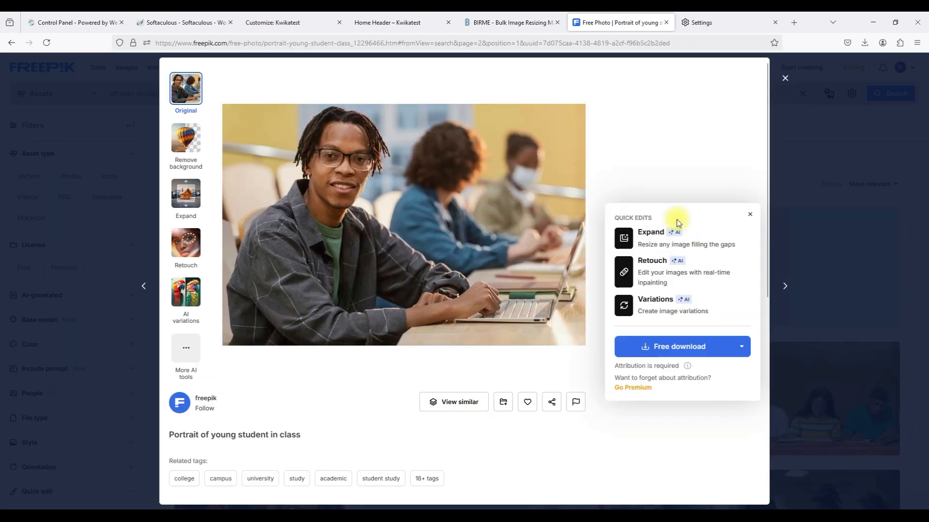
click(676, 349)
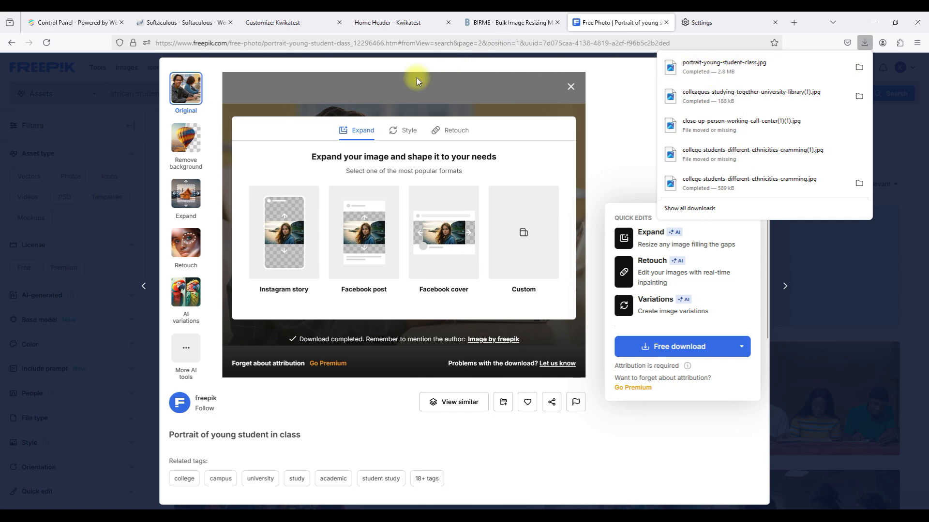
click(479, 22)
click(383, 362)
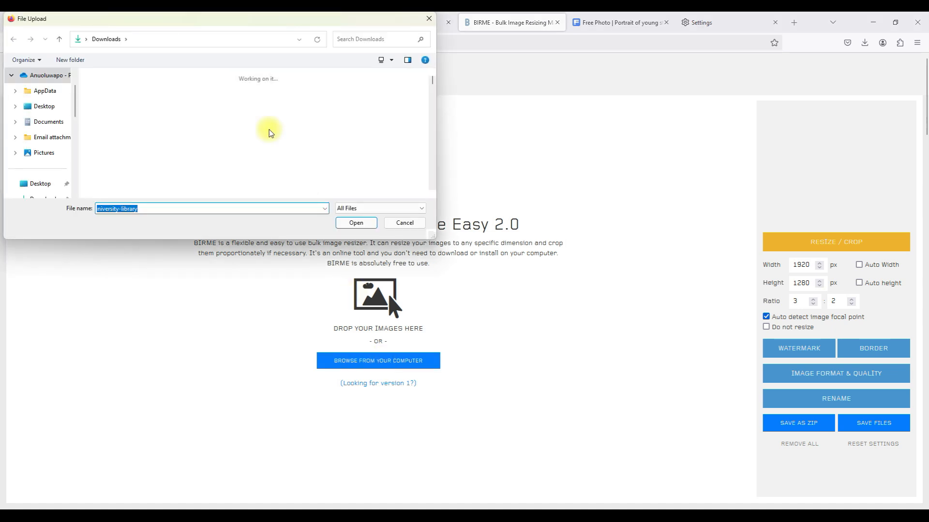
Load portrait-young-student-class into BIRME and save the 1920 × 1280 resized copy.
click(118, 123)
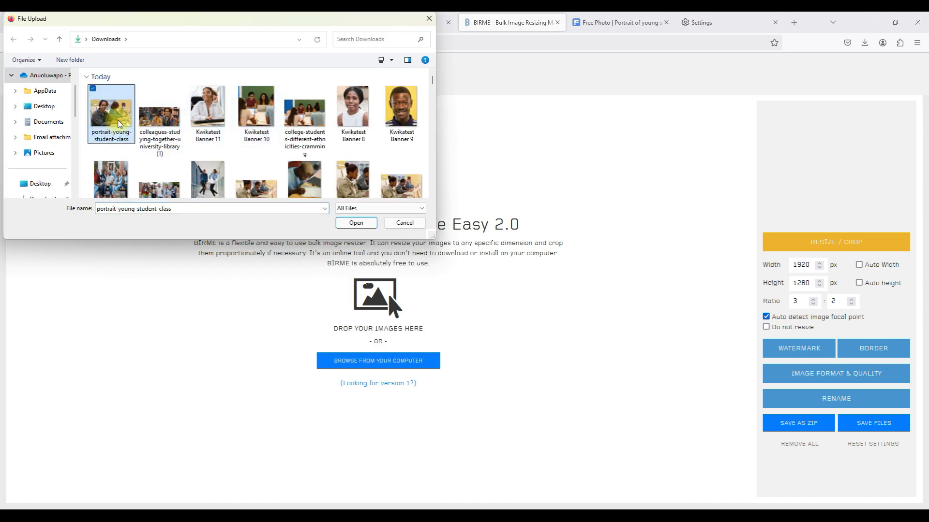
click(347, 222)
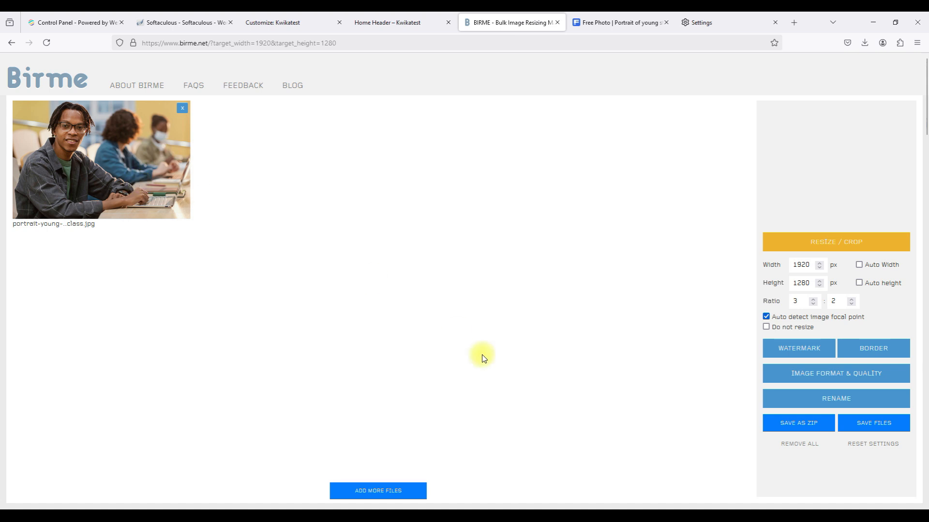
click(868, 424)
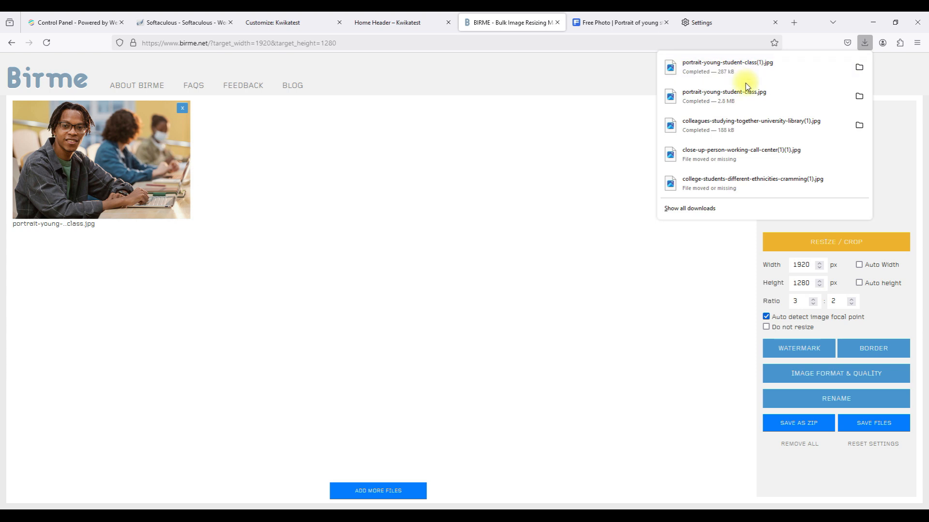
click(515, 161)
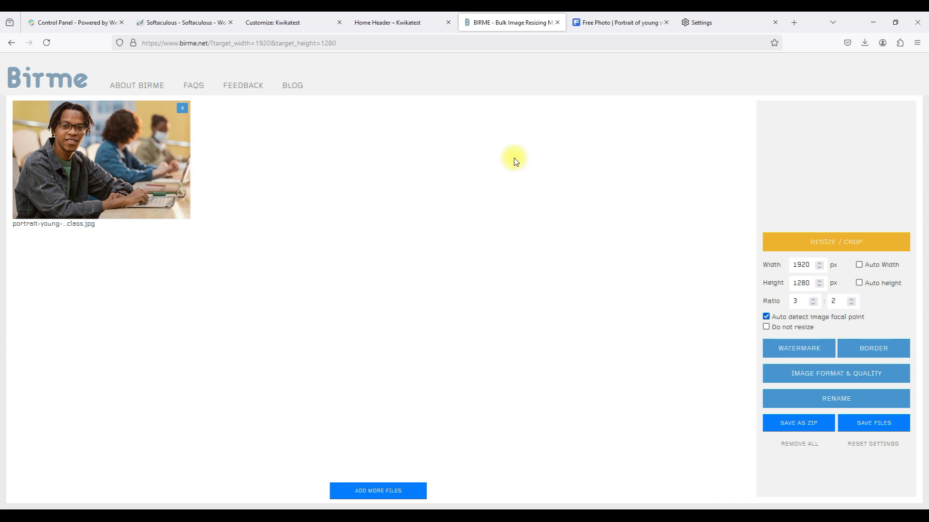
click(865, 47)
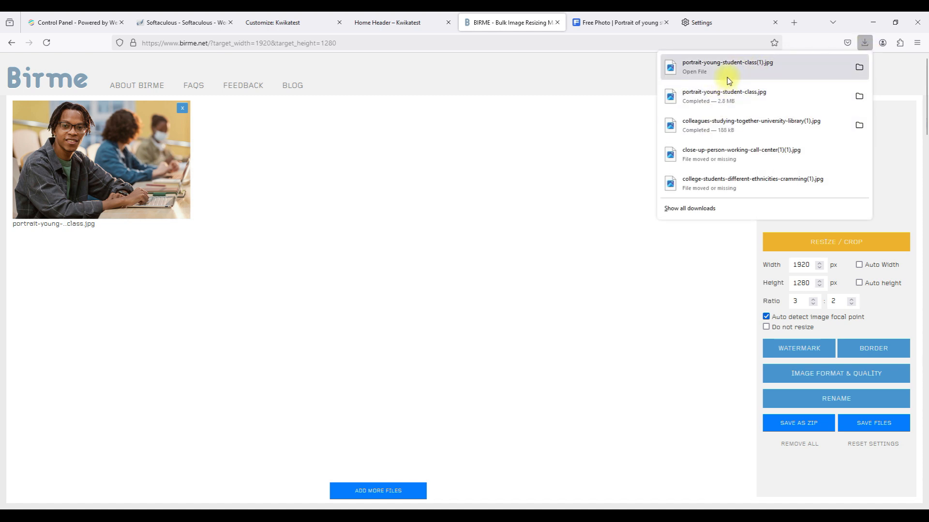
click(464, 214)
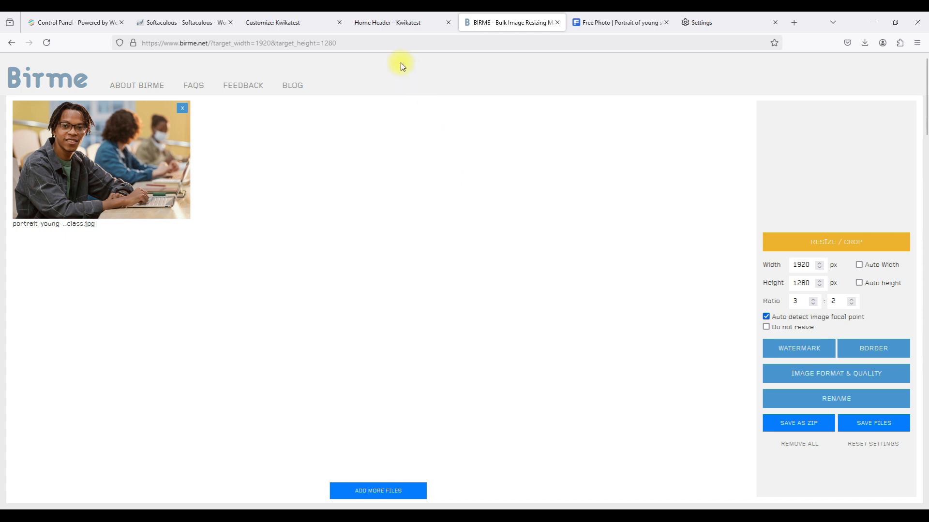
click(373, 24)
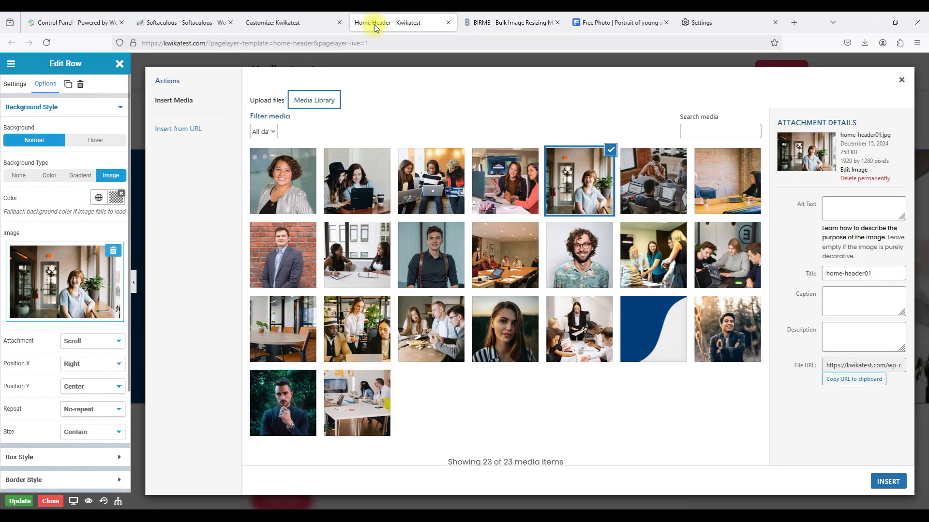
Check the current header image's file size, then start a new media library upload.
double_click(845, 152)
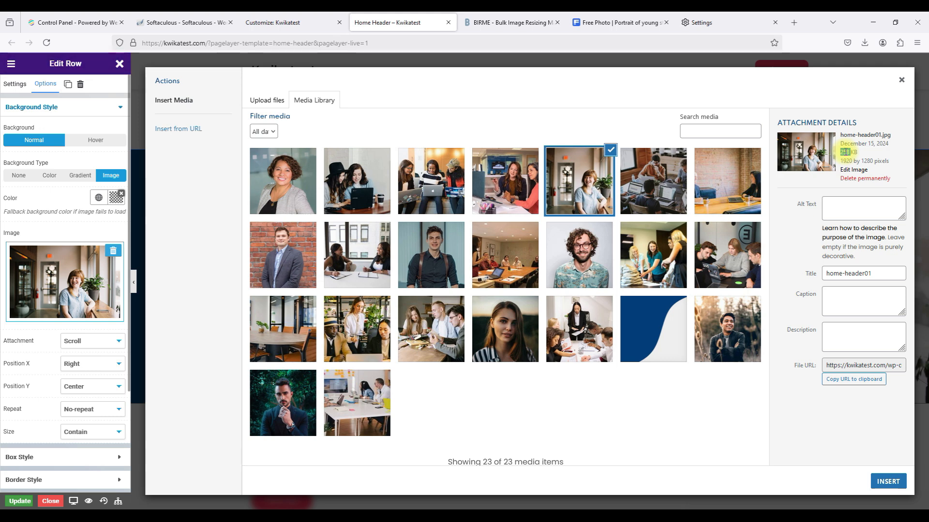
click(480, 22)
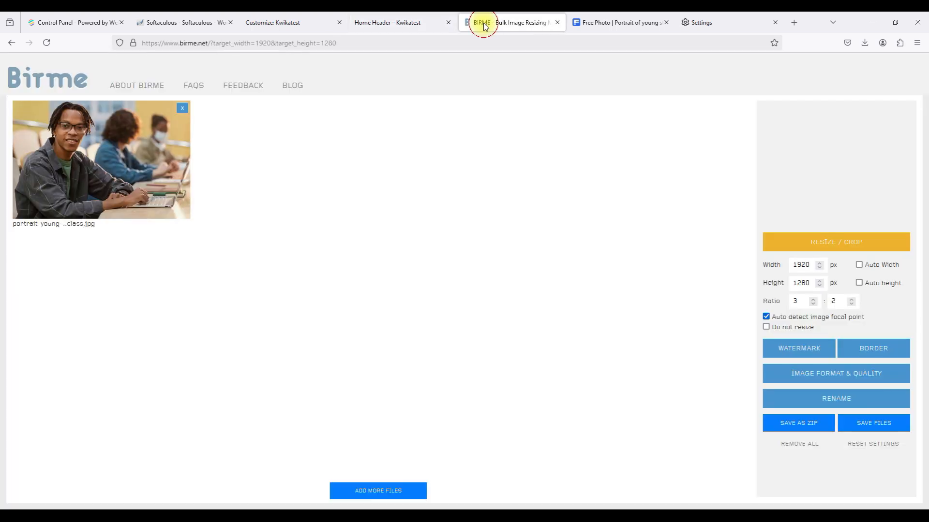
click(396, 29)
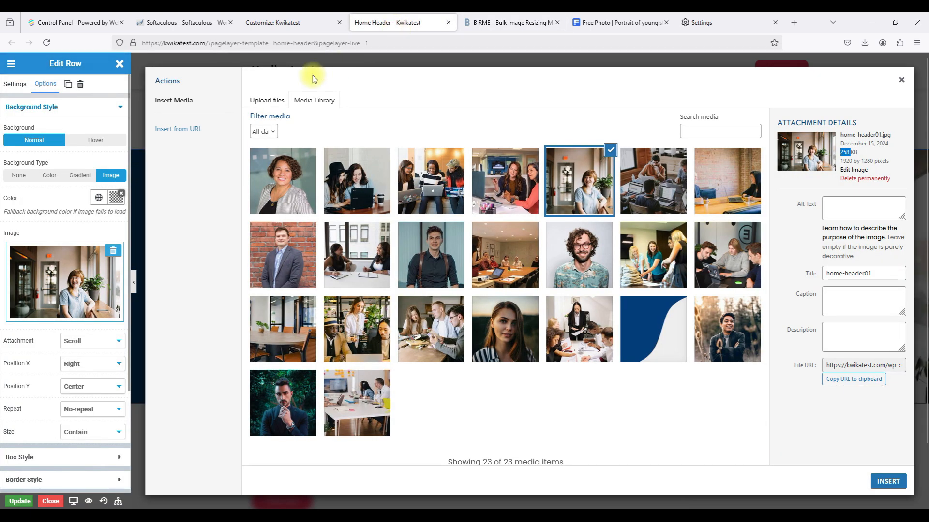
click(257, 101)
click(567, 277)
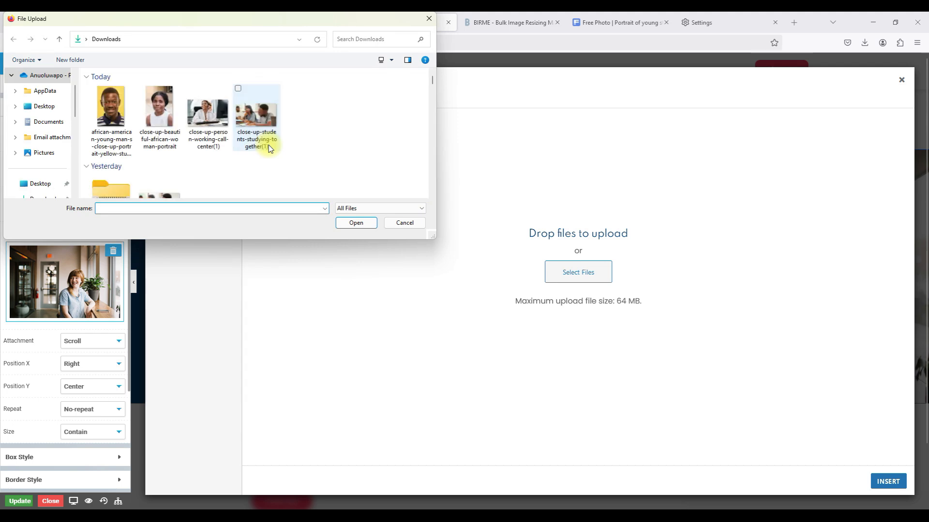
Rename the resized portrait-young-student-class(1) photo to 'Kwikatest WP B1' and upload it.
click(120, 128)
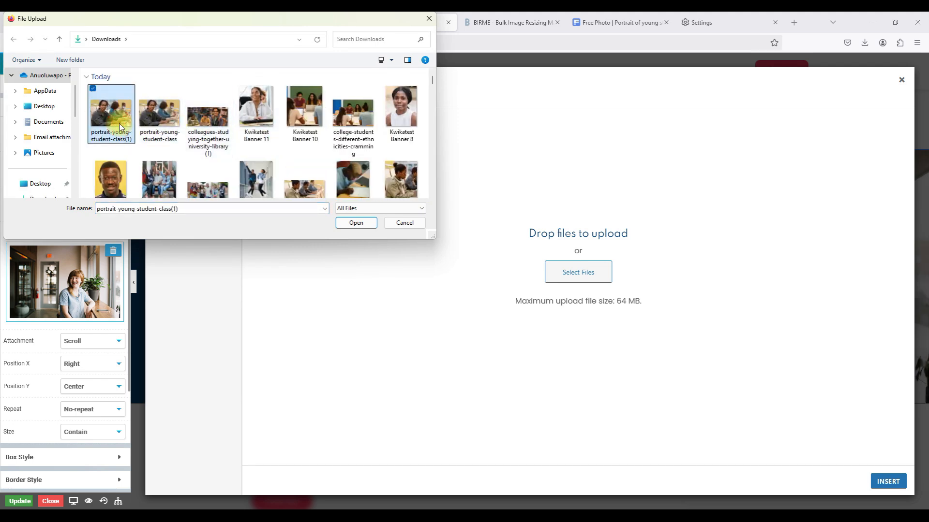
double_click(120, 123)
right_click(118, 122)
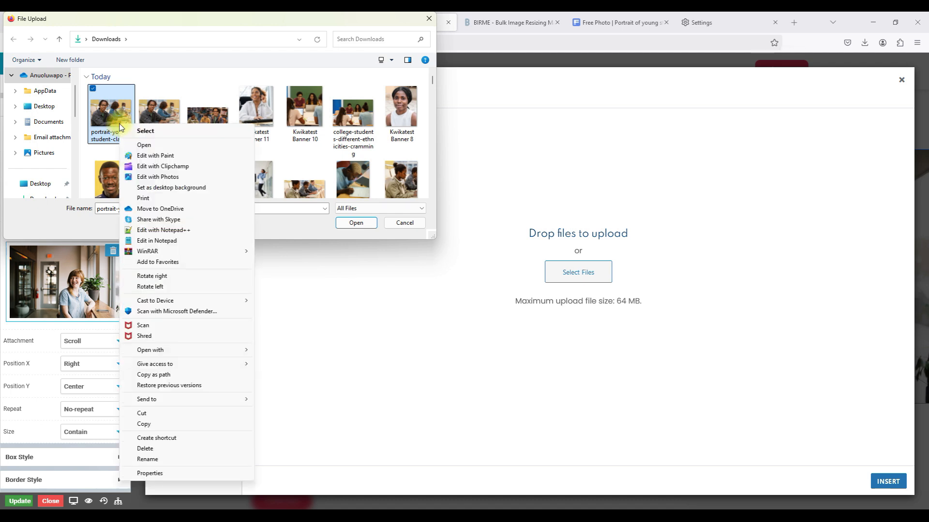
click(155, 461)
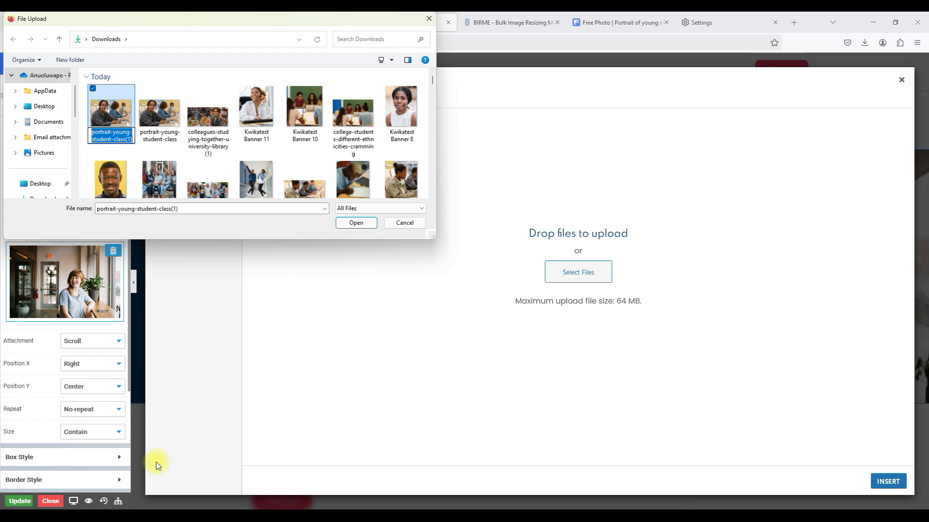
text(Kwika)
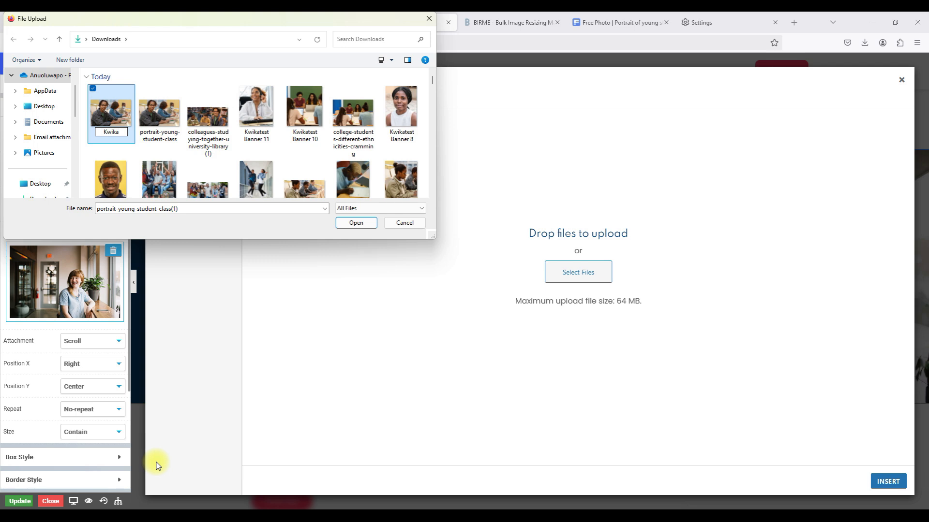
text(test WP B1)
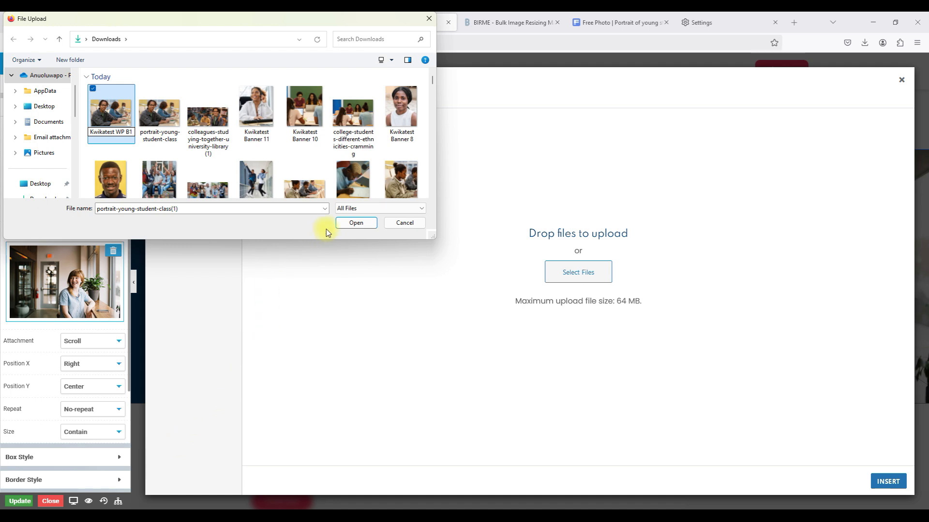
click(88, 112)
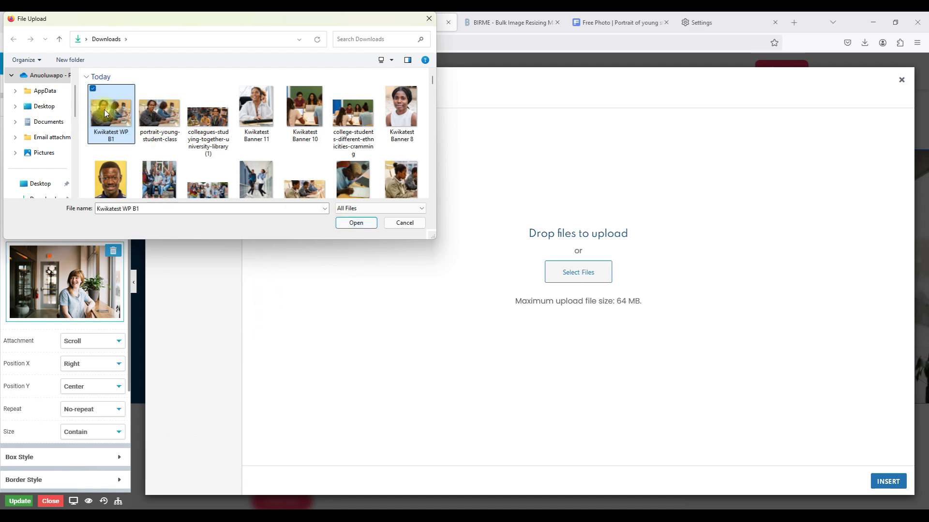
click(364, 224)
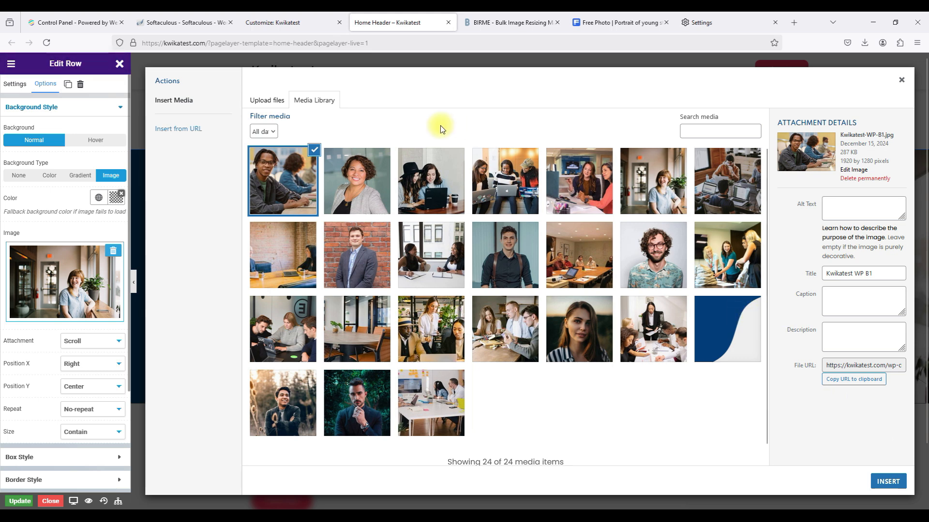
Paste the Freepik page URL into the photo's caption and insert it as the row background.
click(589, 24)
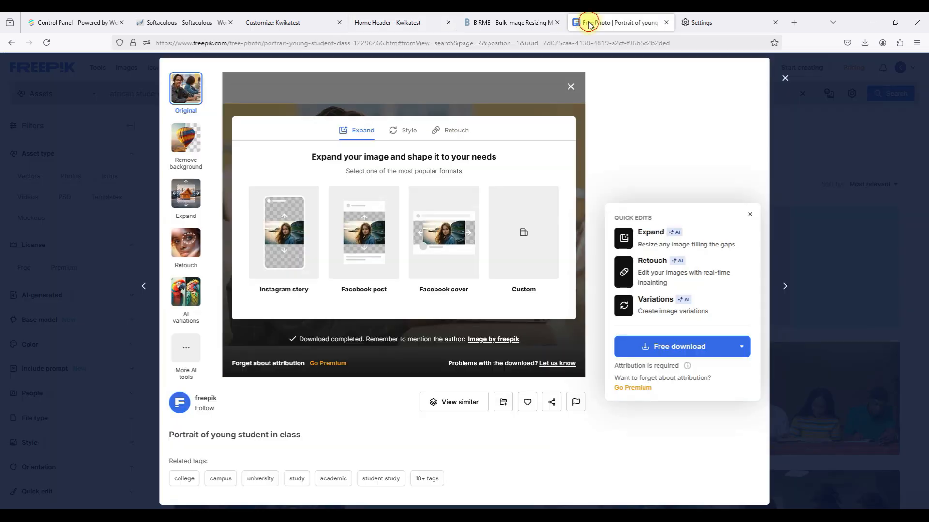
click(541, 43)
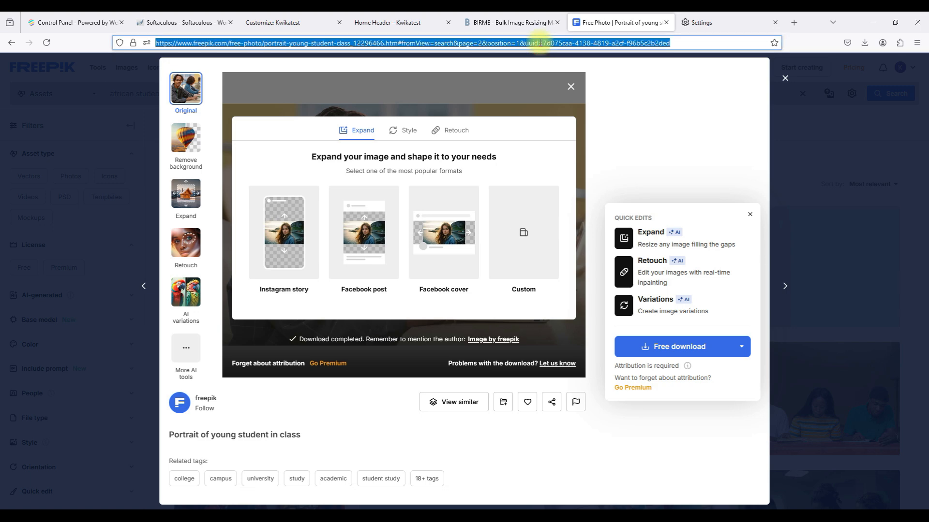
click(284, 28)
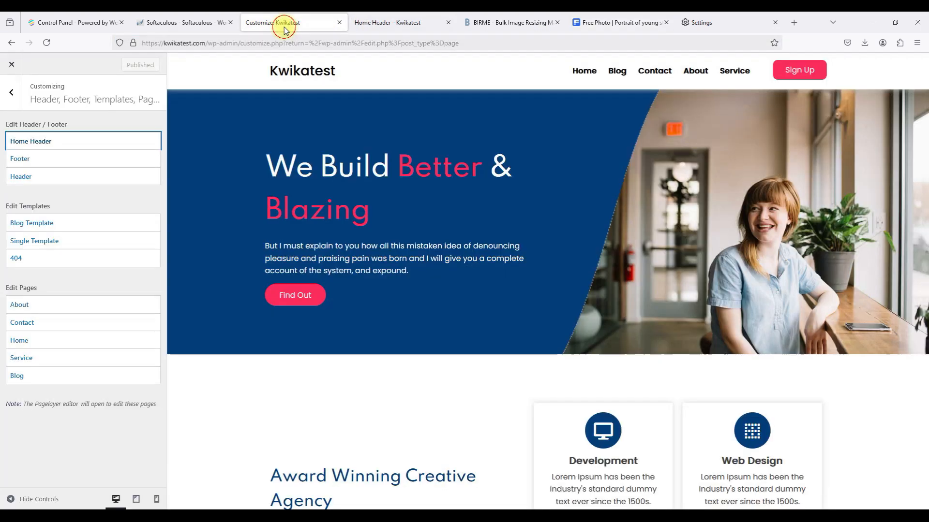
click(372, 22)
click(830, 308)
key(ctrl+v)
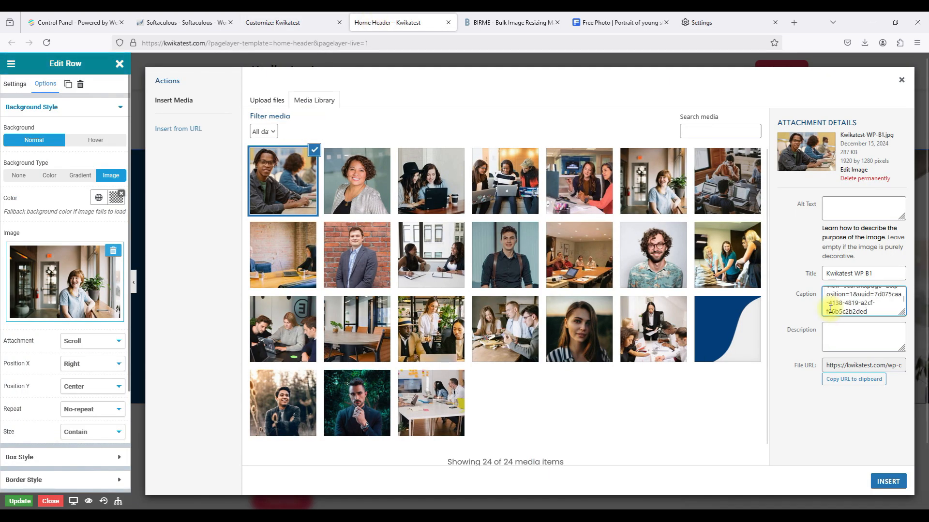
click(793, 346)
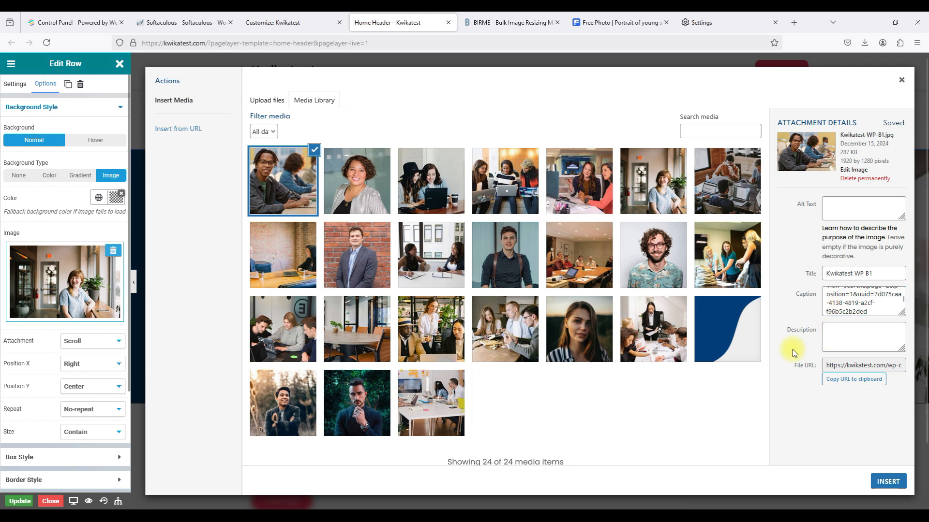
scroll(837, 297, up, 3)
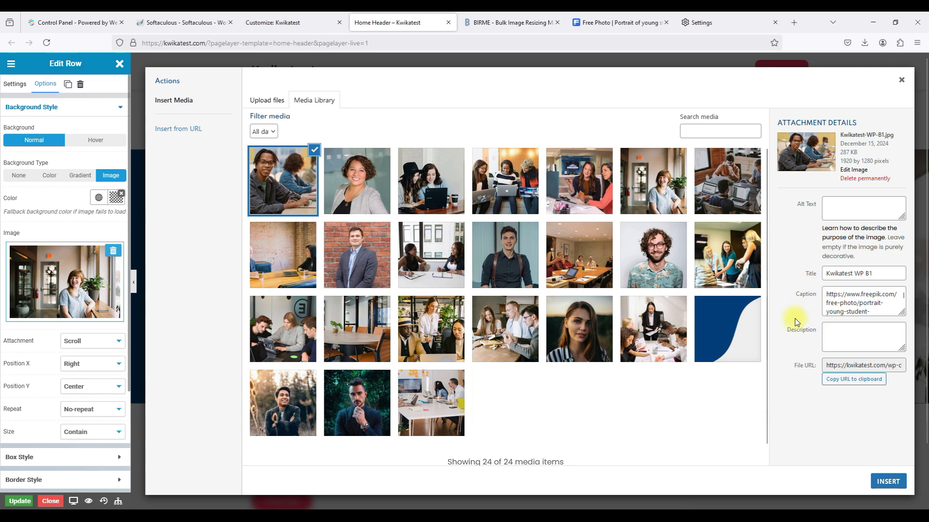
click(887, 482)
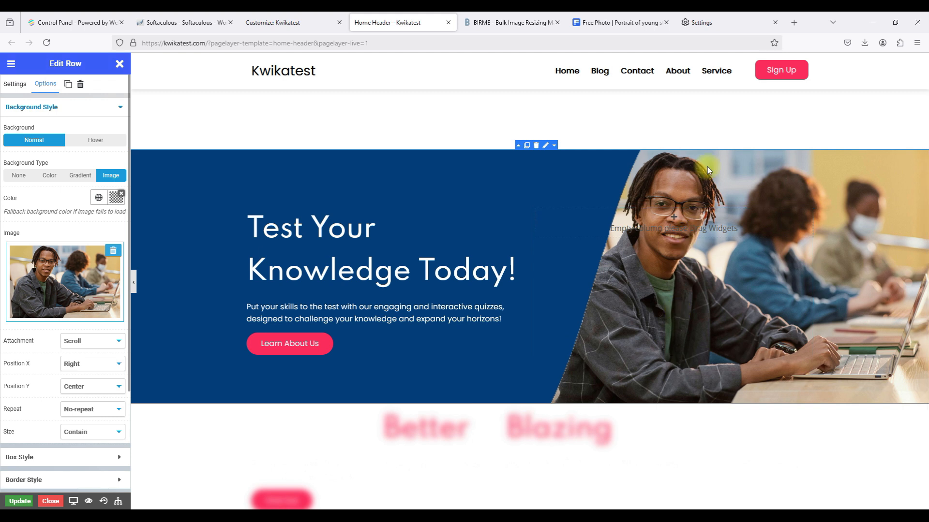
scroll(707, 167, down, 1)
scroll(707, 167, up, 1)
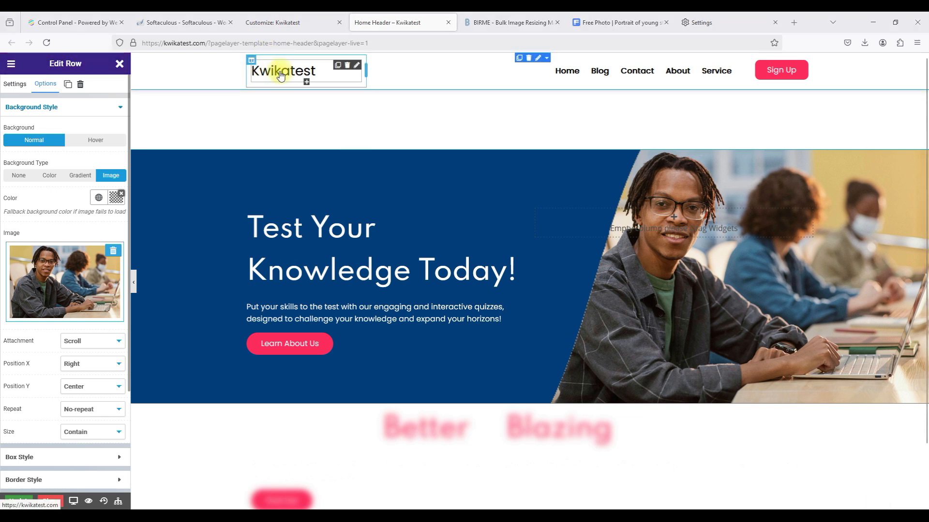
click(359, 65)
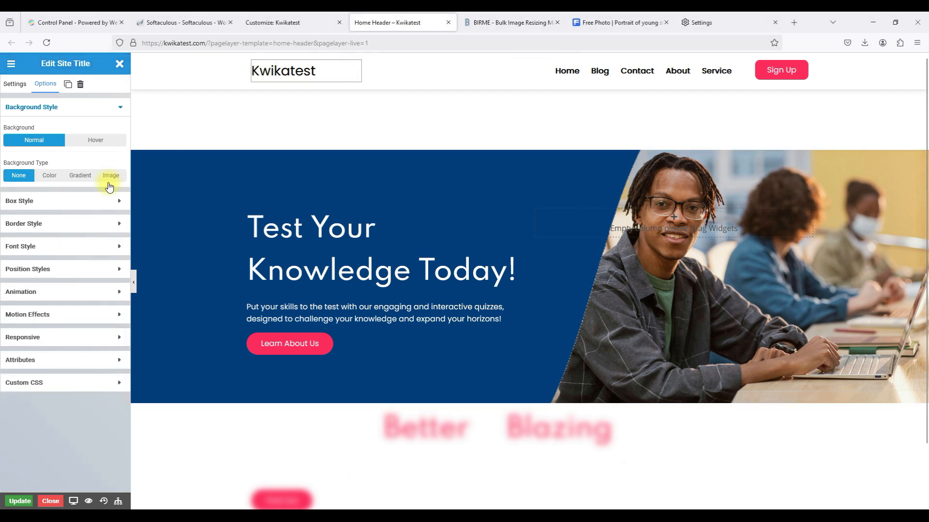
Turn on a custom logo image in the site title widget's logo settings.
click(21, 85)
click(32, 308)
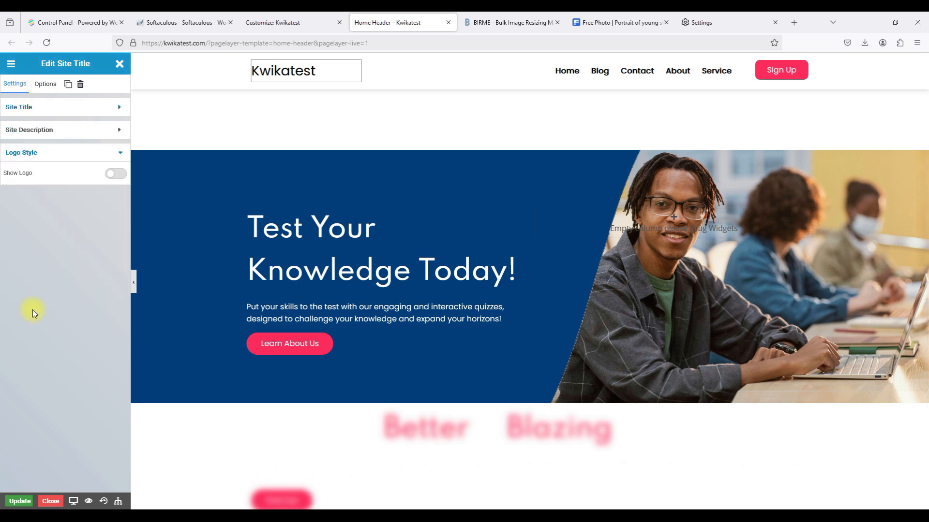
click(116, 174)
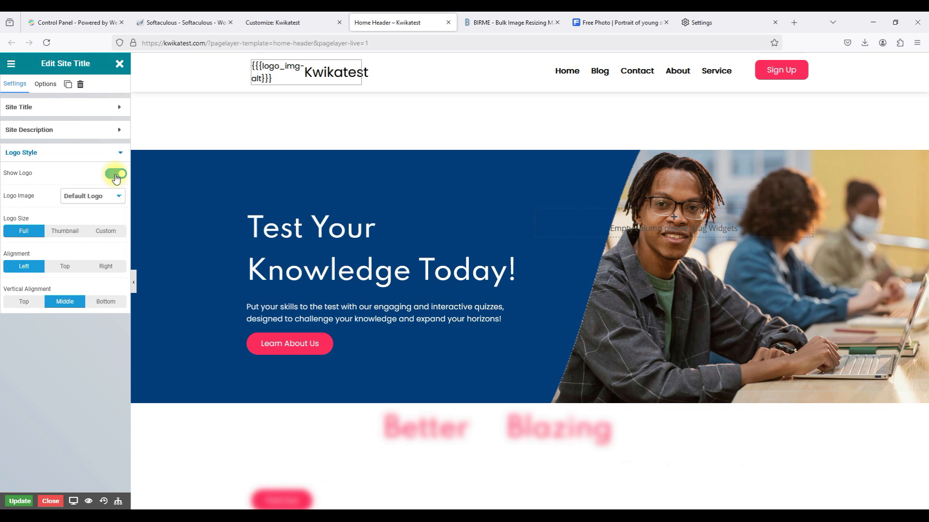
click(83, 196)
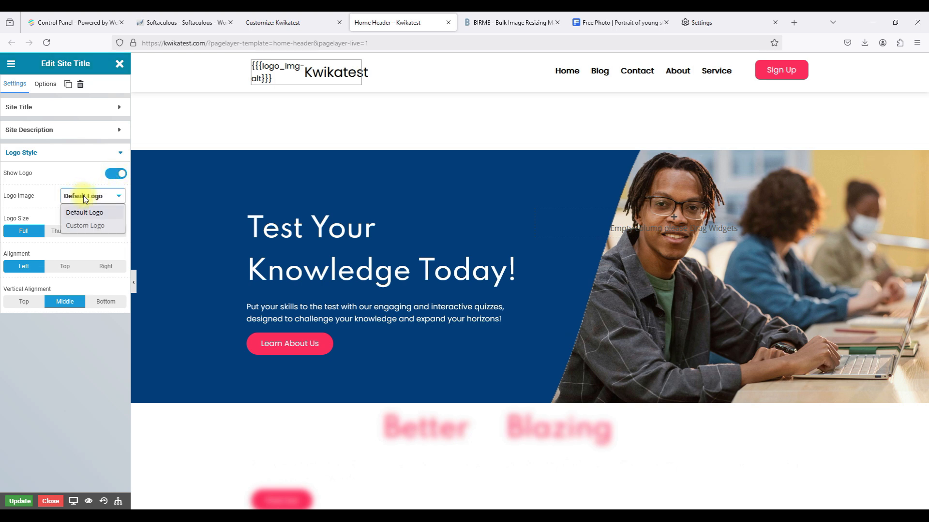
click(84, 226)
click(56, 268)
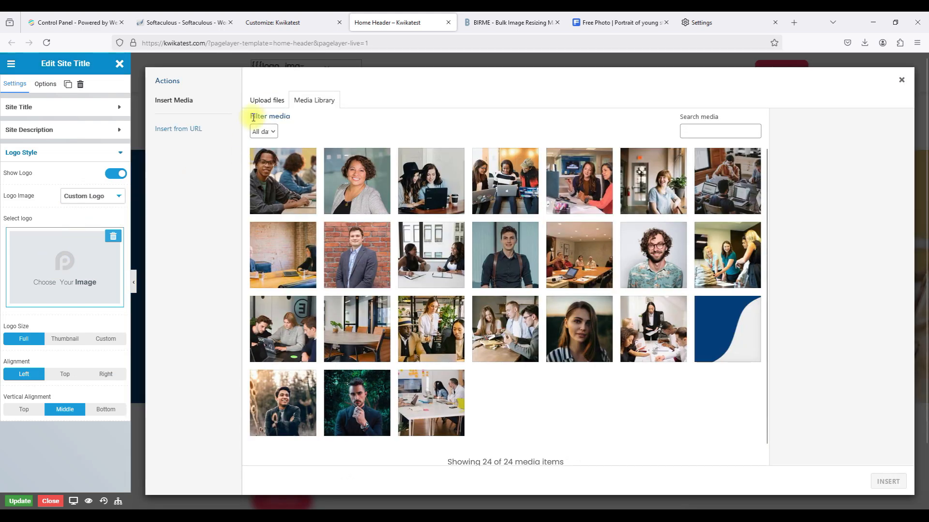
Upload 'Kwikatest Logo' from Downloads > Website Tutorial Files into the media library.
click(270, 105)
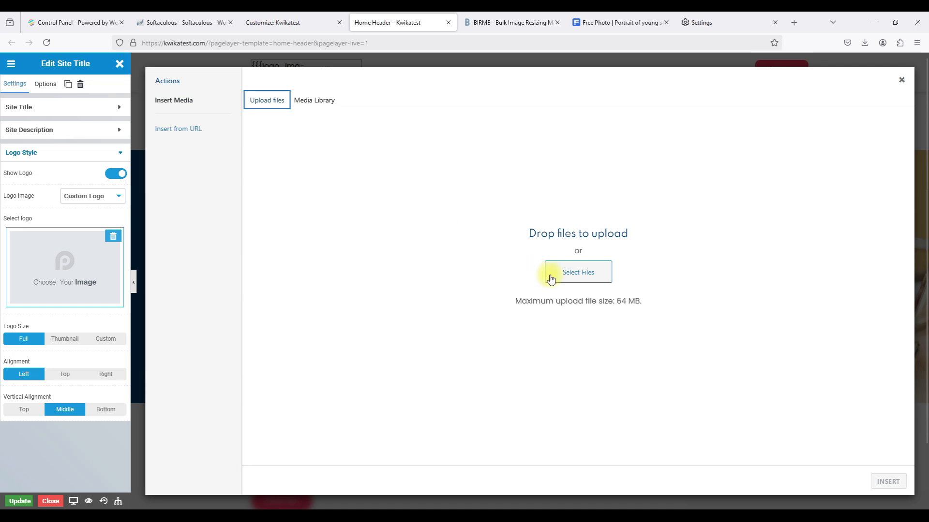
click(576, 273)
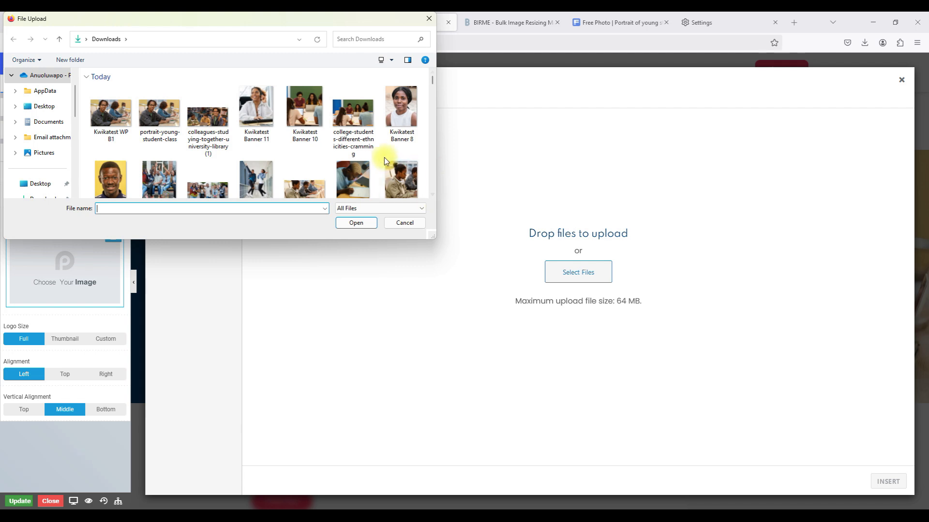
click(432, 194)
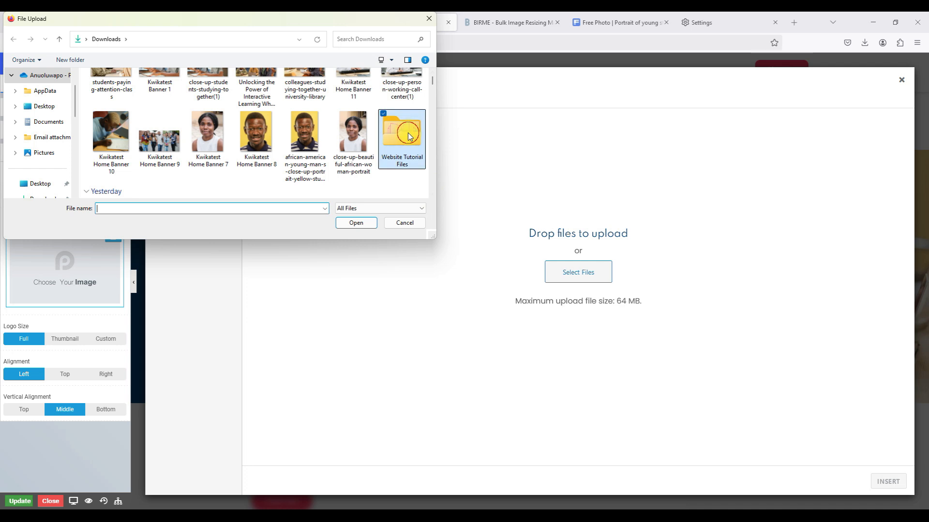
double_click(407, 133)
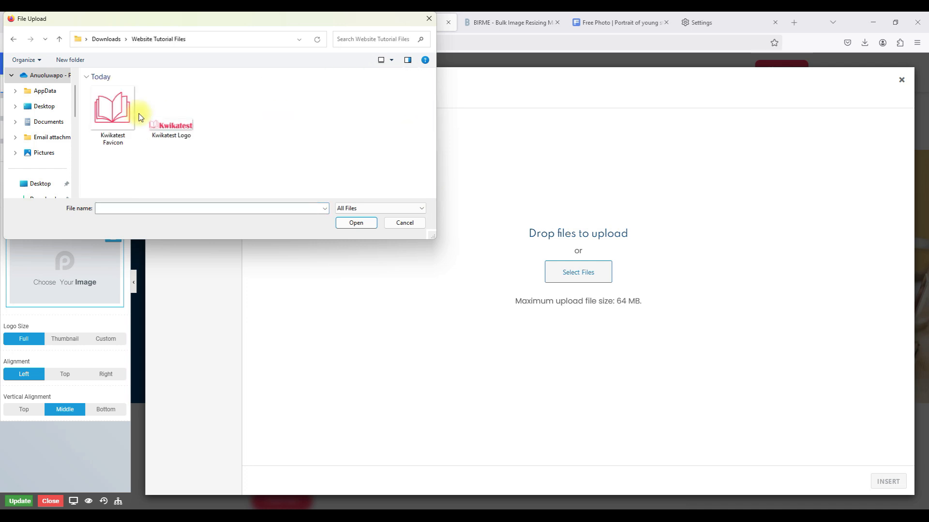
click(171, 135)
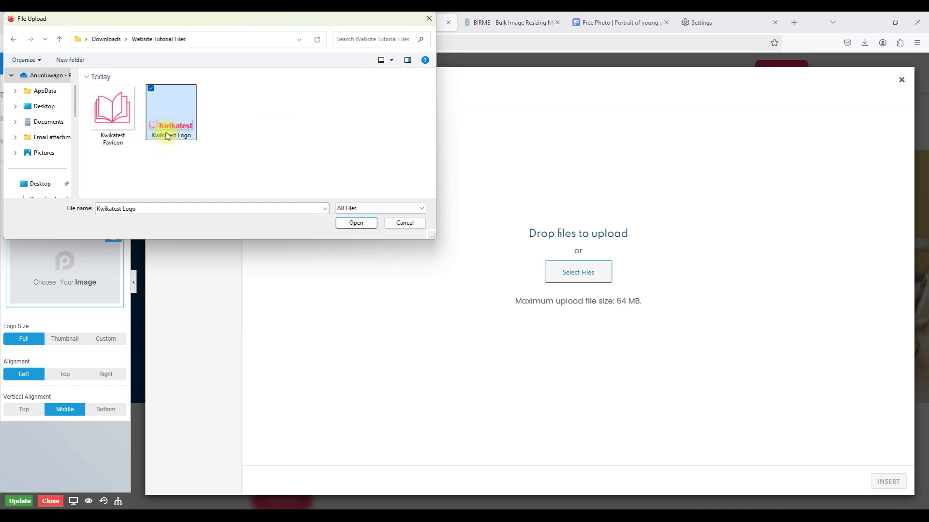
click(344, 224)
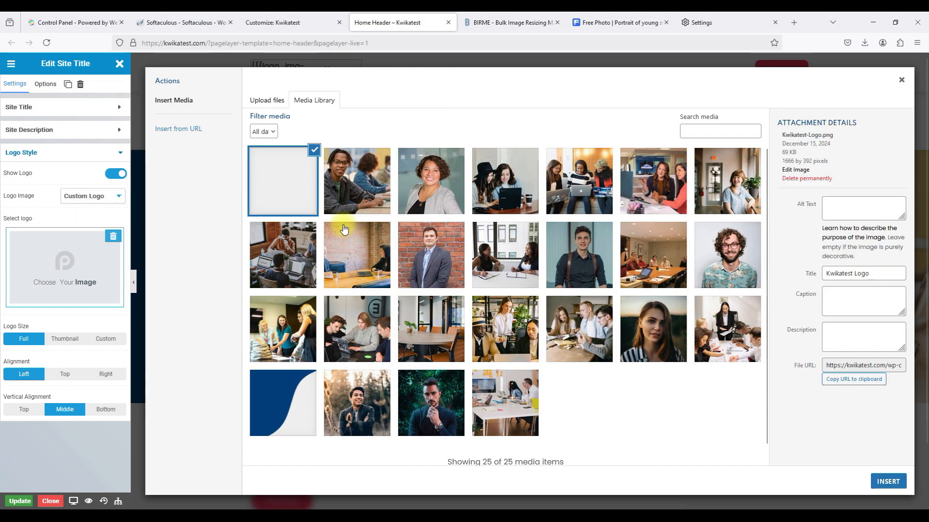
Insert the Kwikatest logo, switch on Disable Title, and update the header.
click(878, 482)
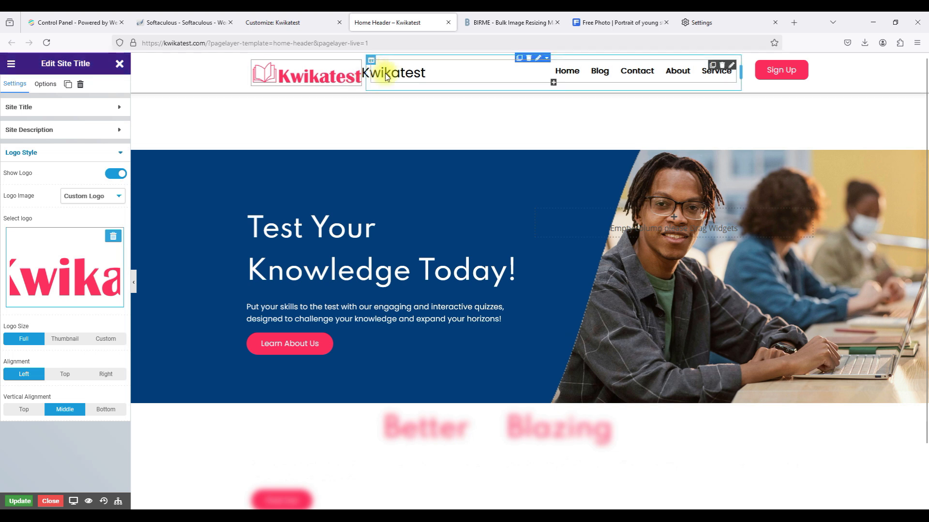
click(93, 153)
click(51, 118)
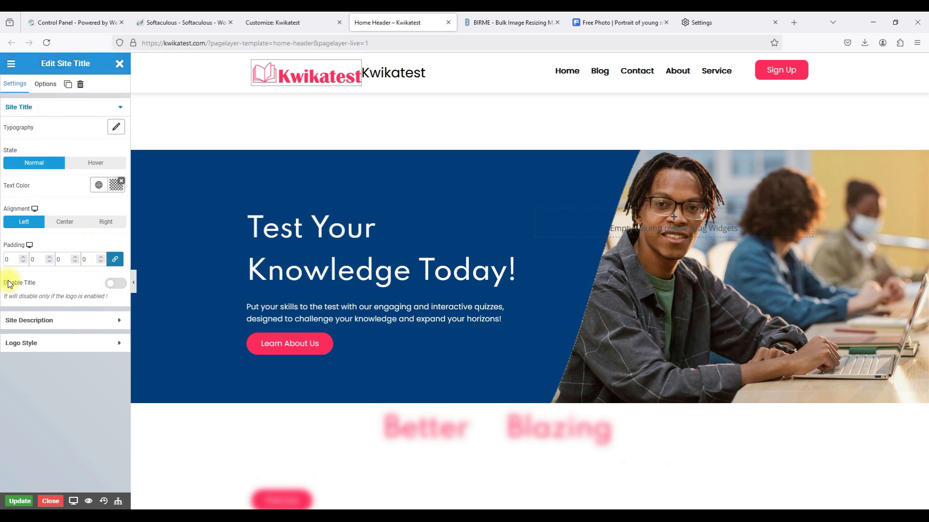
click(114, 284)
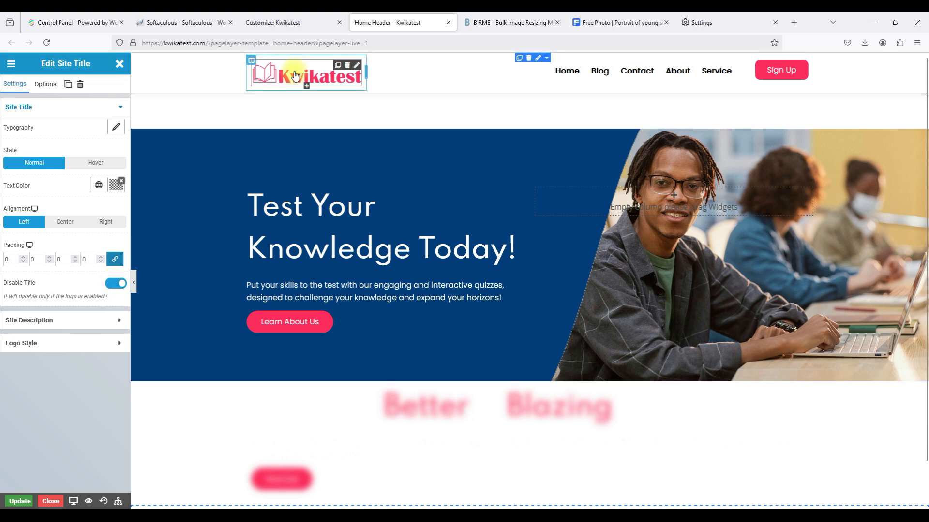
click(19, 501)
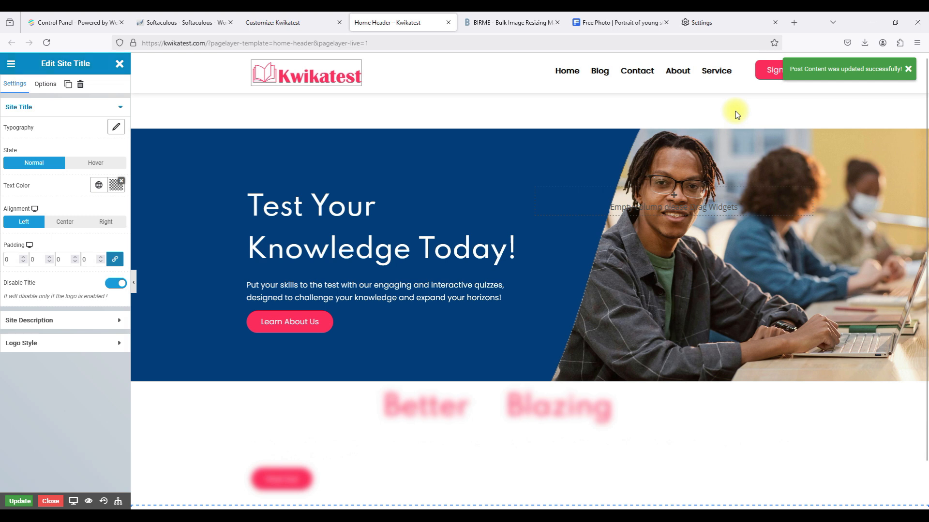
click(907, 69)
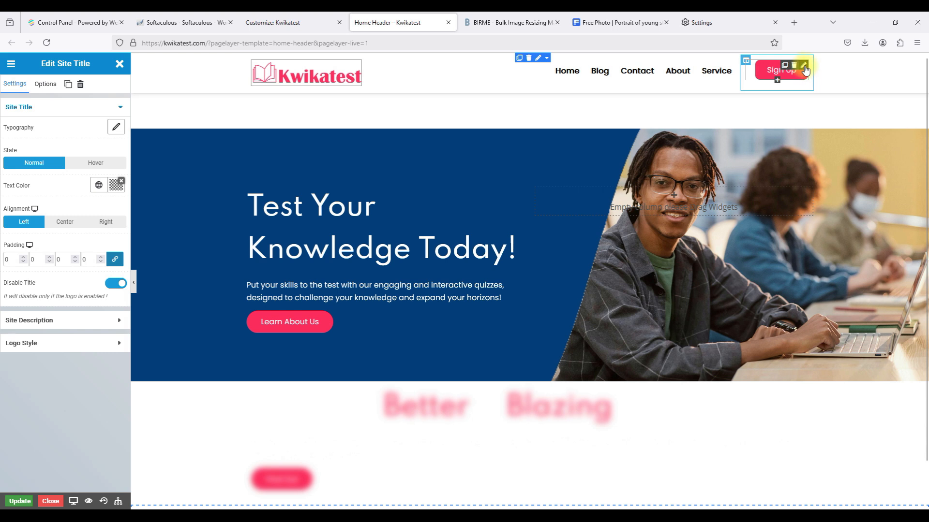
Delete the column holding the Sign Up button and update the header.
click(803, 67)
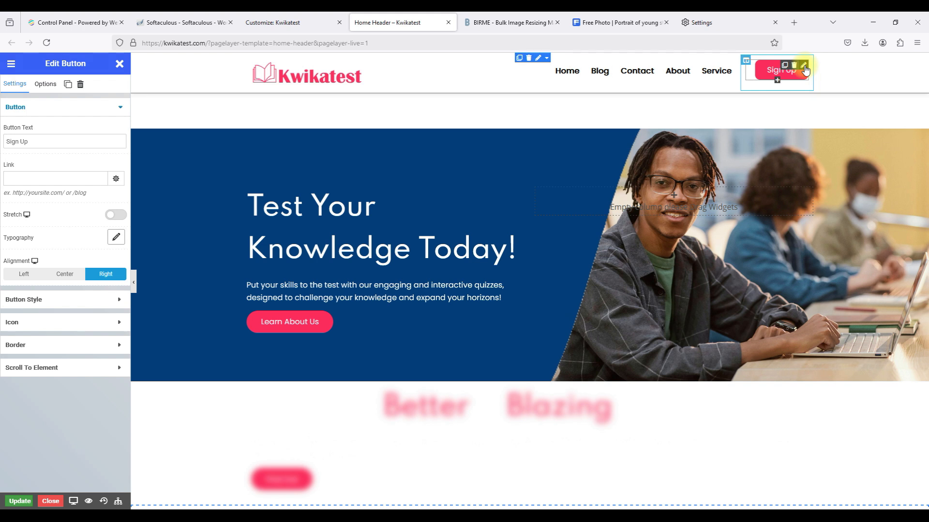
click(36, 178)
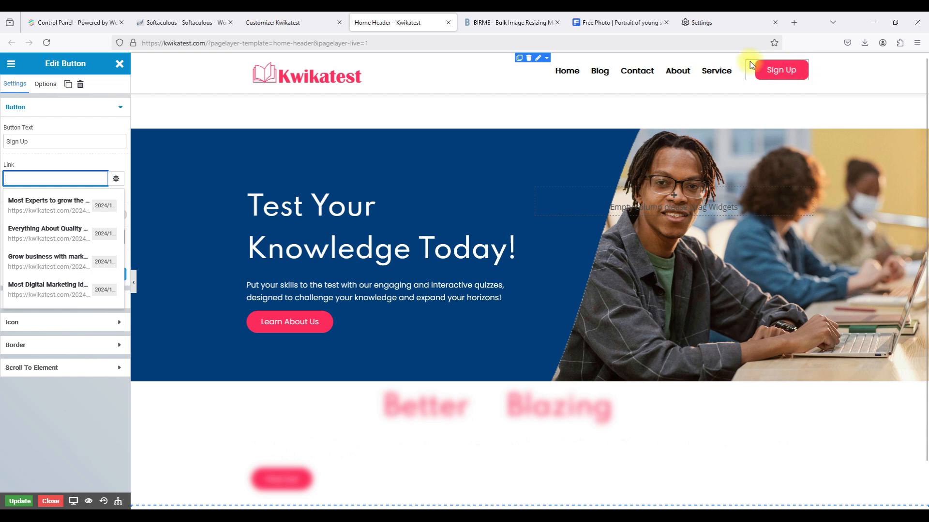
click(745, 62)
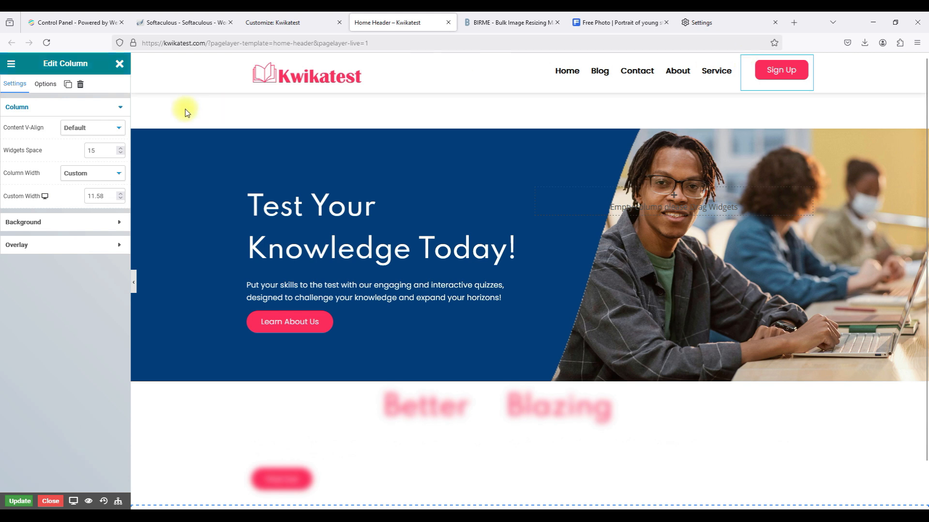
click(80, 84)
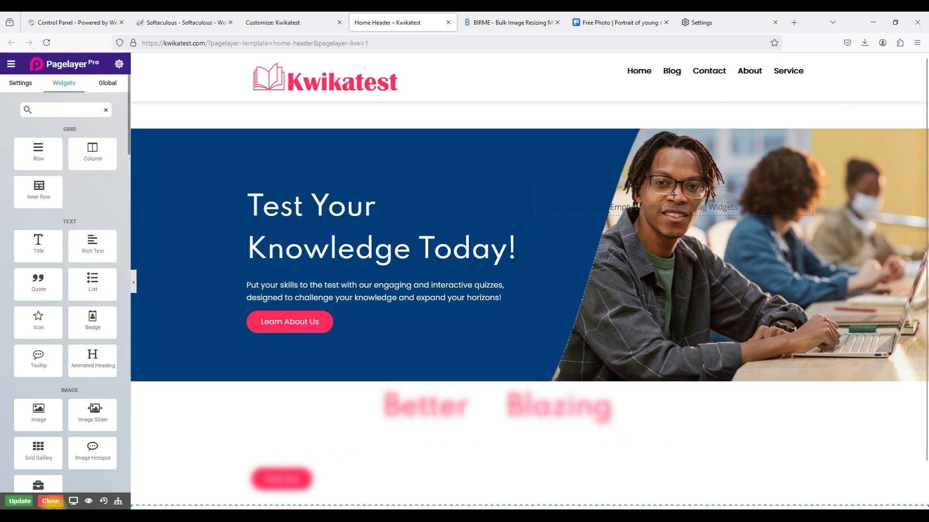
click(20, 501)
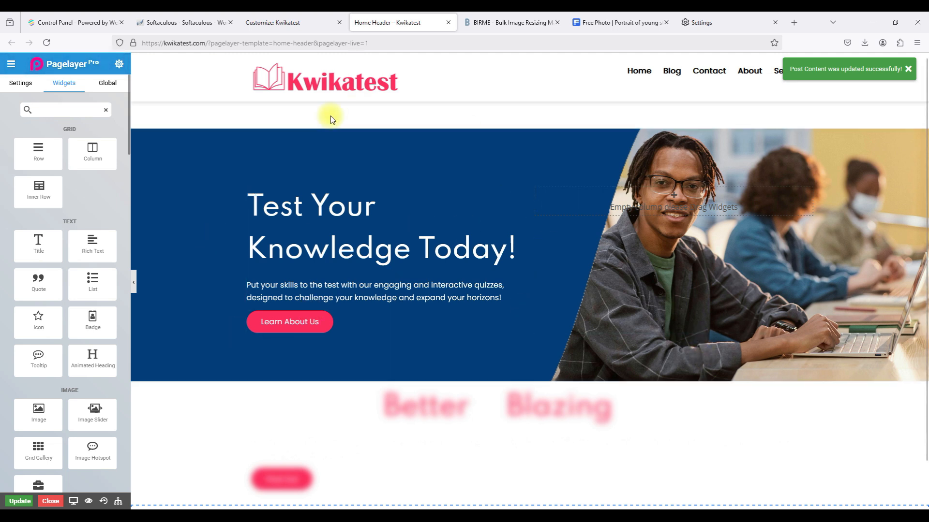
click(794, 22)
Load kwikatest.com in the new tab to view the live updated header.
click(697, 22)
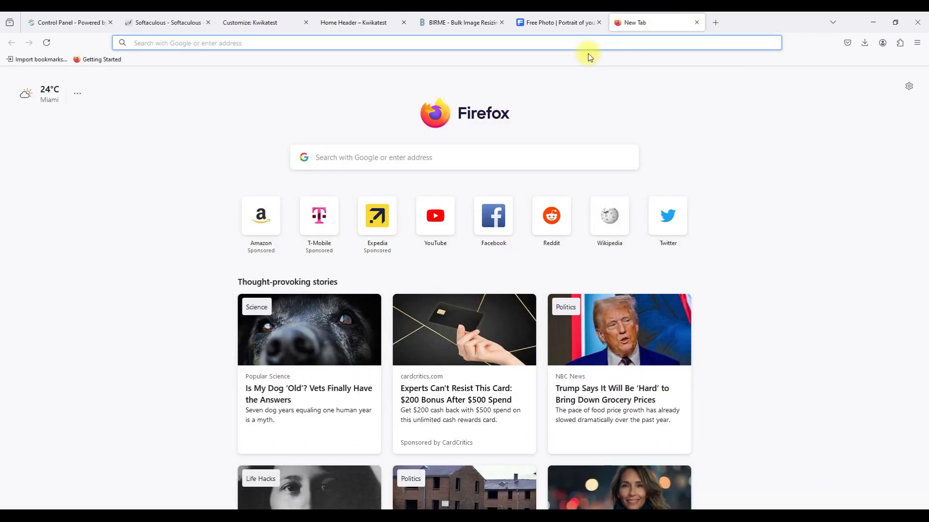
text(d)
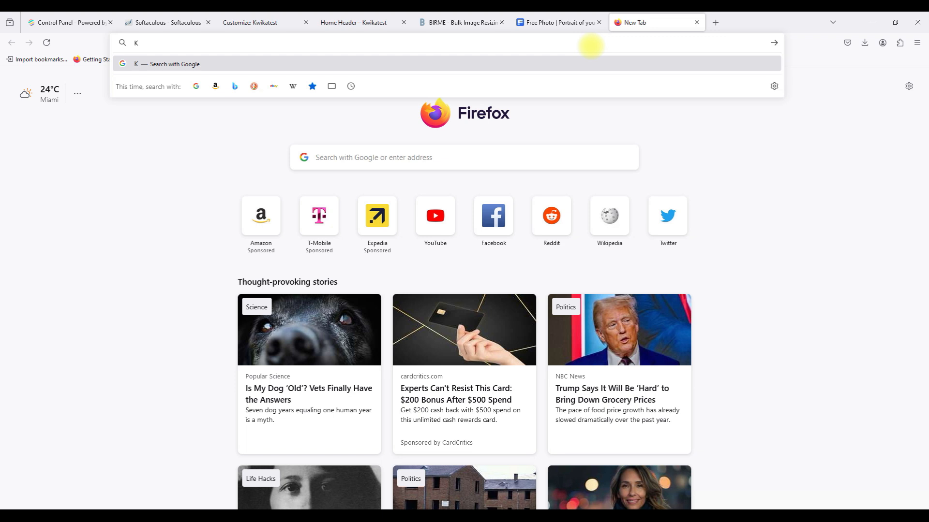
key(BackSpace)
text(kwikatest.com)
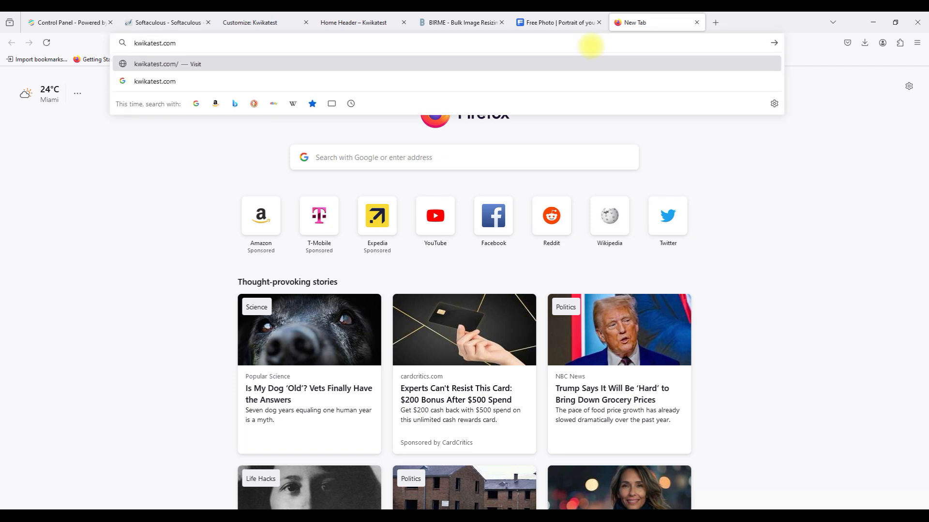
key(Return)
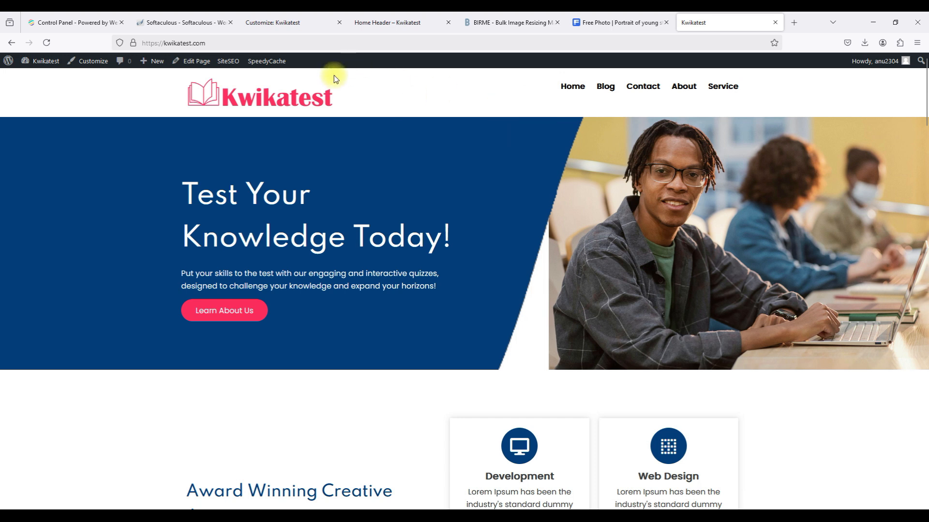
scroll(294, 118, up, 1)
Back in the Home Header editor, open the logo's style settings and set Logo Size to Custom.
click(379, 17)
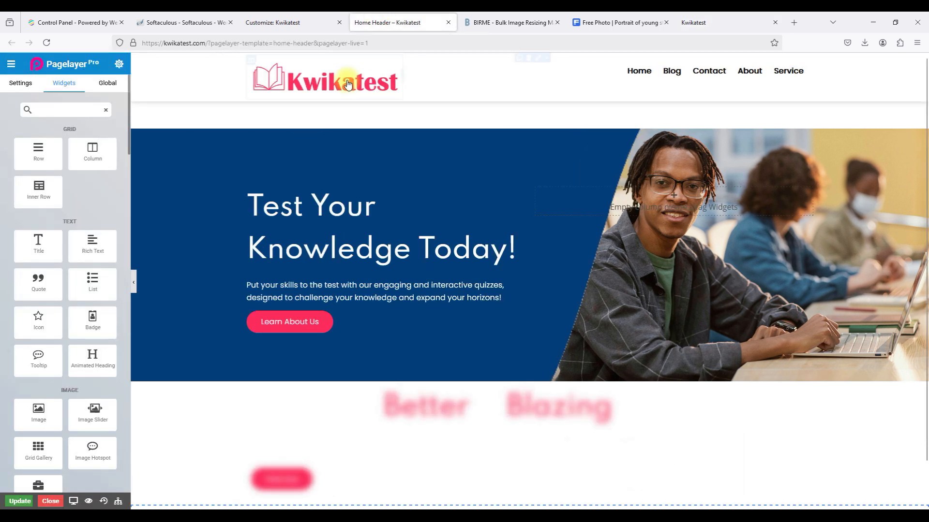
click(391, 67)
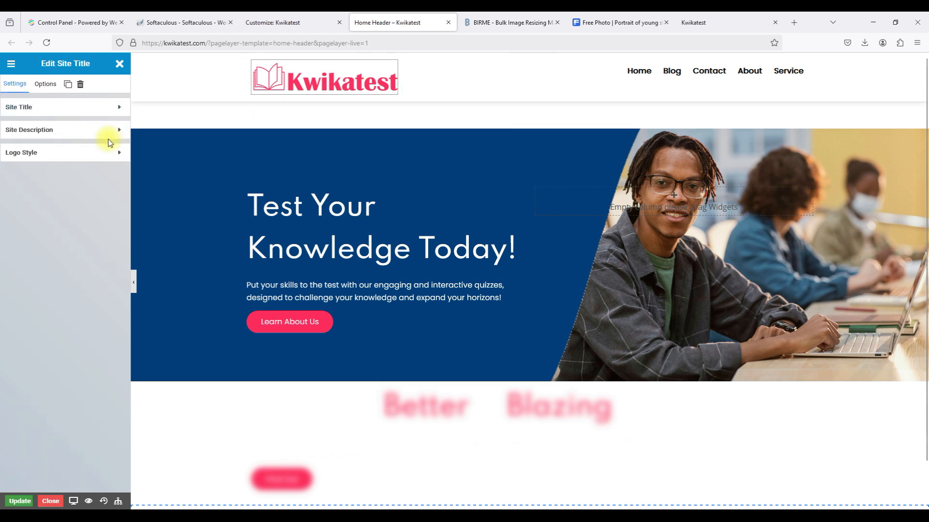
click(67, 155)
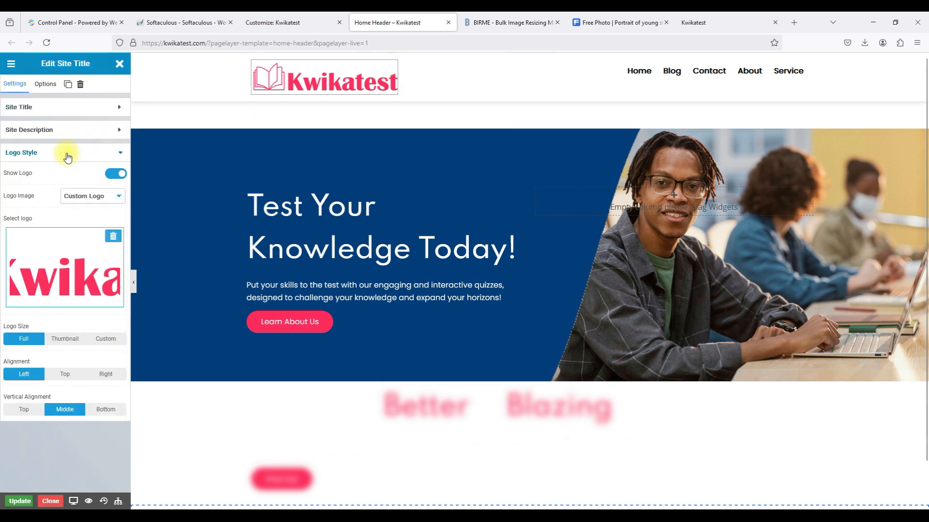
click(61, 341)
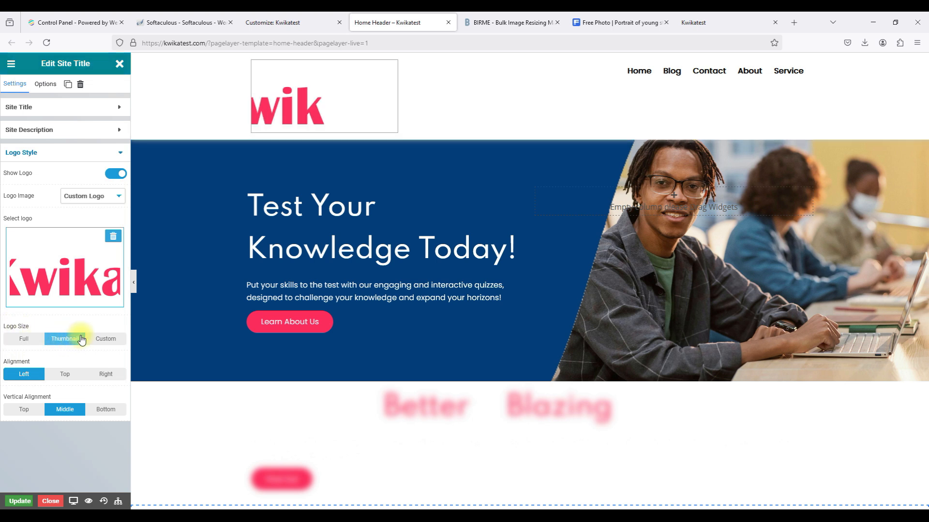
click(99, 340)
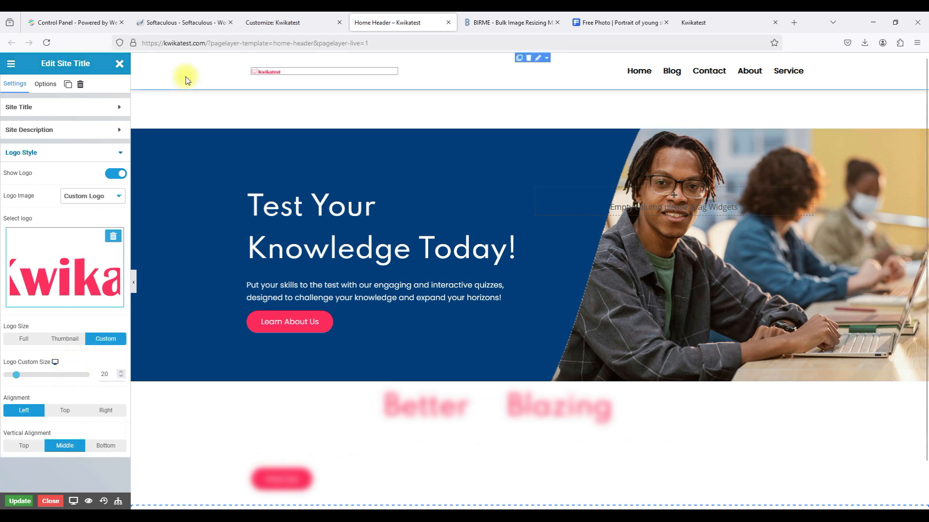
Raise the logo's custom size to 60 and update the header.
click(121, 374)
click(121, 375)
click(121, 374)
click(122, 374)
click(122, 374)
click(121, 375)
click(121, 374)
click(122, 375)
click(121, 375)
click(121, 374)
click(122, 374)
click(122, 374)
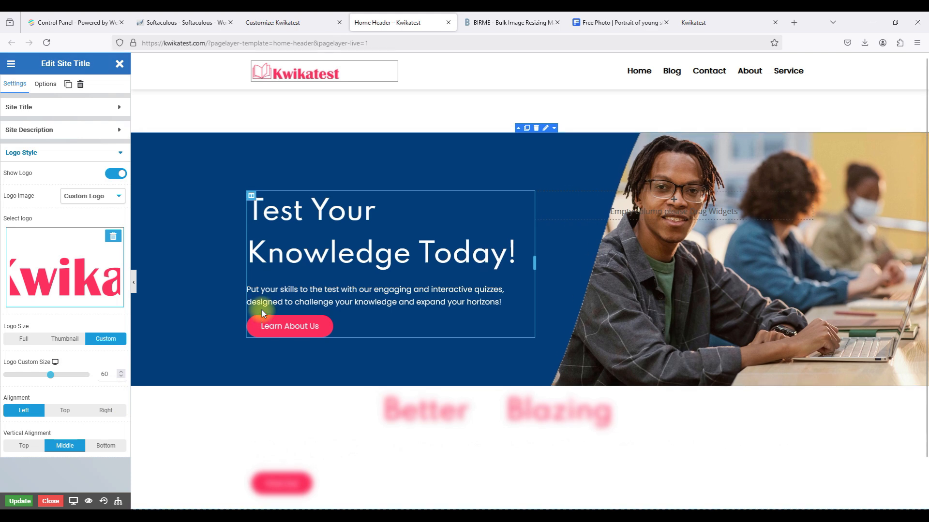
click(14, 503)
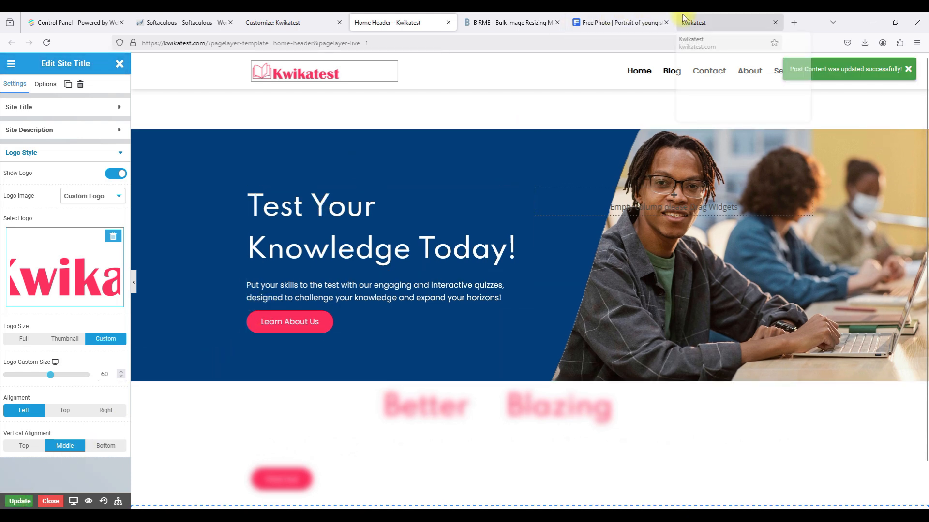
Reload the live Kwikatest site to check the logo, then update the header and close the editor.
click(683, 18)
click(632, 43)
key(Return)
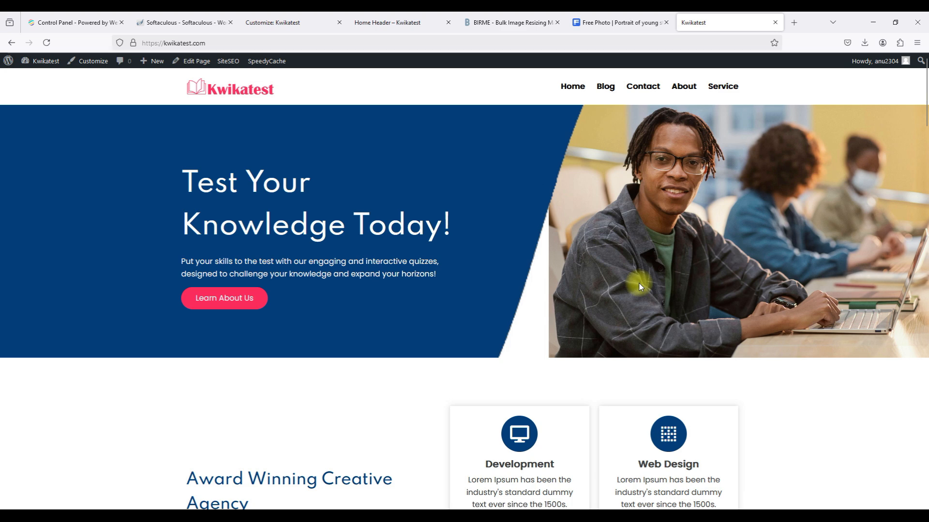
click(399, 20)
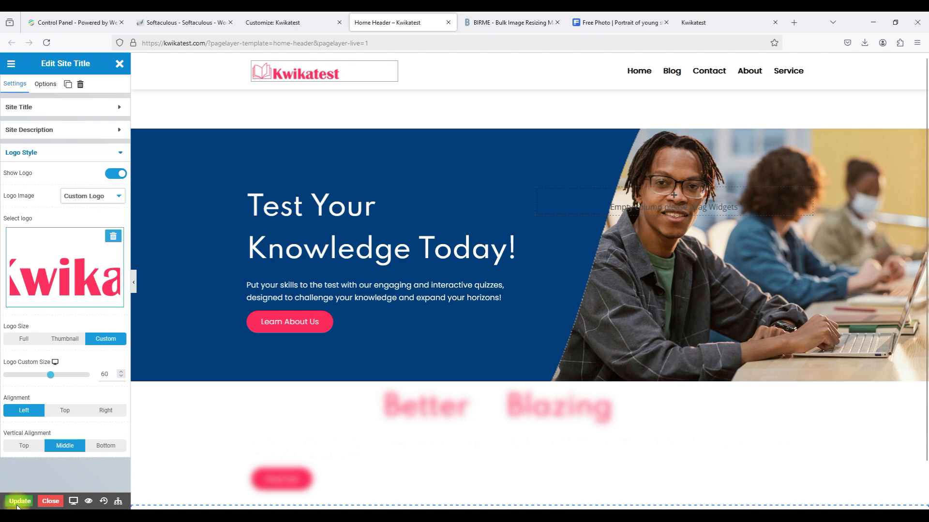
click(20, 502)
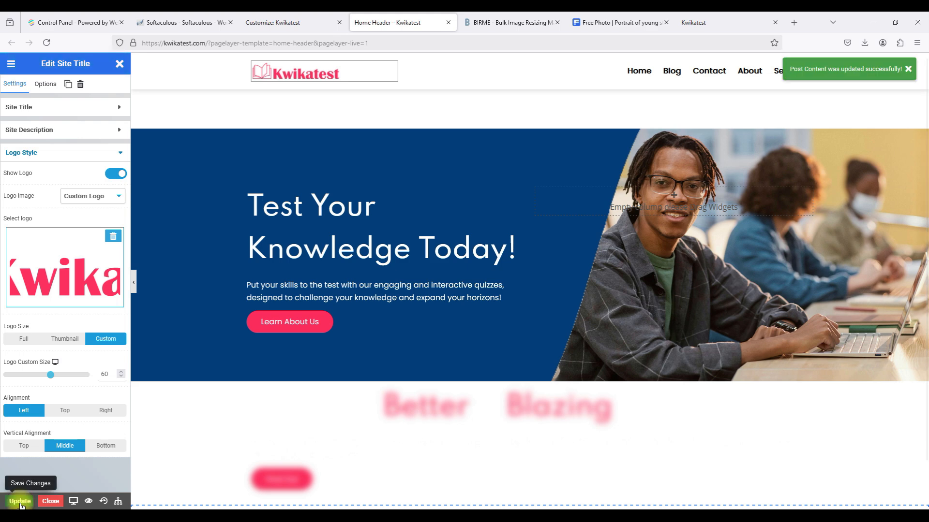
click(46, 503)
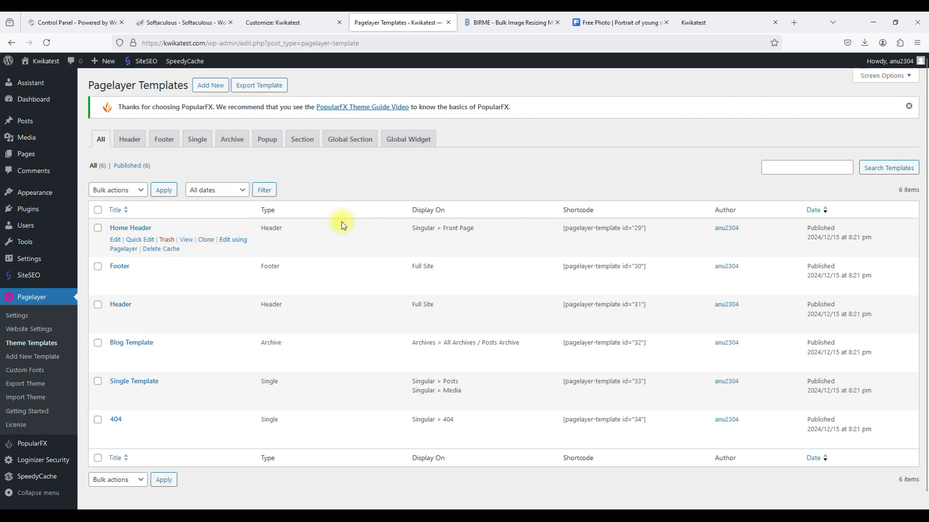
Open the Footer from the Customizer's Header/Footer list and select its Kwikatest heading.
click(279, 28)
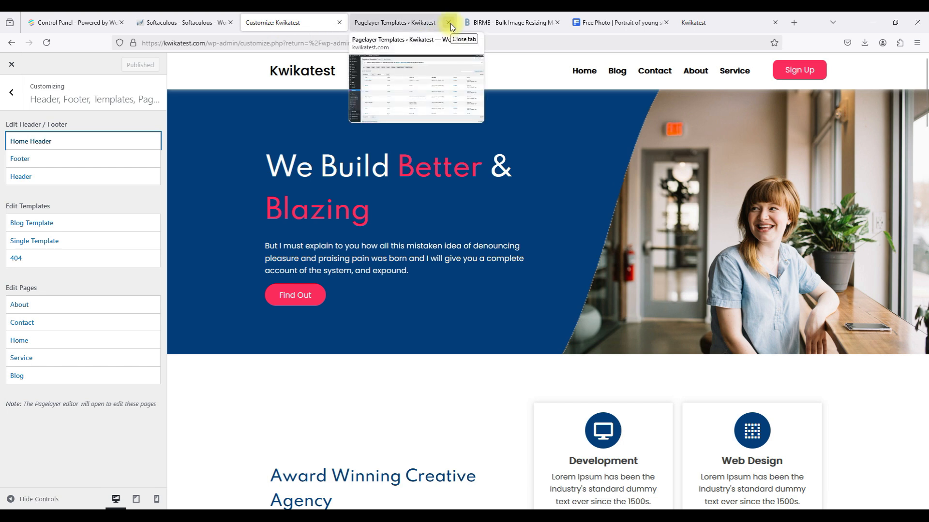
click(450, 23)
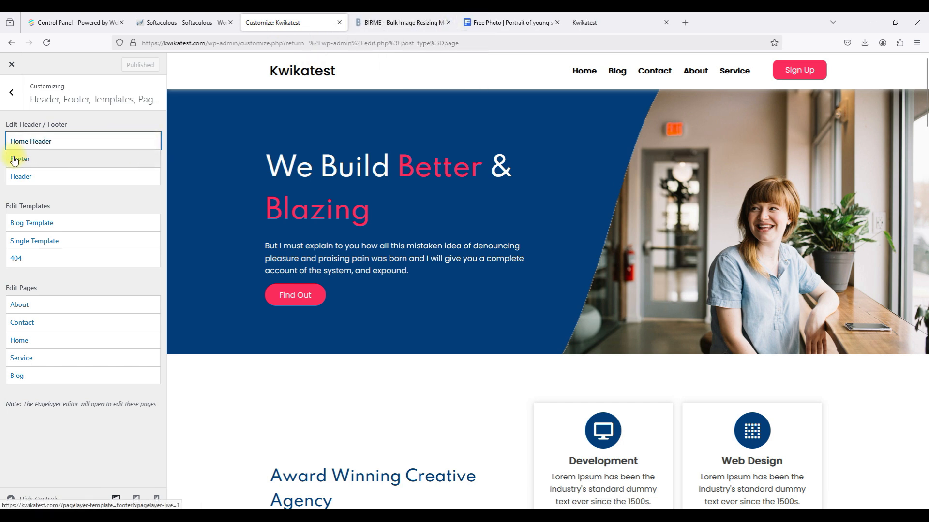
click(48, 164)
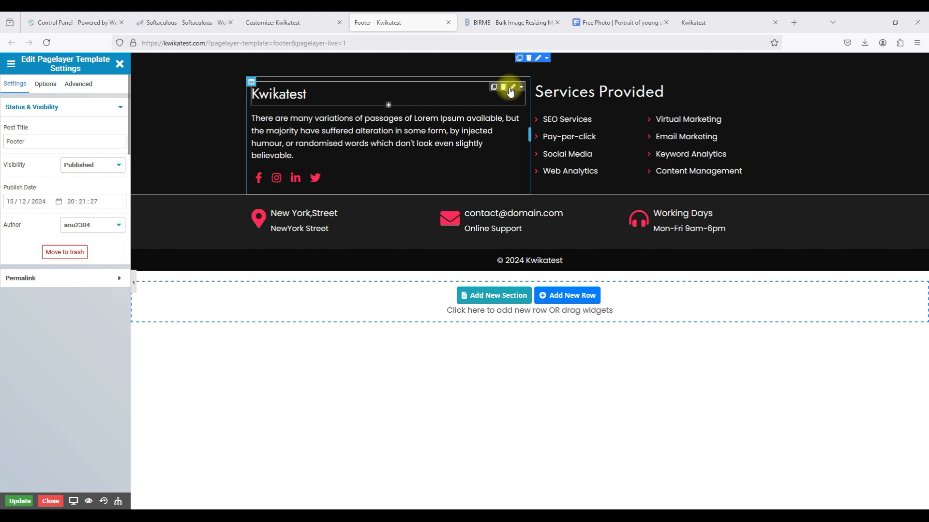
click(510, 91)
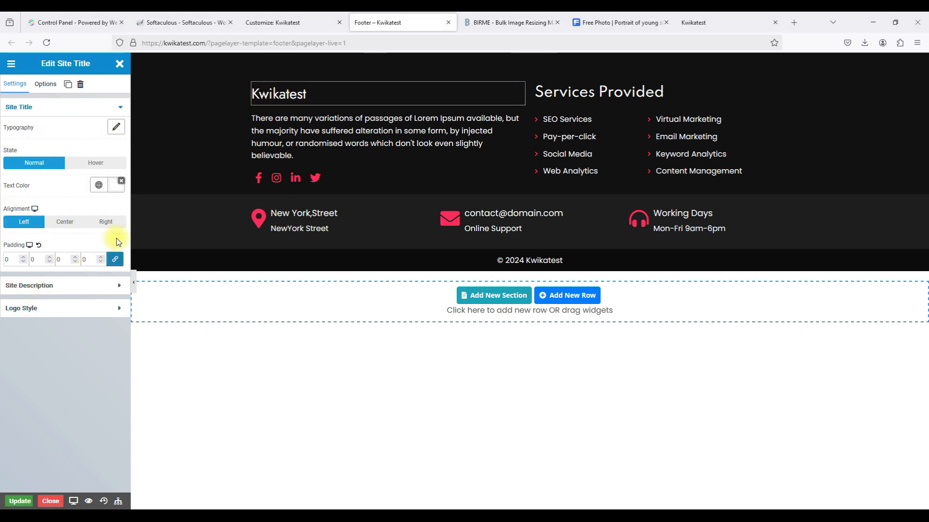
Browse the Kwikatest heading's Site Title, Site Description, Logo Style and font settings, then select Services Provided.
click(55, 286)
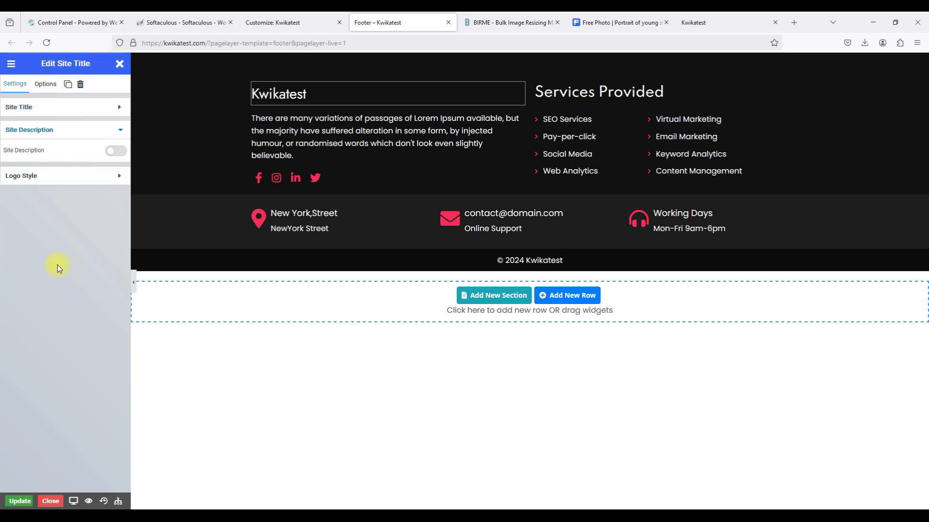
click(73, 176)
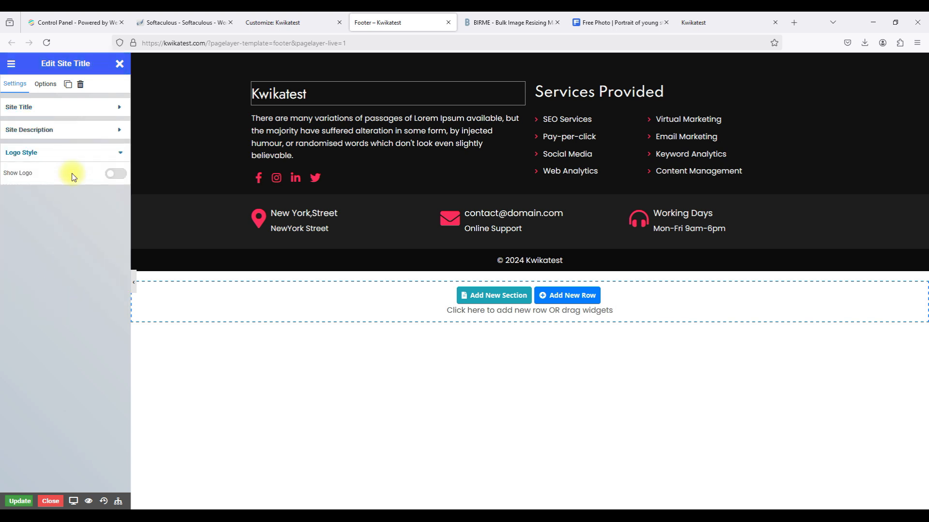
click(83, 108)
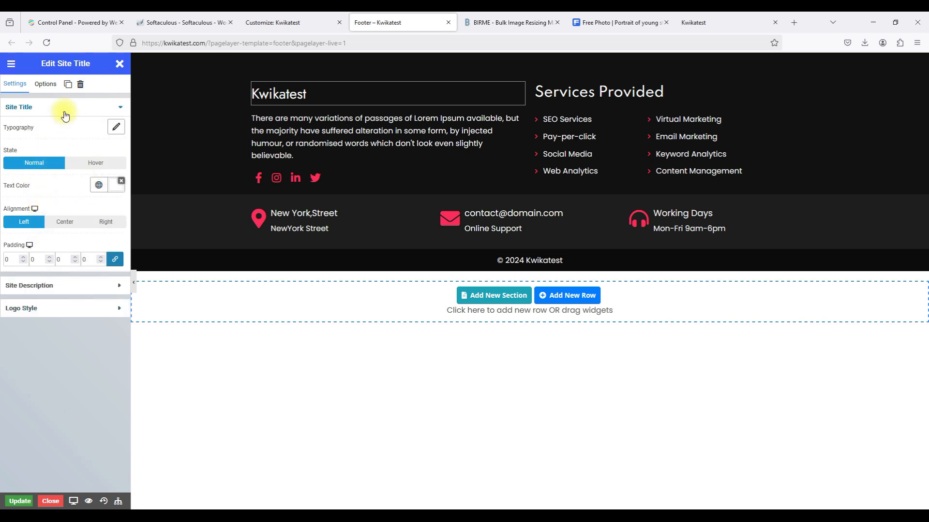
click(46, 85)
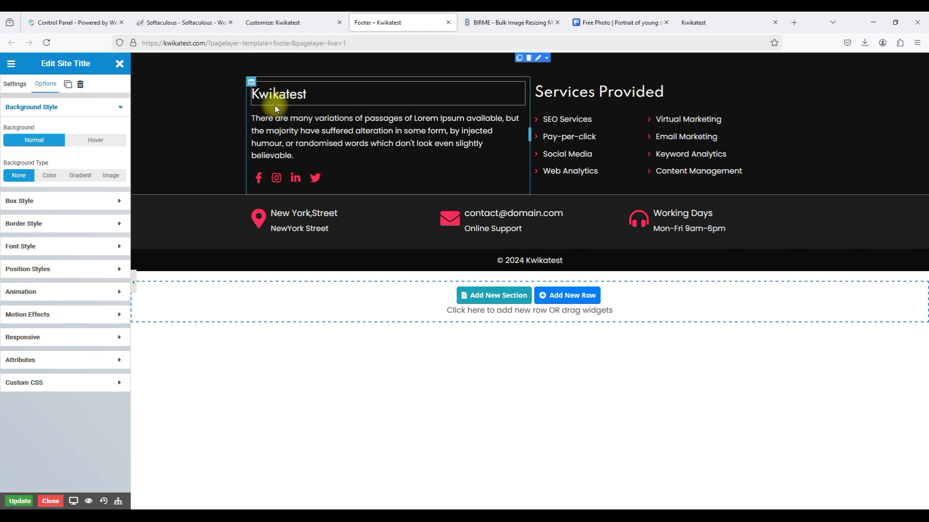
click(4, 87)
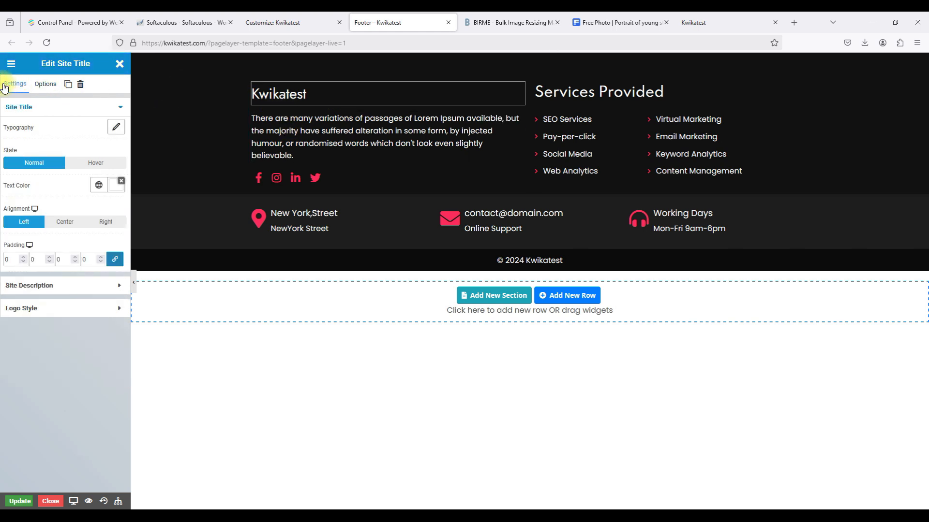
click(115, 124)
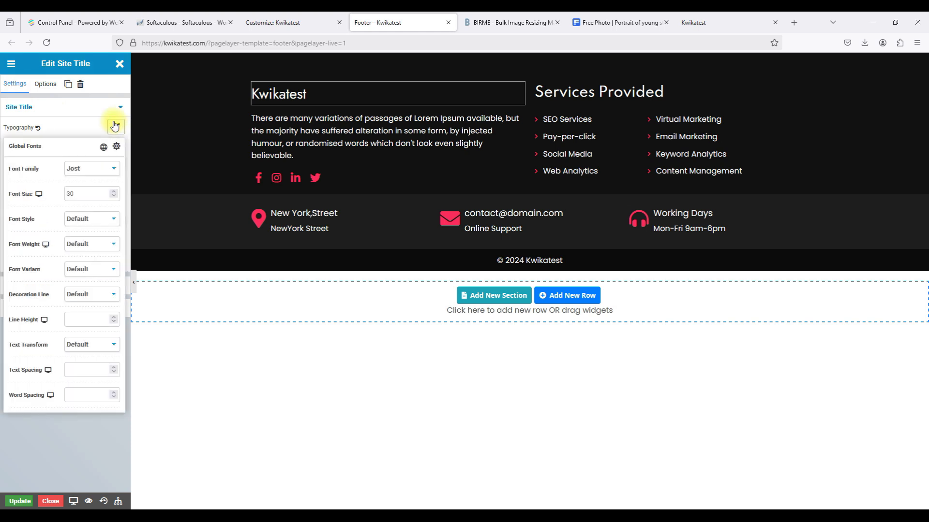
click(115, 125)
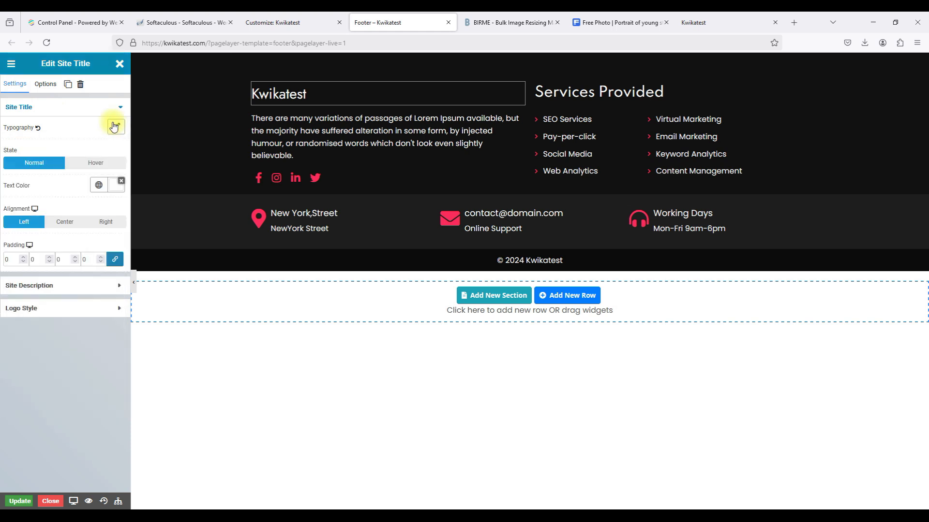
click(30, 286)
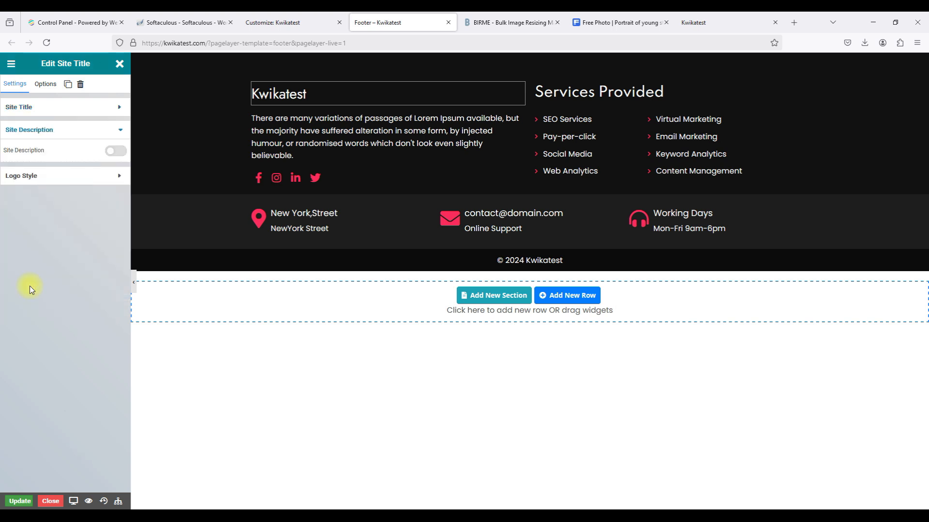
click(79, 176)
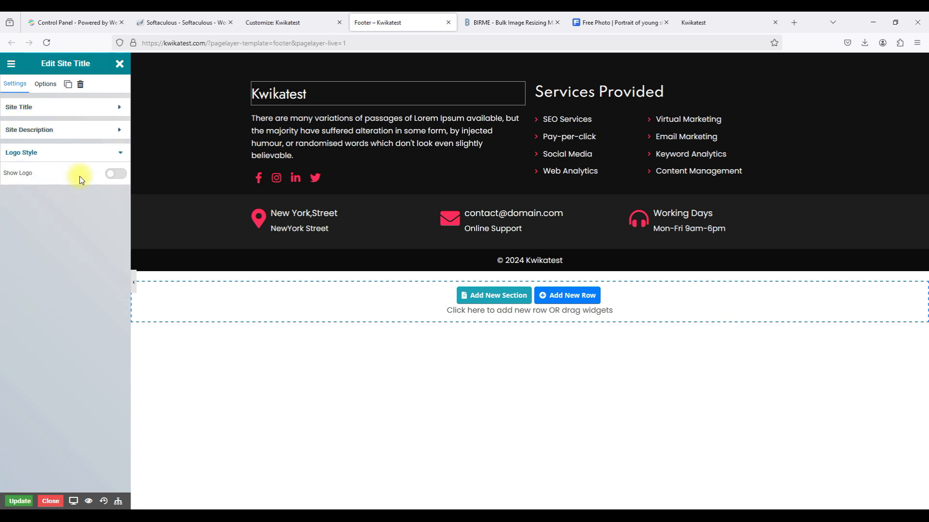
click(30, 105)
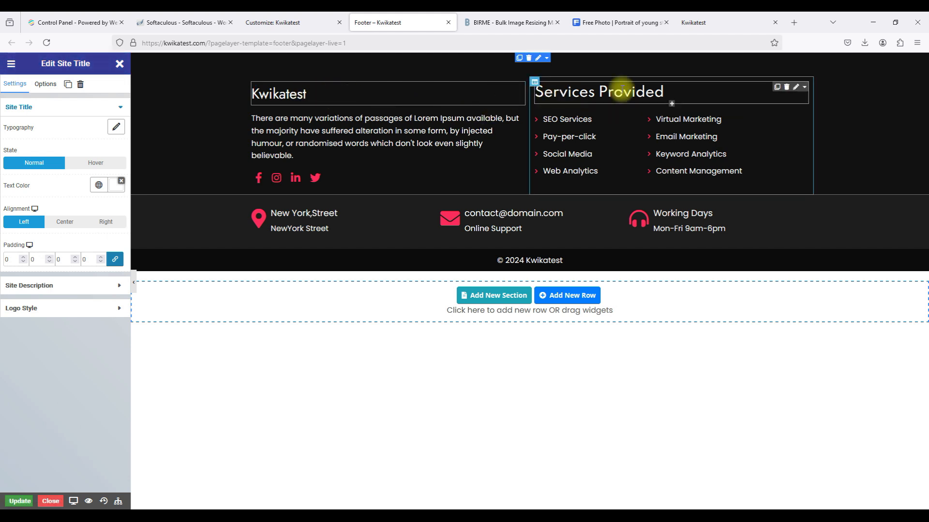
click(797, 89)
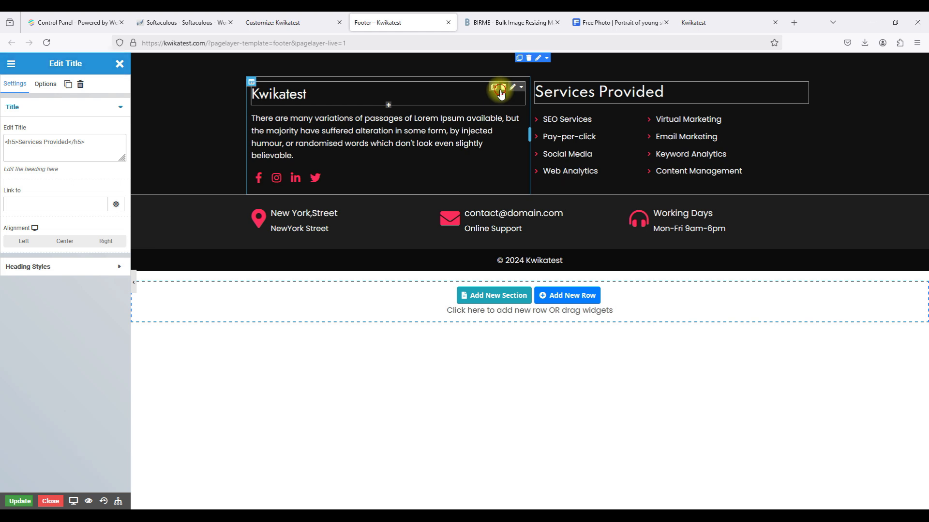
Delete the Kwikatest site title, then try a repositioned Services Provided copy and delete it.
click(501, 92)
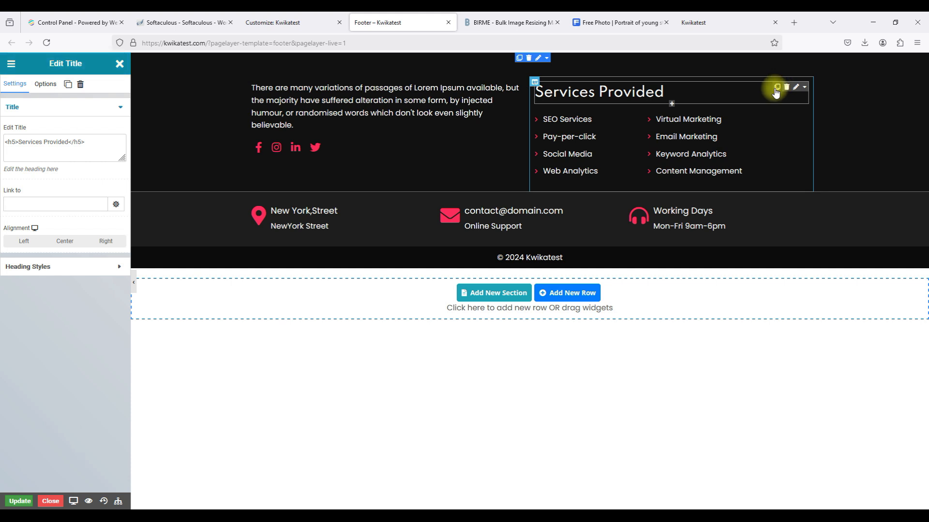
click(776, 88)
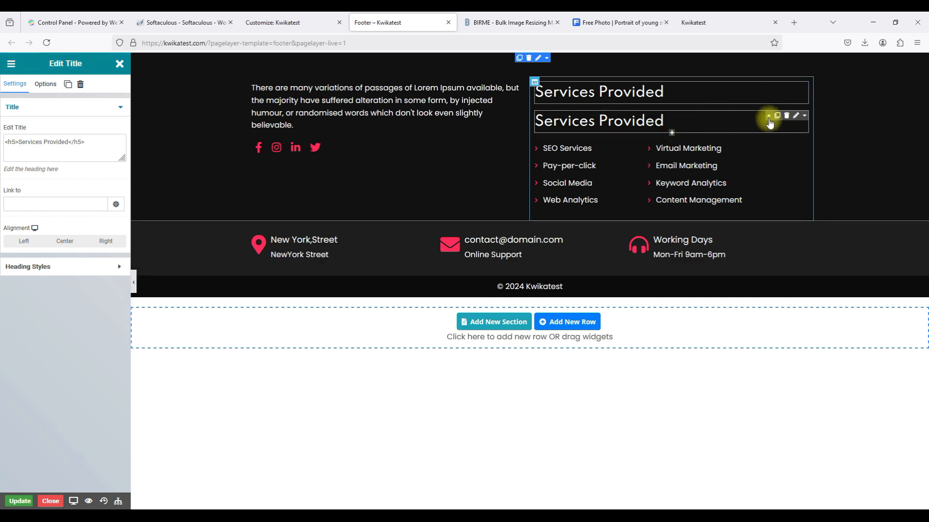
mouse_move(535, 120)
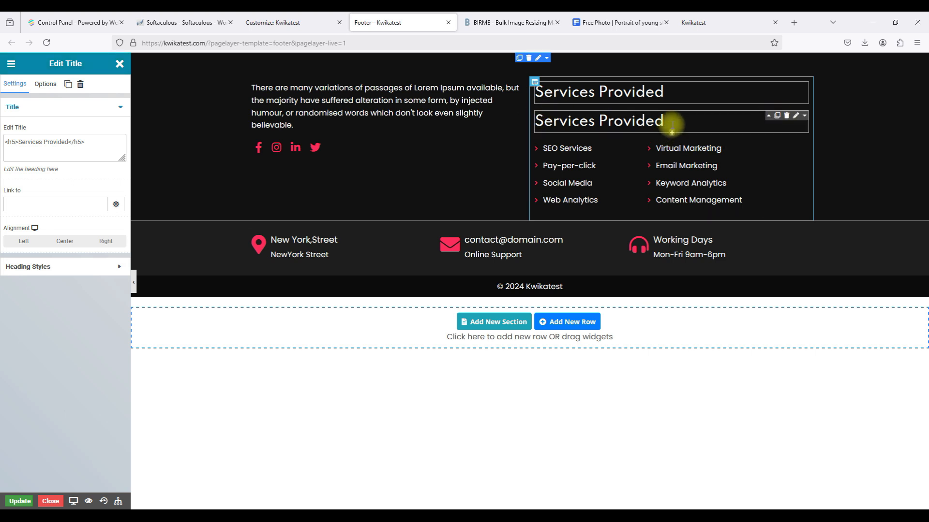
drag(672, 136, 803, 121)
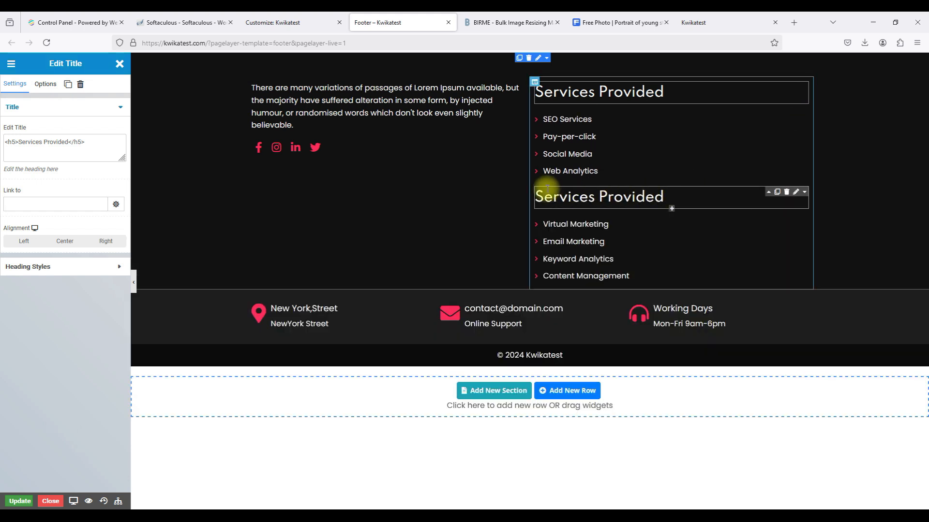
click(768, 192)
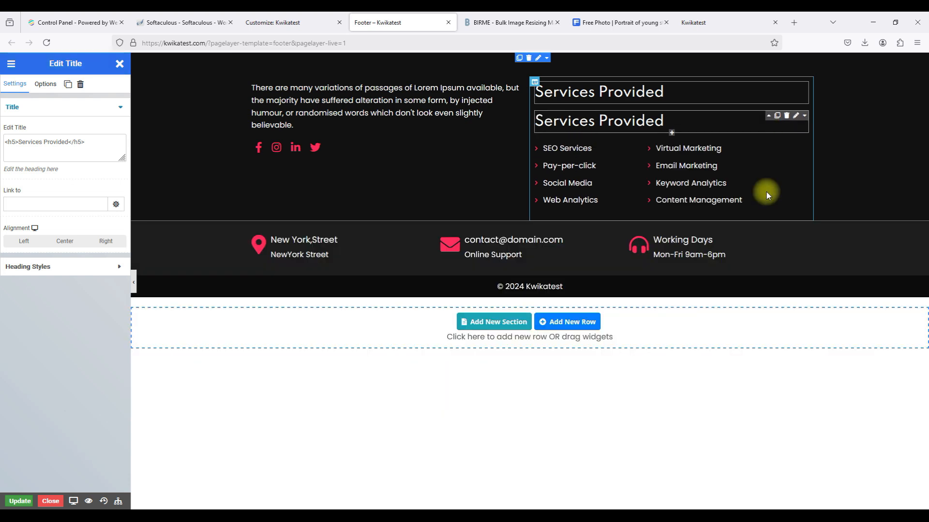
click(544, 115)
click(536, 107)
click(660, 130)
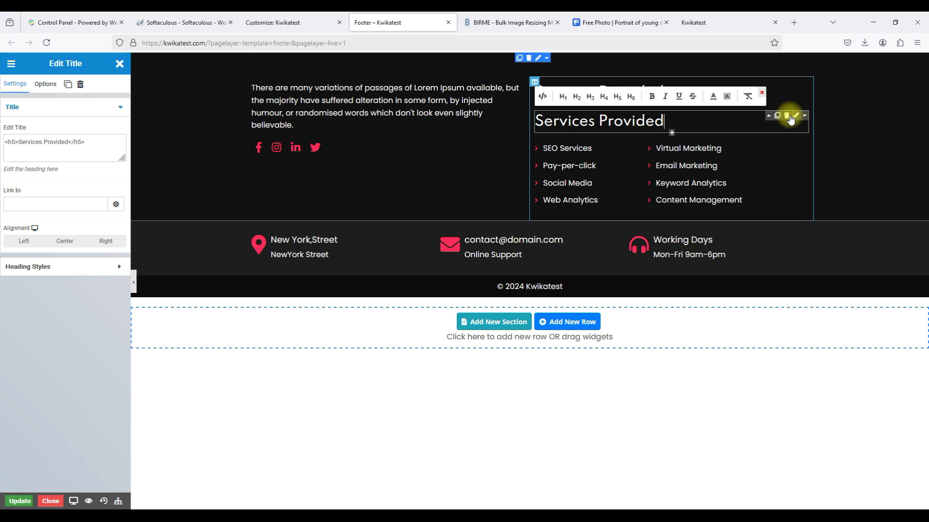
click(788, 116)
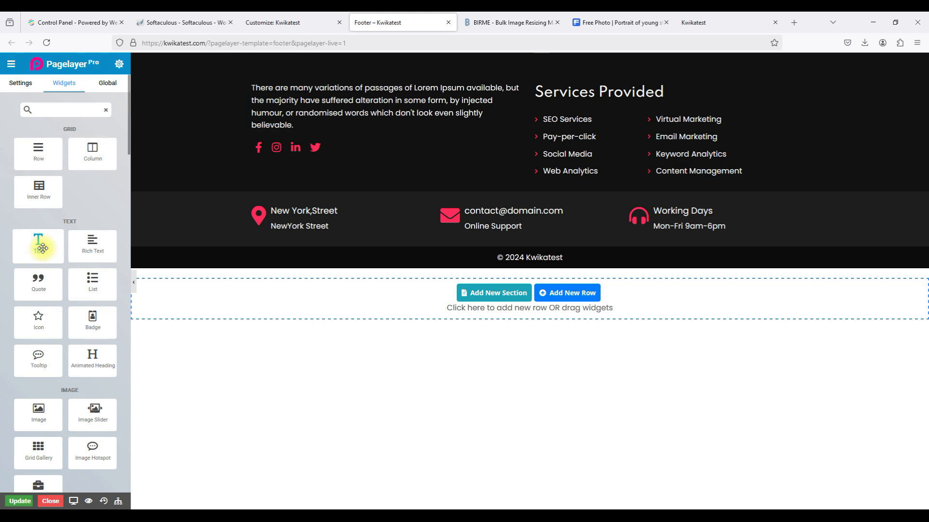
Add a Title widget above the Lorem text reading 'About Company' and update the footer.
drag(44, 244, 296, 91)
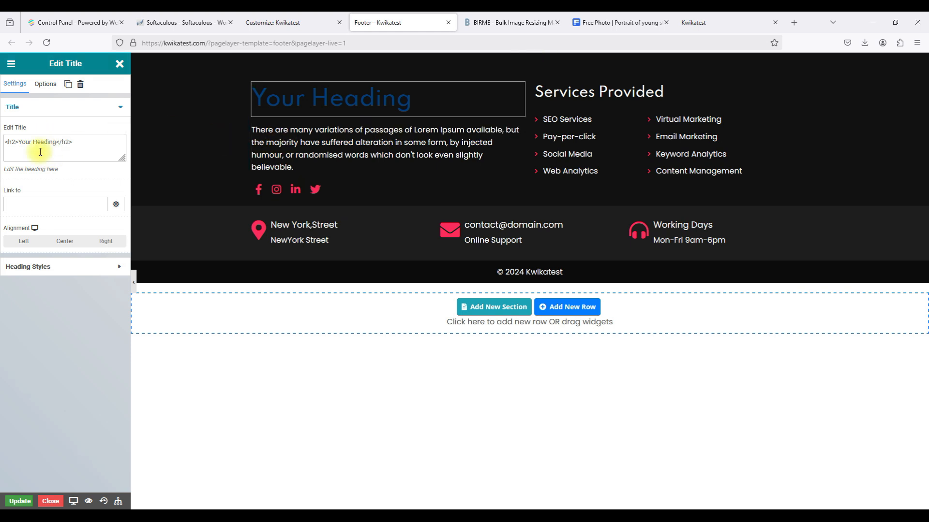
click(61, 142)
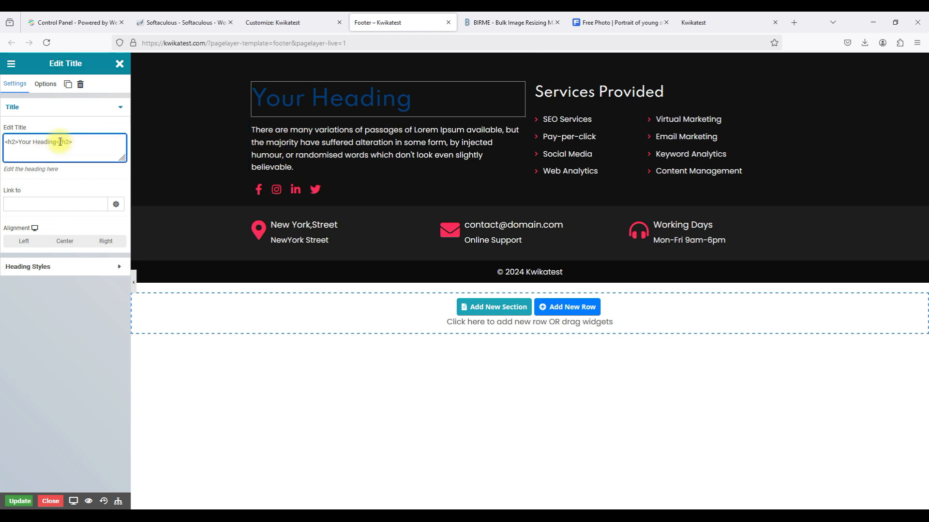
drag(56, 143, 21, 140)
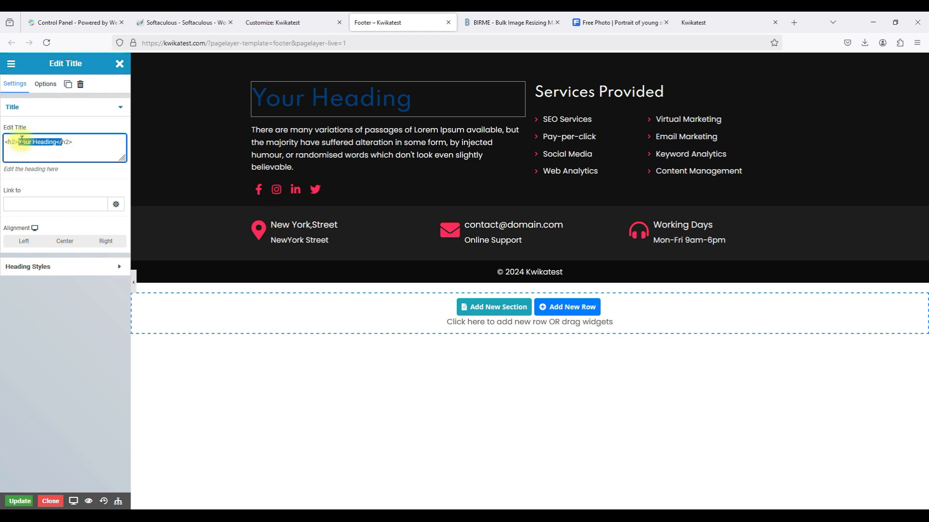
text(About )
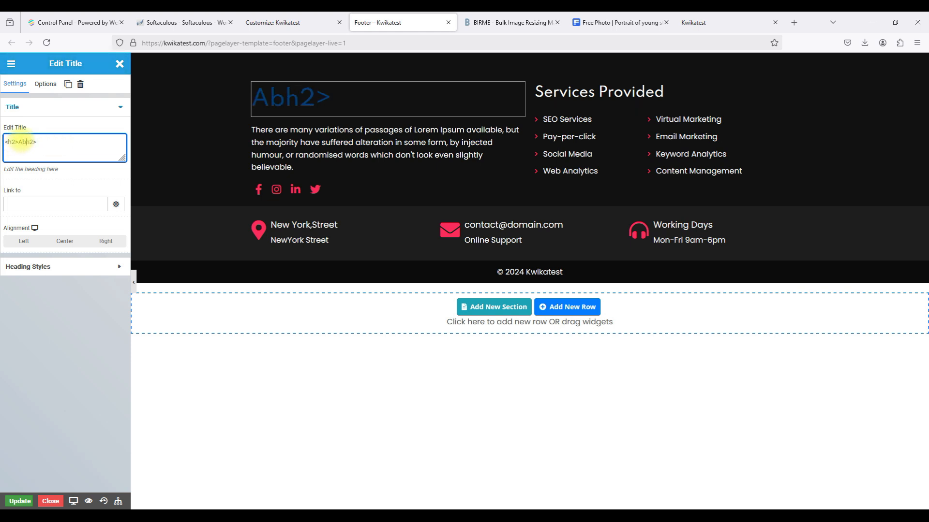
text(C)
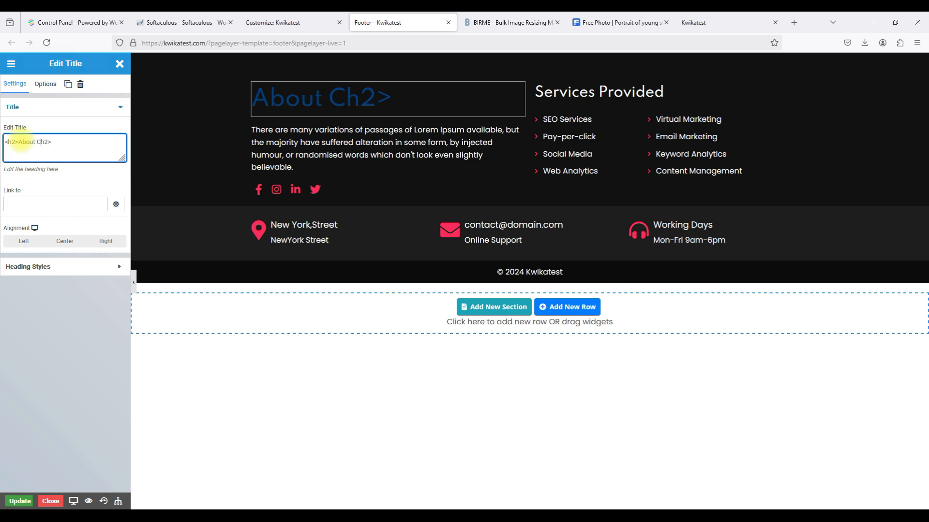
text(ompany)
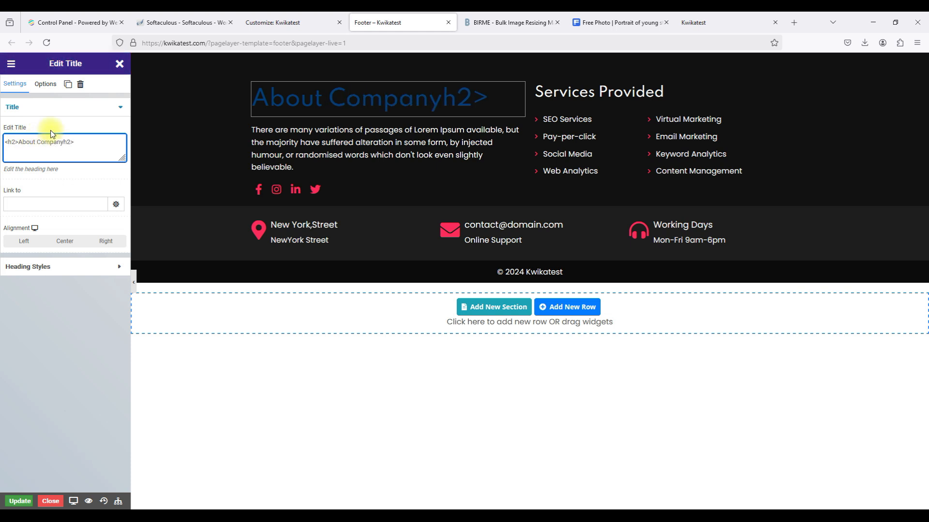
text(<)
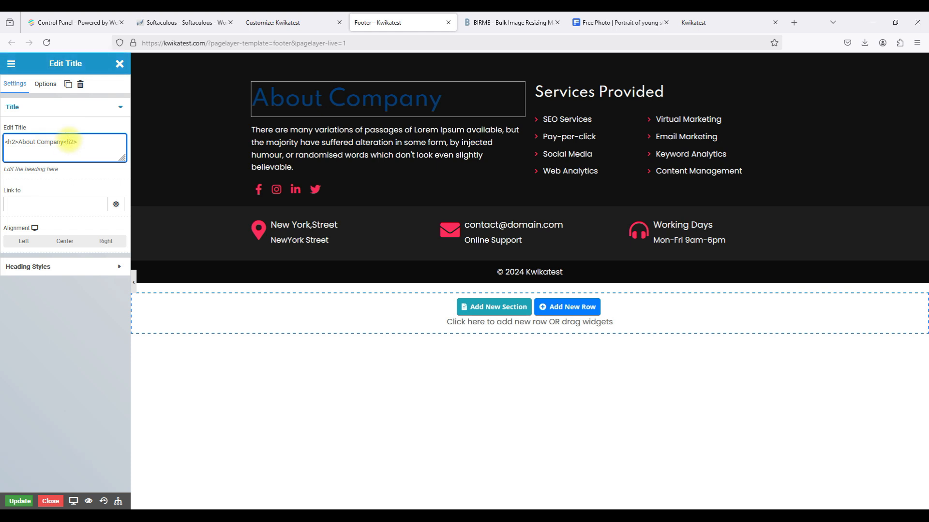
text(/)
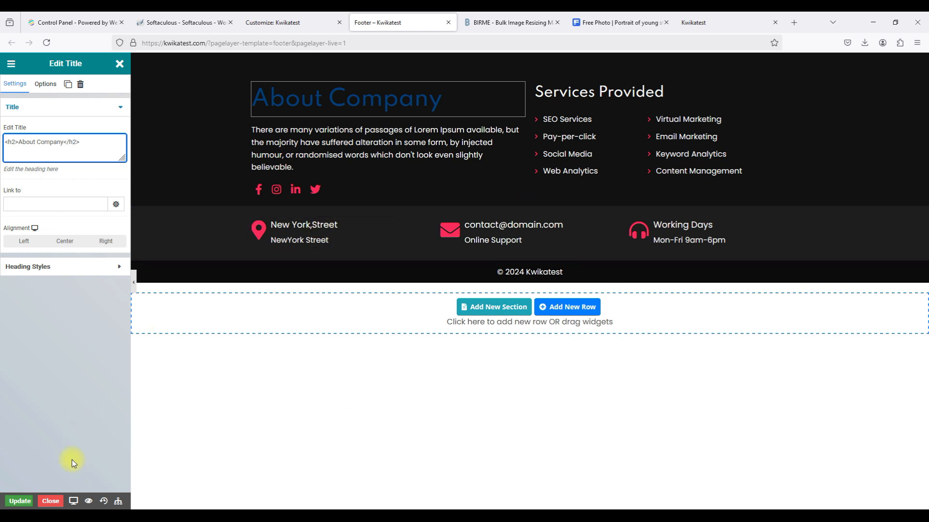
click(19, 501)
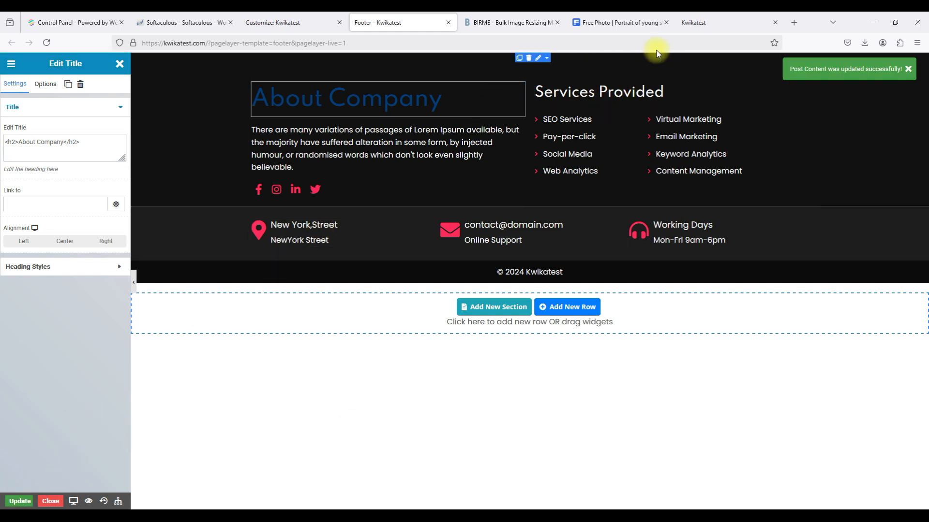
Remove the About Company heading and duplicate the Services Provided heading.
click(795, 92)
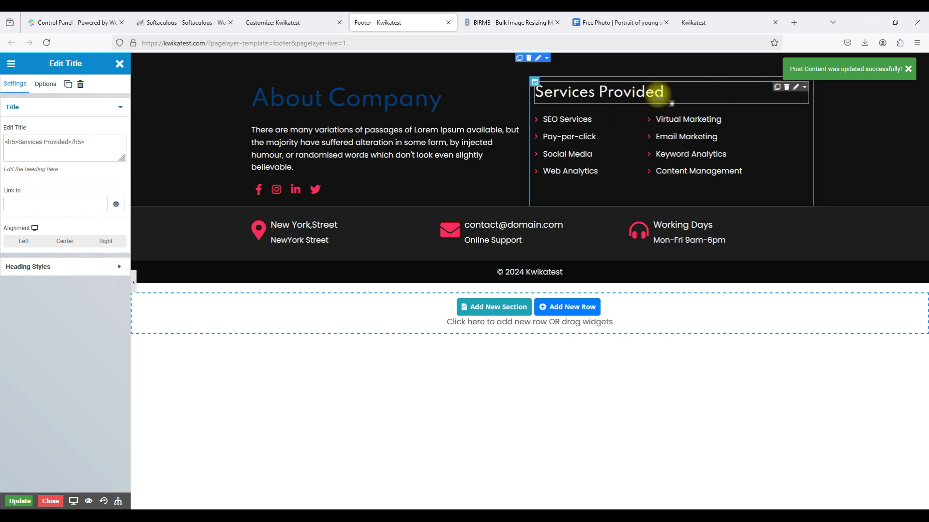
mouse_move(535, 85)
mouse_down()
mouse_move(520, 85)
mouse_move(536, 80)
mouse_up()
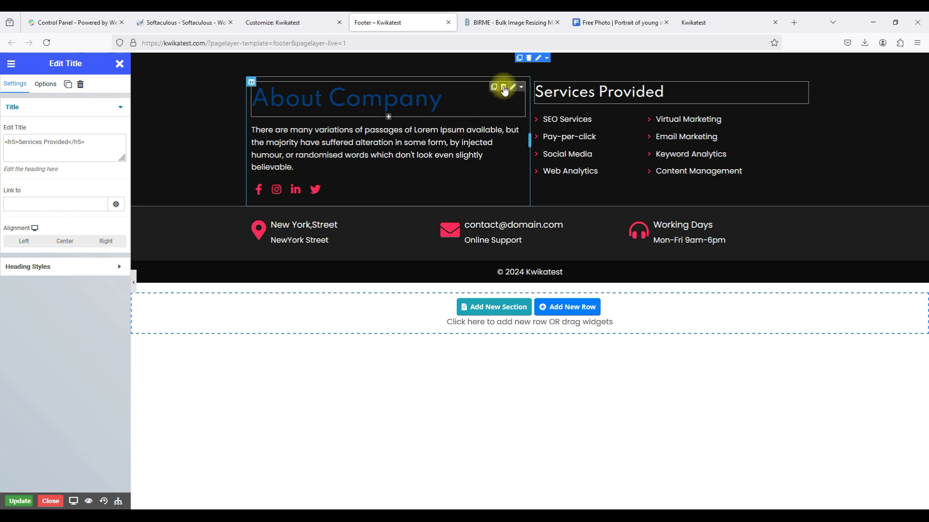
click(503, 90)
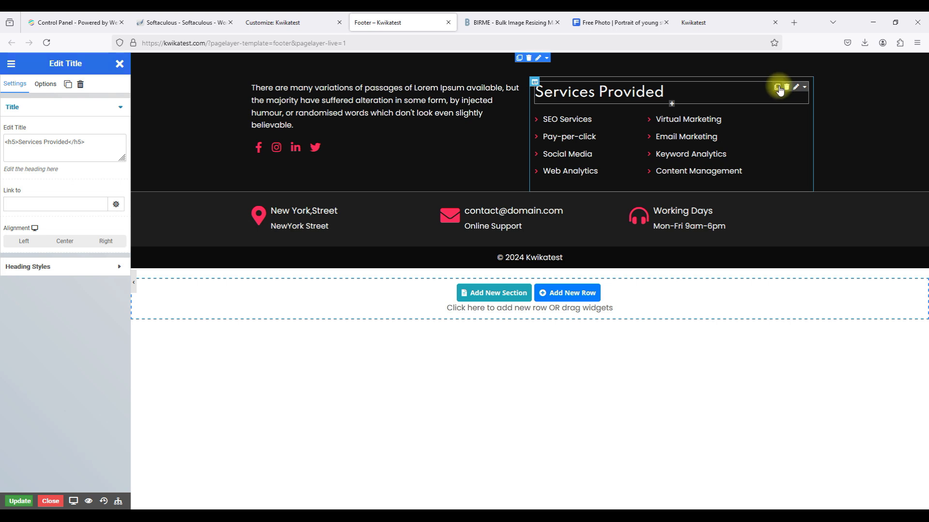
click(777, 88)
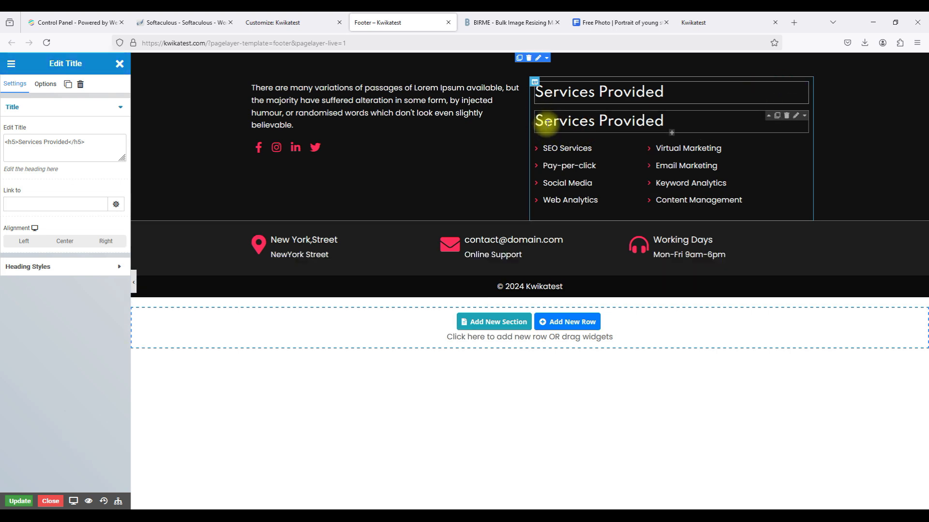
Swap the text and services columns and drop the copied heading atop the right column.
click(546, 123)
click(533, 113)
click(535, 120)
click(535, 84)
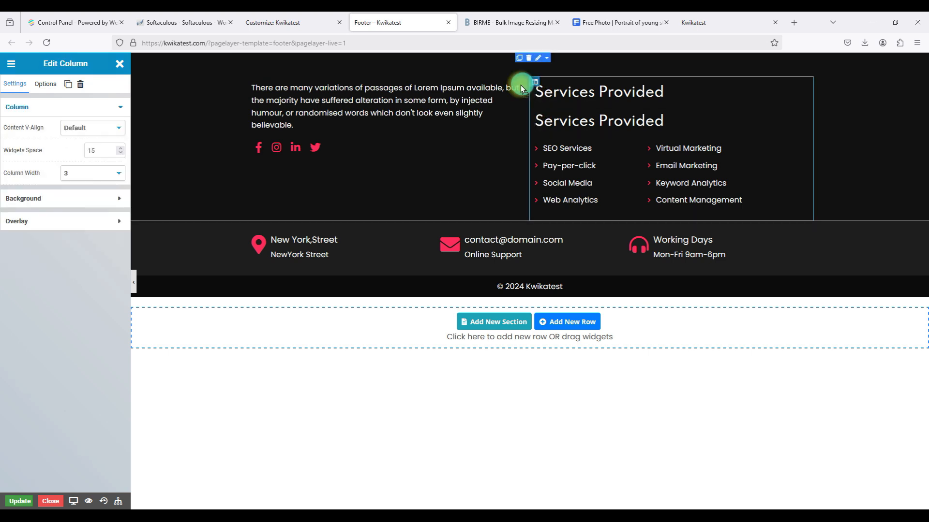
drag(462, 91, 422, 80)
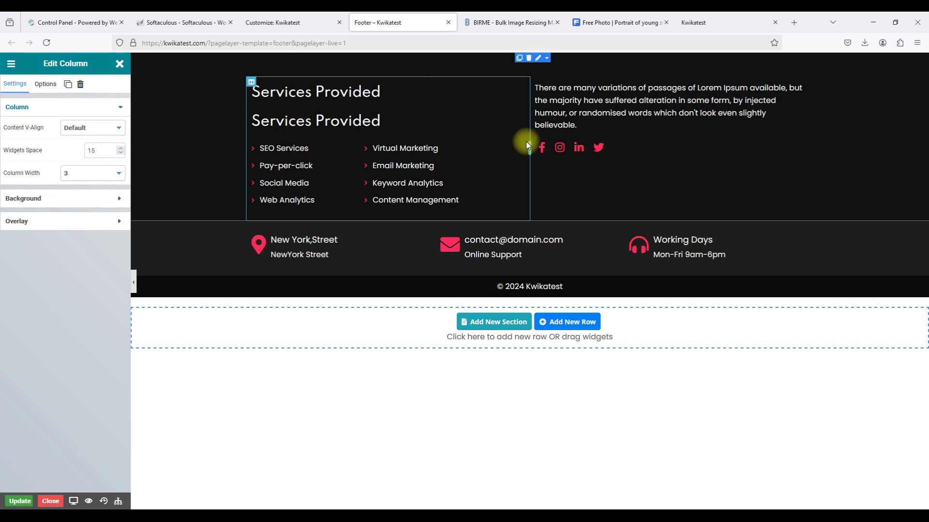
drag(520, 118, 532, 117)
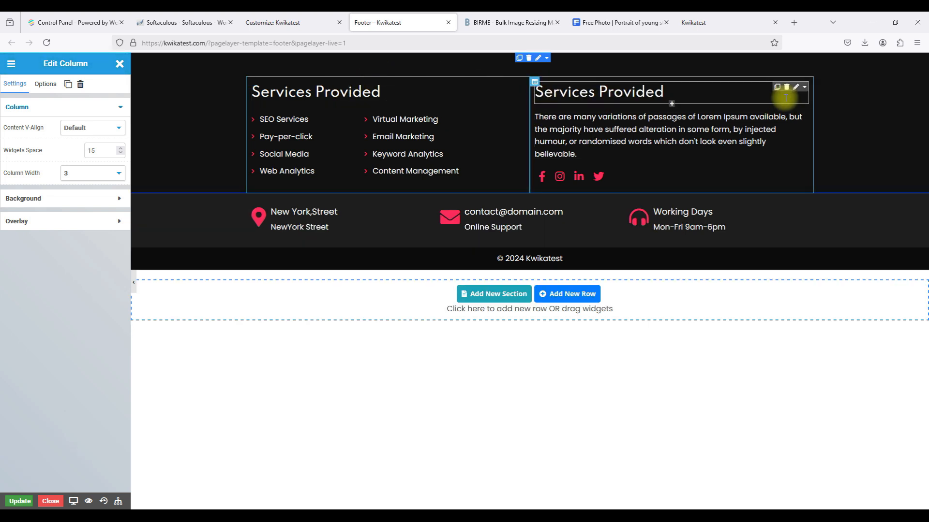
drag(805, 92, 491, 111)
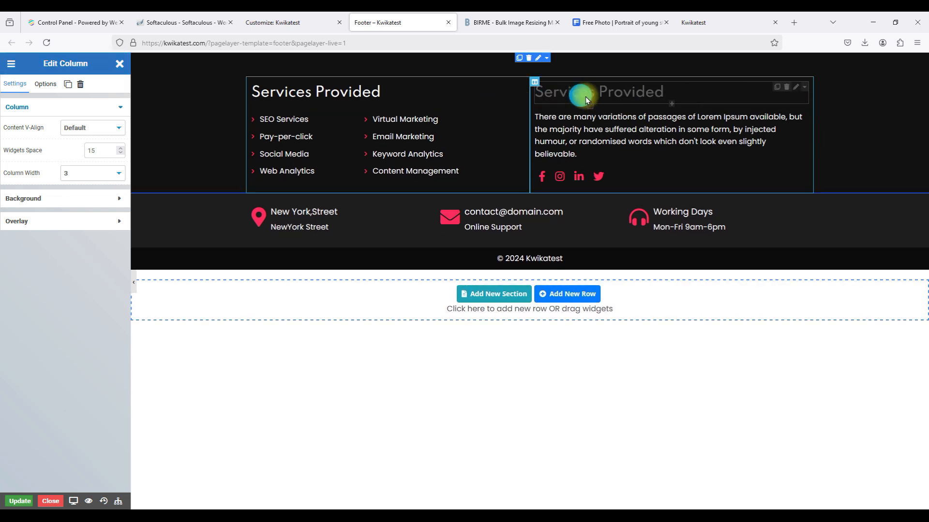
drag(501, 105, 587, 92)
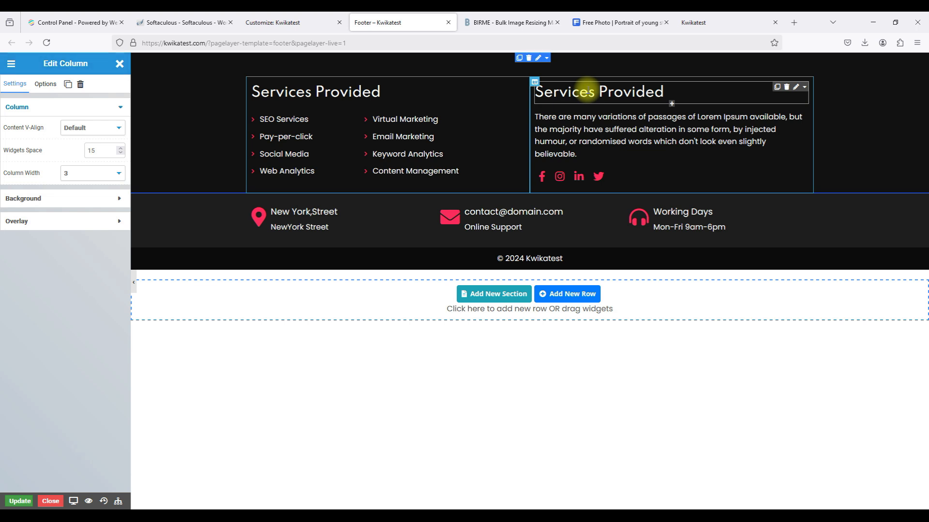
triple_click(333, 95)
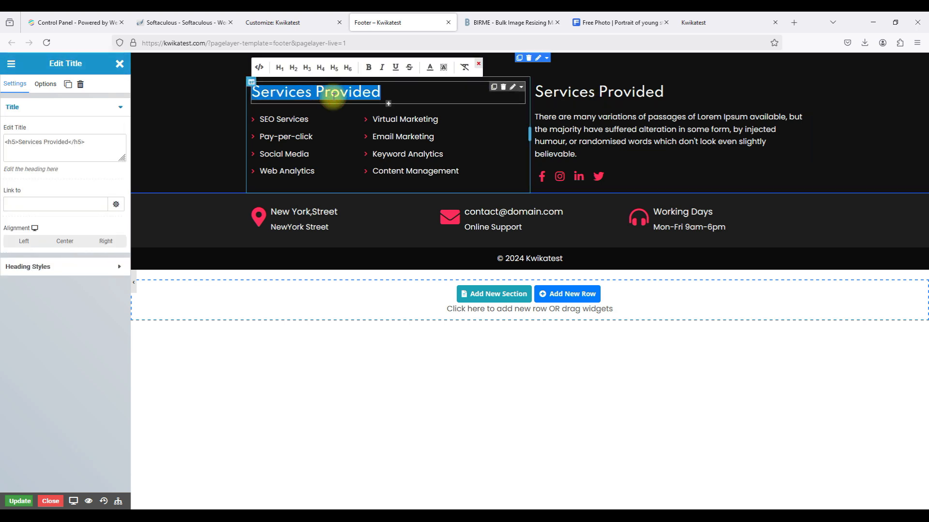
Retitle the services list's heading 'About Company' and drag its column to the right.
click(68, 143)
drag(69, 143, 24, 146)
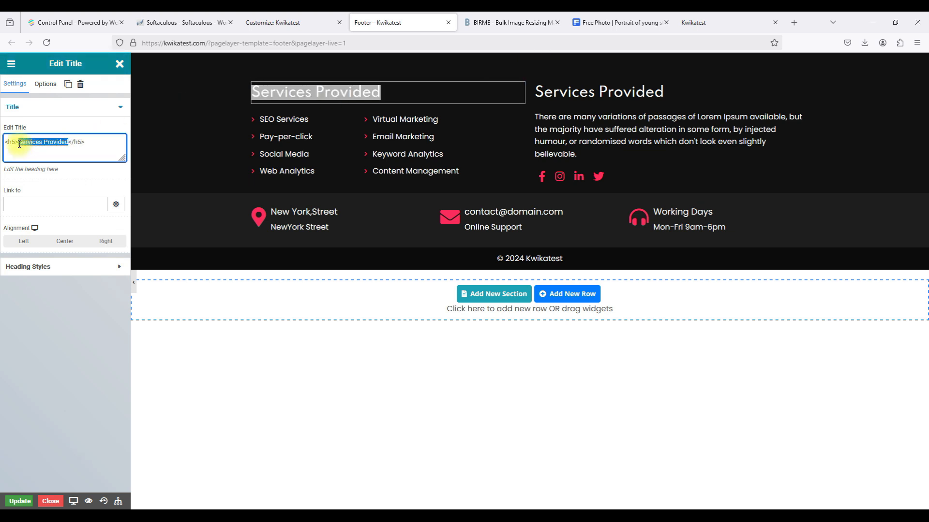
text(About Company)
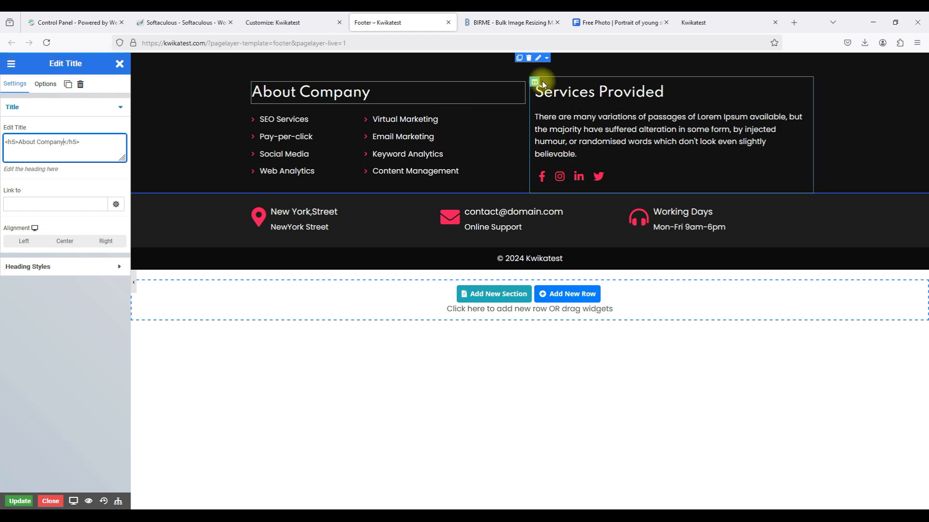
drag(535, 83, 306, 86)
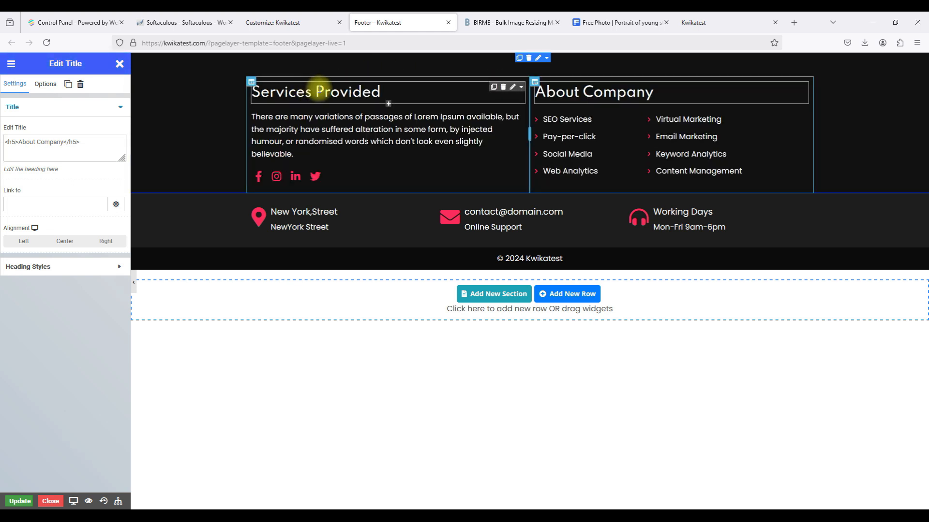
Retitle the heading above the paragraph 'About Company'.
click(350, 92)
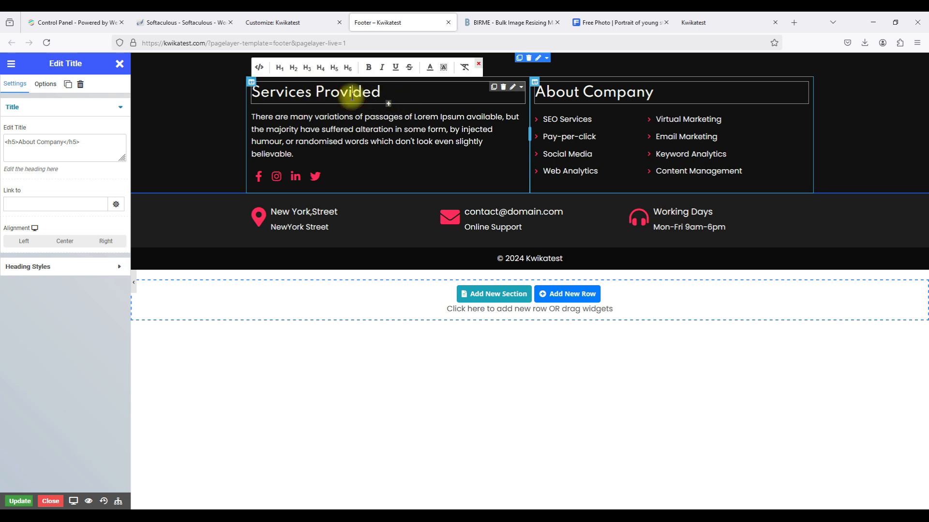
drag(68, 143, 18, 142)
text(About C)
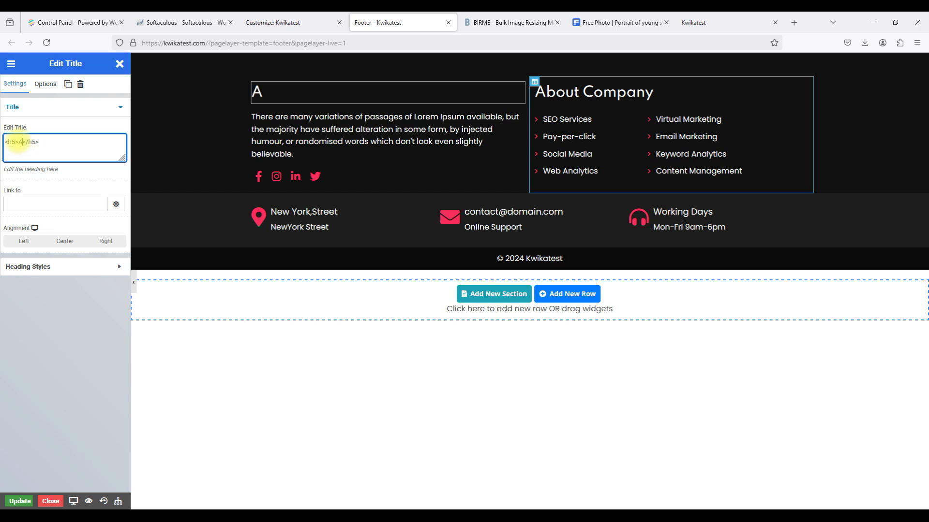
text(ompany)
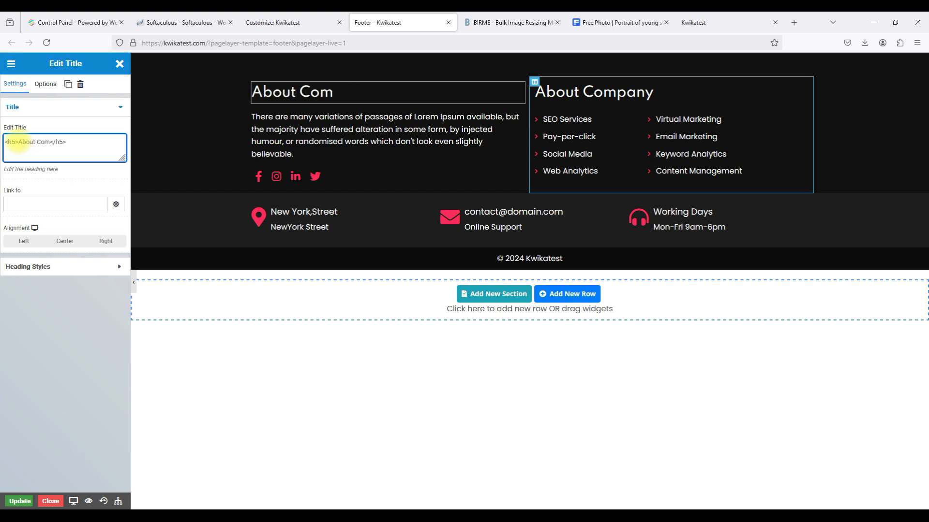
Replace the paragraph's Lorem Ipsum text with the pasted Kwikatest quiz-platform description.
click(308, 130)
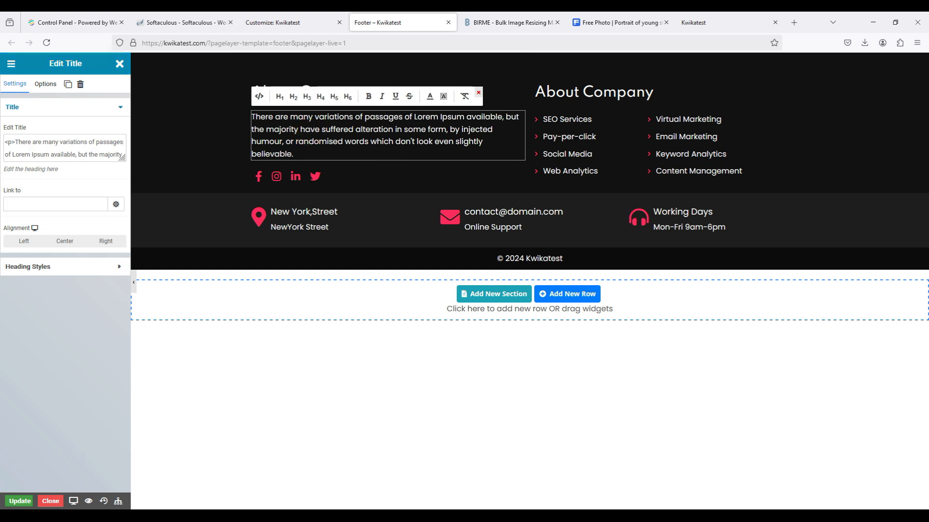
key(alt+Tab)
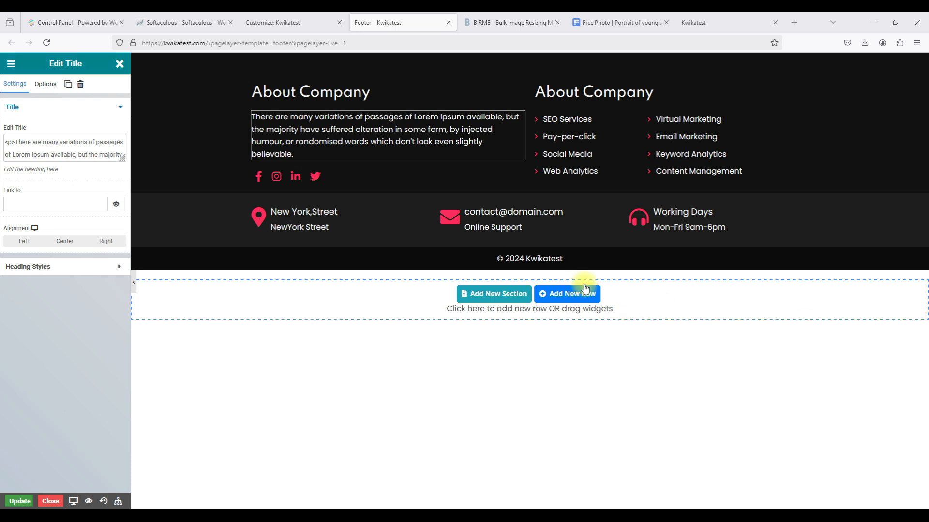
click(16, 140)
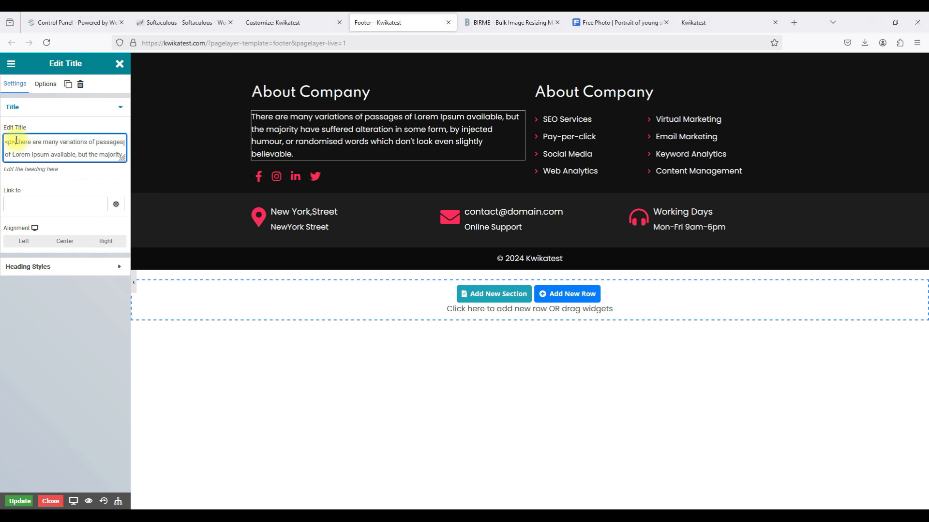
drag(17, 140, 119, 141)
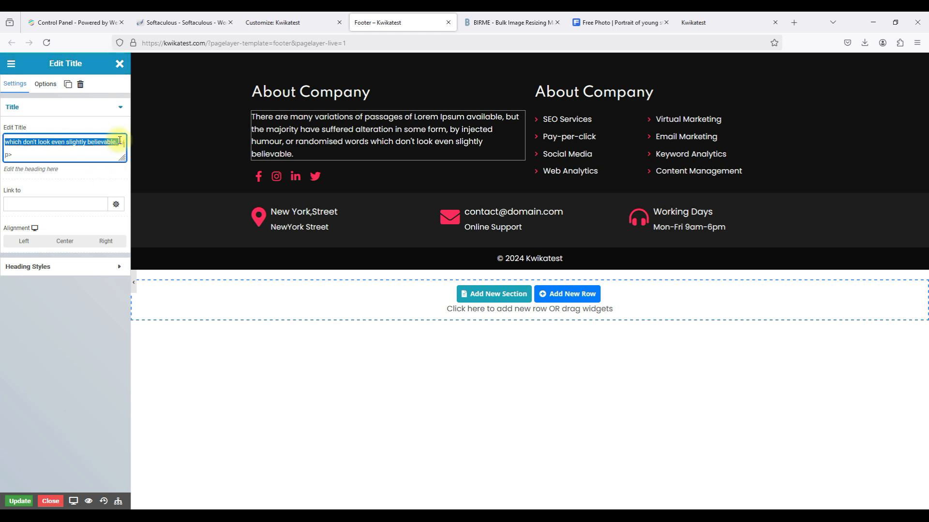
text(Kwikatest is your go-to platform for fun, interactive quizzes designed to challenge your knowledge, spark curiosity, and make learning exciting and engaging anytime, anywhere!)
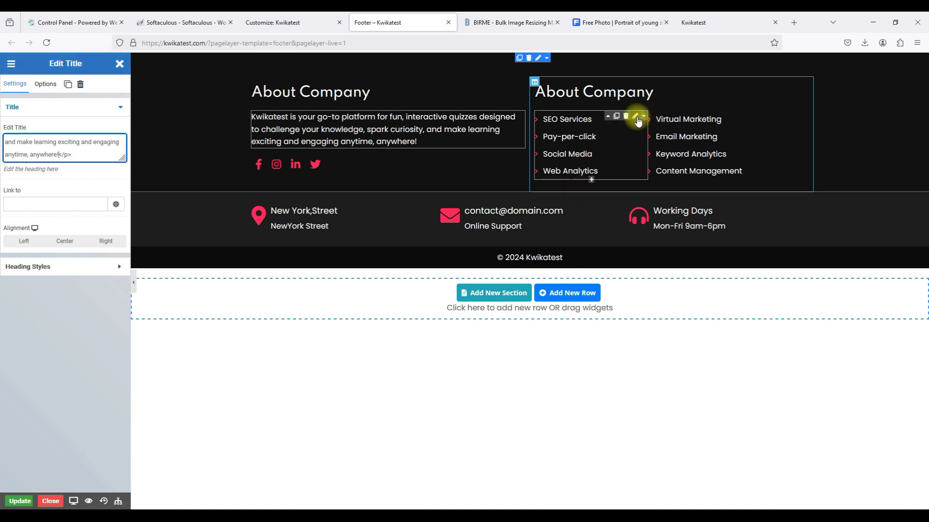
Retitle the right column's heading 'Quick Links'.
click(580, 99)
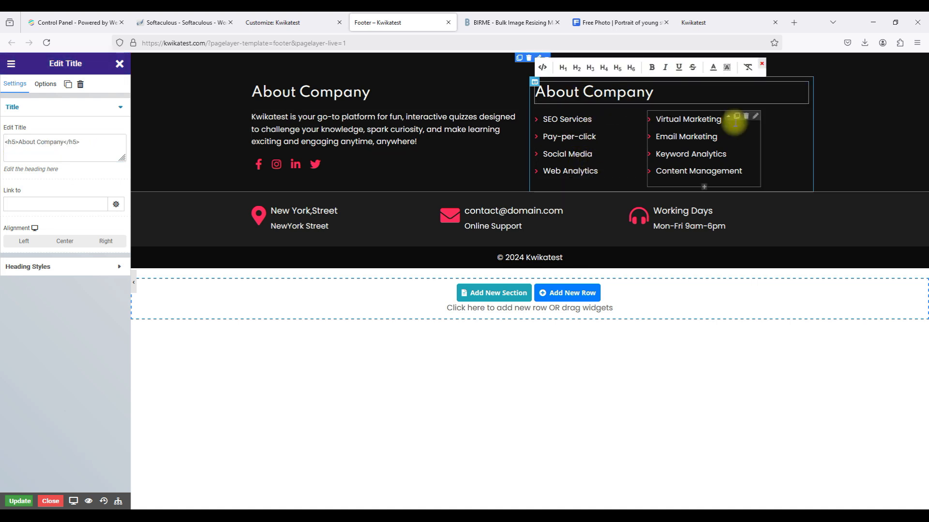
click(66, 141)
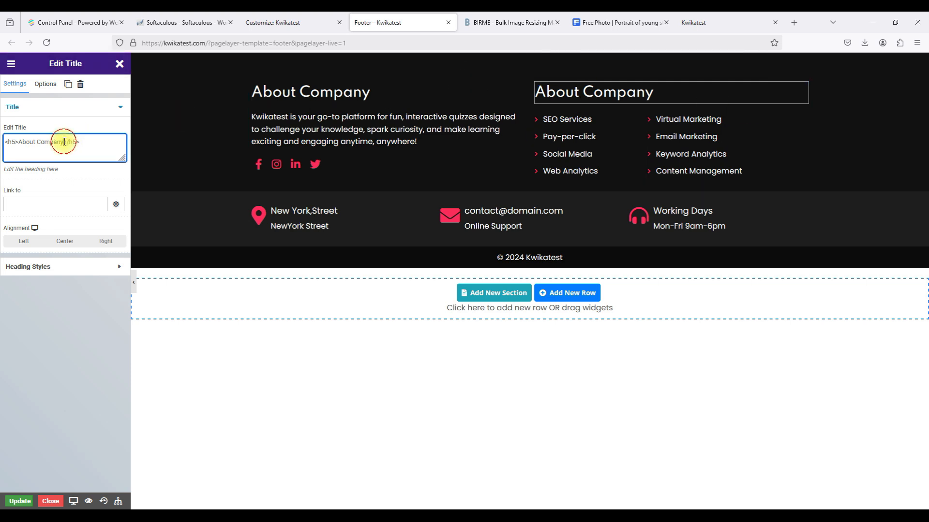
drag(64, 141, 19, 143)
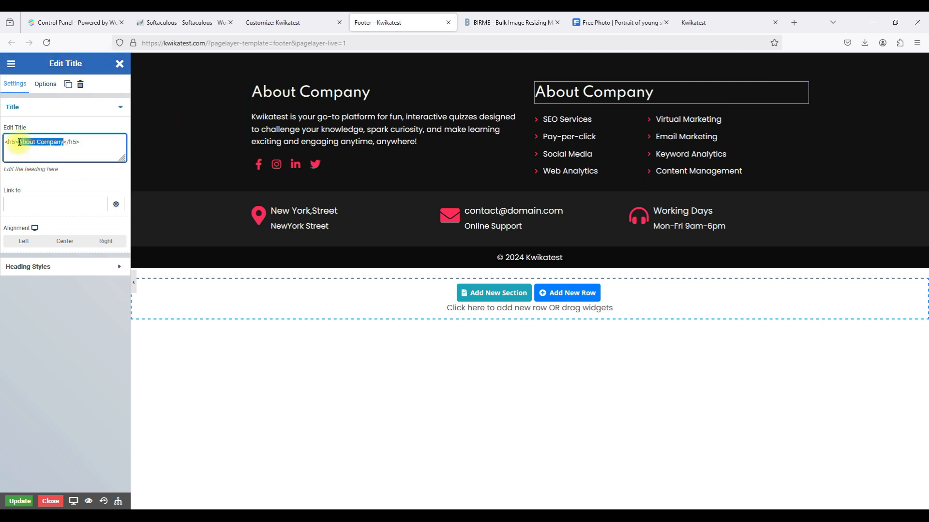
text(Quick L)
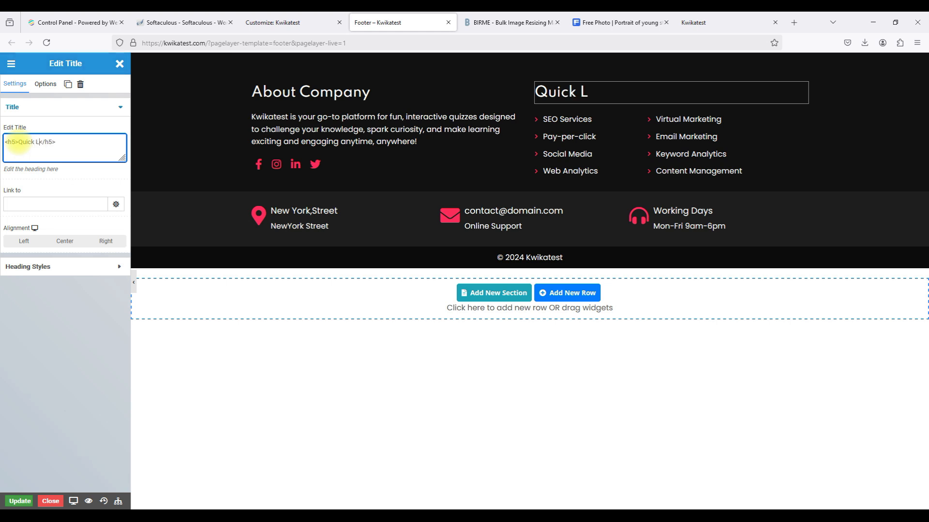
text(inks)
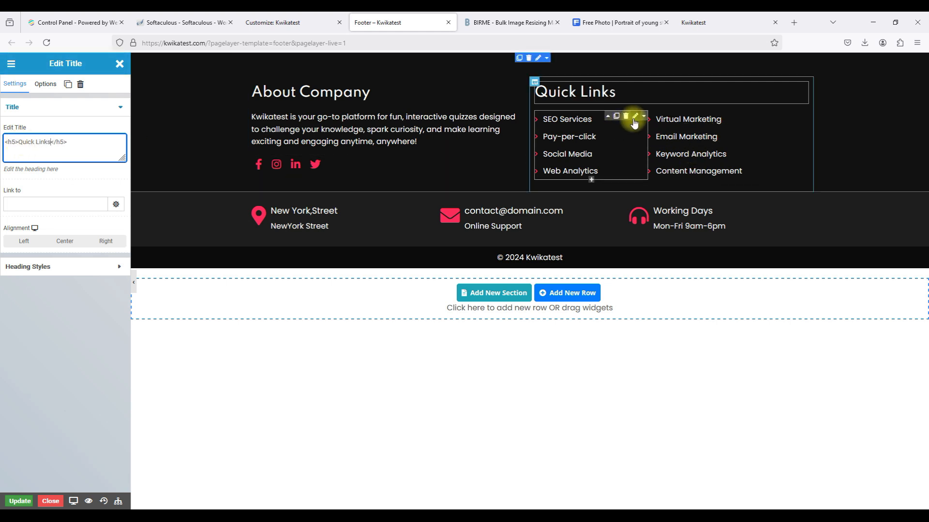
Delete the Social Media and Web Analytics items, and turn SEO Services into 'Our Blog' linking kwikatest.com/blog/.
click(632, 117)
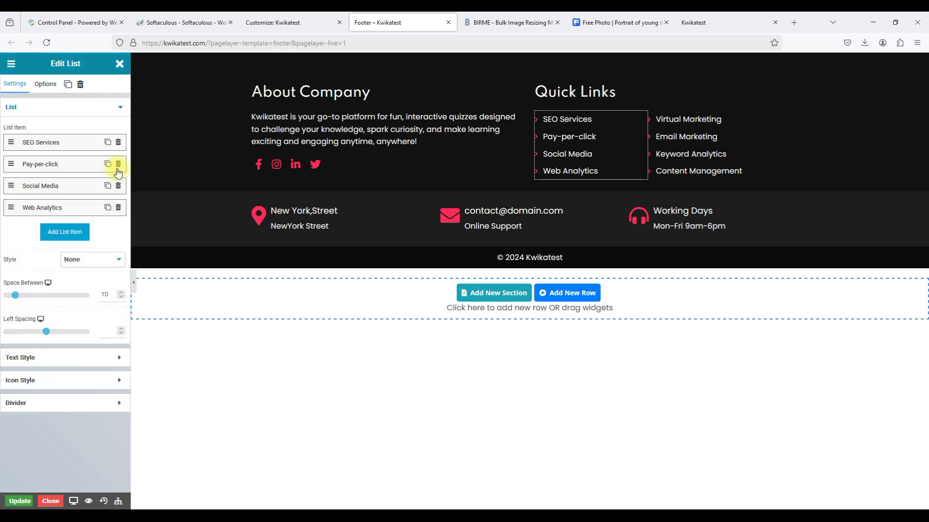
click(118, 186)
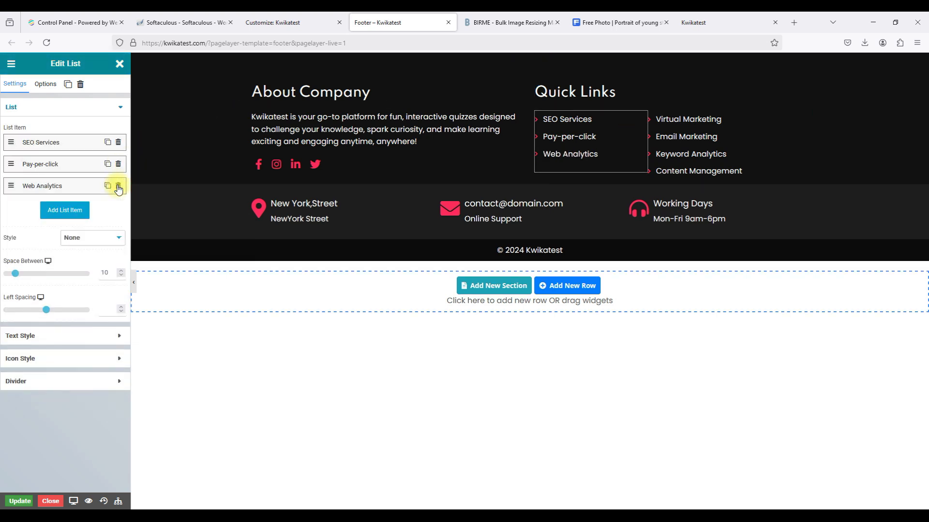
click(118, 186)
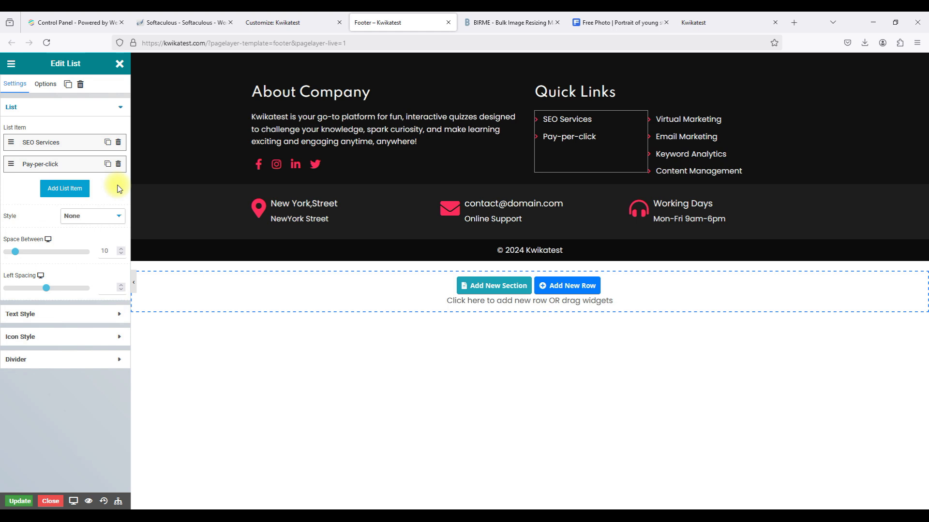
click(63, 142)
triple_click(39, 202)
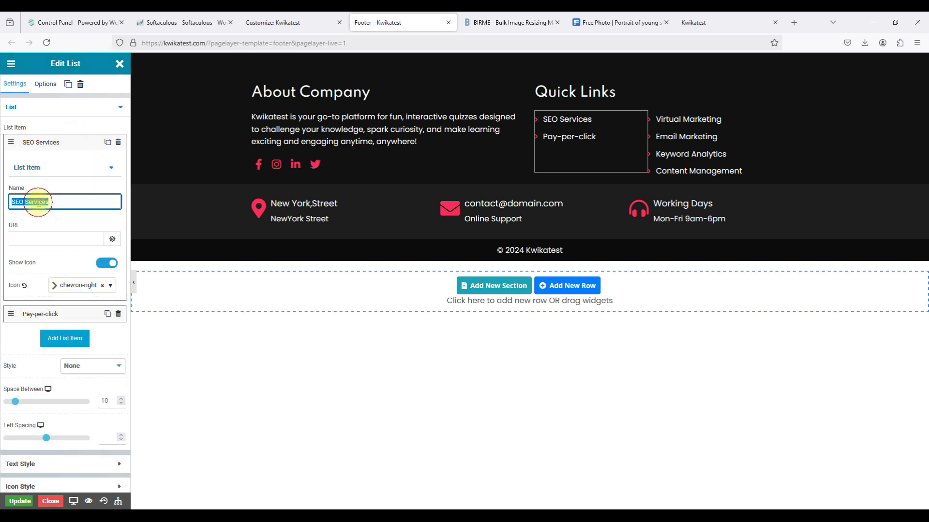
text(Our Blog)
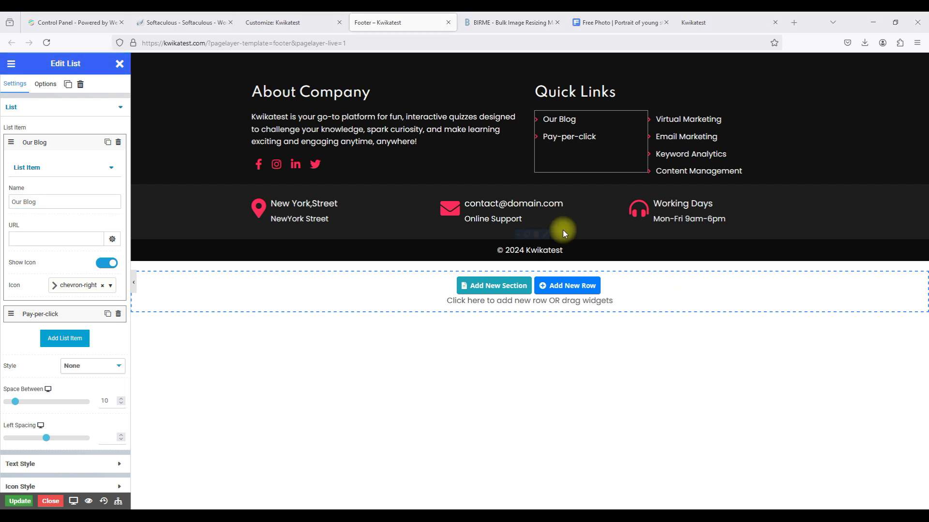
click(72, 246)
text(https://kwikatest.com/blog/)
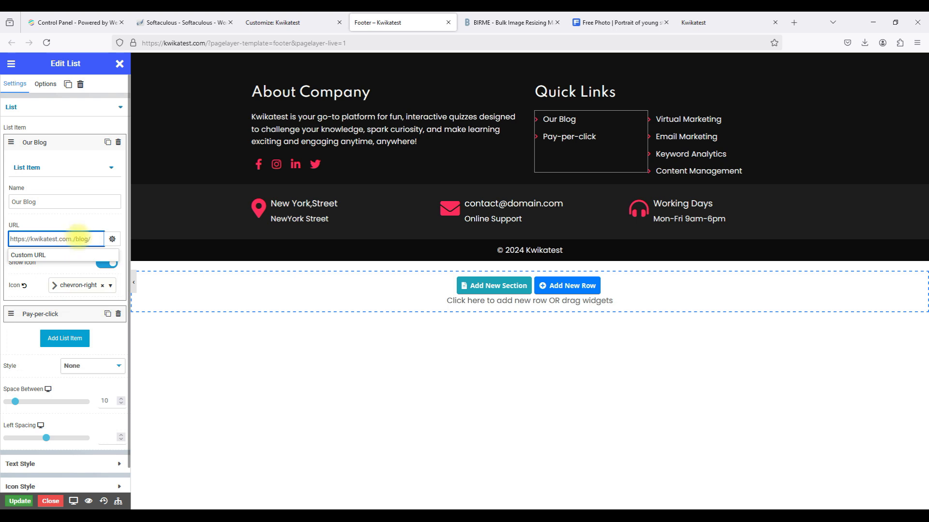
click(43, 149)
click(40, 165)
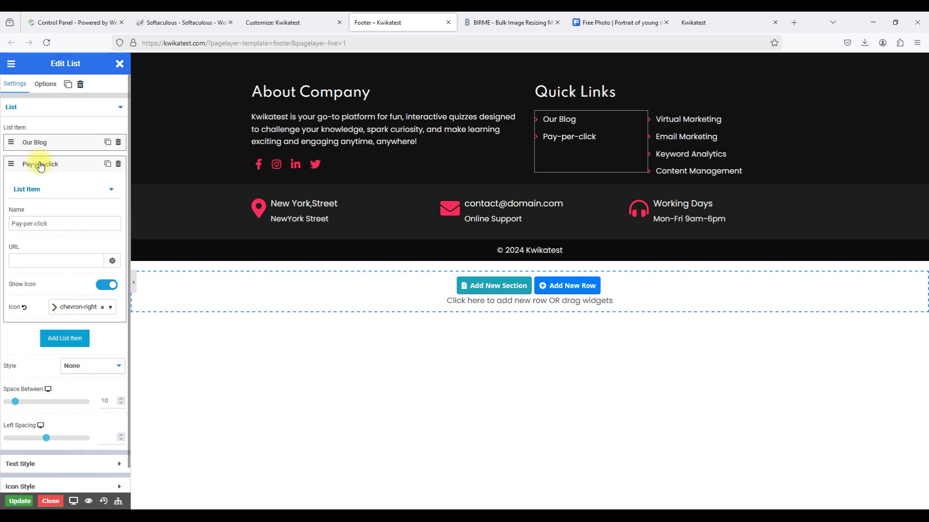
triple_click(29, 225)
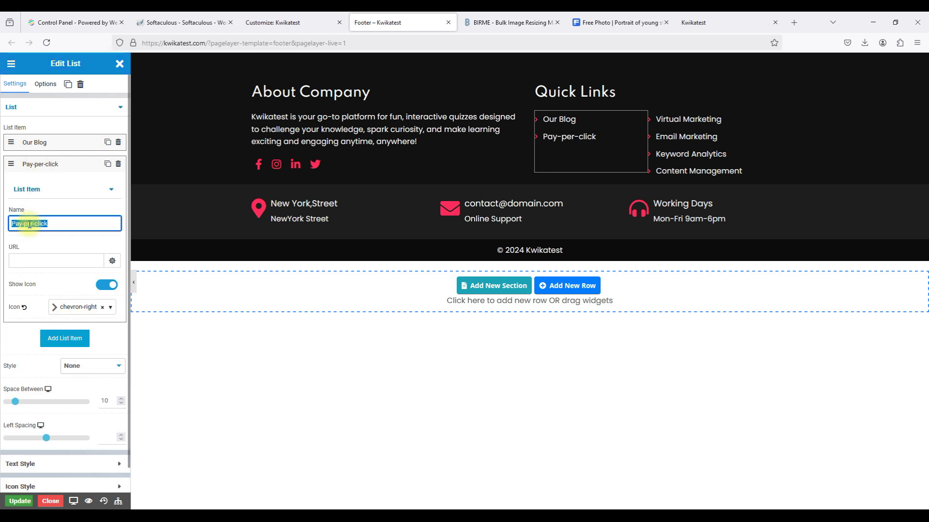
text(About Us)
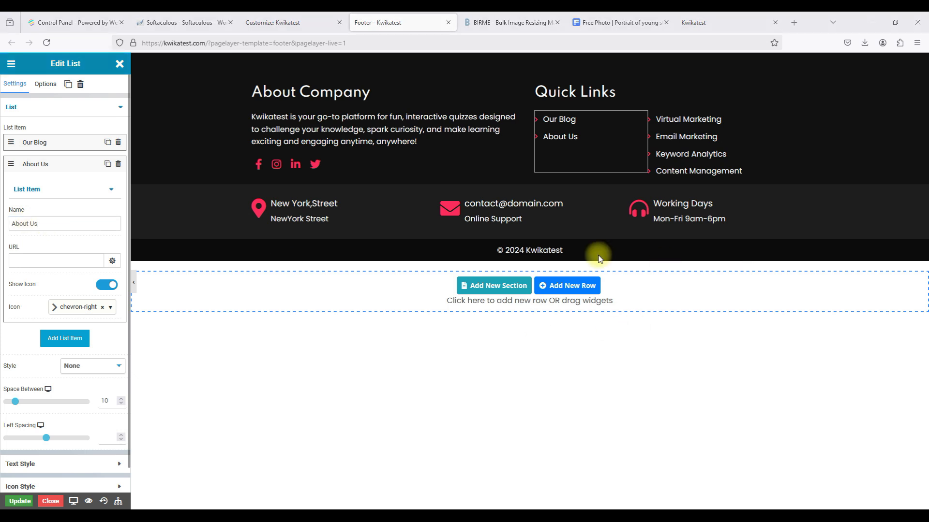
click(82, 264)
text(https://kwikatest.com.ng/about/)
key(BackSpace)
key(BackSpace)
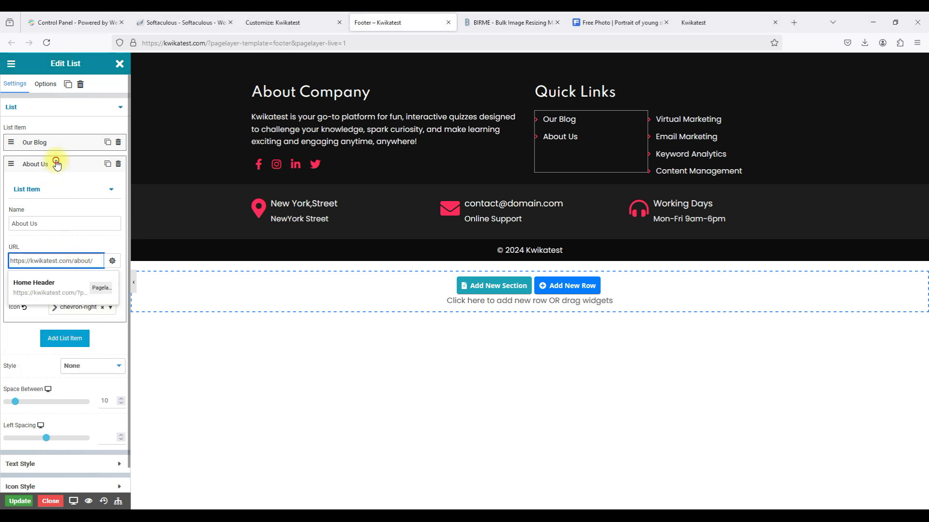
click(56, 165)
click(46, 147)
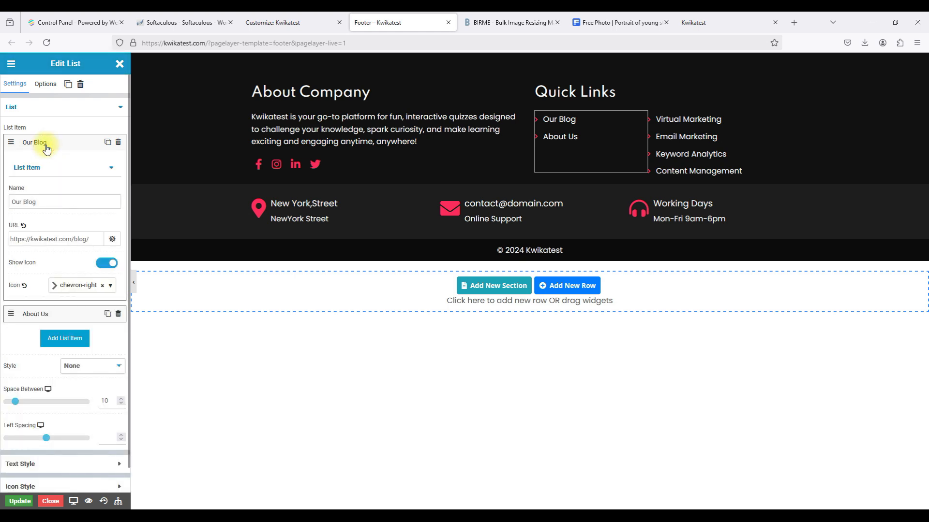
click(46, 147)
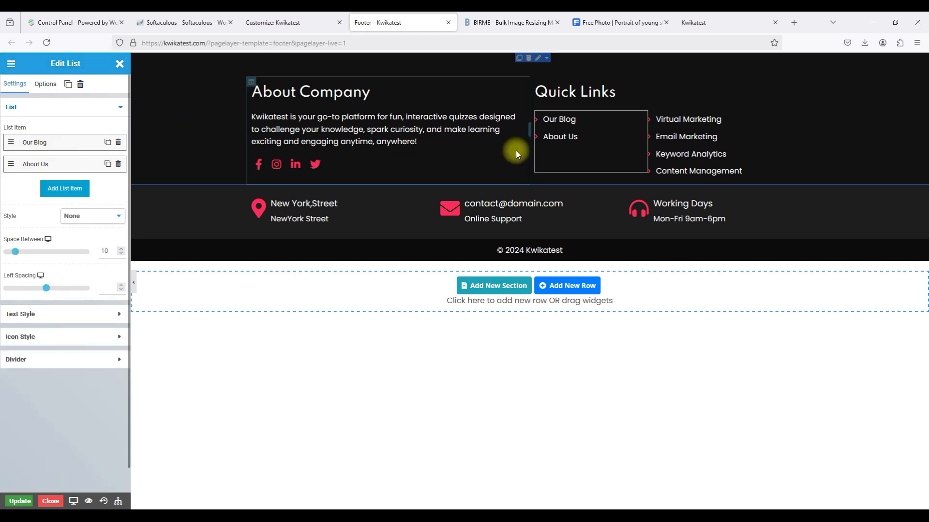
click(756, 119)
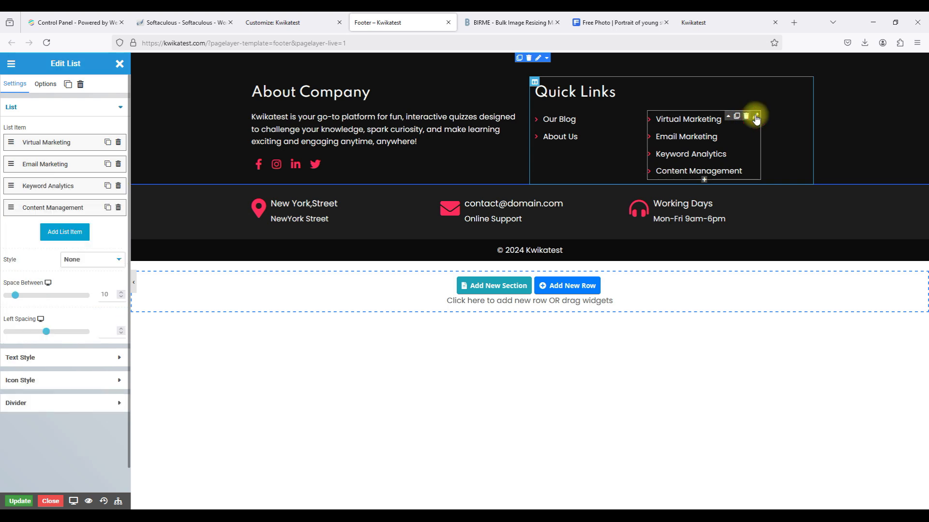
Delete Keyword Analytics and Content Management, and turn Virtual Marketing into a linked Privacy Policy item.
click(118, 187)
click(118, 187)
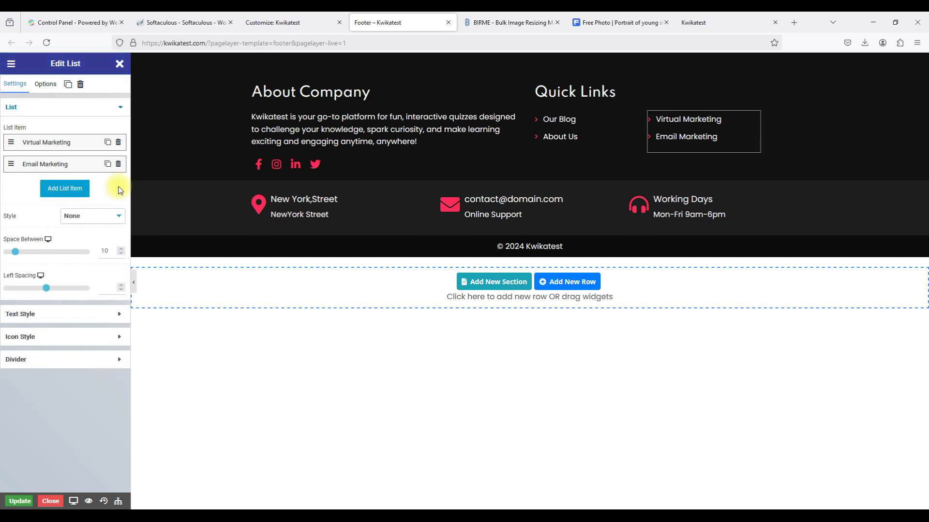
click(64, 141)
click(36, 202)
triple_click(36, 202)
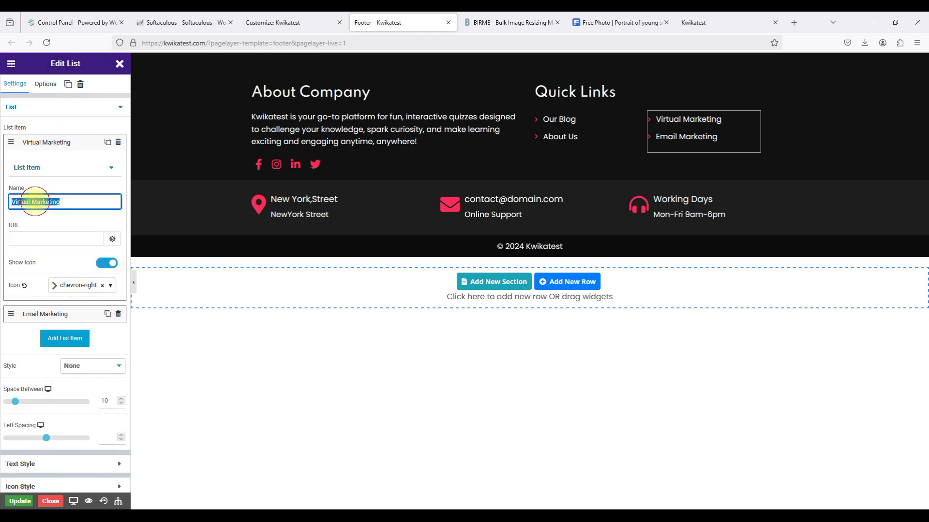
text(Priv)
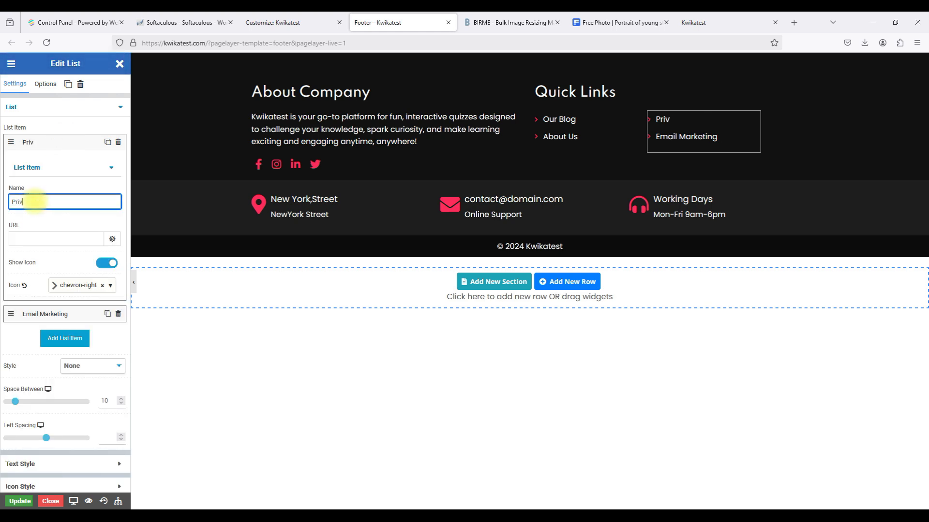
text(acy Policy)
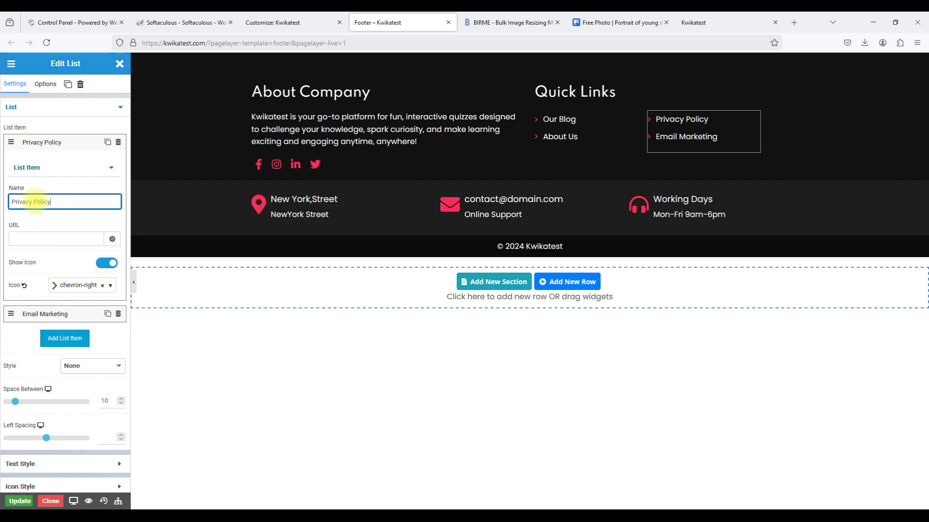
click(45, 314)
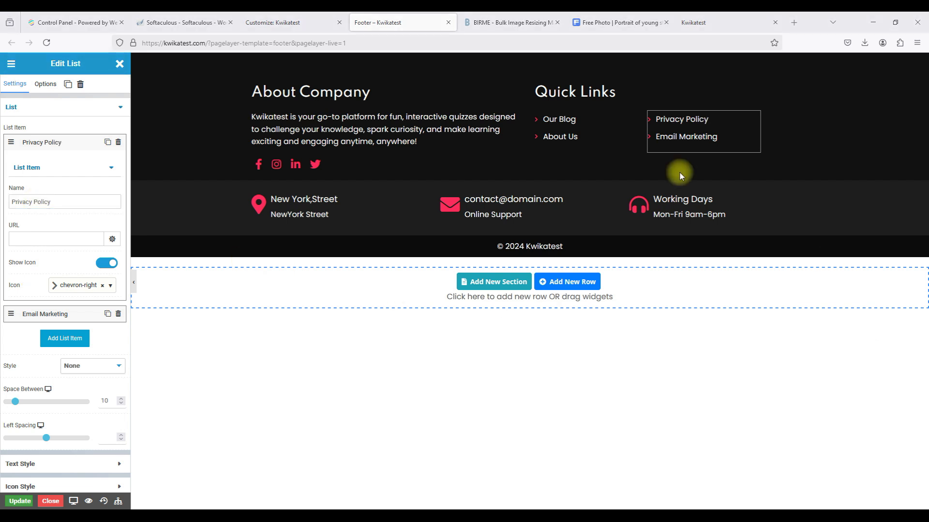
click(75, 236)
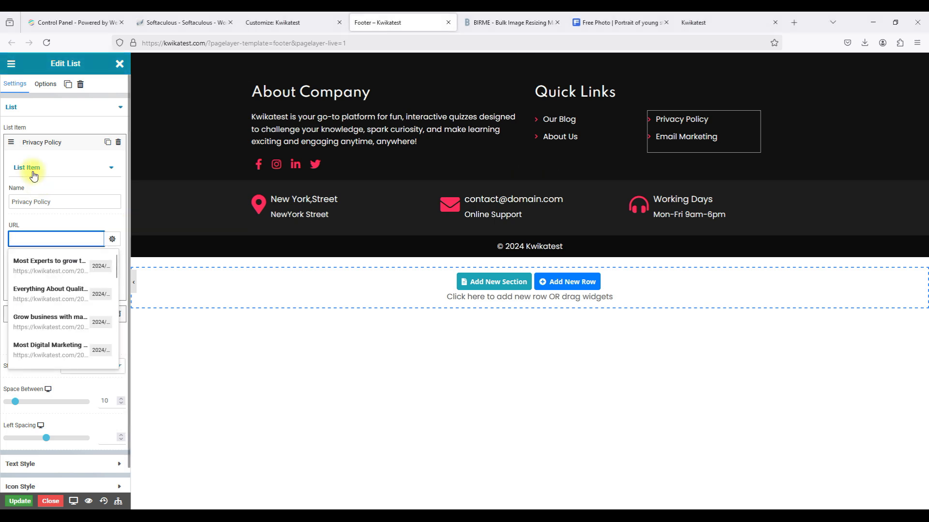
text(https://kwikatest.com.ng/privacy-policy)
click(59, 239)
key(BackSpace)
key(BackSpace)
key(BackSpace)
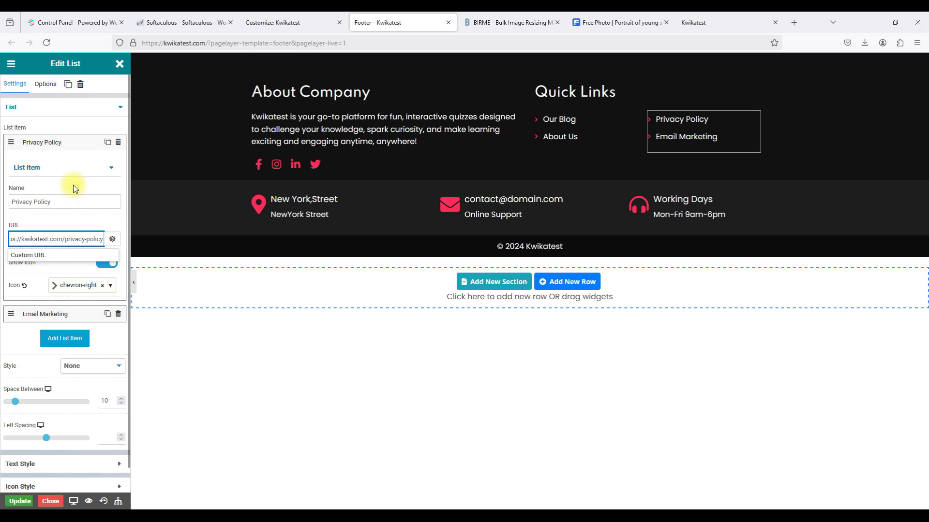
click(62, 142)
Rename Email Marketing to Terms And Conditions and paste its page address as the link.
click(58, 165)
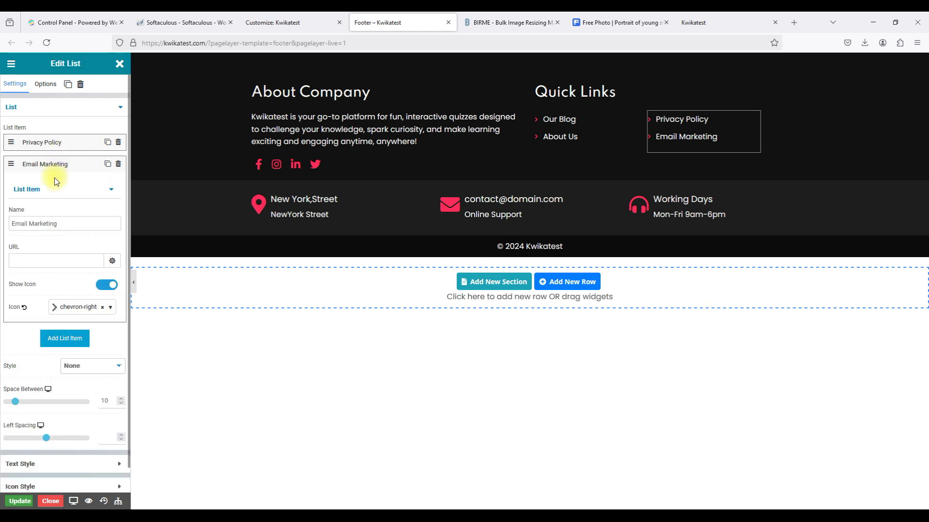
triple_click(40, 220)
text(Terms an)
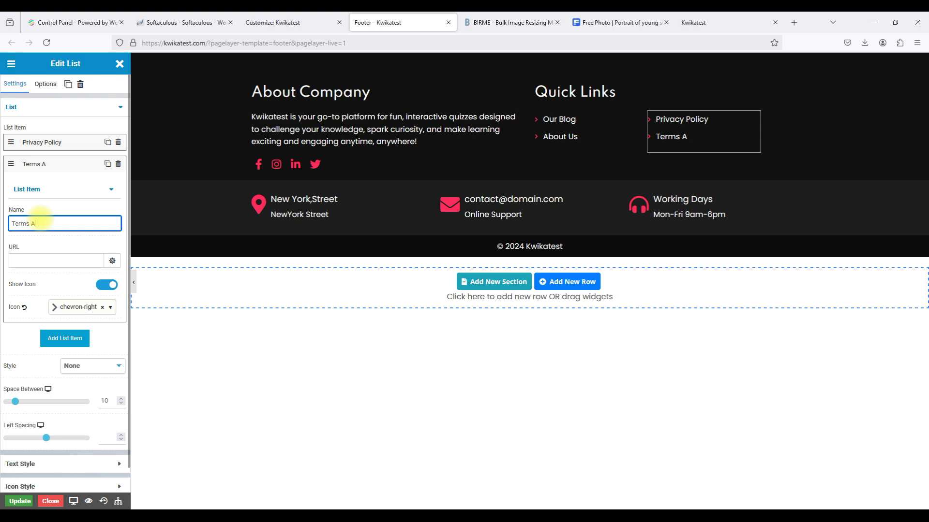
text(nd Conditions)
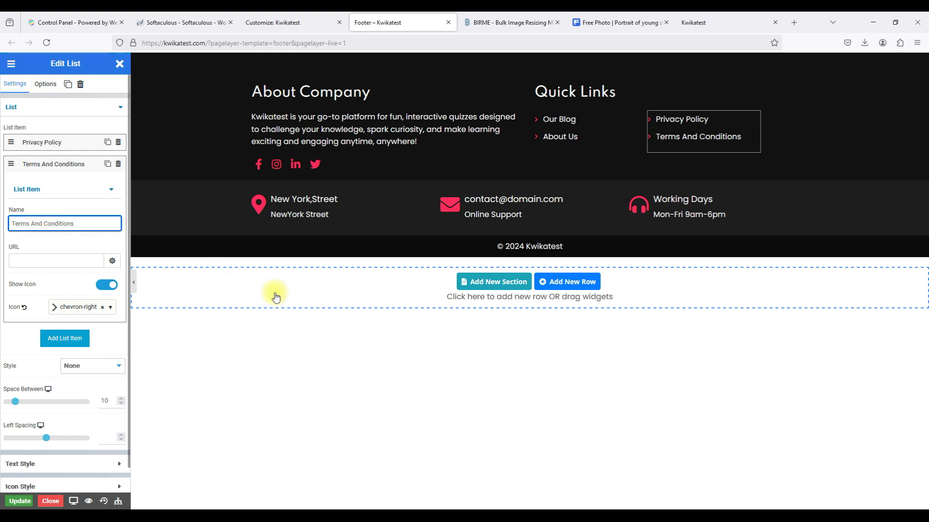
key(alt+Tab)
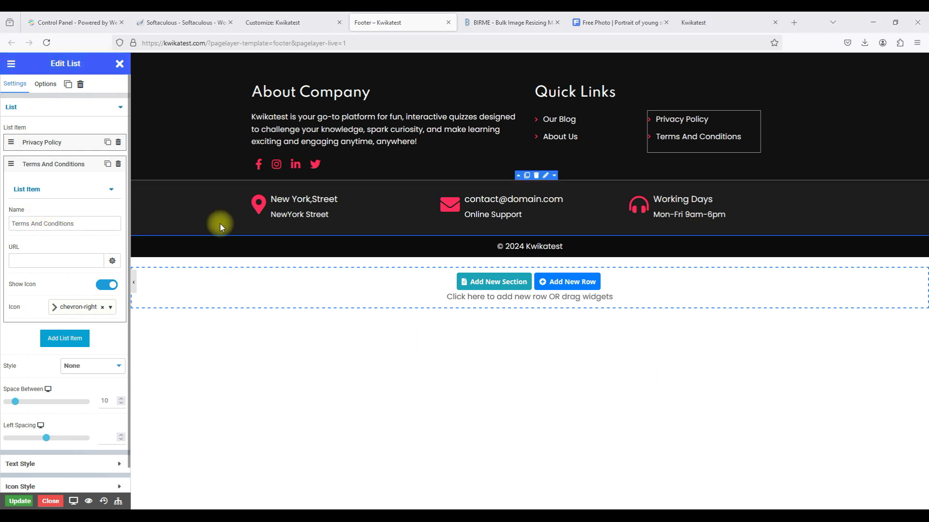
click(44, 259)
text(https://kwikatest.com.ng/terms-and-conditions)
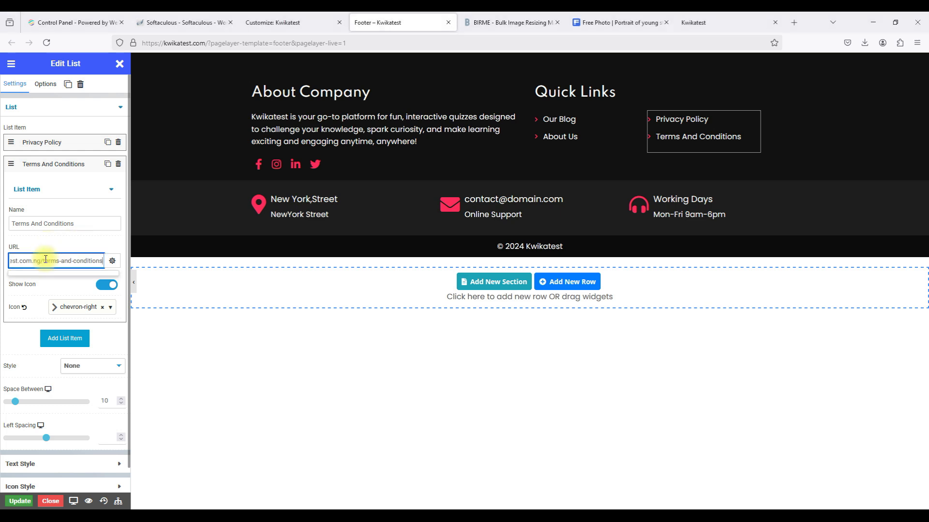
double_click(36, 260)
key(BackSpace)
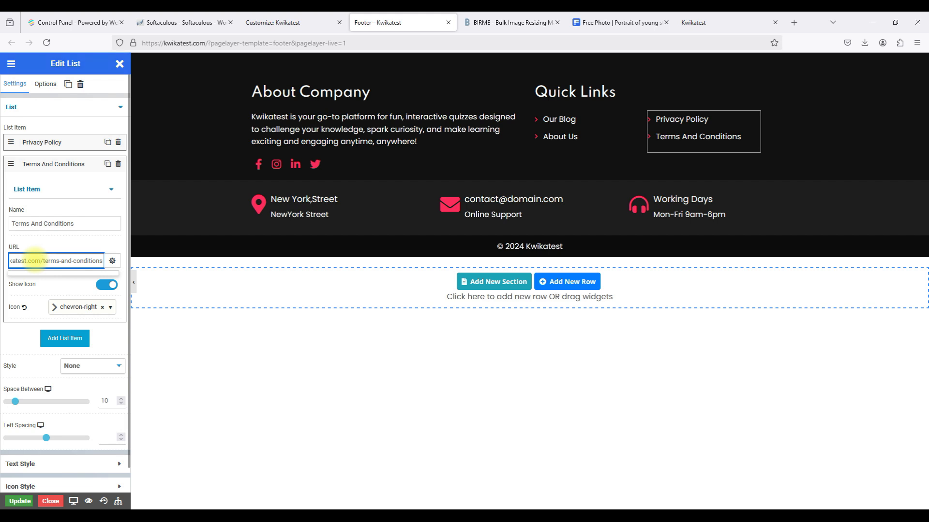
Save the footer with Update and expand the LinkedIn entry in the social icons widget.
click(21, 501)
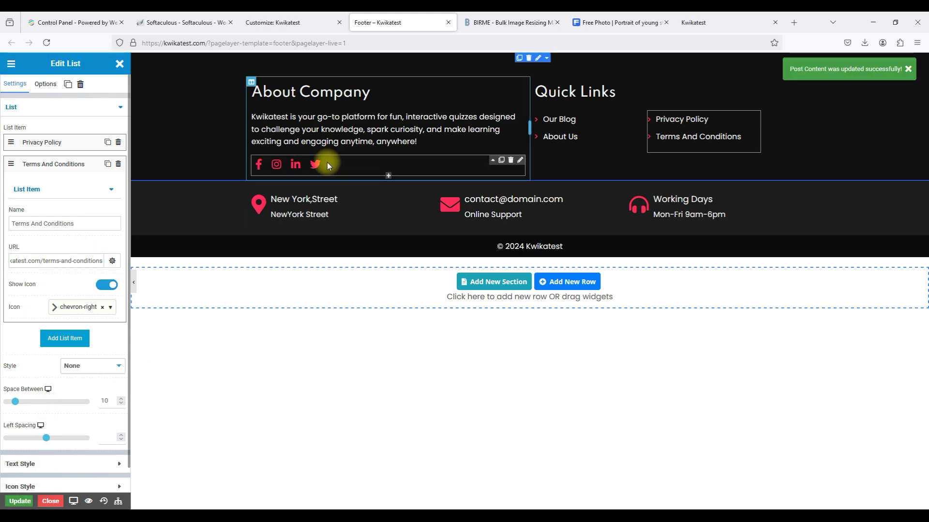
click(519, 164)
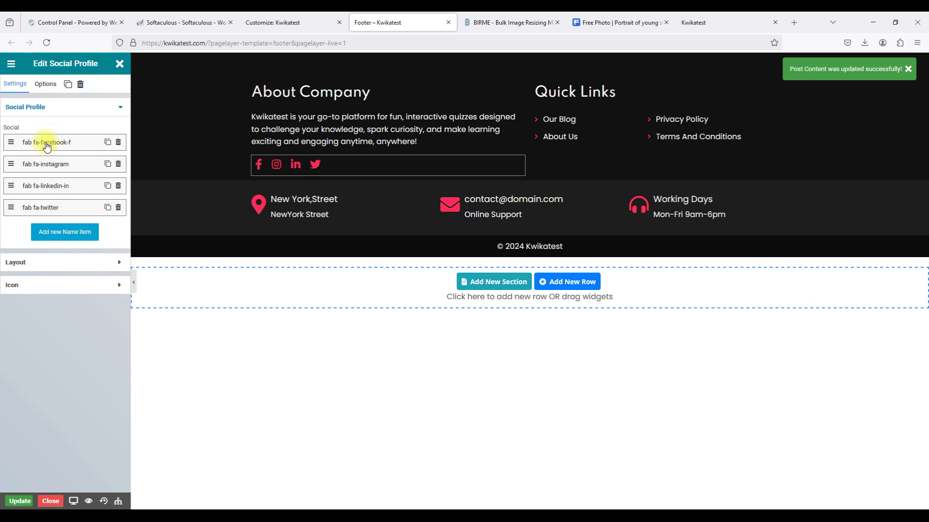
click(29, 189)
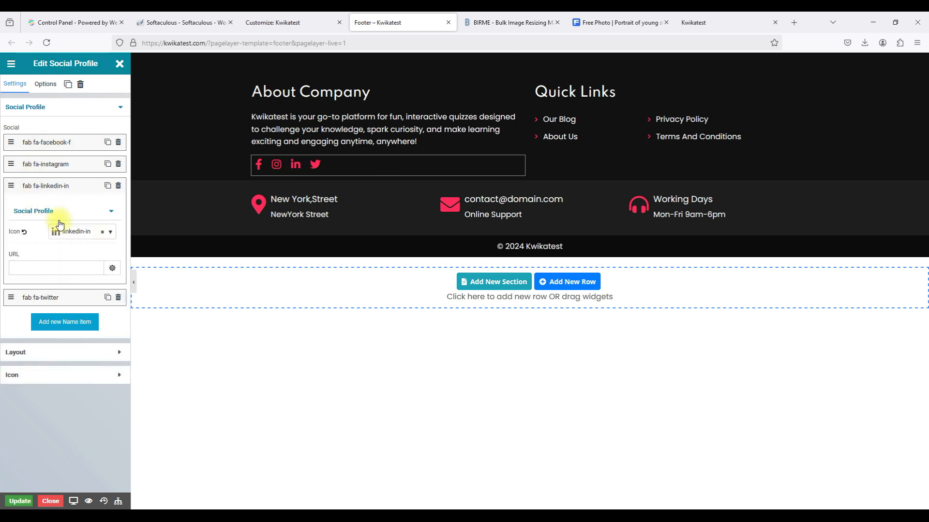
Replace the LinkedIn social entry's icon with the youtube icon, then expand the Facebook entry.
click(72, 232)
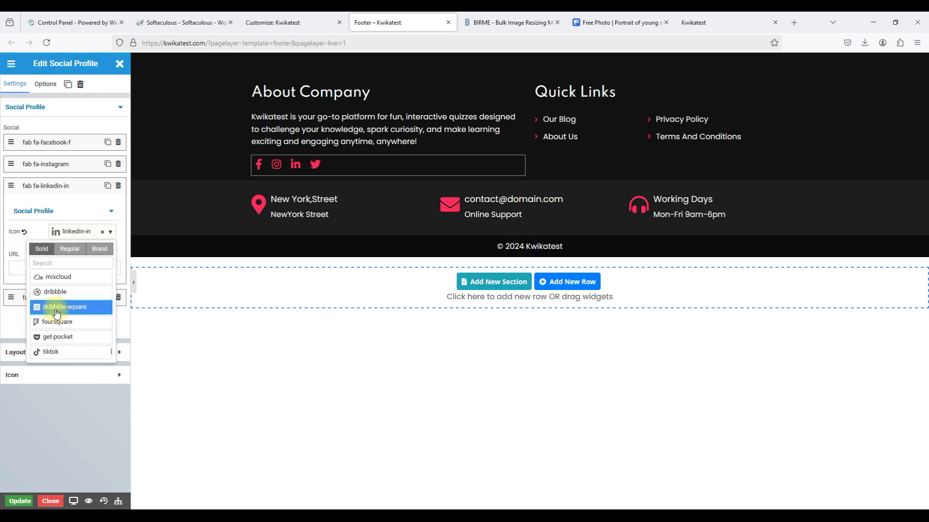
scroll(57, 334, up, 5)
scroll(56, 334, up, 1)
scroll(57, 334, up, 3)
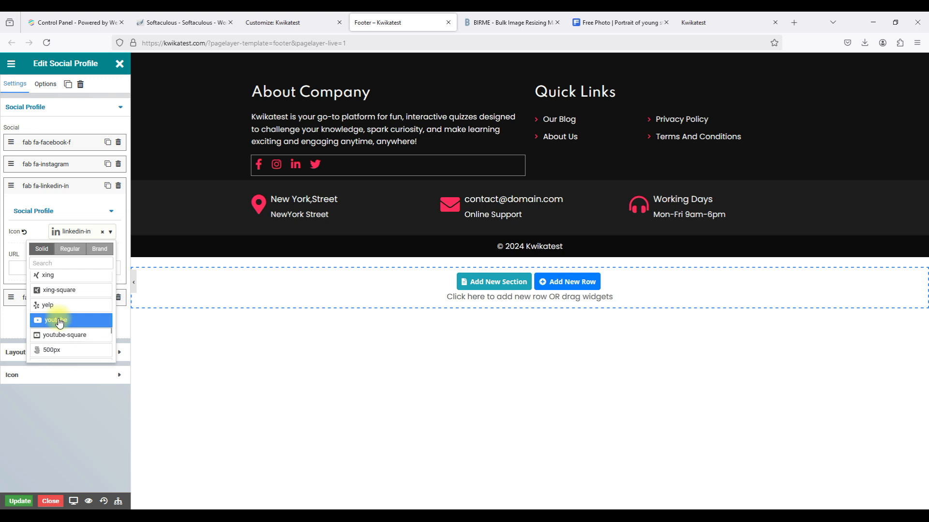
click(60, 322)
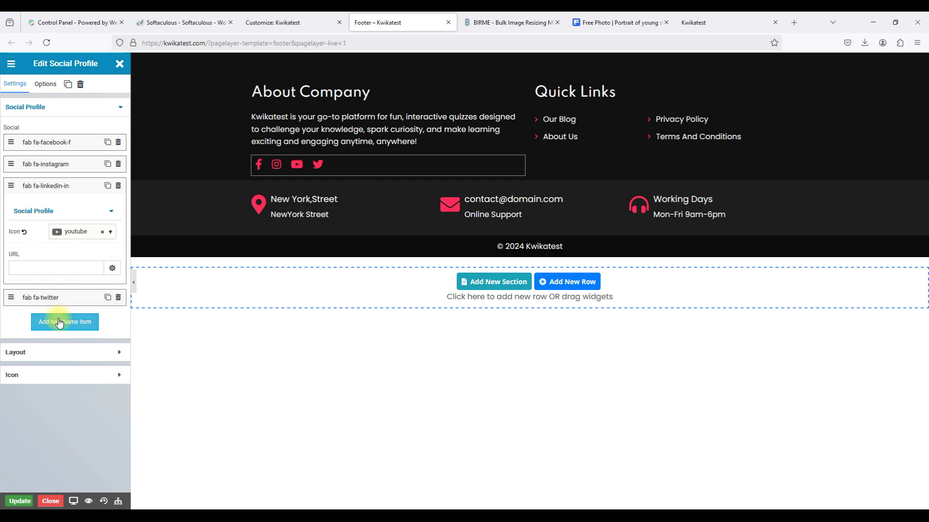
click(62, 187)
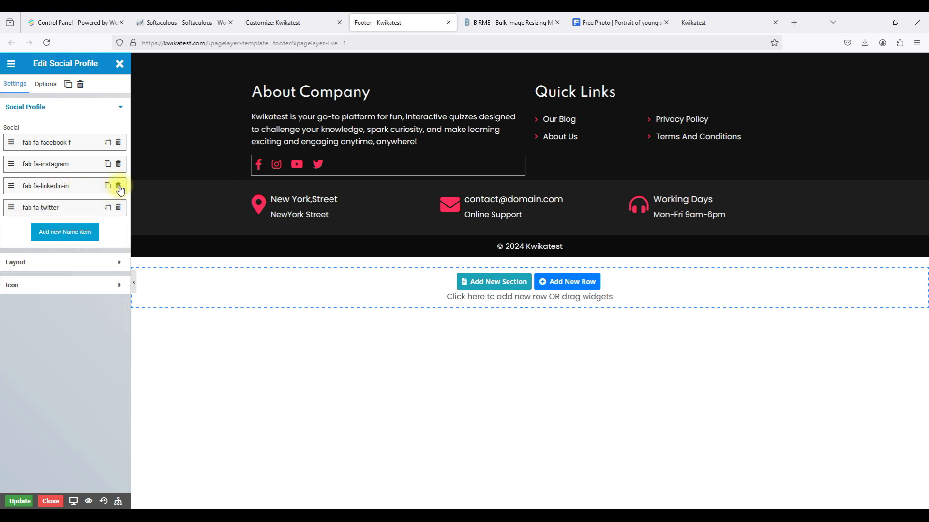
click(56, 144)
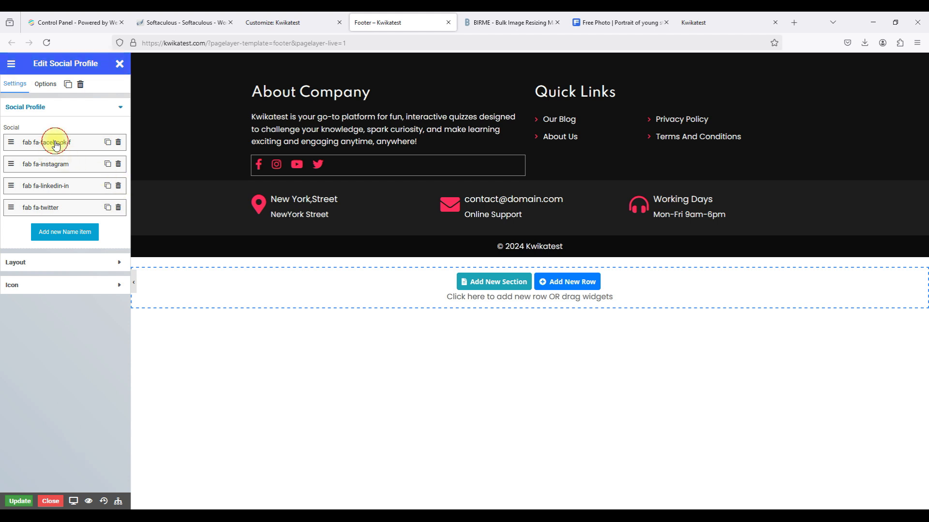
Paste the Facebook profile link and check the existing Instagram link.
click(26, 224)
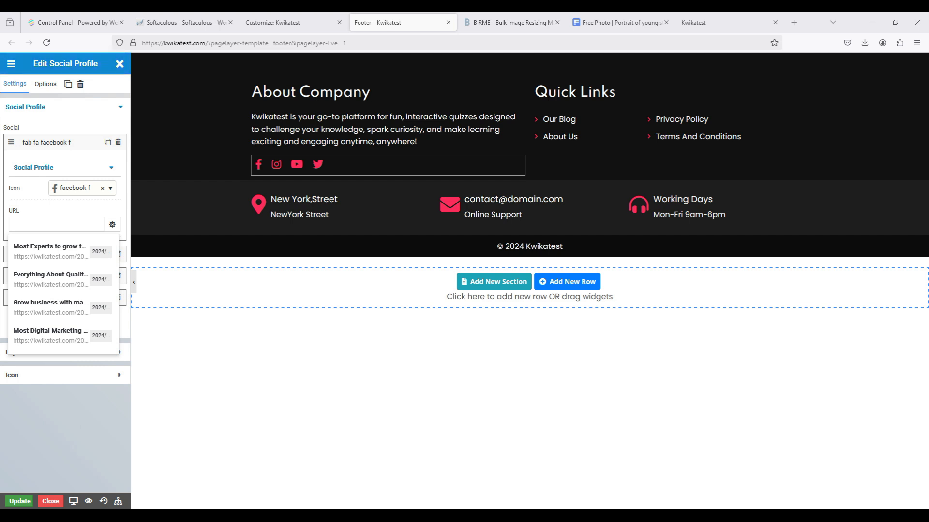
click(71, 227)
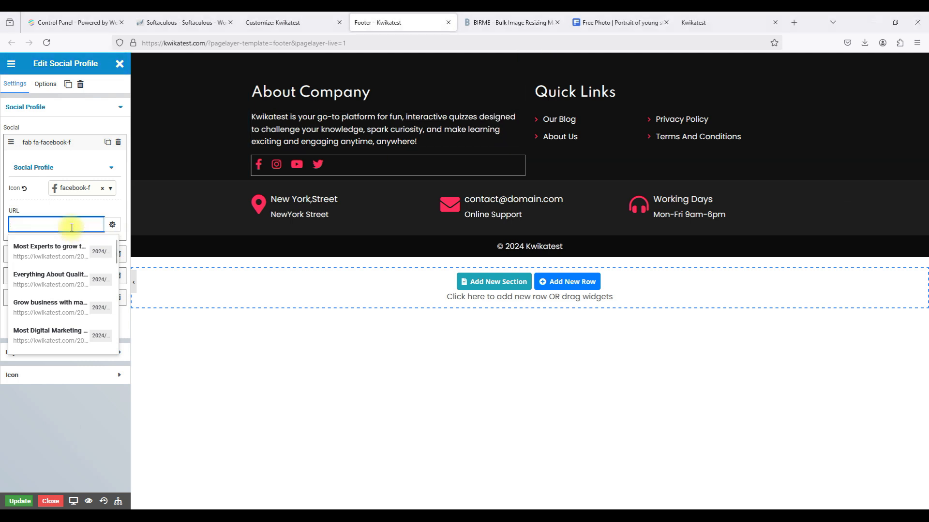
key(ctrl+v)
click(47, 140)
click(47, 164)
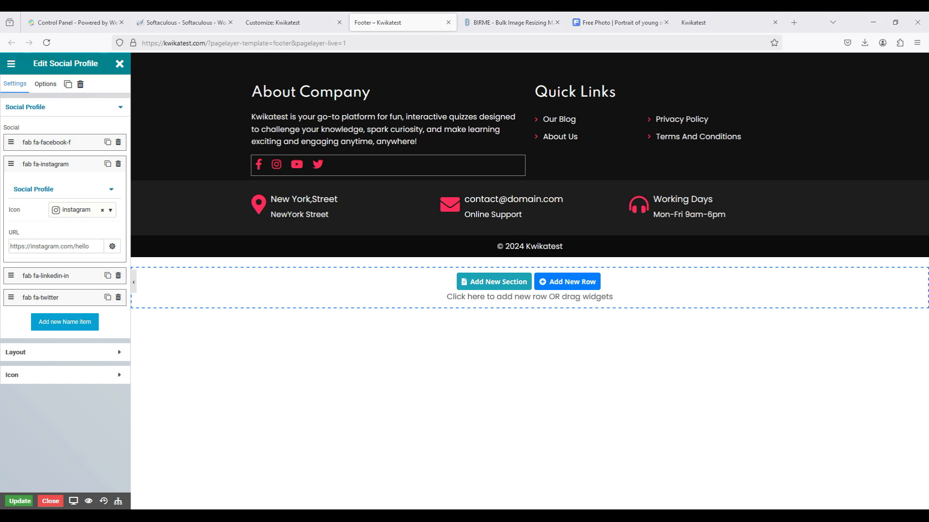
click(68, 249)
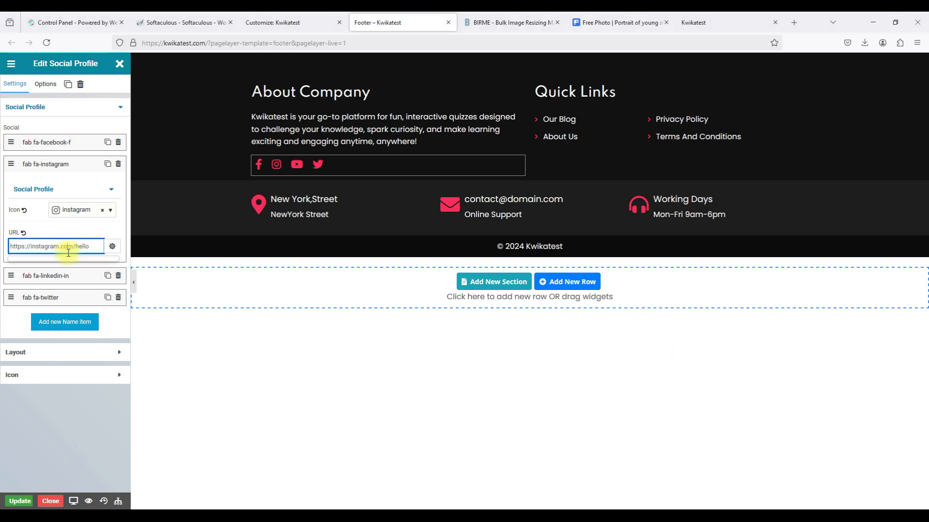
click(49, 164)
click(46, 185)
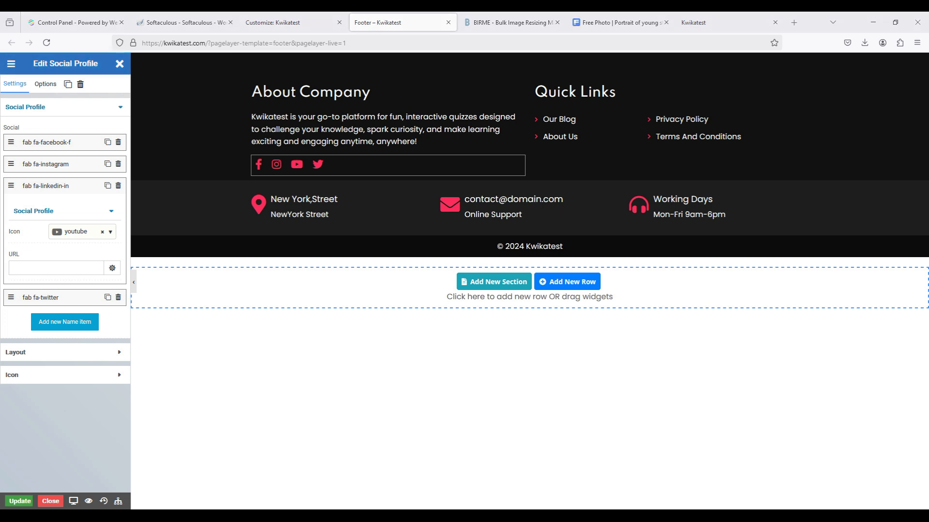
click(31, 267)
text(https://youtube.com/kwikatest)
click(46, 186)
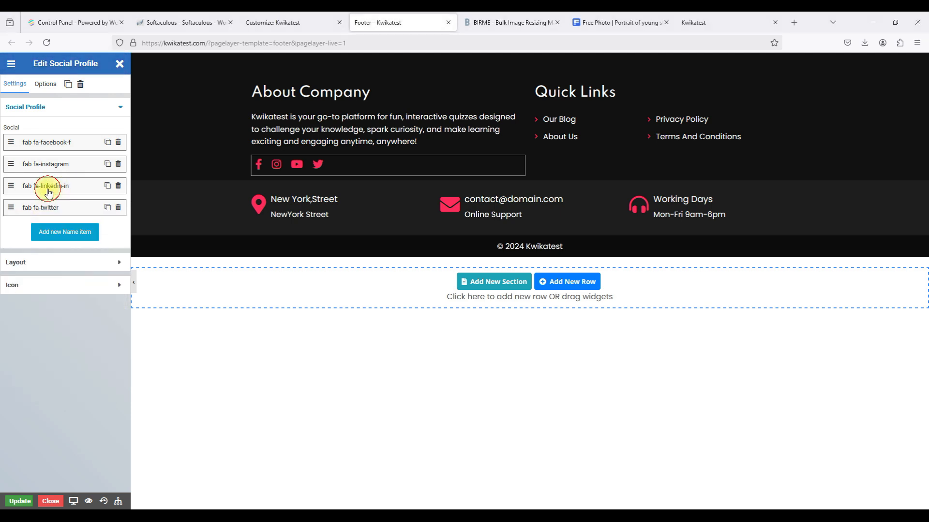
click(49, 211)
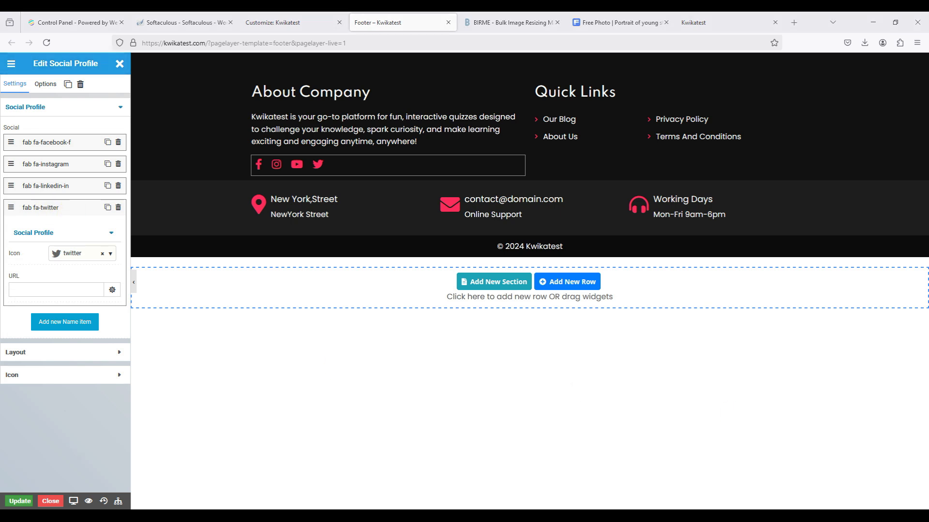
click(75, 290)
text(https://twitter.com/kwikatest)
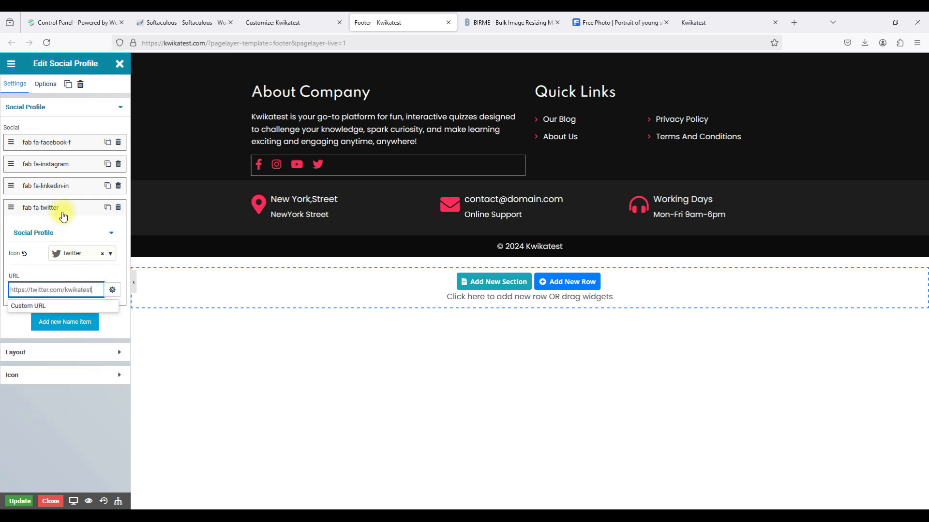
click(63, 212)
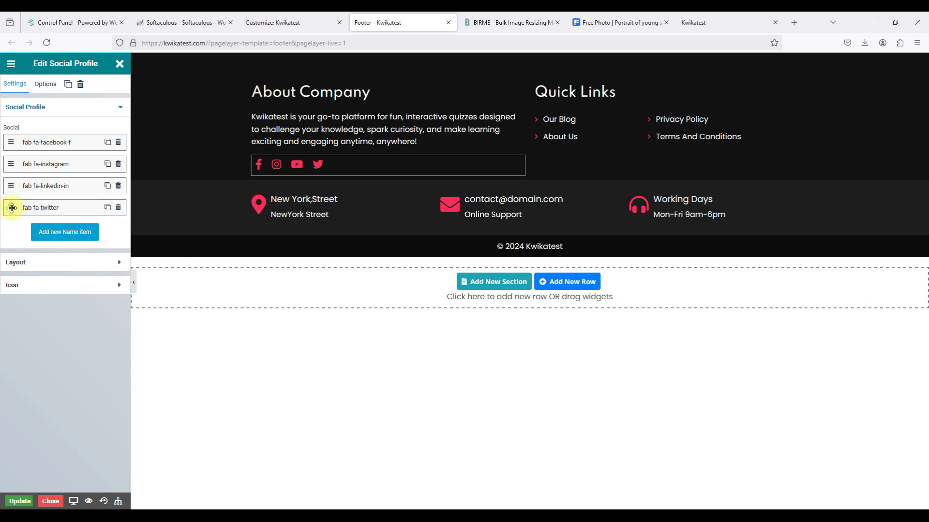
drag(11, 208, 10, 164)
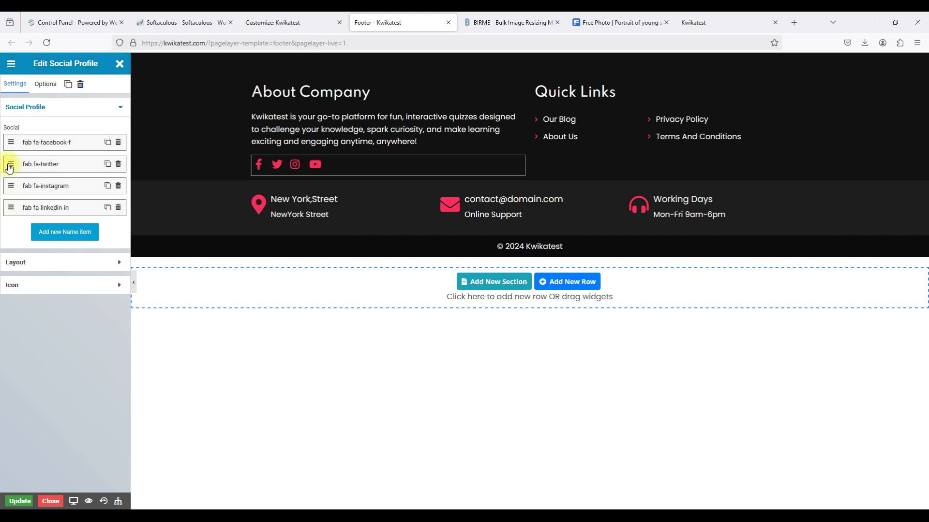
Arrange the social items as Facebook, Twitter, Instagram and save the footer with Update.
drag(10, 185, 10, 143)
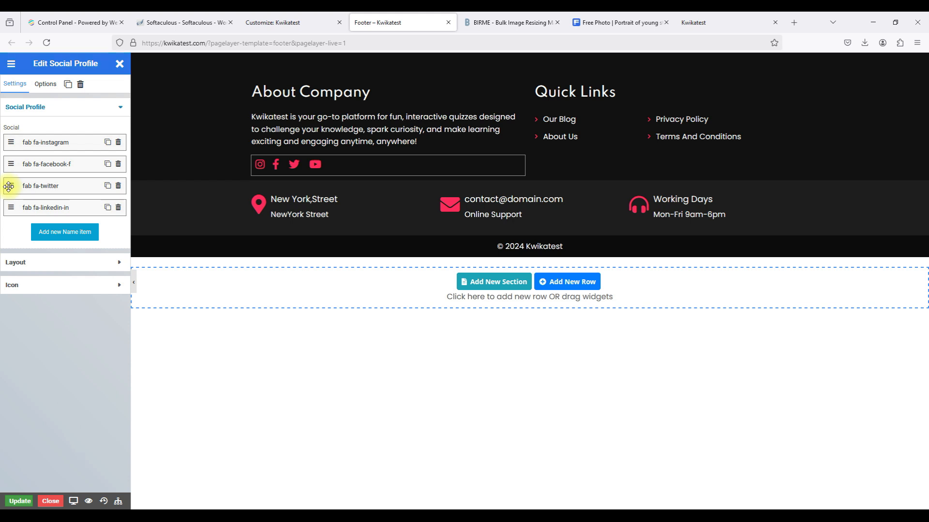
drag(11, 164, 11, 142)
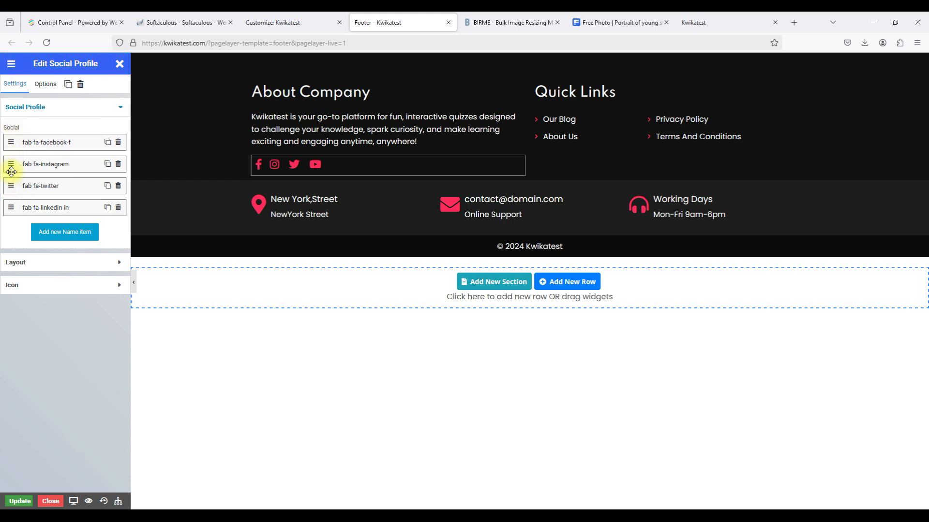
drag(10, 184, 11, 164)
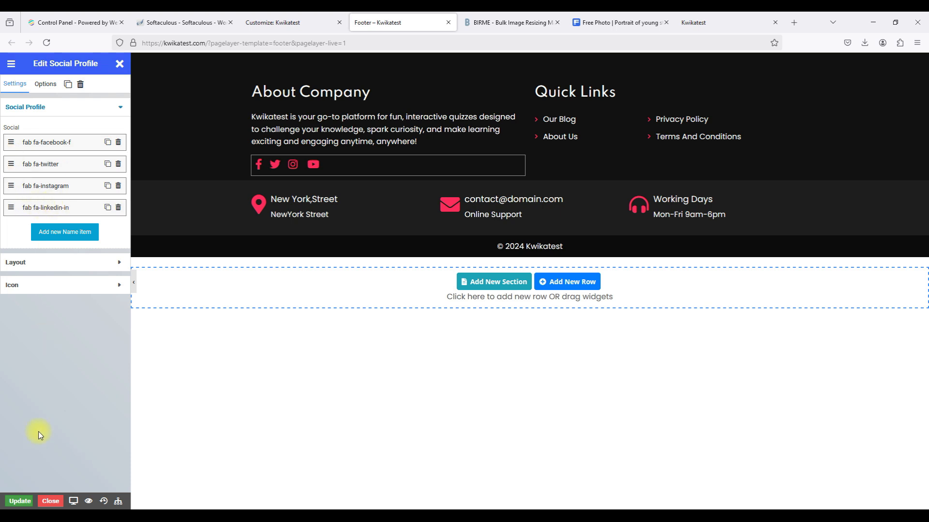
click(17, 501)
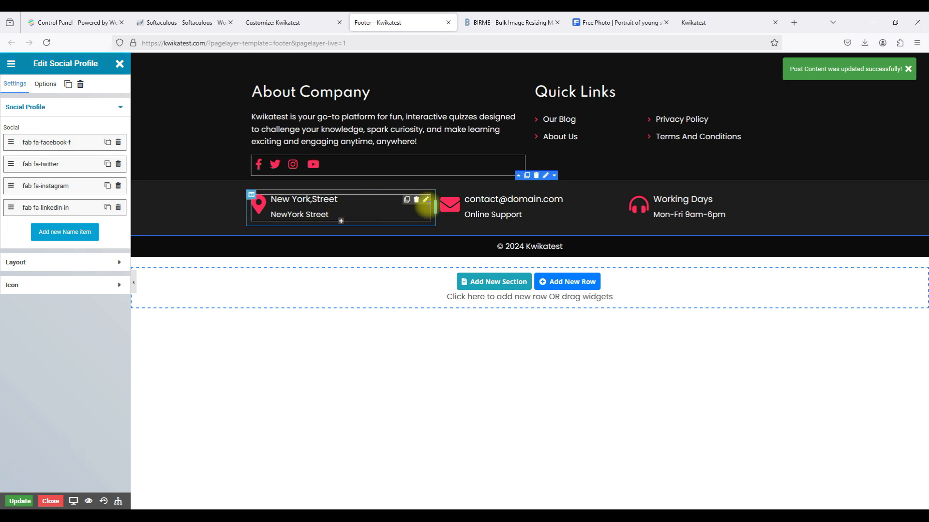
click(426, 200)
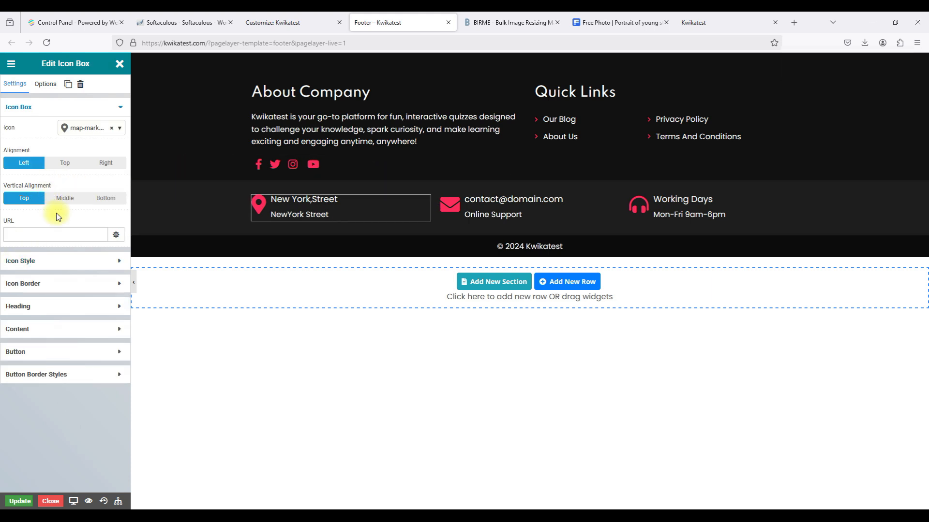
click(39, 312)
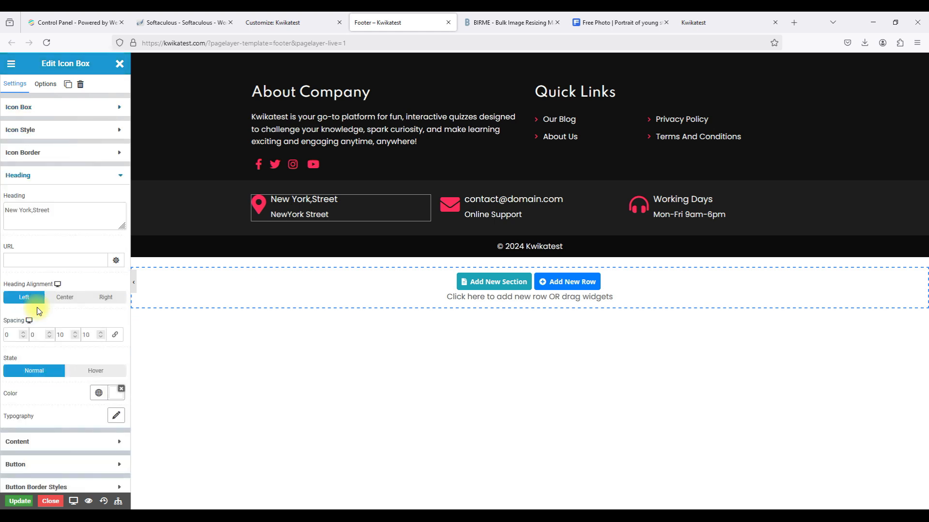
triple_click(28, 213)
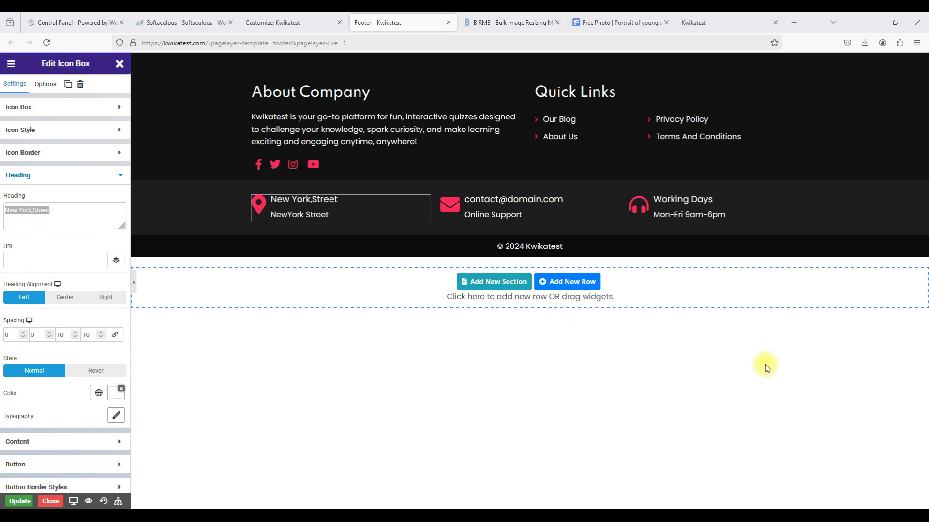
triple_click(96, 219)
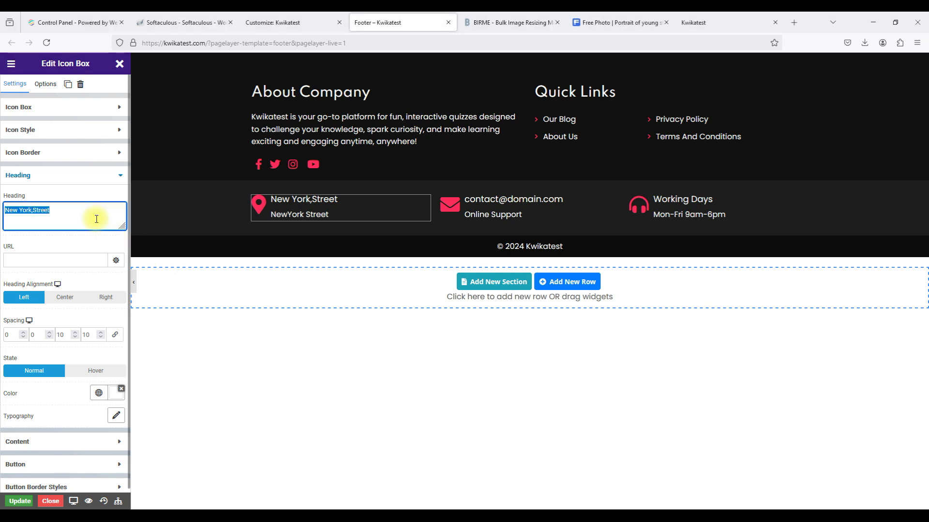
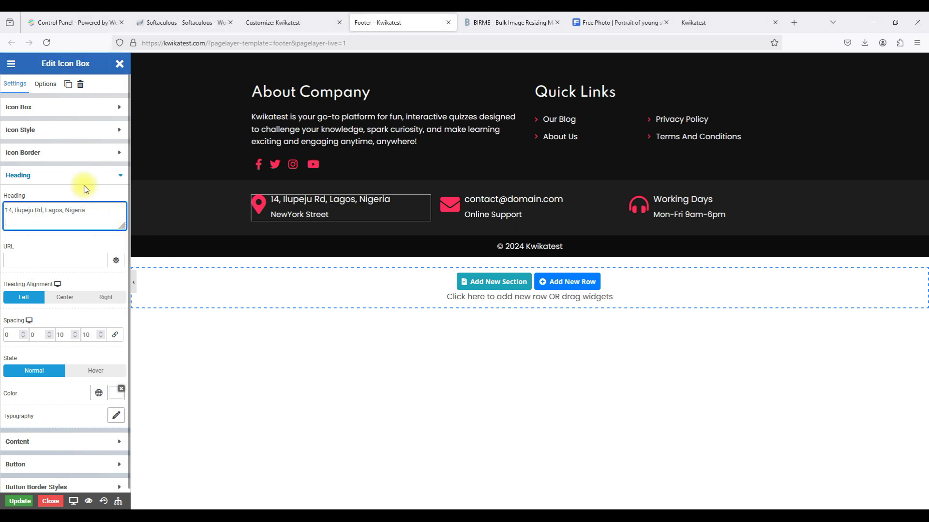
click(76, 177)
click(56, 199)
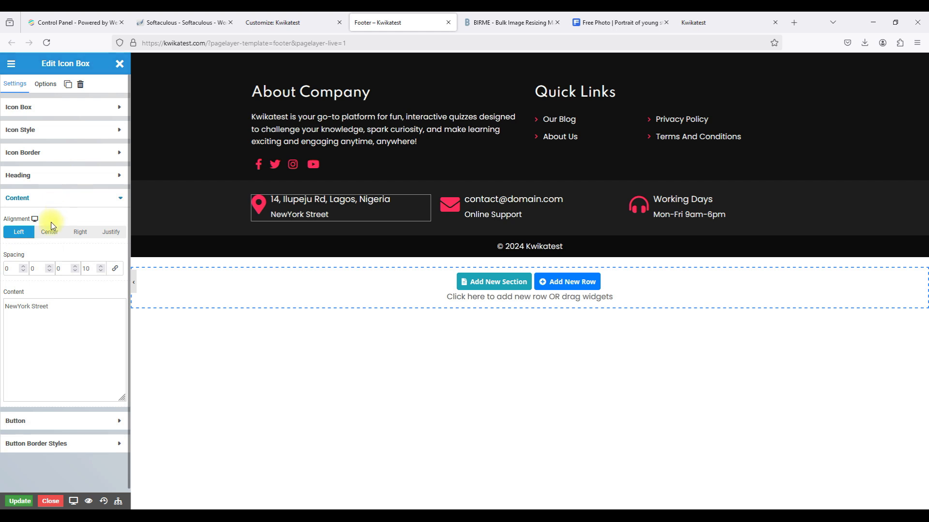
triple_click(30, 308)
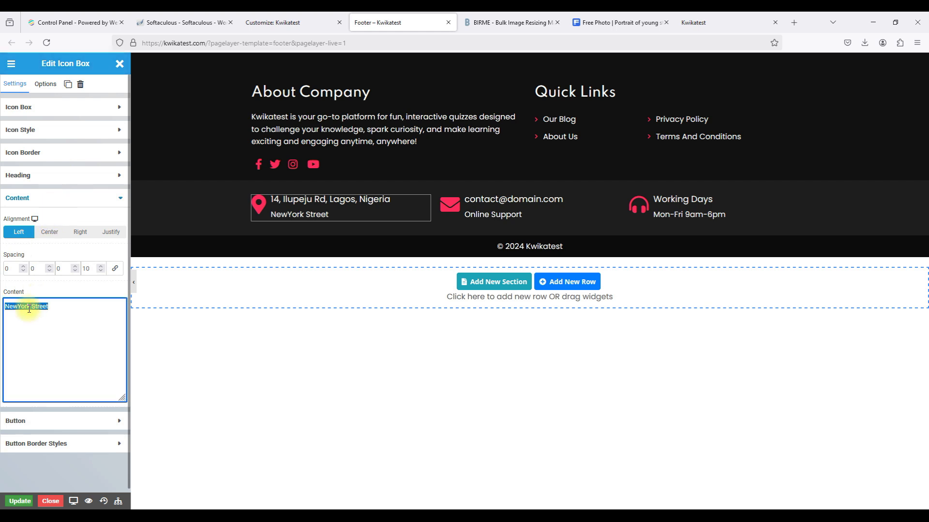
key(BackSpace)
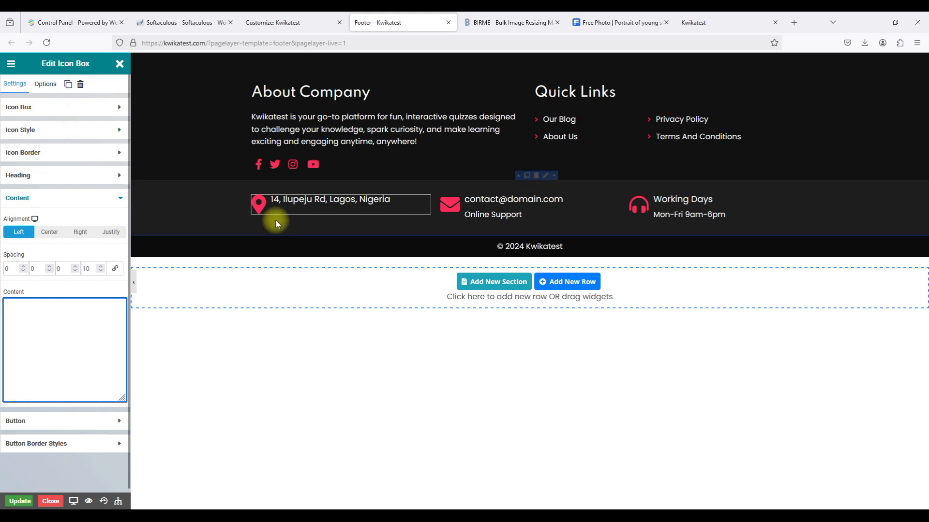
Shrink the address box's location pin icon to size 18.
click(40, 107)
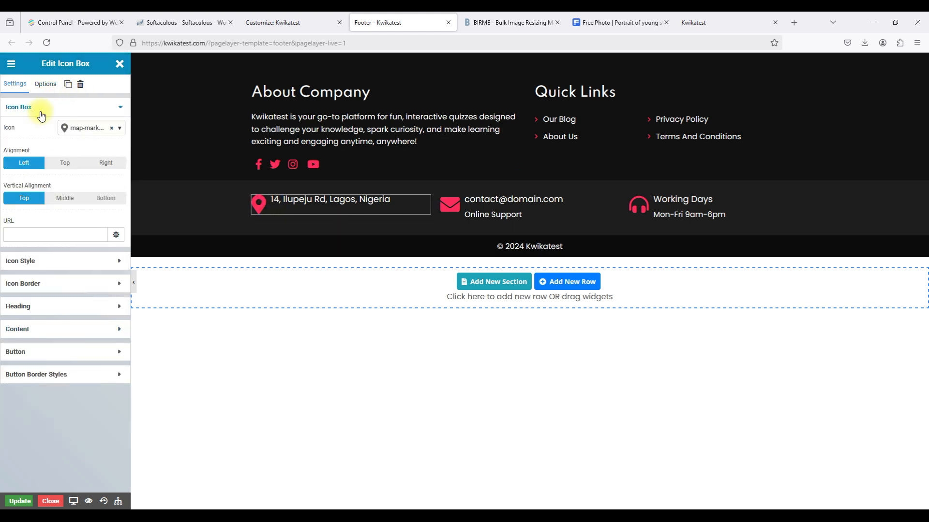
click(21, 261)
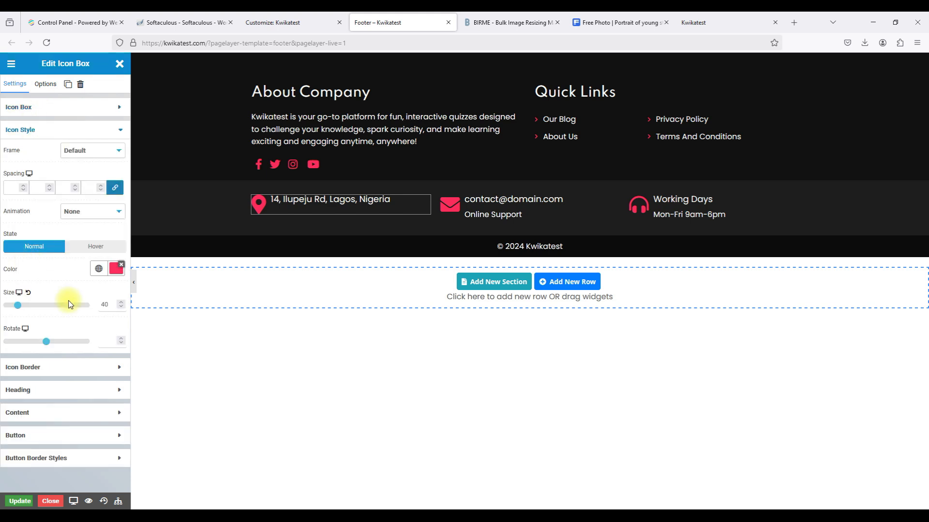
click(122, 308)
click(121, 308)
click(122, 308)
click(121, 308)
click(121, 308)
click(122, 308)
click(122, 308)
click(122, 308)
click(122, 308)
click(122, 308)
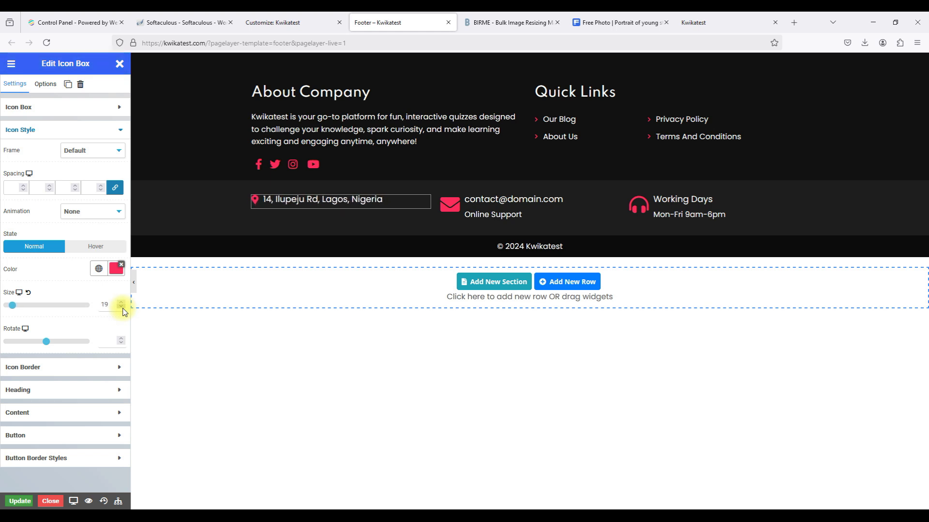
click(121, 308)
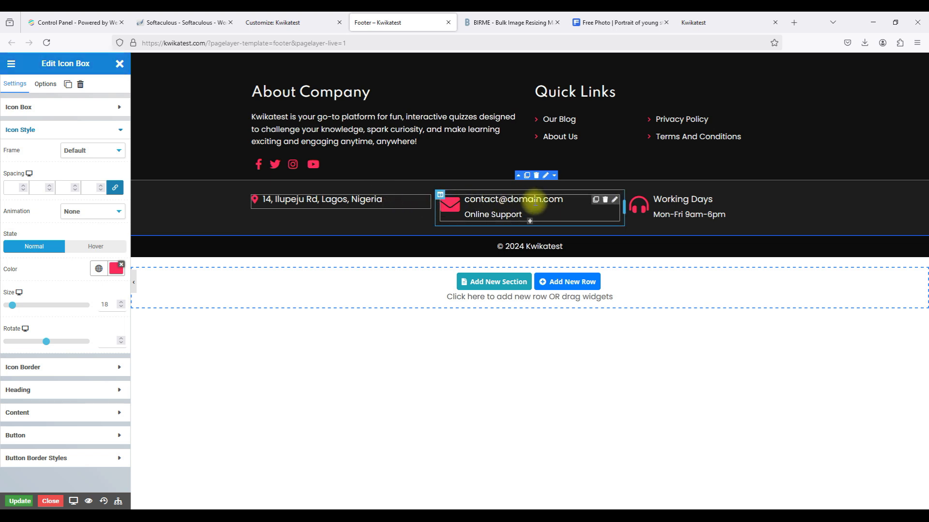
click(615, 200)
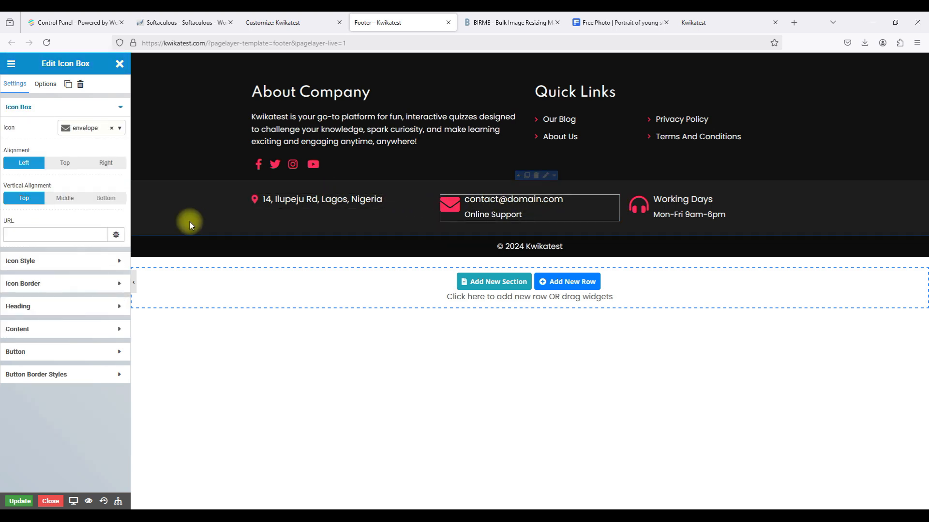
Replace the email box heading with the Kwikatest contact email and delete the Online Support line.
click(50, 307)
click(31, 209)
triple_click(32, 209)
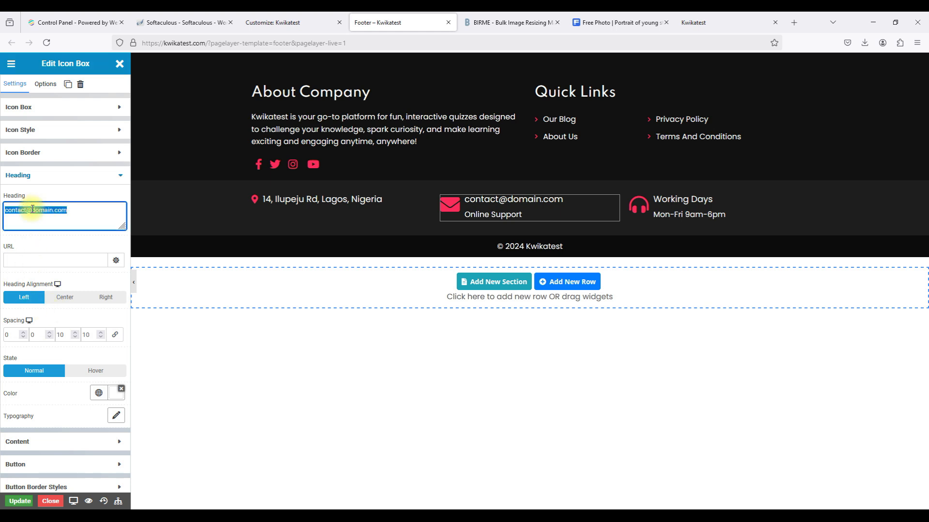
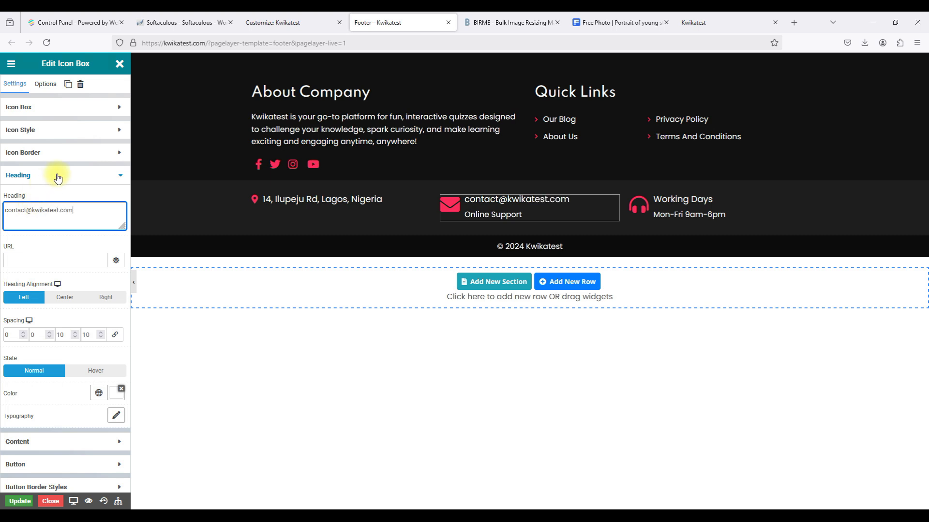
click(45, 129)
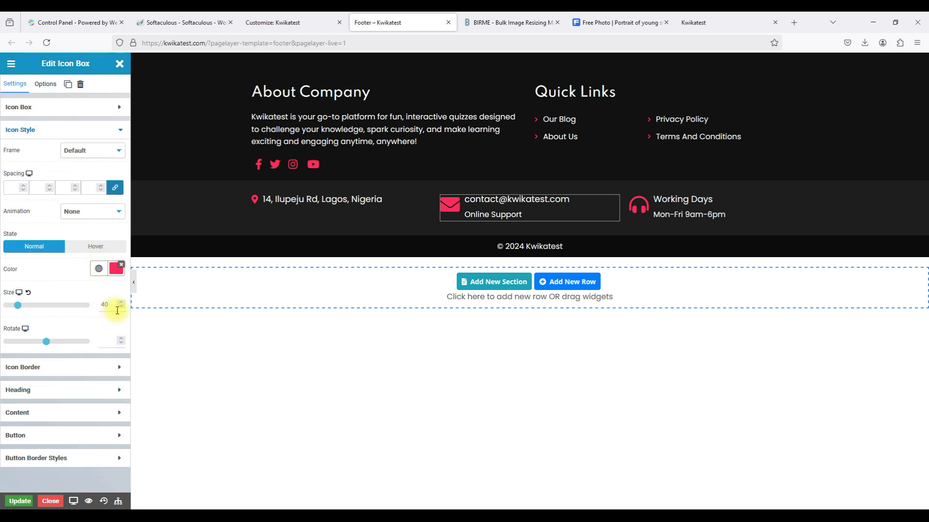
click(55, 129)
click(41, 197)
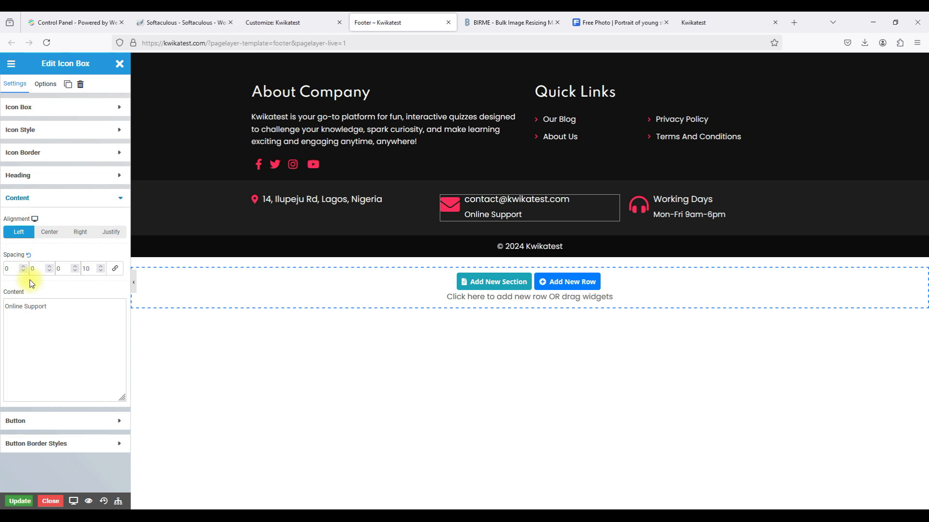
triple_click(19, 306)
key(BackSpace)
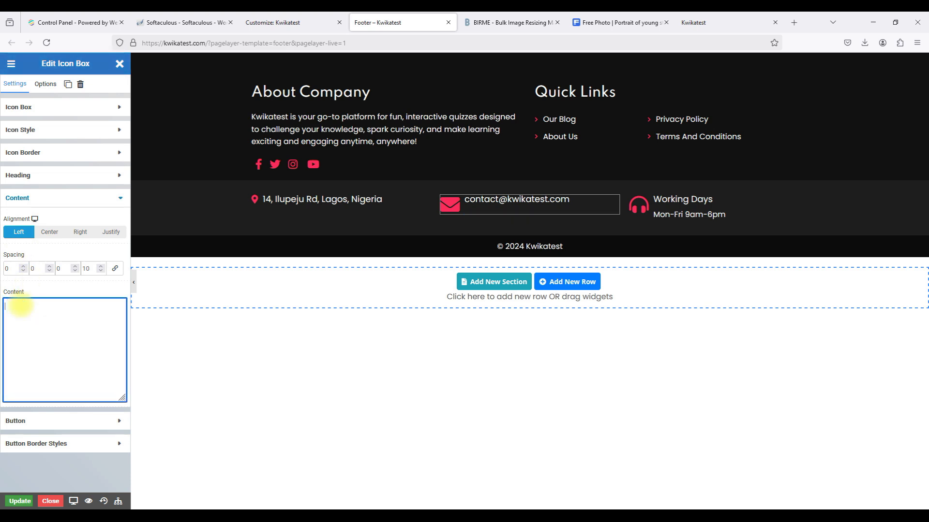
Shrink the envelope icon to size 19, then open the Working Days box's settings.
click(54, 130)
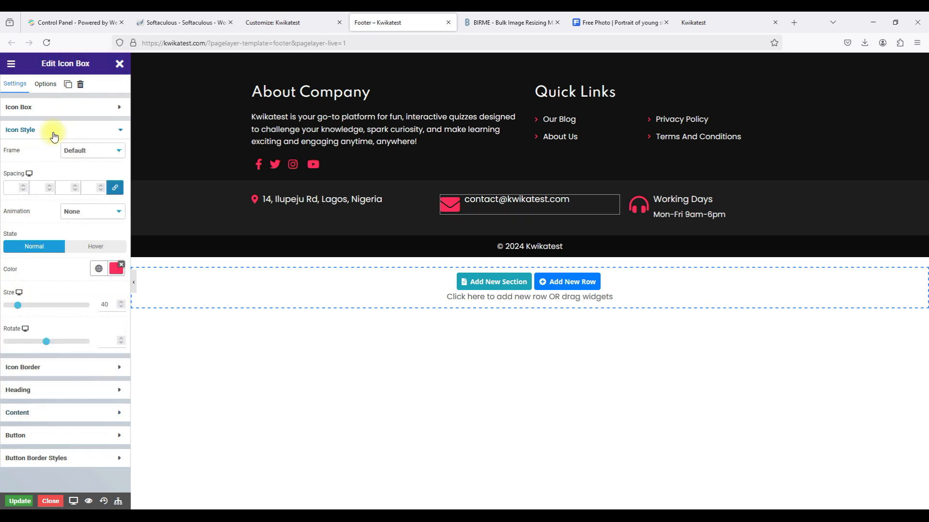
click(122, 307)
click(123, 307)
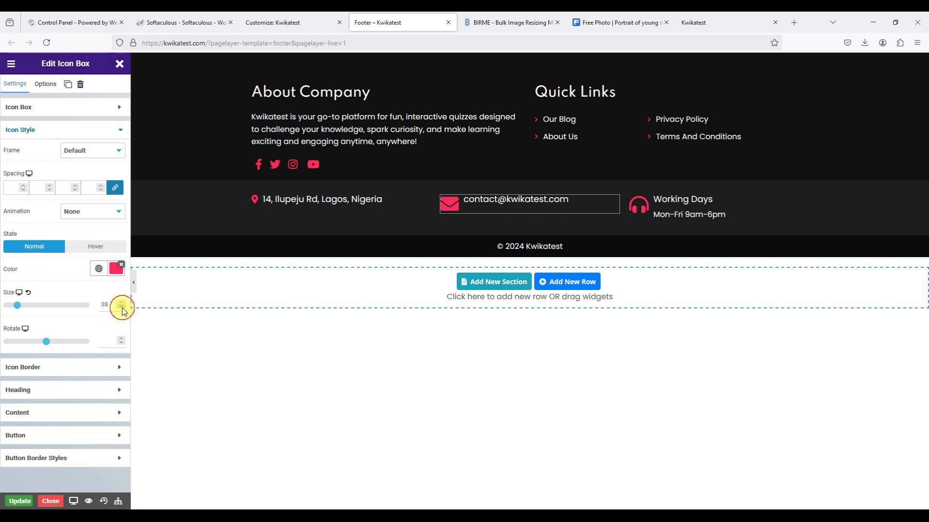
click(122, 308)
click(122, 307)
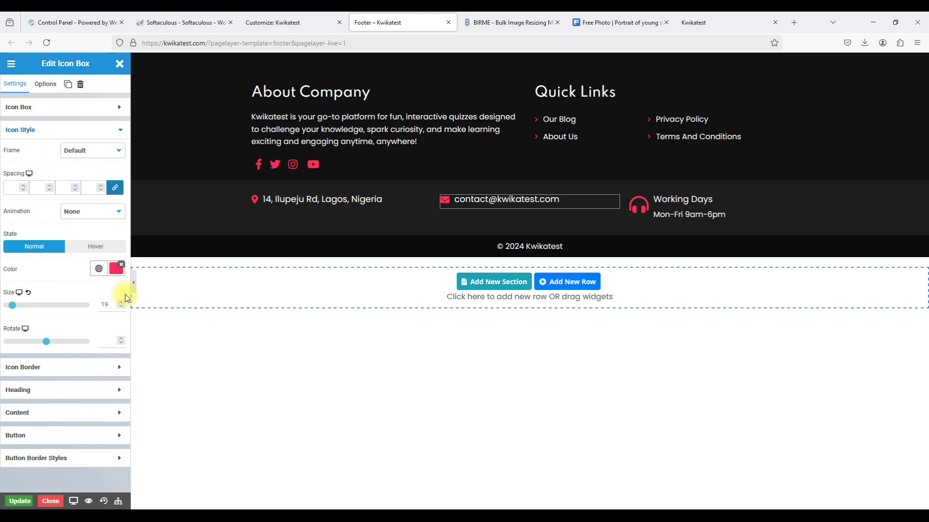
mouse_move(678, 205)
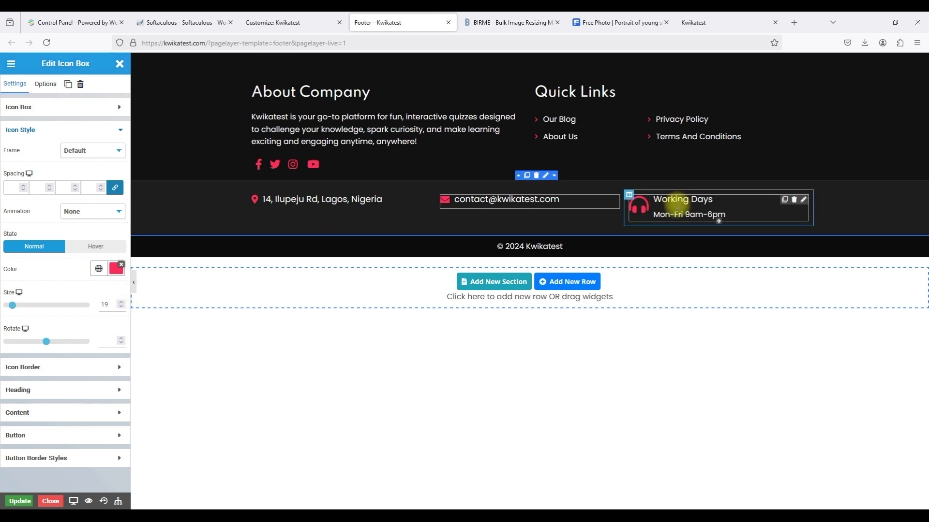
click(803, 201)
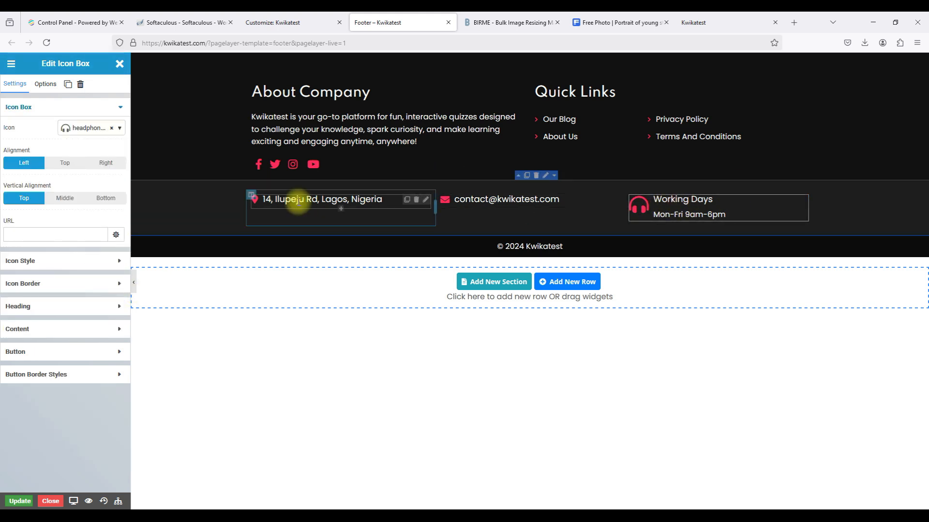
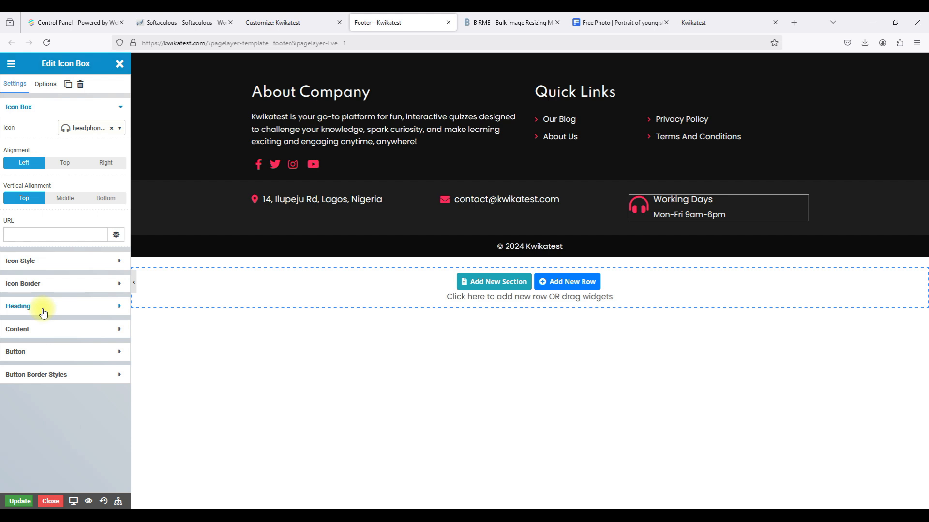
Search the icon list for 'phone' and swap the Working Days box's headset icon for phone-alt.
click(87, 134)
scroll(53, 221, down, 20)
scroll(53, 221, down, 20)
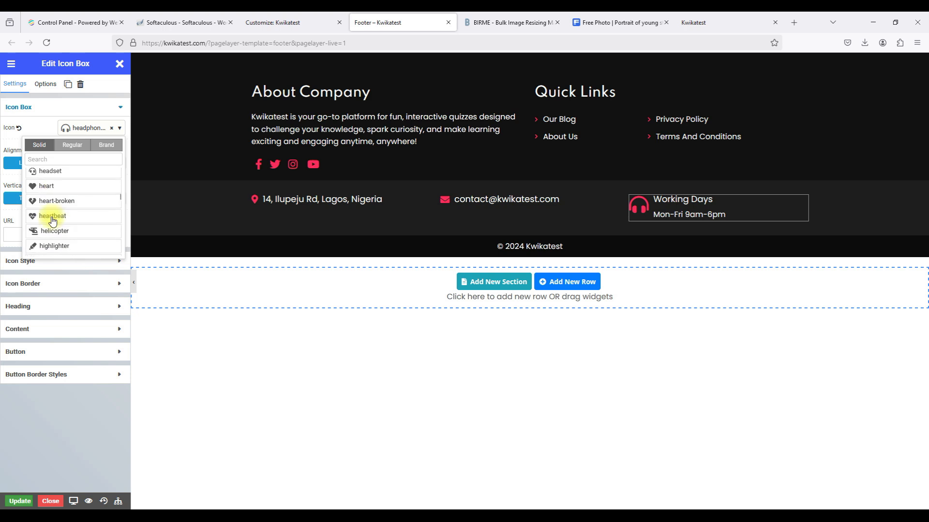
scroll(53, 221, down, 8)
click(67, 156)
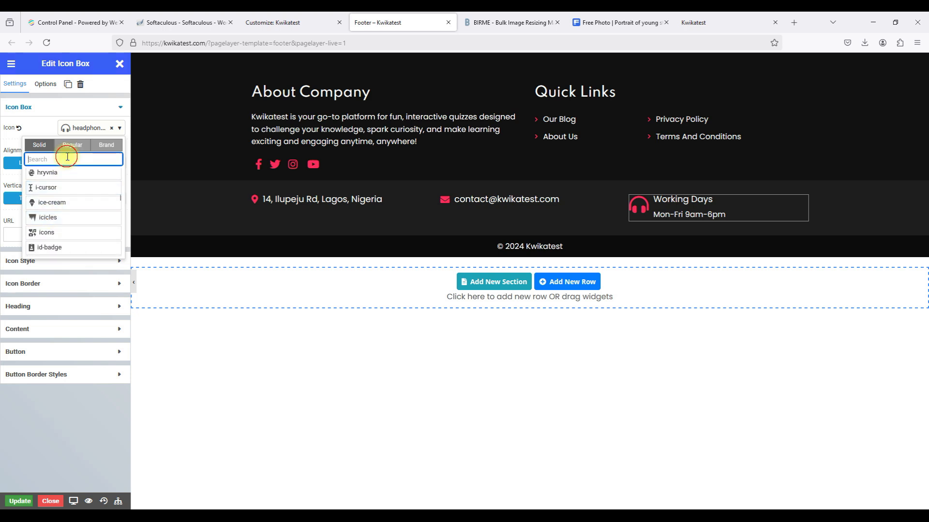
text(phone)
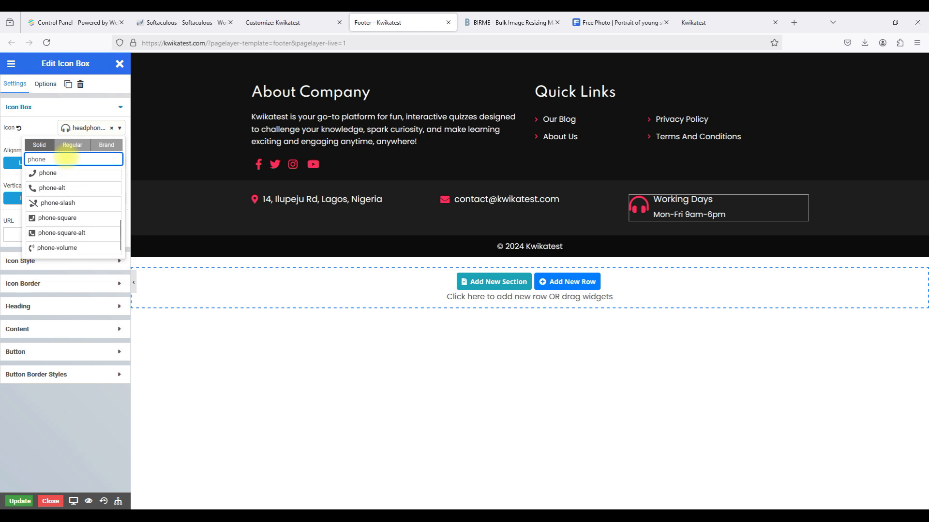
click(62, 188)
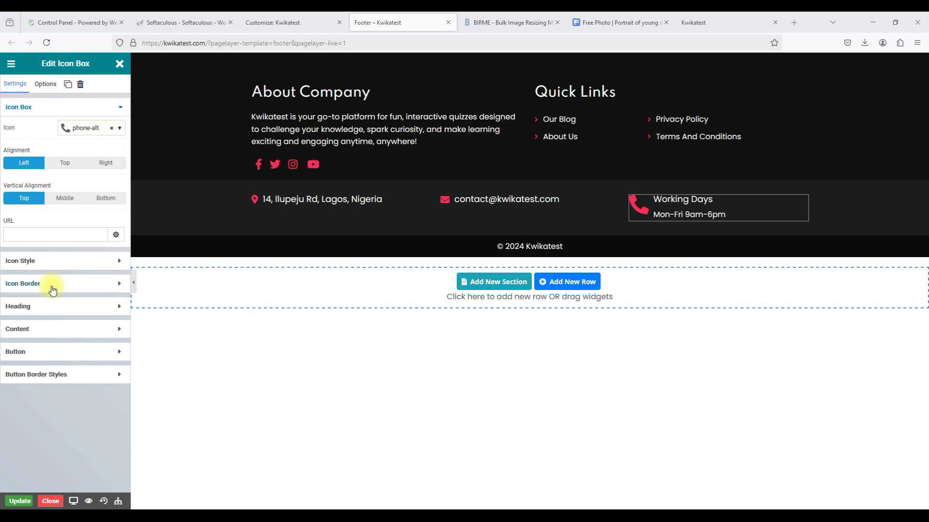
click(43, 305)
Replace the Working Days heading with the pasted phone number.
click(69, 212)
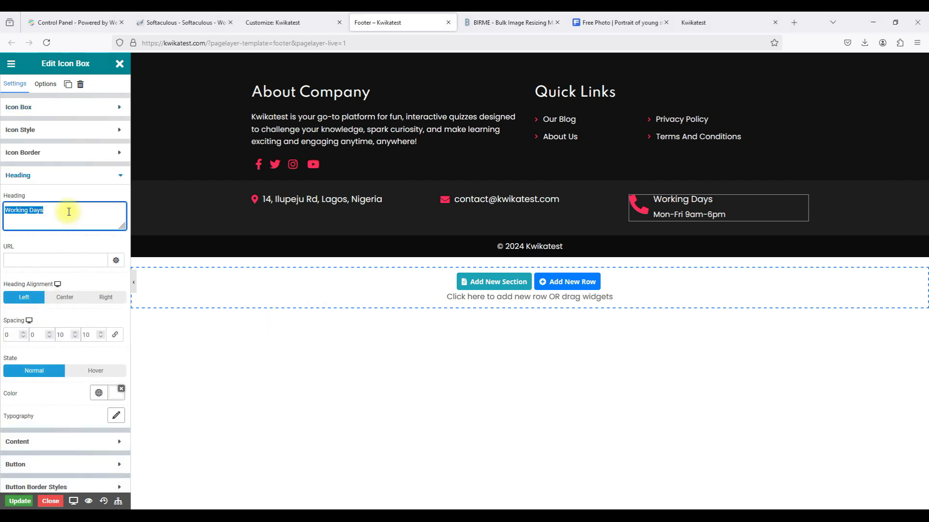
key(ctrl+v)
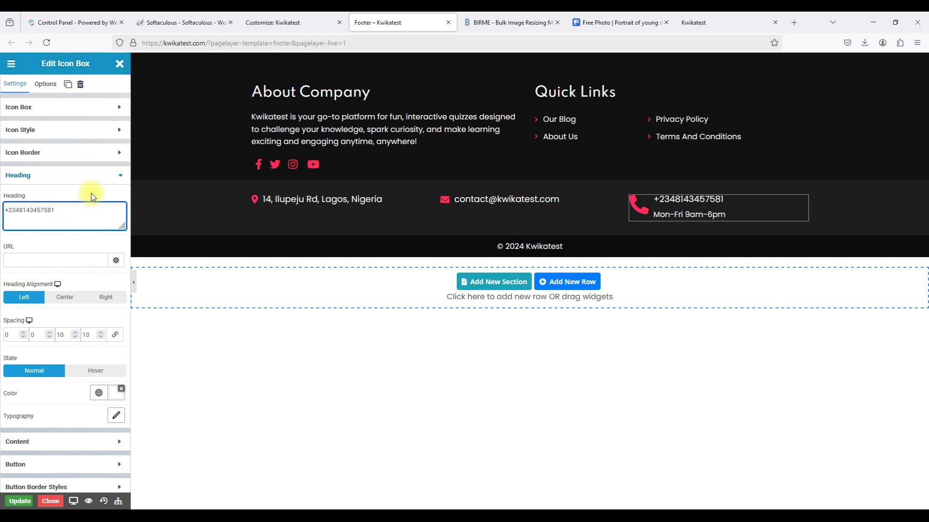
click(92, 175)
Delete the Mon-Fri 9am-6pm opening-hours line from the box content.
click(68, 198)
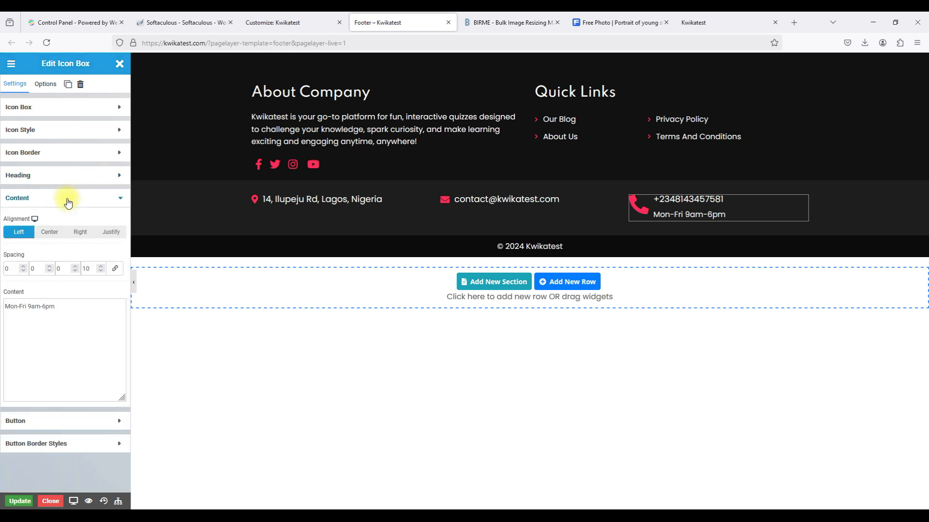
triple_click(18, 304)
key(BackSpace)
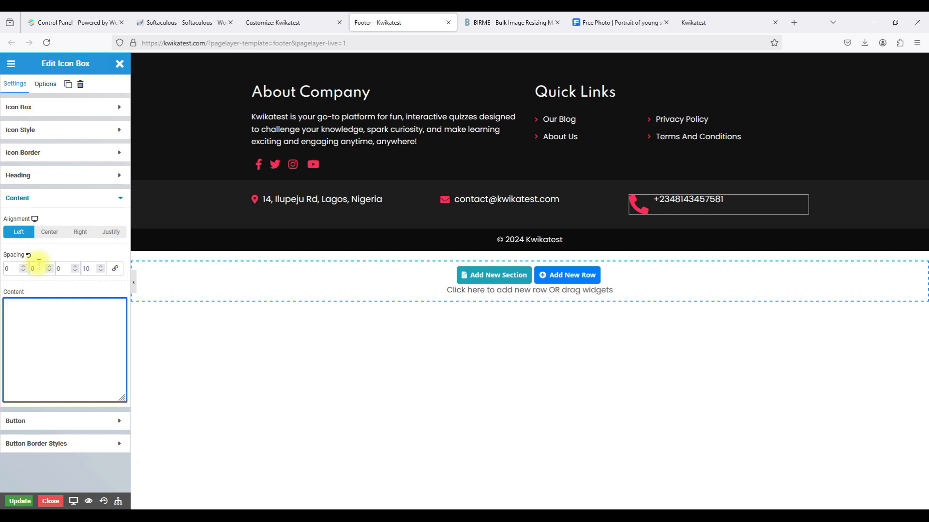
click(65, 210)
click(63, 202)
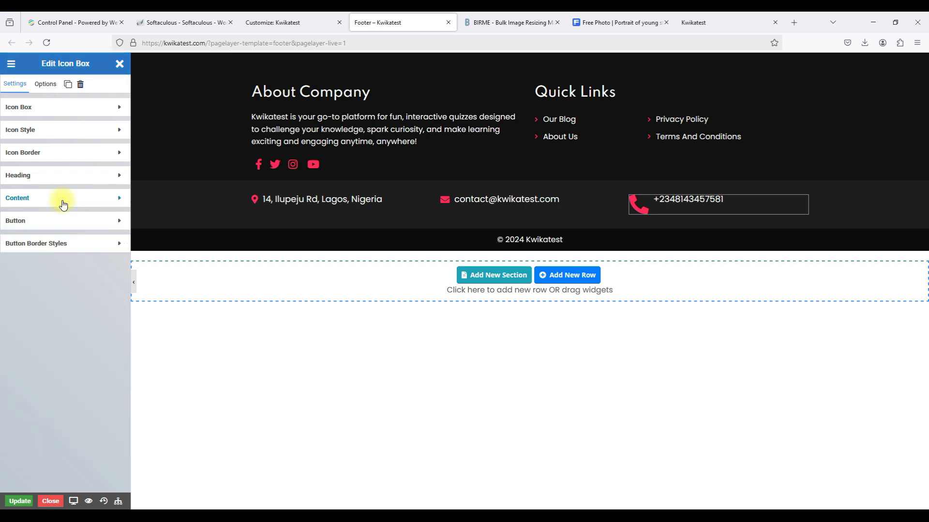
Shrink the phone icon down to size 17.
click(37, 129)
click(121, 306)
click(121, 307)
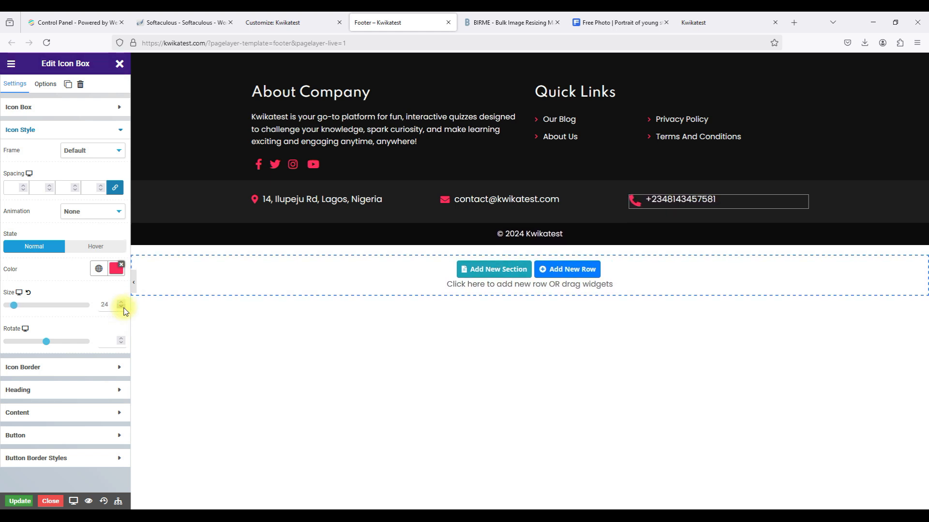
click(121, 307)
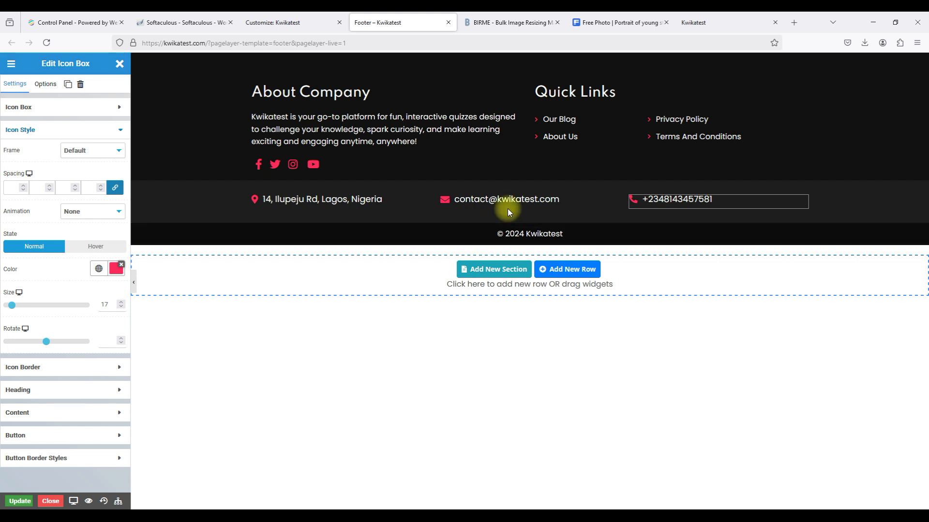
Set the e-mail and address icons to size 20.
mouse_move(573, 198)
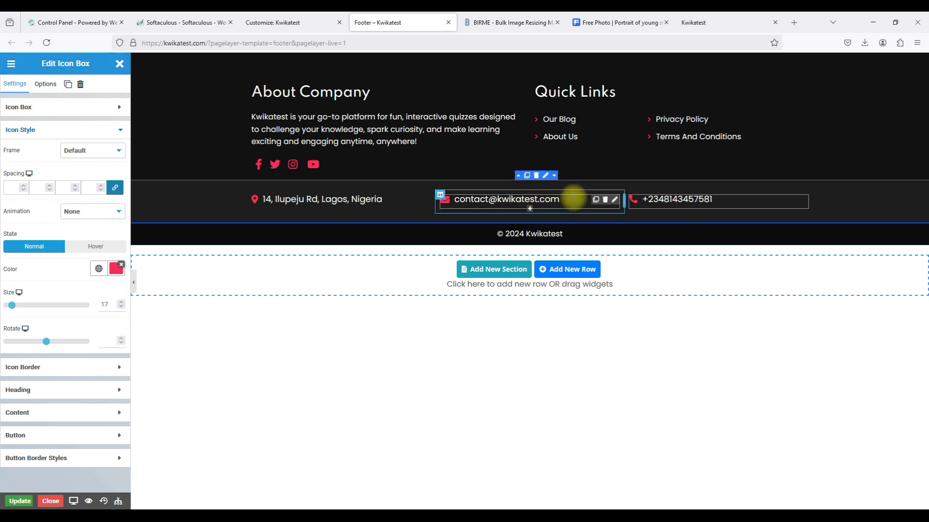
click(613, 201)
click(77, 266)
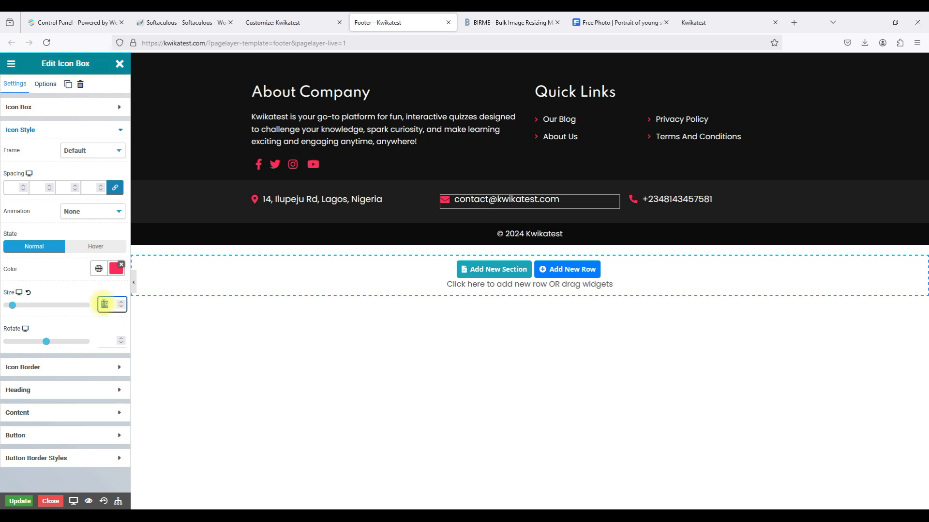
text(20)
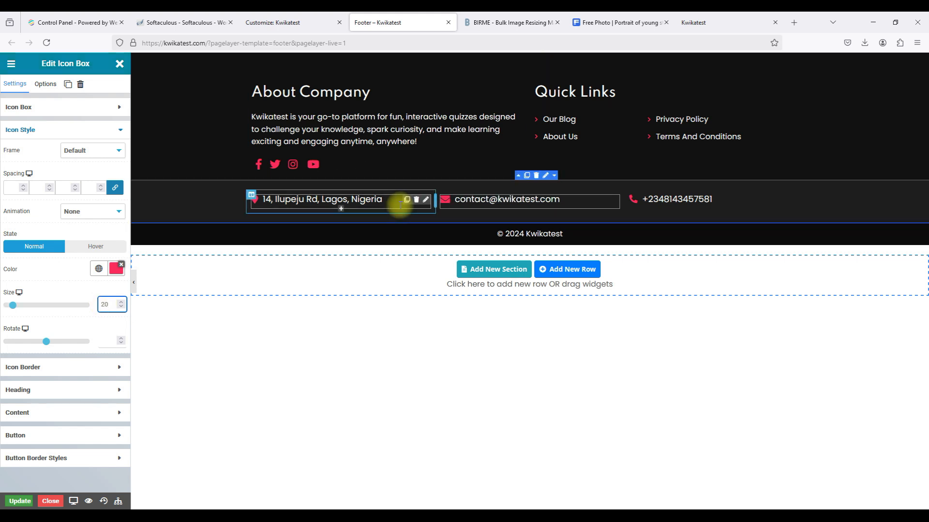
click(413, 200)
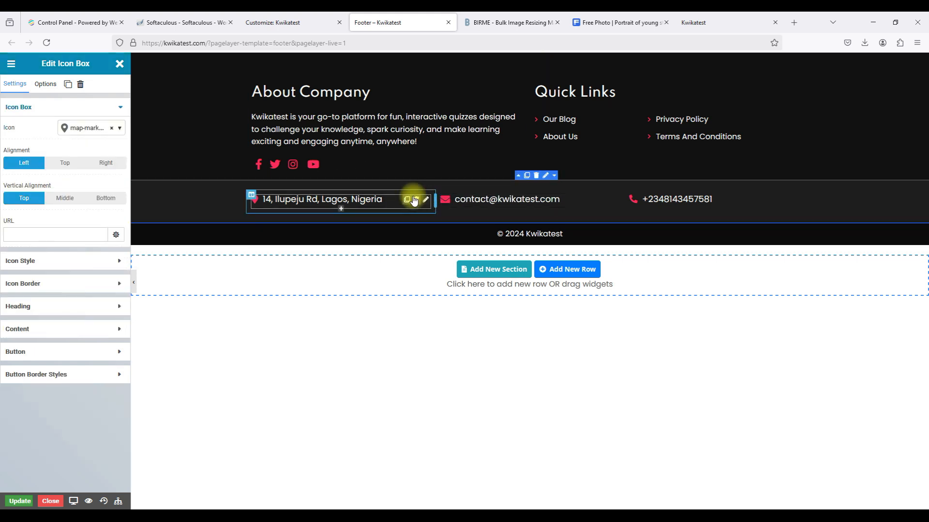
click(60, 261)
text(20)
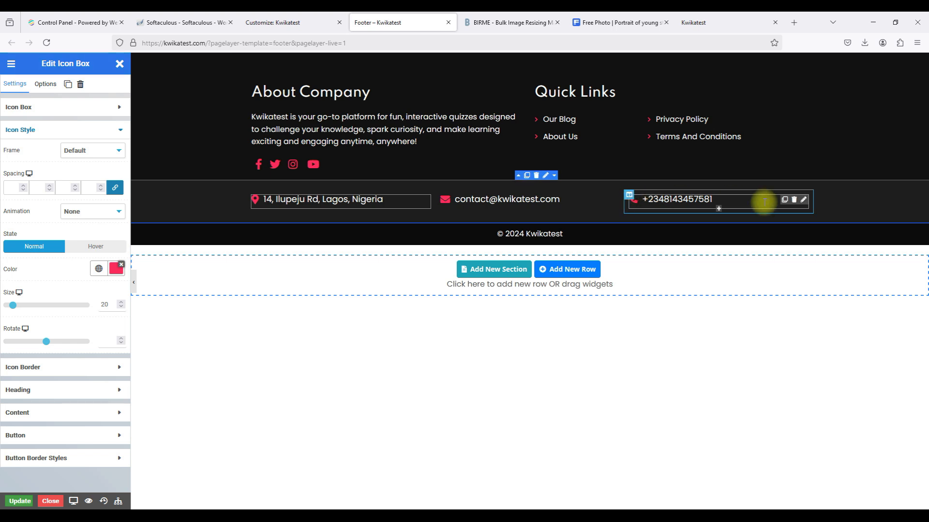
Set the phone icon to size 20 as well and save the footer.
click(656, 199)
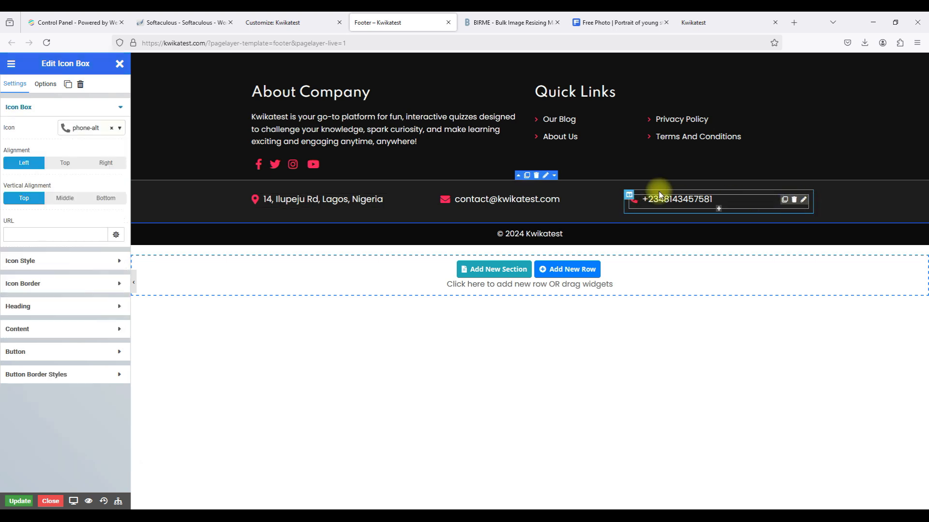
click(36, 263)
text(20)
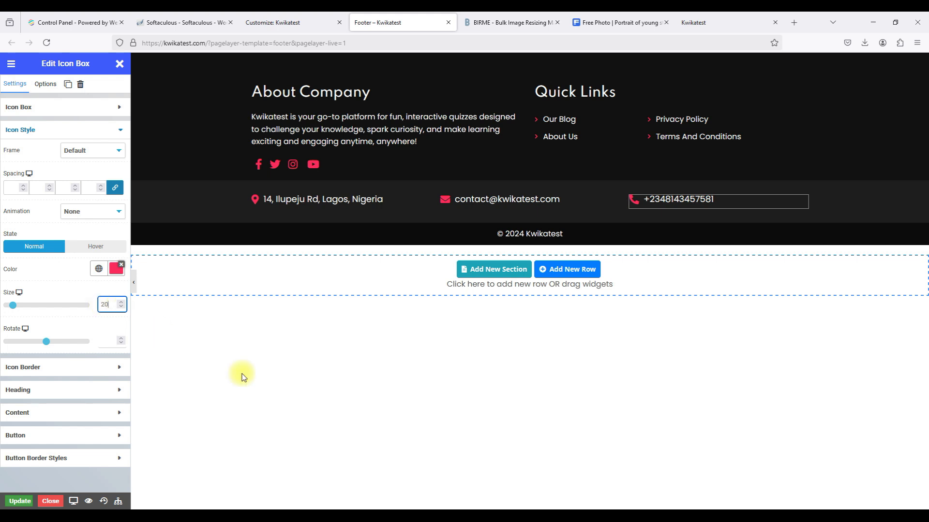
click(337, 416)
click(15, 503)
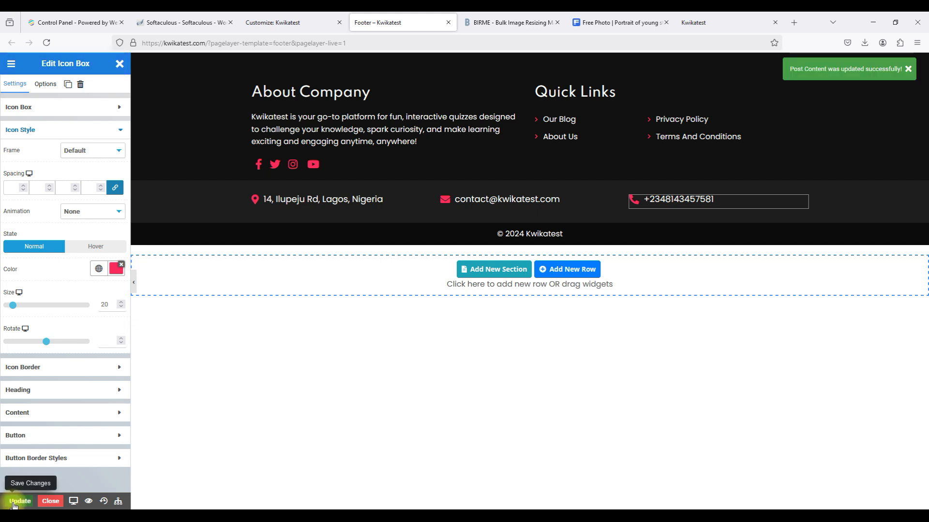
Reload the live Kwikatest site and check the footer's new address, e-mail and phone row.
click(50, 502)
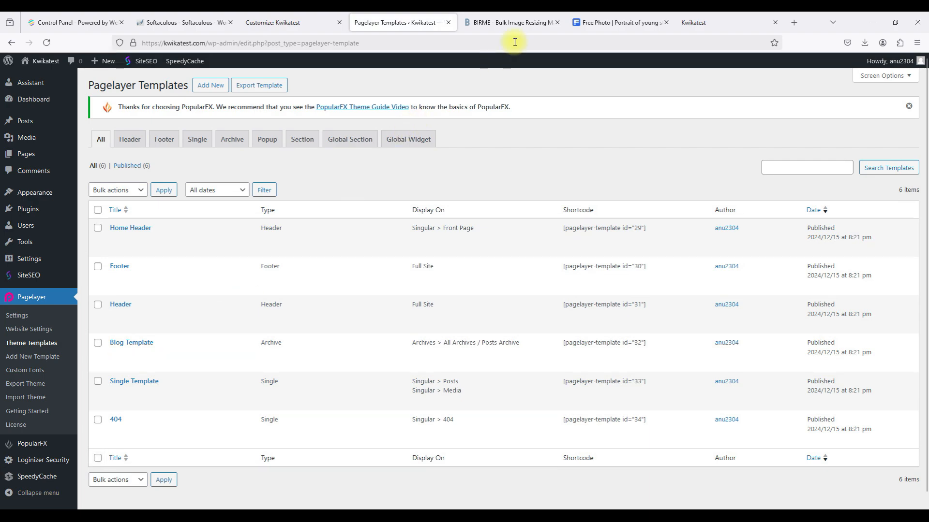
click(716, 22)
scroll(536, 201, down, 10)
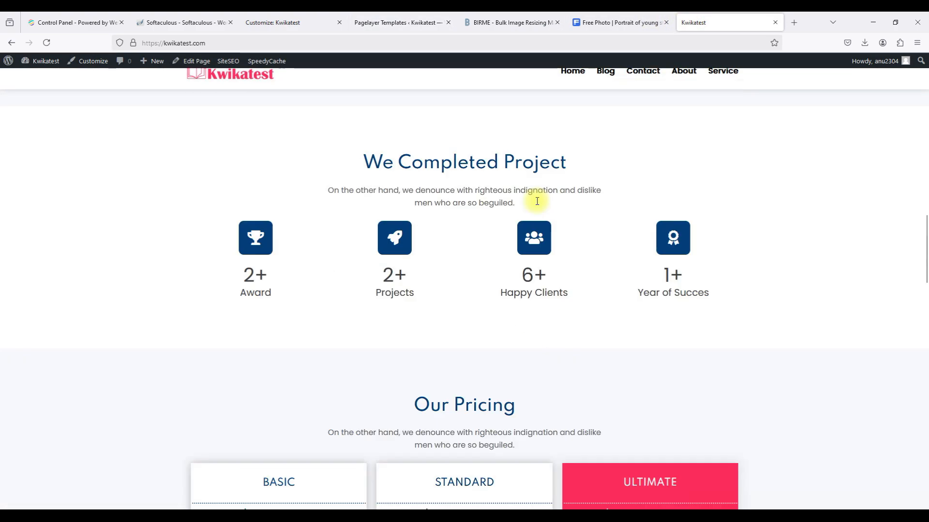
scroll(535, 202, down, 15)
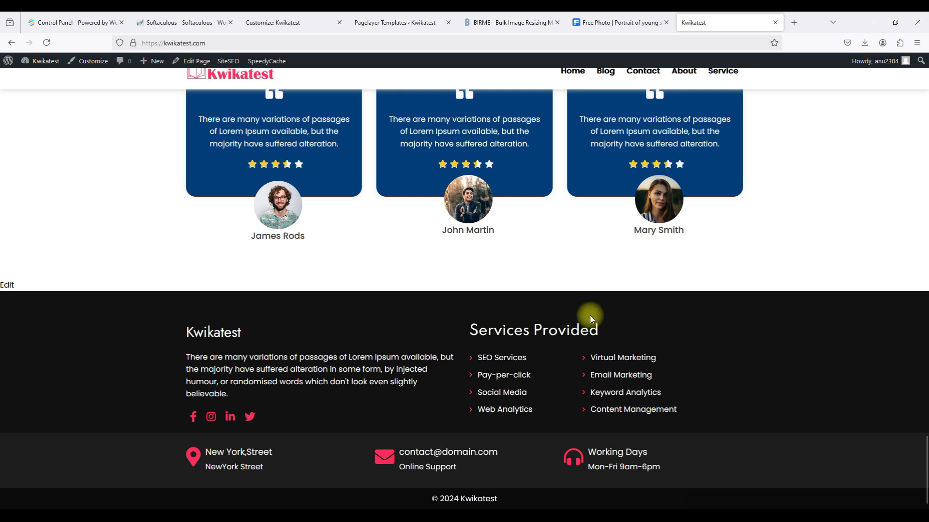
click(47, 43)
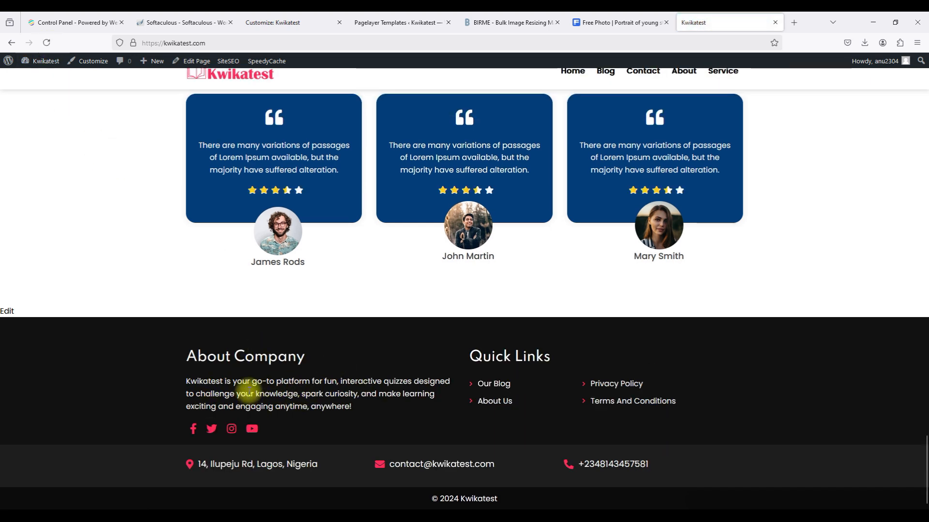
scroll(254, 376, down, 1)
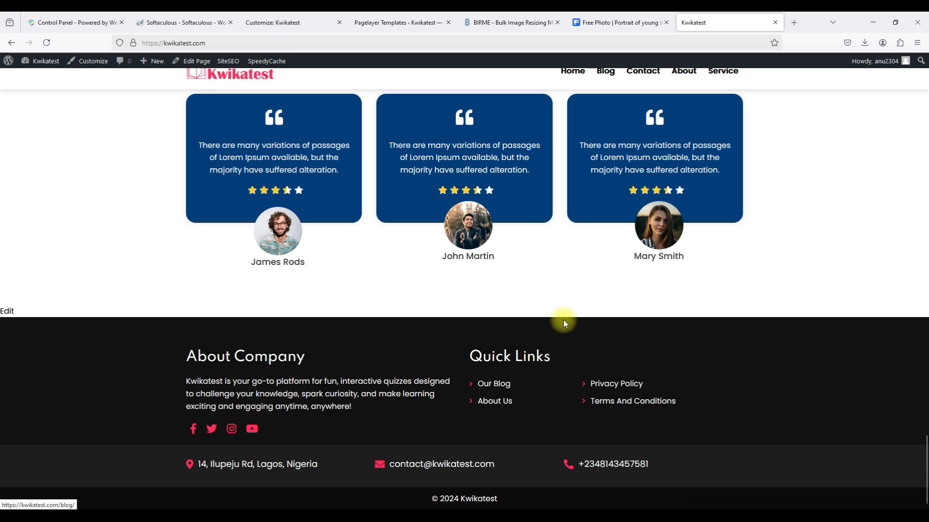
click(389, 24)
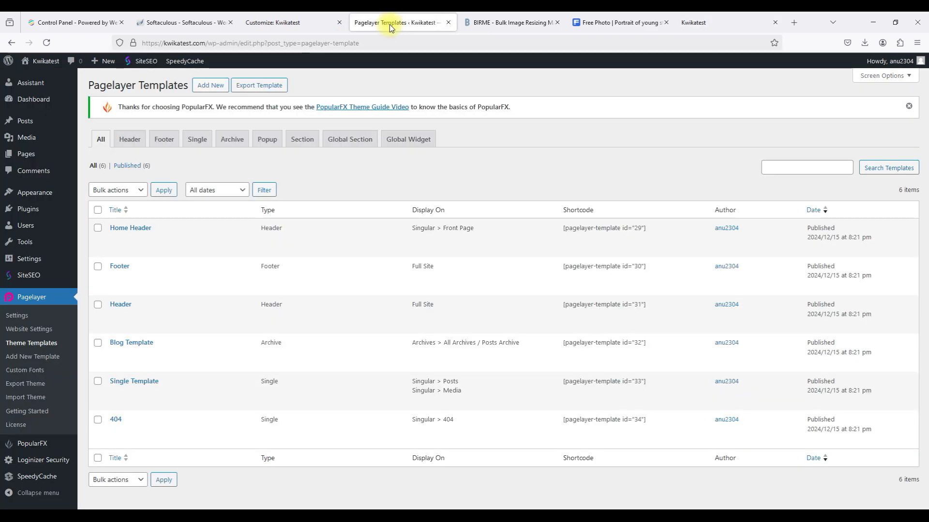
Reopen the footer template for editing from the customizer.
click(449, 22)
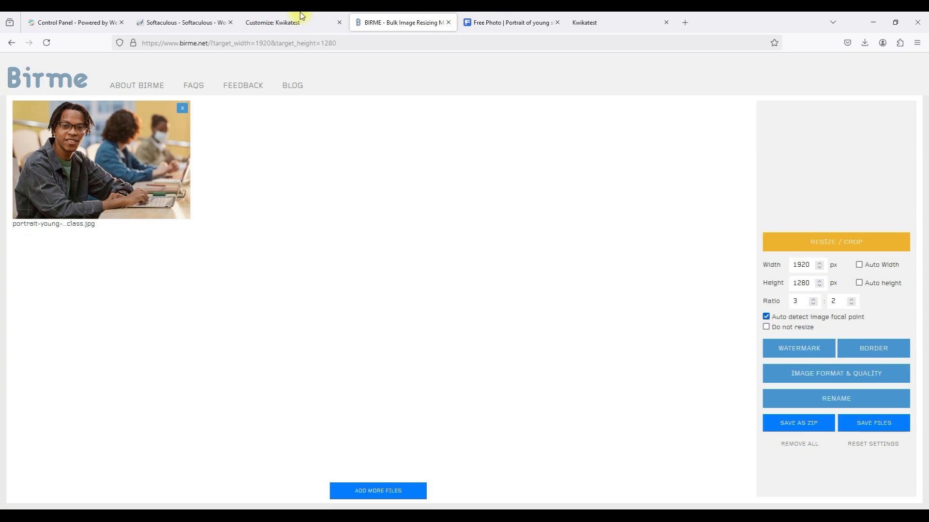
click(293, 19)
click(73, 160)
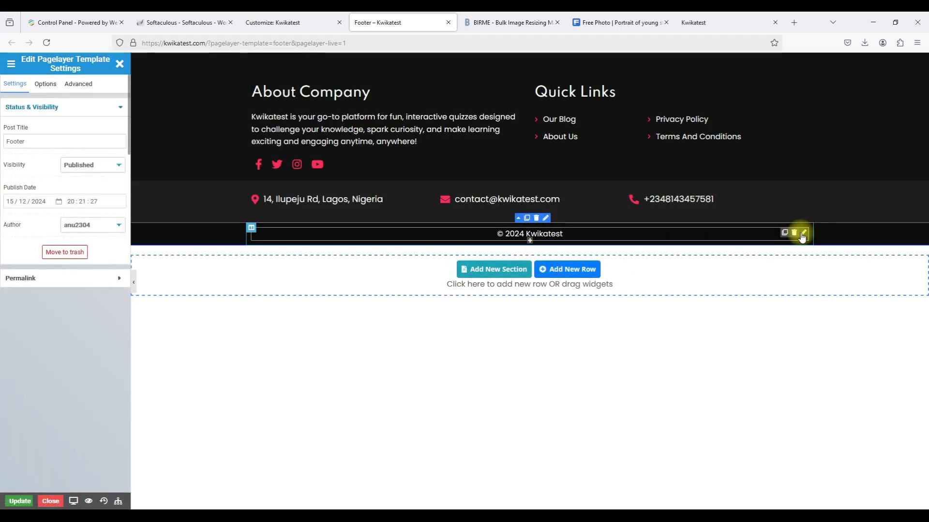
Change the copyright to '© 2024 Kwikatest. All Rights Reserved.' and save the footer.
click(803, 234)
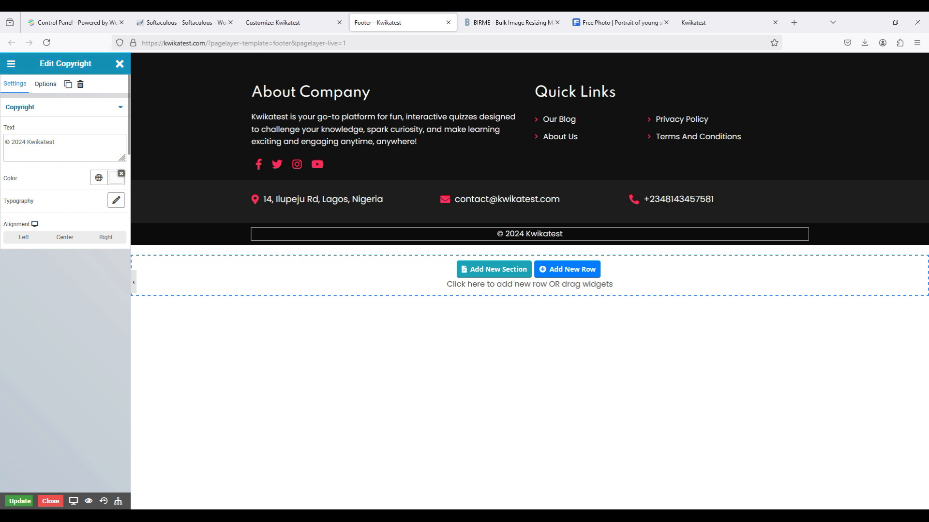
click(83, 138)
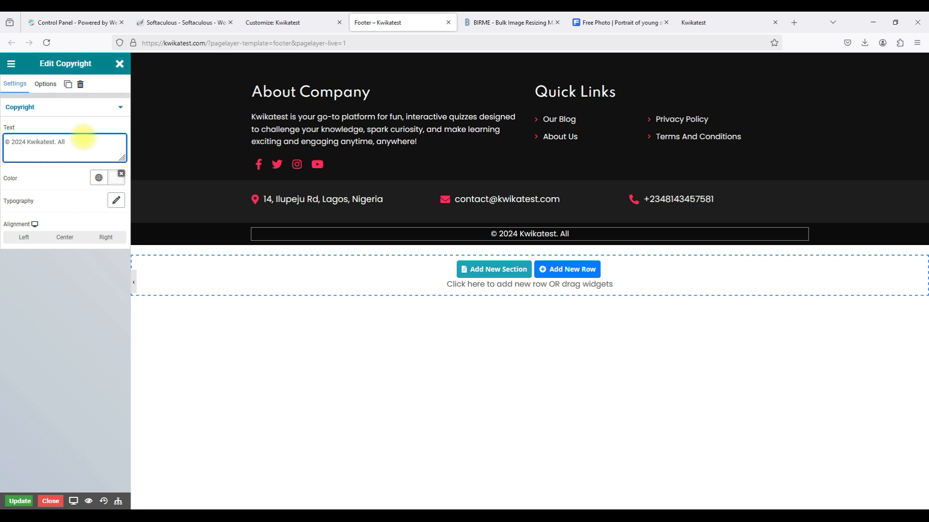
text(. All Rights Reserved.)
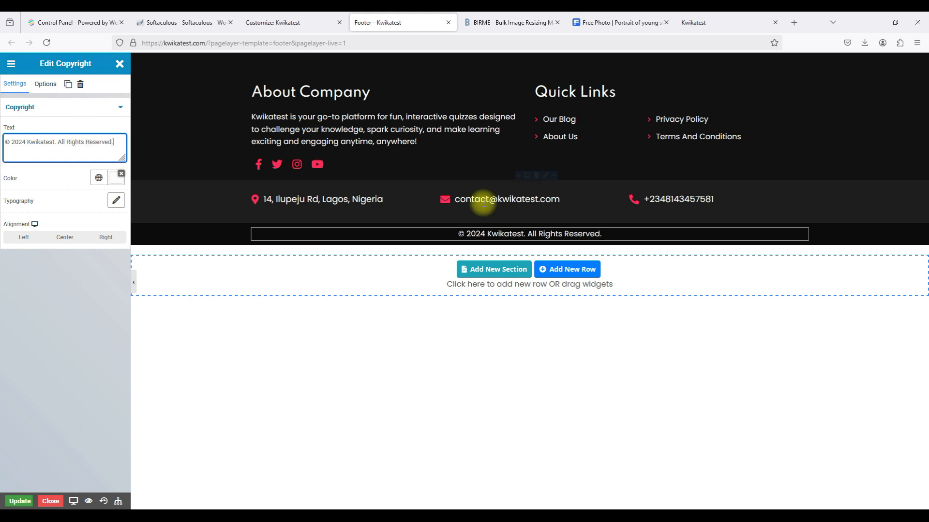
click(8, 506)
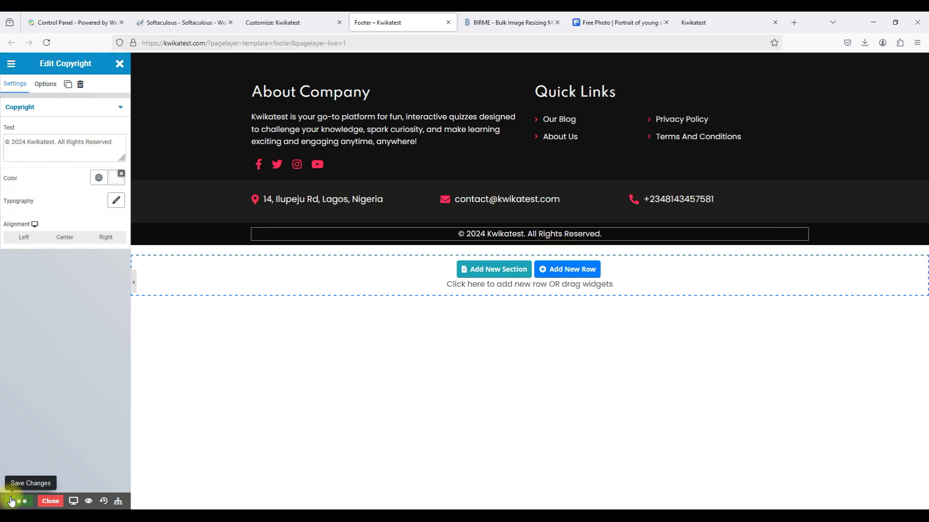
click(51, 501)
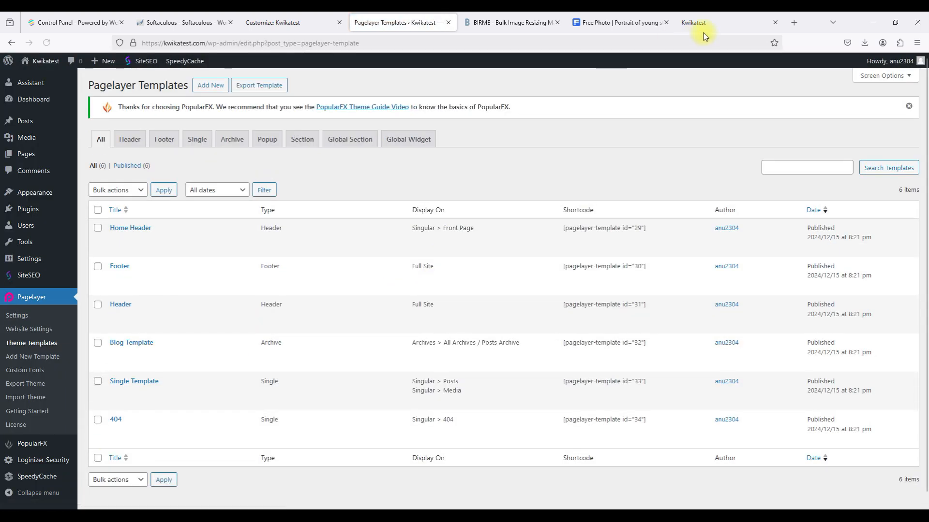
Reload the live homepage to verify the All Rights Reserved copyright, then close the templates tab.
click(735, 22)
click(647, 43)
key(Return)
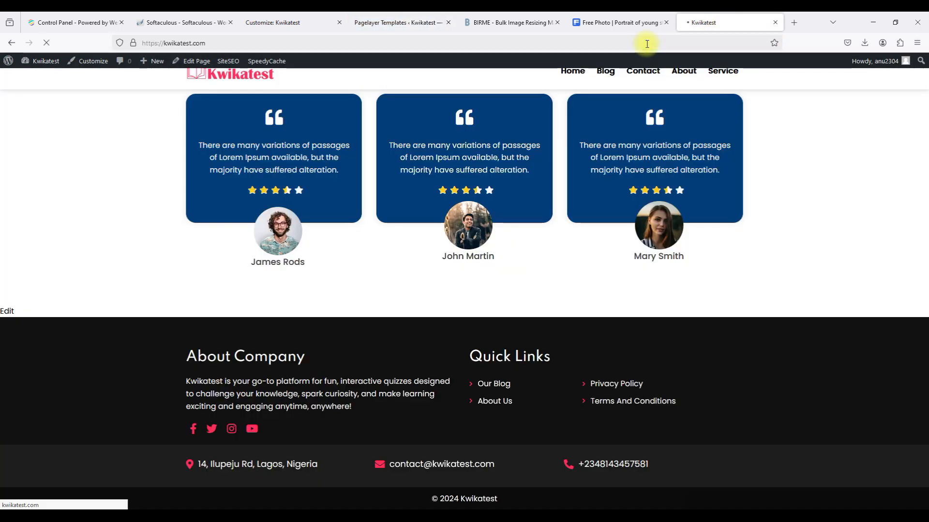
scroll(594, 305, down, 15)
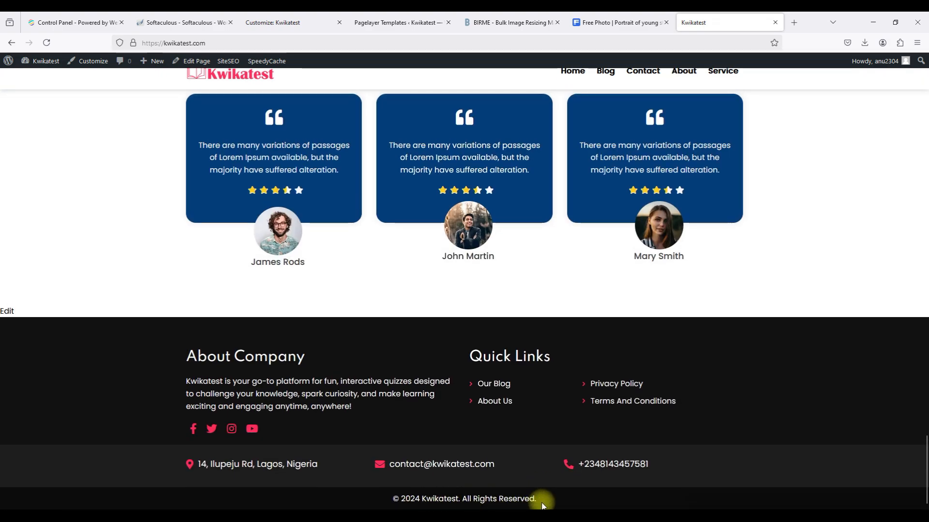
click(367, 21)
click(448, 22)
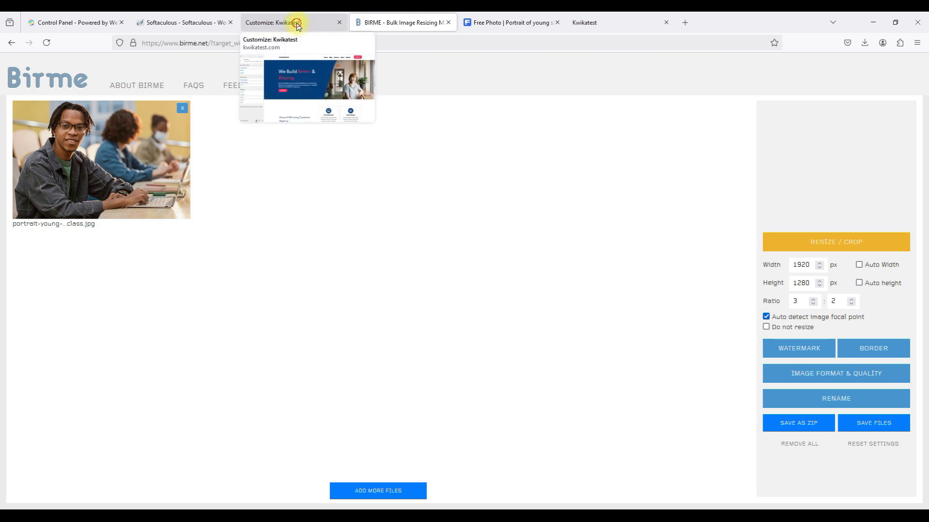
Open the Header template and compare it with the header on the live homepage and Blog page.
click(297, 23)
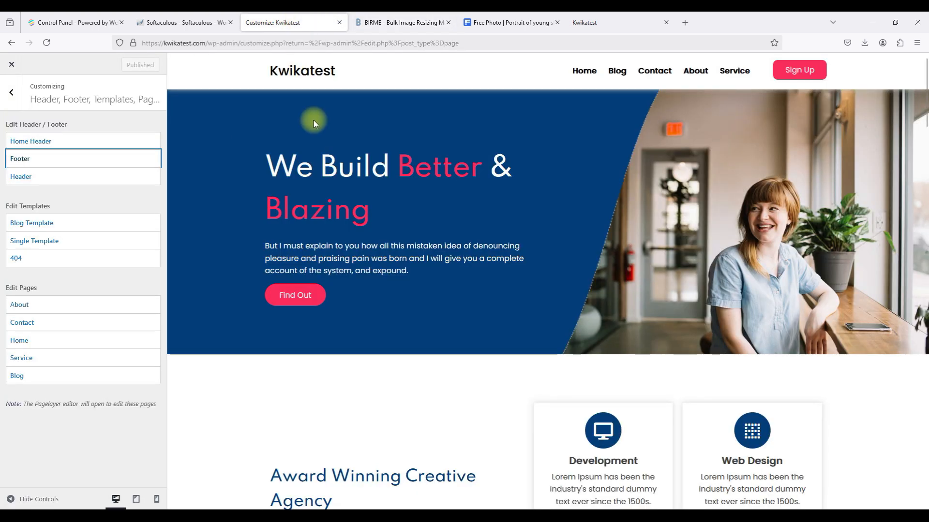
click(38, 185)
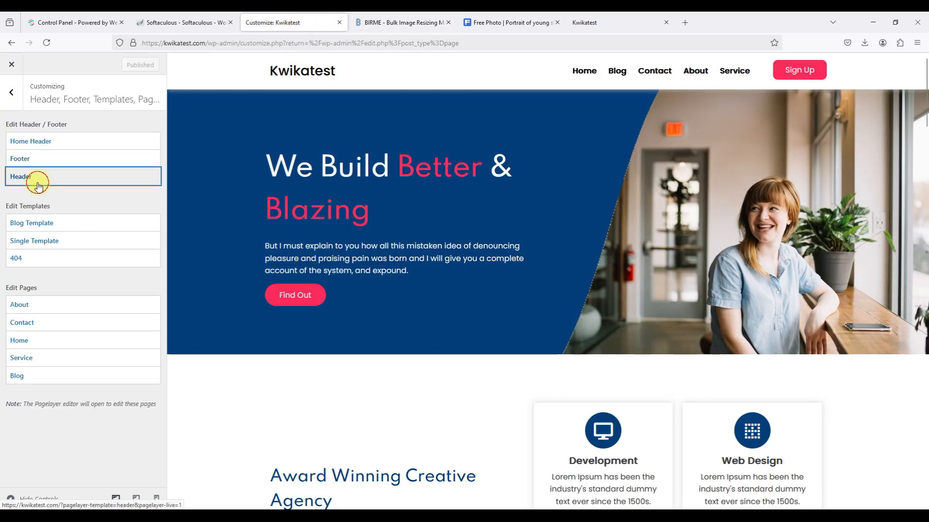
click(696, 23)
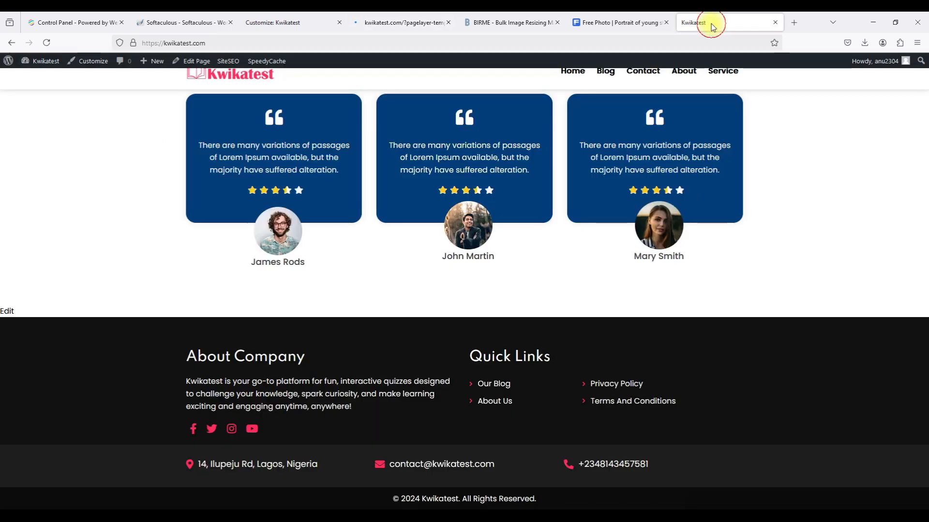
scroll(520, 157, up, 15)
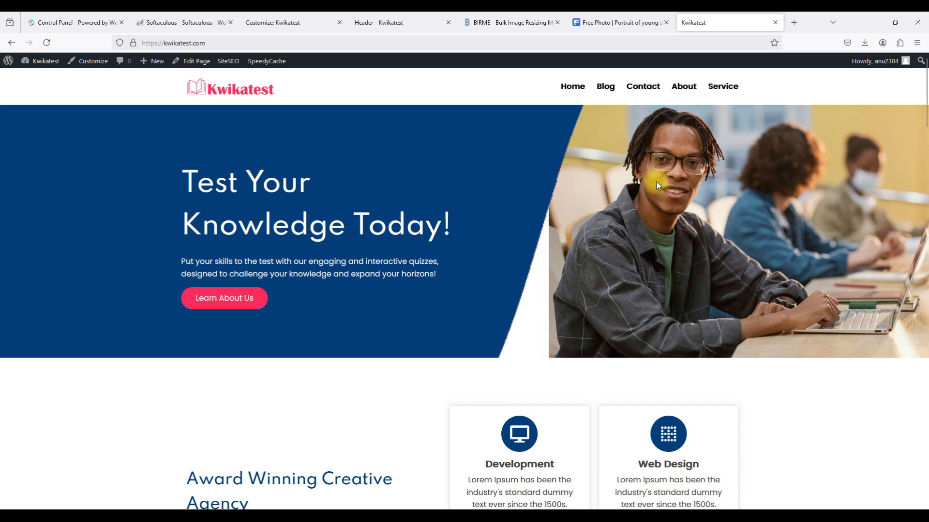
click(607, 87)
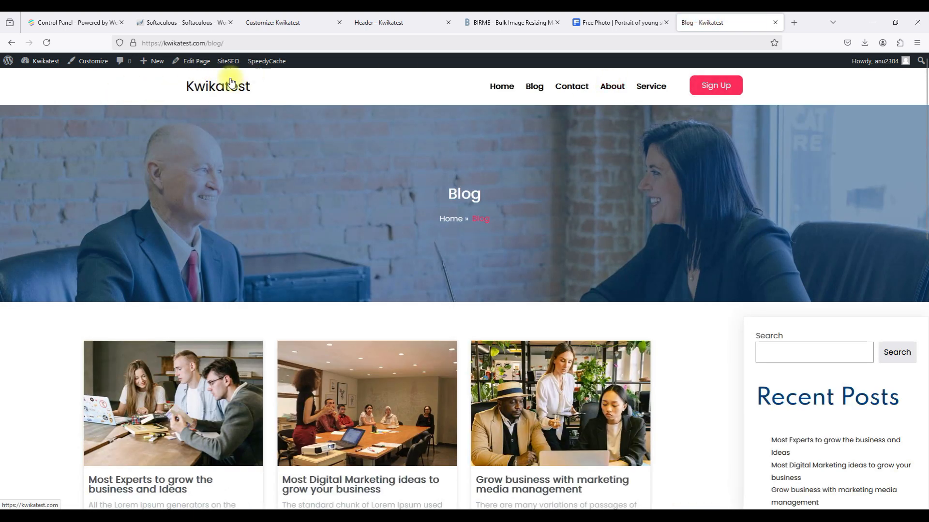
click(507, 91)
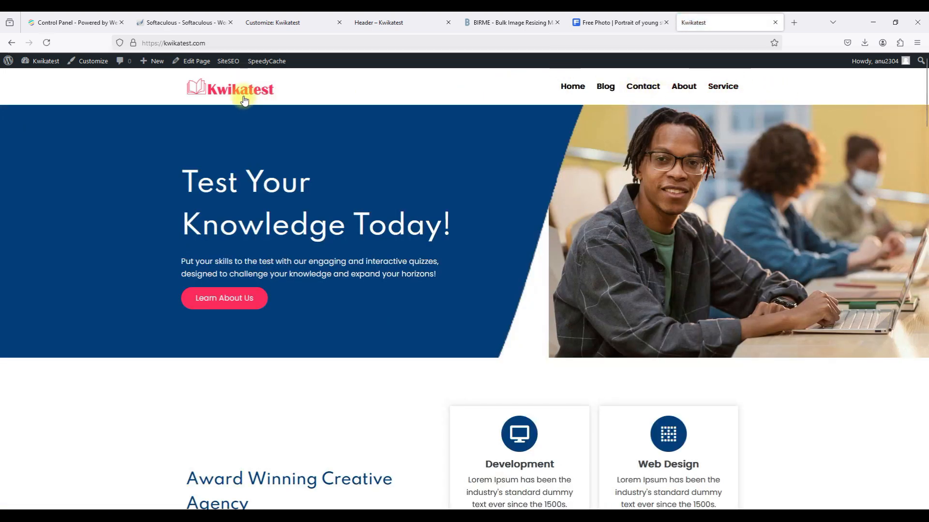
click(604, 94)
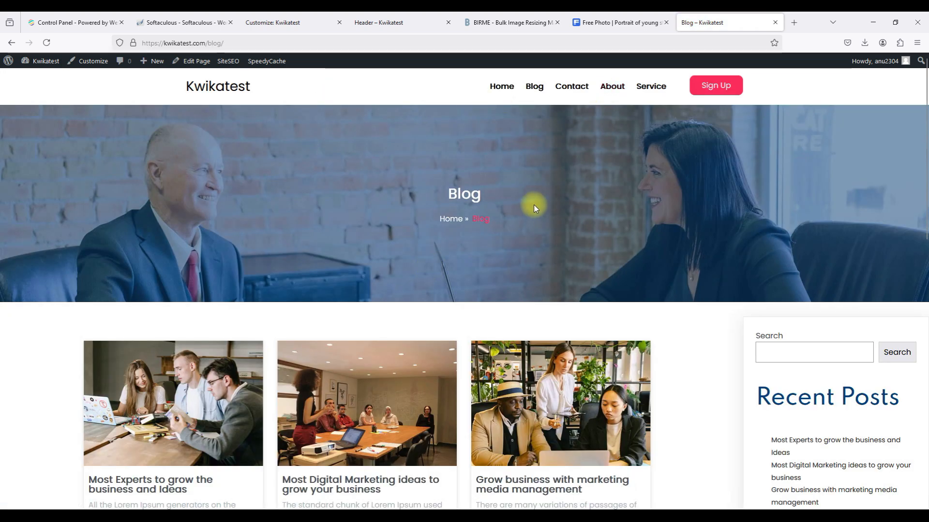
scroll(534, 208, down, 5)
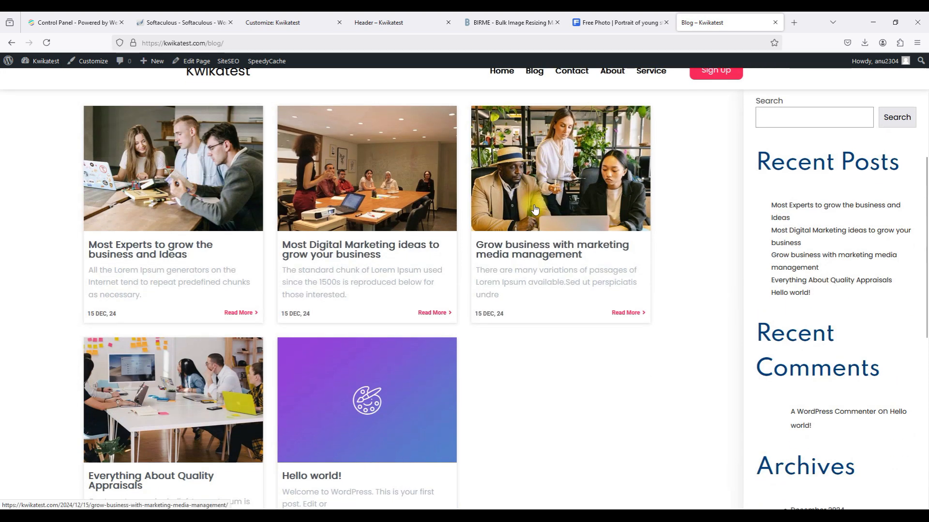
Delete the column holding the Sign Up button from the header.
click(397, 28)
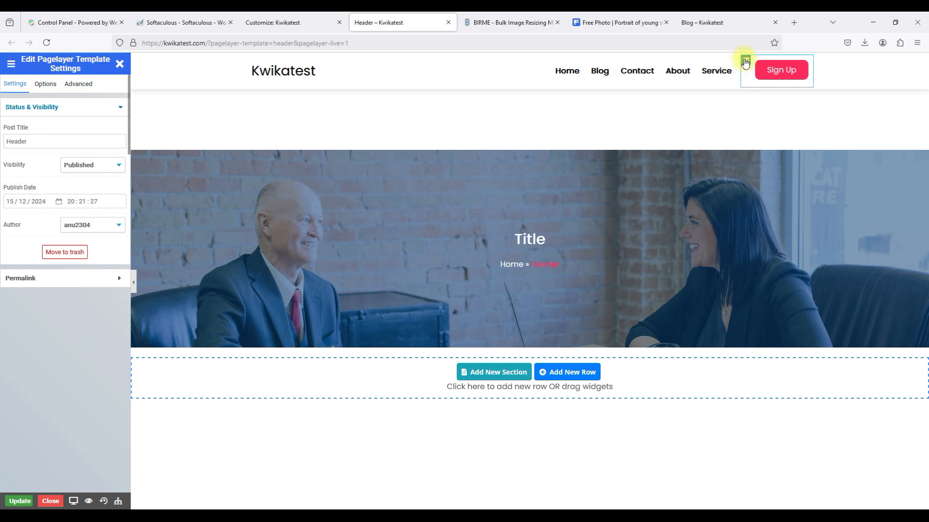
click(744, 62)
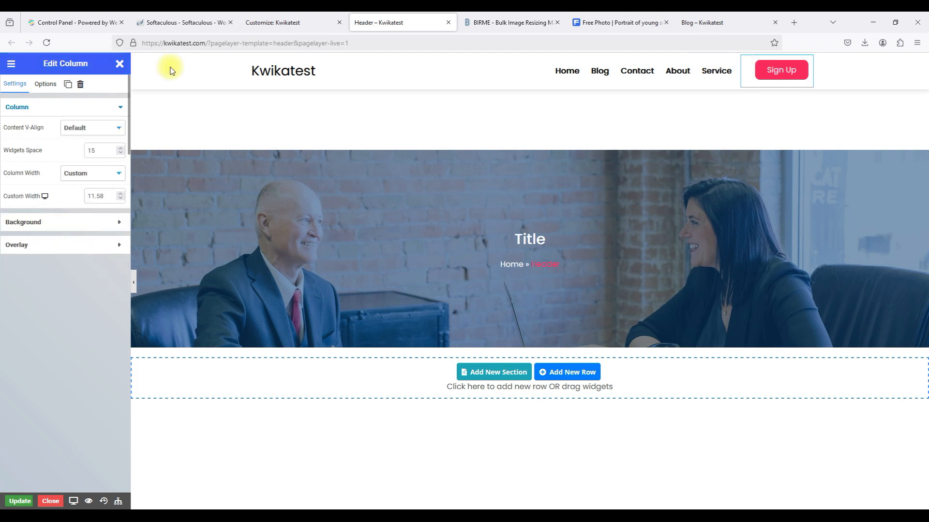
click(81, 85)
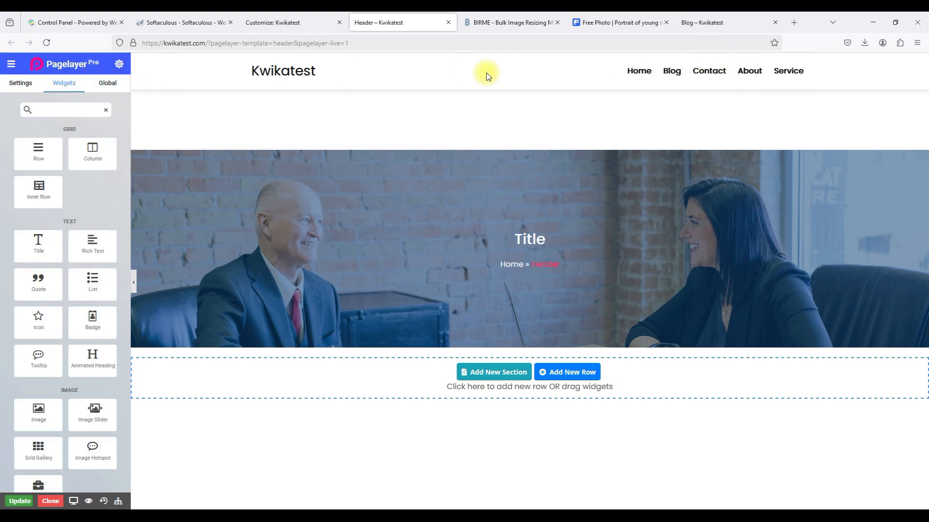
Turn on the site title's logo and insert the Kwikatest image as a custom logo.
click(394, 67)
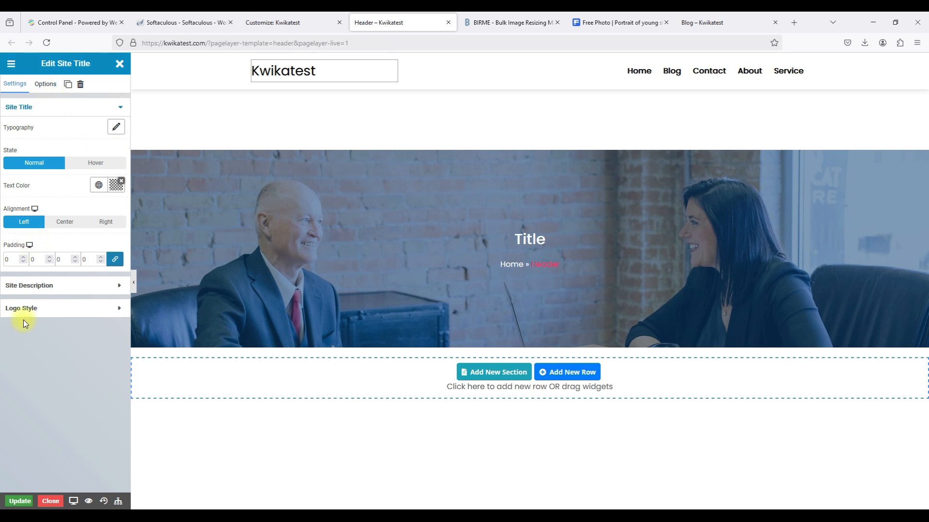
click(37, 309)
click(115, 179)
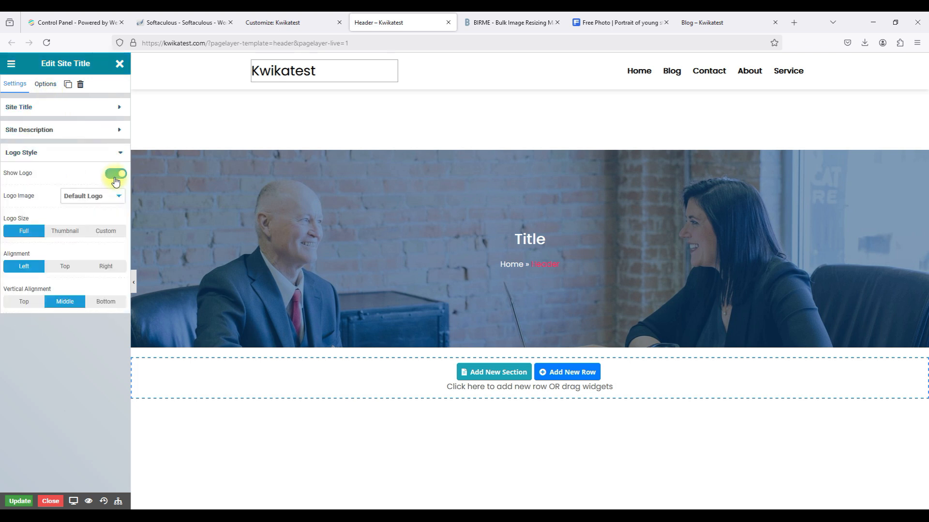
click(98, 197)
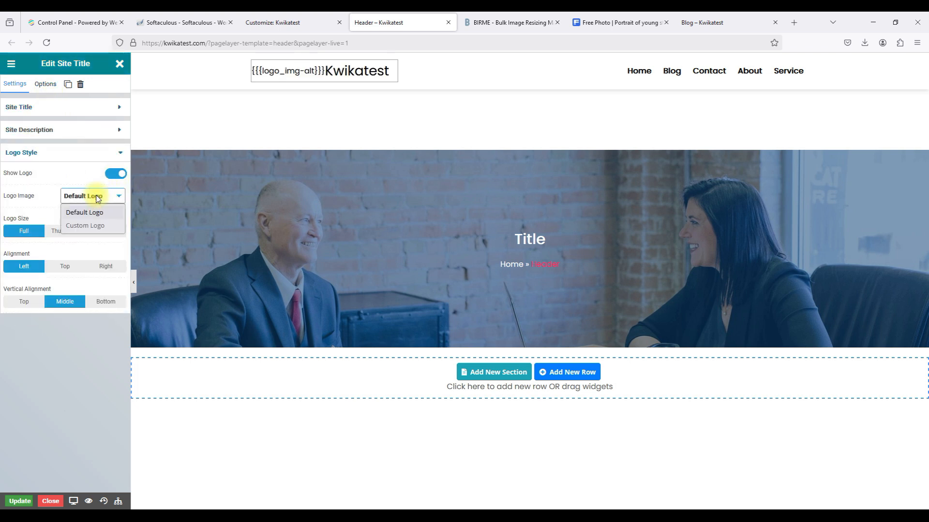
click(85, 225)
click(57, 260)
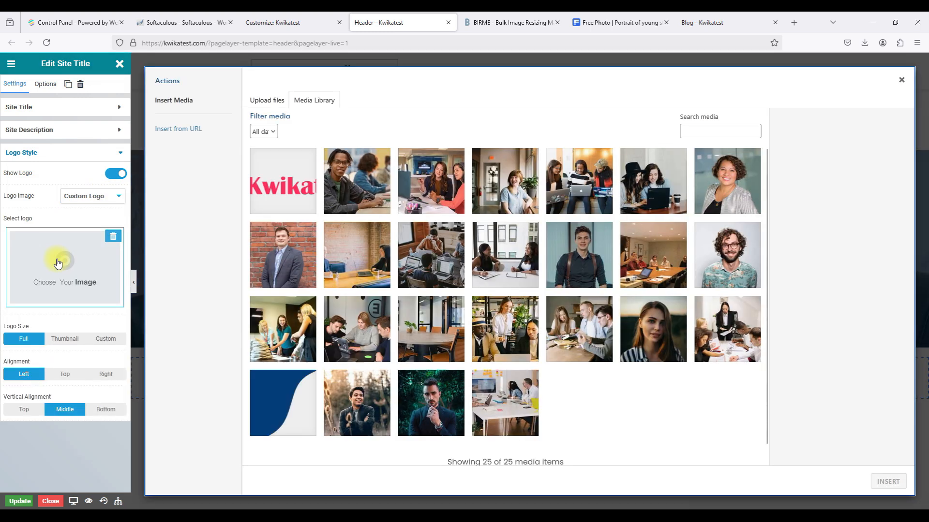
click(279, 175)
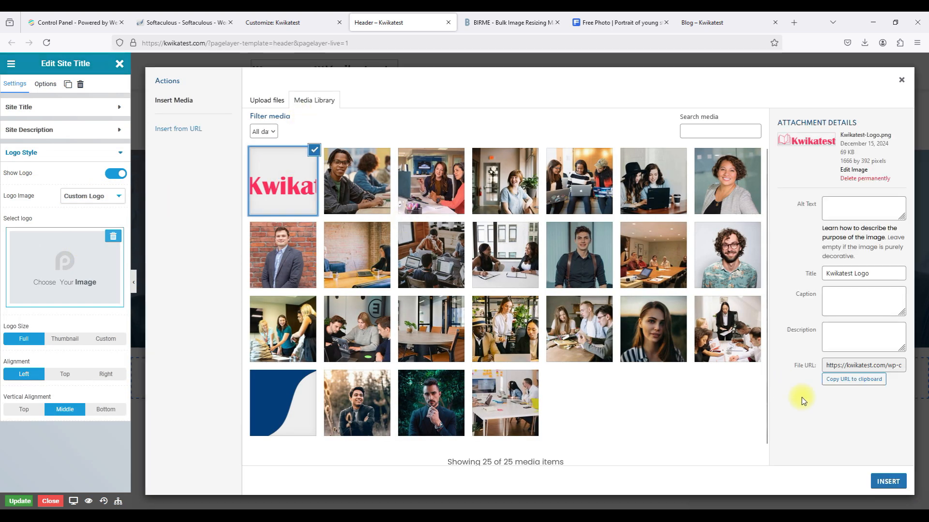
click(888, 481)
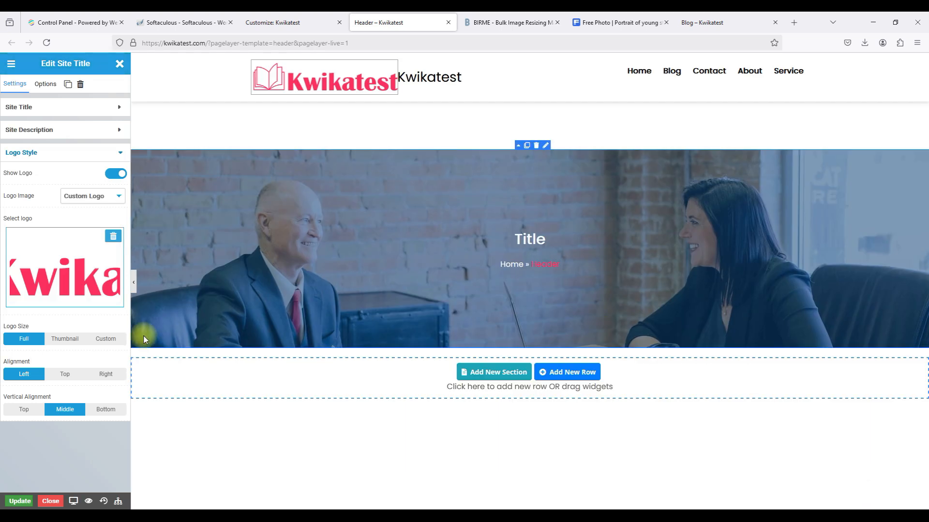
Give the header logo a custom size of 47.
click(112, 338)
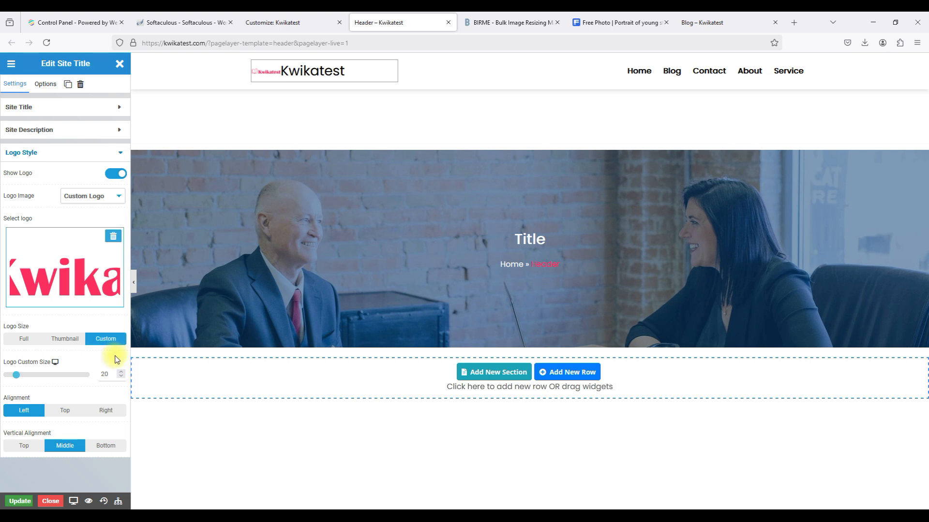
click(121, 373)
click(122, 374)
click(121, 373)
click(122, 374)
click(122, 374)
click(121, 373)
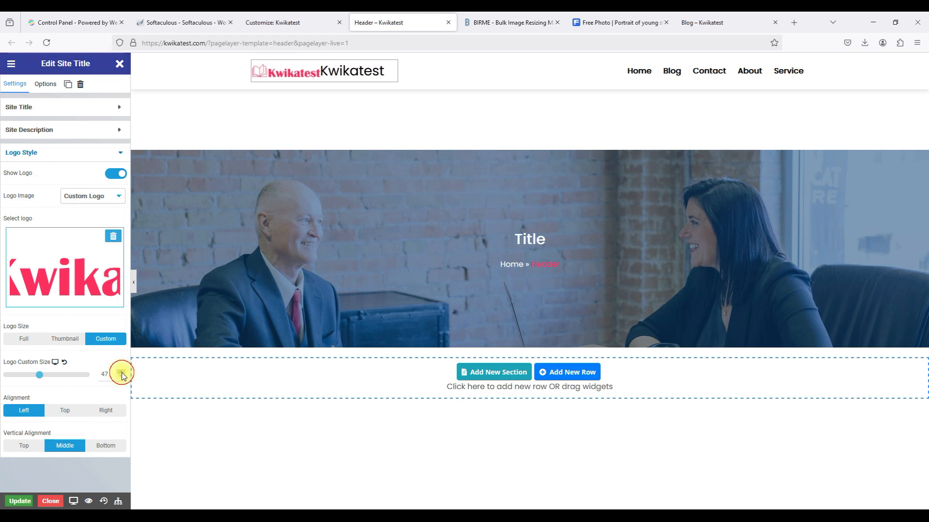
click(271, 16)
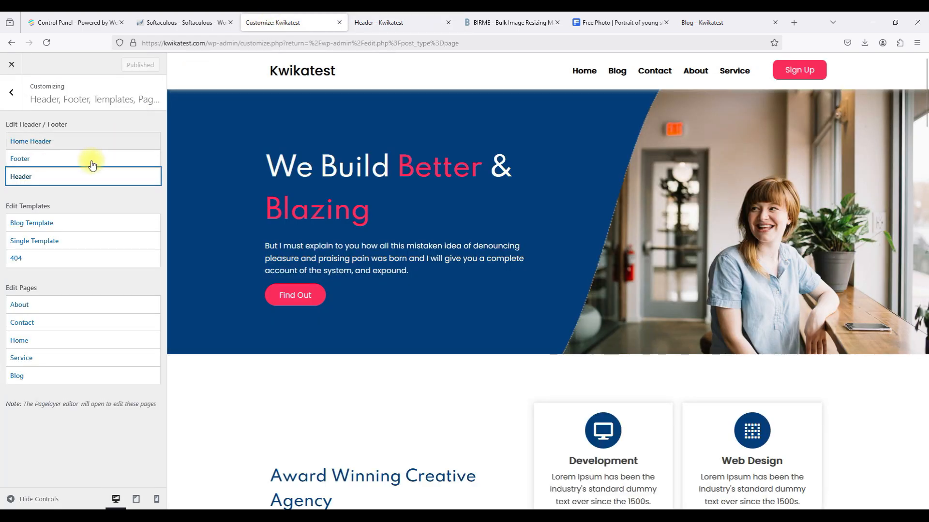
Look at the Home Header template's logo settings, then return to the Header template.
click(76, 144)
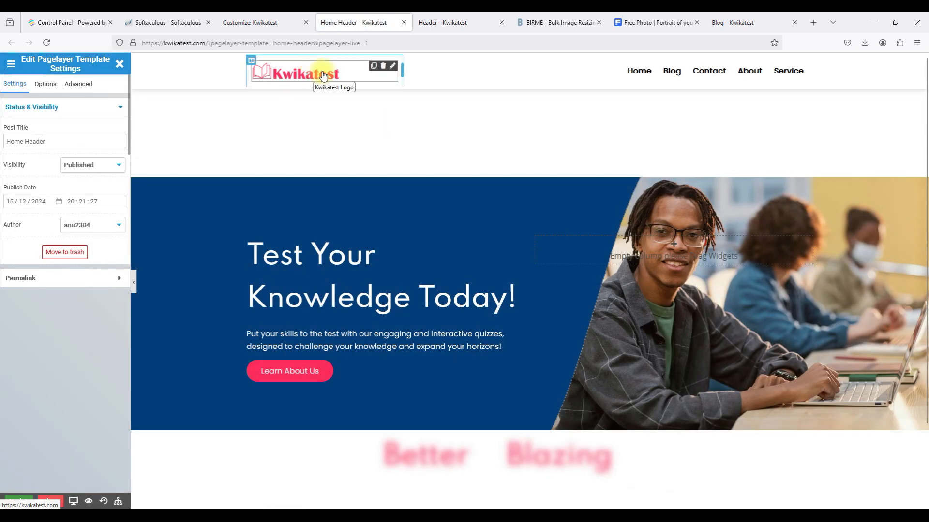
click(392, 66)
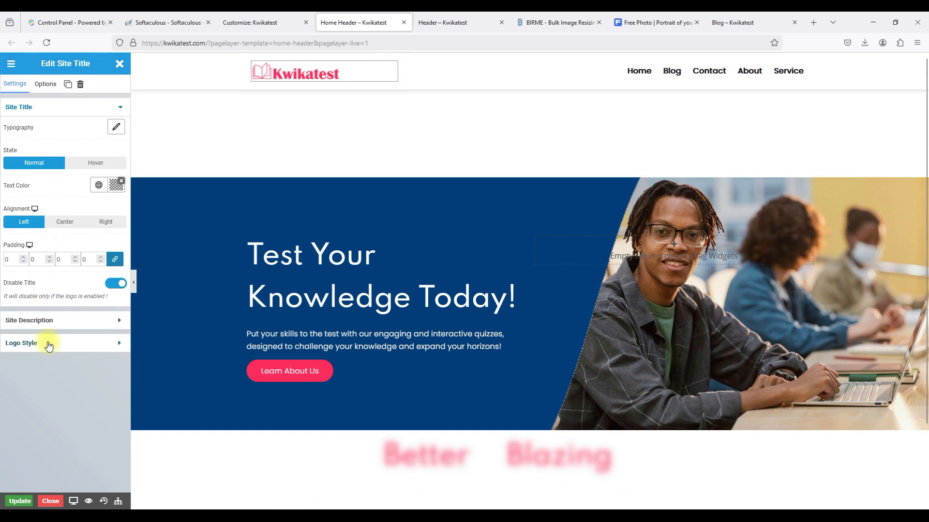
click(70, 342)
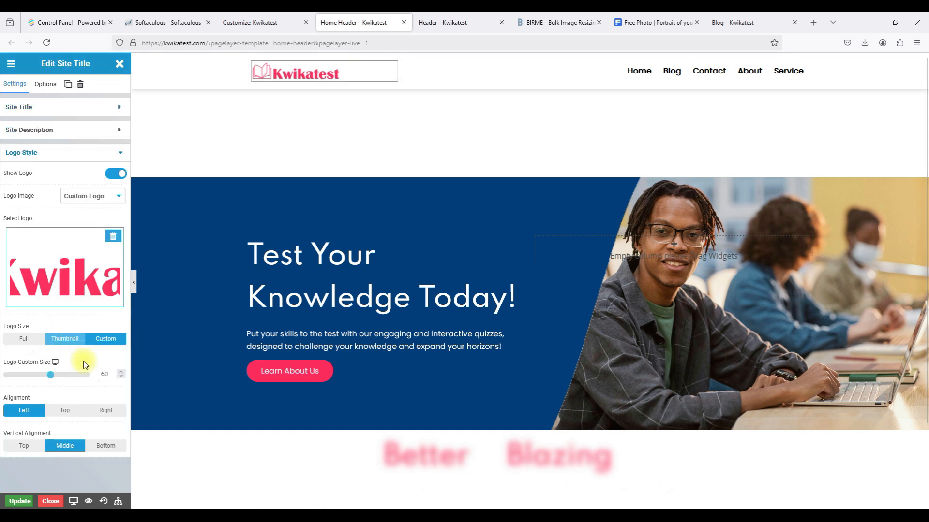
click(404, 22)
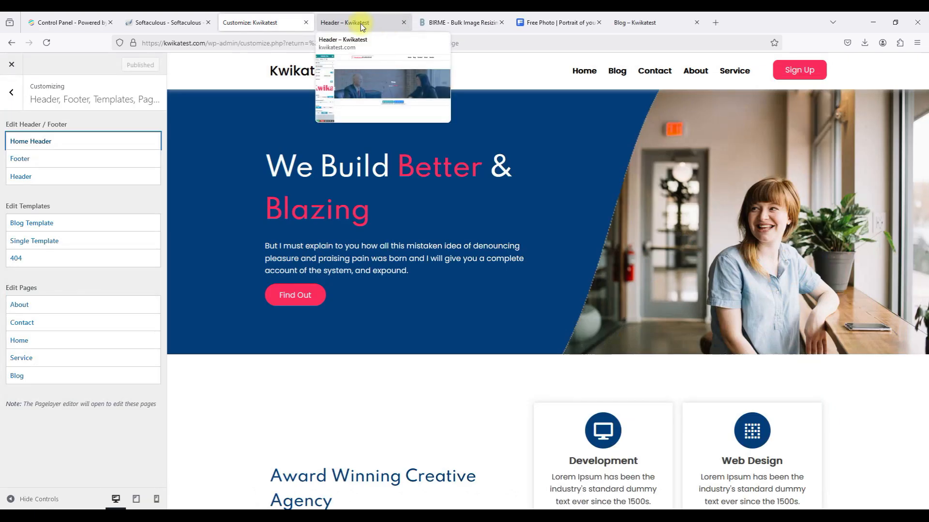
click(372, 22)
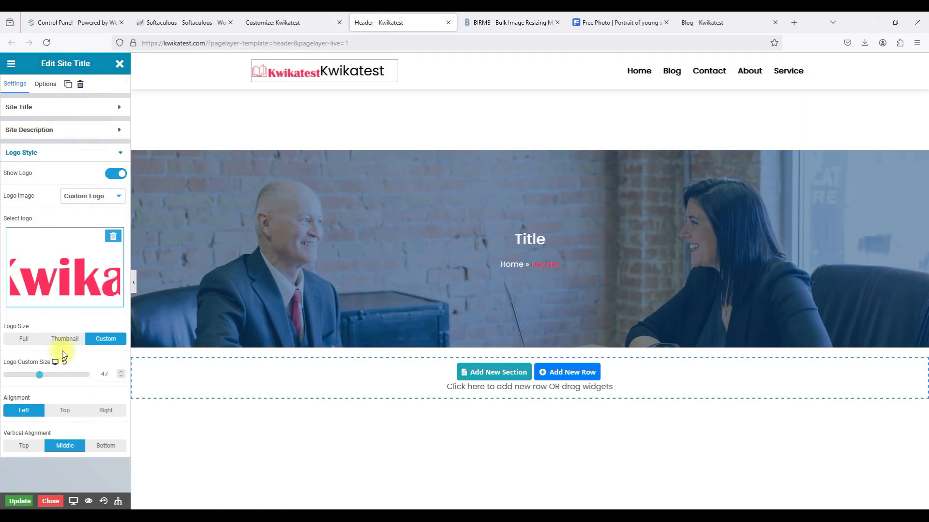
Set the logo custom size to 60 and disable the site title text.
click(105, 374)
text(60)
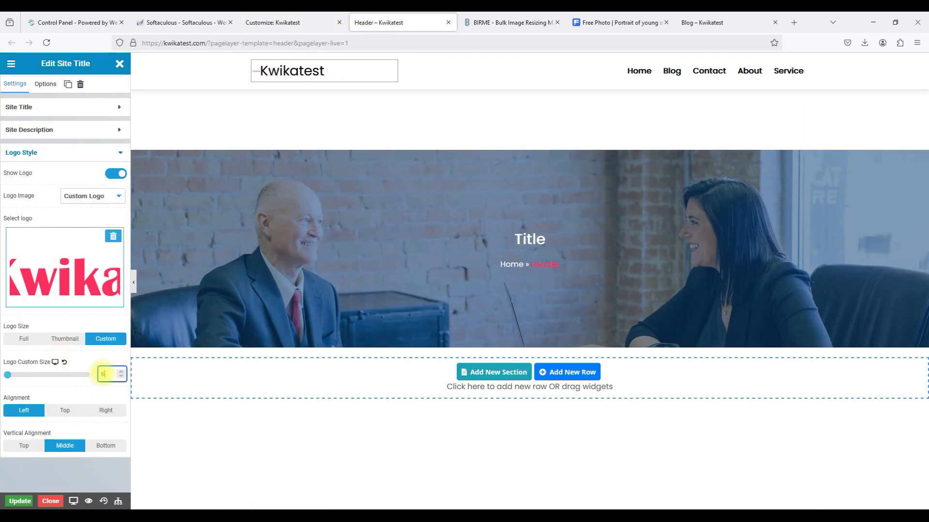
click(86, 155)
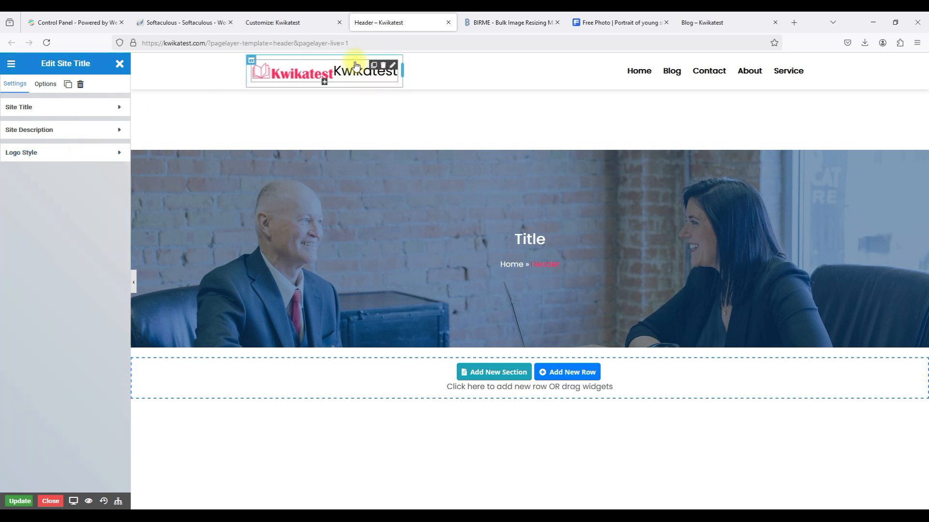
click(72, 108)
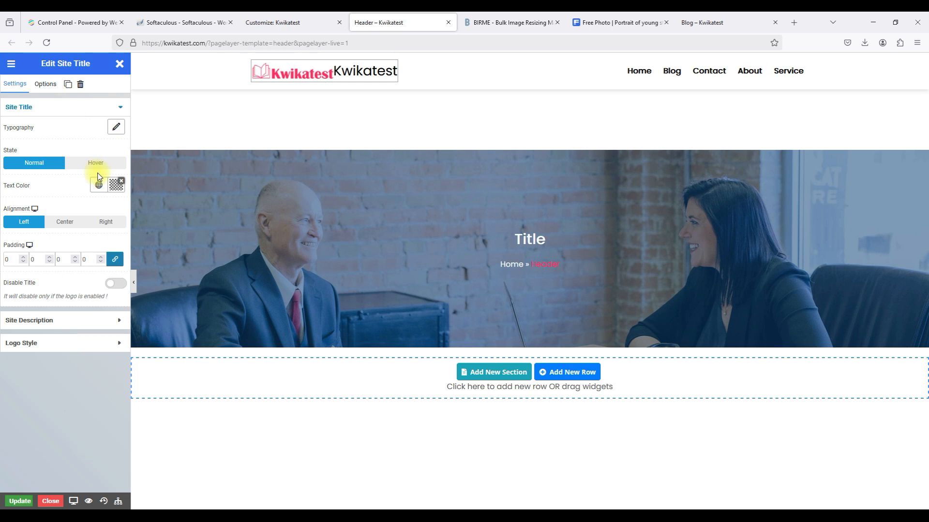
click(112, 282)
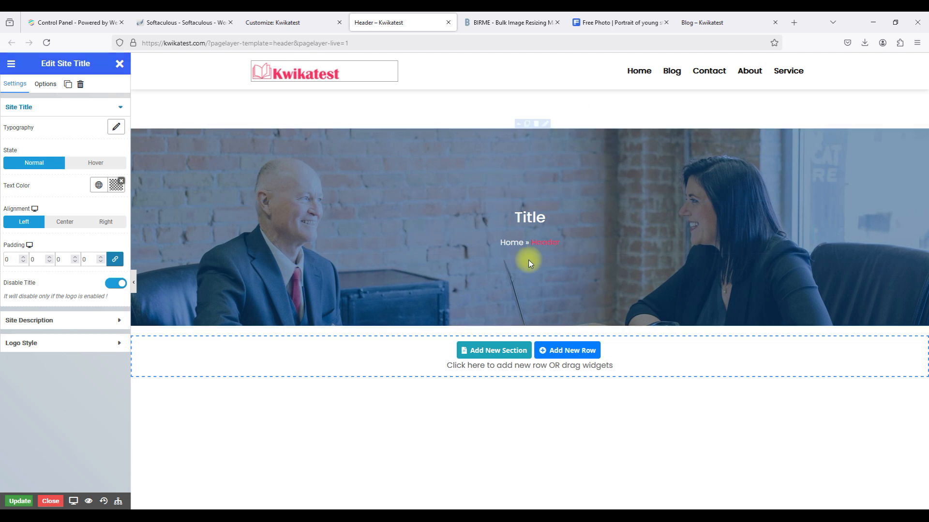
Open the banner row's background image in the media library and reselect header01.
click(545, 125)
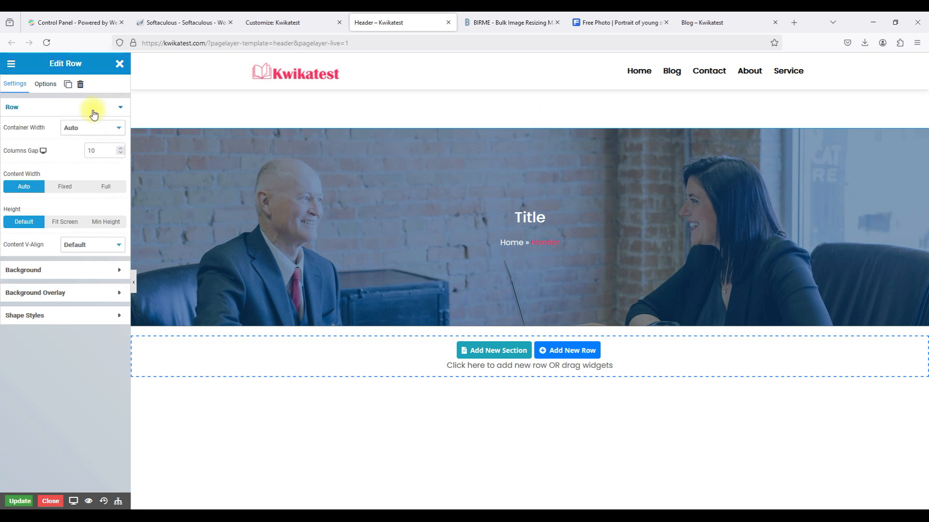
click(52, 85)
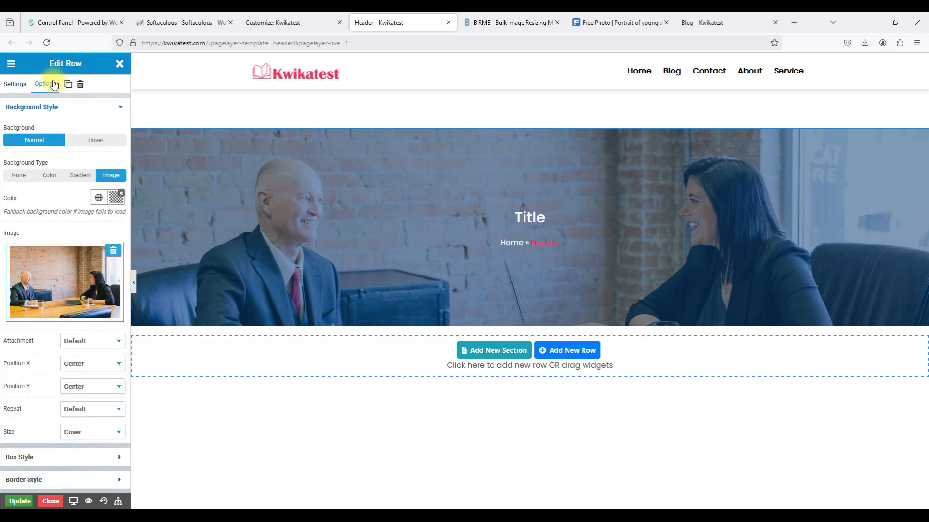
click(53, 295)
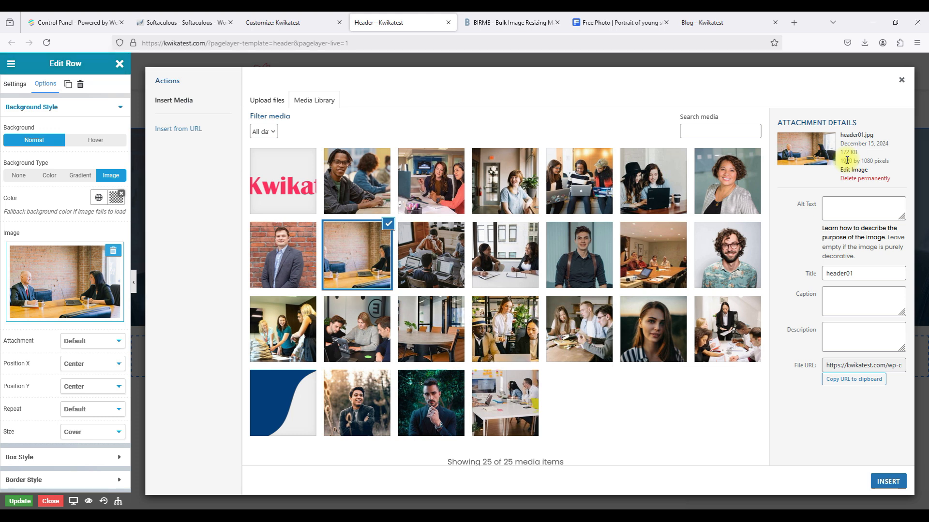
click(370, 187)
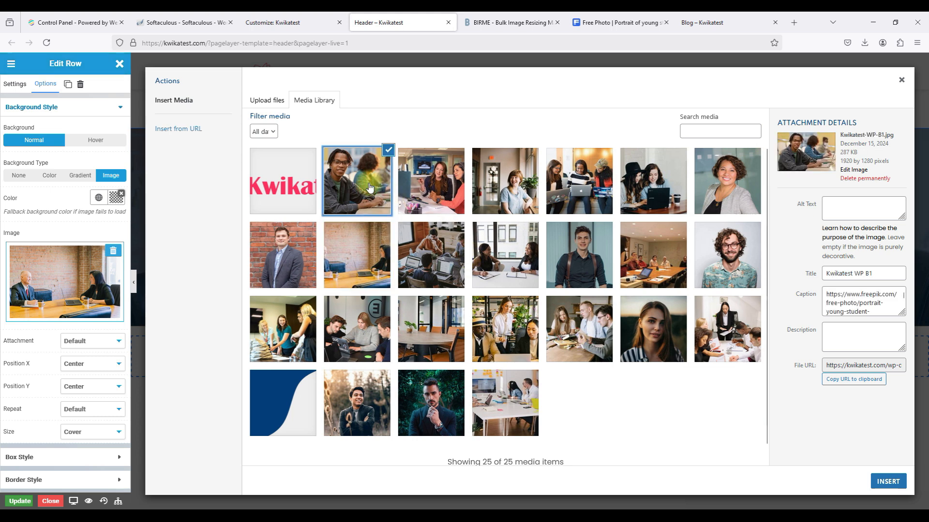
click(369, 240)
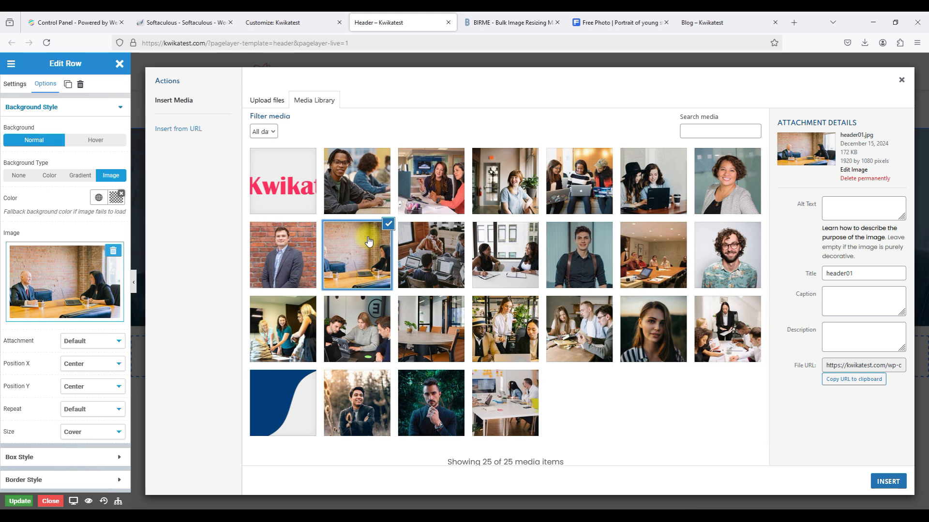
click(506, 22)
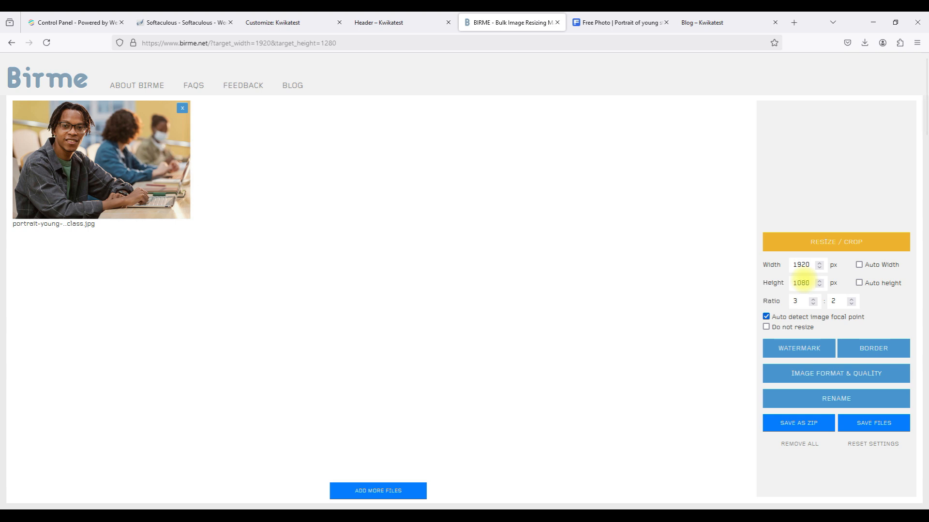
Resize the close-up students-studying photo to 1920×1080 in BIRME and download the 193 kB result.
click(635, 272)
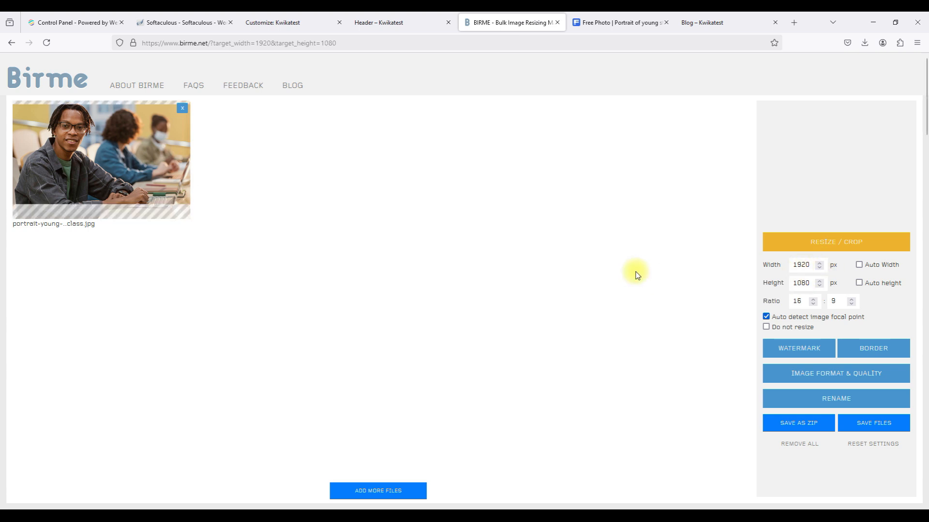
click(183, 107)
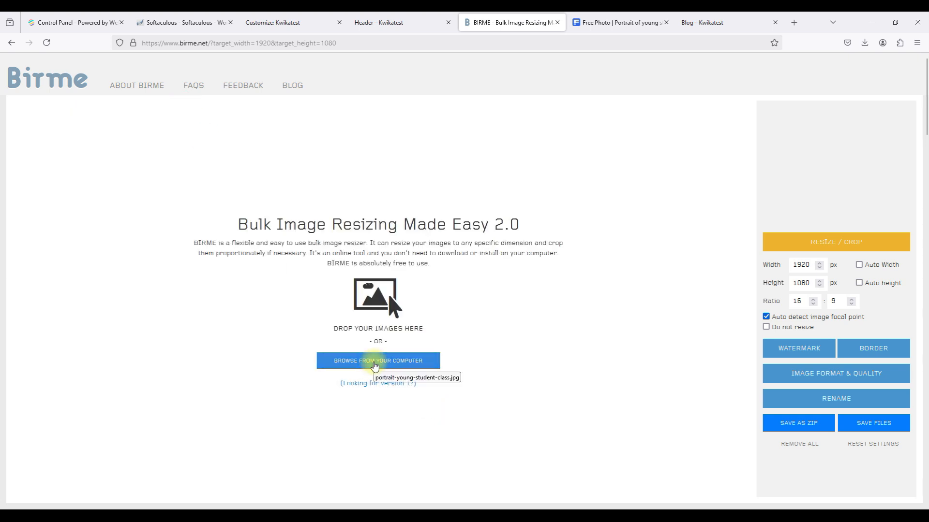
click(375, 362)
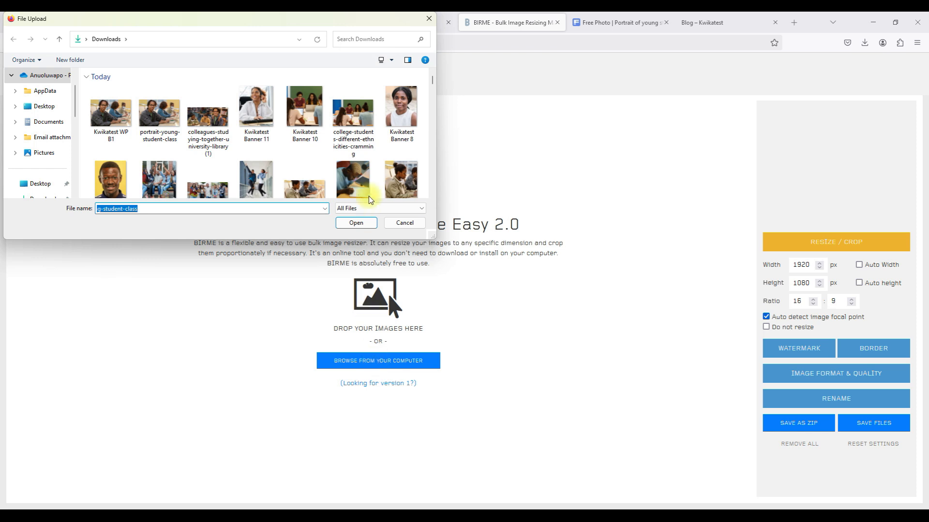
scroll(373, 188, down, 2)
scroll(373, 189, down, 2)
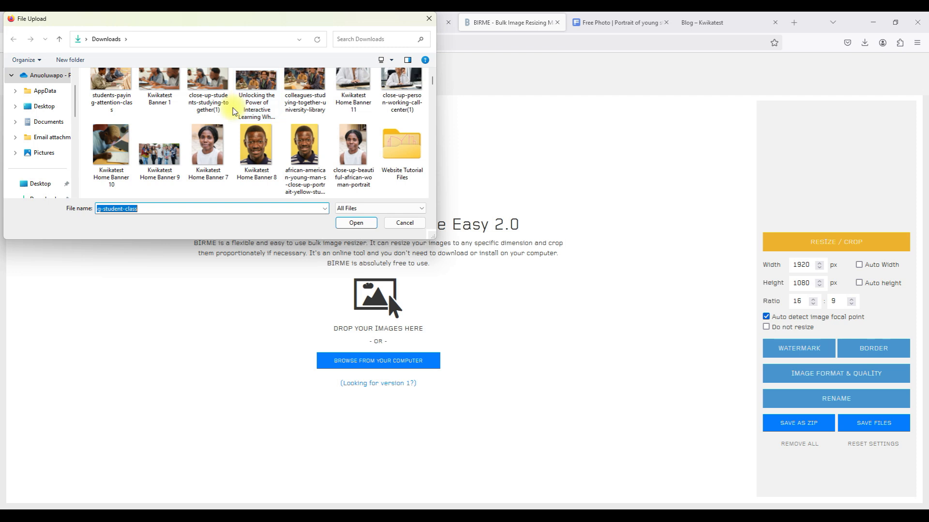
click(213, 97)
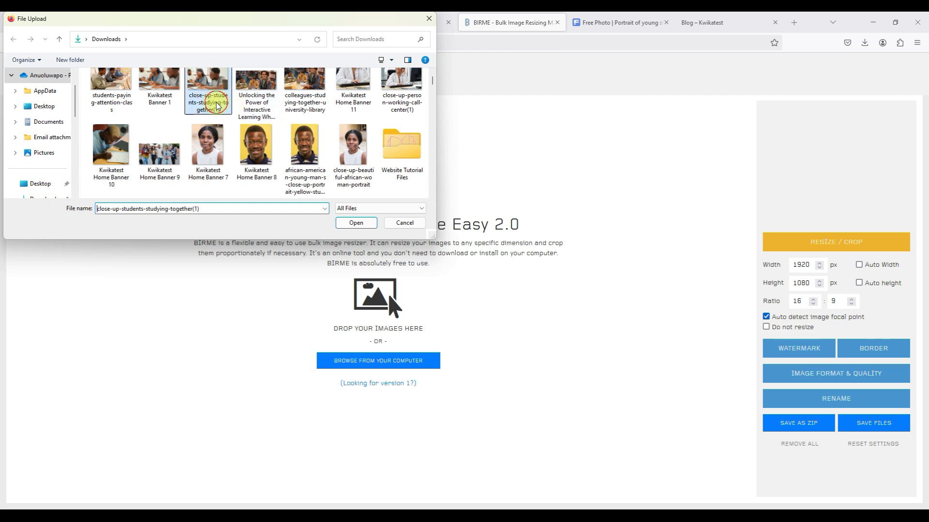
click(348, 225)
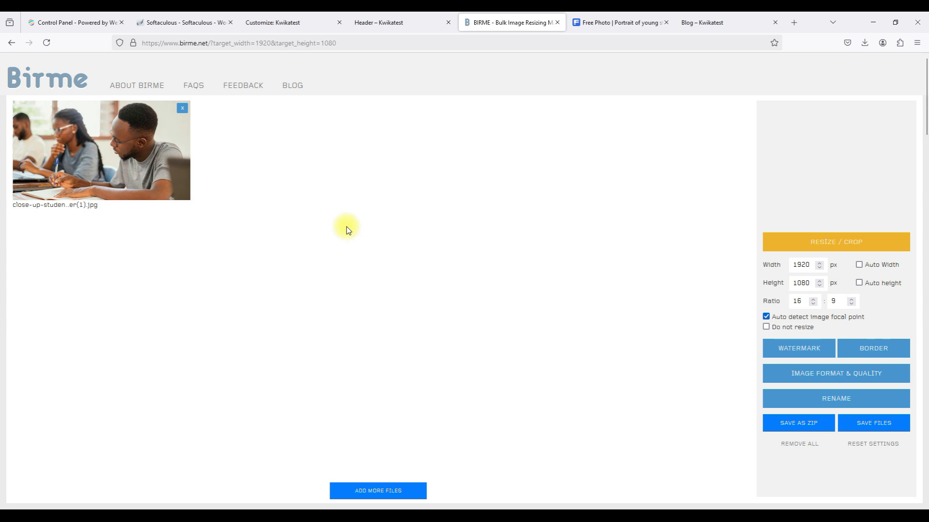
click(139, 160)
click(868, 423)
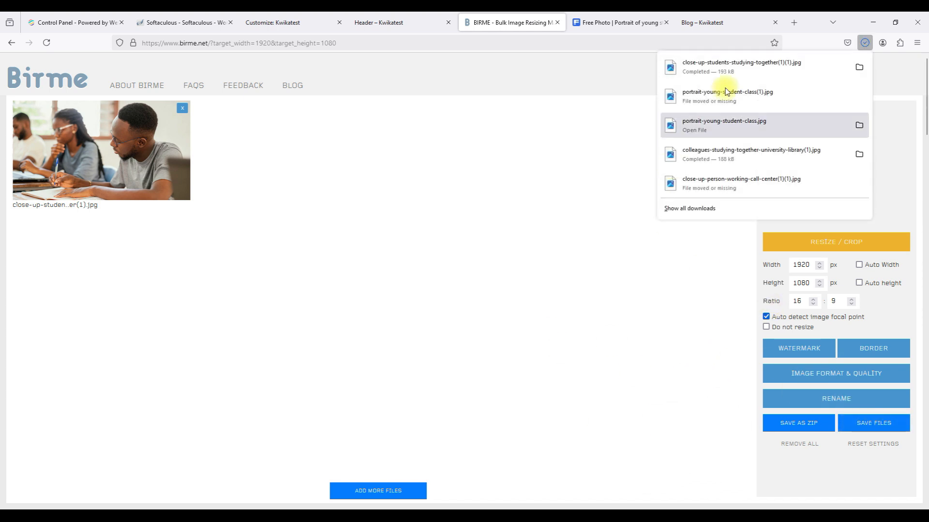
click(362, 20)
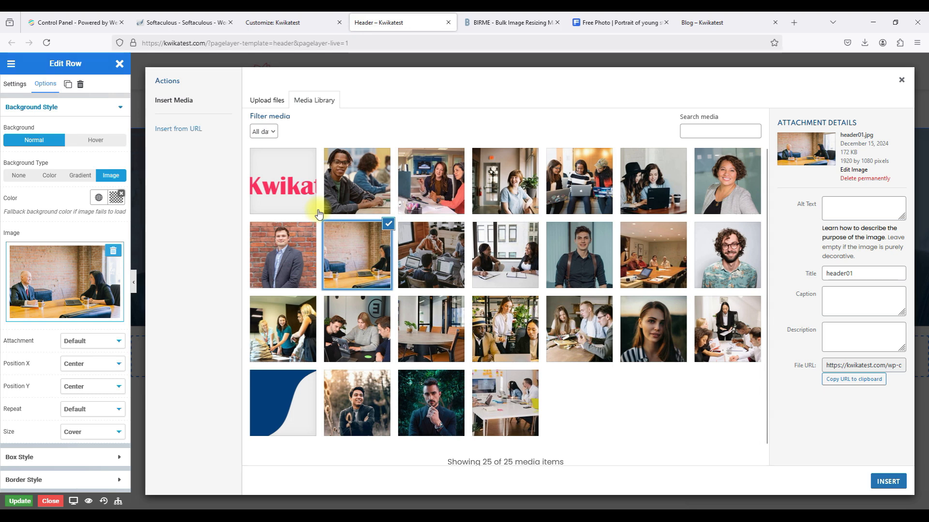
Rename the resized photo to 'Kwikatest WP B2' and upload it to the media library.
click(275, 108)
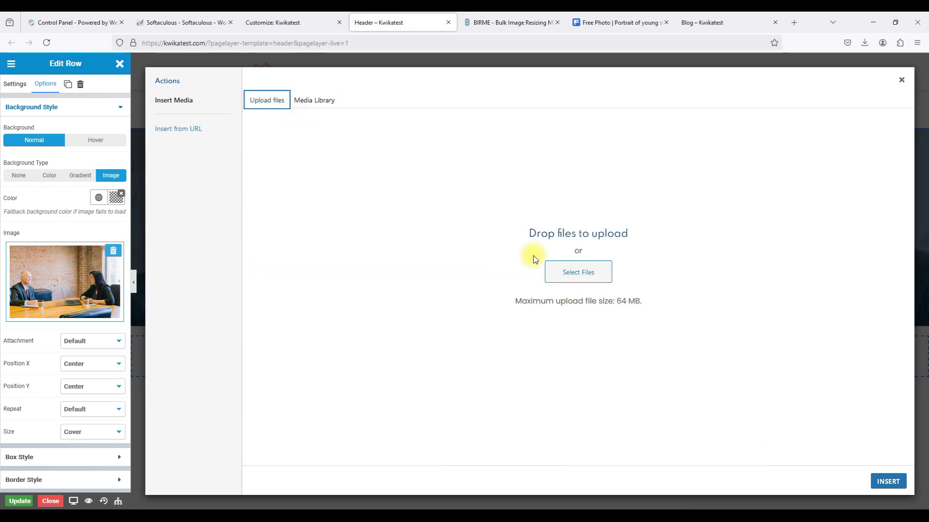
click(559, 269)
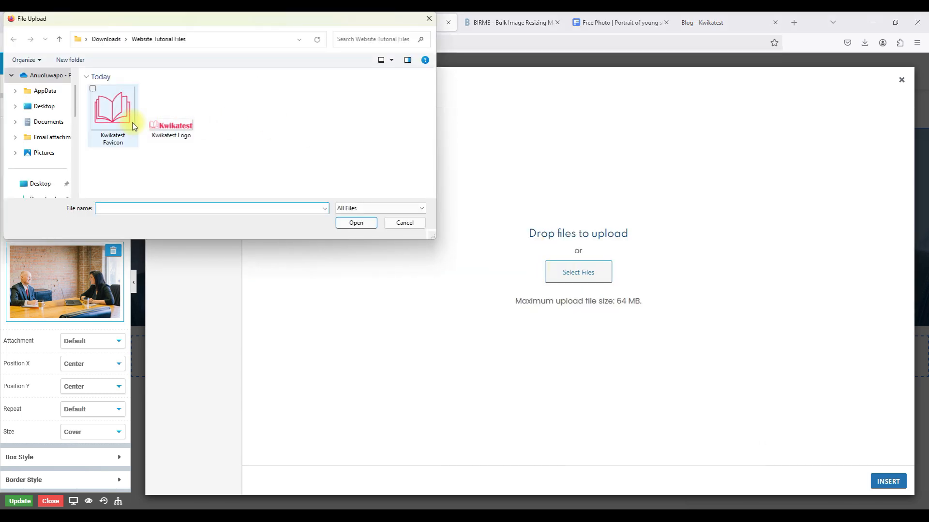
click(107, 40)
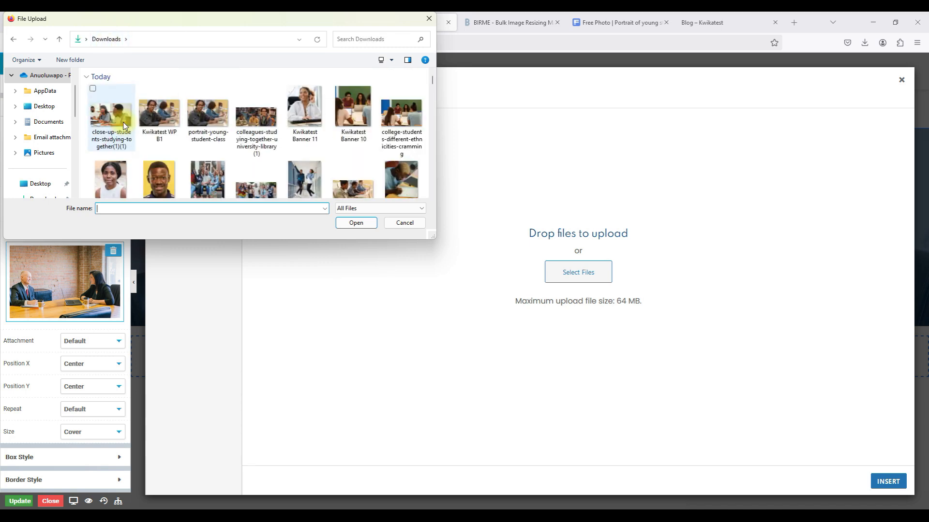
click(113, 123)
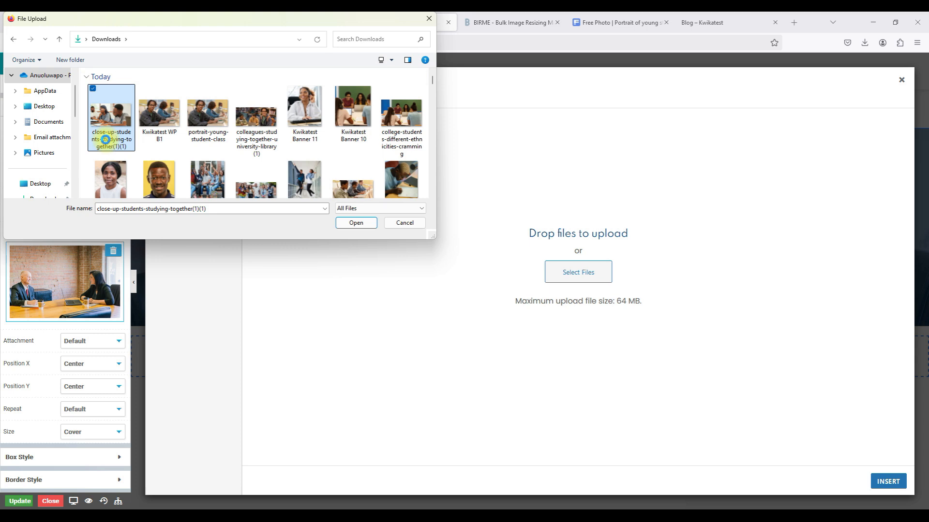
right_click(106, 143)
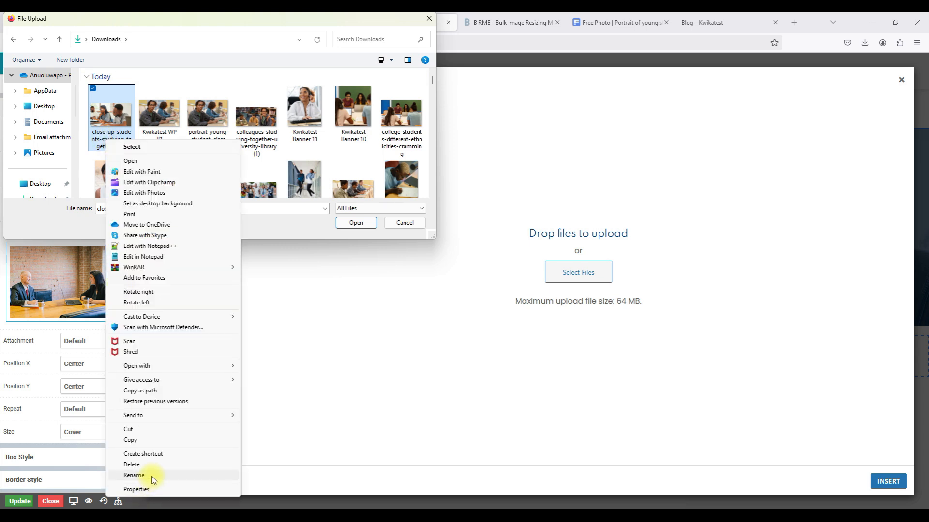
click(134, 475)
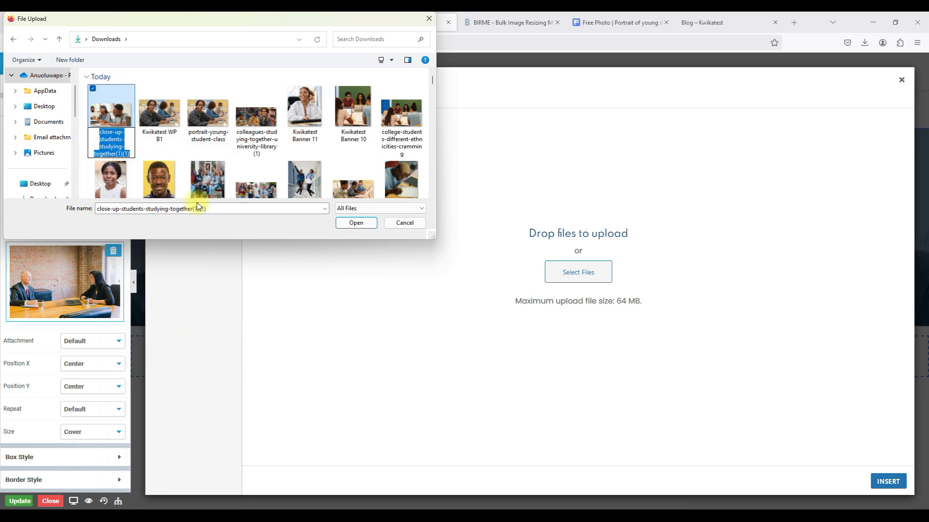
text(Kwikatest WP B2)
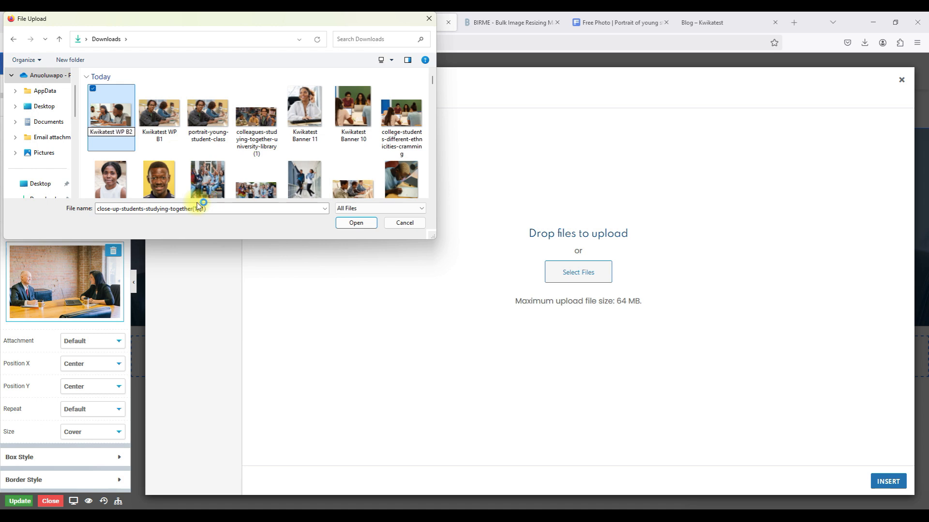
key(Return)
click(109, 113)
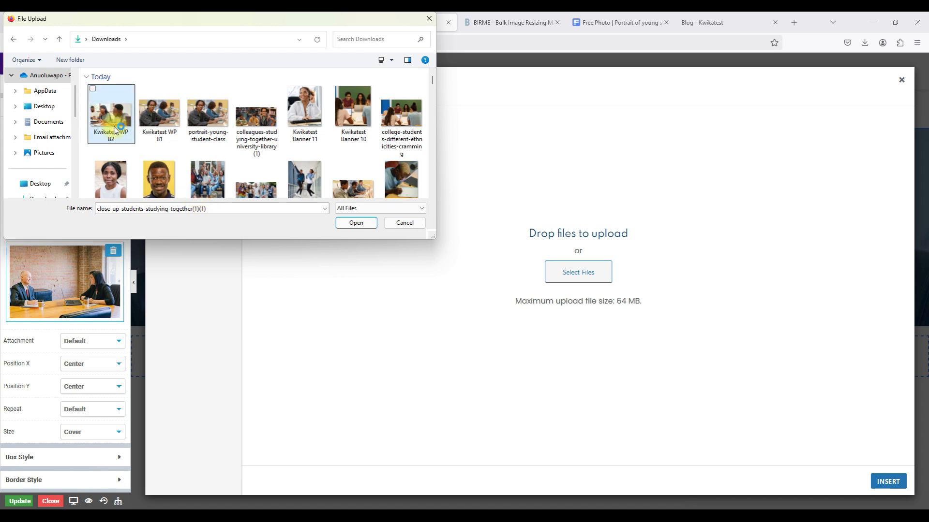
click(348, 226)
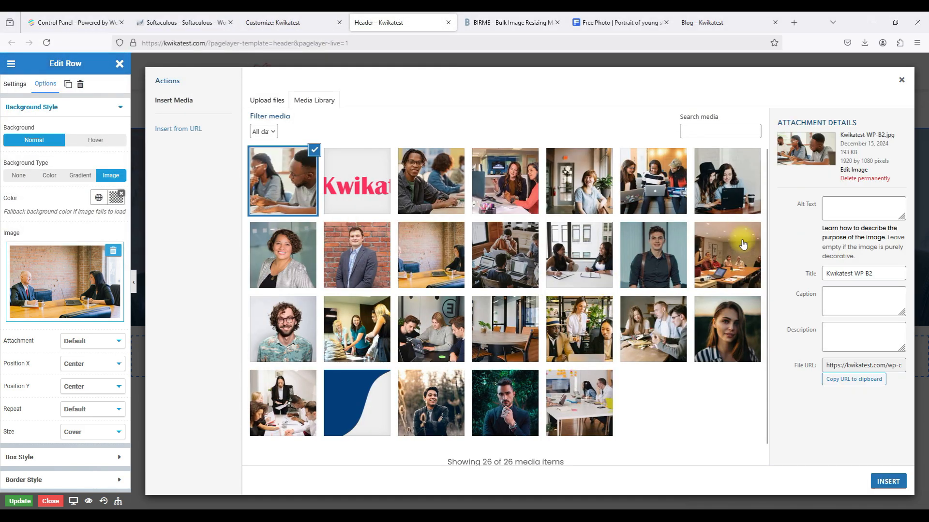
Caption the photo with a freepik.com credit, set it as the row background, and save the header.
click(847, 308)
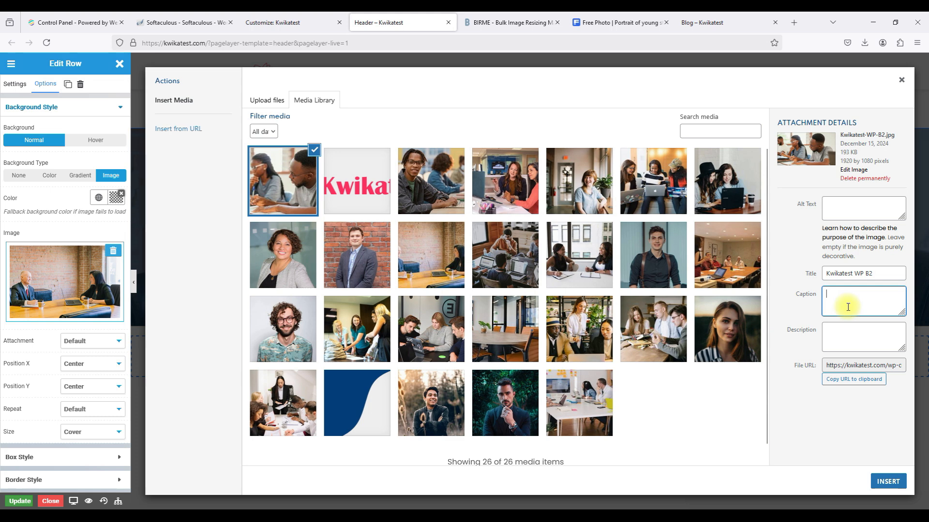
text(https://freepik.com)
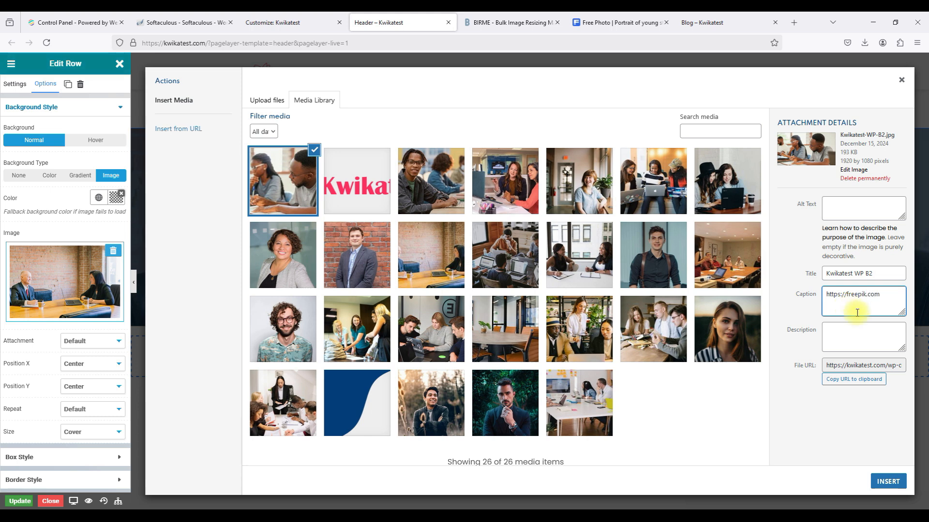
click(832, 434)
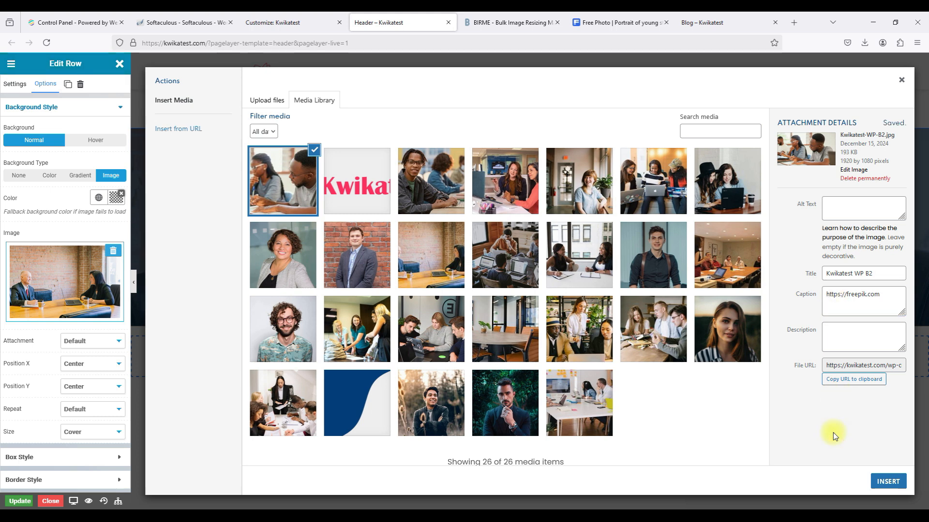
click(879, 480)
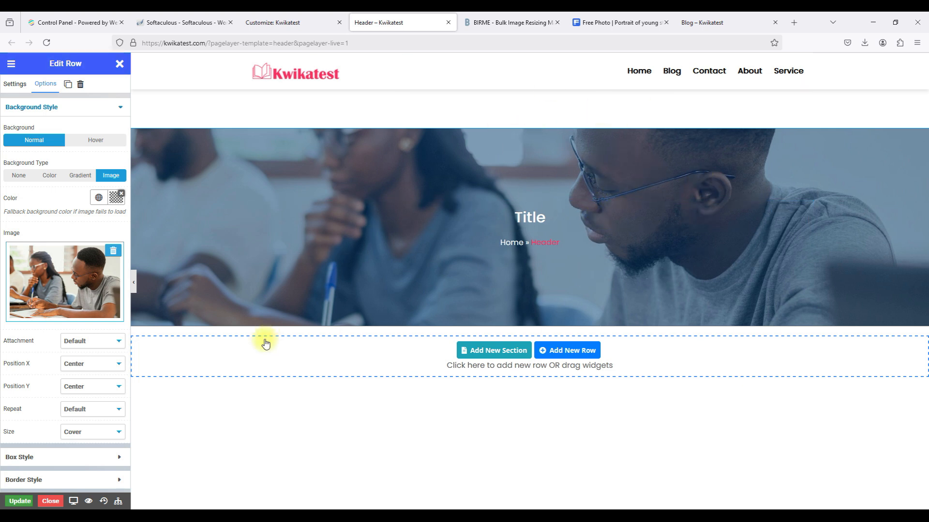
click(20, 501)
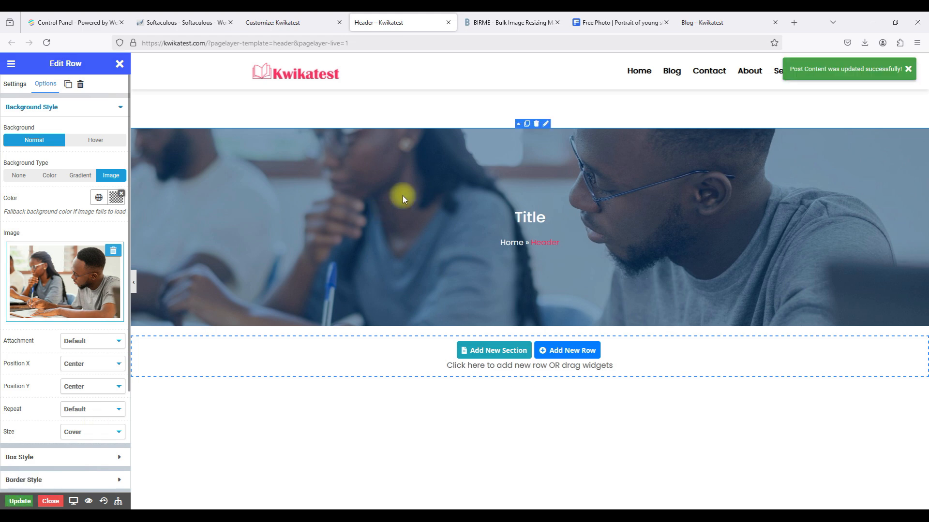
click(691, 22)
scroll(523, 195, down, 1)
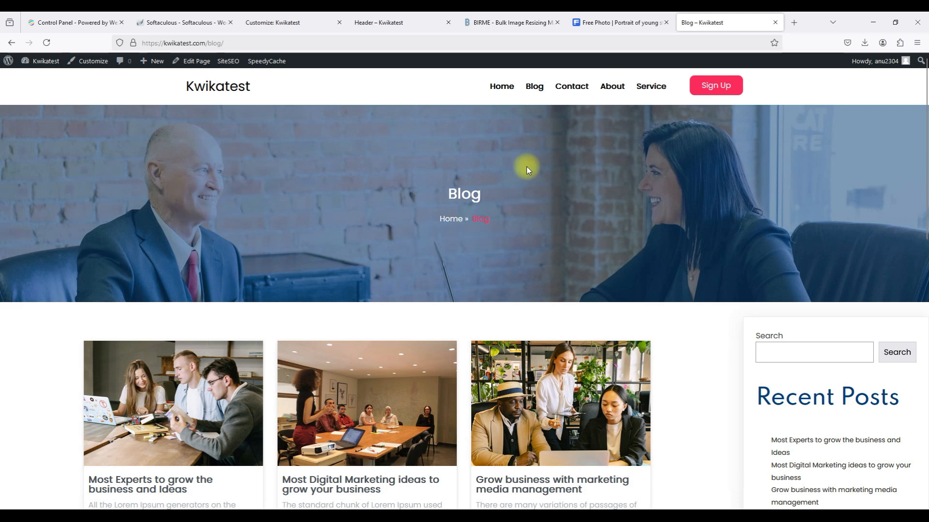
Confirm the students-photo banner appears on the live Blog, Home and Contact pages.
click(543, 93)
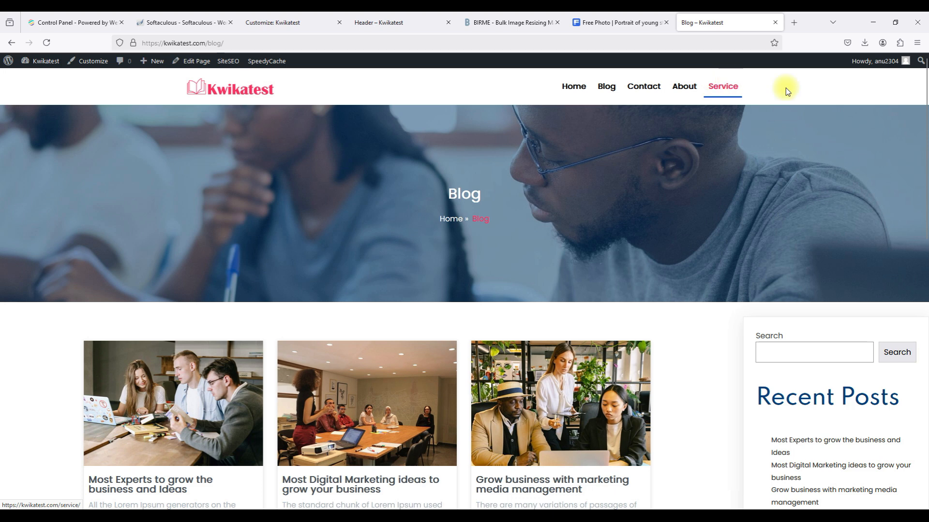
click(580, 90)
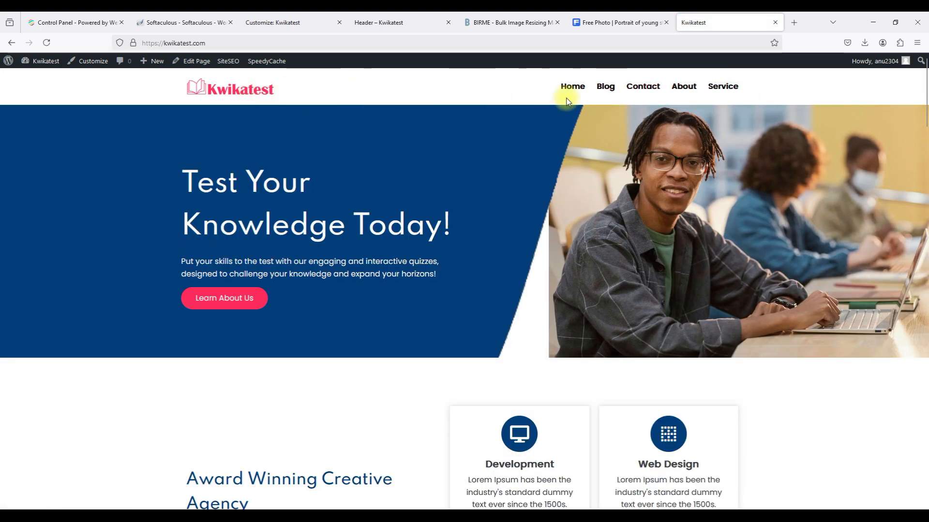
click(607, 92)
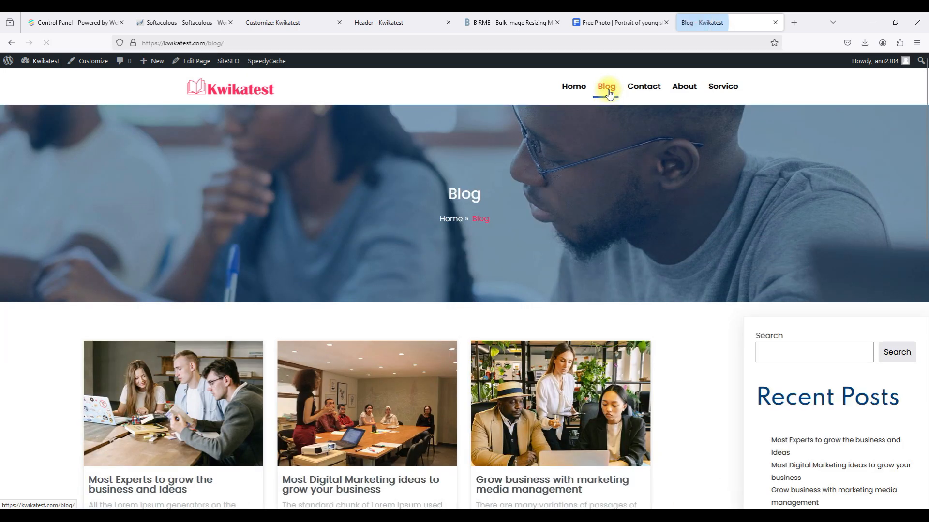
click(638, 88)
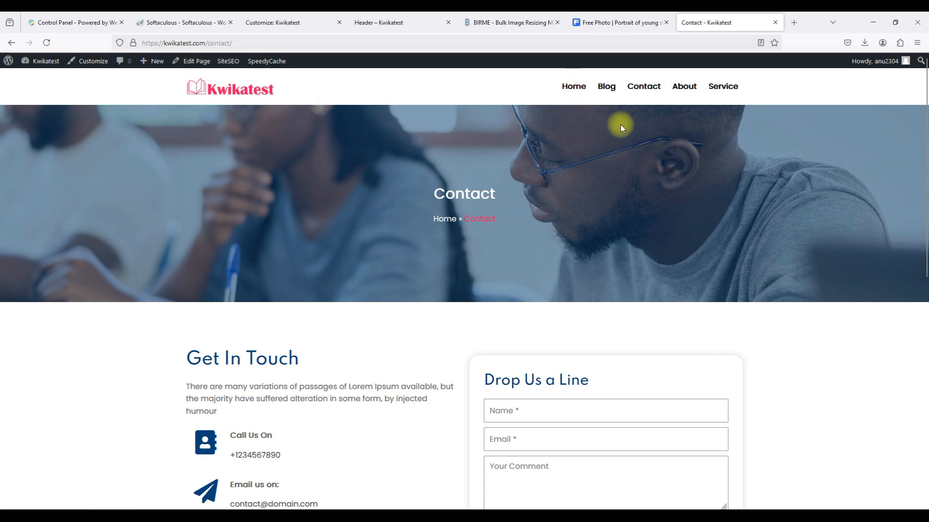
click(582, 92)
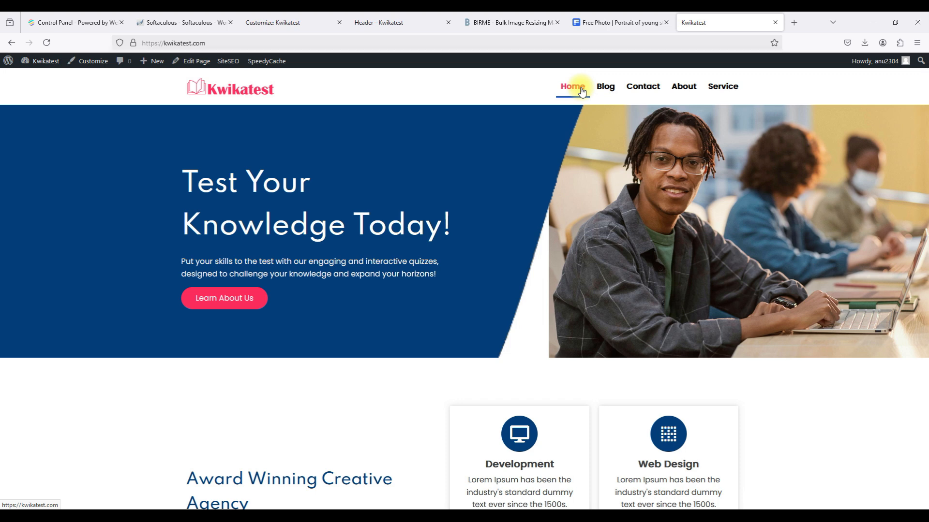
click(400, 19)
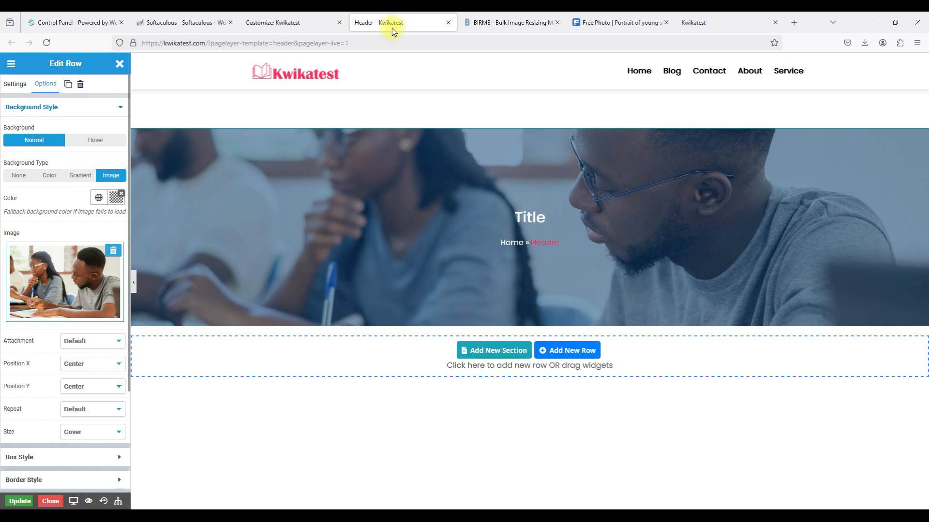
Close the Pagelayer header editor and templates tab, returning to the Customize: Kwikatest tab.
click(50, 501)
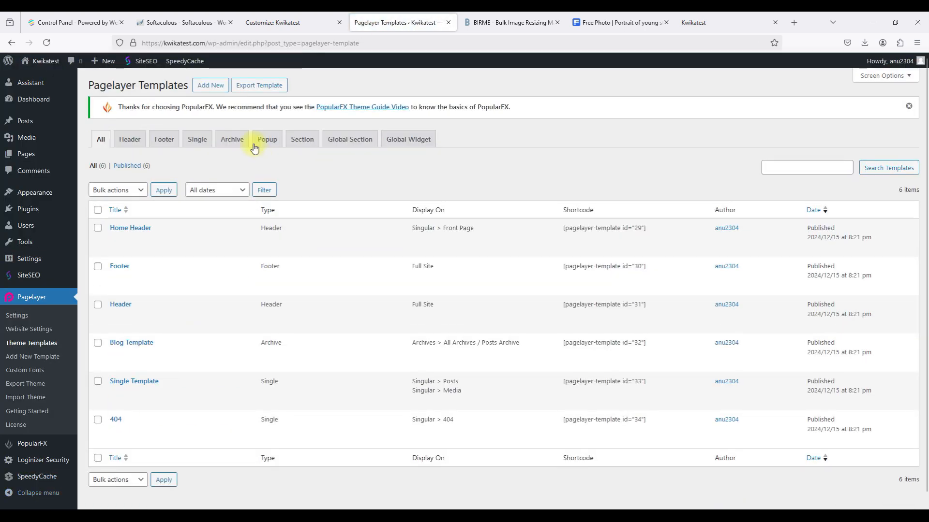
click(448, 22)
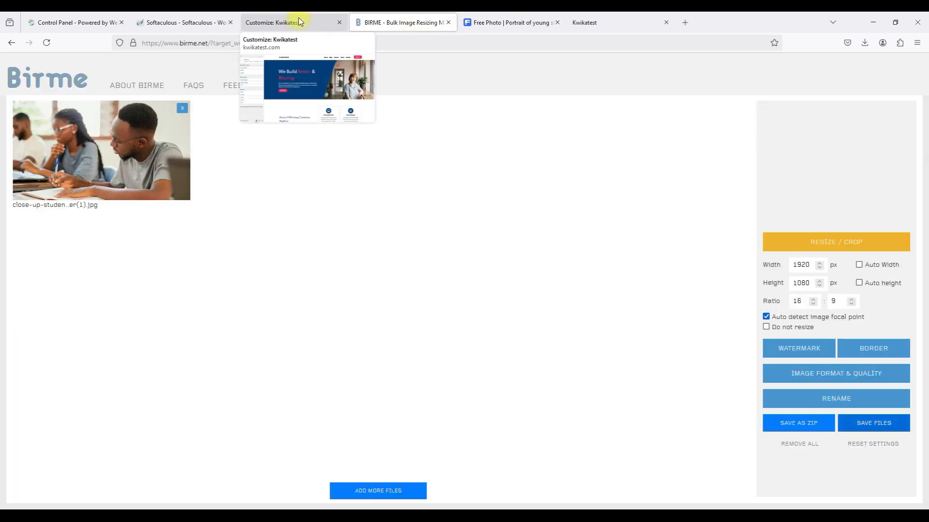
click(300, 21)
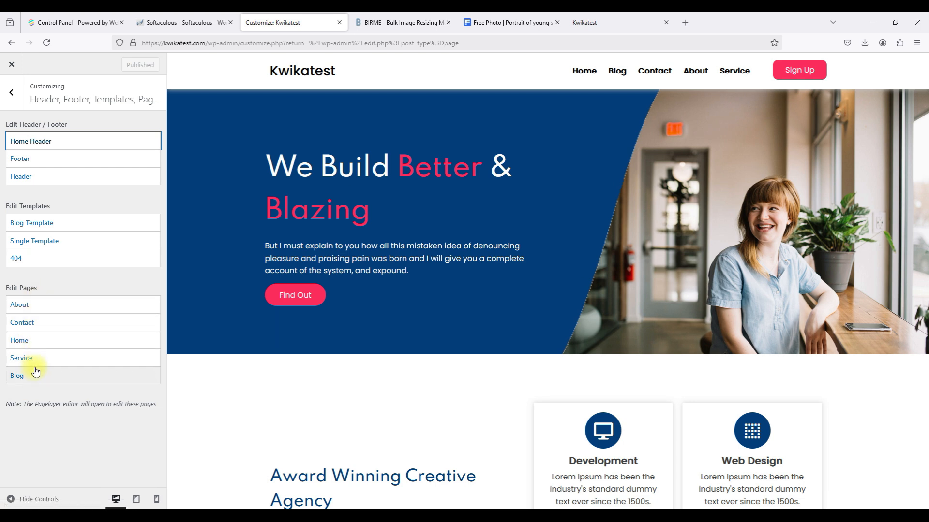
Open the About page in Pagelayer and bring up the What We Do heading's settings.
click(47, 307)
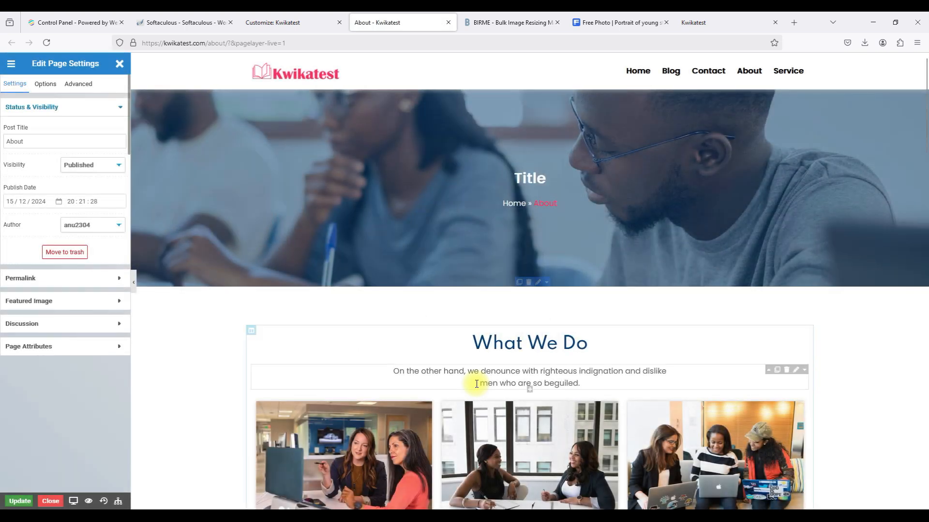
scroll(522, 286, down, 4)
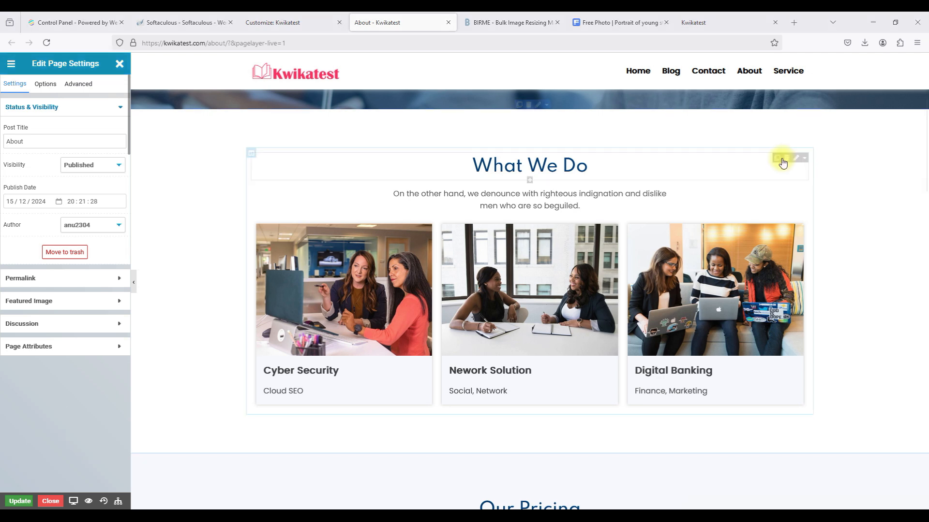
scroll(781, 159, down, 1)
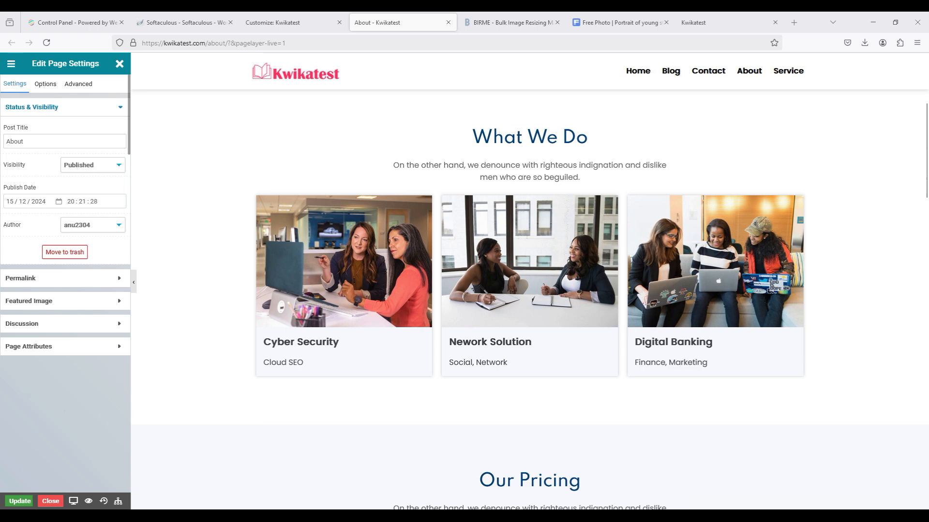
scroll(632, 219, up, 6)
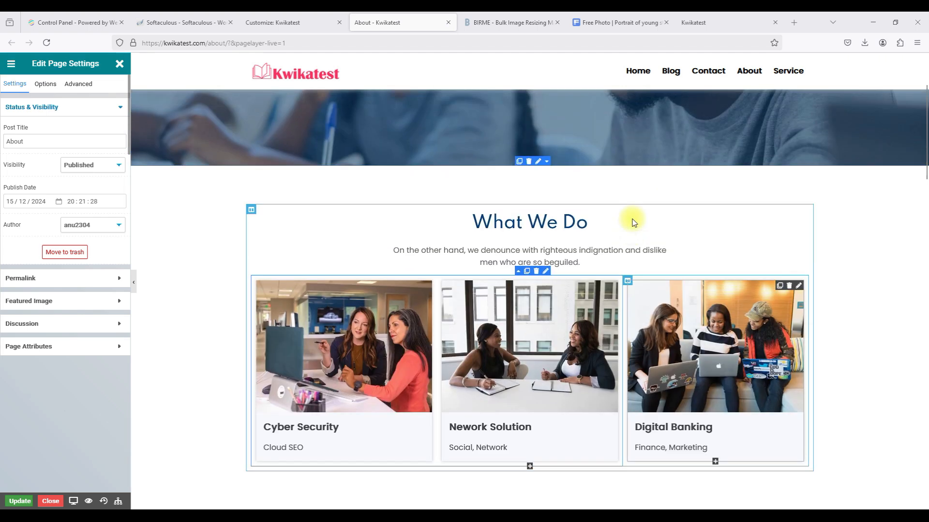
scroll(632, 220, down, 5)
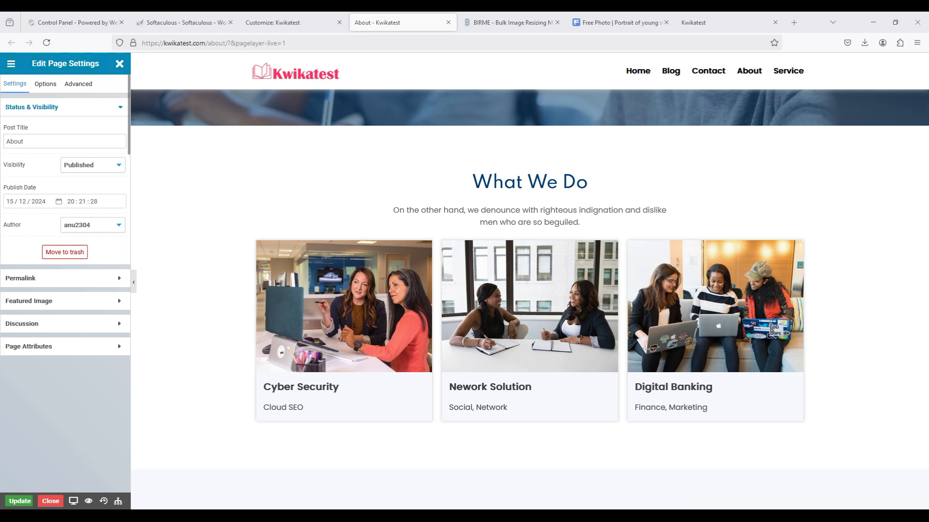
mouse_move(556, 186)
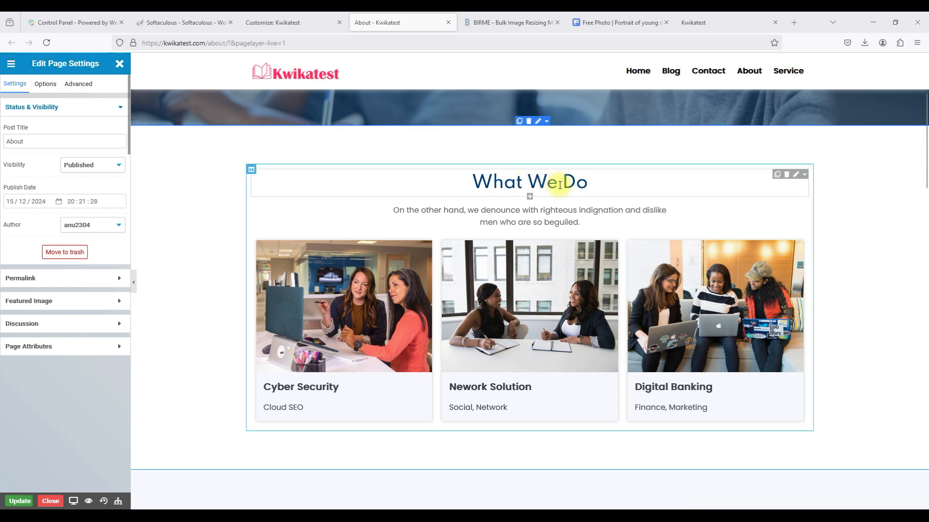
click(794, 177)
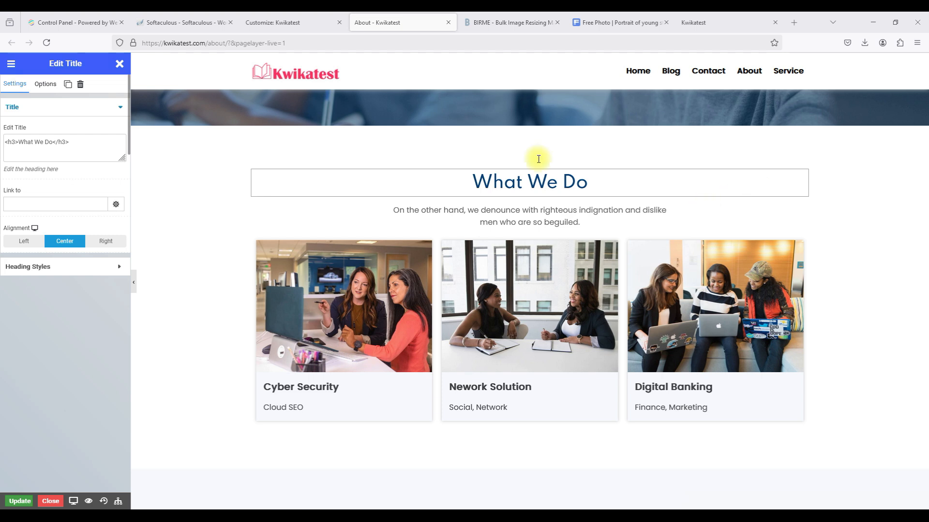
Change the What We Do heading text to 'About Us'.
click(56, 144)
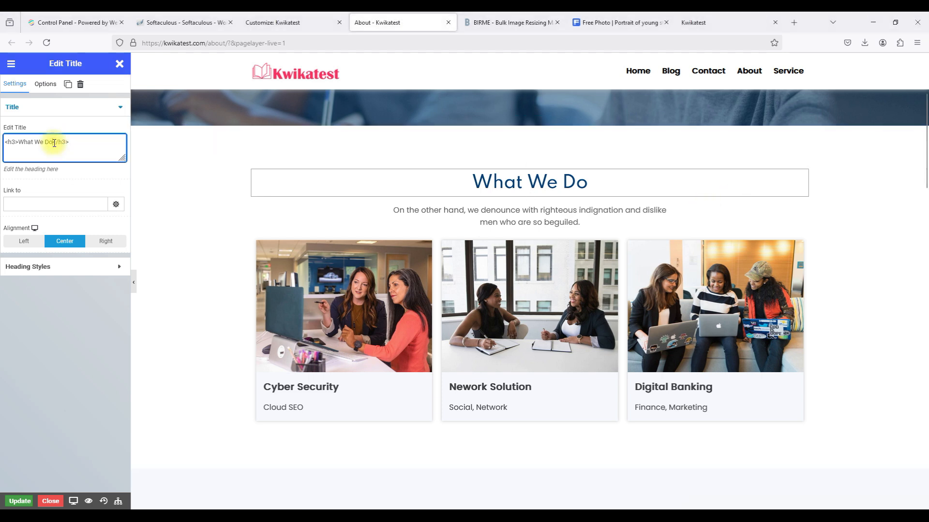
drag(53, 143, 20, 143)
text(About Us)
key(Return)
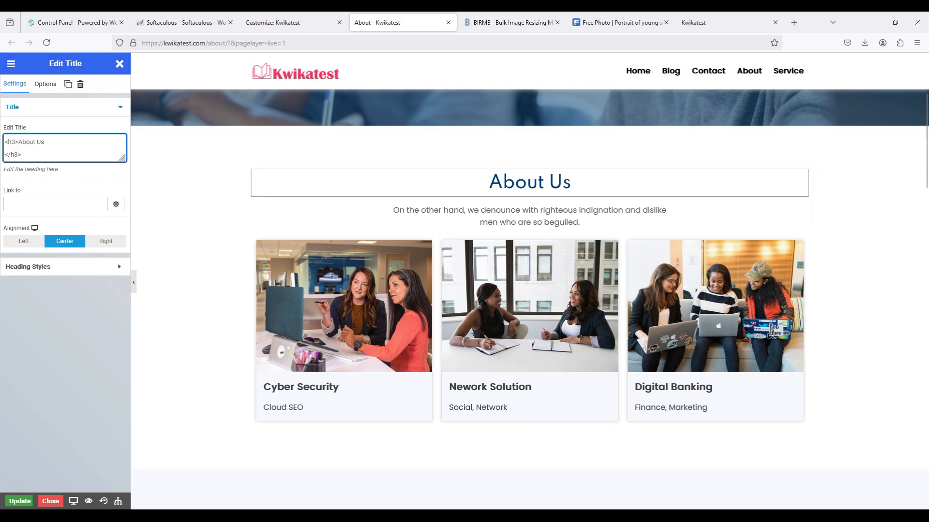
Replace the intro paragraph with the pasted Kwikatest quiz description.
mouse_move(706, 213)
click(783, 213)
click(16, 143)
drag(17, 143, 50, 167)
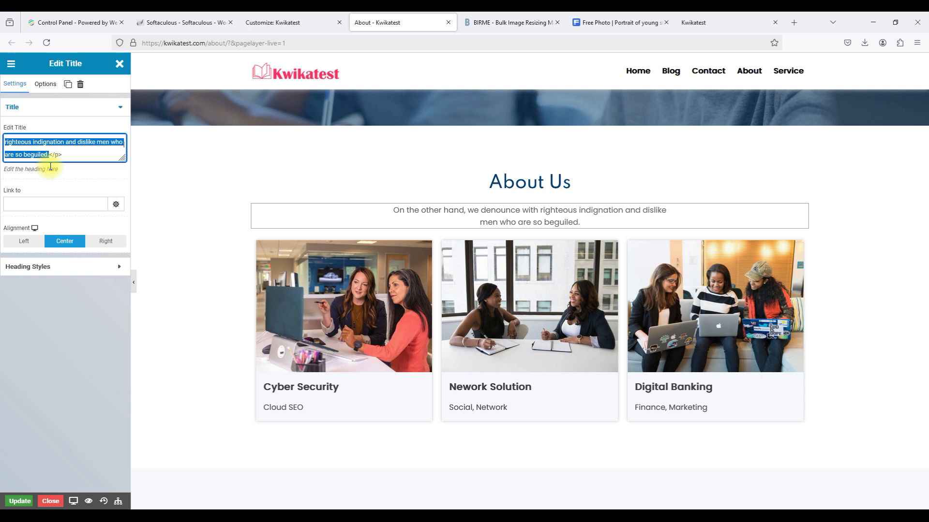
text(We create engaging quizzes for you!)
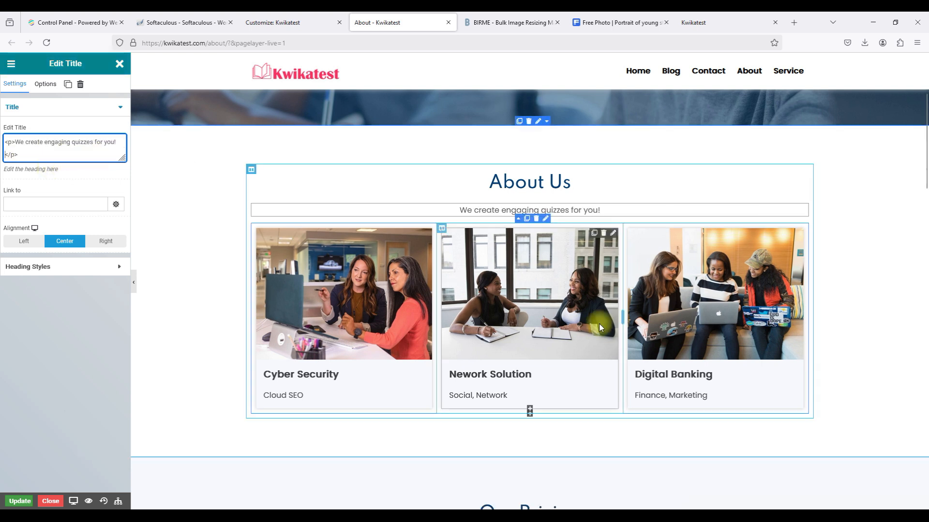
key(alt+Tab)
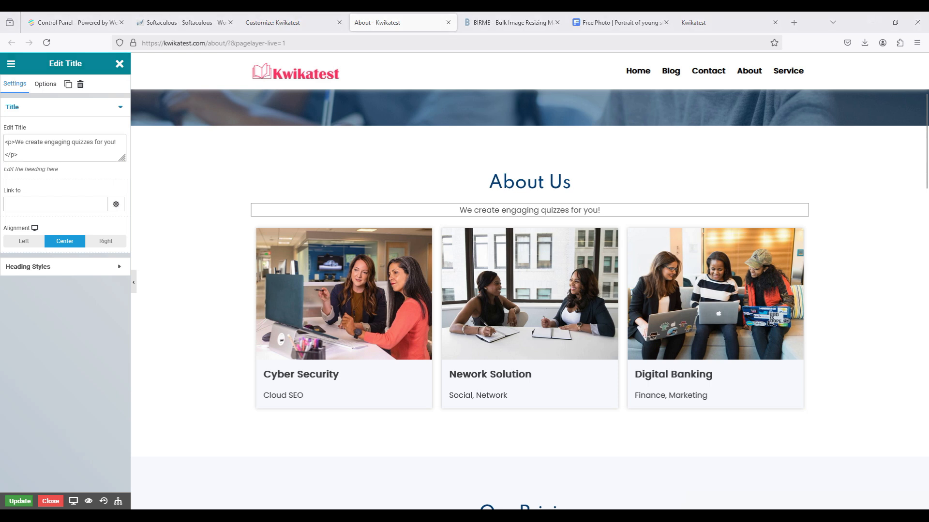
click(23, 143)
drag(23, 144, 123, 143)
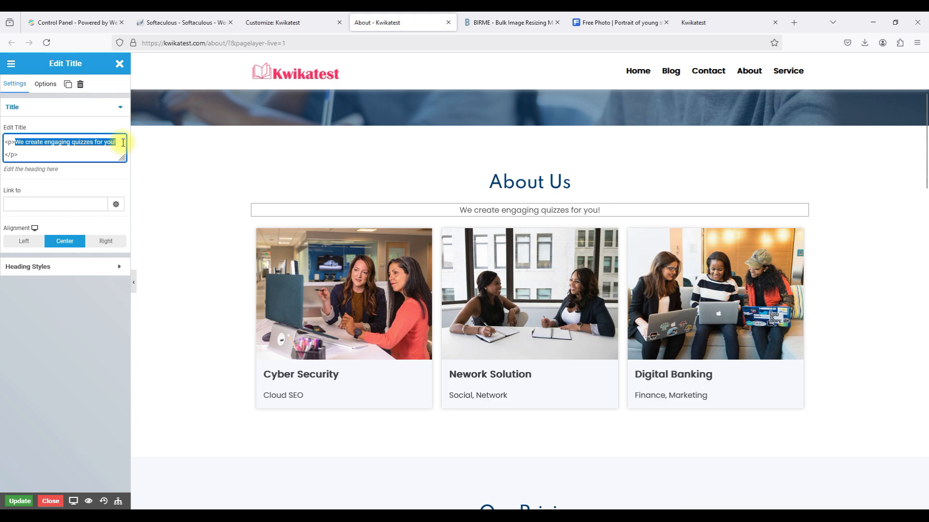
text(Kwikatest is your ultimate destination for fun and engaging quizzes that challenge your knowledge across a variety of topics, from general trivia to specialized fields like science, history, and pop culture.)
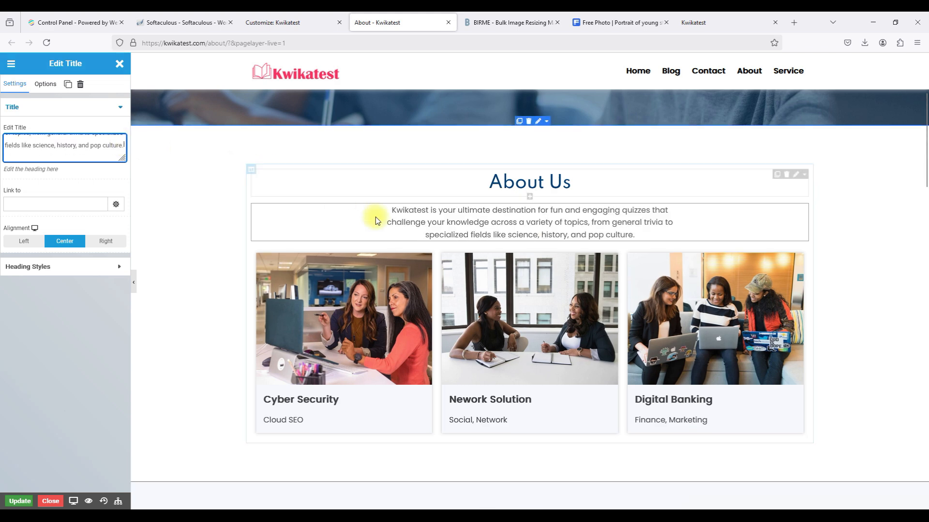
scroll(507, 249, down, 2)
scroll(507, 247, down, 2)
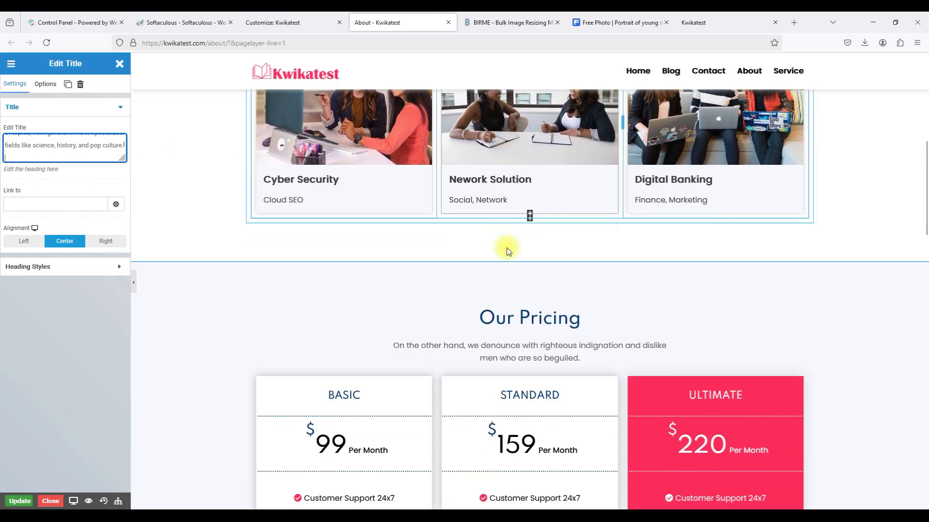
scroll(506, 248, up, 3)
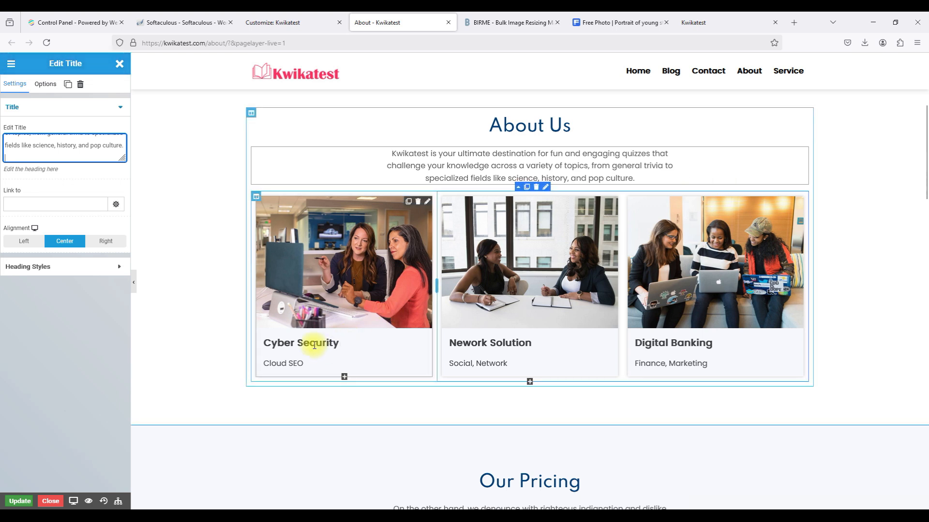
Retitle the first image box from Cyber Security to 'Wide Variety of Topics'.
click(427, 201)
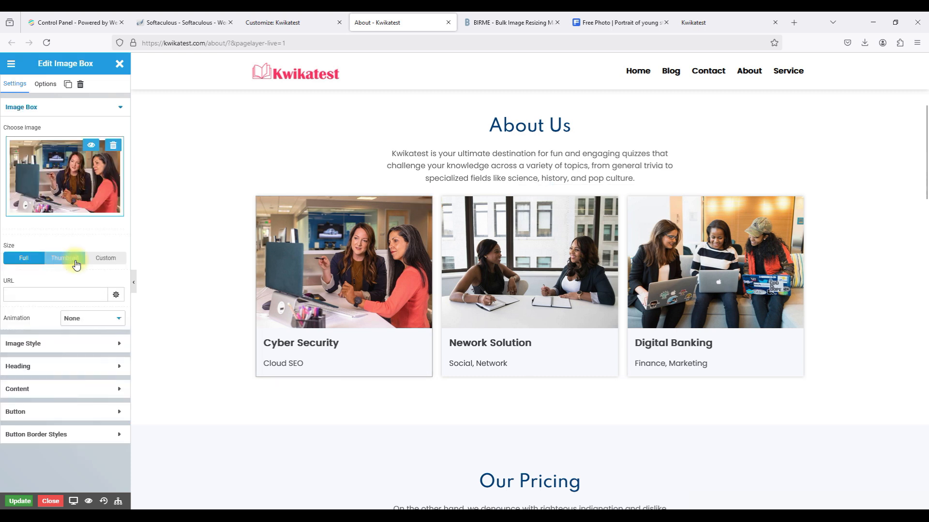
click(45, 368)
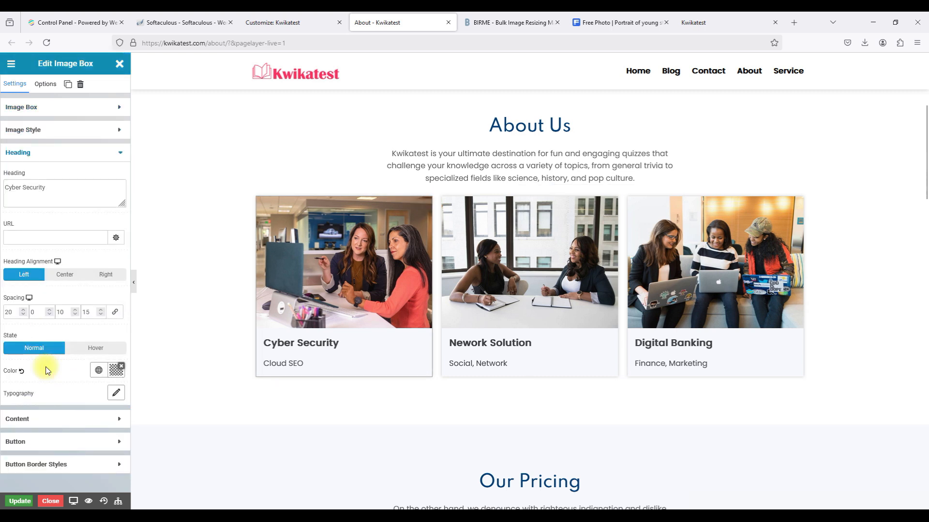
triple_click(23, 184)
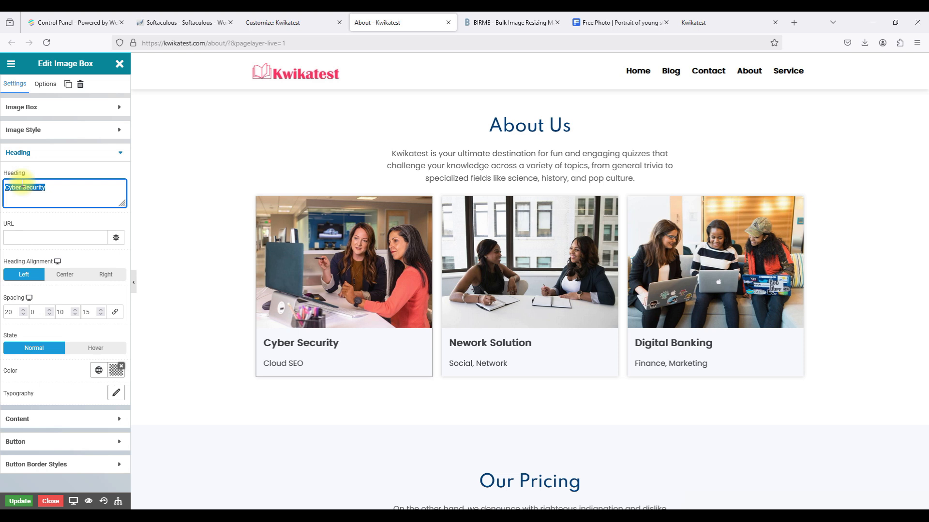
text(Wide Variety of Topics)
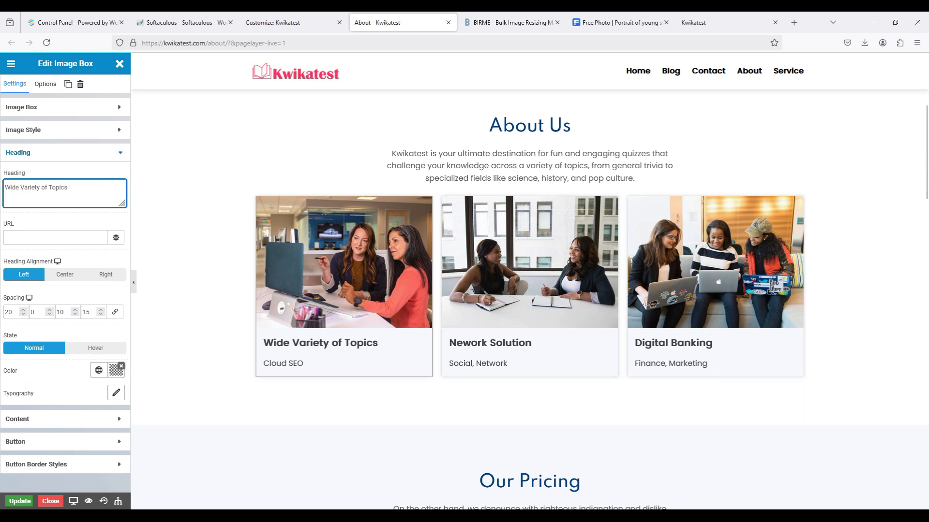
key(alt+Tab)
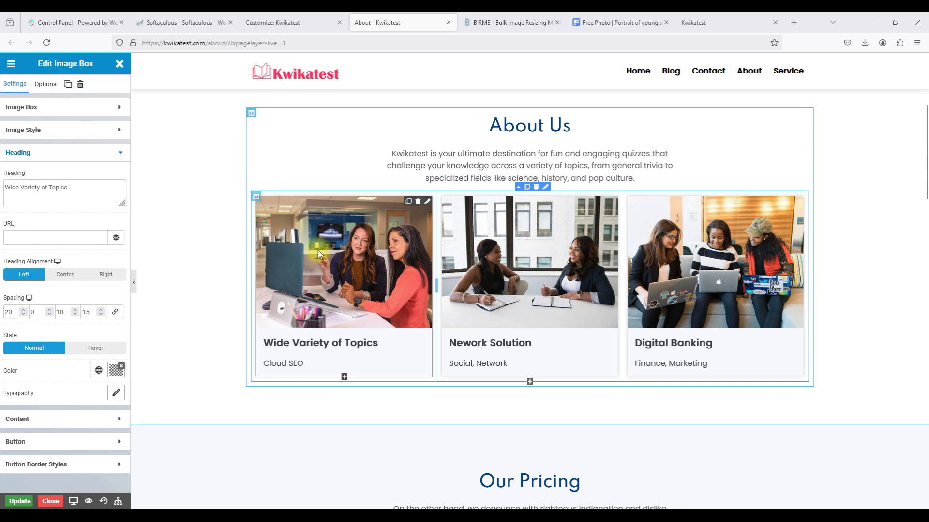
Replace its Cloud SEO description with the history, science and pop culture quiz sentence.
click(57, 419)
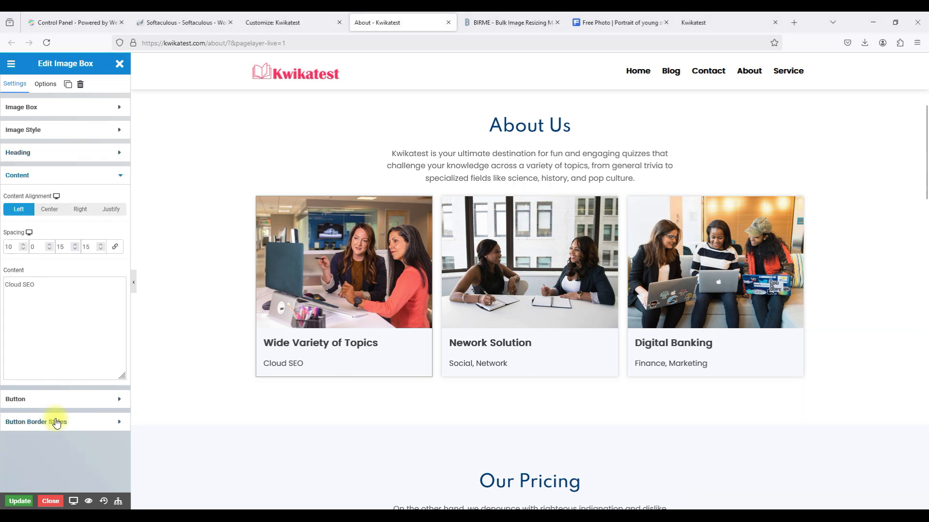
triple_click(44, 300)
text(Explore quizzes on history, science, pop culture, and more.)
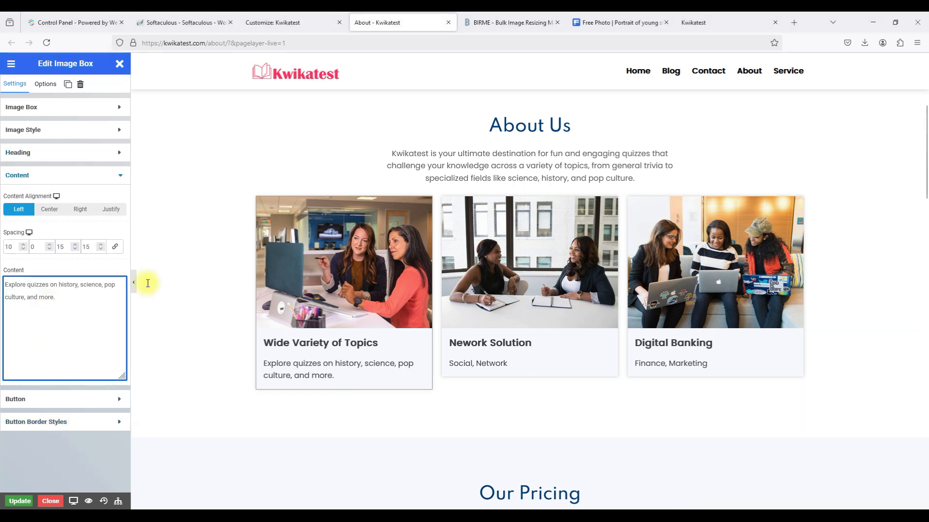
key(alt+Tab)
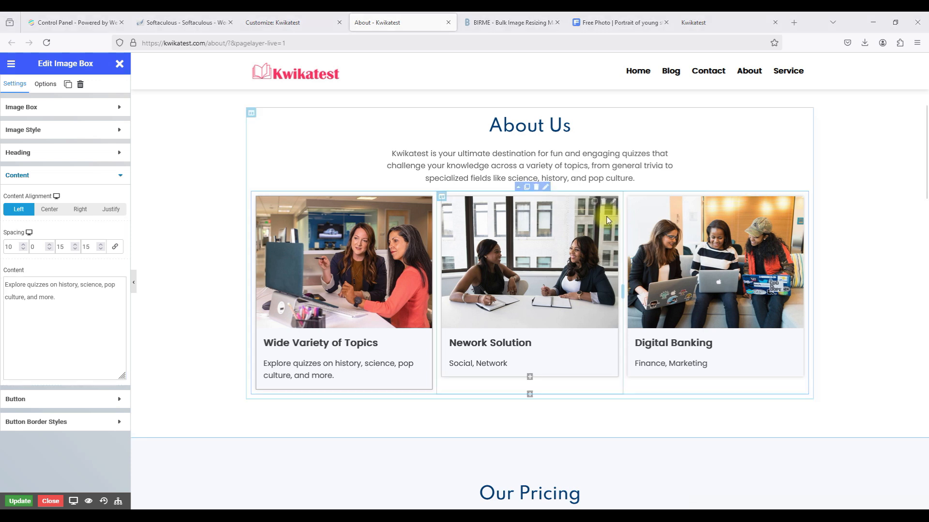
Retitle the second card from Nework Solution to 'Interactive and Fun'.
click(610, 202)
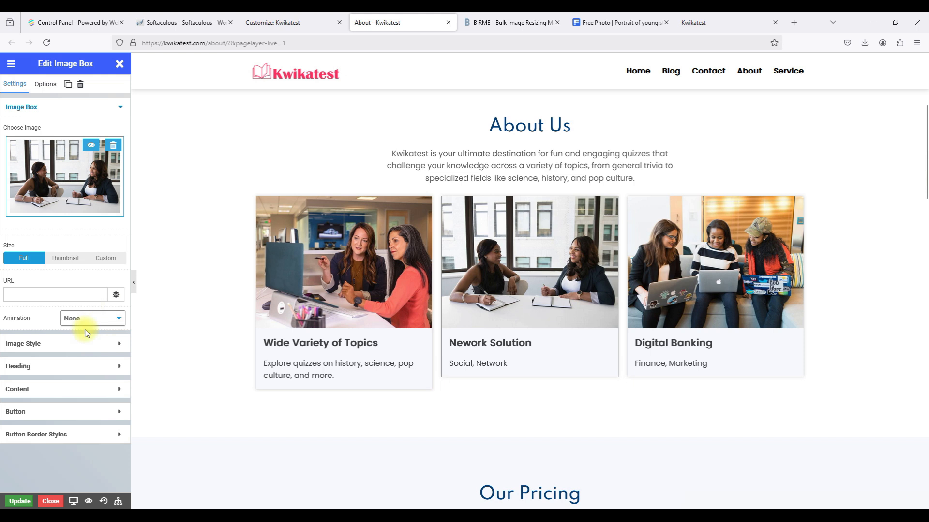
click(45, 367)
triple_click(45, 192)
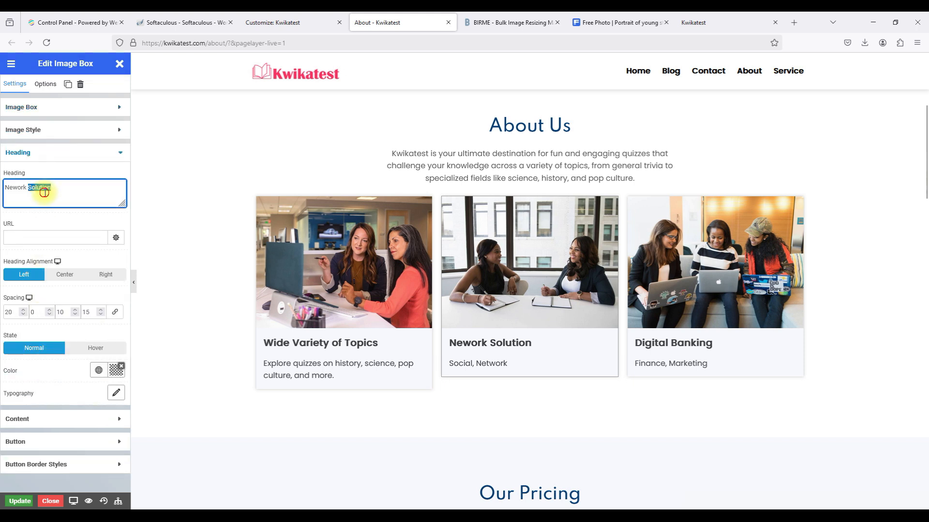
text(Interactive and Fun)
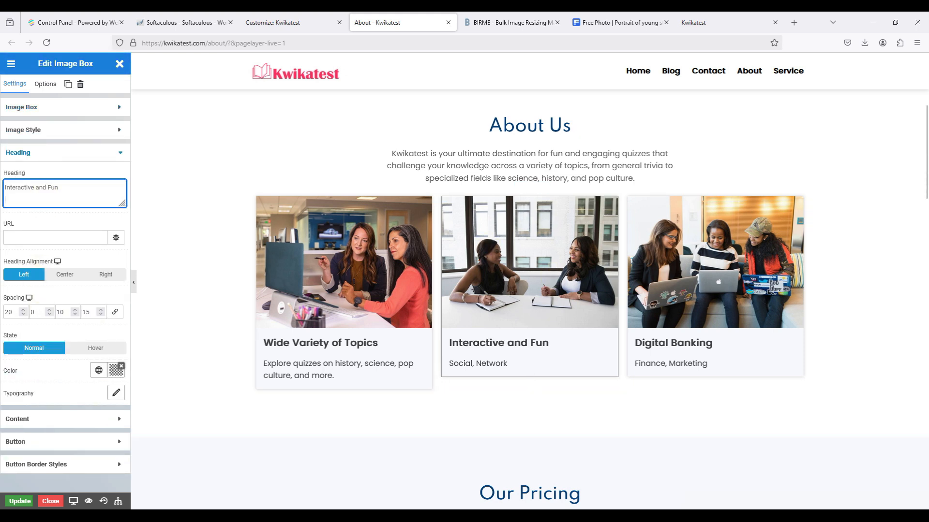
key(alt+Tab)
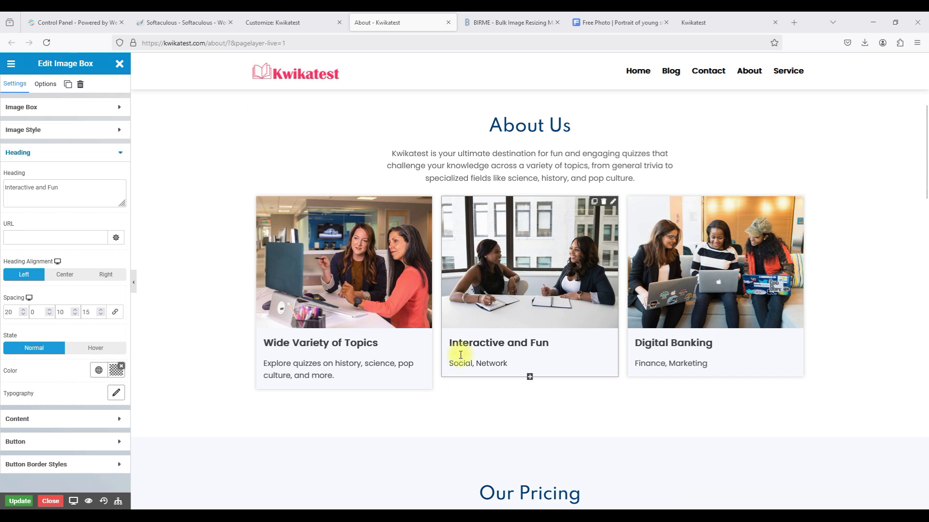
Replace its Social, Network description with the learning-and-entertainment sentence.
click(52, 419)
click(35, 286)
triple_click(35, 286)
text(Our quizzes combine learning & entertainment, making it fun.)
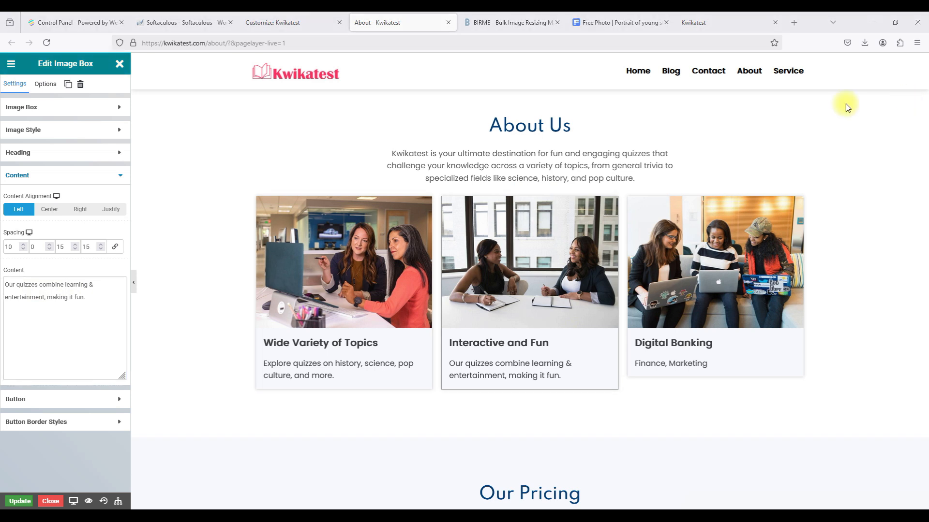
click(799, 203)
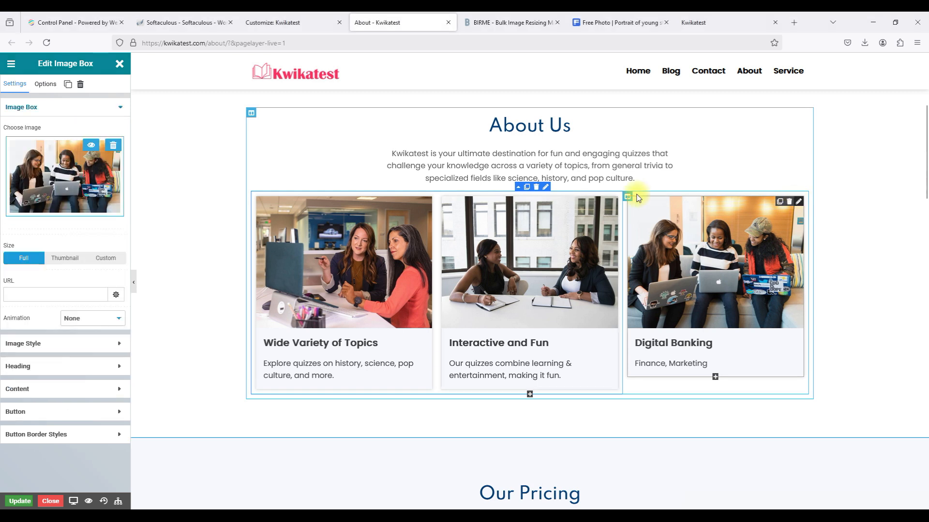
Retitle the Digital Banking card 'Get Instant Feedback' and paste its instant-results description.
click(28, 366)
triple_click(44, 193)
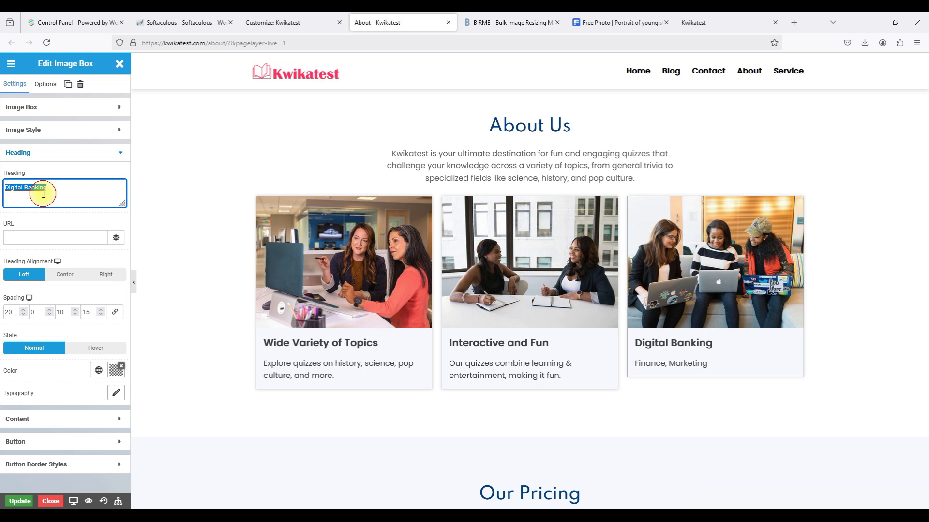
text(Get Instant Feedback)
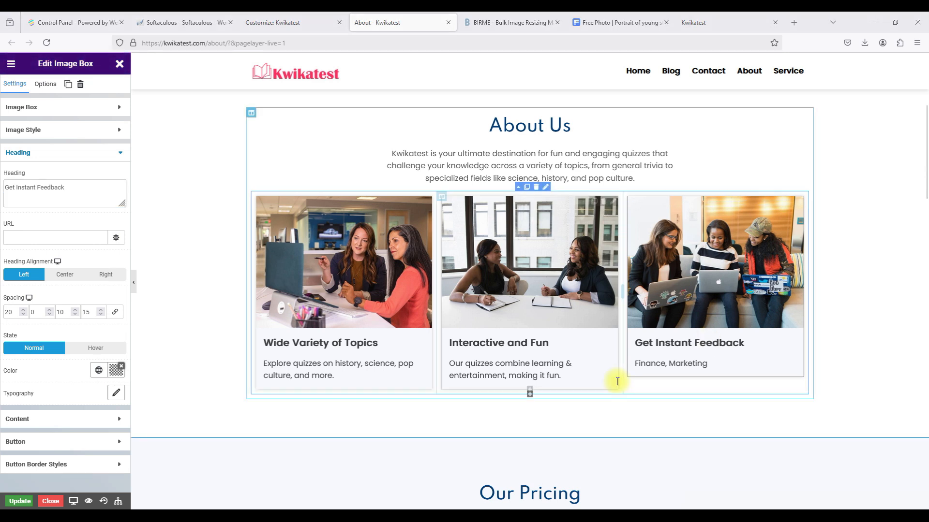
click(114, 419)
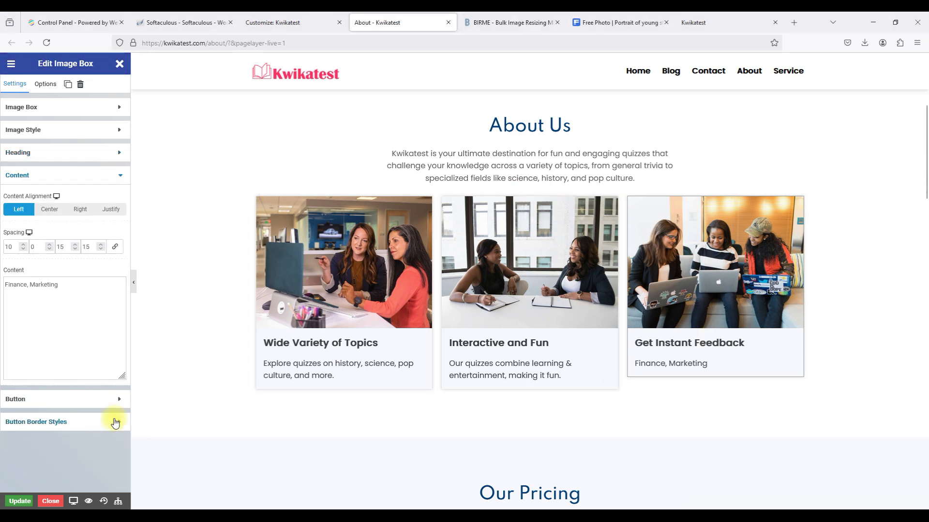
triple_click(41, 277)
text(Get immediate results and explanations to enhance your knowledge.)
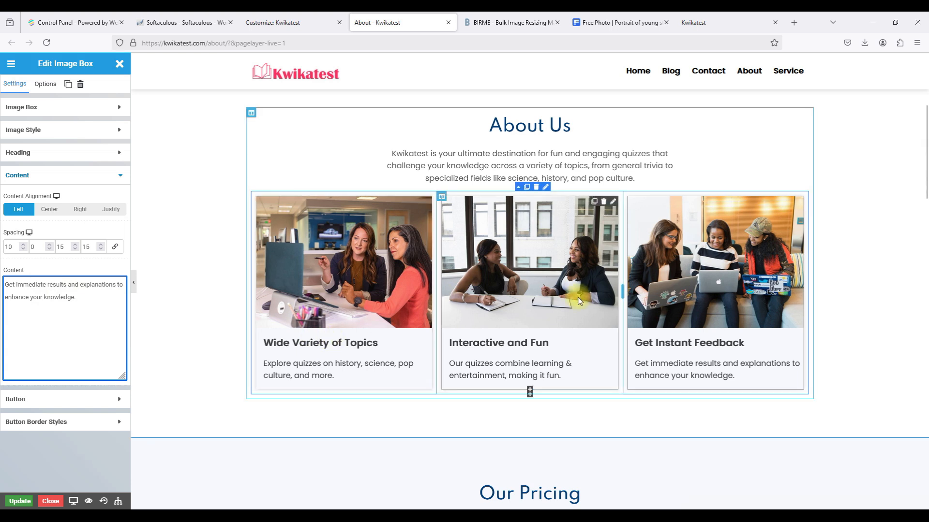
scroll(385, 275, down, 1)
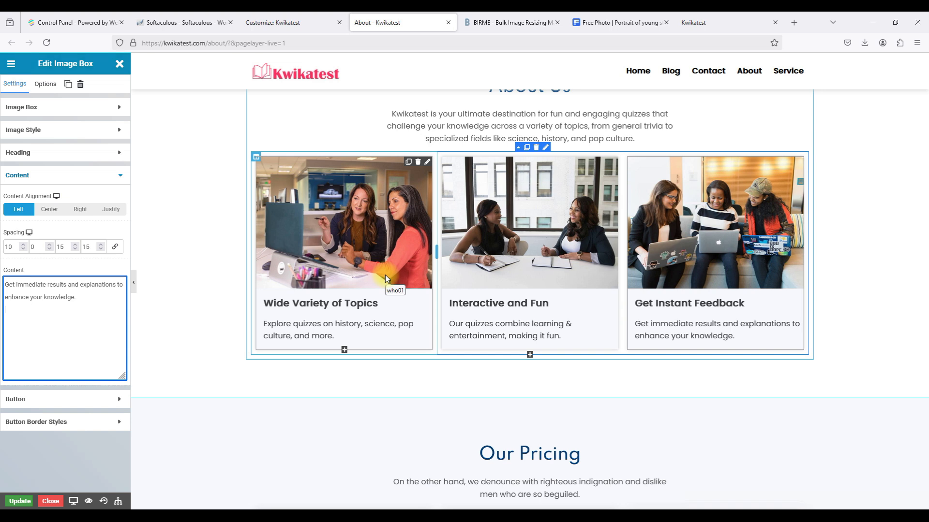
Open the first card's media library on the Upload files tab to replace its image.
click(41, 108)
click(41, 108)
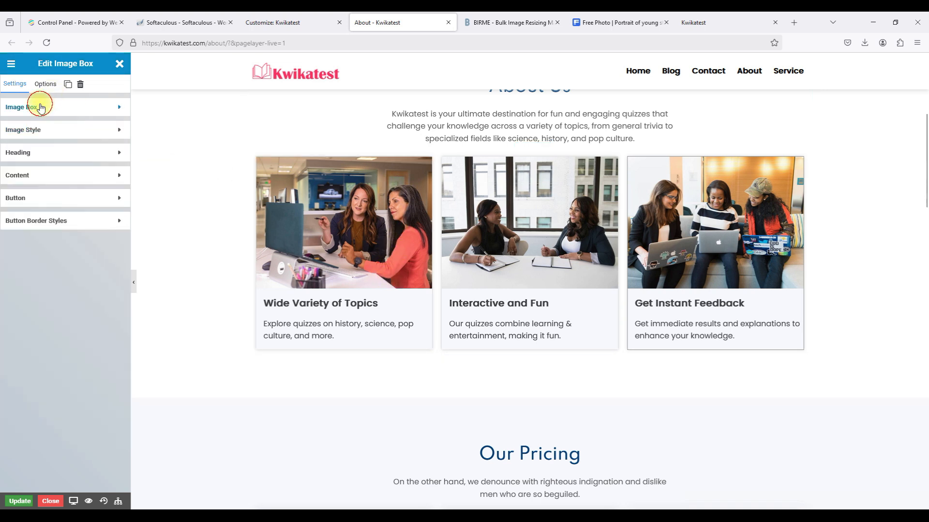
click(32, 131)
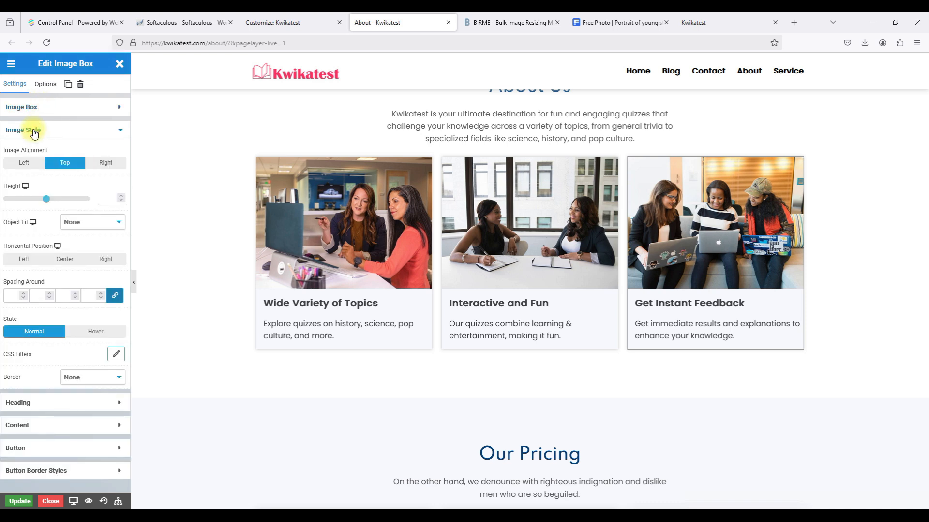
click(33, 130)
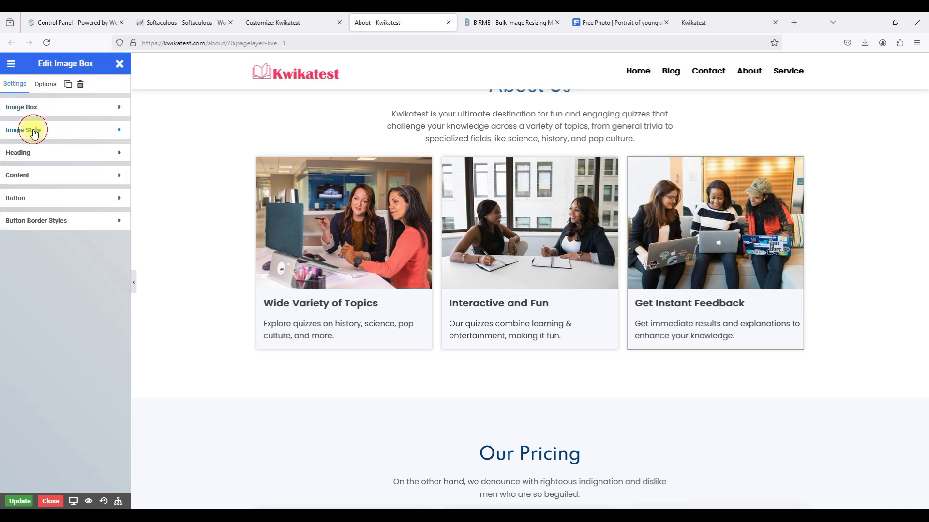
click(44, 110)
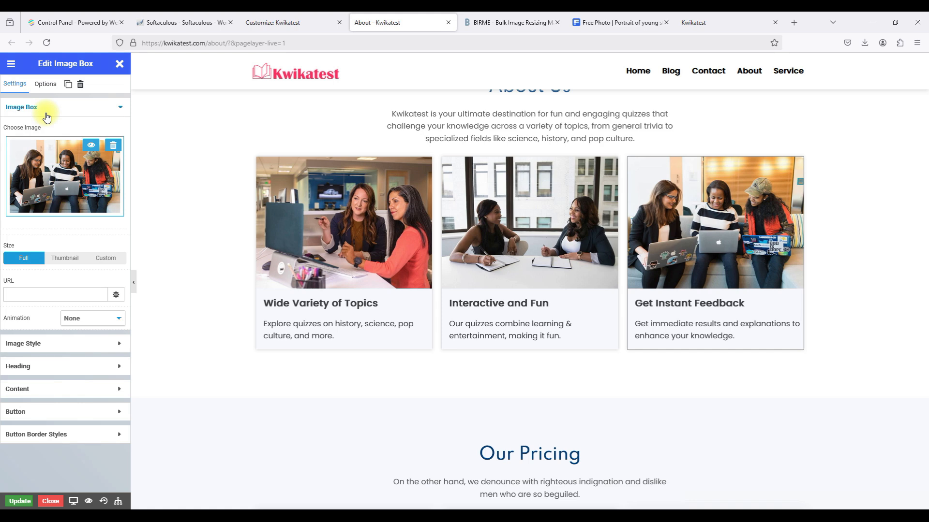
click(50, 175)
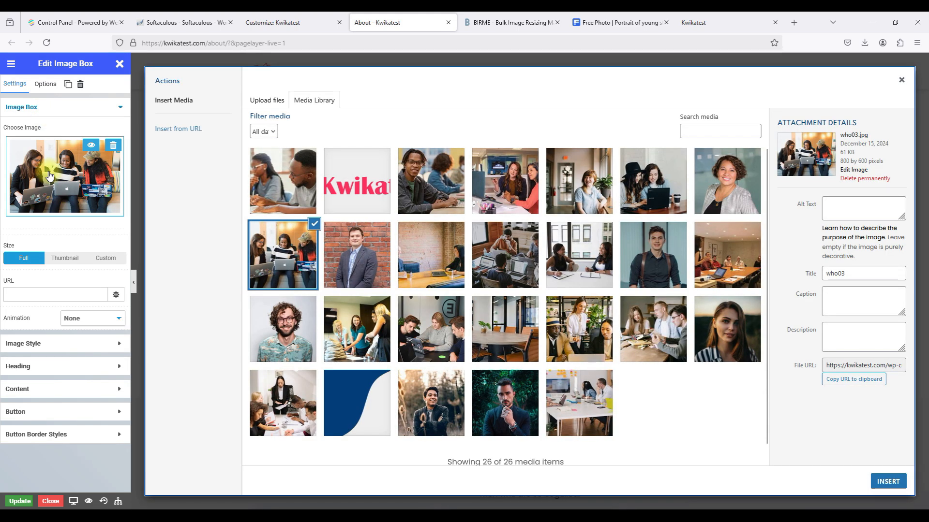
click(900, 79)
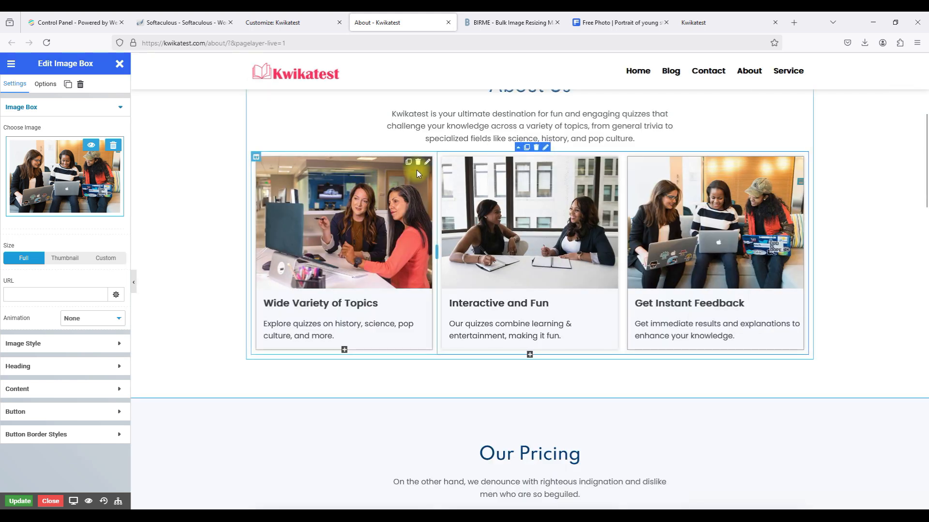
click(427, 162)
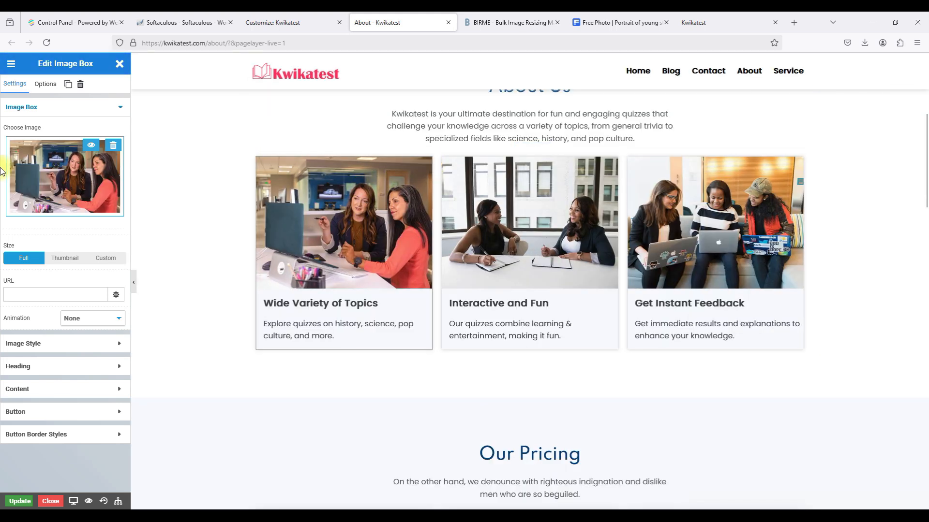
click(41, 170)
click(282, 102)
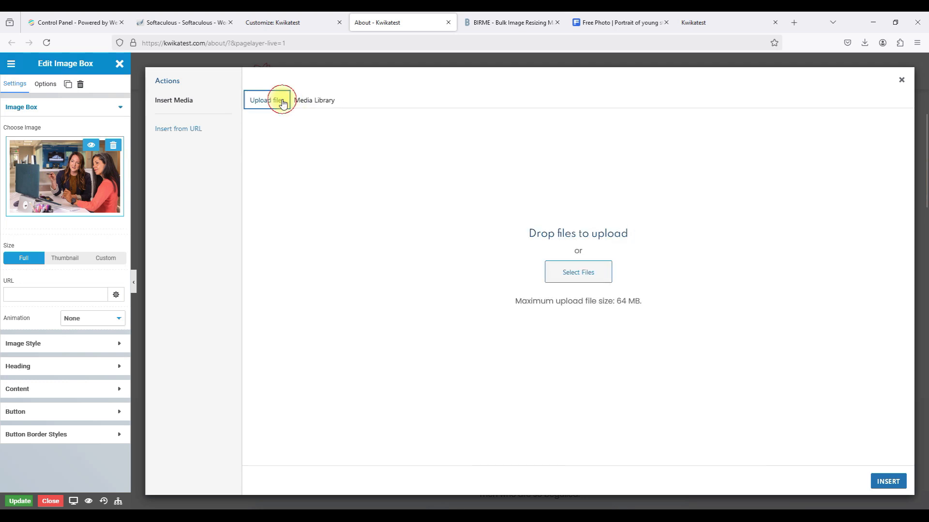
Search Freepik for 'library image'.
click(585, 22)
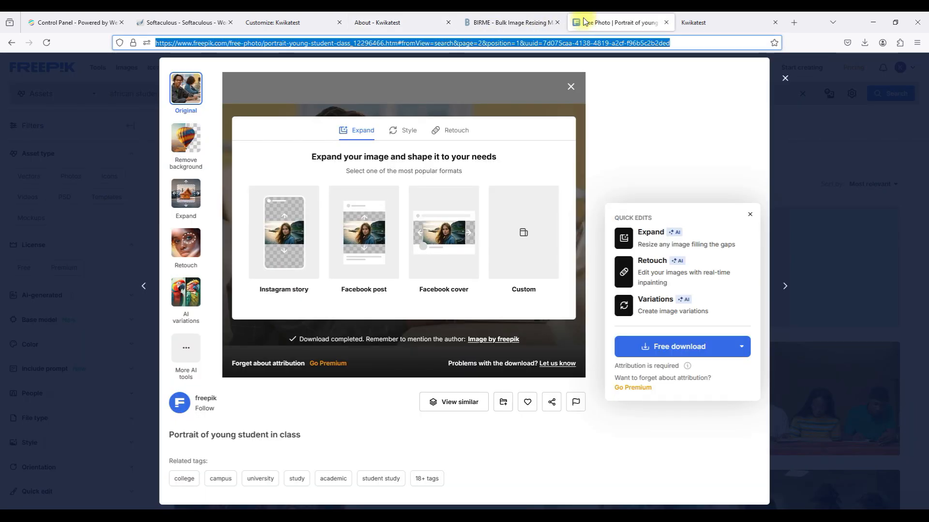
click(784, 78)
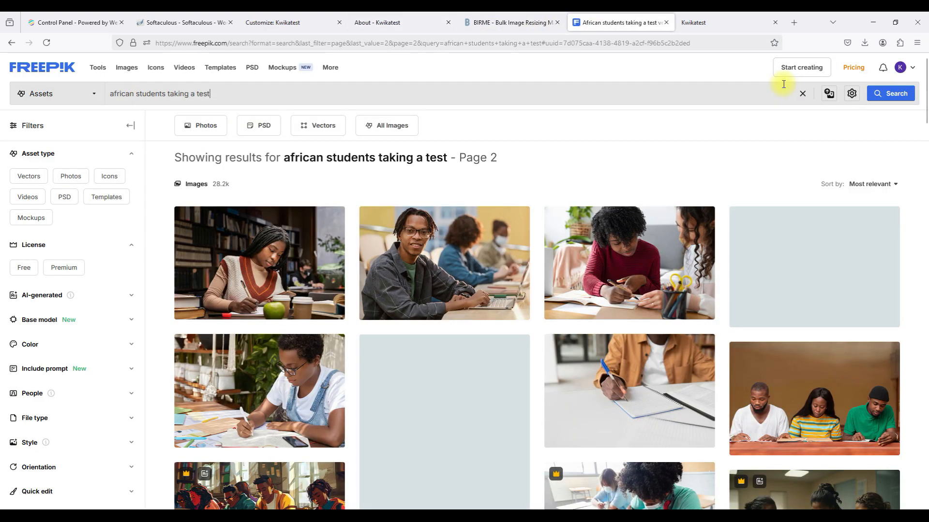
double_click(368, 99)
double_click(367, 99)
triple_click(368, 99)
triple_click(368, 99)
double_click(368, 99)
triple_click(368, 99)
key(BackSpace)
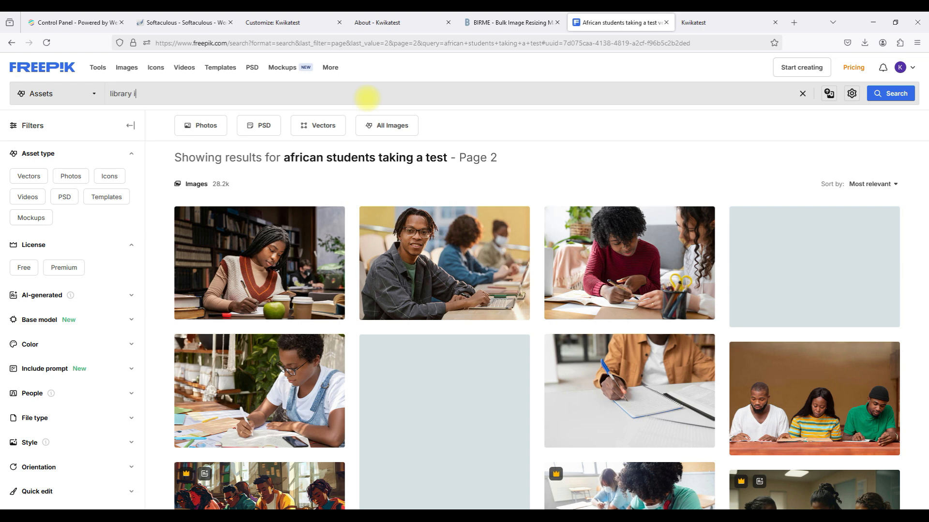
key(Return)
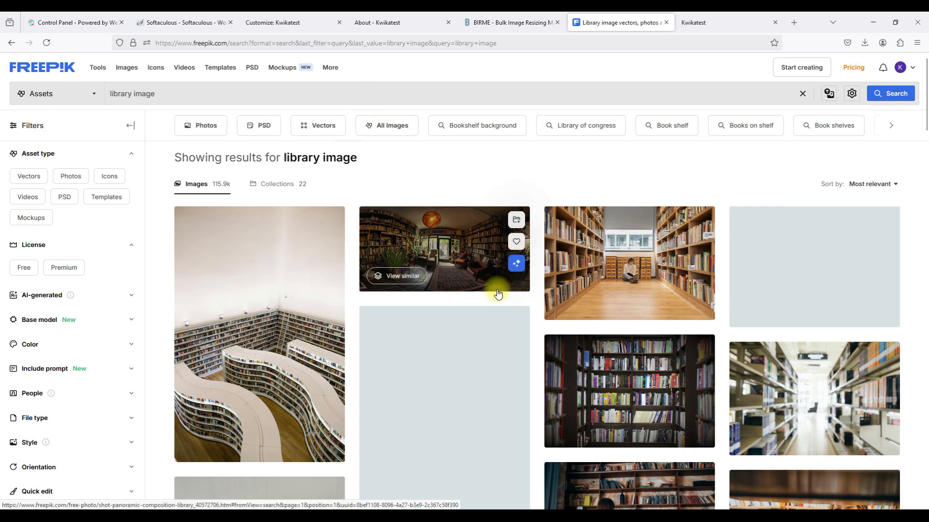
Download the free 'Abstract blur and defocused bookshelf in library' photo.
scroll(497, 293, down, 3)
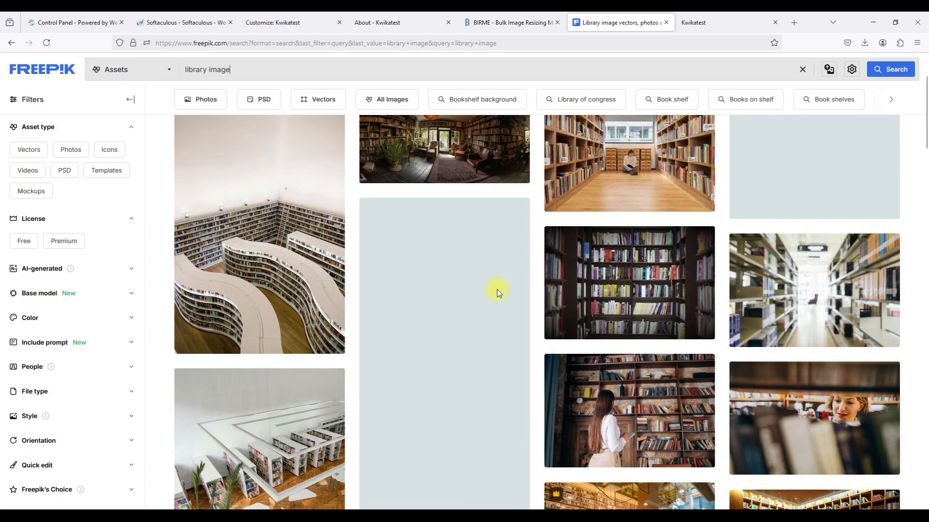
scroll(498, 293, down, 1)
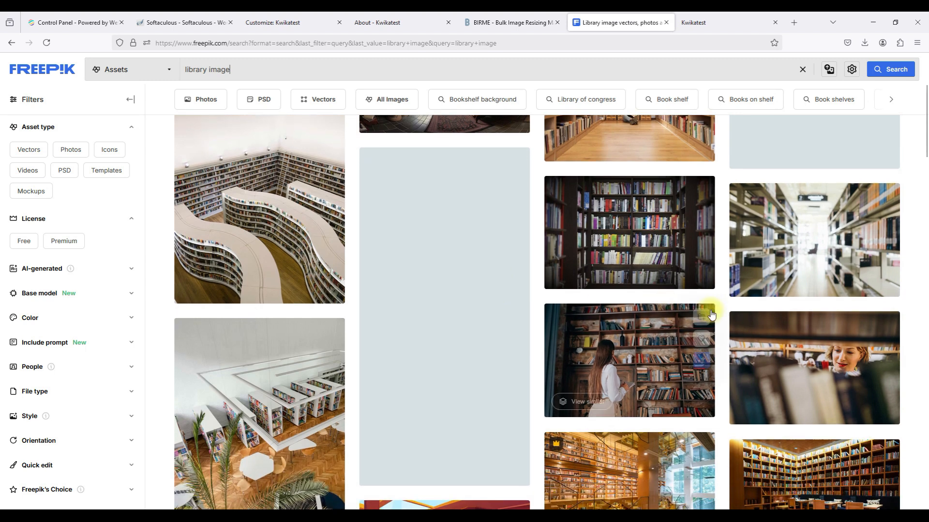
click(779, 261)
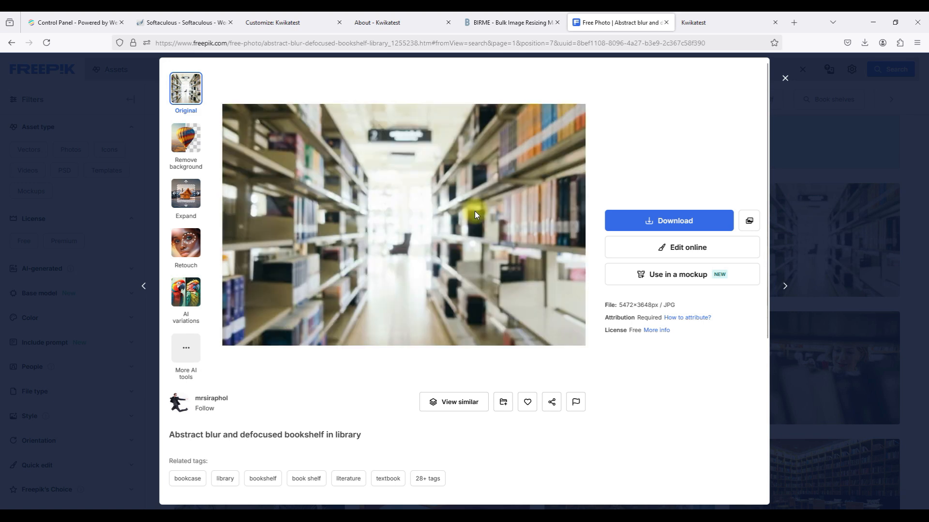
click(646, 227)
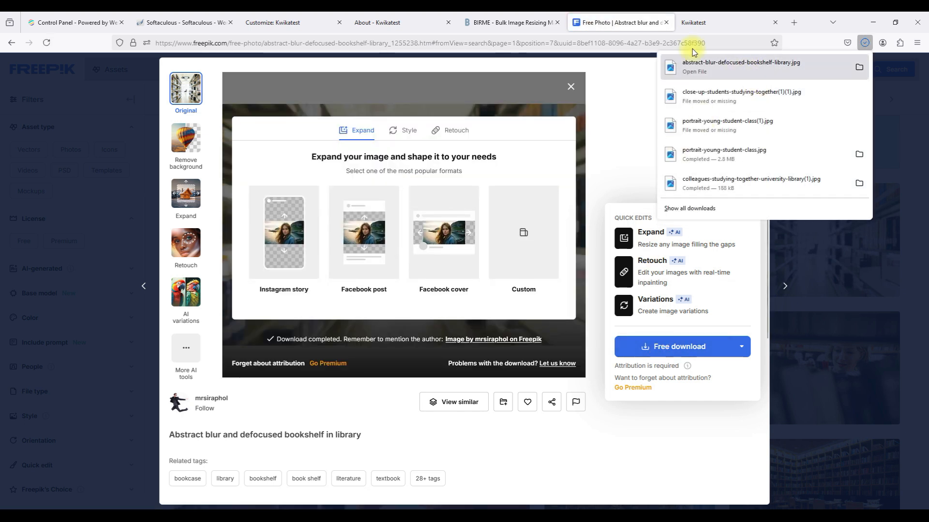
click(368, 30)
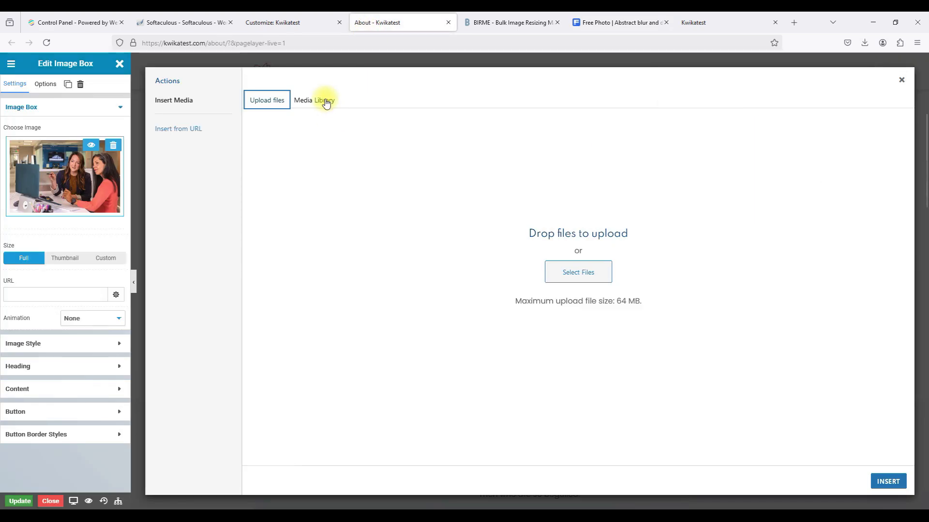
Browse the existing media library images and close it without changing the first image.
click(320, 99)
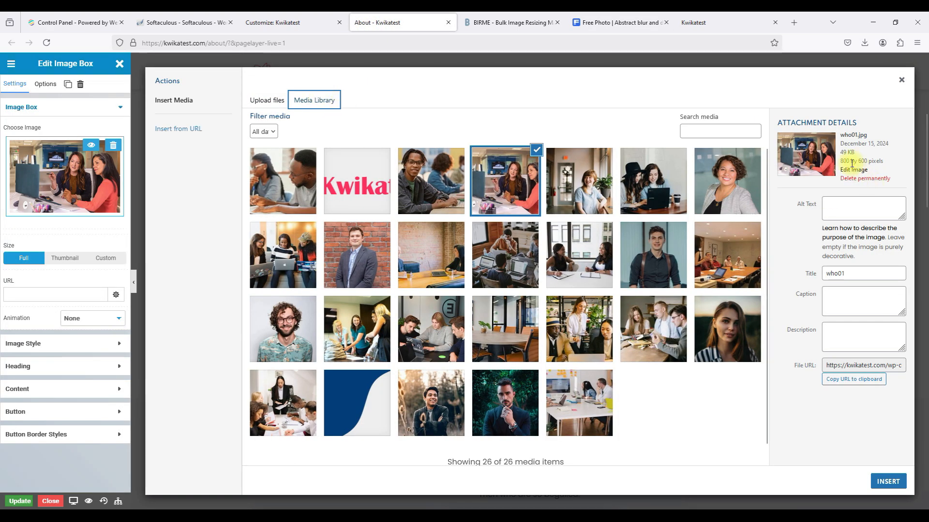
click(901, 80)
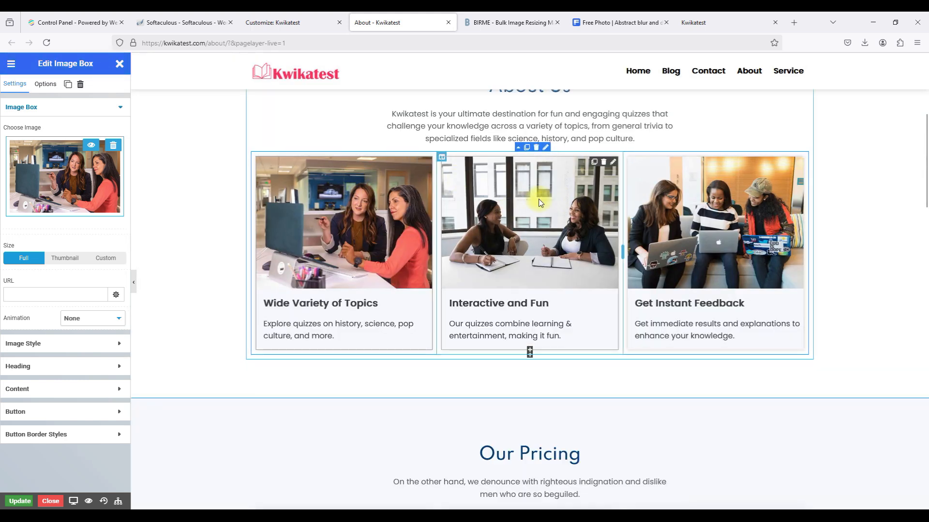
click(486, 25)
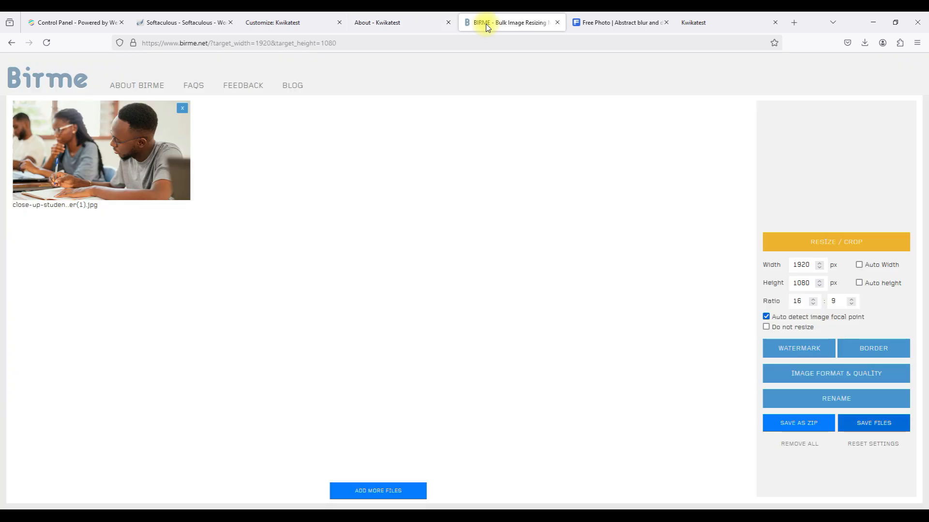
click(401, 25)
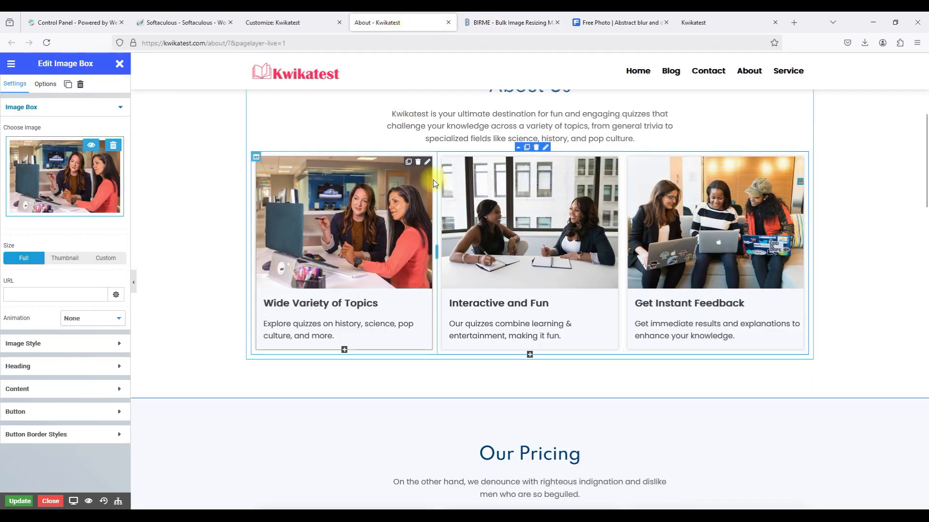
Check the Interactive and Fun and Get Instant Feedback card images, leaving both unchanged.
click(607, 163)
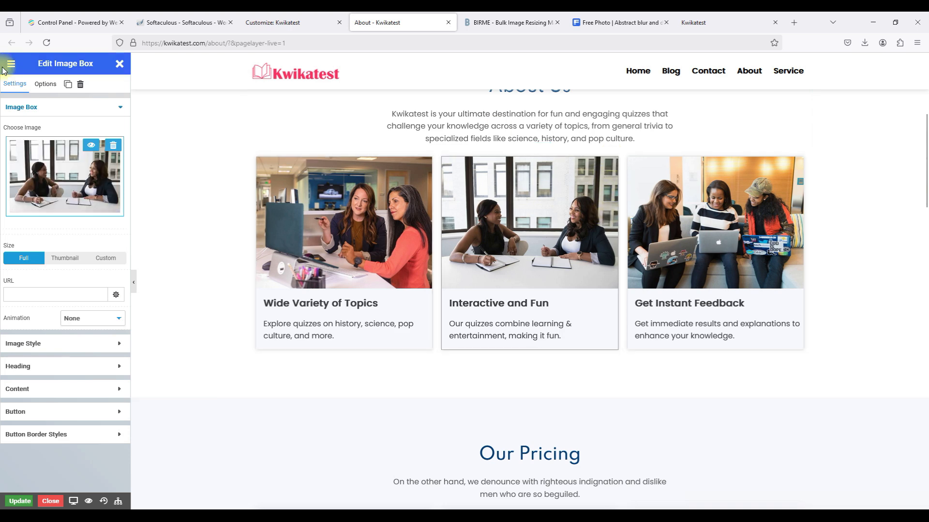
click(27, 150)
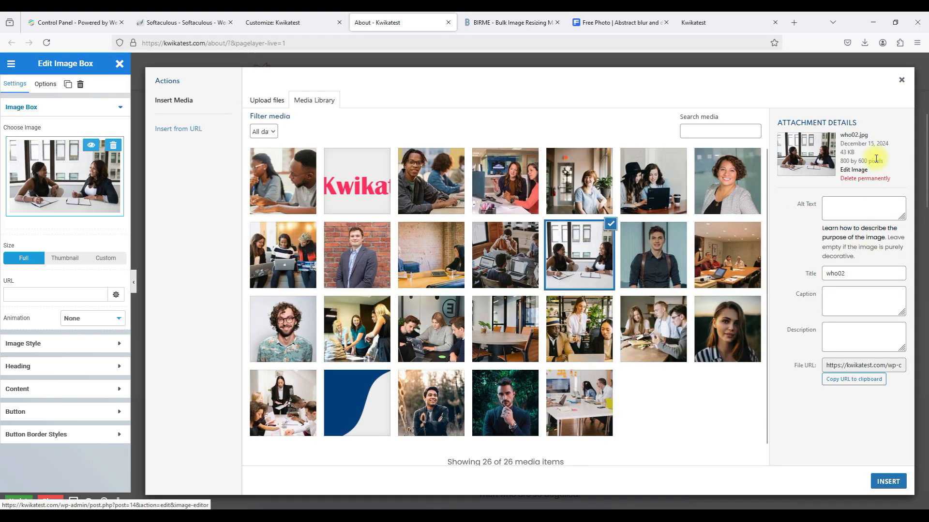
click(901, 80)
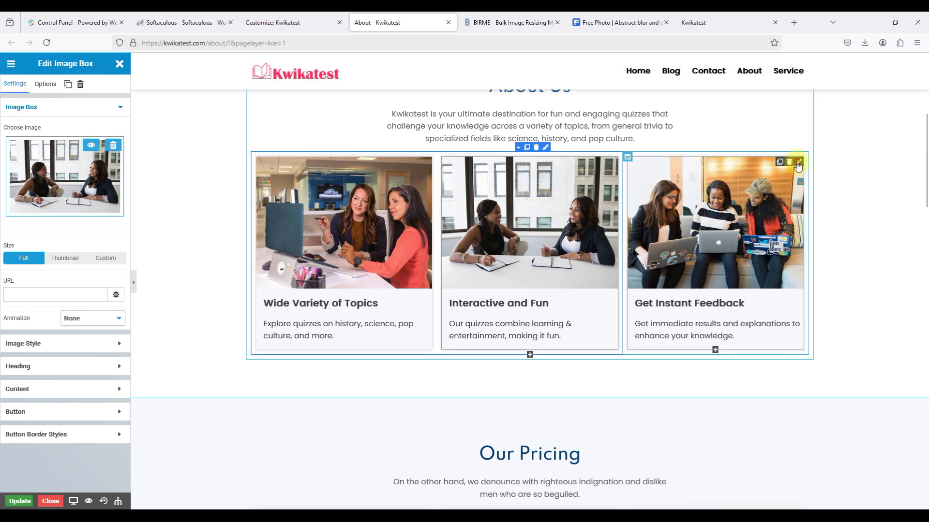
click(798, 164)
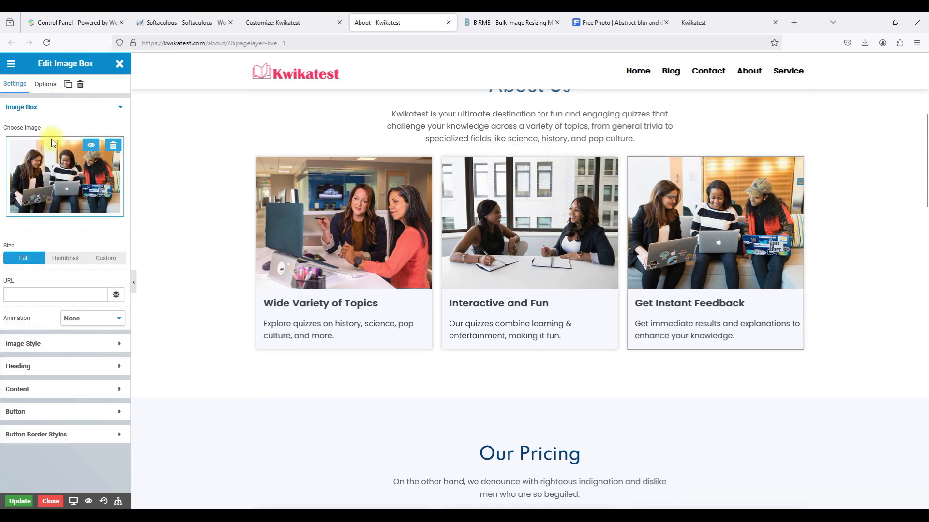
click(87, 159)
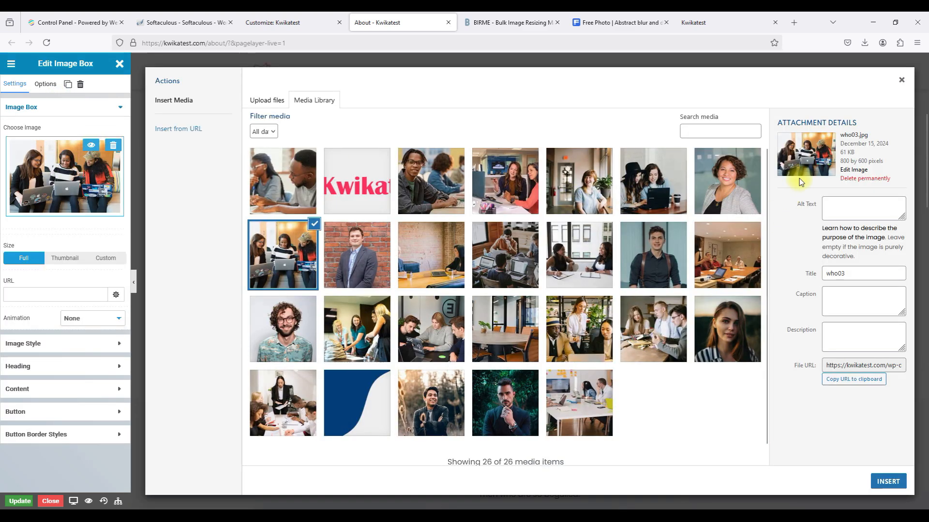
mouse_move(594, 22)
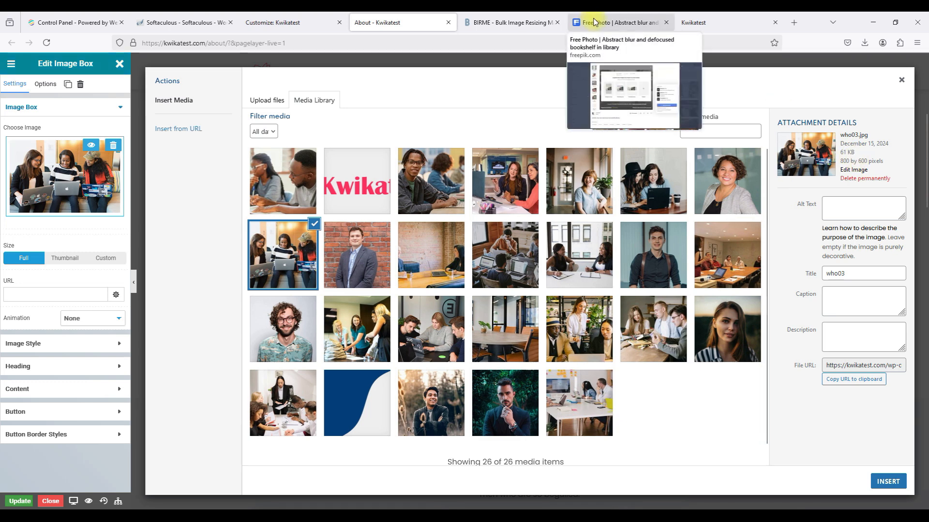
click(545, 58)
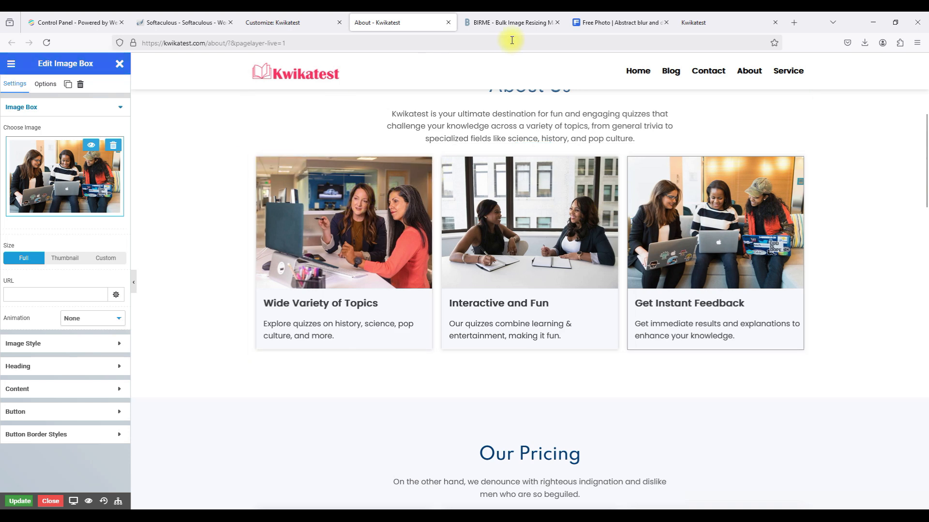
click(512, 22)
Set BIRME's output size to 800 × 600 px.
double_click(804, 271)
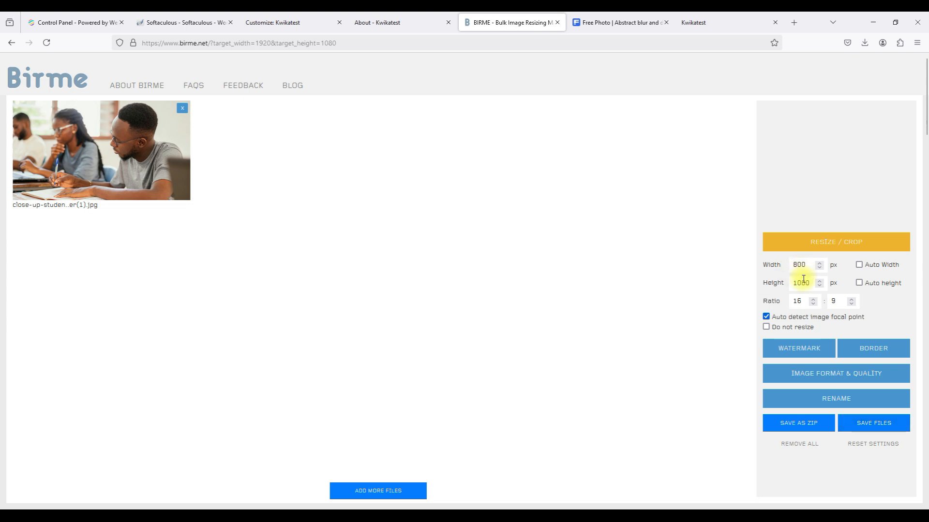
double_click(802, 281)
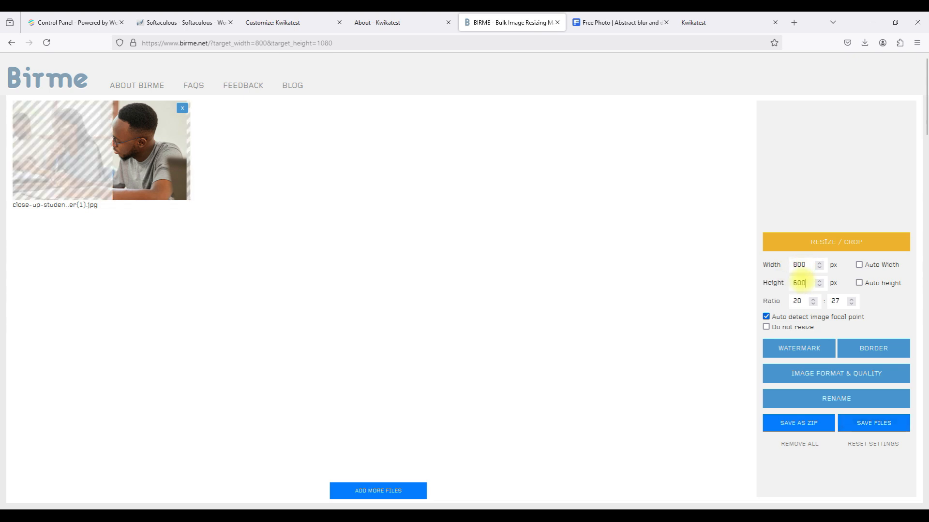
click(734, 304)
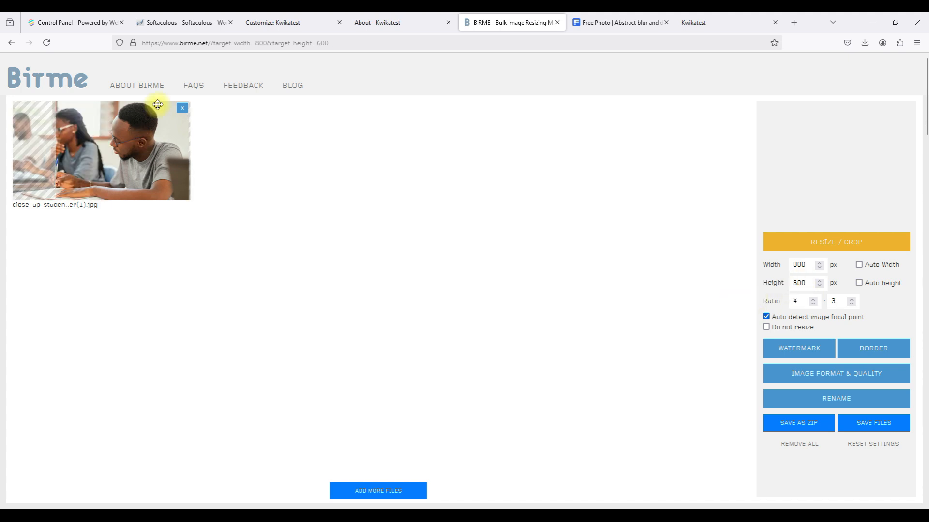
Replace the student photo with the bookshelf library photo, adjust its 4:3 crop and save.
click(182, 108)
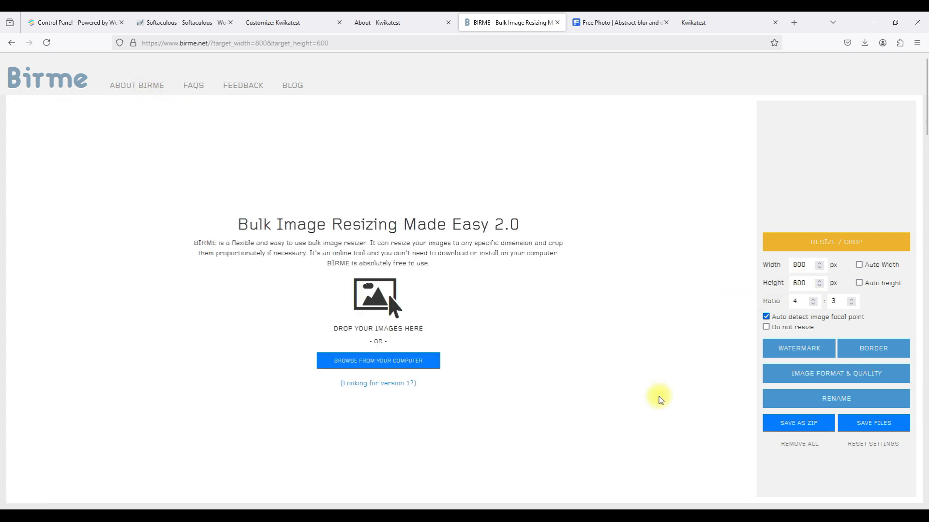
click(388, 372)
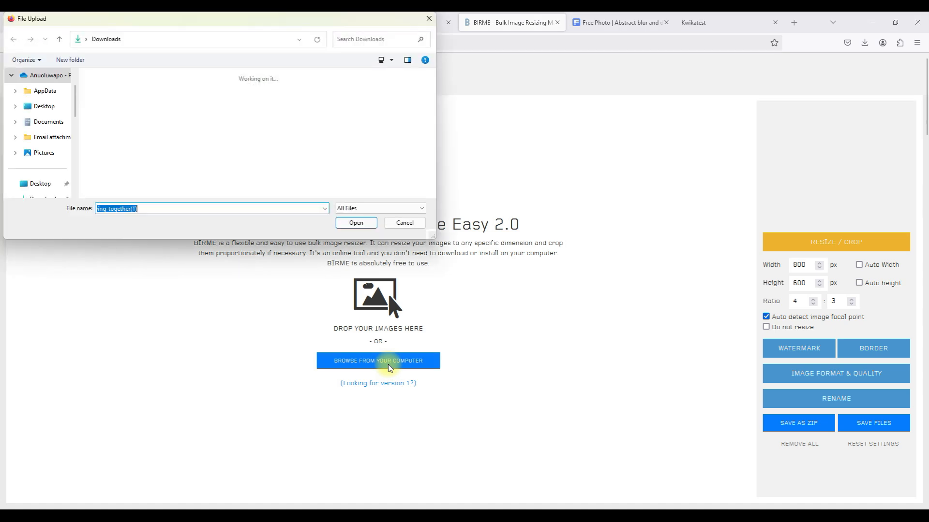
click(109, 114)
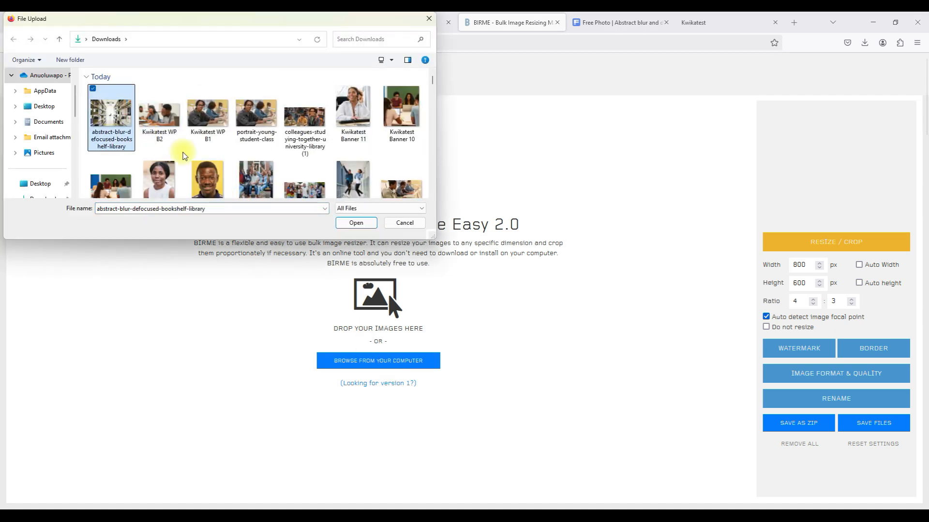
click(358, 224)
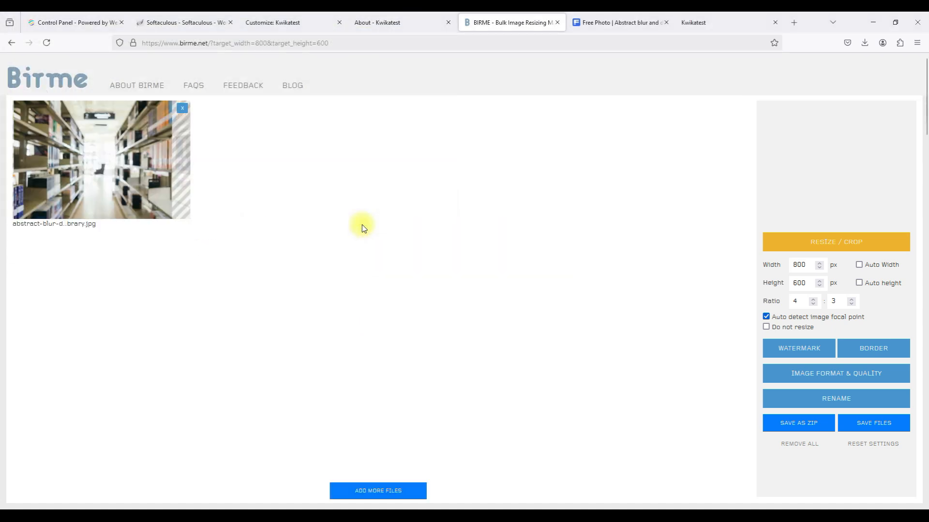
drag(87, 120, 124, 125)
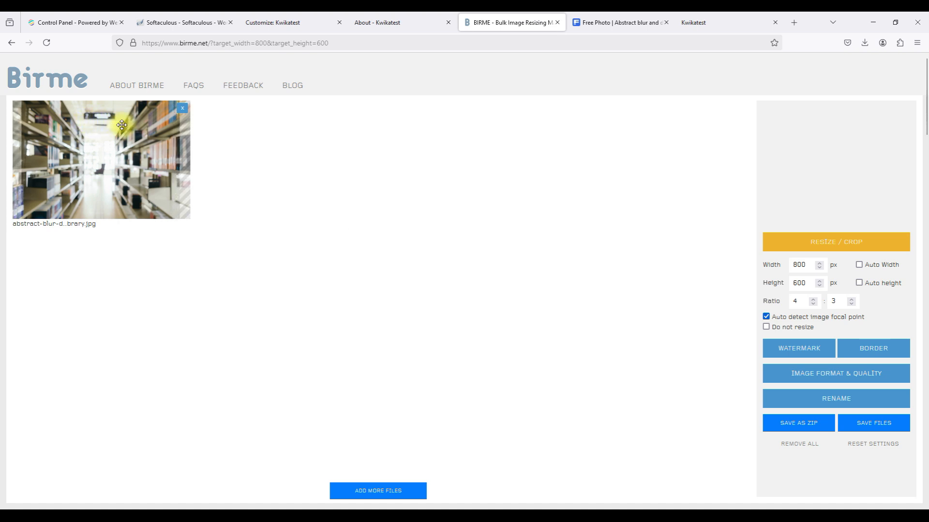
click(863, 424)
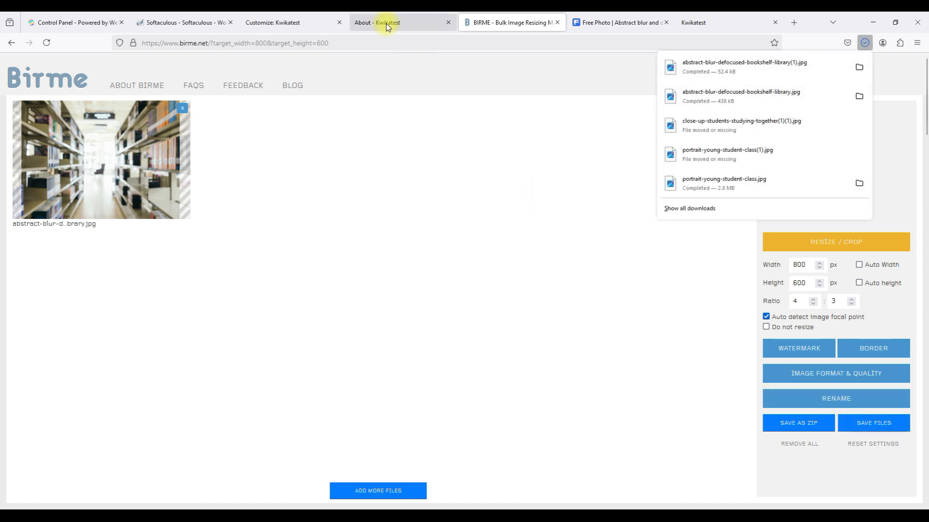
click(386, 22)
Select the Wide Variety of Topics card and bring up its image chooser.
click(44, 172)
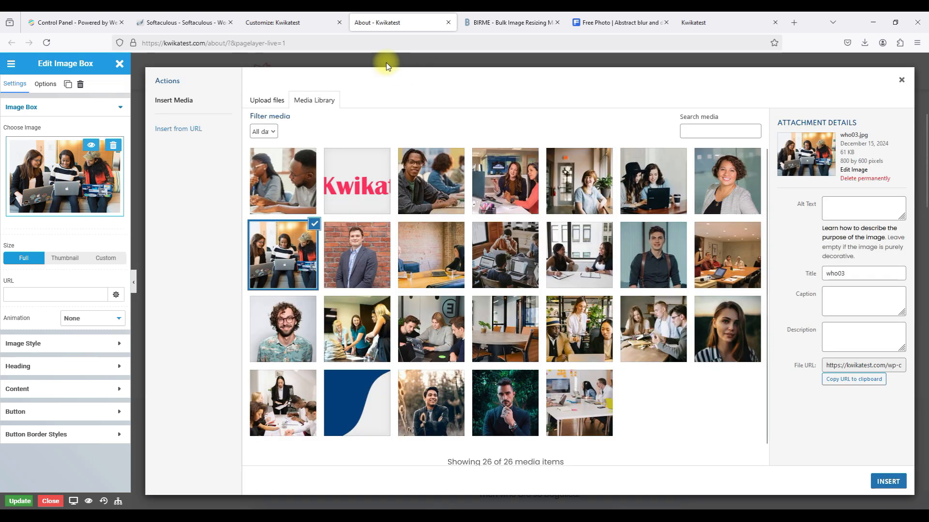
click(385, 62)
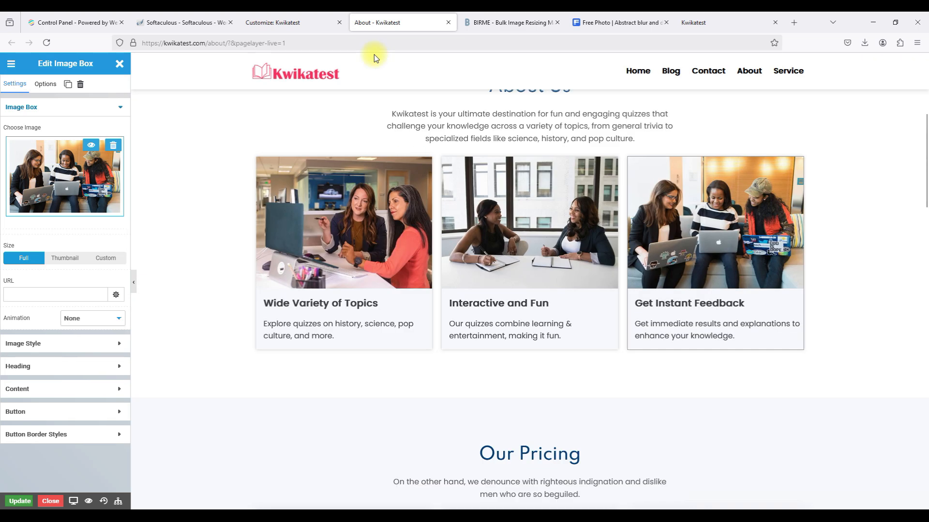
click(427, 163)
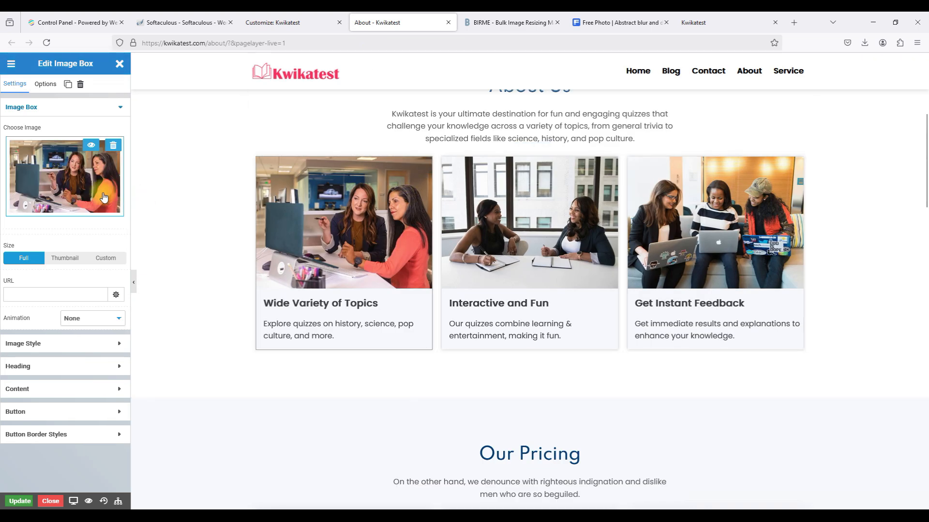
click(78, 183)
Upload the bookshelf photo renamed Kwikatest WP B3 and insert it into the first card.
click(257, 101)
click(576, 274)
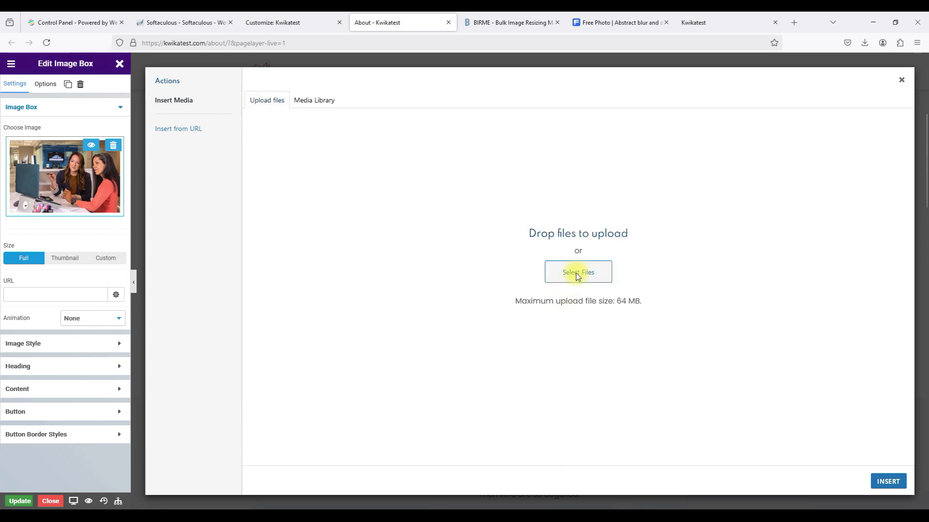
click(105, 123)
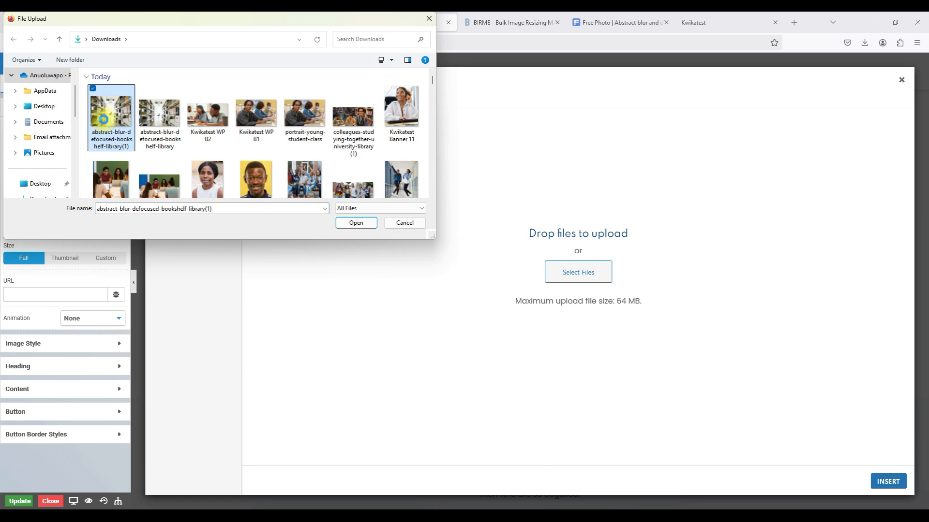
right_click(105, 123)
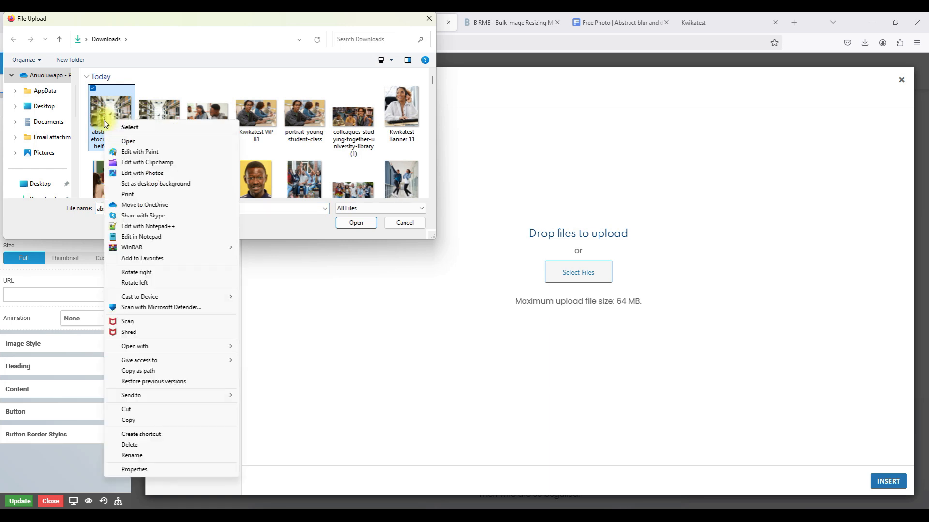
click(132, 455)
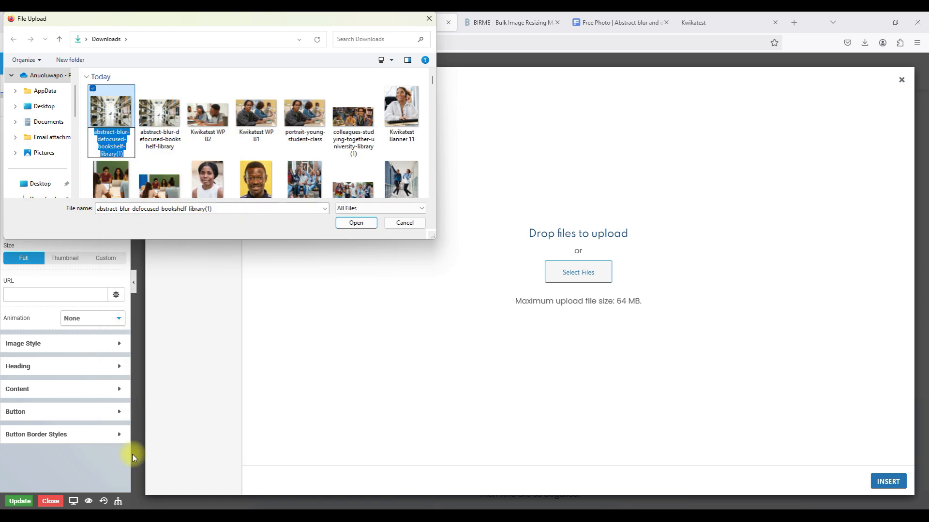
text(Kwikatest WP B3)
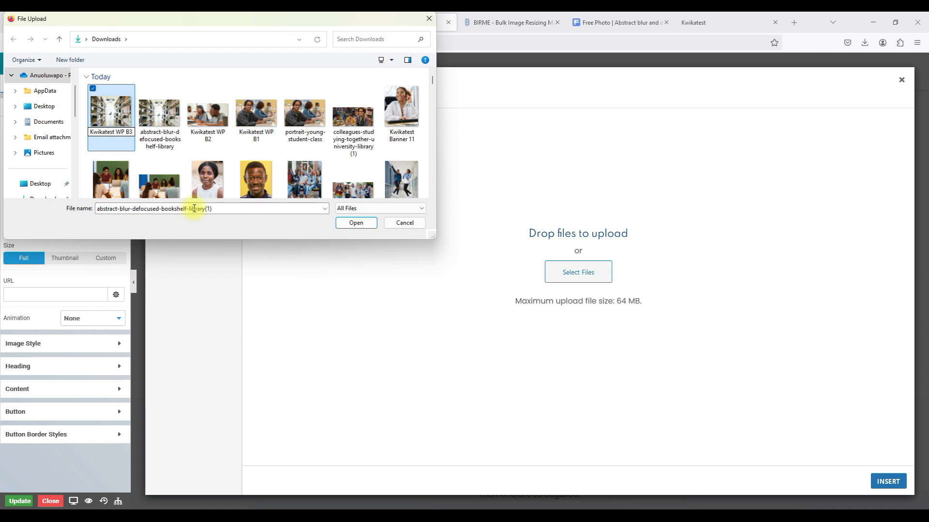
click(117, 121)
click(354, 222)
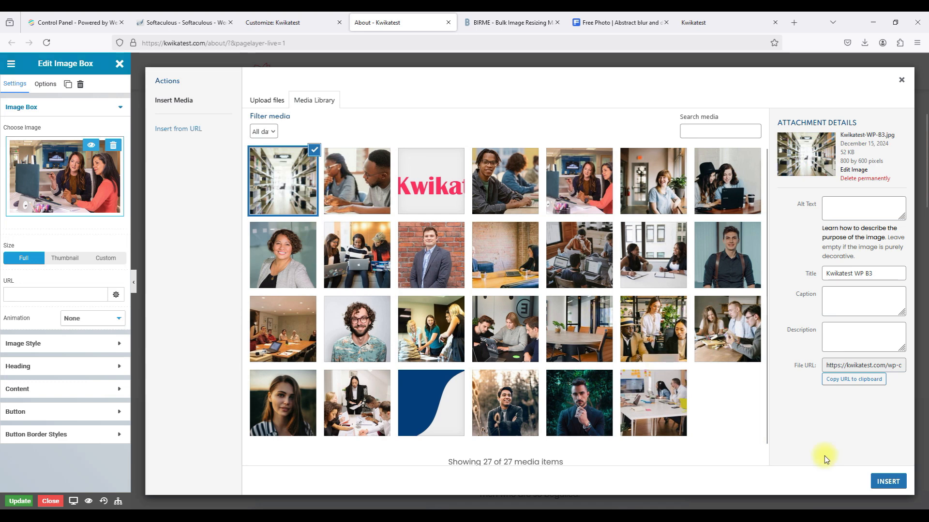
click(882, 482)
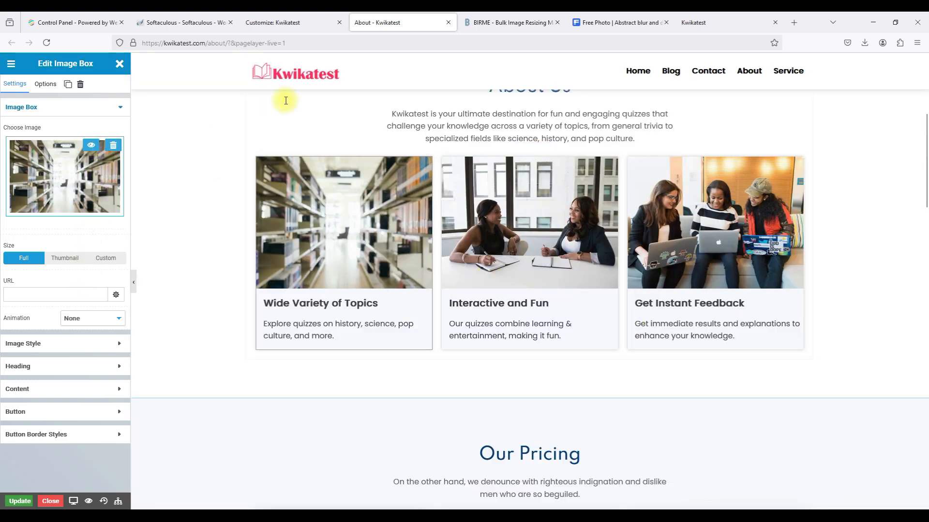
Caption the bookshelf image with its Freepik page URL and reinsert it.
click(73, 163)
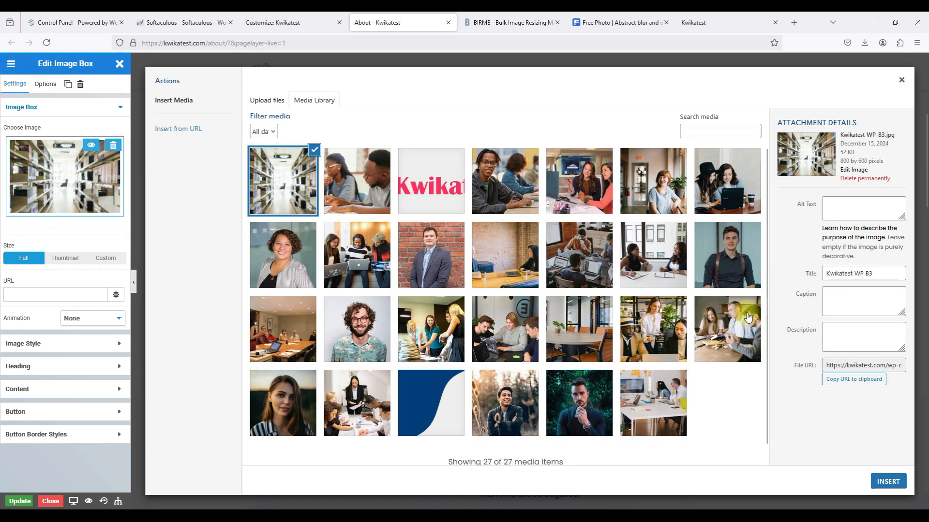
click(855, 304)
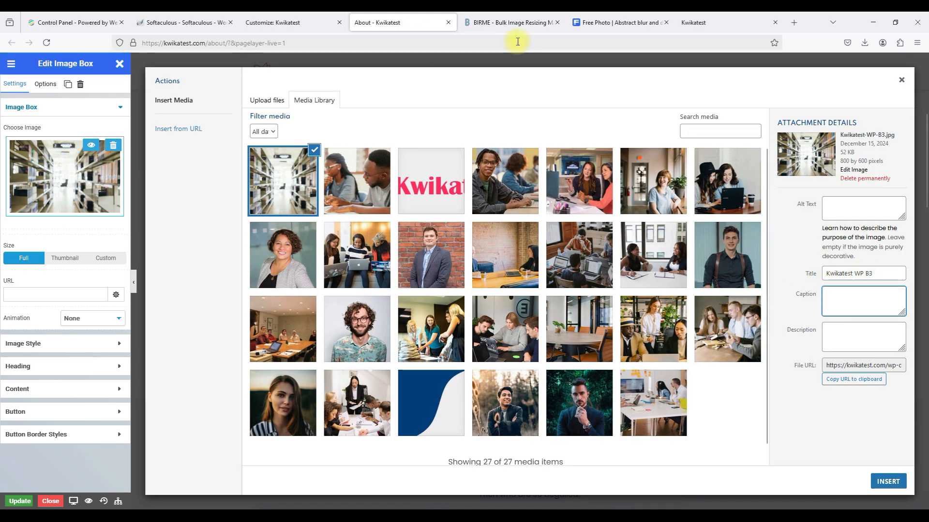
click(600, 24)
click(546, 41)
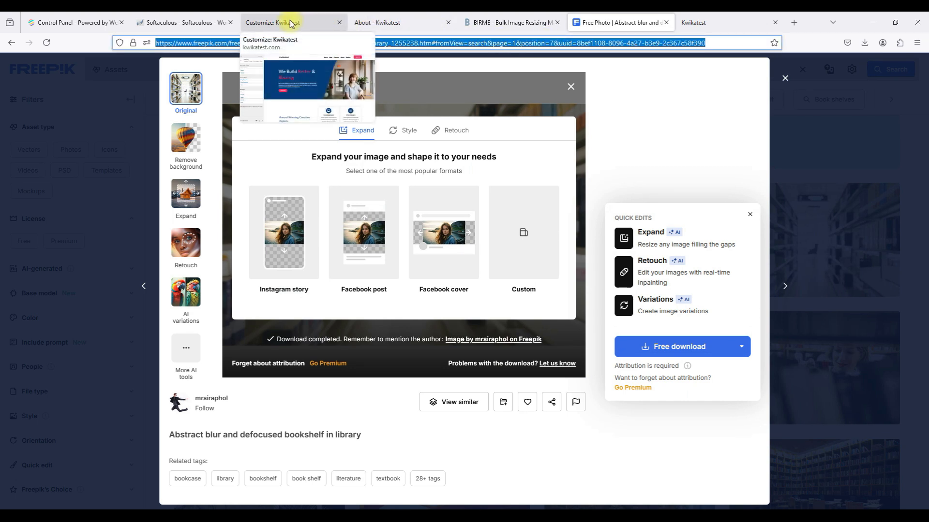
click(366, 24)
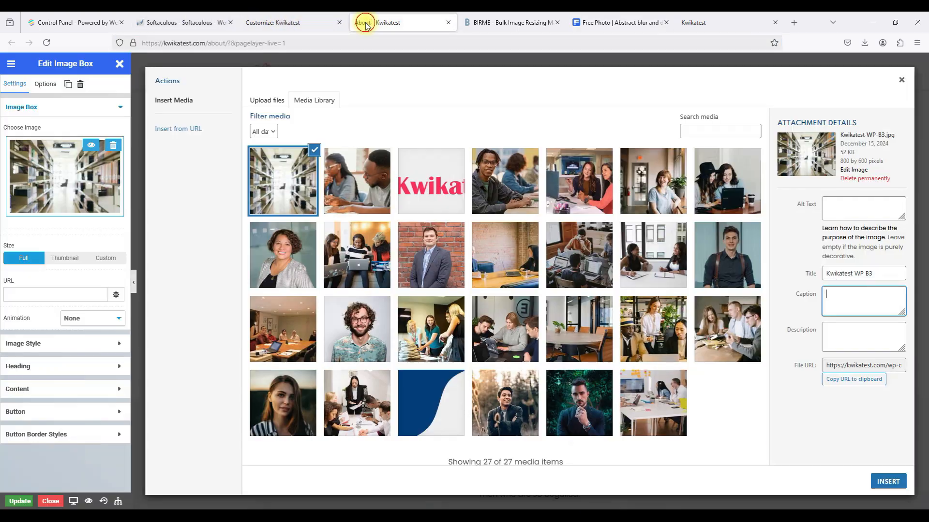
key(ctrl+v)
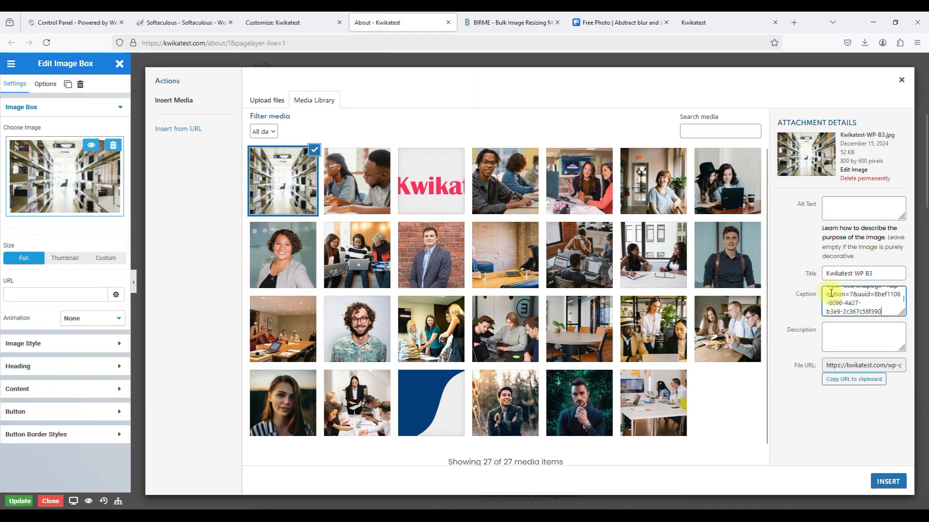
click(797, 265)
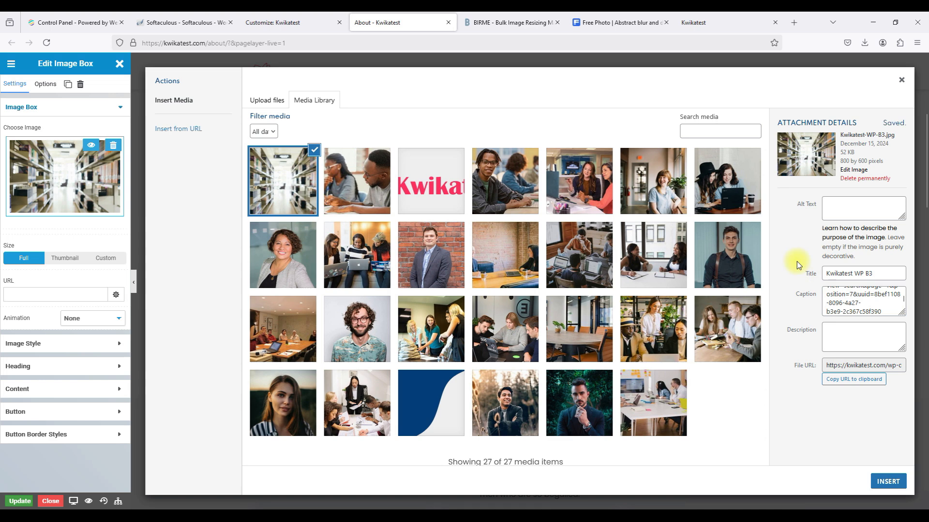
click(887, 482)
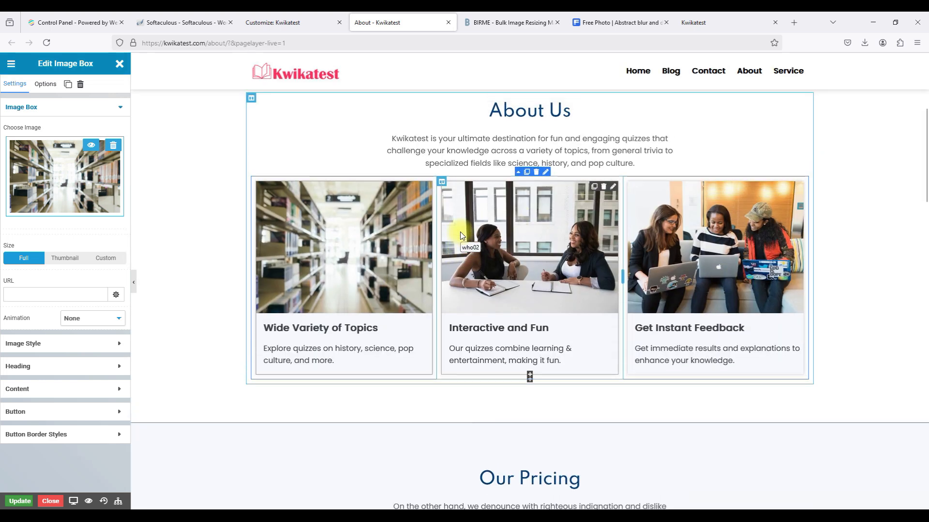
Edit the Basic pricing plan and place the cursor in its $ Currency field.
scroll(460, 231, down, 15)
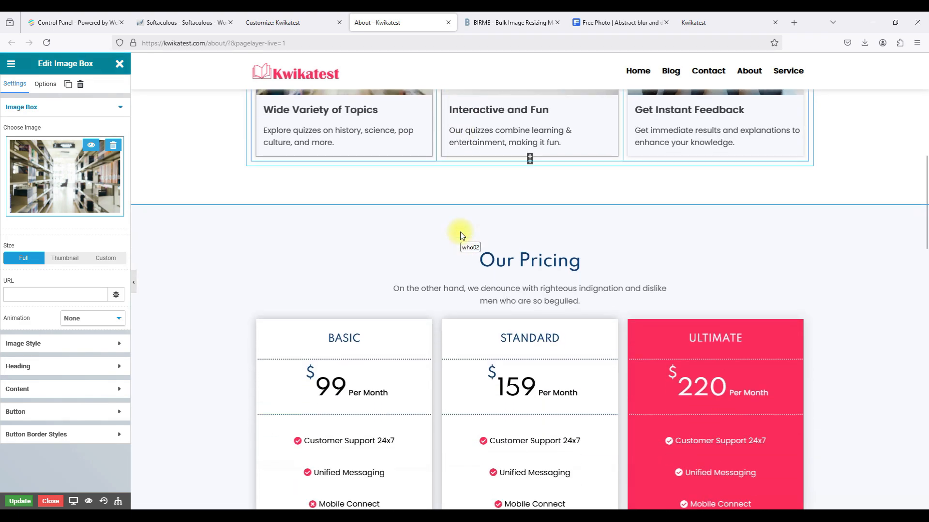
scroll(460, 231, up, 10)
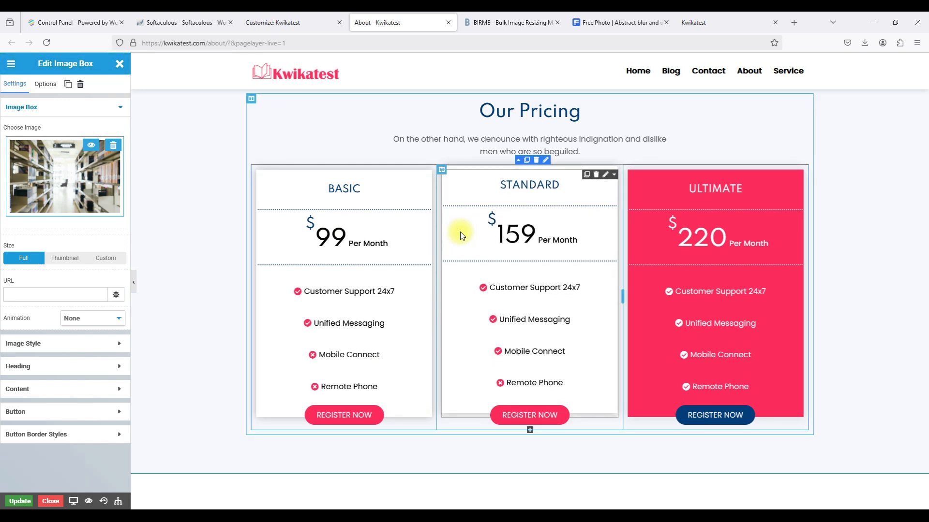
click(420, 177)
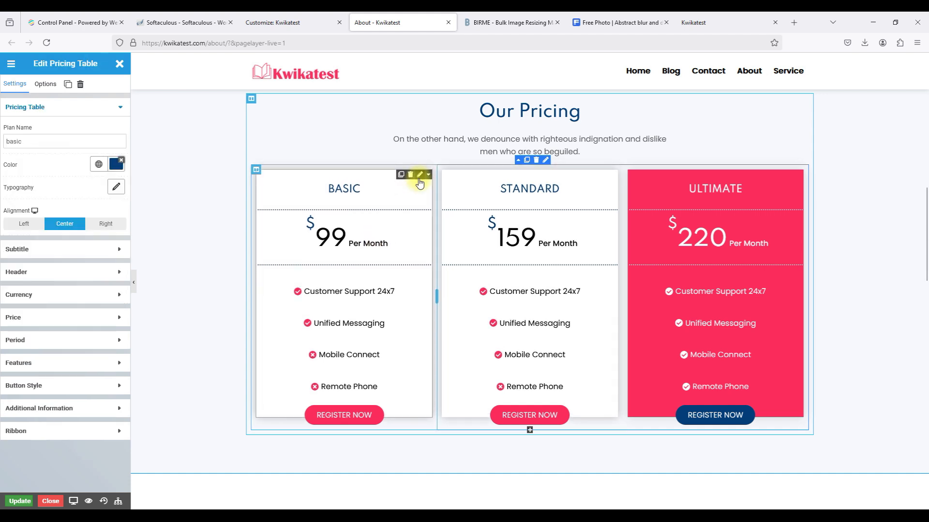
click(52, 295)
click(12, 209)
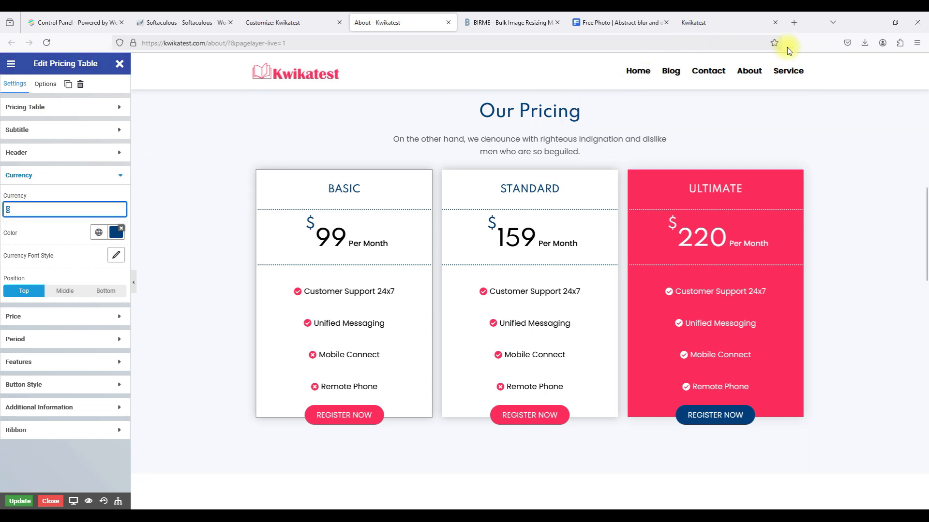
Search Google for 'naira symbol' and copy ₦ for the Basic plan's currency.
click(794, 23)
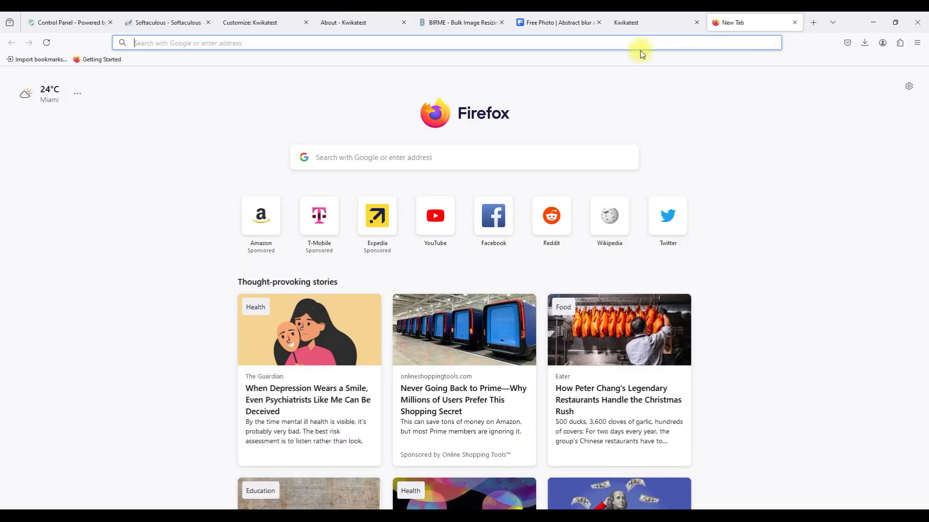
text(nair)
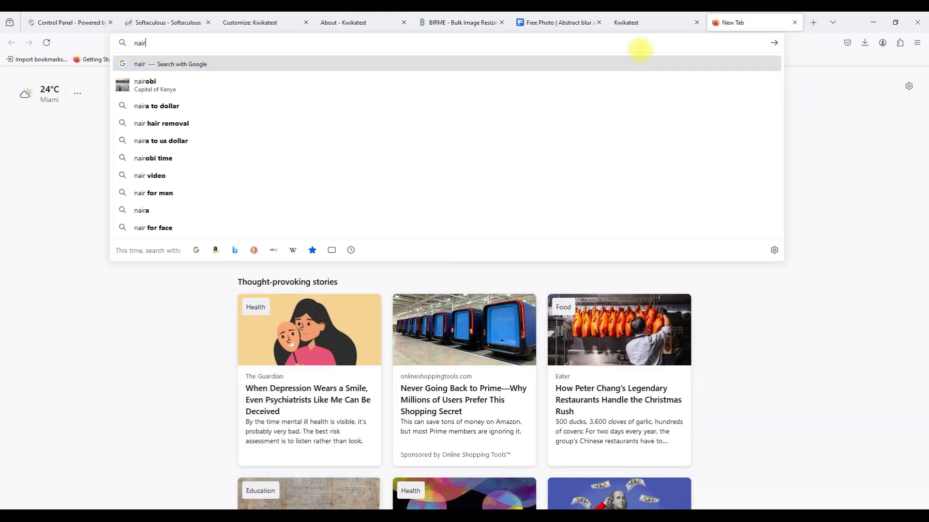
text(a symbol)
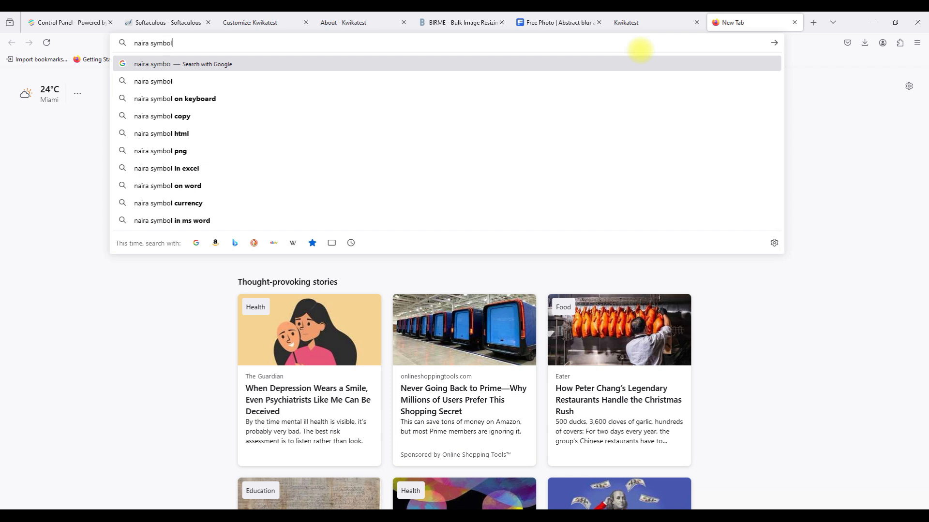
key(Return)
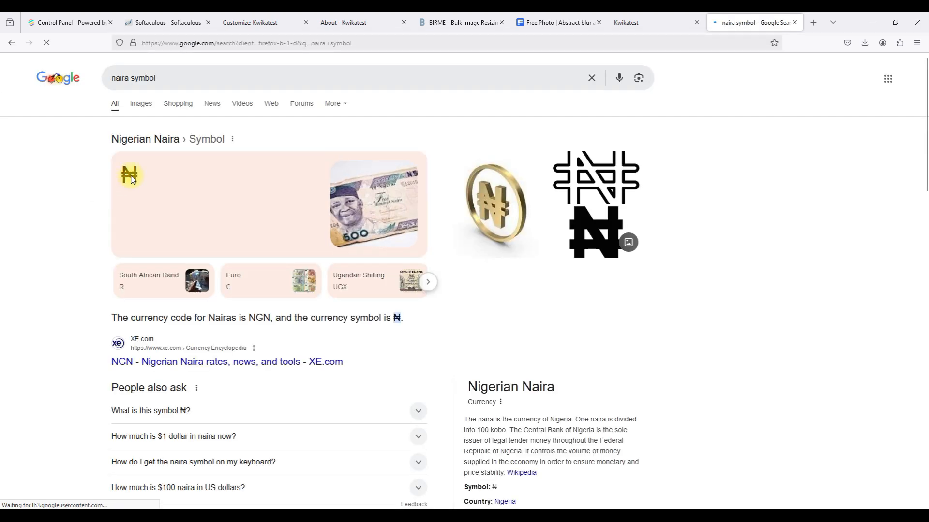
double_click(132, 174)
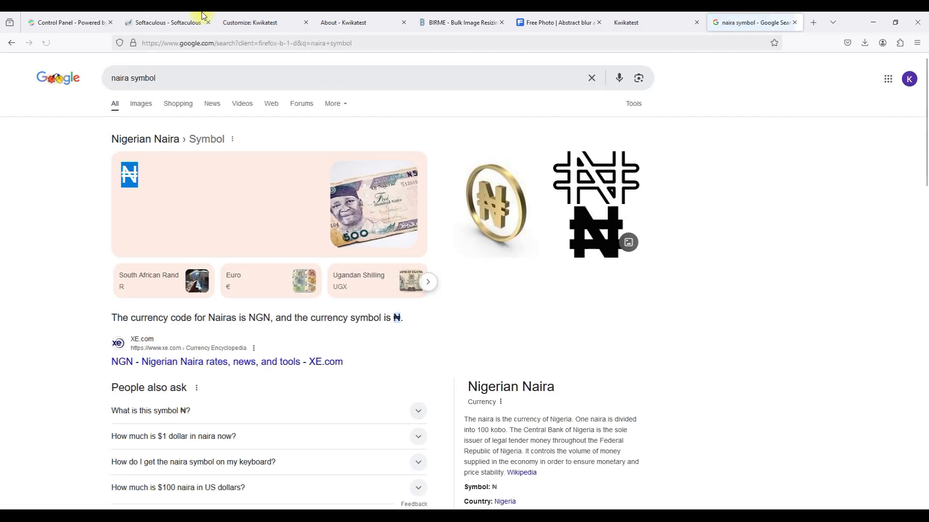
click(336, 22)
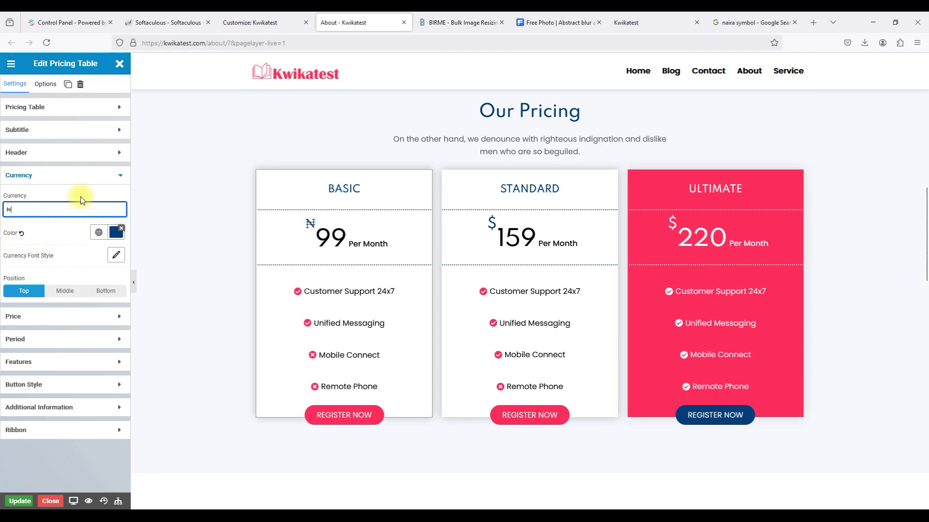
Change the Basic plan's price from 99 to 1000.
click(72, 176)
click(60, 202)
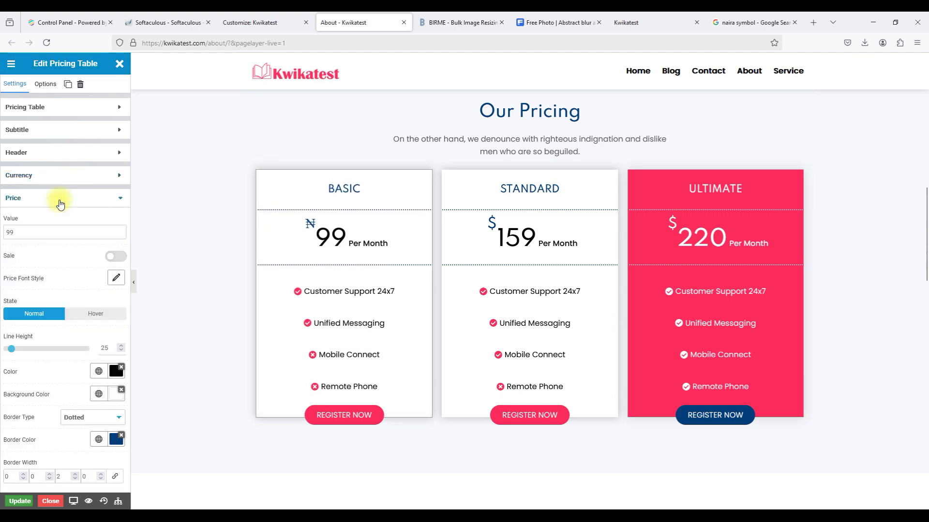
double_click(10, 232)
text(1000)
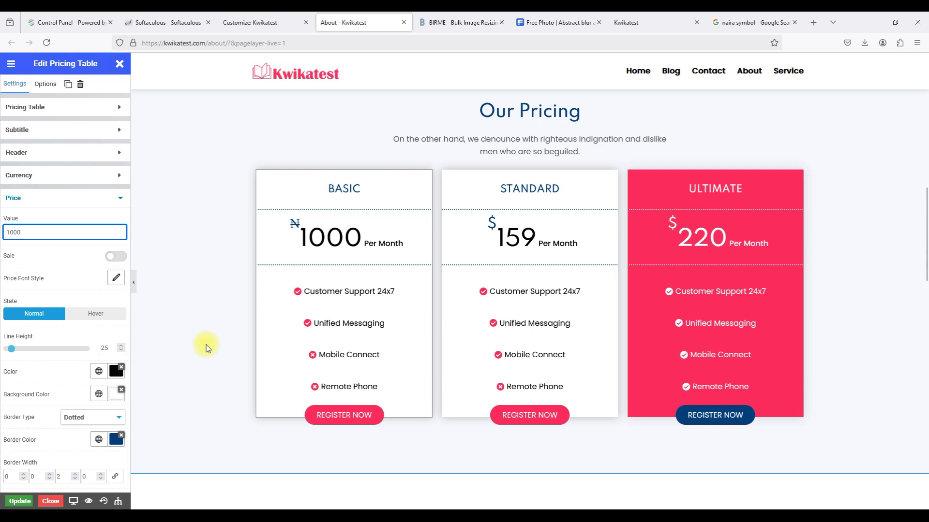
click(80, 202)
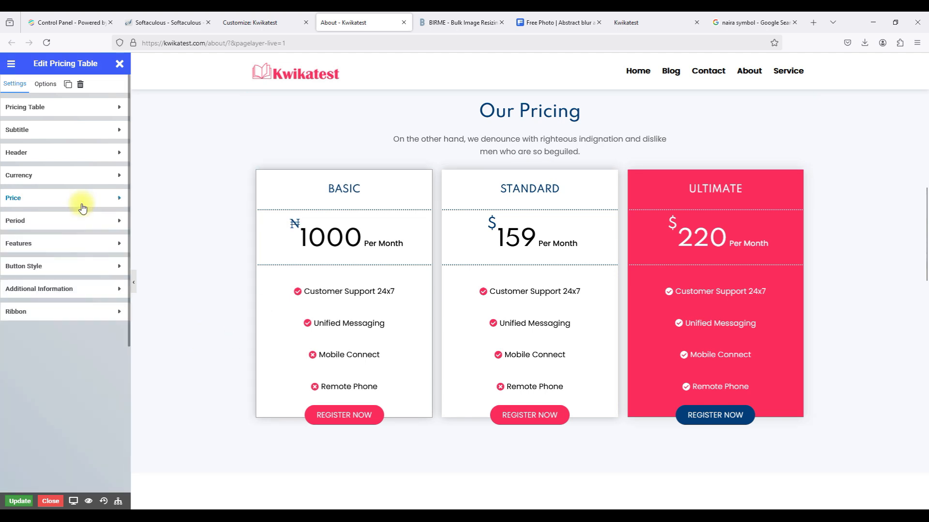
Change the Basic plan's billing period from Month to Year.
click(77, 224)
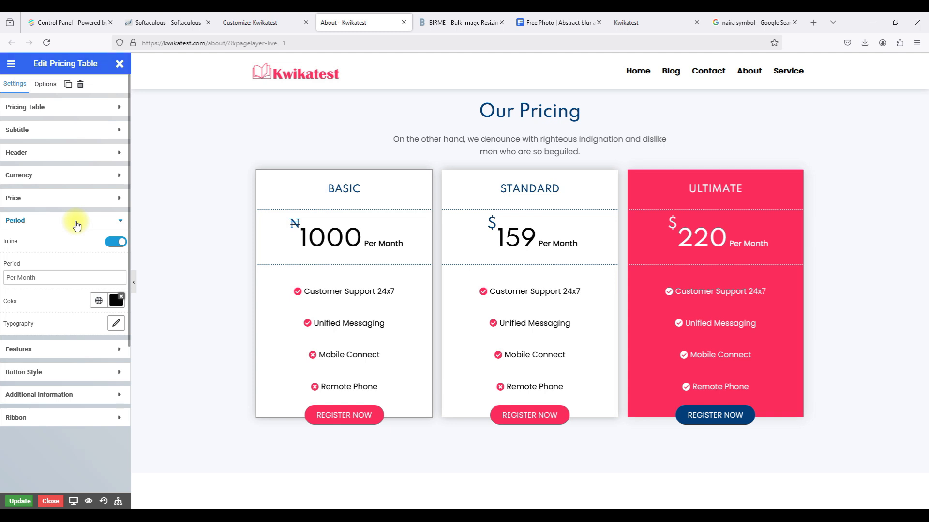
click(53, 278)
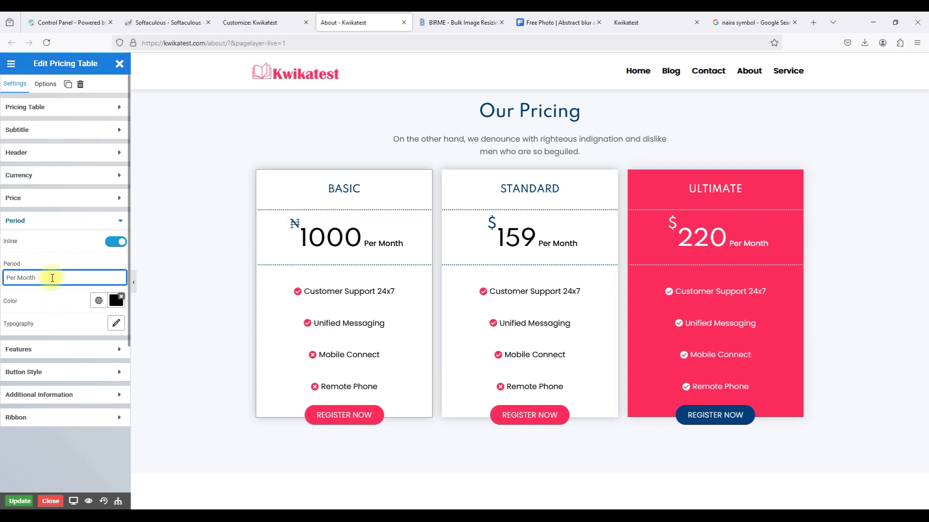
drag(53, 278, 26, 274)
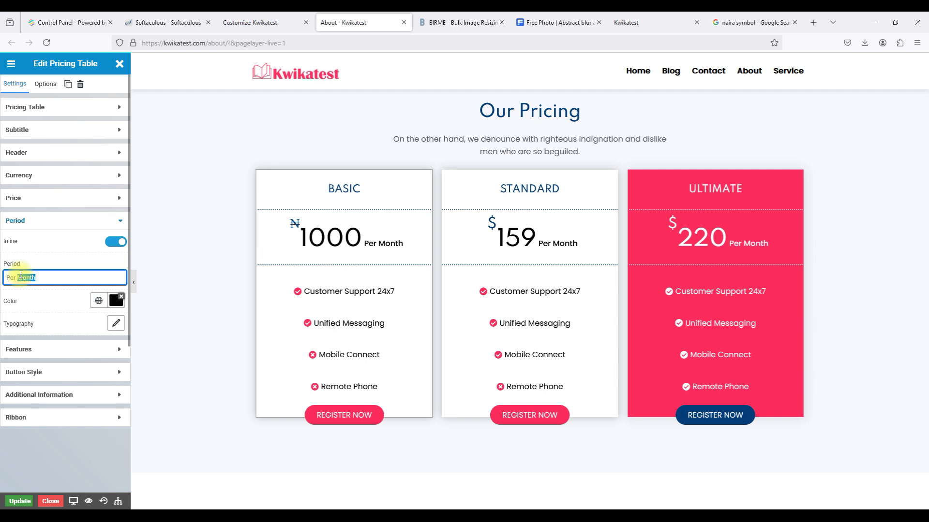
text(Year)
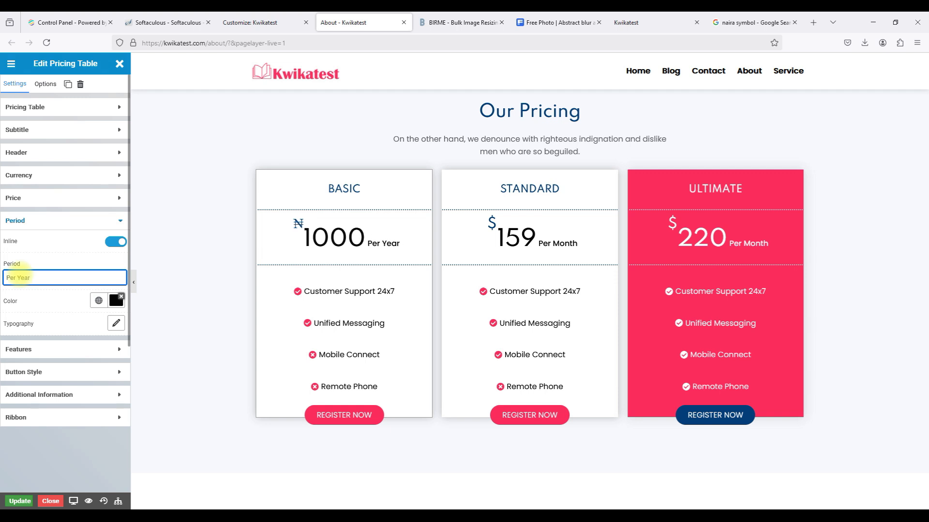
click(17, 220)
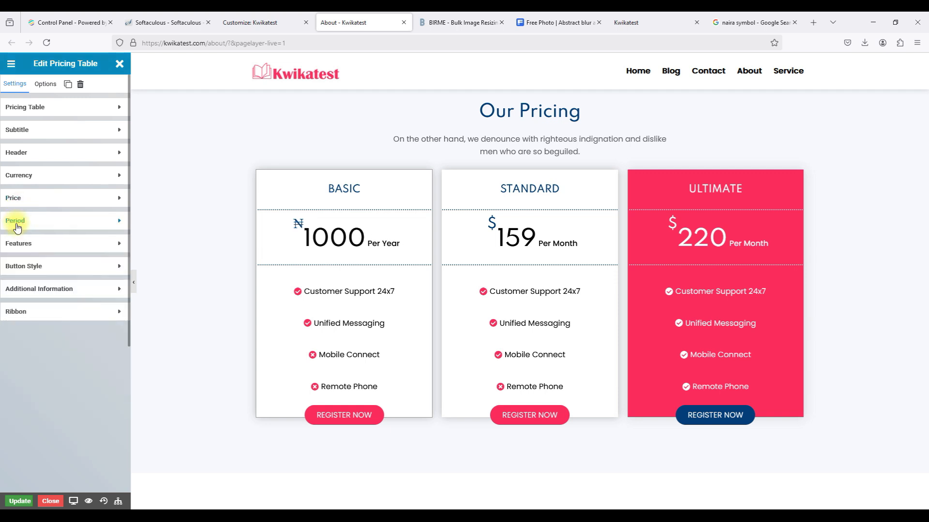
click(32, 246)
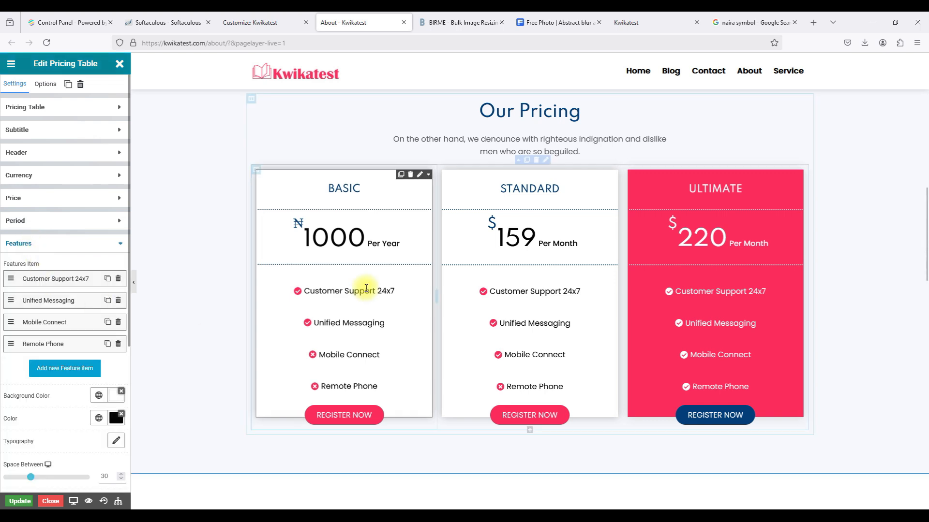
Delete 'Customer' from the first feature so it reads Support 24x7.
click(61, 283)
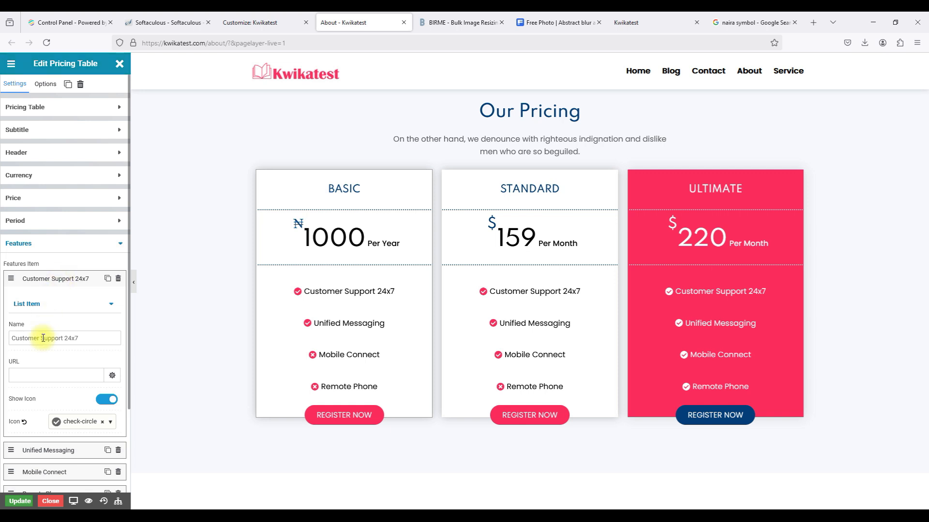
drag(40, 338, 5, 342)
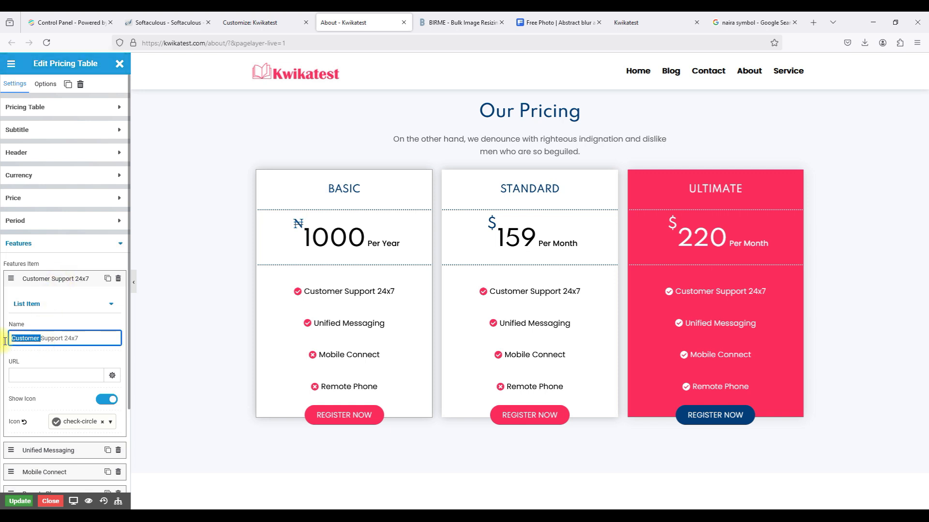
key(BackSpace)
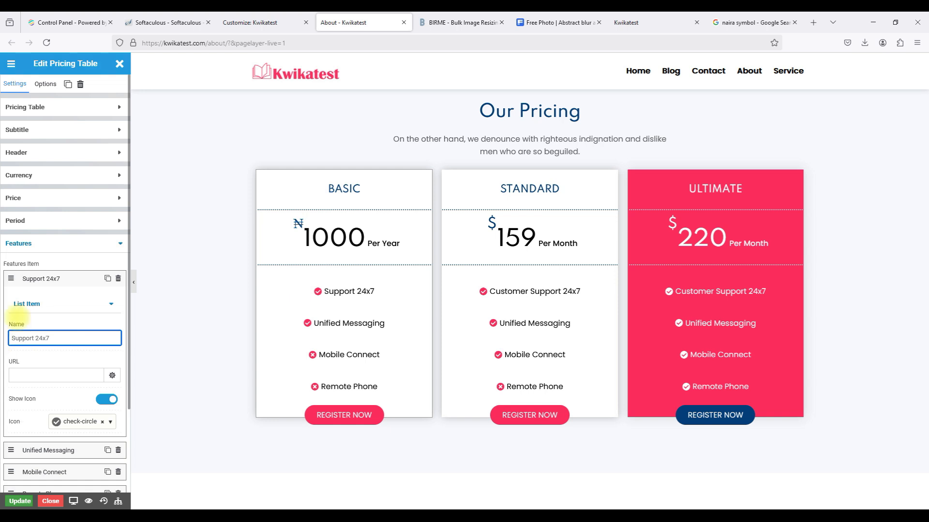
click(45, 279)
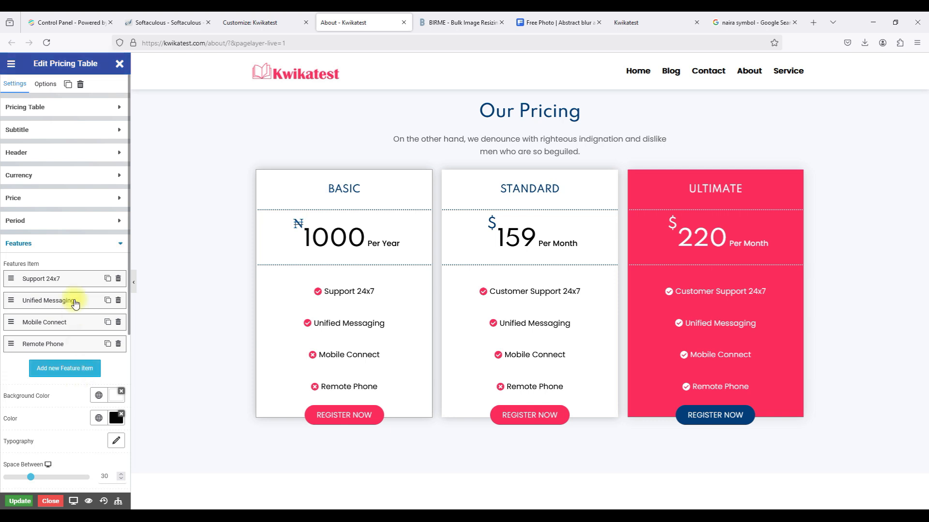
Look over the Additional Information and Ribbon settings, leaving them unchanged.
click(87, 253)
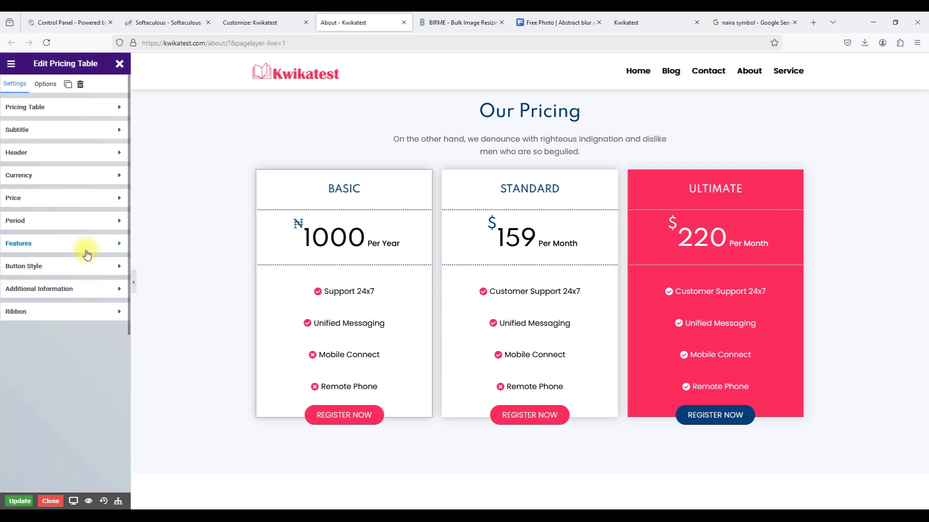
click(85, 290)
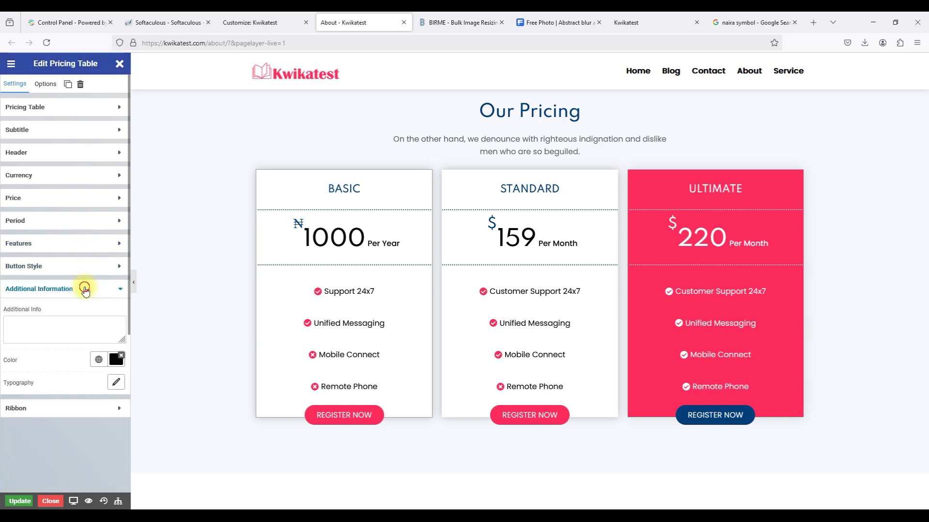
click(85, 288)
click(76, 311)
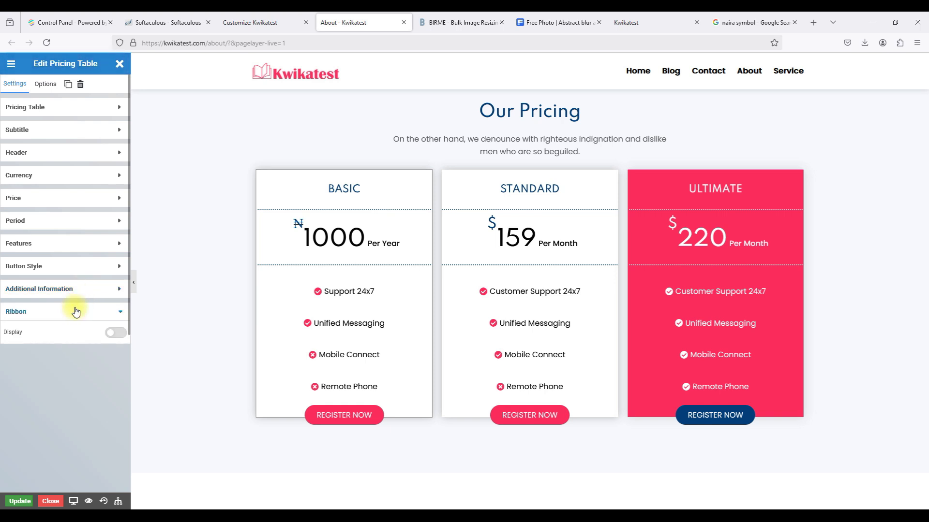
click(75, 311)
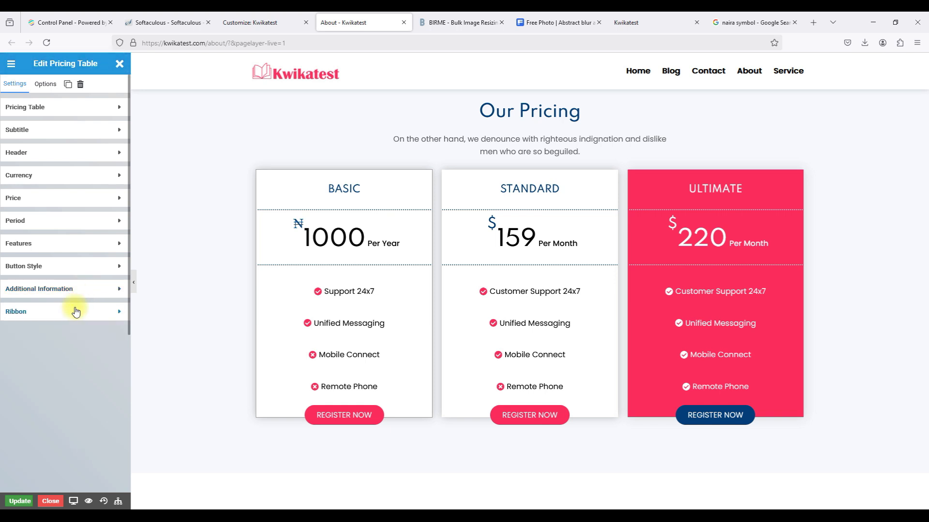
click(70, 267)
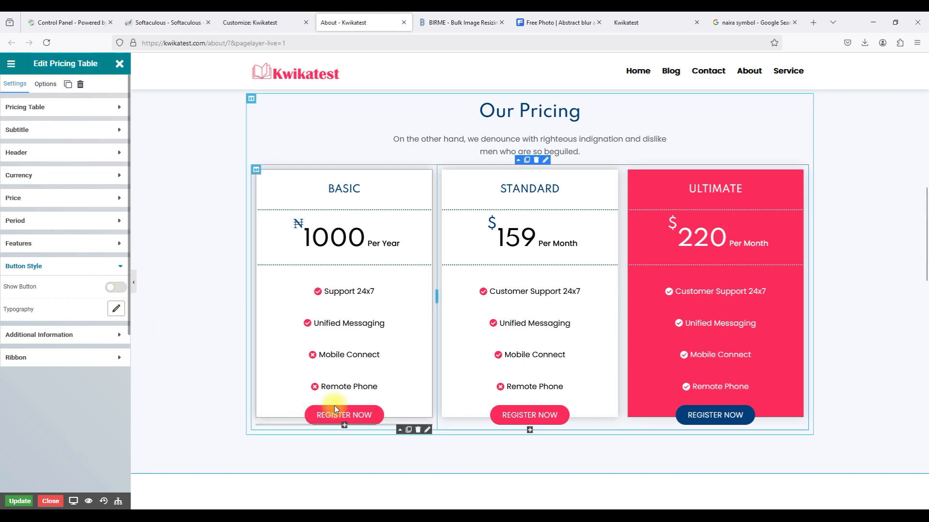
Toggle Basic's Buy This Plan button on and off, leaving it hidden.
click(116, 288)
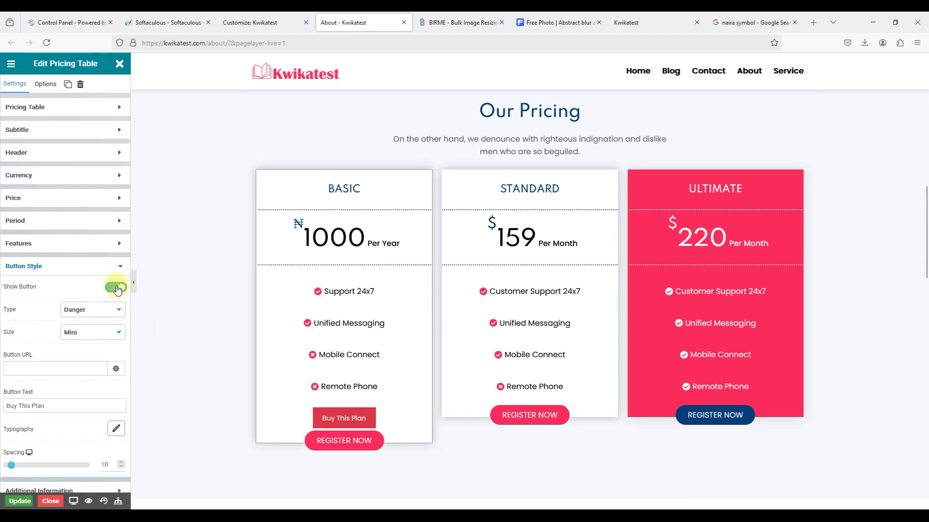
click(116, 288)
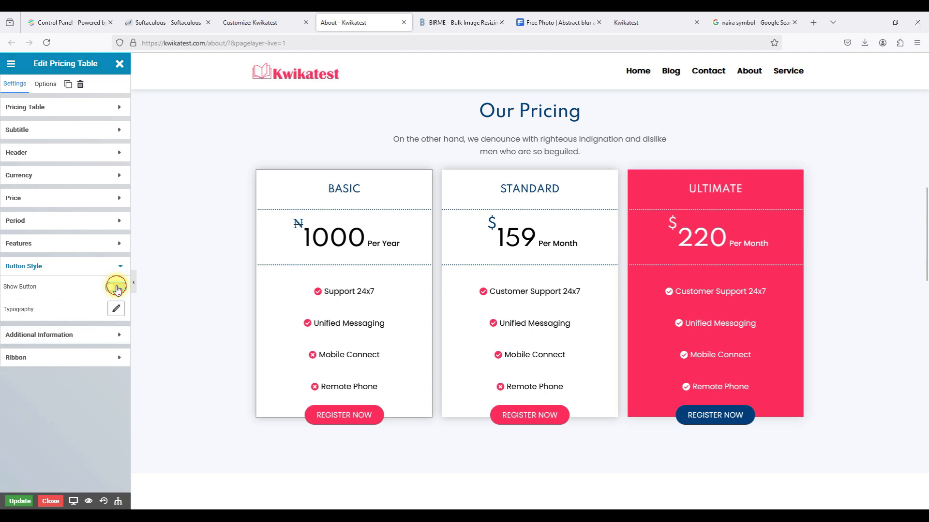
click(116, 288)
click(116, 288)
click(72, 267)
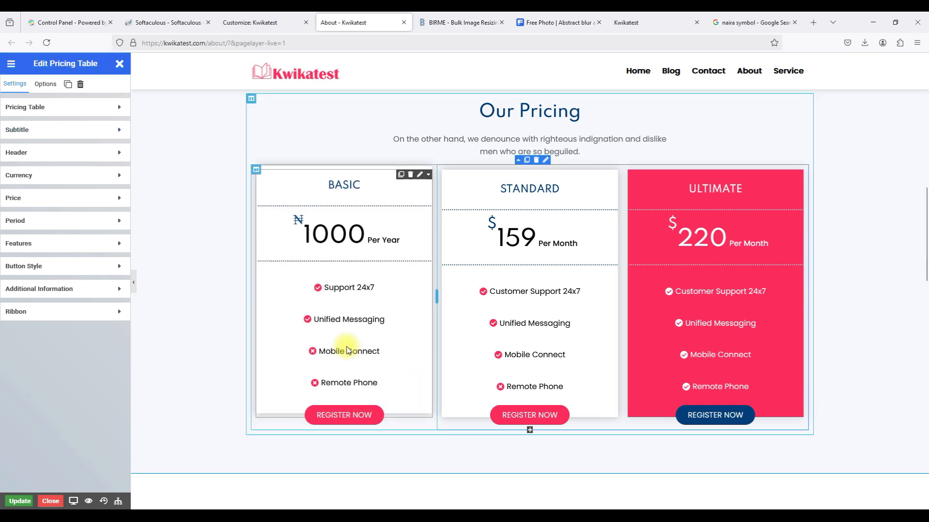
Review the plan name, Style tab, subtitle and header settings without changes.
click(52, 108)
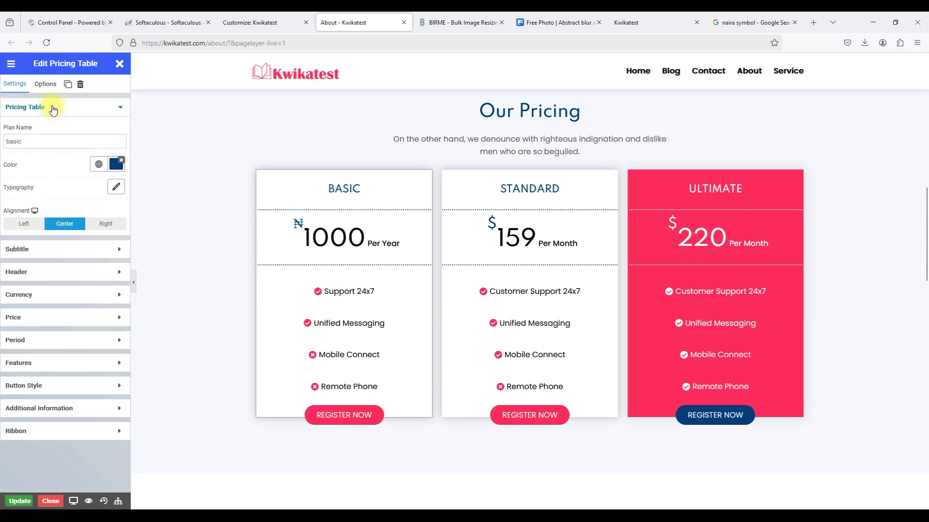
click(52, 109)
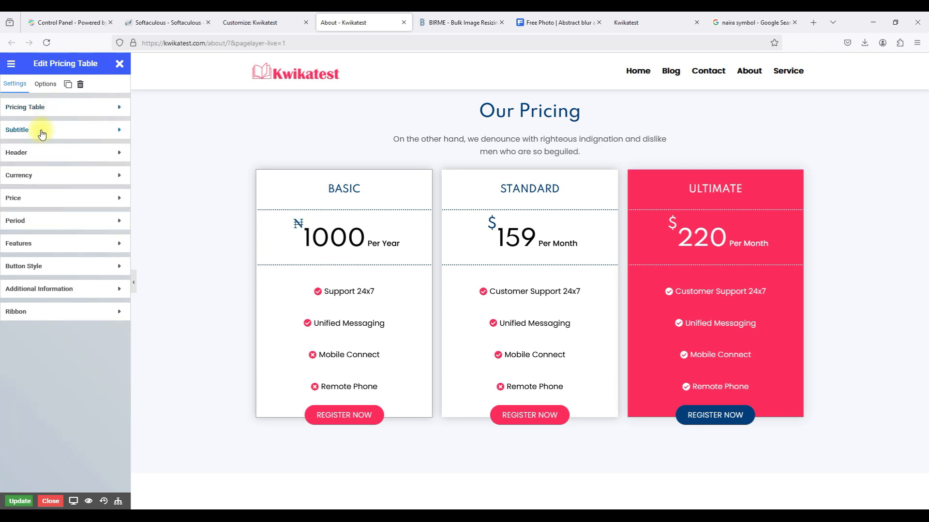
click(44, 86)
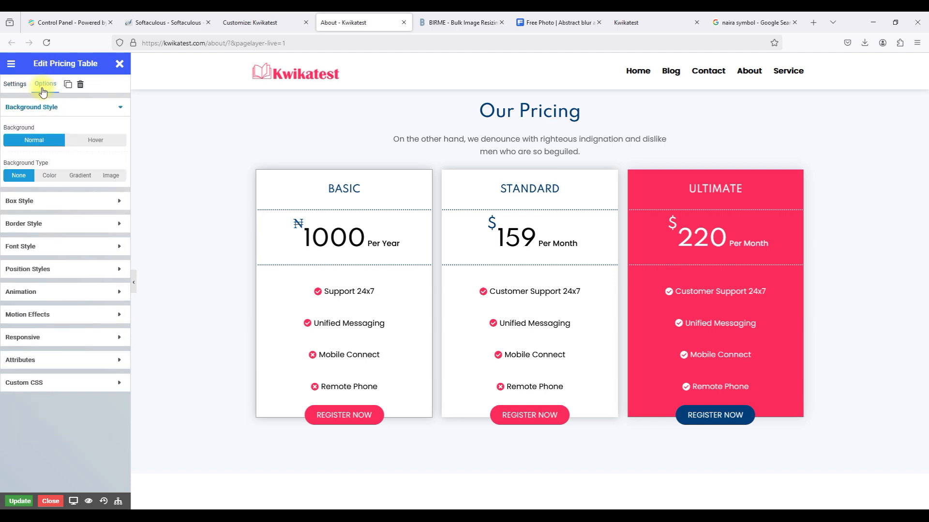
click(16, 85)
click(58, 138)
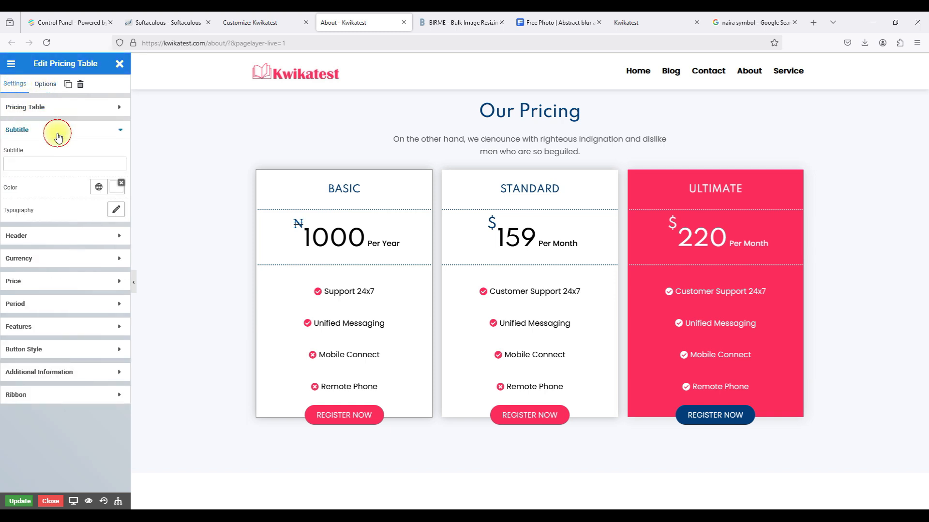
click(59, 138)
click(56, 152)
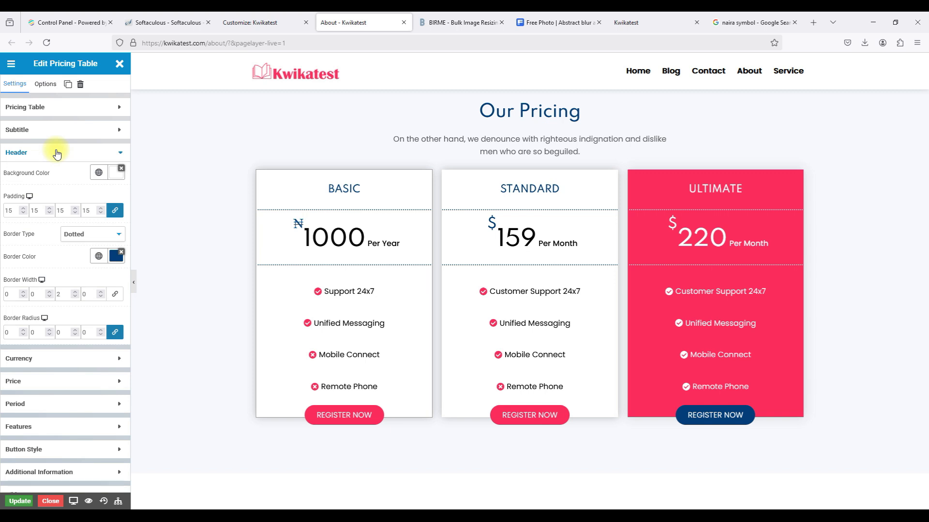
click(57, 154)
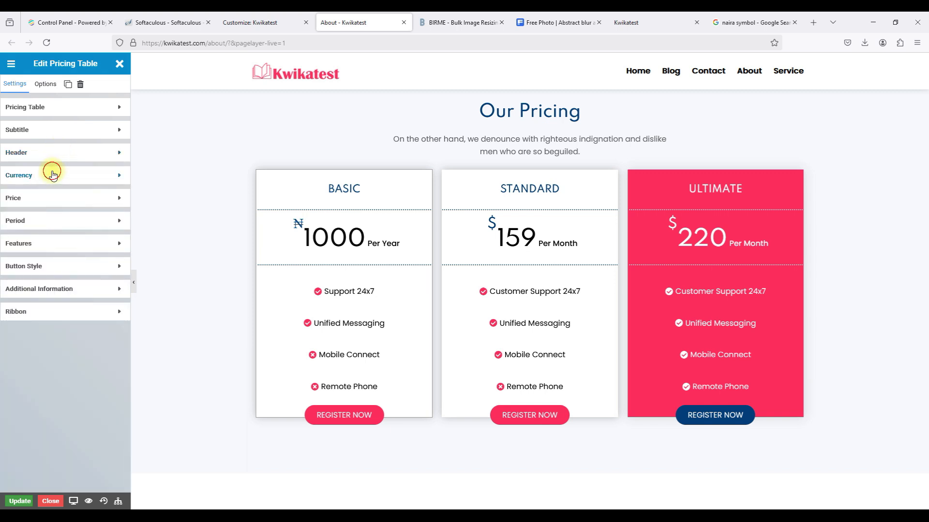
Check currency and price settings, then edit the Basic card's Register Now button.
click(52, 174)
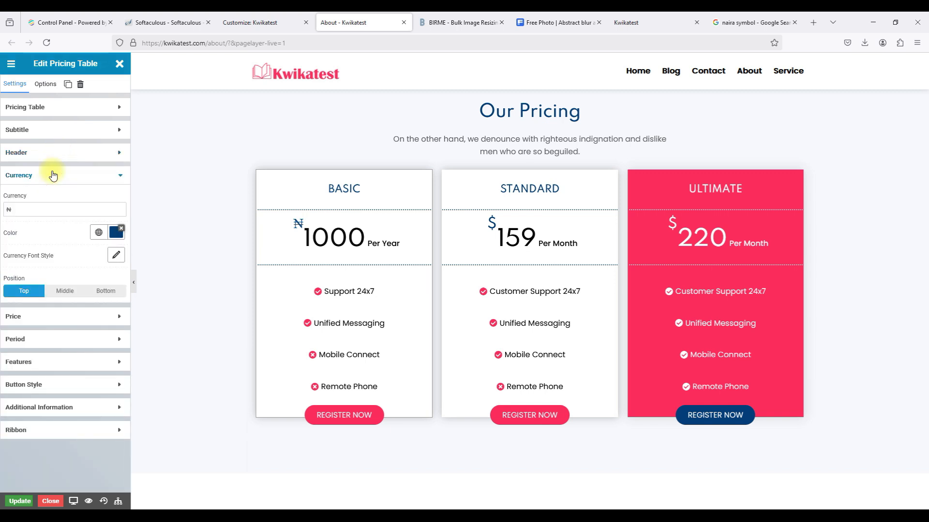
click(54, 175)
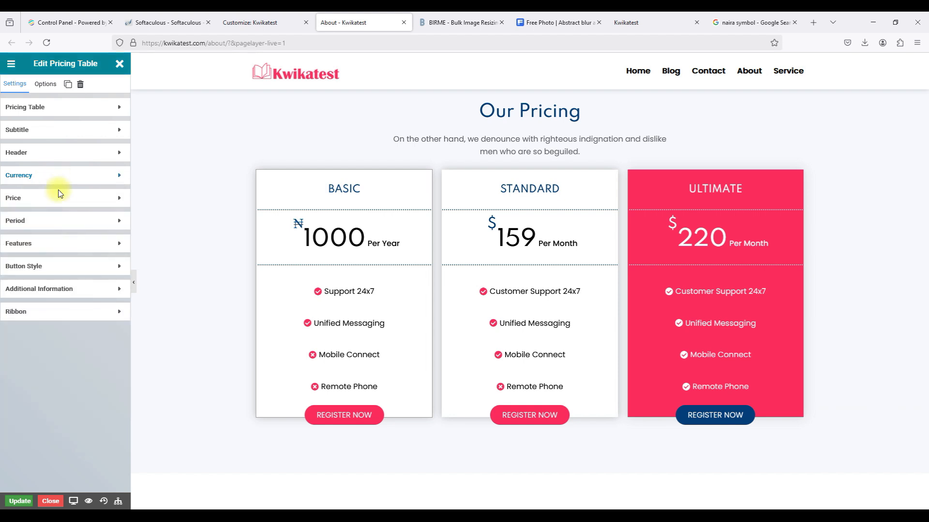
click(65, 205)
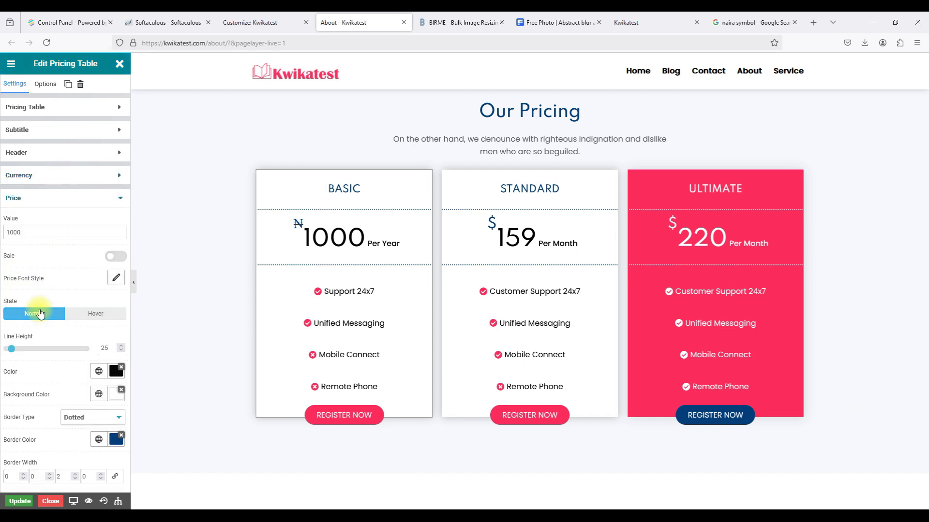
scroll(41, 311, down, 5)
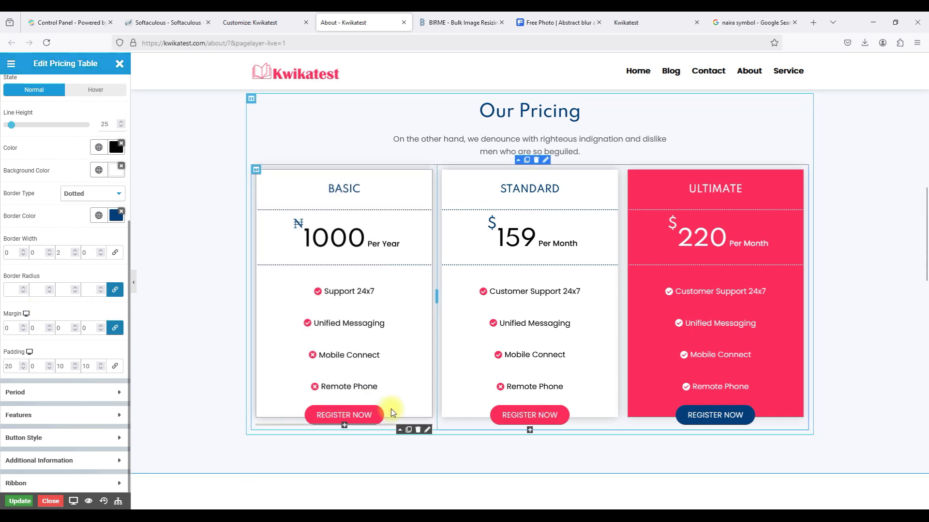
click(255, 172)
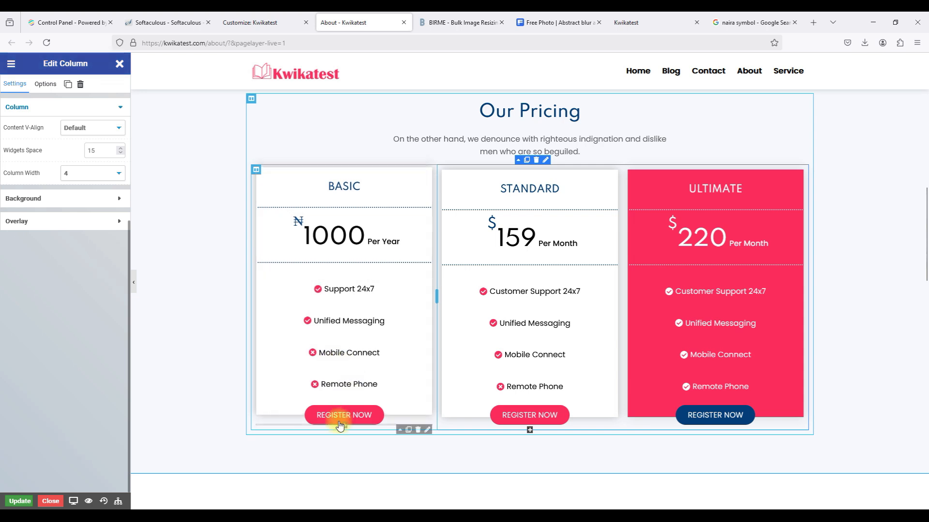
click(427, 430)
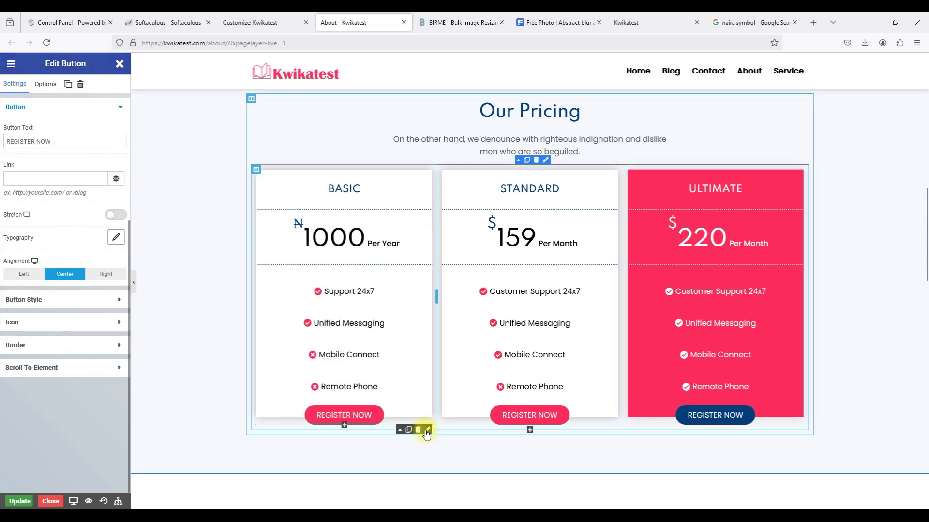
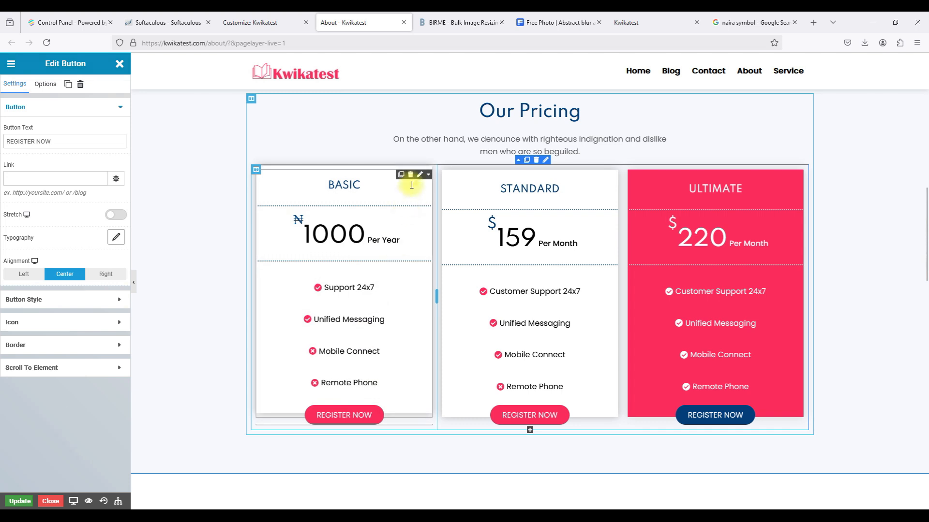
Inspect the link settings of the Basic plan's Register Now button.
click(420, 176)
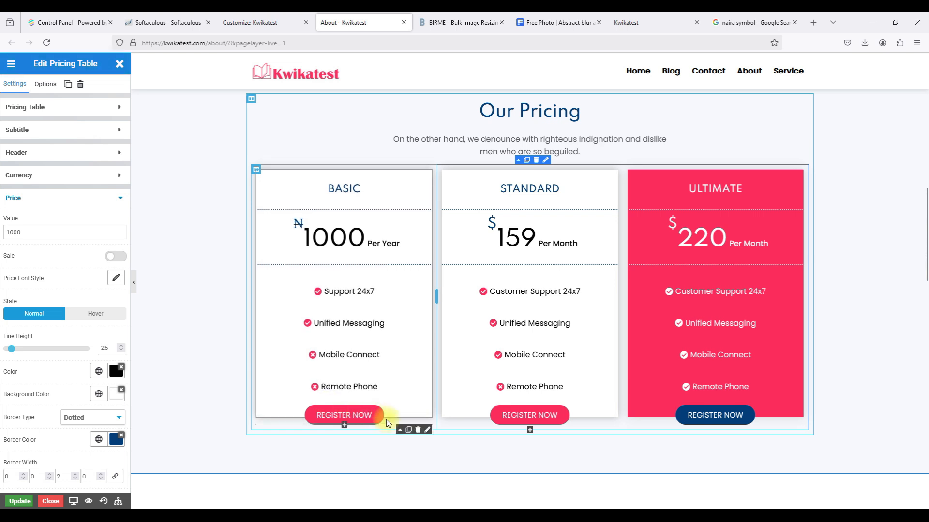
click(428, 430)
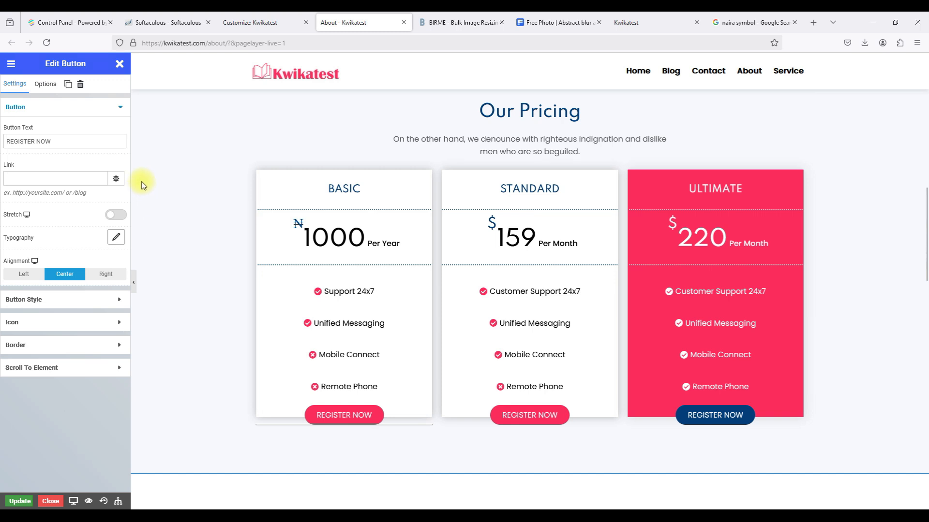
click(45, 178)
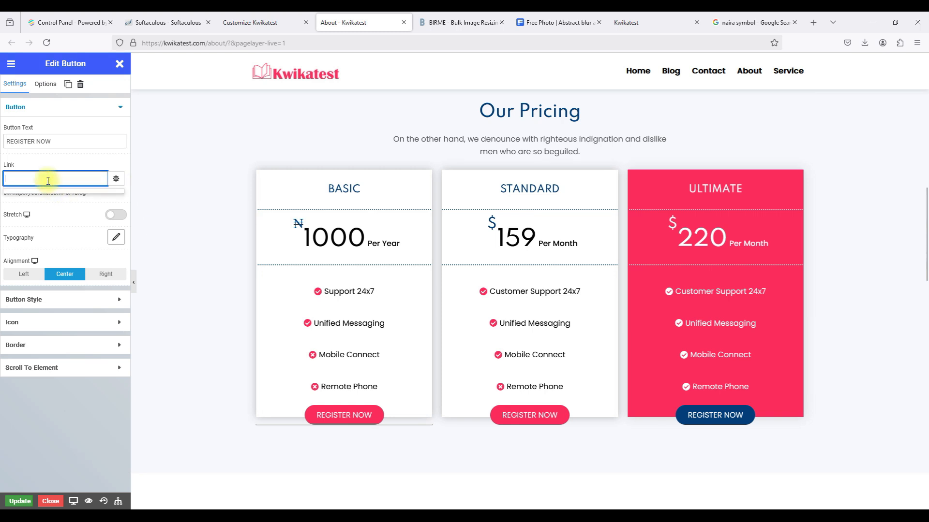
scroll(576, 311, up, 3)
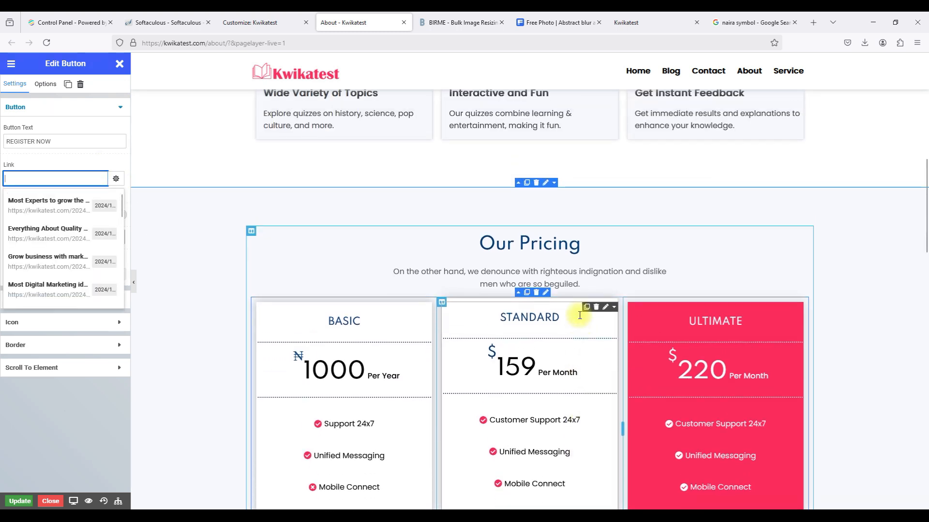
scroll(530, 241, down, 5)
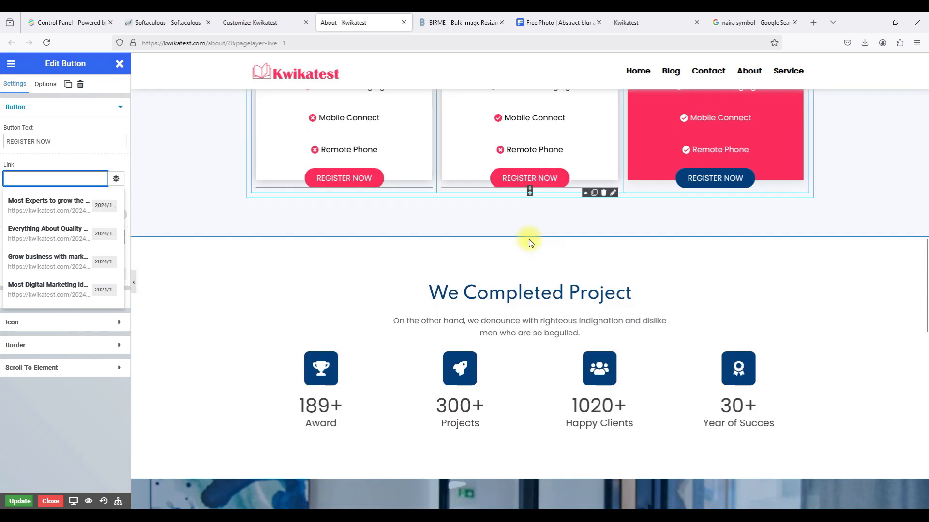
scroll(530, 240, up, 8)
scroll(530, 242, down, 12)
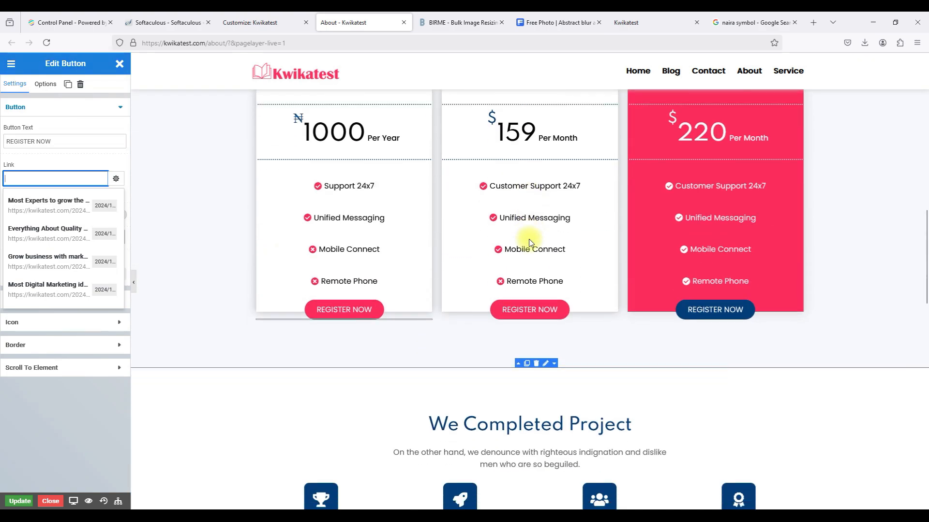
scroll(530, 271, down, 4)
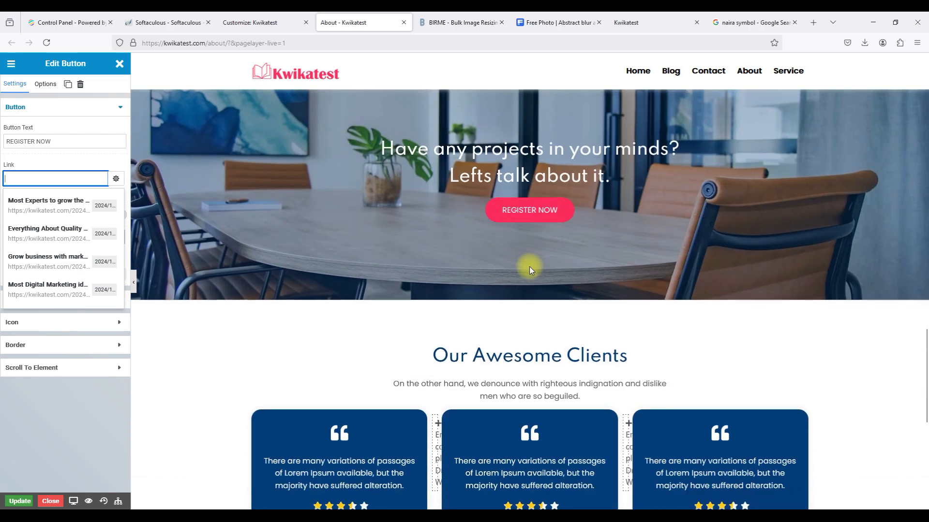
scroll(530, 269, up, 18)
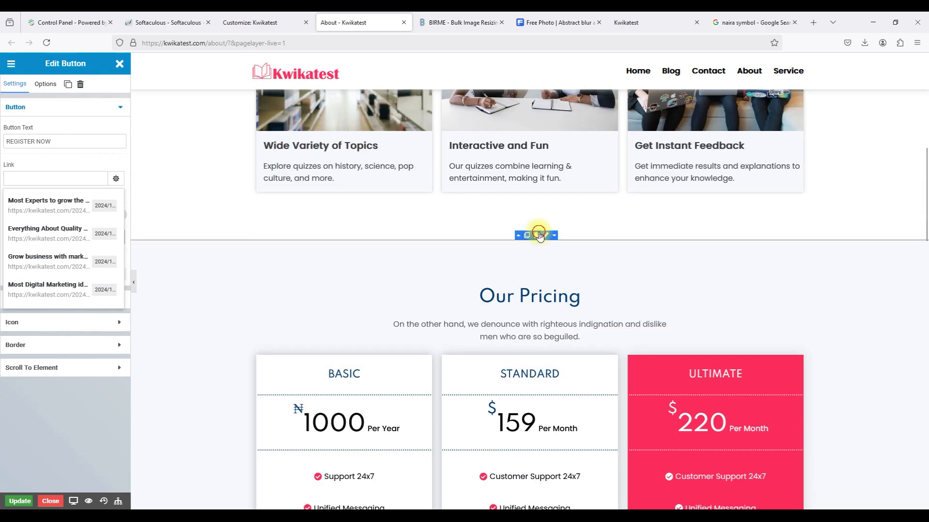
Delete the Our Pricing section and scroll through the About page to review it.
click(540, 236)
scroll(539, 232, up, 7)
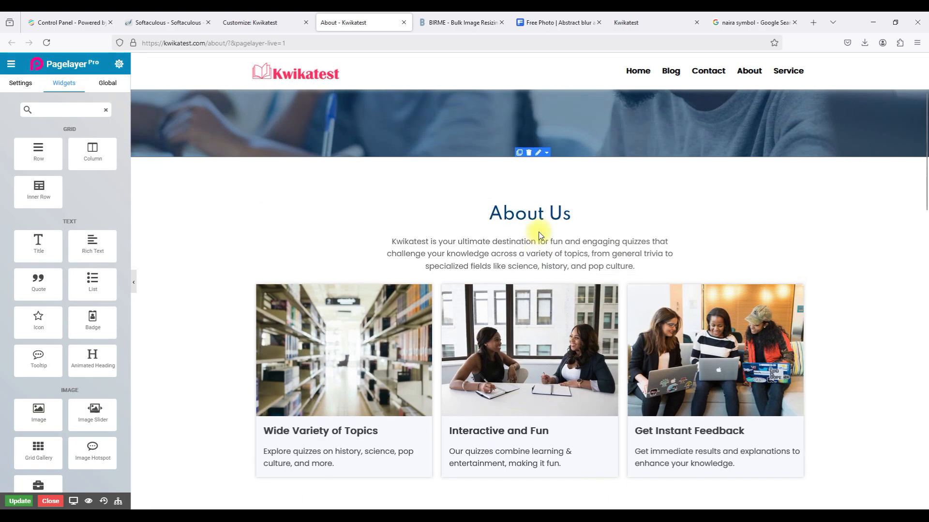
scroll(538, 231, down, 10)
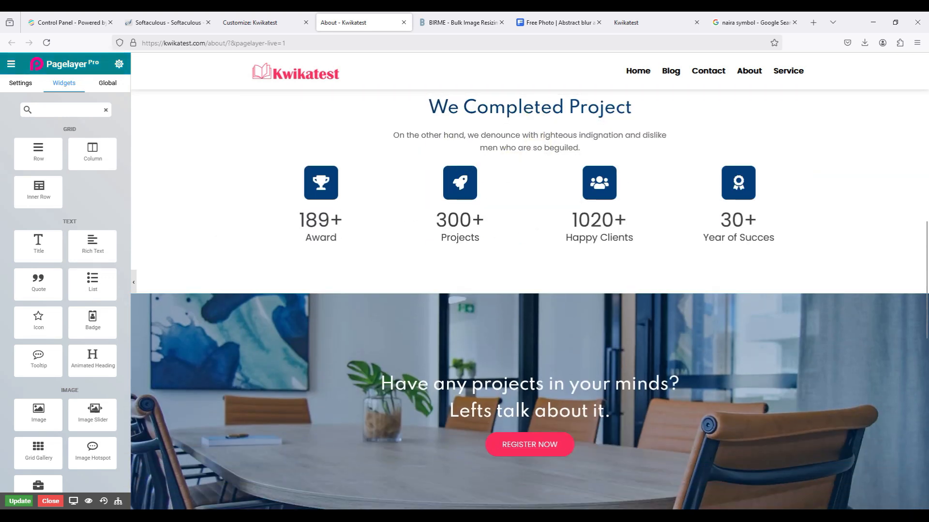
scroll(643, 183, up, 2)
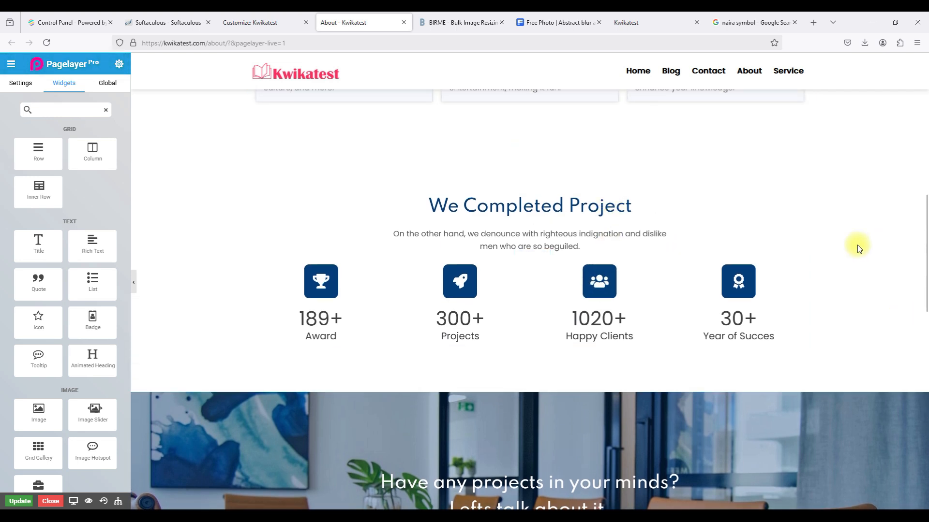
scroll(856, 245, down, 9)
scroll(857, 245, down, 6)
scroll(857, 244, up, 15)
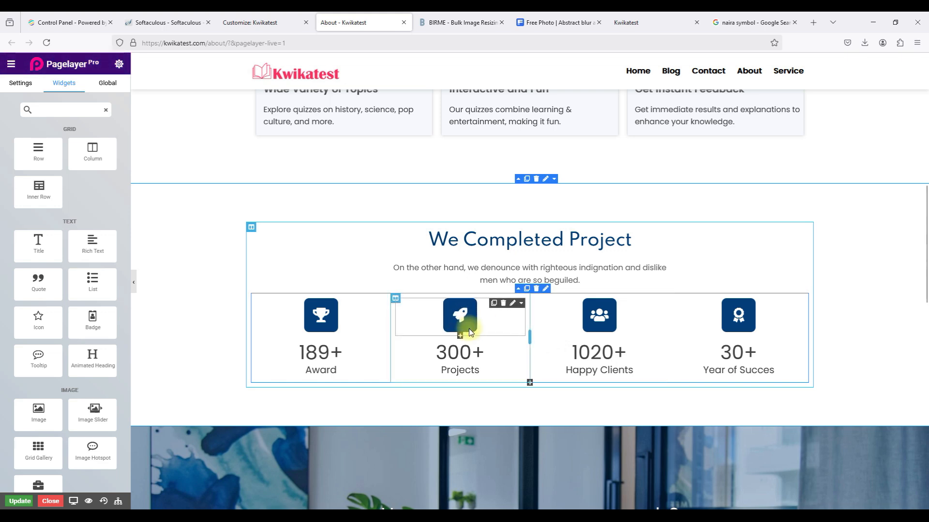
scroll(469, 328, up, 9)
scroll(469, 329, down, 5)
scroll(469, 329, down, 4)
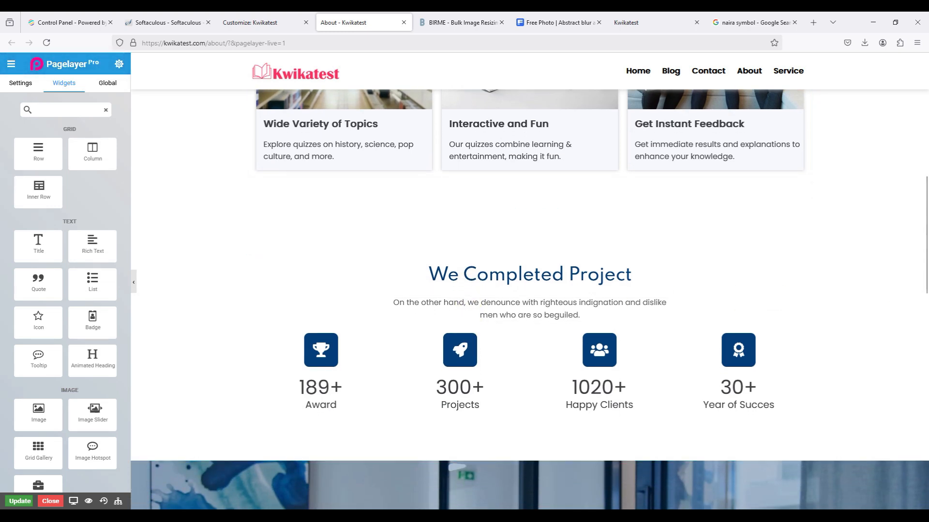
scroll(730, 308, down, 10)
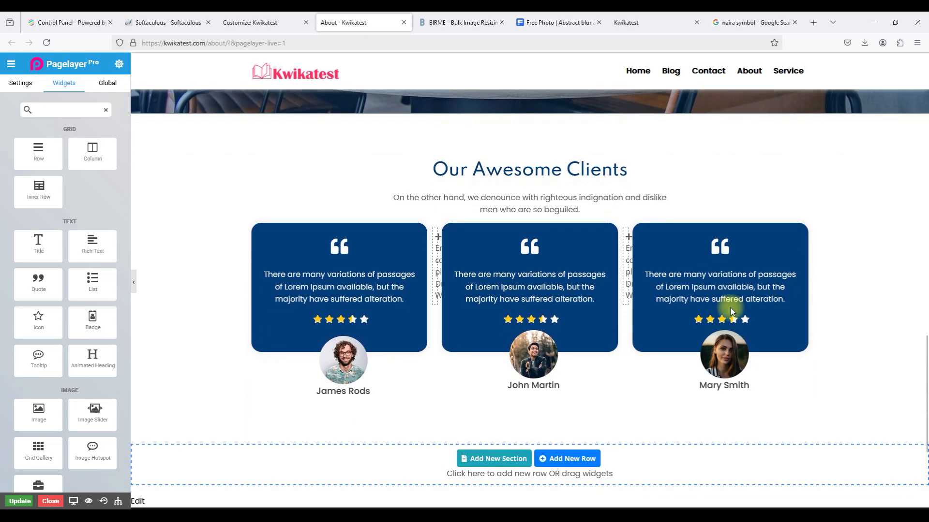
scroll(730, 309, down, 4)
scroll(730, 308, up, 10)
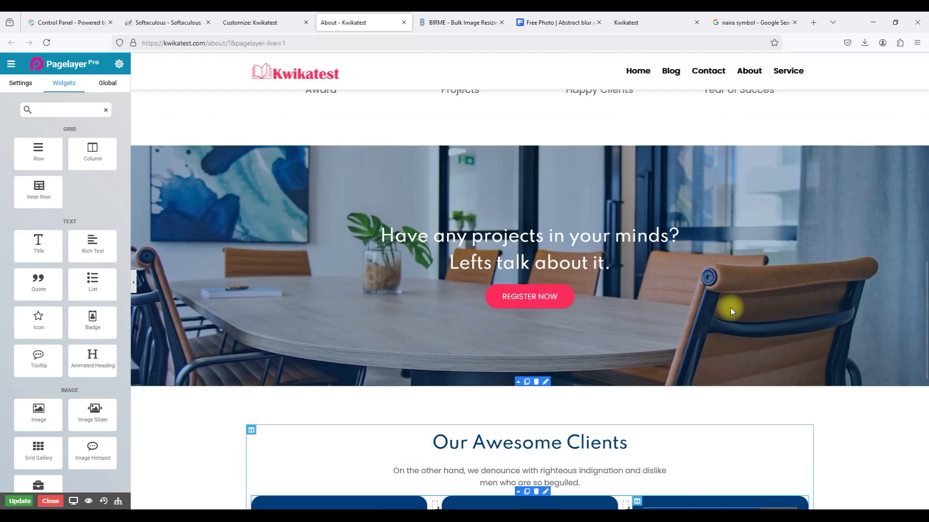
scroll(731, 308, up, 4)
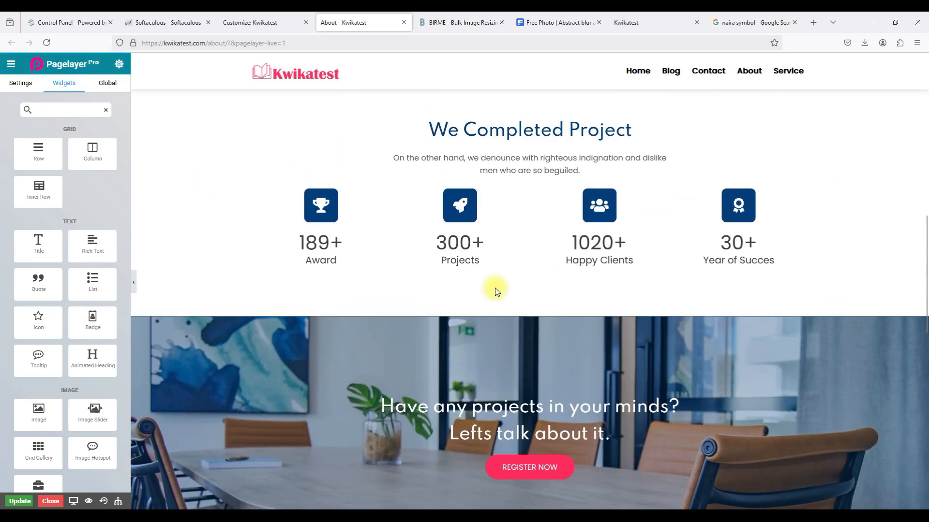
scroll(495, 290, up, 3)
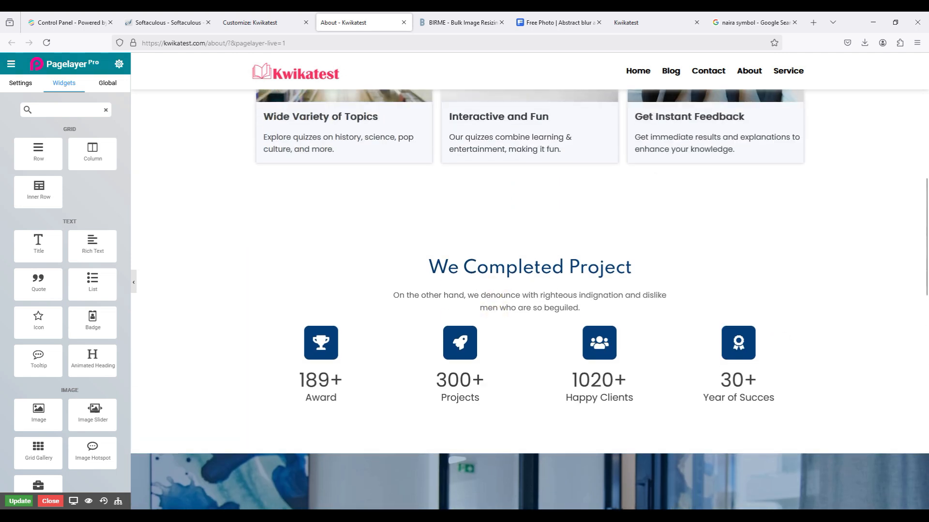
scroll(557, 269, down, 1)
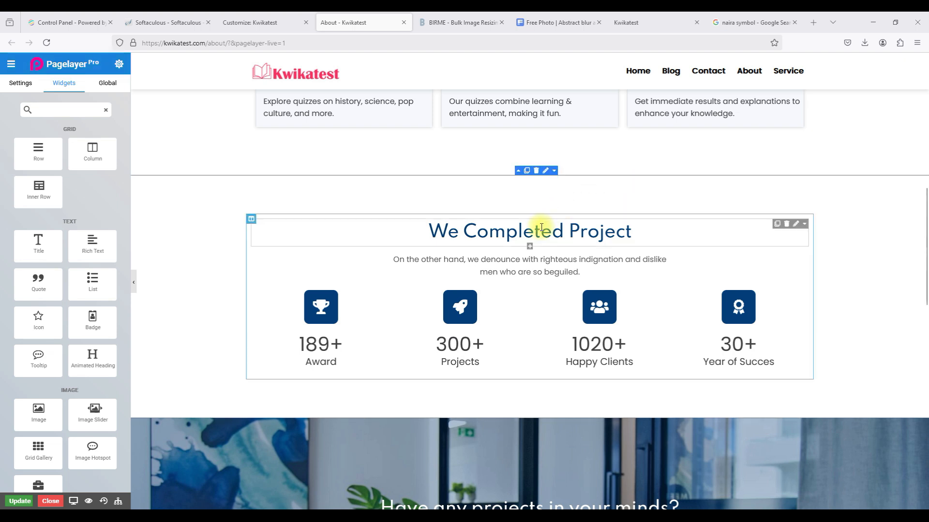
Change the 'We Completed Project' heading to 'Our Recent Stats' and delete the paragraph below it.
click(649, 231)
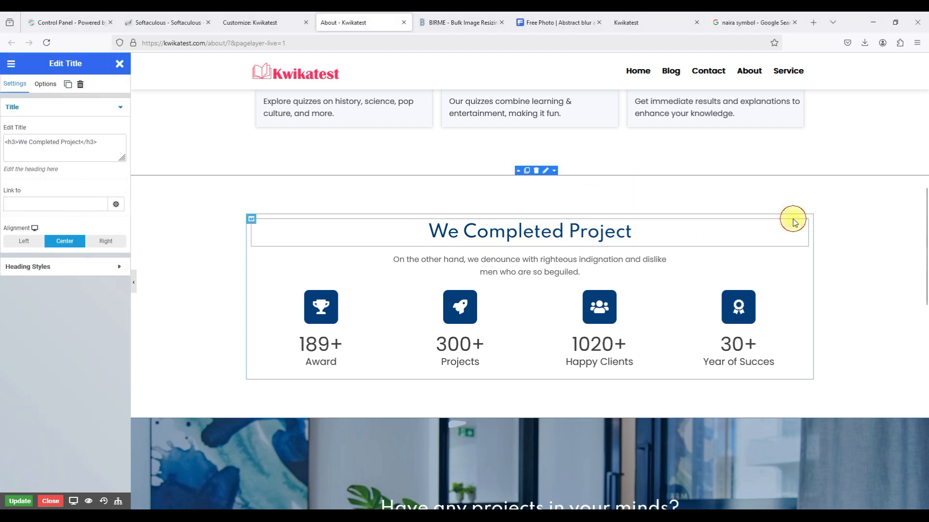
click(792, 226)
click(799, 230)
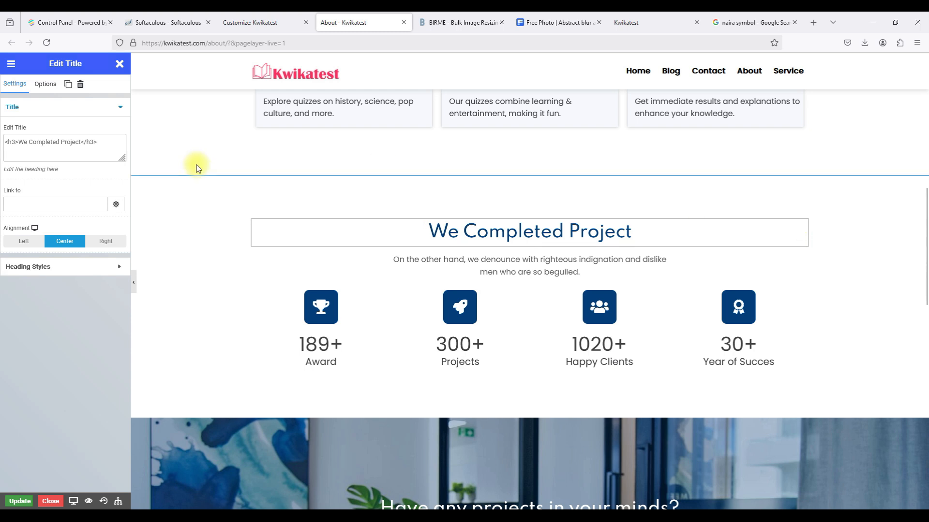
drag(81, 142, 20, 142)
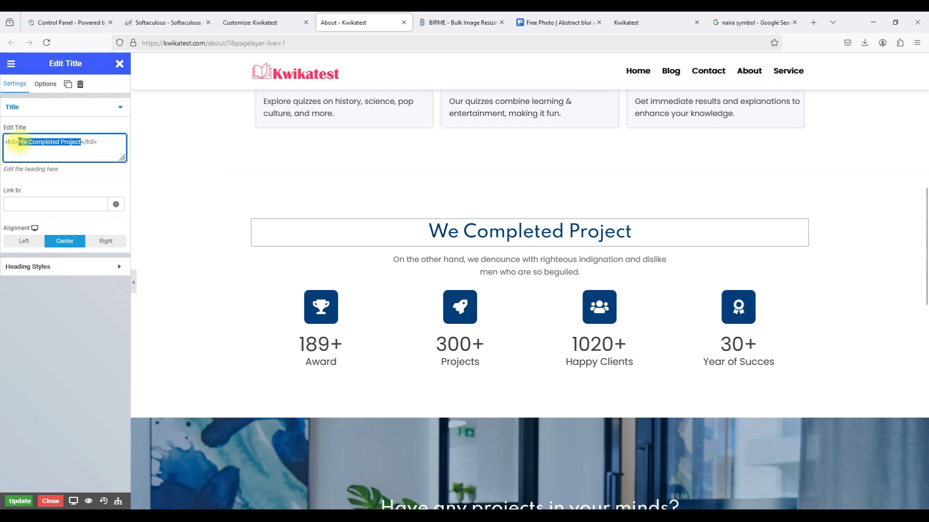
text(Our )
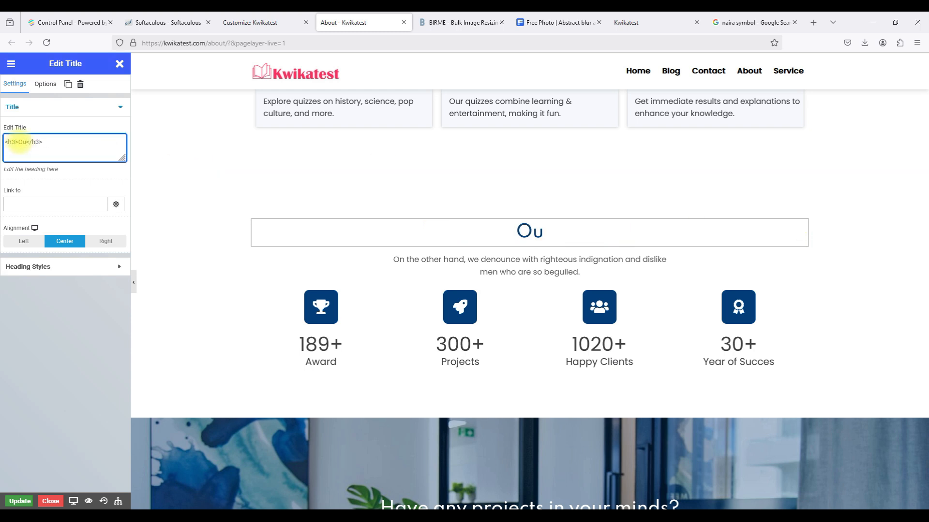
text(Recent)
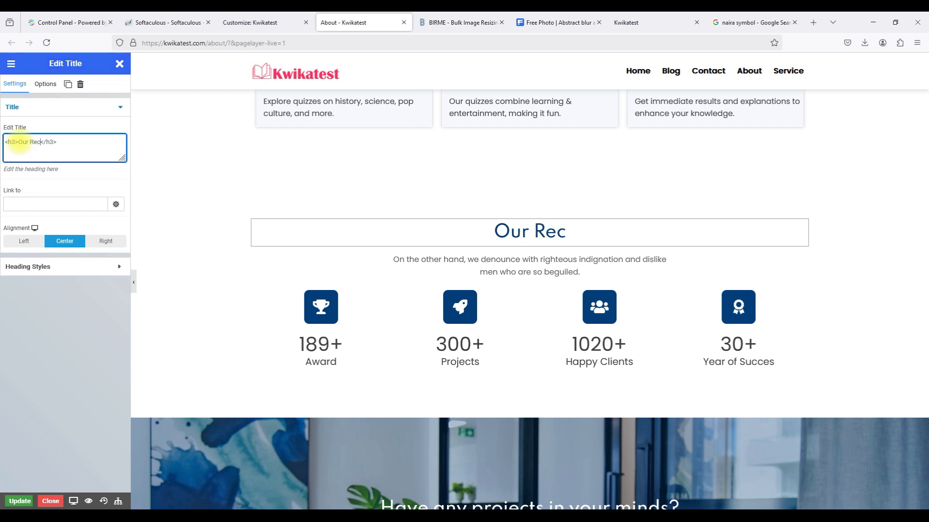
text( Stats)
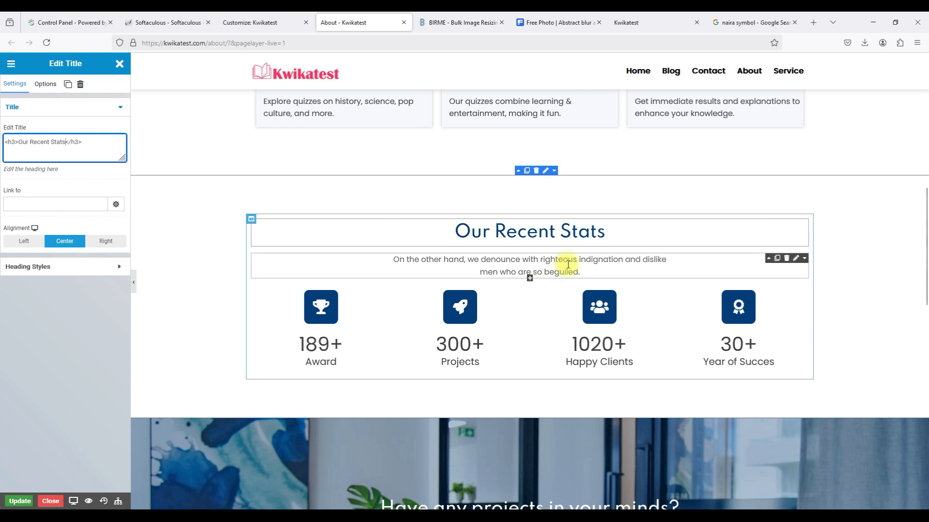
click(786, 258)
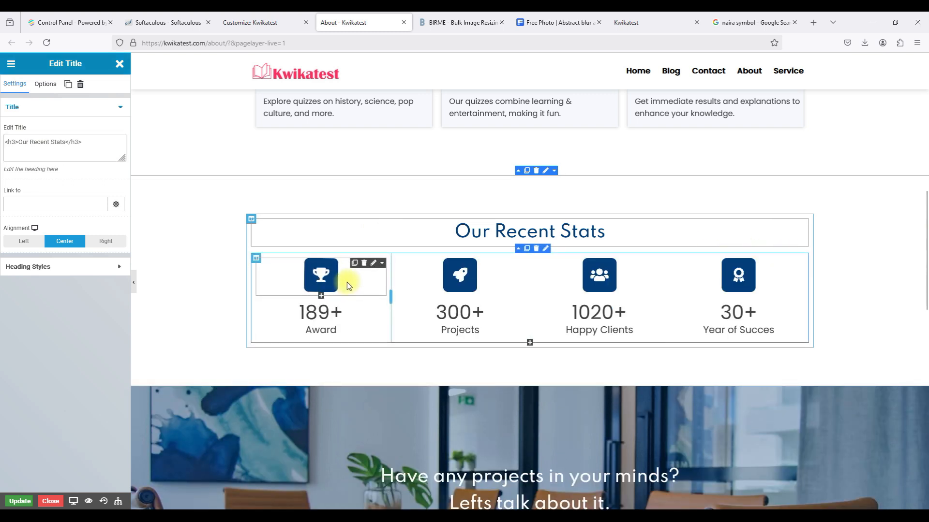
Change the Award counter to end at 100 with the label 'Quizzes'.
click(381, 309)
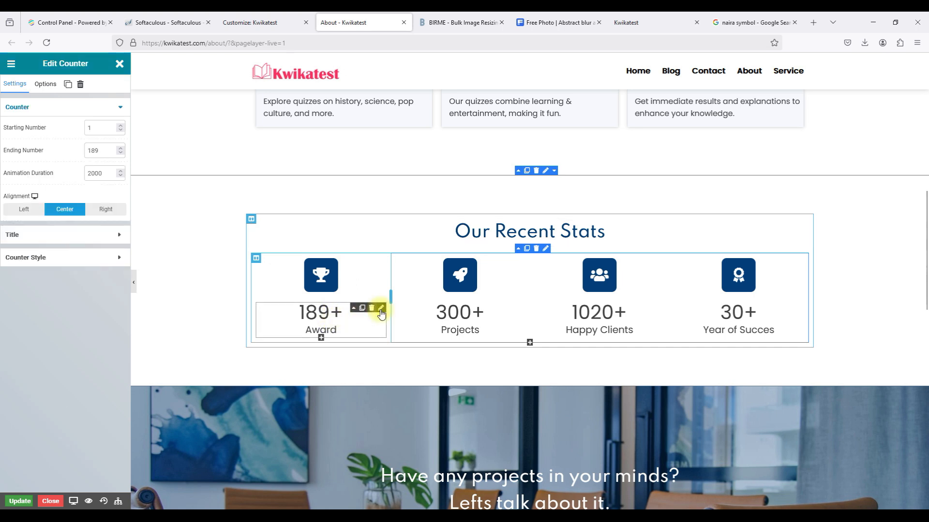
double_click(93, 151)
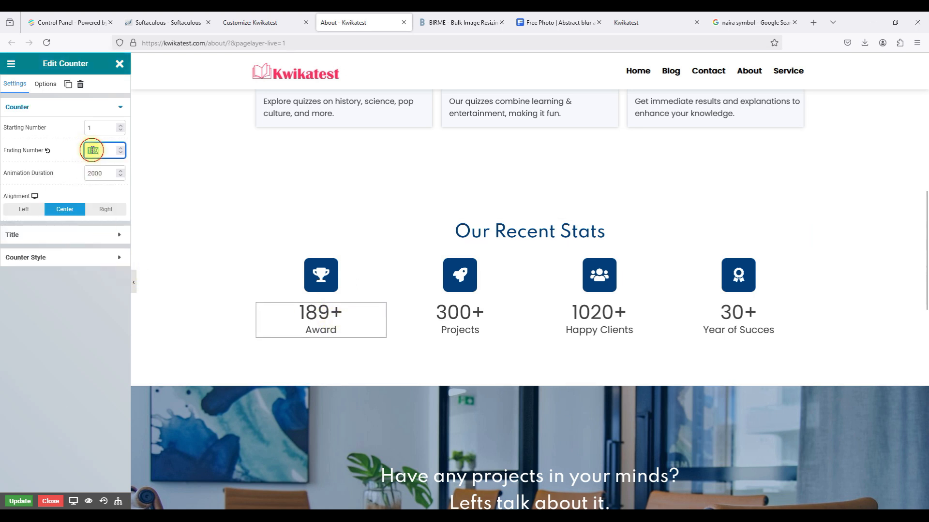
text(100)
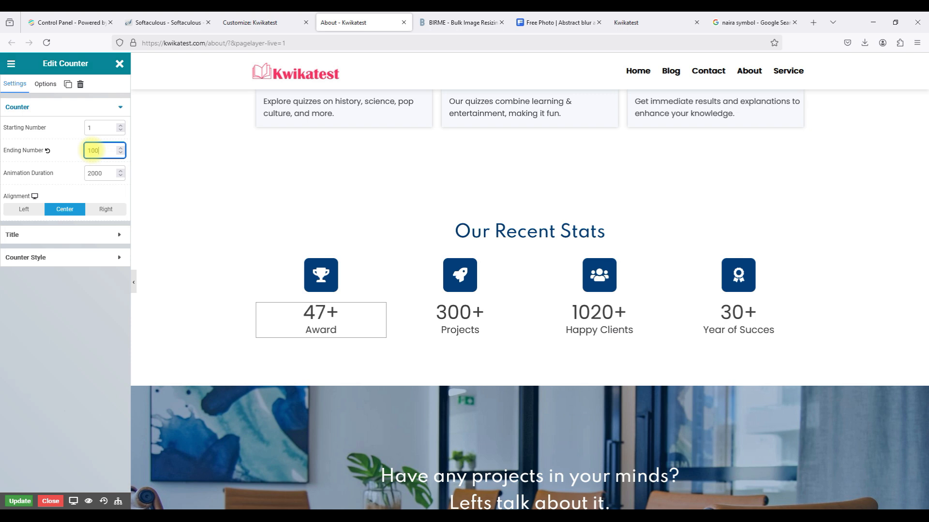
click(69, 235)
double_click(30, 165)
text(Q)
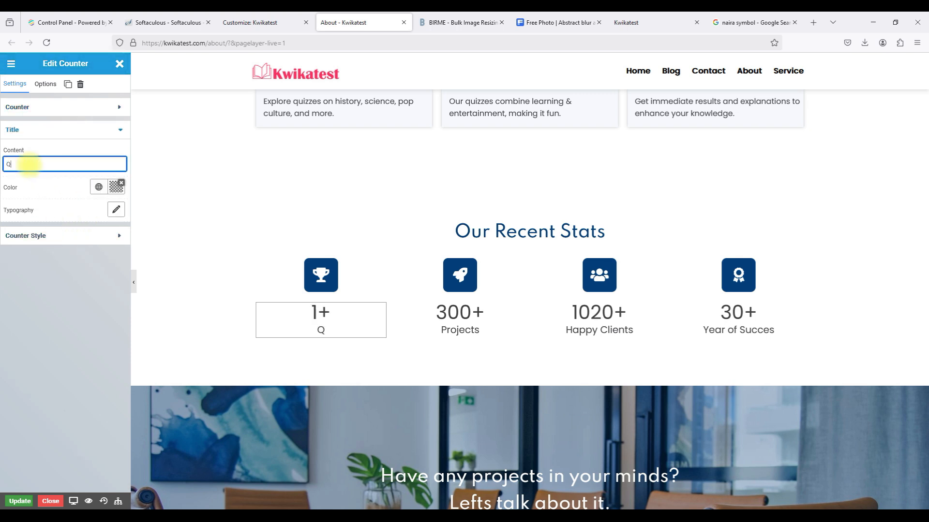
text(es)
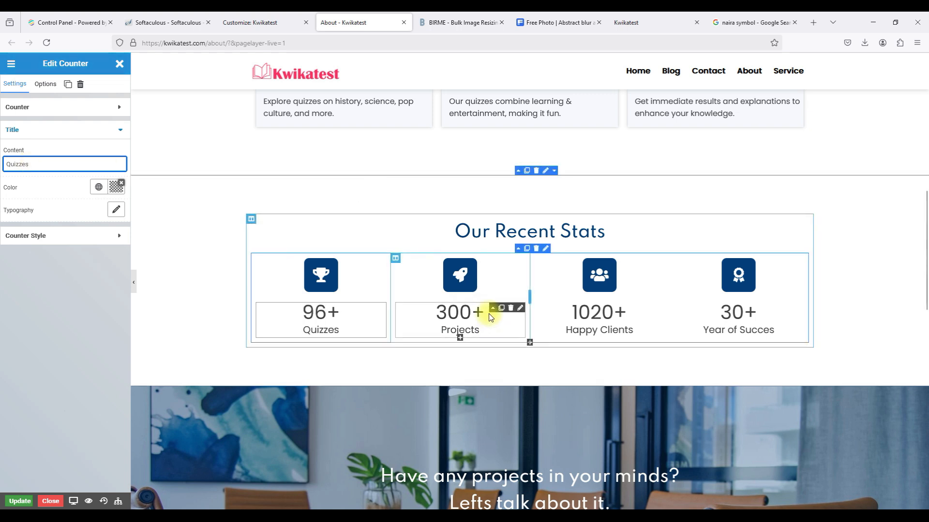
Change the Projects counter to end at 50 and title it 'Variety of Quizzes'.
click(518, 308)
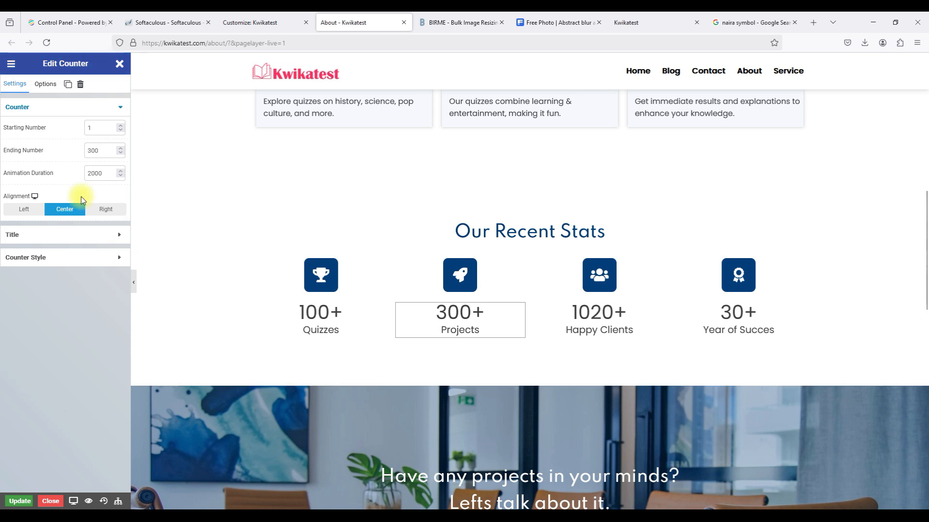
double_click(95, 150)
text(50)
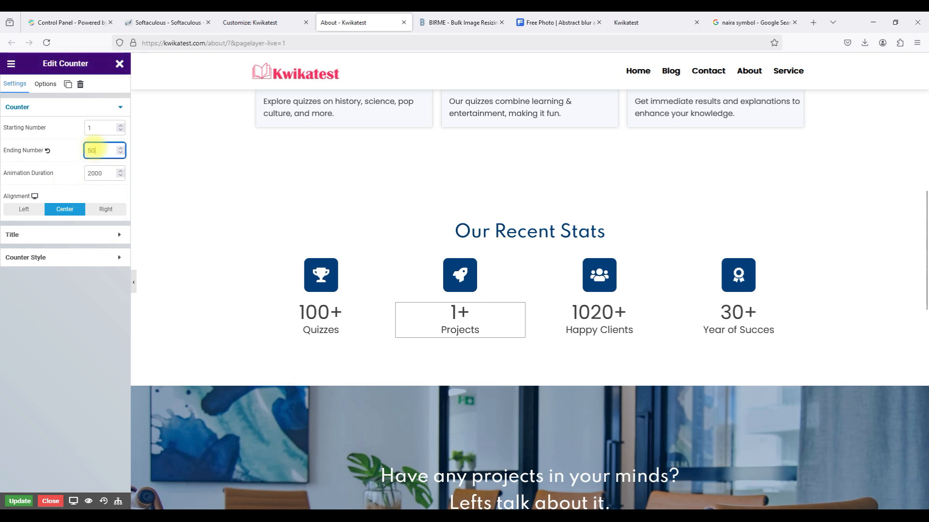
click(72, 230)
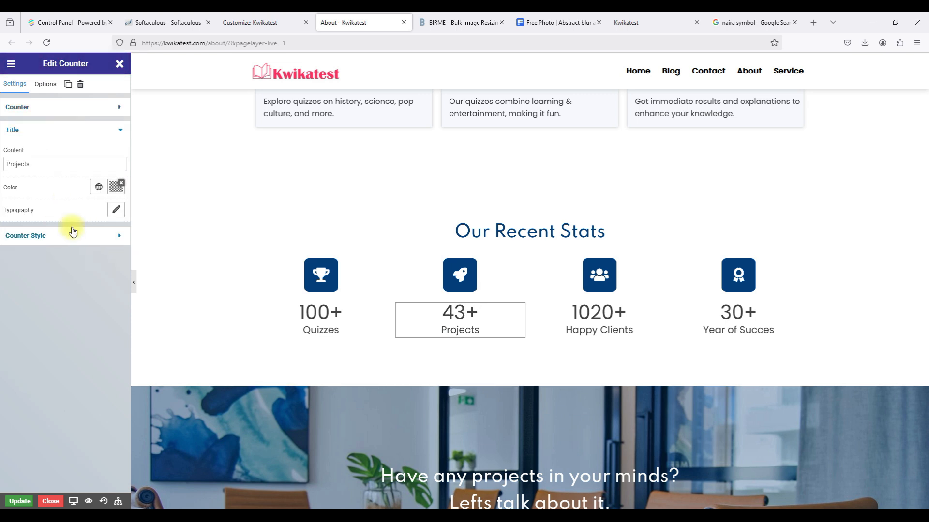
double_click(21, 162)
text(Var)
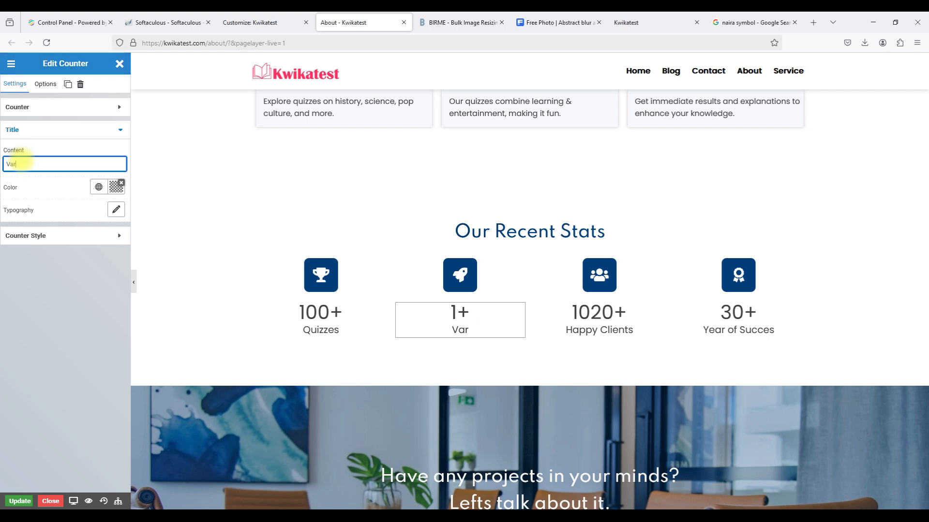
text(iety of)
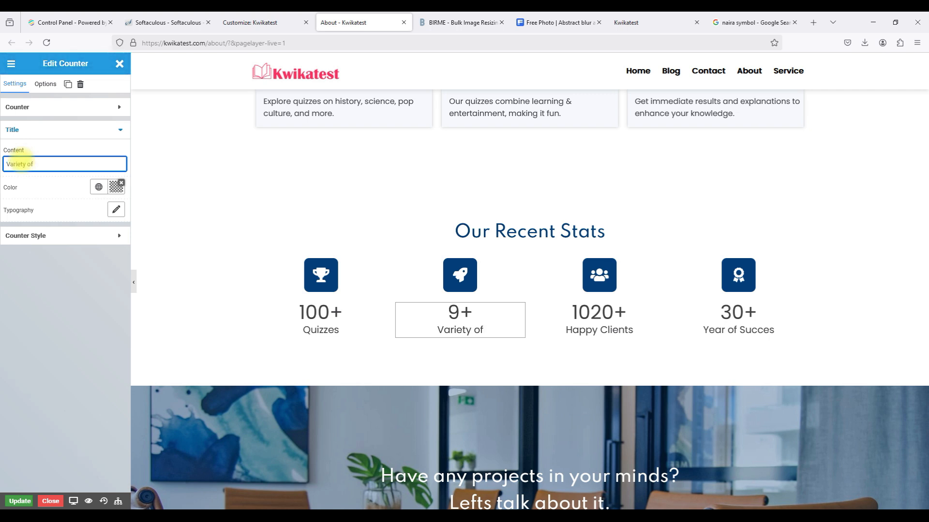
text( Qu)
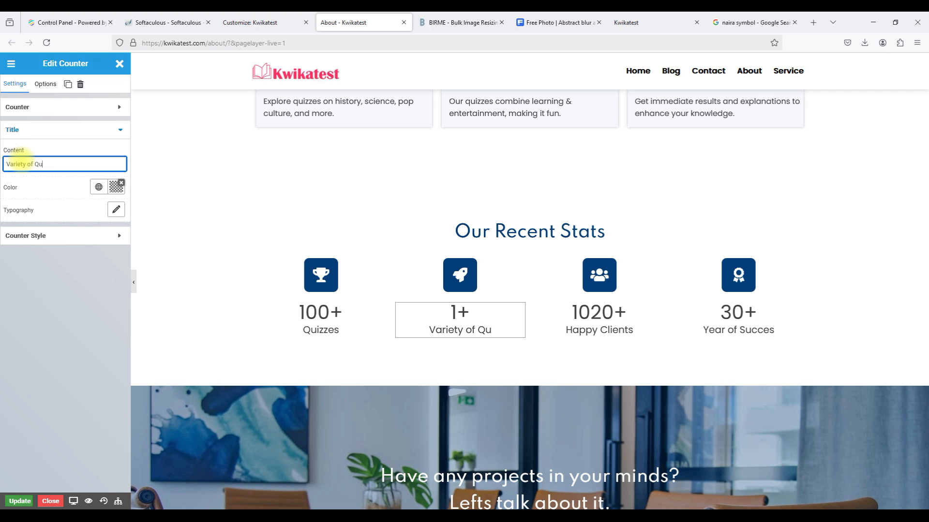
text(izzes)
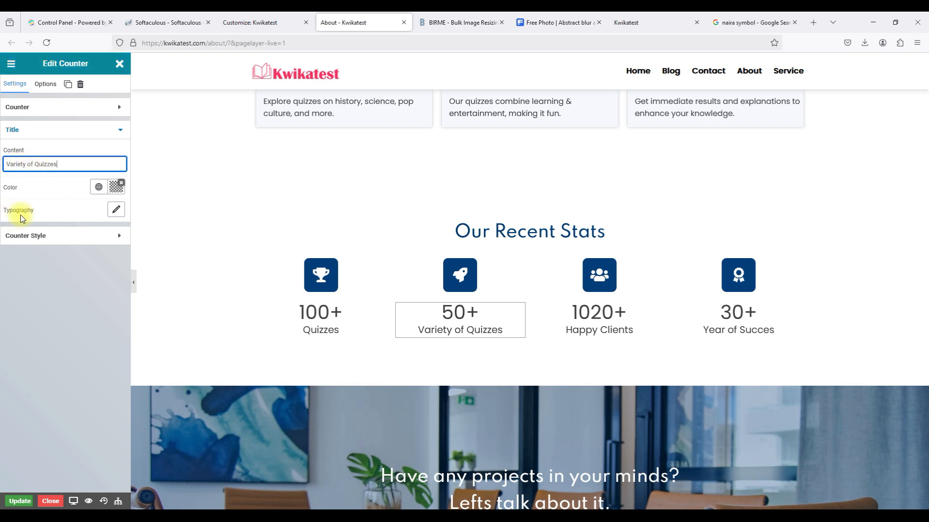
Change the 1020+ Happy Clients counter to end at 100 and title it 'Student Signups'.
click(658, 307)
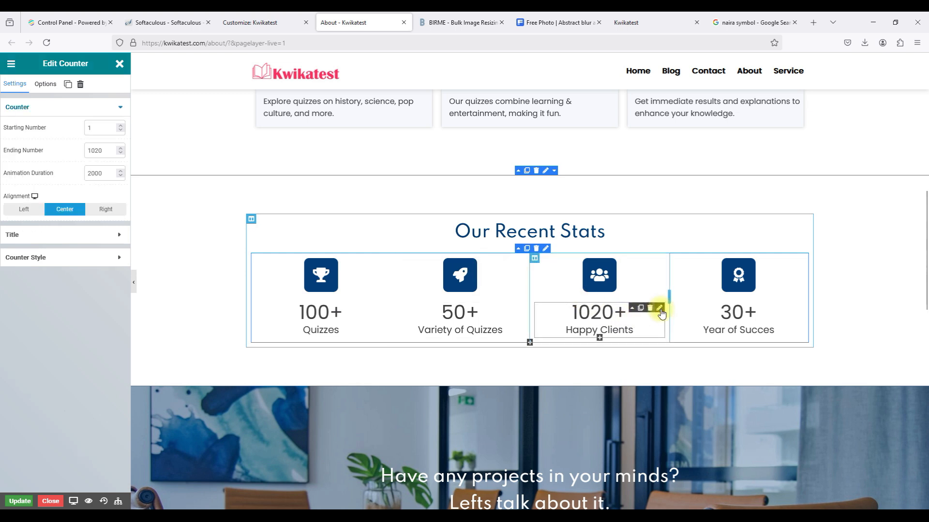
click(81, 237)
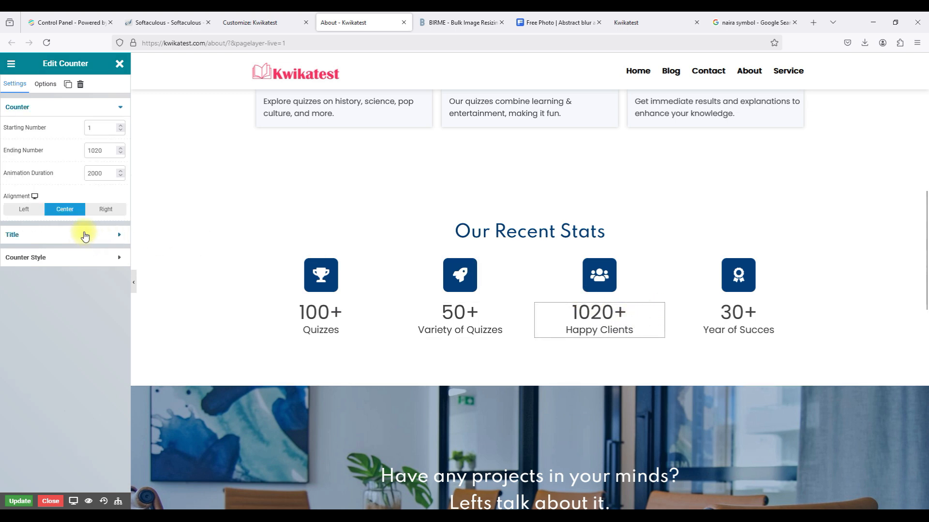
click(73, 109)
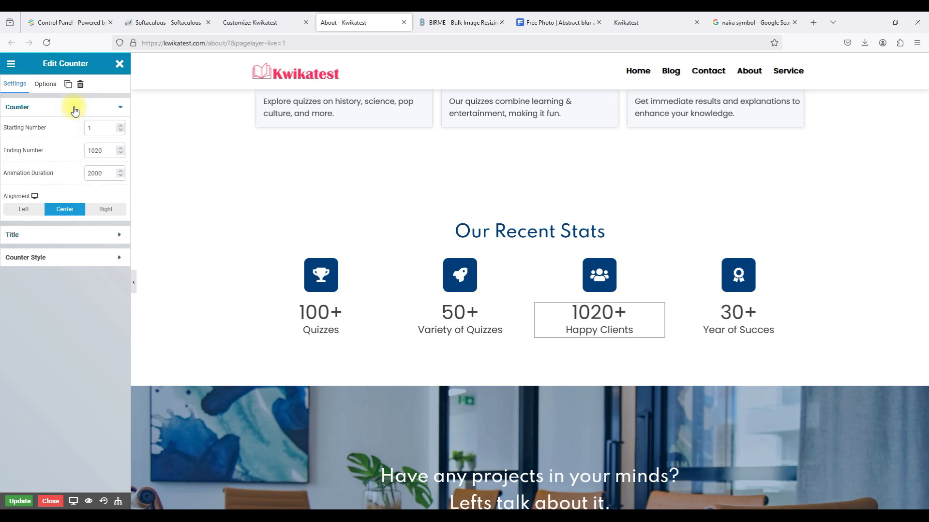
click(99, 151)
key(BackSpace)
key(BackSpace)
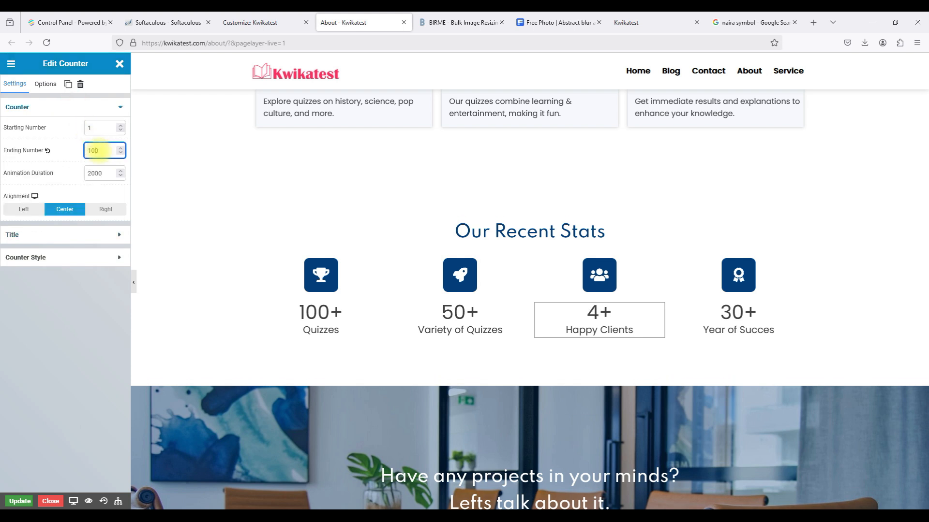
text(0)
click(68, 235)
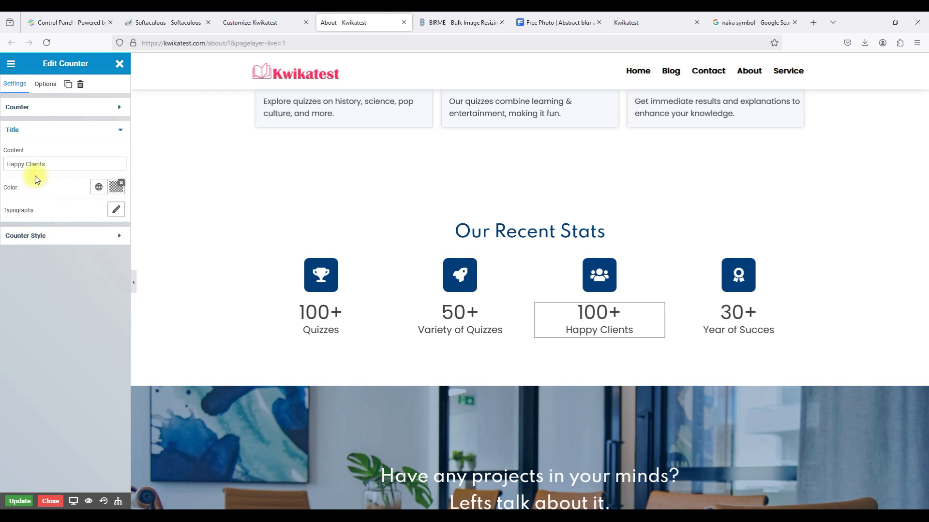
triple_click(24, 165)
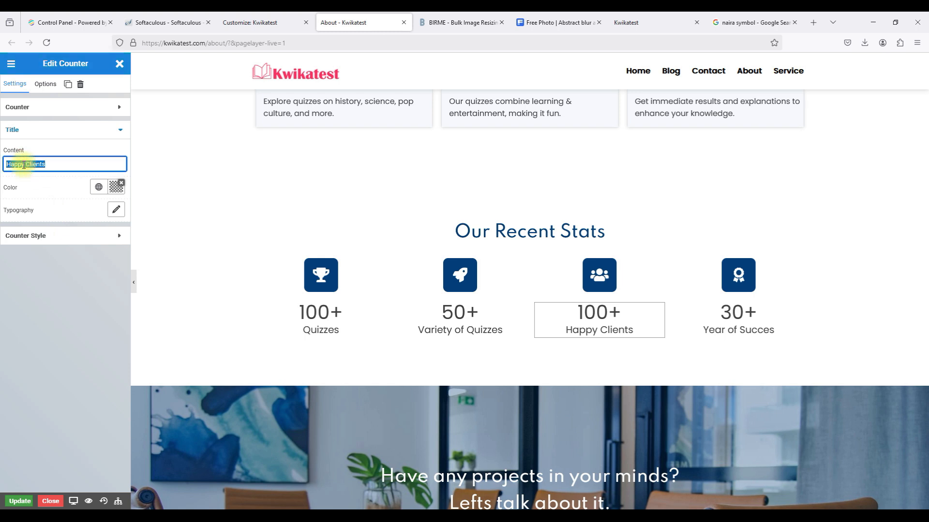
text(Student Signups)
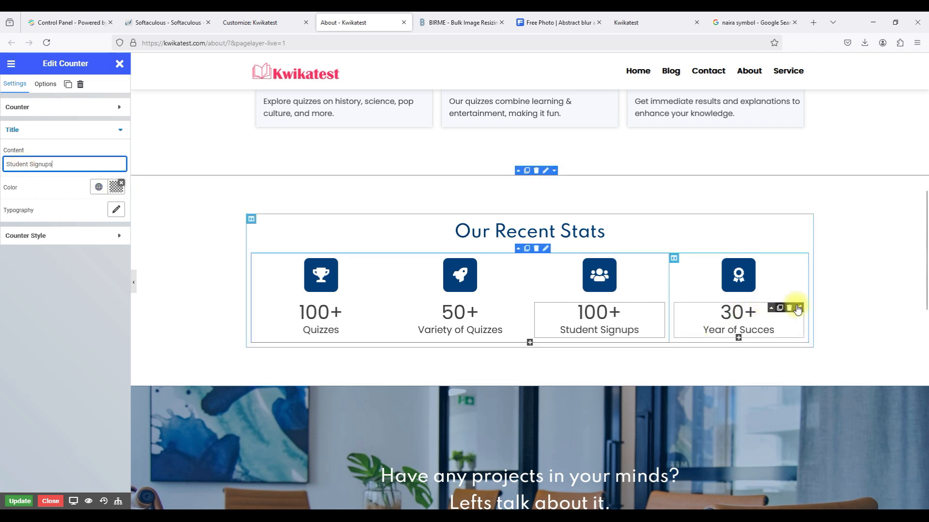
Change the 30+ counter to end at 50 and replace 'Year of Succes' with 'Certificates Awarded'.
click(797, 309)
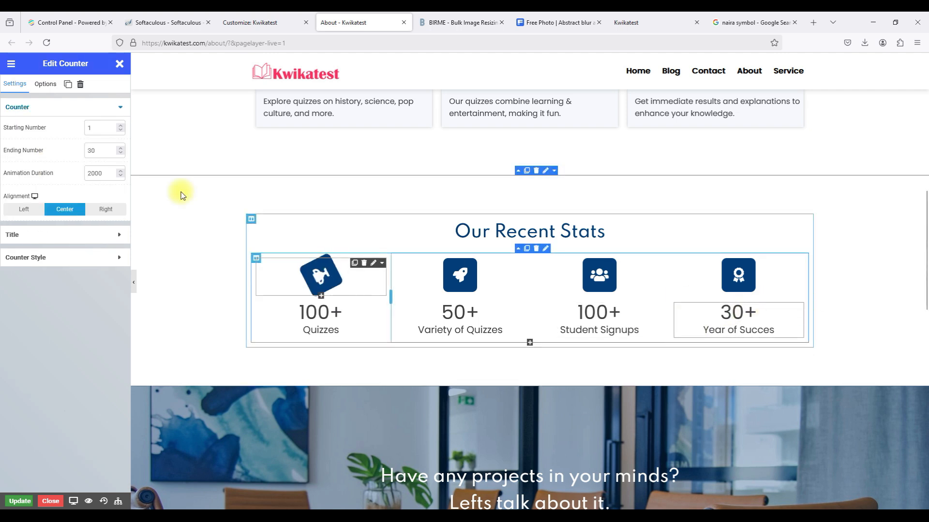
click(90, 153)
drag(91, 151, 62, 148)
text(5)
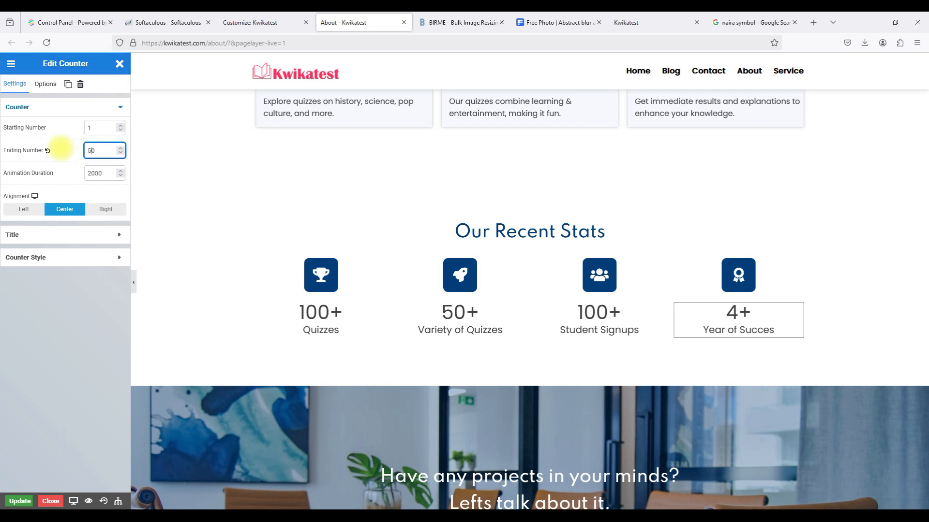
click(42, 236)
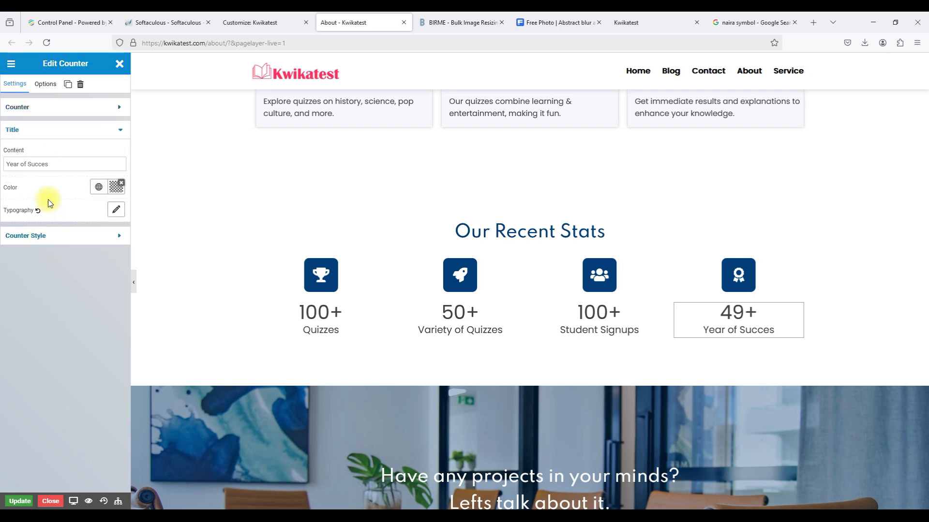
triple_click(39, 166)
text(Ce)
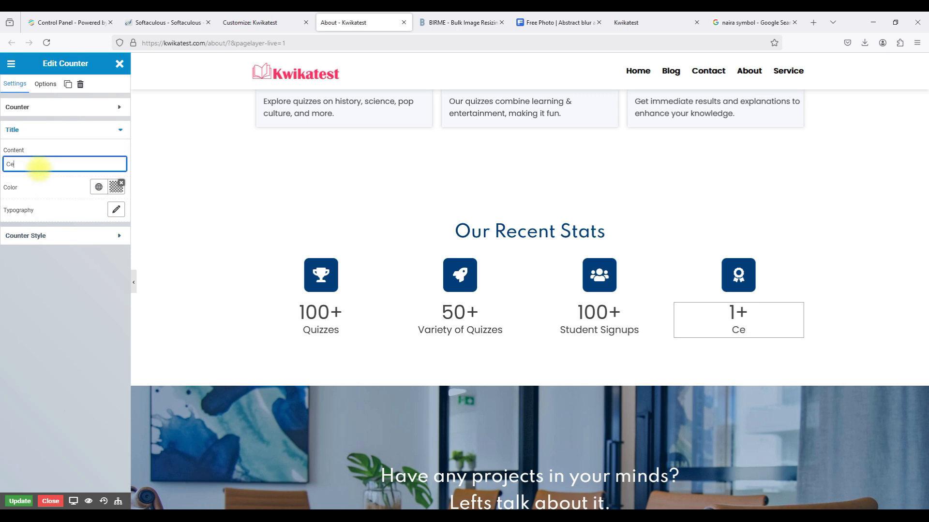
text(rtificates Awarded)
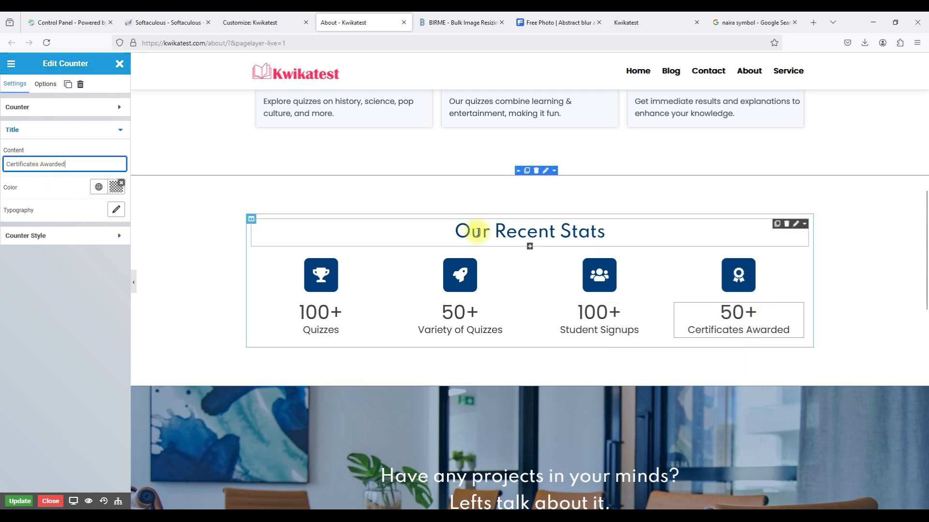
Save the About page and review the four-counter Our Recent Stats row.
scroll(477, 233, up, 10)
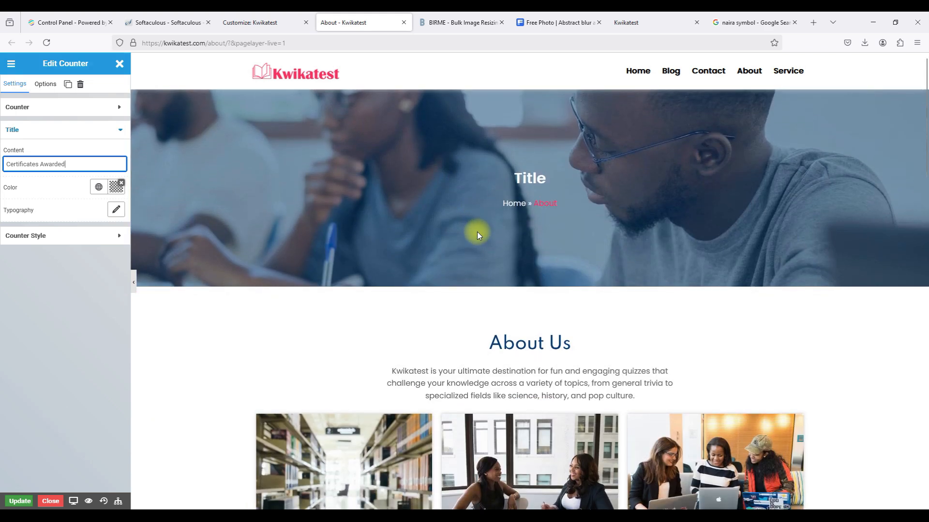
scroll(477, 232, down, 15)
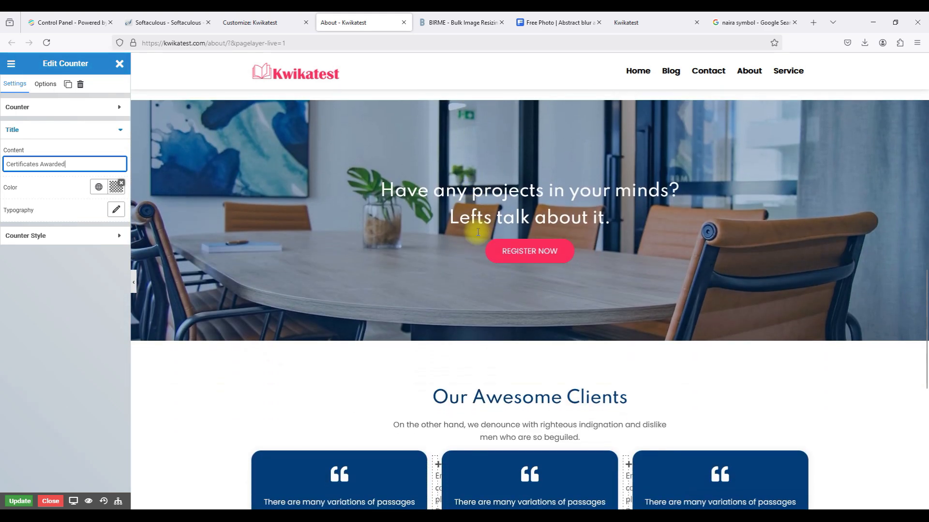
click(16, 502)
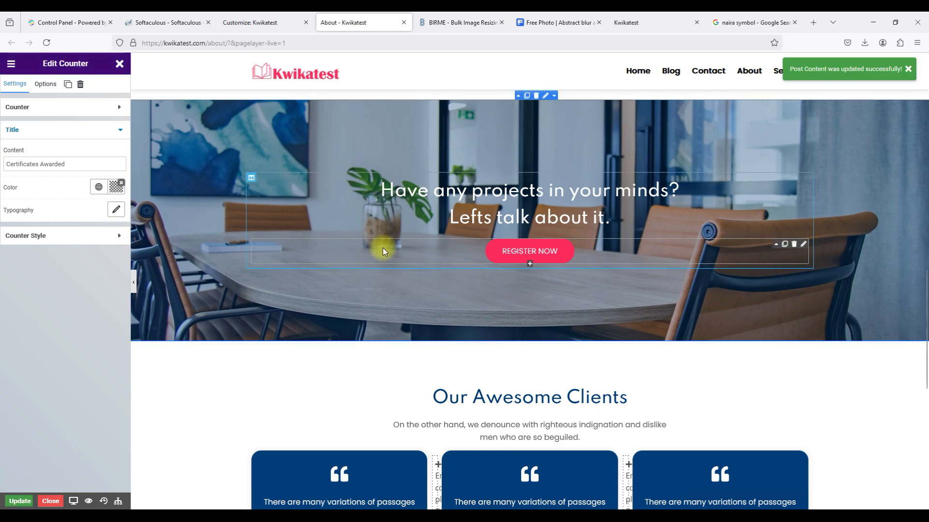
scroll(382, 248, up, 3)
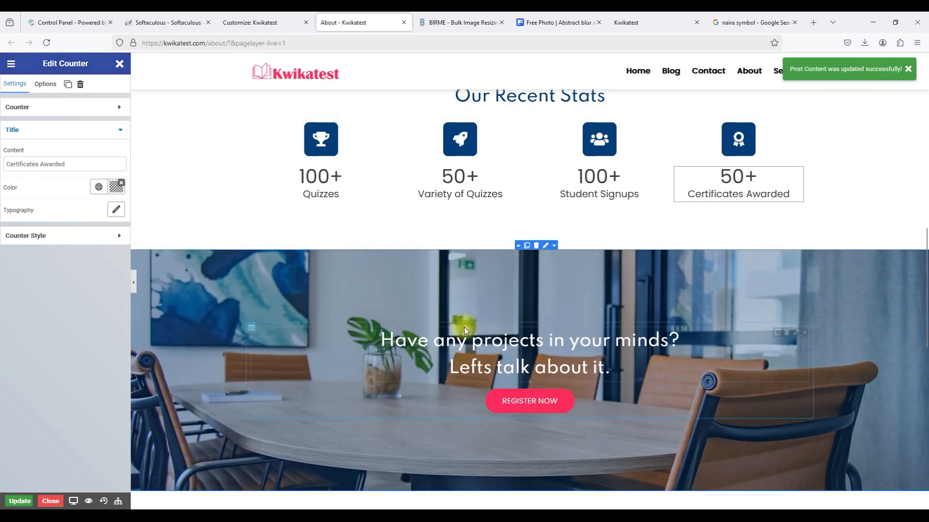
scroll(437, 394, down, 9)
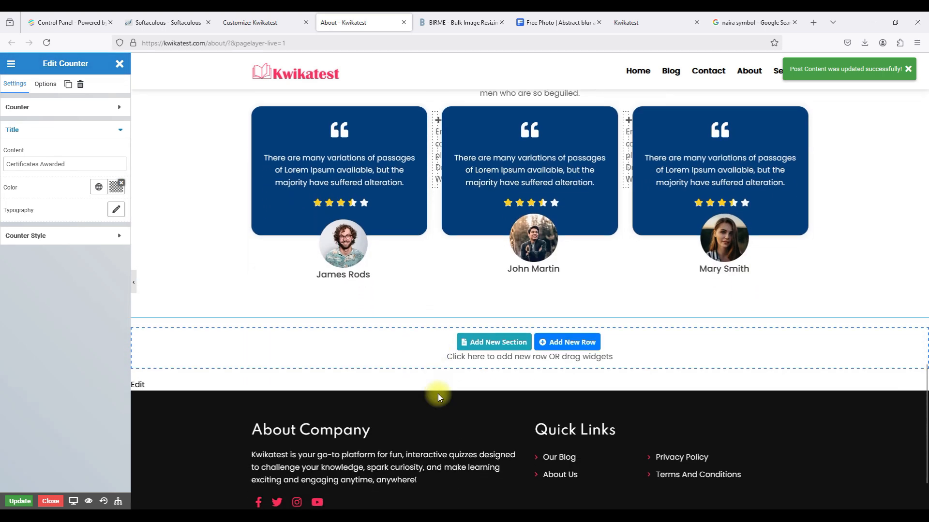
scroll(437, 394, up, 4)
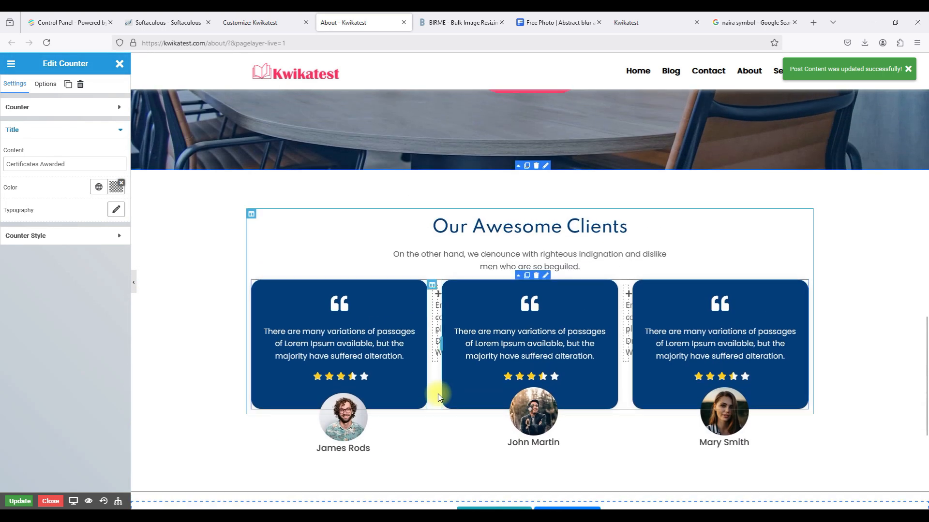
scroll(437, 393, up, 3)
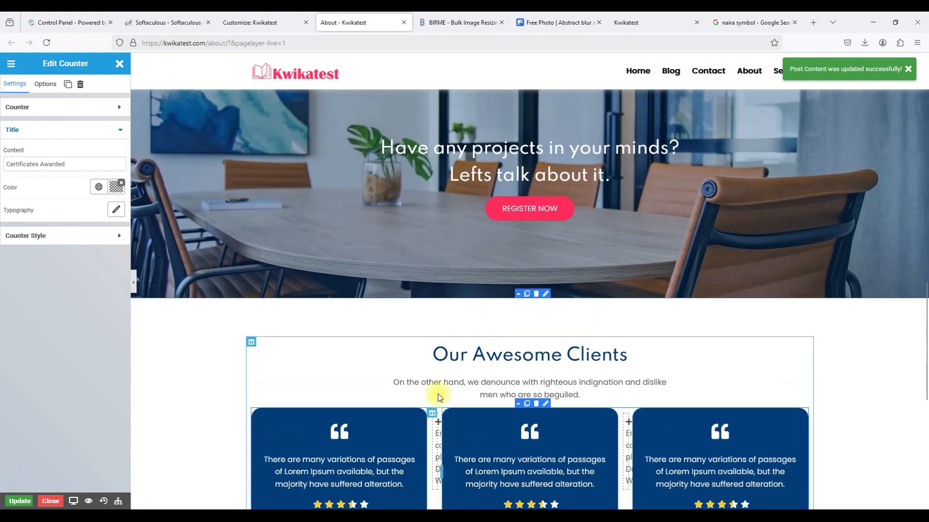
scroll(511, 199, up, 5)
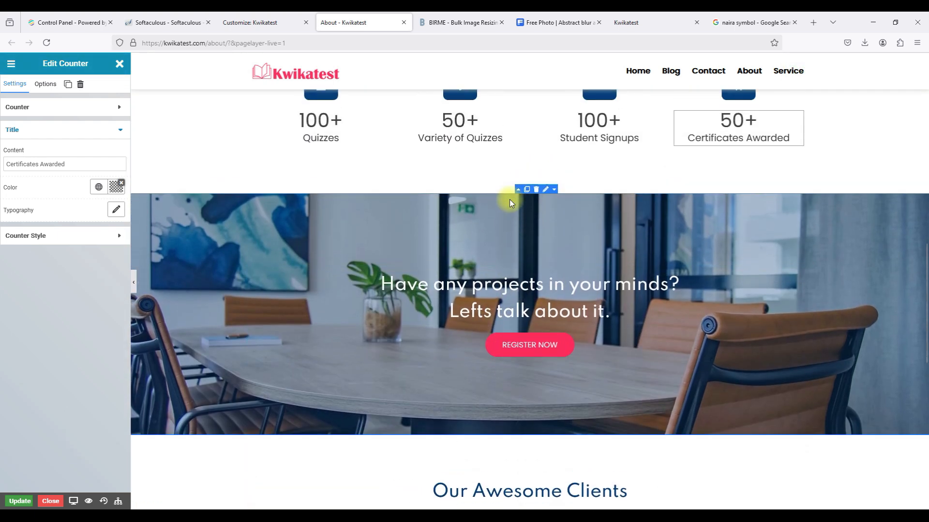
scroll(509, 199, down, 4)
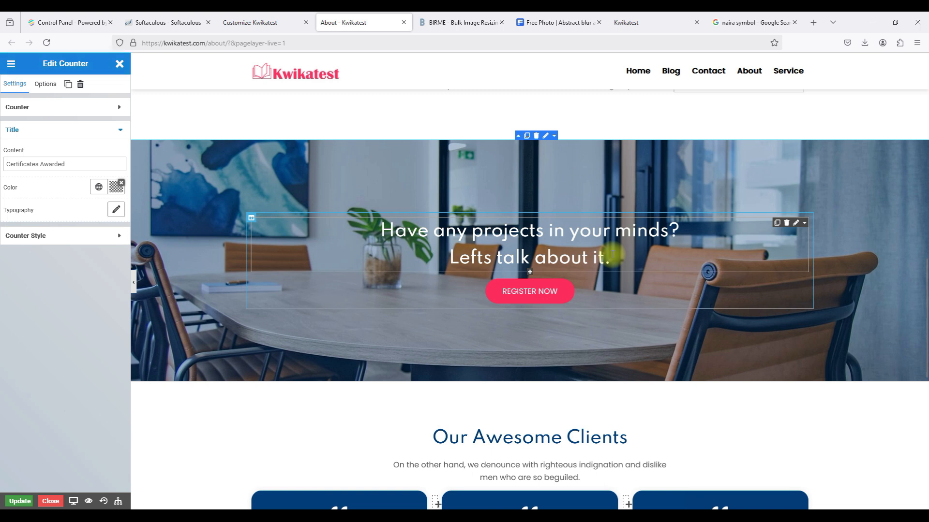
Rewrite the call-to-action heading as 'Want to become a registered student?' and 'Get in touch with us.'.
click(795, 224)
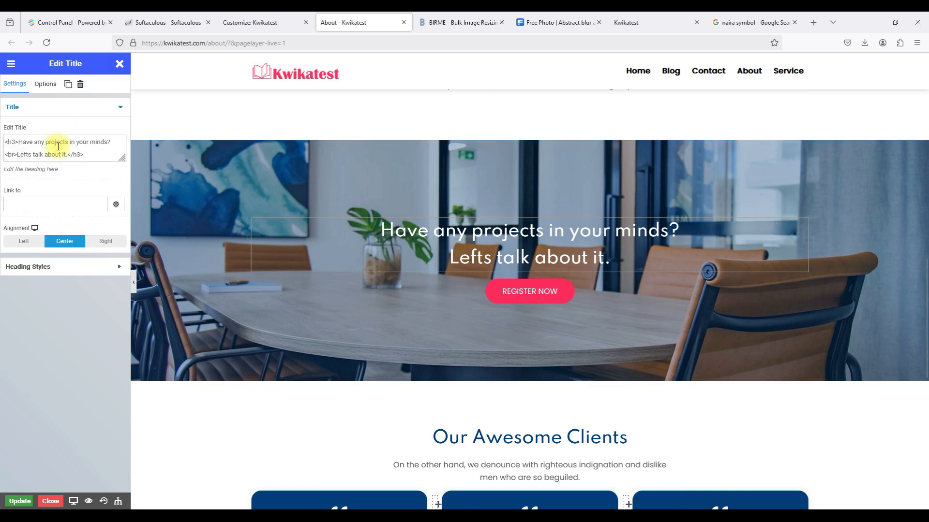
drag(20, 143, 109, 140)
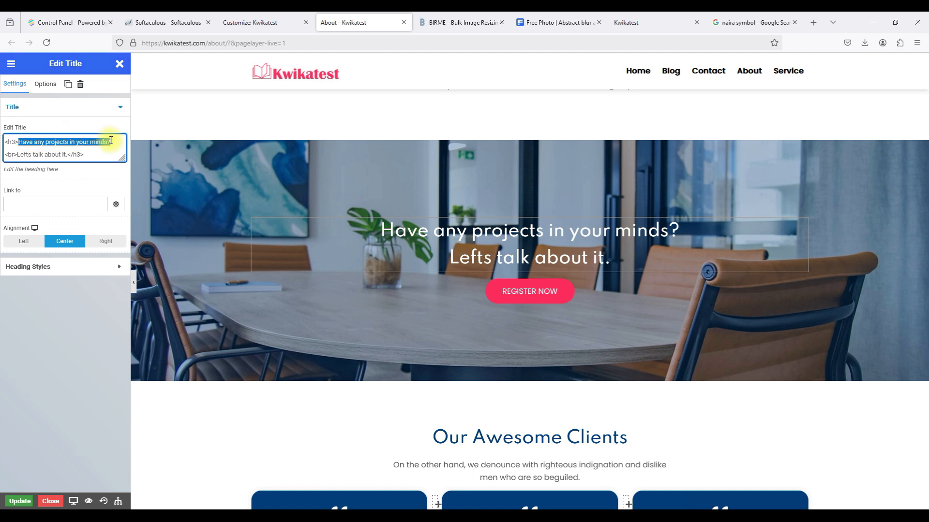
text(Want to )
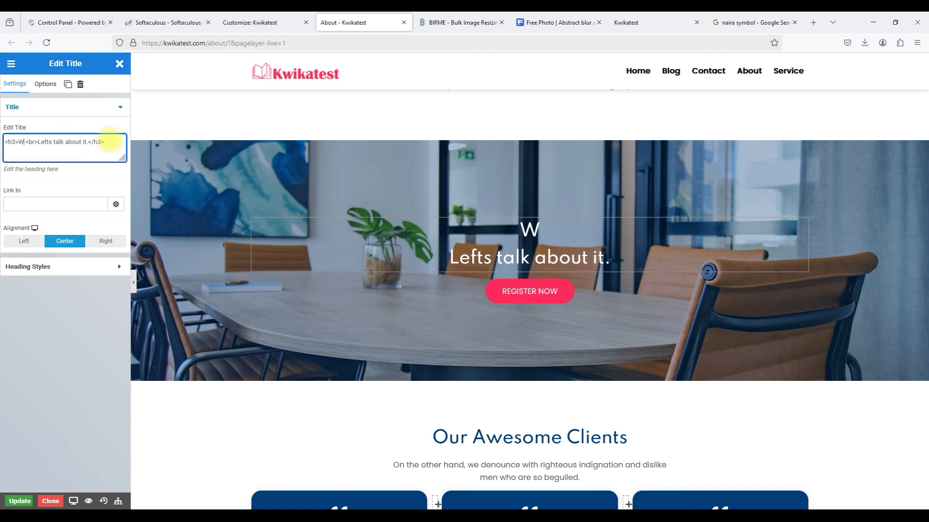
text(become)
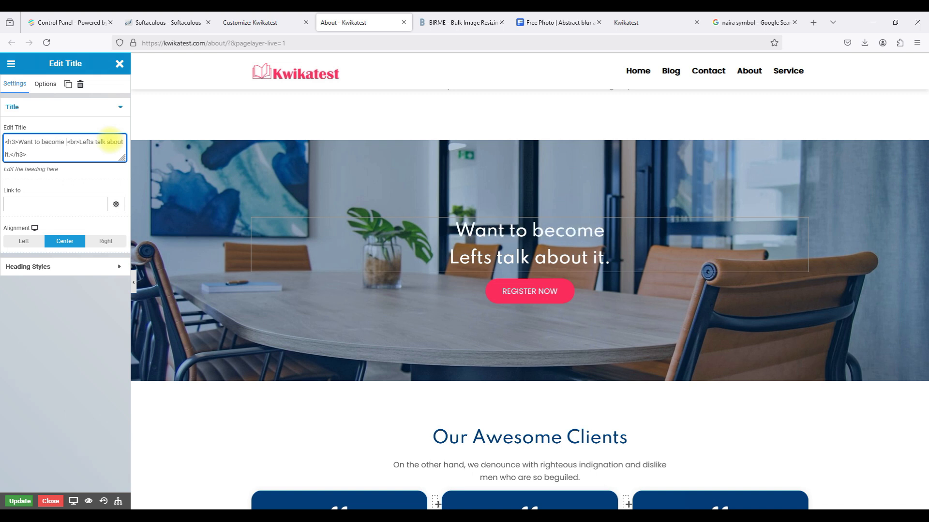
text( a)
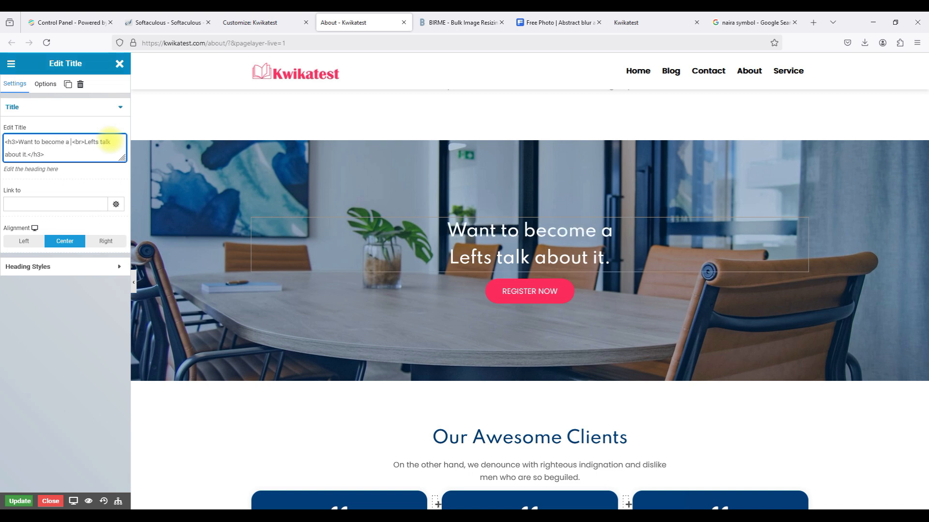
text( registered)
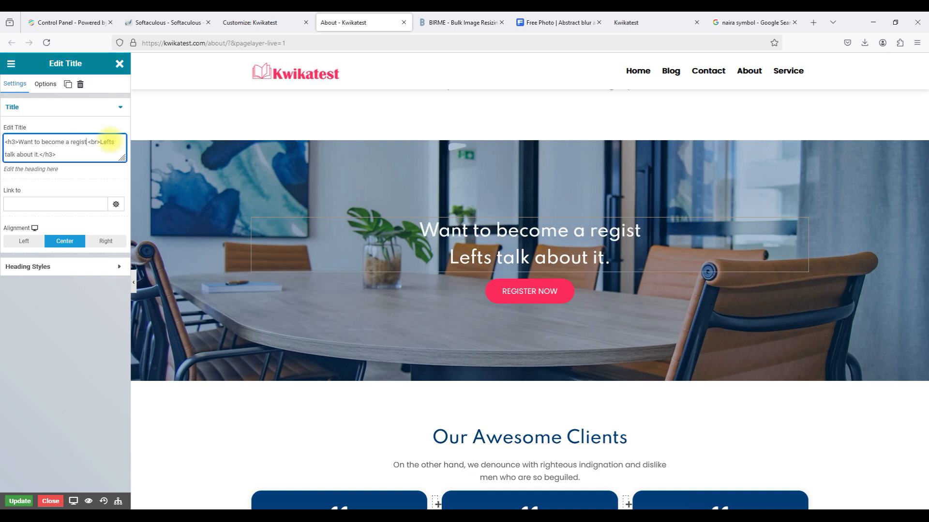
text( student)
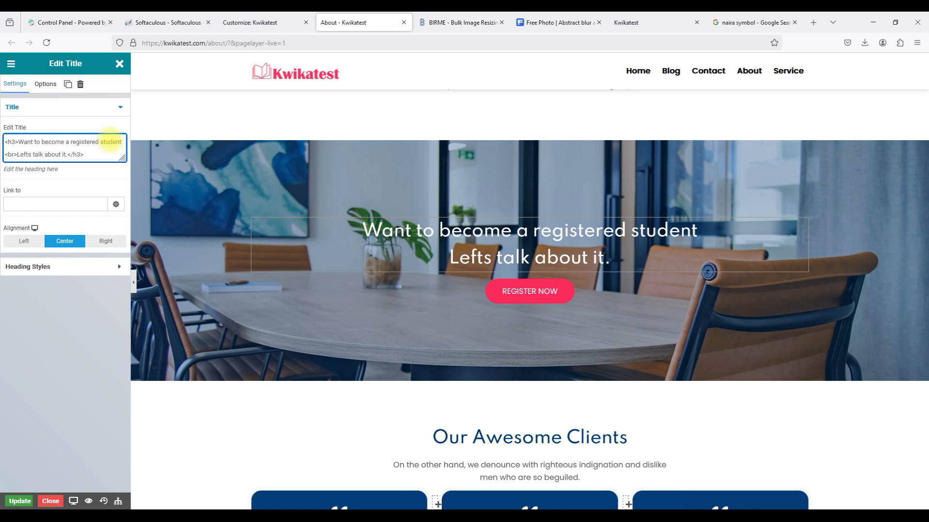
text(?)
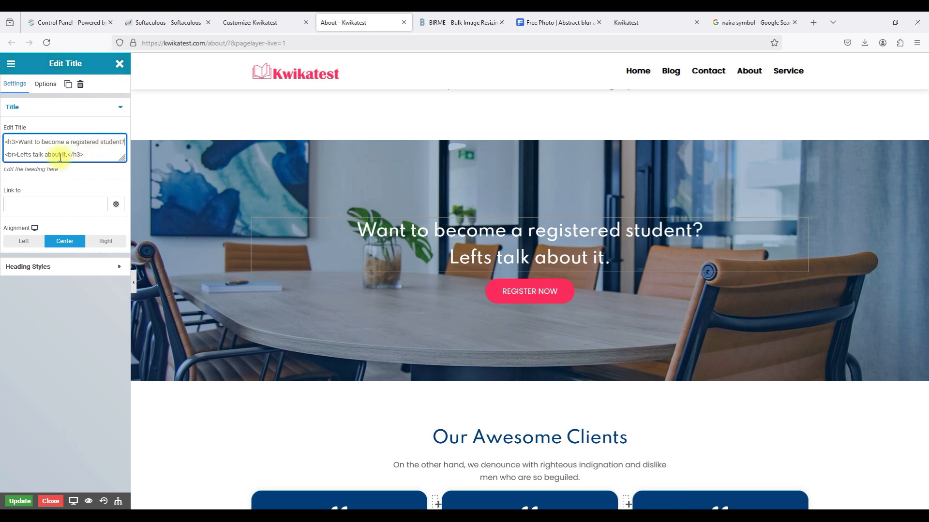
drag(68, 155, 25, 154)
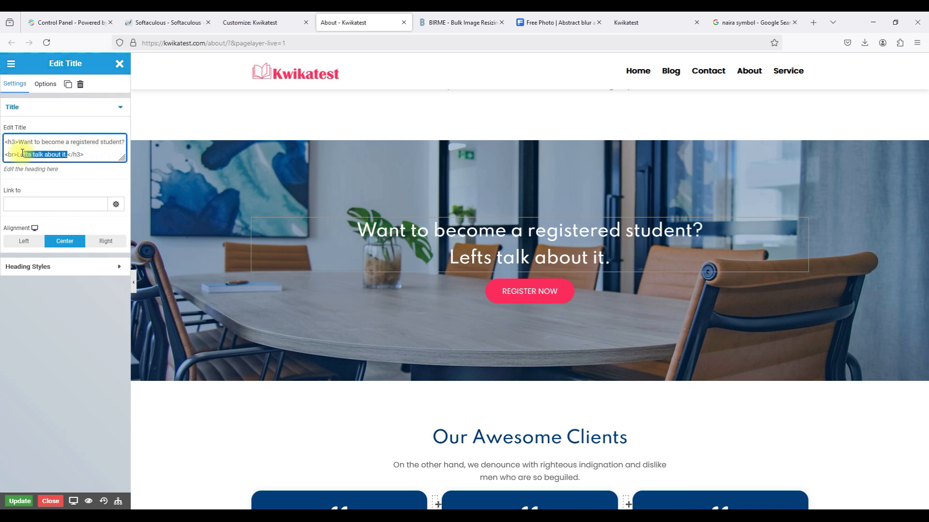
text(Get)
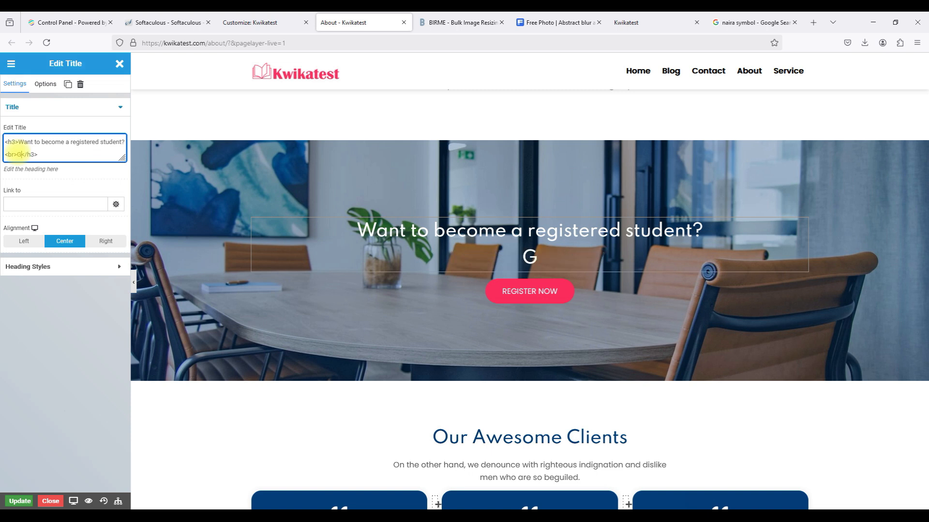
text( in)
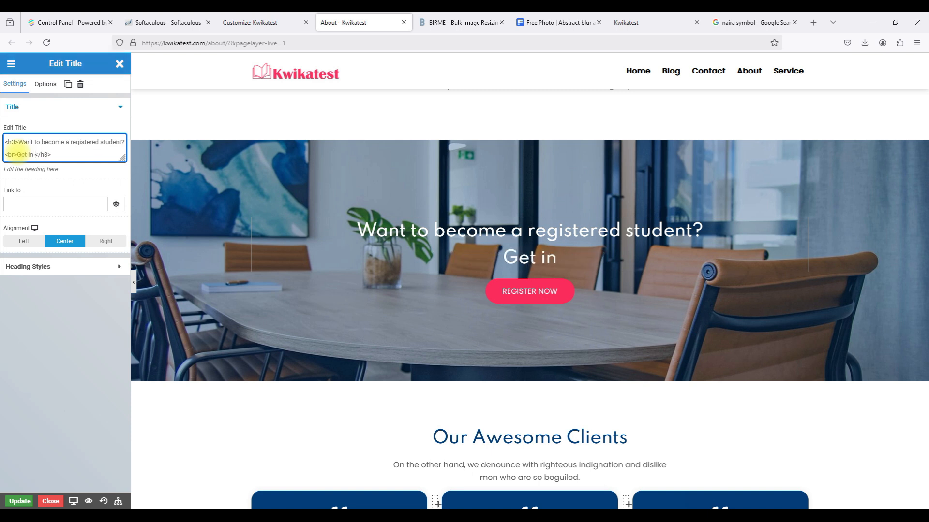
text( touch with us)
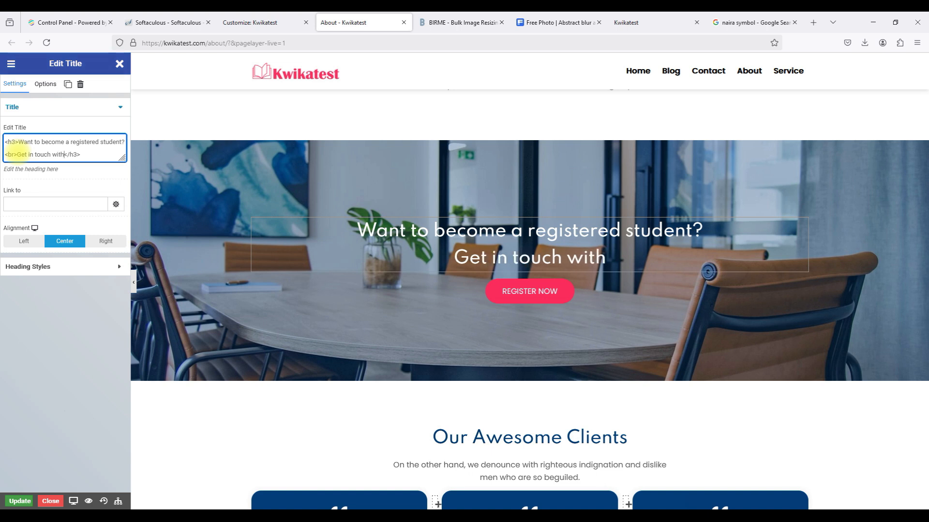
text(.)
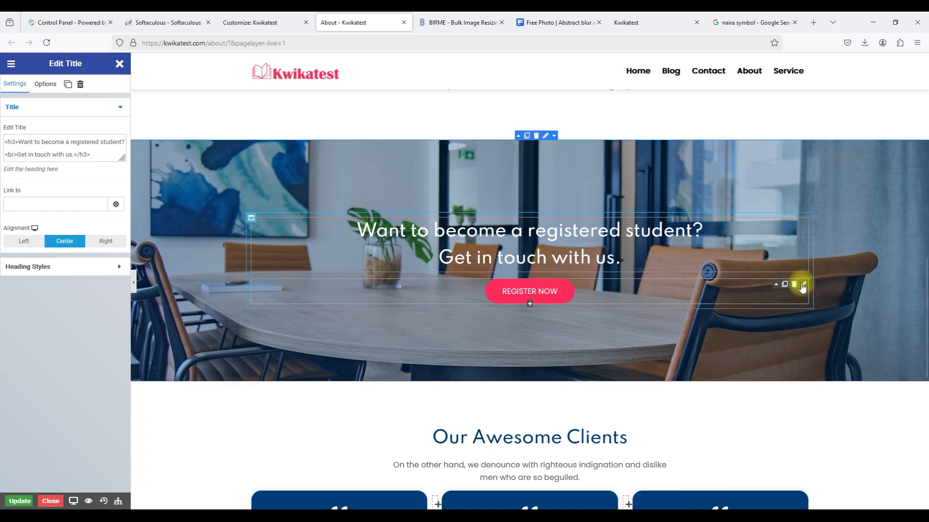
Relabel the REGISTER NOW button 'Speak with a teacher' and link it to the /contact/ page.
click(802, 285)
triple_click(40, 141)
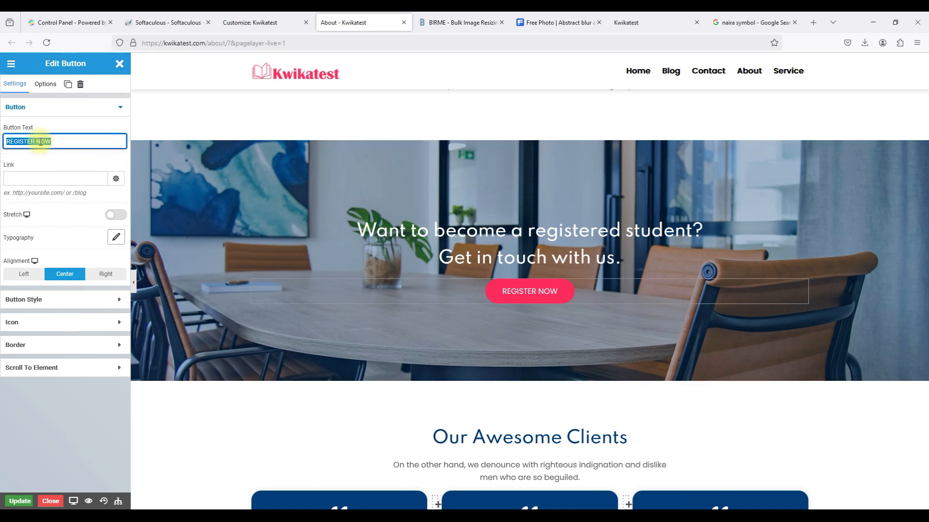
text(Speak with a)
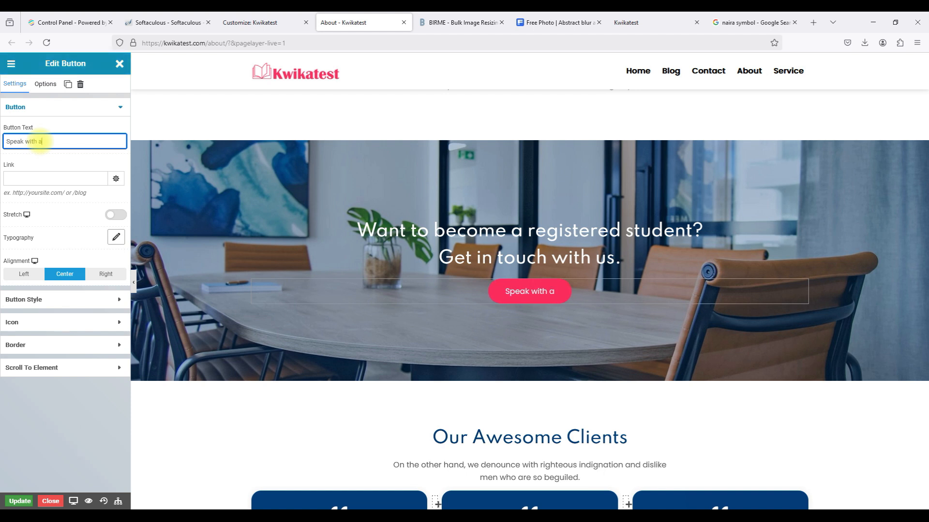
text( teacher)
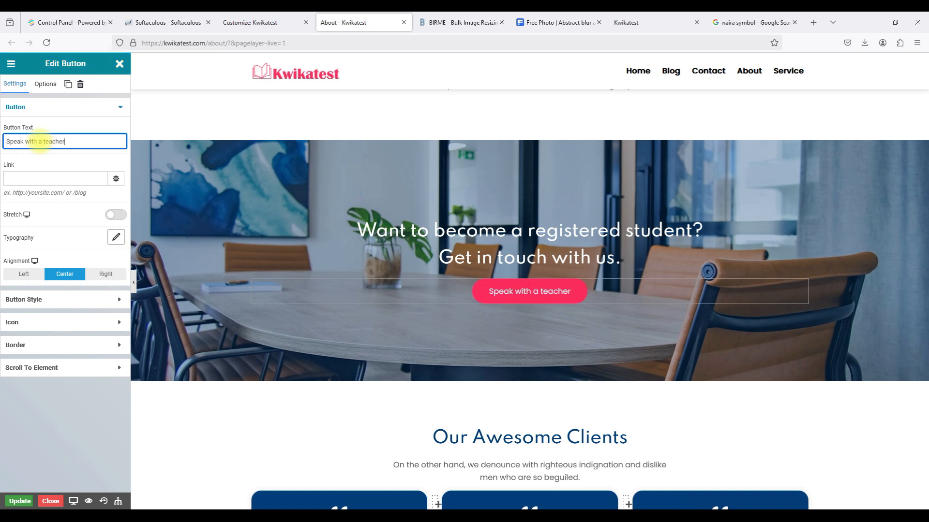
click(20, 178)
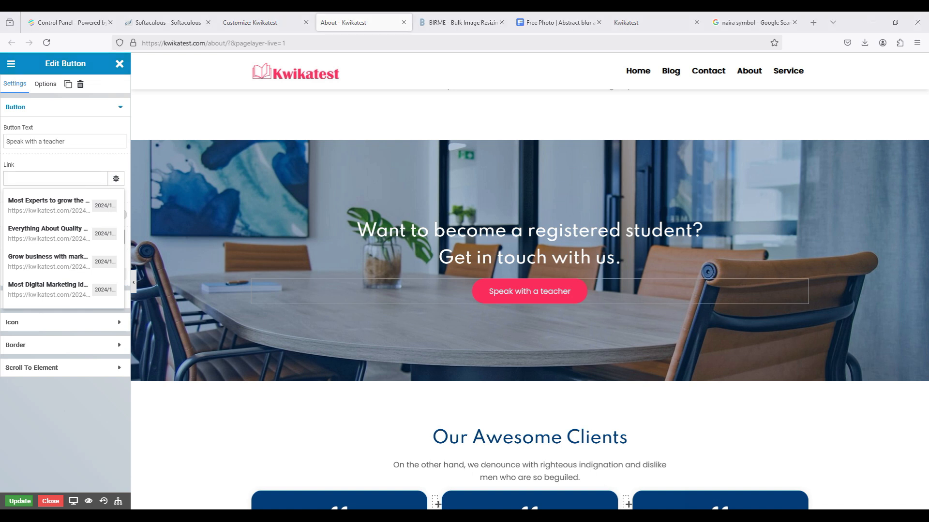
click(53, 179)
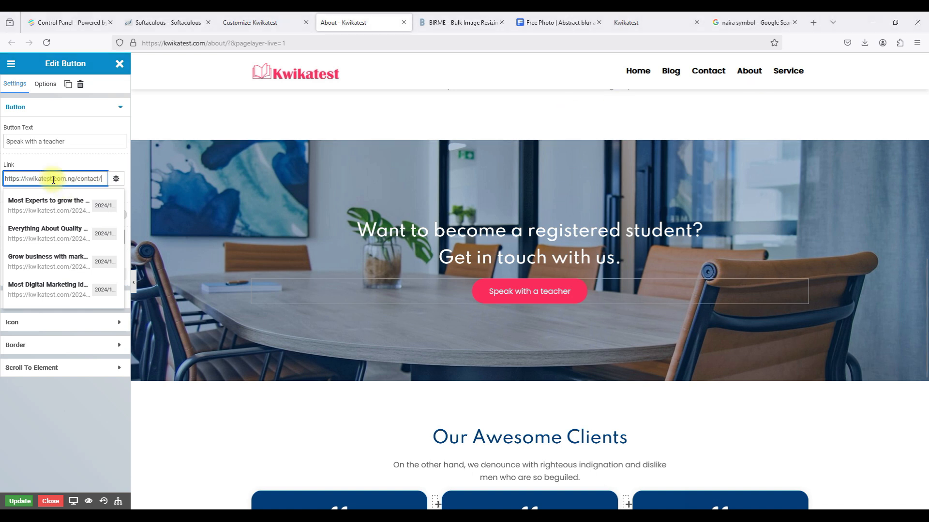
text(https://kwikatest.com.ng/contact/)
click(69, 178)
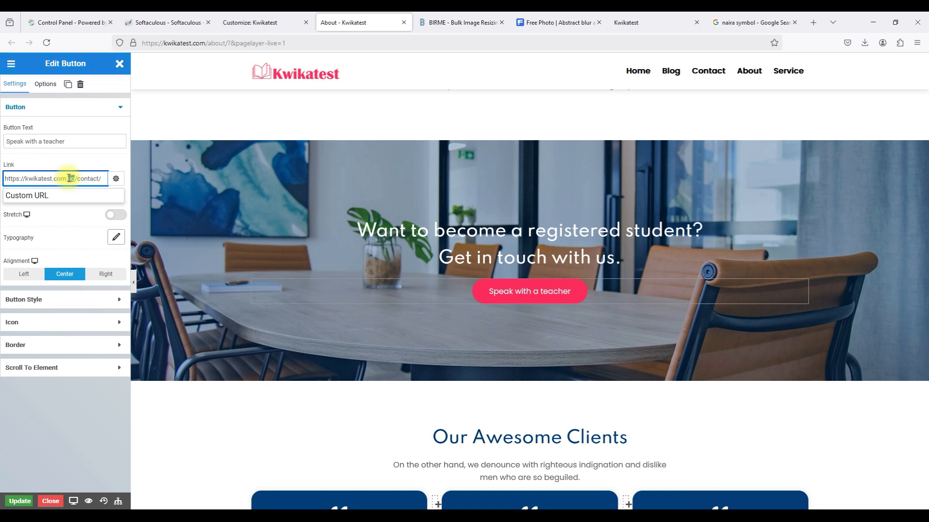
click(49, 422)
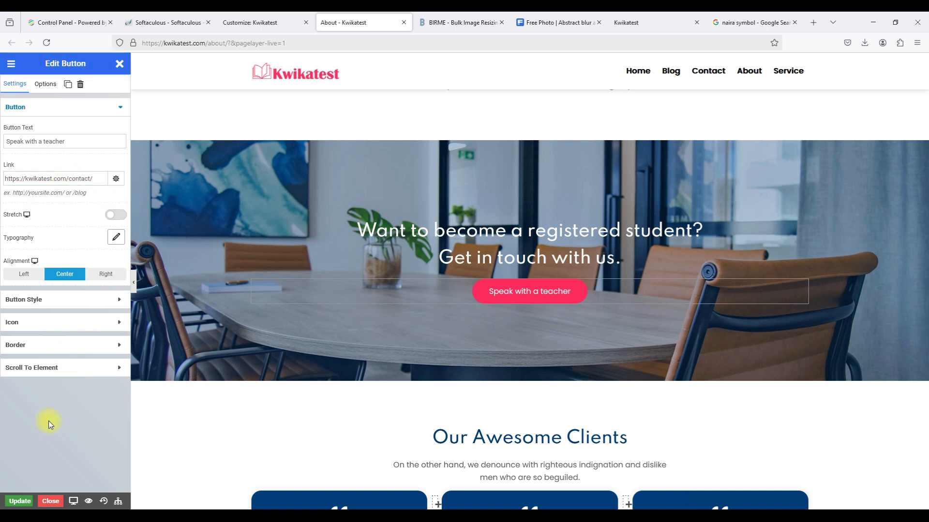
Save the updated About page and scroll to check the banner.
click(20, 502)
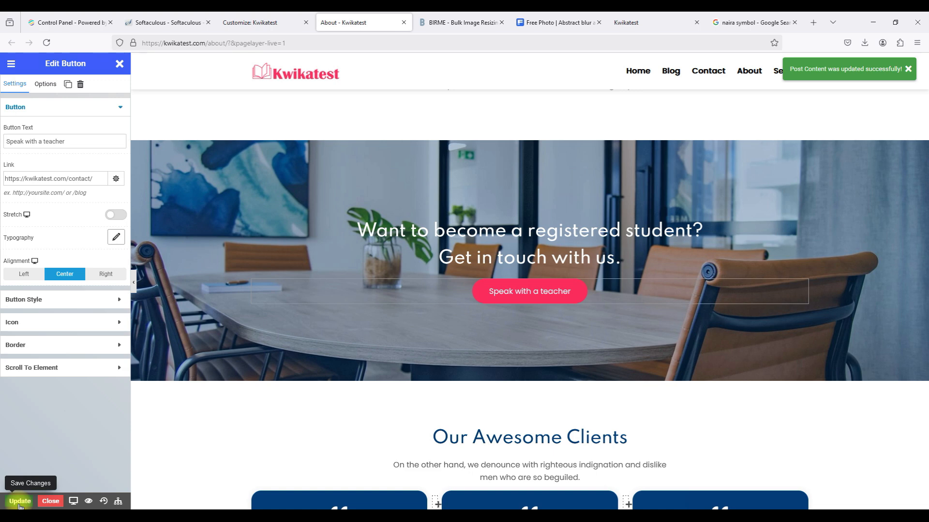
scroll(365, 219, down, 7)
scroll(407, 196, up, 2)
scroll(407, 196, up, 3)
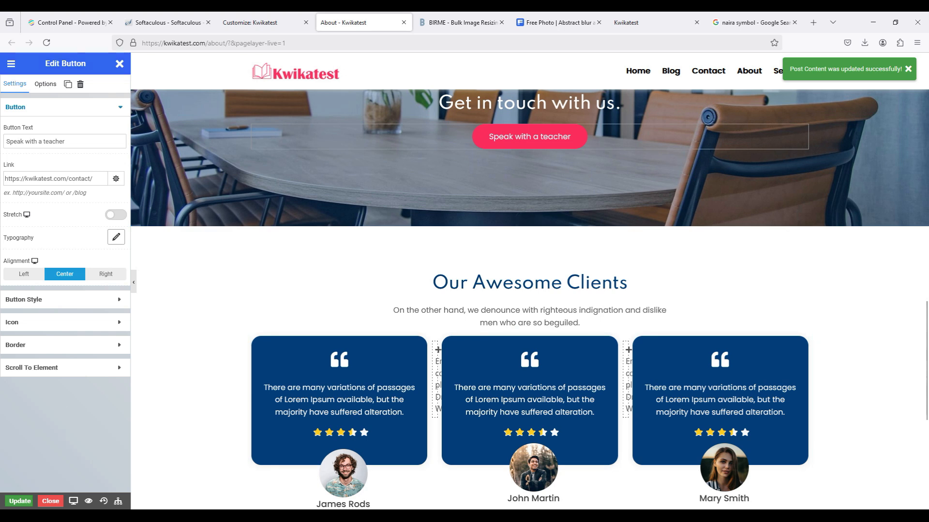
Duplicate the row of client testimonial cards.
scroll(684, 376, down, 2)
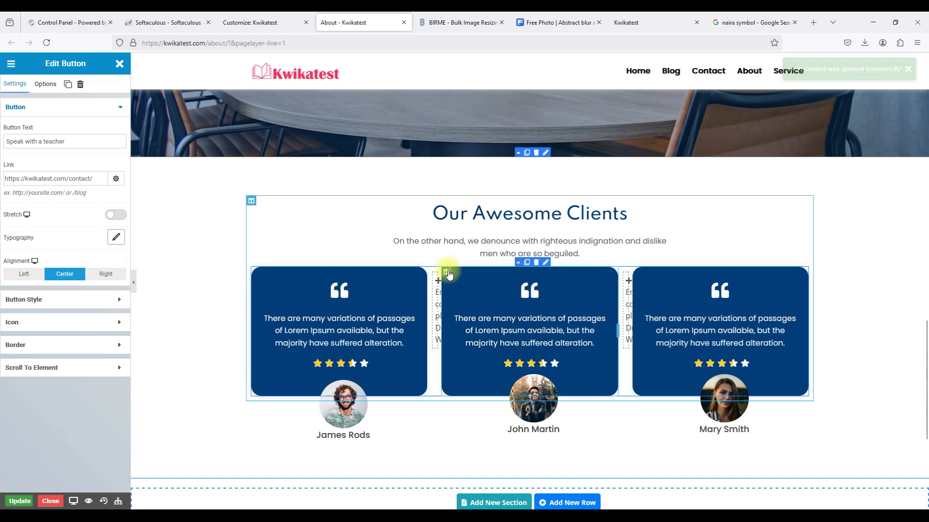
click(447, 272)
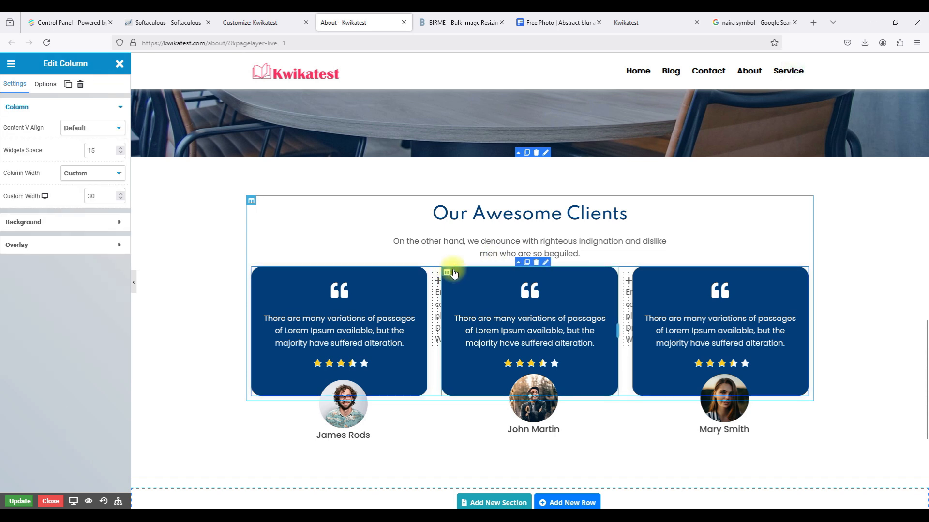
click(527, 264)
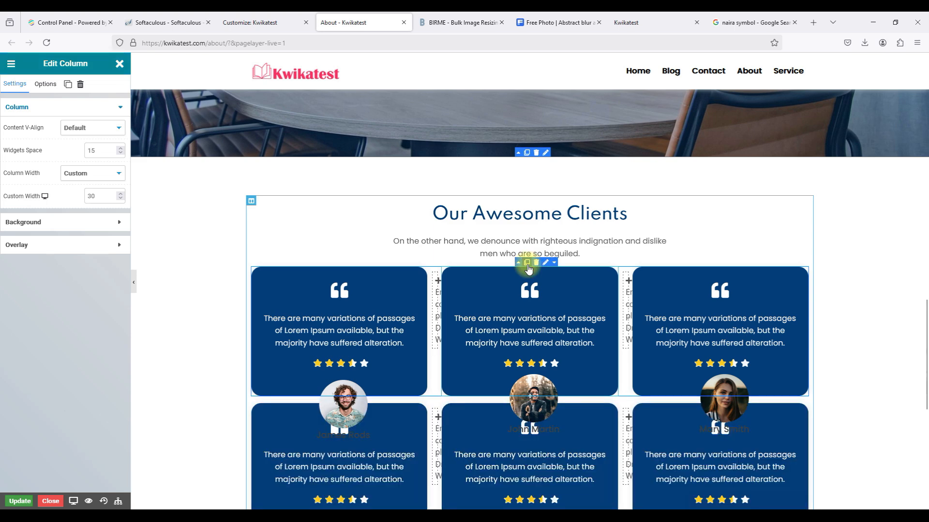
scroll(862, 290, down, 4)
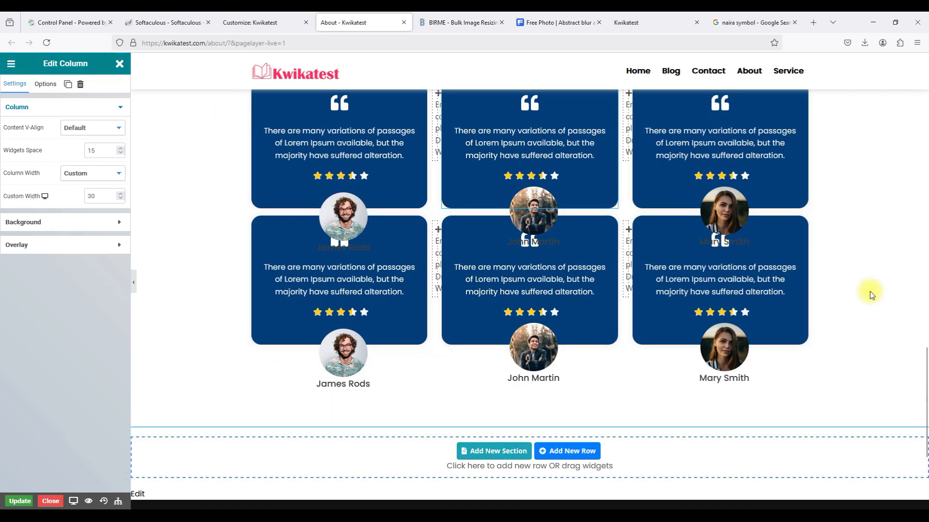
Select the duplicated testimonials' inner row and show its styling Options.
click(871, 291)
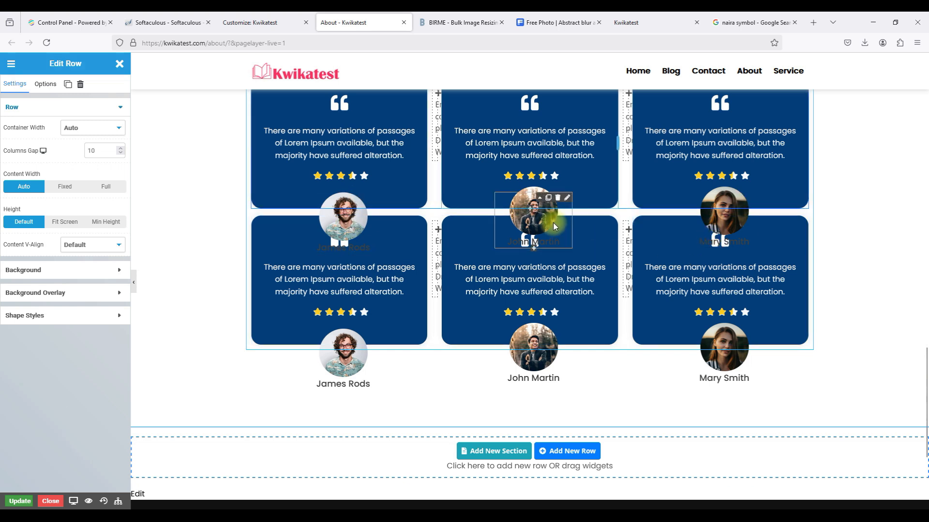
click(285, 253)
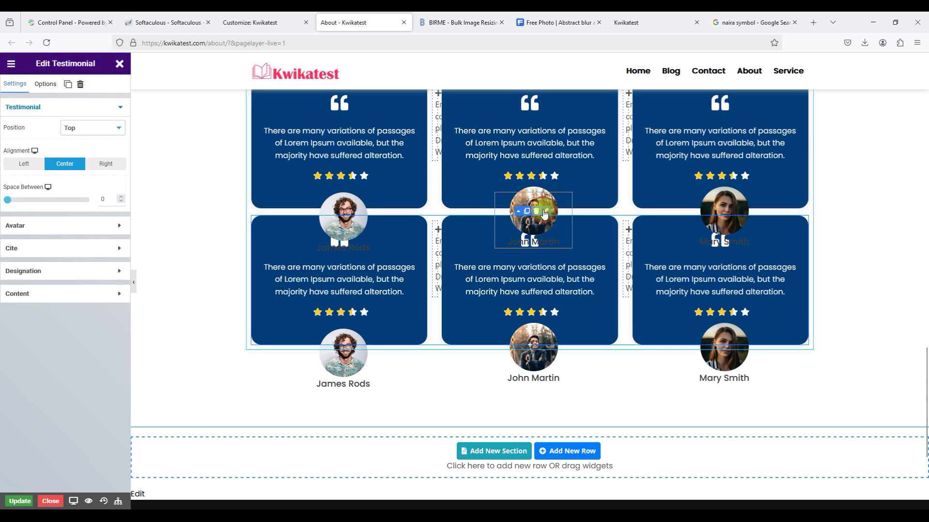
click(544, 214)
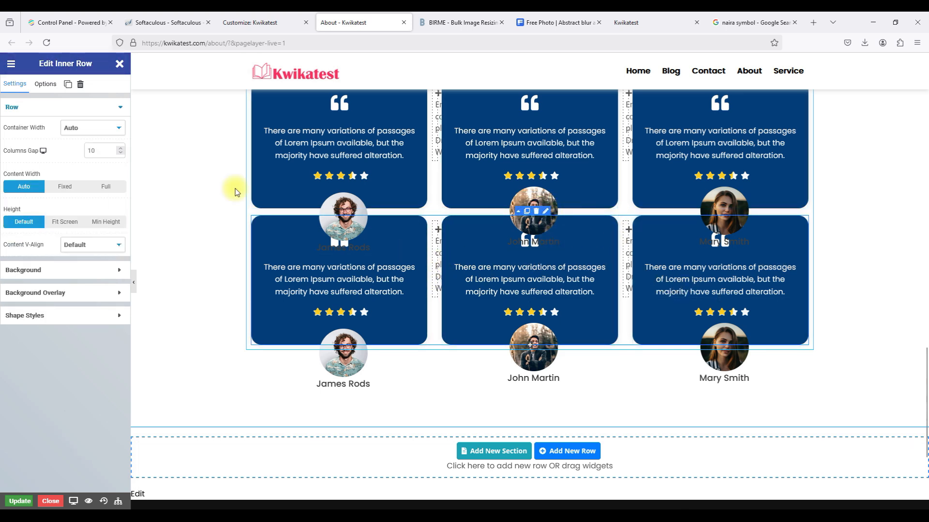
click(46, 85)
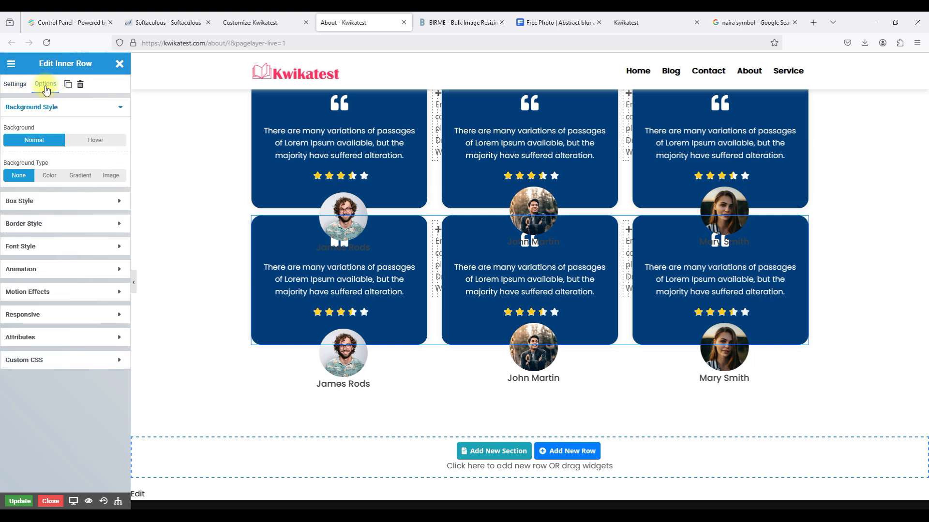
Try the inner row's Box Style margin values, leave them at 0, and unlink the sides.
click(58, 199)
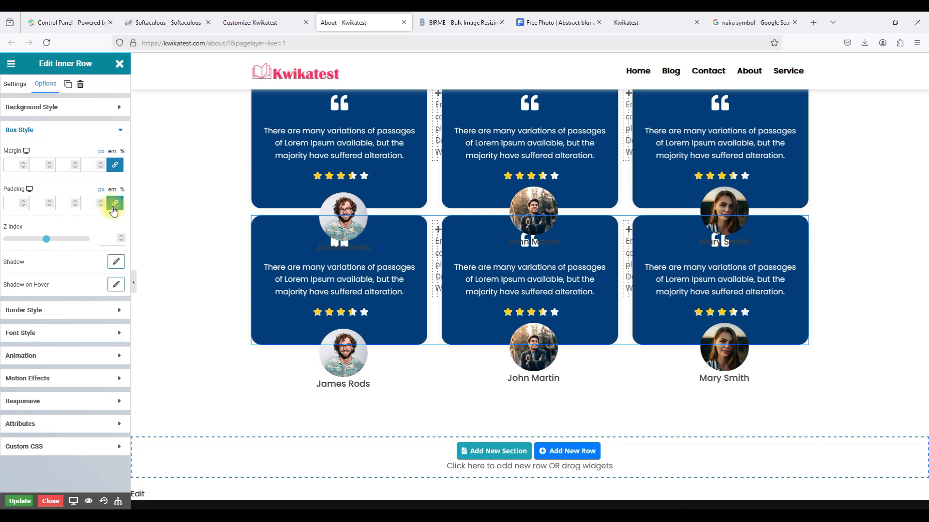
click(50, 167)
click(50, 167)
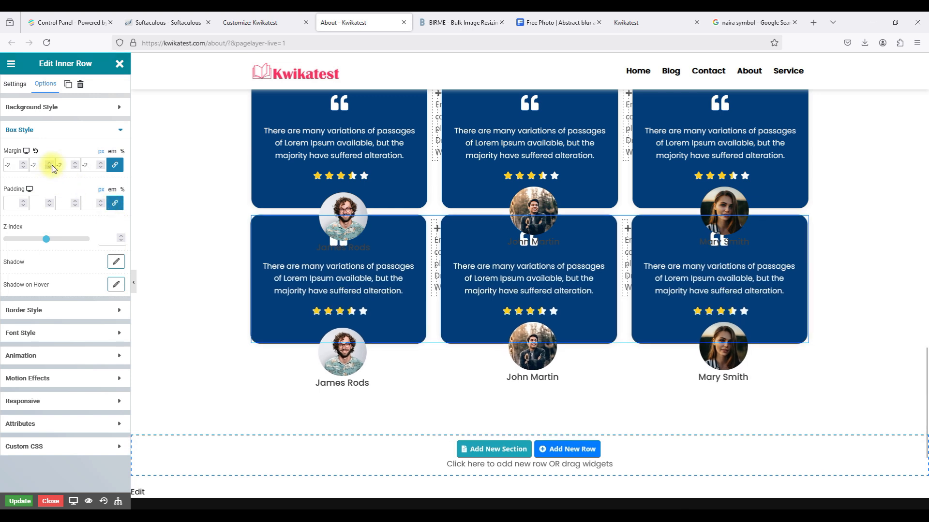
click(51, 164)
click(52, 164)
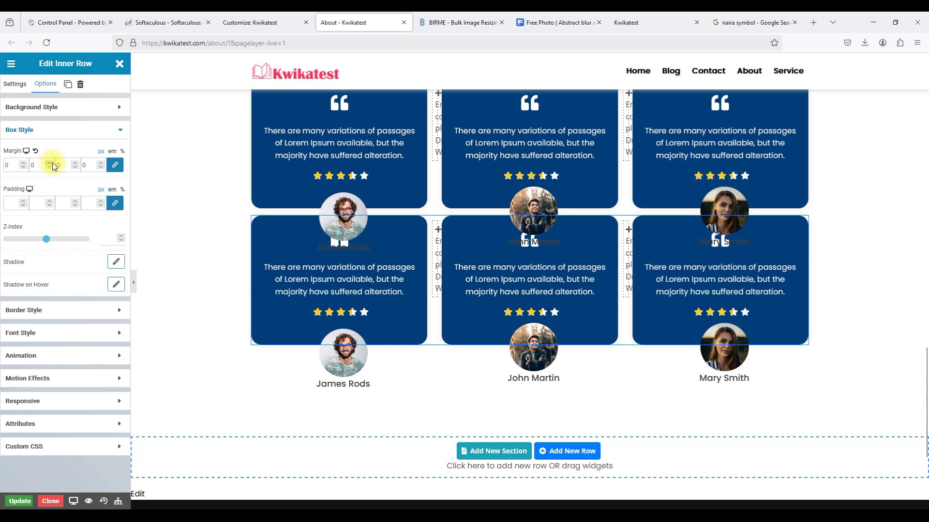
click(52, 164)
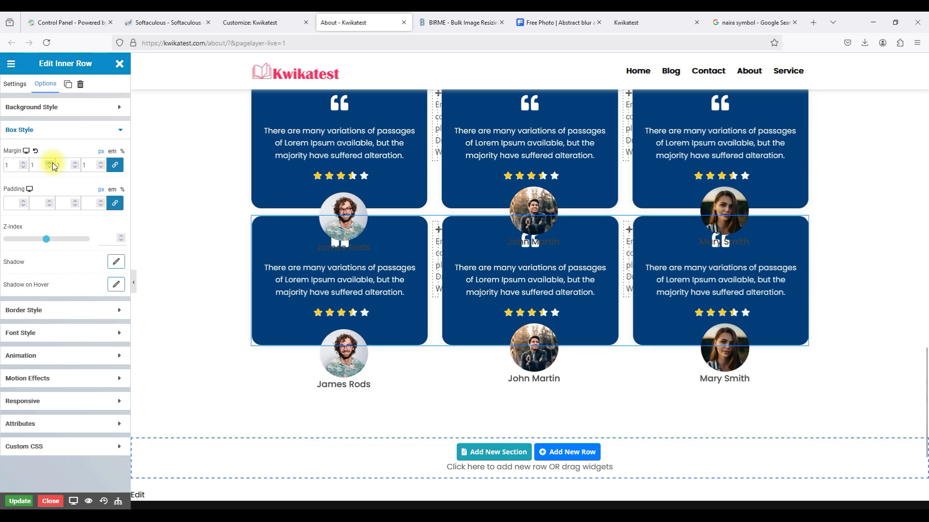
click(49, 168)
click(116, 167)
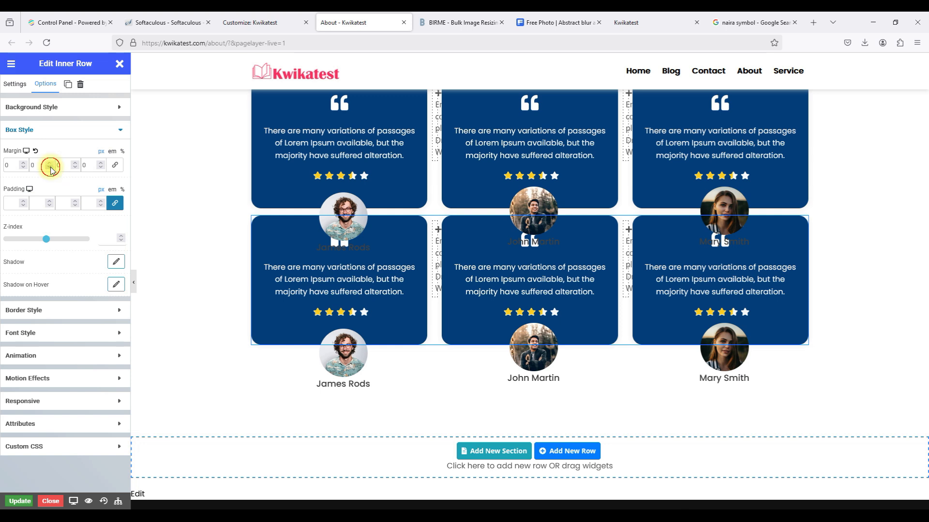
Give the second testimonial row a top margin of 110, with the bottom margin at 0.
click(76, 166)
click(76, 167)
click(76, 167)
click(76, 167)
click(76, 166)
click(76, 167)
click(76, 166)
click(76, 163)
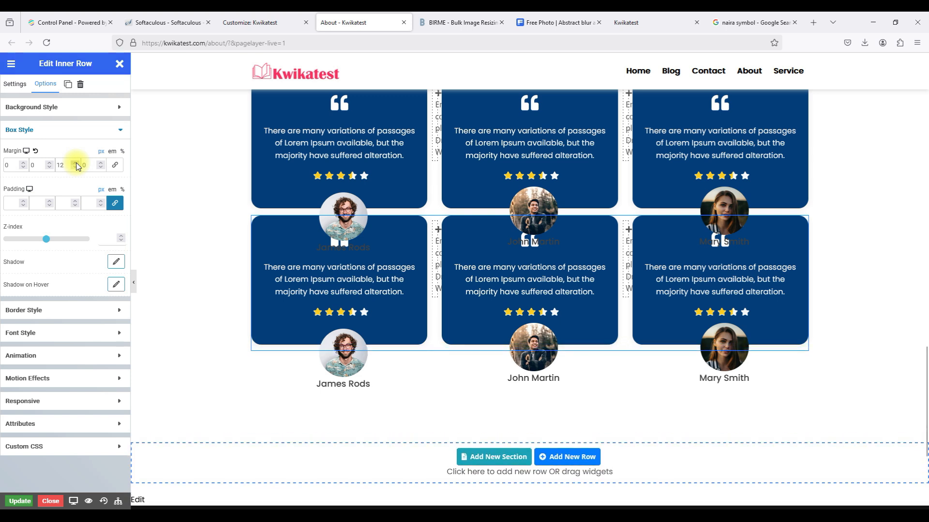
click(75, 167)
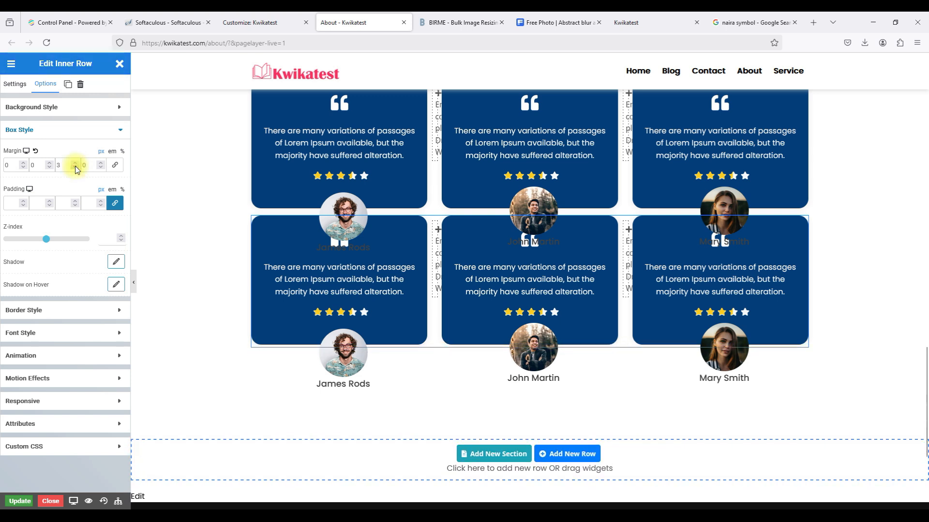
click(24, 161)
drag(25, 161, 24, 161)
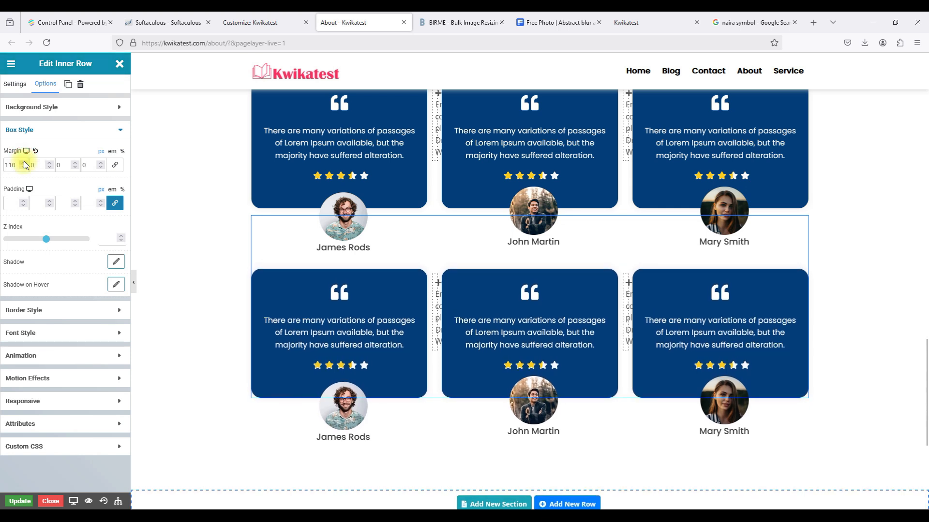
click(394, 242)
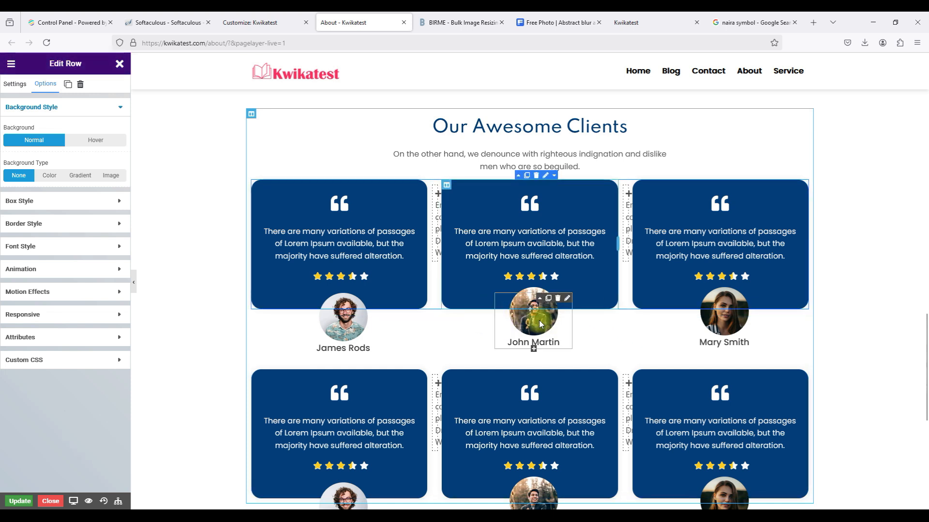
Check the inner row's 110 top margin, then delete the second row of testimonial cards.
right_click(625, 337)
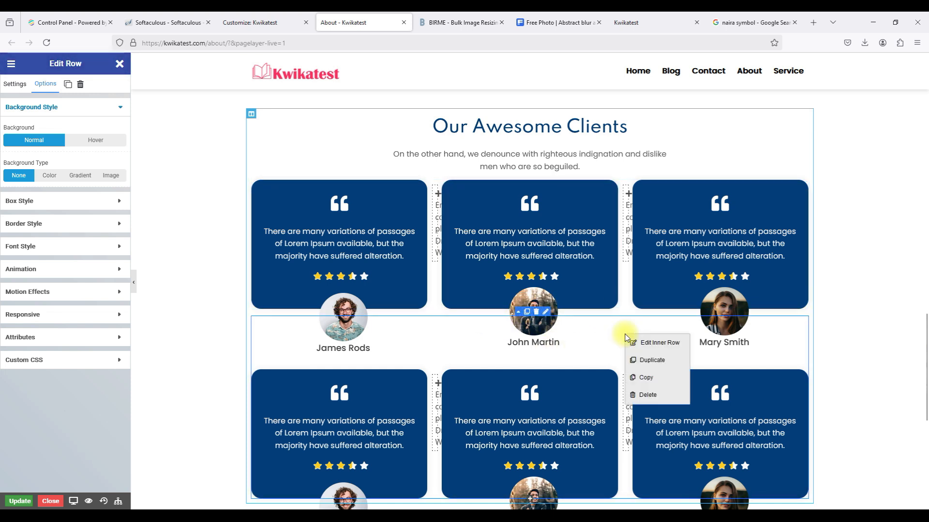
click(643, 345)
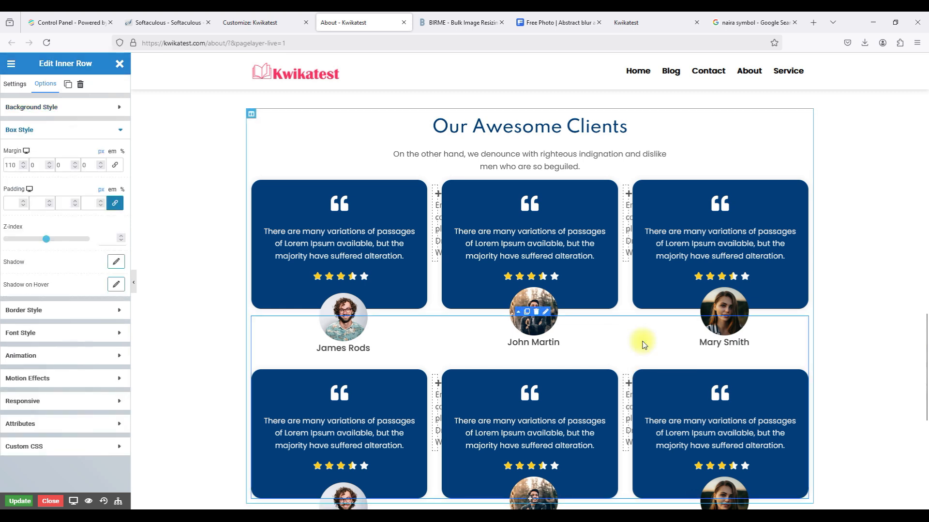
right_click(643, 345)
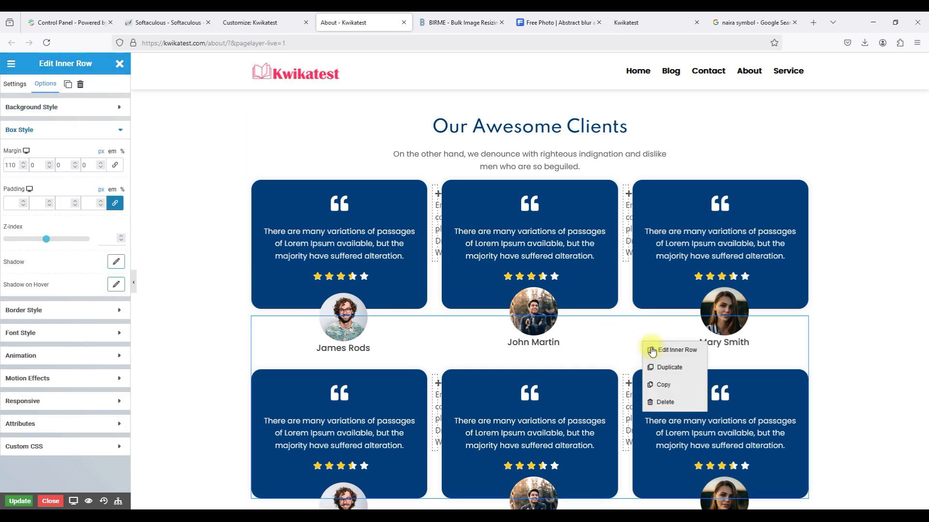
click(650, 347)
click(77, 133)
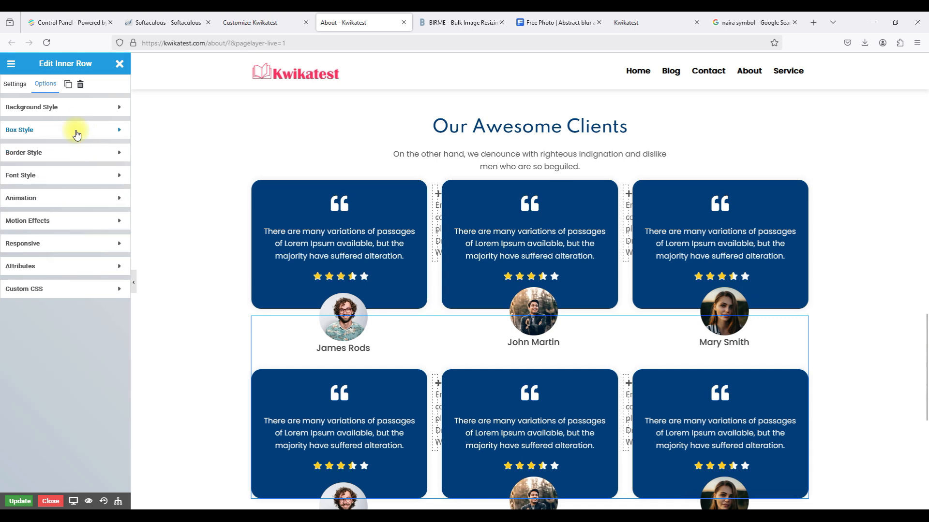
click(40, 137)
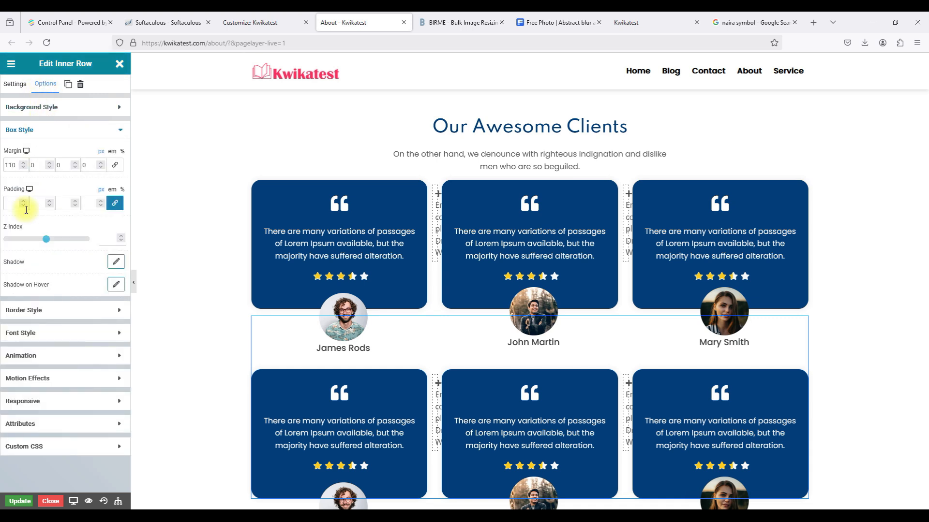
double_click(10, 164)
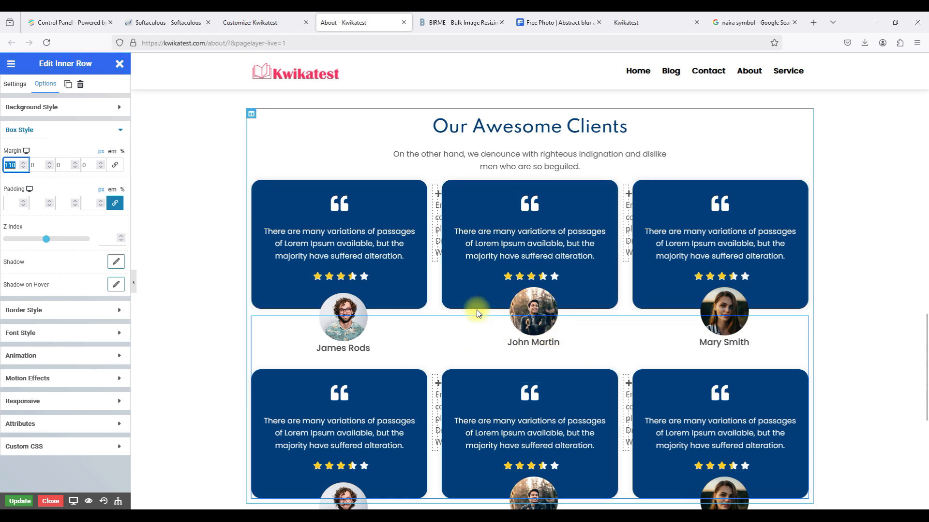
right_click(608, 356)
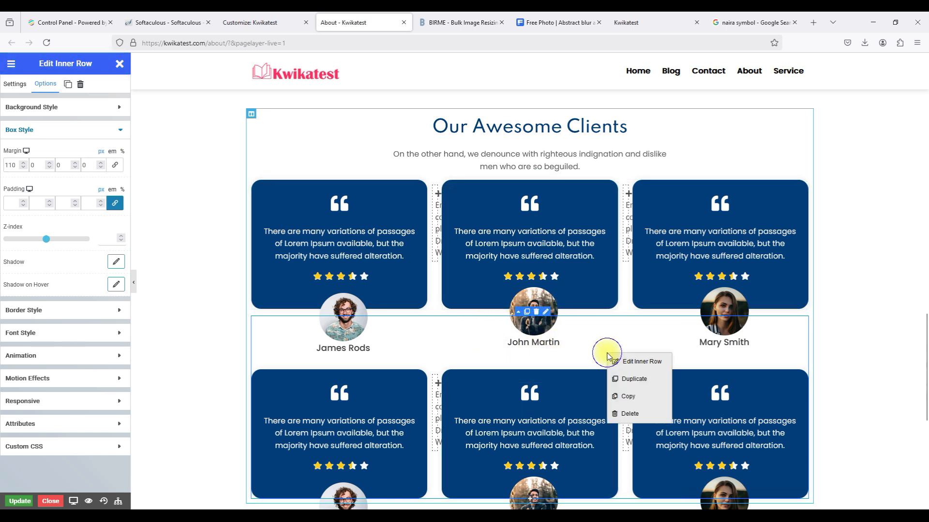
click(622, 412)
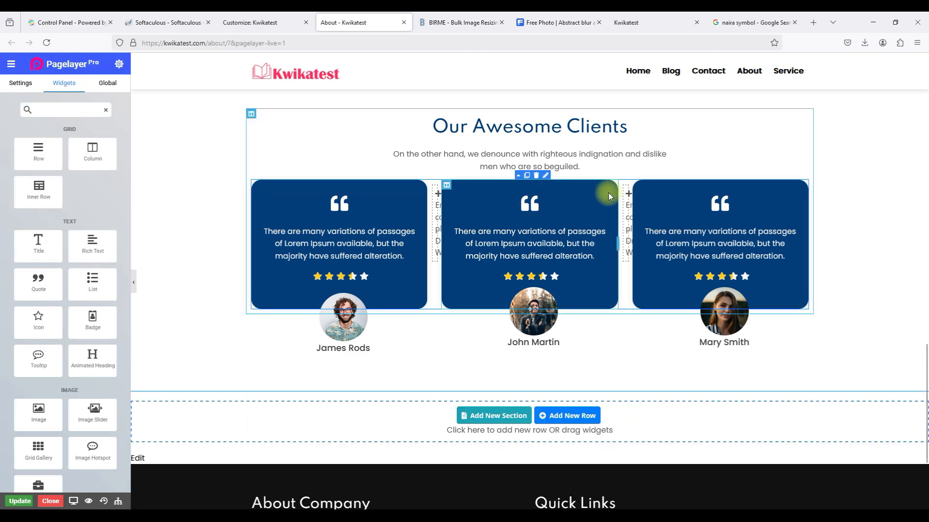
Delete the empty column and Mary Smith's testimonial column.
click(623, 185)
right_click(622, 186)
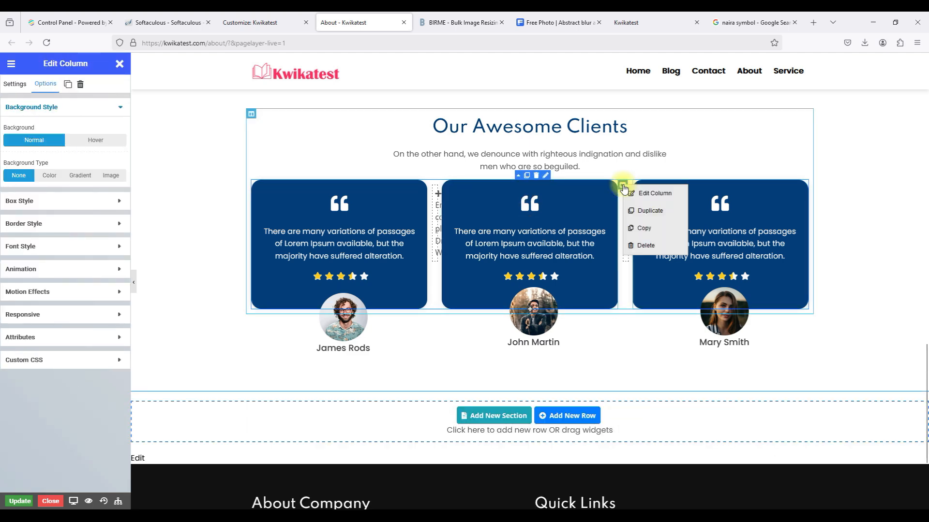
click(645, 247)
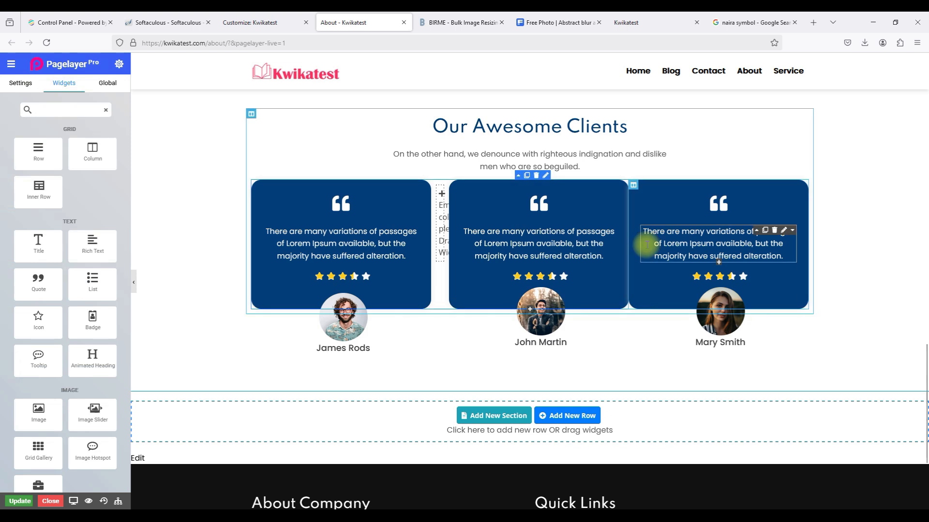
click(632, 184)
right_click(633, 184)
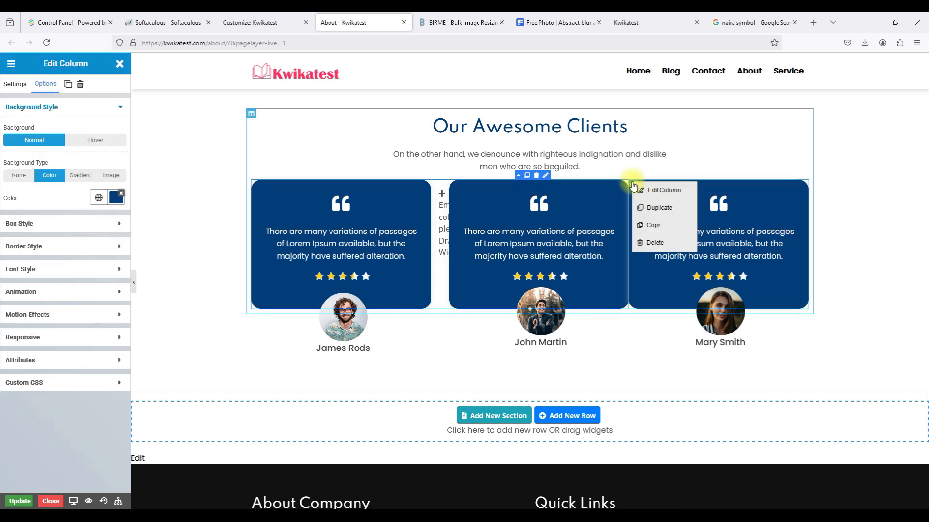
click(656, 243)
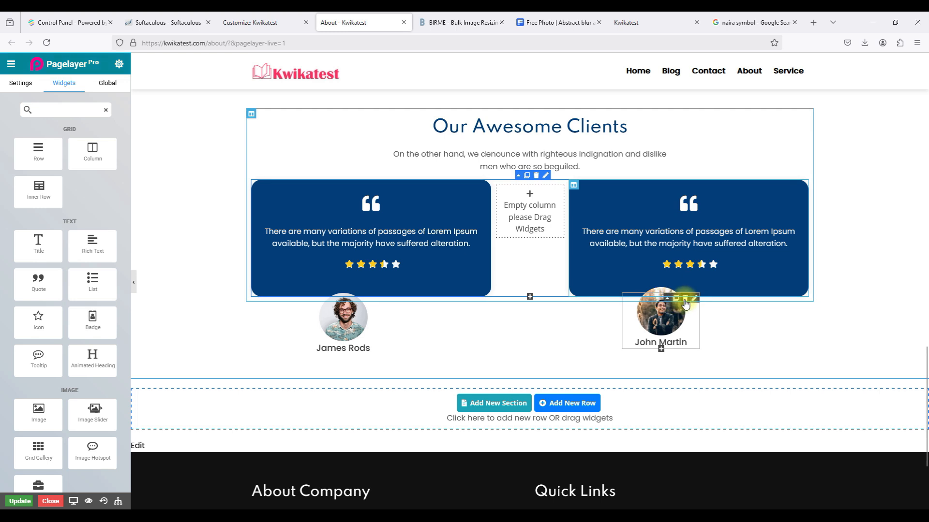
click(684, 298)
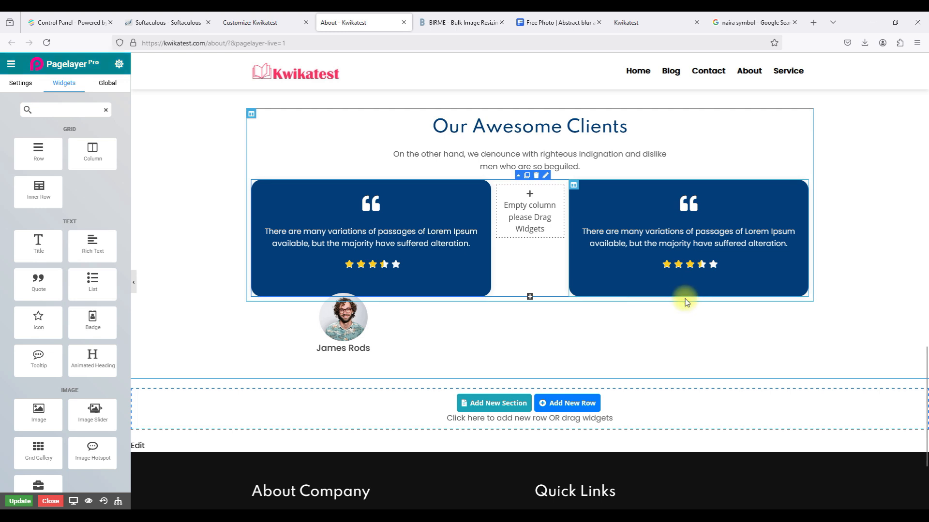
click(366, 298)
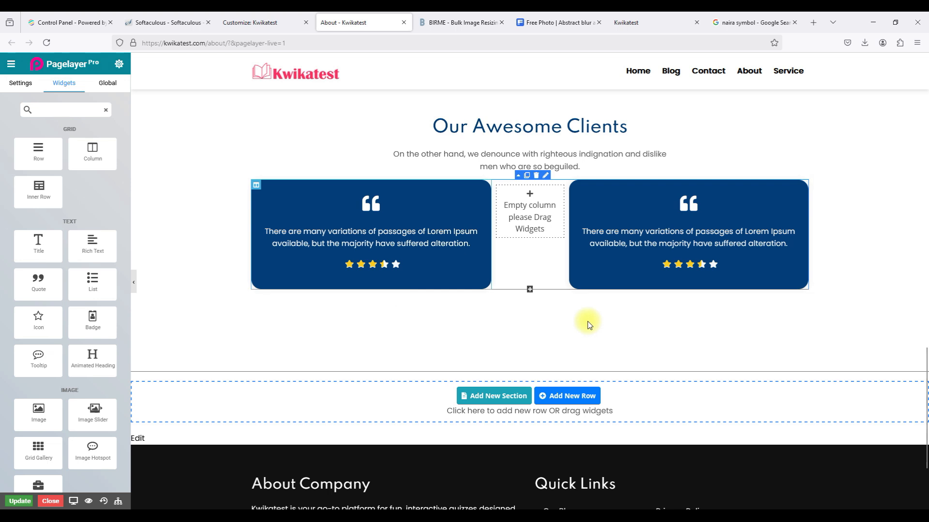
scroll(587, 319, up, 2)
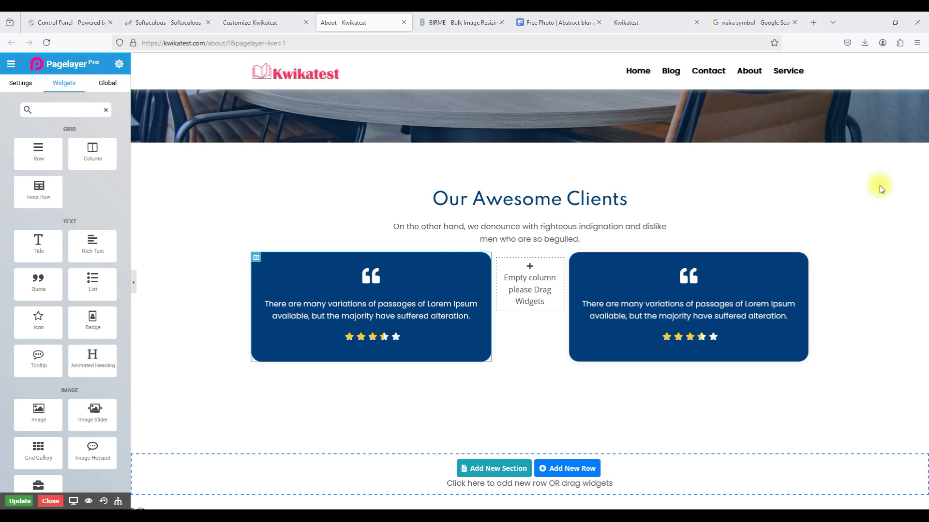
Change the section heading from 'Our Awesome Clients' to 'Our Testimonials'.
click(798, 192)
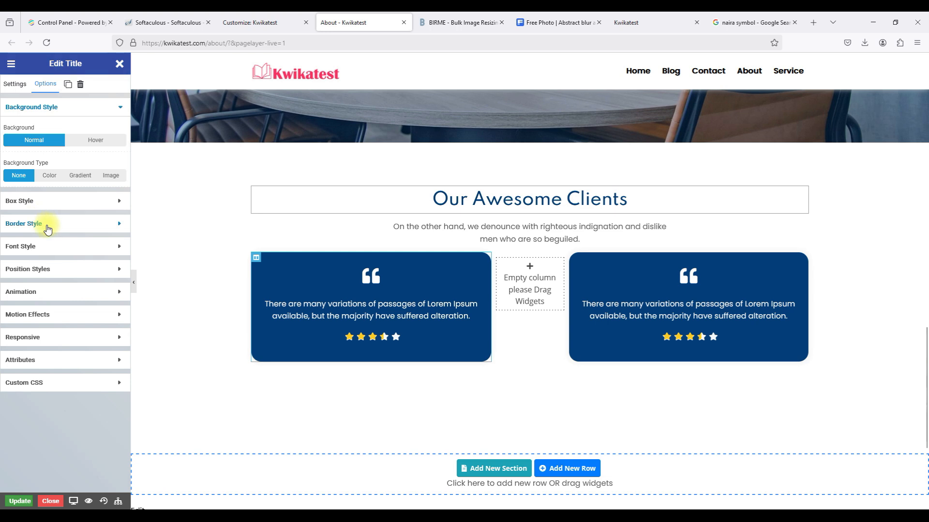
click(15, 84)
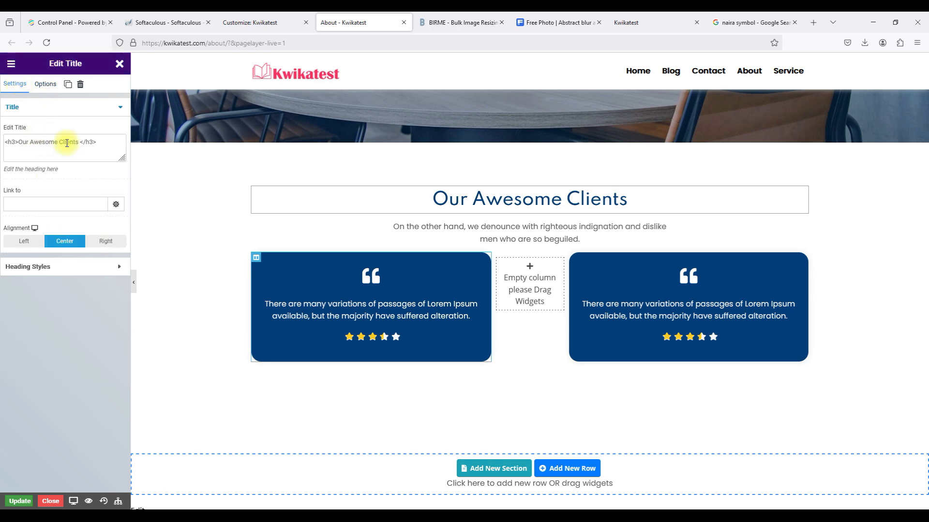
drag(80, 142, 22, 139)
text(Our Testimonials)
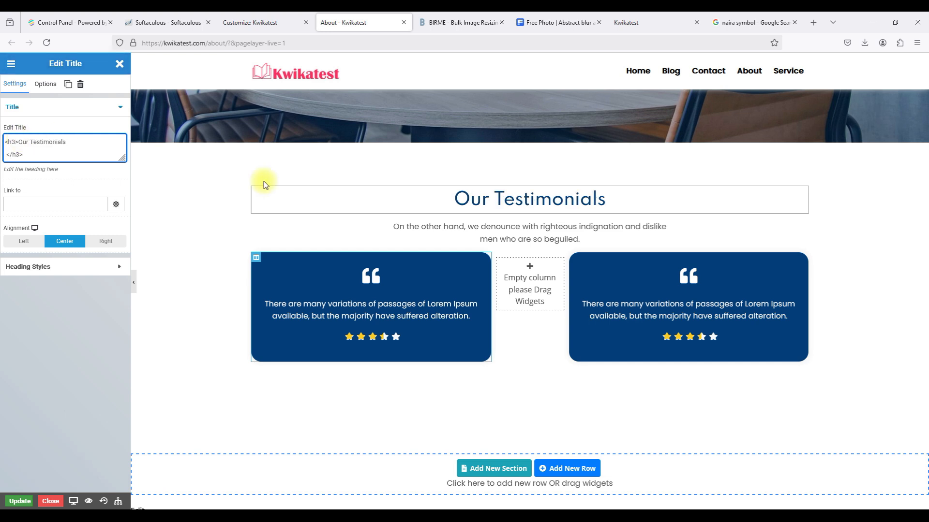
key(alt+Tab)
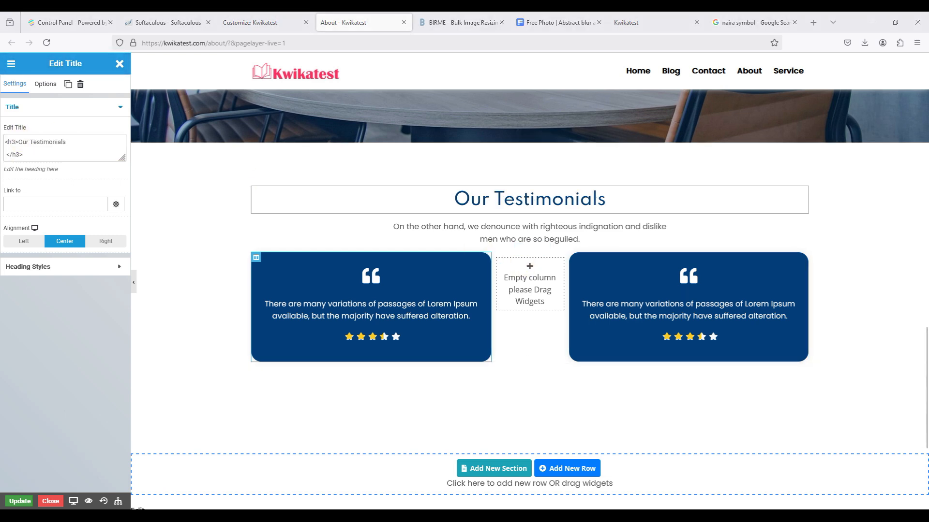
Replace the paragraph under the heading with 'What people say about us.'.
click(585, 233)
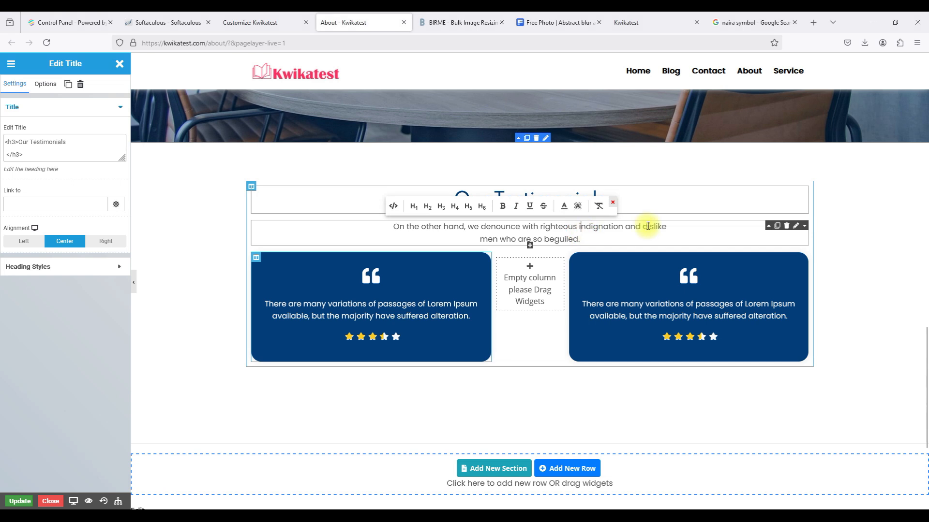
click(796, 226)
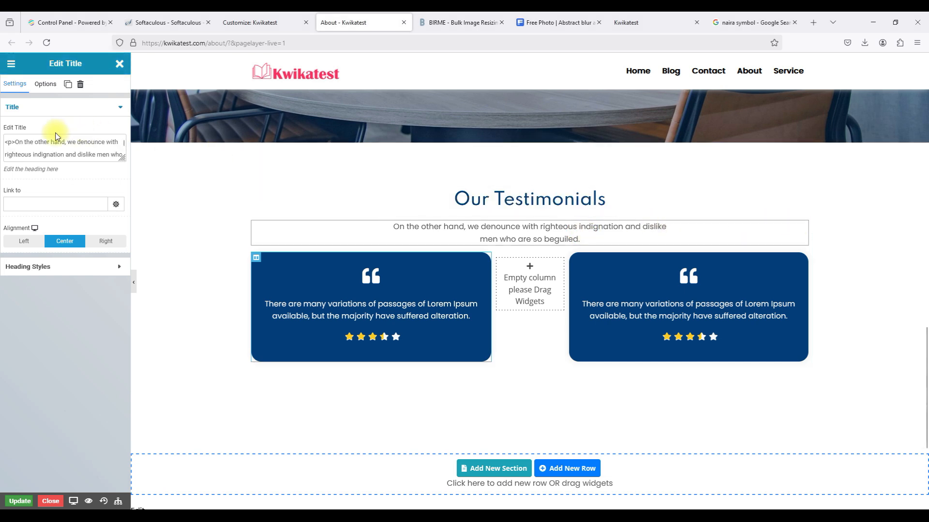
drag(17, 141, 46, 168)
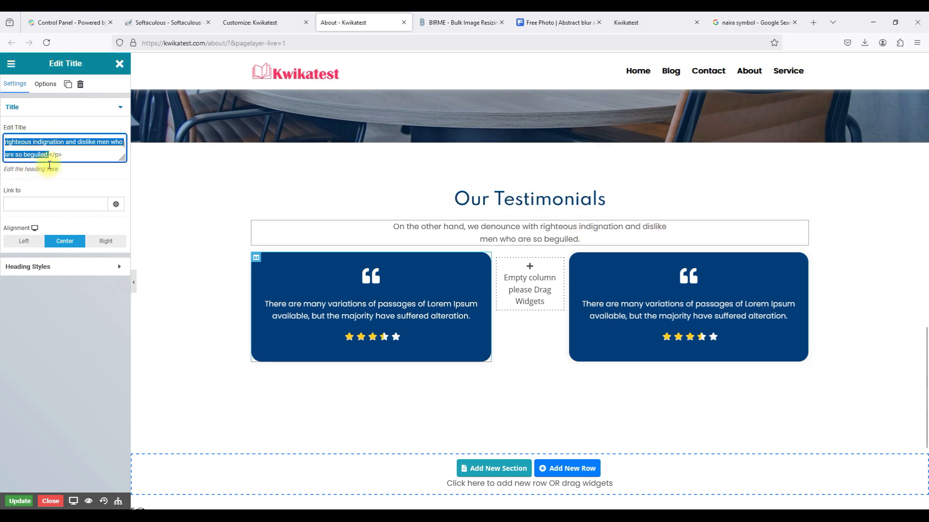
text(What people say about us.)
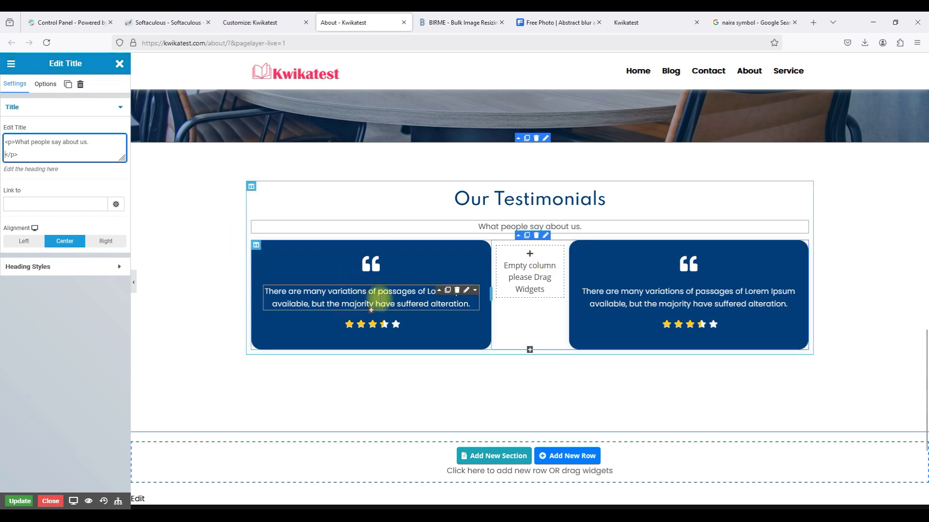
click(465, 296)
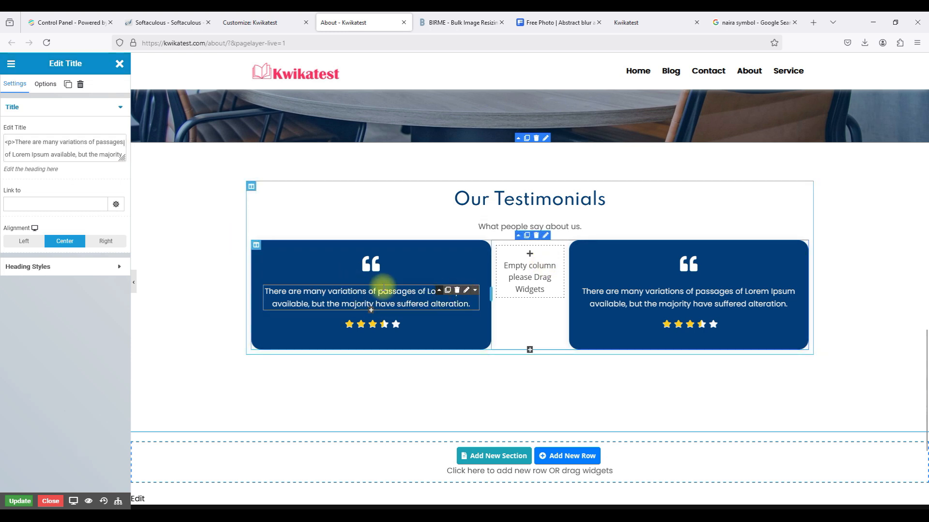
Replace the first testimonial's Lorem Ipsum text with a quote about students excited by Kwikatest quizzes.
click(17, 140)
drag(20, 147, 71, 165)
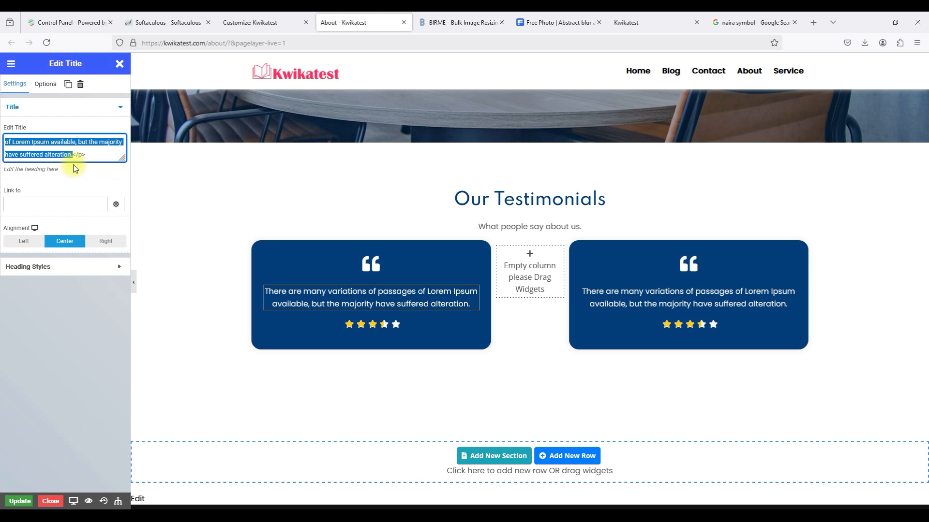
key(BackSpace)
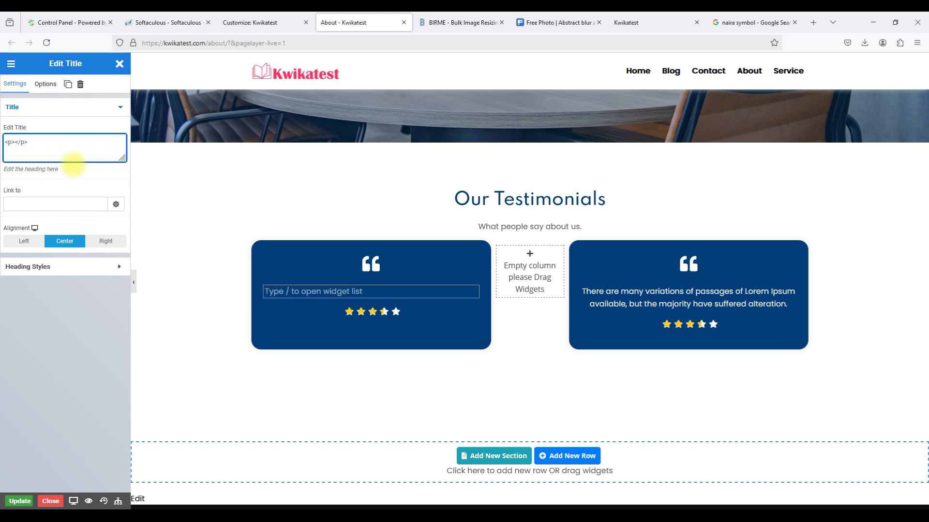
text(My S)
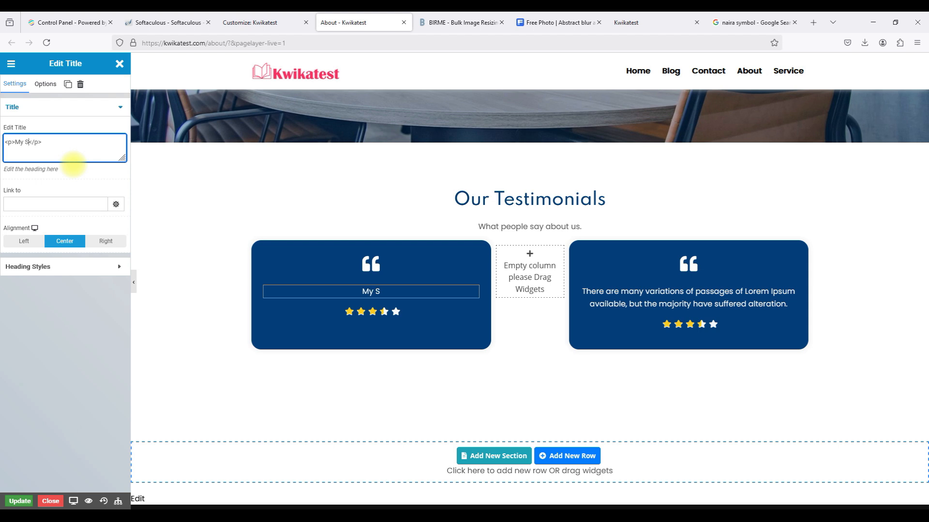
text(tudents are always excited )
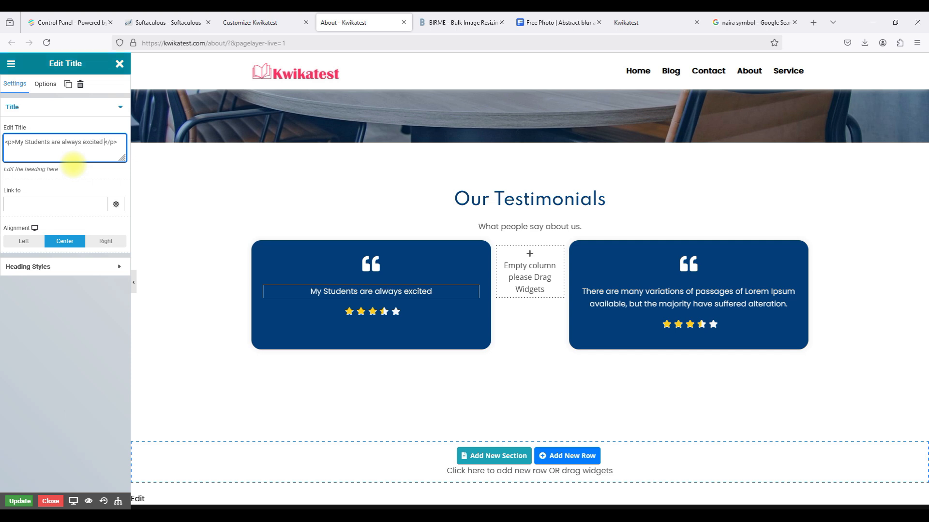
text(whenver th)
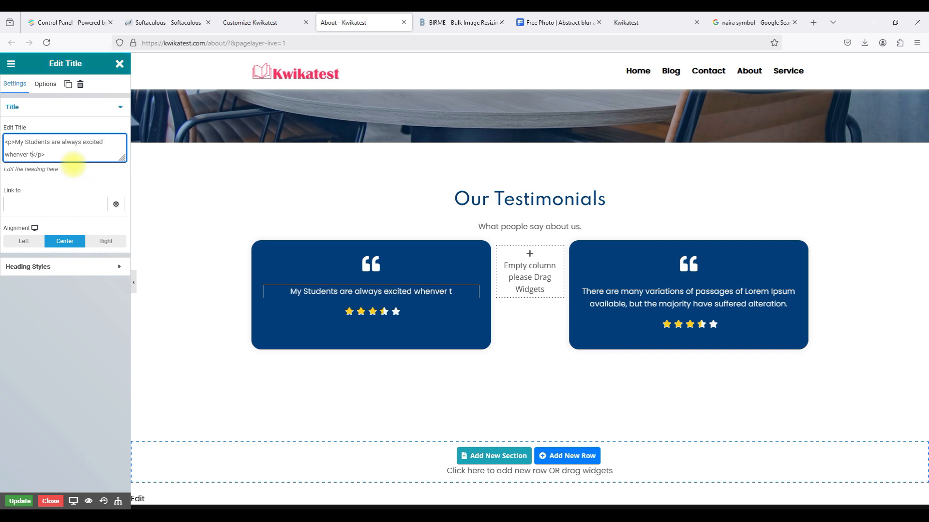
text(ey take any)
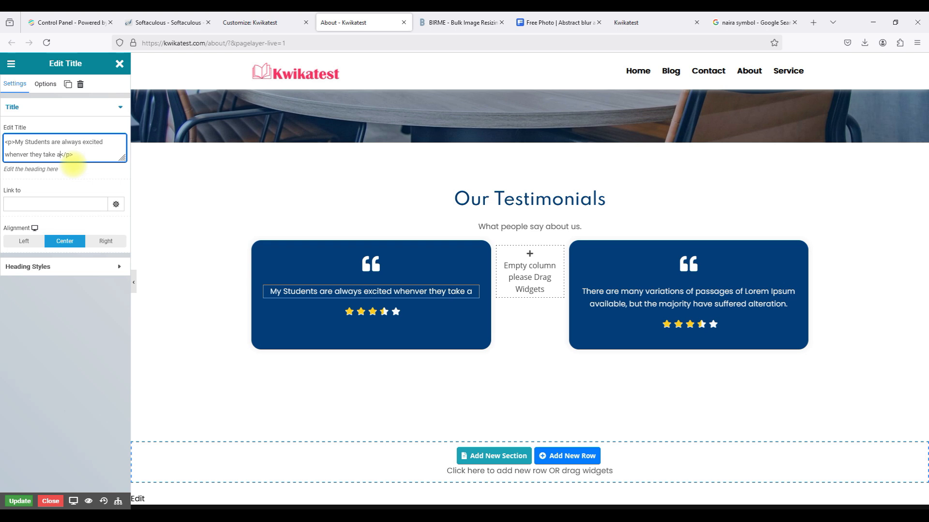
text( q)
text(uiz on Kwikatest be)
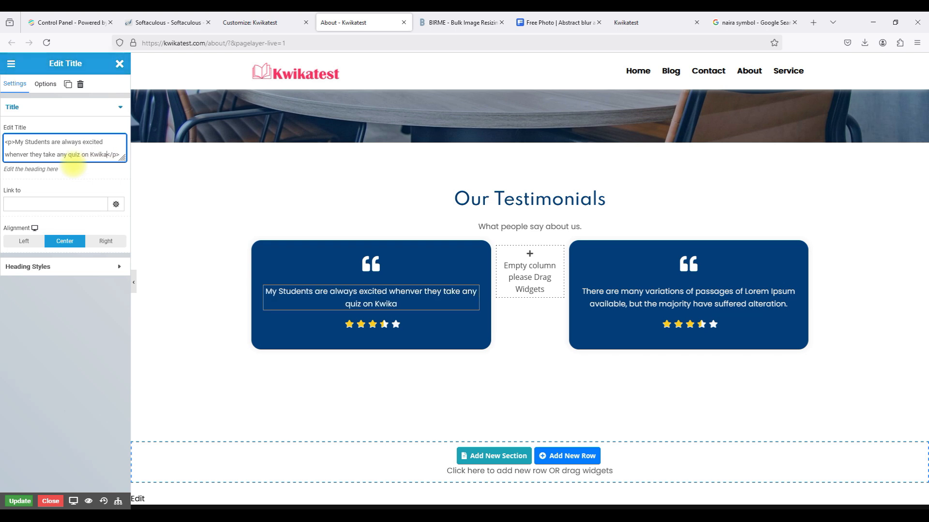
text(ca)
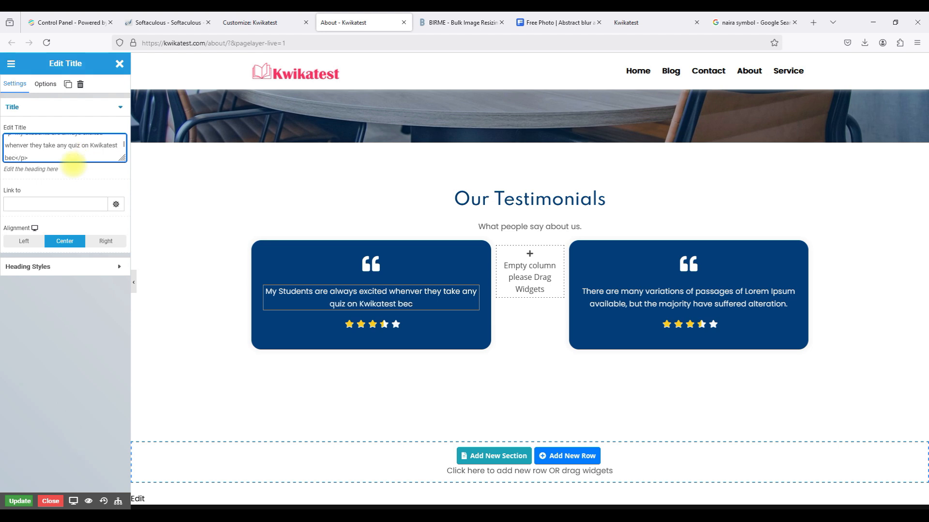
text(use they )
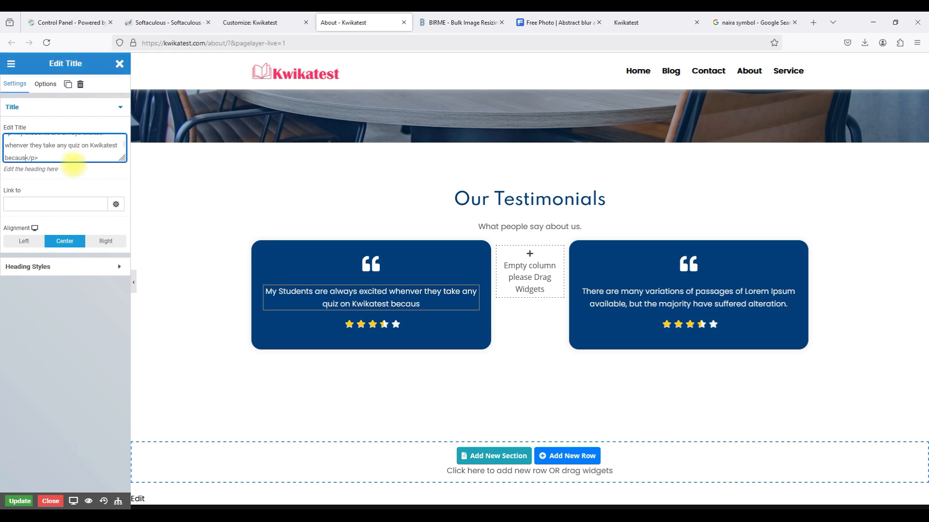
text(get to l)
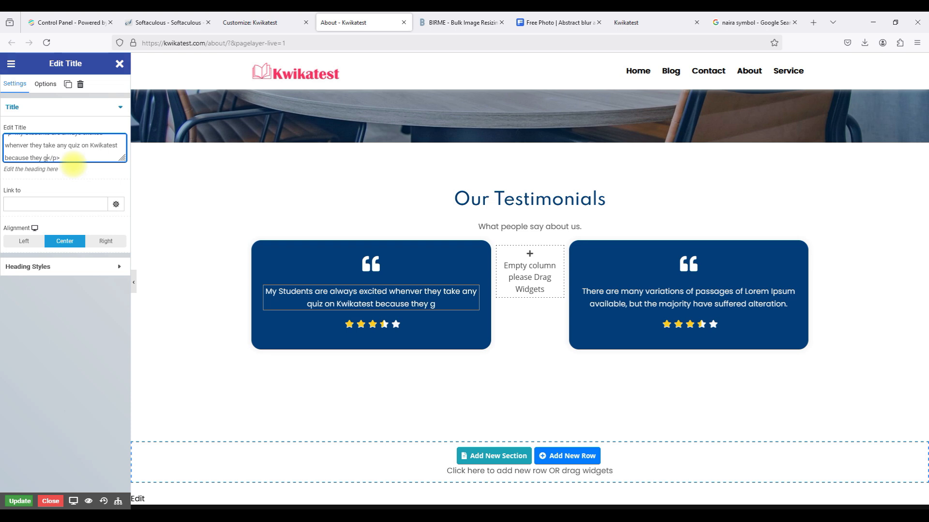
text(earn a lo)
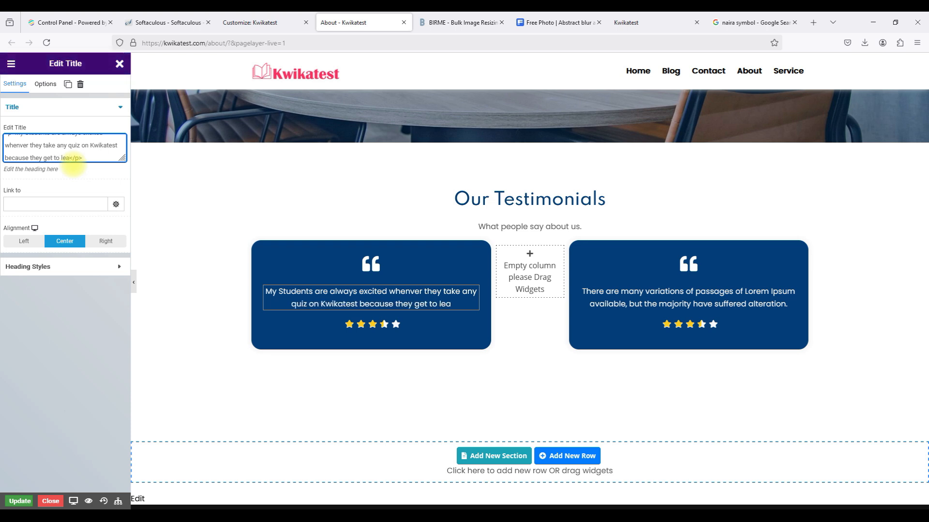
text(t)
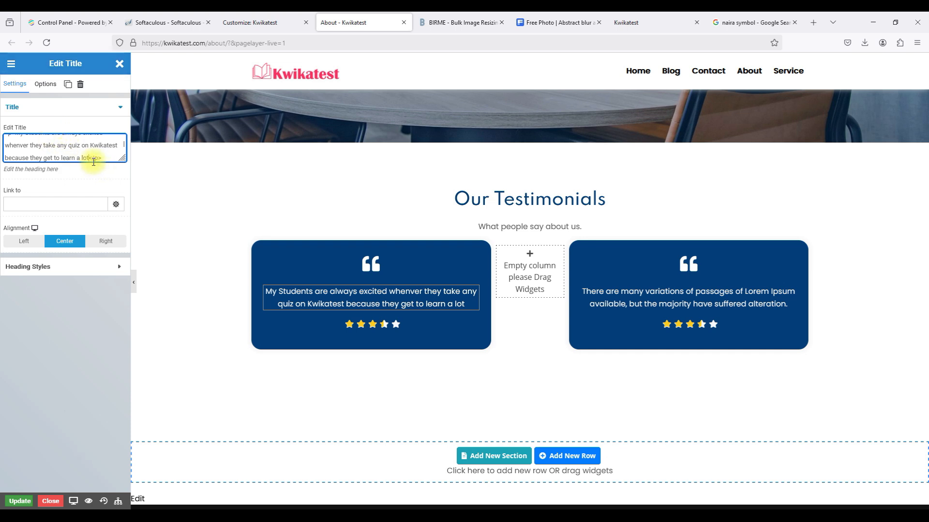
text(.)
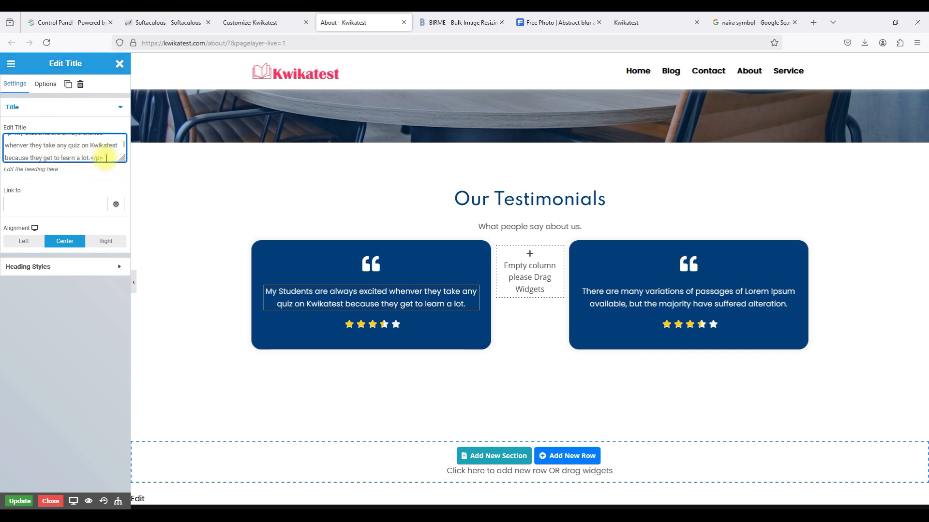
Add a second paragraph signing the quote with the teacher's name and the role 'Teacher'.
drag(100, 156, 5, 118)
key(ctrl+c)
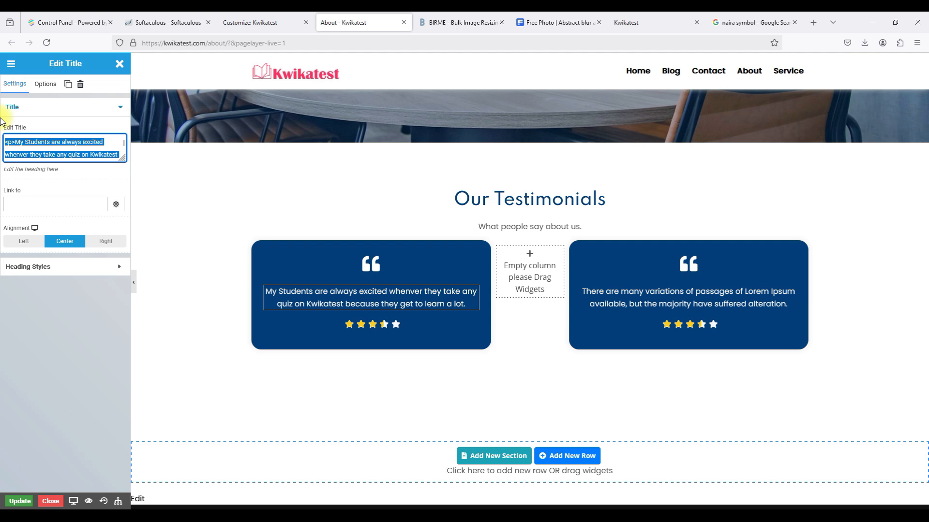
scroll(79, 157, down, 1)
click(105, 158)
key(Return)
key(ctrl+v)
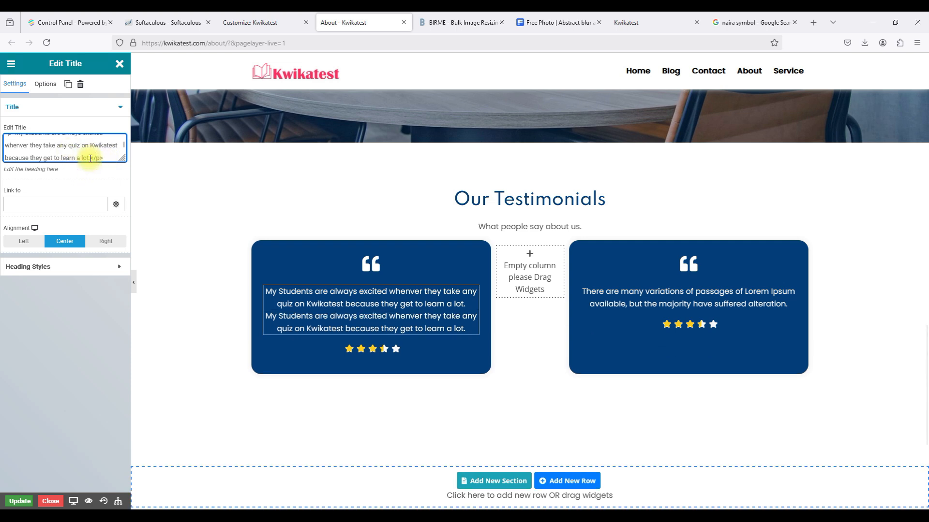
drag(91, 161, 14, 132)
scroll(20, 136, down, 2)
click(17, 149)
drag(16, 147, 86, 174)
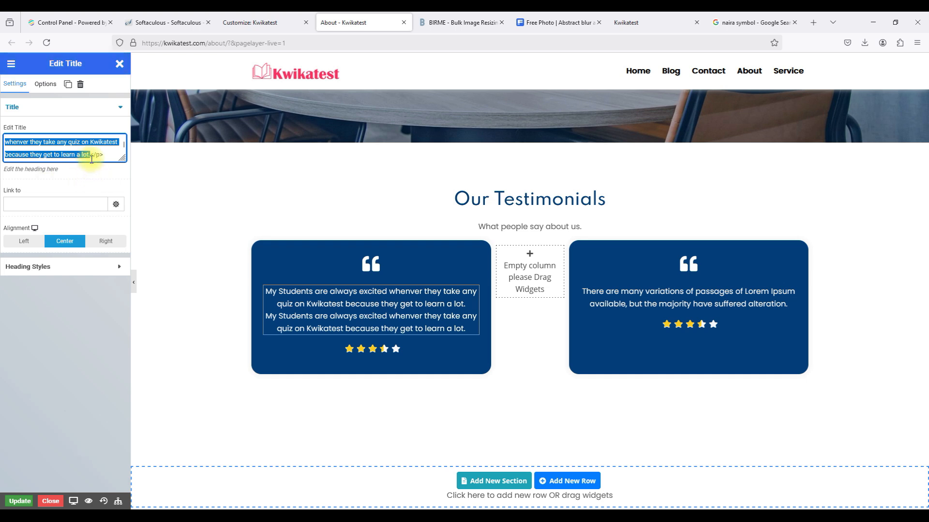
key(BackSpace)
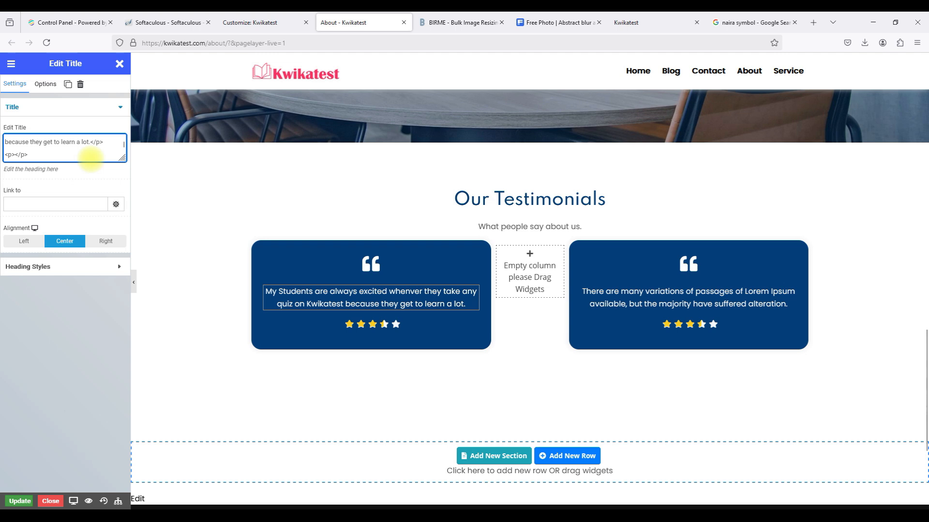
scroll(59, 143, up, 1)
scroll(59, 144, down, 1)
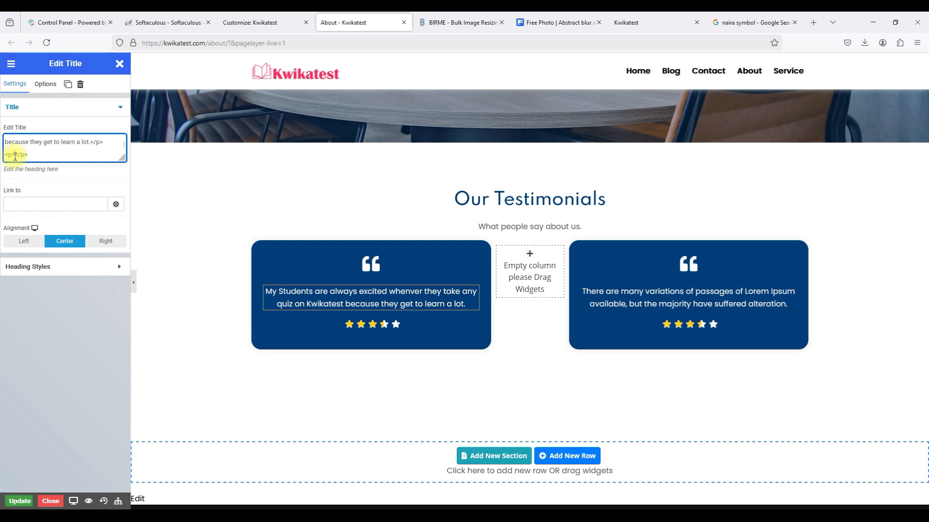
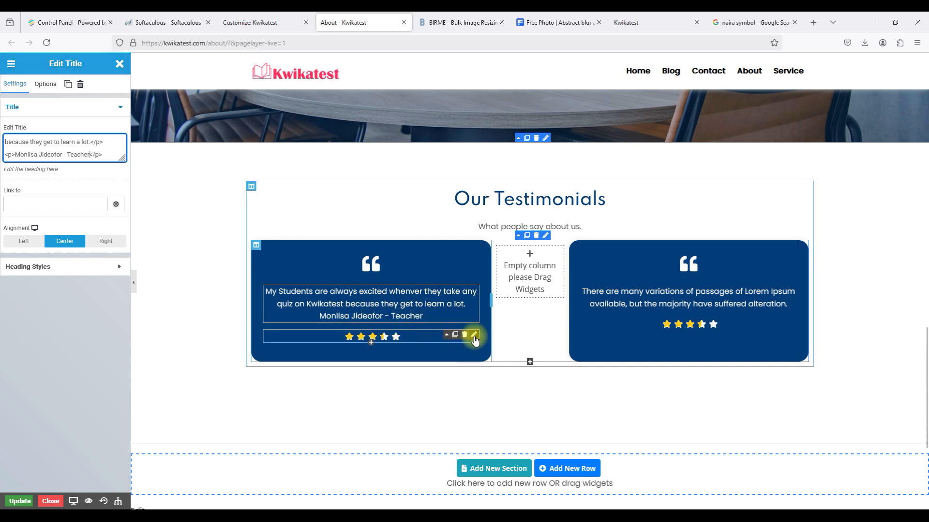
Raise the first testimonial's star rating by four increments.
click(474, 335)
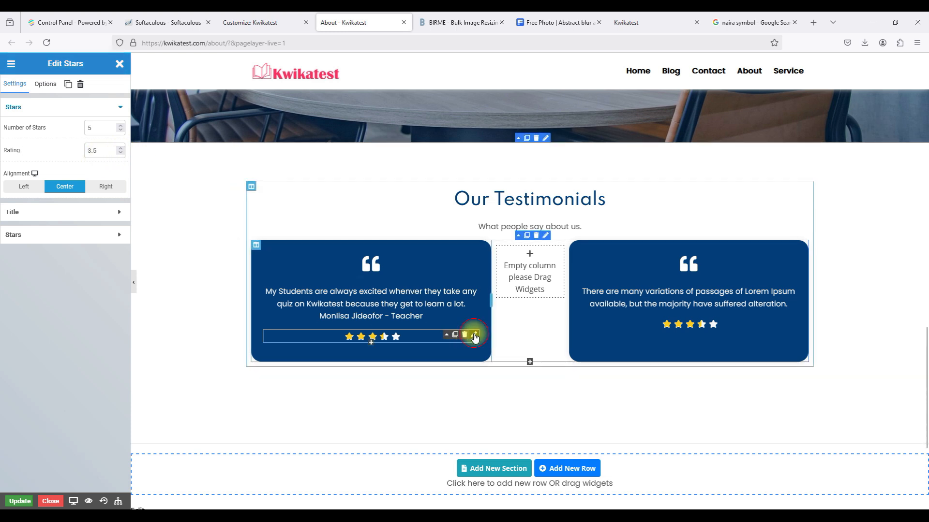
click(119, 149)
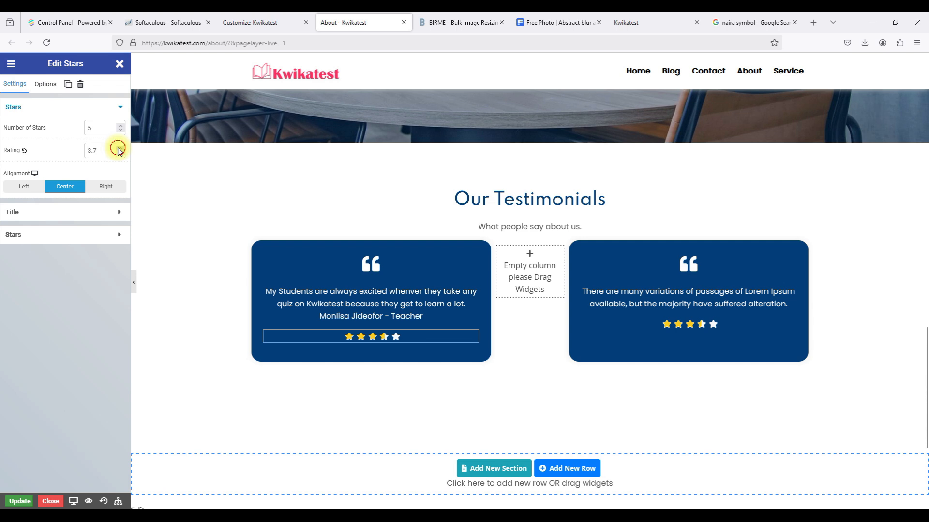
click(118, 149)
click(119, 149)
click(119, 149)
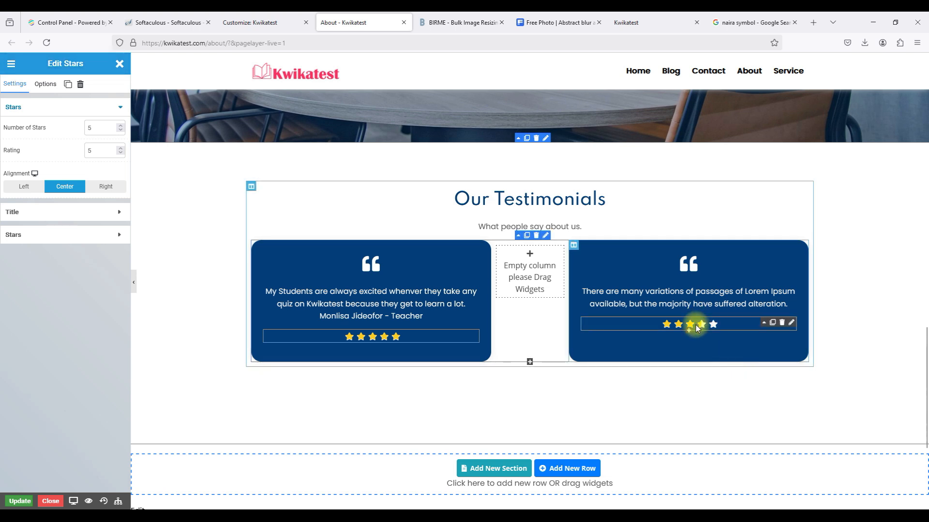
Set the second testimonial's star rating to 5.
click(791, 322)
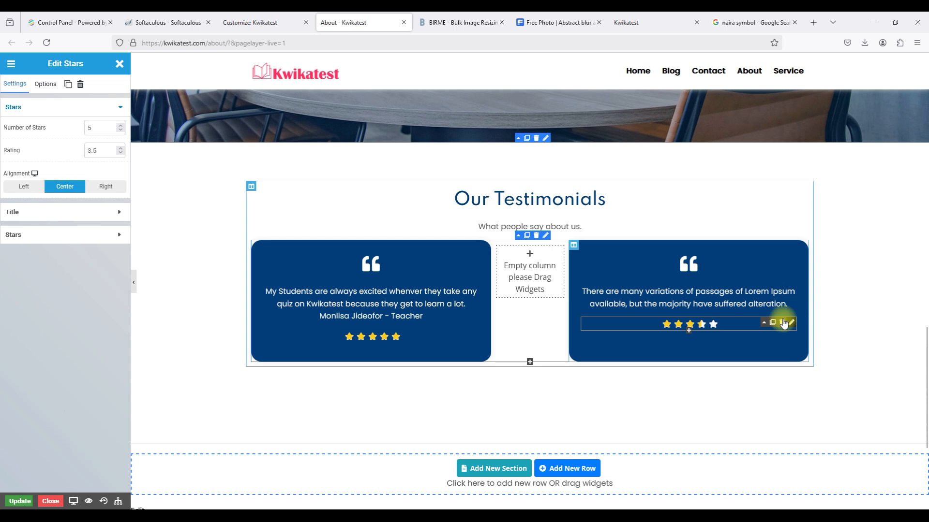
click(123, 147)
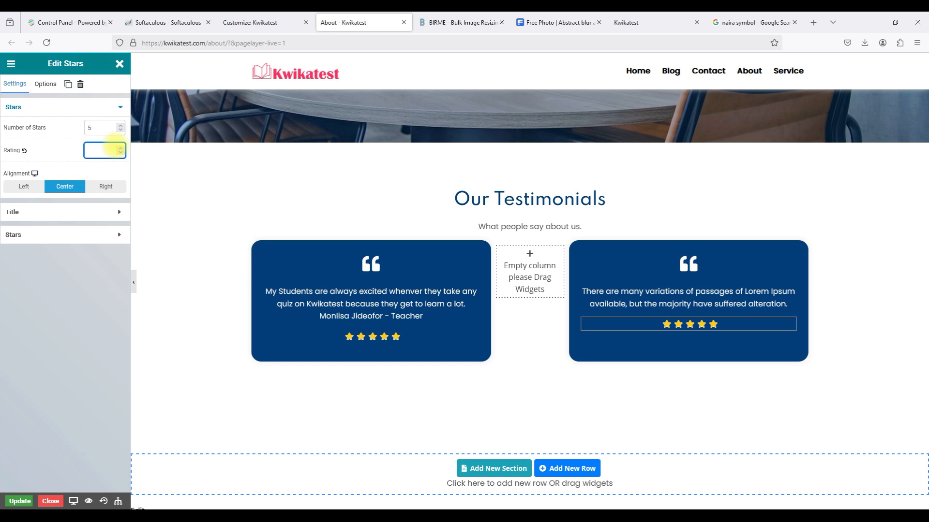
click(672, 304)
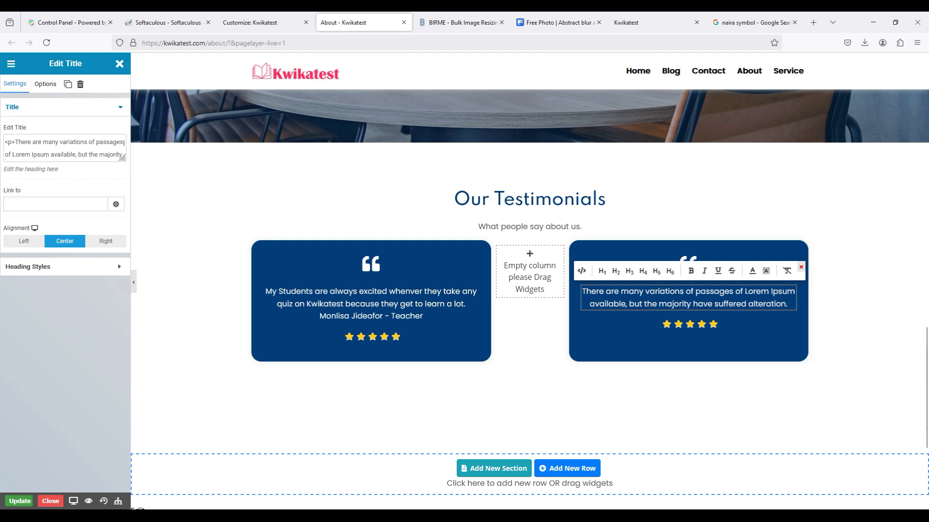
click(124, 143)
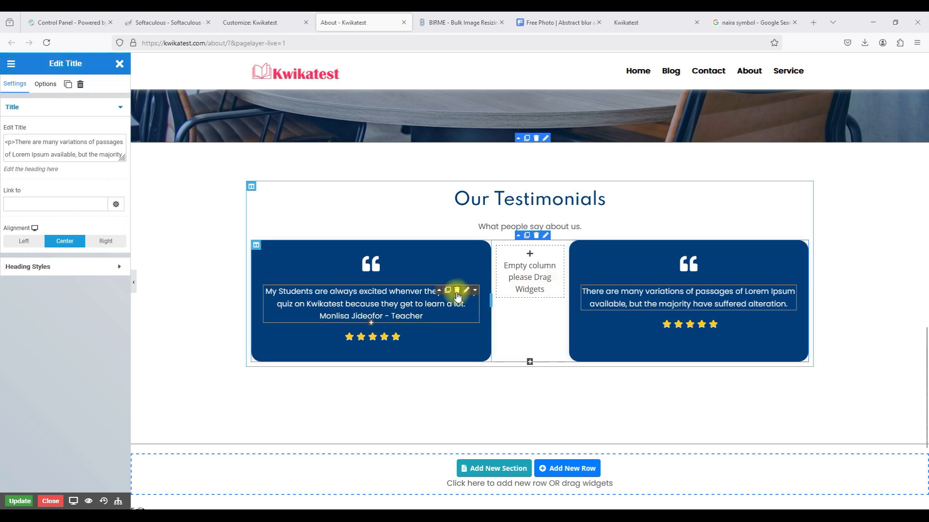
Copy the first testimonial's text and paste it over the second testimonial's text.
click(459, 292)
click(27, 145)
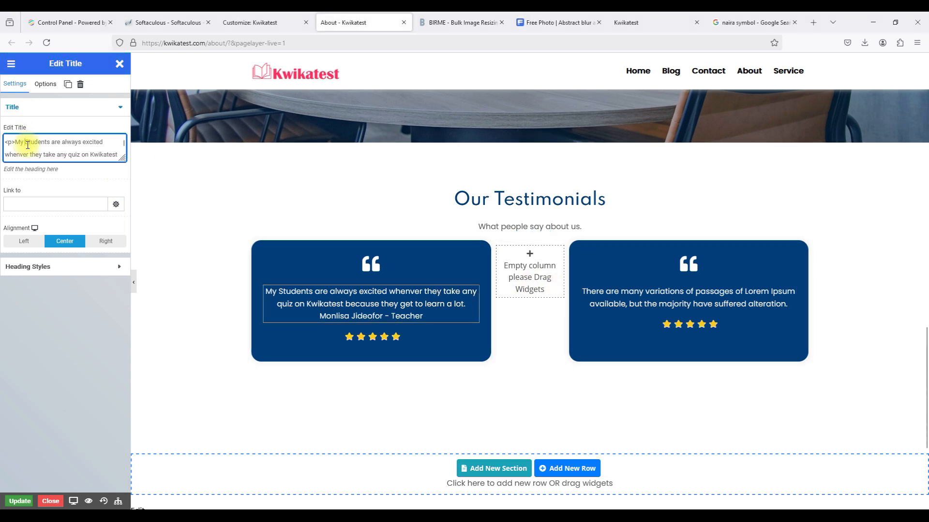
key(ctrl+a)
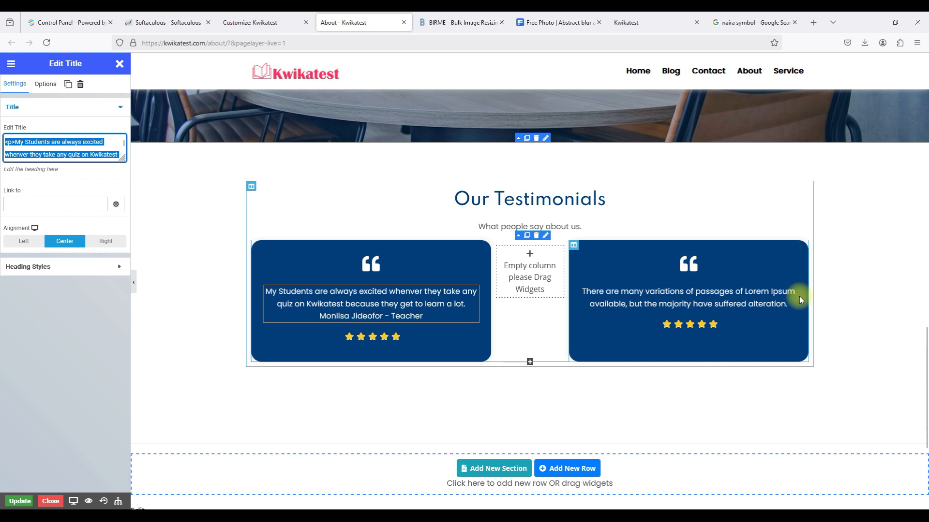
drag(794, 294, 795, 295)
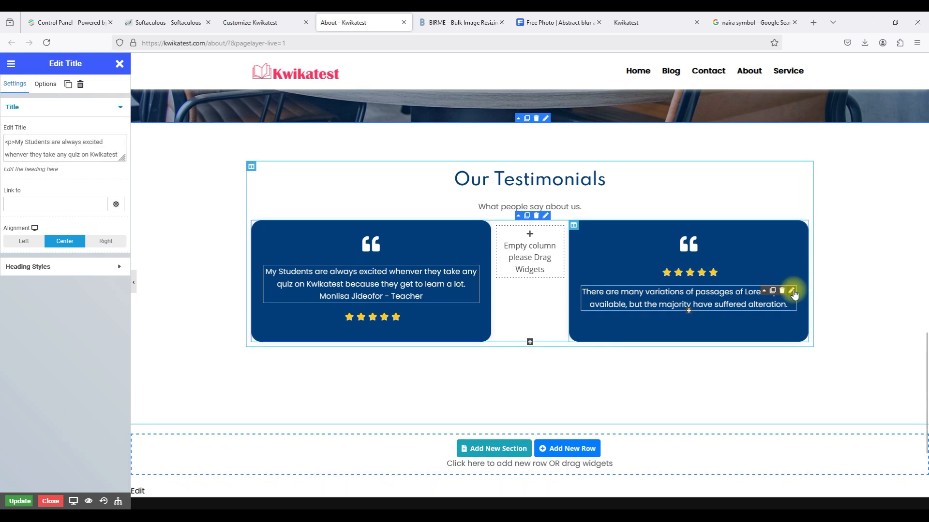
click(765, 292)
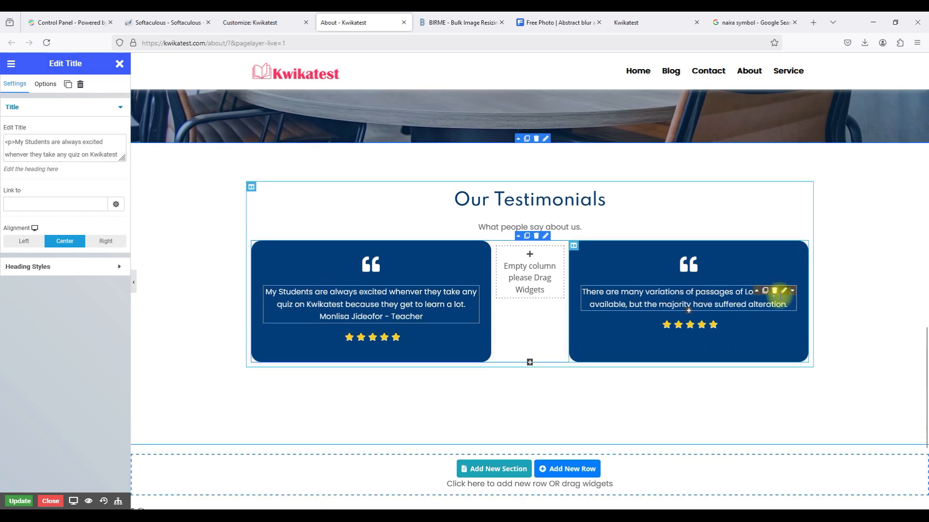
click(781, 291)
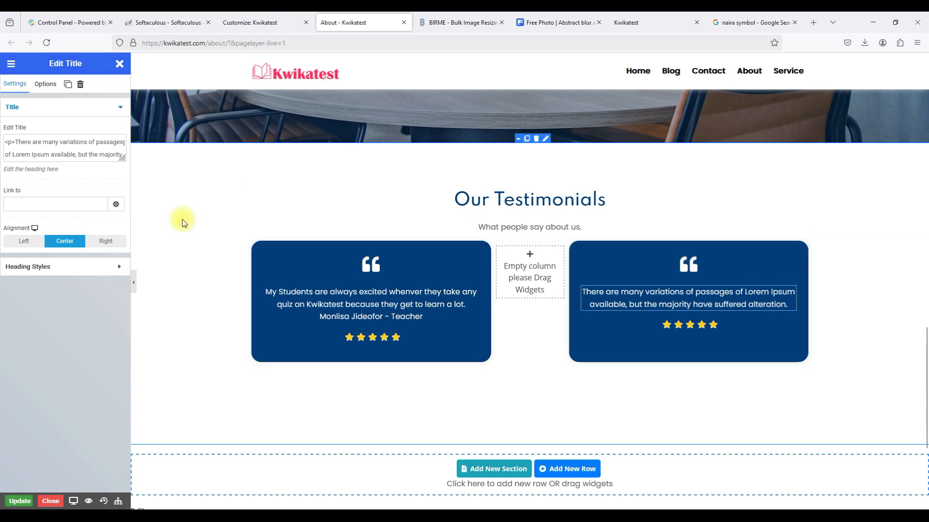
triple_click(32, 152)
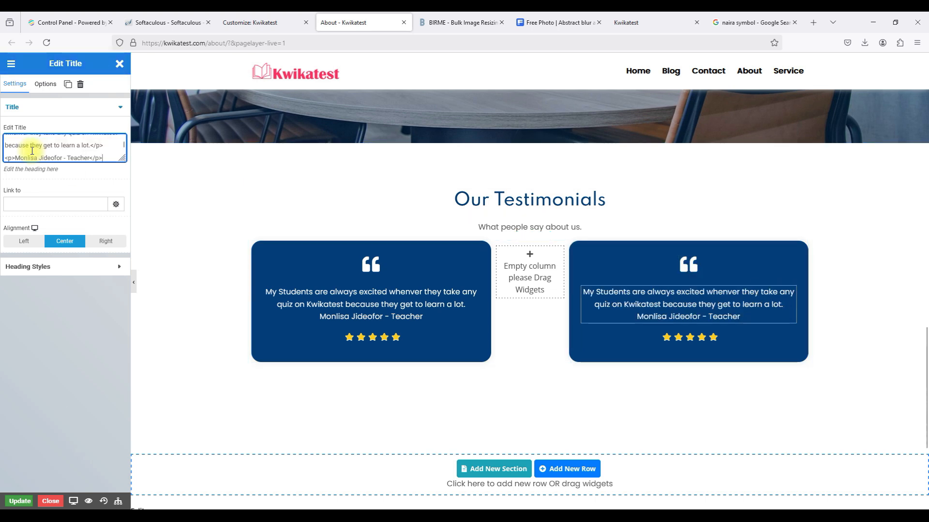
Replace the reviewer's name with a new student's name followed by '- Student'.
drag(63, 157, 14, 157)
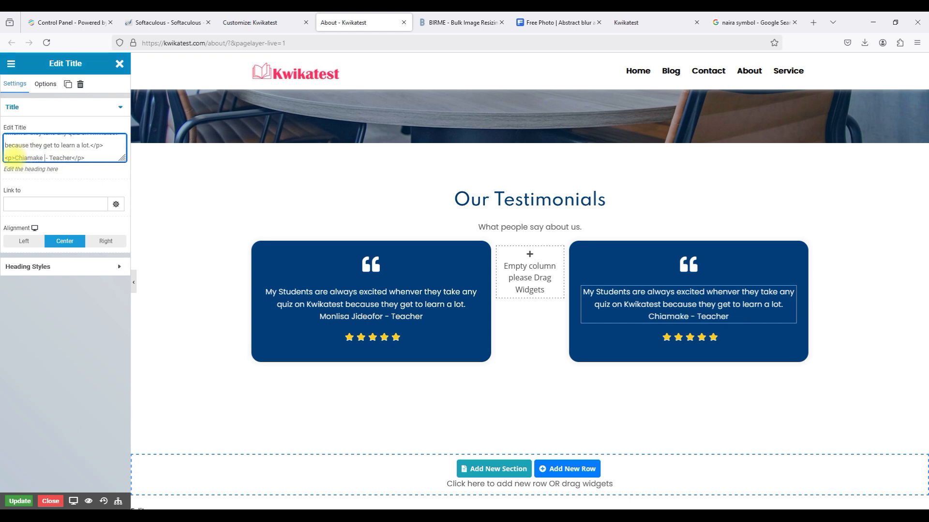
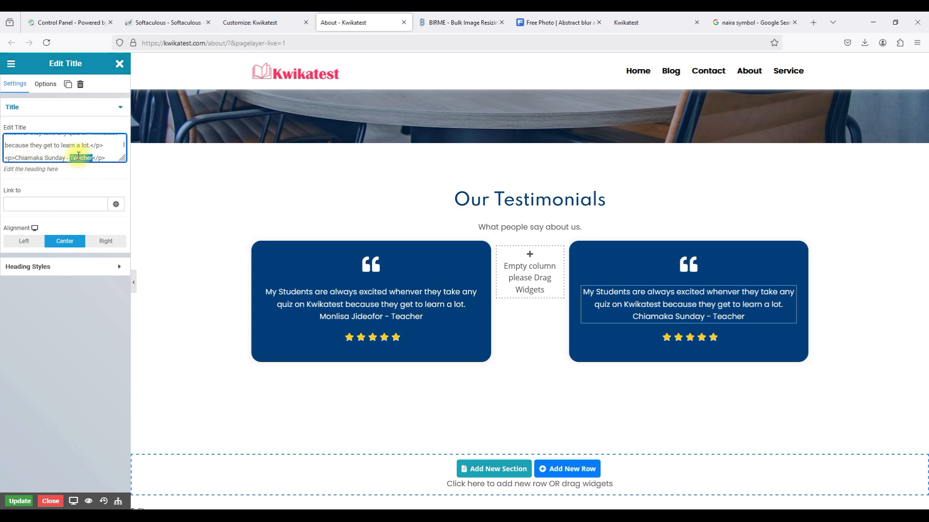
text(Student)
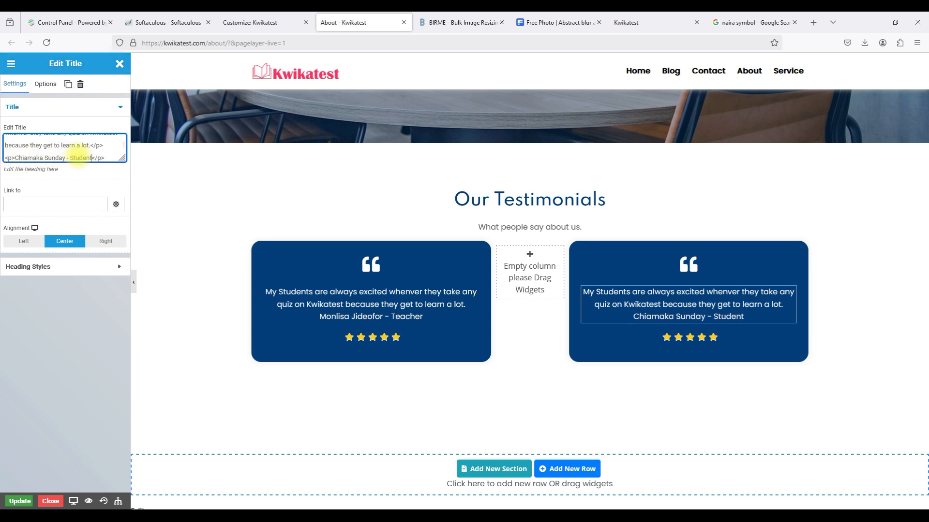
drag(91, 147, 18, 140)
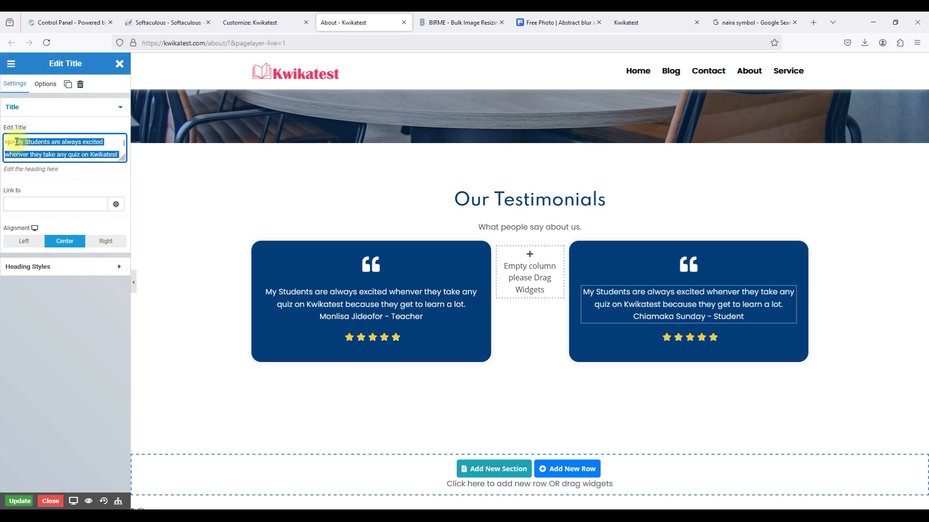
Type the quote 'Taking quizzes on Kwikatest has been fun… learn a lot on history and science.'.
text(Taking quizz)
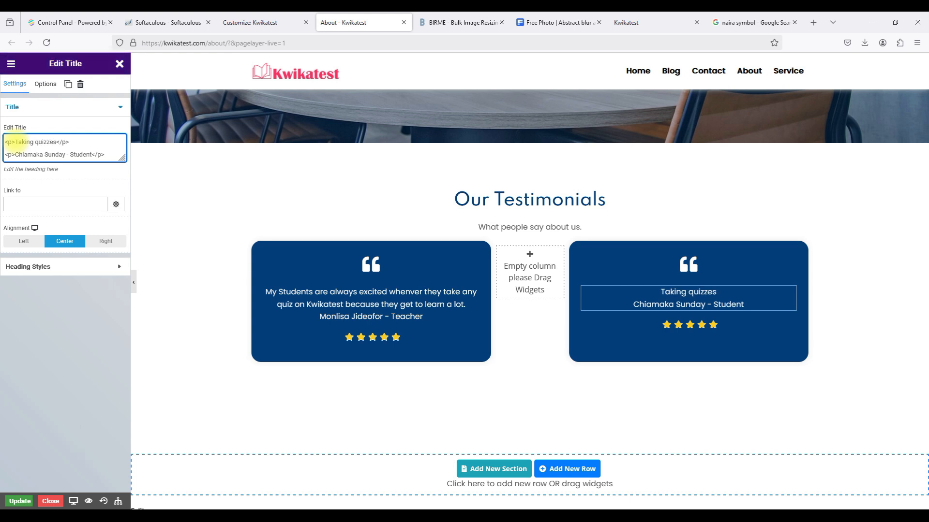
text(es on</p> <p>Chi)
key(BackSpace)
text(on)
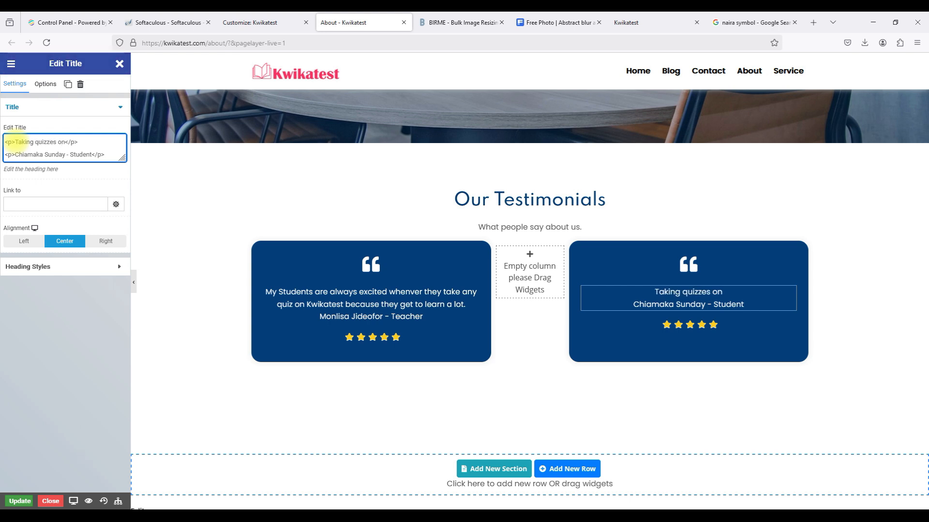
text( Kwikatest)
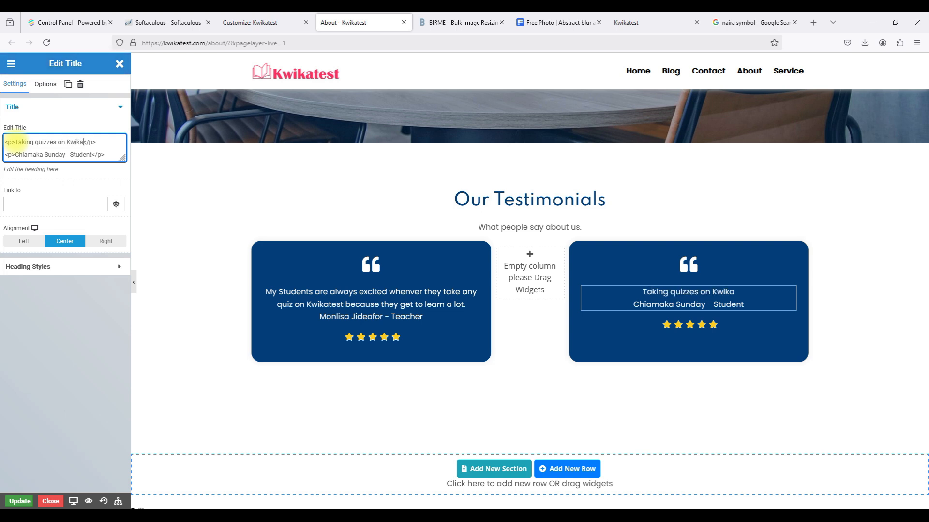
text( has been f)
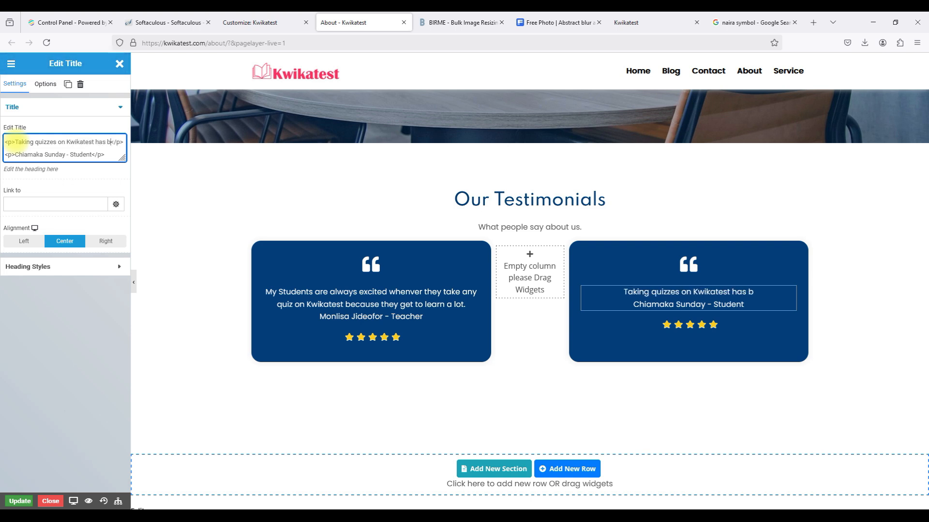
text(un for me.)
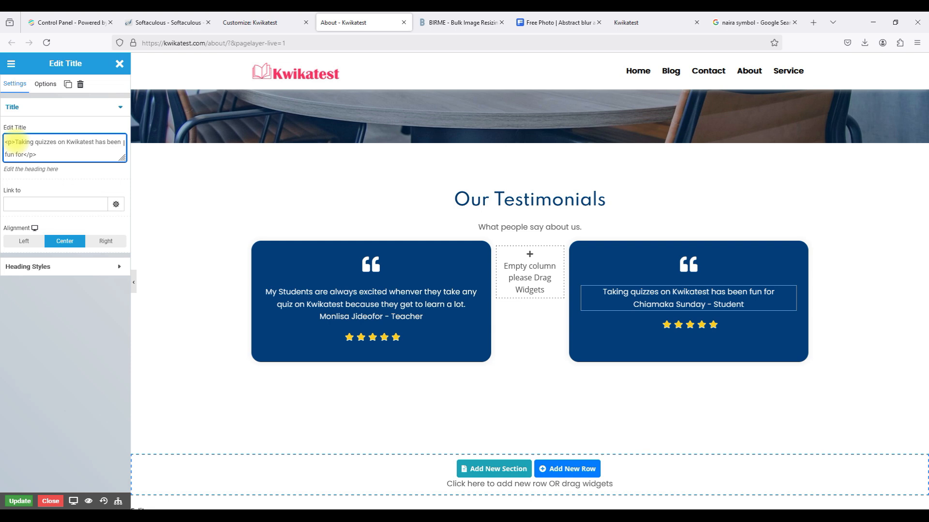
text( I get to )
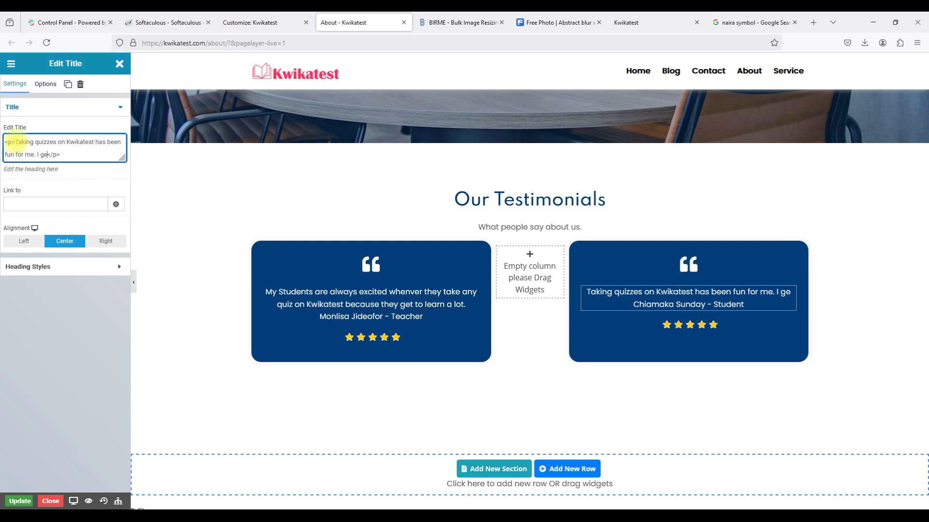
text(learn a lot of new )
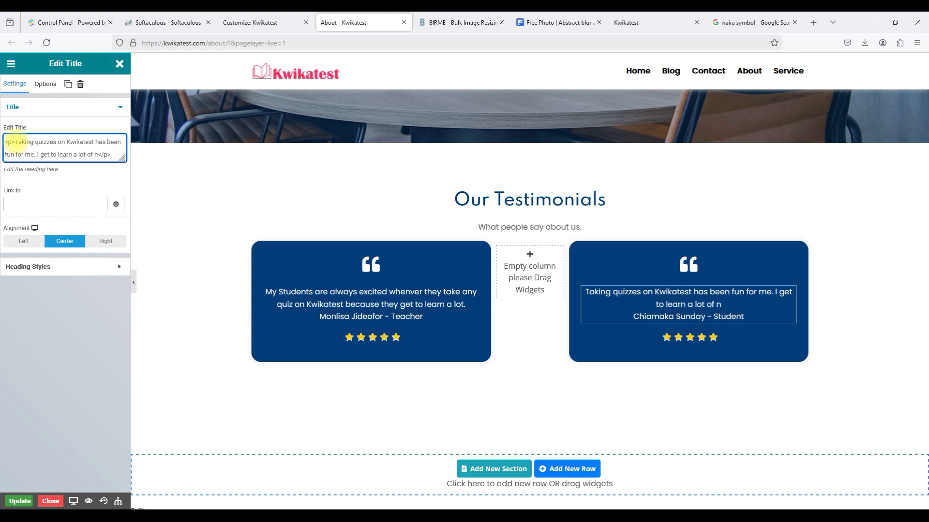
text(things on )
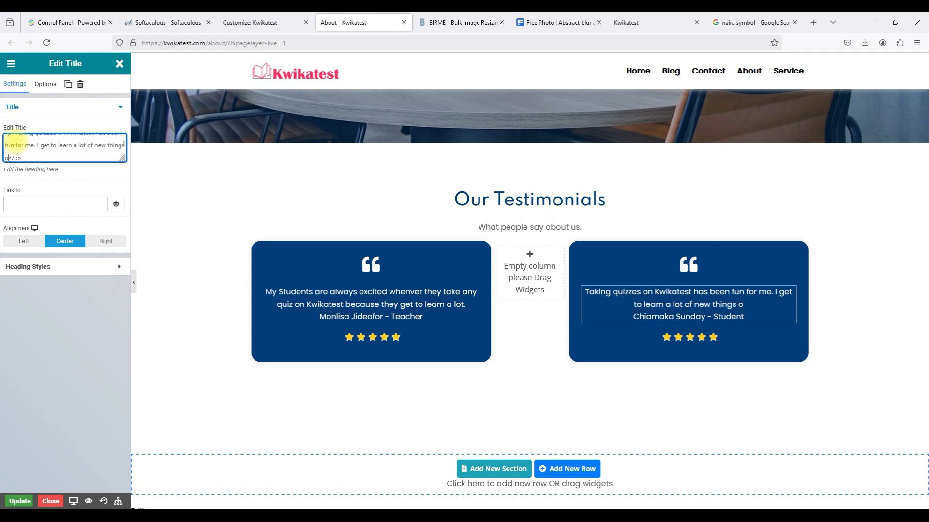
text(history,)
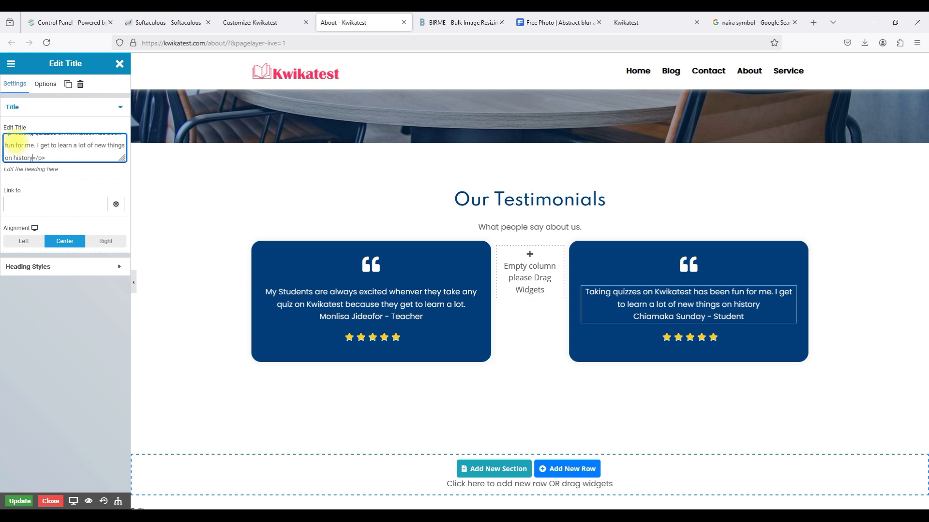
text( science)
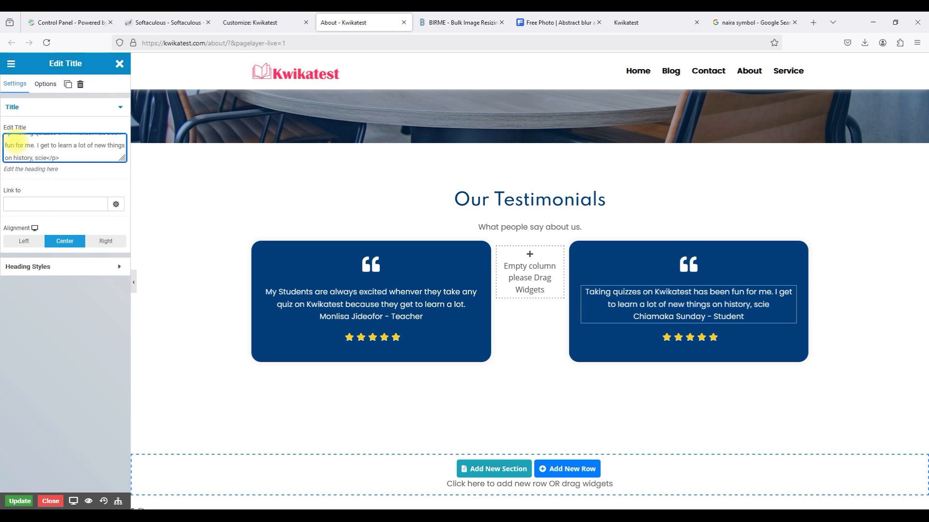
key(BackSpace)
key(BackSpace)
key(BackSpace)
key(BackSpace)
key(BackSpace)
key(BackSpace)
key(BackSpace)
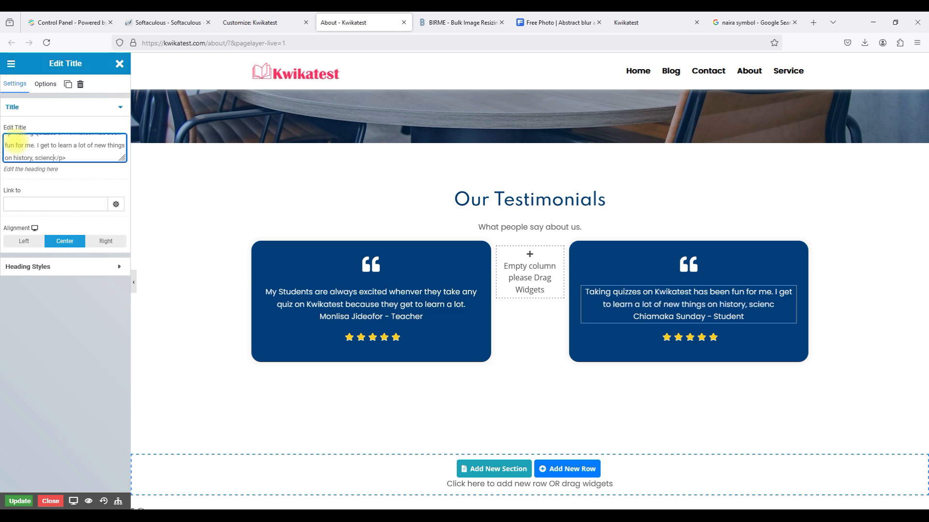
key(BackSpace)
text(and scie)
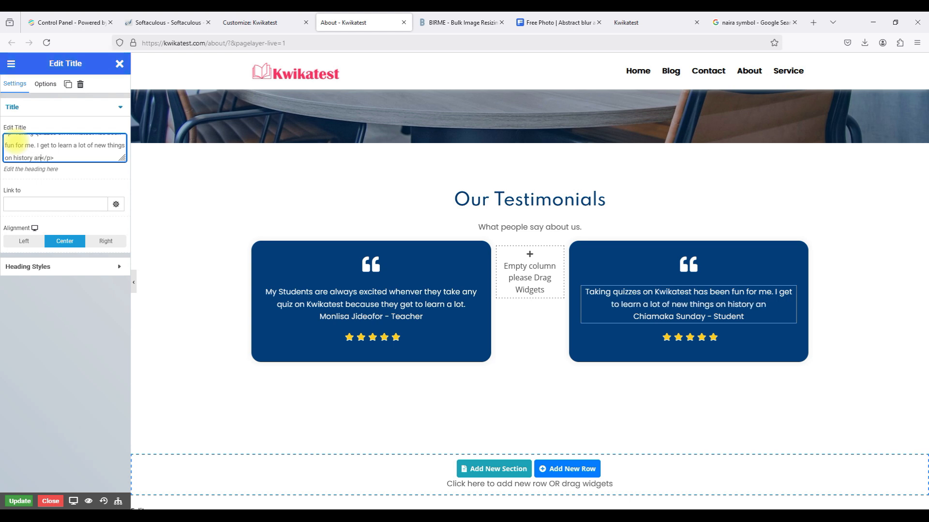
text(nce.)
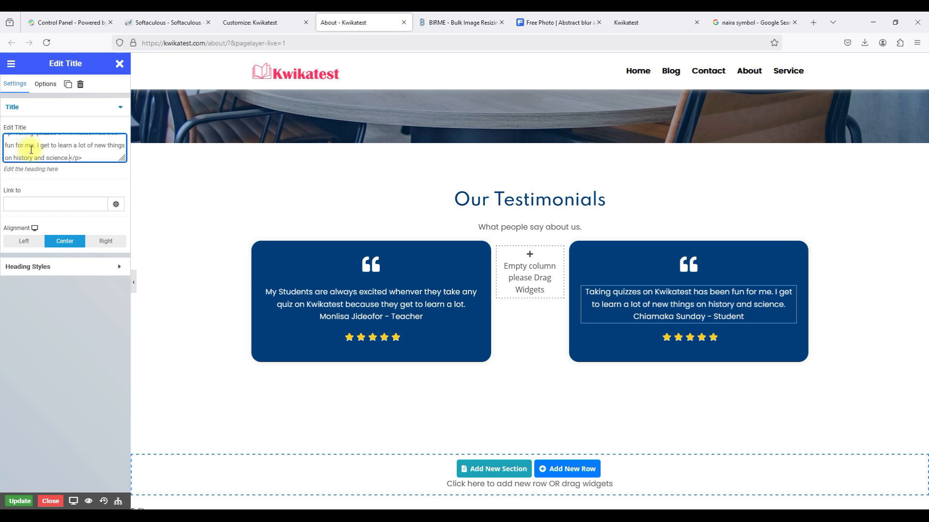
click(852, 341)
Save the About page and scroll through the live Kwikatest About page to review it.
click(19, 501)
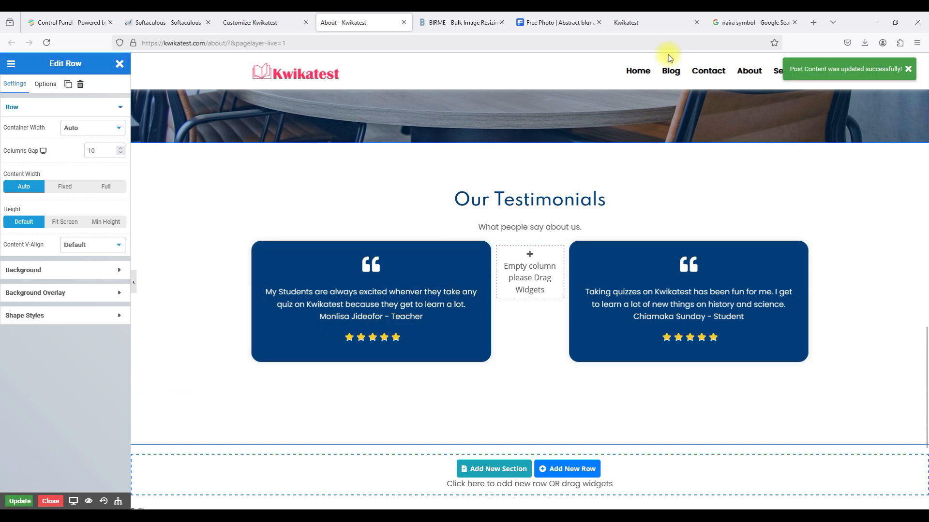
click(625, 24)
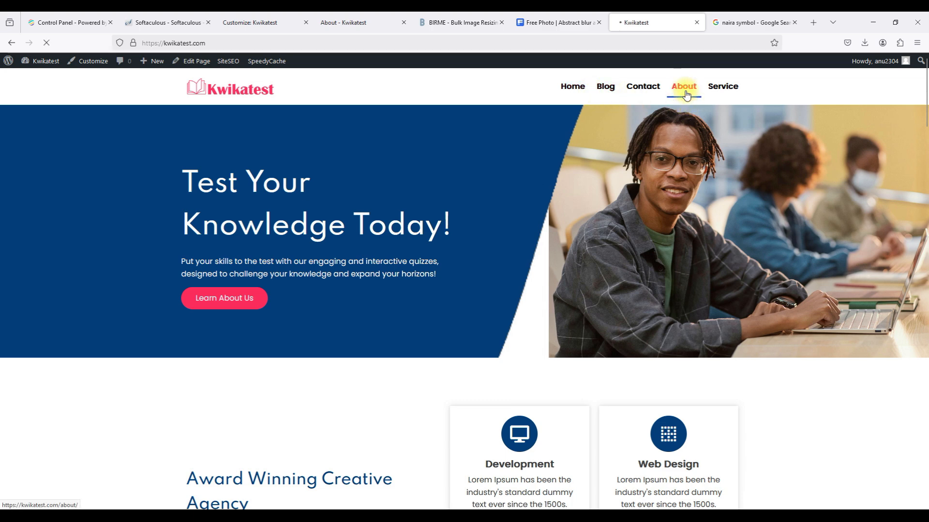
scroll(491, 275, down, 2)
scroll(491, 274, up, 2)
scroll(490, 275, down, 4)
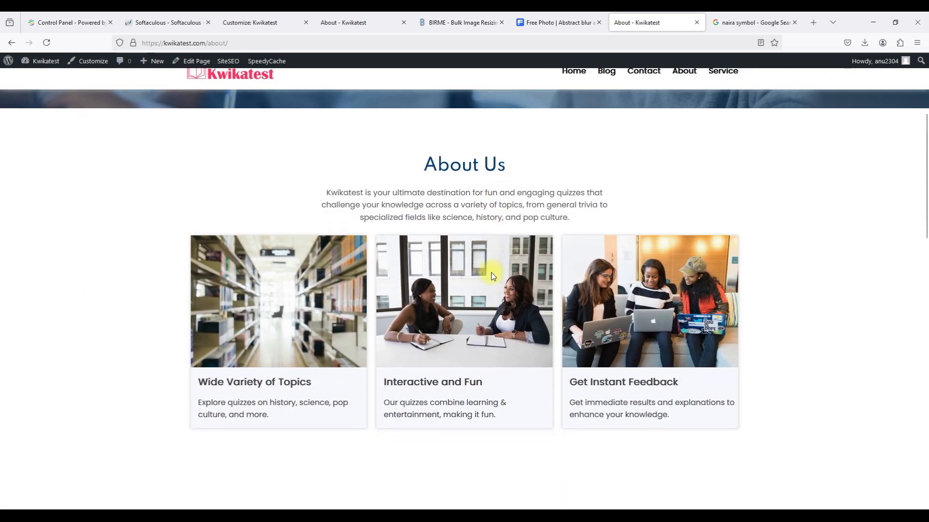
scroll(491, 276, down, 6)
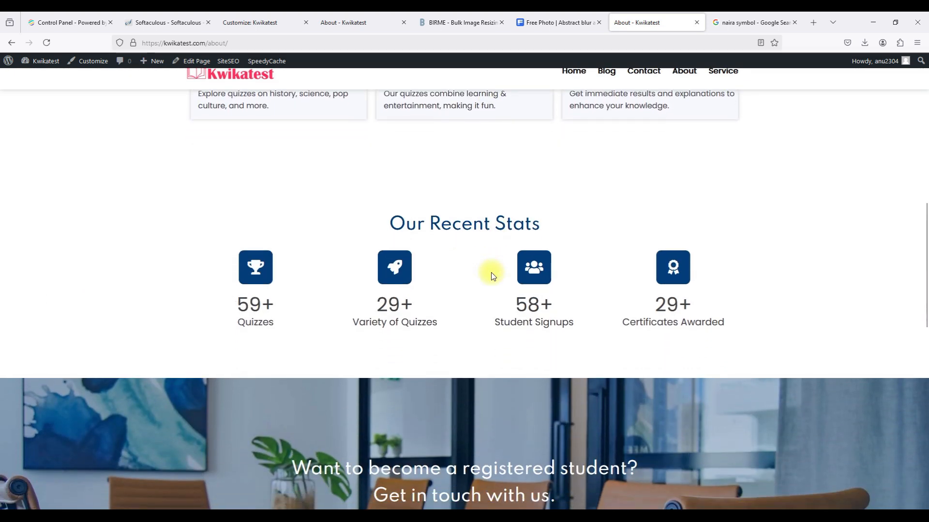
scroll(325, 362, down, 3)
scroll(325, 362, up, 3)
scroll(326, 361, down, 2)
scroll(326, 361, up, 3)
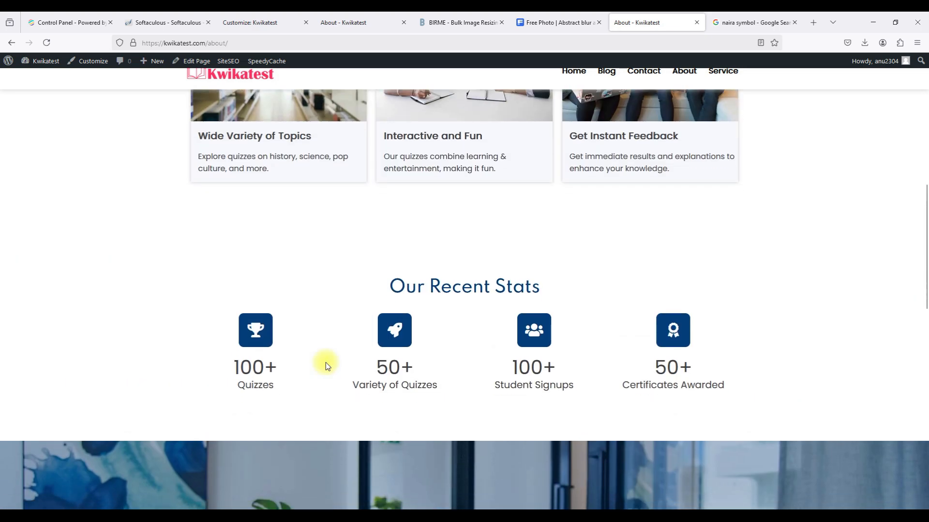
scroll(326, 362, down, 12)
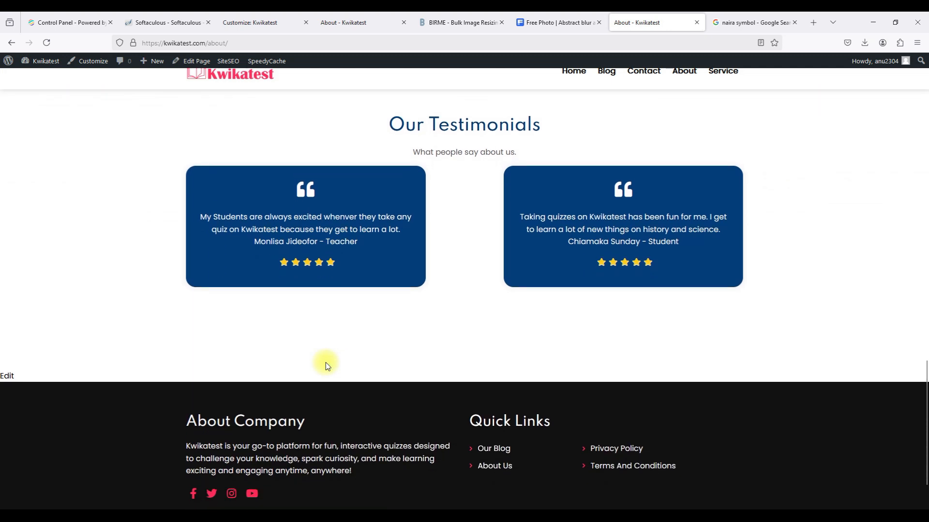
scroll(326, 361, down, 1)
scroll(326, 361, down, 2)
scroll(326, 362, up, 1)
scroll(326, 362, down, 1)
scroll(326, 362, up, 15)
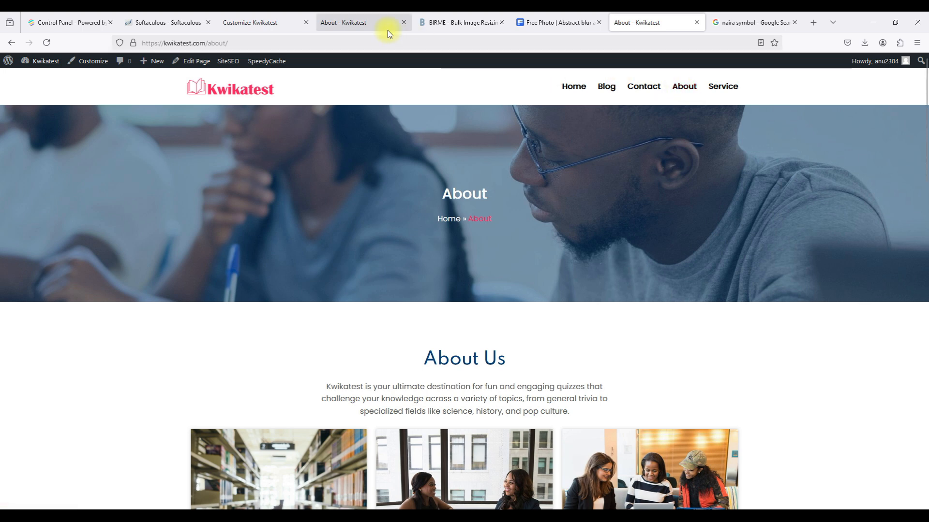
Update the About page and close its editor.
click(364, 27)
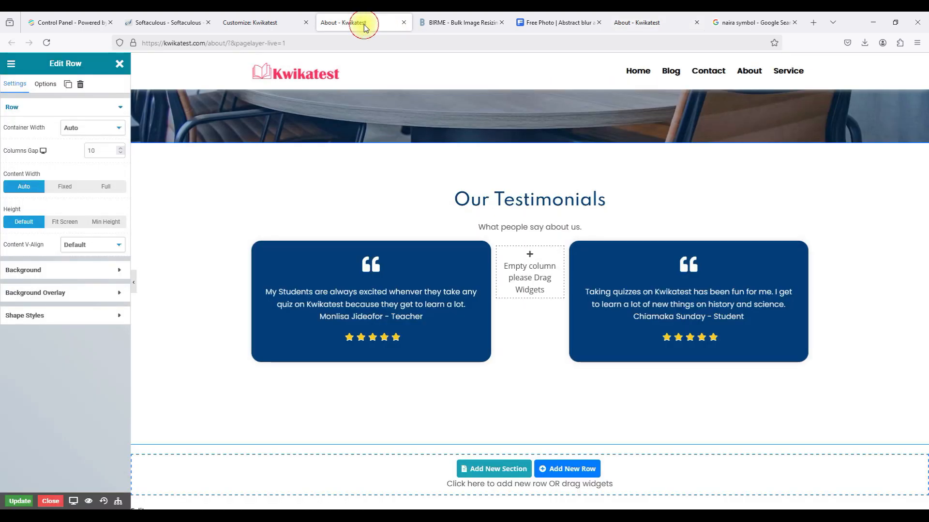
click(20, 501)
click(50, 501)
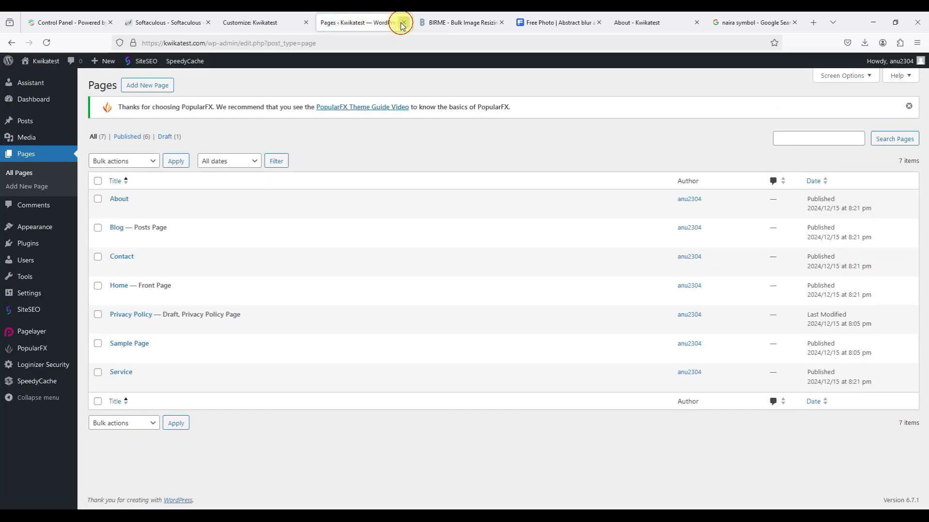
Open the Contact page for editing from the site customizer.
click(402, 22)
click(280, 24)
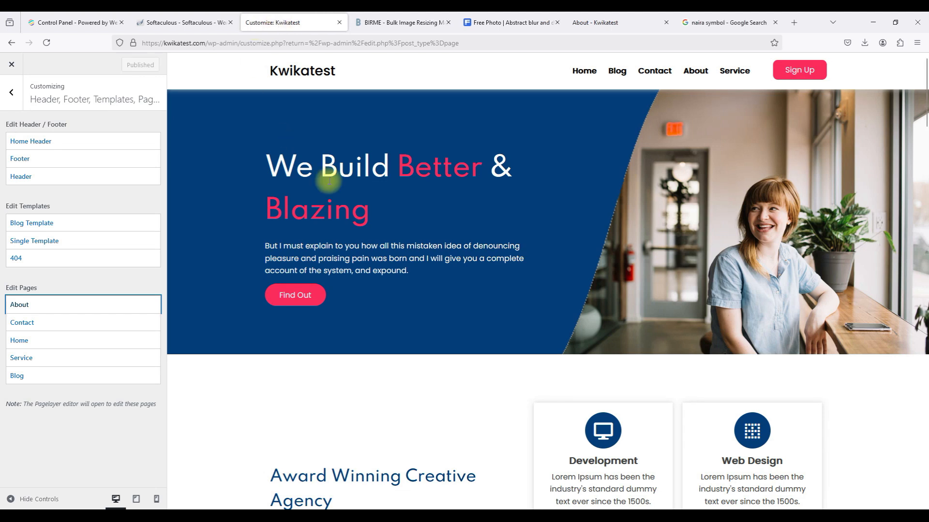
click(69, 323)
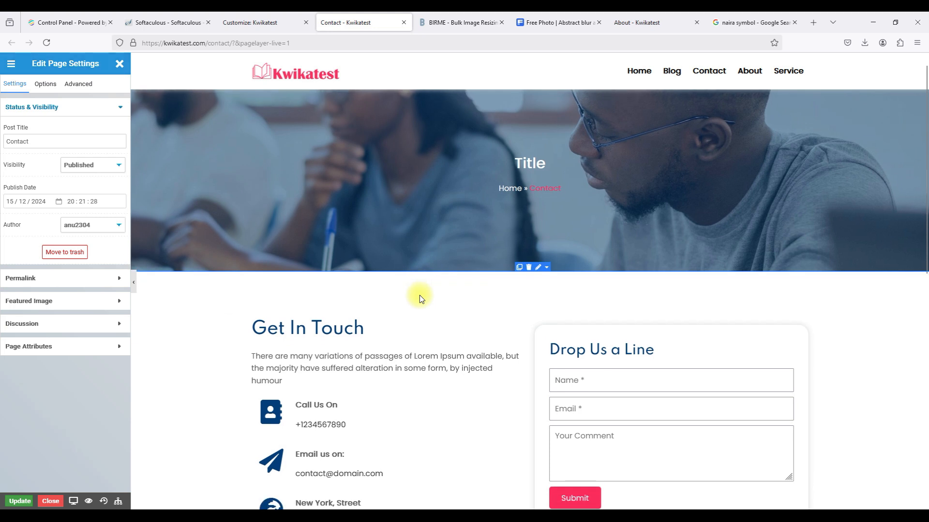
Delete the Lorem Ipsum paragraph under Get In Touch.
scroll(420, 295, down, 3)
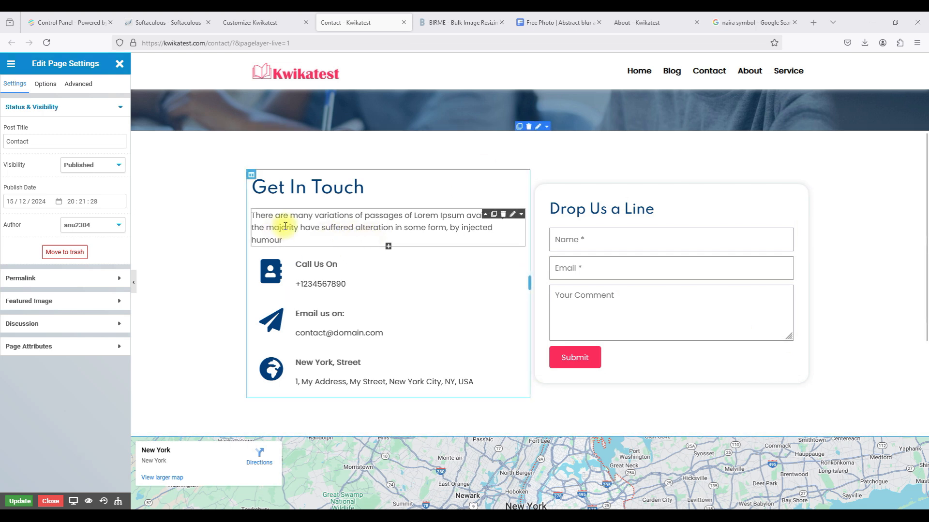
click(505, 216)
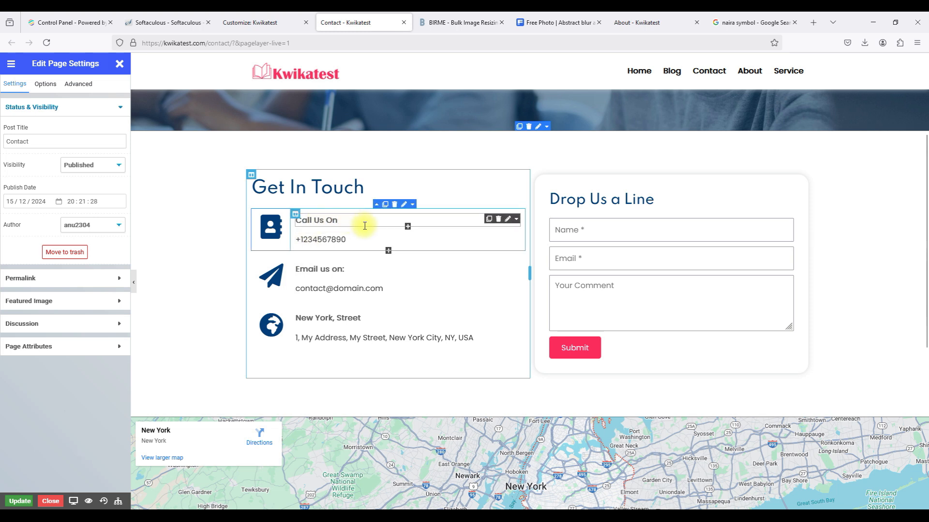
click(353, 240)
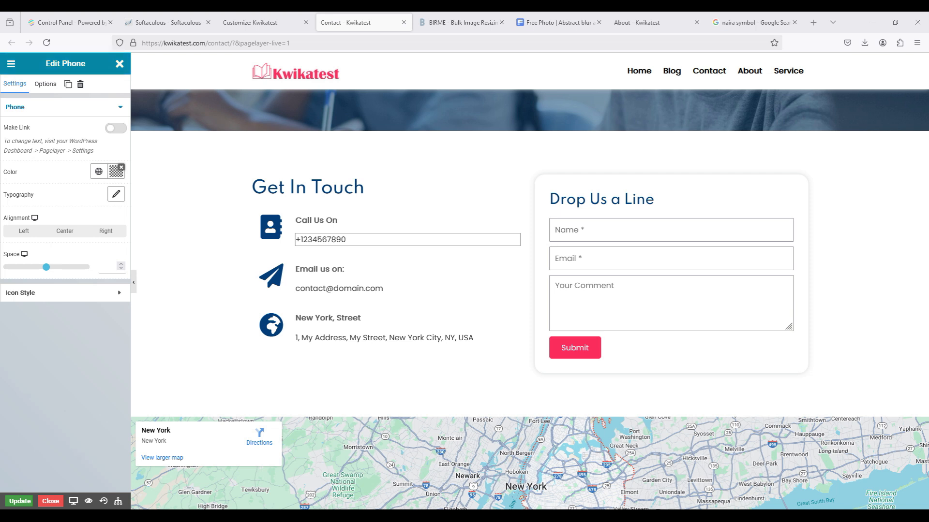
Browse the Call Us On phone element's settings, icon style and typography options.
mouse_move(369, 239)
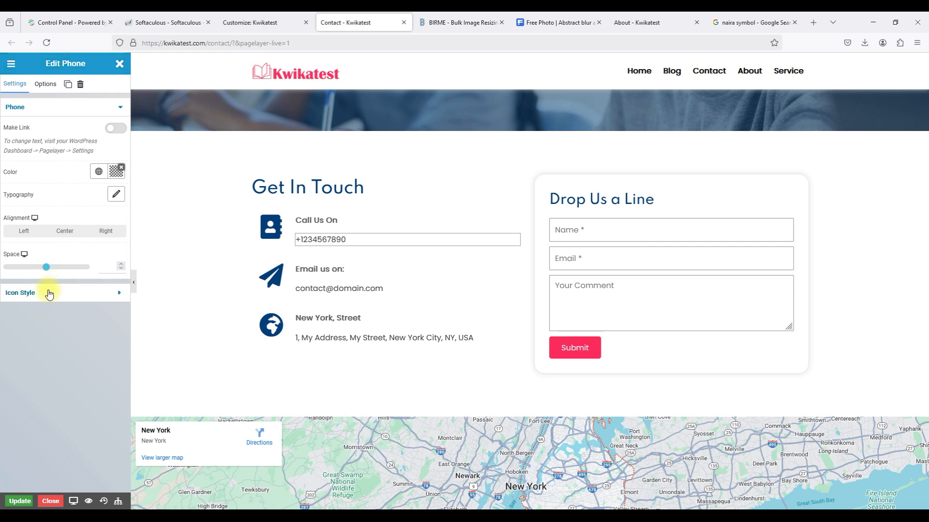
click(46, 89)
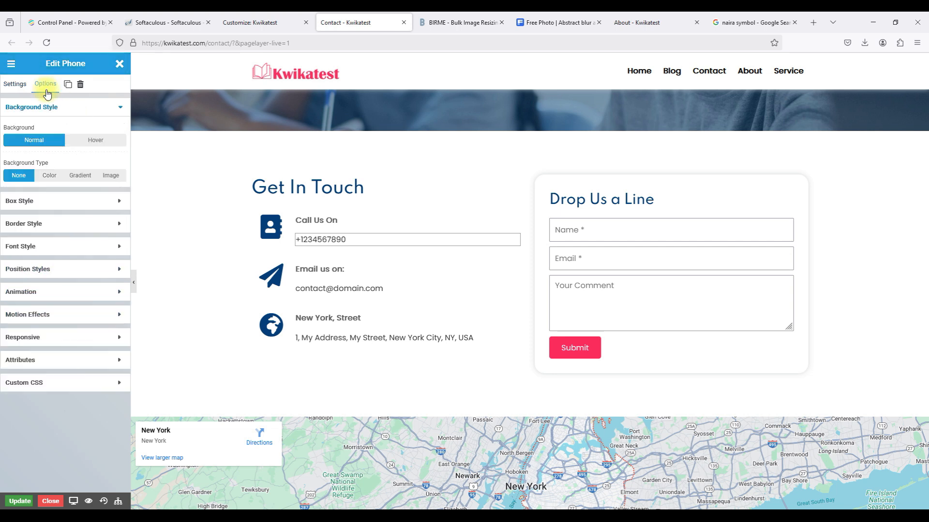
click(15, 84)
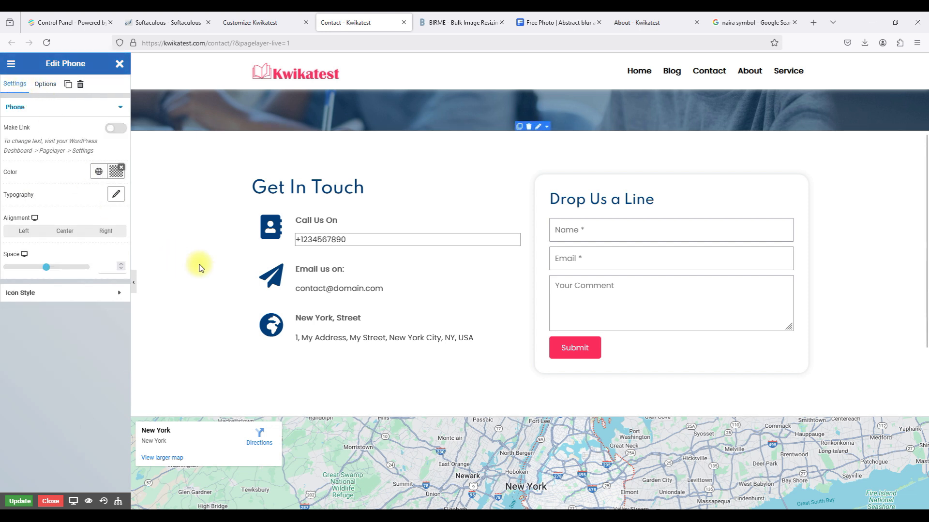
click(309, 238)
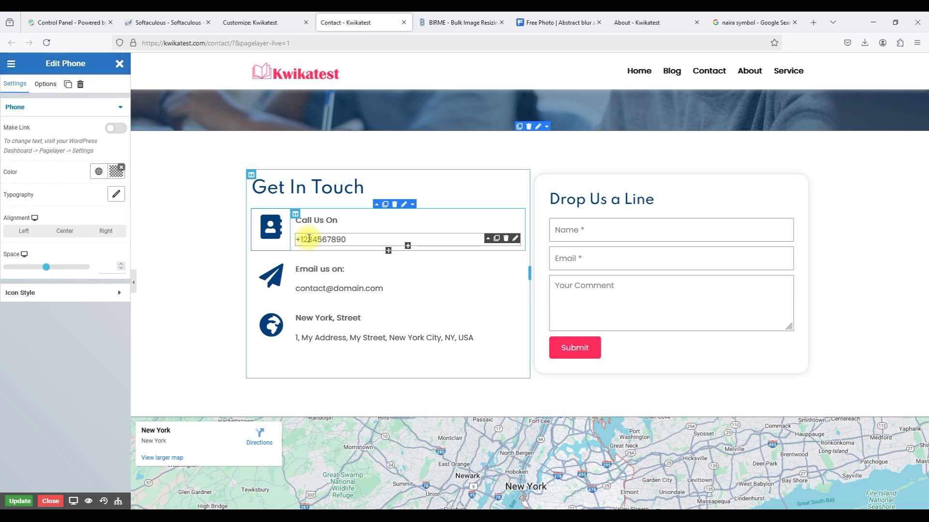
click(389, 239)
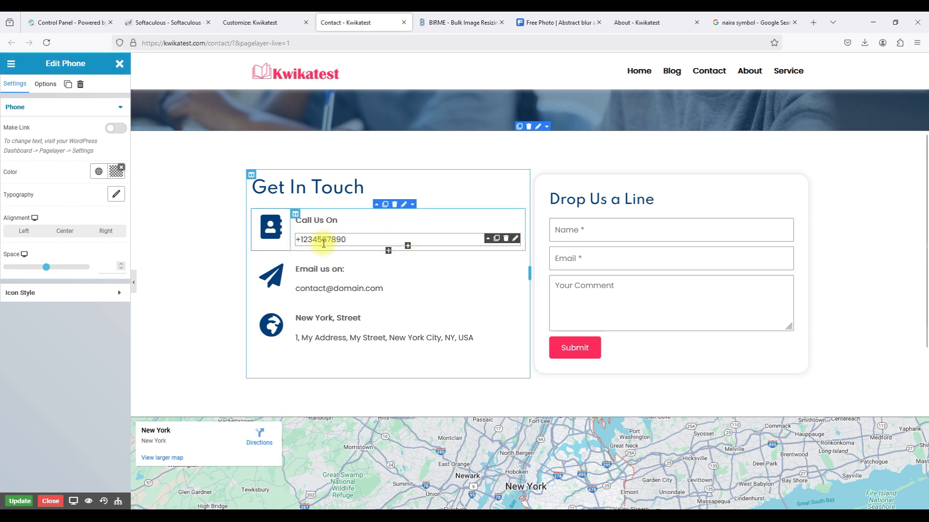
click(39, 293)
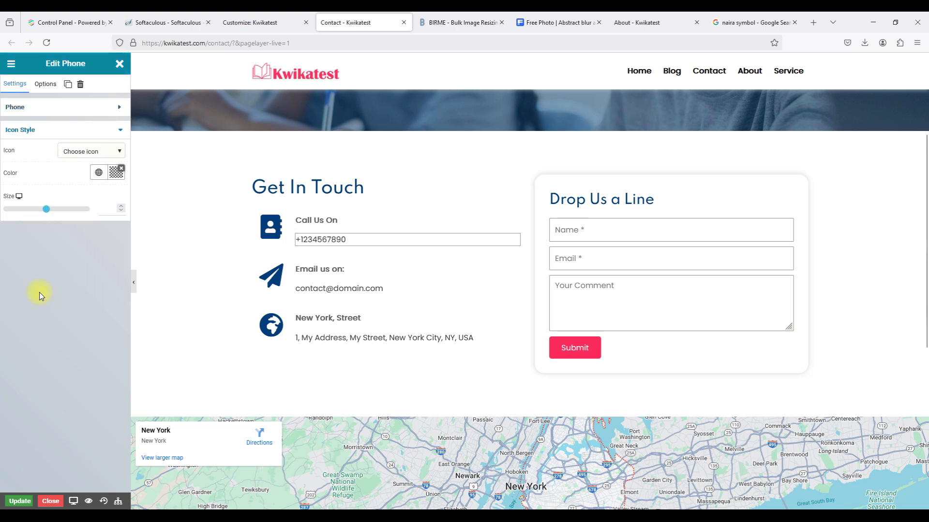
click(63, 106)
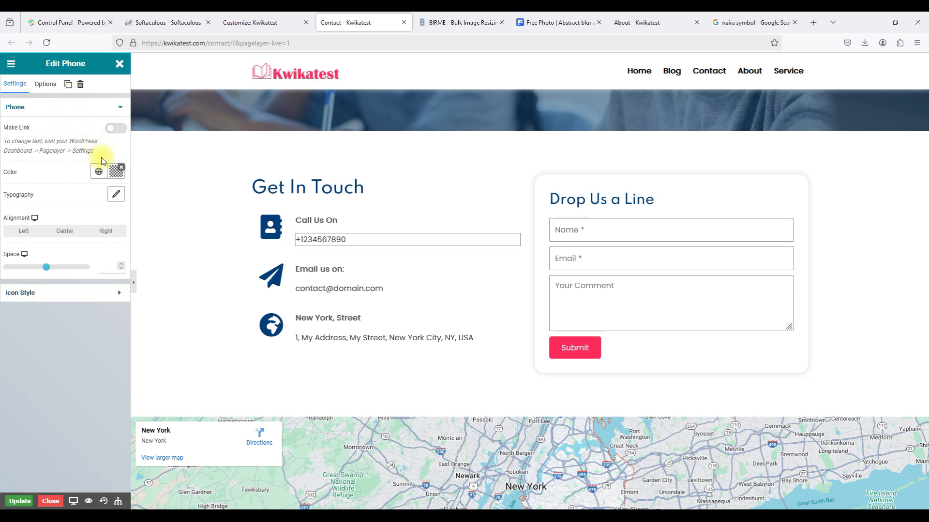
click(114, 195)
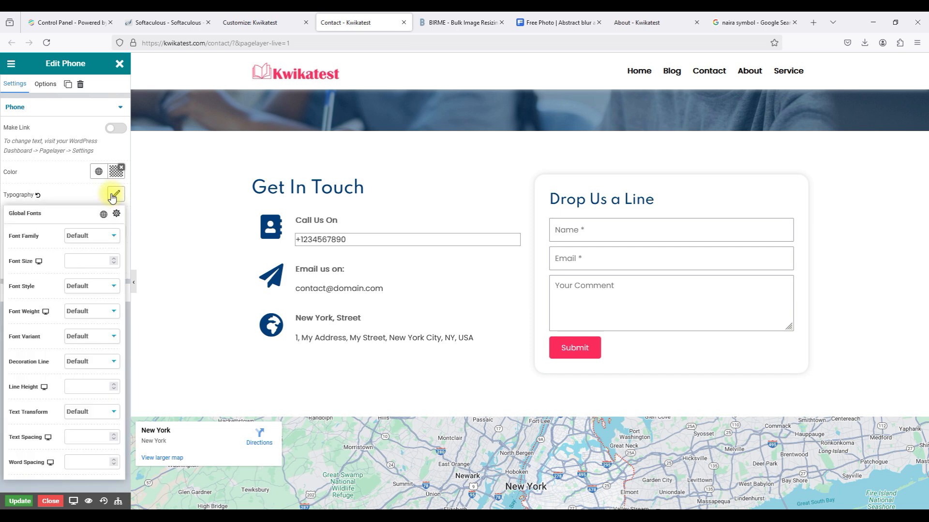
click(113, 196)
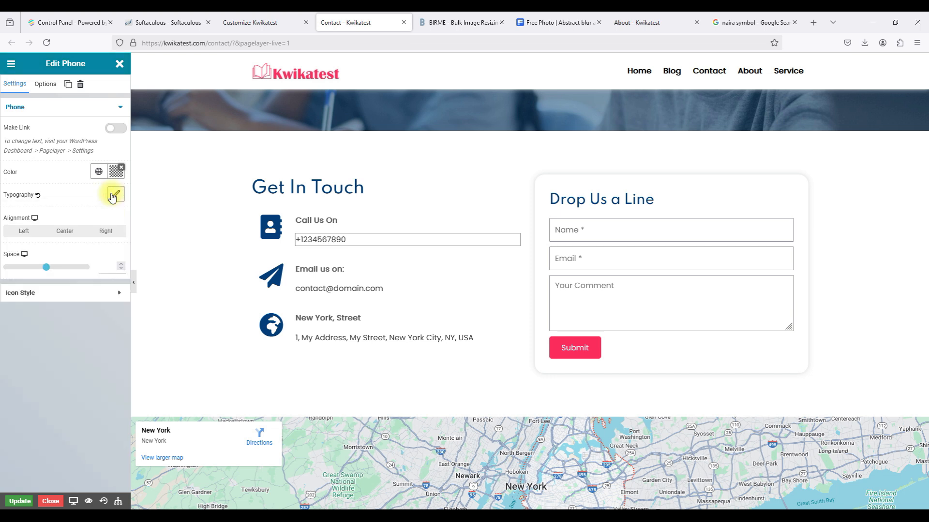
click(51, 86)
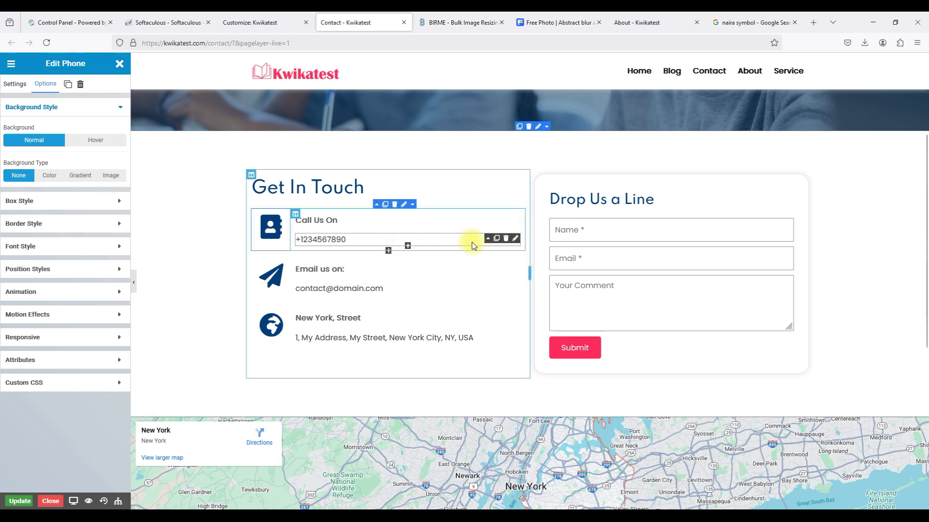
Replace the placeholder phone number under Call Us On with a Rich Text block holding the real number.
click(506, 239)
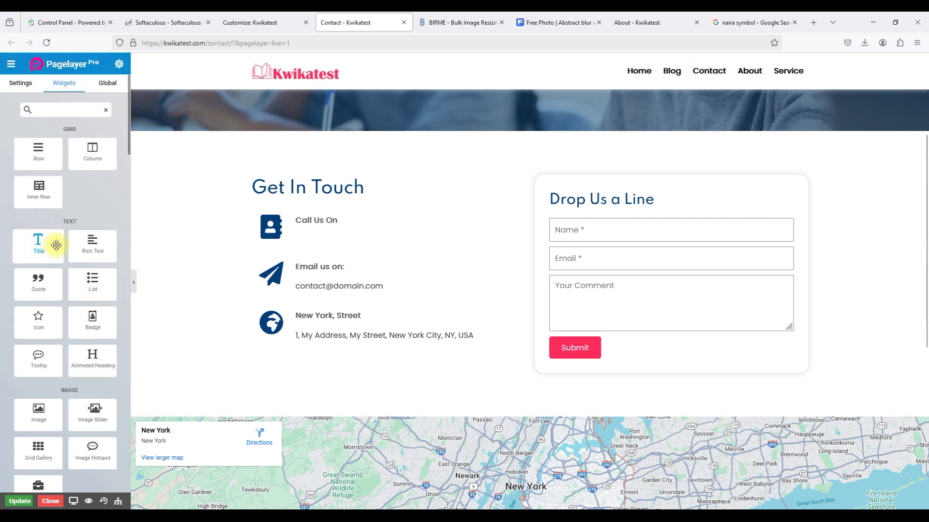
drag(87, 245, 320, 242)
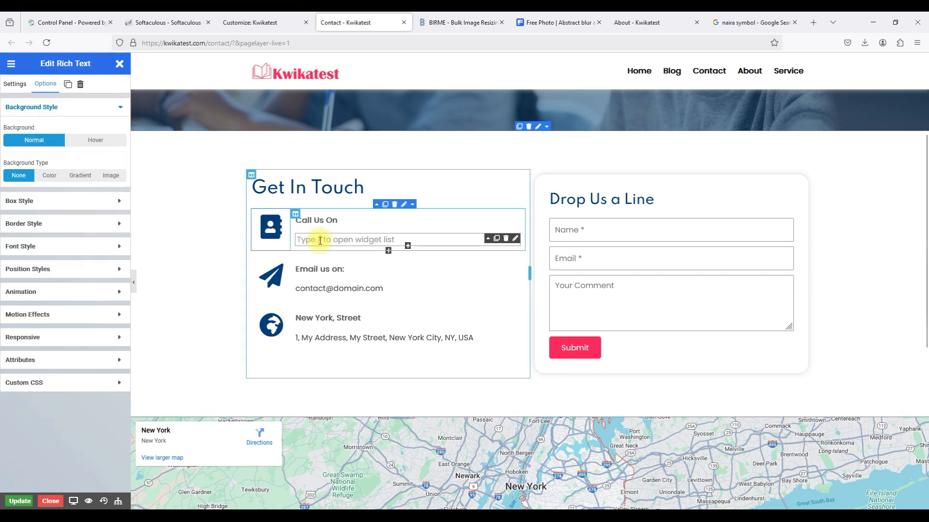
click(4, 79)
click(29, 143)
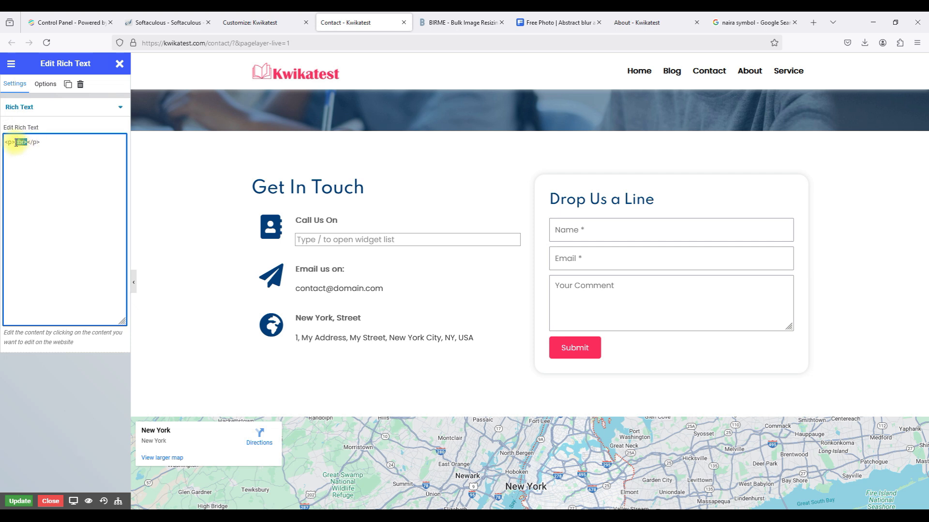
key(ctrl+v)
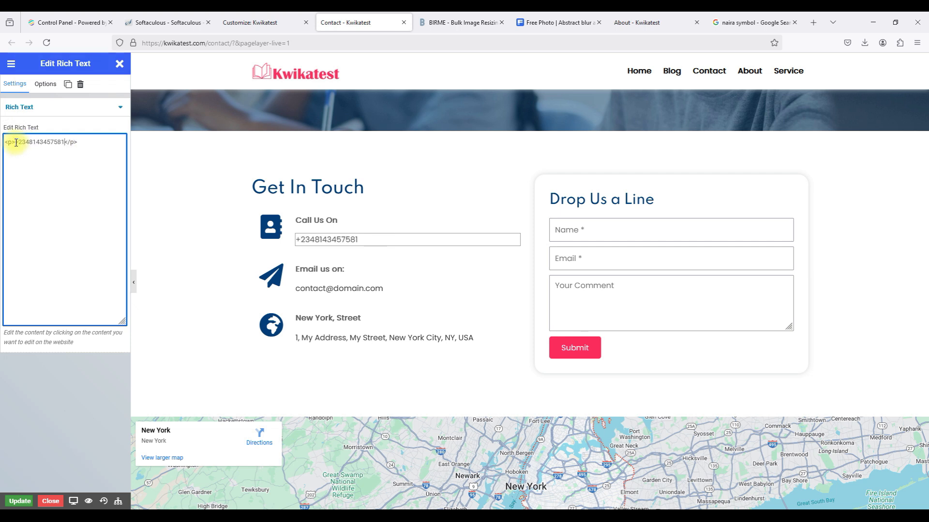
Delete the placeholder e-mail and New York address line, then add the contact e-mail under 'Email us on:'.
click(374, 290)
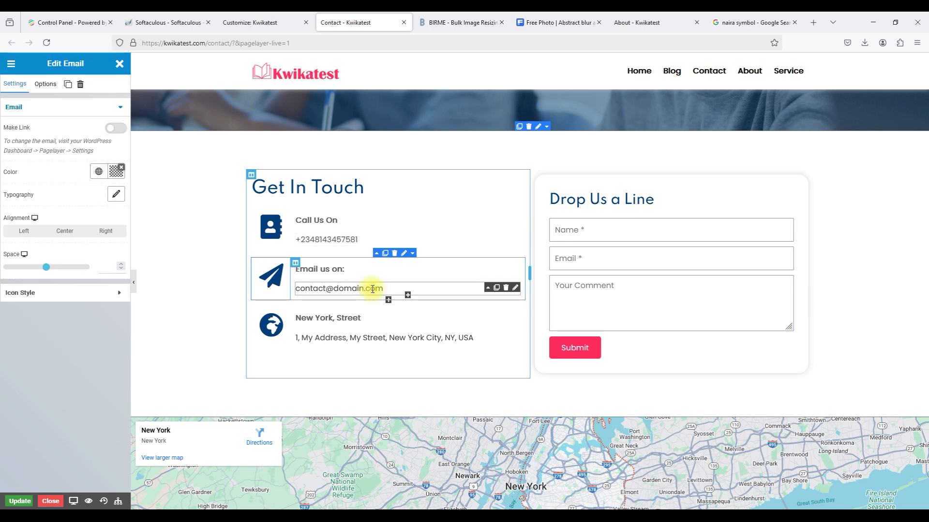
click(506, 288)
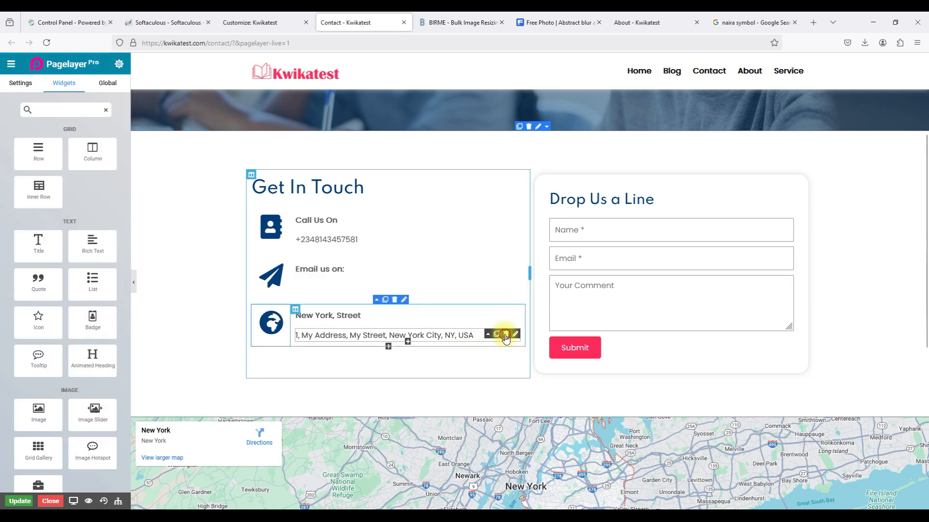
click(506, 334)
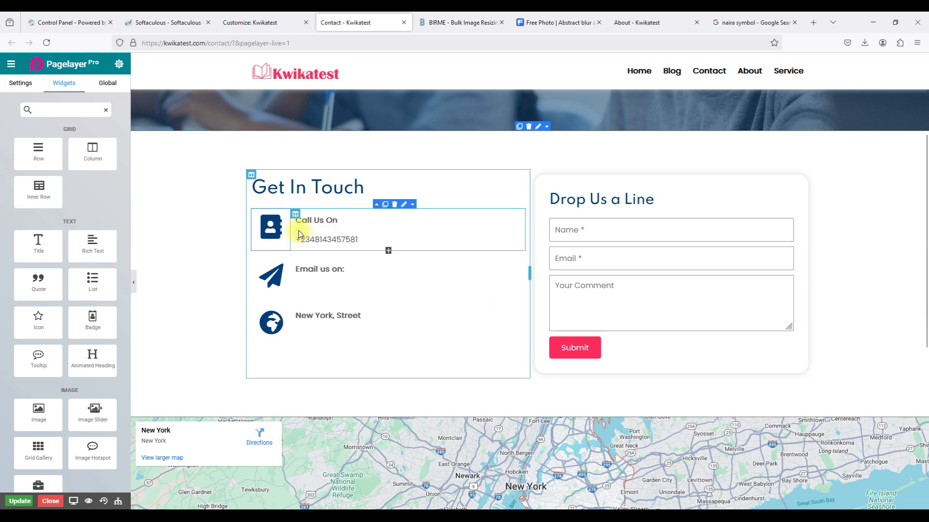
drag(77, 245, 307, 289)
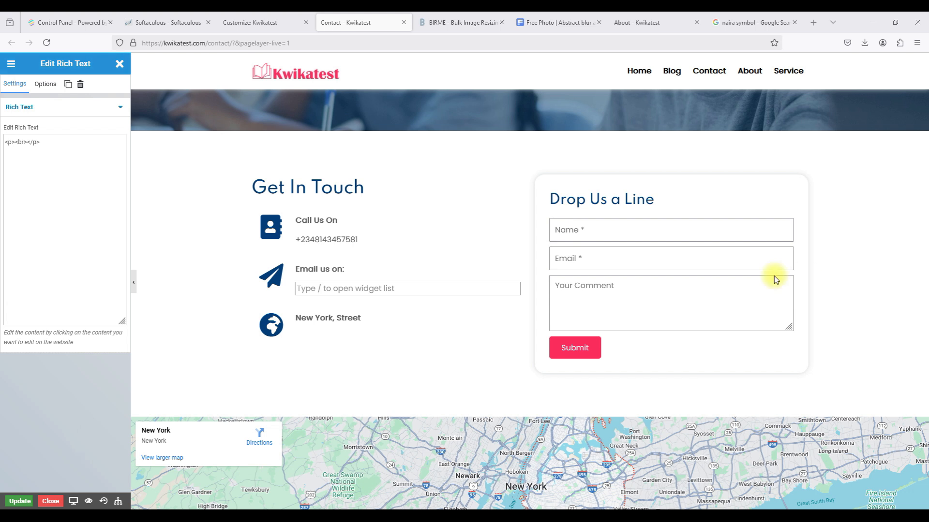
click(29, 142)
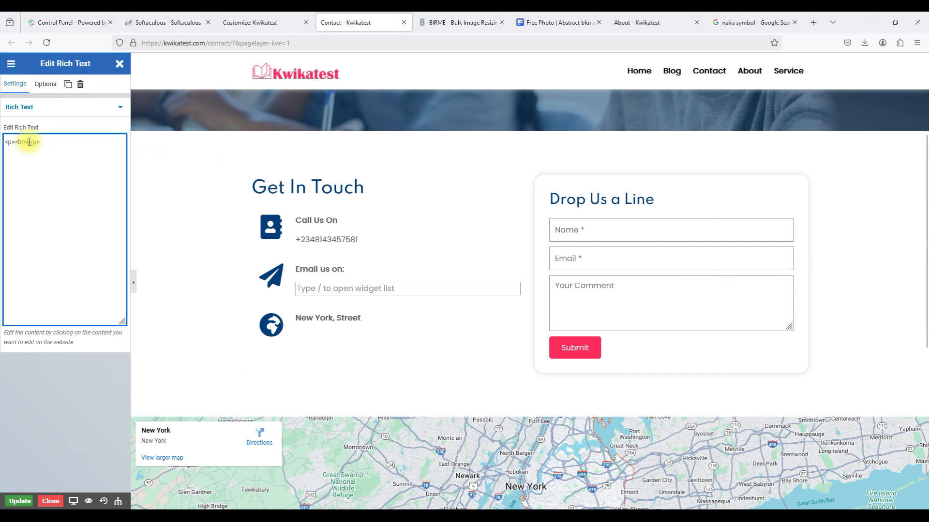
key(BackSpace)
key(BackSpace)
key(BackSpace)
key(BackSpace)
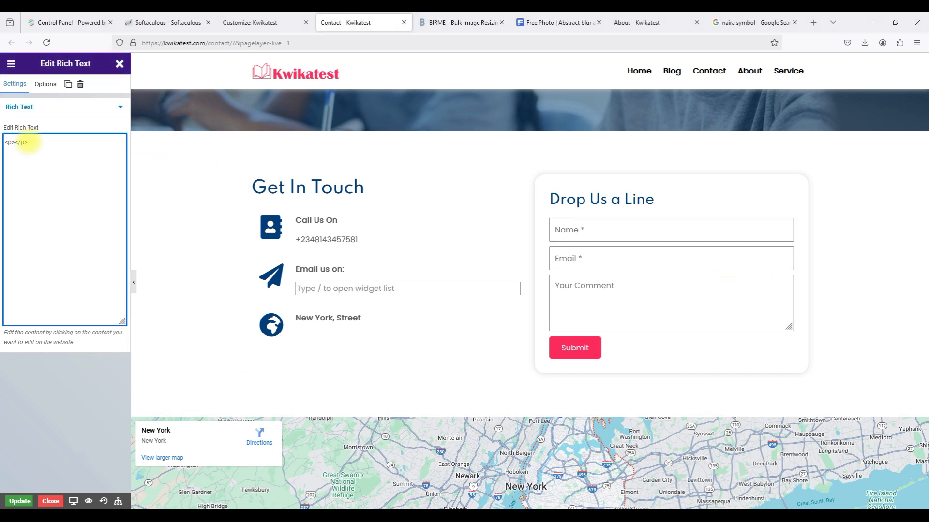
key(ctrl+v)
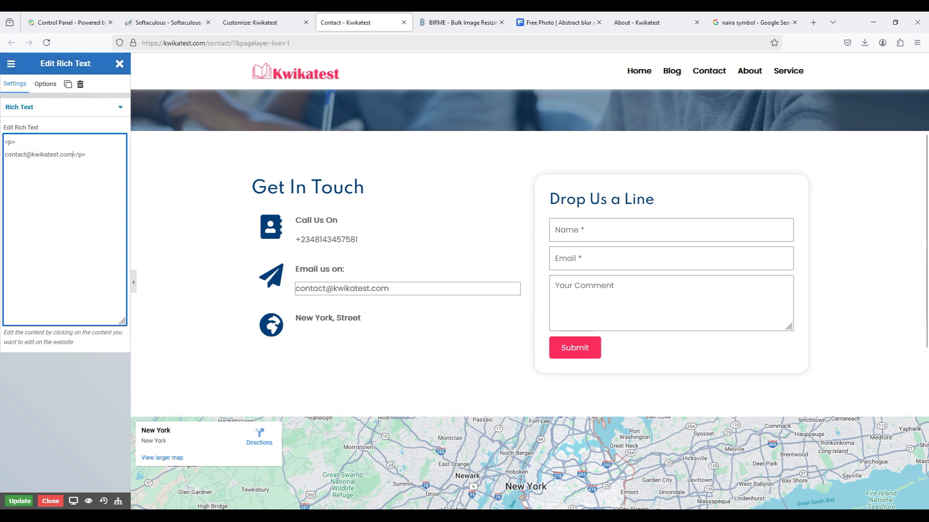
click(65, 416)
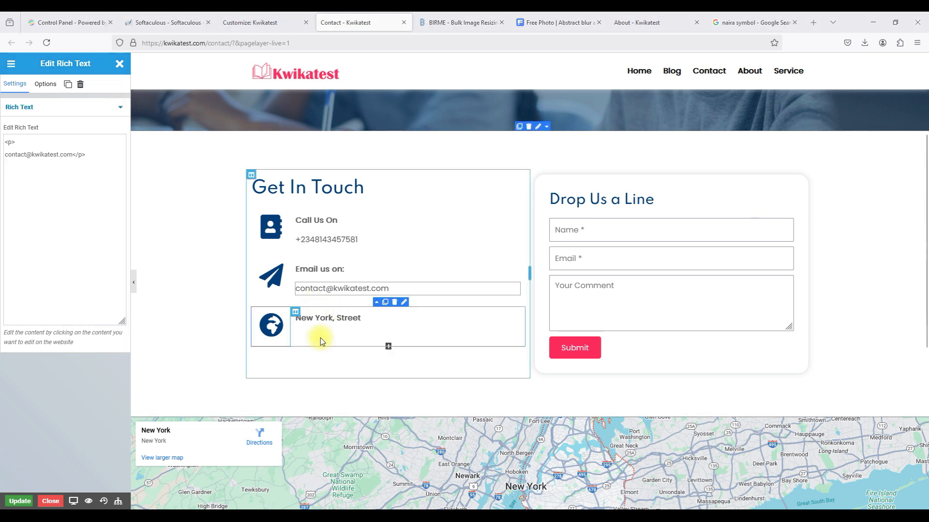
Add a Rich Text block with the Lagos street address under the 'New York, Street' heading.
click(120, 63)
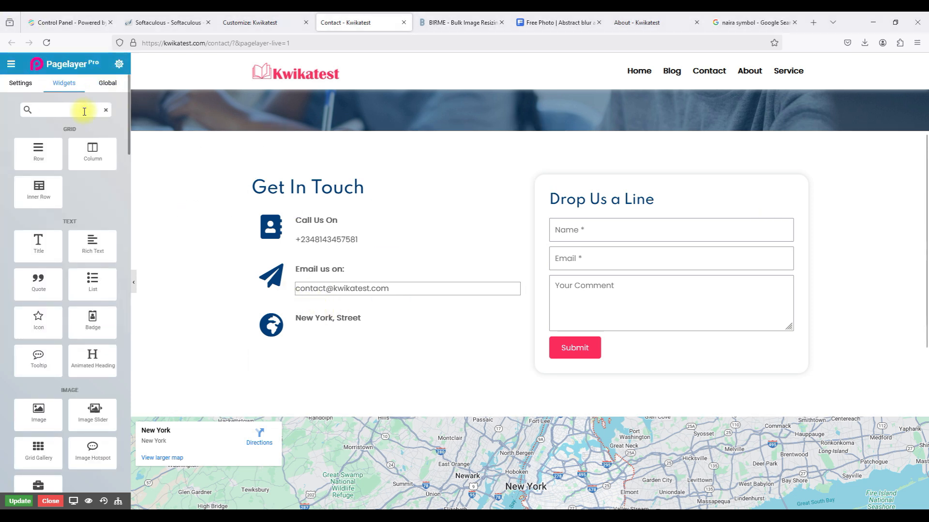
drag(92, 243, 355, 337)
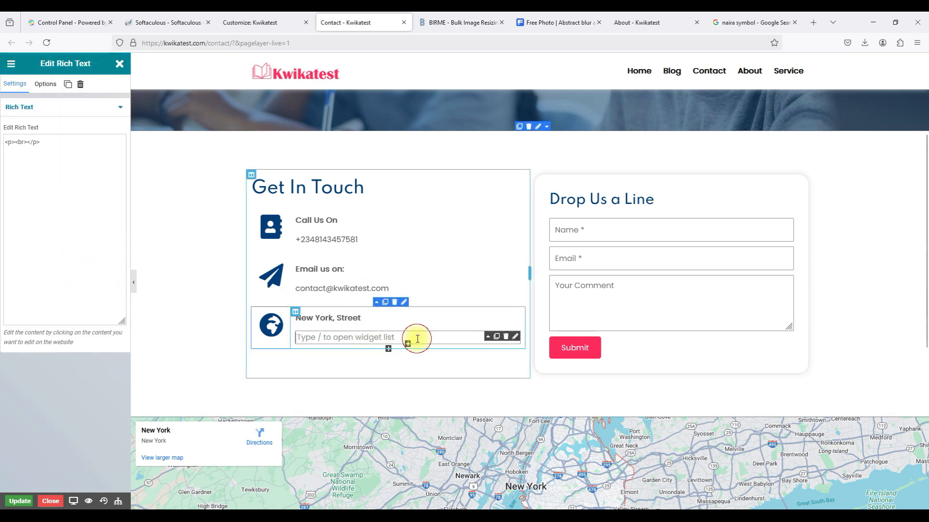
click(28, 139)
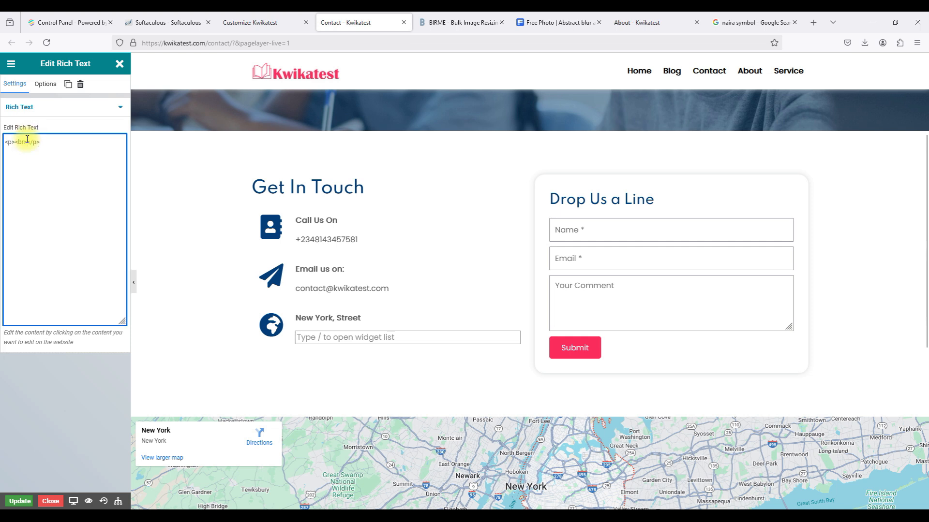
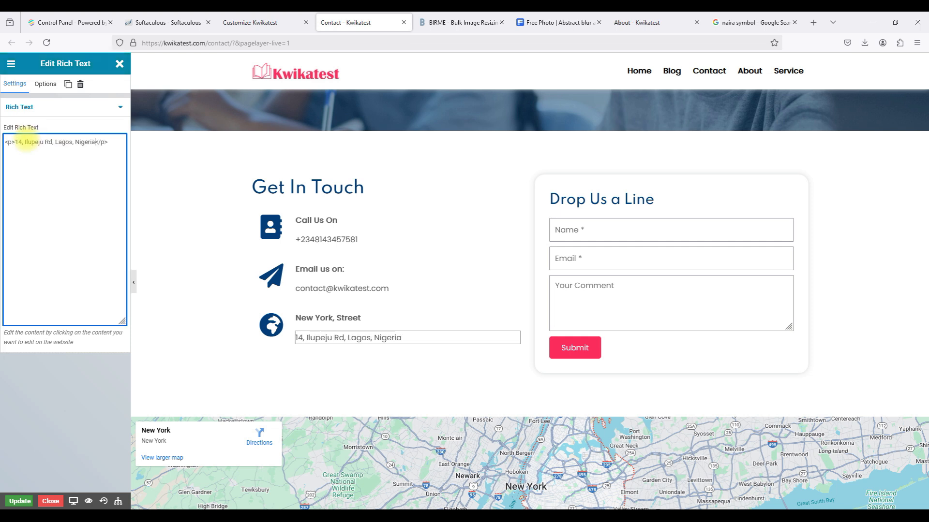
Rename the 'New York, Street' heading to Location.
click(394, 319)
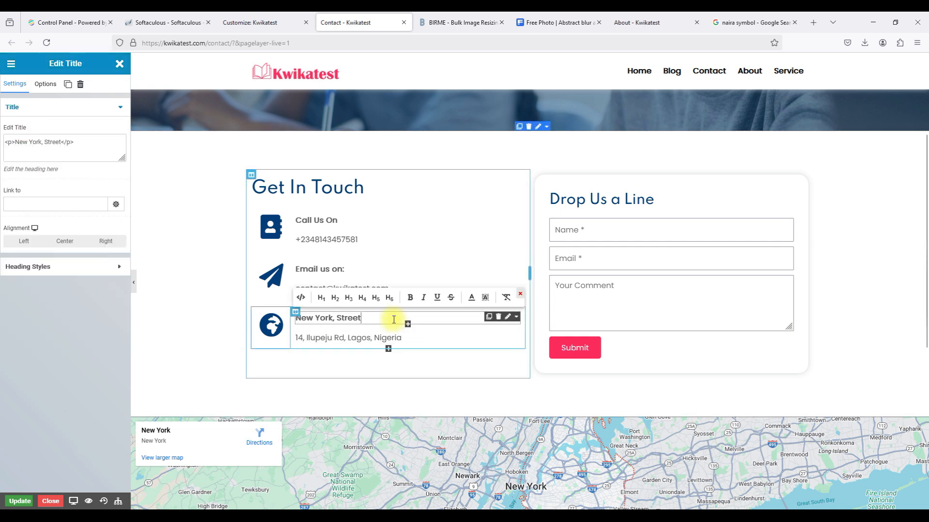
click(63, 139)
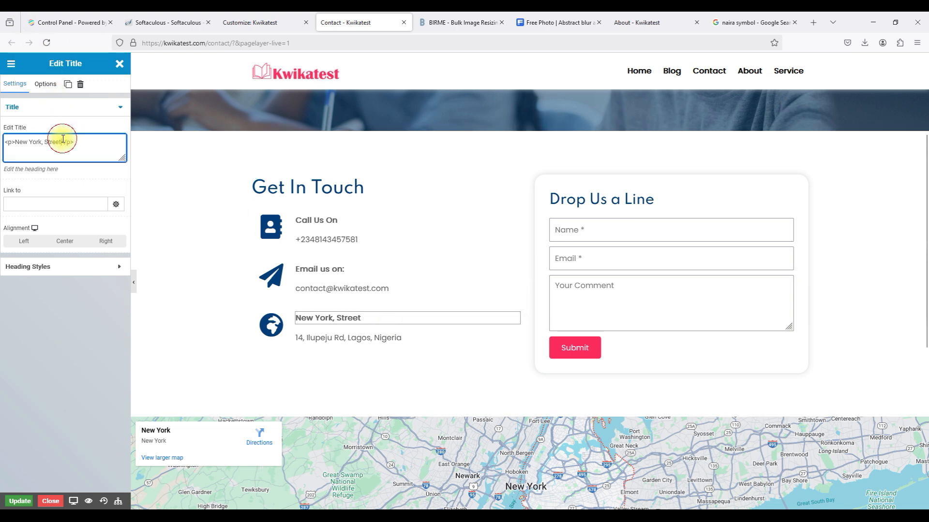
drag(62, 141, 17, 140)
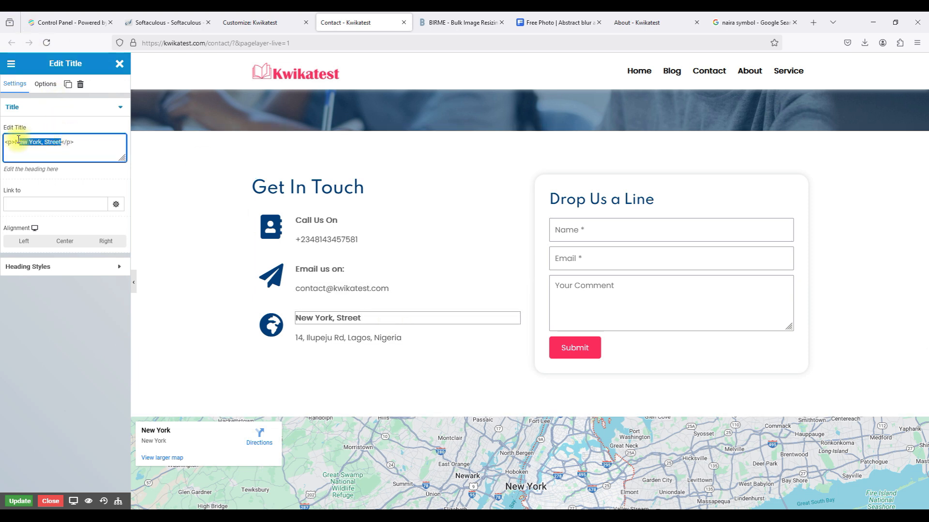
text(Location)
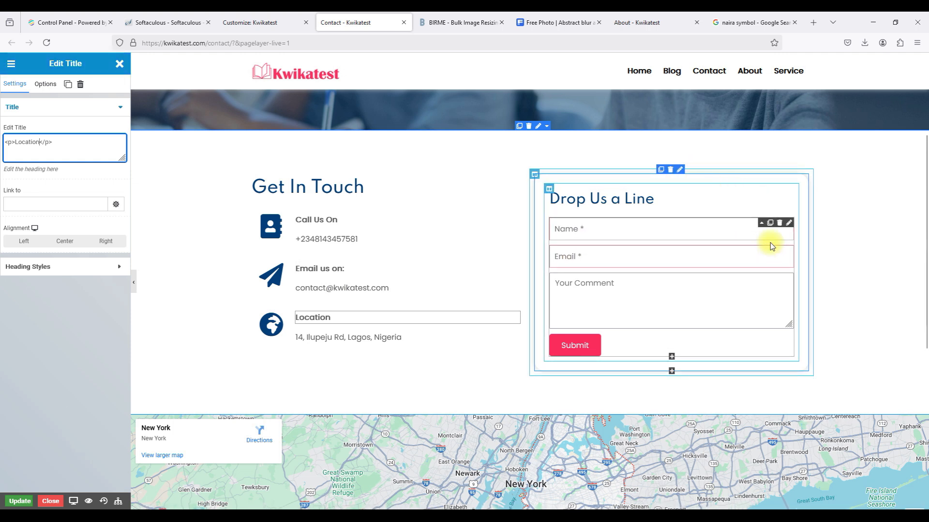
Switch on 'Use Google reCaptcha' for the Drop Us a Line form, then open the map's settings.
click(790, 223)
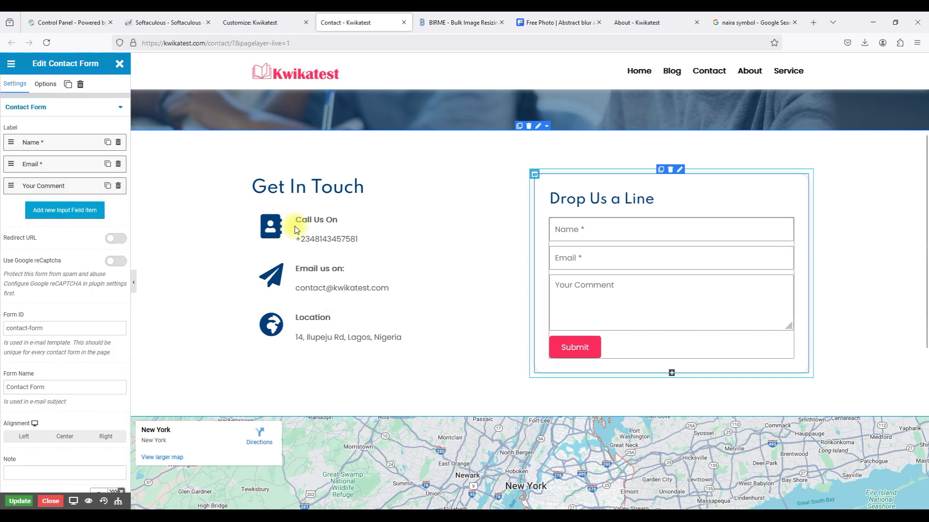
click(113, 264)
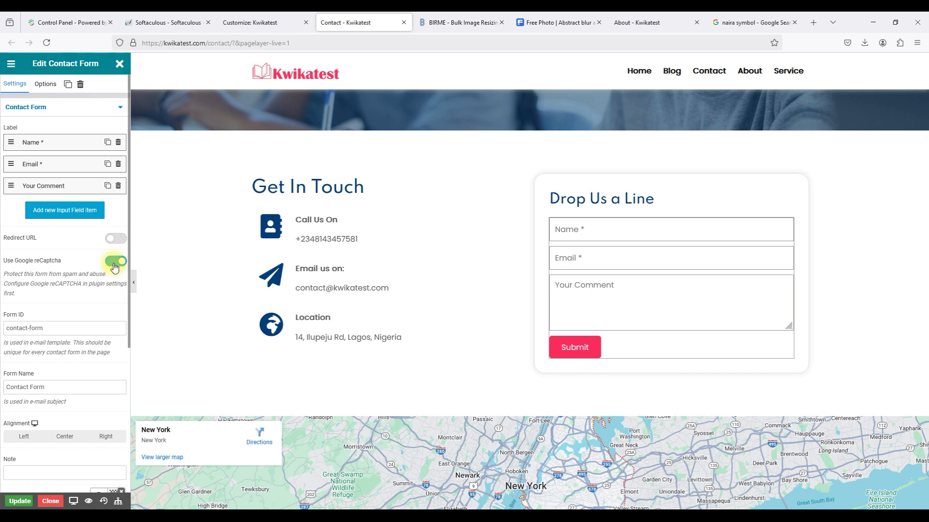
scroll(399, 312, down, 3)
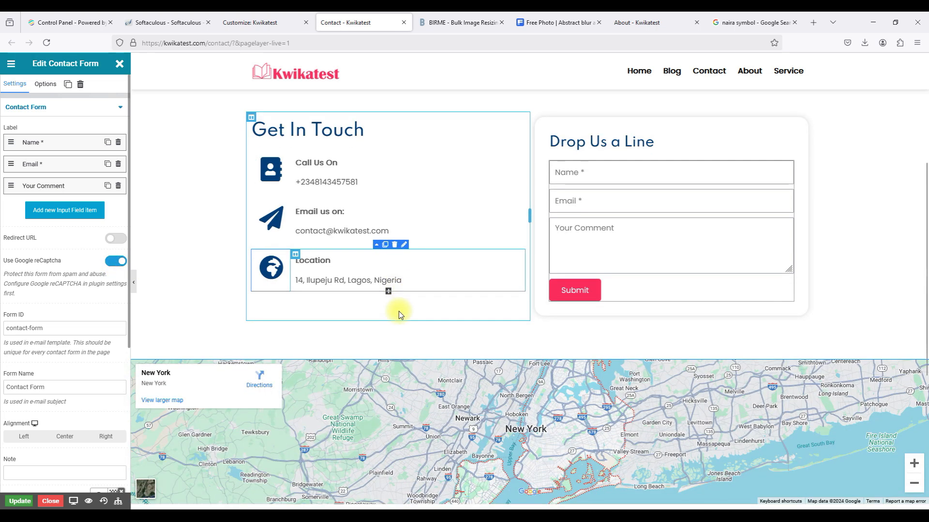
scroll(399, 314, down, 1)
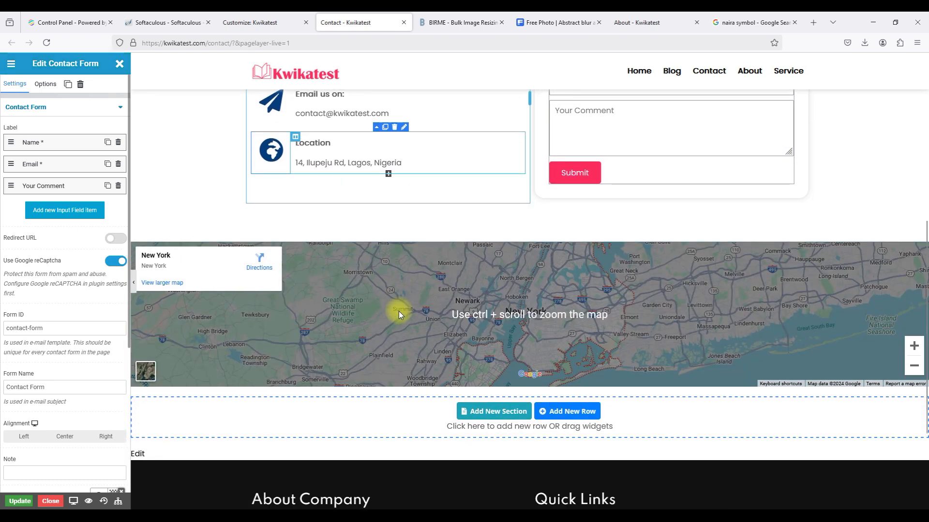
scroll(398, 313, down, 2)
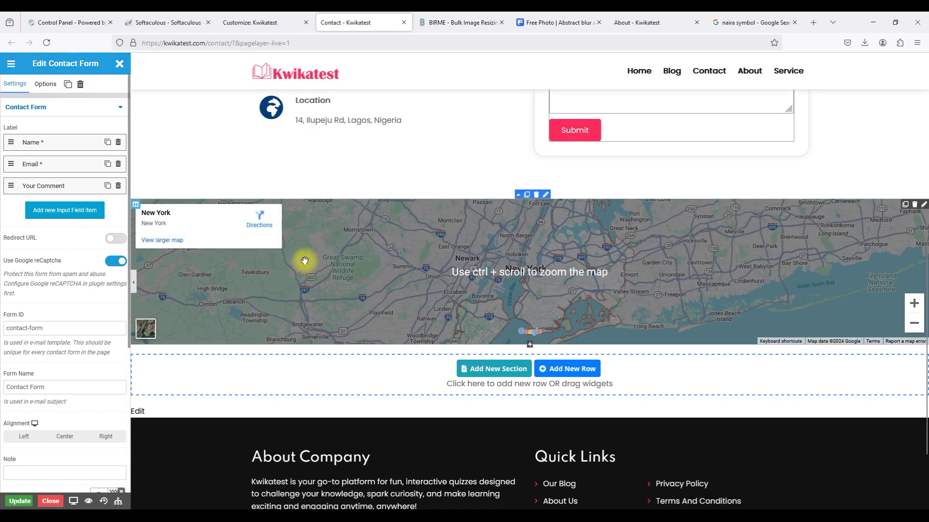
click(922, 207)
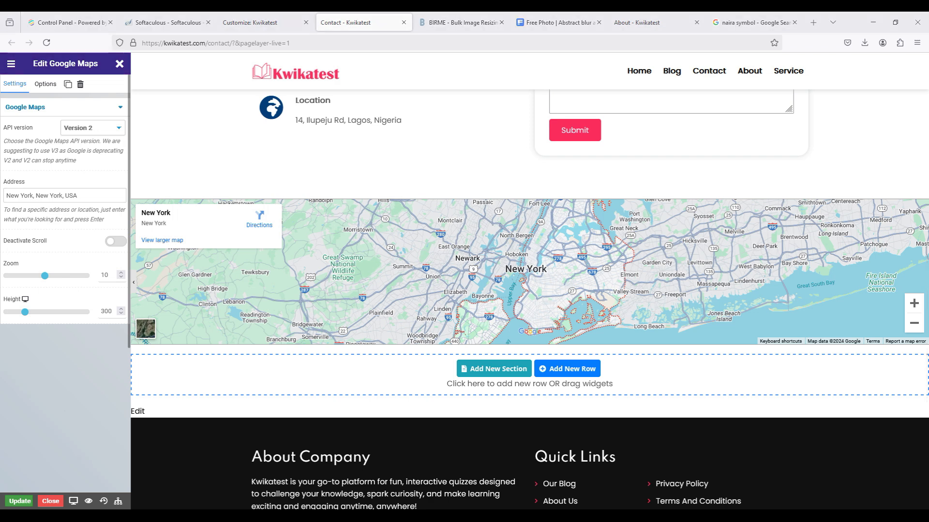
Replace the map address 'New York, New York, USA' with the Lagos street address.
click(74, 199)
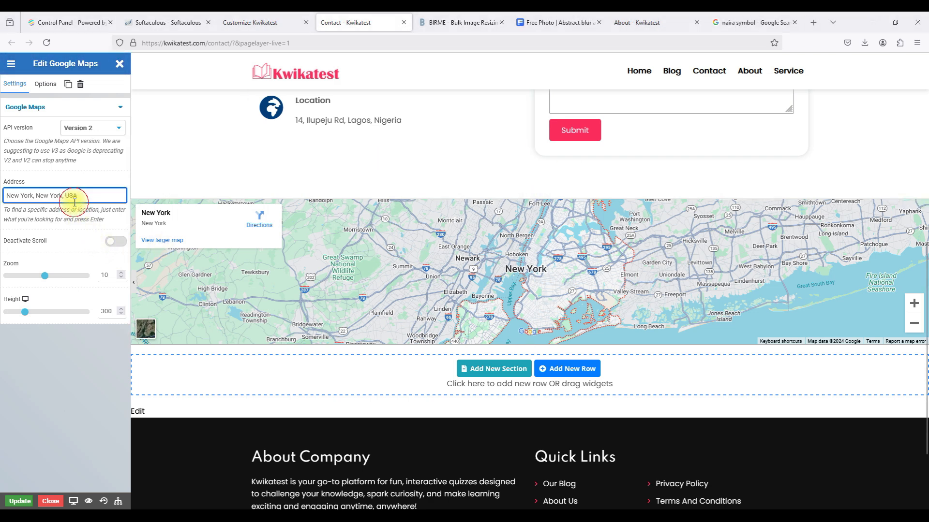
triple_click(71, 197)
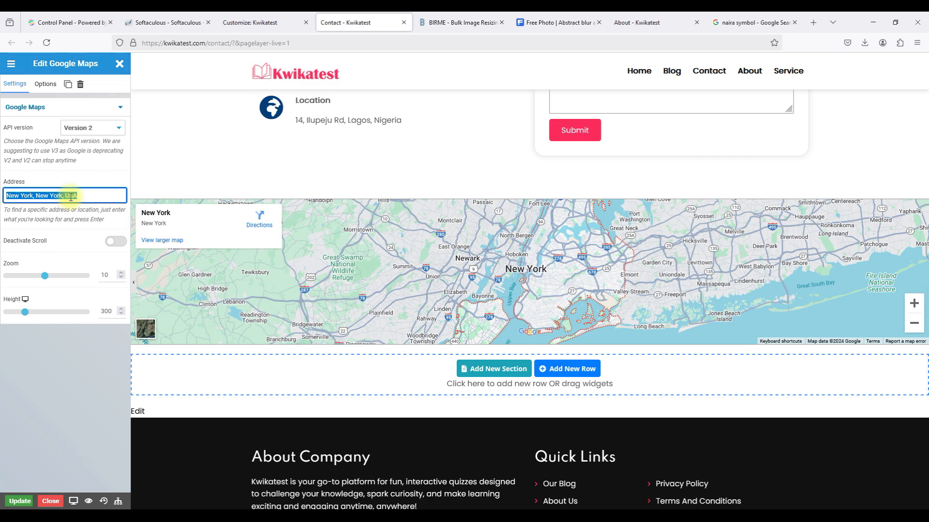
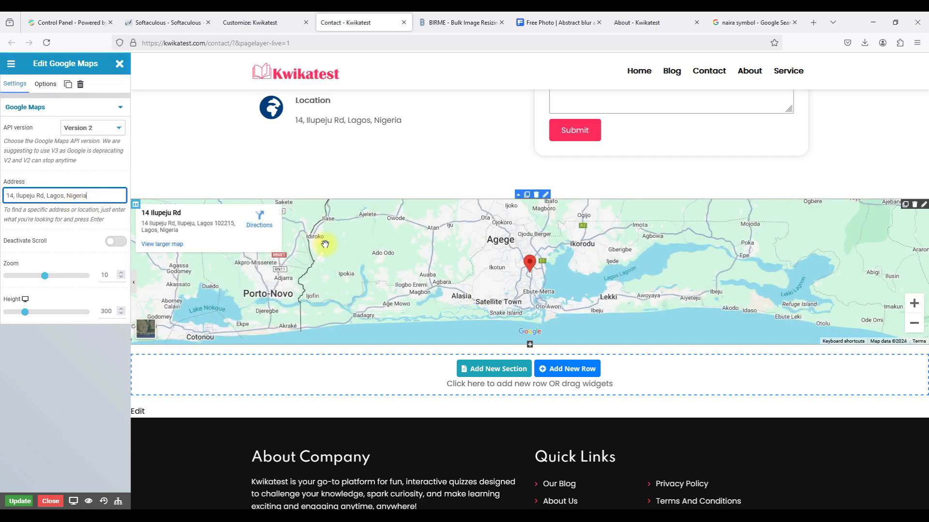
scroll(299, 269, down, 2)
scroll(299, 270, up, 10)
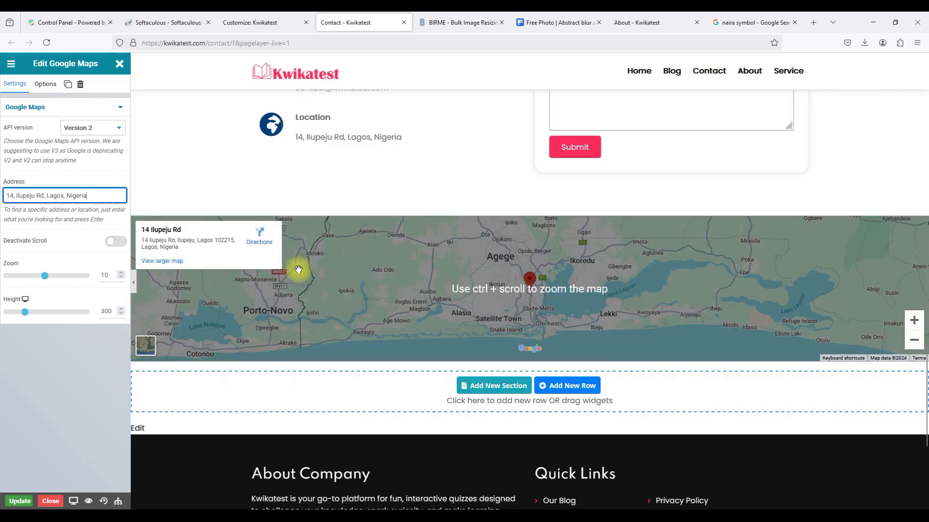
scroll(300, 267, down, 2)
scroll(300, 267, up, 2)
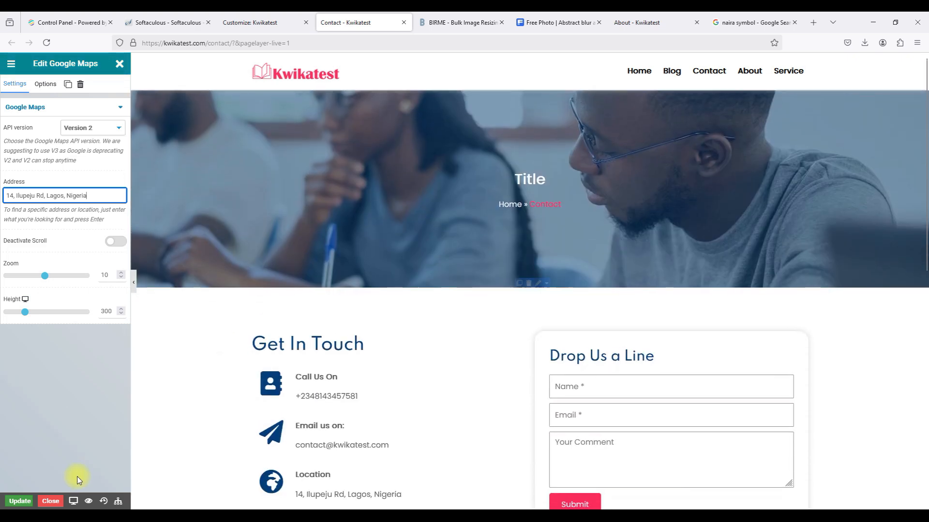
Save the Contact page with Update and load the live Contact page in the other tab.
click(21, 503)
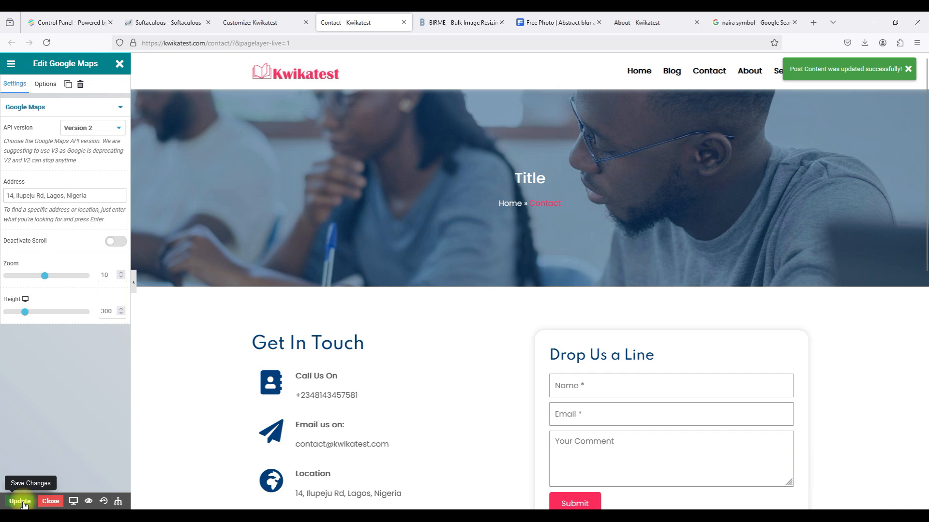
click(634, 19)
click(645, 86)
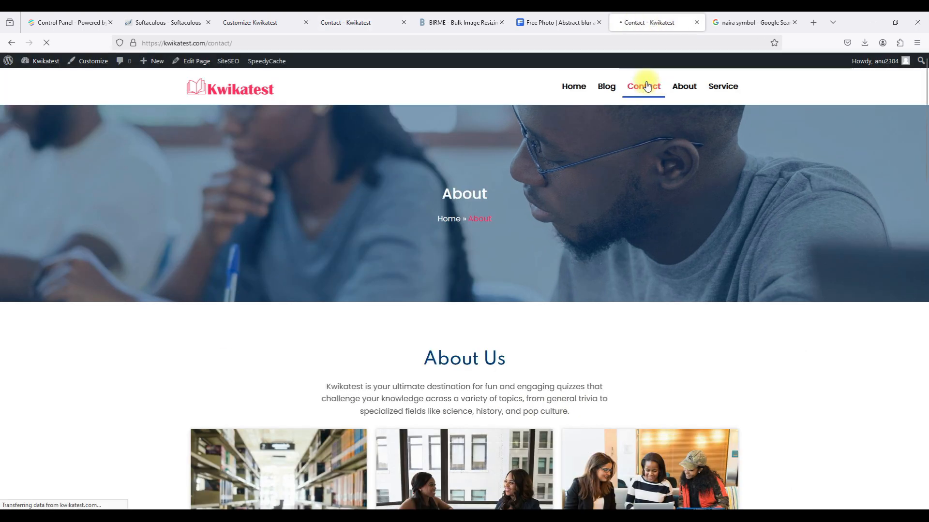
scroll(447, 193, down, 1)
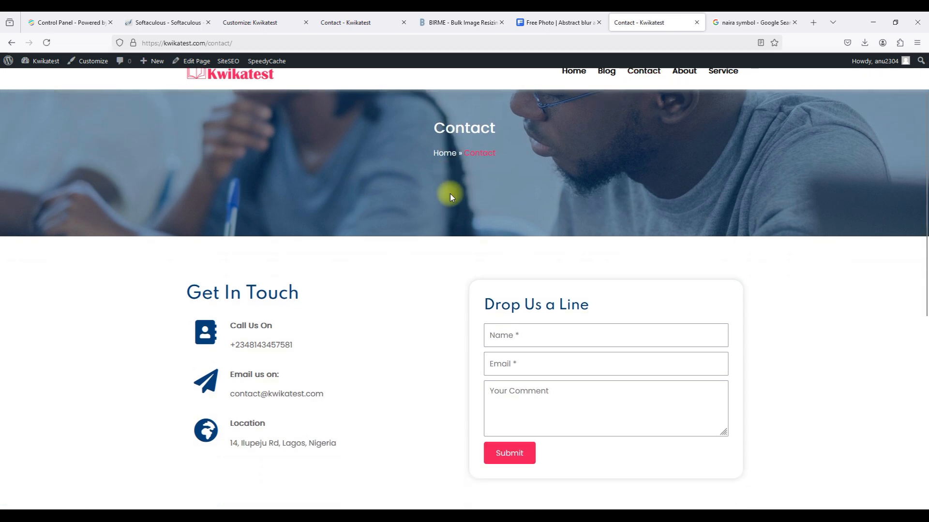
scroll(450, 196, down, 1)
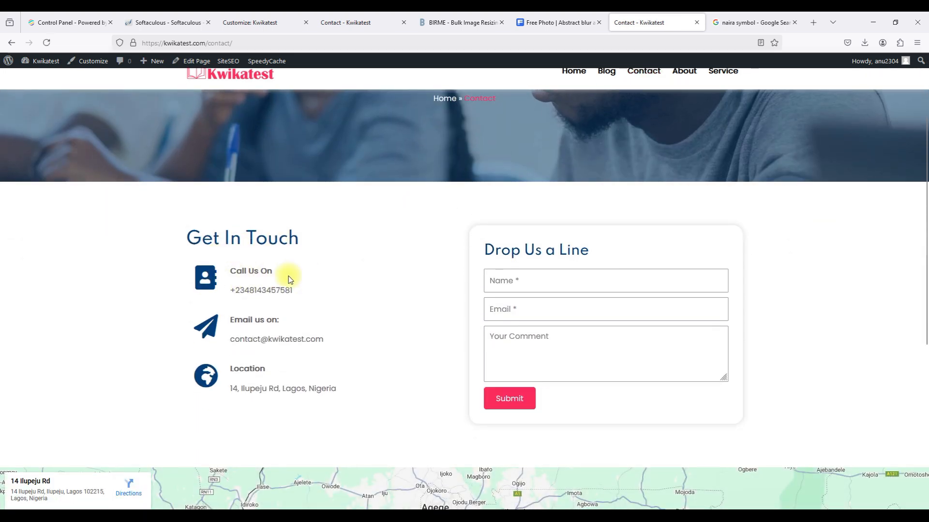
scroll(289, 280, down, 4)
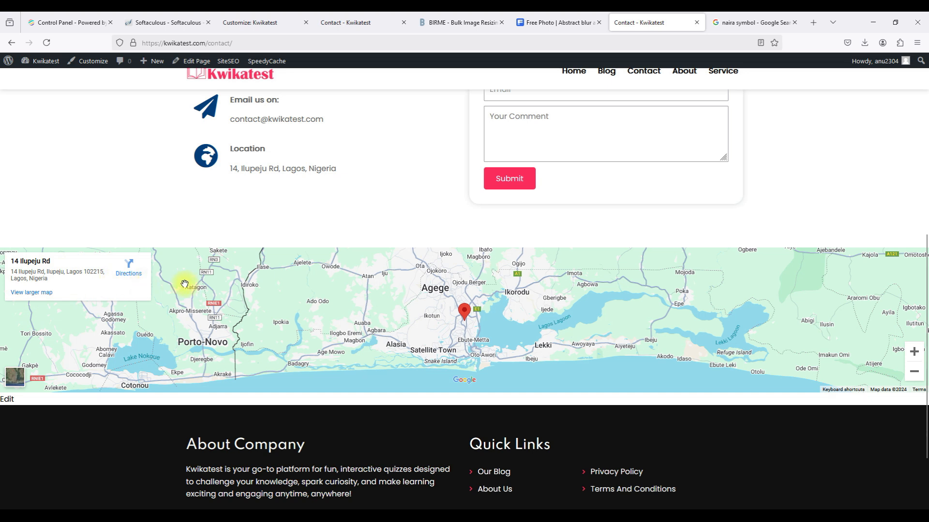
click(466, 314)
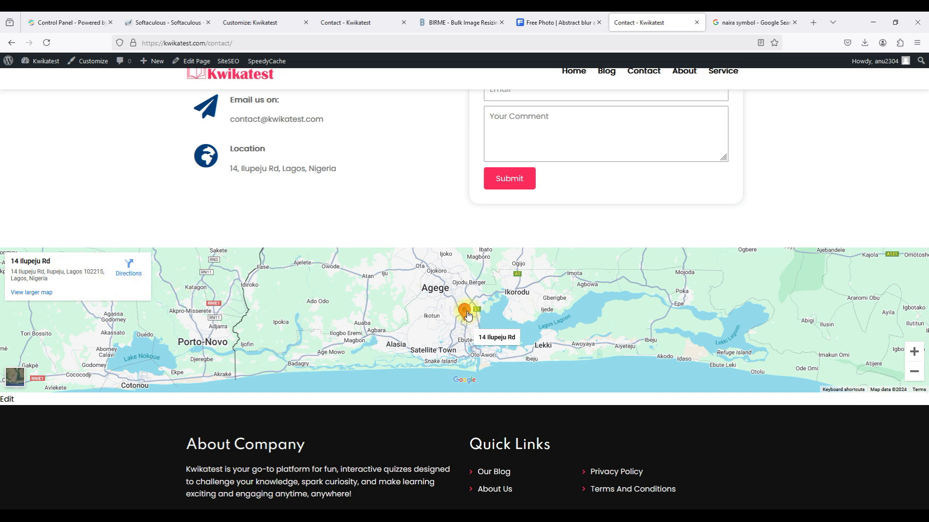
click(129, 265)
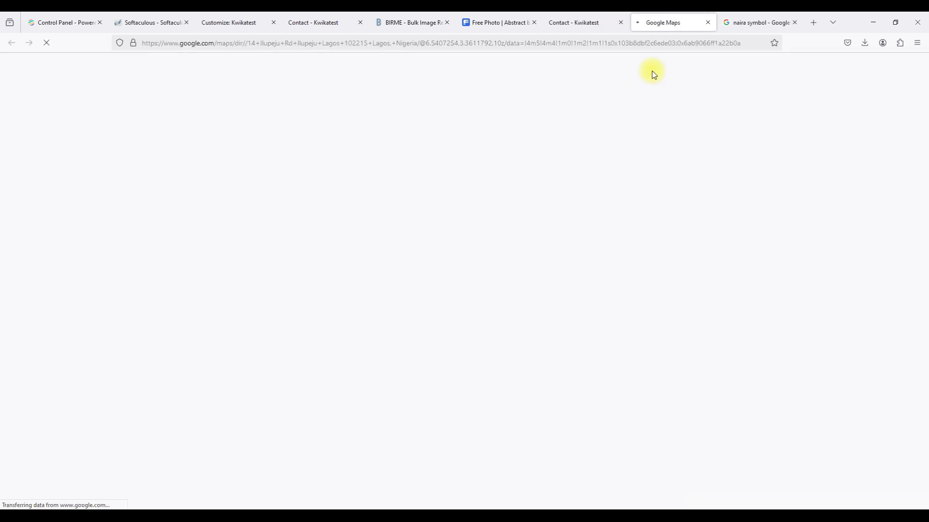
click(709, 22)
Reload the Contact page, browse the About page, and return to the Contact page editor.
scroll(531, 291, down, 2)
scroll(531, 292, up, 9)
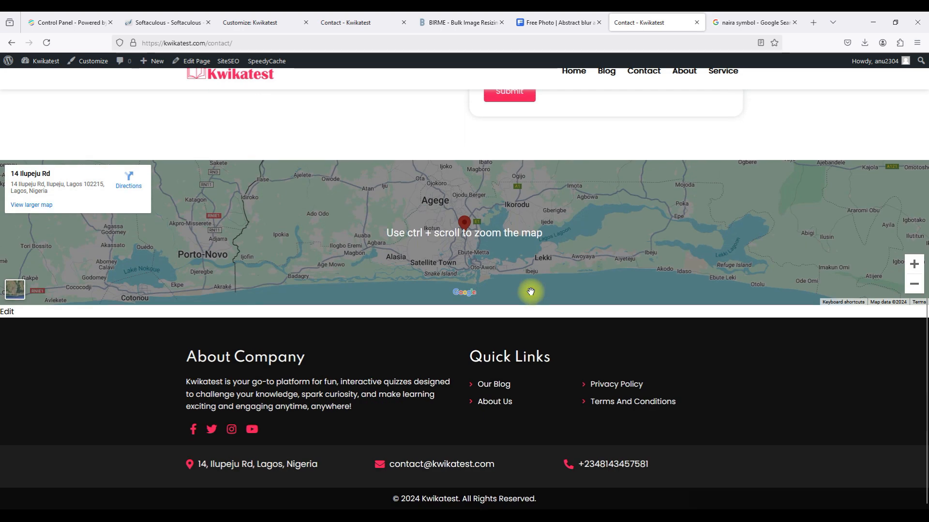
scroll(530, 292, down, 5)
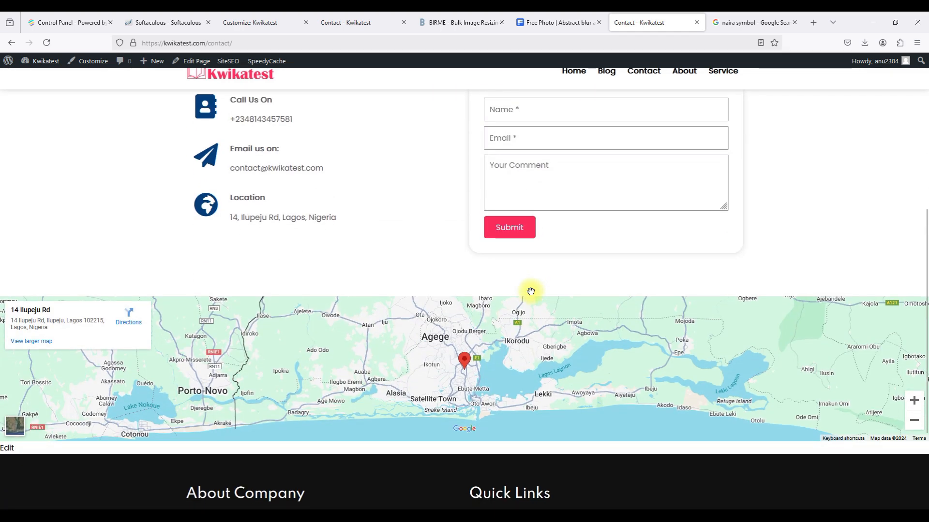
scroll(530, 291, up, 6)
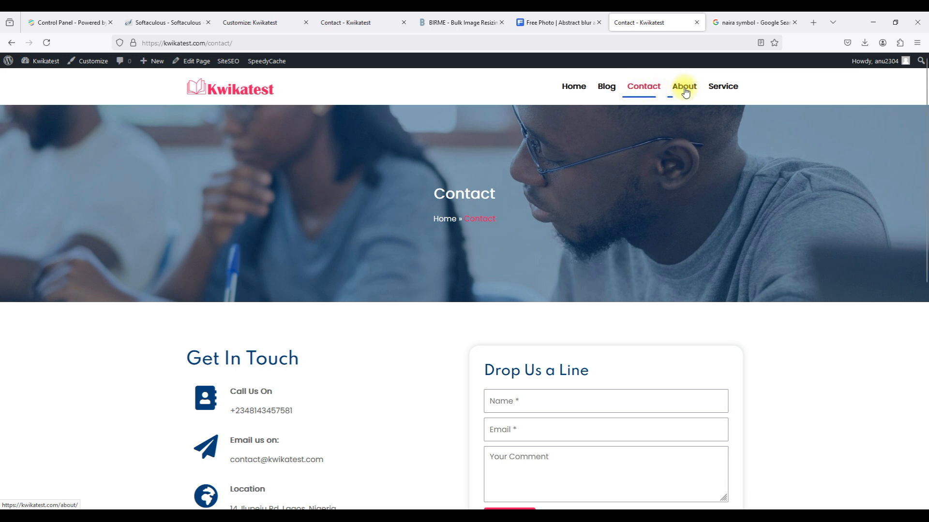
click(650, 92)
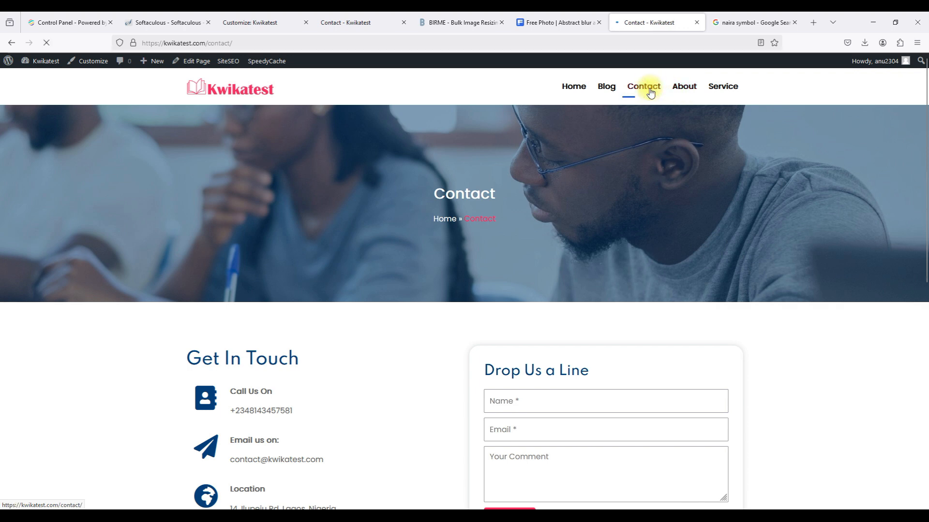
click(674, 90)
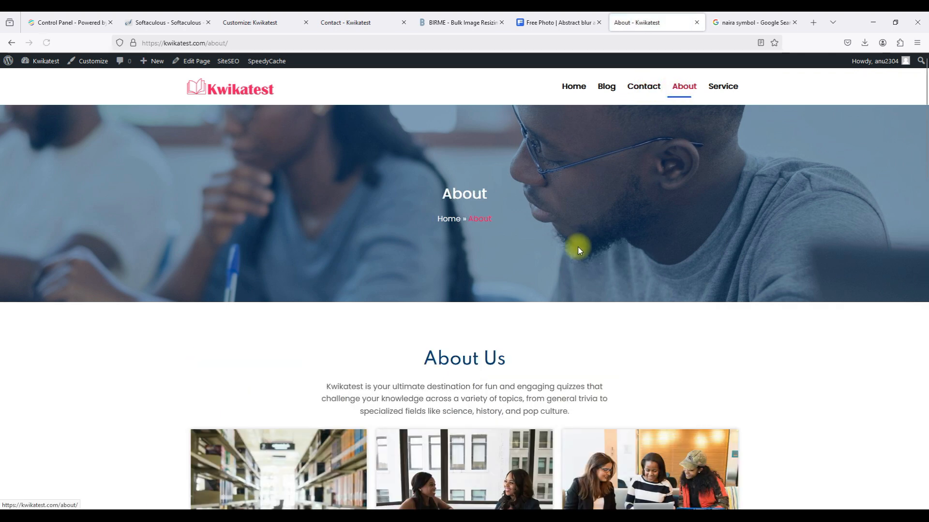
scroll(579, 248, down, 15)
scroll(579, 249, up, 12)
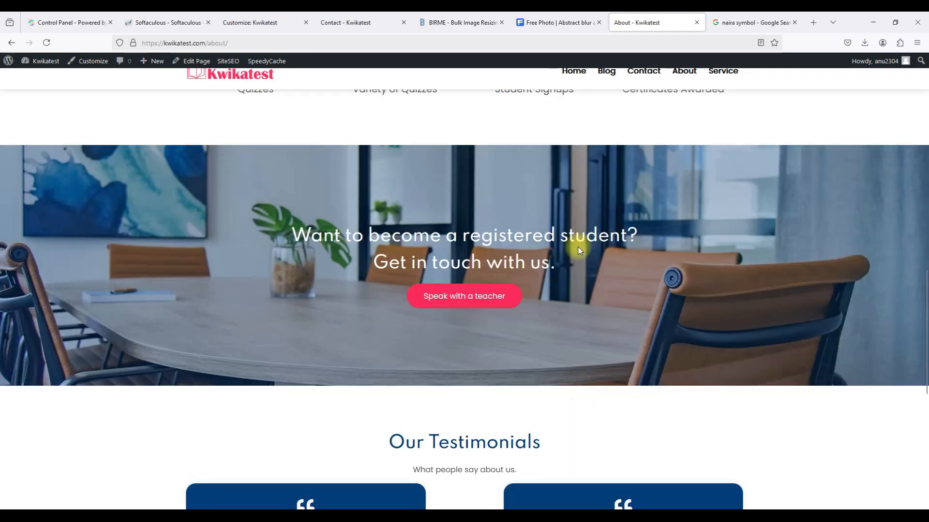
scroll(579, 249, down, 5)
scroll(579, 250, up, 10)
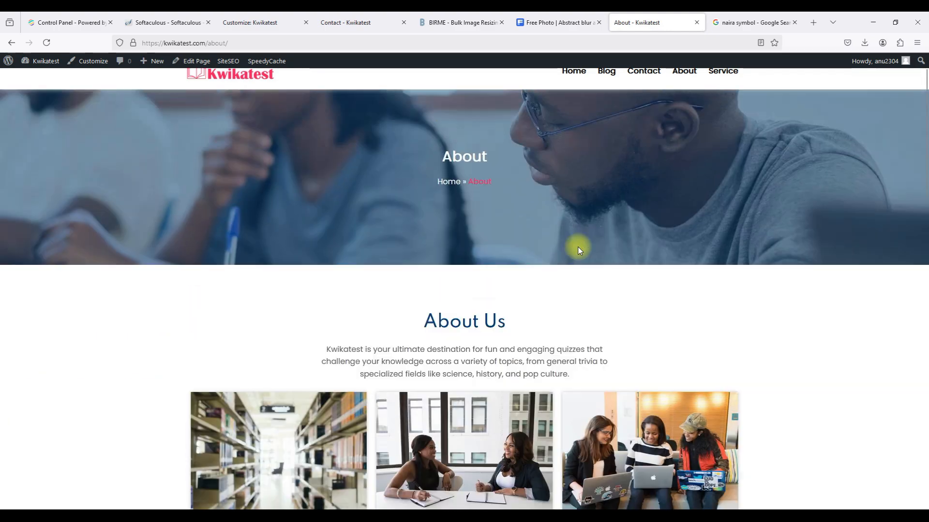
scroll(579, 250, down, 8)
scroll(579, 250, down, 5)
scroll(579, 250, up, 12)
scroll(579, 250, down, 1)
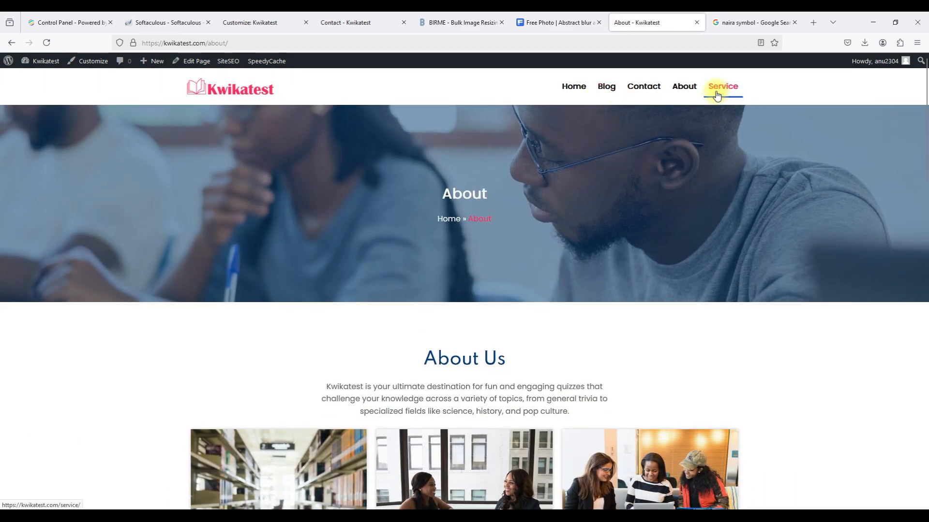
click(357, 25)
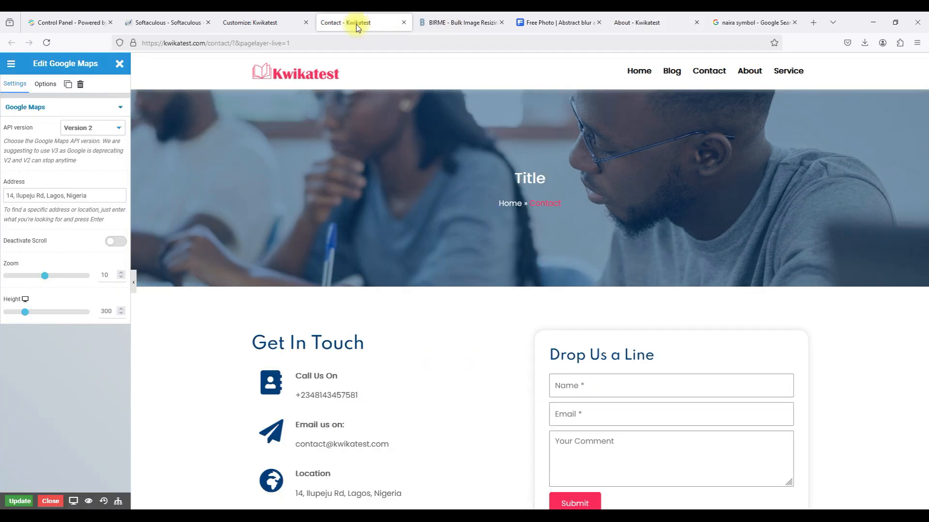
Close the Contact editor and launch the Home page in Pagelayer from the customizer's Edit Pages list.
click(403, 23)
click(266, 21)
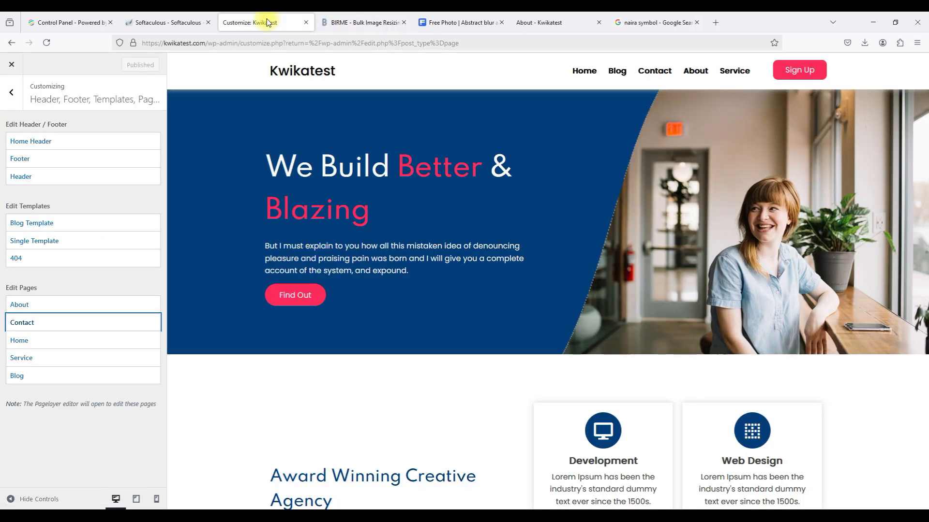
click(56, 342)
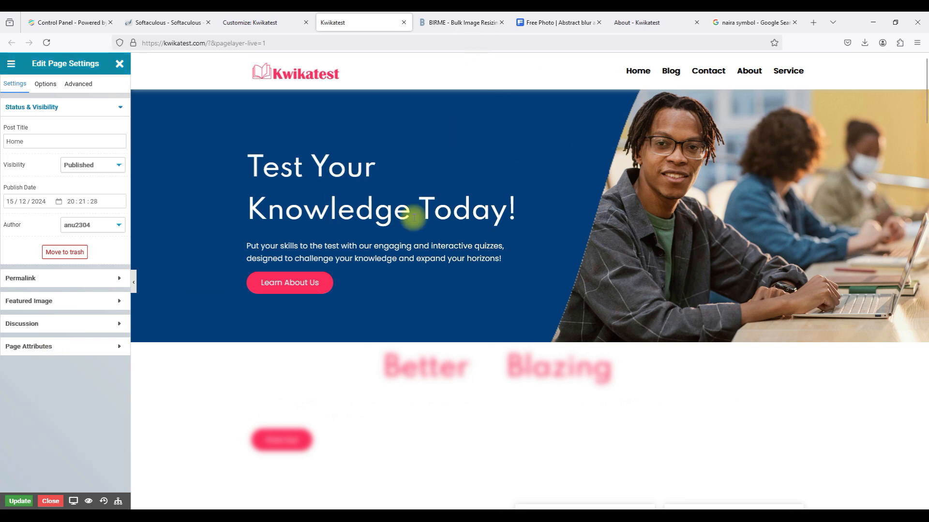
scroll(502, 185, down, 3)
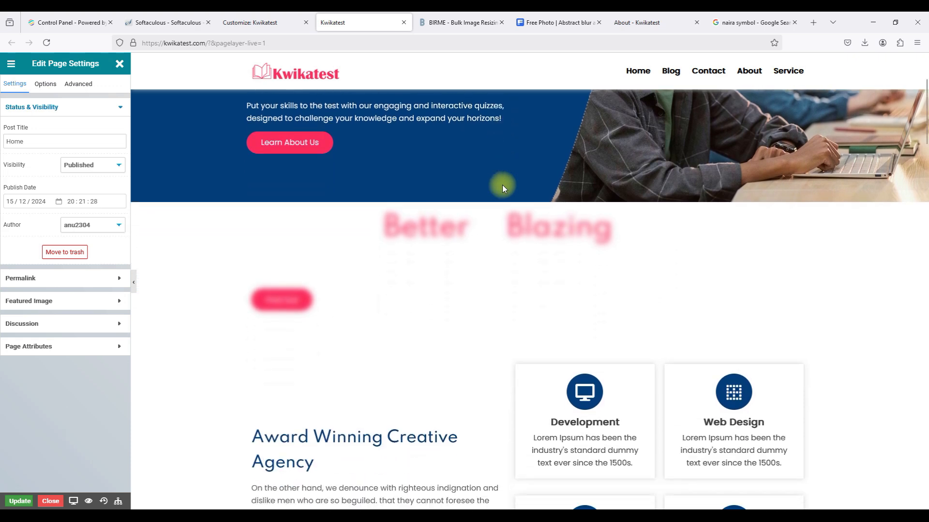
scroll(446, 175, down, 5)
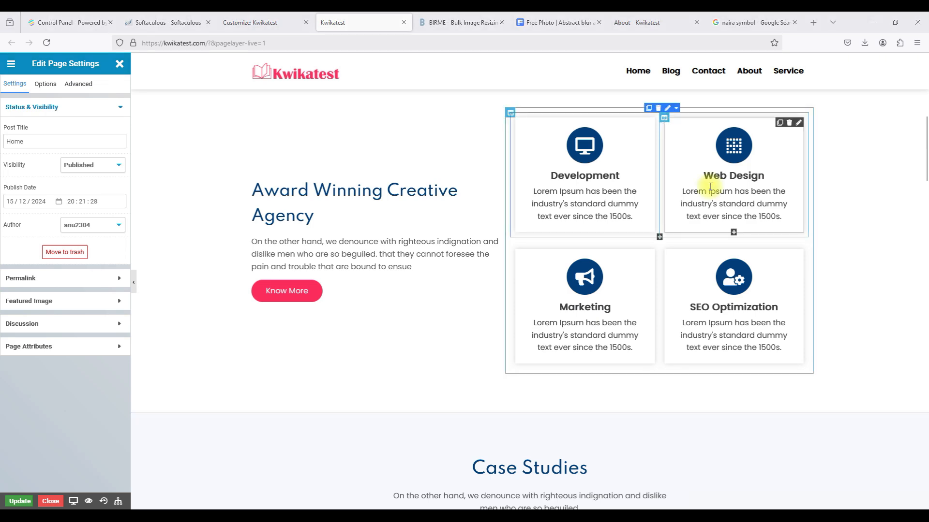
scroll(919, 295, down, 5)
scroll(919, 295, up, 8)
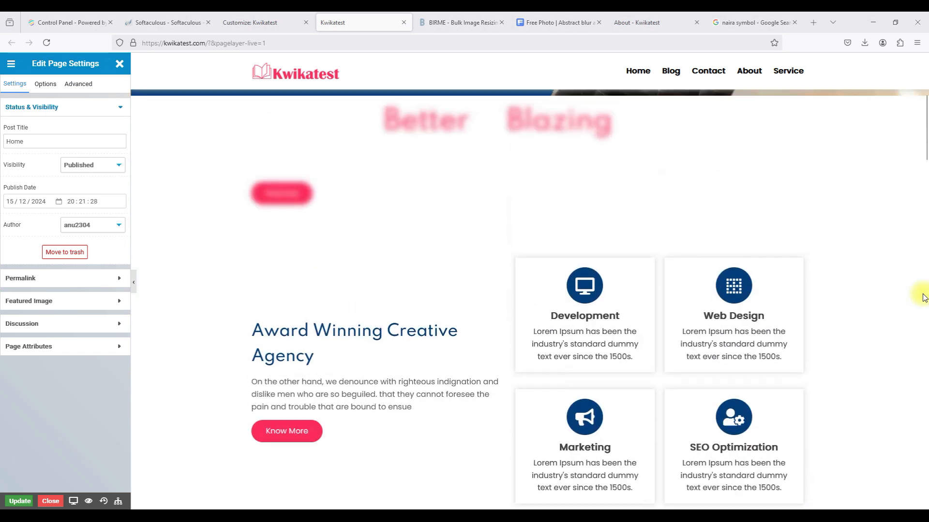
scroll(922, 295, down, 2)
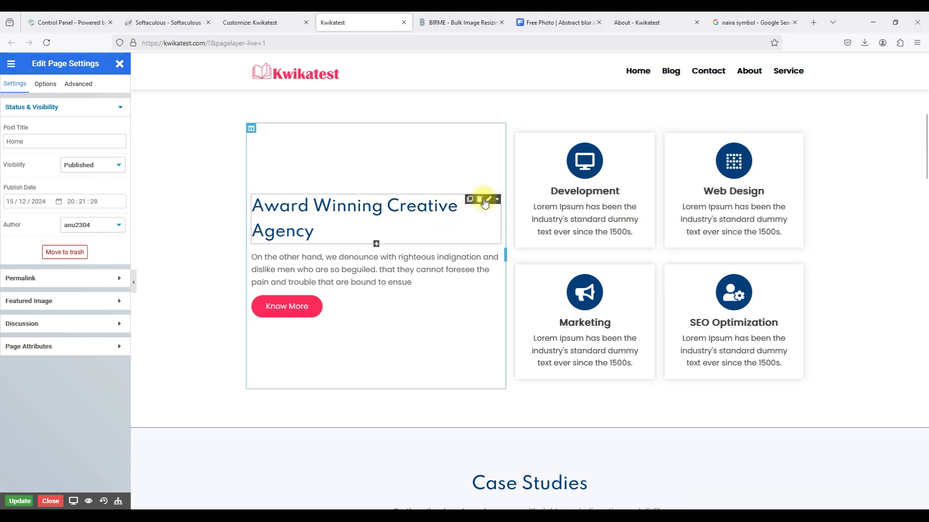
Change the 'Award Winning Creative Agency' heading to 'We deliver engaging quizzes for you!'.
click(484, 201)
drag(19, 142, 107, 146)
text(We deliver engaging quizzes for you!)
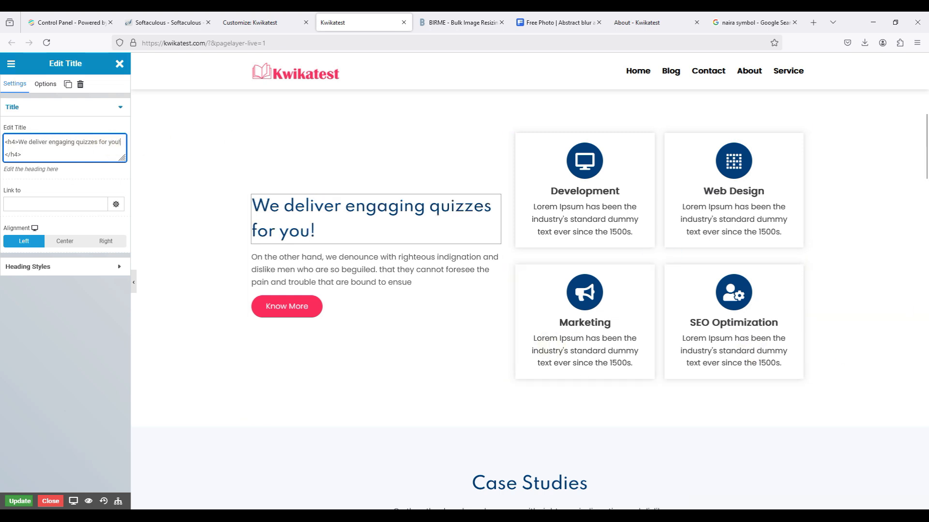
key(alt+Tab)
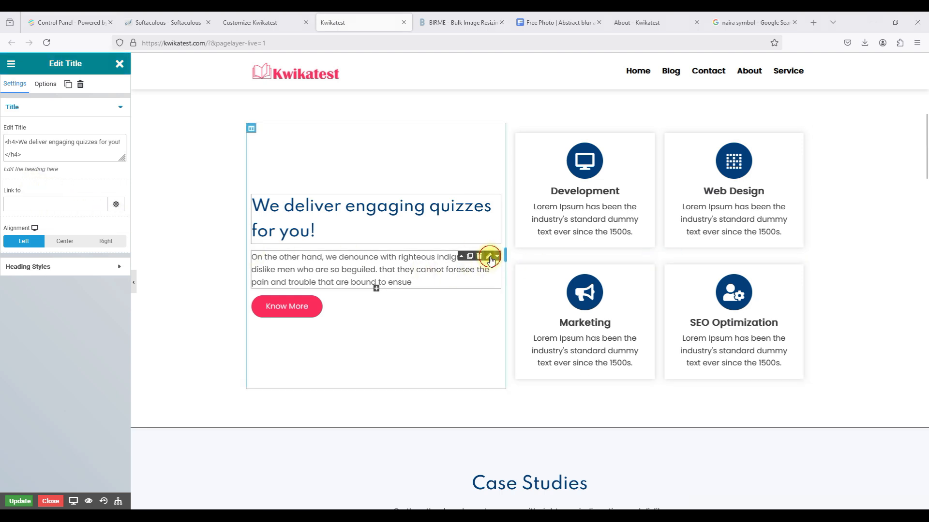
Replace the placeholder paragraph below the heading with the Kwikatest description.
click(489, 255)
mouse_move(16, 144)
mouse_down()
mouse_move(42, 170)
mouse_move(22, 159)
mouse_up()
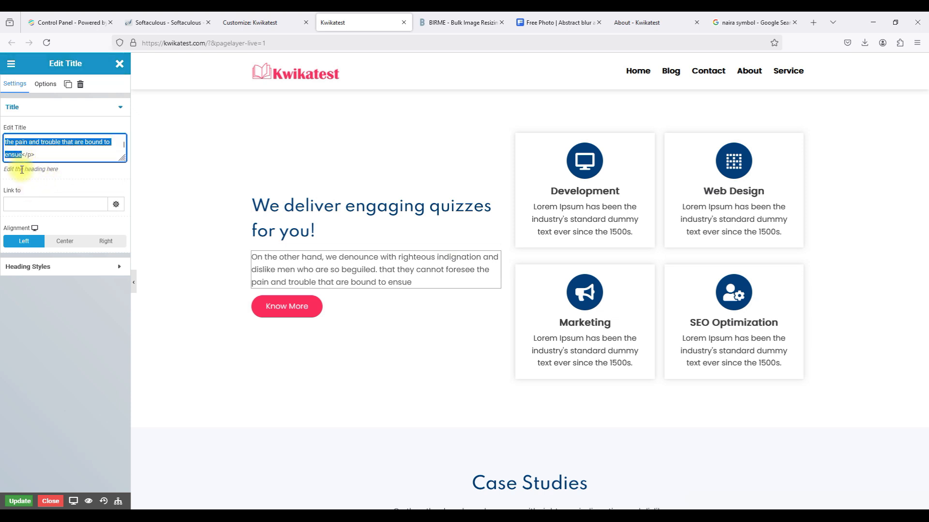
text(Kwikatest is your ultimate destination for fun and engaging quizzes that challenge your knowledge across a variety of topics, from general trivia to specialized fields like science, history, and pop culture. Whether you're testing your skills or learning something new, our quizzes are designed to educate, entertain, and inspire curiosity in every user.)
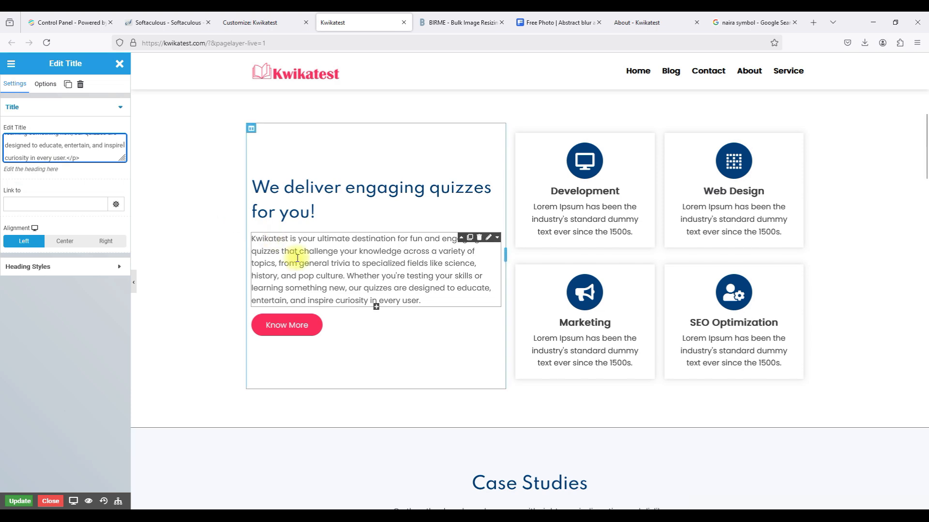
scroll(296, 259, up, 3)
scroll(304, 259, down, 8)
scroll(334, 204, up, 4)
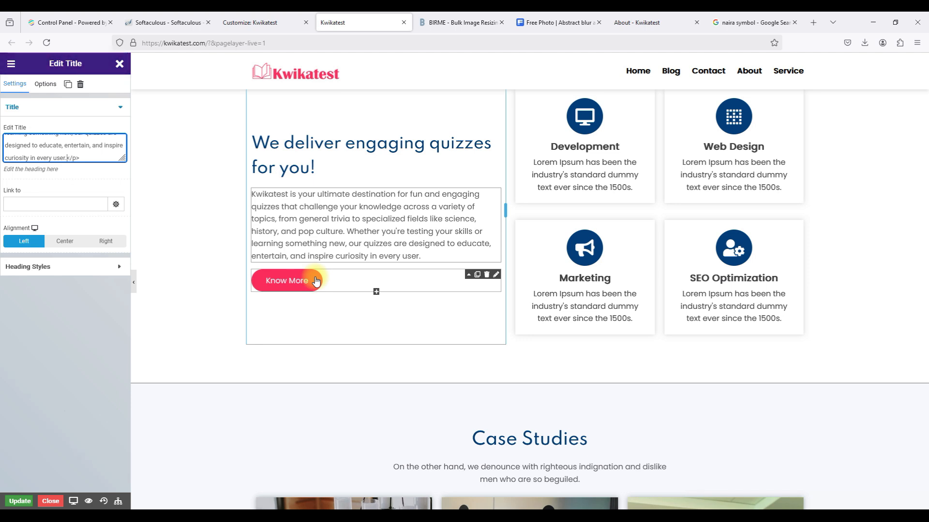
Delete the Know More button from the section.
click(495, 275)
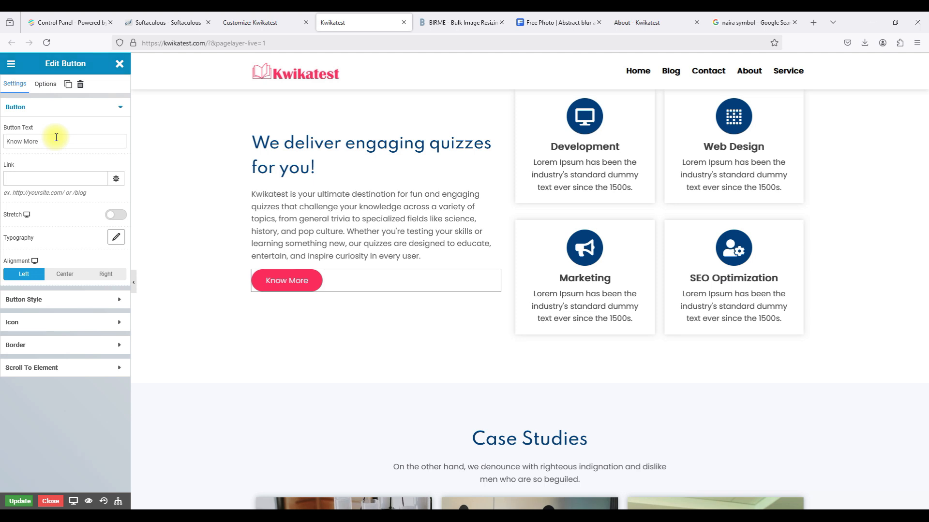
mouse_move(359, 271)
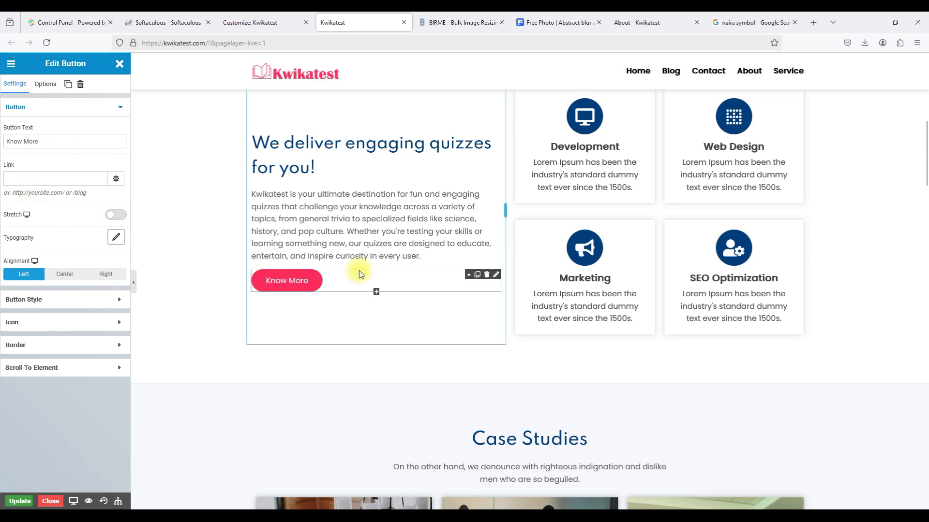
click(486, 274)
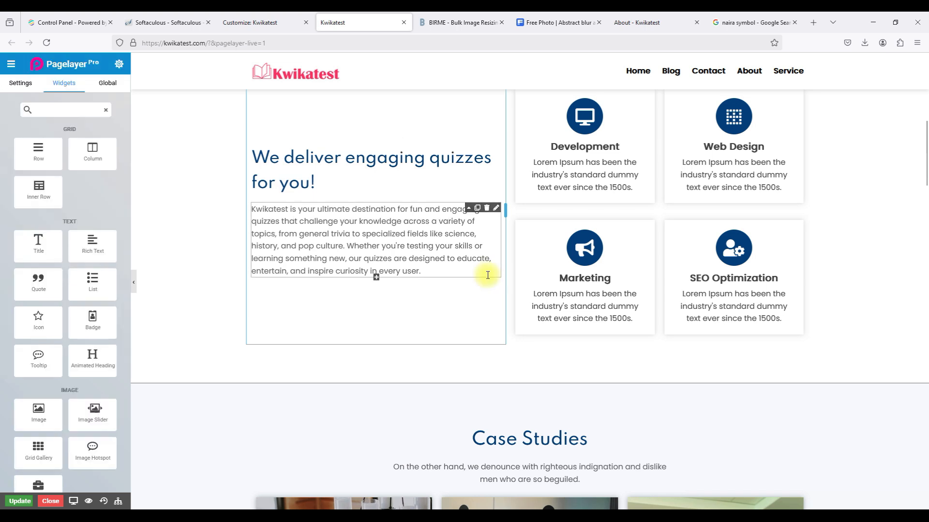
scroll(488, 274, up, 2)
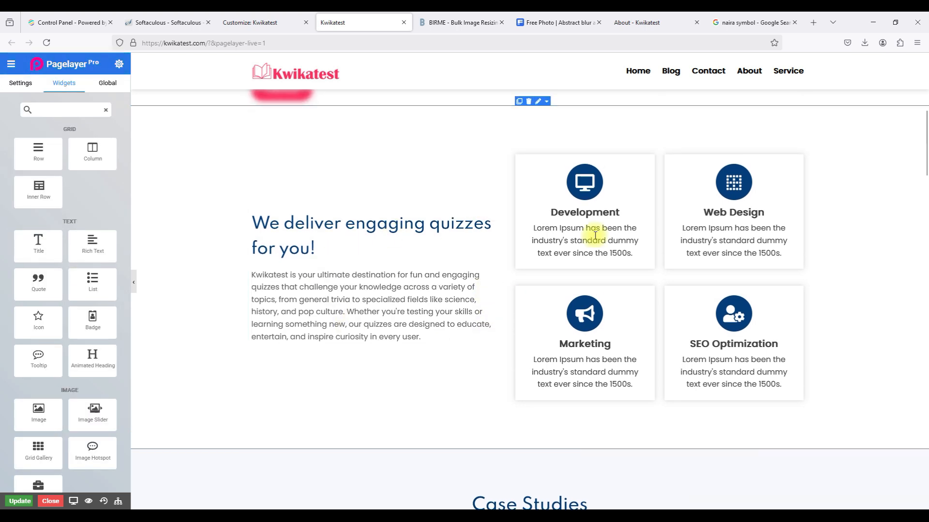
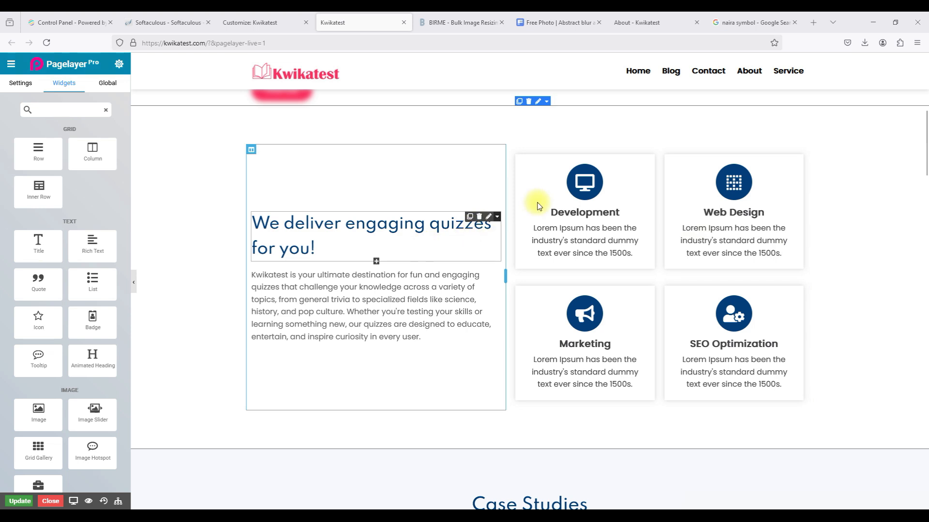
Rename the Development feature card's heading to 'Wide Variety of Topics'.
click(571, 212)
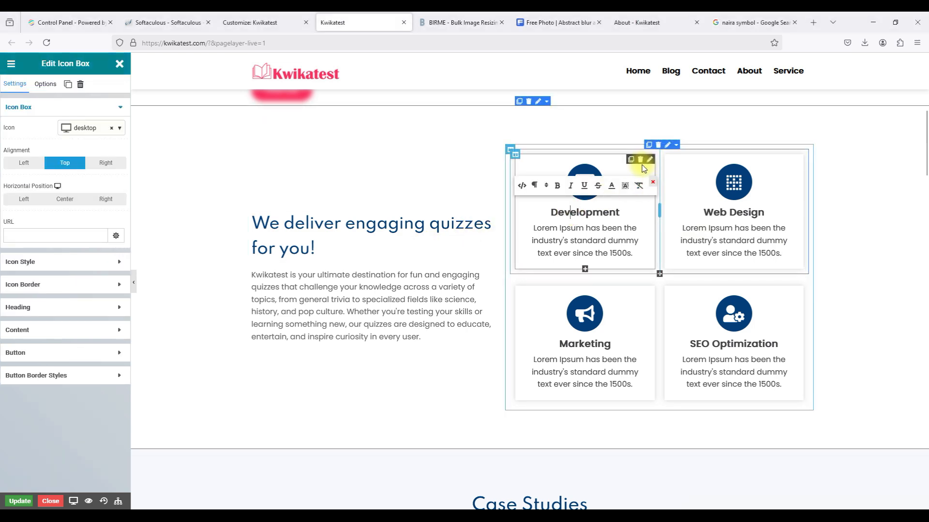
click(649, 160)
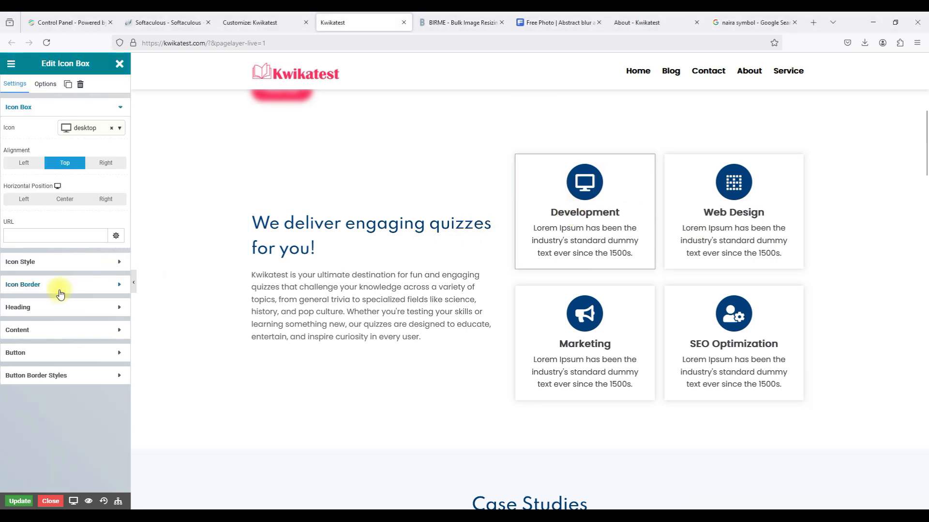
click(43, 307)
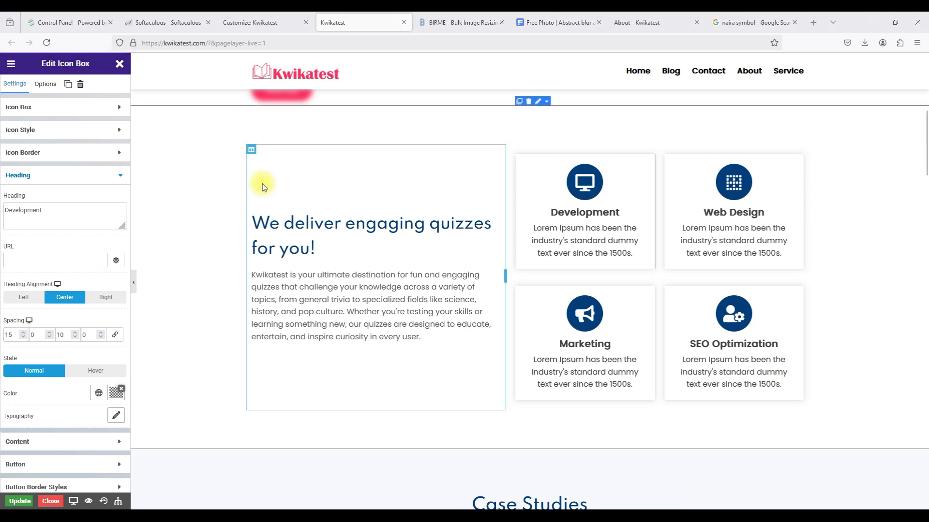
triple_click(51, 215)
text(Wide Variety of Topics)
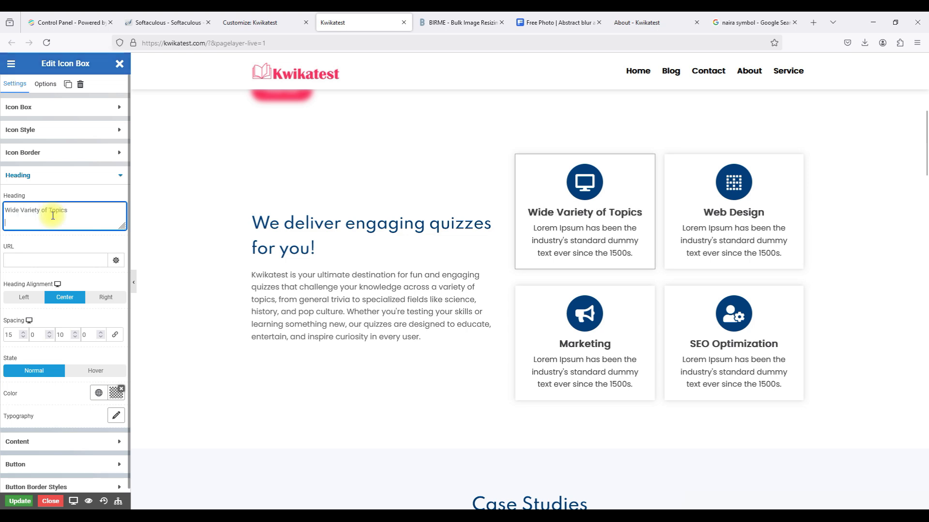
Replace the card's description with 'Explore quizzes on history, science, pop culture, and more.'.
key(alt+Tab)
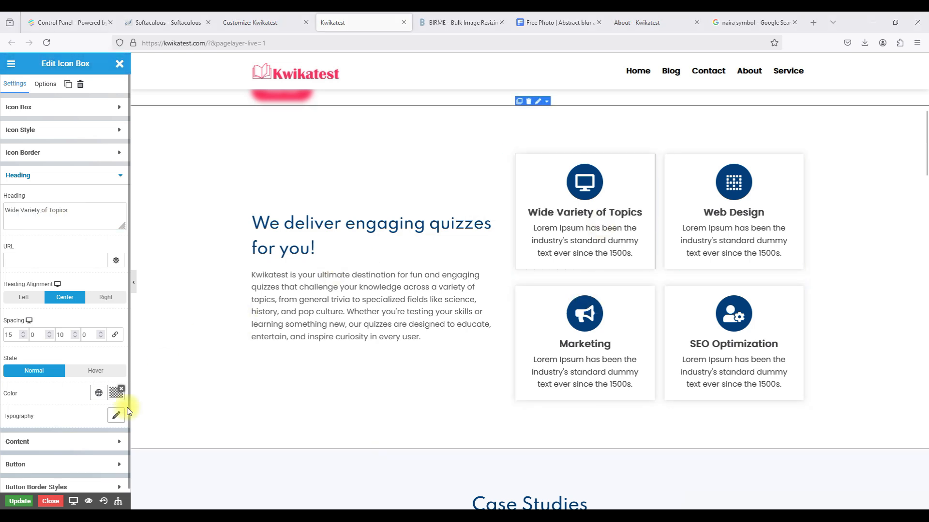
click(65, 443)
click(38, 302)
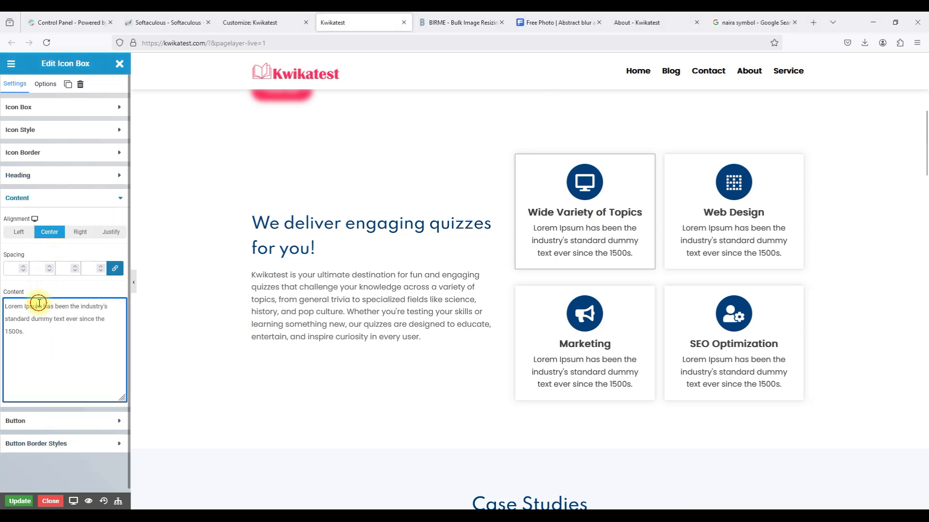
key(ctrl+a)
text(Explore quizzes on history, science, pop culture, and more.)
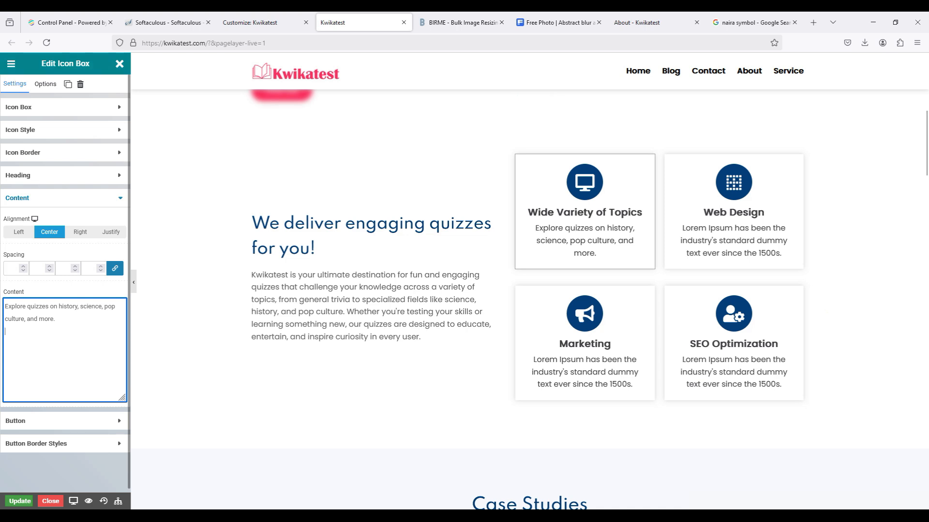
key(alt+Tab)
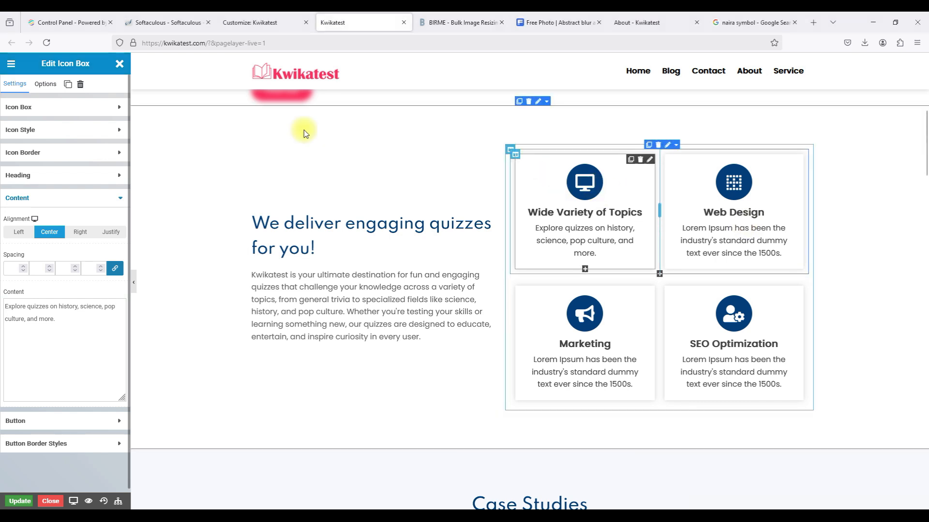
Give the first feature card the book icon.
click(29, 105)
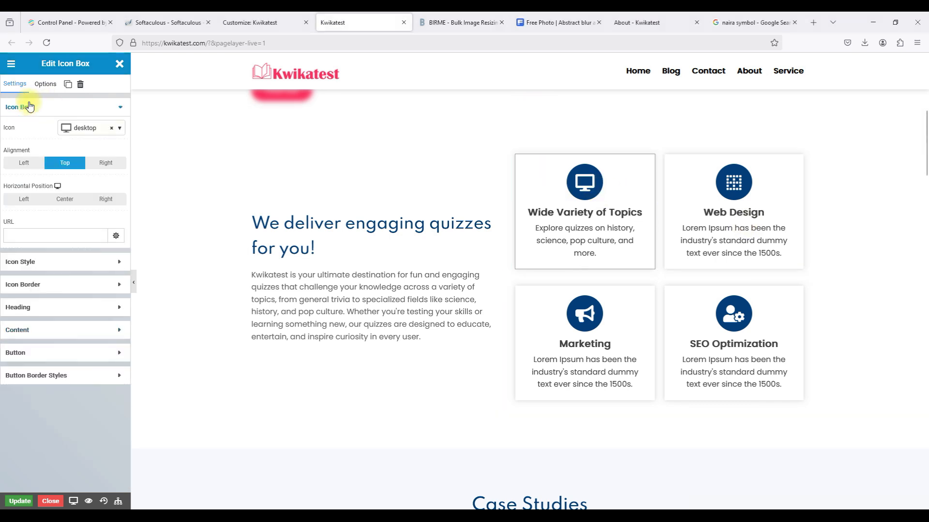
click(83, 128)
click(62, 162)
text(book)
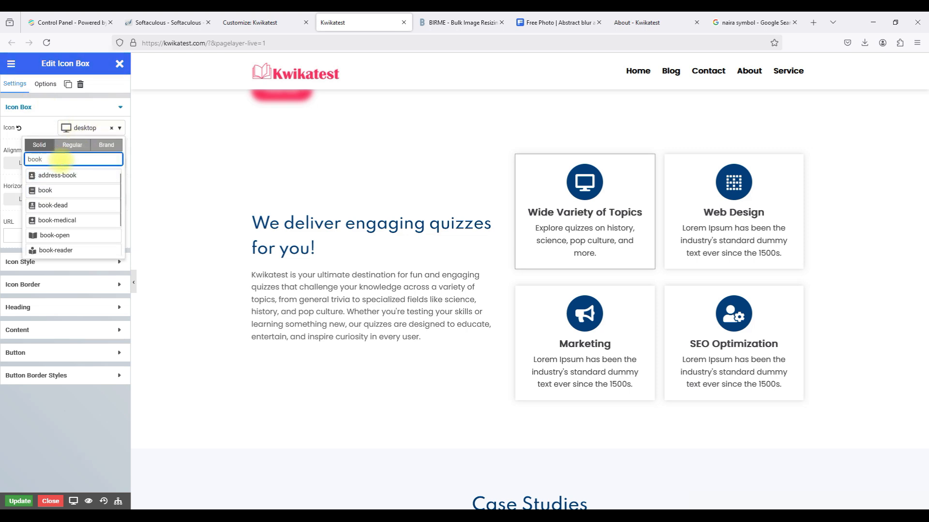
click(54, 189)
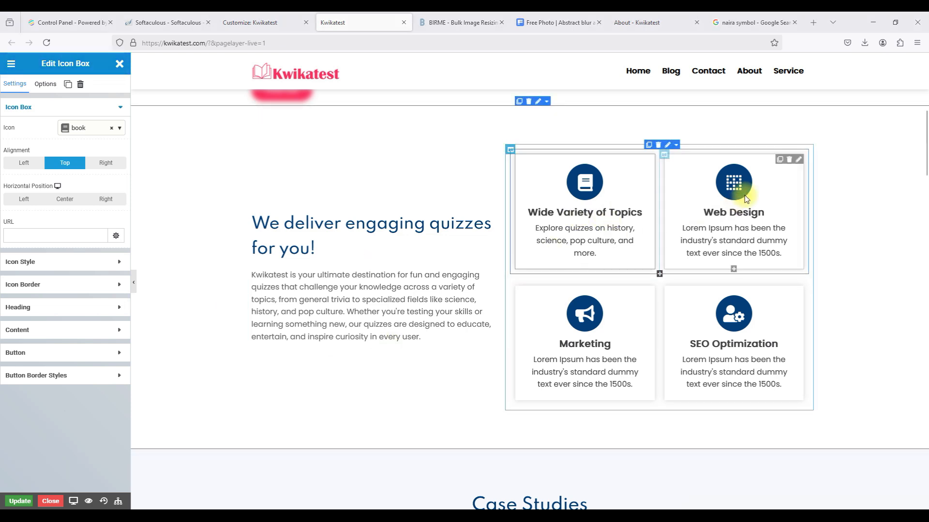
Give the Web Design card the clipboard-check icon.
click(799, 159)
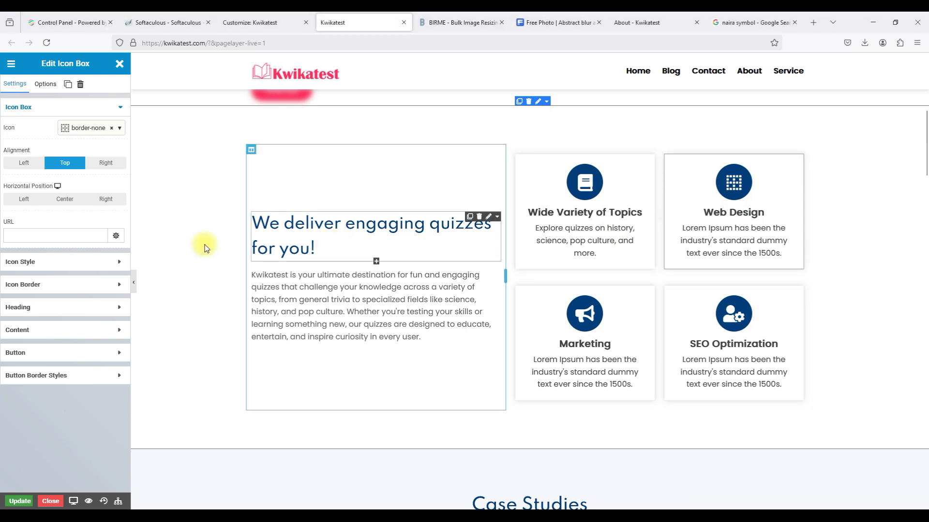
click(83, 128)
click(60, 160)
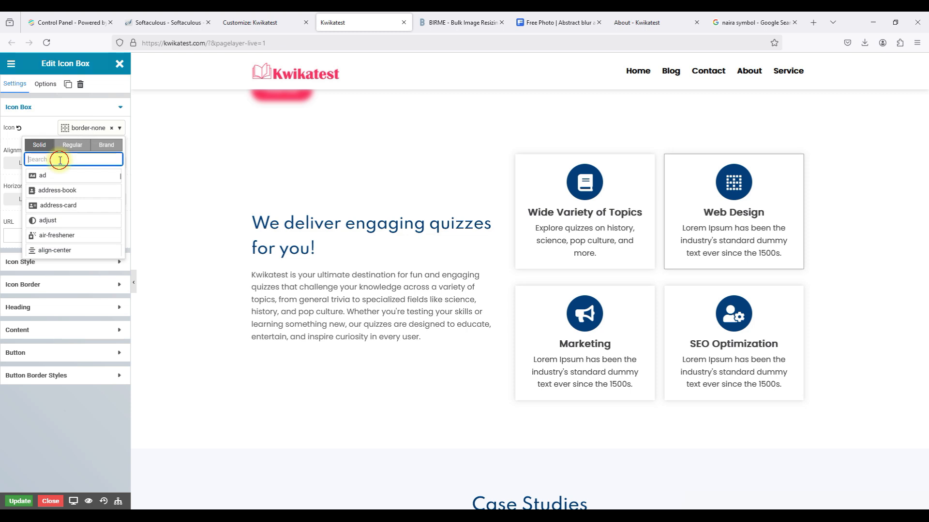
text(check)
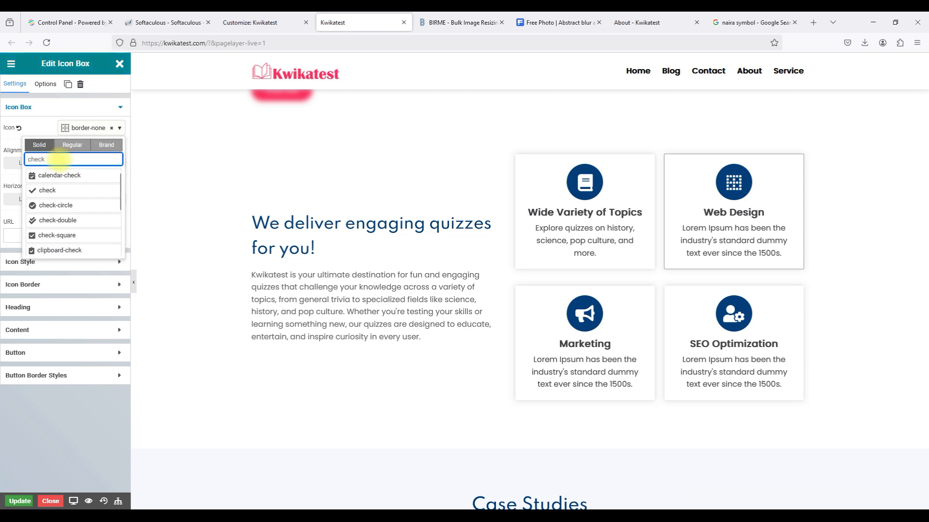
scroll(62, 232, down, 1)
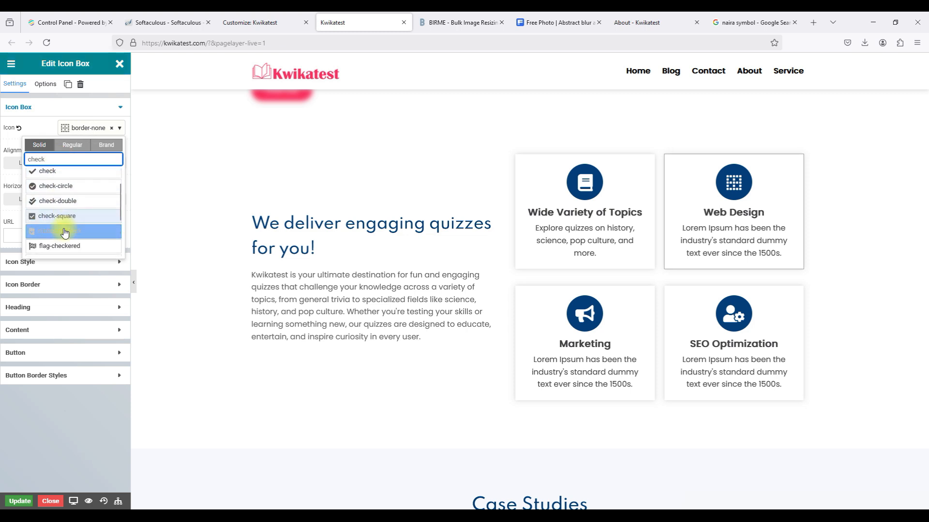
click(58, 231)
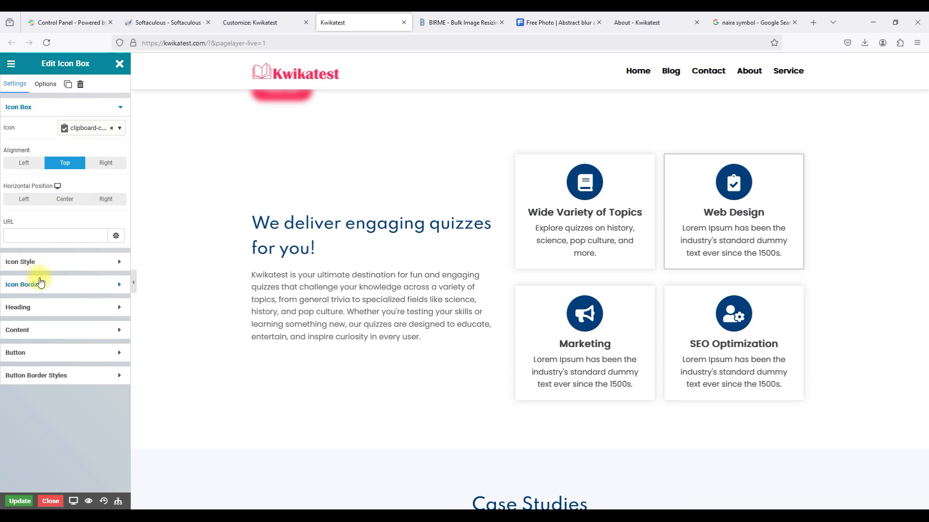
Retitle the Web Design card to 'Get Instant Feedback'.
click(36, 316)
triple_click(35, 211)
text(Get Instant Feedback)
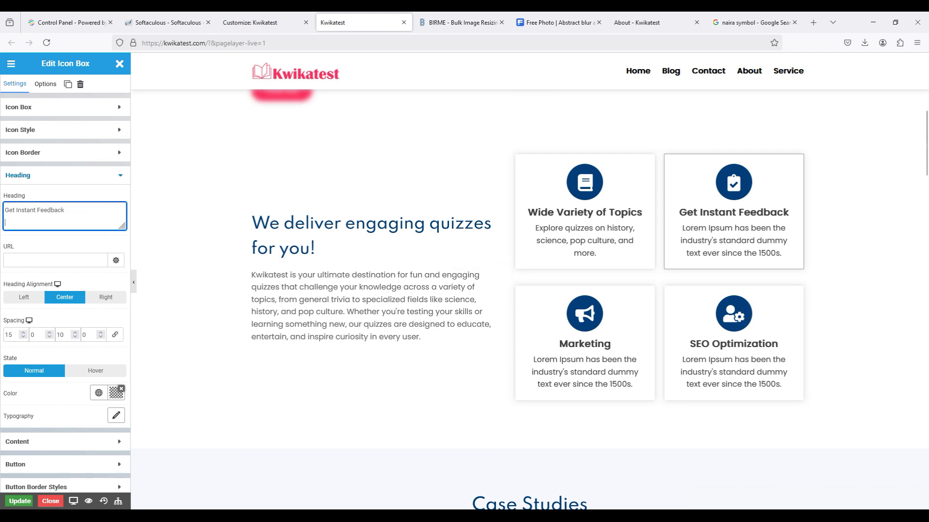
key(alt+Tab)
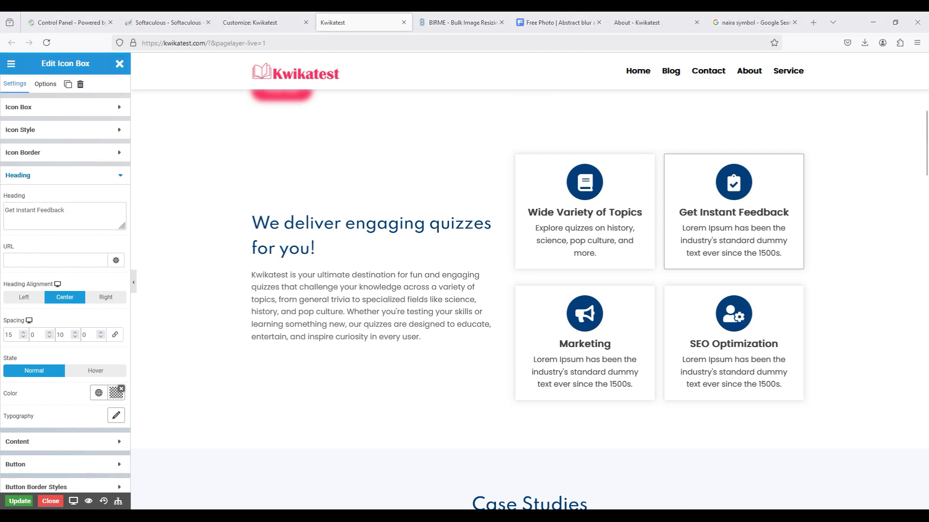
Set its description to 'Get immediate results and explanations to enhance your knowledge.' and delete the Marketing/SEO row.
click(37, 442)
triple_click(35, 318)
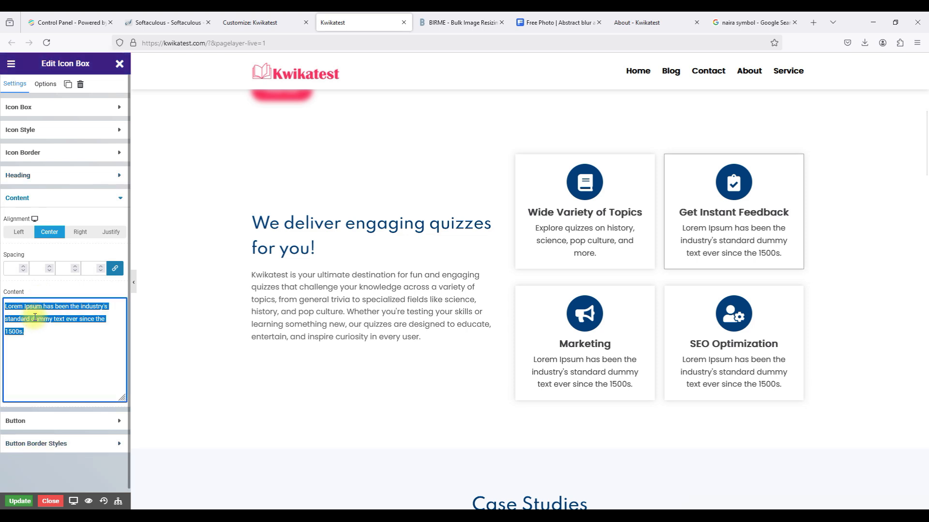
text(Get immediate results and explanations to enhance your knowledge.)
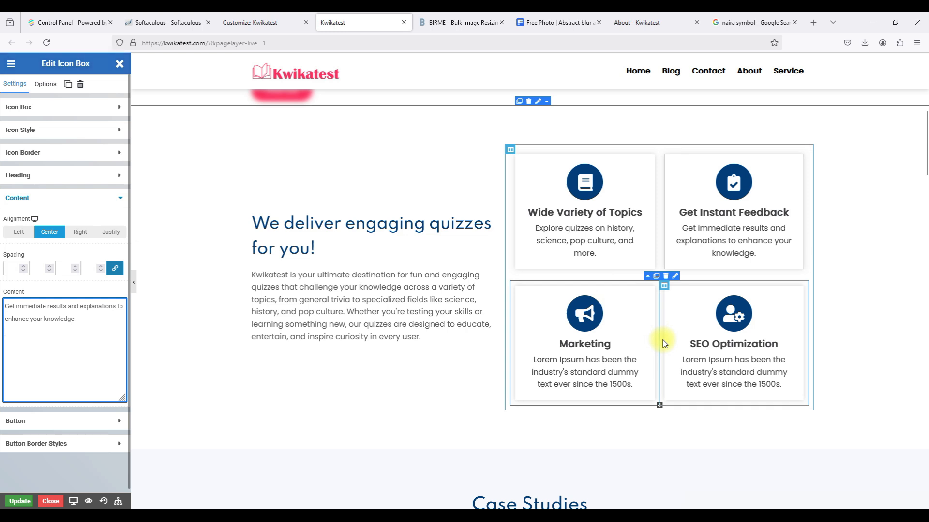
click(666, 276)
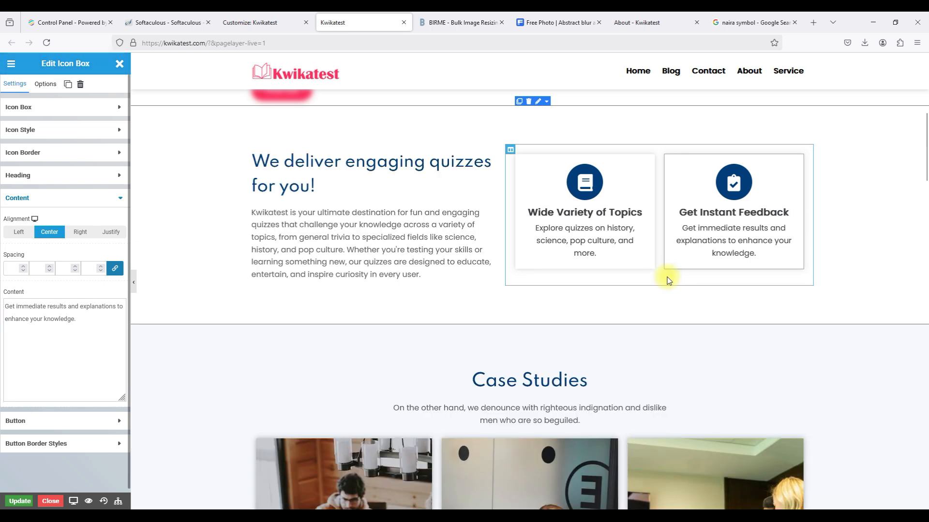
Save the page with the updated feature cards.
scroll(669, 281, up, 3)
scroll(668, 281, down, 2)
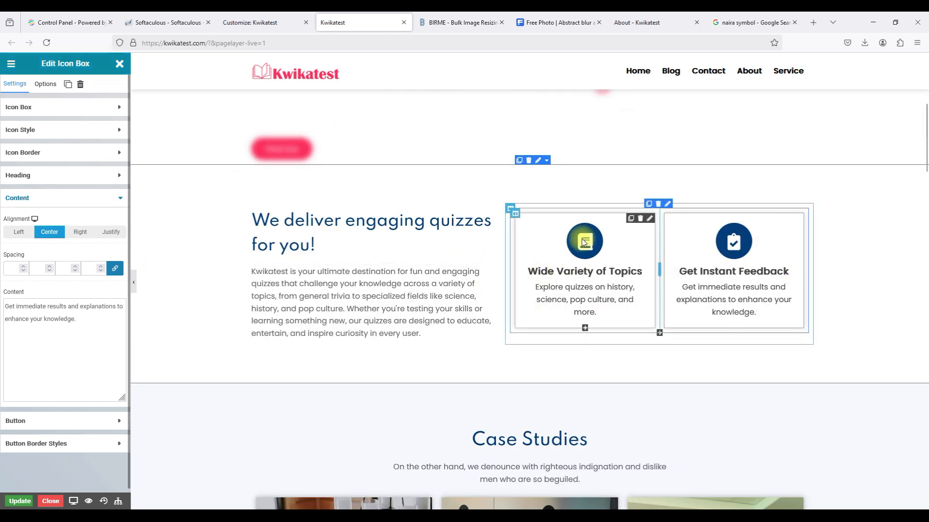
scroll(585, 242, down, 1)
click(23, 502)
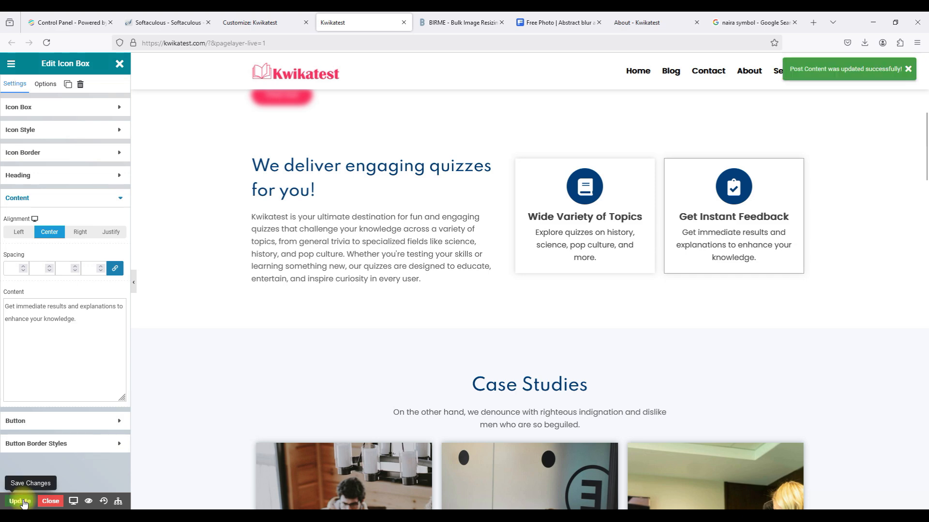
Duplicate the two-card feature row, then delete the duplicate copy.
scroll(333, 343, down, 4)
scroll(334, 344, up, 4)
scroll(334, 343, up, 1)
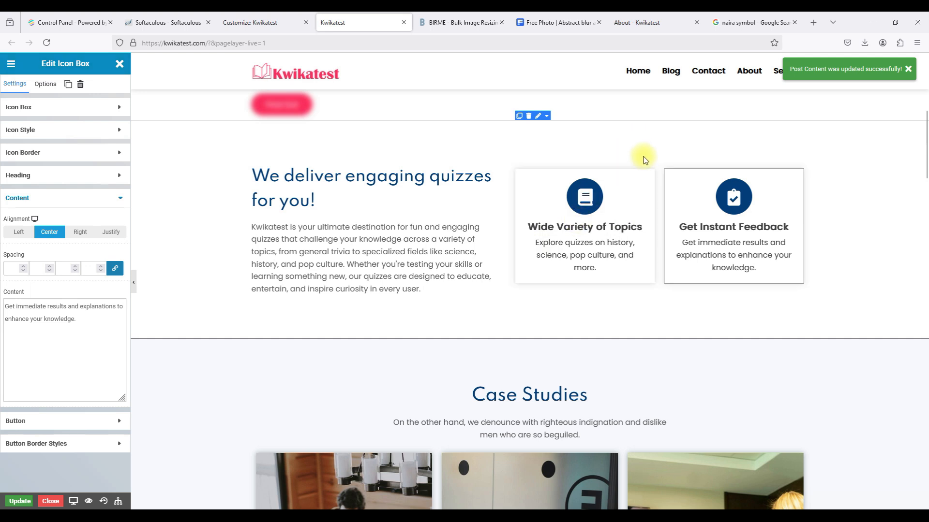
click(649, 160)
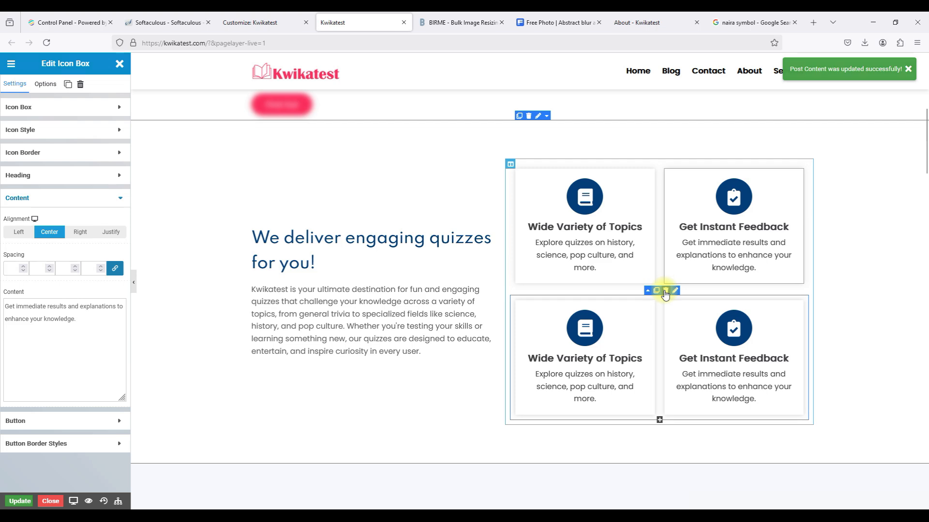
click(665, 291)
scroll(665, 293, down, 5)
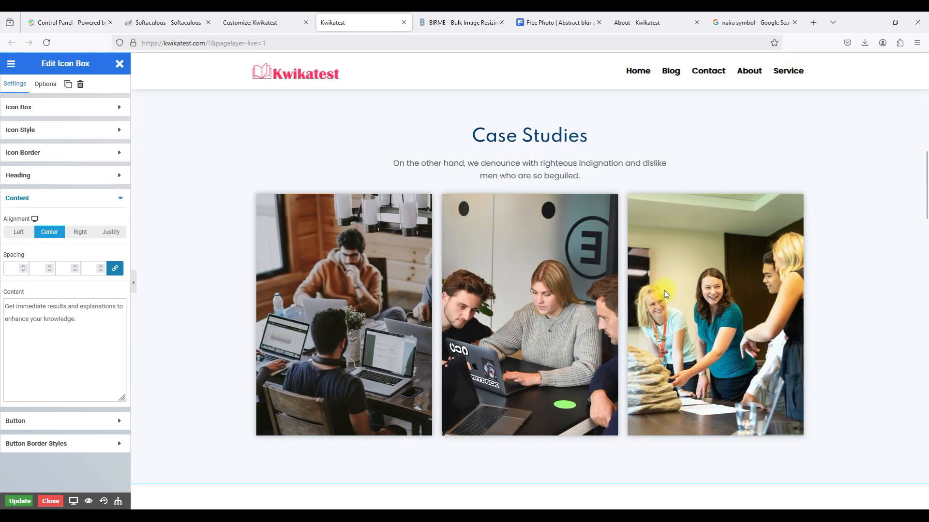
Delete the Case Studies section from the home page.
scroll(664, 291, down, 2)
scroll(663, 291, up, 3)
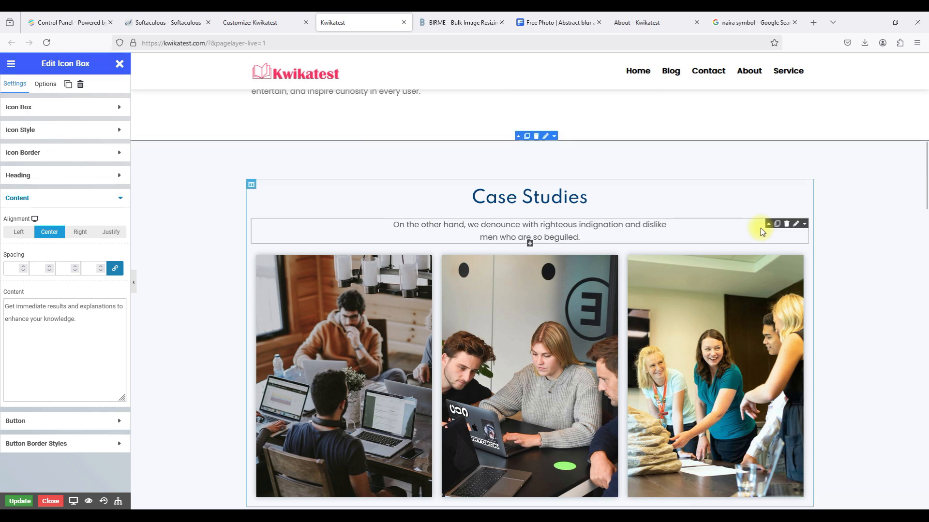
scroll(760, 228, down, 10)
scroll(760, 228, down, 2)
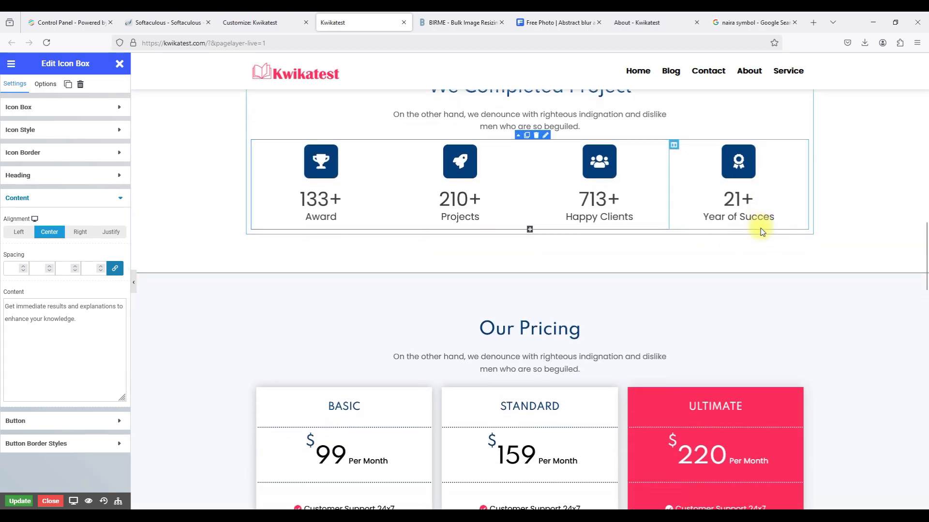
scroll(761, 228, up, 10)
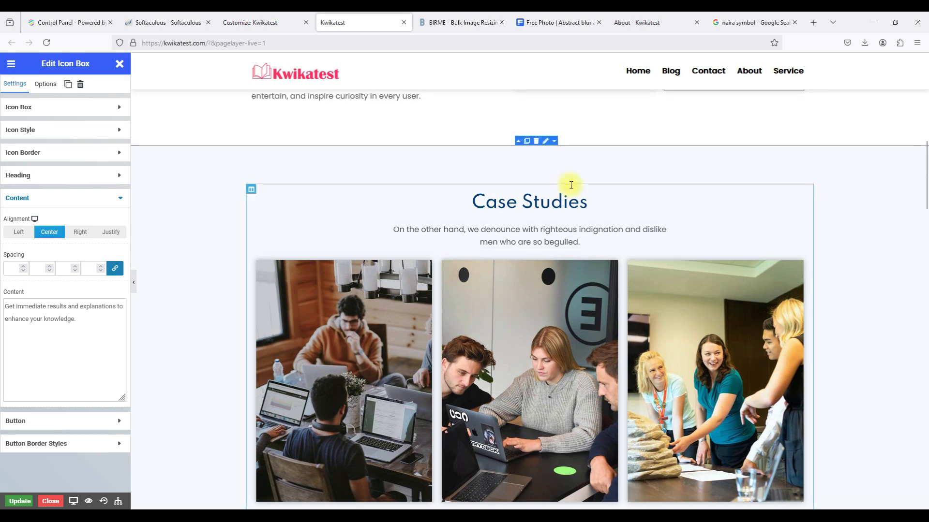
scroll(507, 181, down, 1)
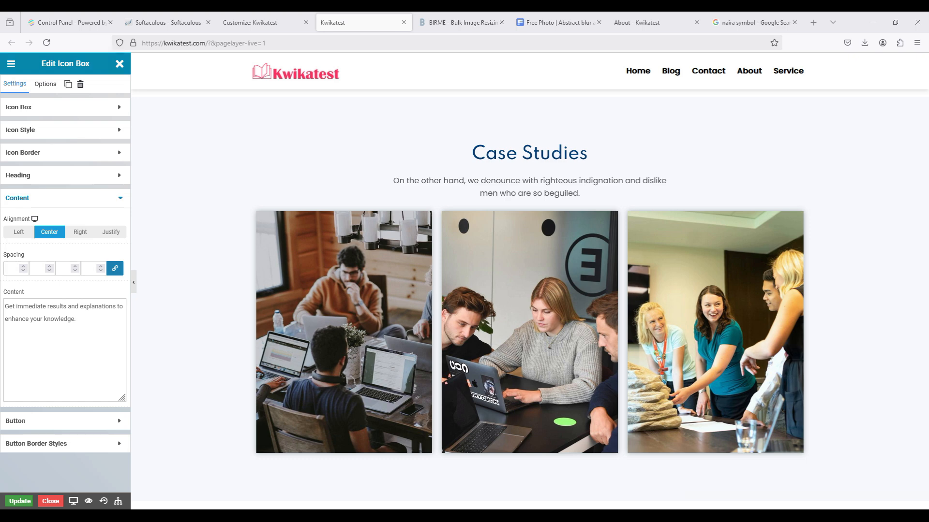
scroll(632, 207, up, 3)
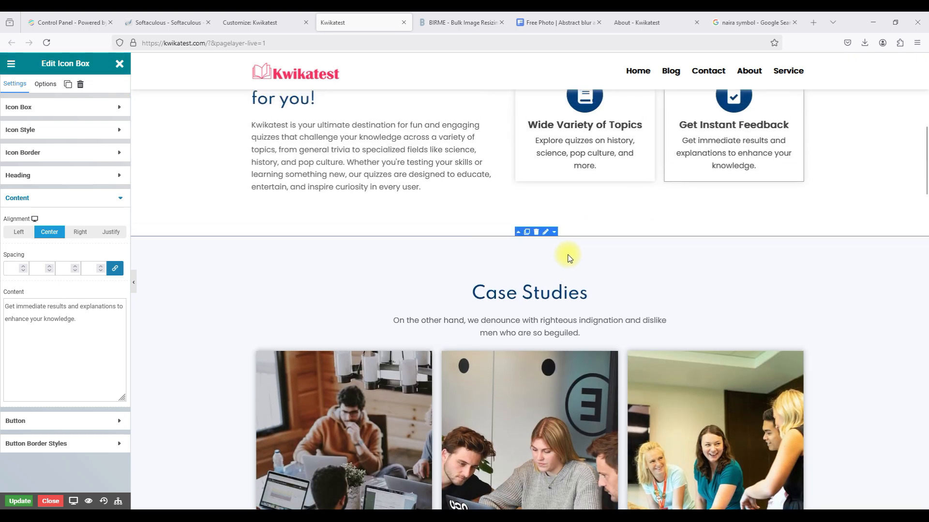
click(536, 235)
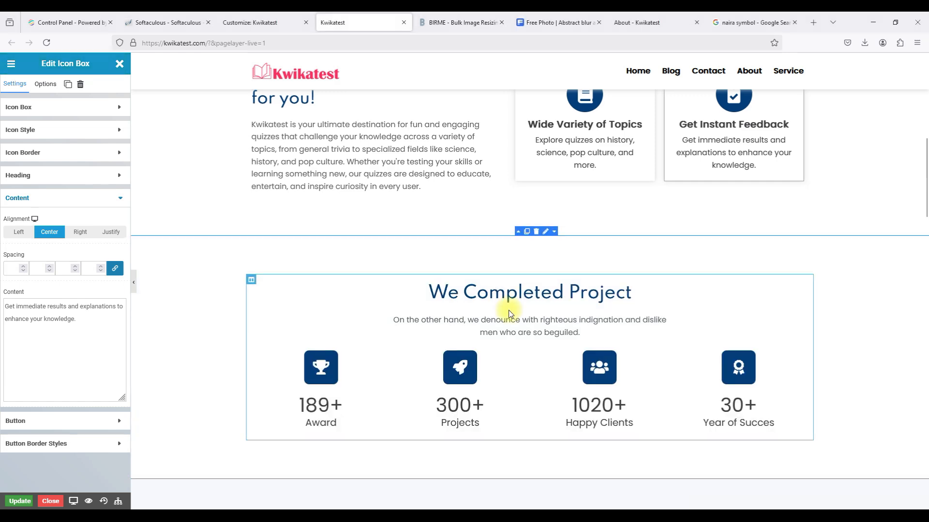
Delete the We Completed Project counters section.
scroll(506, 307, down, 3)
scroll(508, 313, down, 13)
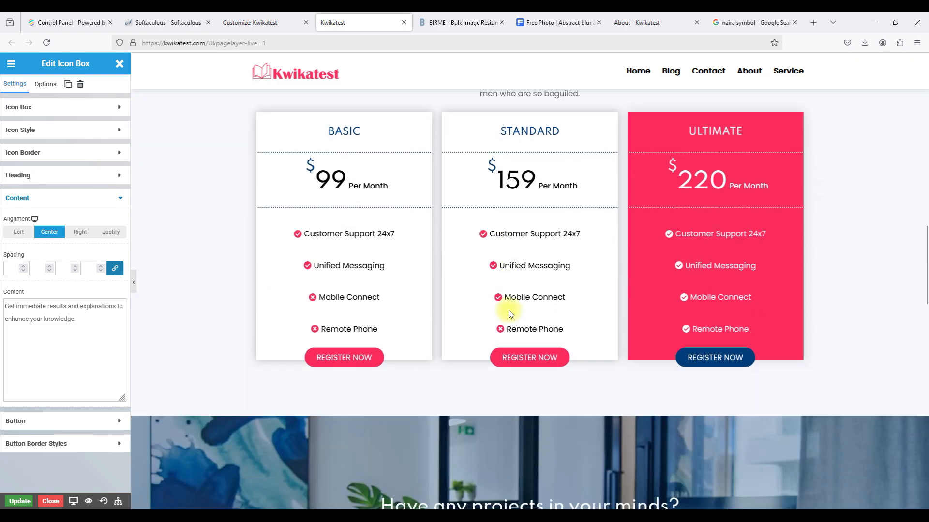
scroll(509, 314, down, 10)
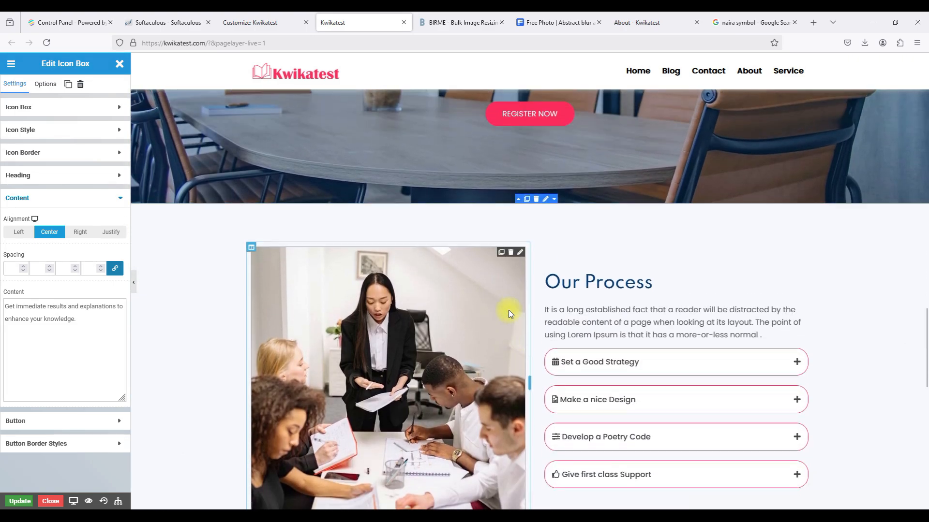
scroll(509, 313, up, 20)
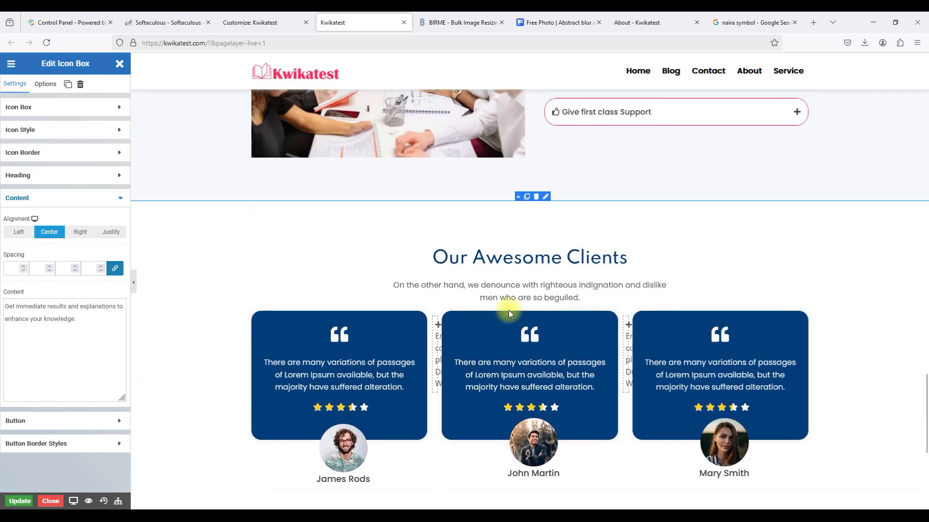
scroll(509, 314, up, 10)
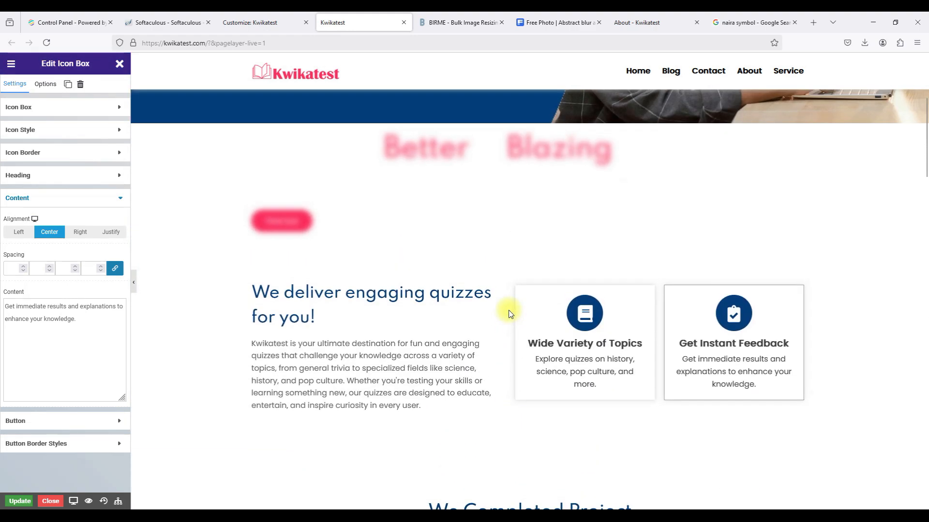
scroll(508, 314, down, 10)
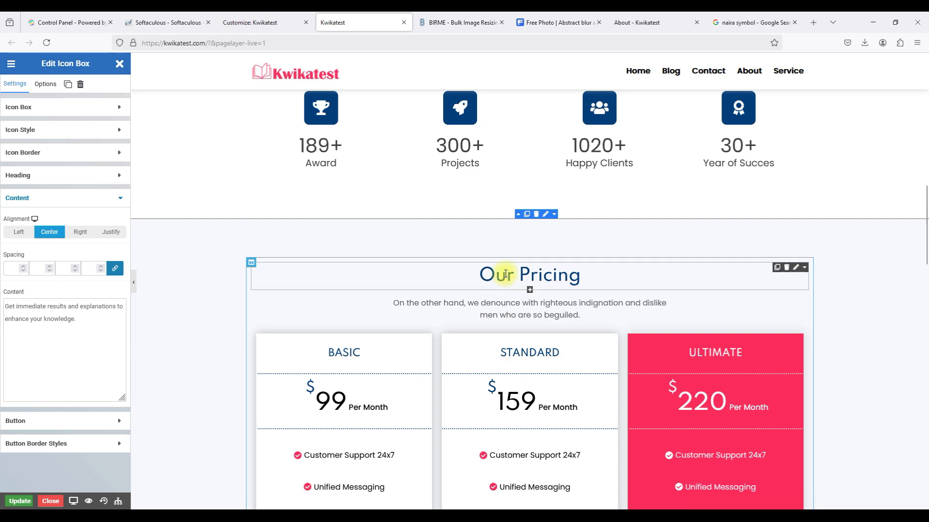
scroll(530, 256, down, 2)
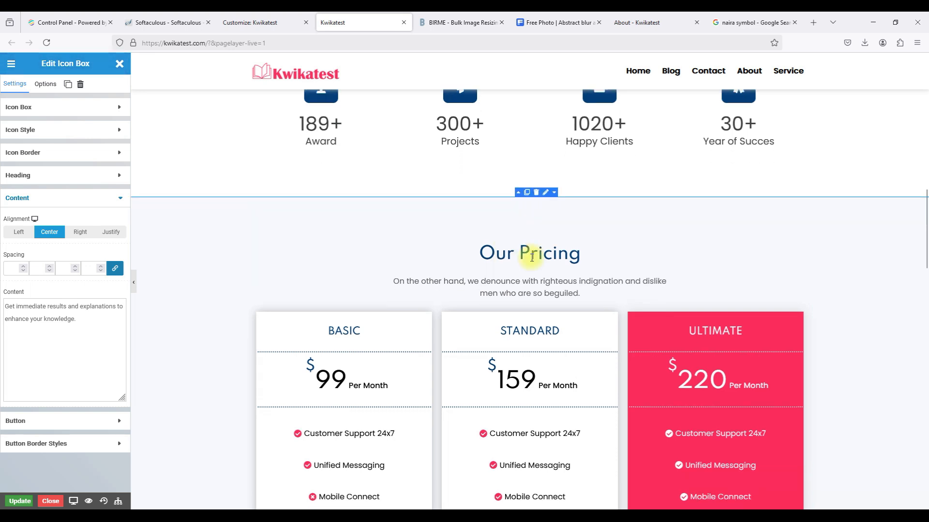
scroll(532, 257, down, 4)
scroll(531, 258, up, 5)
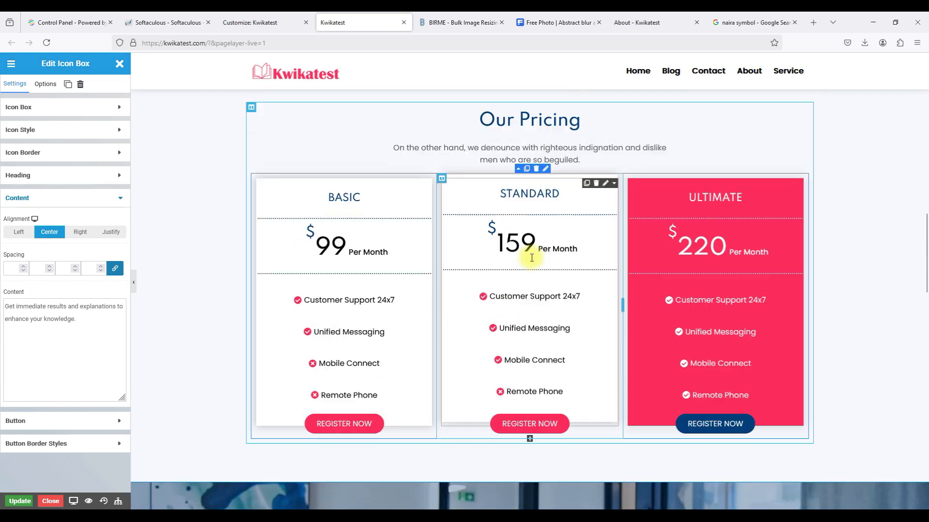
scroll(531, 258, up, 6)
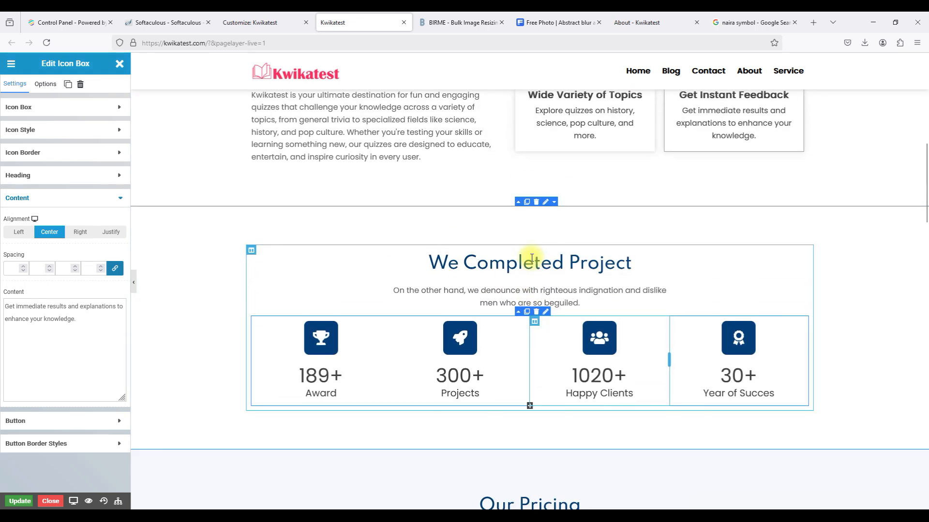
scroll(532, 261, down, 3)
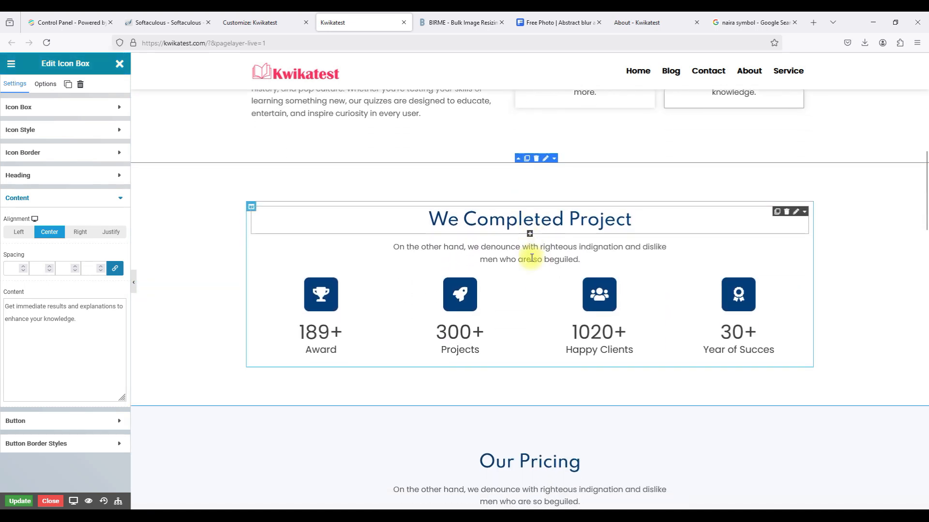
scroll(527, 225, up, 3)
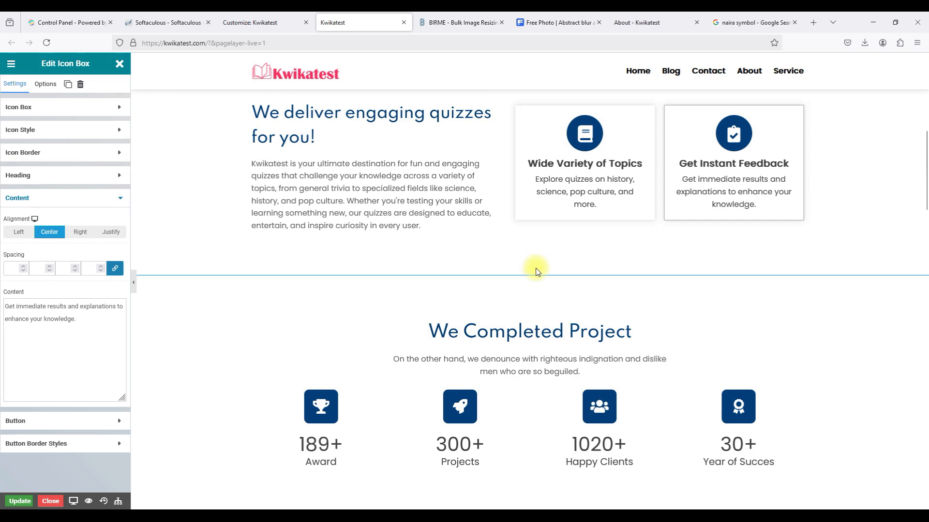
click(536, 271)
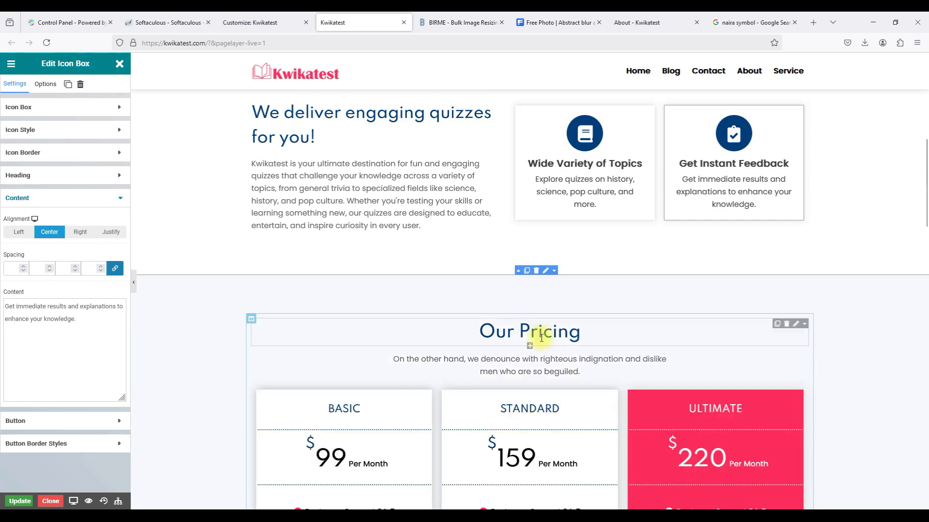
Delete the subtitle paragraph under Our Pricing.
scroll(541, 339, up, 4)
scroll(542, 341, down, 15)
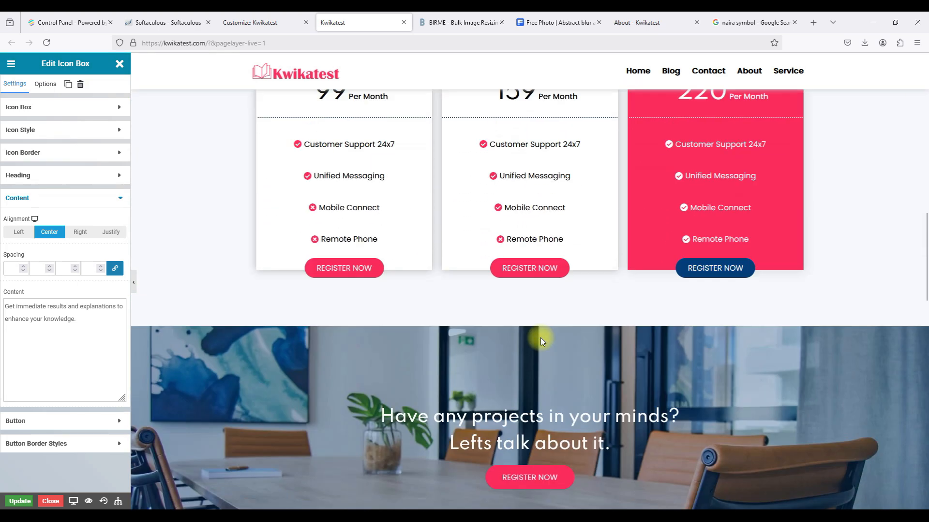
scroll(541, 341, down, 6)
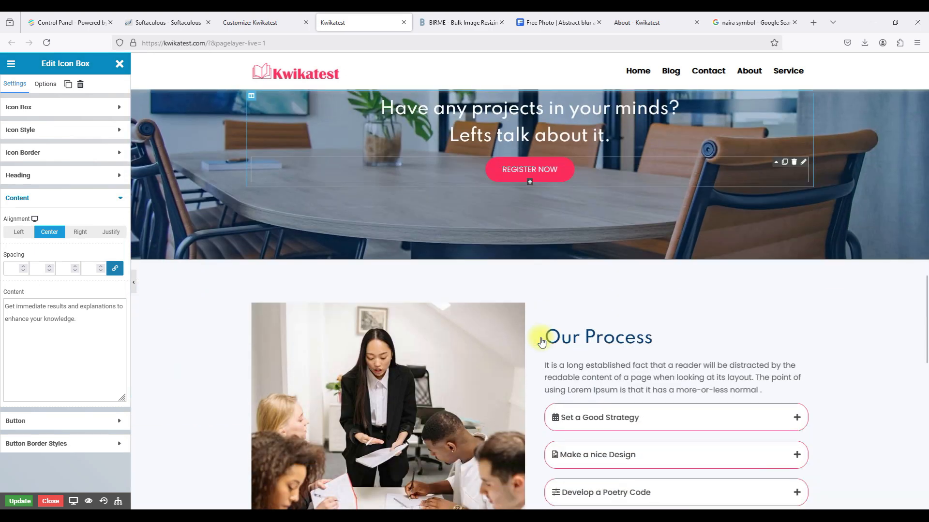
scroll(542, 341, down, 5)
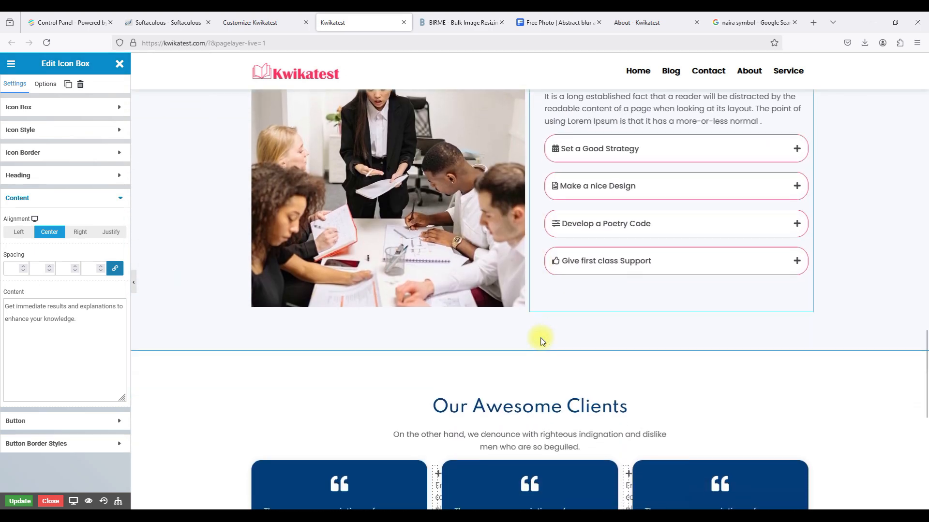
scroll(541, 341, down, 4)
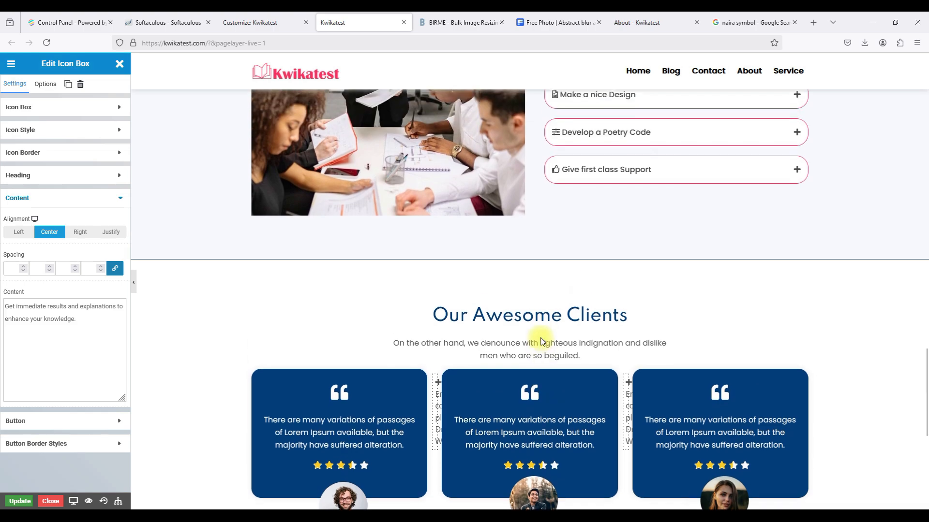
scroll(541, 341, down, 2)
scroll(541, 341, up, 12)
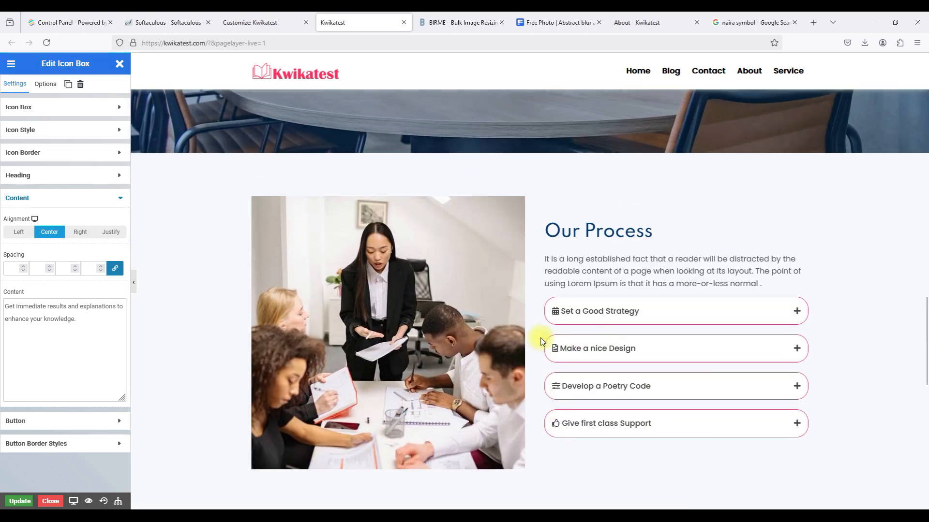
scroll(541, 341, up, 5)
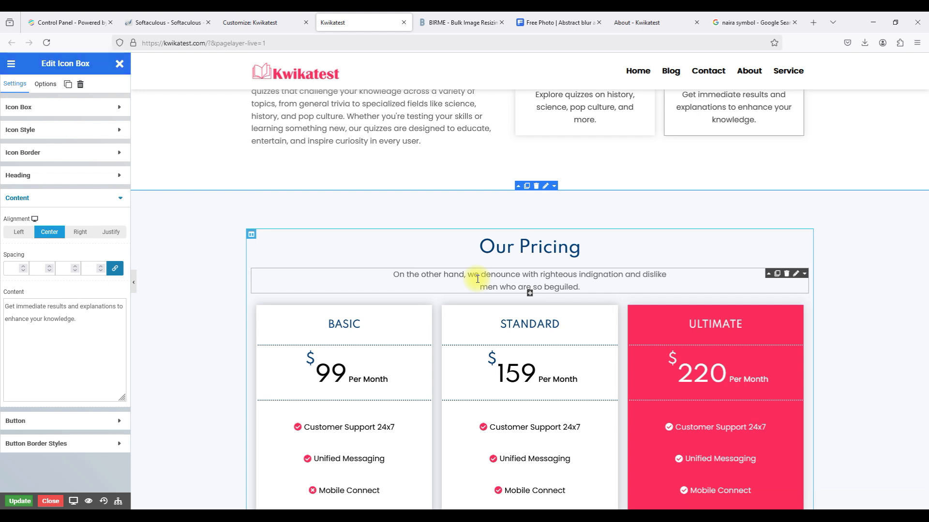
click(787, 274)
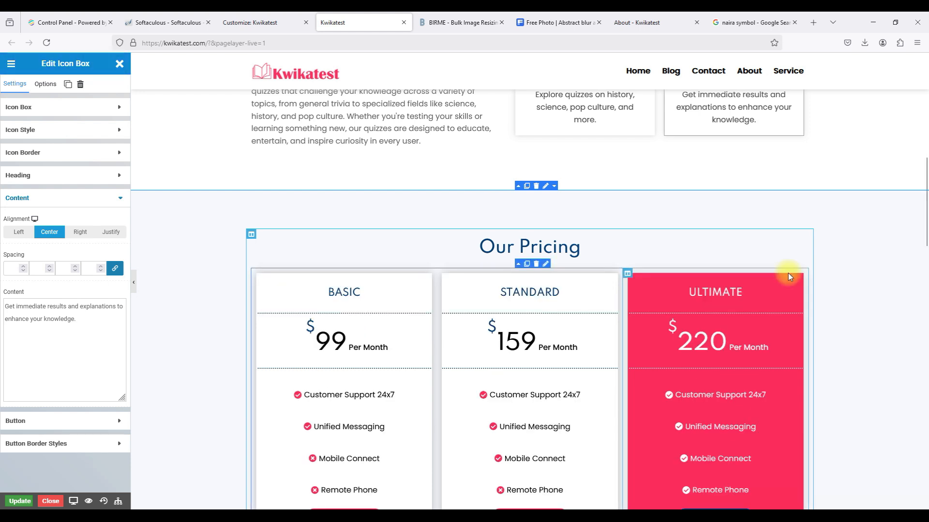
Rename the Basic pricing plan to Free.
scroll(421, 283, down, 3)
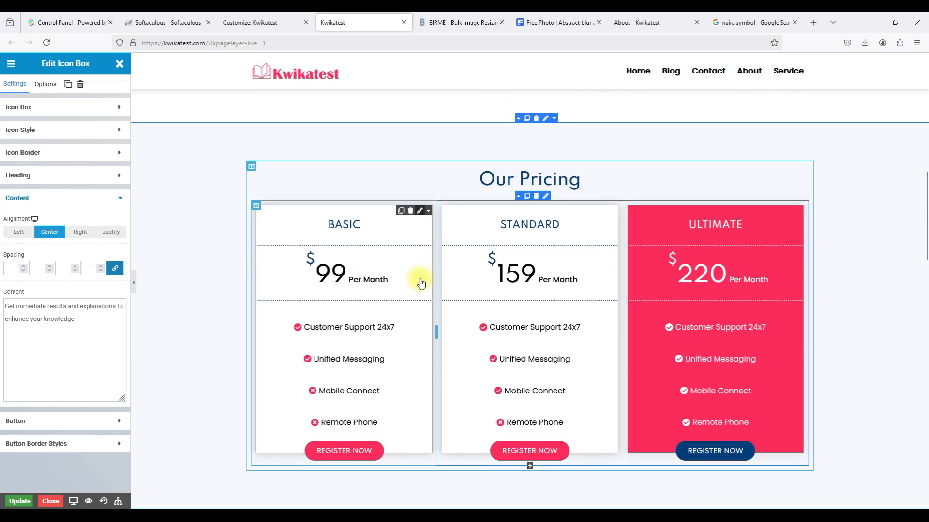
click(420, 137)
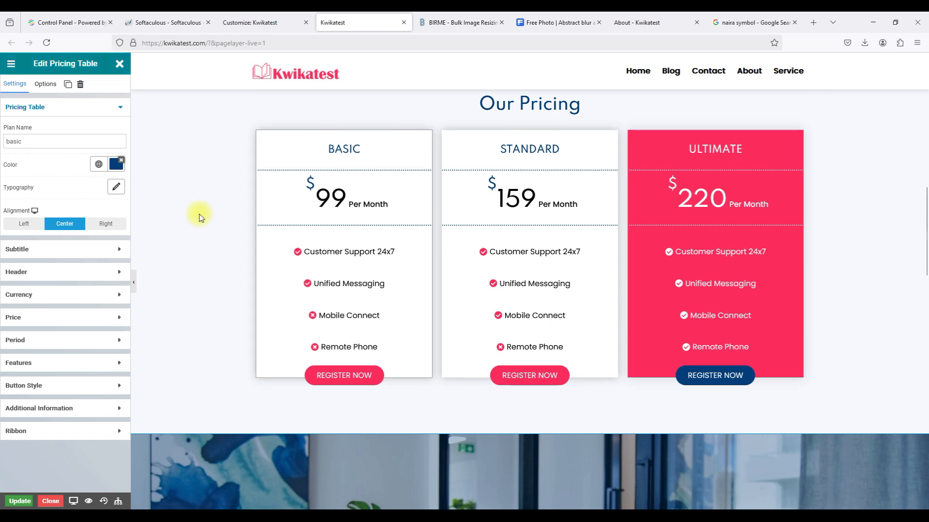
click(36, 140)
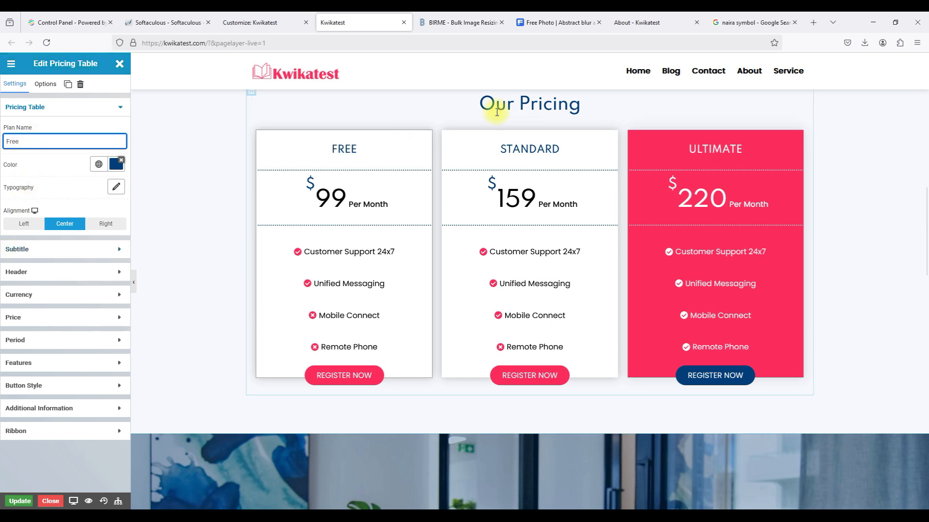
Copy the naira symbol ₦ from the web search results.
click(729, 24)
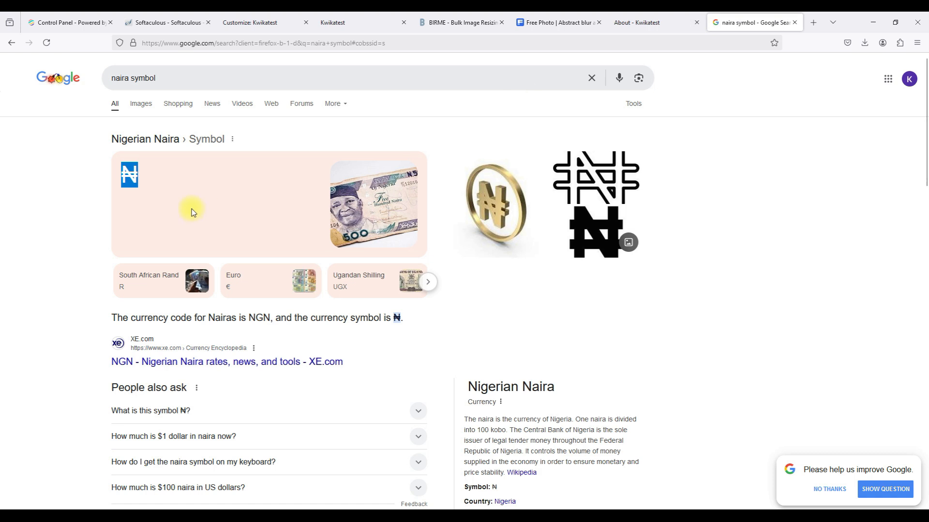
right_click(128, 172)
click(141, 183)
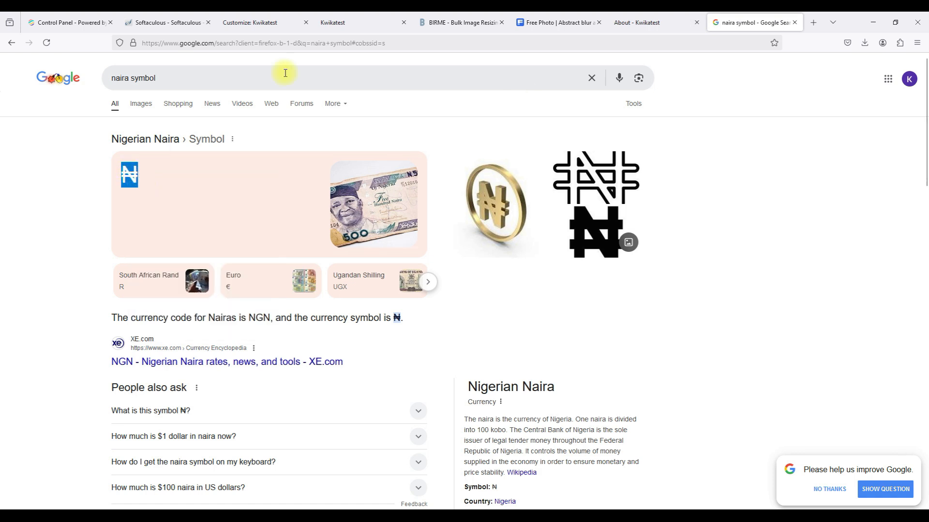
click(342, 20)
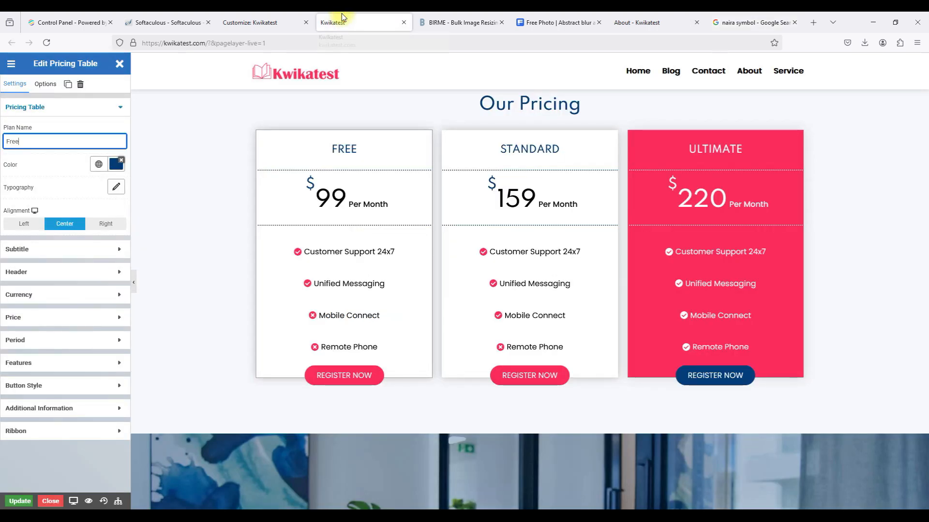
Change the Free card's currency symbol from $ to ₦.
click(74, 249)
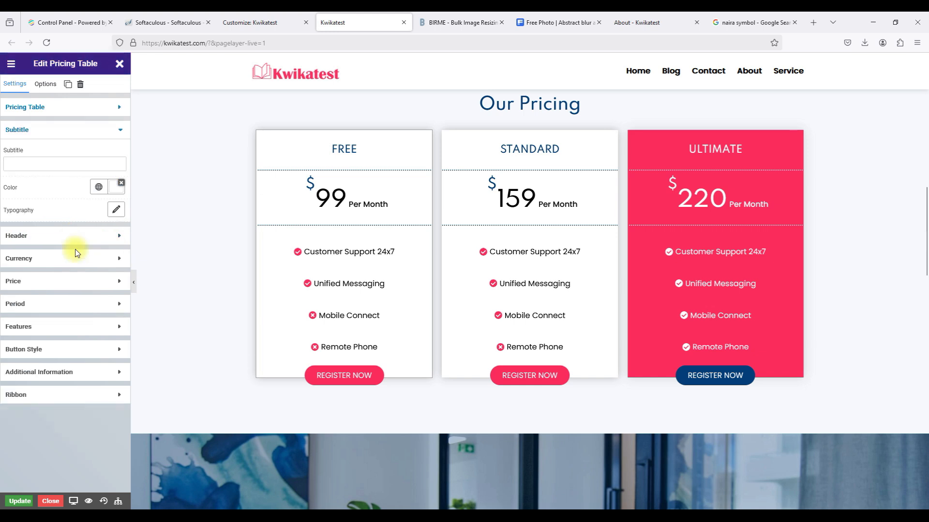
click(53, 240)
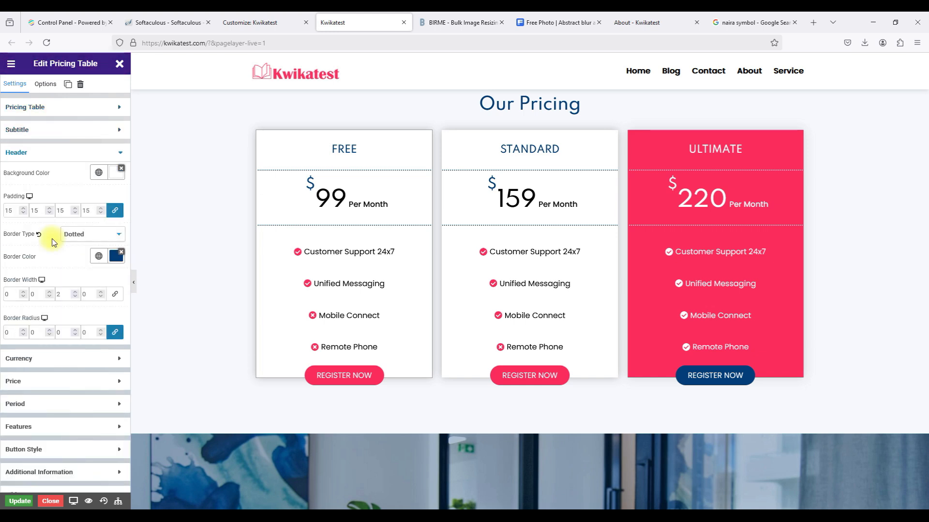
click(60, 364)
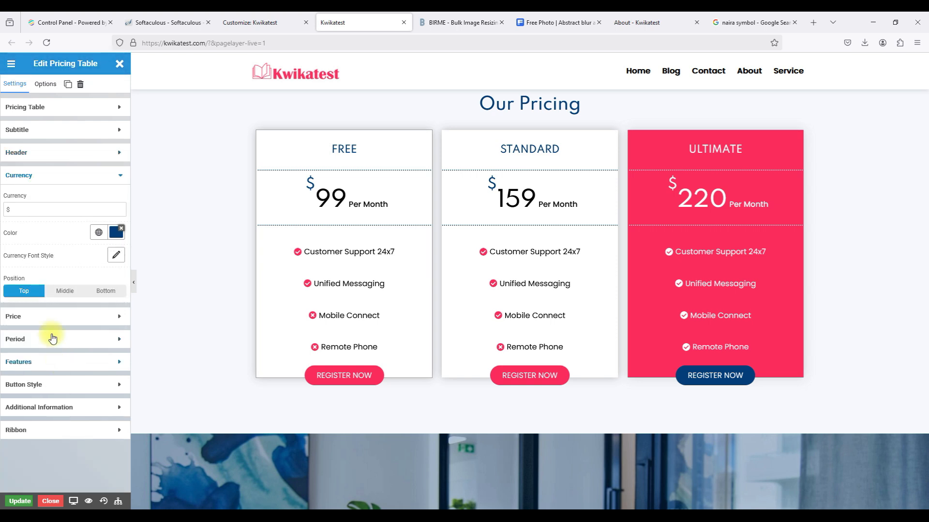
double_click(25, 213)
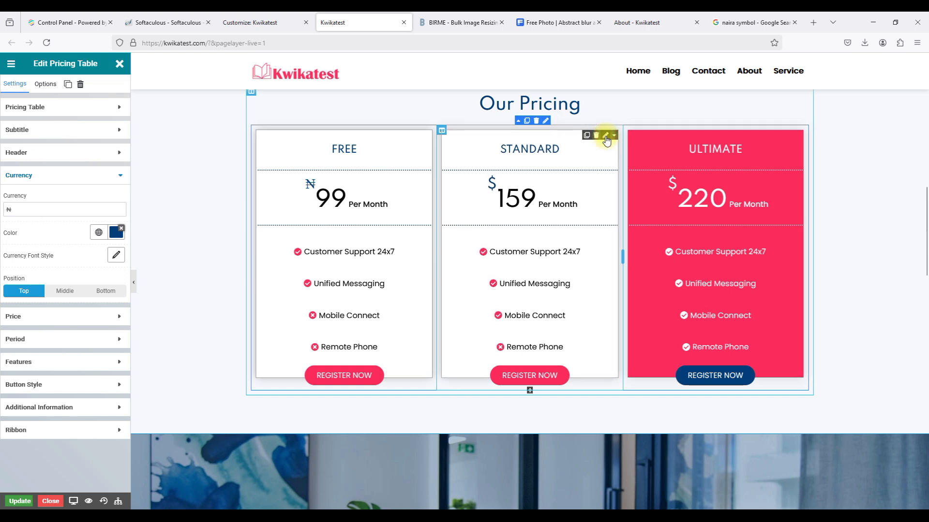
Change the Standard and Ultimate cards' currency symbol from $ to ₦.
click(603, 137)
click(88, 296)
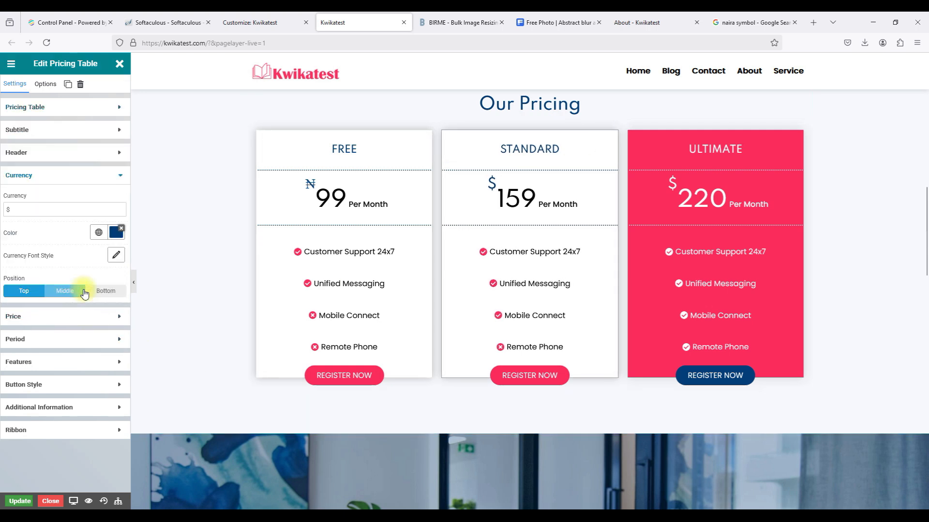
double_click(36, 210)
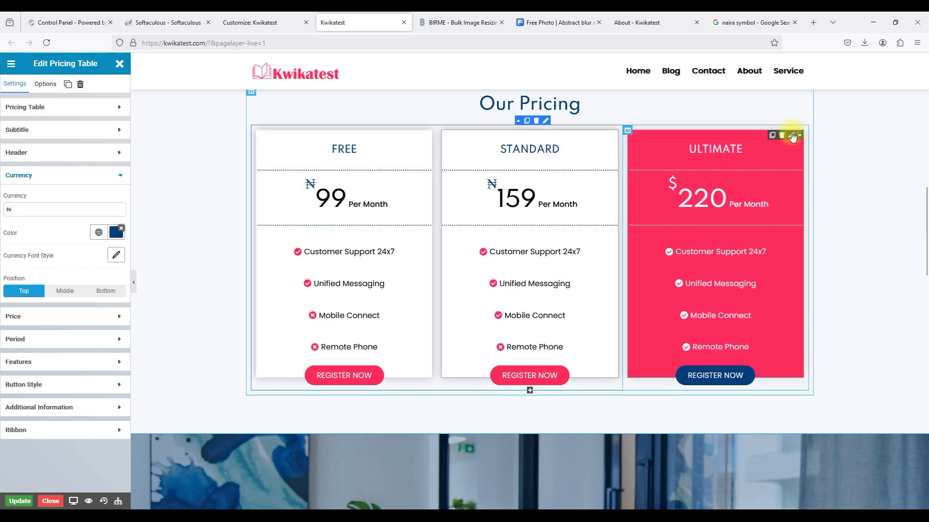
click(791, 136)
click(65, 287)
double_click(42, 205)
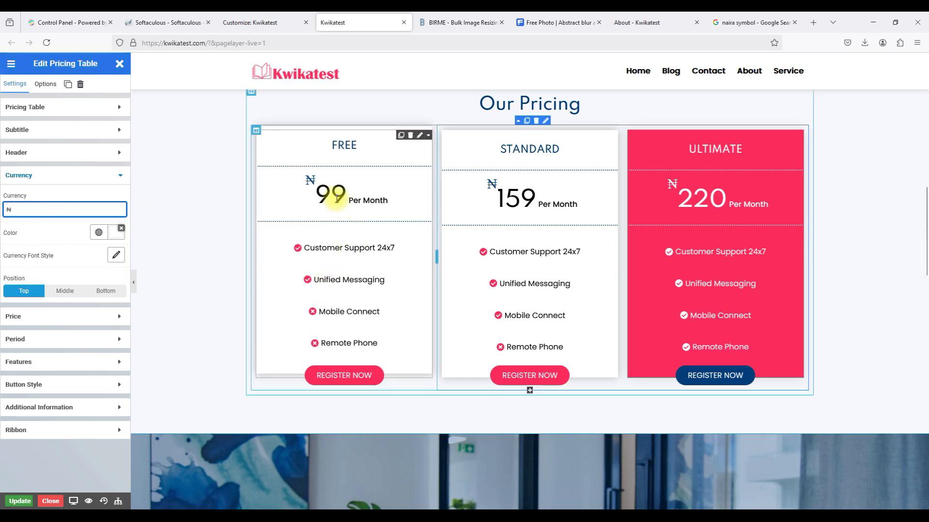
click(35, 183)
click(33, 193)
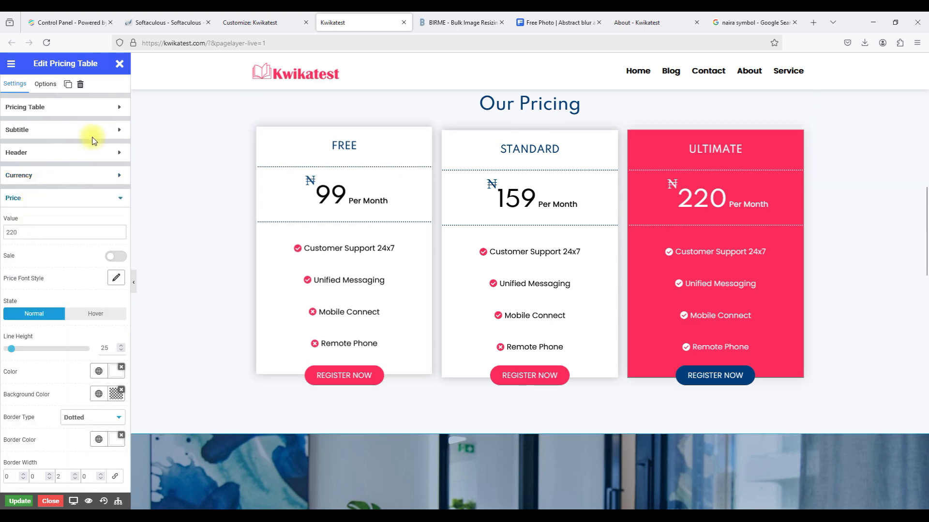
Rename the first pricing plan from Free to Basic.
click(72, 108)
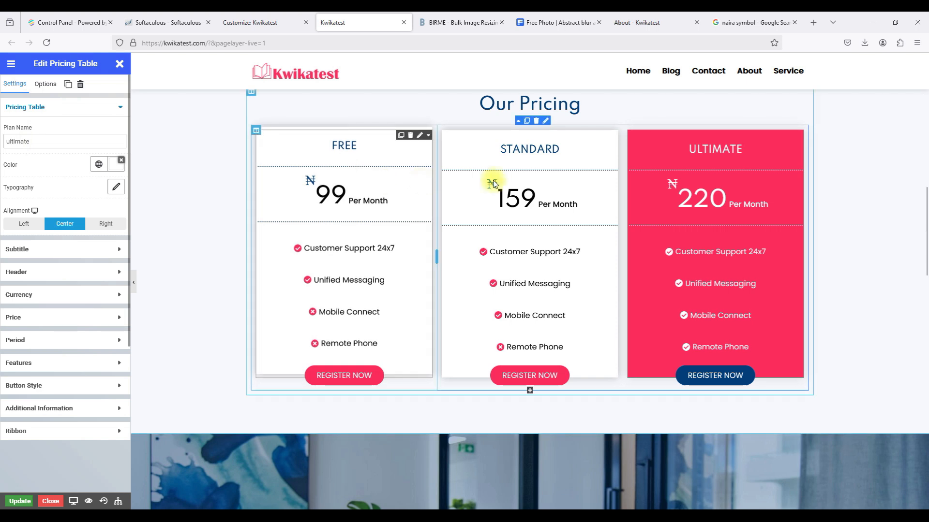
click(419, 137)
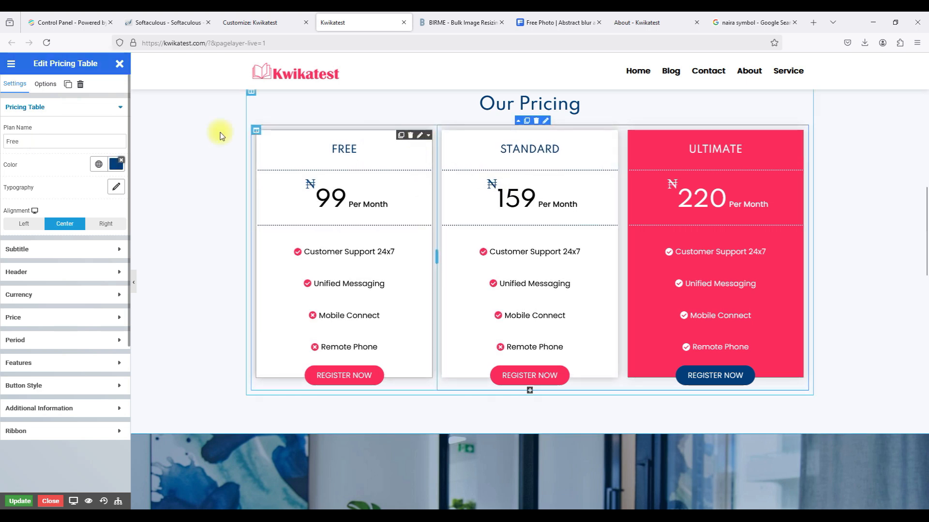
double_click(58, 139)
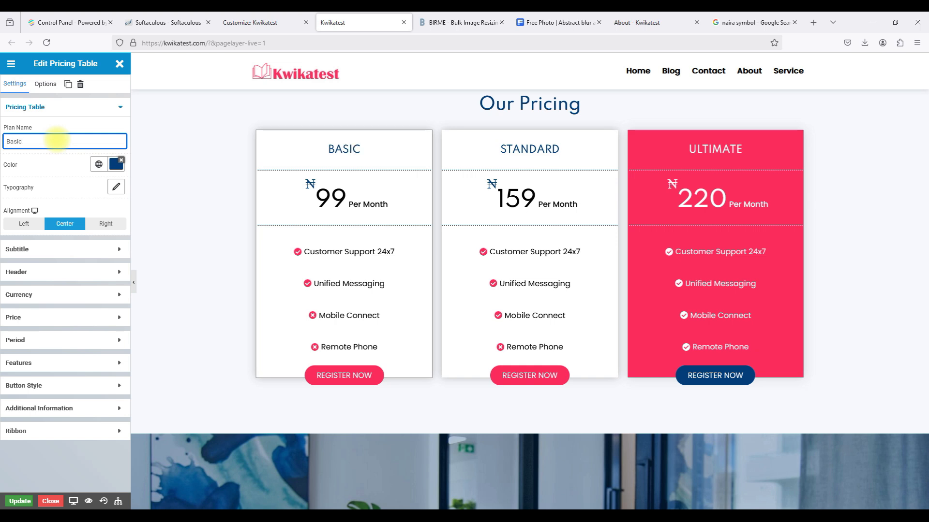
Set the Basic plan's price to ₦1000 per month.
click(54, 293)
click(27, 315)
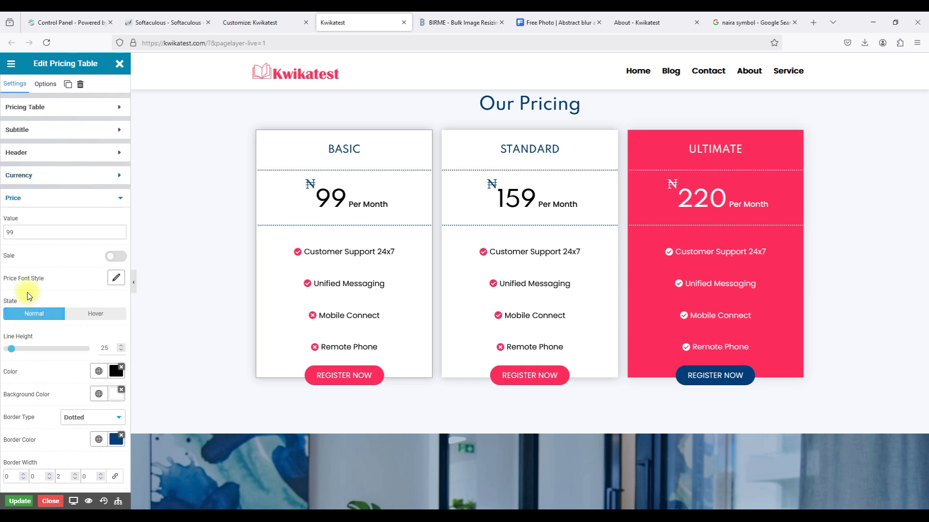
double_click(12, 233)
text(1)
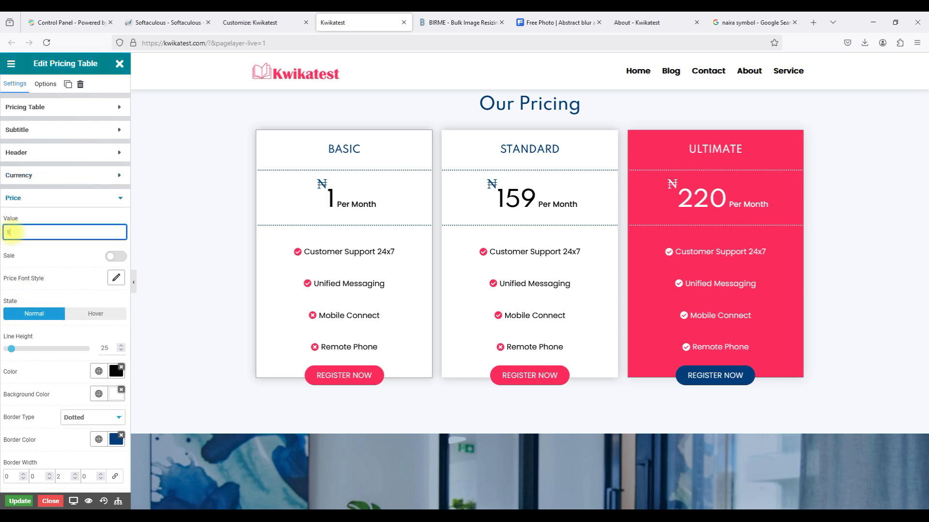
text(000)
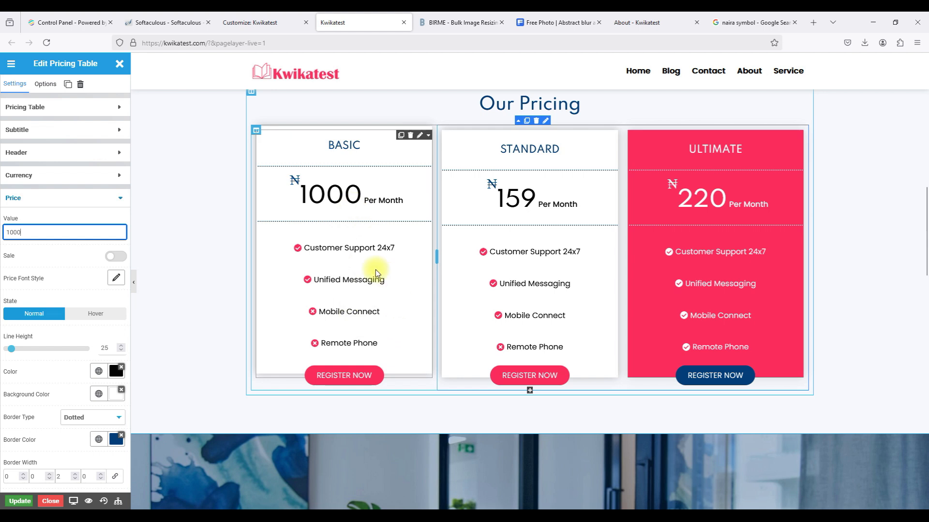
click(50, 197)
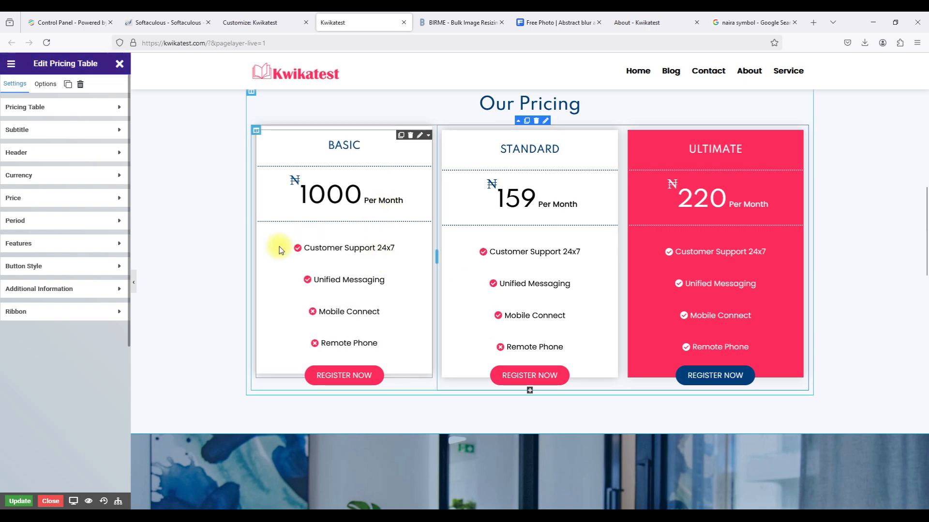
click(69, 243)
click(68, 368)
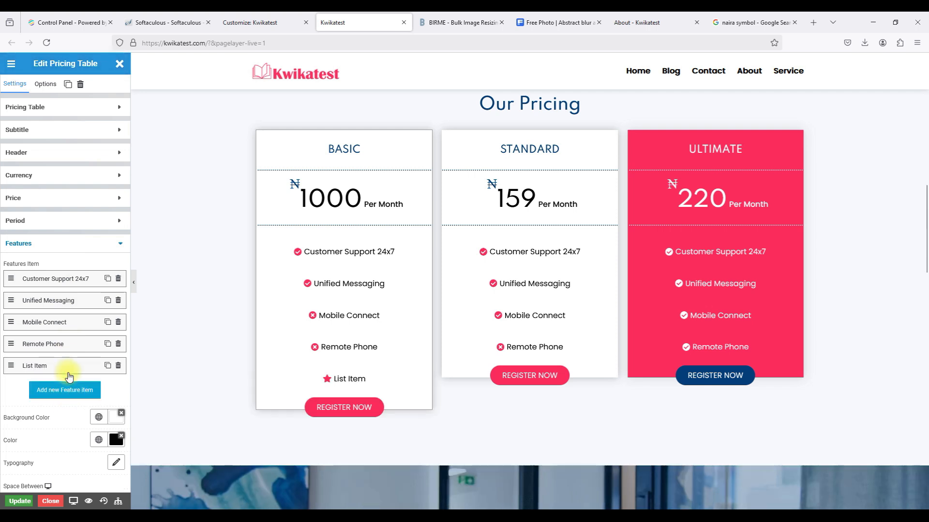
click(59, 389)
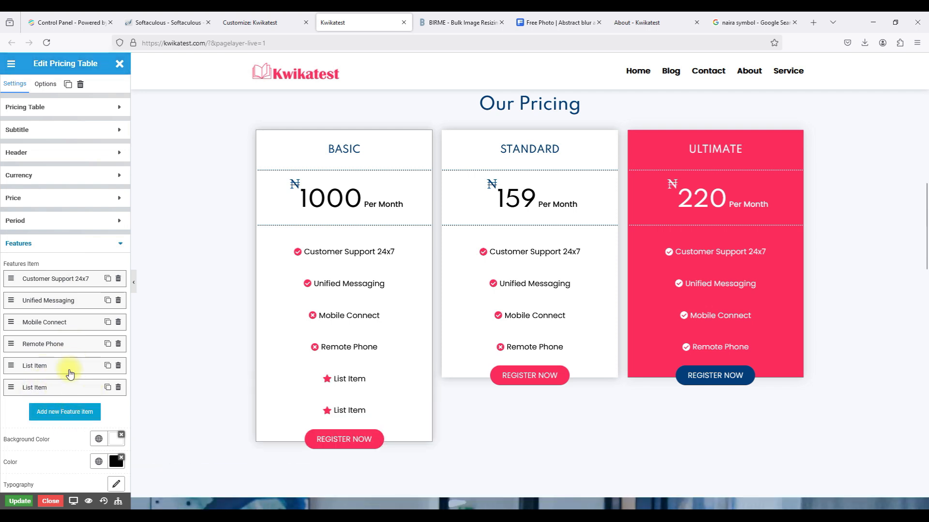
click(57, 367)
scroll(56, 365, down, 5)
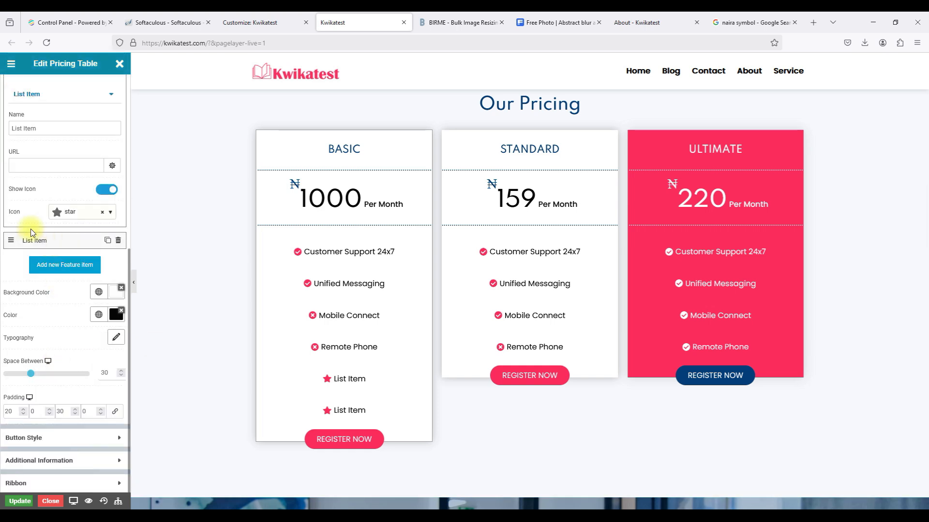
click(67, 215)
click(67, 215)
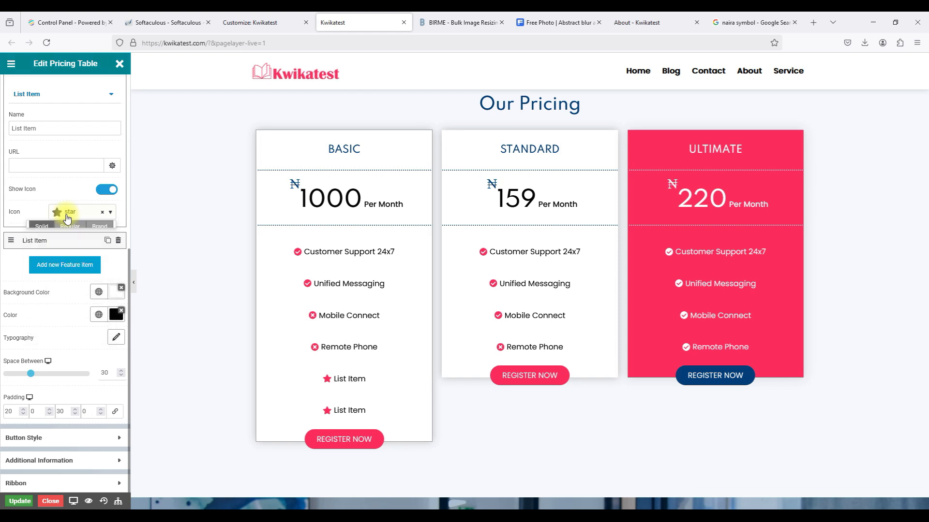
scroll(66, 218, up, 4)
click(49, 239)
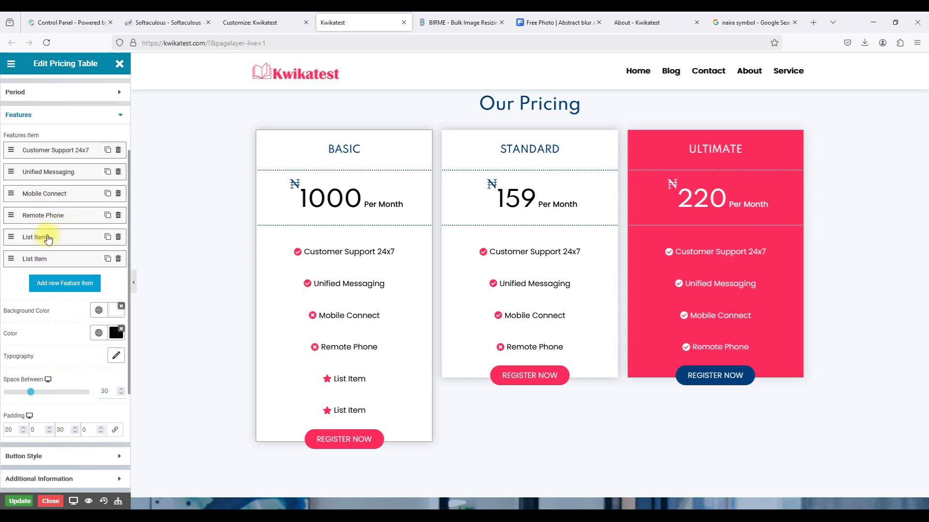
click(48, 238)
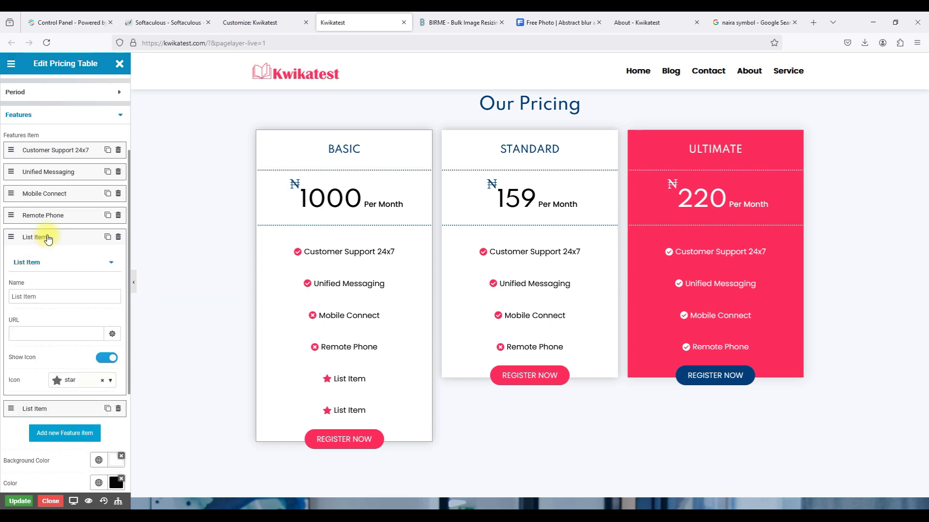
click(48, 237)
click(48, 237)
click(103, 359)
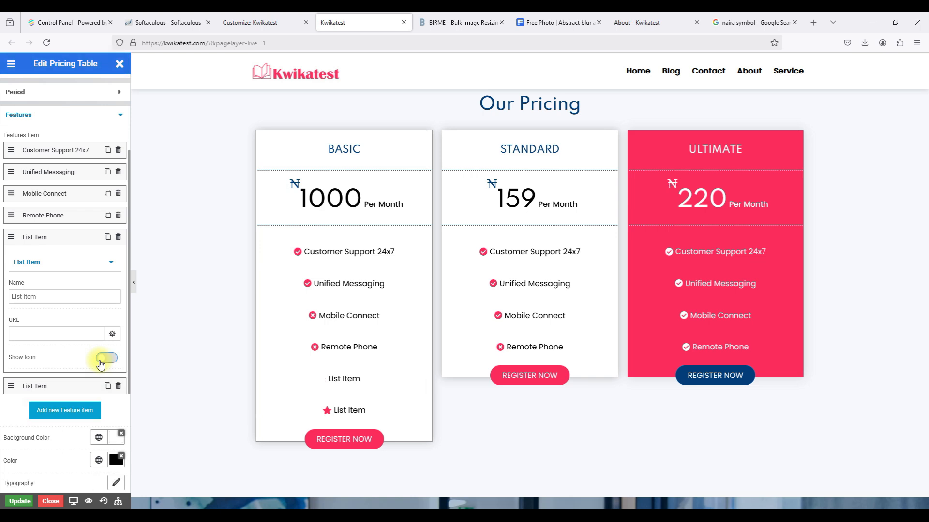
click(102, 359)
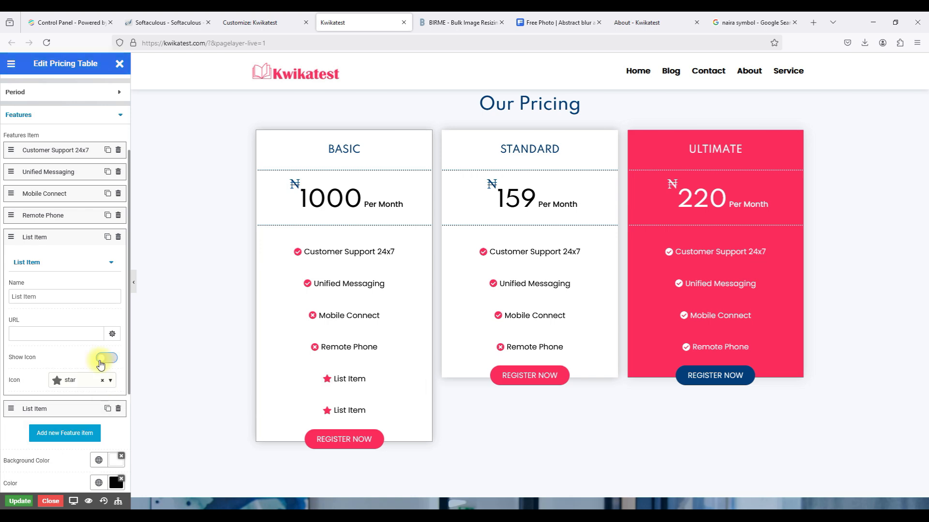
click(117, 237)
click(118, 238)
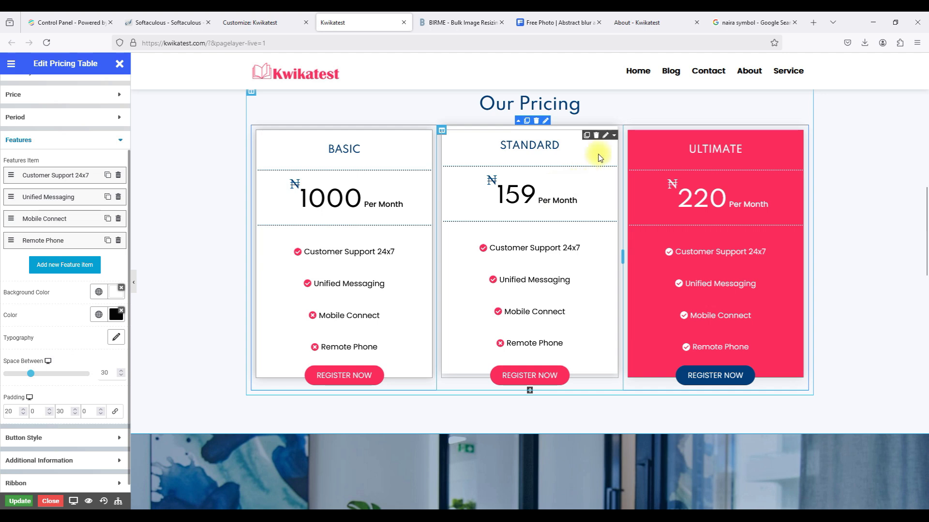
Set the Standard plan's price to ₦2000 per month.
click(605, 139)
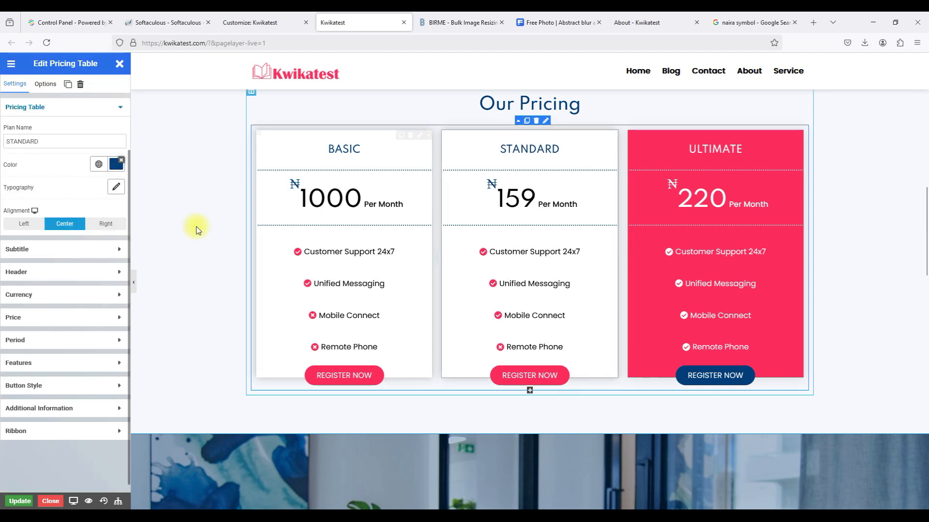
click(45, 318)
double_click(9, 231)
text(2000)
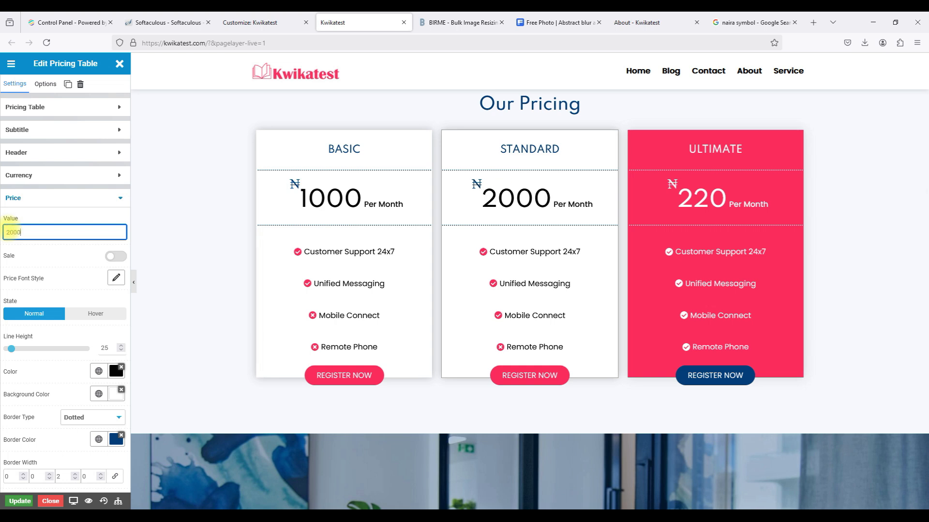
Set the Ultimate plan's price to ₦3000, then open the Basic card's register button settings.
click(790, 135)
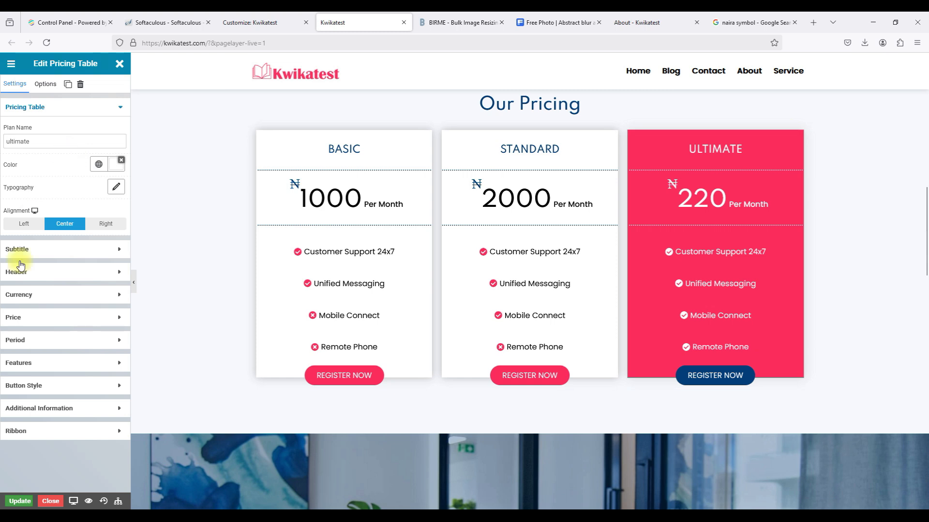
click(15, 318)
double_click(14, 233)
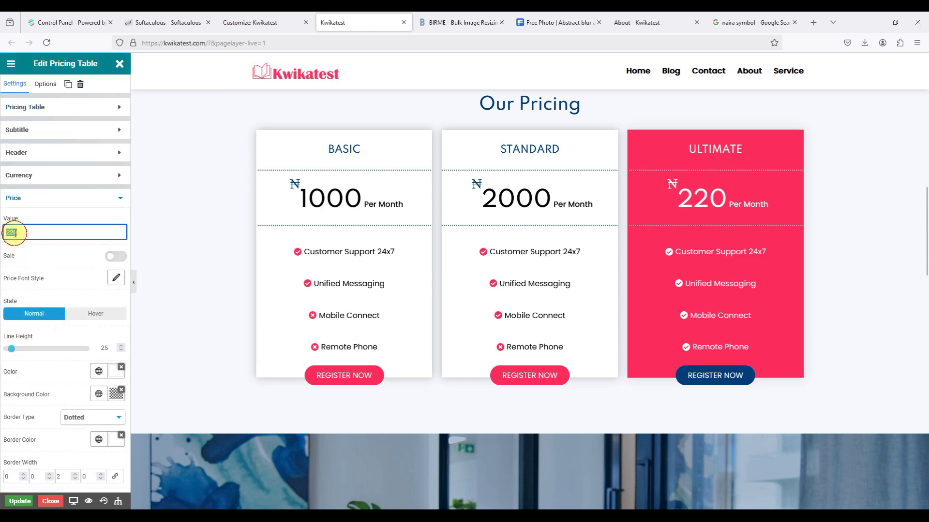
text(3000)
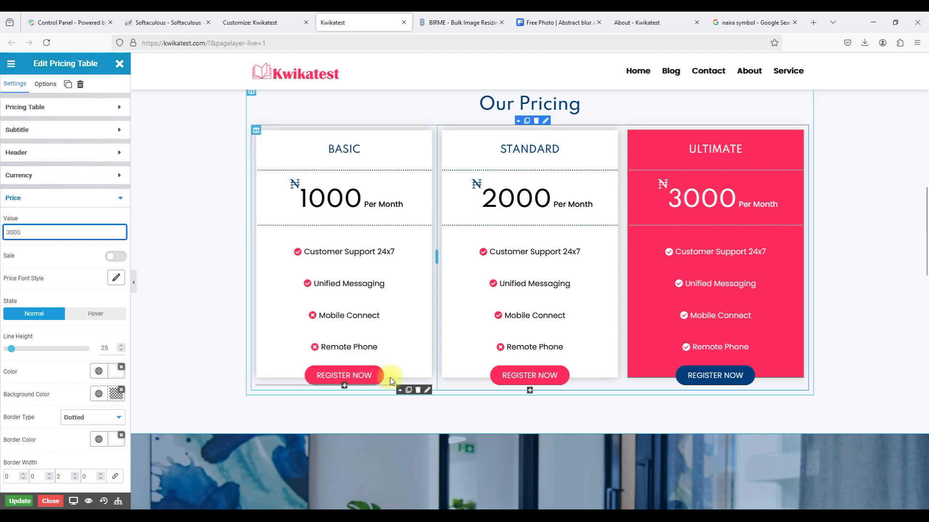
click(428, 392)
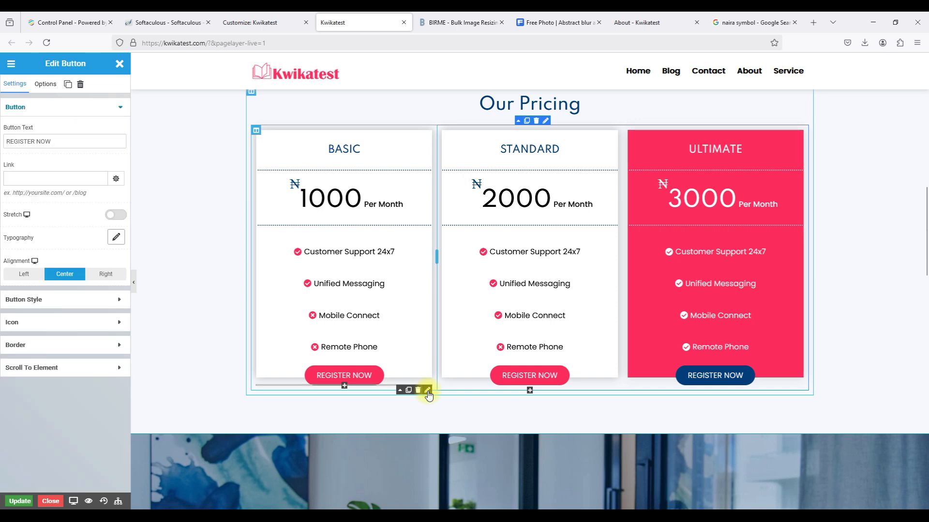
click(30, 179)
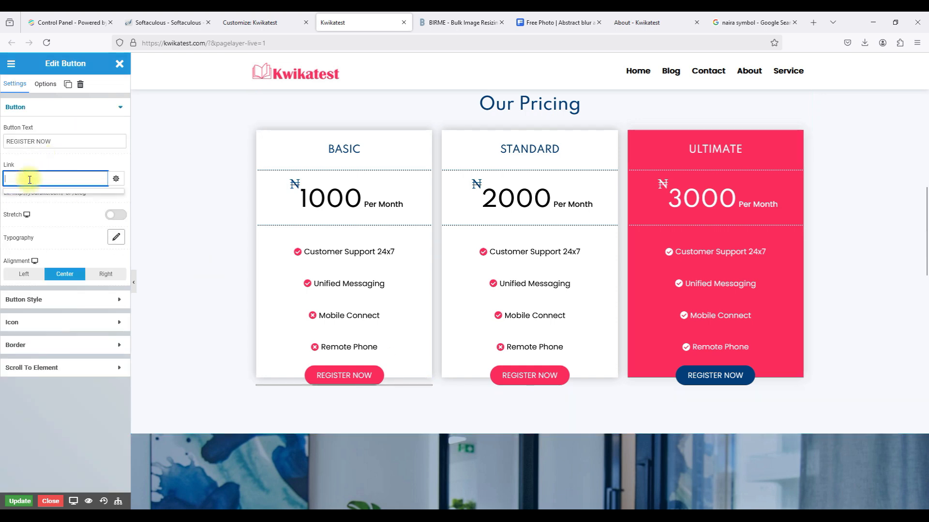
triple_click(19, 143)
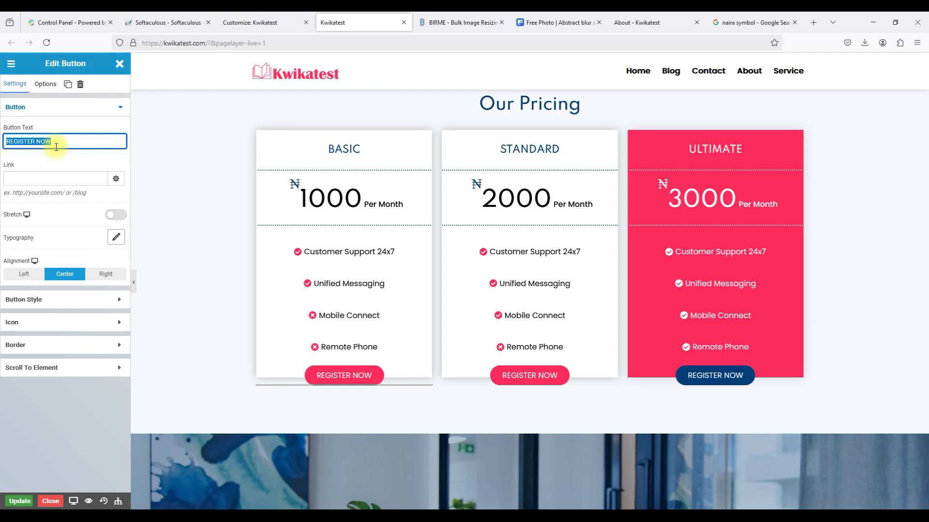
click(36, 179)
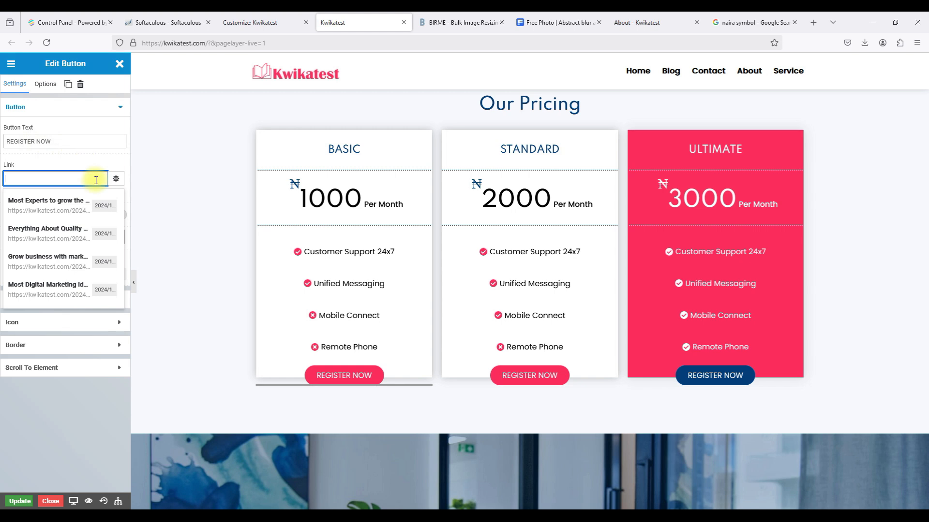
click(73, 166)
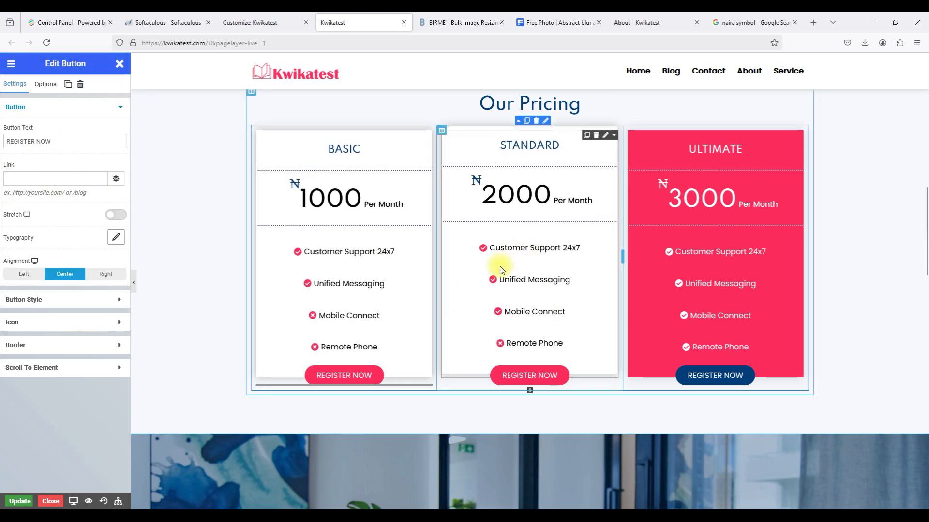
Save the home page and scroll through it to review the changes.
click(15, 503)
scroll(307, 390, up, 2)
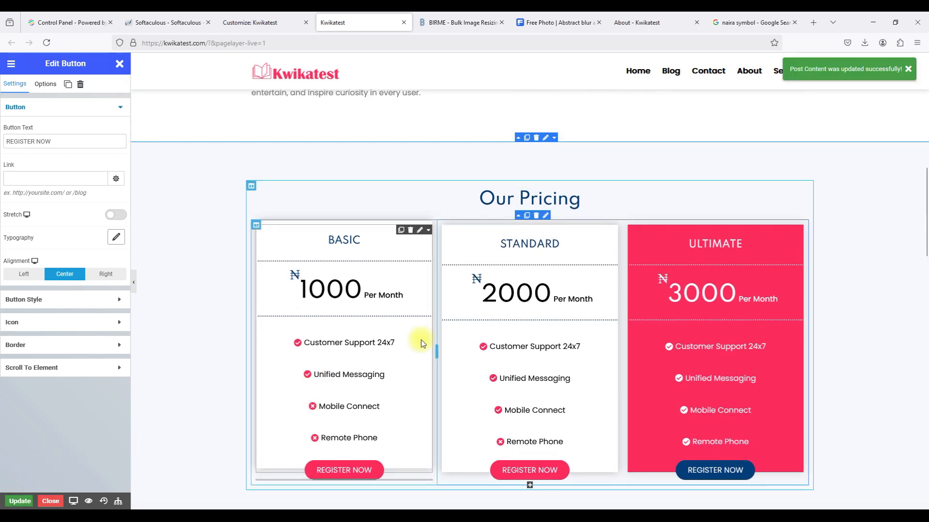
scroll(521, 267, down, 3)
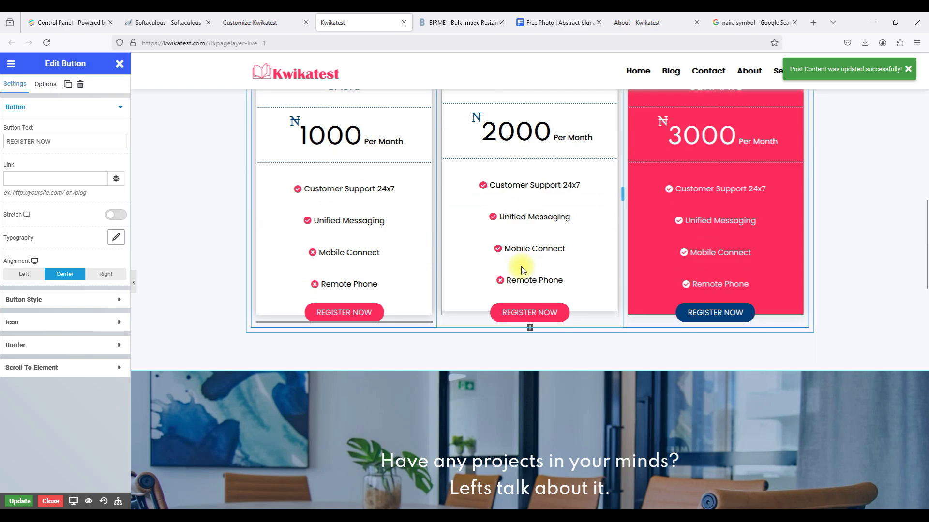
scroll(522, 269, down, 4)
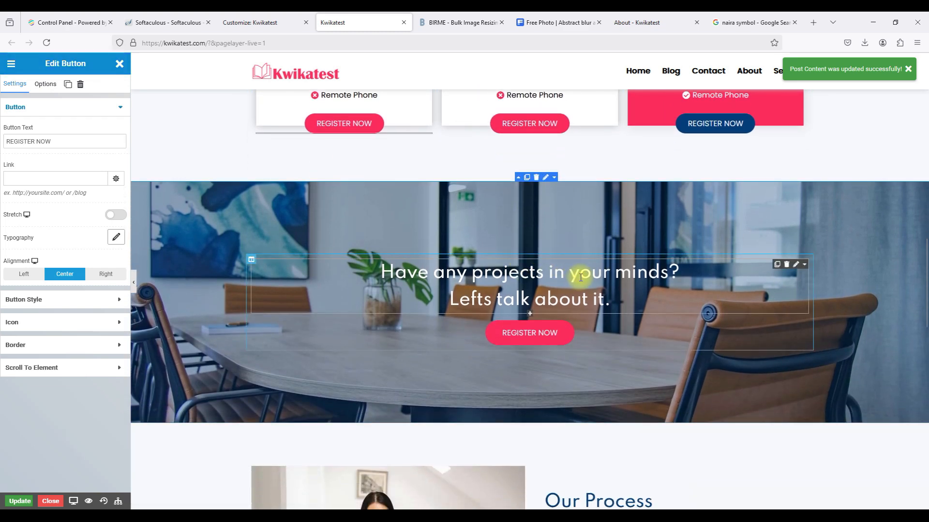
scroll(580, 277, down, 1)
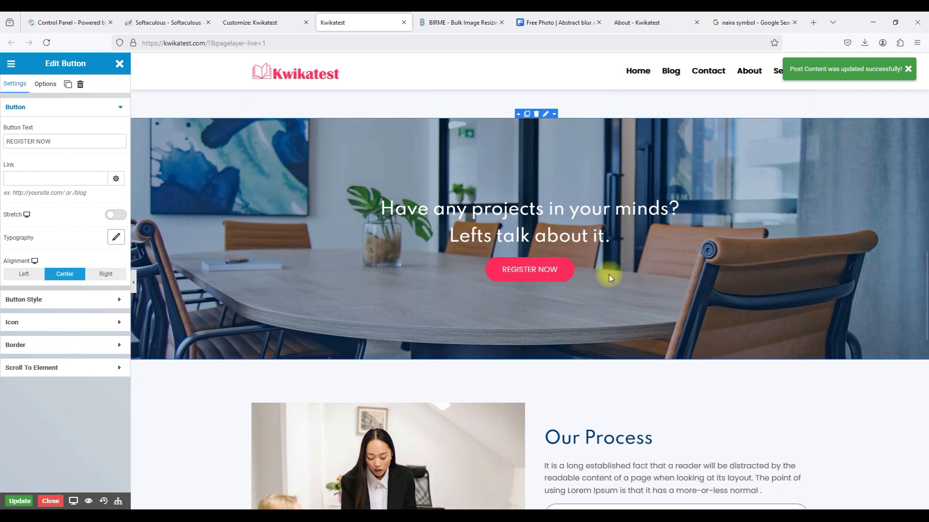
scroll(584, 271, up, 2)
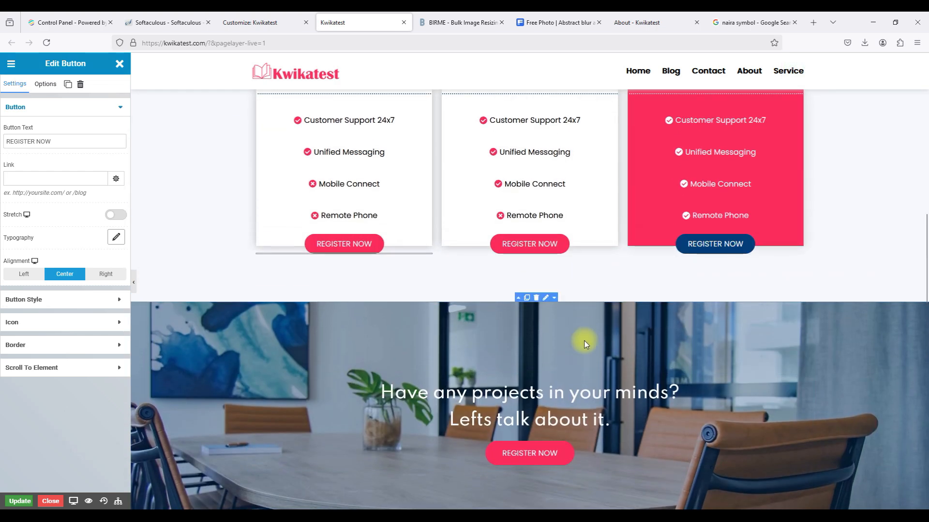
scroll(585, 343, down, 1)
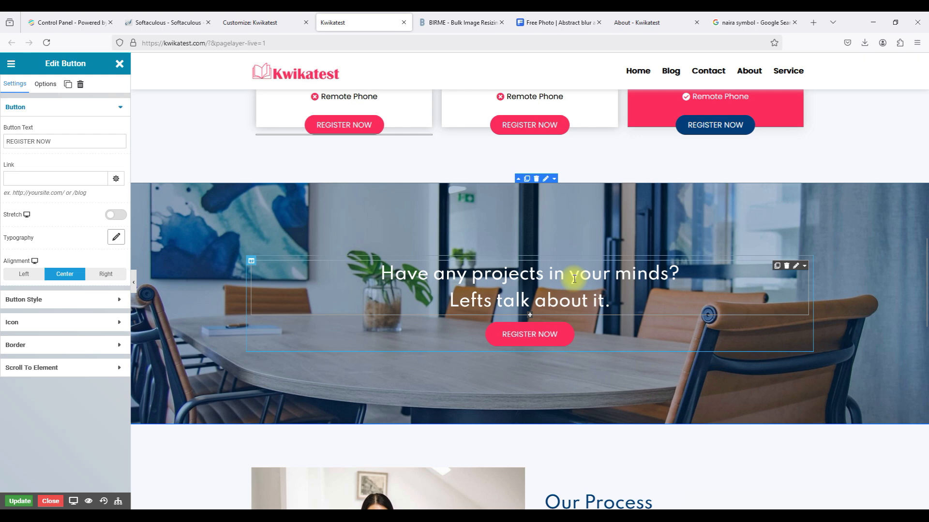
scroll(574, 278, down, 9)
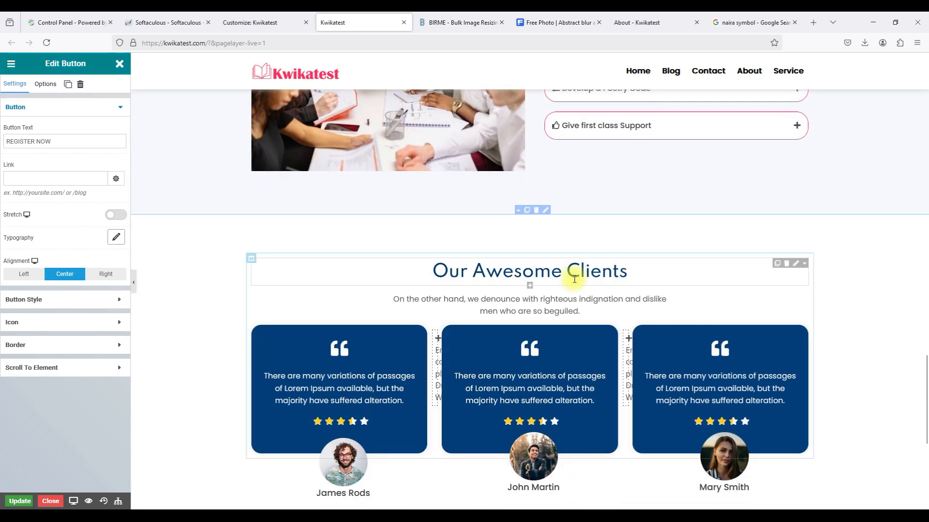
Select the 'Have any projects' banner heading, then switch to the live About page.
scroll(574, 278, down, 5)
scroll(574, 278, up, 5)
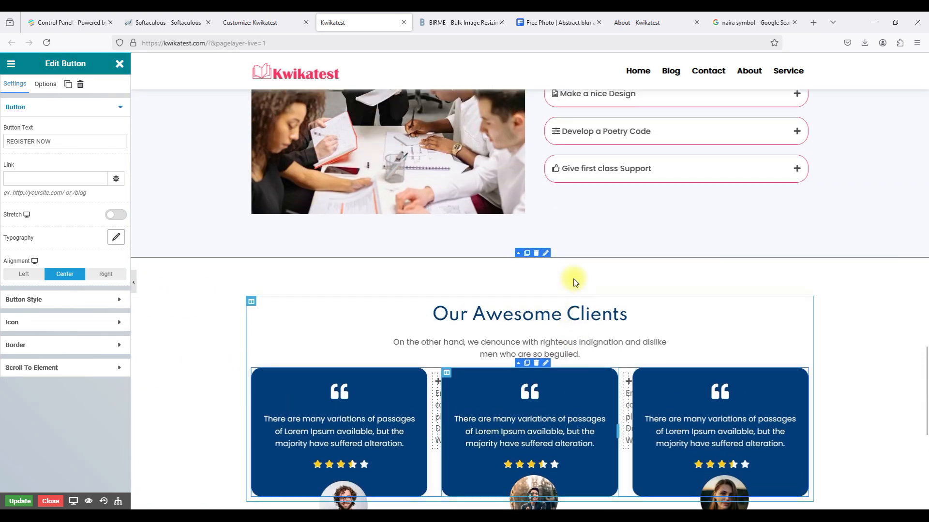
scroll(545, 286, up, 7)
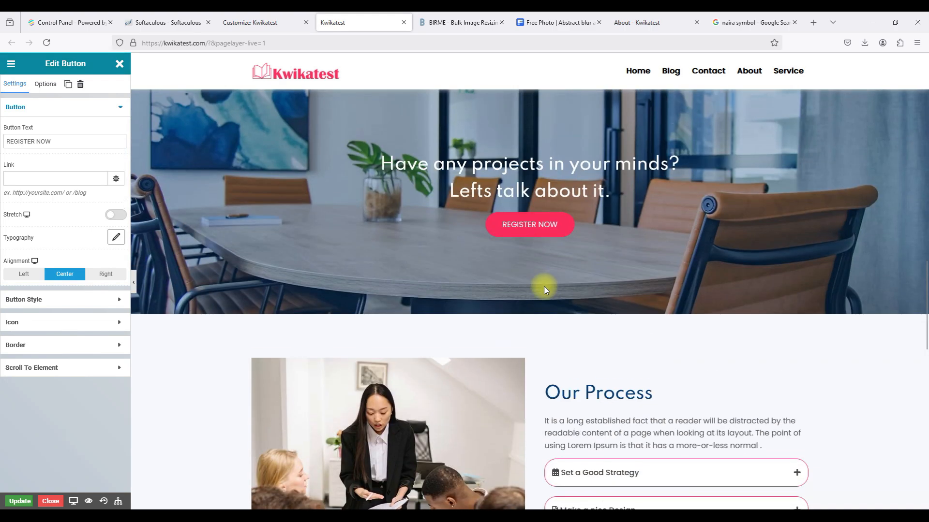
scroll(544, 286, up, 8)
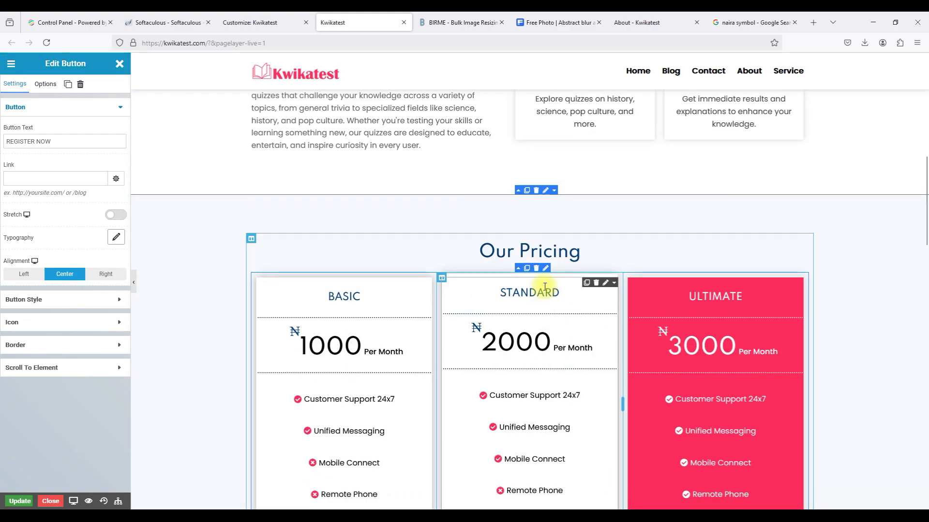
scroll(545, 286, down, 10)
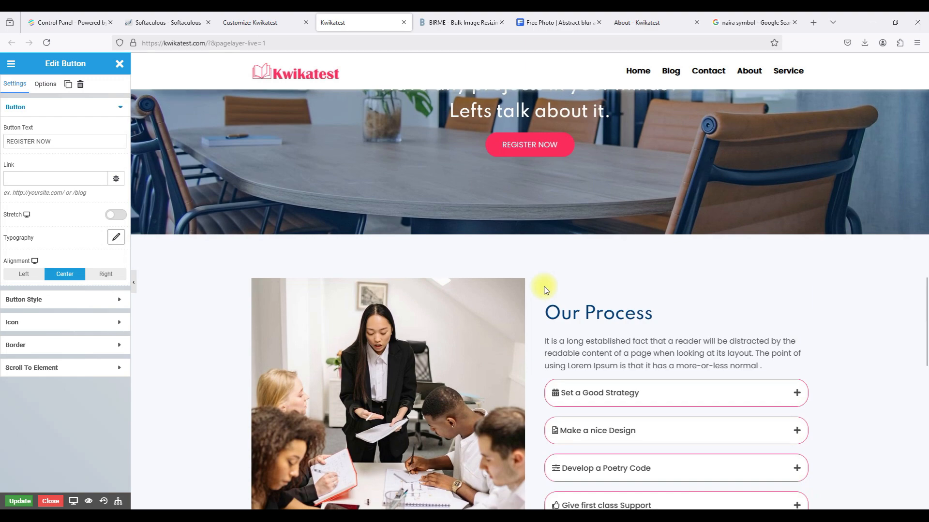
scroll(544, 286, up, 4)
click(544, 286)
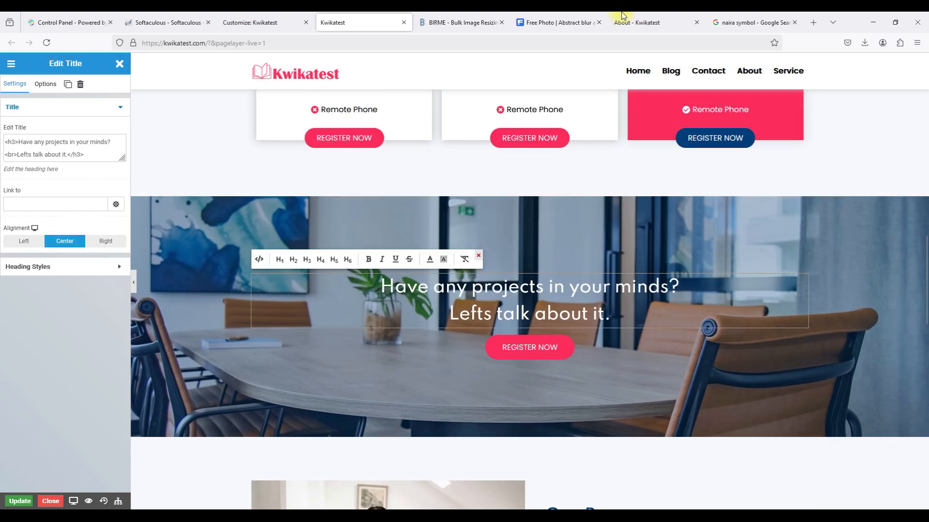
click(627, 21)
Leave the About page's block editor and switch to the Kwikatest site Customizer.
scroll(509, 272, down, 10)
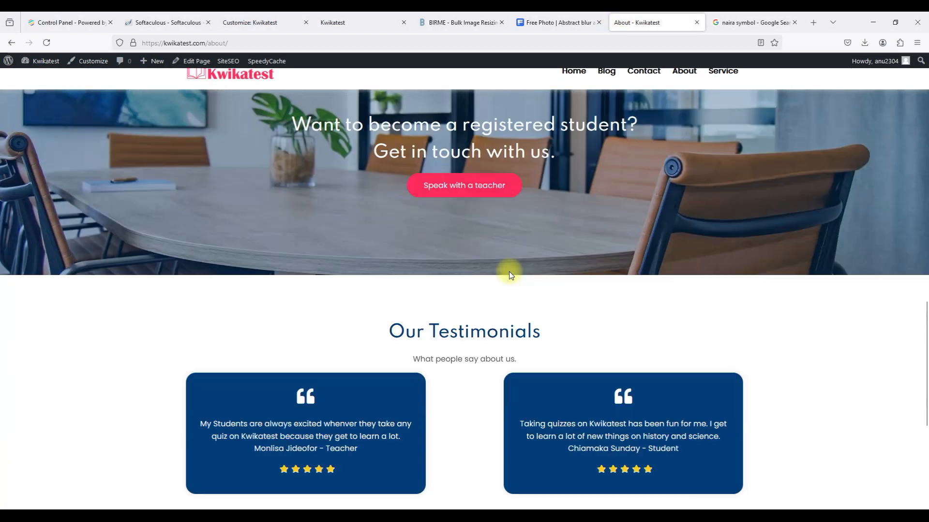
scroll(509, 274, down, 5)
scroll(509, 274, up, 8)
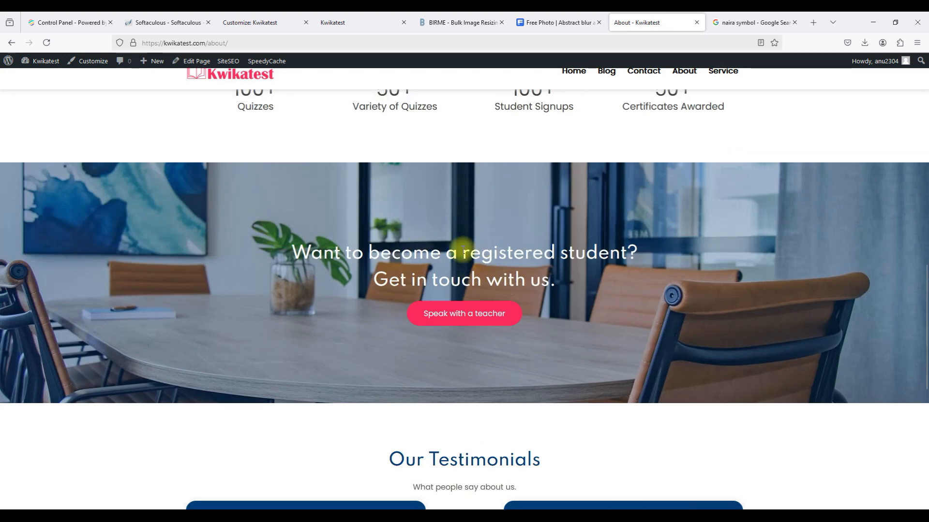
scroll(463, 250, down, 1)
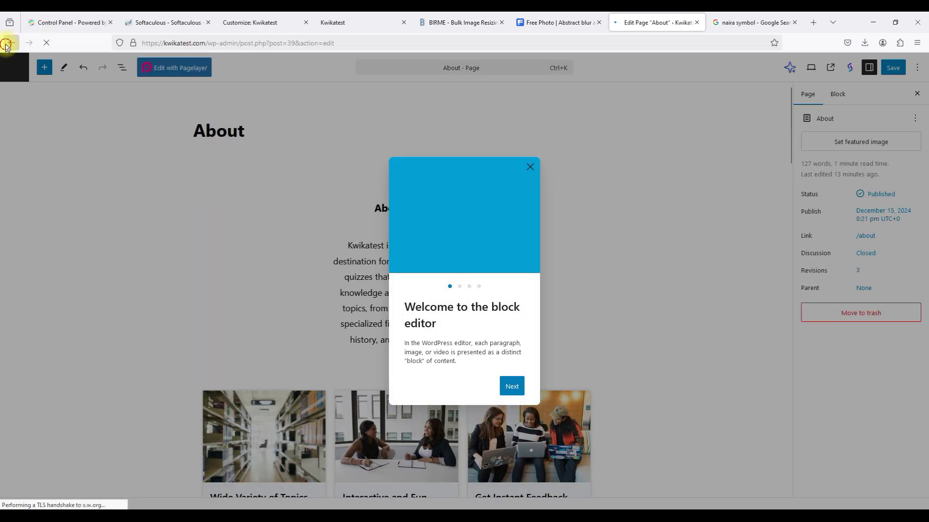
click(11, 43)
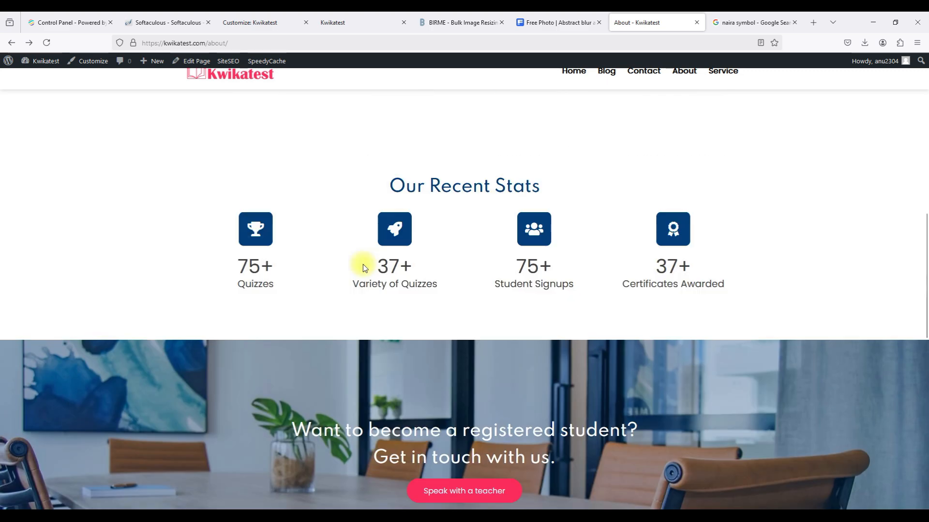
scroll(363, 264, up, 10)
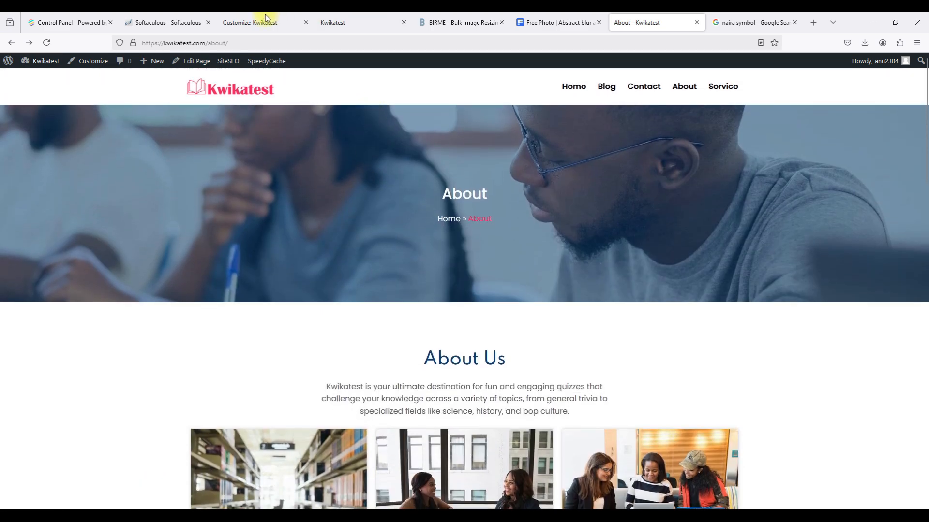
click(255, 23)
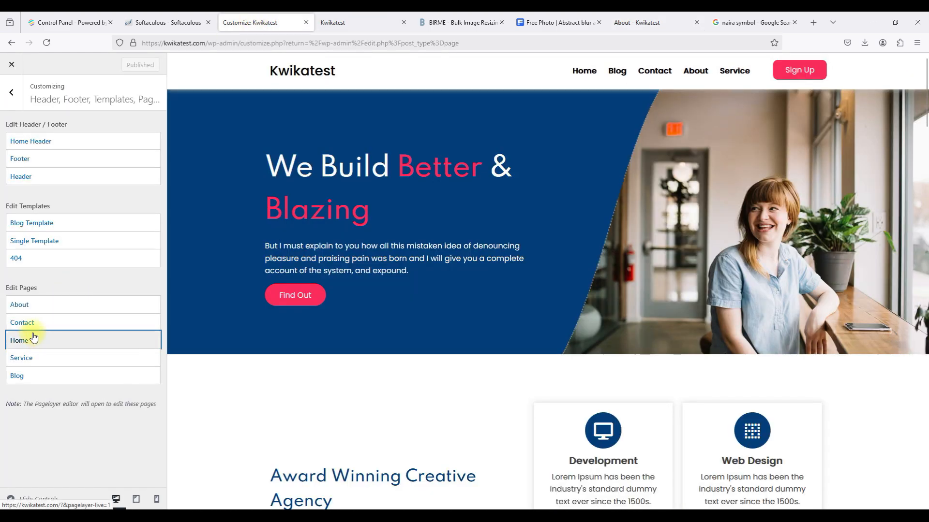
Open the About page in the Pagelayer editor and close the old live About tab.
click(62, 313)
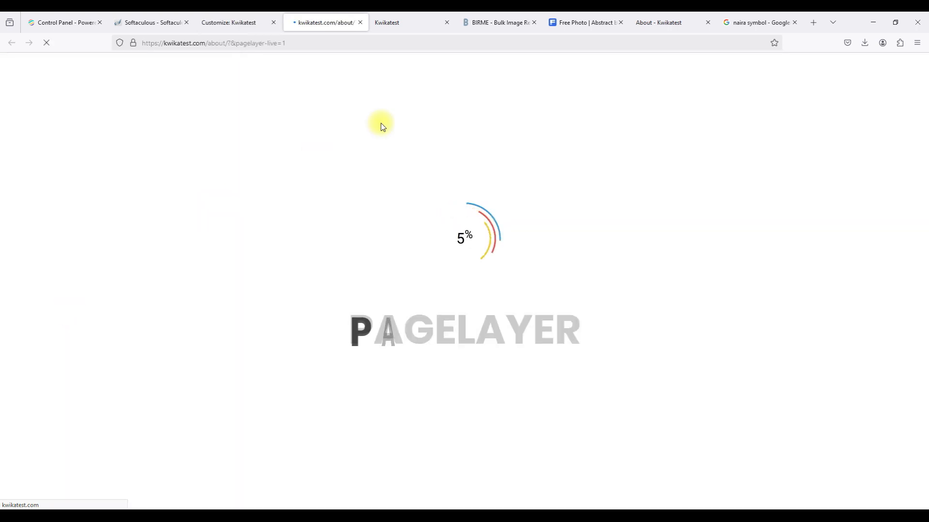
click(708, 22)
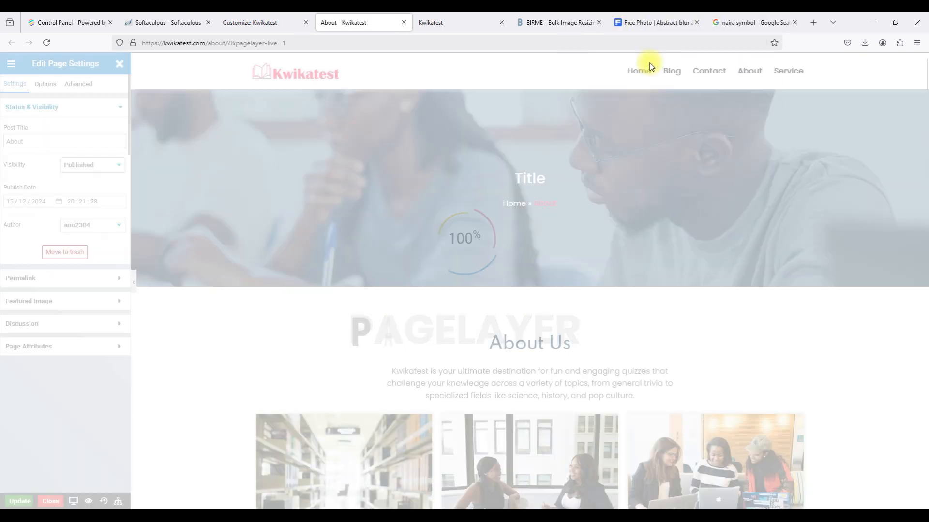
scroll(664, 249, down, 15)
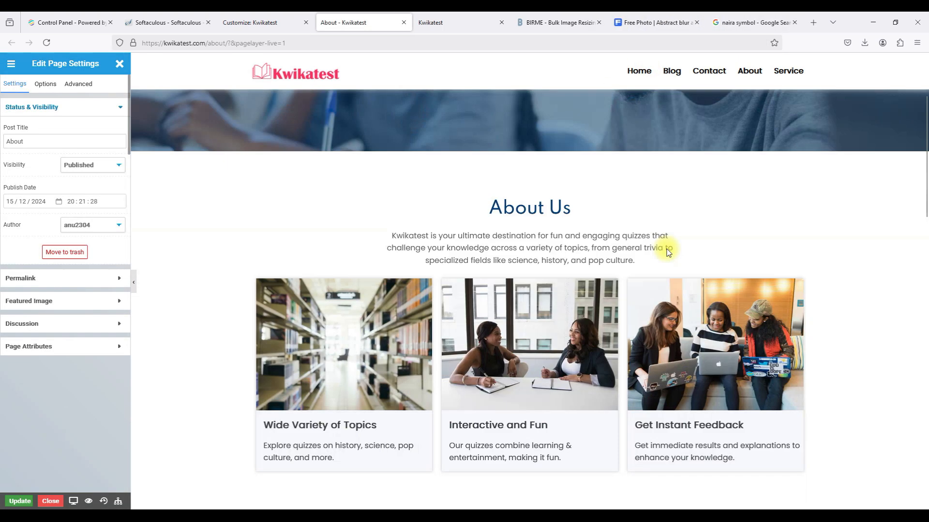
scroll(666, 249, down, 3)
scroll(666, 248, up, 8)
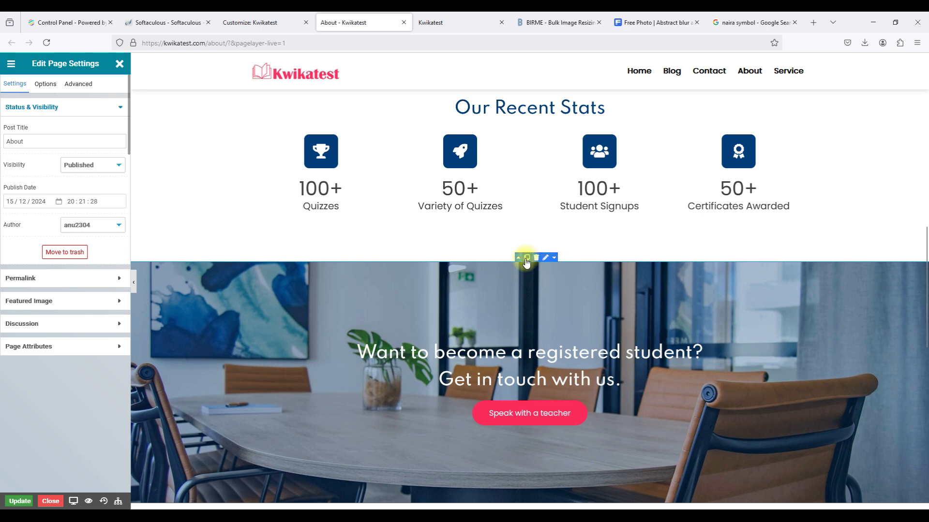
Copy the 'Want to become a registered student?' banner row, then return to the Customizer.
right_click(526, 312)
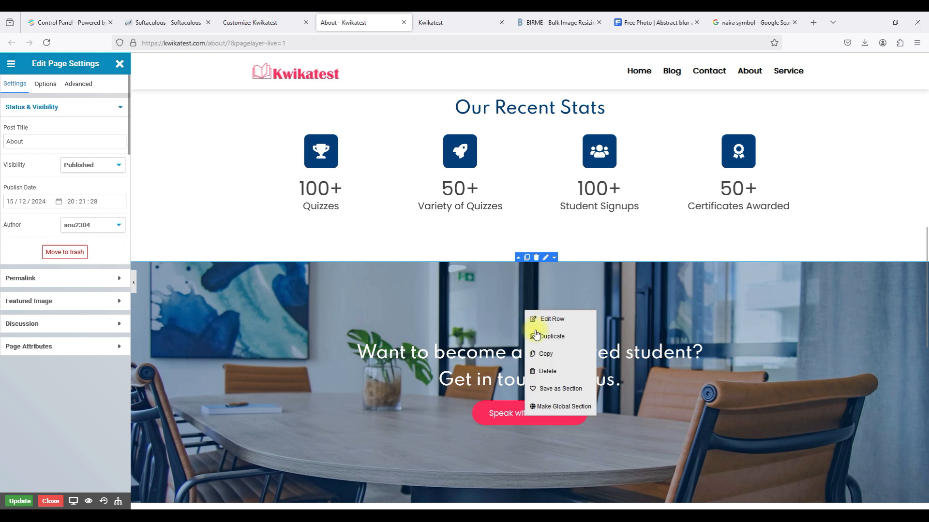
click(541, 352)
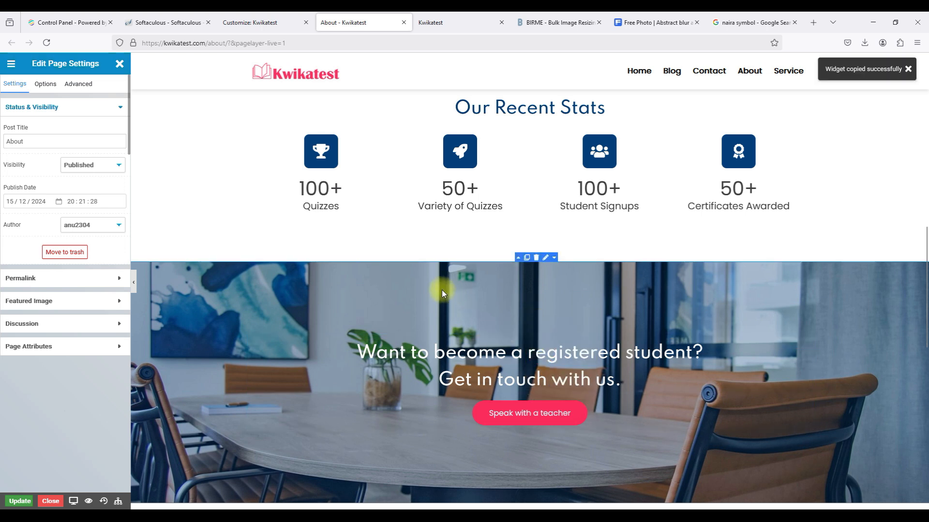
right_click(538, 270)
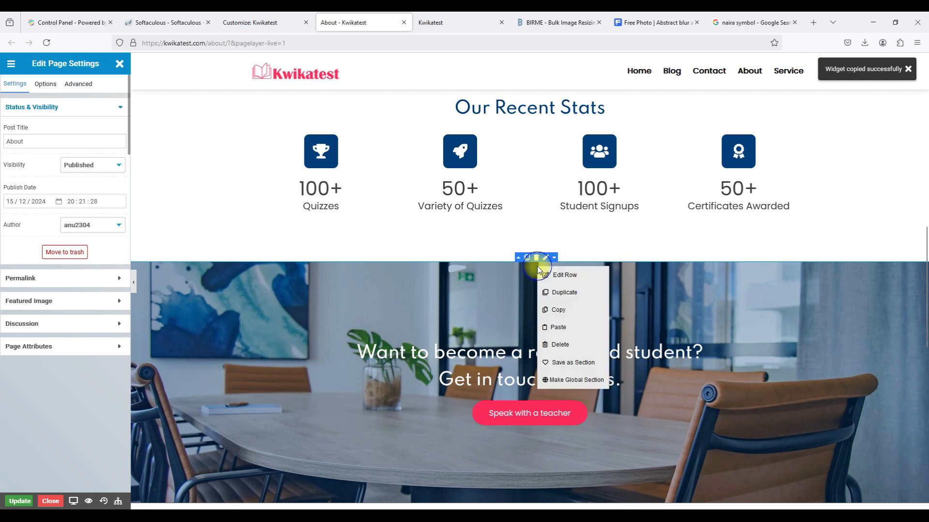
click(553, 309)
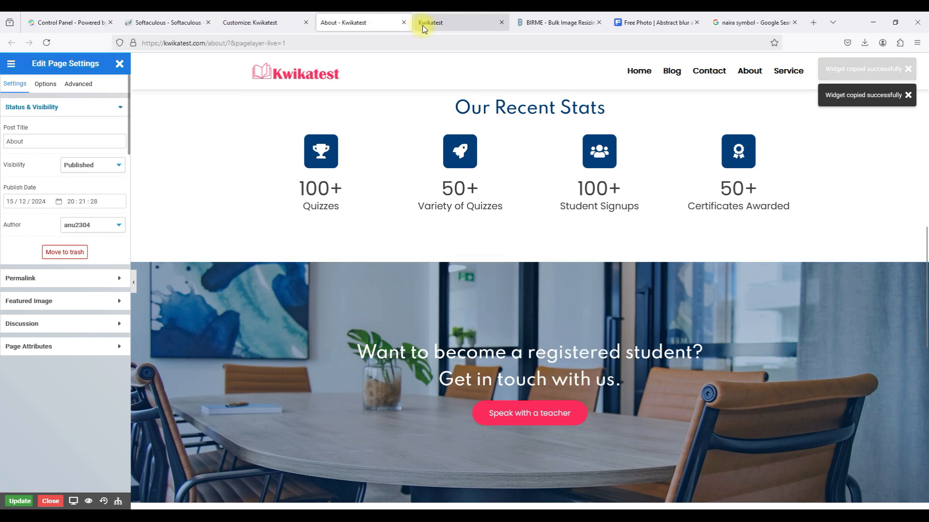
click(257, 23)
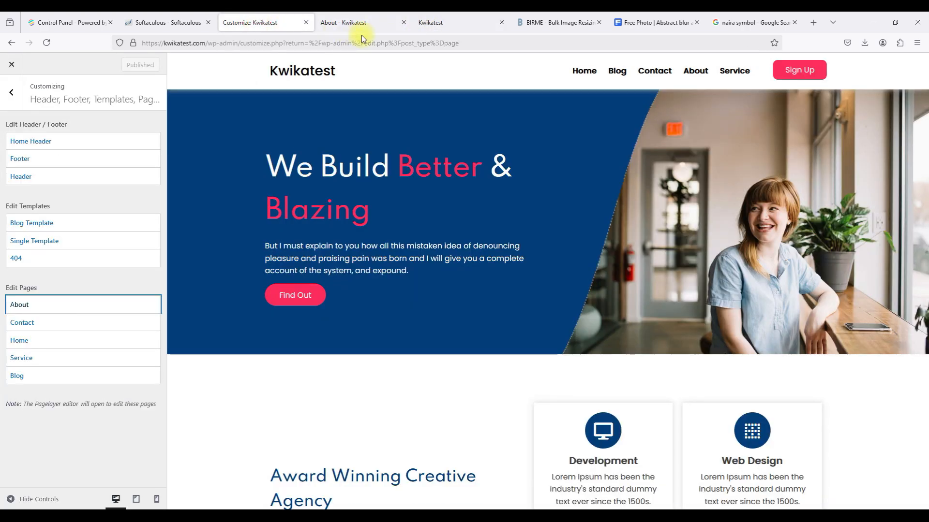
Paste the registered-student banner on the home page above the 'Have any projects' banner.
click(425, 25)
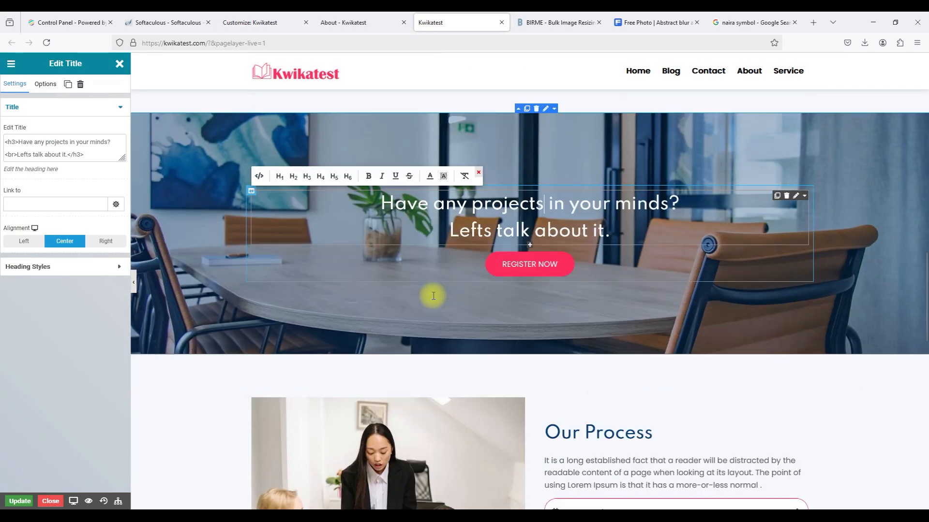
scroll(433, 295, down, 15)
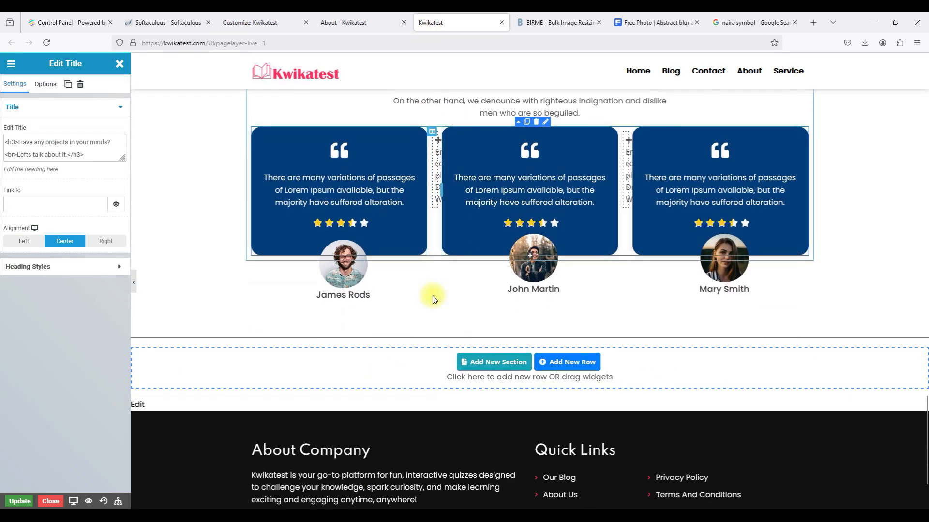
right_click(422, 358)
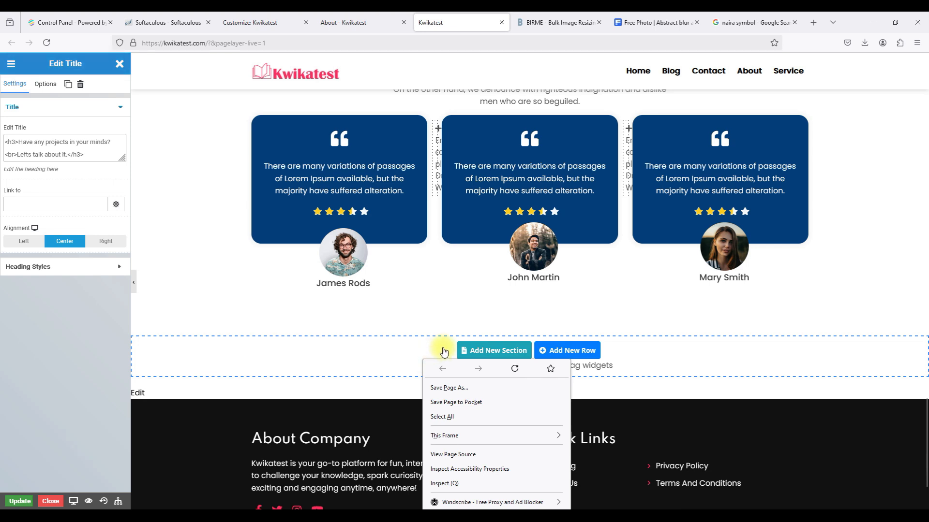
click(438, 314)
right_click(437, 315)
scroll(437, 315, up, 15)
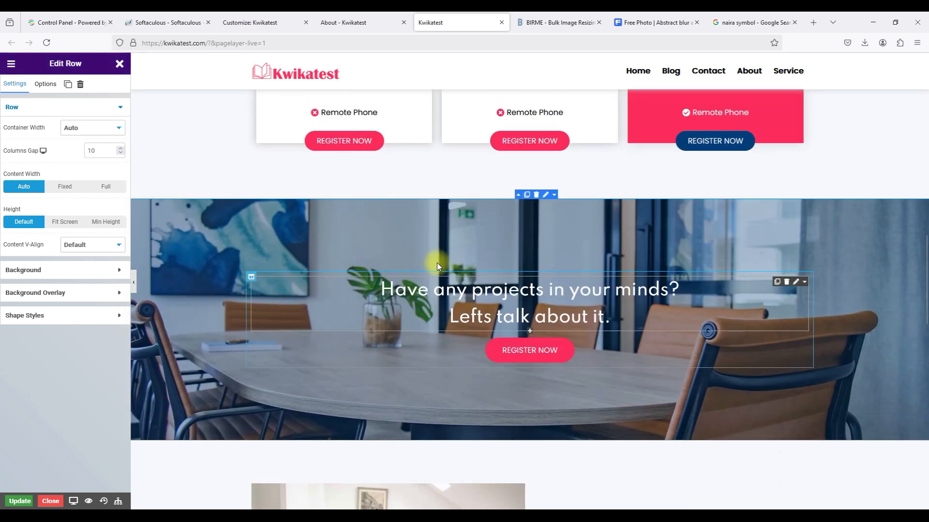
right_click(466, 177)
click(496, 238)
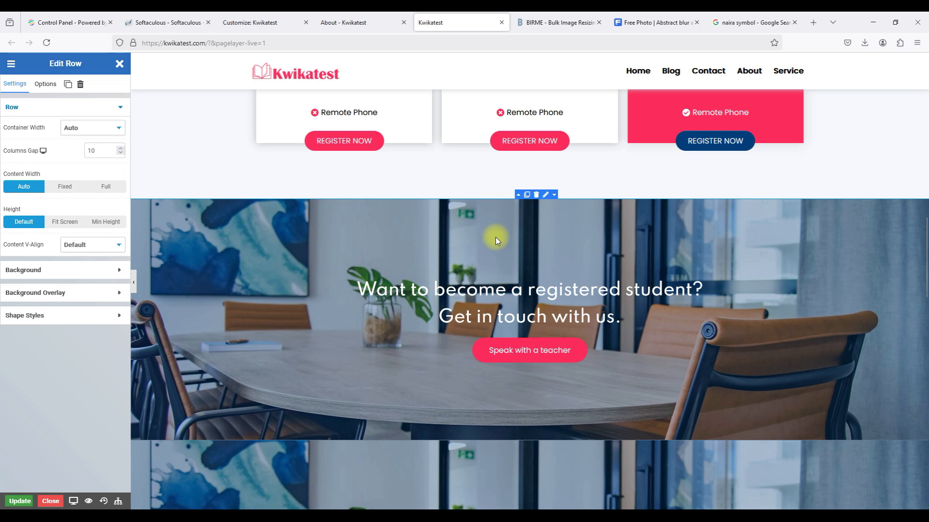
Compare with the About page and delete the extra REGISTER NOW call-to-action row.
scroll(495, 237, down, 2)
scroll(495, 237, down, 2)
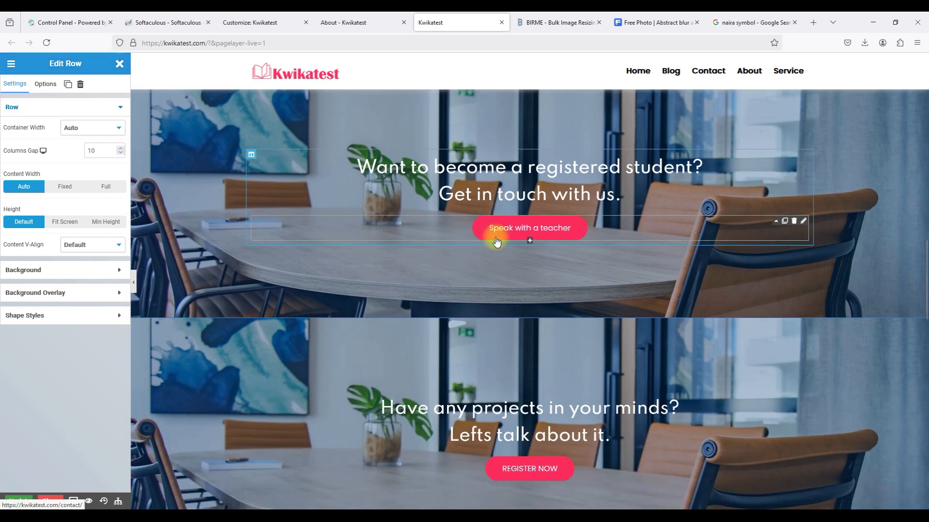
scroll(495, 237, up, 3)
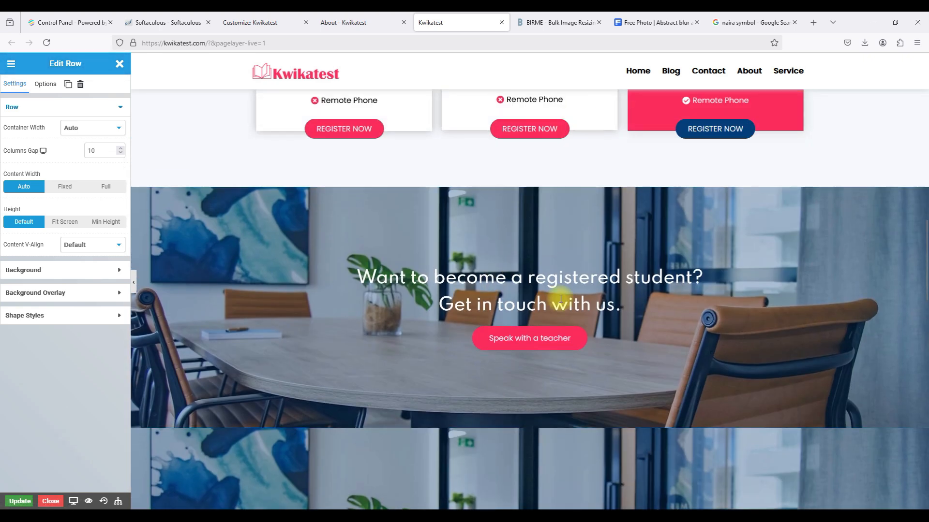
scroll(465, 426, down, 1)
scroll(463, 428, down, 1)
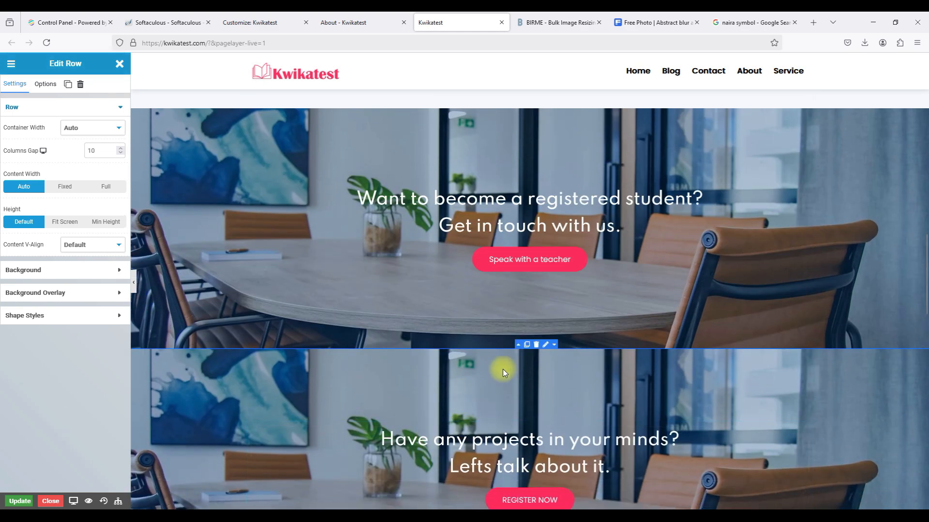
click(362, 23)
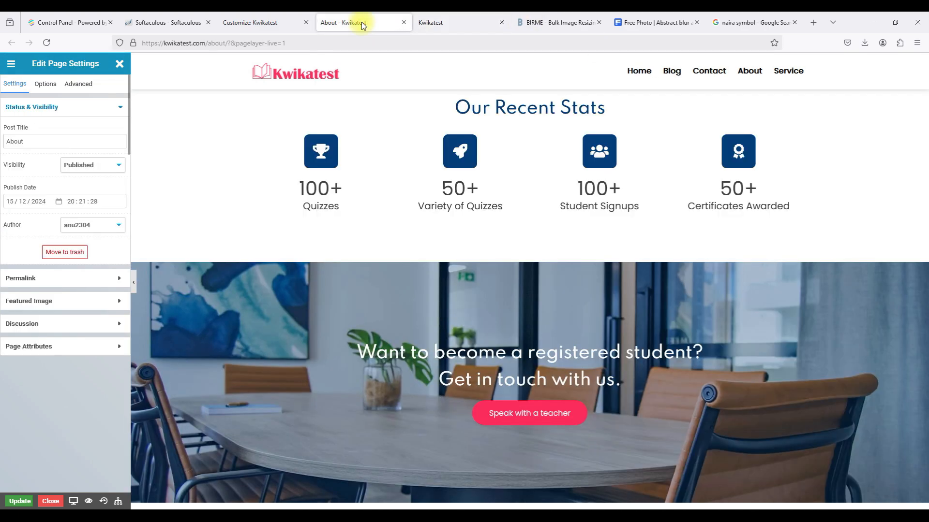
click(457, 23)
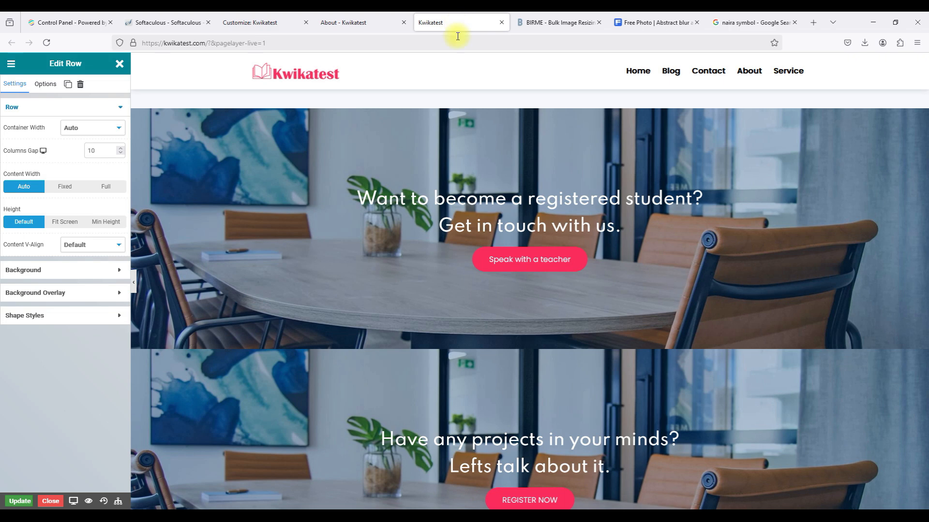
scroll(485, 216, up, 2)
scroll(521, 344, down, 4)
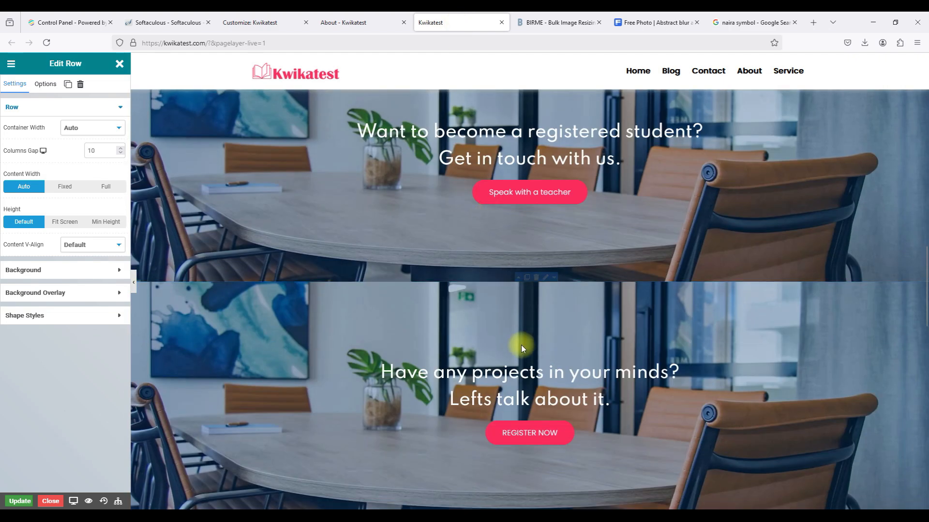
click(535, 278)
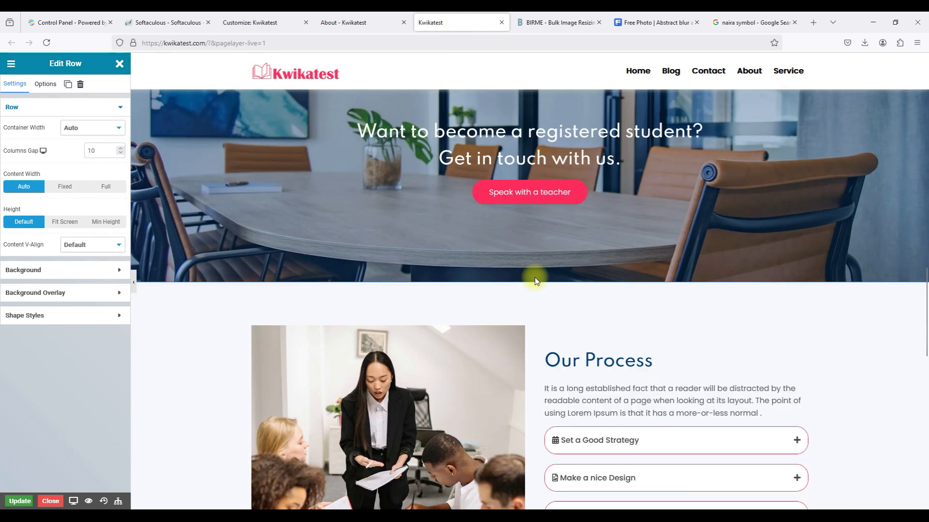
scroll(535, 278, up, 6)
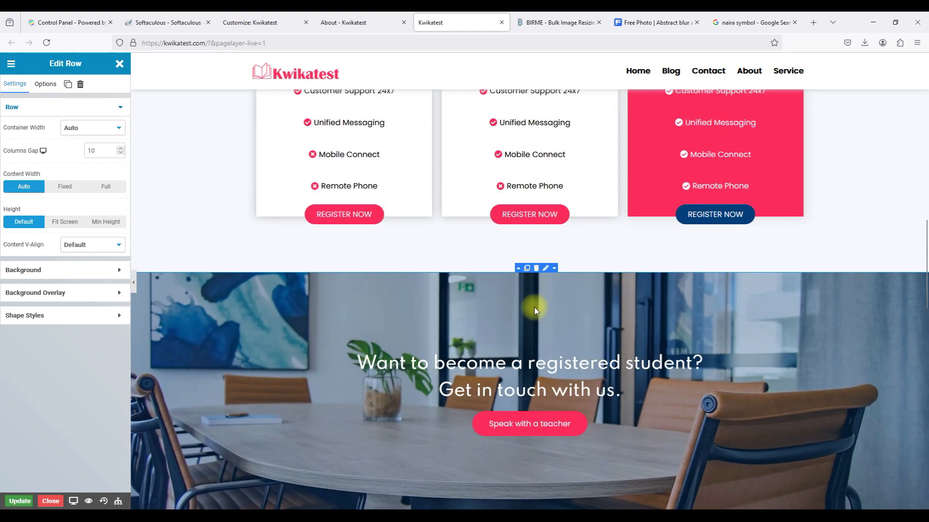
scroll(534, 310, down, 5)
scroll(534, 309, down, 9)
scroll(535, 310, down, 3)
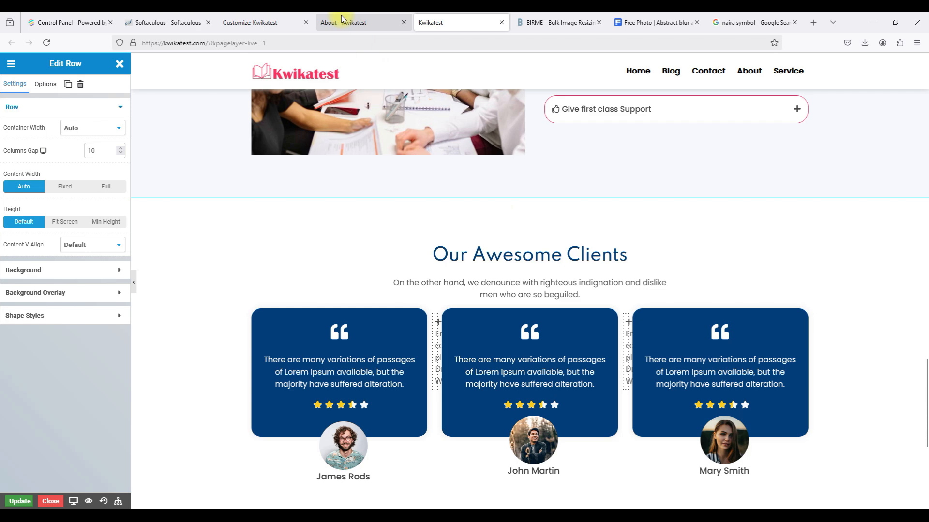
Copy the Our Testimonials section from the About page.
click(341, 19)
scroll(436, 367, down, 12)
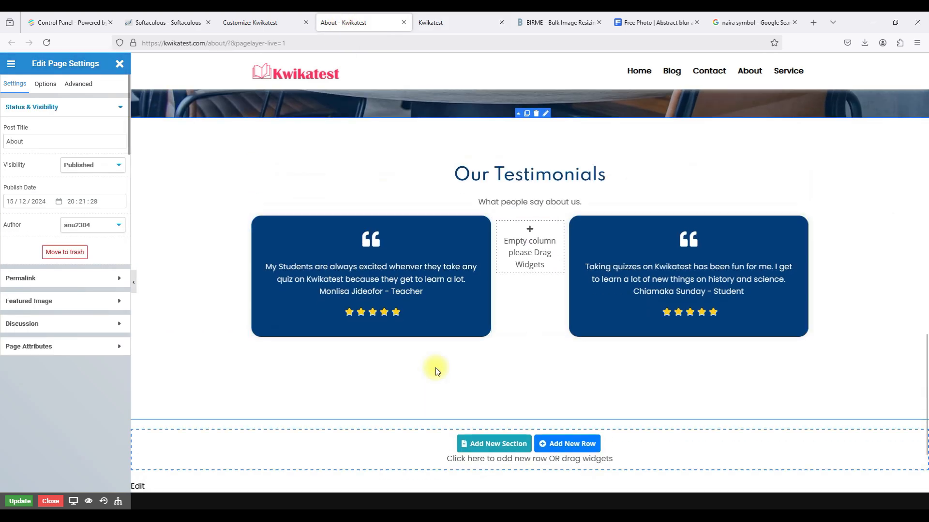
scroll(435, 367, up, 3)
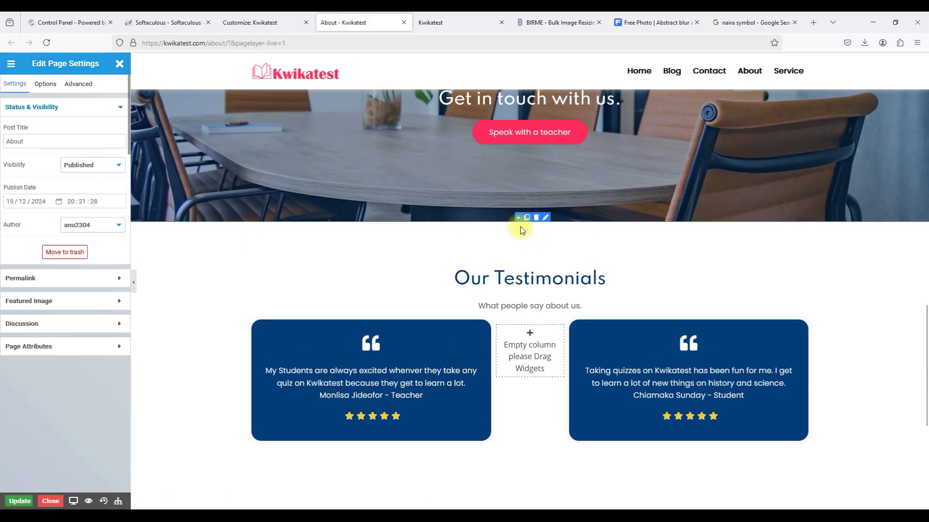
right_click(522, 230)
click(537, 269)
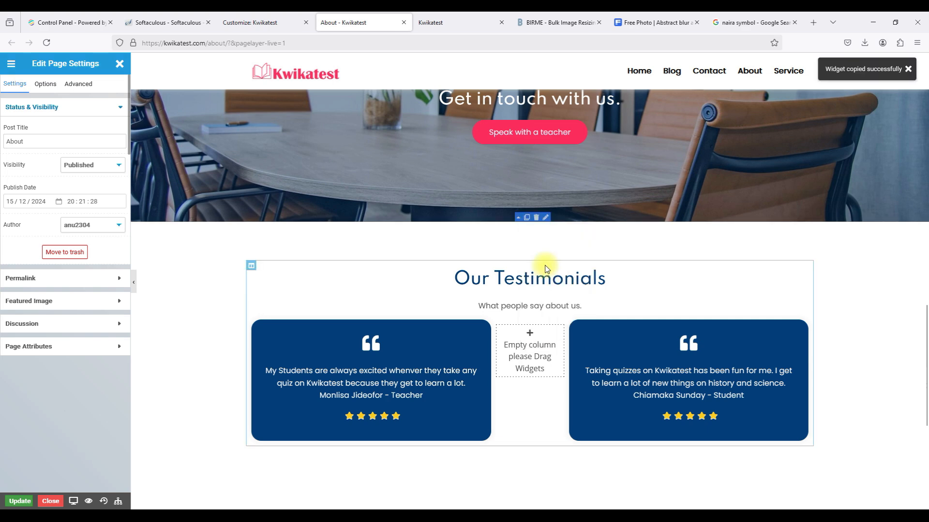
Paste Our Testimonials on the home page and delete the Our Awesome Clients section.
click(448, 22)
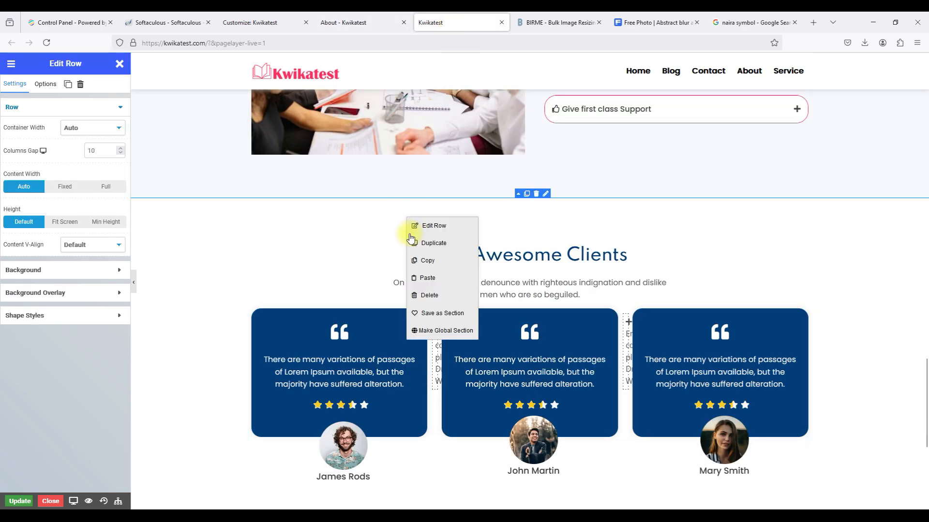
click(425, 275)
scroll(483, 277, down, 5)
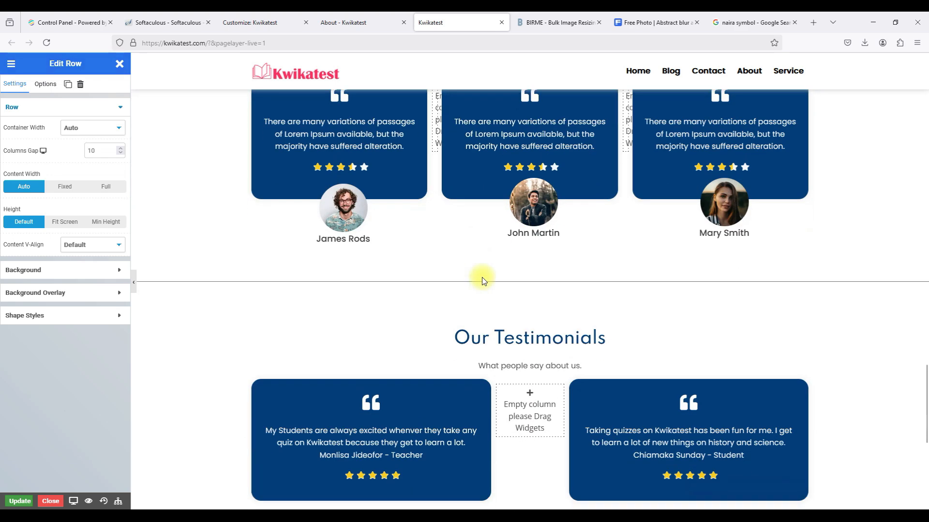
scroll(556, 360, up, 5)
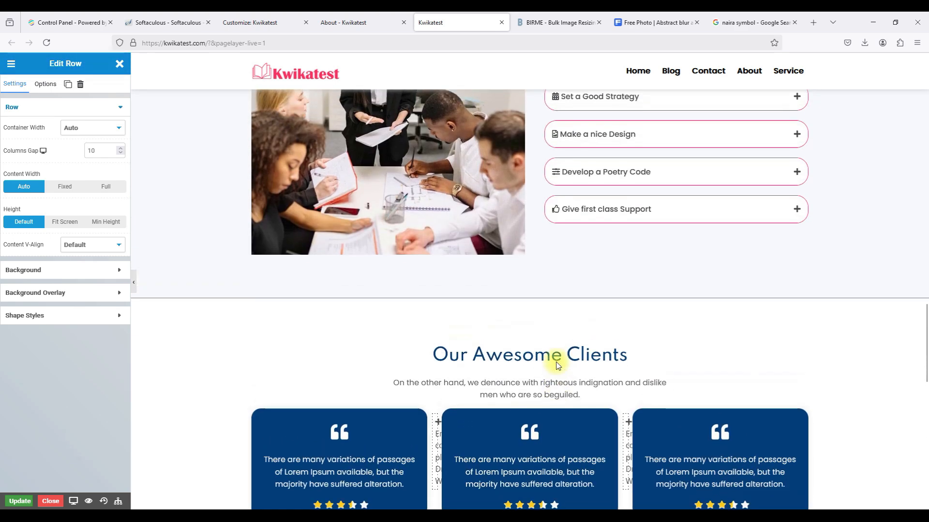
scroll(536, 301, down, 1)
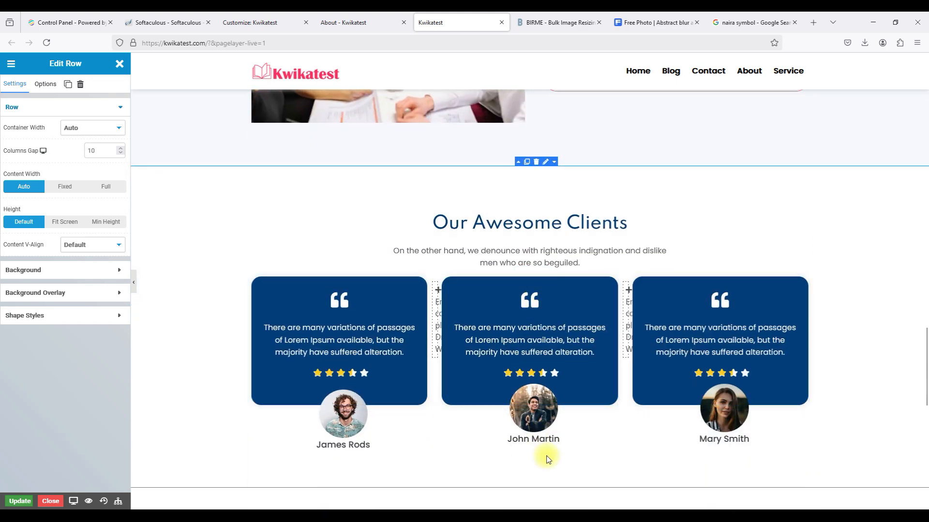
click(535, 164)
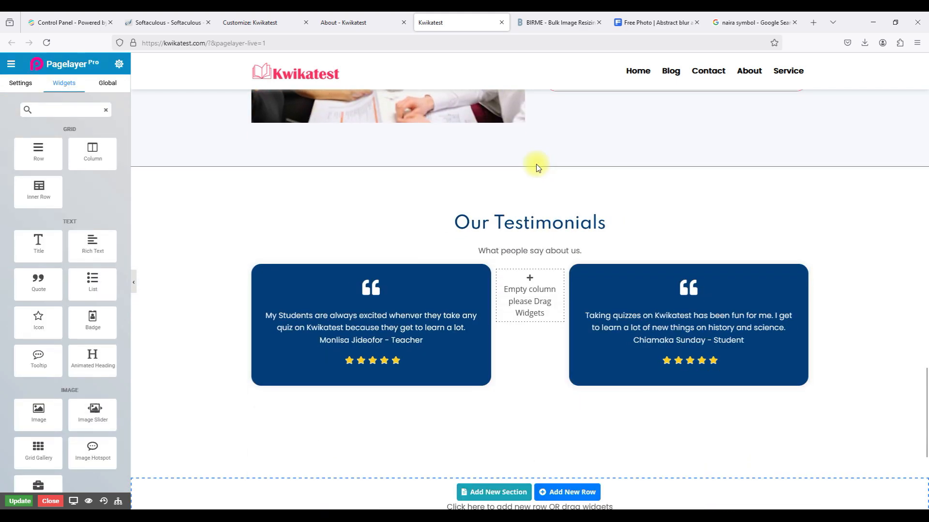
Open the Our Process accordion's settings, listing items from 'Set a Good Strategy' to 'Give first class Support'.
scroll(529, 265, up, 3)
scroll(529, 265, up, 3)
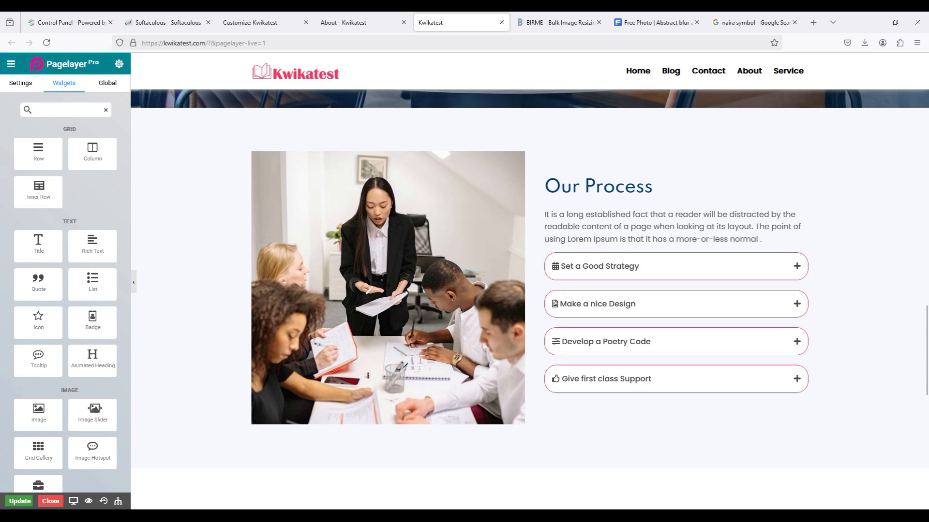
scroll(793, 192, up, 15)
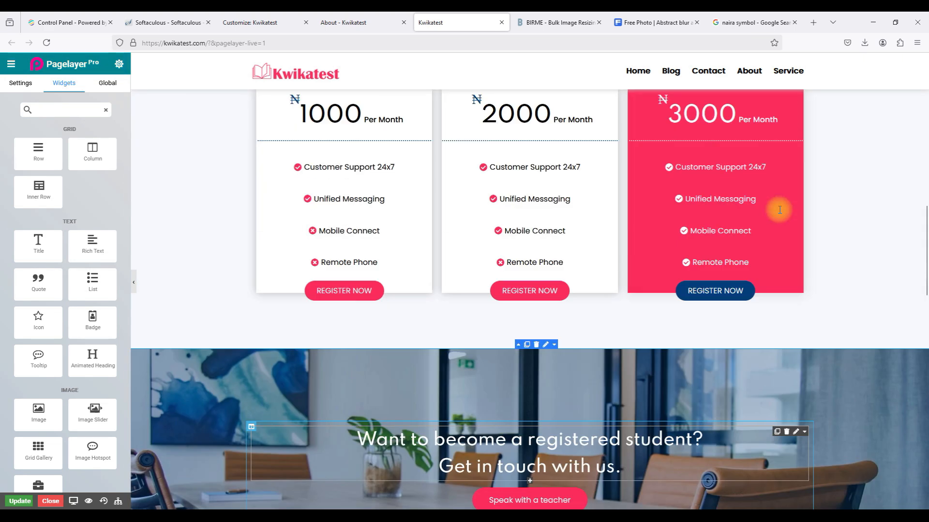
scroll(779, 210, up, 1)
scroll(779, 210, up, 8)
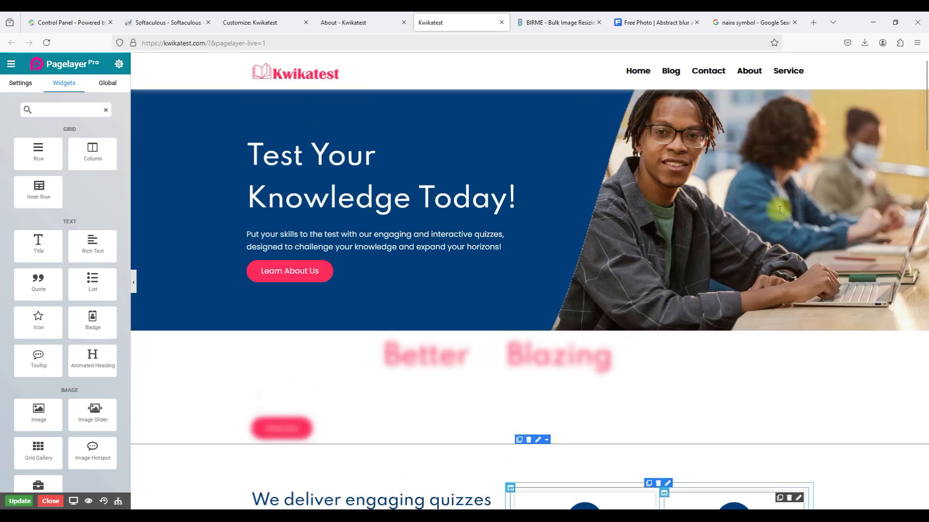
scroll(779, 213, down, 20)
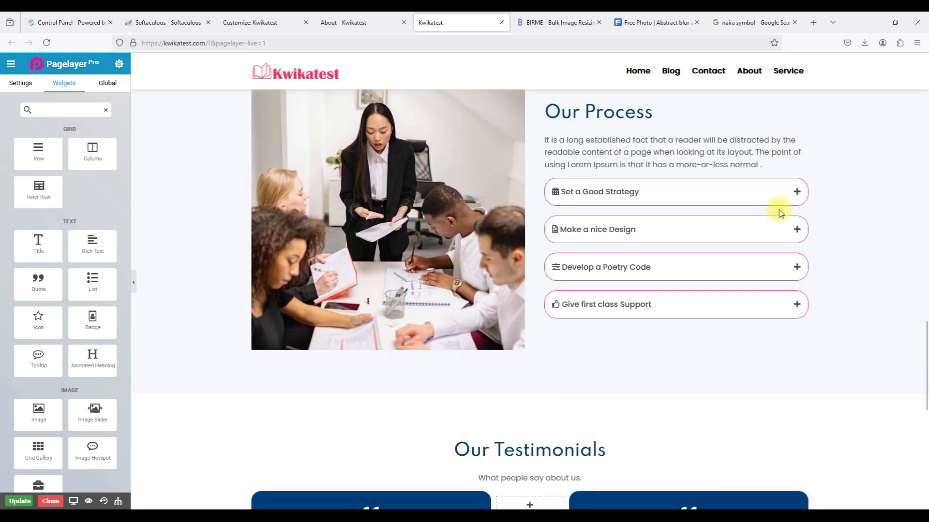
scroll(780, 213, down, 4)
scroll(535, 290, up, 5)
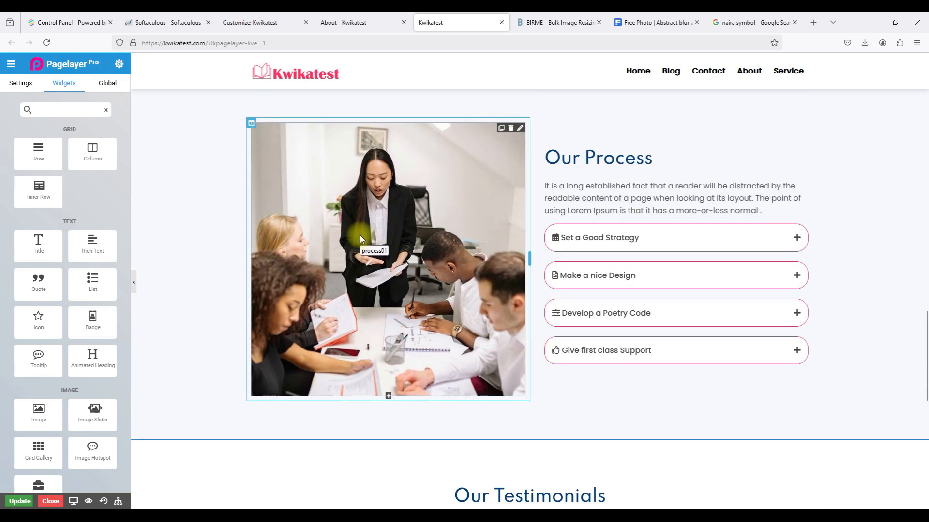
double_click(563, 159)
click(635, 238)
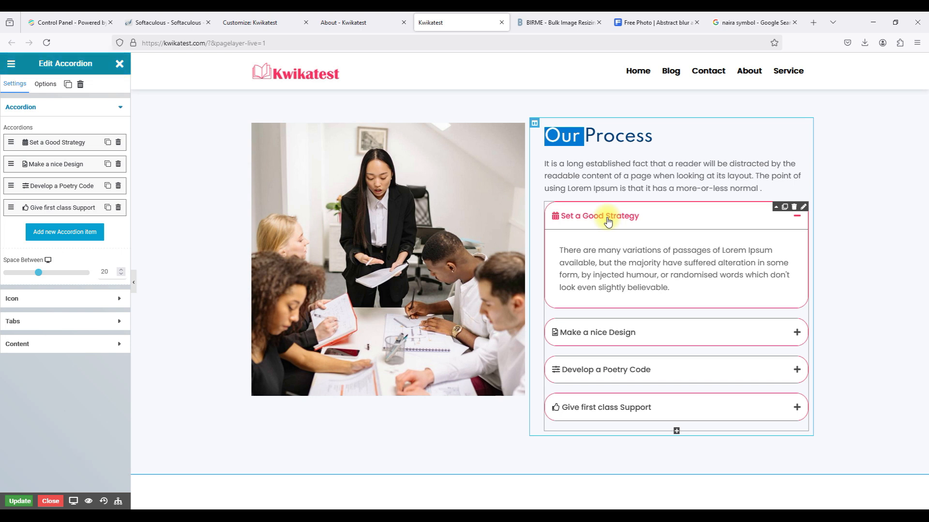
Retitle the Our Process heading to 'Frequently Asked Questions'.
click(608, 221)
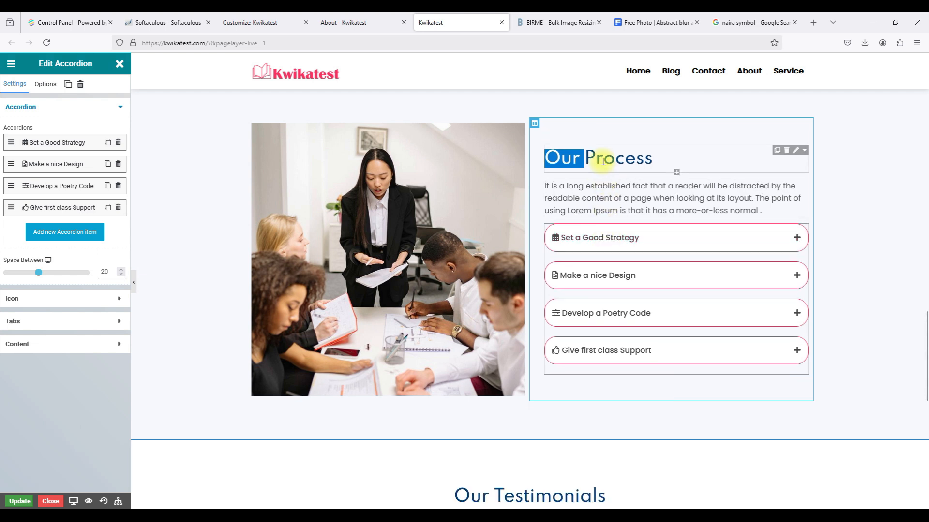
triple_click(602, 162)
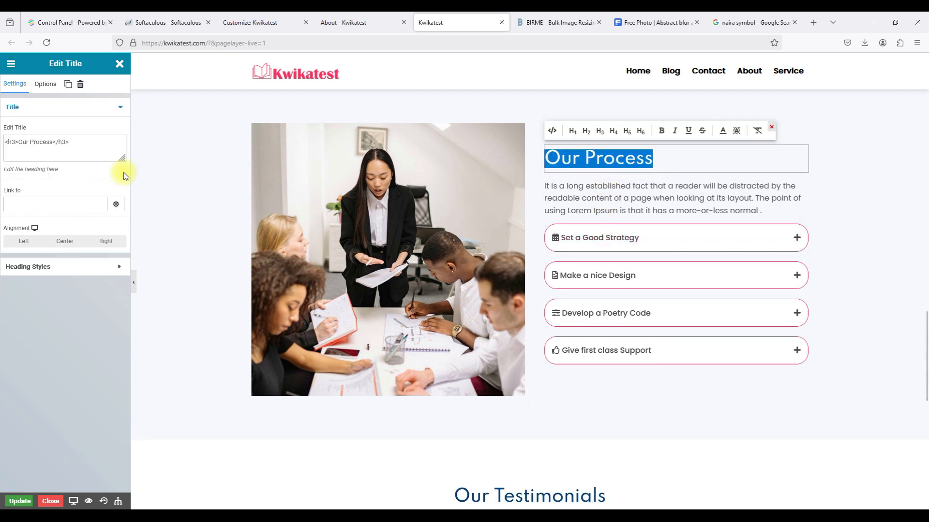
drag(52, 142, 19, 141)
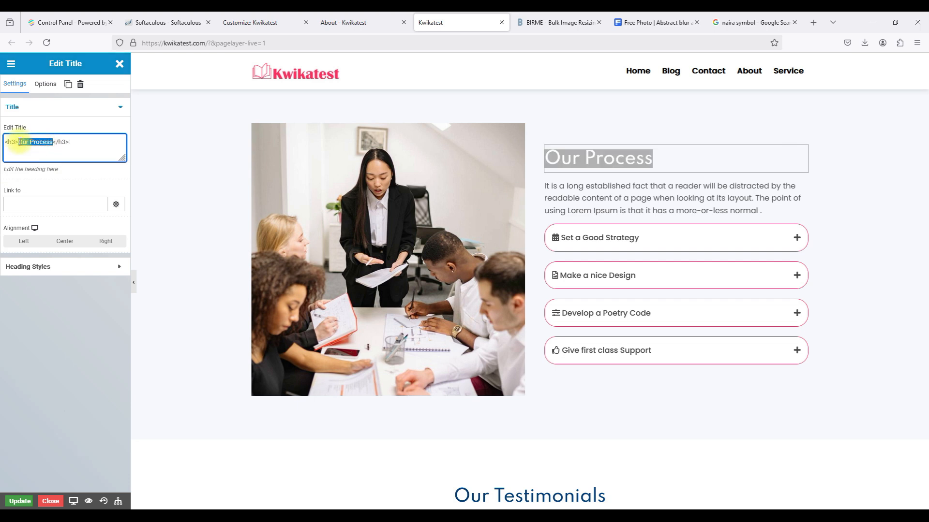
text(Frequent)
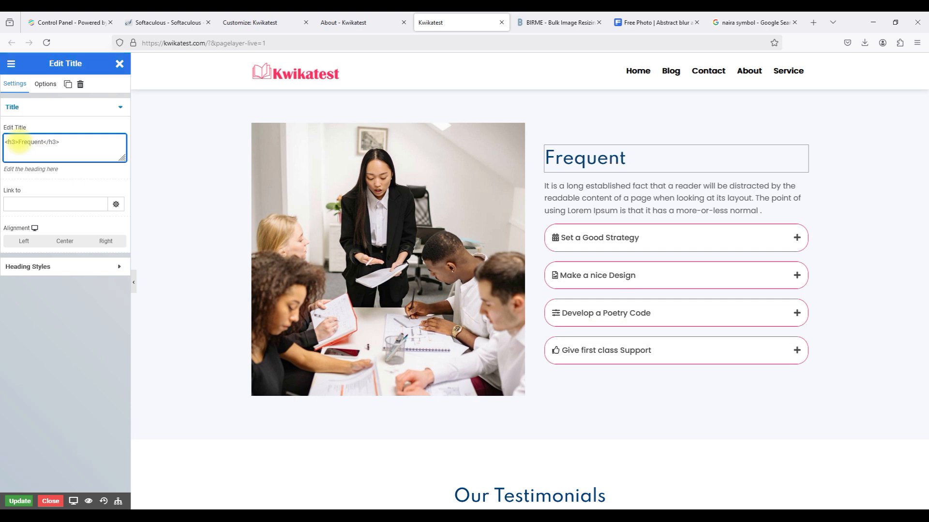
text(ly Ask)
text(ed Ques)
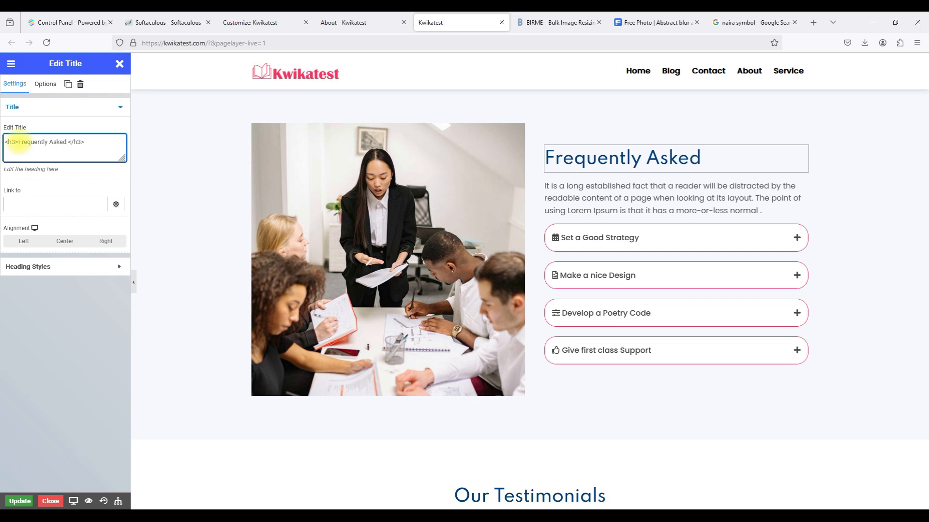
text(tions)
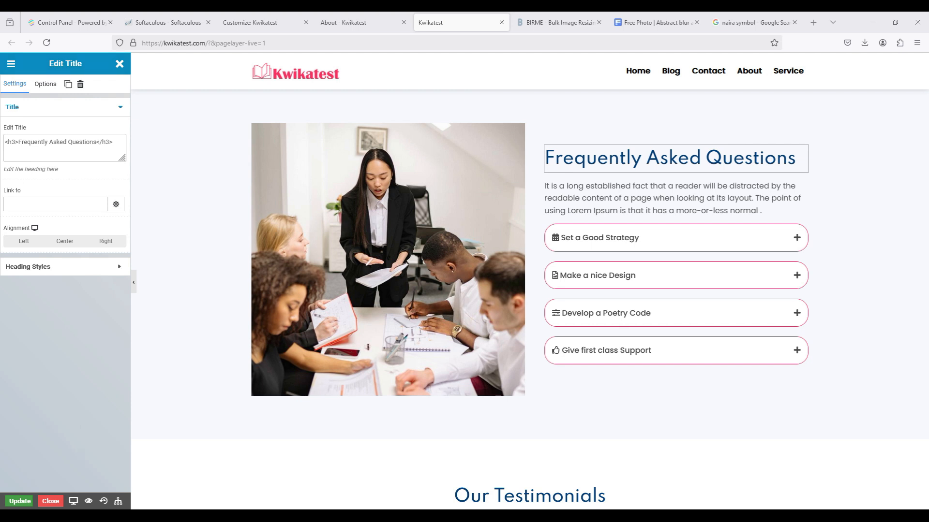
Replace the placeholder paragraph below it with the pasted Kwikatest FAQ introduction.
click(616, 211)
drag(15, 142, 103, 145)
key(ctrl+v)
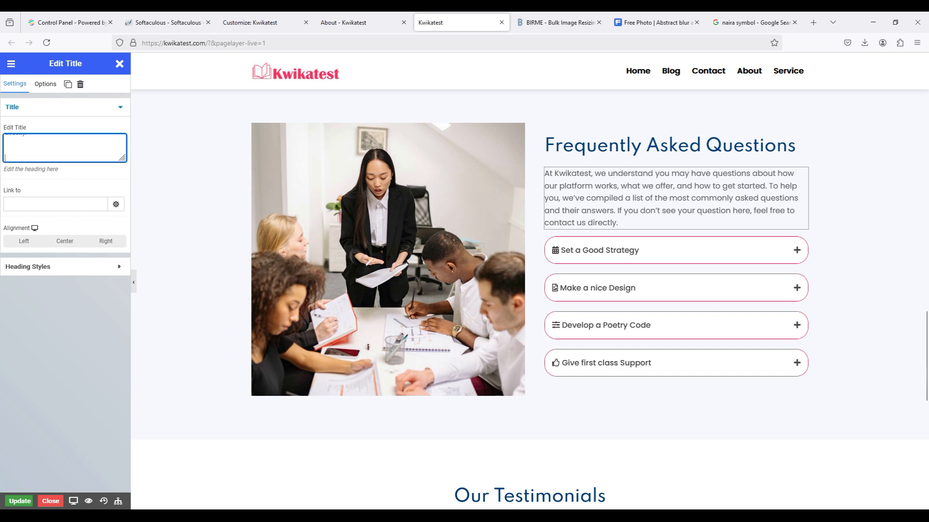
key(alt+Tab)
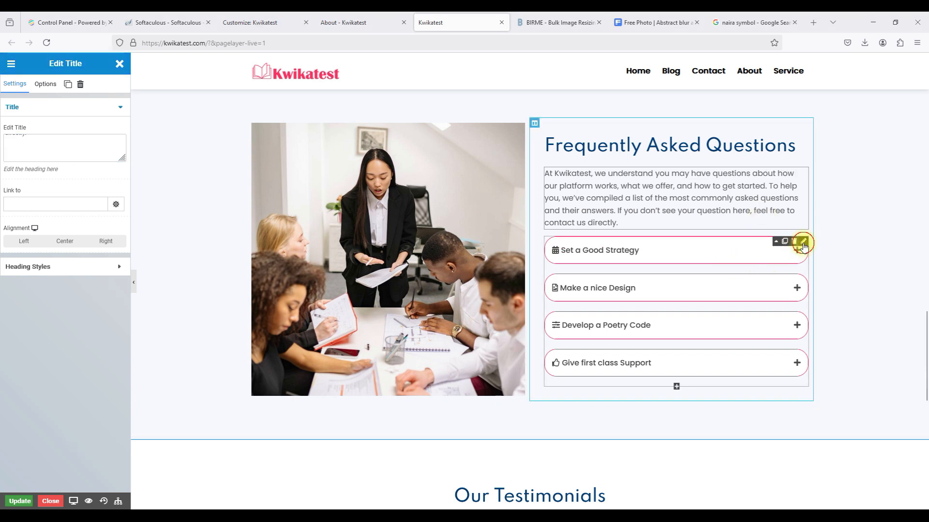
click(802, 242)
click(68, 142)
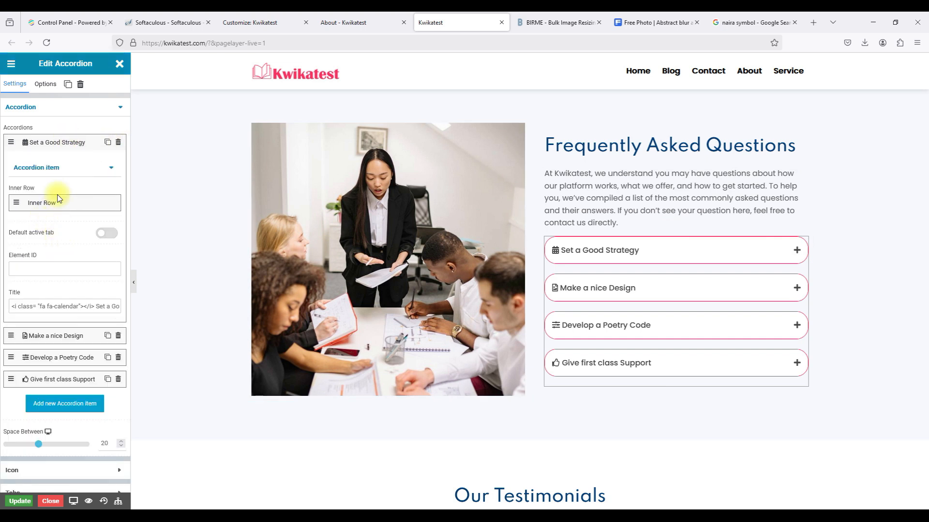
scroll(30, 267, down, 1)
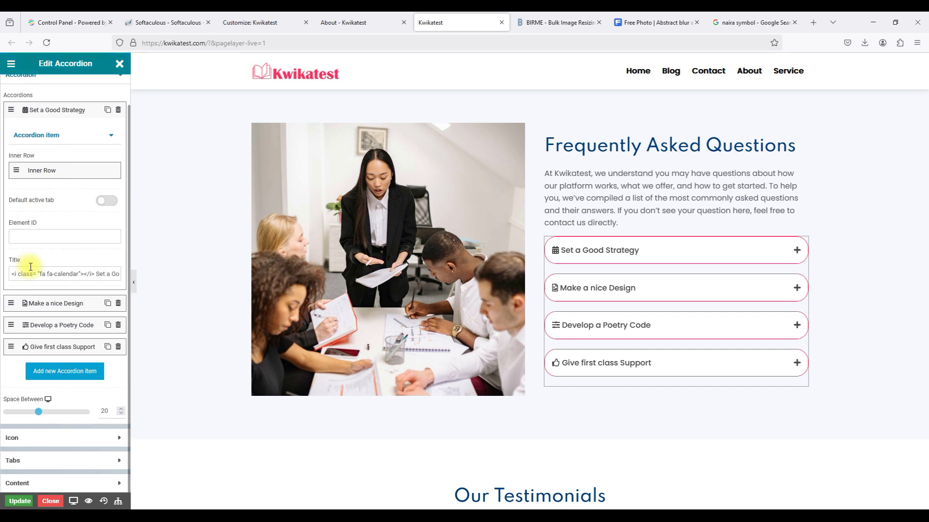
triple_click(59, 273)
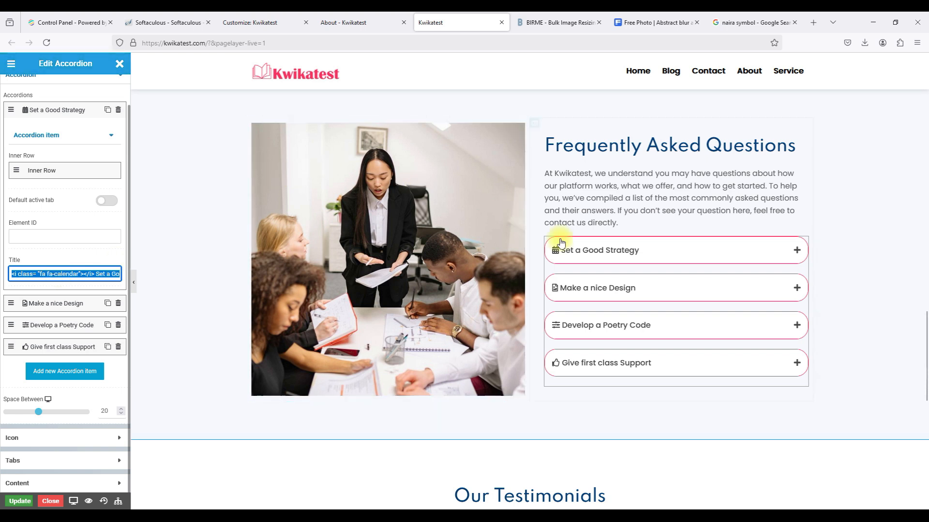
text(What is Kwikatest, and how does it work?)
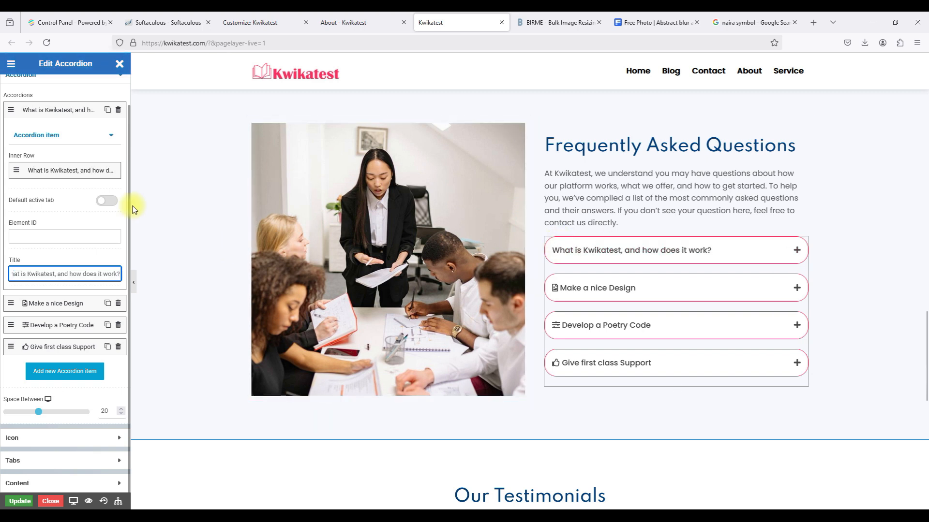
click(69, 176)
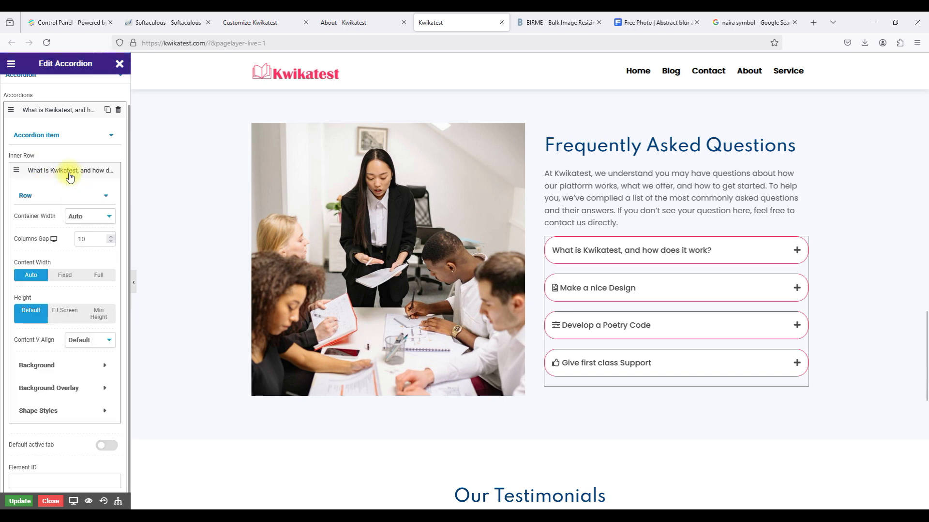
scroll(68, 247, down, 5)
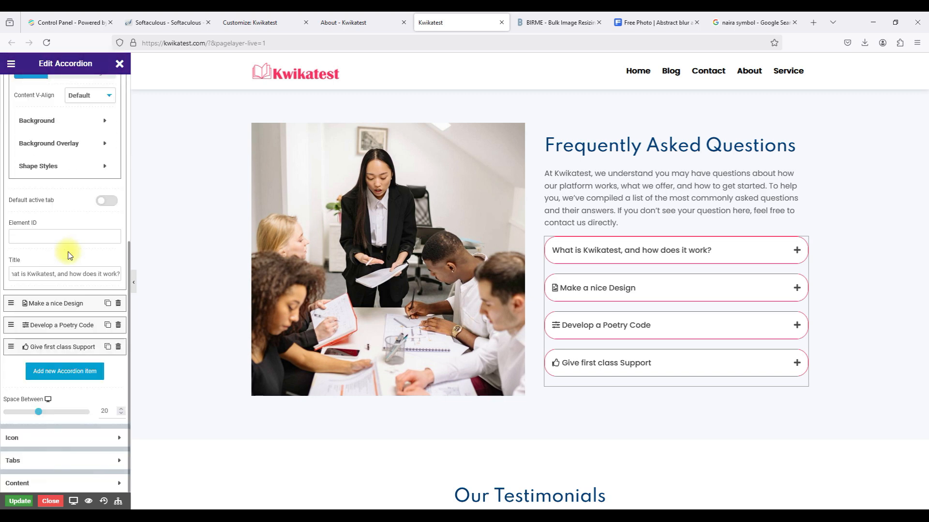
scroll(67, 190, up, 5)
click(50, 210)
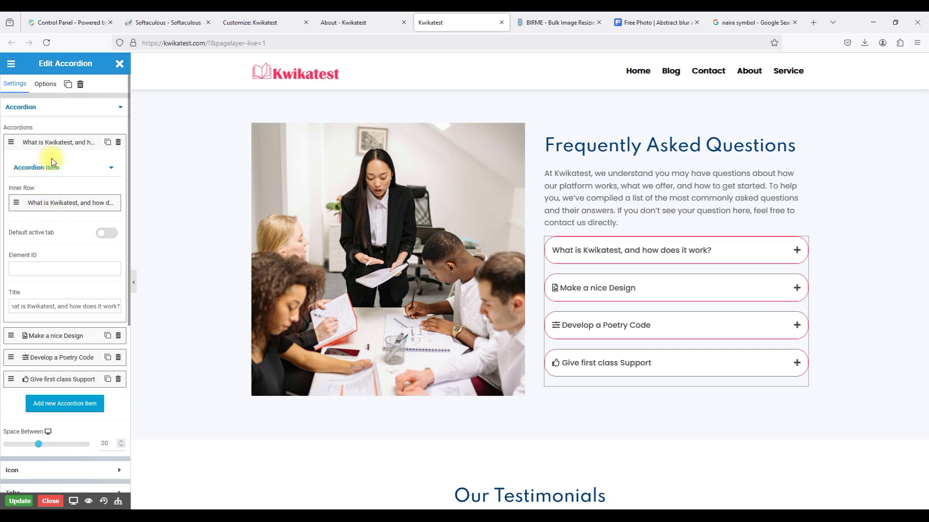
click(66, 170)
click(67, 171)
scroll(40, 266, down, 1)
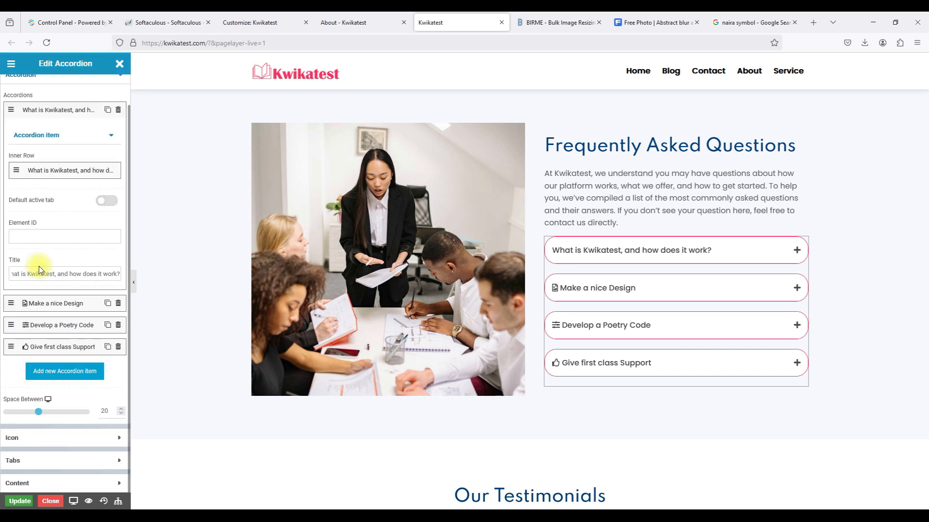
click(34, 305)
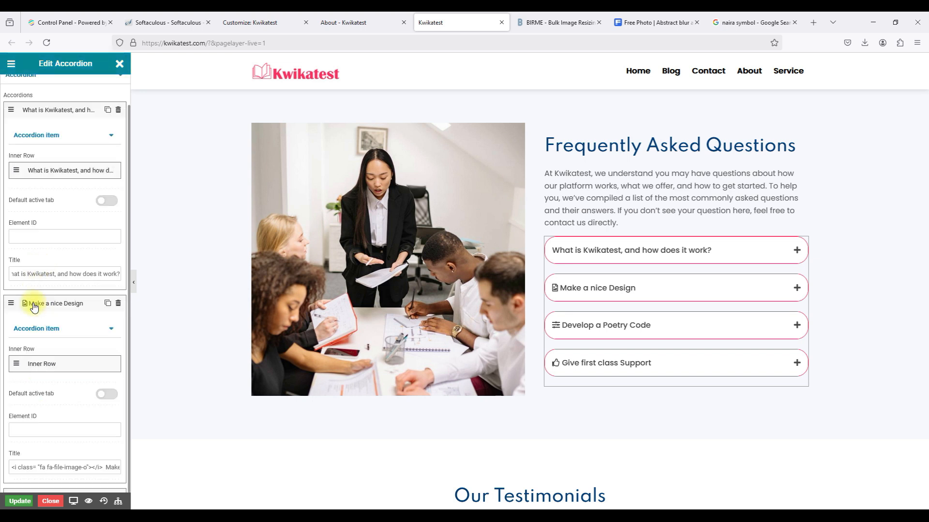
click(67, 369)
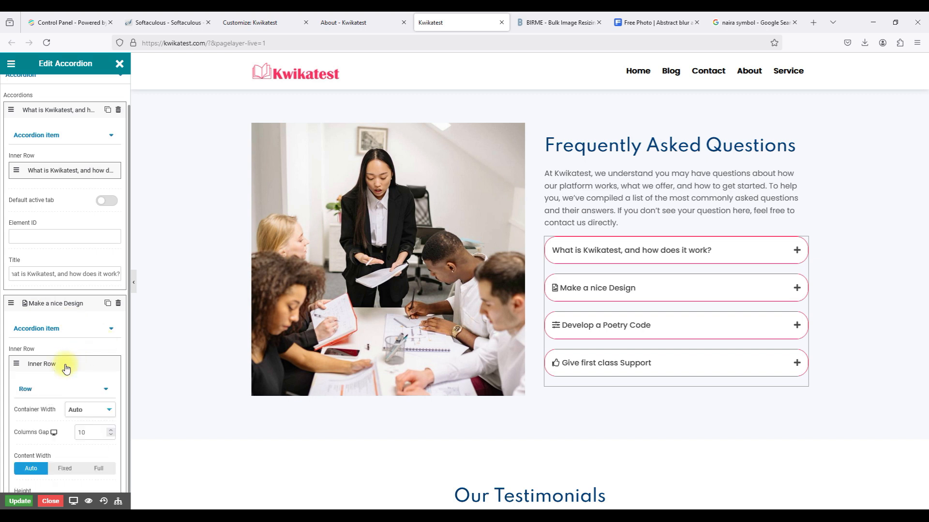
scroll(66, 369, down, 4)
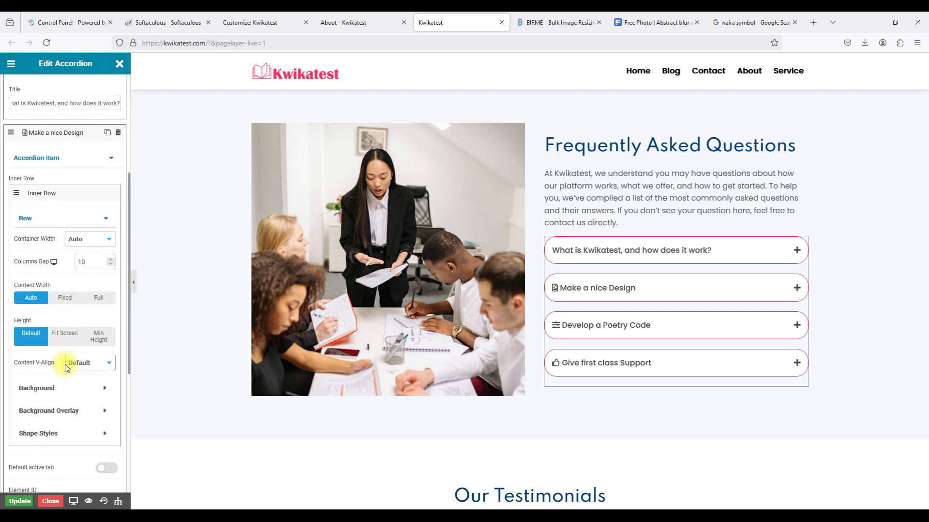
scroll(67, 369, down, 1)
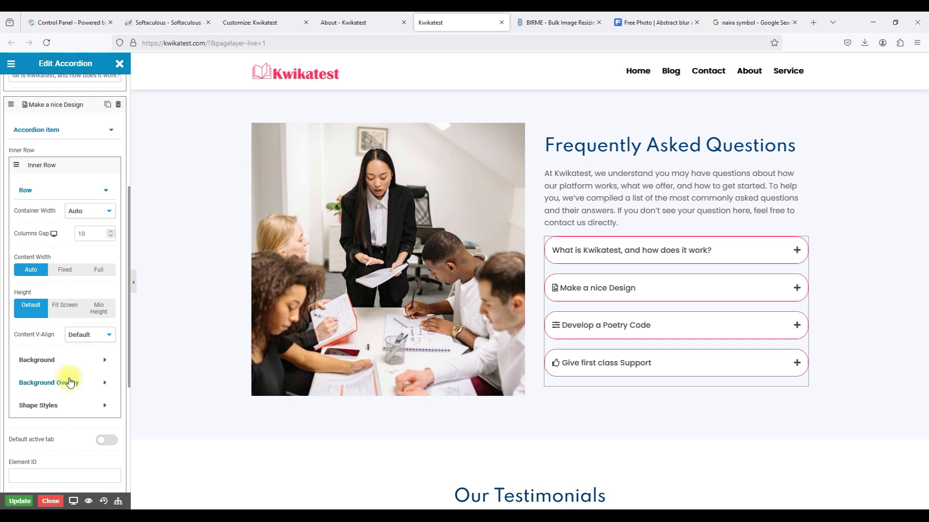
click(57, 191)
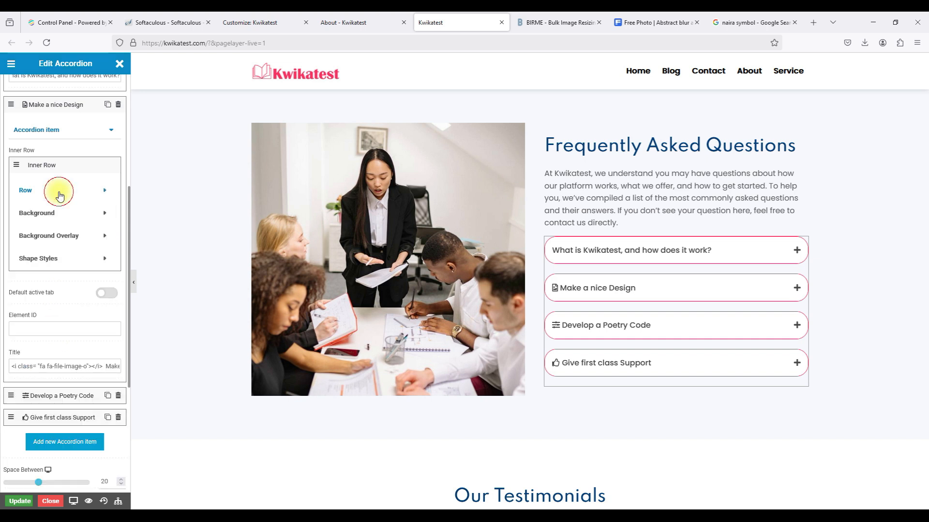
click(60, 167)
click(51, 132)
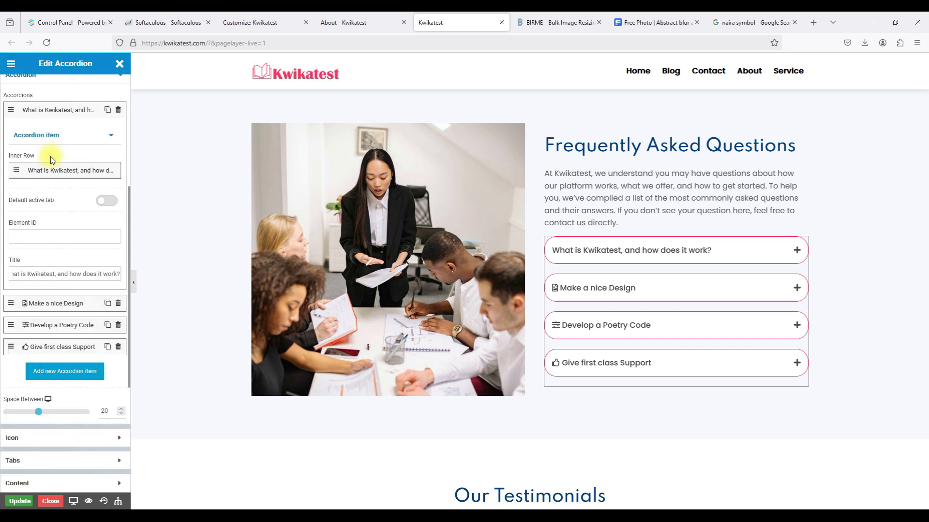
click(59, 303)
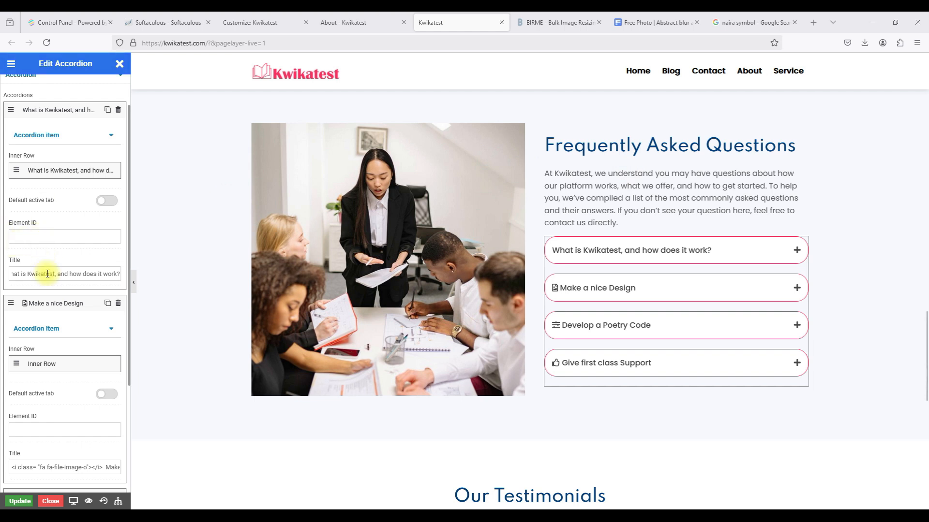
click(69, 111)
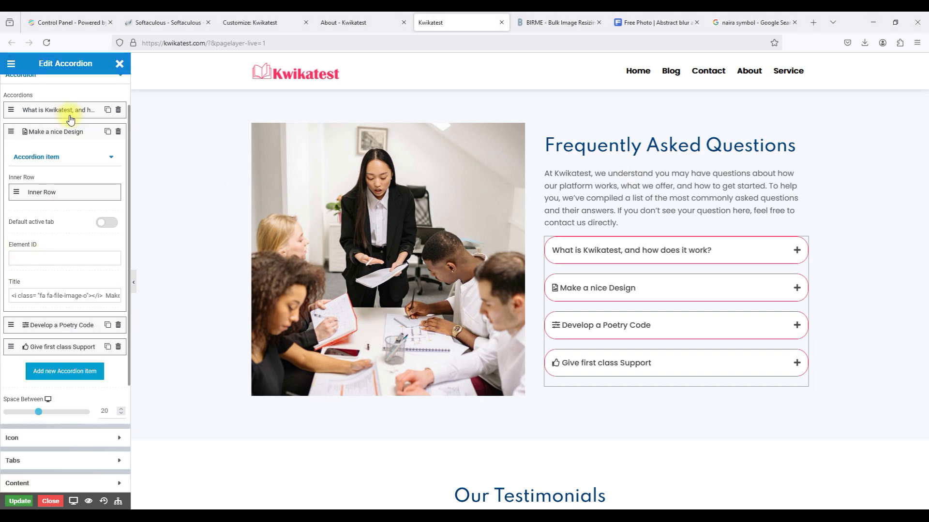
Replace the second and third question titles with the 'Is Kwikatest free' and quiz-creation questions.
click(61, 299)
key(ctrl+a)
text(Is Kwikatest free to use?)
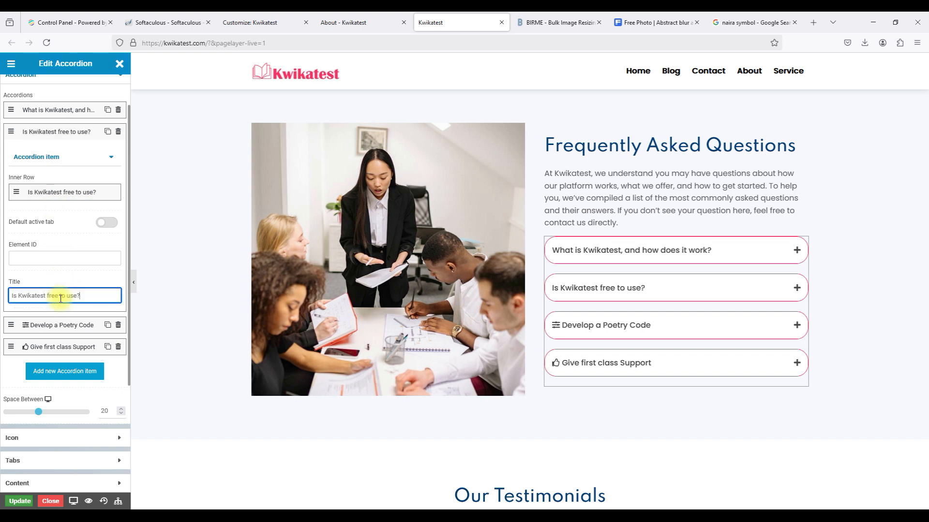
click(71, 325)
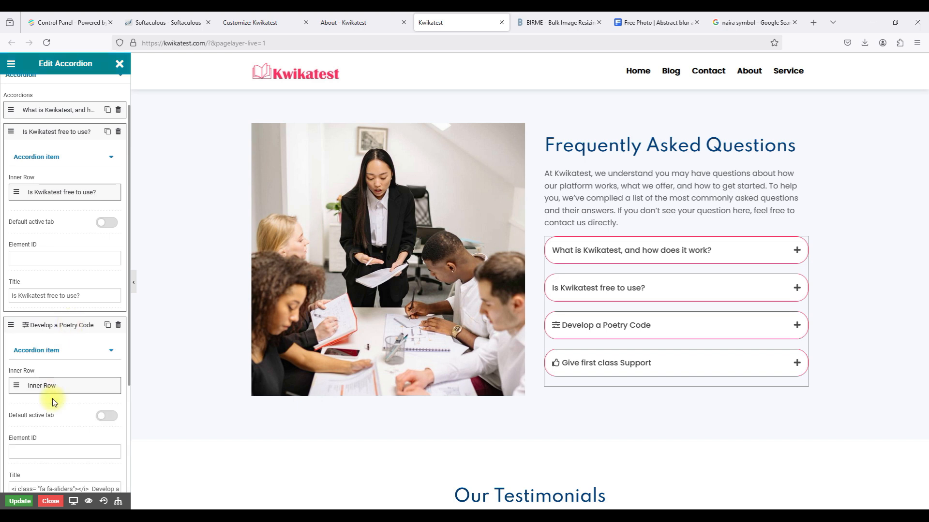
scroll(55, 399, down, 4)
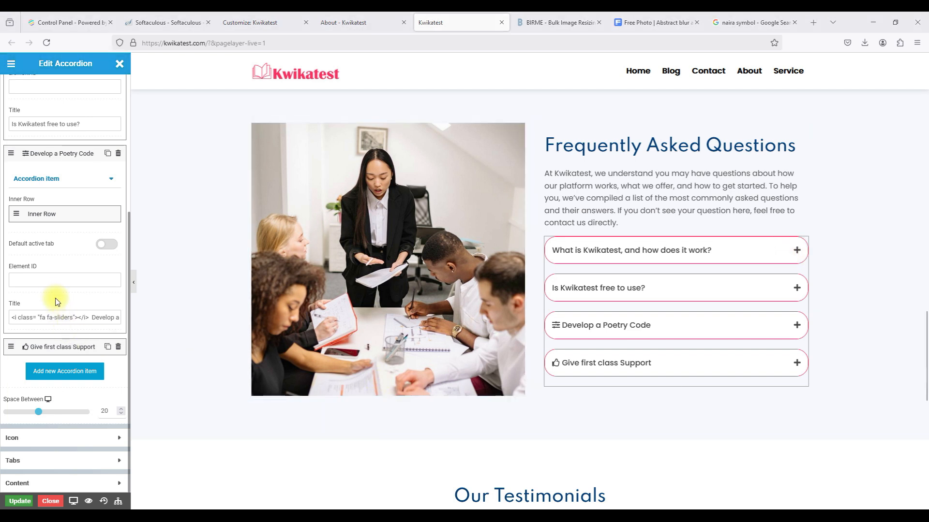
click(45, 317)
key(ctrl+a)
text(Can I create my own quizzes on Kwikatest?)
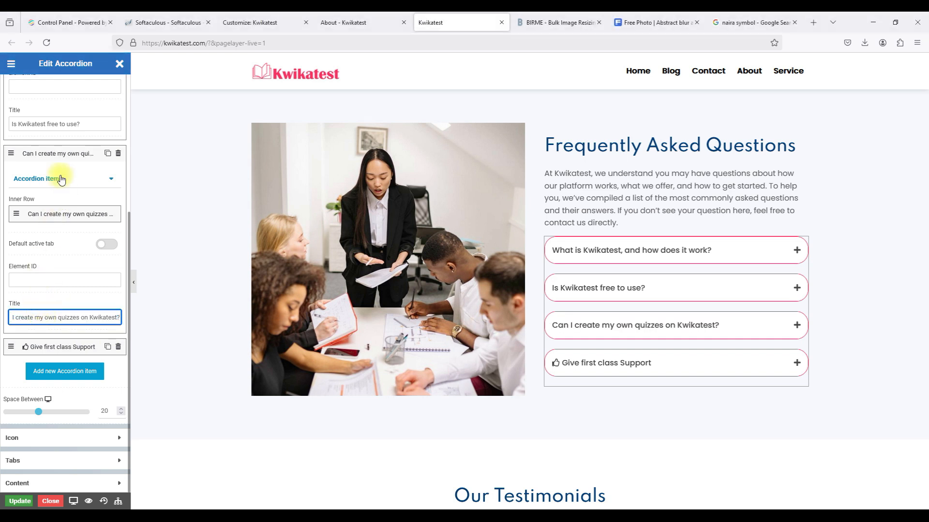
Replace the fourth question title, 'Give first class Support', with the quiz-sharing question.
click(54, 154)
click(48, 131)
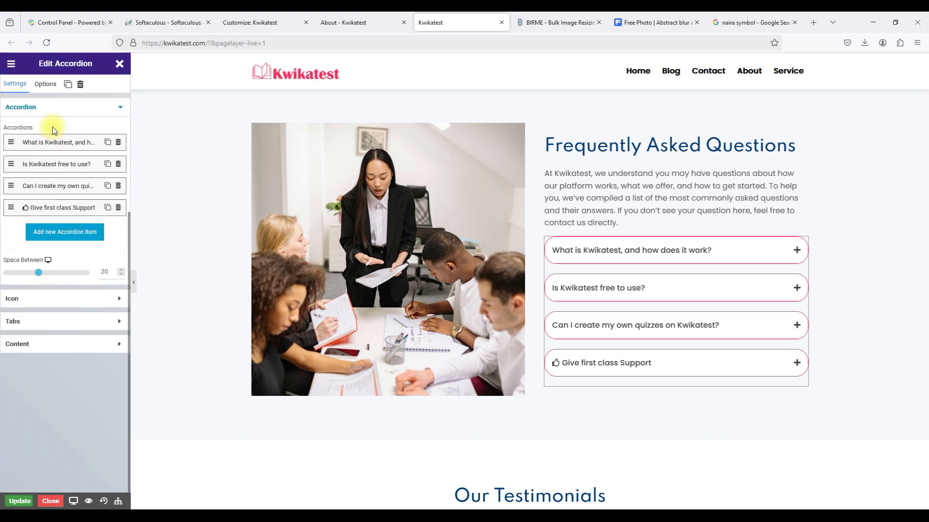
click(48, 209)
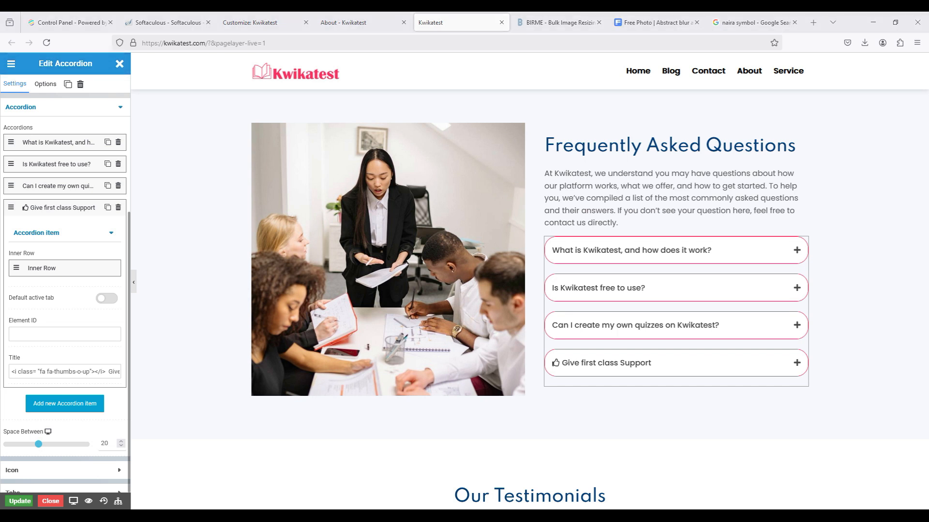
triple_click(53, 369)
text(How can I share a quiz with others?)
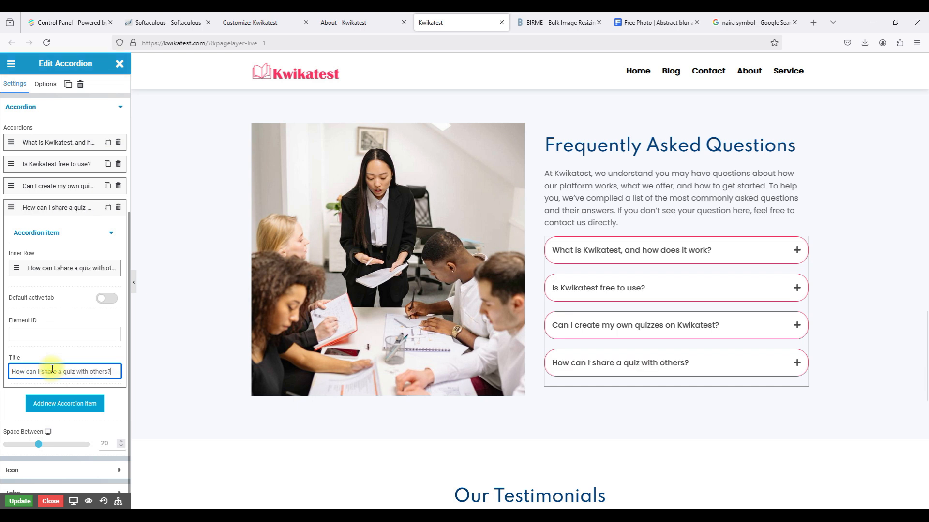
click(52, 211)
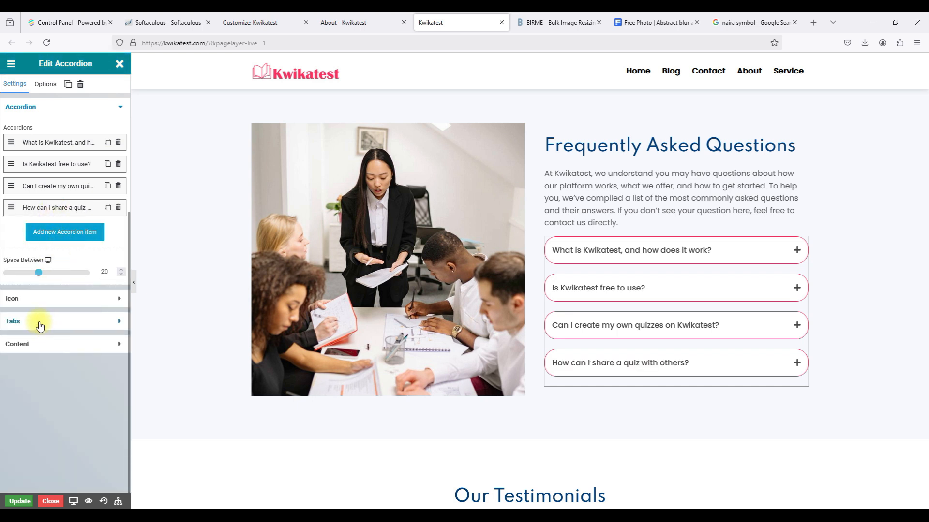
Review the accordion's Content, Tabs, Icon and Options settings, then expand the first FAQ question.
click(28, 344)
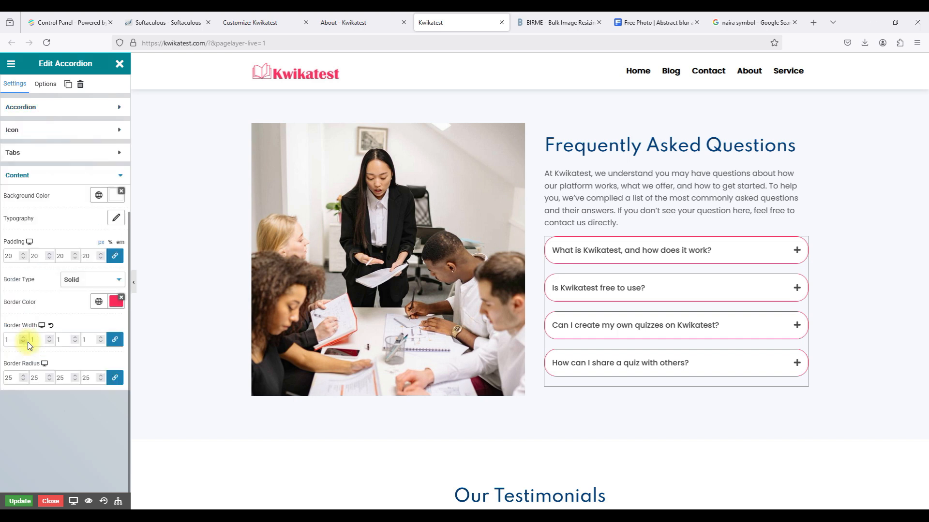
click(42, 156)
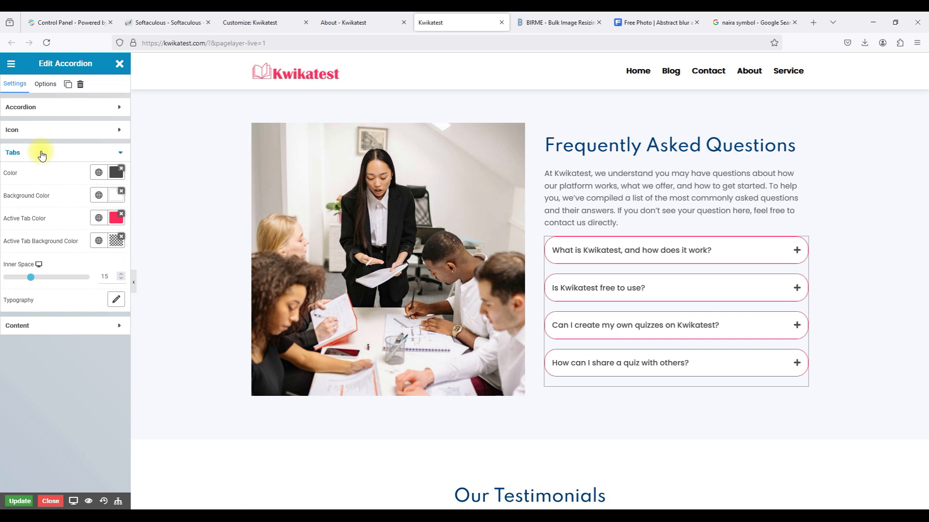
click(39, 130)
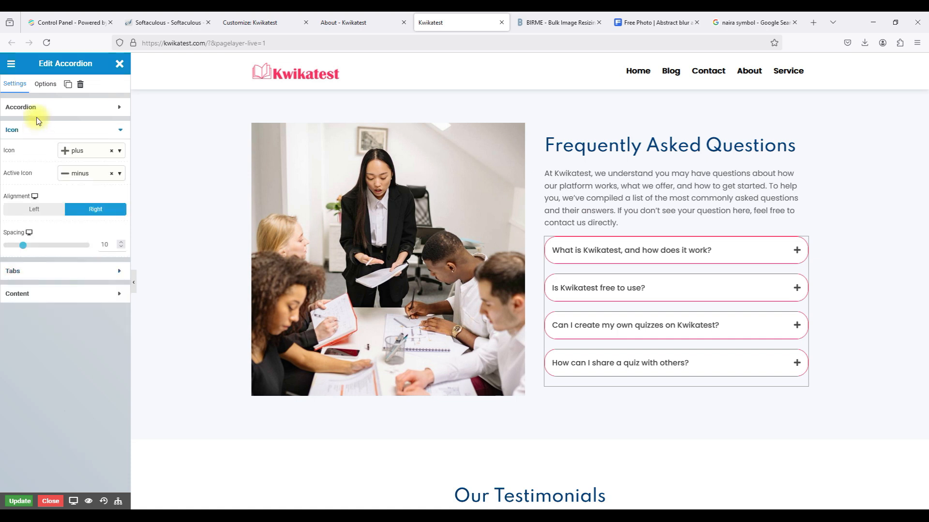
click(34, 108)
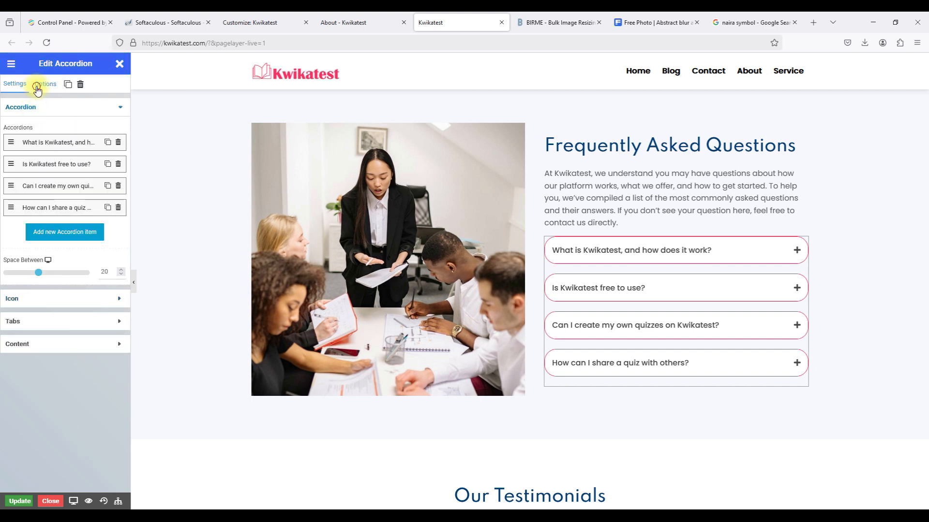
click(38, 87)
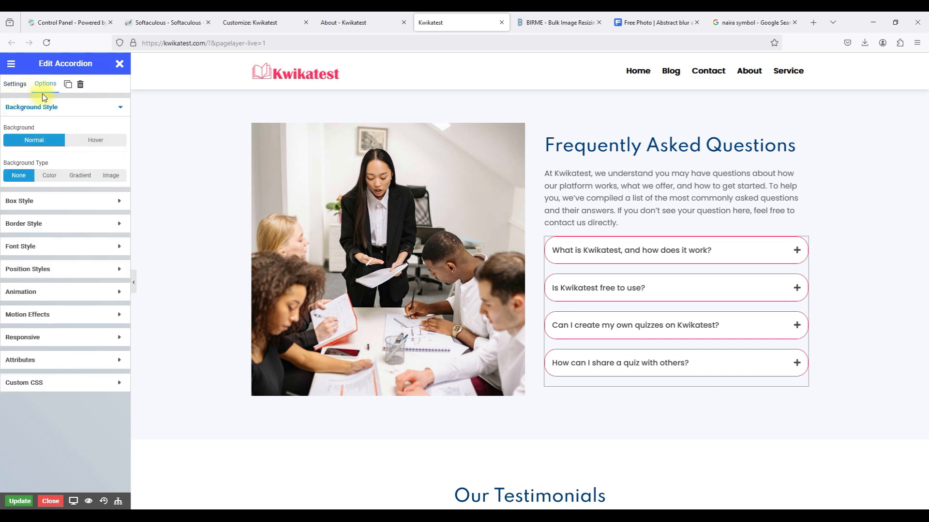
click(17, 86)
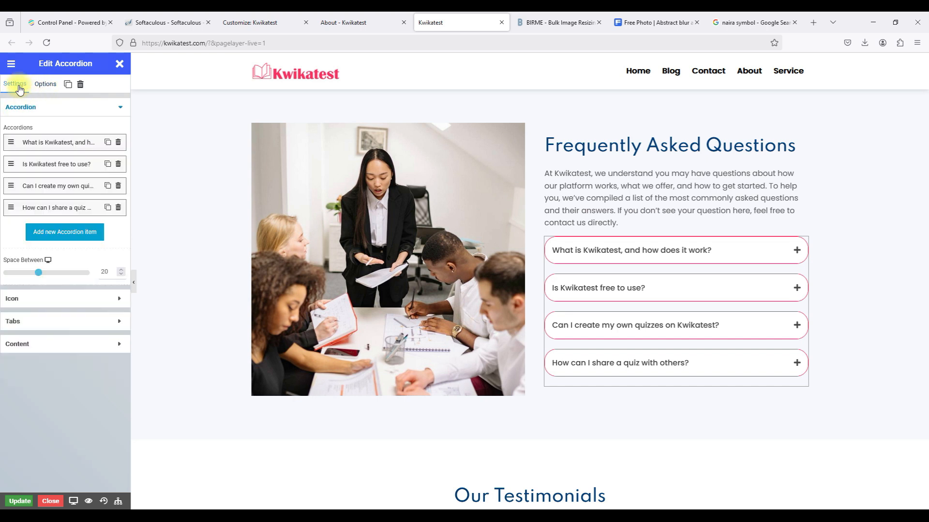
click(658, 250)
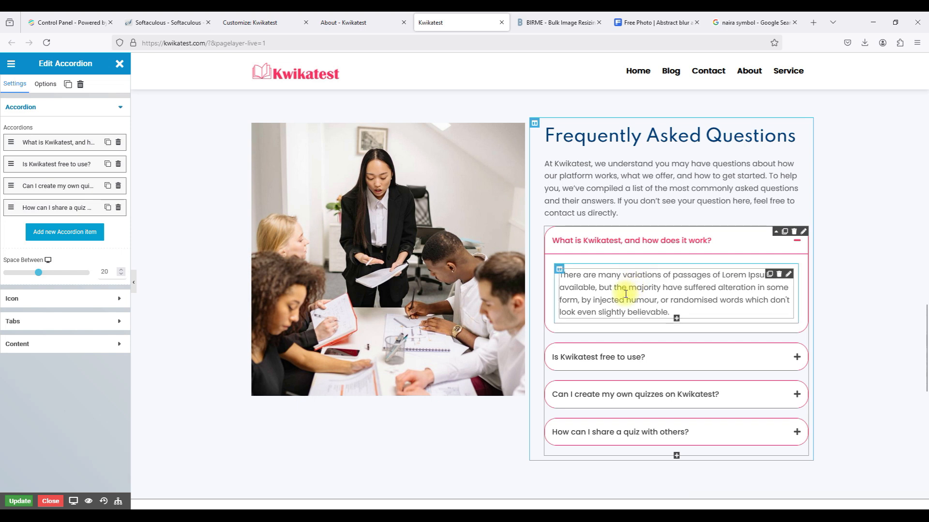
Replace the first FAQ answer's placeholder text with the pasted Kwikatest description.
click(788, 275)
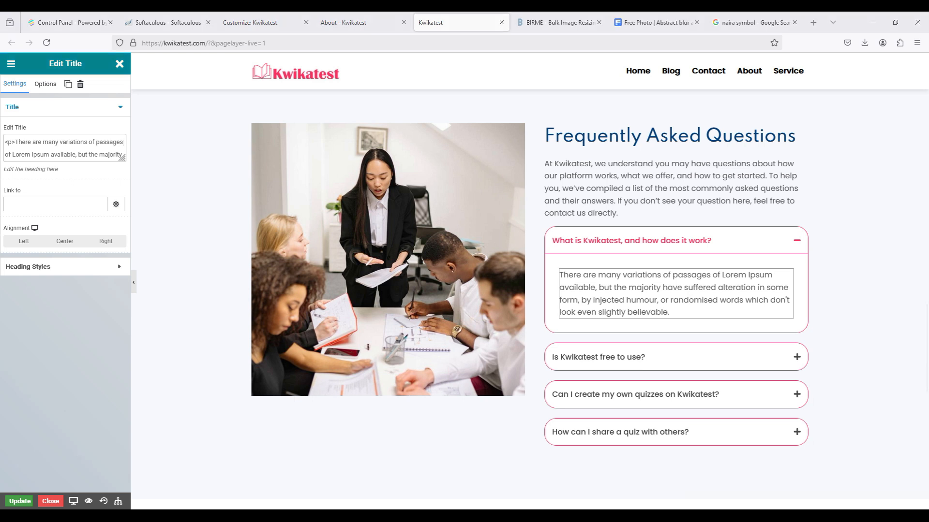
click(16, 140)
drag(16, 140, 112, 139)
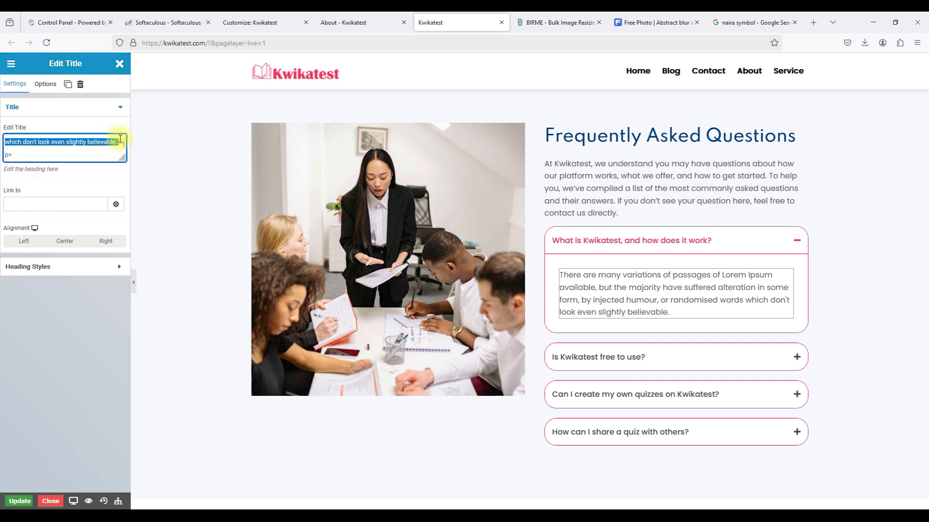
text(Kwikatest is an online platform designed to create, share, and take quizzes for educational or personal development. Simply sign up, browse available quizzes or create your own, and start testing your knowledge today.)
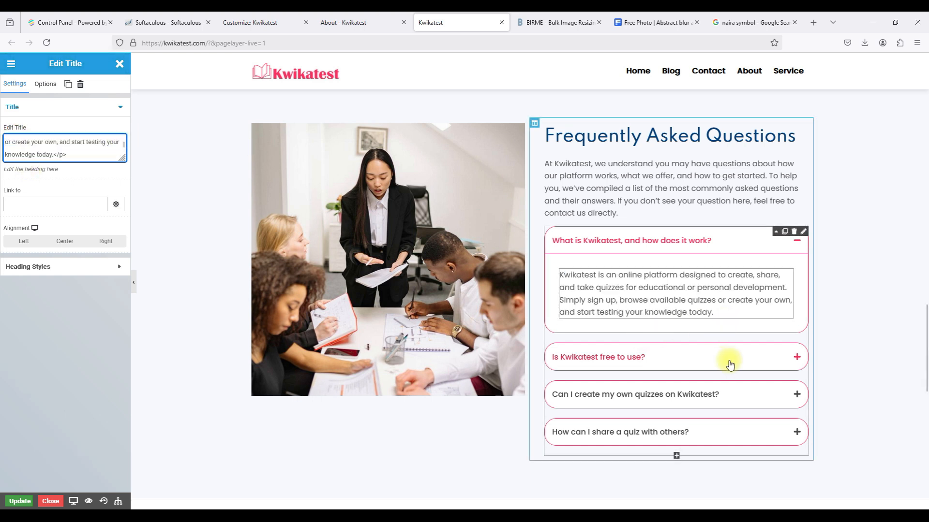
Paste a free-and-premium-plans answer over the second question's Lorem Ipsum text.
click(756, 361)
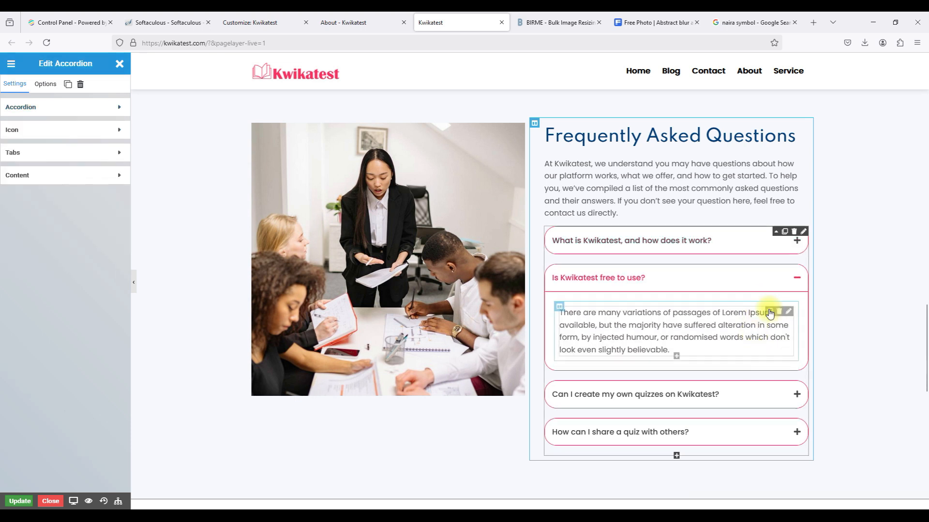
click(786, 314)
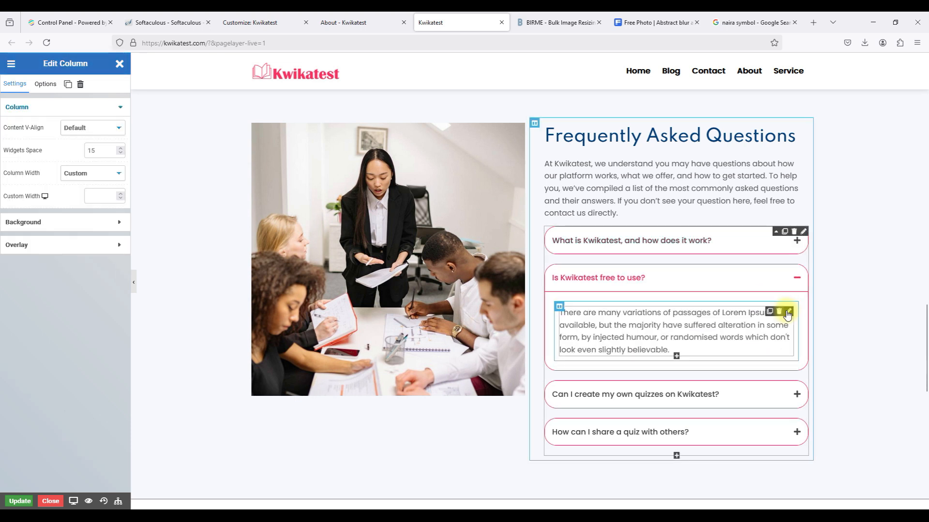
click(786, 312)
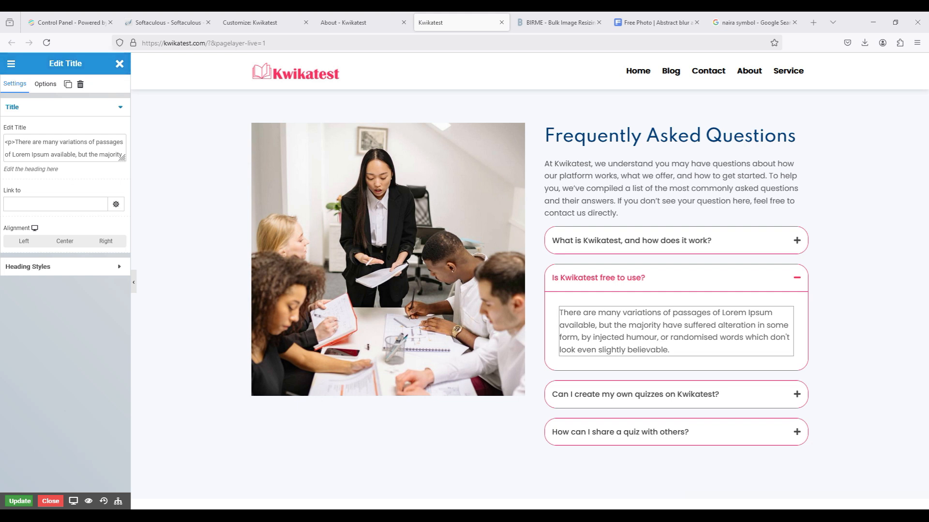
click(17, 143)
drag(16, 143, 119, 143)
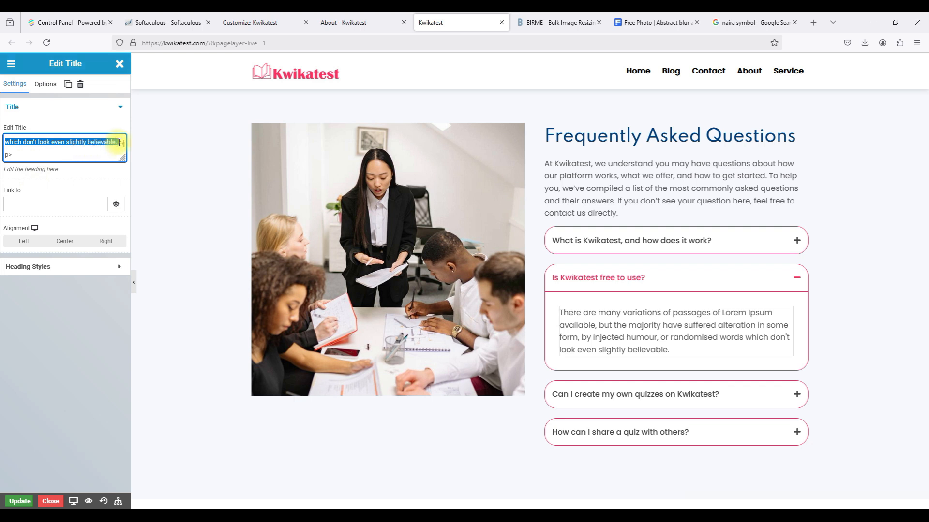
text(Kwikatest offers both free and premium plans. You can take quizzes and explore the platform for free, but premium features like advanced analytics and custom quiz creation tools are available through subscription.)
Change 'both free and' to 'just' and delete the word 'free' from that answer.
scroll(55, 152, up, 3)
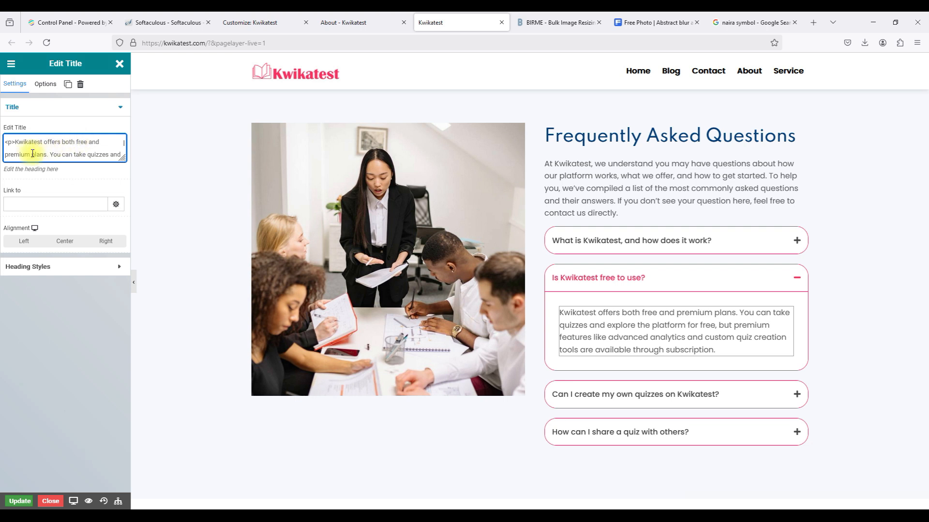
drag(62, 141, 100, 141)
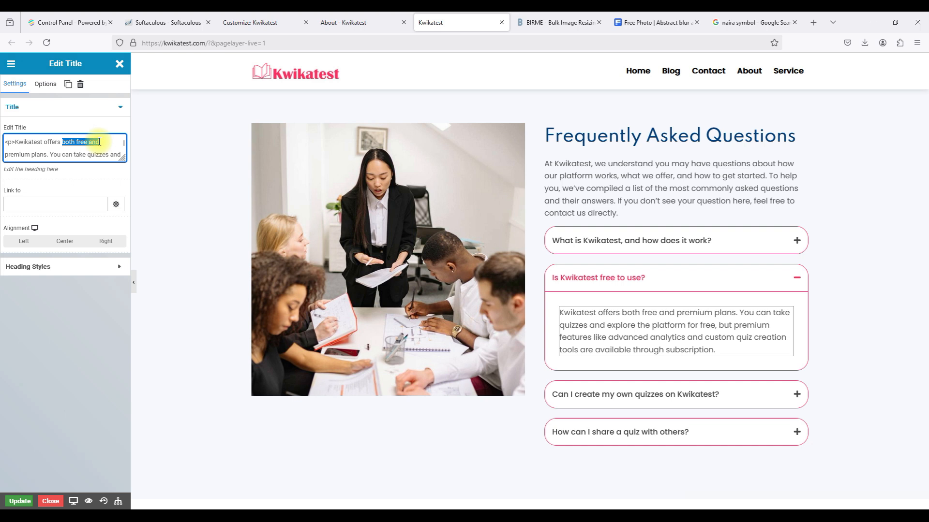
text(just)
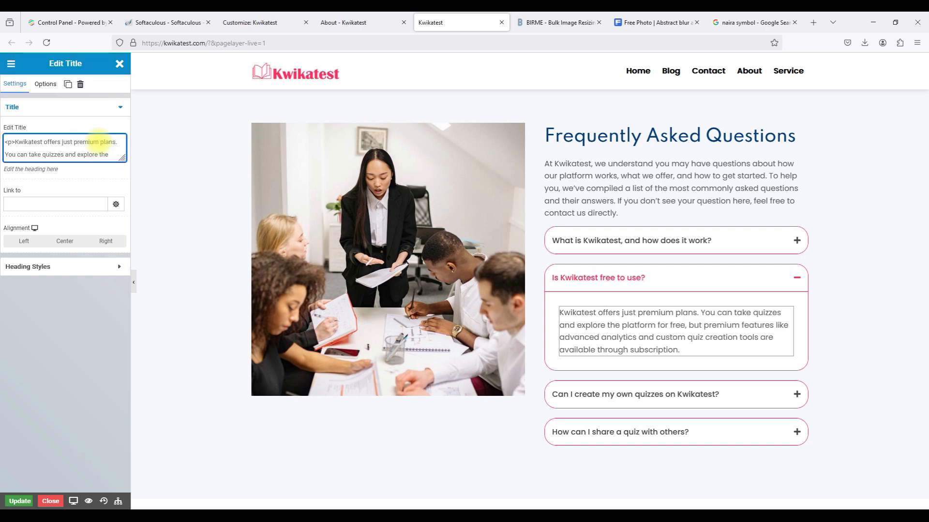
scroll(73, 149, down, 1)
double_click(44, 151)
key(BackSpace)
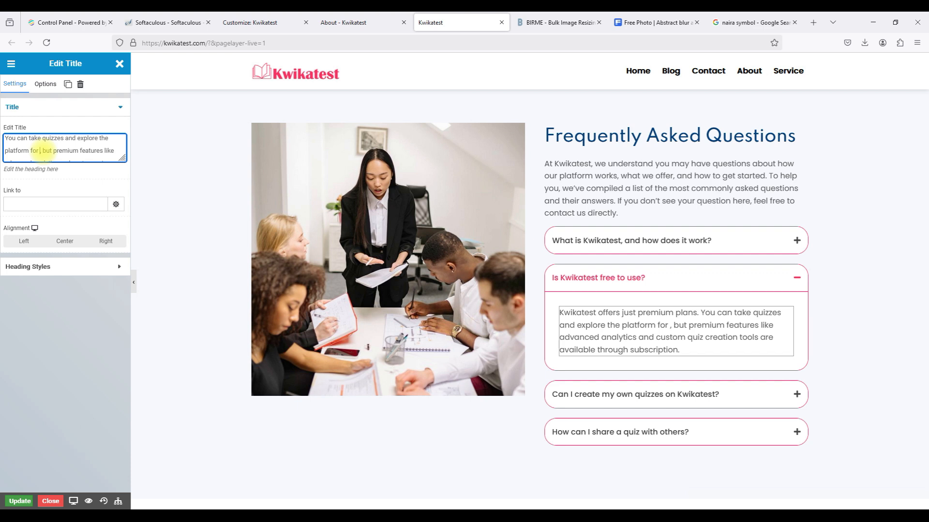
key(BackSpace)
key(BackSpace)
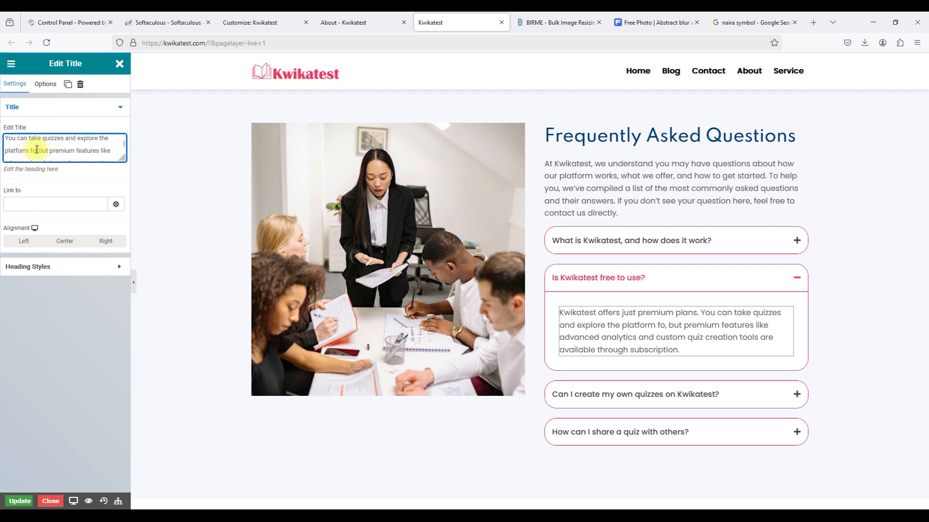
click(36, 149)
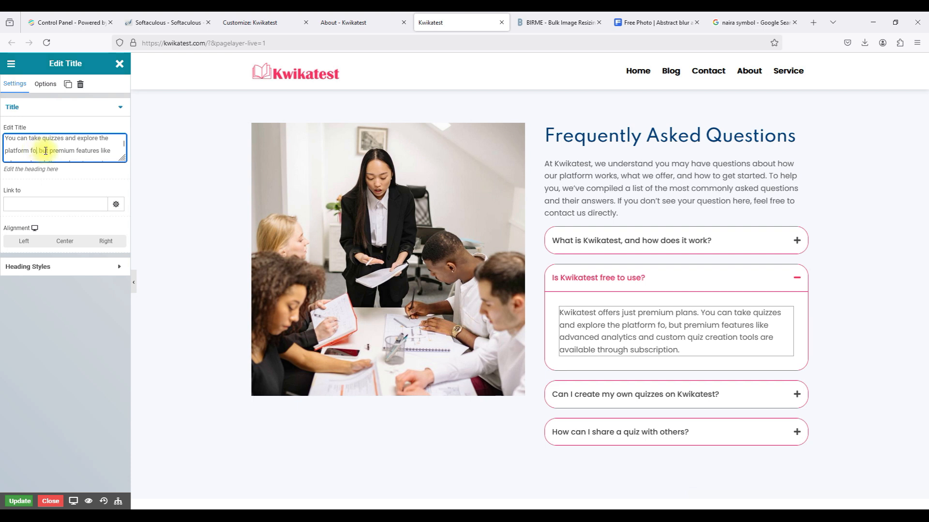
drag(48, 151, 31, 149)
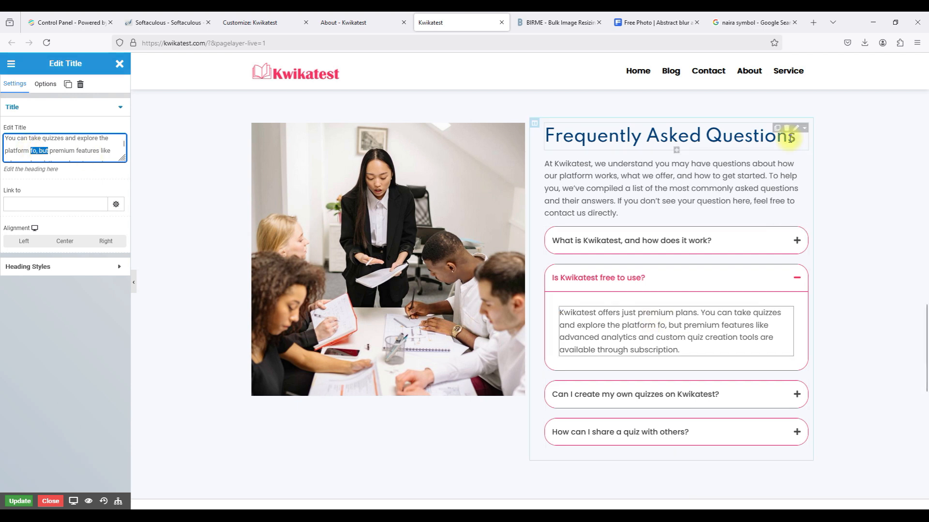
click(834, 315)
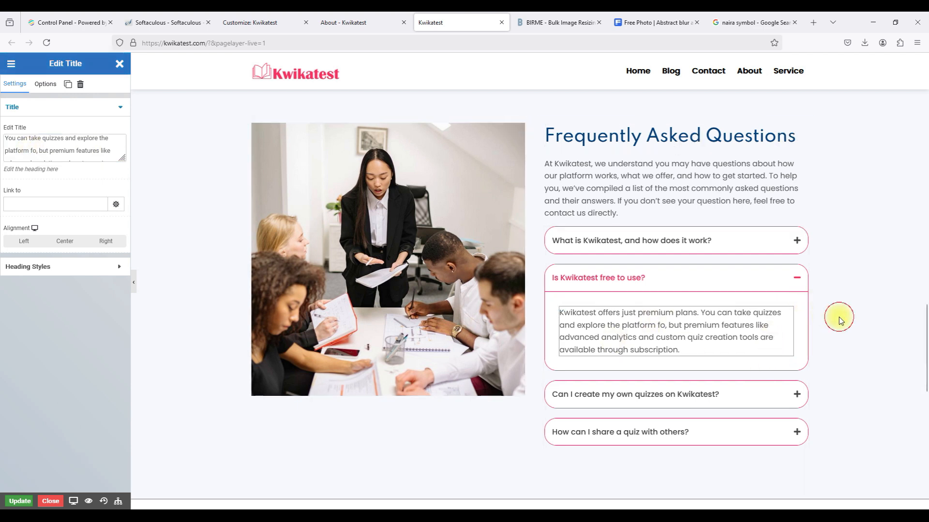
click(791, 401)
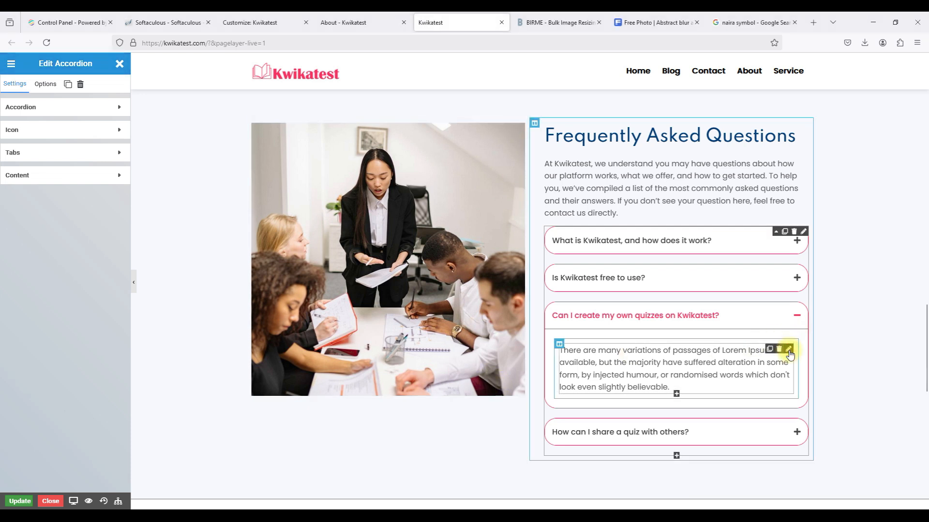
Replace the quiz-creation question's Lorem Ipsum answer with the pasted Kwikatest answer.
click(788, 349)
drag(16, 142, 119, 142)
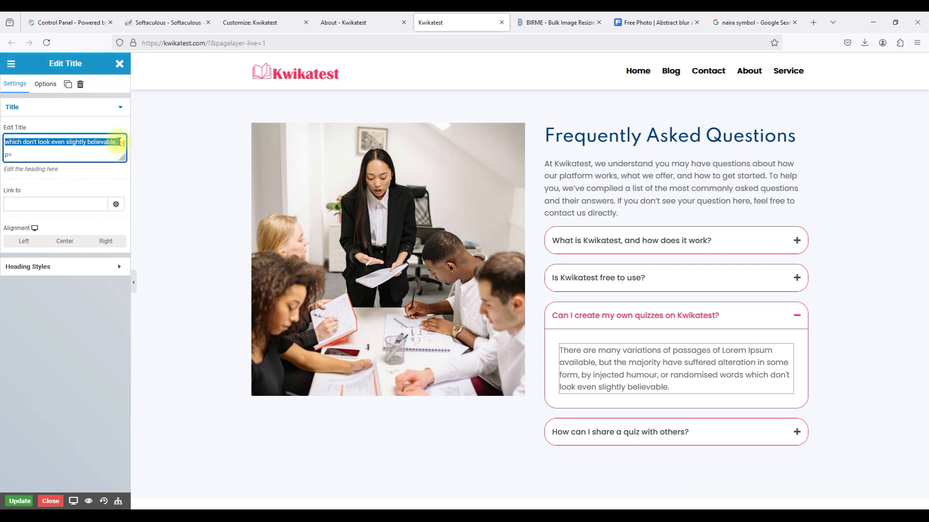
text(Yes! Kwikatest allows users to create quizzes tailored to their needs. Whether you’re an educator, a student, or just someone who loves quizzes, our easy-to-use tools make it simple to design engaging and effective quizzes.)
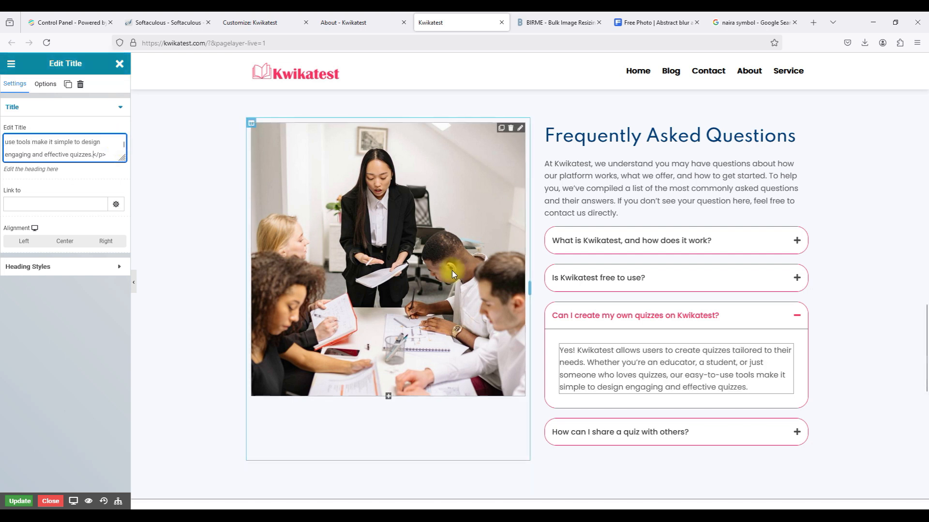
Paste the quiz-sharing answer about shareable links or direct invites and tidy its closing markup.
click(794, 432)
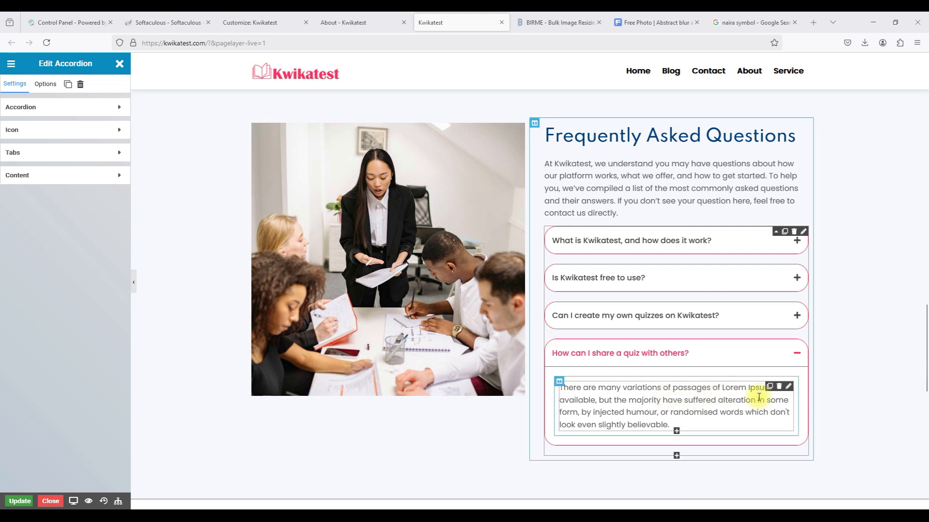
click(788, 387)
drag(18, 143, 119, 142)
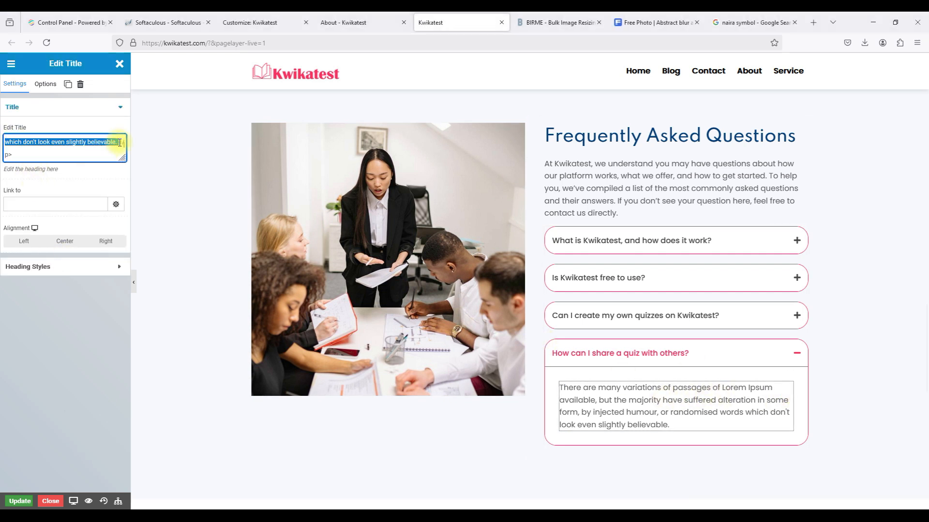
text(You can easily share quizzes with others by generating a shareable link or sending invites directly from the Kwikatest platform. This makes it perfect for classrooms, teams, or friends.)
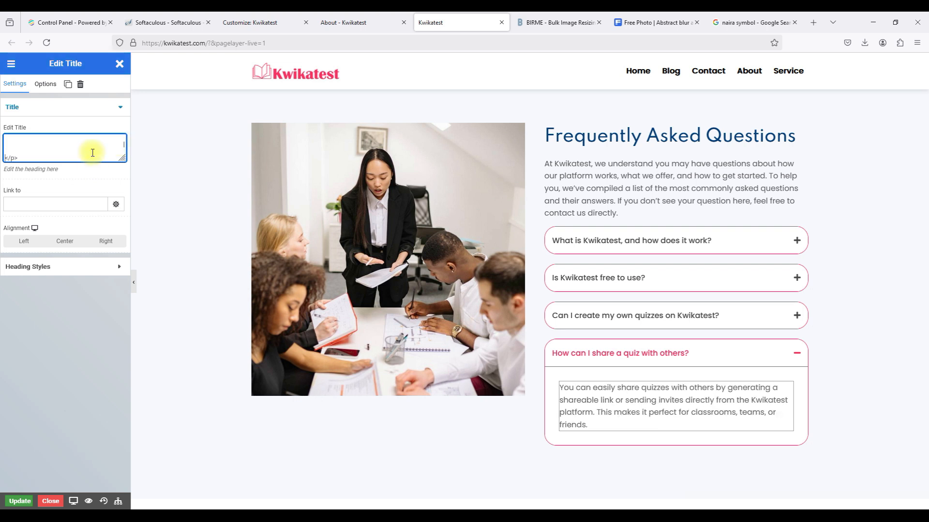
key(BackSpace)
key(BackSpace)
key(BackSpace)
key(BackSpace)
key(BackSpace)
key(BackSpace)
key(BackSpace)
key(BackSpace)
key(BackSpace)
key(BackSpace)
key(BackSpace)
key(ctrl+z)
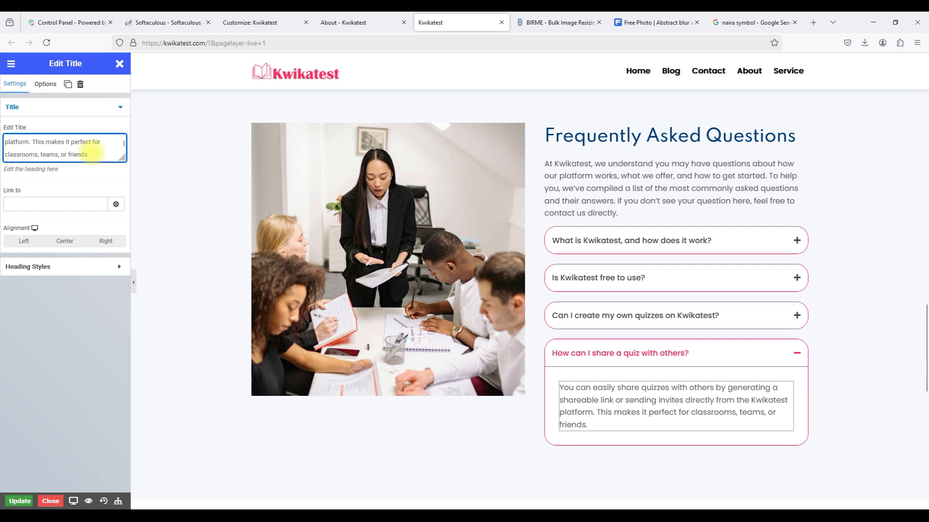
scroll(71, 154, down, 1)
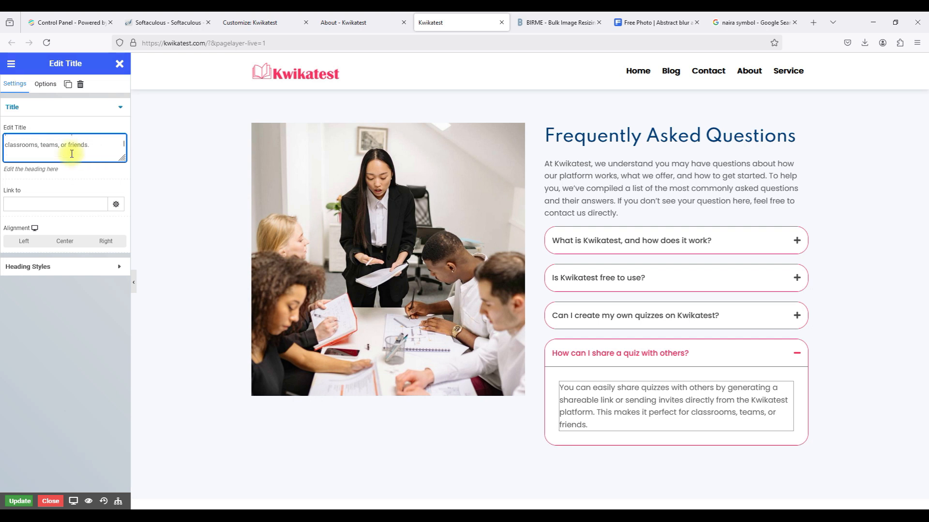
scroll(65, 154, down, 1)
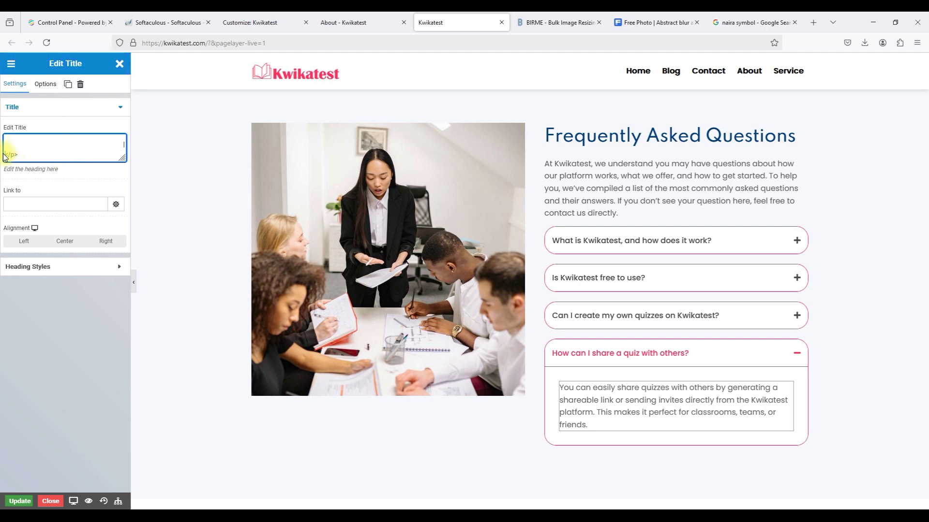
drag(7, 154, 104, 155)
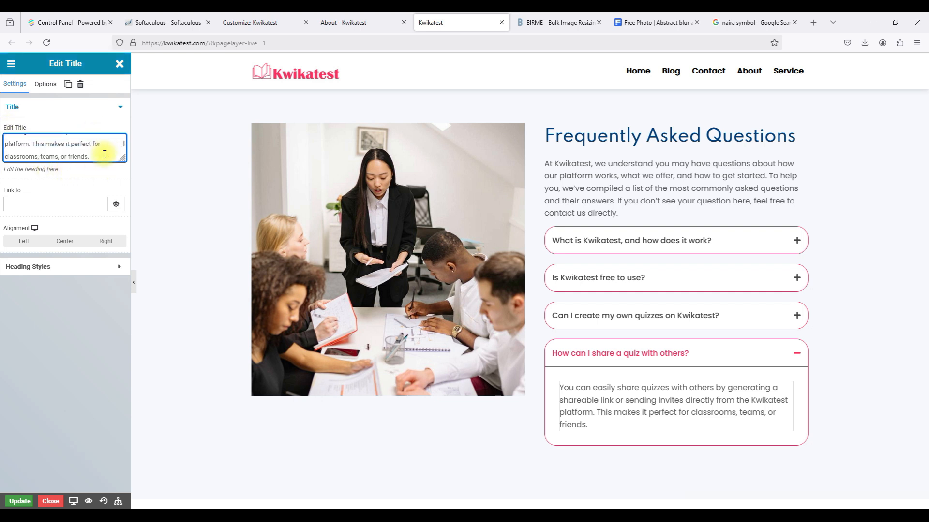
key(BackSpace)
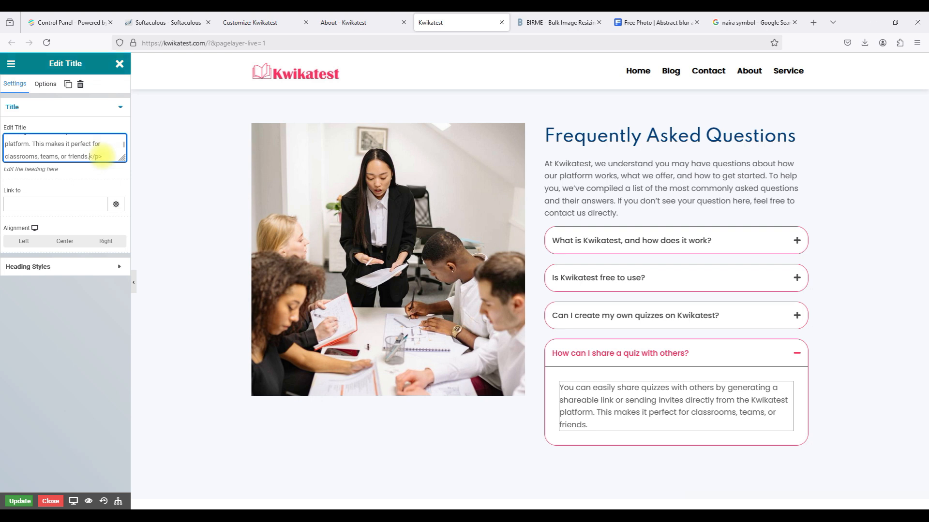
key(alt+Tab)
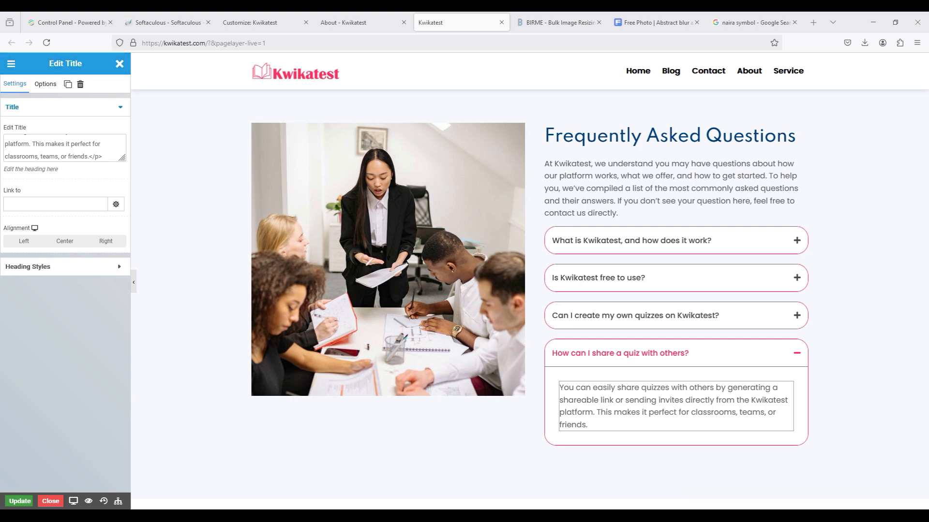
Replace the 'Is Kwikatest free to use?' answer with the premium subscription-only paragraph.
click(735, 269)
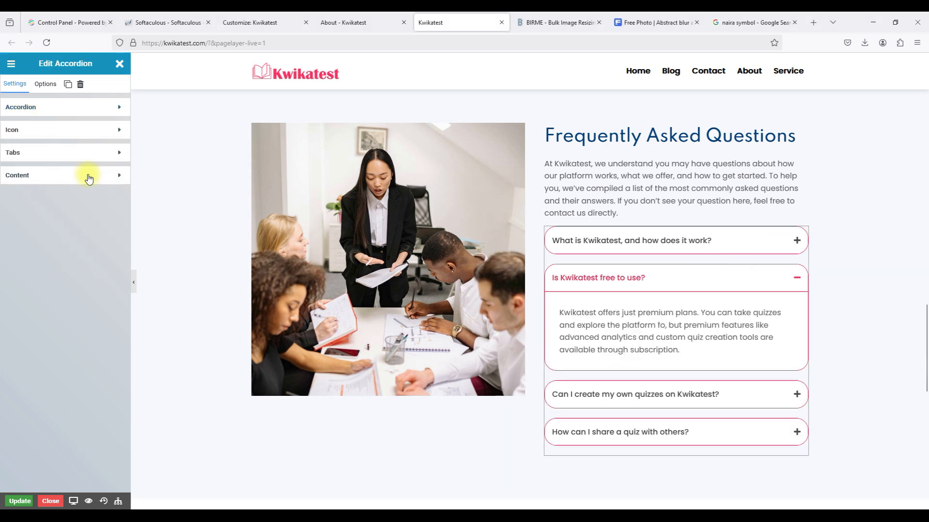
click(788, 312)
drag(16, 141, 17, 168)
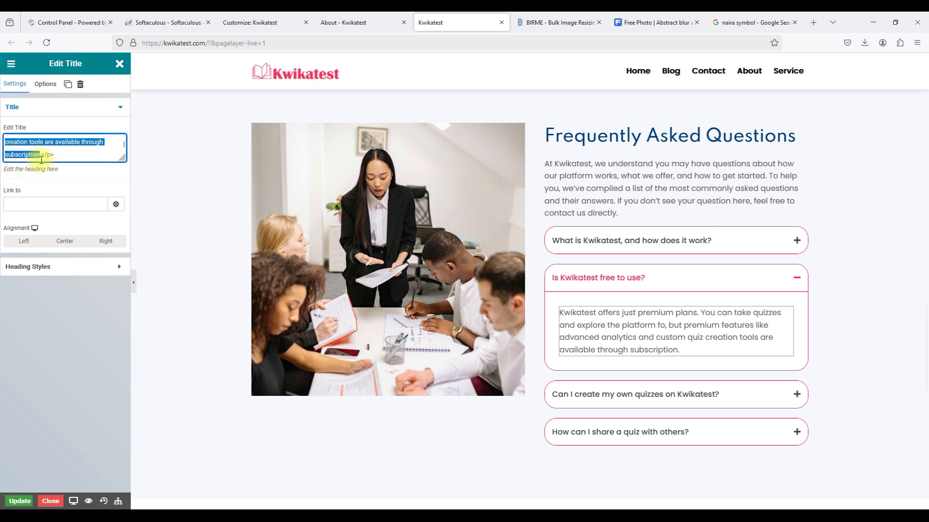
text(Kwikatest is a premium platform that requires a subscription to access its features. We offer various plans to suit different needs, including advanced tools for creating and sharing quizzes, as well as detailed analytics.)
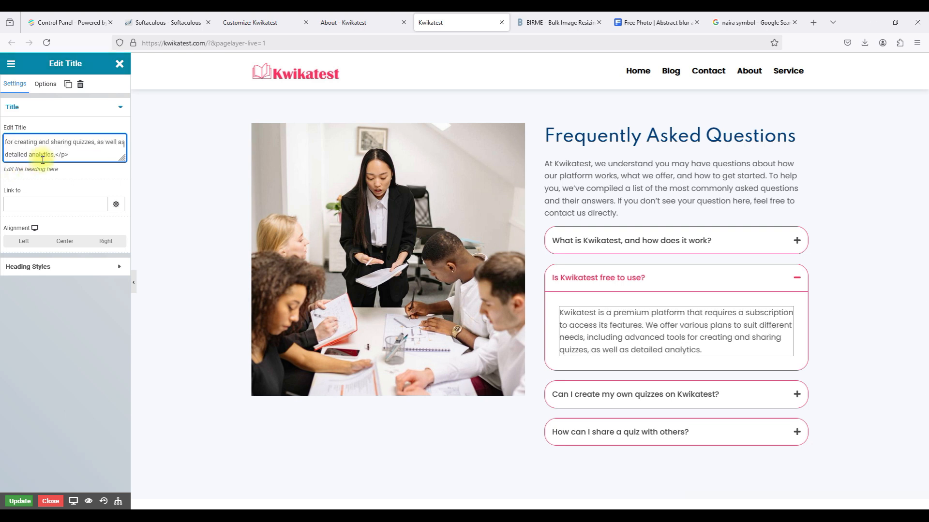
click(697, 273)
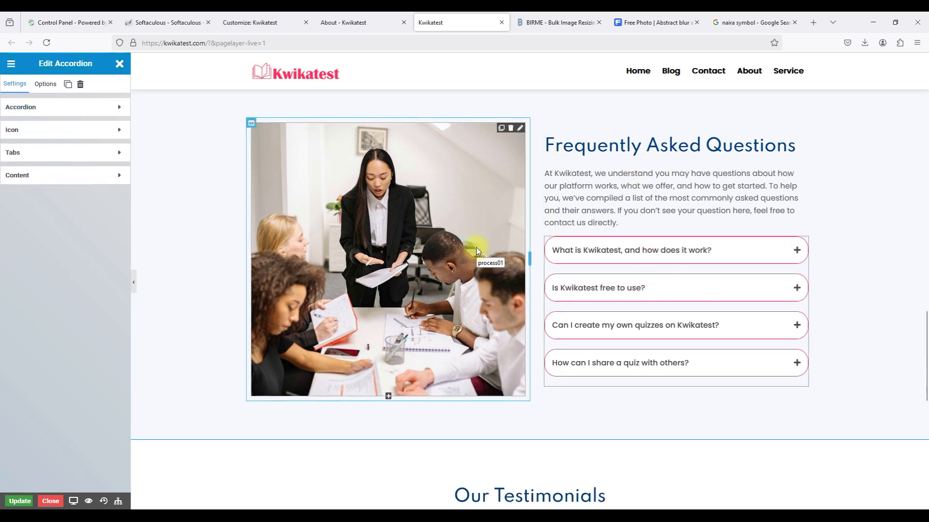
Open the FAQ image's settings and media library, then switch to the BIRME resizer tab.
scroll(476, 250, down, 3)
scroll(475, 250, up, 5)
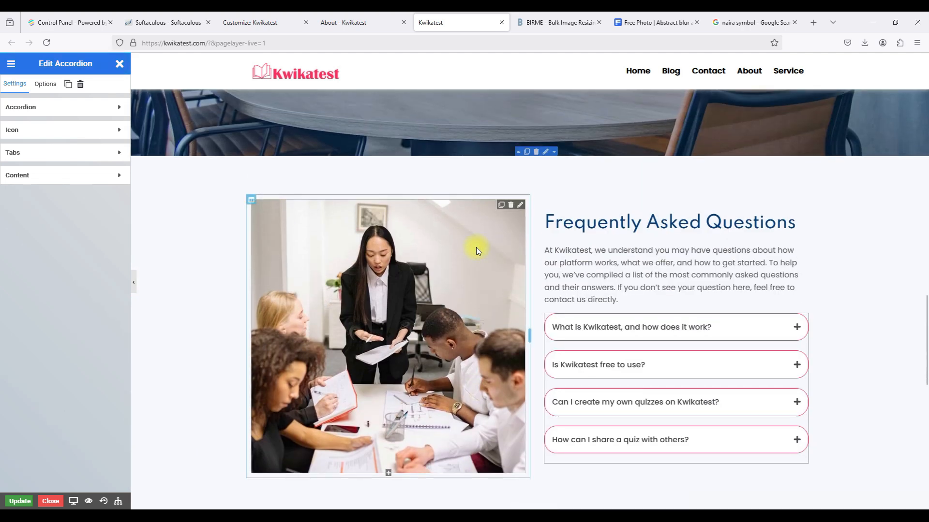
click(520, 205)
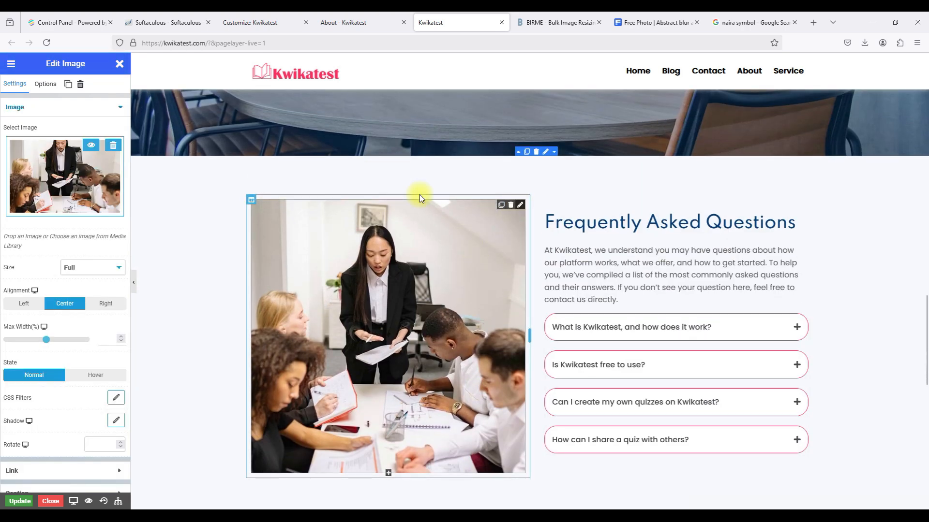
click(73, 189)
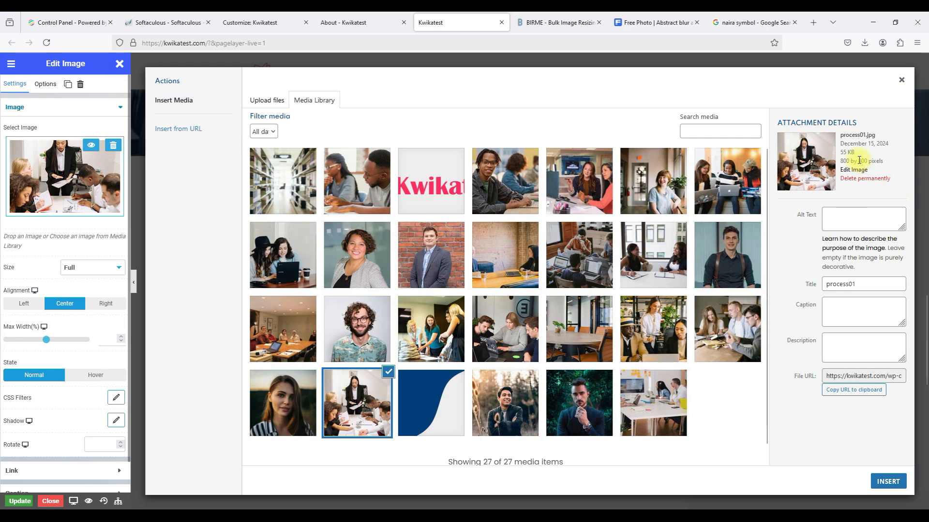
click(530, 22)
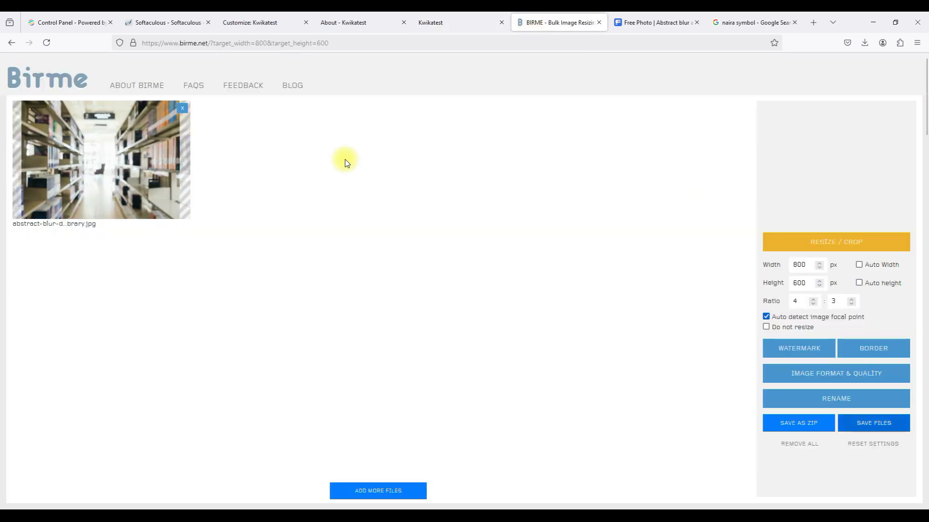
Replace the previous BIRME image with the students-paying-attention-class photo.
click(183, 108)
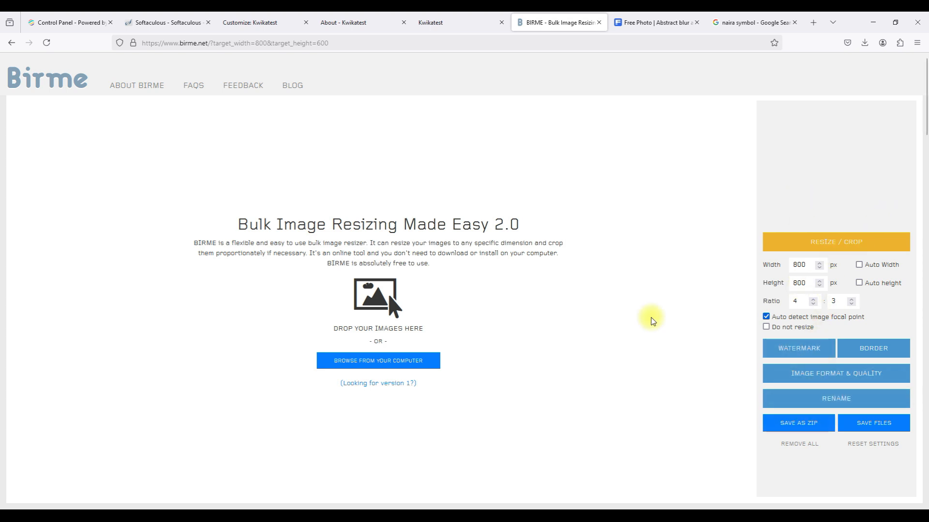
click(391, 361)
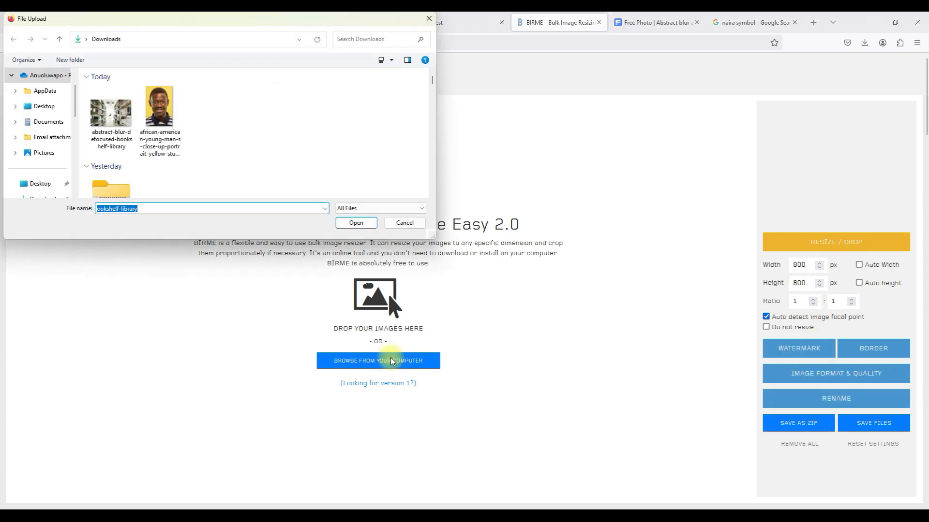
scroll(281, 148, down, 2)
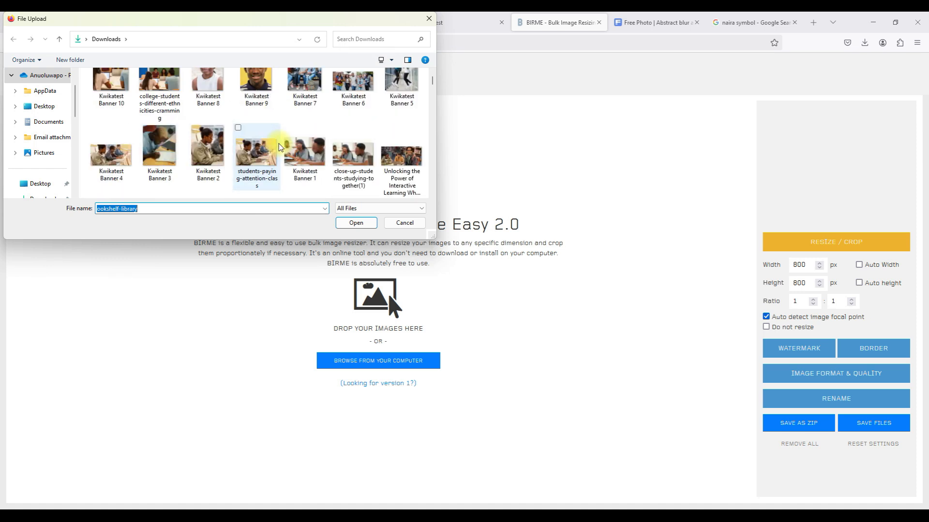
scroll(280, 147, down, 1)
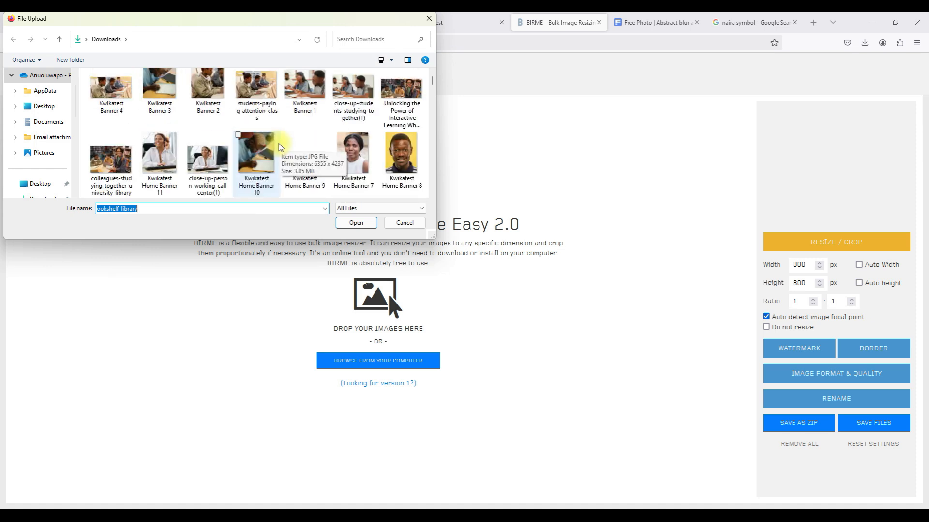
scroll(280, 148, up, 1)
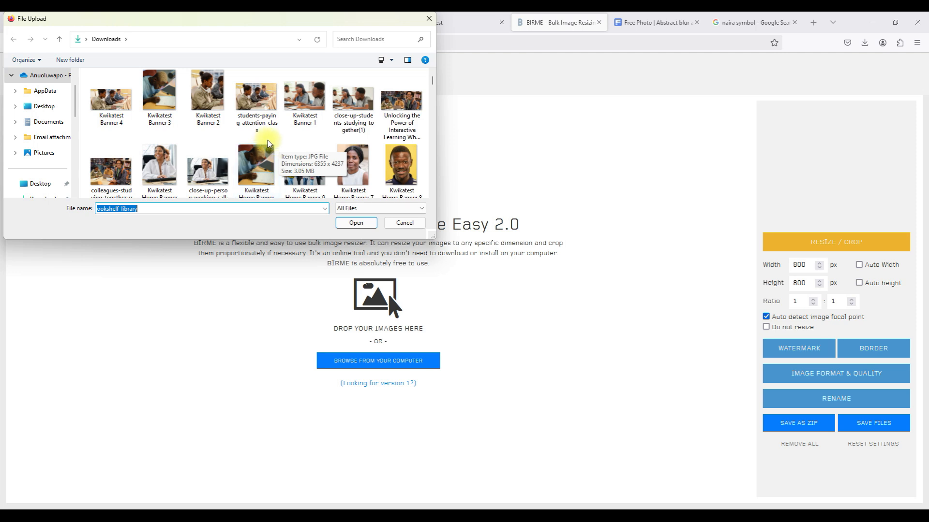
click(259, 104)
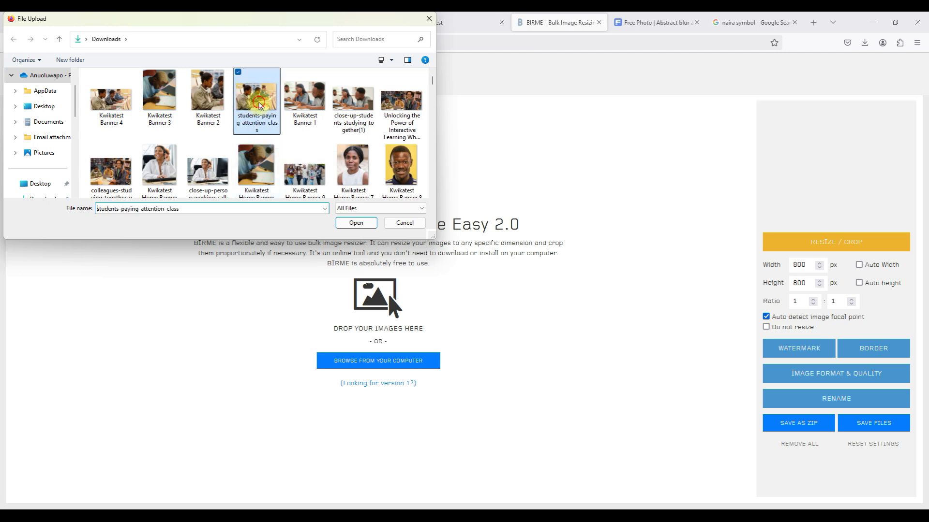
click(348, 222)
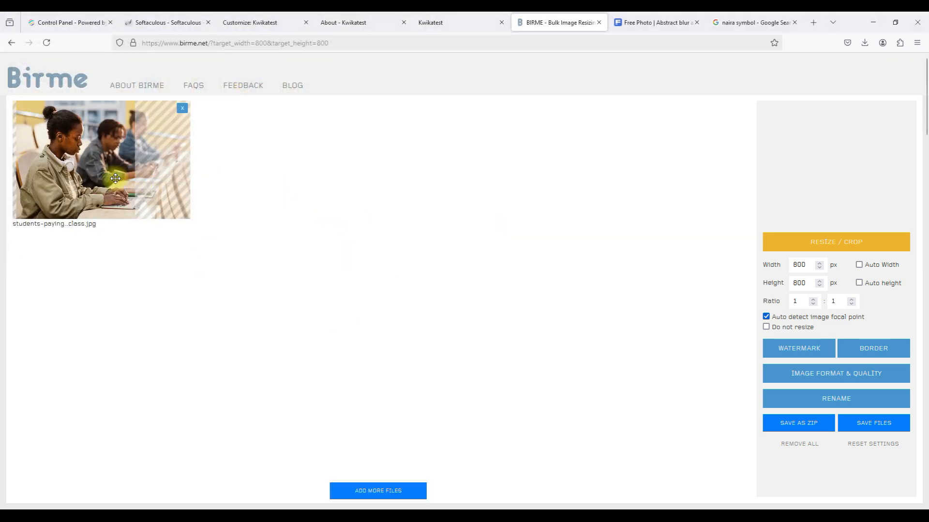
Nudge the crop area slightly left and download the 800×800 image.
drag(107, 178, 110, 180)
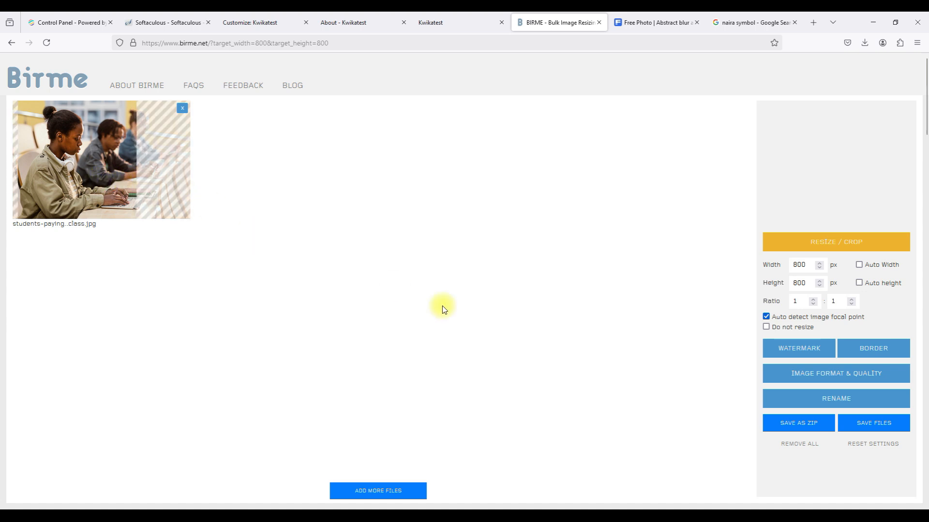
click(890, 431)
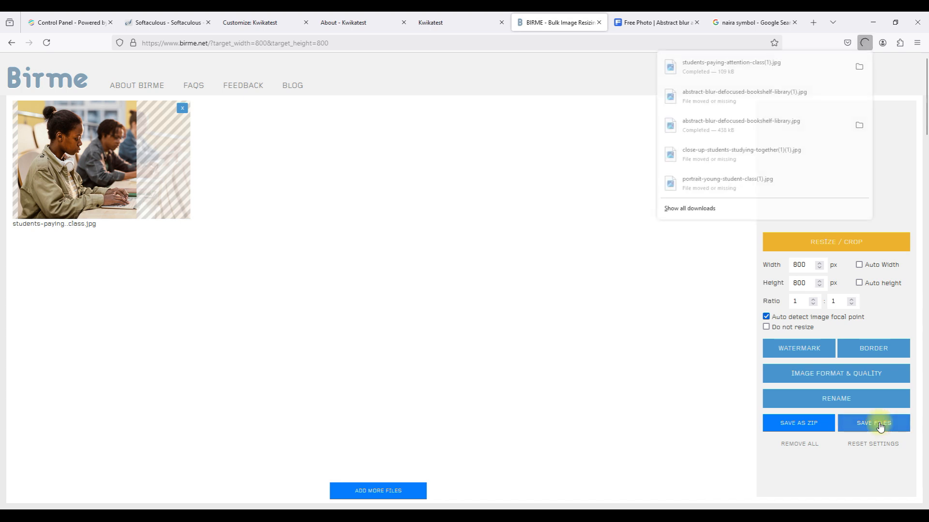
click(324, 28)
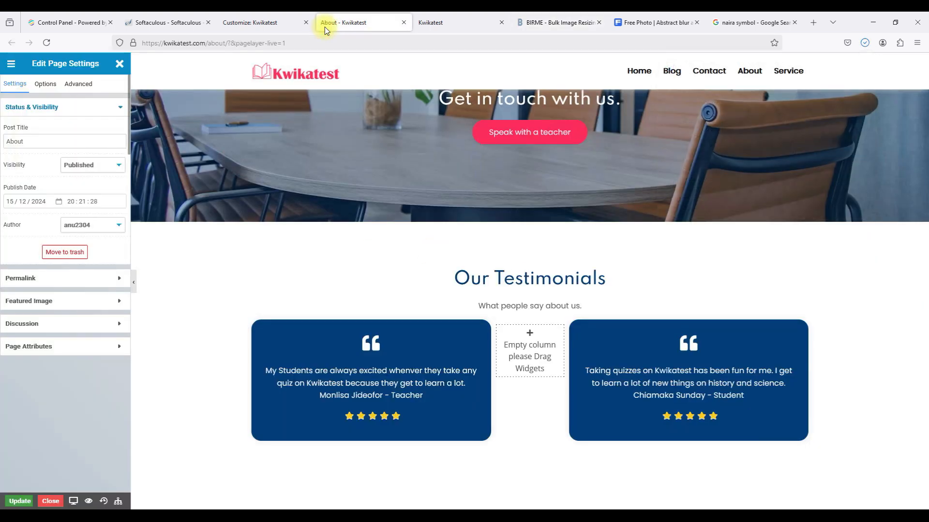
In the home page editor, start a media upload and begin renaming the Kwikatest WP B3 file.
scroll(352, 219, up, 3)
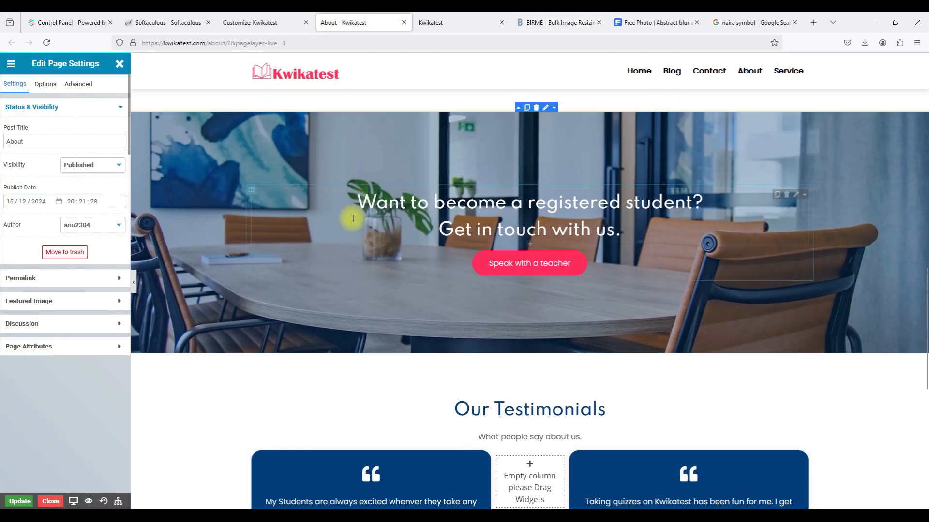
click(449, 24)
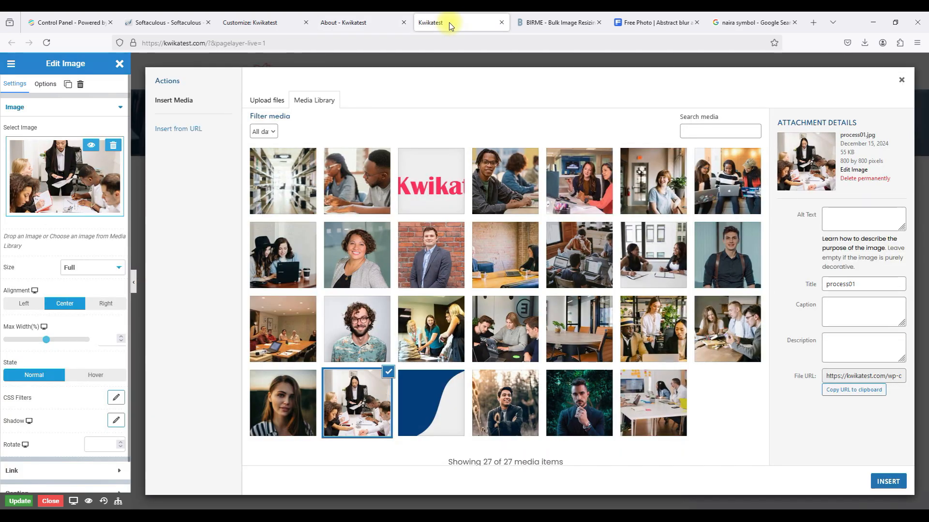
click(272, 99)
click(554, 272)
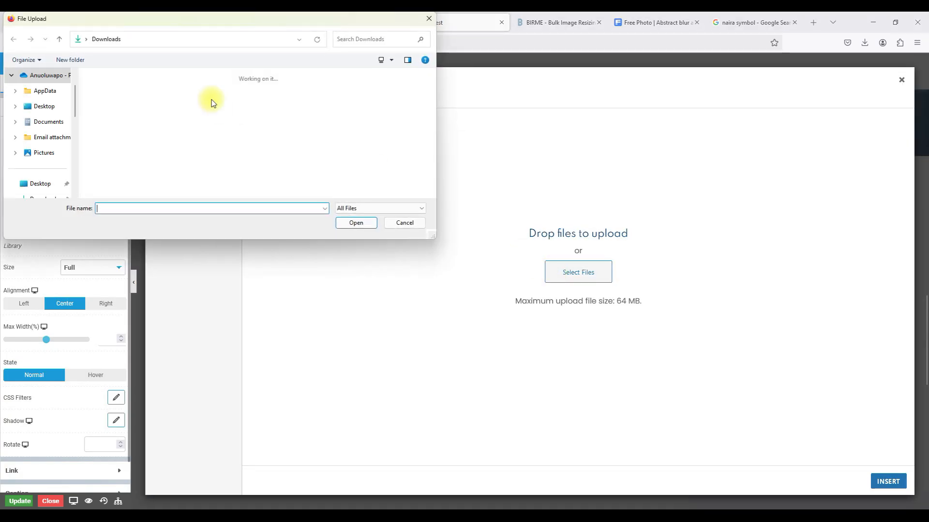
click(169, 127)
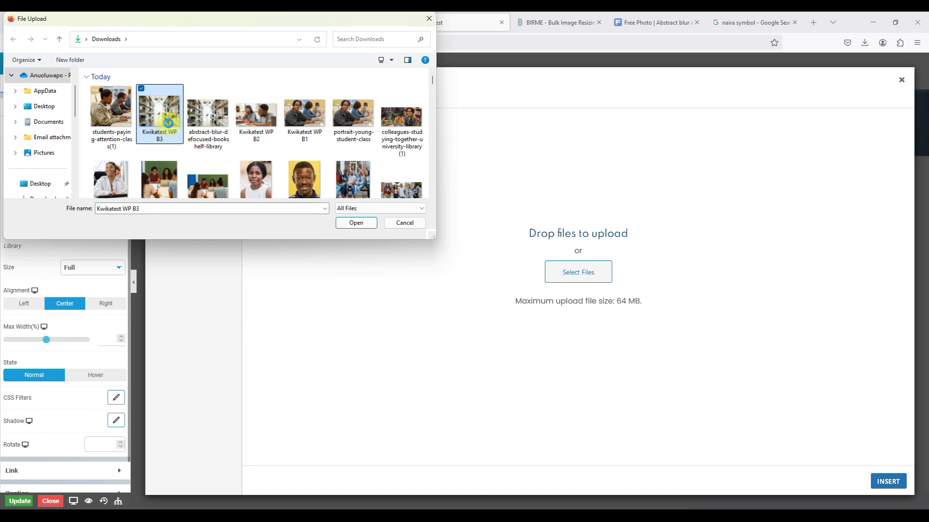
right_click(168, 123)
click(238, 459)
key(ctrl+c)
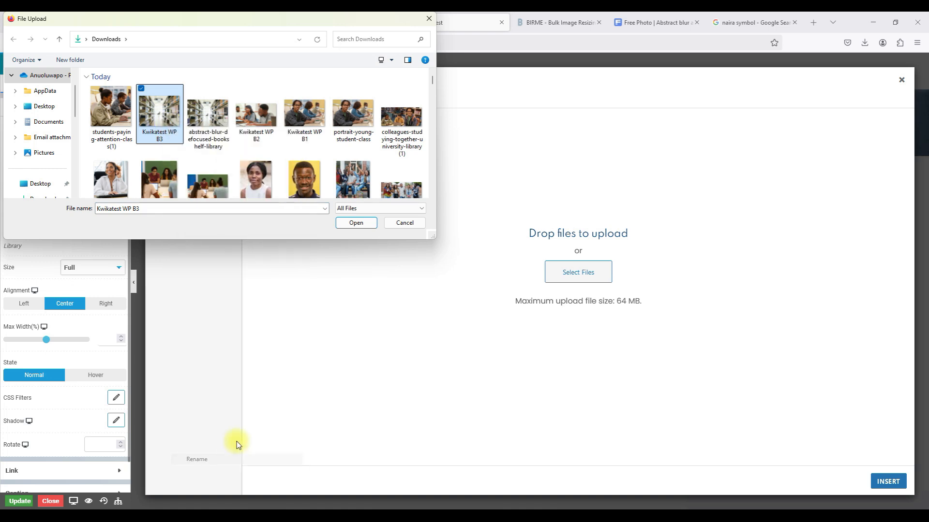
Rename the students photo to Kwikatest WP B4, upload it and insert it as the FAQ image.
click(105, 118)
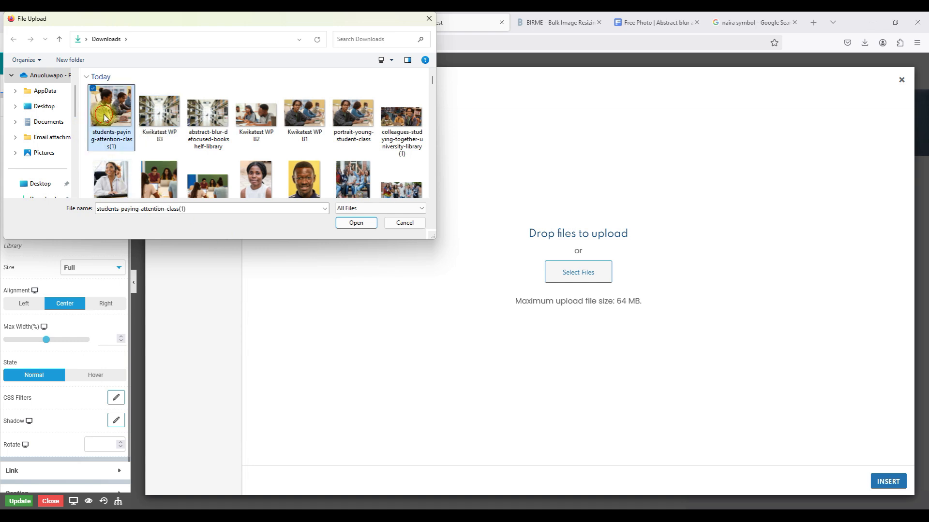
right_click(105, 117)
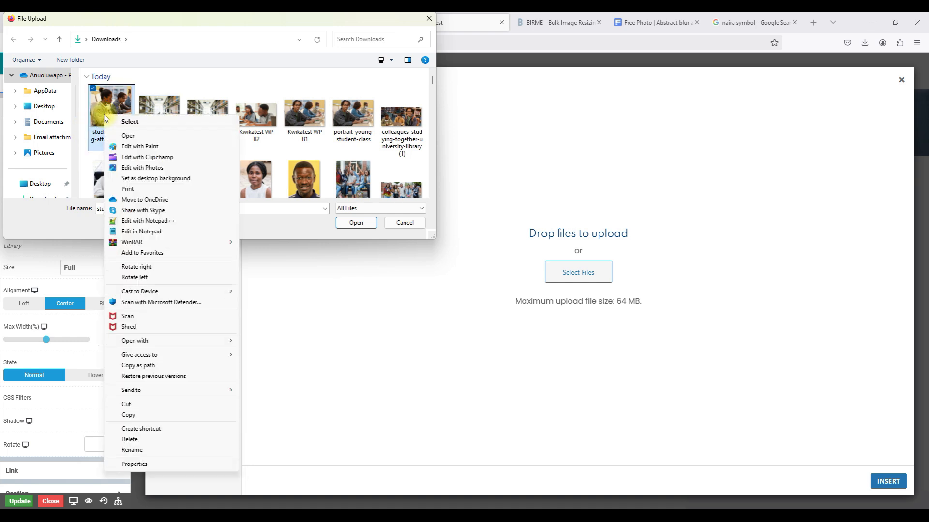
click(190, 454)
key(ctrl+v)
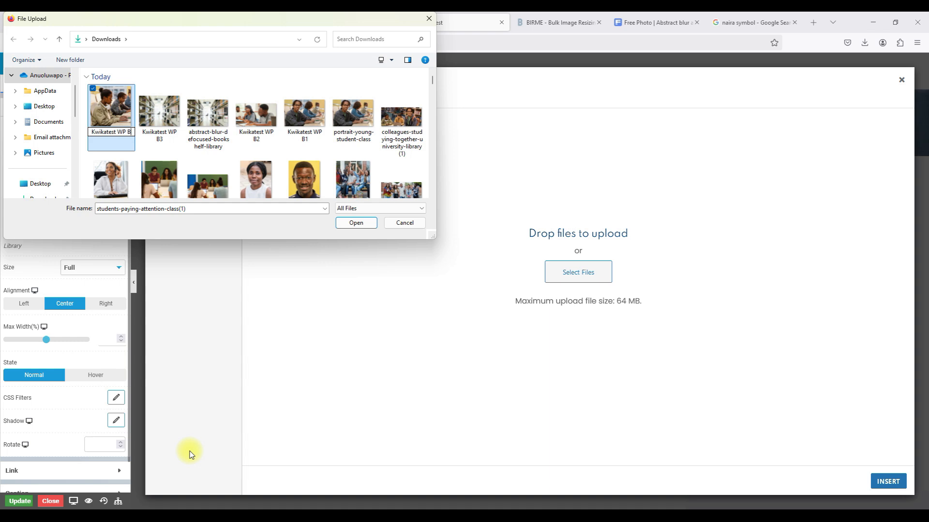
key(Return)
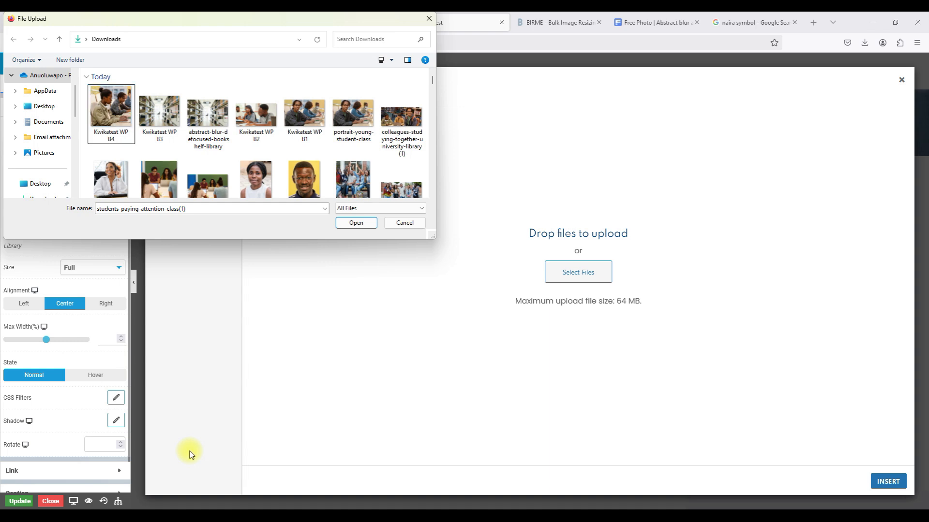
click(350, 226)
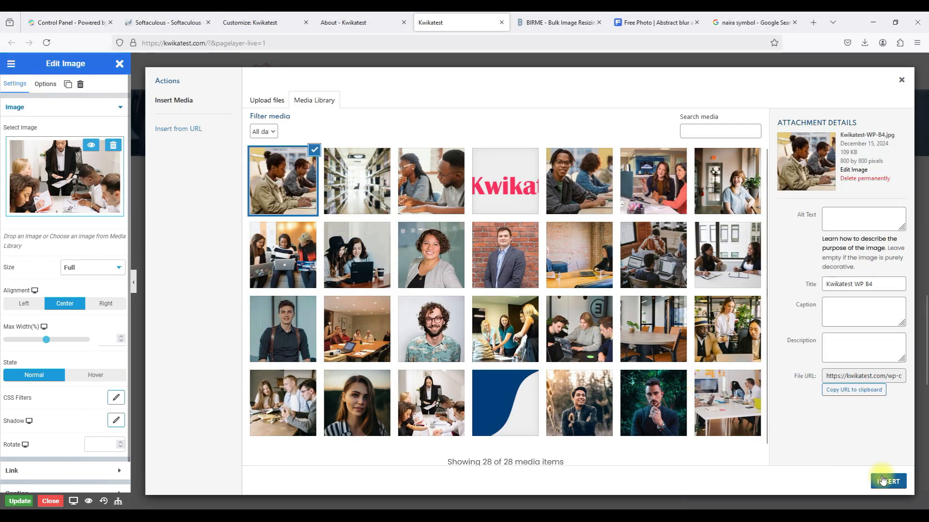
click(881, 480)
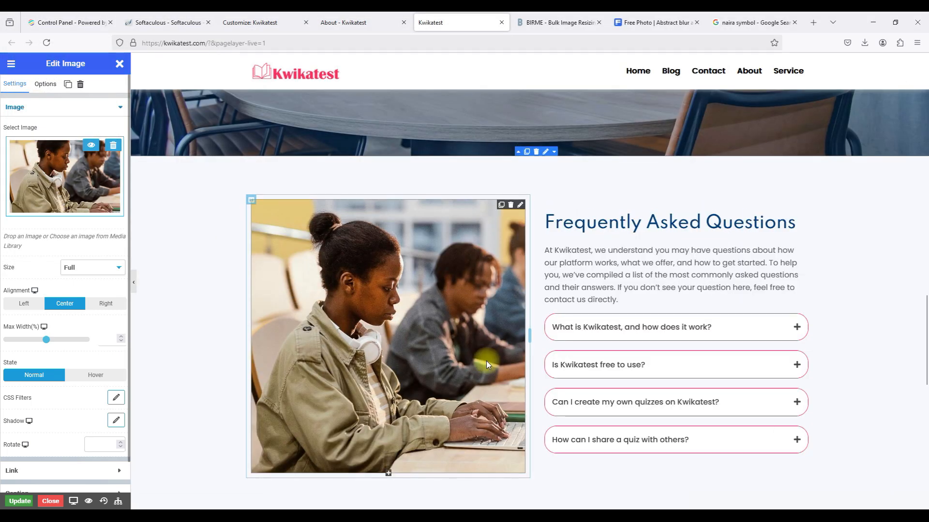
Scroll to Our Pricing and open the ₦1000 BASIC card's REGISTER NOW button settings.
scroll(486, 360, up, 15)
scroll(486, 361, down, 6)
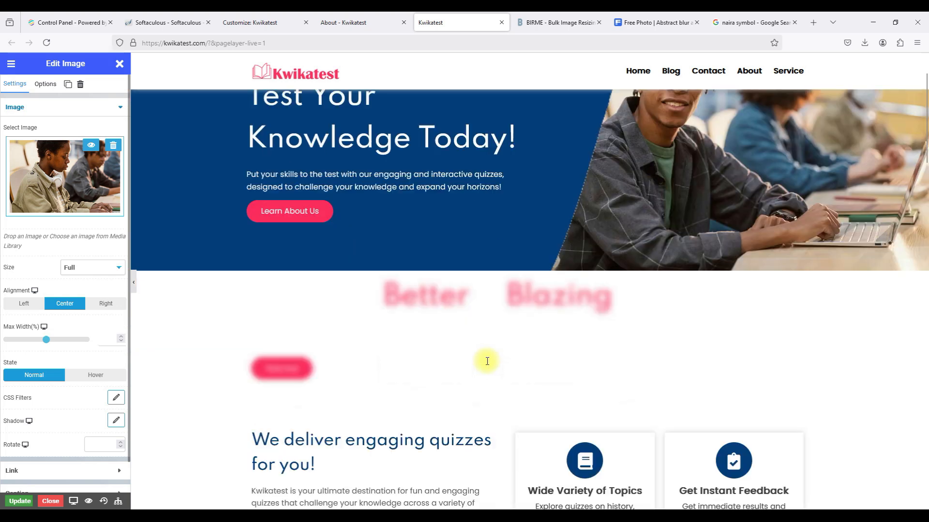
scroll(487, 361, down, 8)
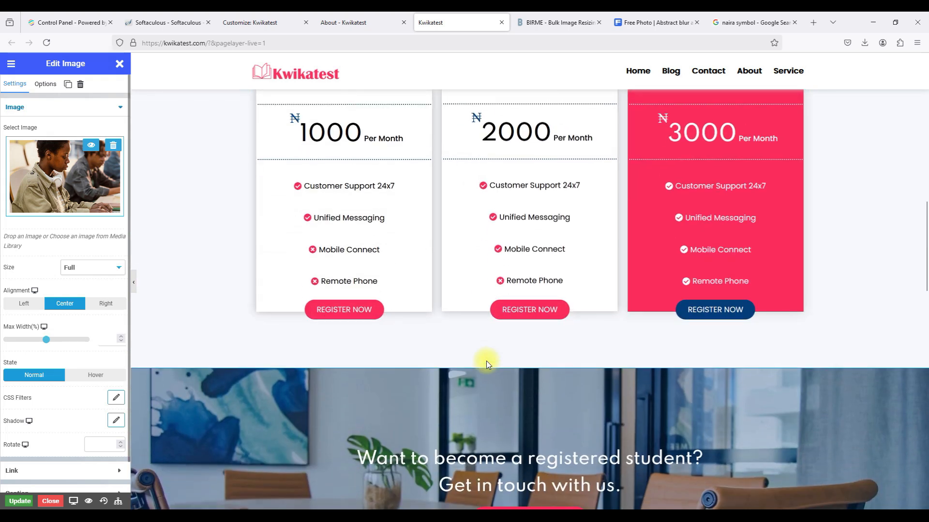
scroll(486, 360, up, 2)
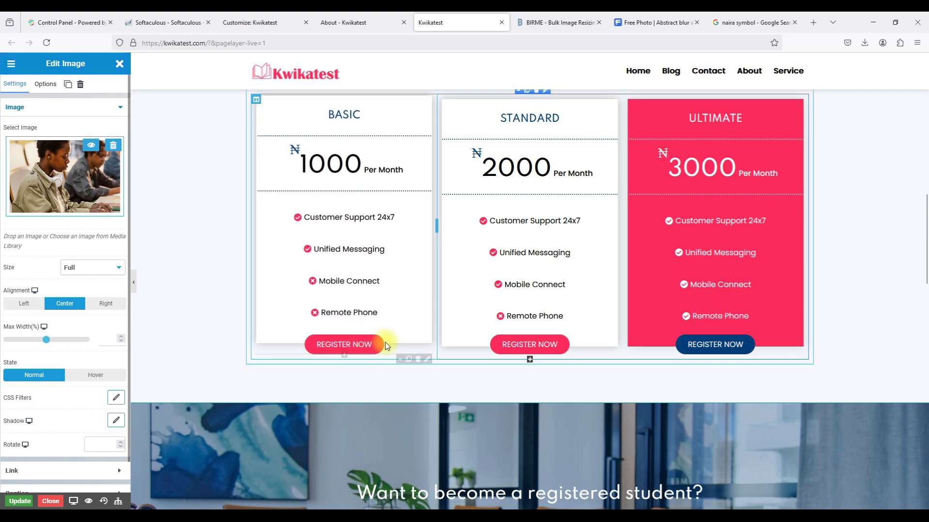
click(426, 360)
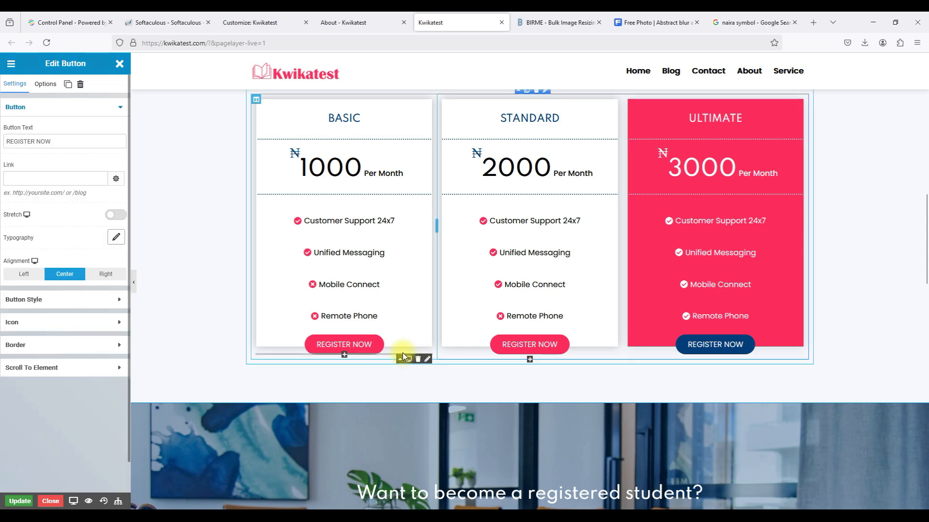
Delete the REGISTER NOW buttons from the BASIC, STANDARD and ULTIMATE cards.
click(81, 85)
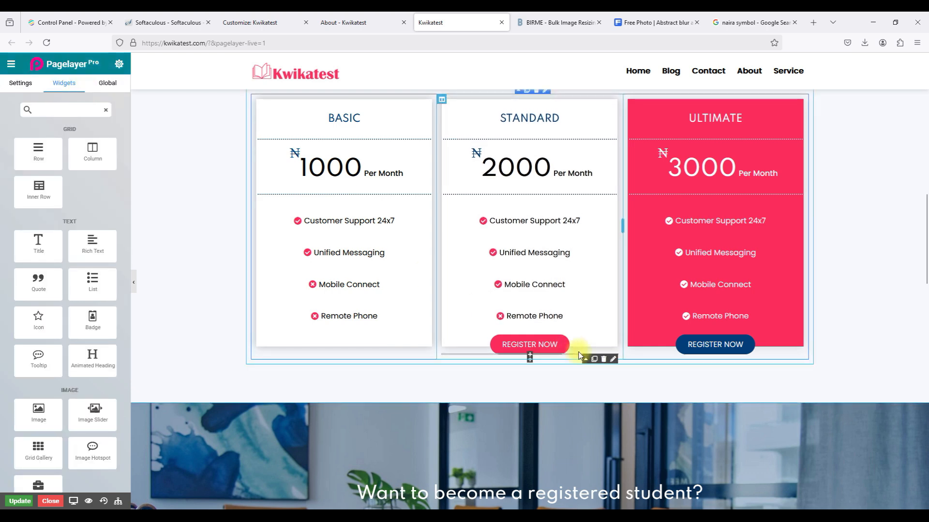
click(613, 360)
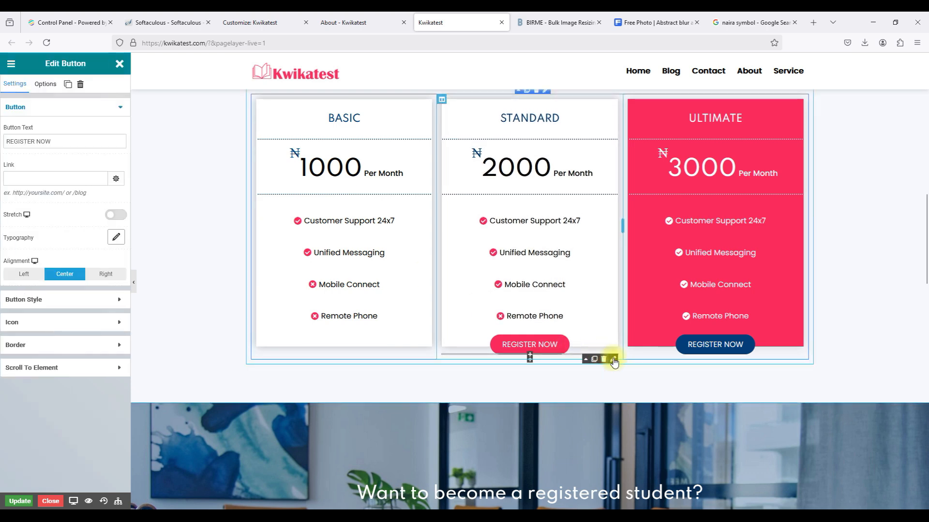
click(81, 86)
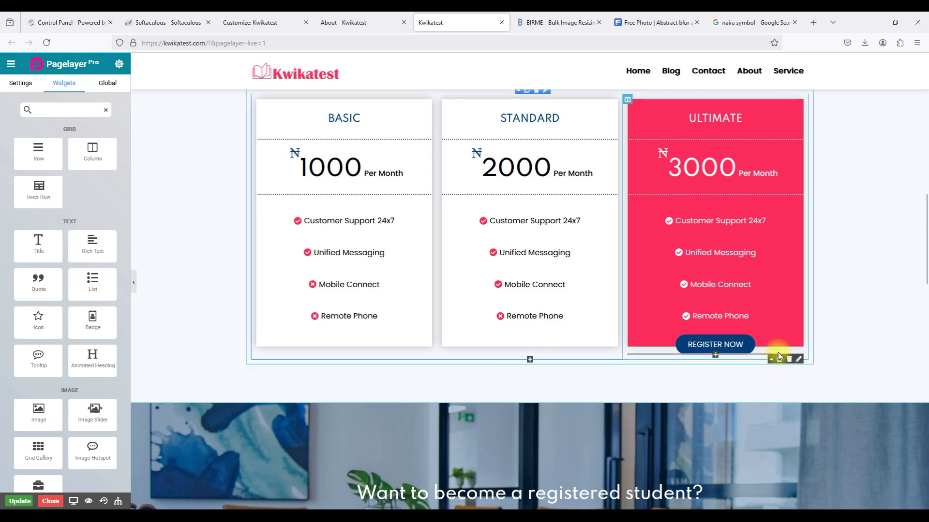
click(800, 361)
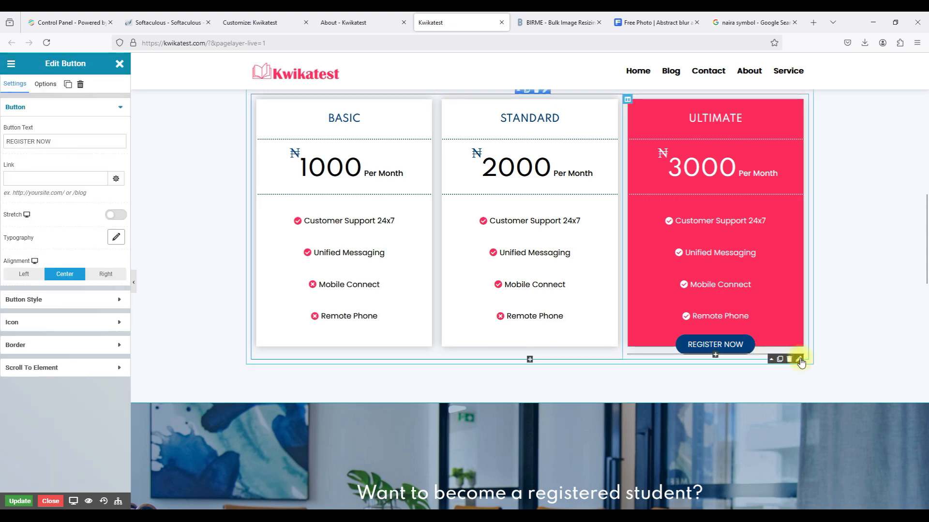
click(81, 85)
Review the pricing section and save the page with Update.
scroll(435, 250, up, 3)
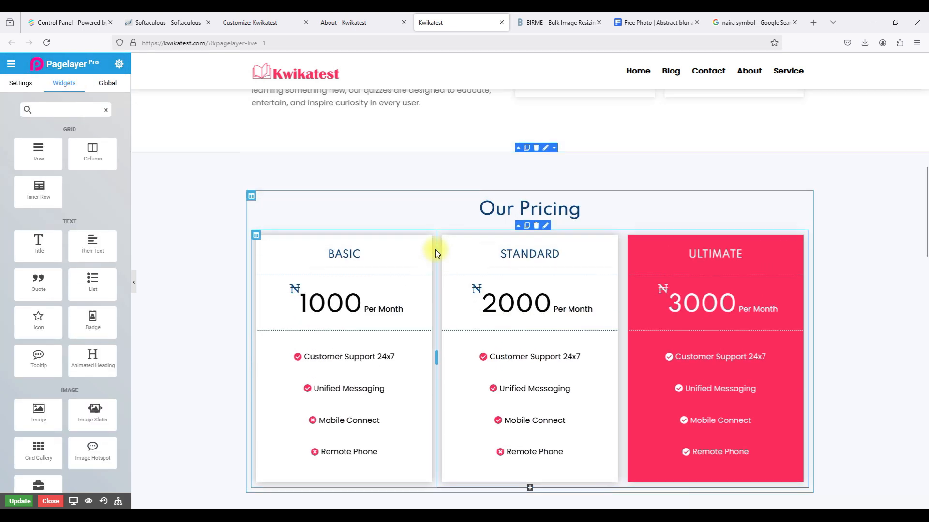
scroll(435, 249, down, 10)
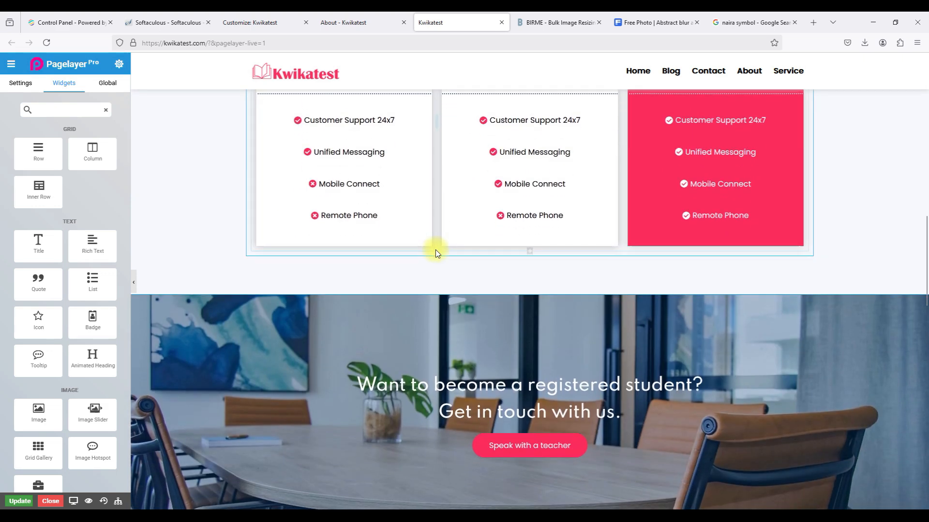
scroll(436, 250, down, 10)
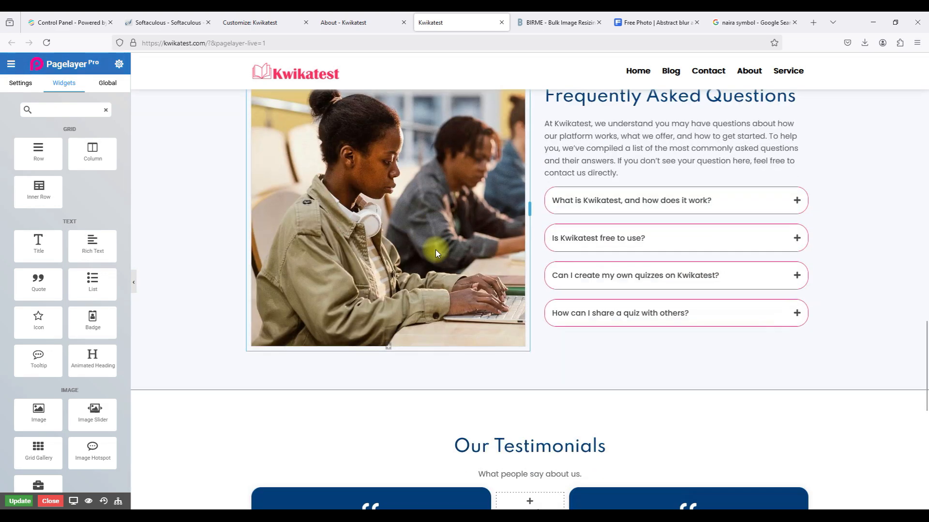
scroll(435, 250, down, 5)
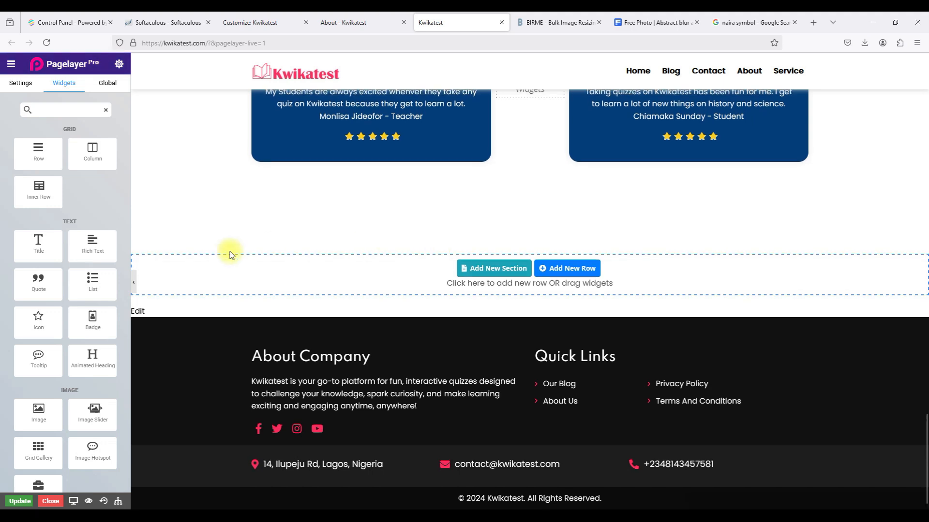
scroll(242, 250, up, 2)
click(19, 500)
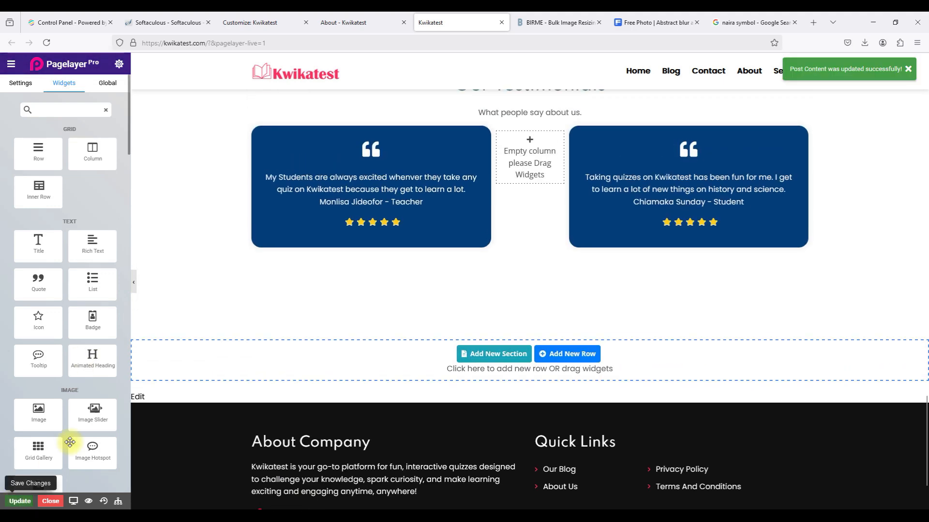
scroll(276, 260, up, 6)
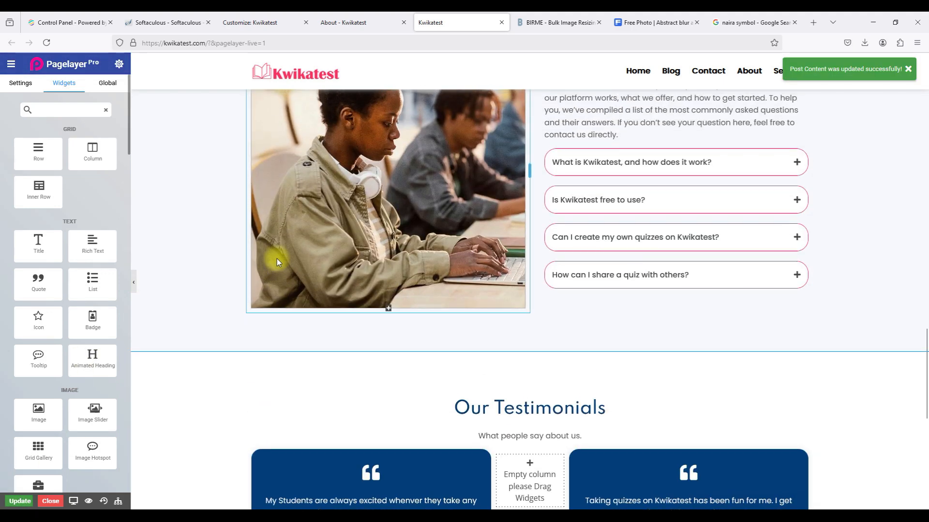
click(329, 206)
click(22, 175)
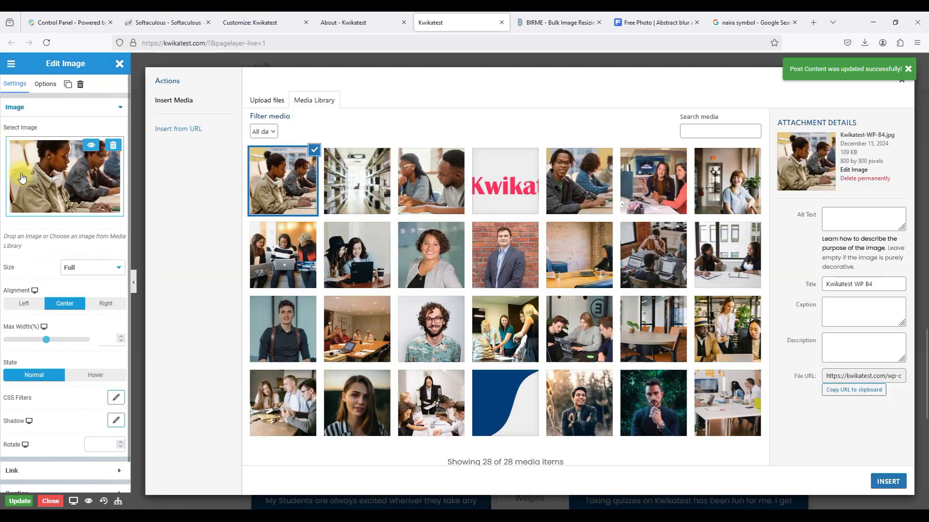
click(832, 316)
text(https://)
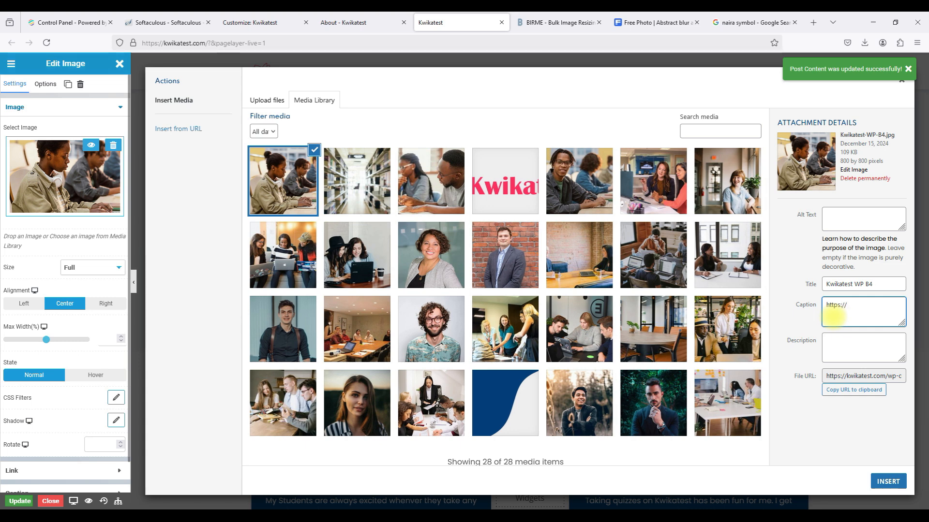
text(freepik.com)
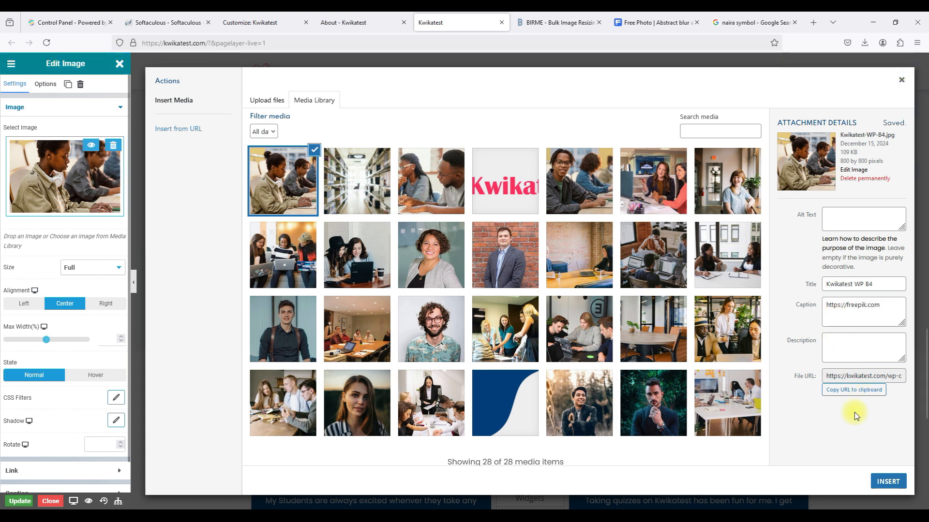
click(879, 479)
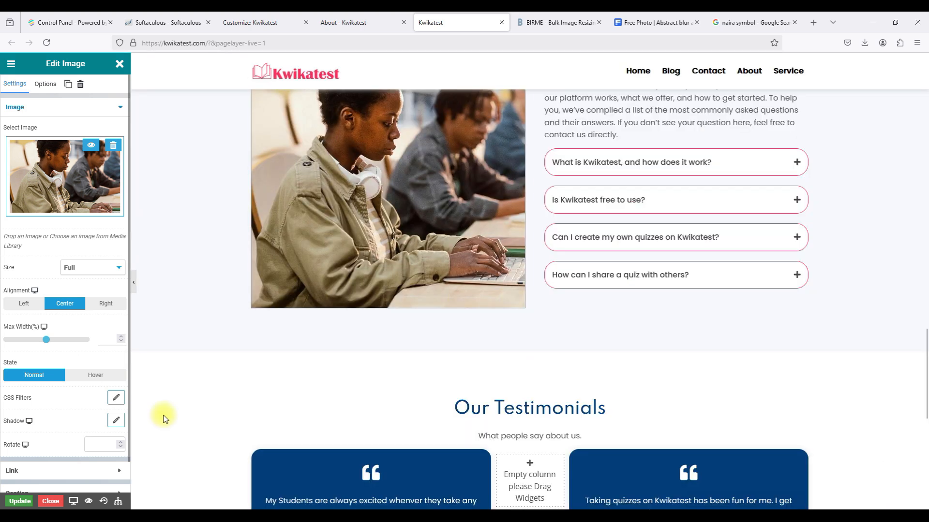
click(20, 502)
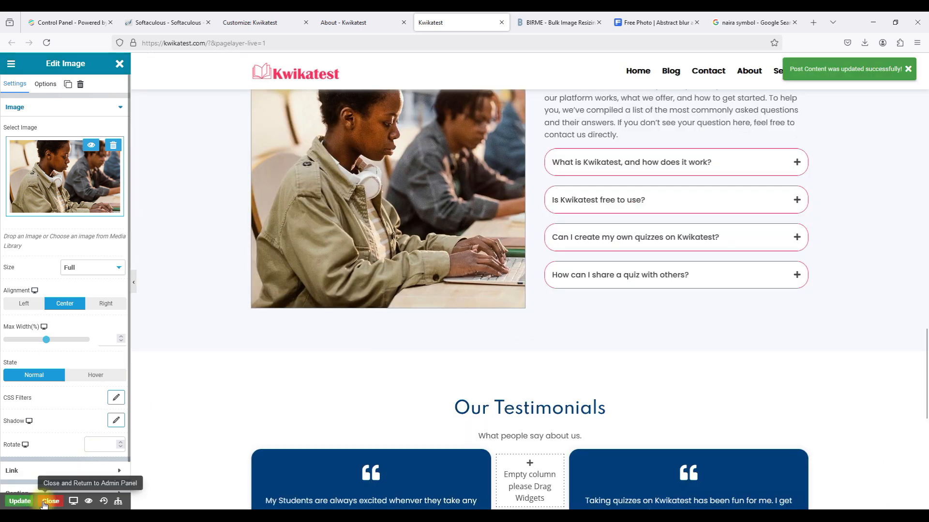
Close the editor and pages list, then load kwikatest.com in the About tab.
click(45, 503)
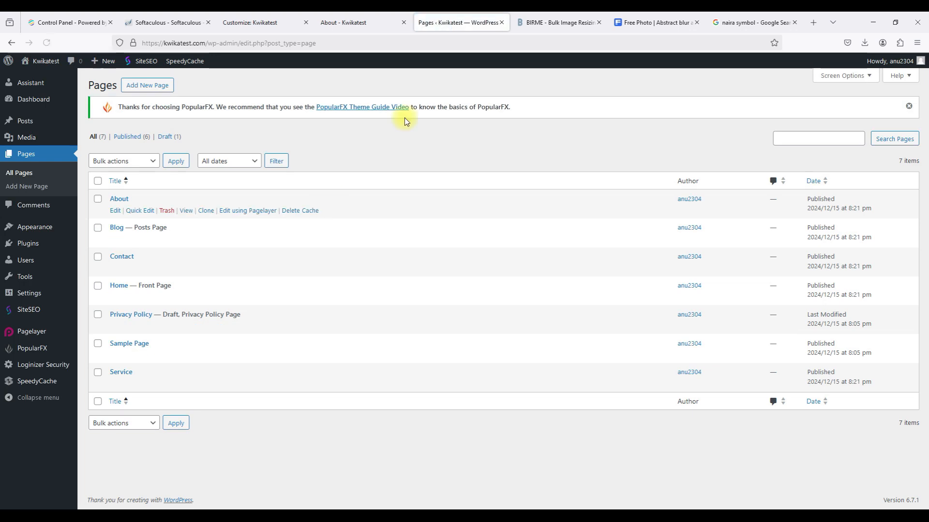
click(501, 23)
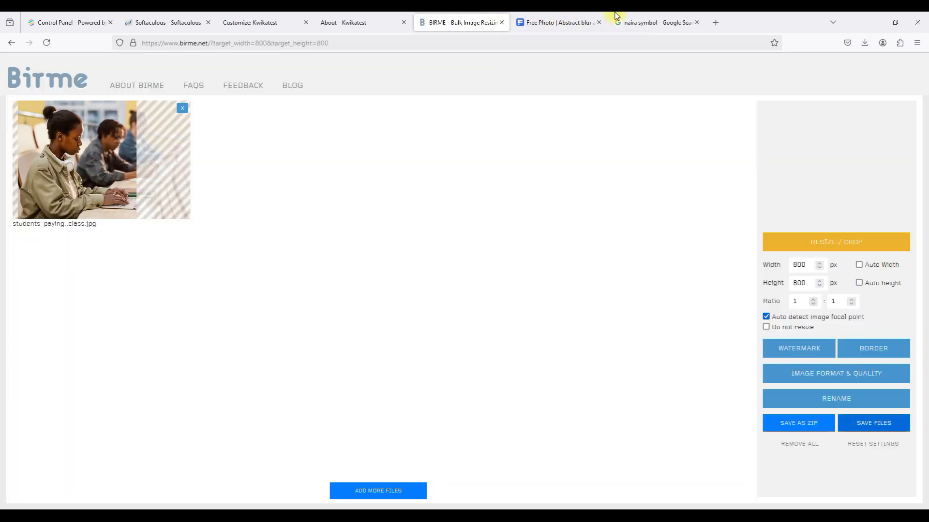
click(378, 24)
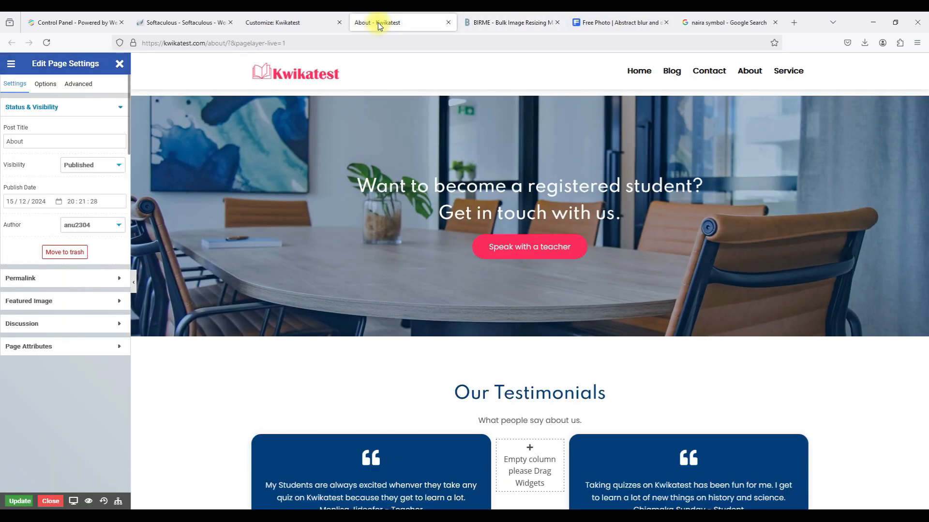
click(401, 44)
text(kwi)
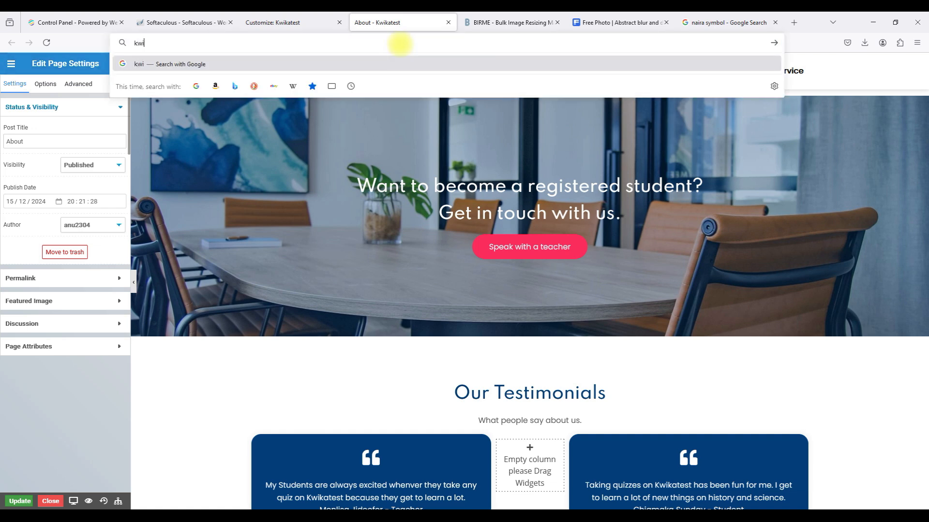
text(katest.com)
key(Return)
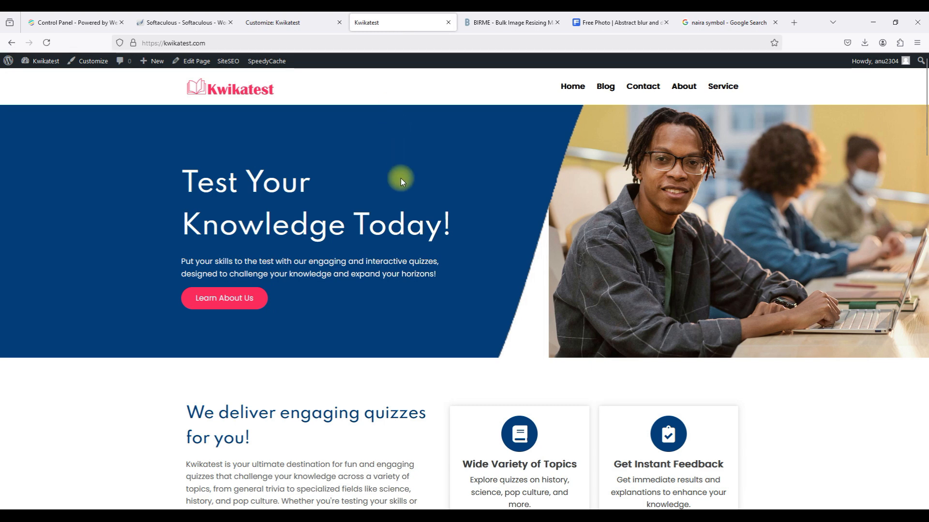
Scroll to the FAQ and expand each question, then collapse the quiz-sharing answer.
scroll(430, 229, down, 3)
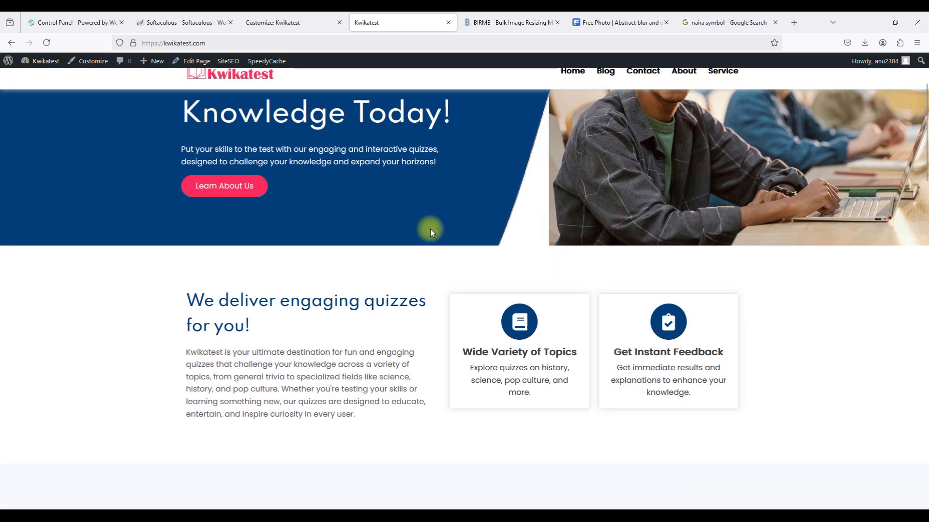
scroll(431, 228, down, 2)
scroll(431, 229, down, 8)
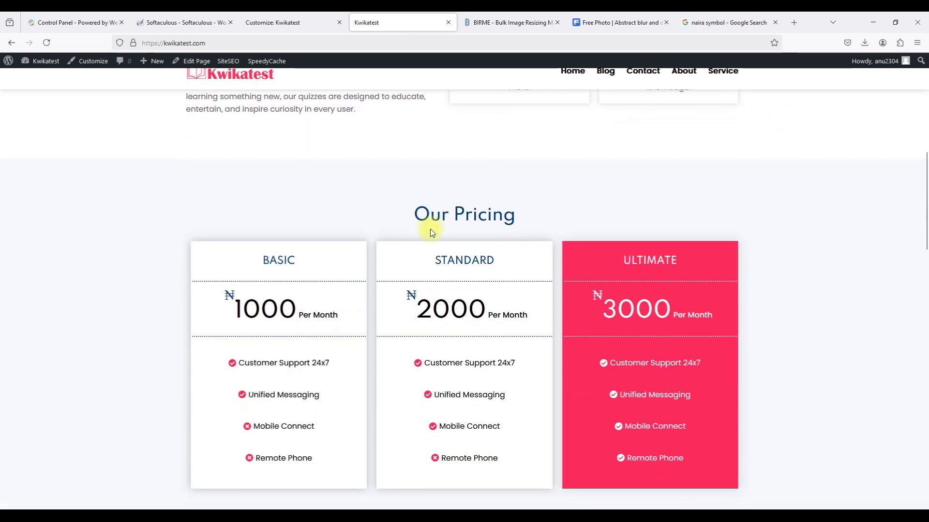
scroll(431, 229, down, 10)
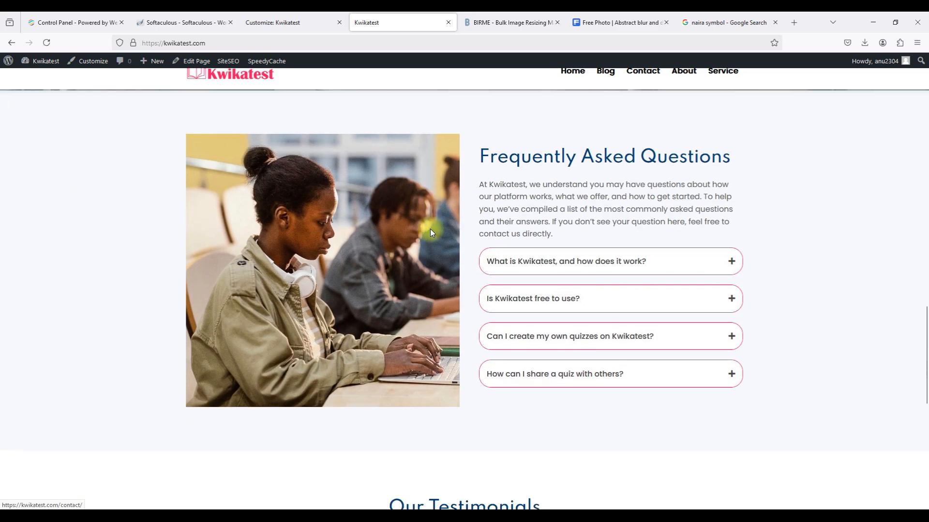
click(568, 266)
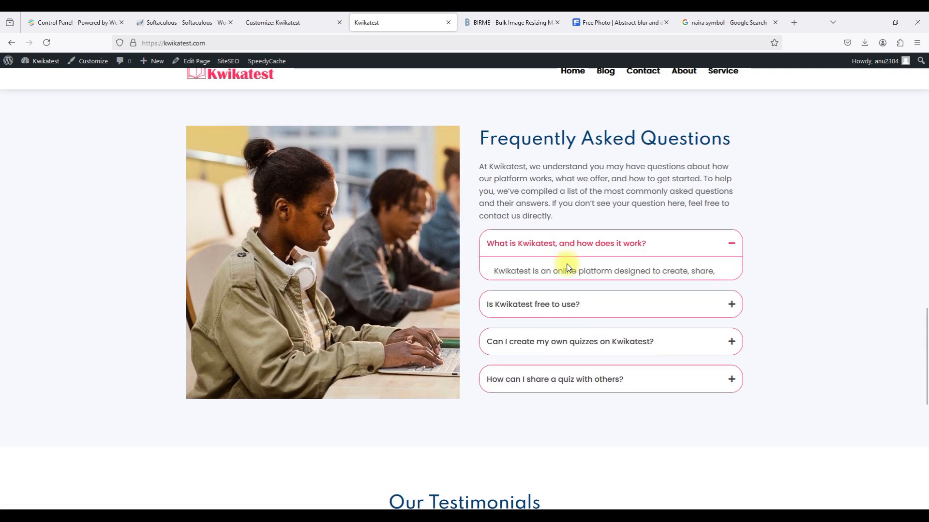
click(554, 360)
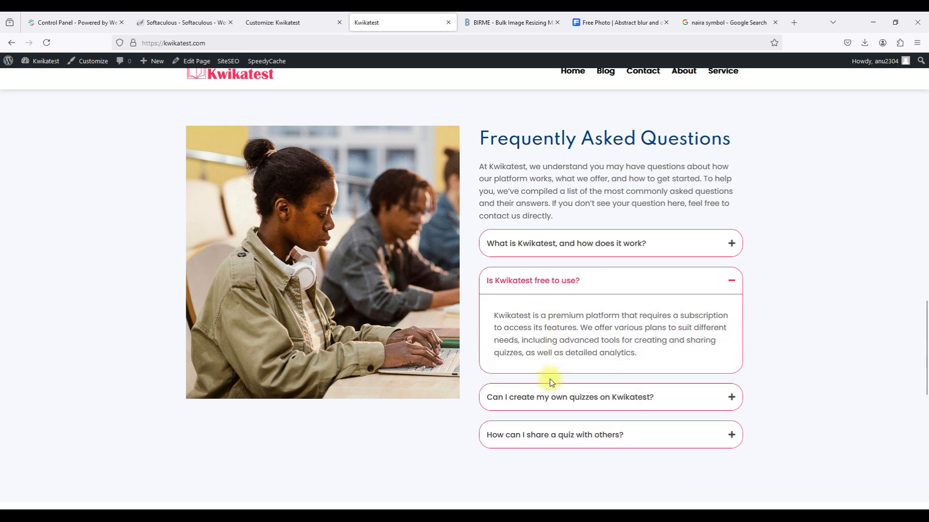
click(544, 394)
click(537, 433)
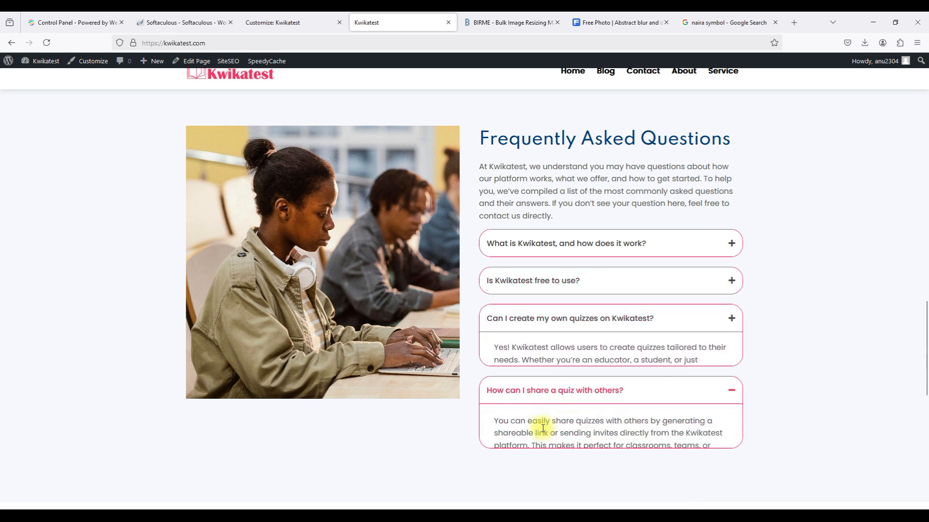
click(578, 357)
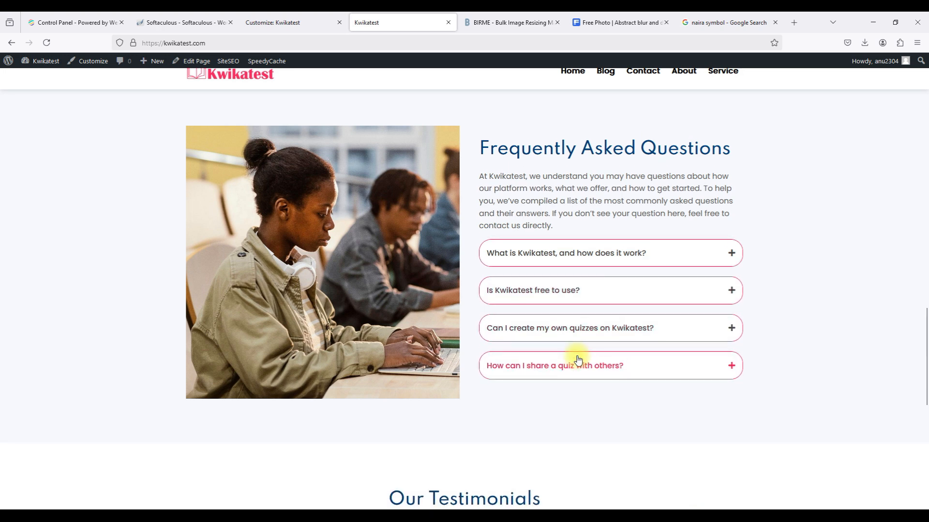
Scroll the rest of the home page and reload it from the top.
scroll(577, 359, down, 6)
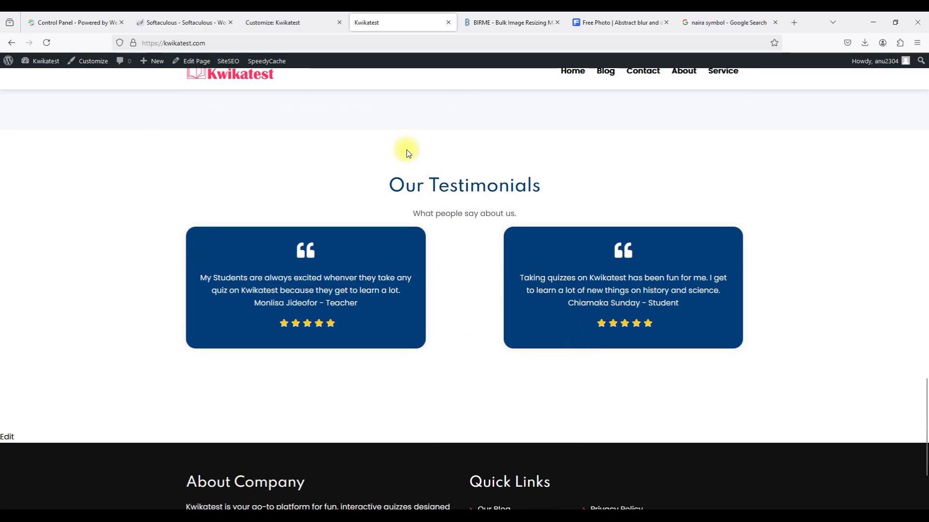
scroll(406, 189, down, 3)
scroll(408, 190, up, 20)
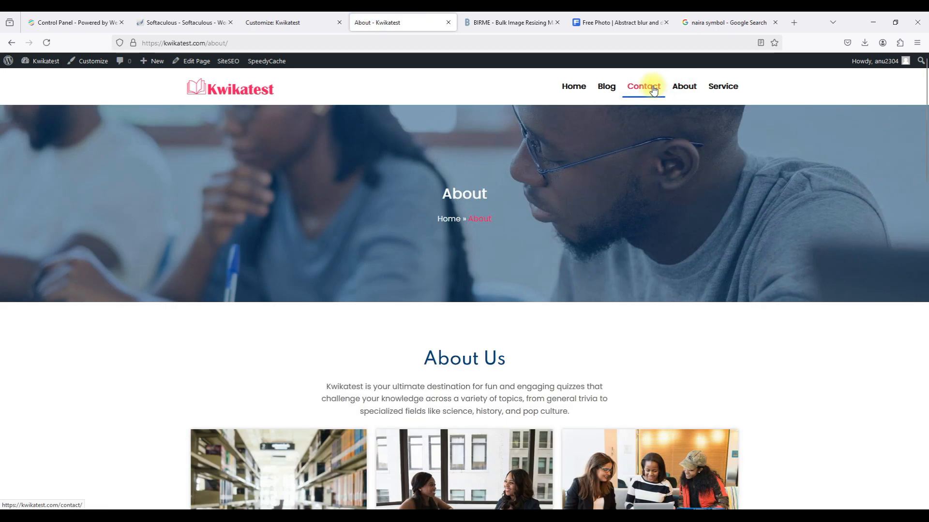
click(654, 90)
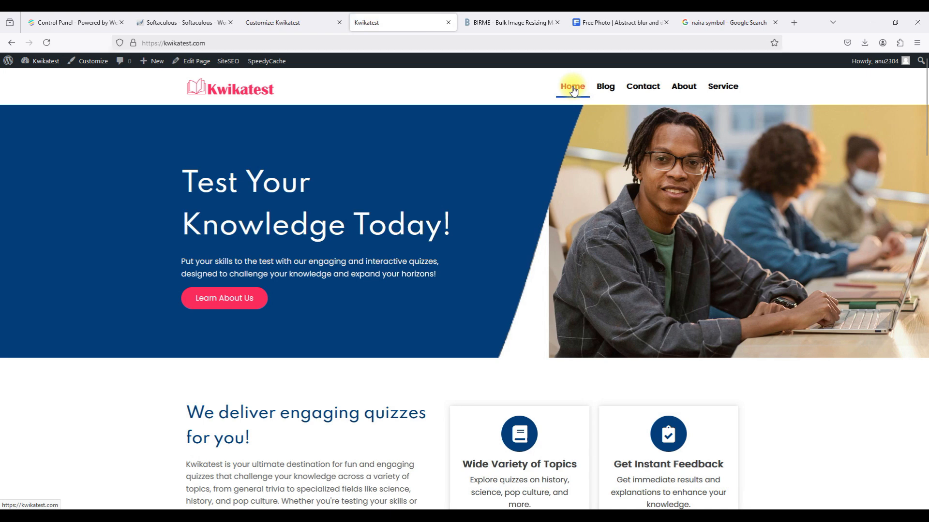
Open the live Service page and scroll through it down to the pricing cards and footer.
click(719, 88)
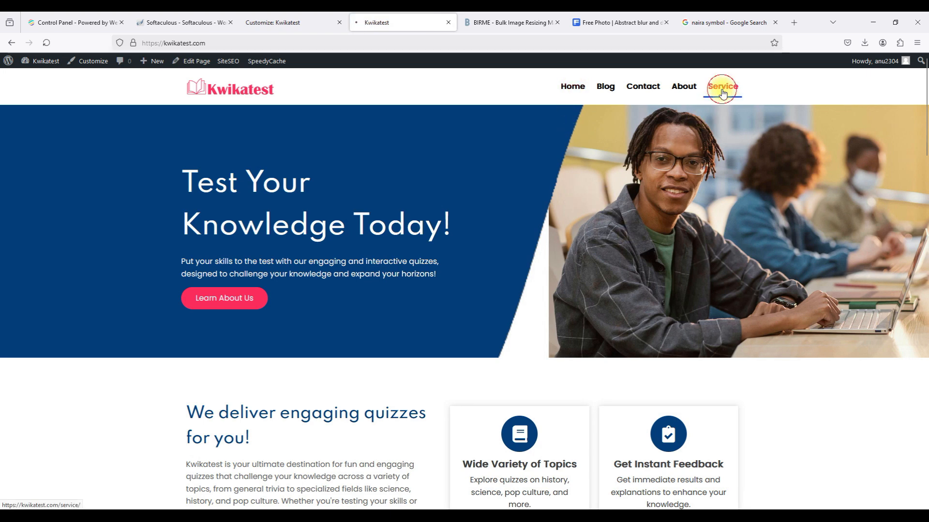
scroll(603, 328, down, 2)
scroll(604, 328, down, 5)
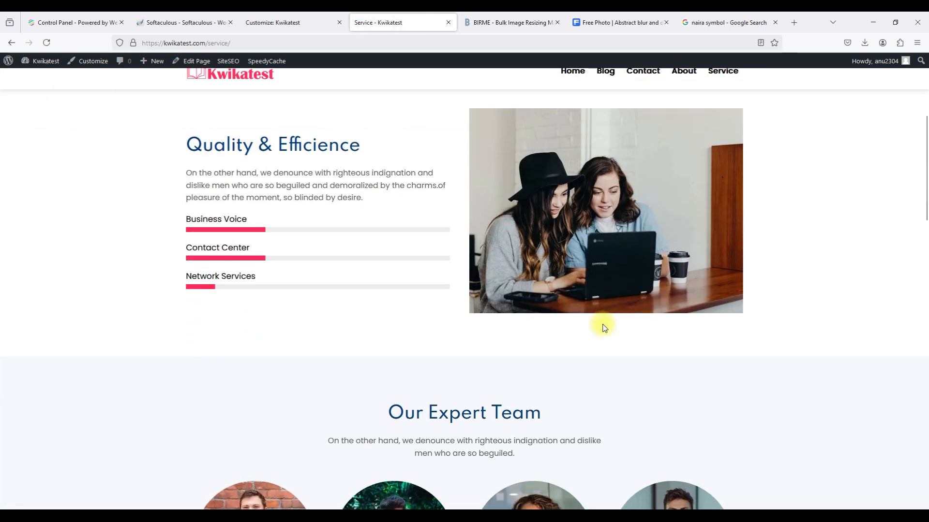
scroll(603, 327, down, 10)
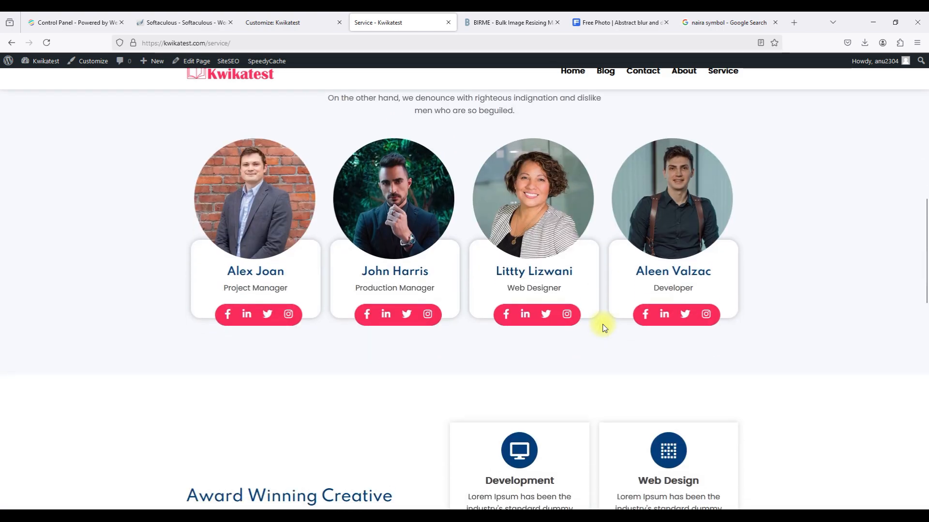
scroll(604, 327, down, 3)
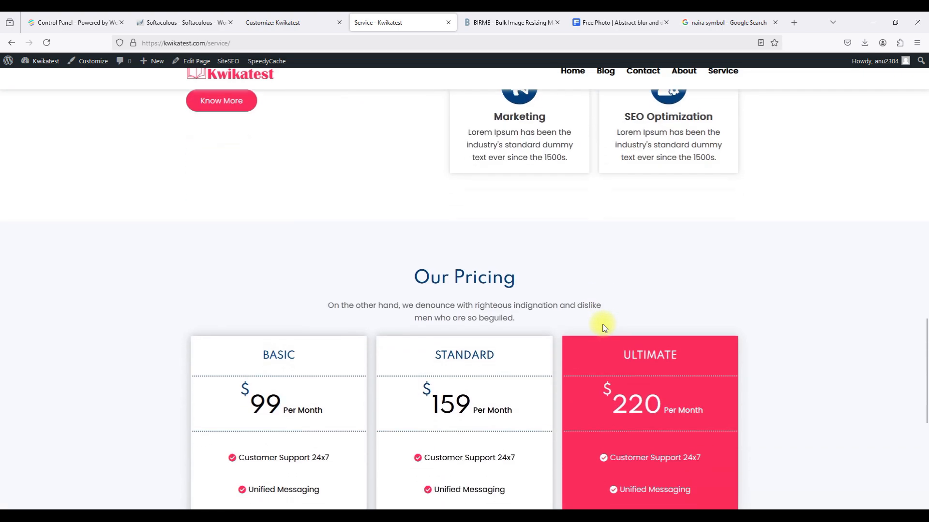
scroll(603, 328, up, 7)
scroll(603, 328, down, 6)
scroll(603, 328, down, 5)
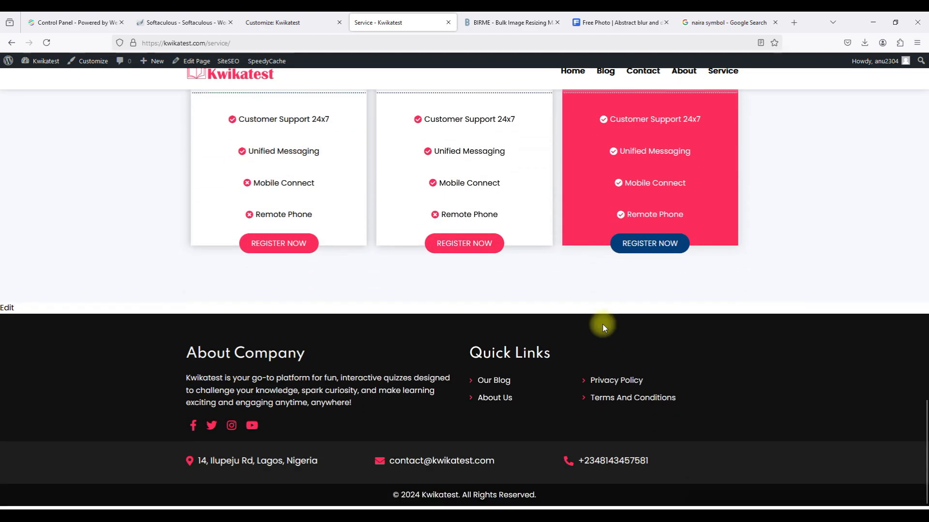
scroll(603, 328, up, 20)
scroll(604, 327, down, 1)
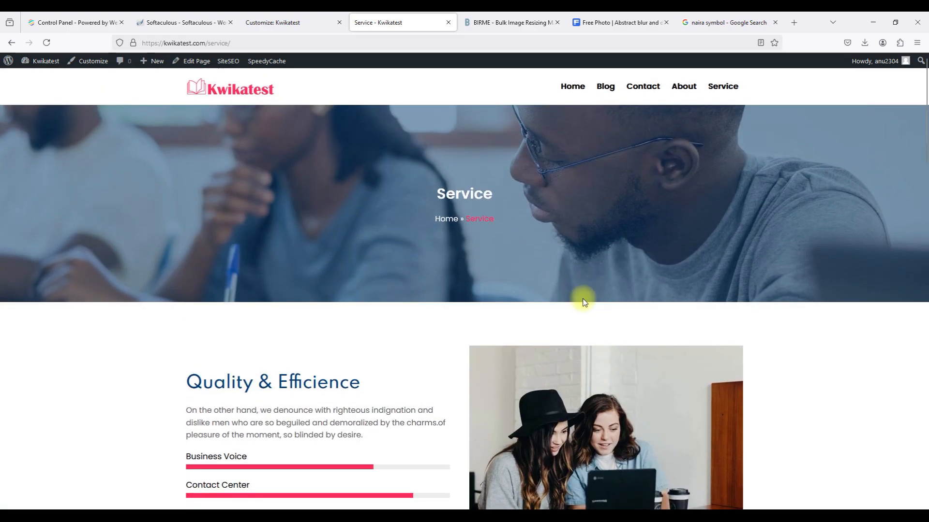
scroll(500, 320, down, 6)
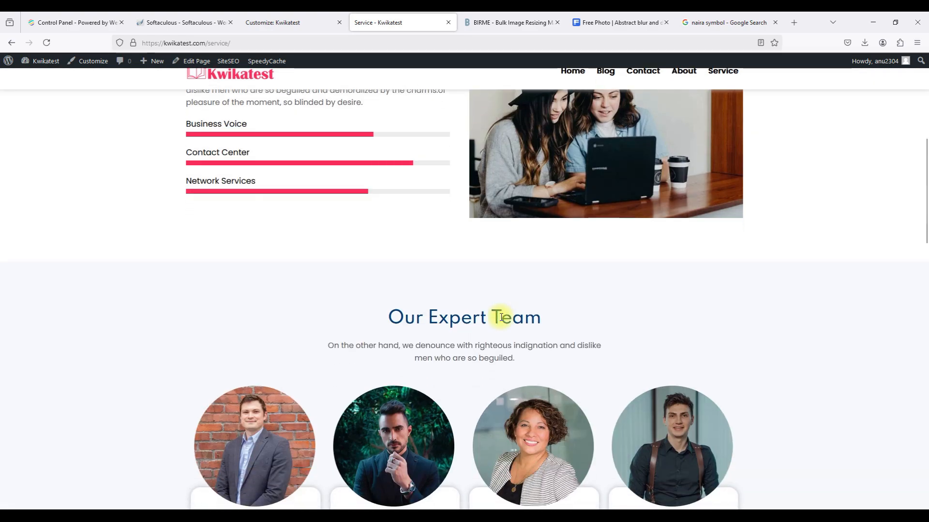
scroll(501, 318, down, 8)
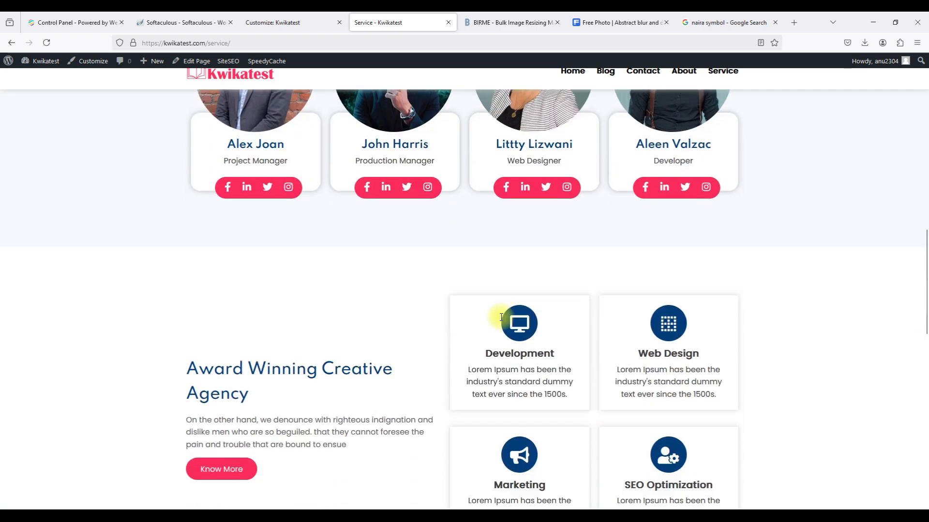
scroll(500, 318, down, 2)
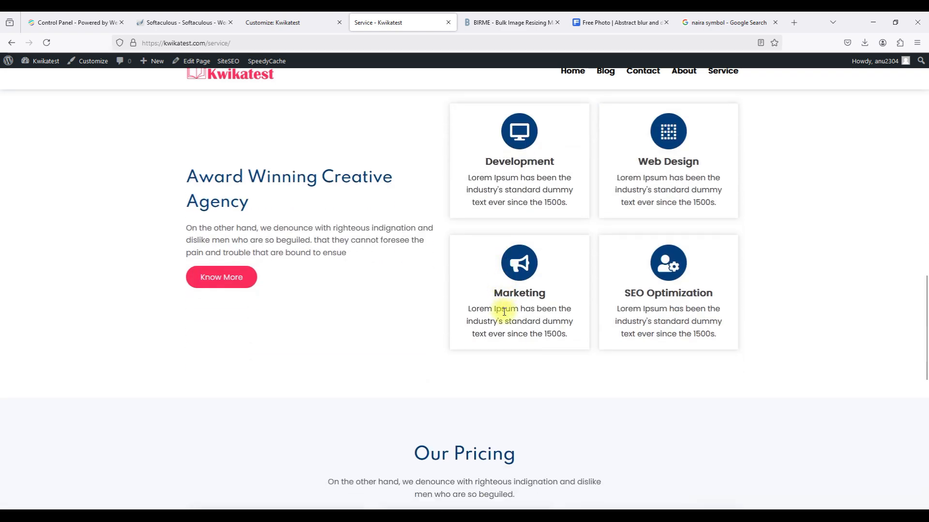
scroll(504, 311, down, 2)
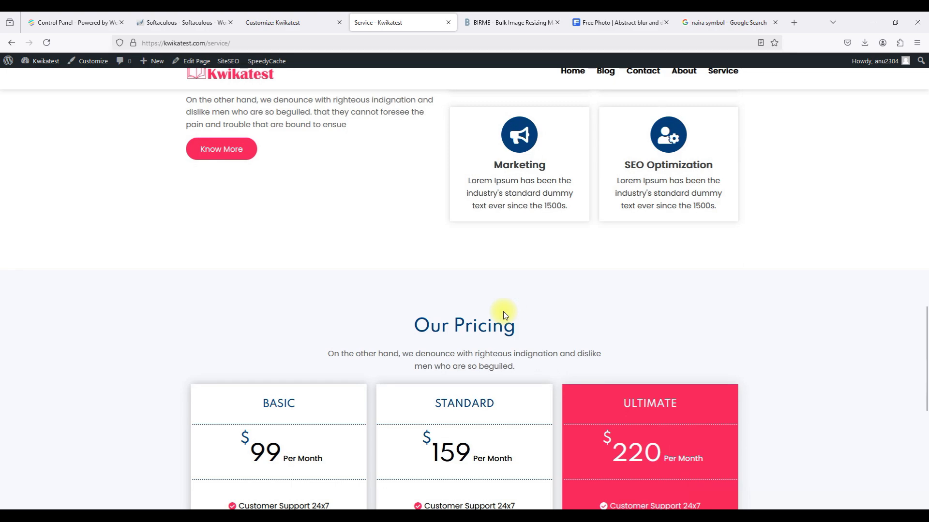
scroll(502, 315, down, 7)
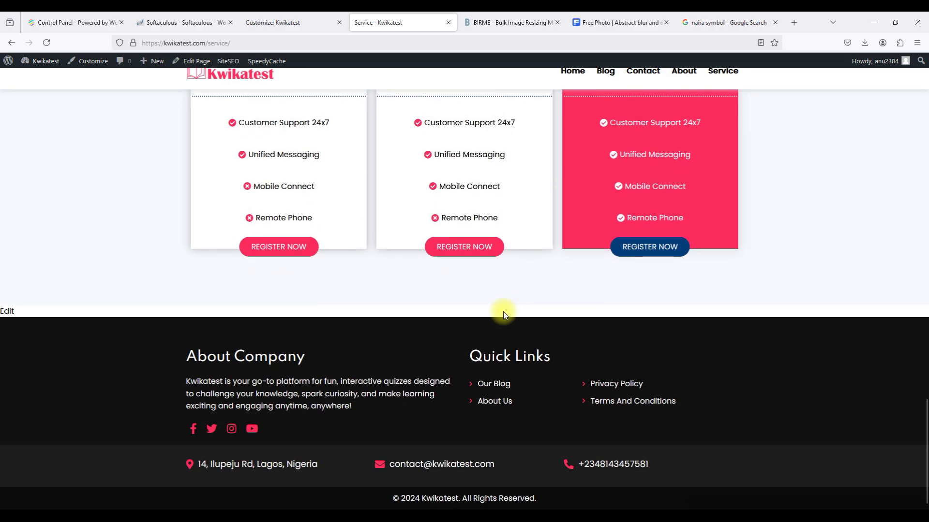
scroll(503, 315, up, 20)
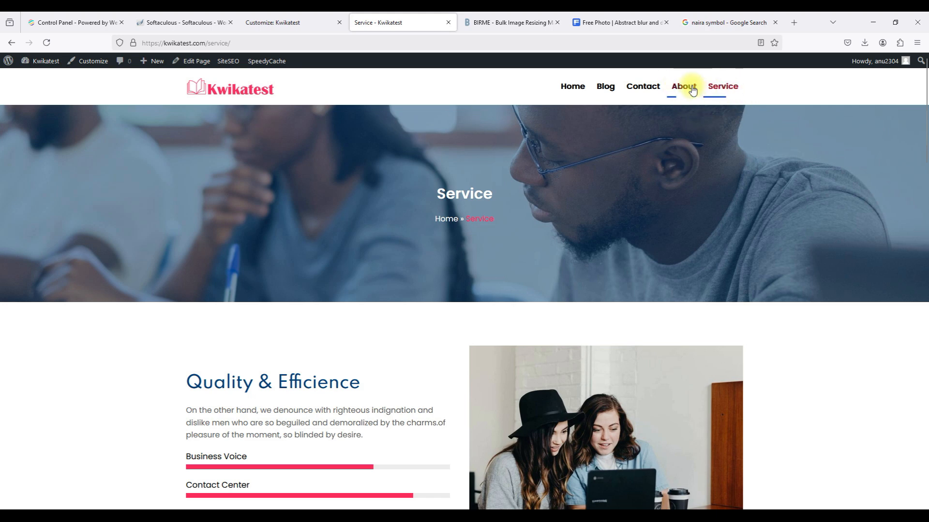
scroll(671, 257, down, 4)
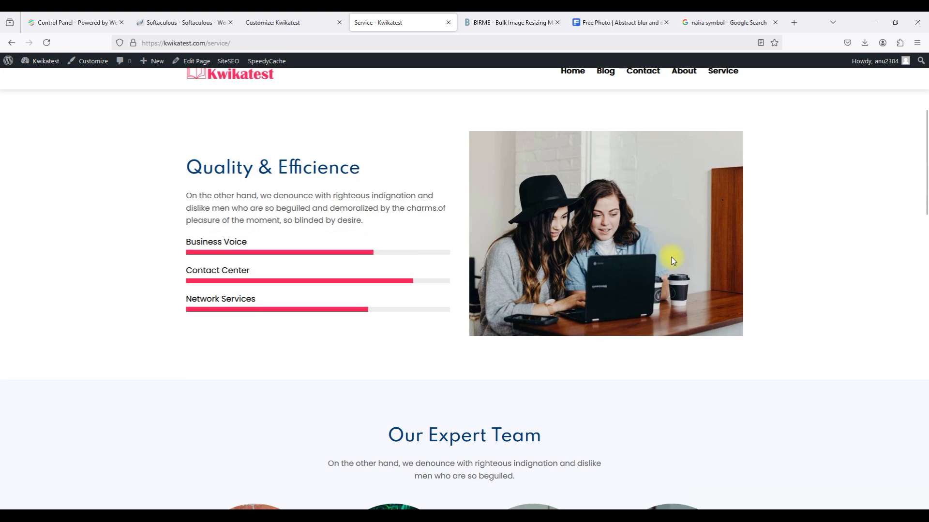
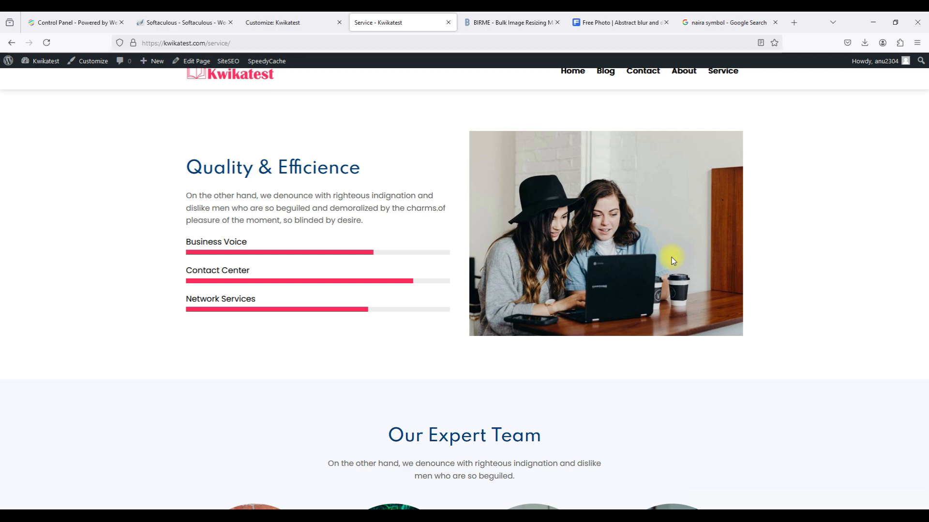
From the Customizer's Edit Pages list, open About and then Service in Pagelayer, each in its own tab.
click(297, 25)
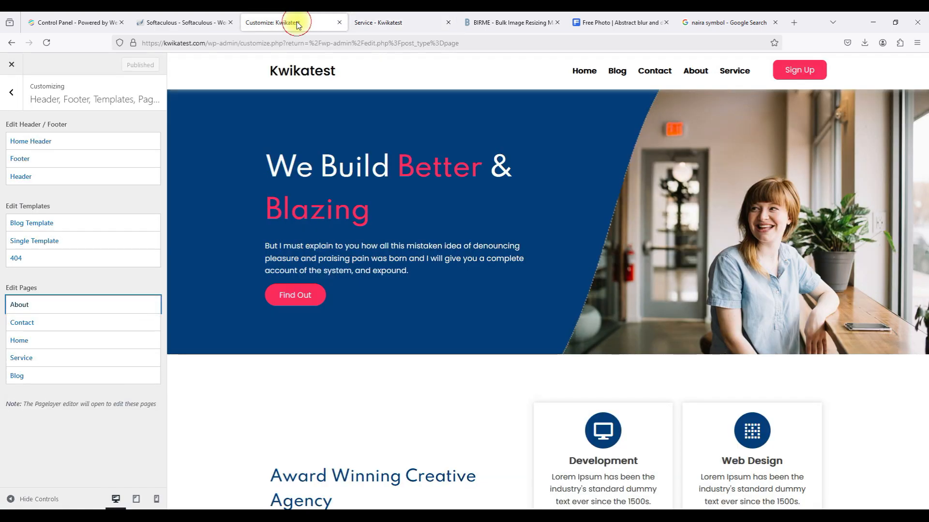
click(51, 306)
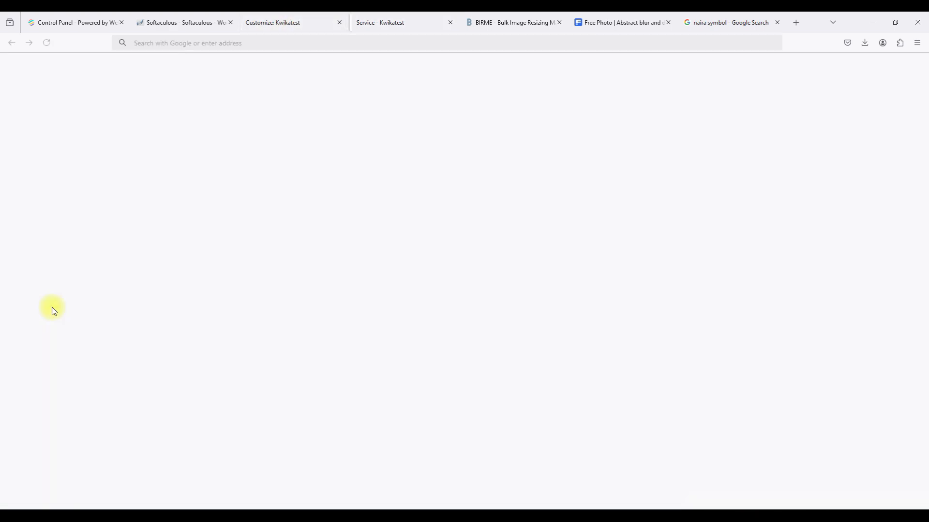
click(267, 25)
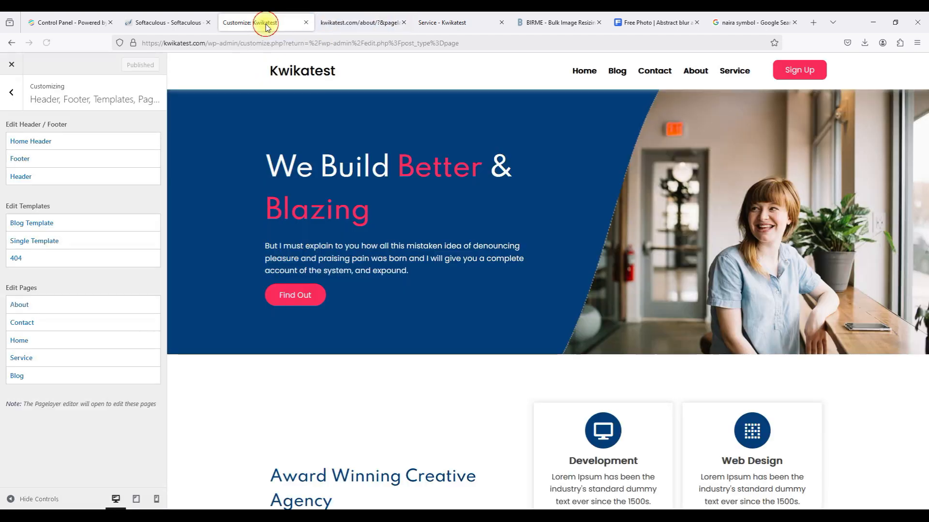
click(21, 359)
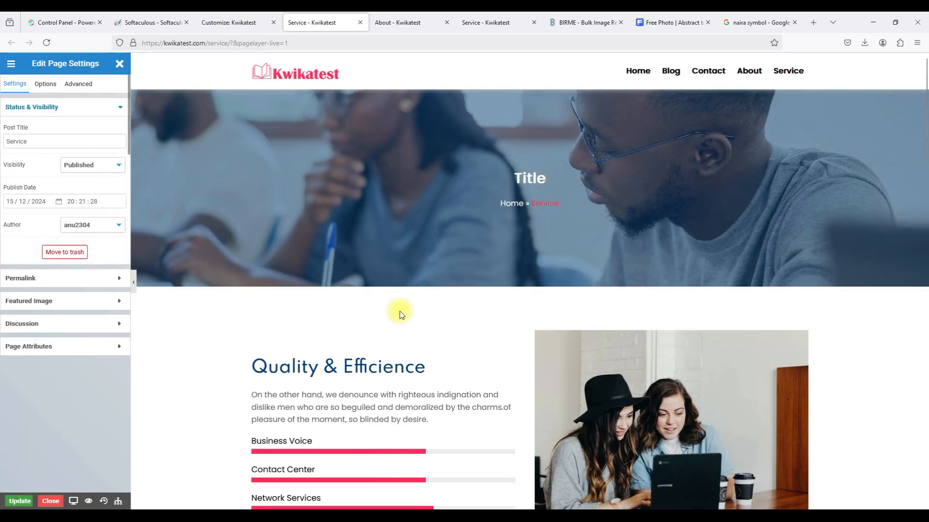
Copy the Our Expert Team row on the Service page and switch to the About page editor.
scroll(400, 311, down, 9)
scroll(399, 312, down, 10)
scroll(400, 311, up, 5)
scroll(401, 312, up, 8)
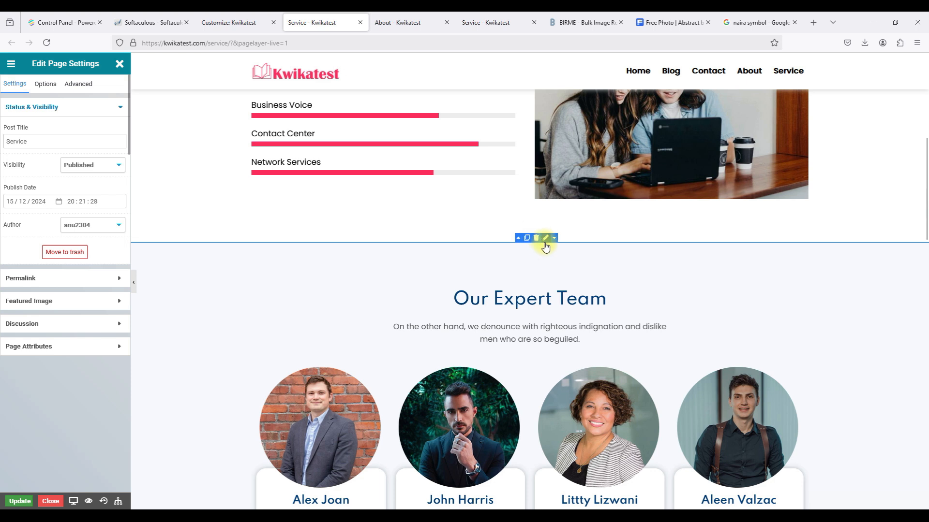
right_click(526, 284)
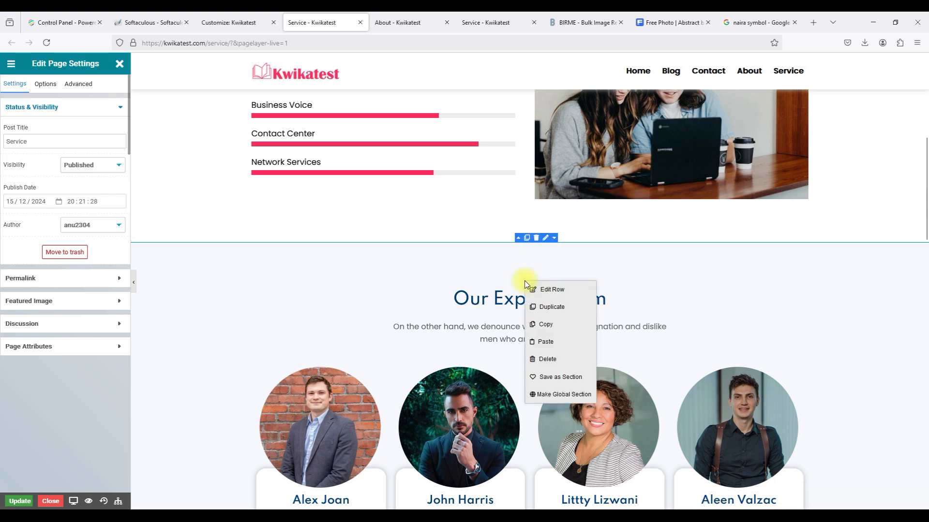
click(537, 324)
click(393, 22)
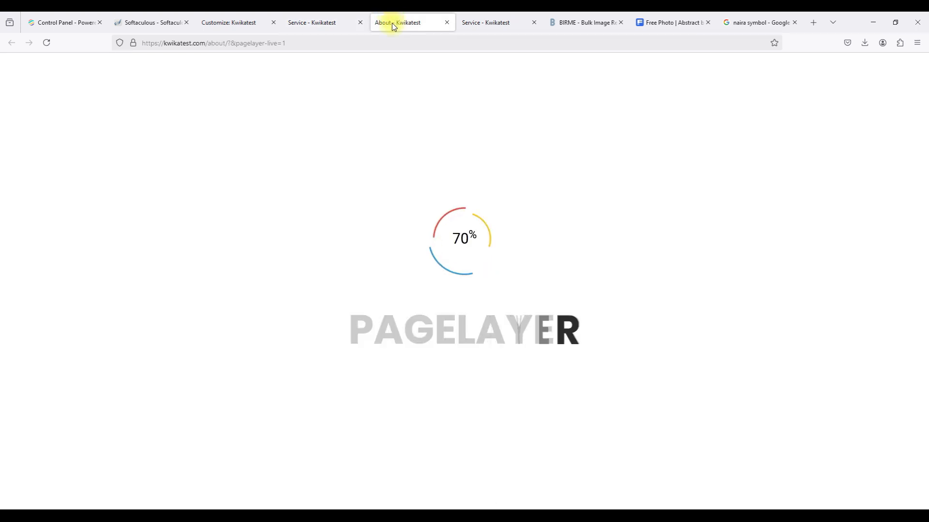
Paste the copied Our Expert Team row onto the About page beside the registered-student banner.
scroll(511, 300, down, 1)
scroll(513, 303, down, 20)
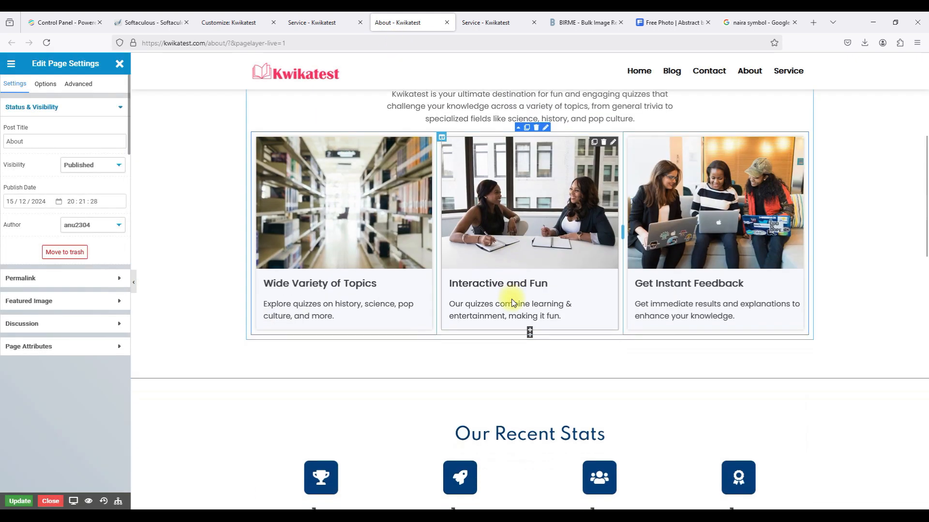
scroll(513, 302, down, 3)
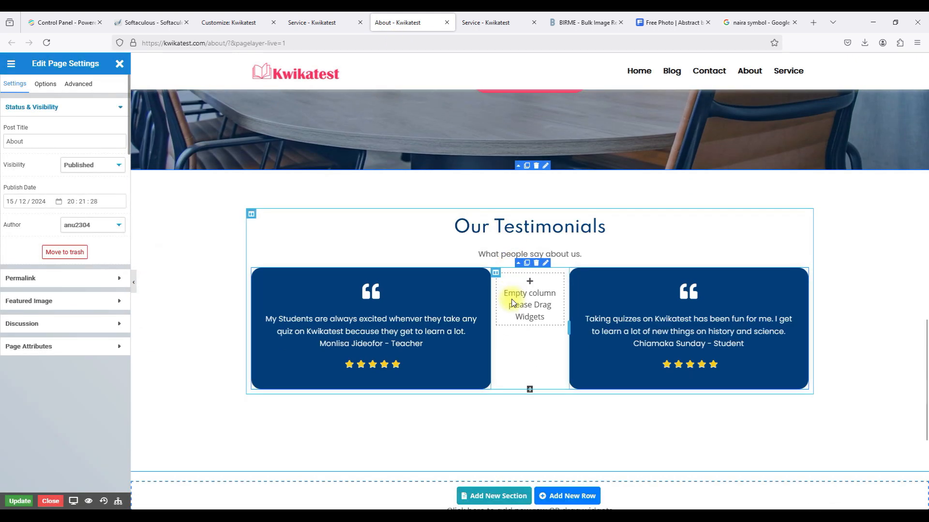
scroll(513, 302, up, 6)
scroll(513, 302, up, 4)
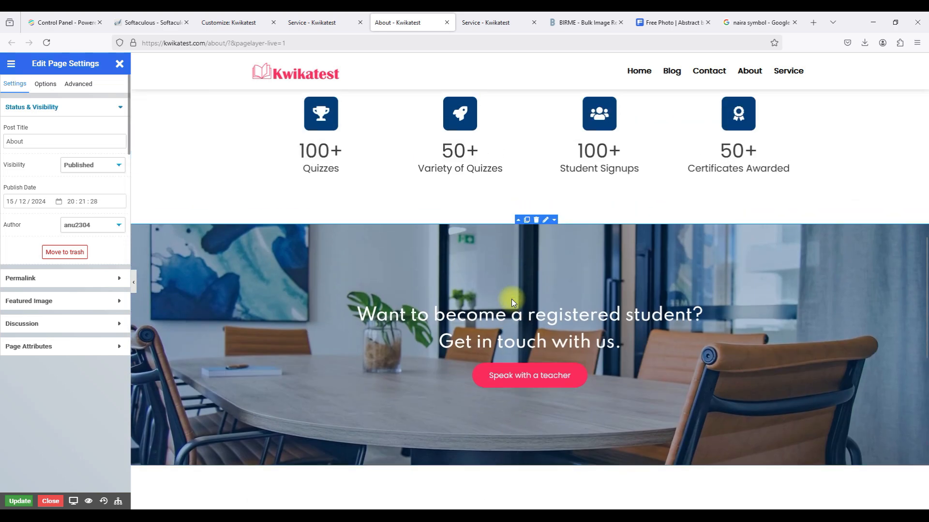
scroll(513, 302, up, 3)
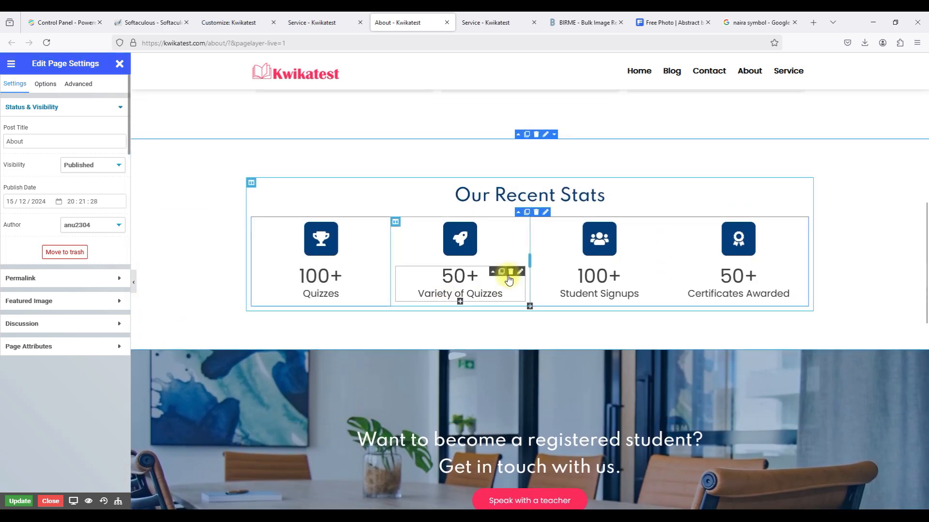
scroll(508, 279, down, 2)
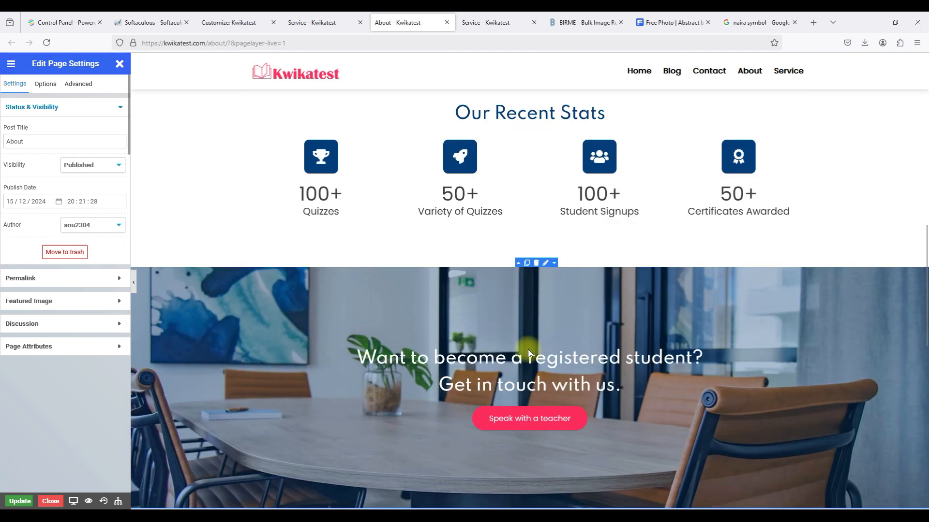
scroll(545, 307, down, 10)
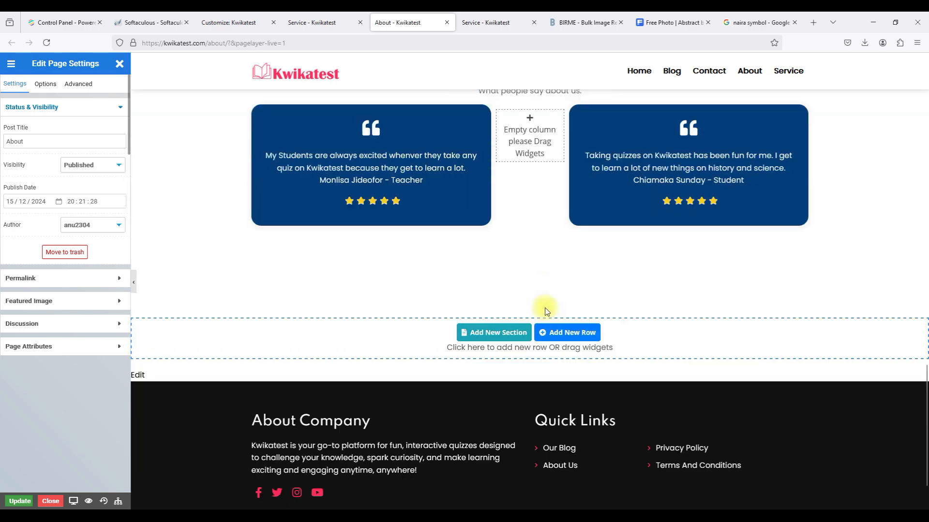
scroll(544, 308, up, 5)
scroll(546, 311, up, 10)
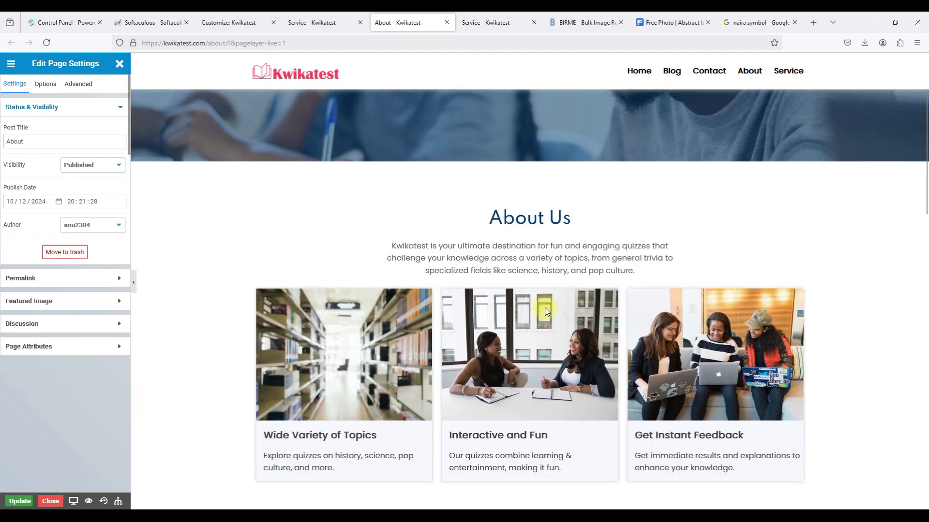
scroll(451, 259, down, 5)
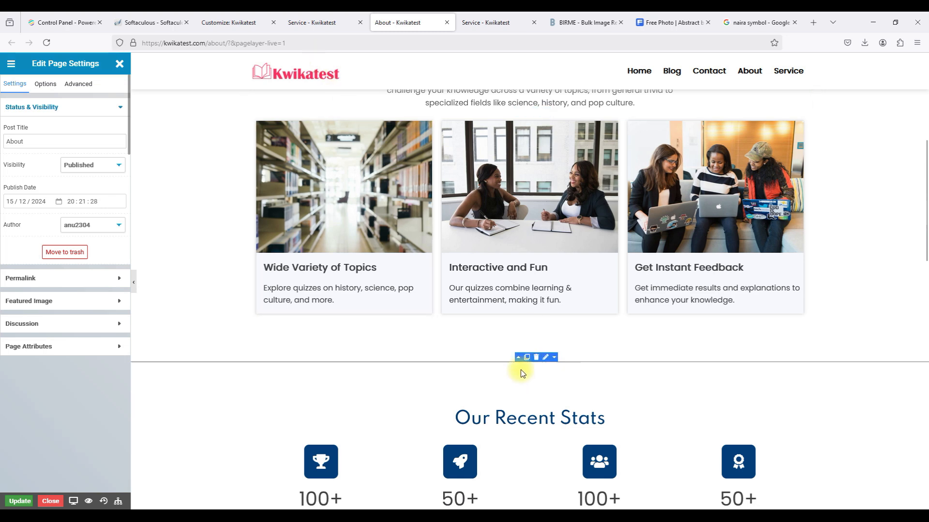
scroll(515, 407, down, 5)
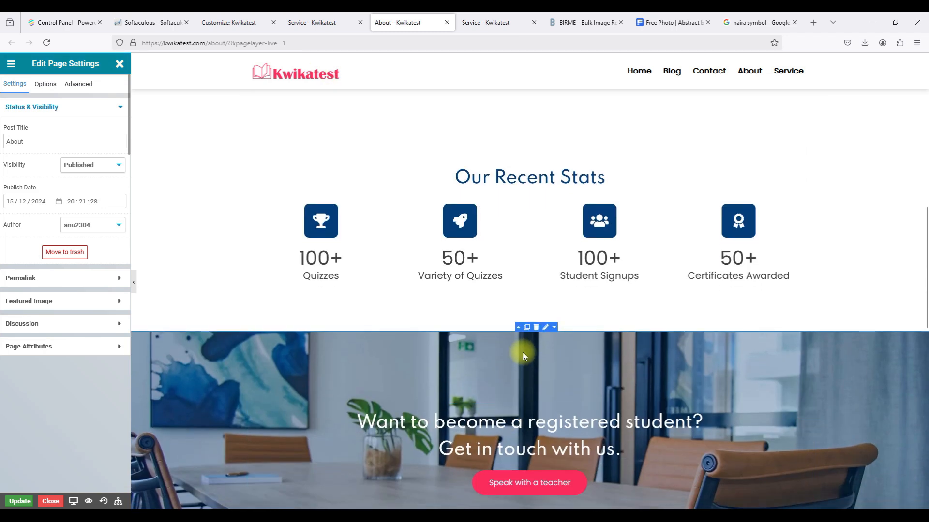
click(529, 328)
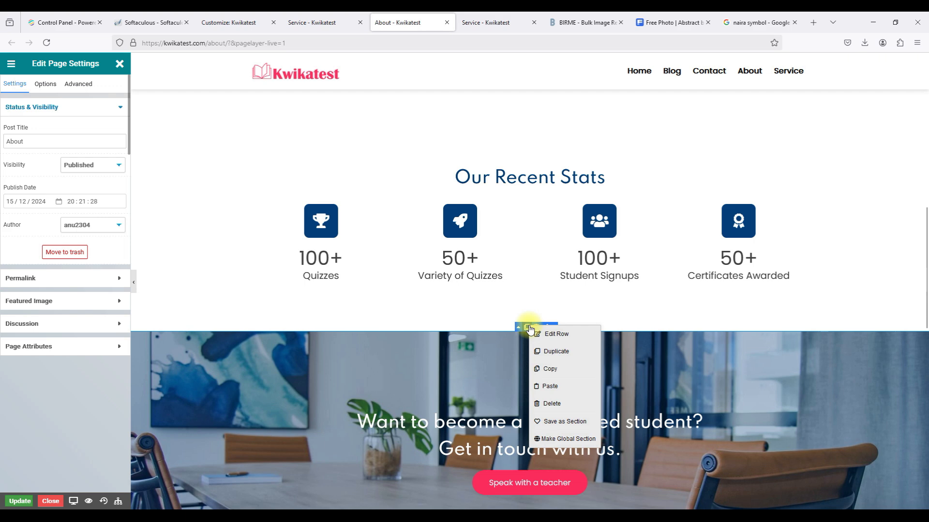
click(544, 386)
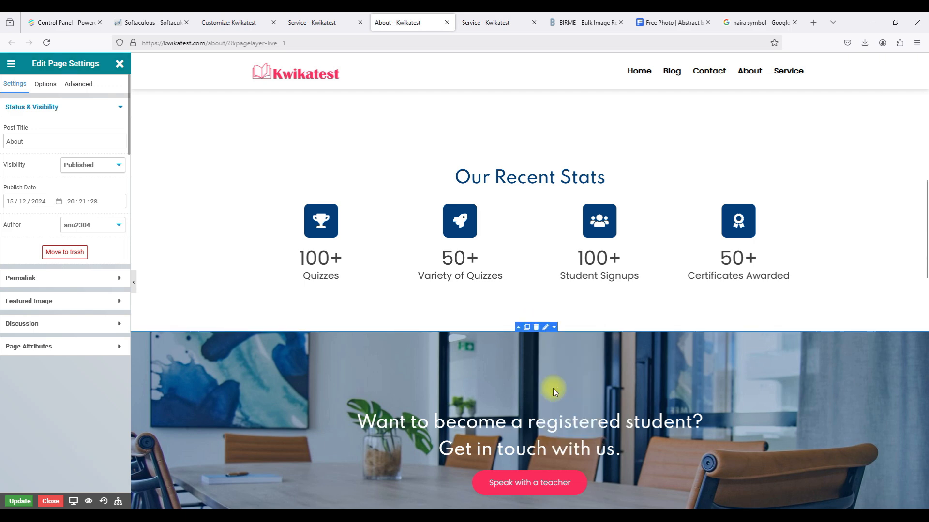
Move the Our Expert Team section above the banner, then return to the Service page editor.
scroll(553, 388, down, 7)
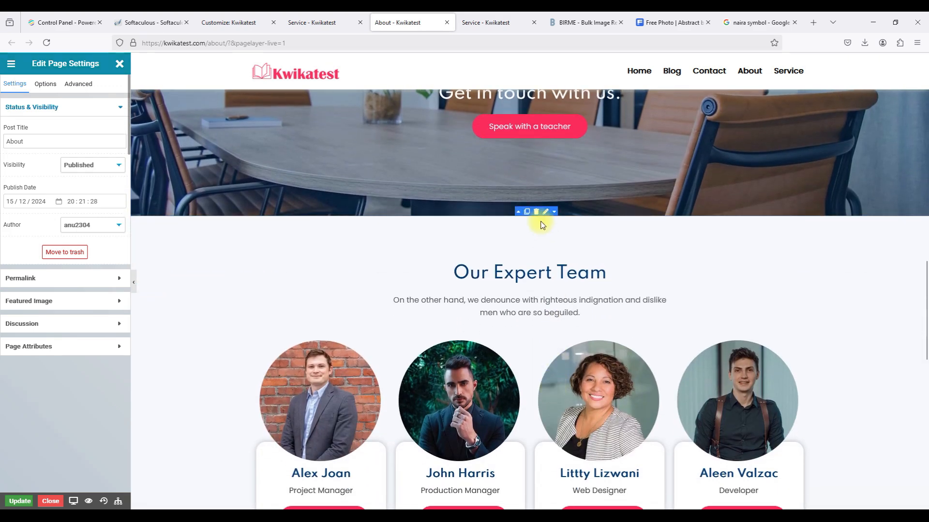
click(518, 213)
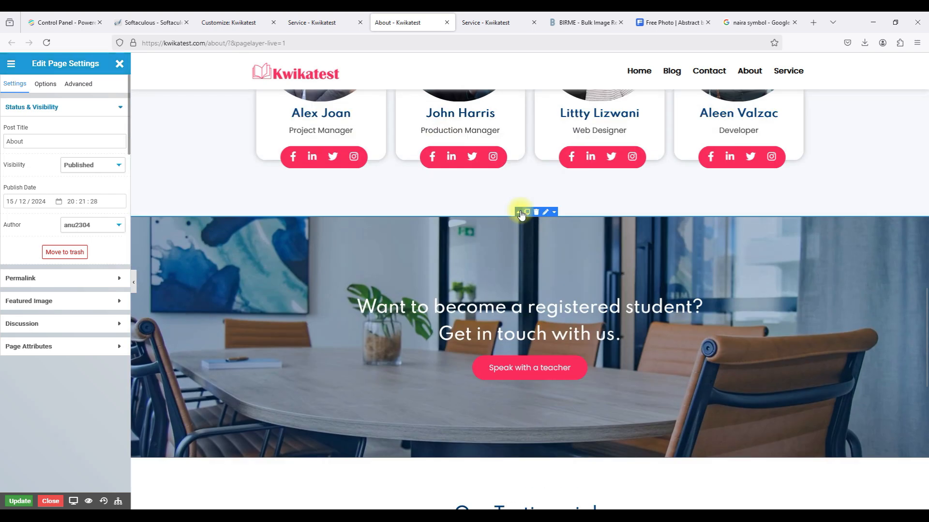
scroll(521, 214, up, 8)
scroll(521, 213, down, 3)
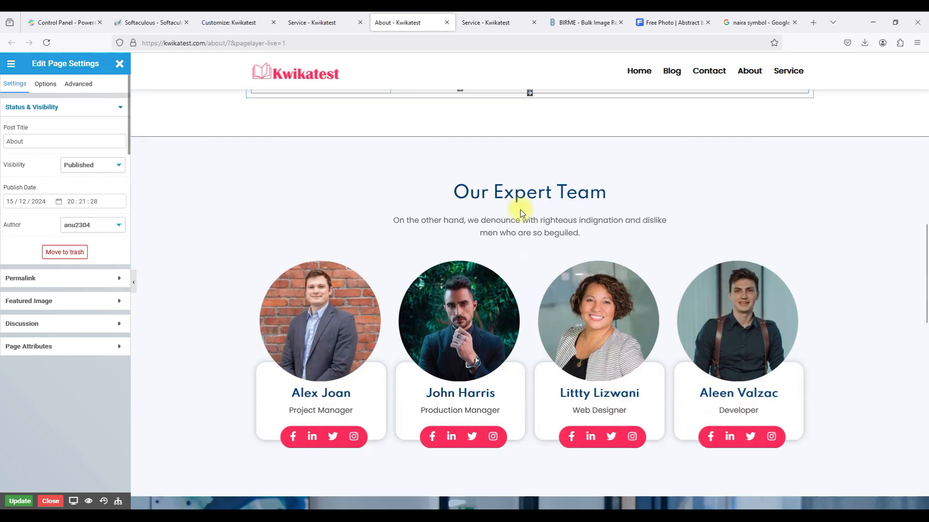
scroll(521, 213, down, 3)
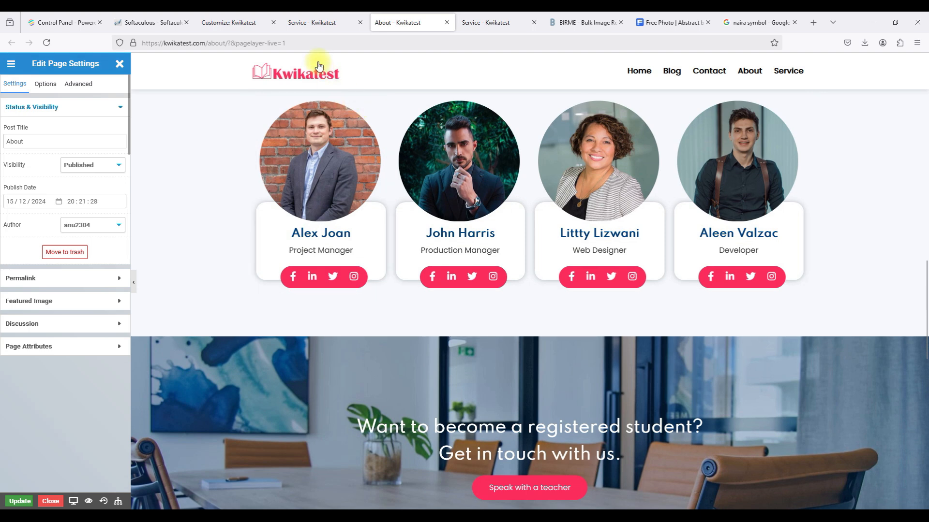
click(296, 24)
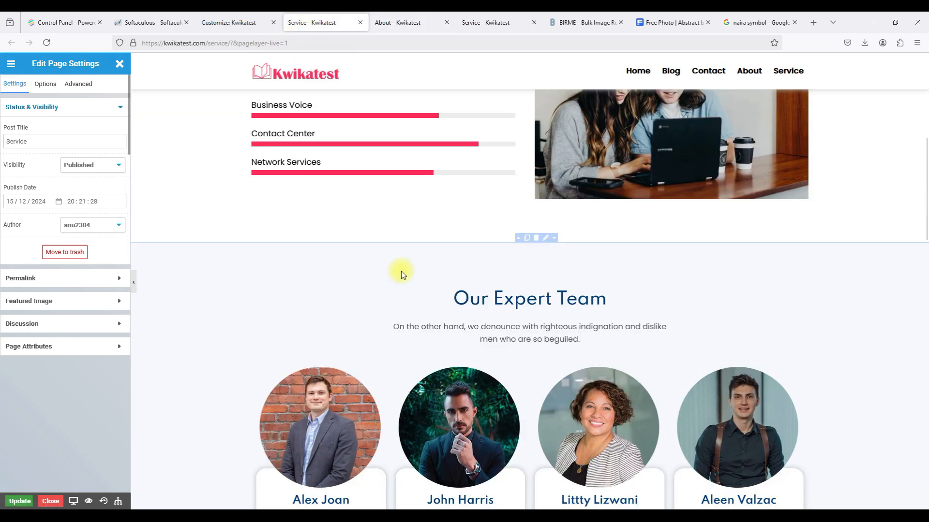
Copy the Quality & Efficience row on the Service page and switch back to the About editor.
scroll(401, 271, up, 4)
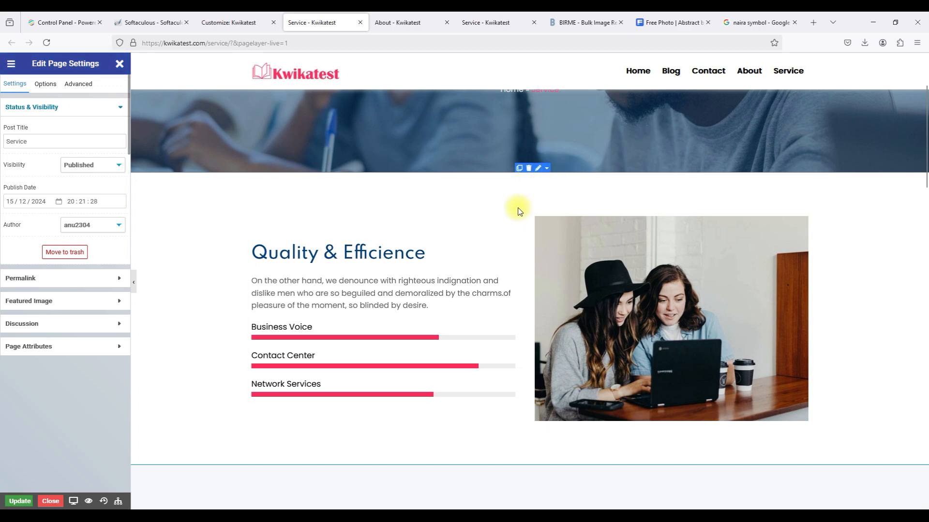
right_click(490, 210)
click(512, 260)
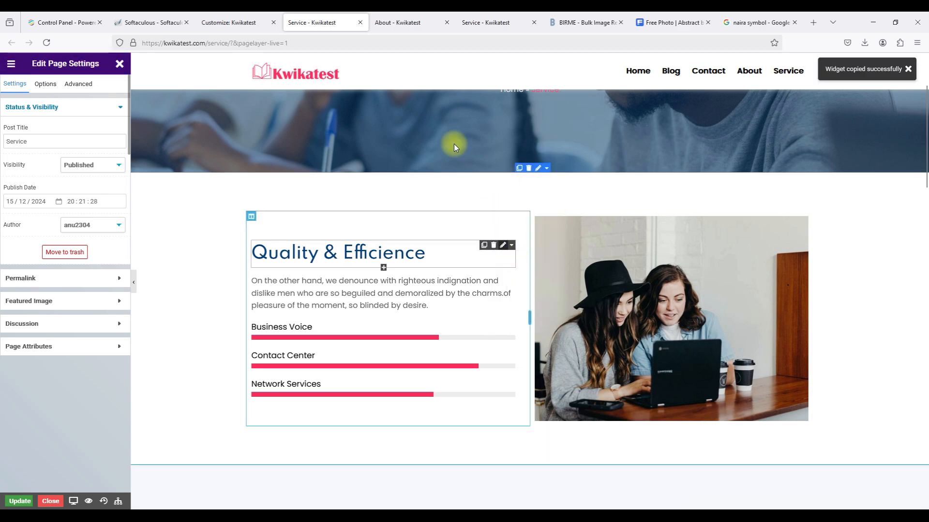
click(395, 25)
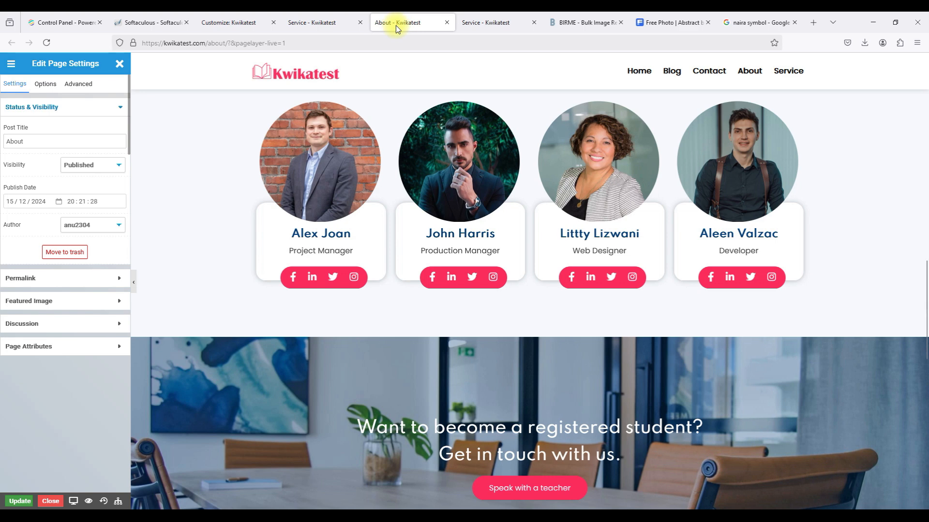
scroll(427, 260, up, 3)
scroll(483, 184, up, 8)
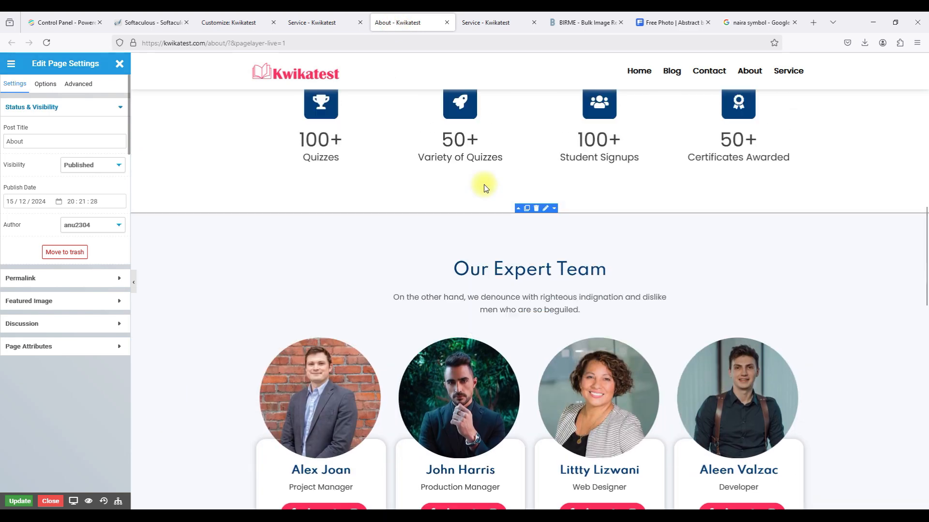
scroll(484, 185, down, 4)
scroll(484, 185, down, 1)
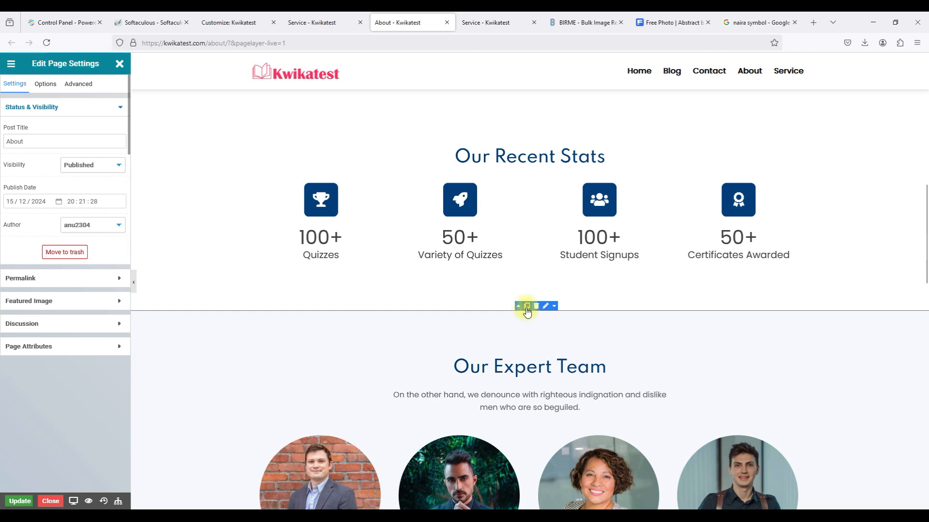
right_click(527, 311)
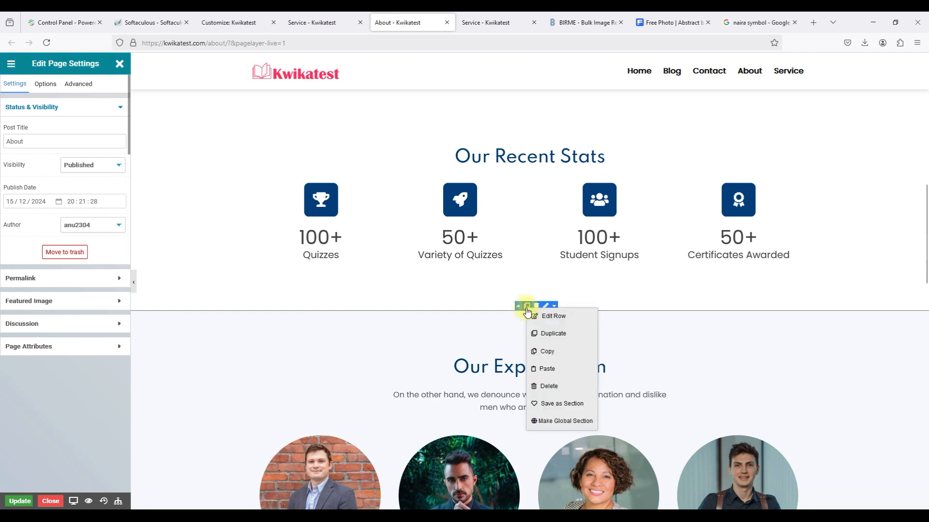
click(548, 371)
scroll(548, 370, down, 15)
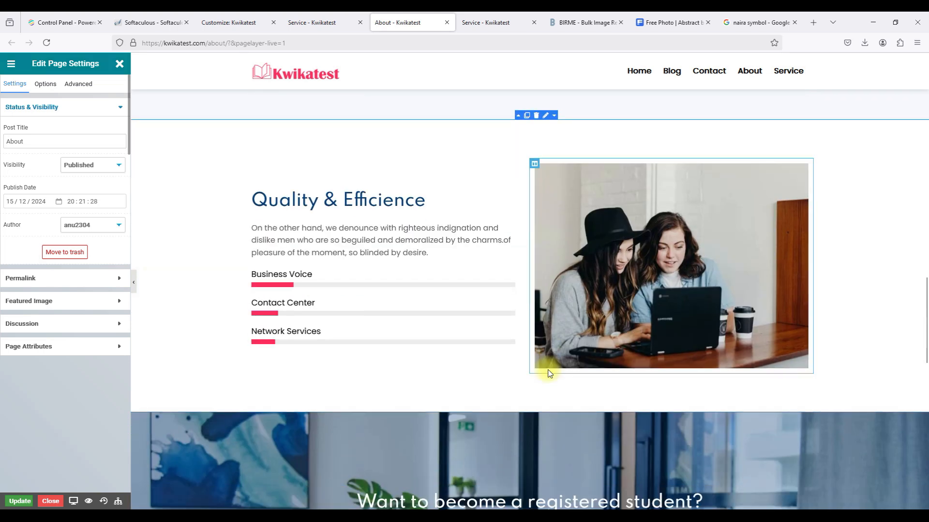
scroll(547, 369, down, 3)
scroll(547, 370, up, 3)
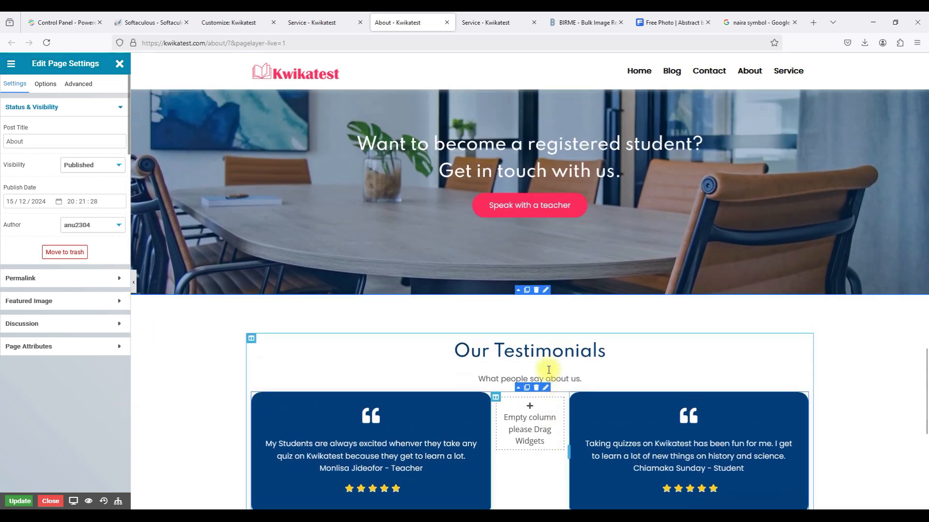
scroll(548, 369, down, 4)
scroll(548, 372, down, 2)
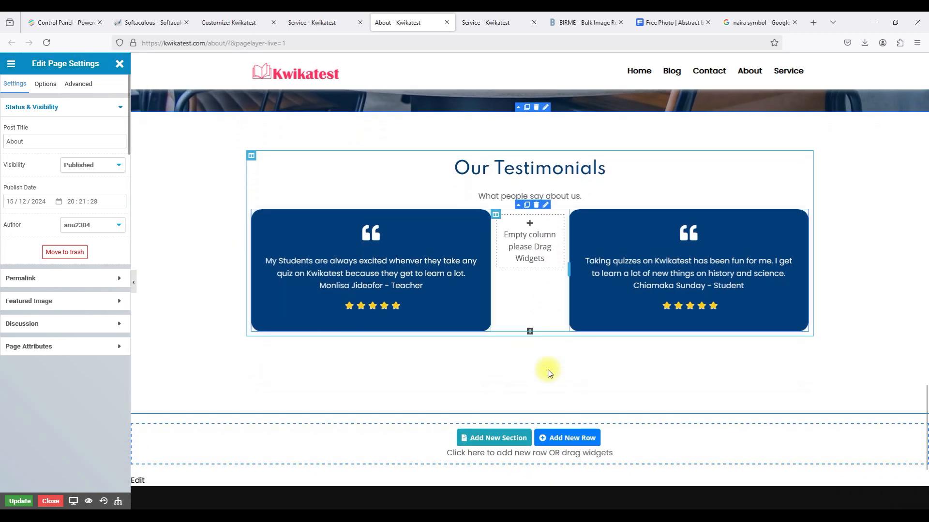
scroll(548, 372, up, 1)
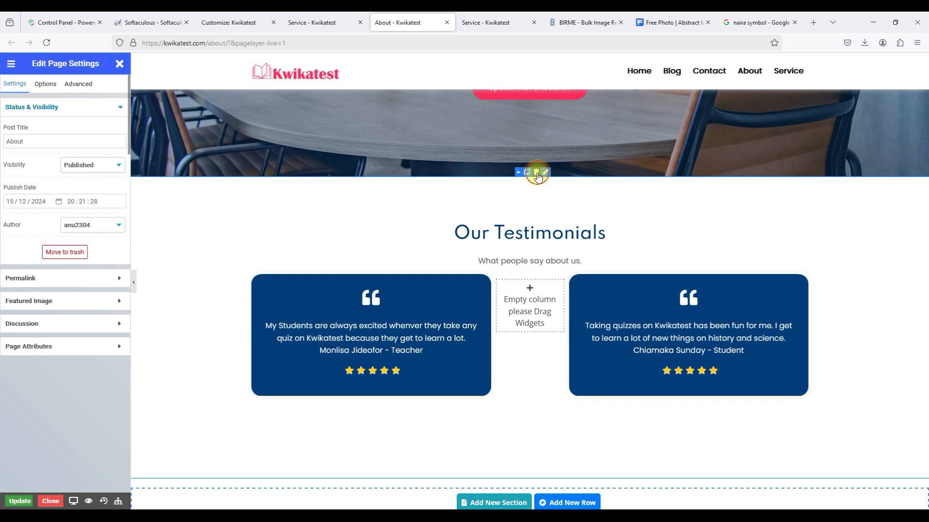
Delete the Our Testimonials section from the About page.
click(536, 172)
scroll(537, 176, up, 5)
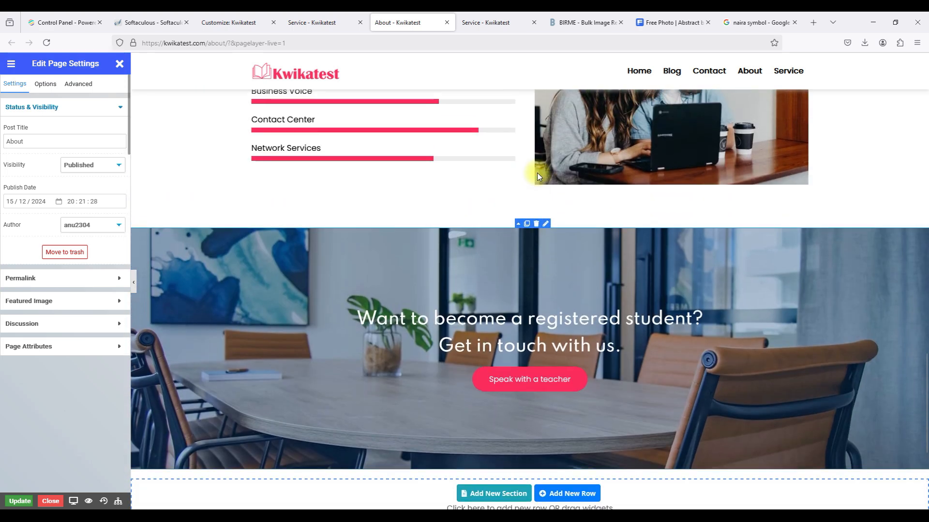
scroll(537, 172, up, 2)
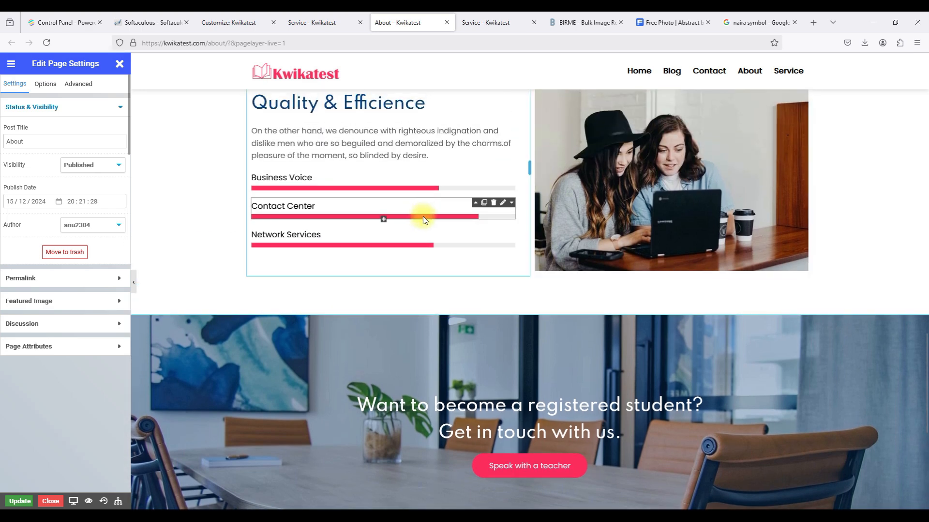
scroll(455, 243, up, 3)
scroll(455, 243, down, 1)
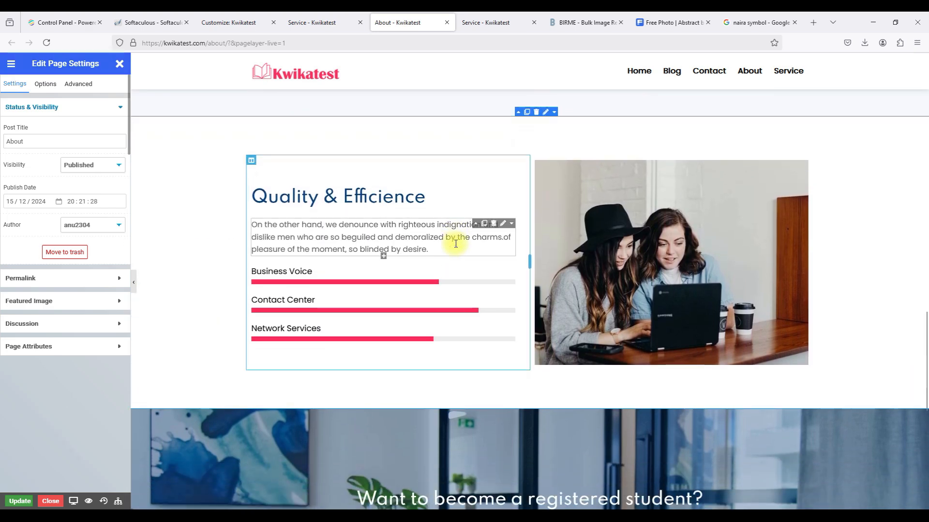
scroll(456, 244, up, 9)
scroll(454, 243, up, 4)
scroll(454, 243, down, 12)
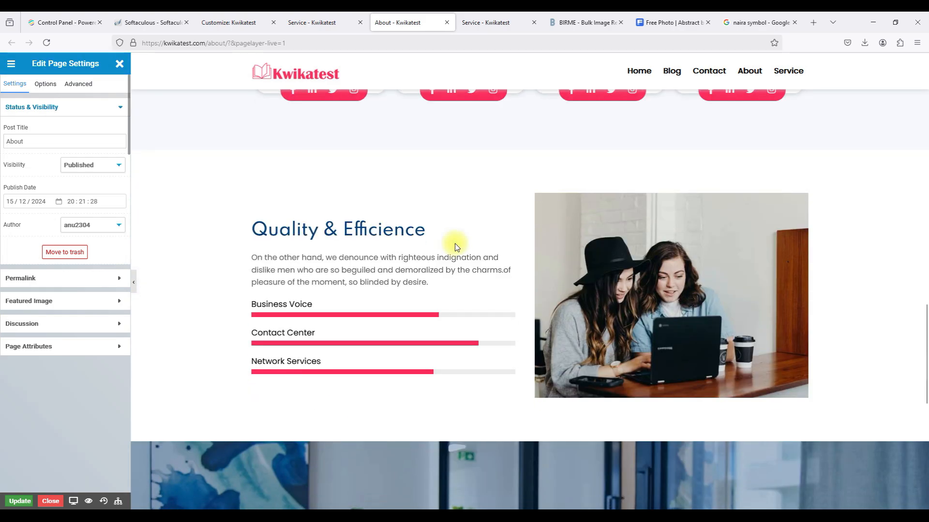
scroll(454, 244, down, 10)
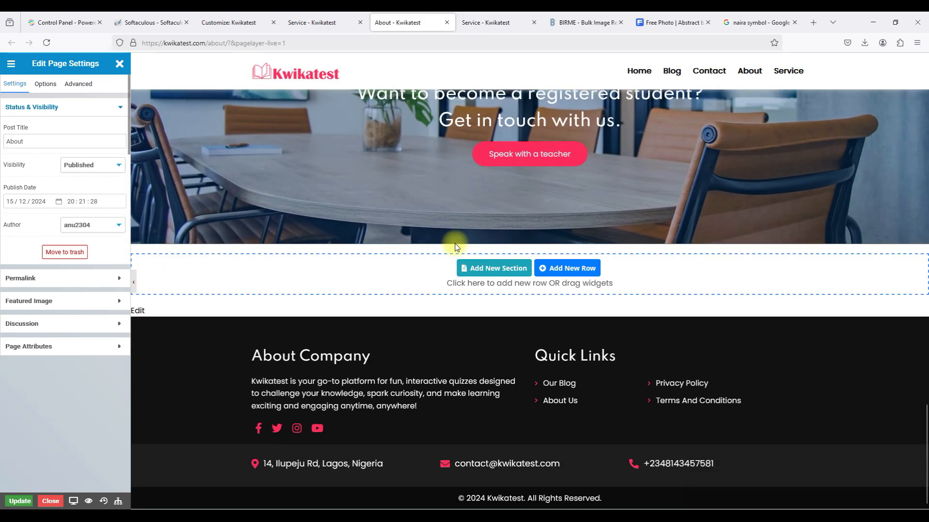
scroll(455, 243, up, 4)
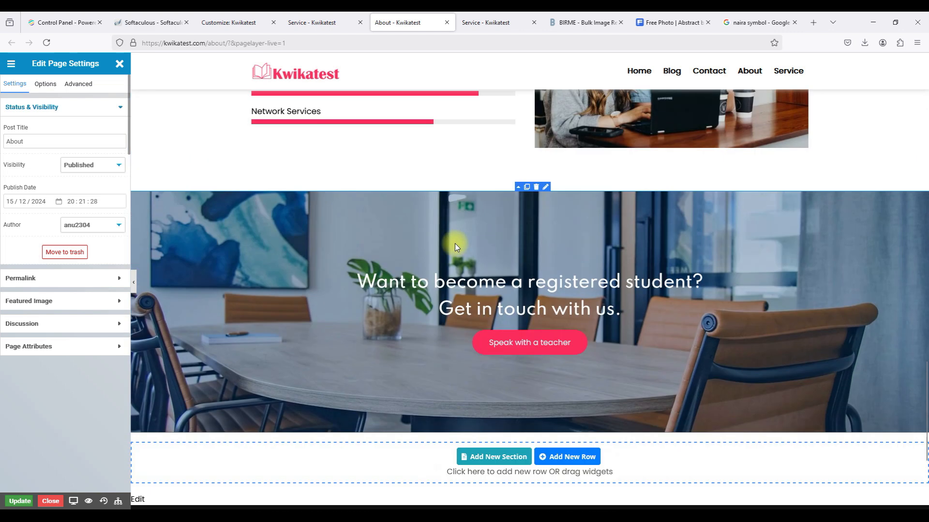
Delete the registered-student banner section, review the About page, and go back to the Service page.
click(536, 188)
scroll(536, 190, up, 3)
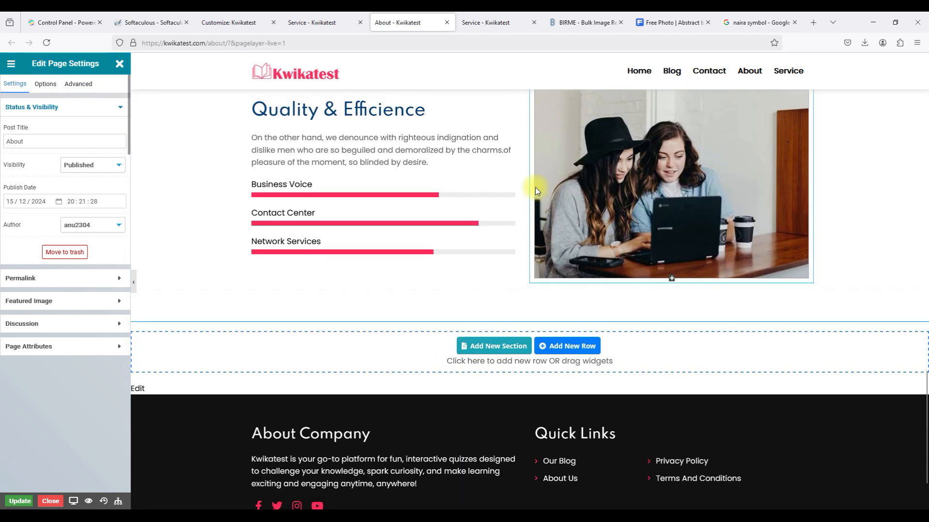
scroll(536, 191, up, 1)
scroll(536, 191, down, 5)
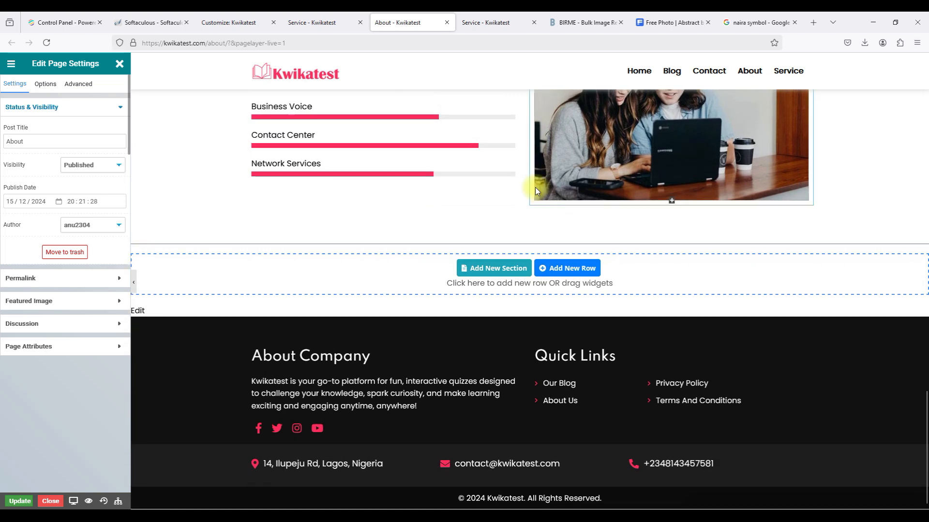
scroll(536, 191, up, 3)
scroll(536, 191, up, 1)
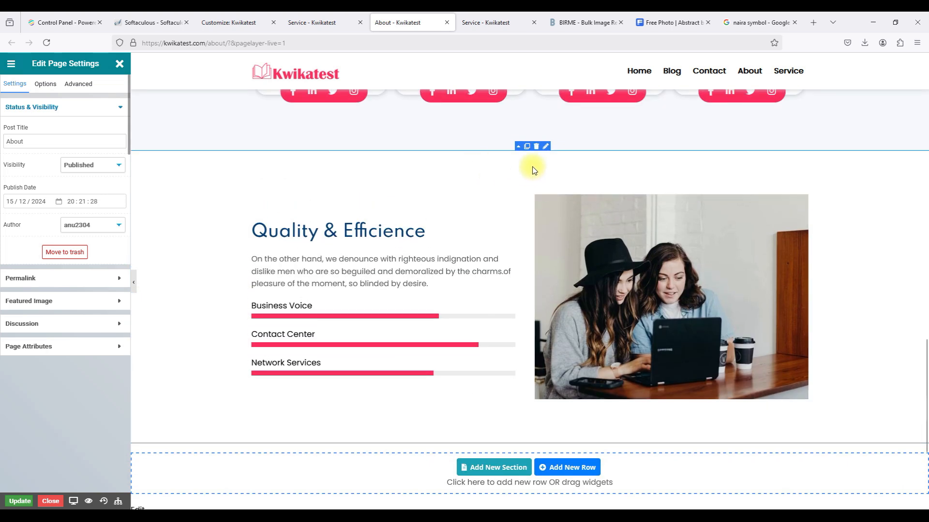
scroll(533, 170, up, 10)
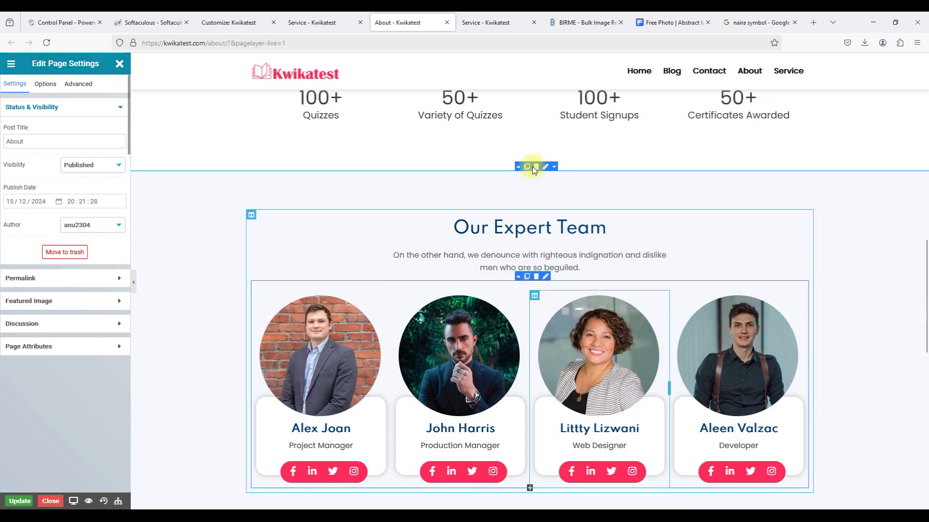
click(312, 24)
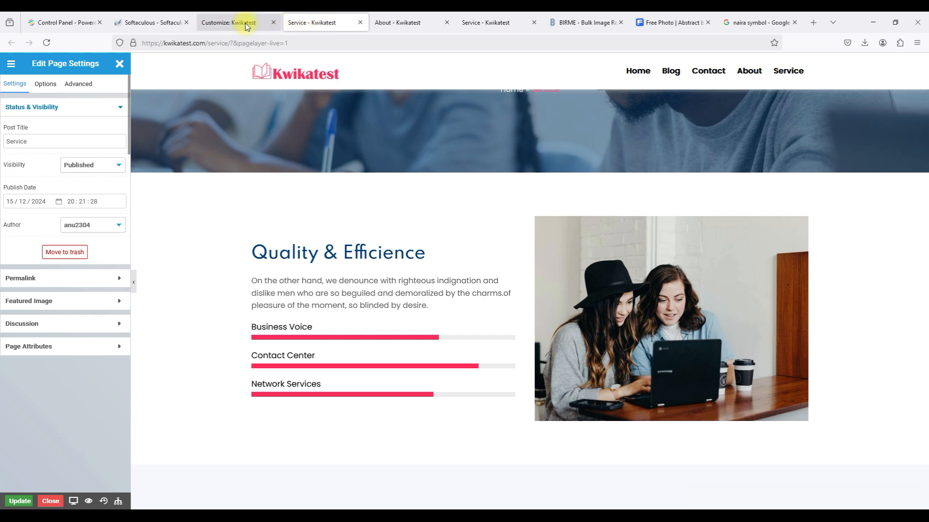
mouse_move(246, 25)
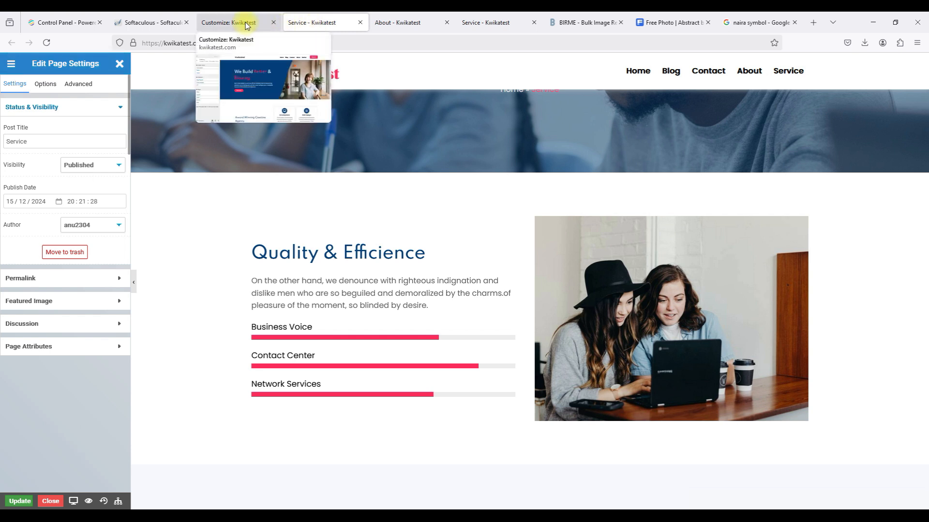
click(385, 24)
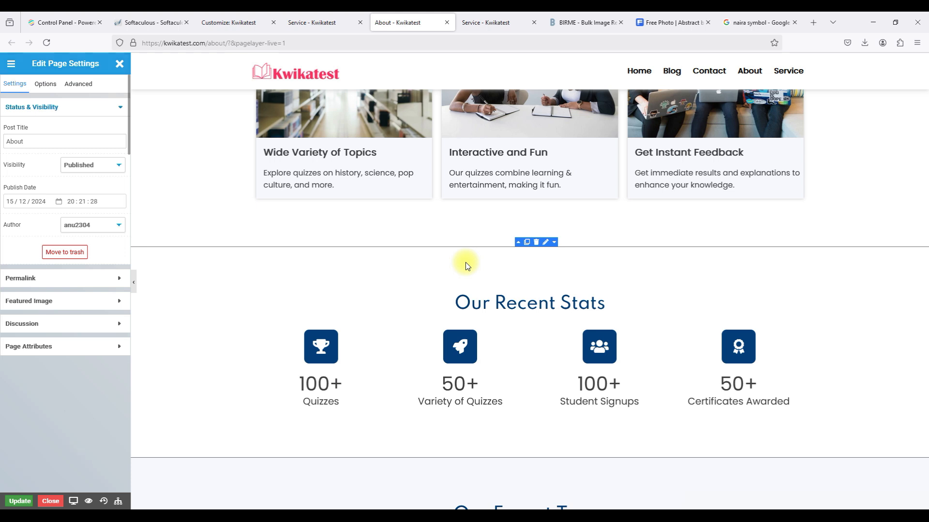
scroll(466, 263, down, 4)
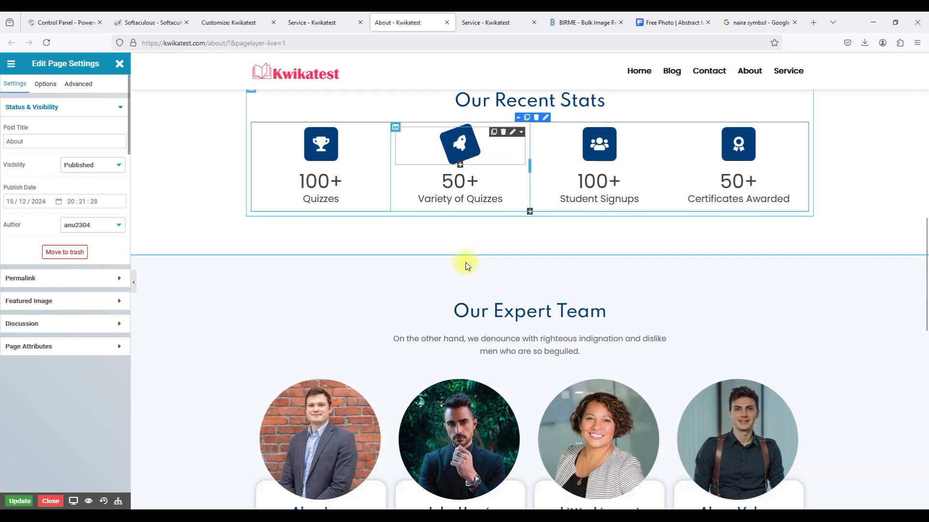
scroll(427, 246, down, 3)
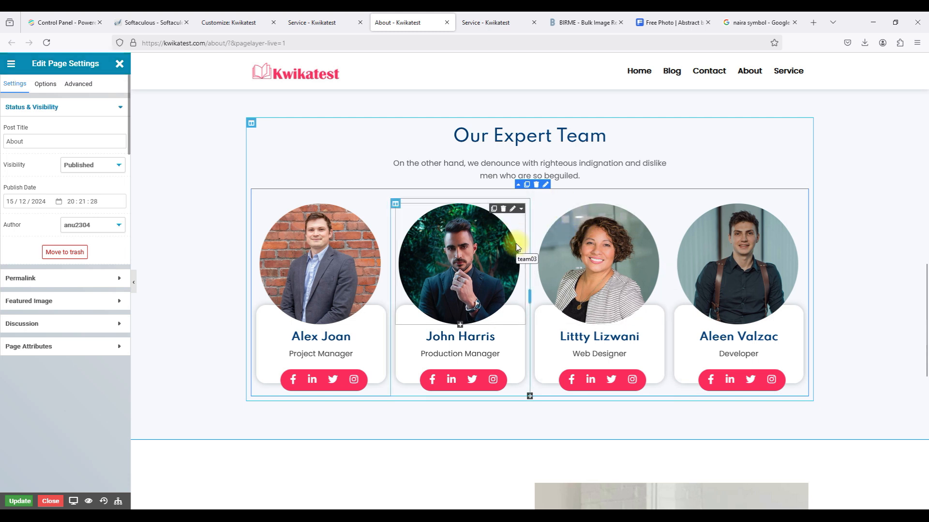
click(525, 185)
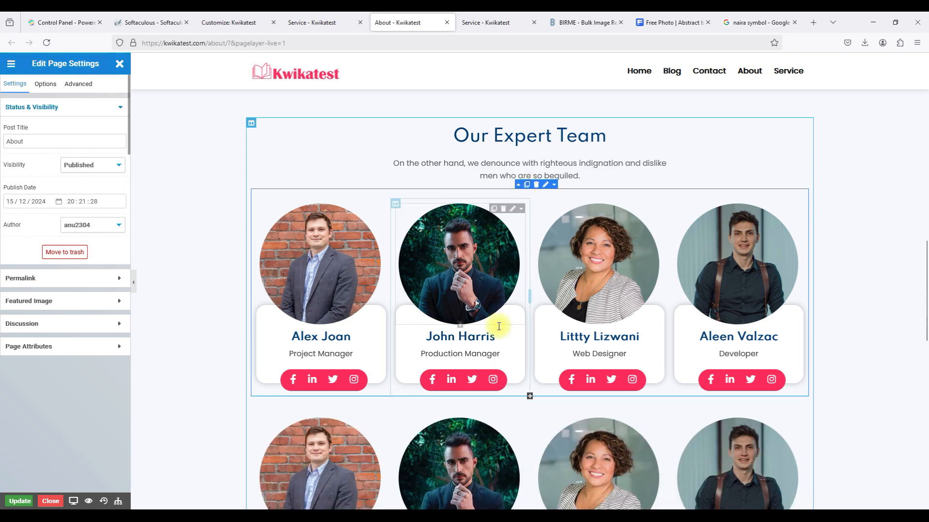
scroll(499, 314, down, 4)
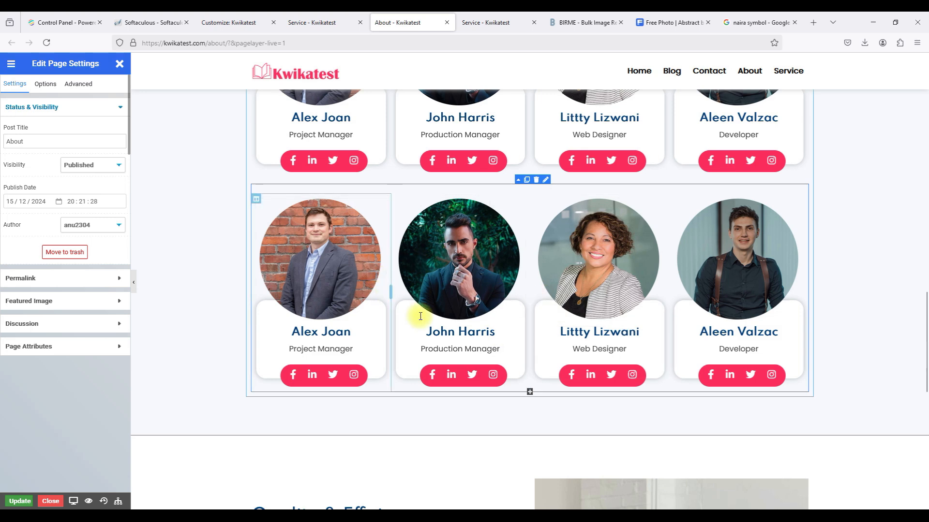
scroll(617, 256, up, 2)
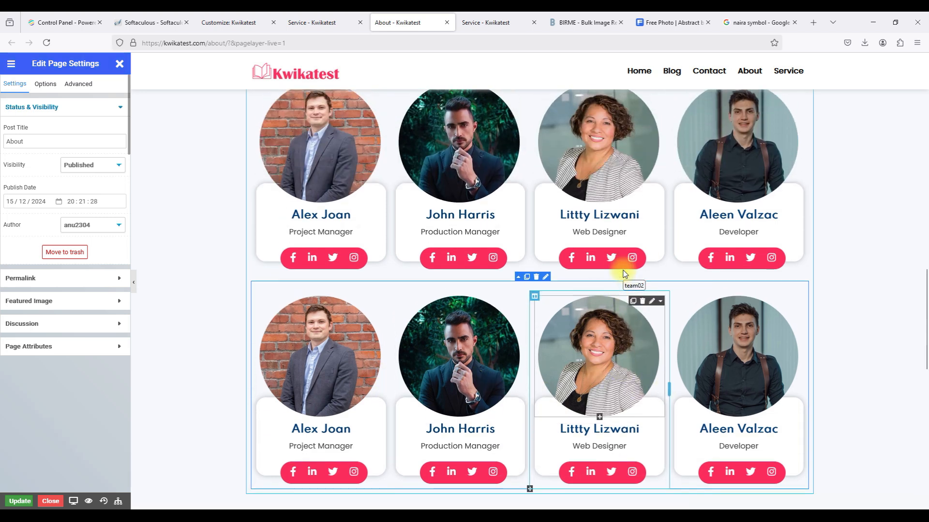
click(537, 280)
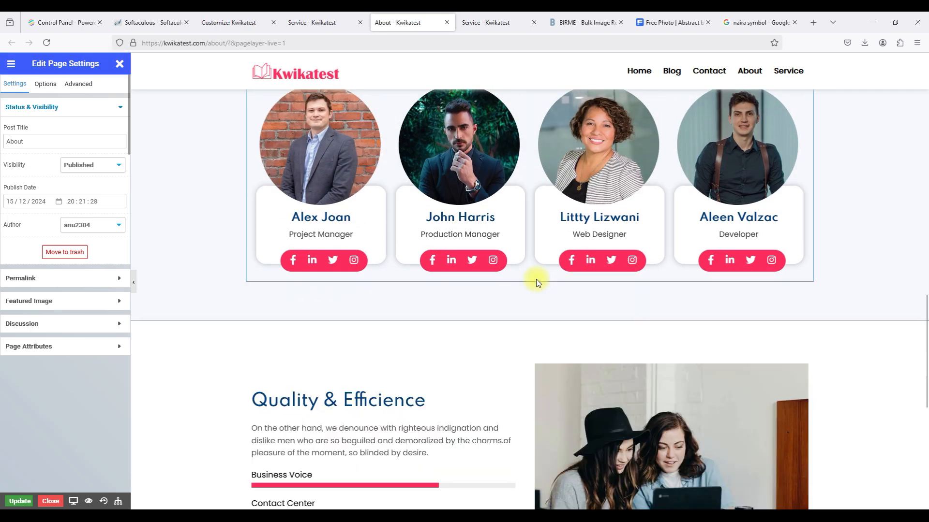
scroll(537, 280, up, 3)
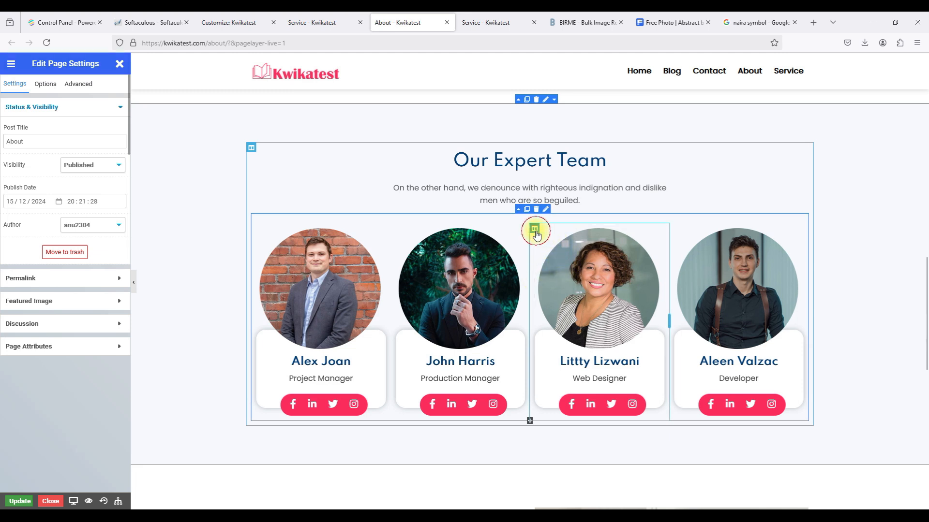
Delete the third and fourth member columns from the Our Expert Team section.
click(535, 231)
right_click(536, 230)
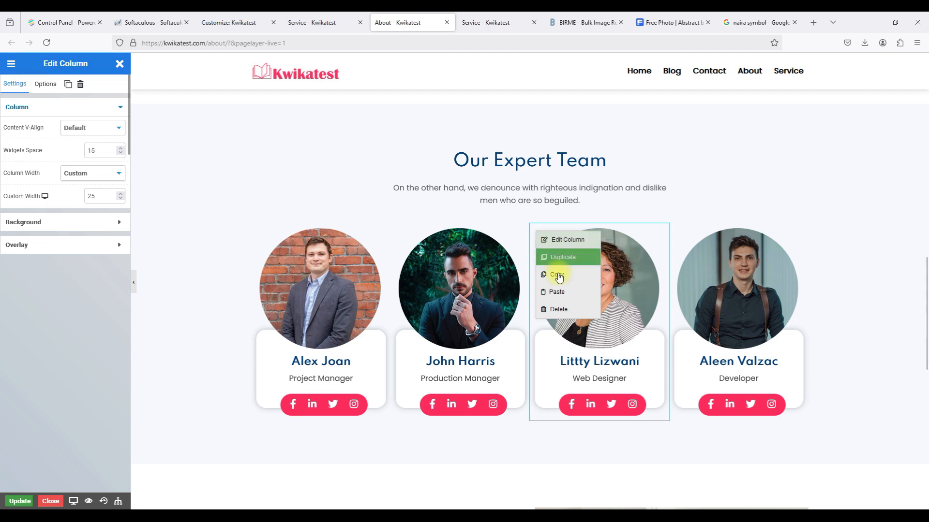
click(557, 309)
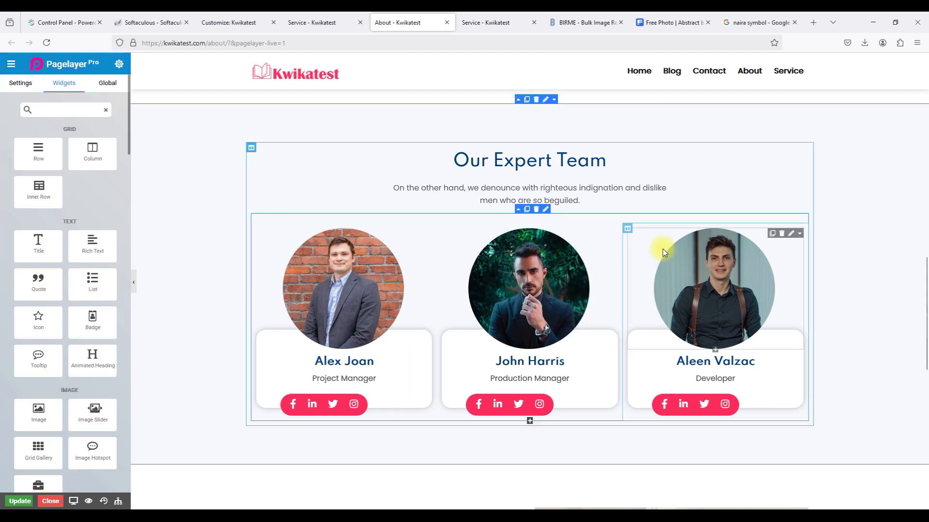
click(627, 229)
click(79, 86)
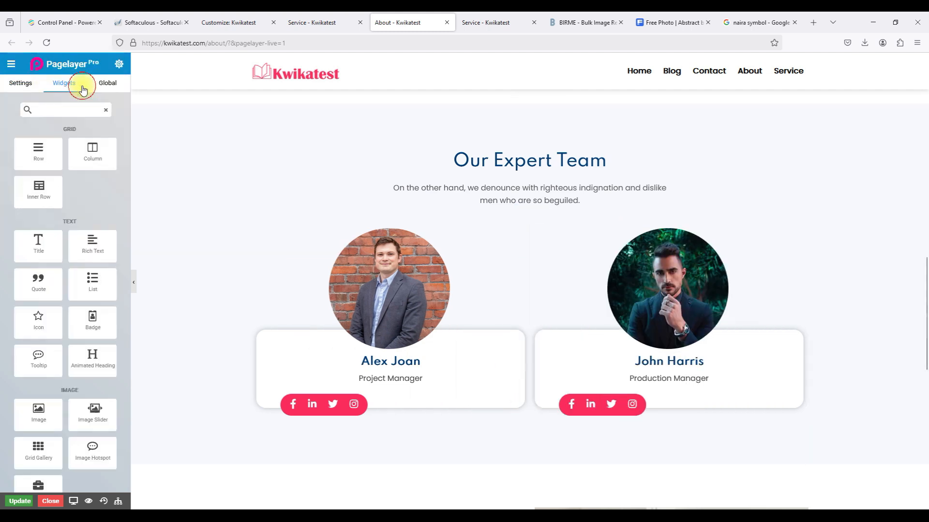
scroll(427, 268, up, 1)
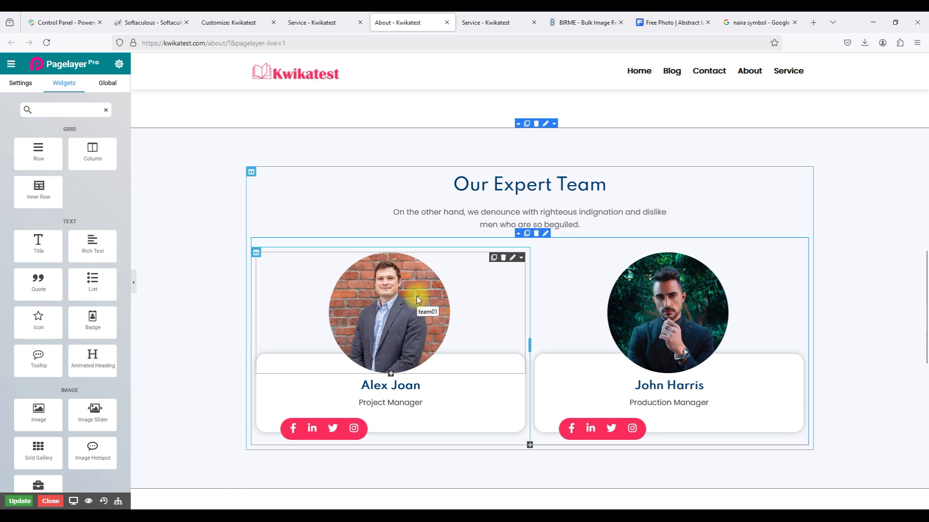
Check the first member's avatar image in the media library: 600 pixels wide.
click(513, 261)
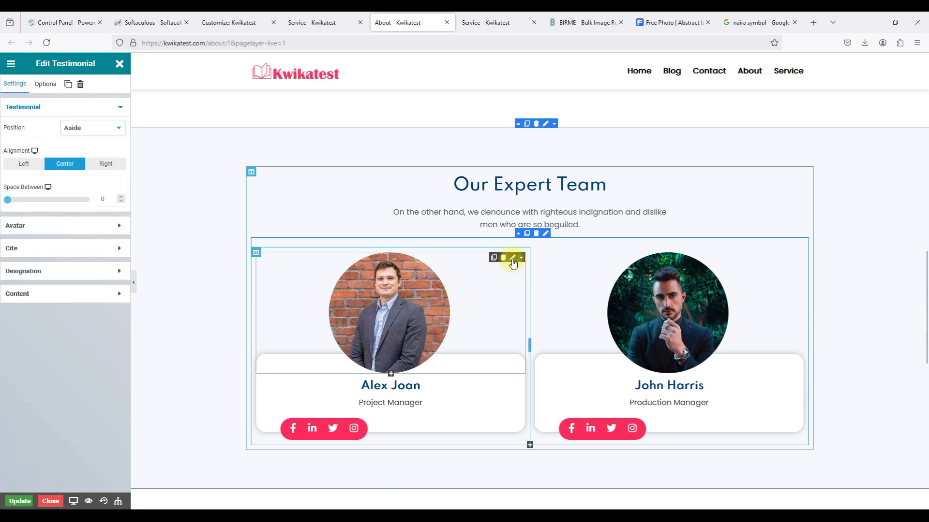
click(77, 226)
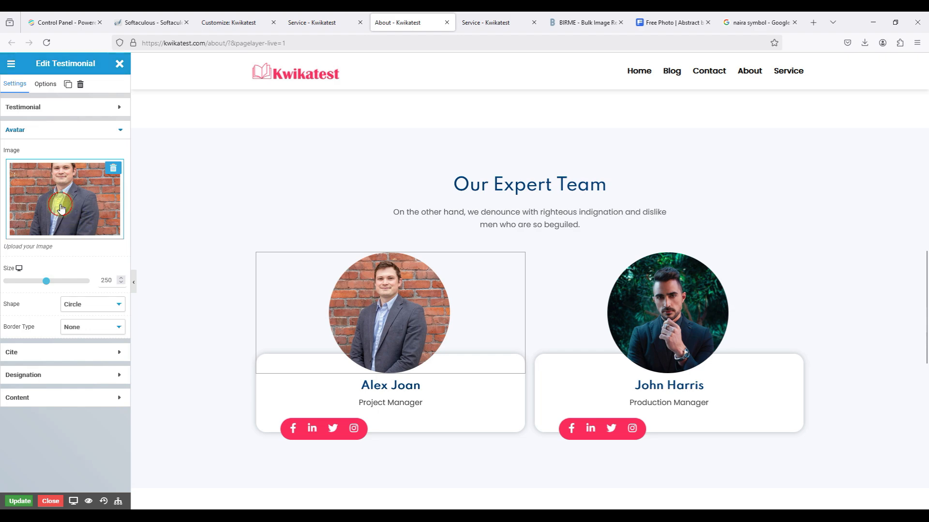
click(61, 208)
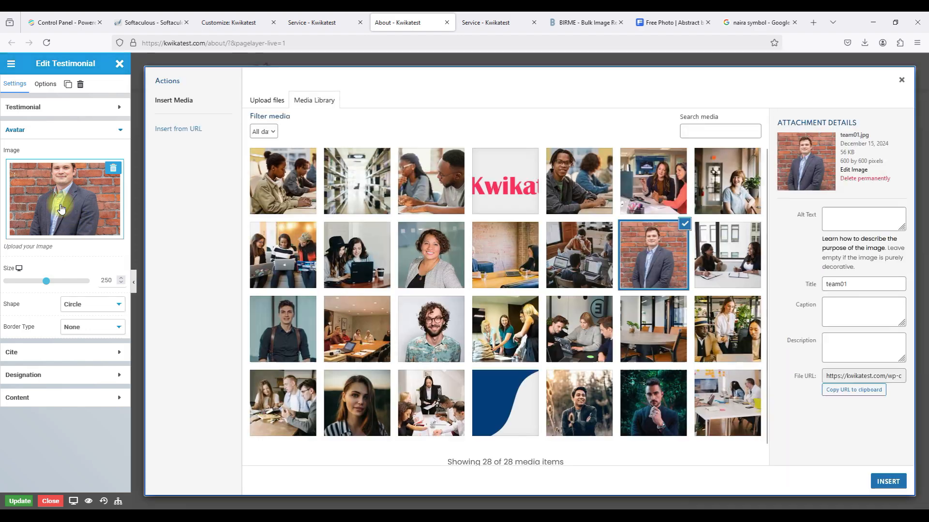
double_click(847, 161)
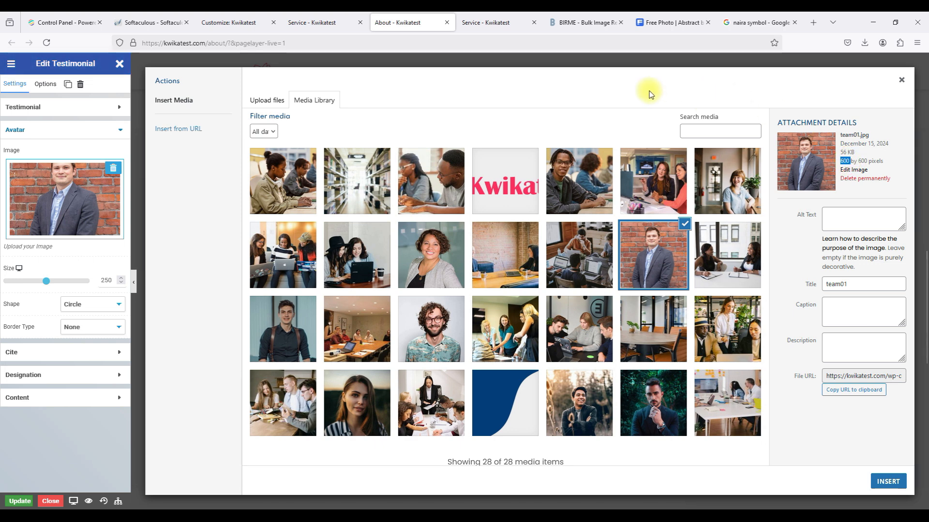
click(556, 24)
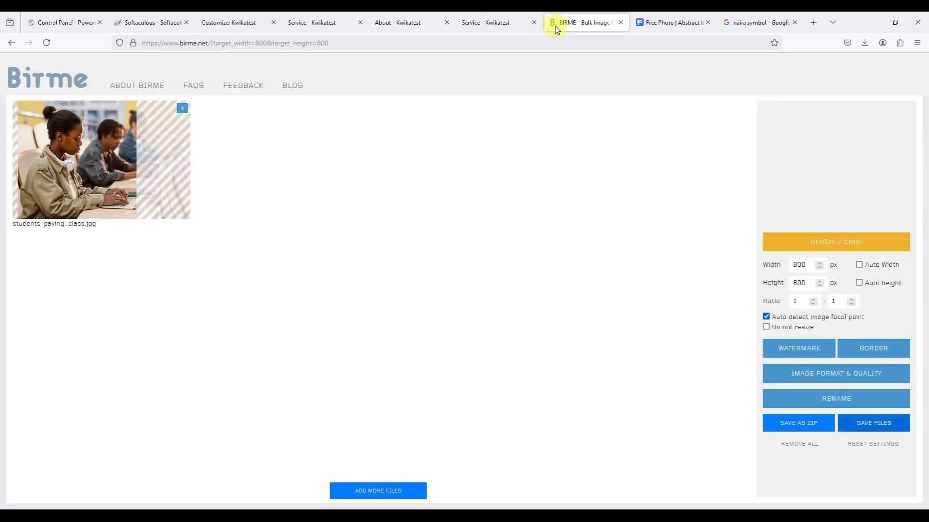
Clear the previous image in BIRME and set the output size to 600 × 600 px.
click(182, 108)
drag(798, 265, 737, 270)
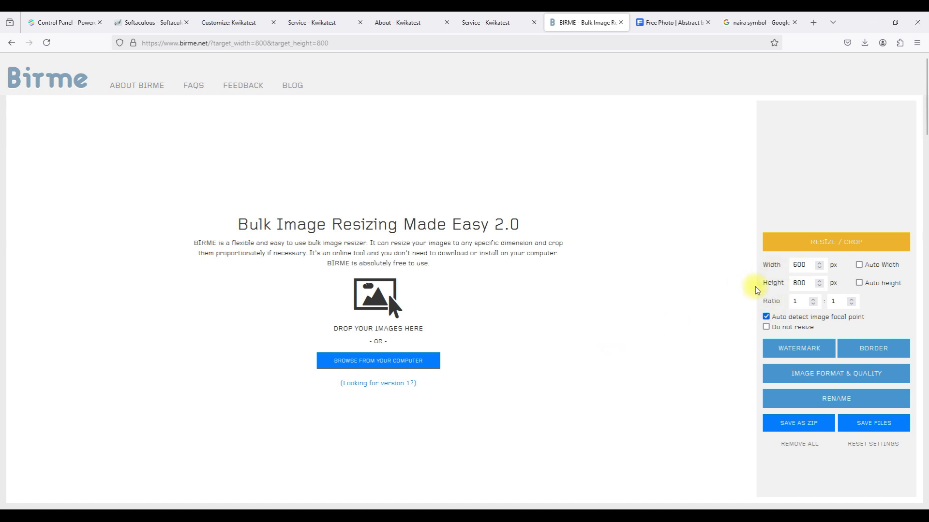
drag(798, 283, 720, 289)
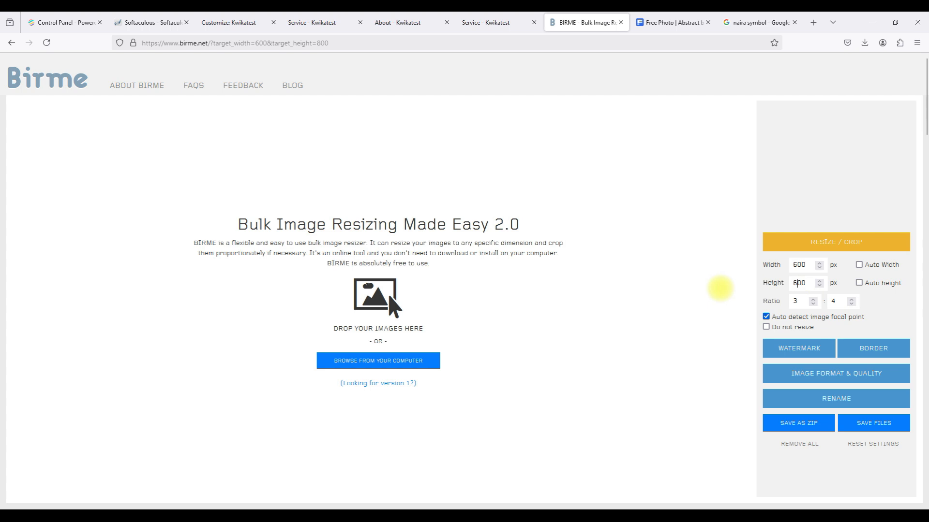
click(636, 297)
Load the woman's portrait, lower its crop frame, and save the 600×600 crop.
click(413, 359)
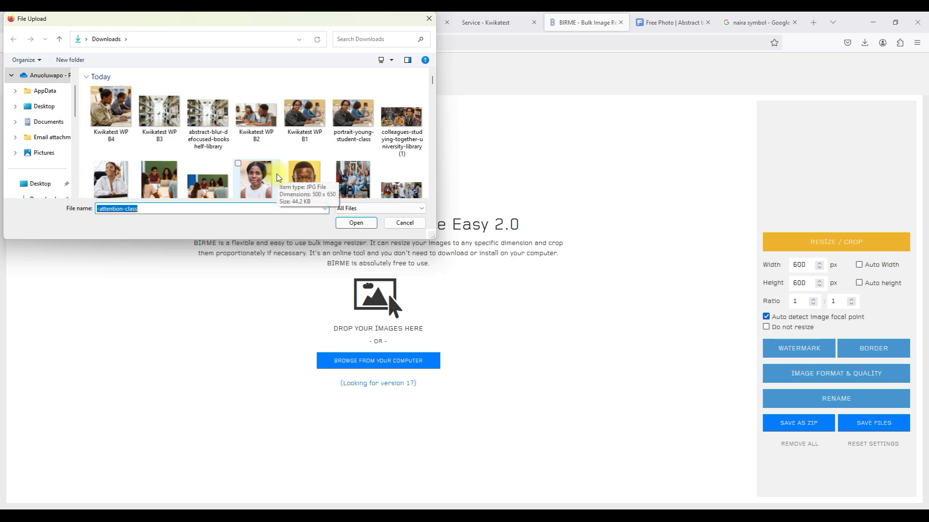
scroll(254, 176, down, 3)
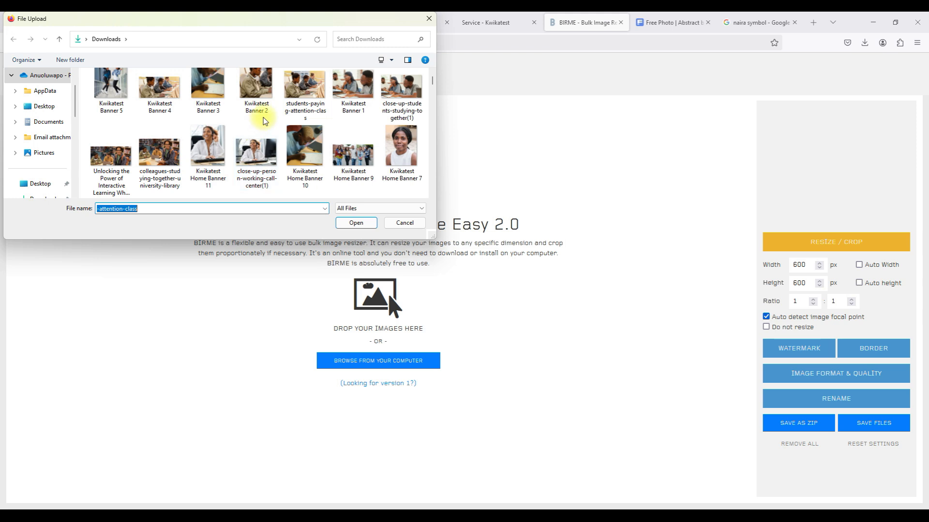
scroll(254, 126, down, 2)
click(208, 133)
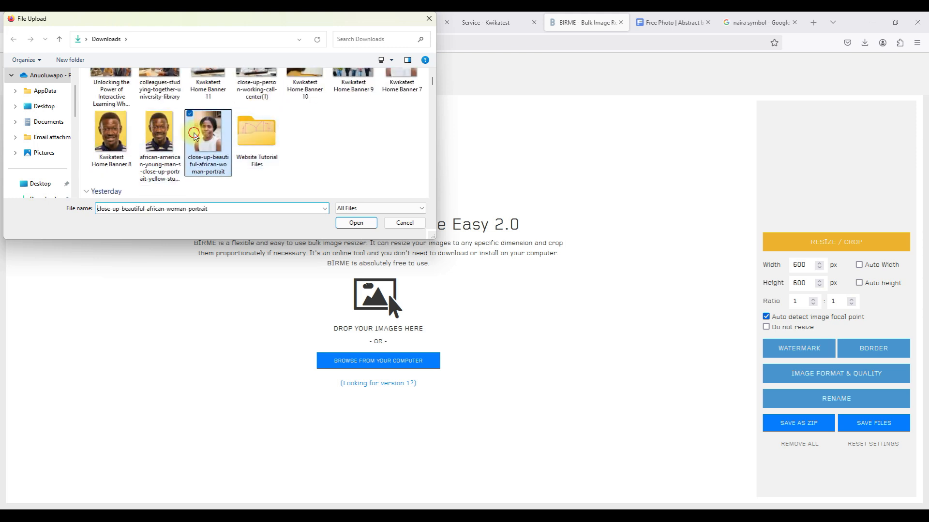
click(355, 223)
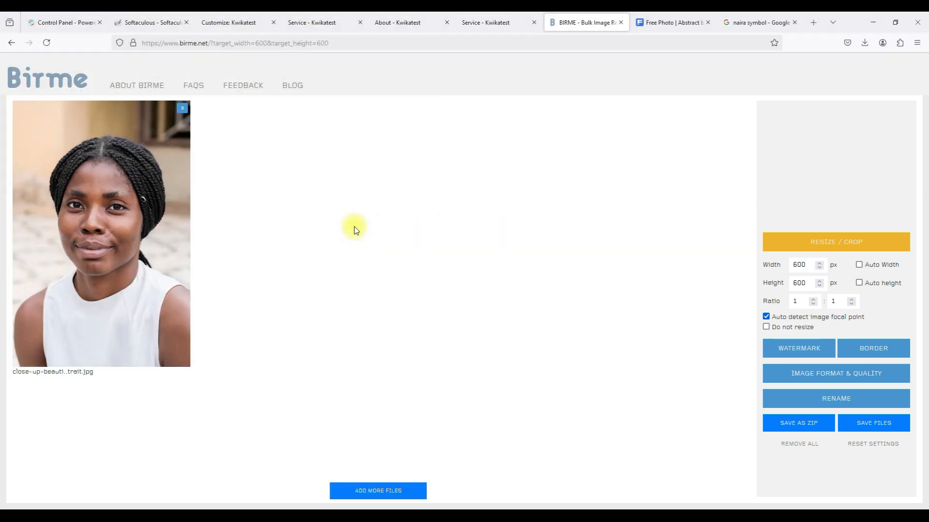
drag(140, 228, 142, 260)
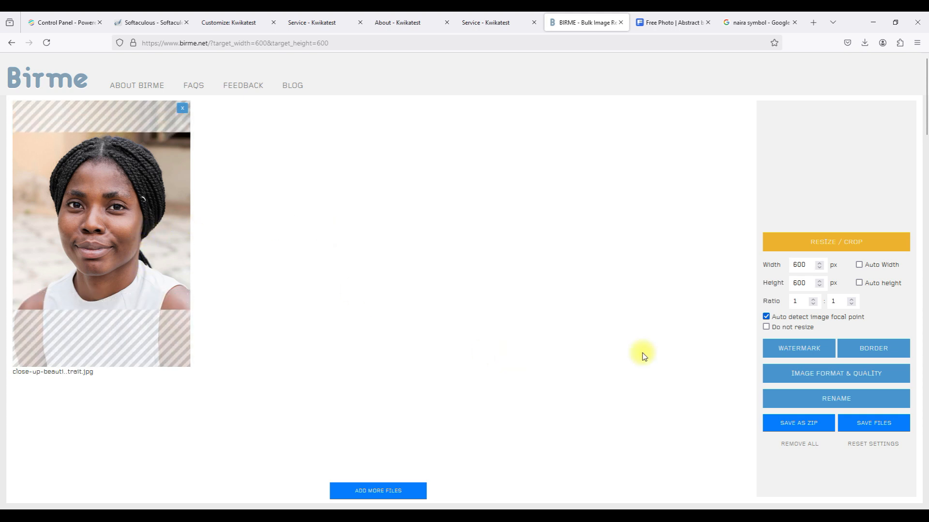
click(859, 426)
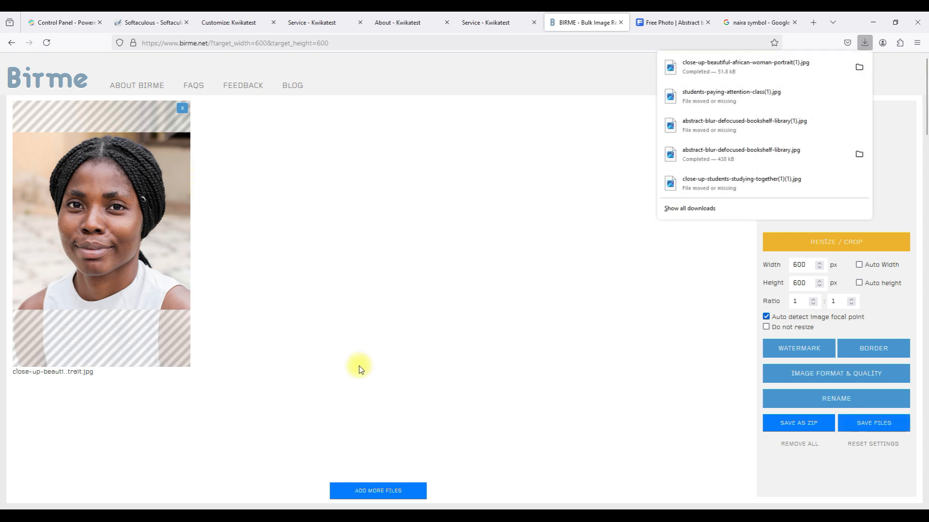
Replace it with the young man-on-yellow photo and position its crop lower.
click(182, 108)
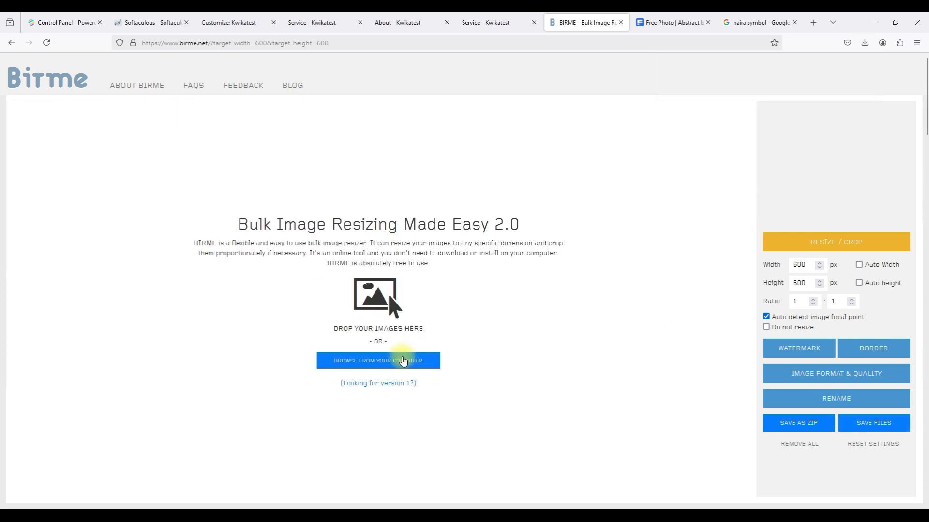
click(399, 363)
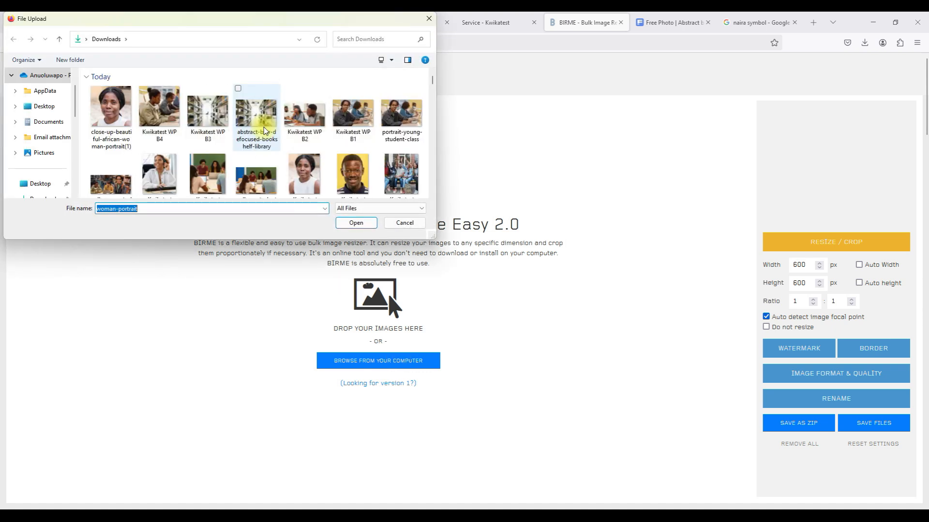
scroll(264, 130, down, 5)
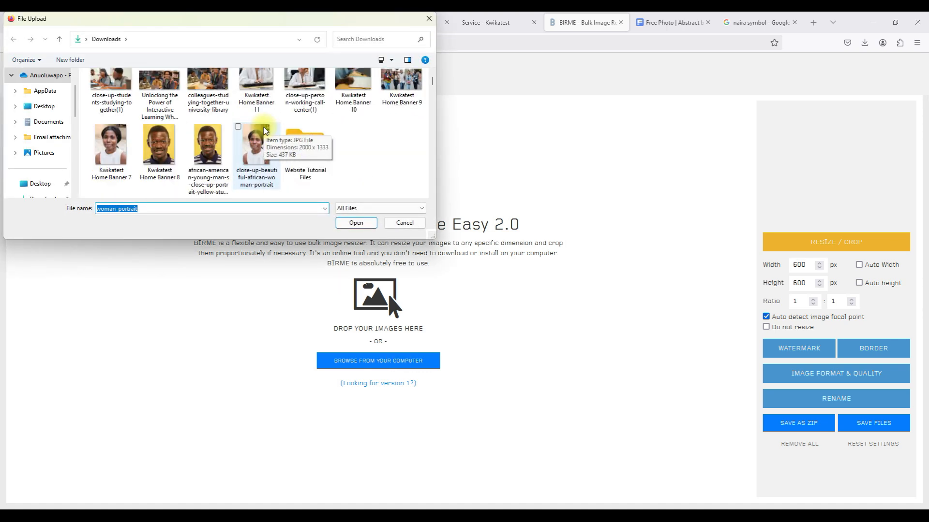
click(208, 145)
click(354, 223)
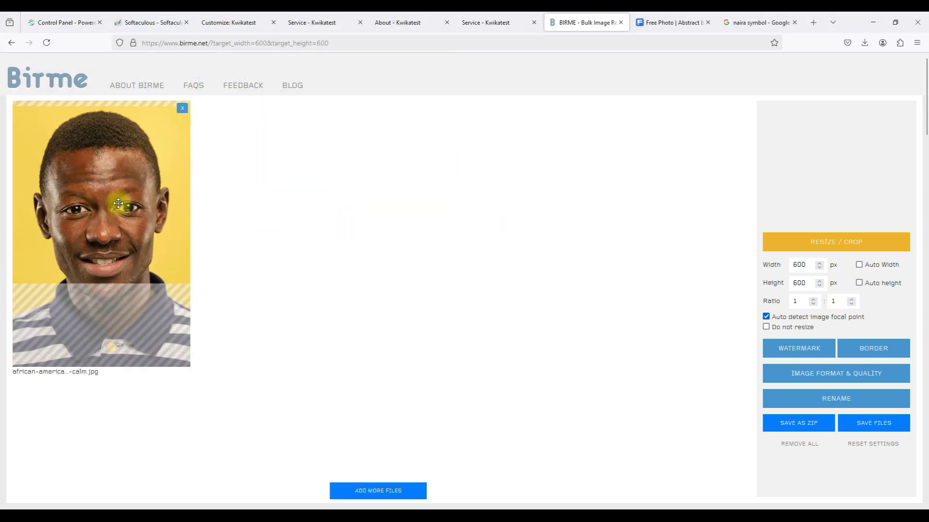
mouse_move(118, 203)
mouse_down()
mouse_move(119, 229)
mouse_move(119, 213)
mouse_up()
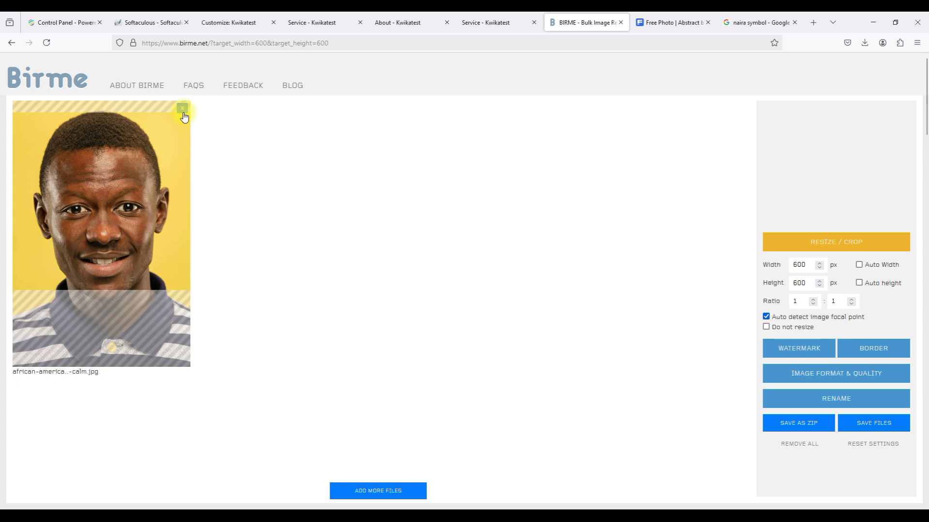
On Freepik, search for 'african man potrait' and browse the results.
click(657, 24)
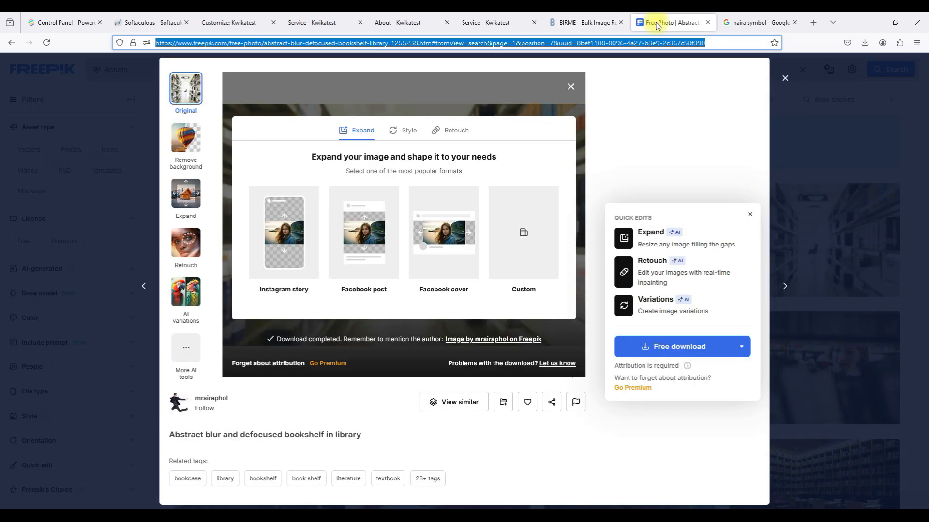
click(785, 78)
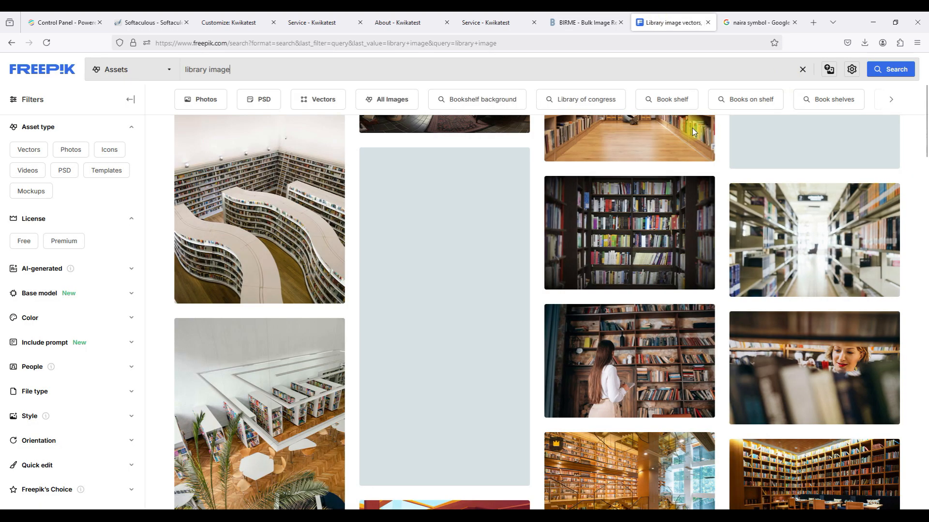
triple_click(363, 70)
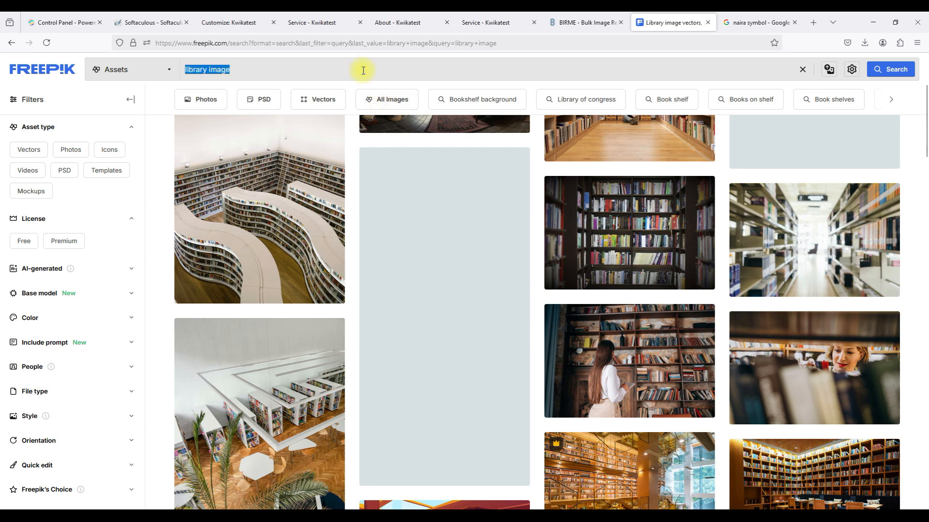
text(african man potrait)
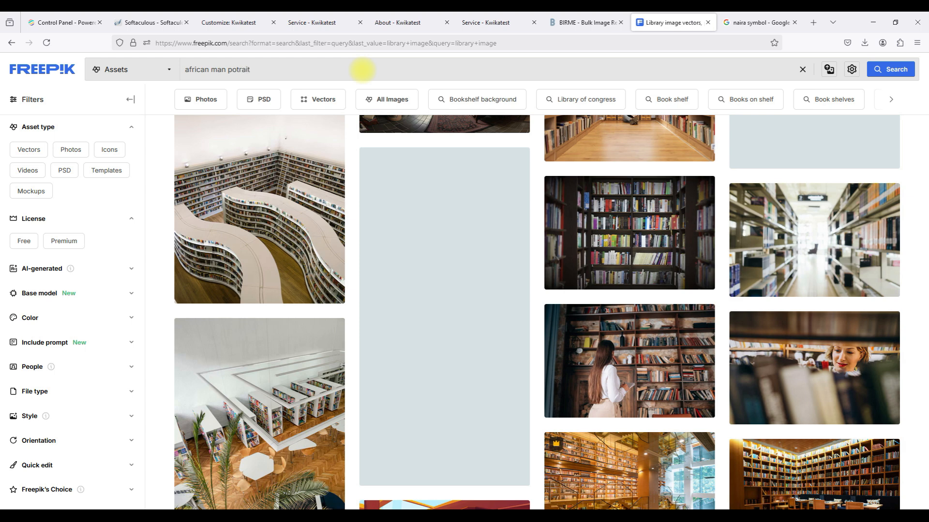
key(Return)
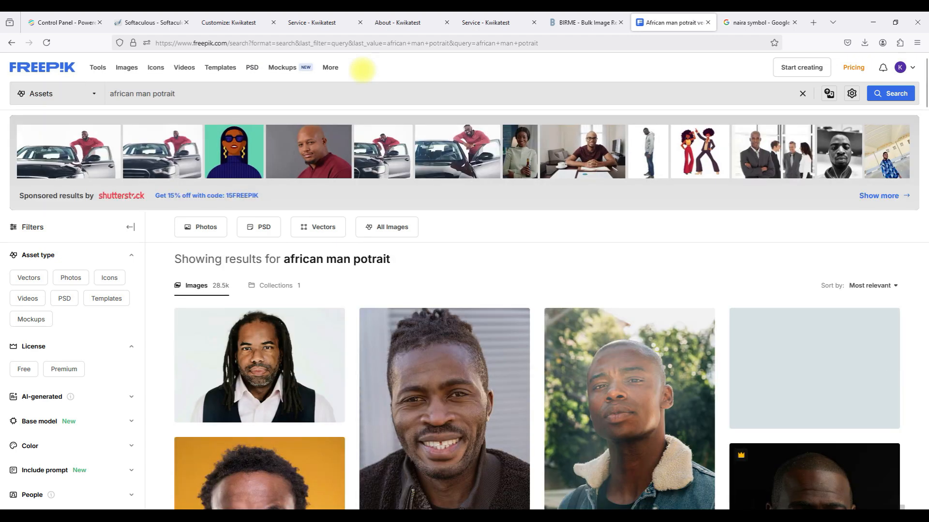
scroll(374, 271, down, 5)
scroll(374, 275, down, 3)
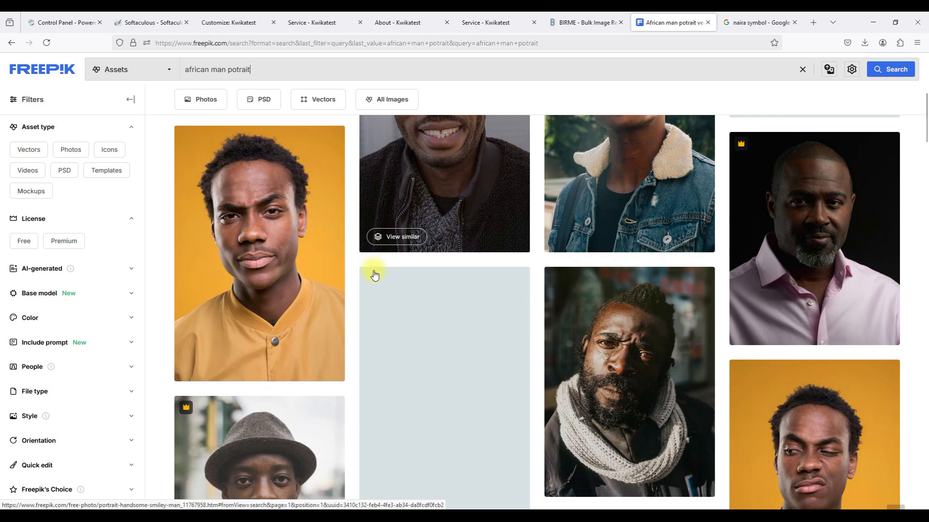
scroll(373, 271, down, 6)
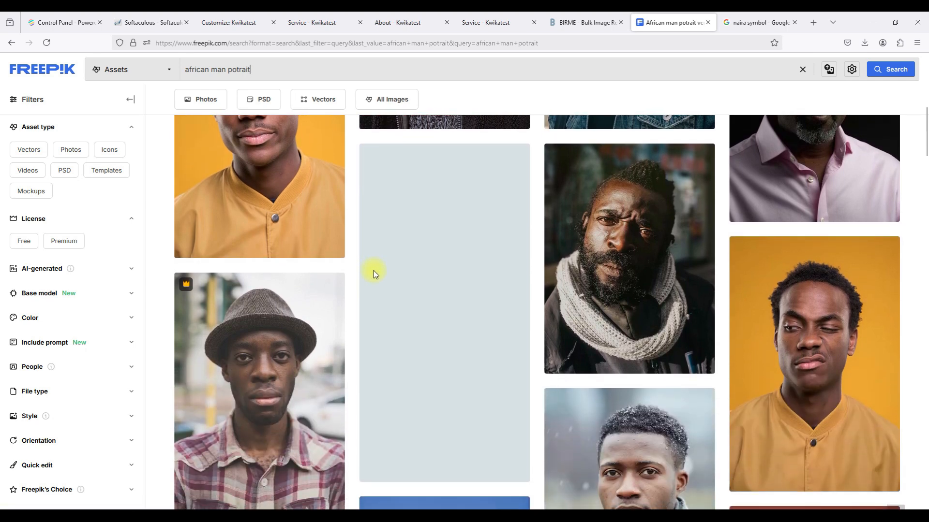
scroll(373, 272, down, 5)
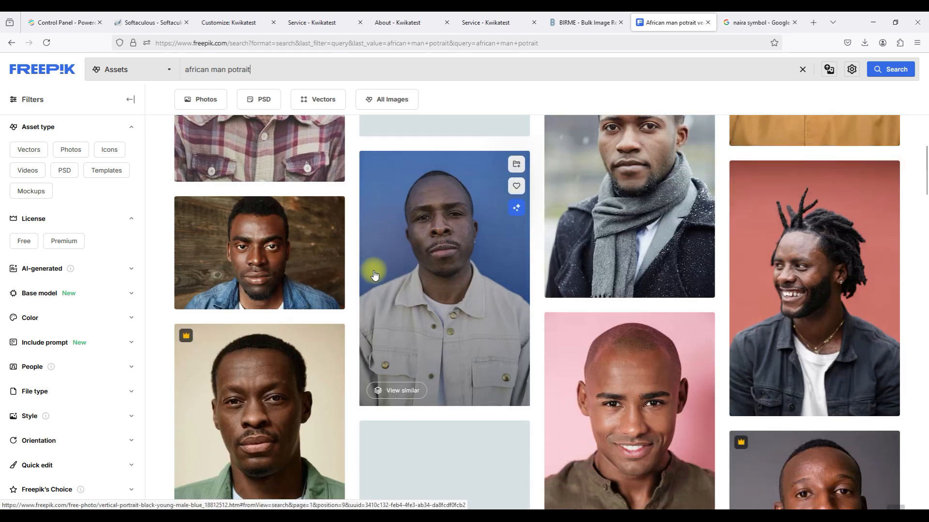
scroll(373, 272, down, 2)
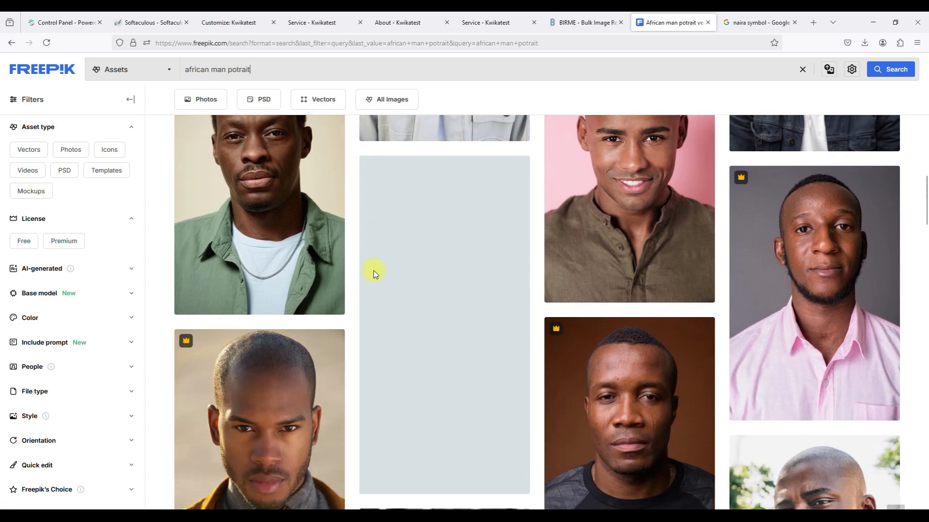
scroll(373, 272, down, 2)
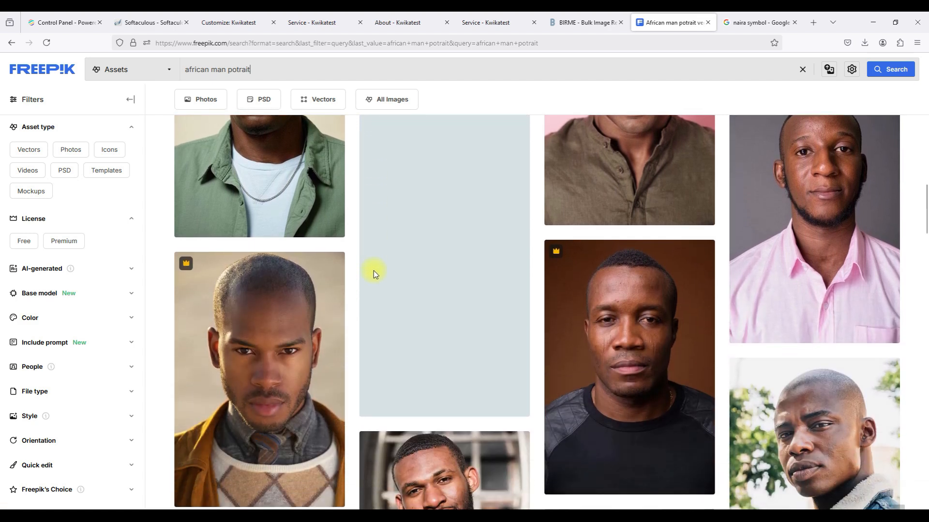
scroll(374, 273, up, 2)
Free-download the close-up photo of the smiling African man and return to BIRME.
click(619, 216)
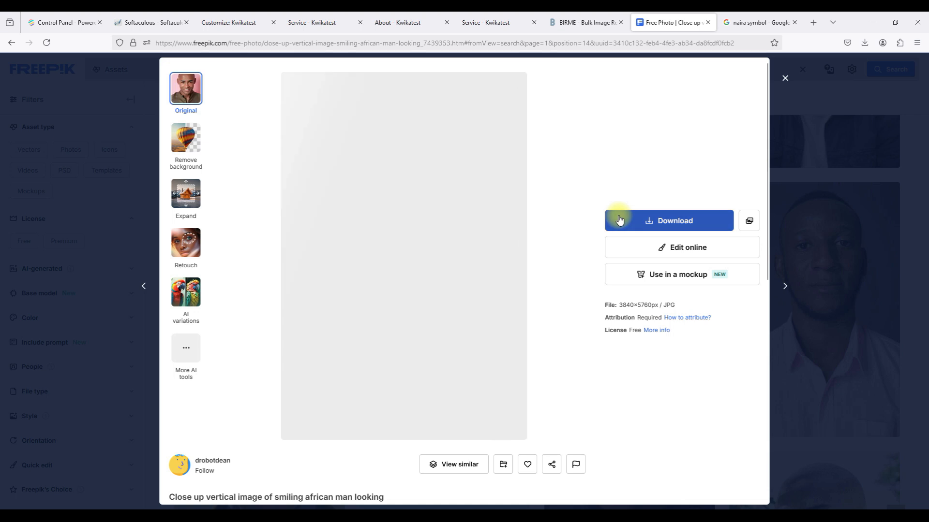
click(616, 222)
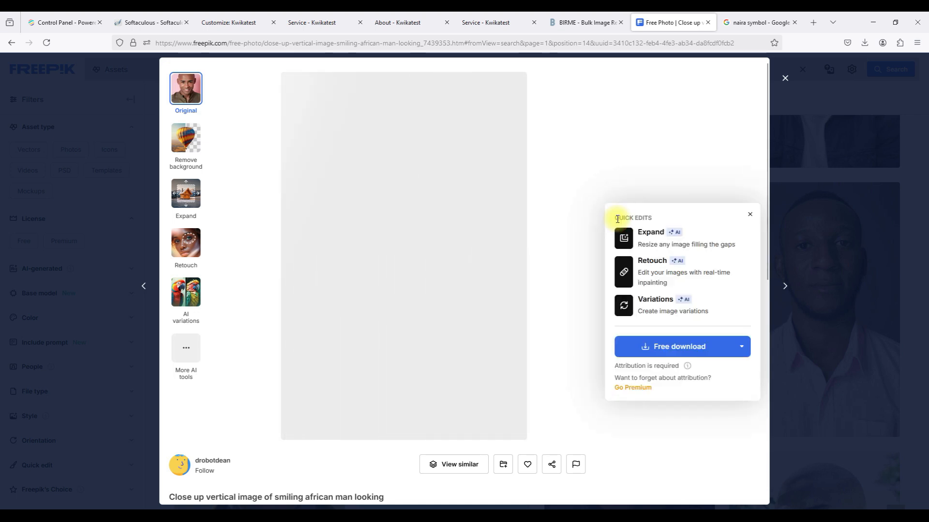
click(671, 348)
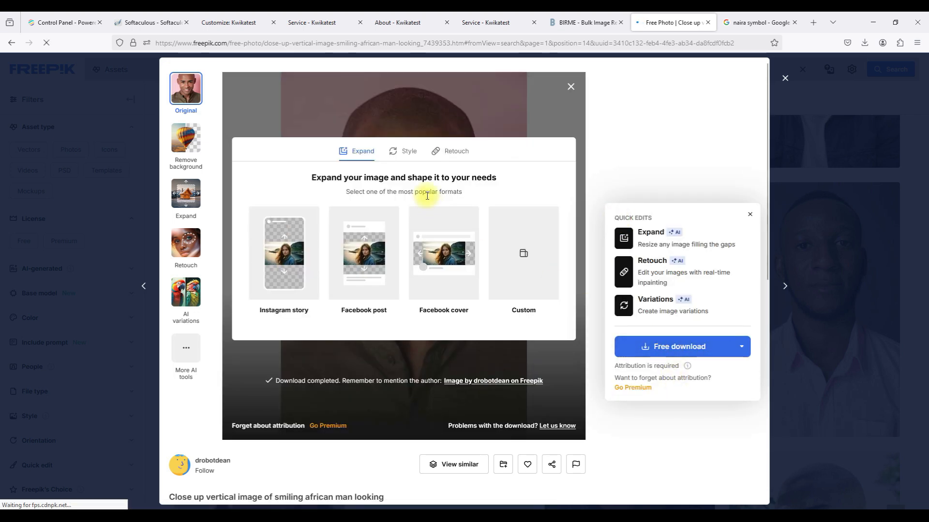
click(558, 27)
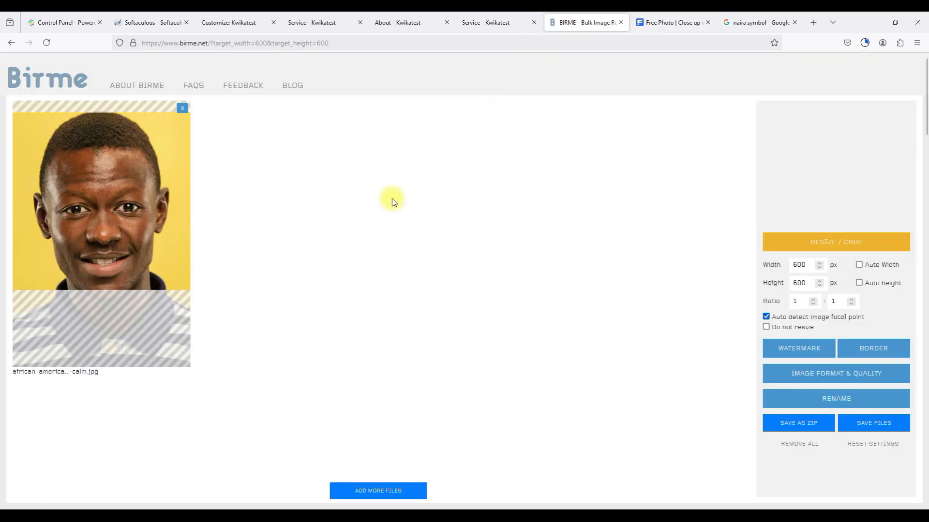
Crop the downloaded smiling man photo to 600×600 in BIRME, save it, and return to the About editor.
click(182, 108)
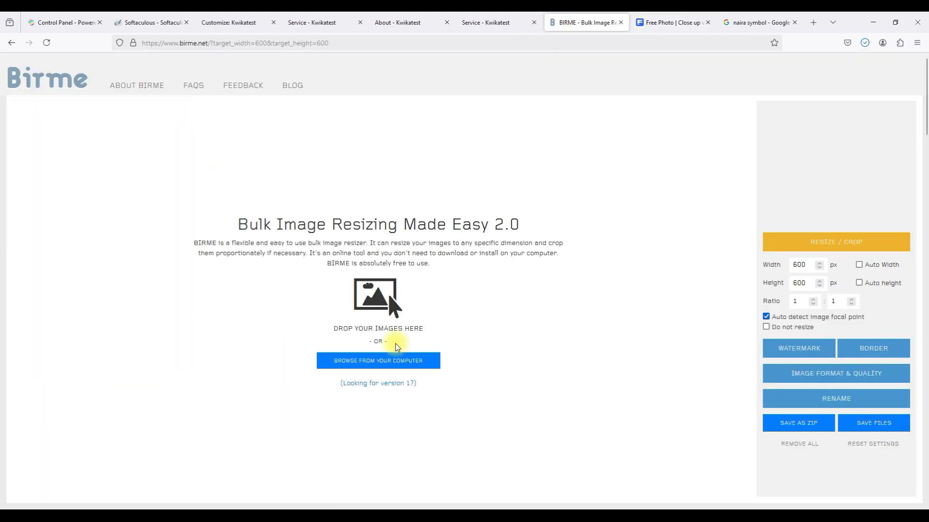
click(410, 359)
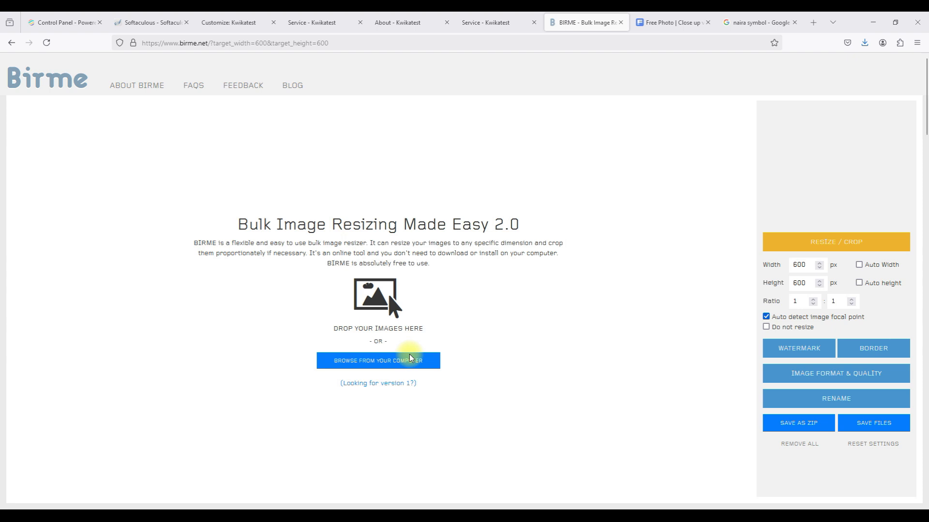
click(116, 122)
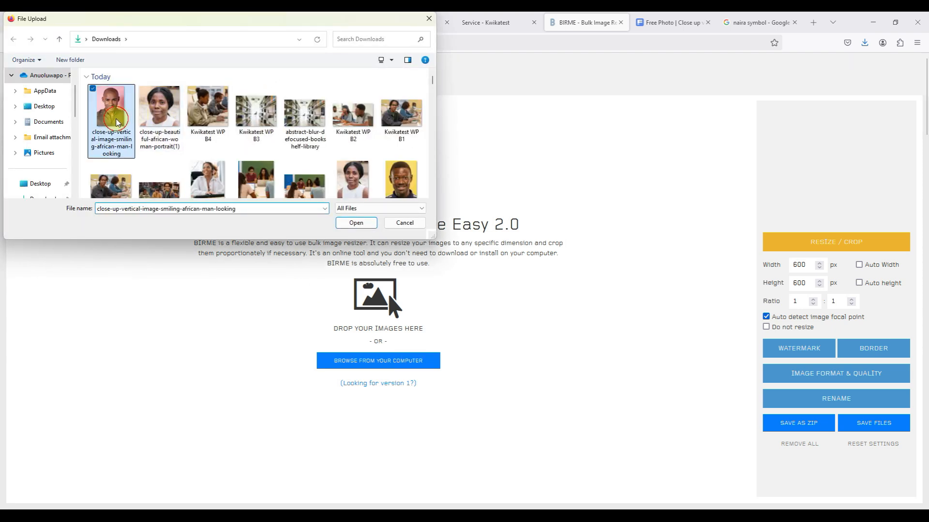
click(359, 223)
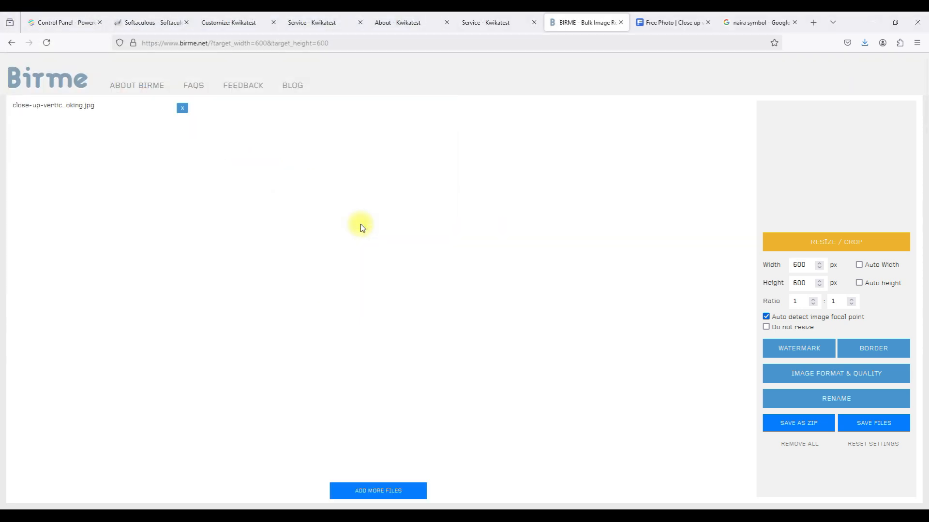
mouse_move(73, 218)
mouse_down()
mouse_move(78, 242)
mouse_move(78, 235)
mouse_up()
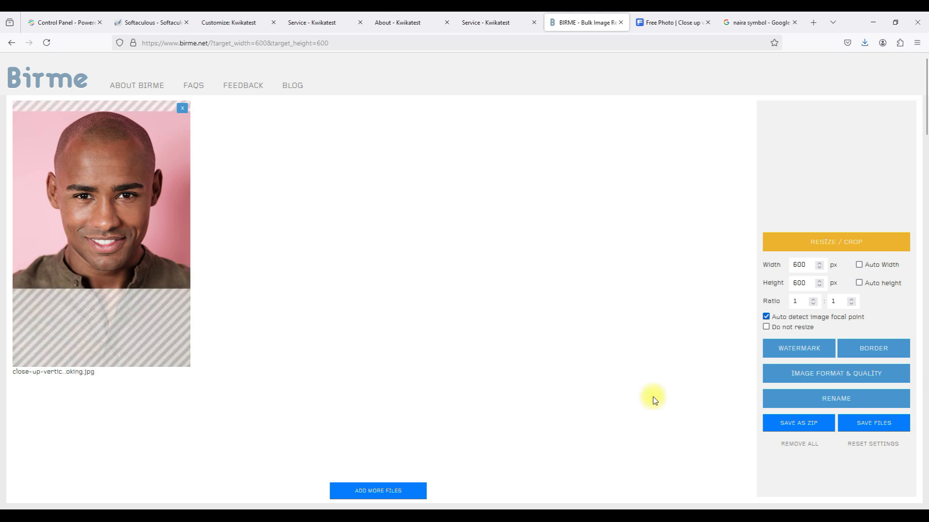
click(879, 425)
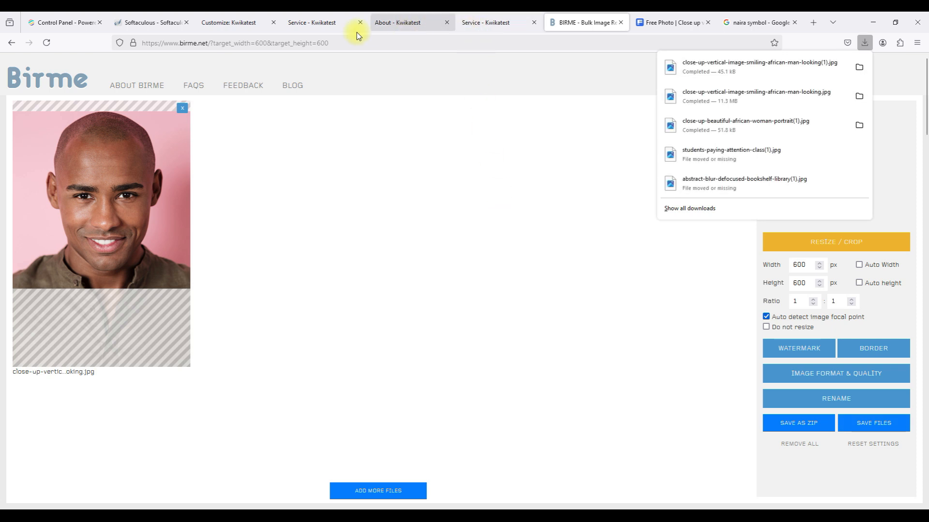
click(308, 24)
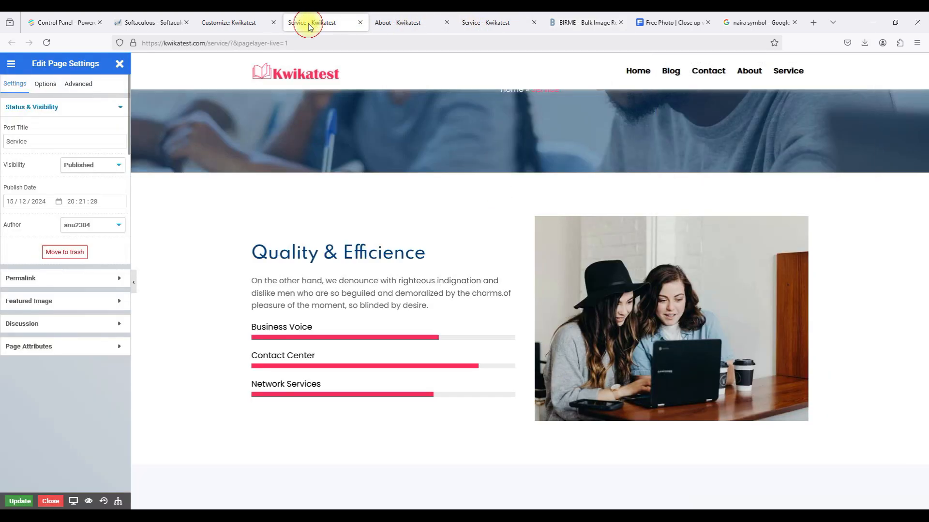
click(407, 21)
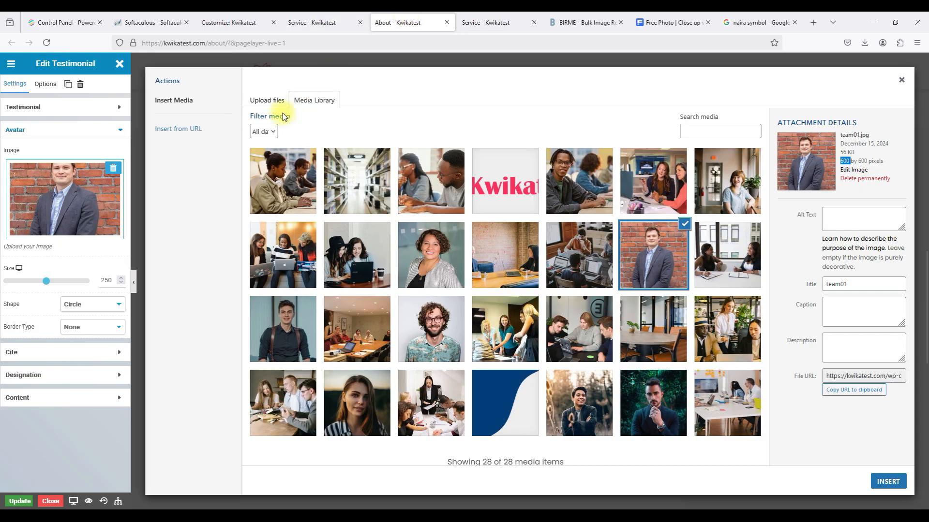
Open the upload file picker and rename the woman's portrait to Kwikatest WP B5.
click(267, 99)
click(579, 270)
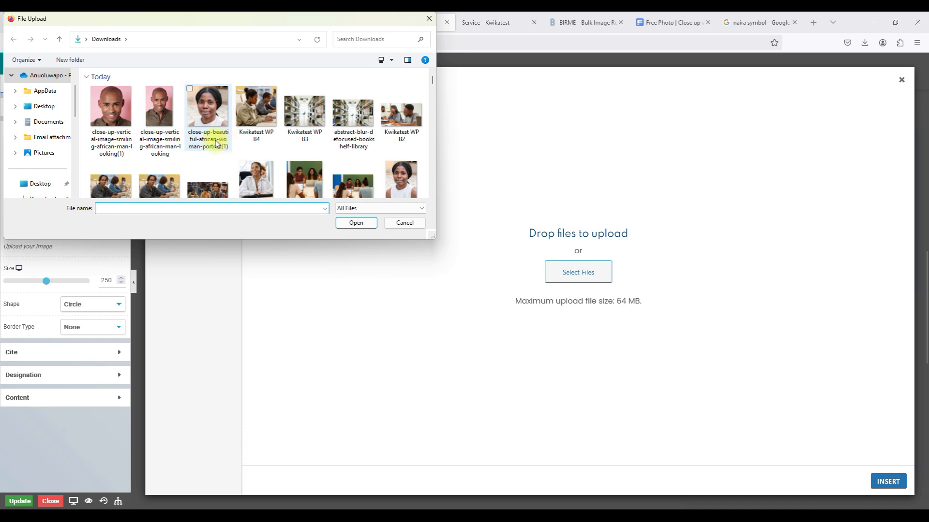
click(143, 129)
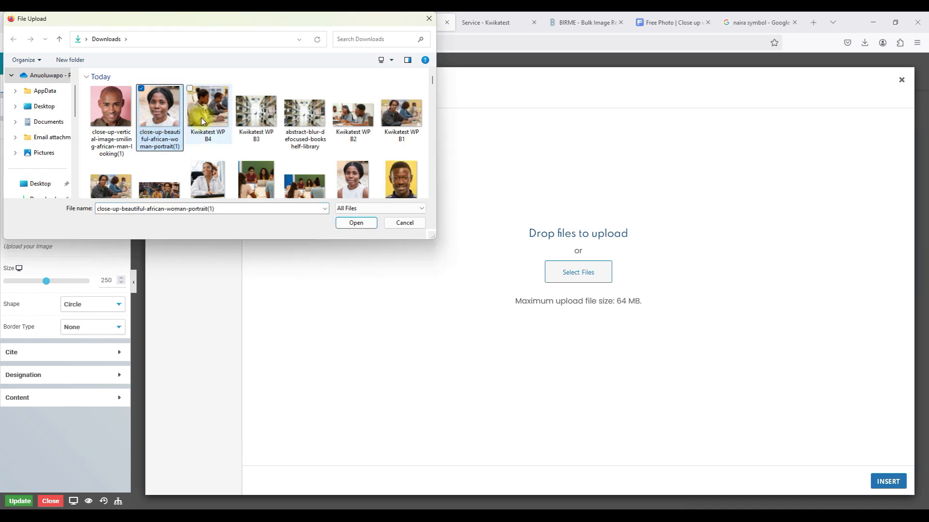
click(202, 120)
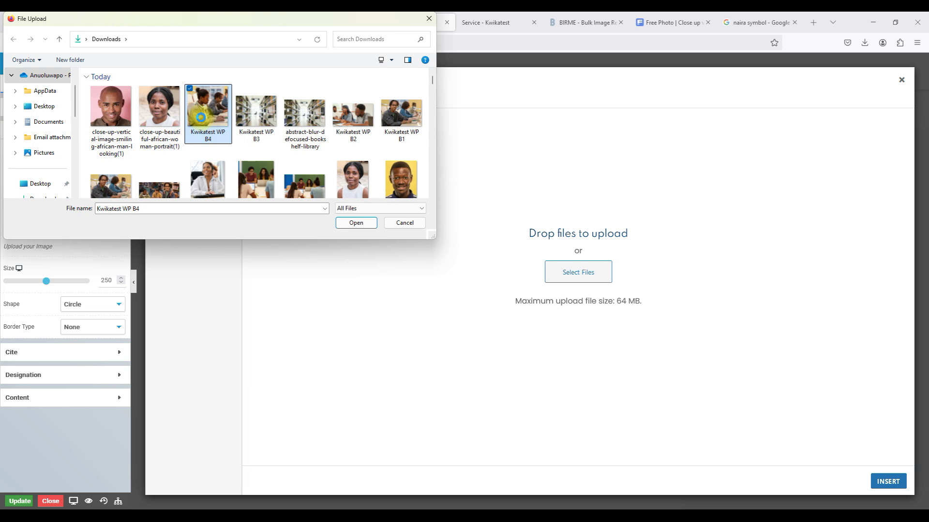
right_click(201, 117)
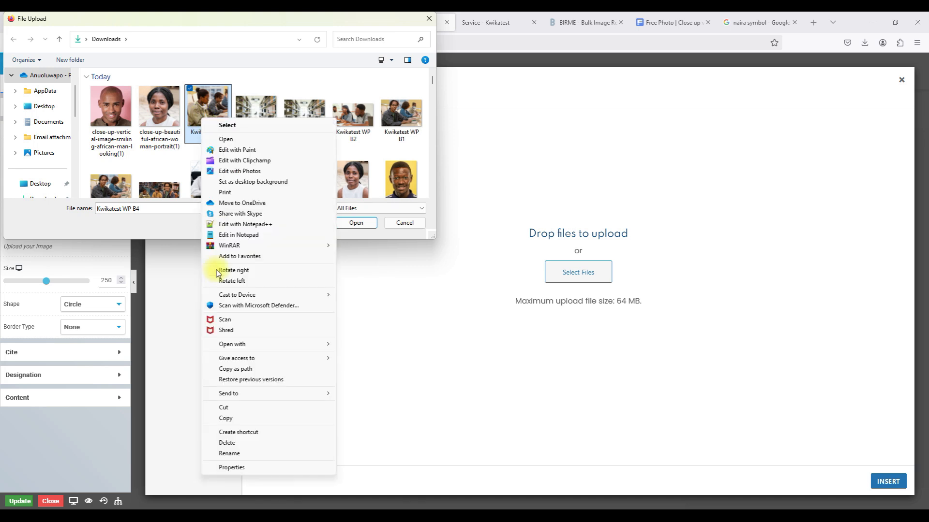
click(229, 454)
key(ctrl+c)
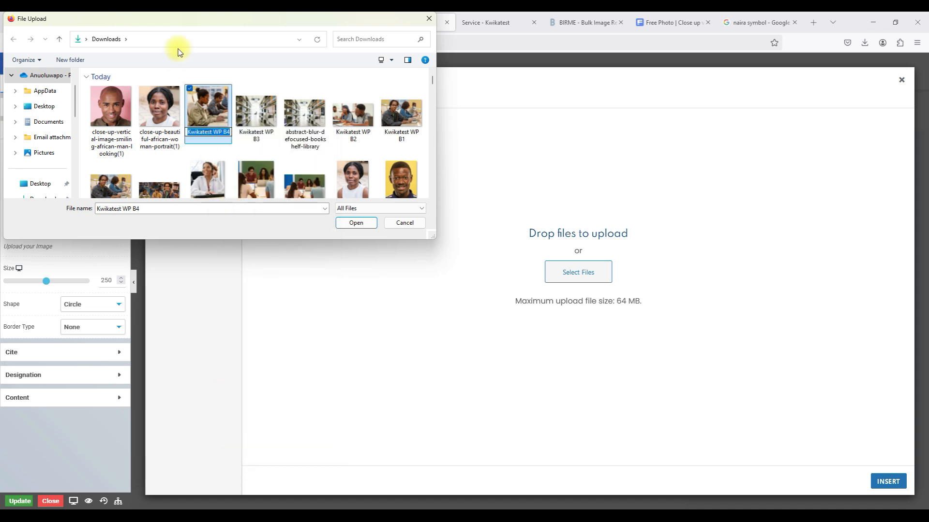
click(155, 102)
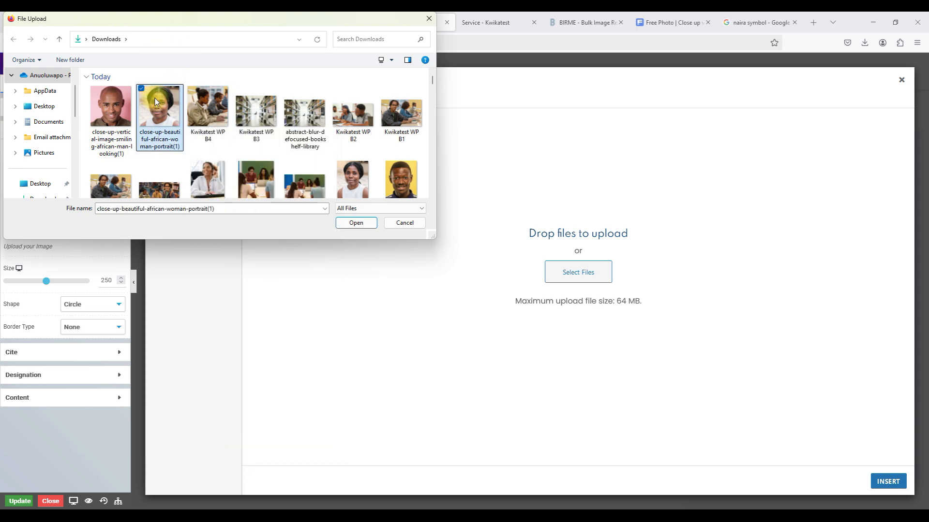
right_click(155, 102)
click(195, 434)
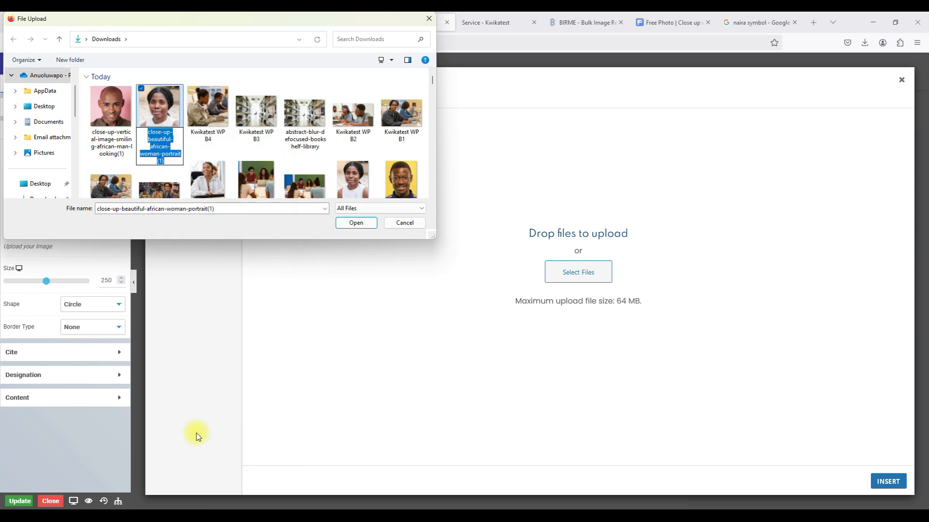
key(ctrl+v)
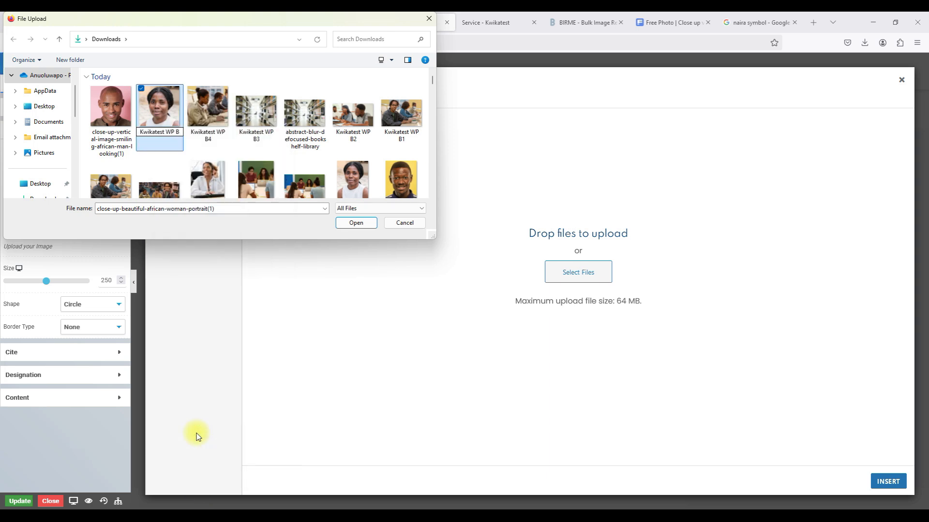
click(115, 121)
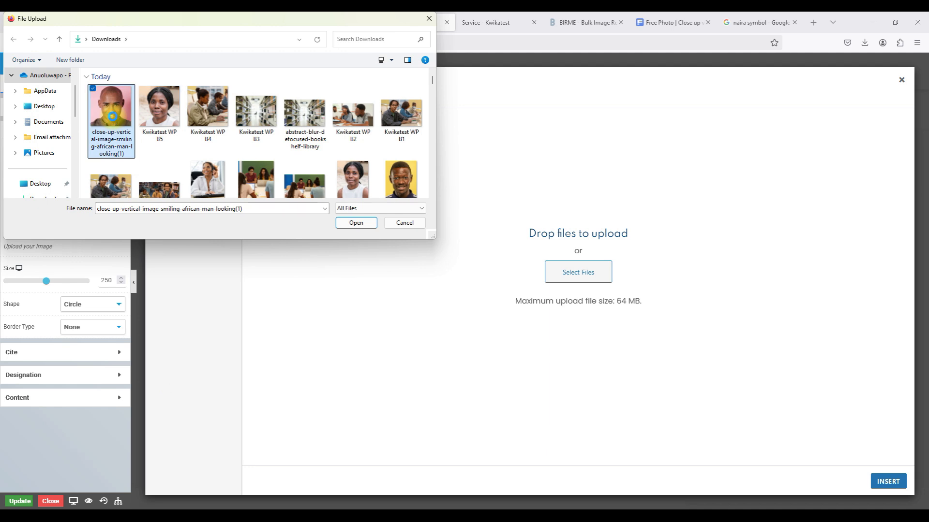
Rename the man's portrait to Kwikatest WP B6 and select both files for upload.
right_click(112, 116)
click(202, 451)
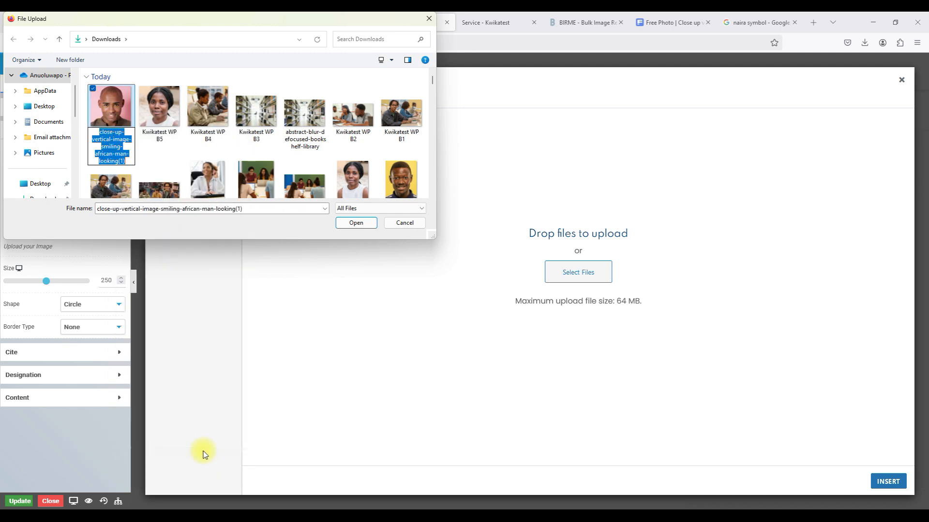
key(ctrl+v)
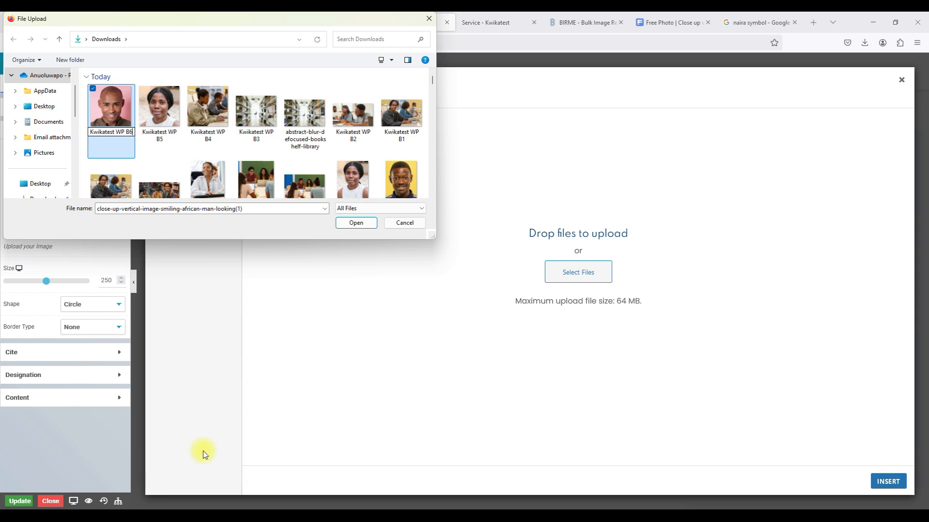
click(177, 124)
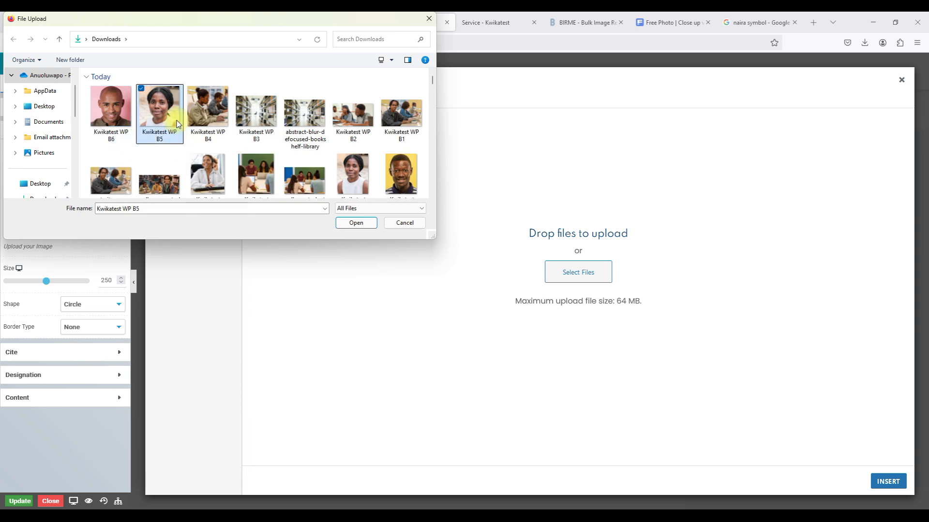
click(107, 121)
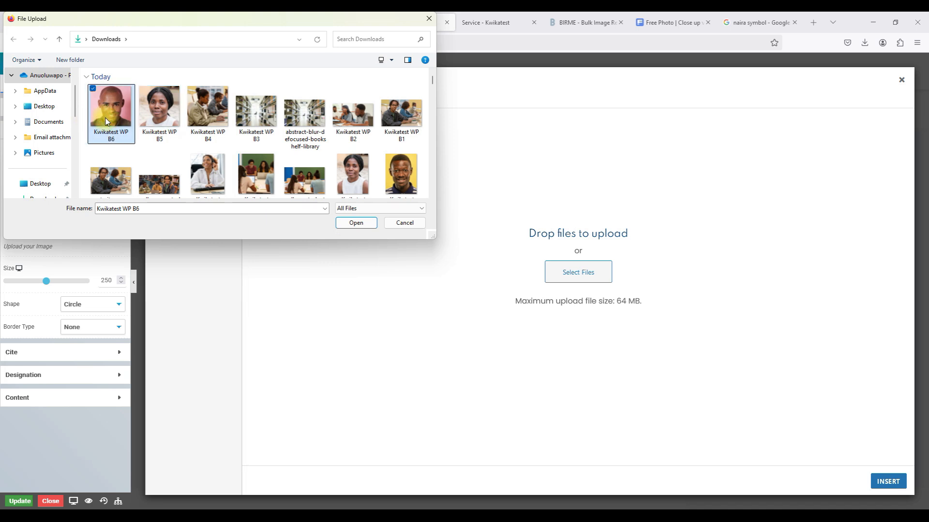
ctrl+click(163, 128)
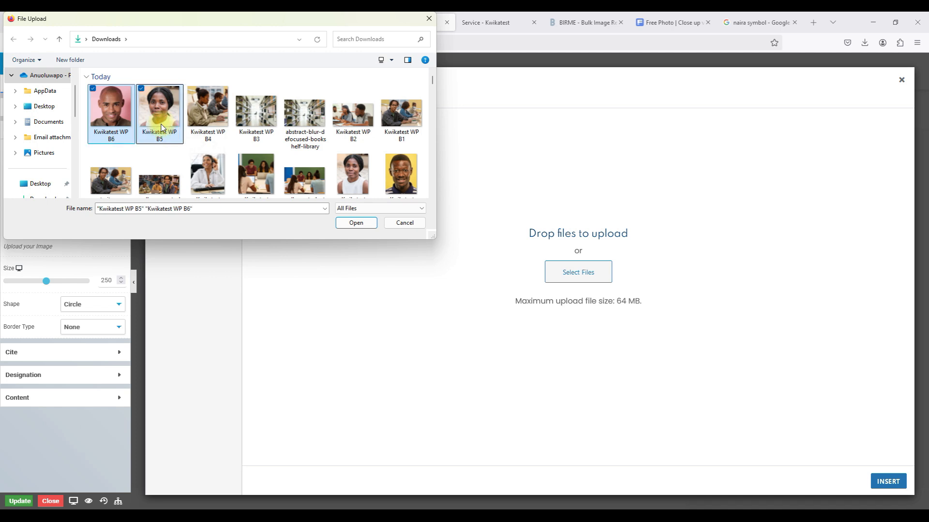
click(85, 123)
drag(85, 124, 156, 125)
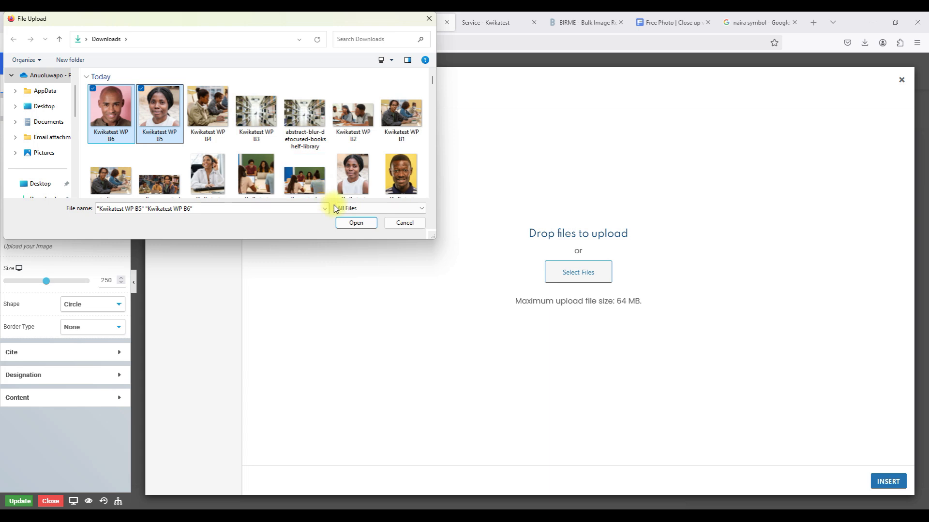
click(367, 224)
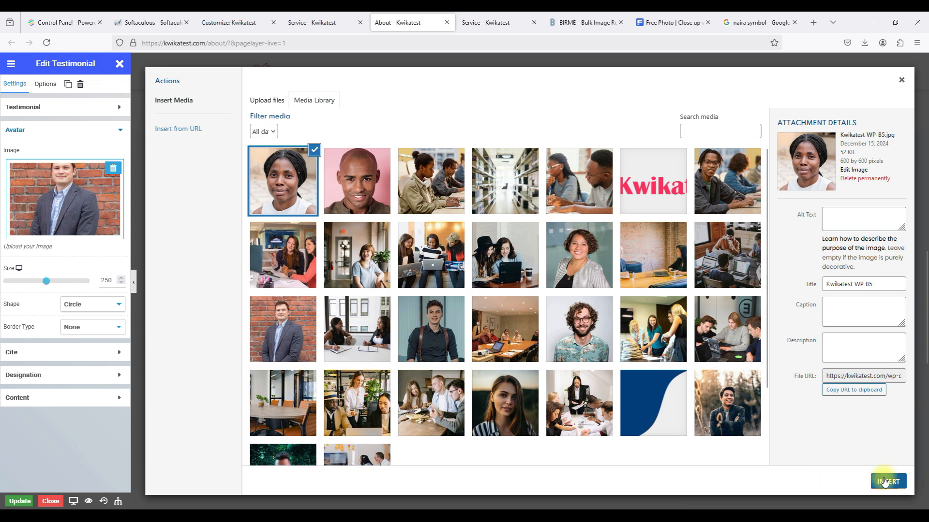
click(827, 314)
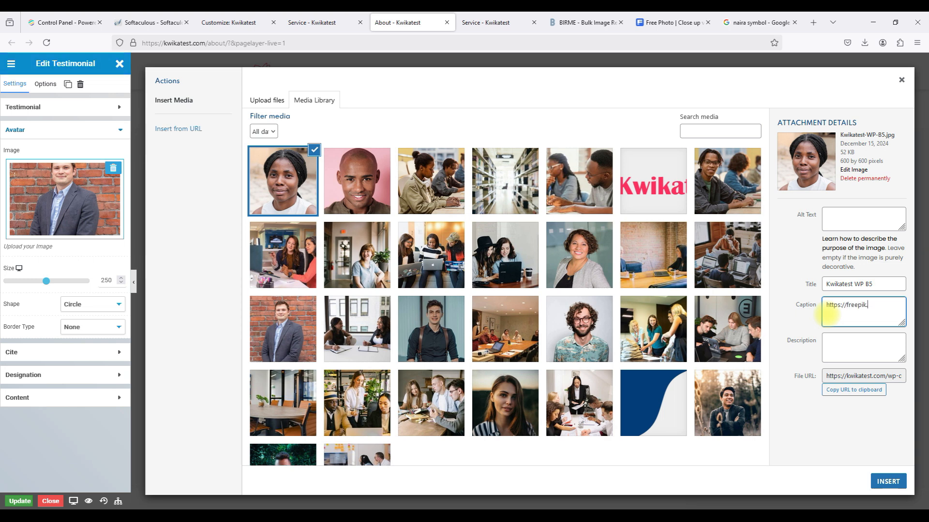
click(361, 213)
click(695, 28)
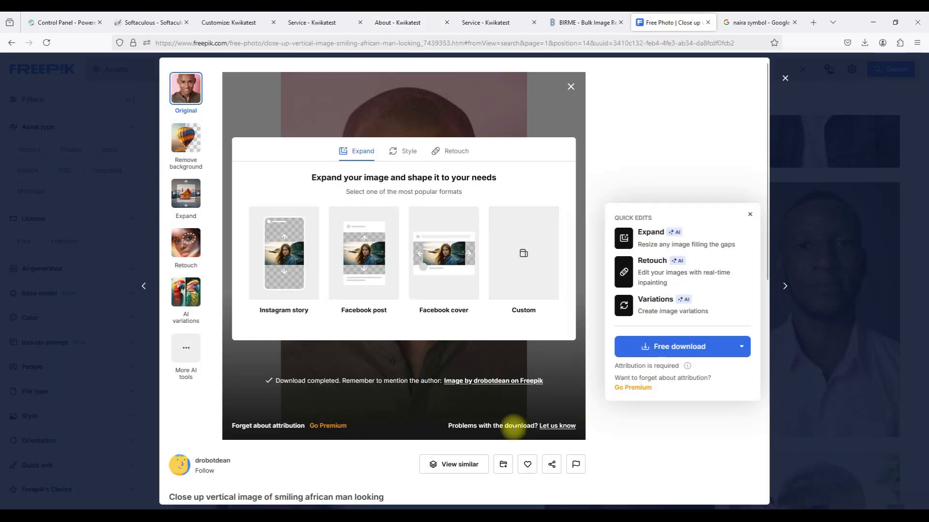
click(550, 464)
click(529, 405)
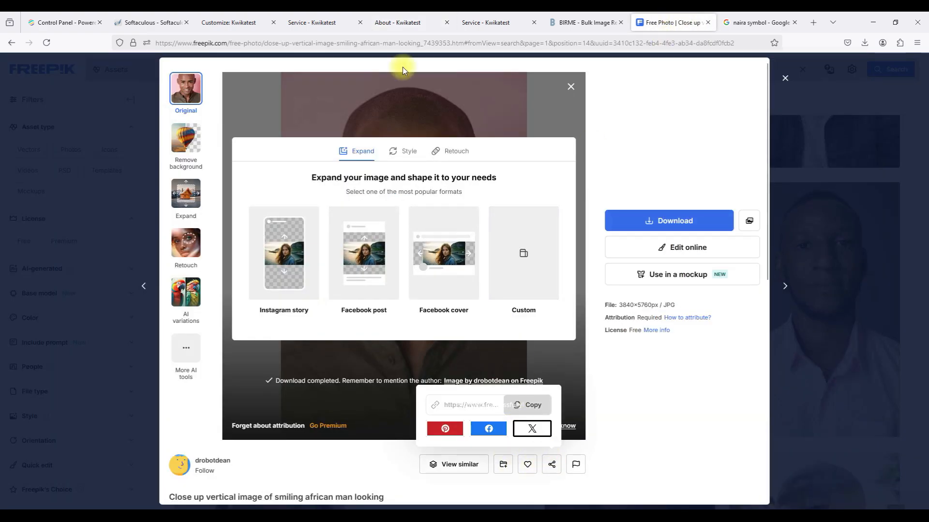
Caption Kwikatest WP B6 with the Freepik link and insert B5, the woman's portrait, as the card photo.
click(398, 24)
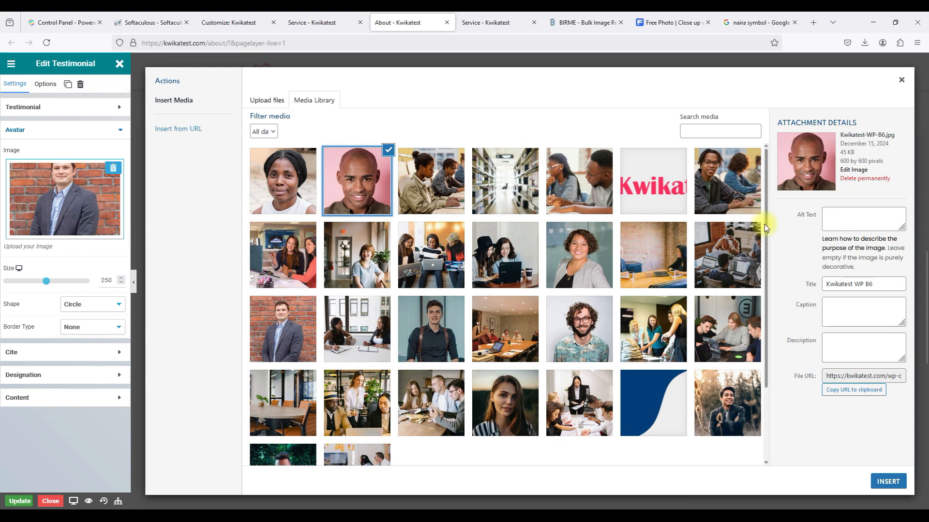
click(839, 320)
key(ctrl+v)
click(792, 326)
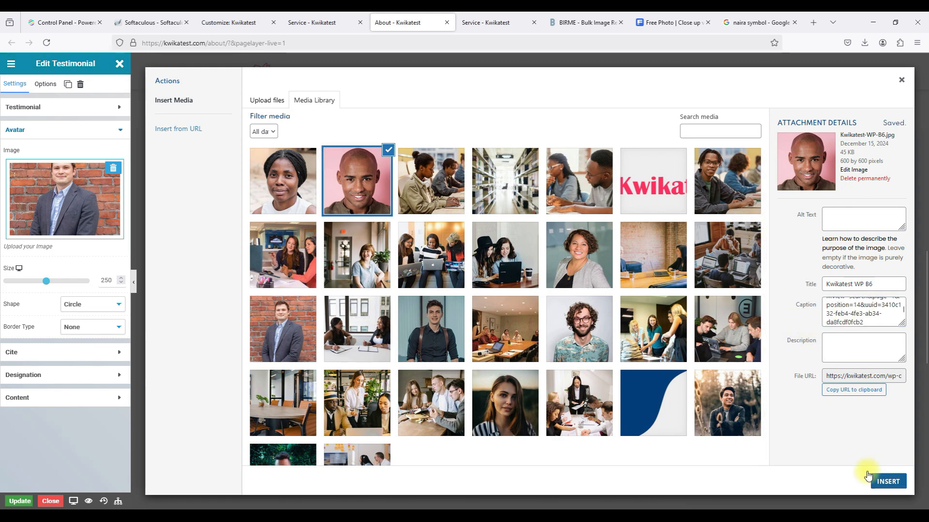
click(284, 183)
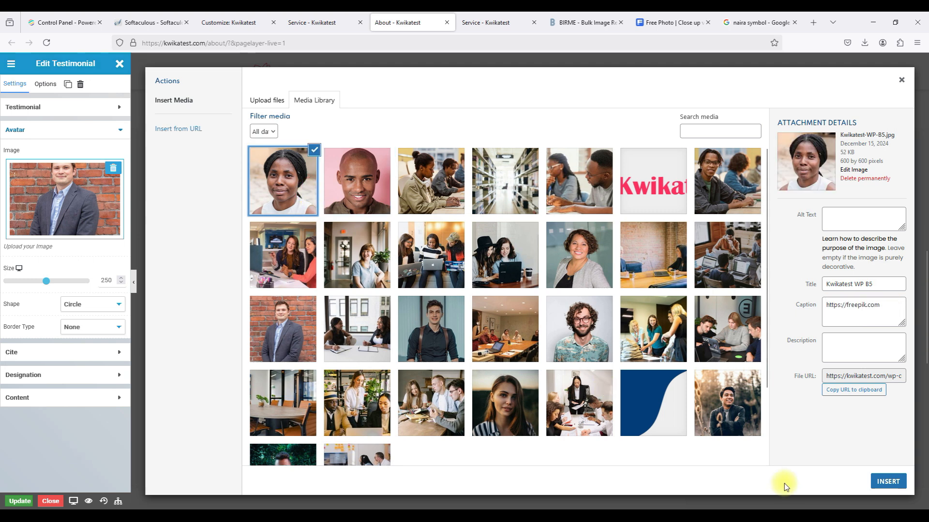
click(887, 481)
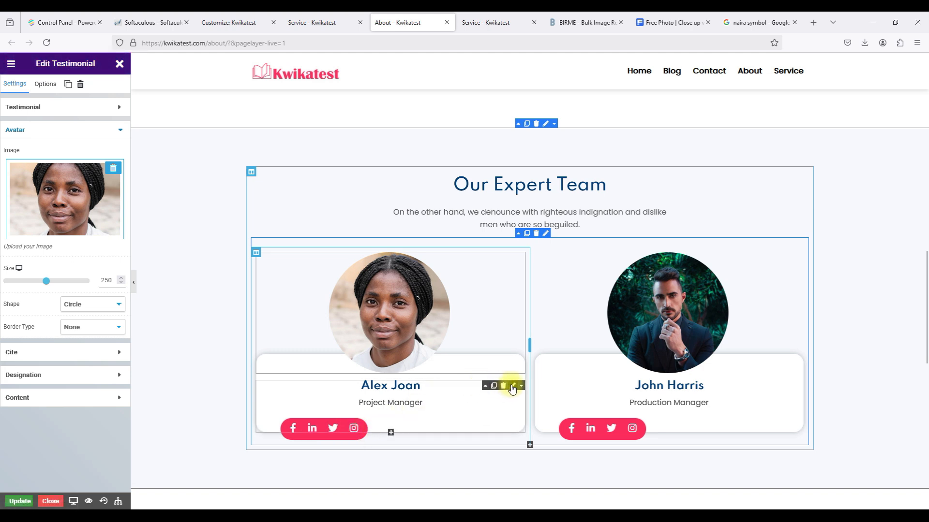
Replace Alex Joan in the first card's name heading with the new team member's name.
click(513, 388)
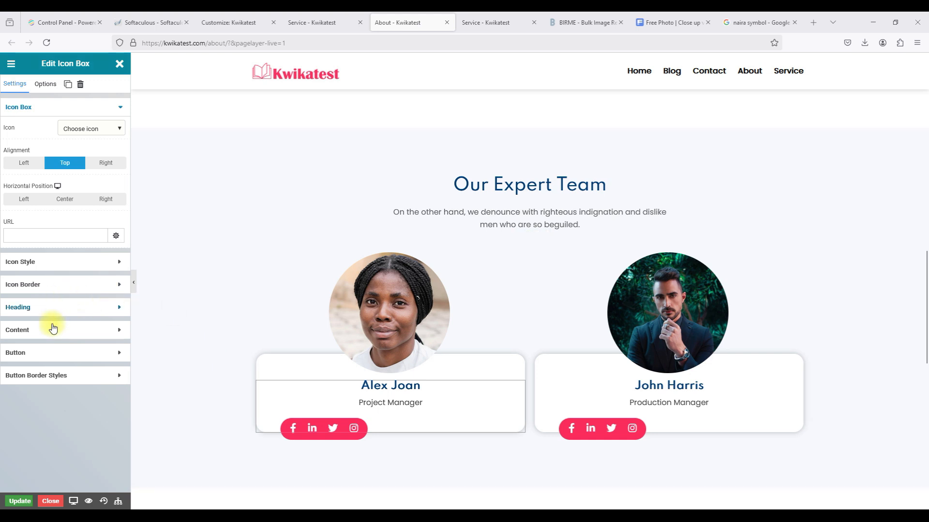
click(63, 315)
double_click(13, 209)
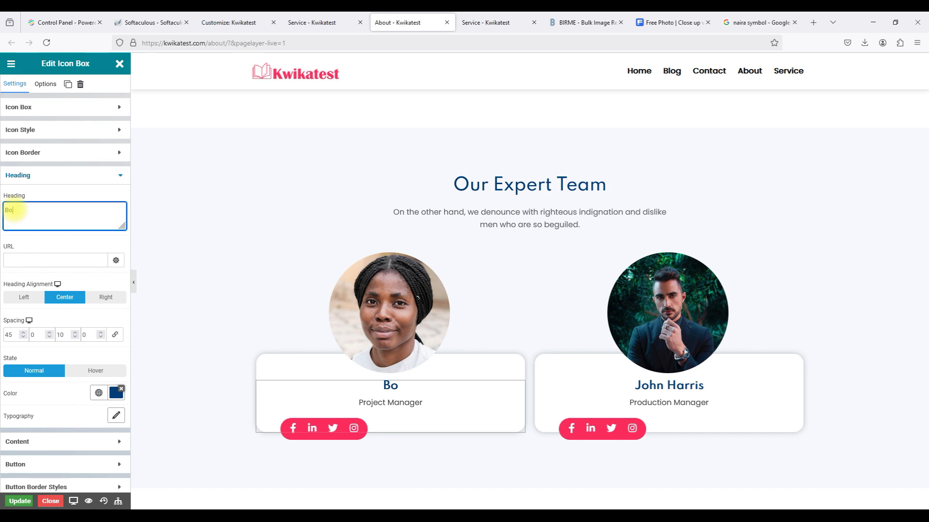
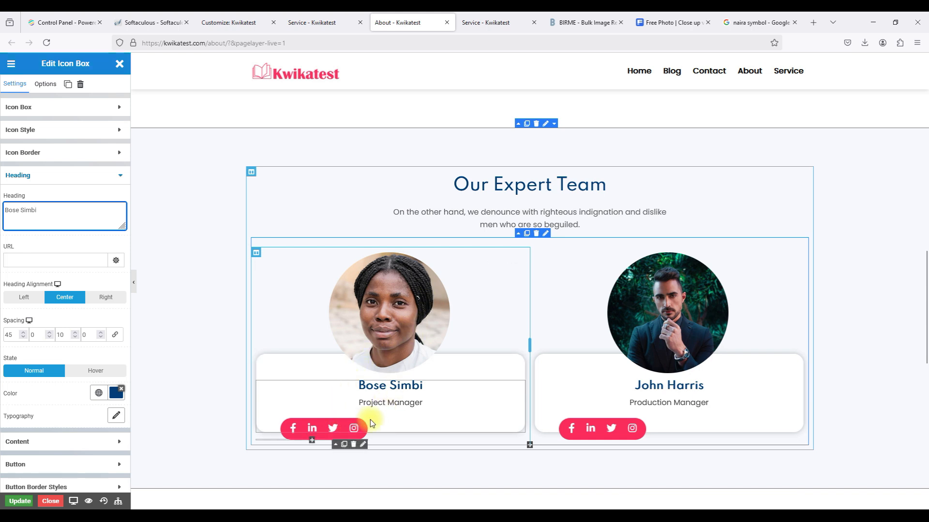
click(363, 444)
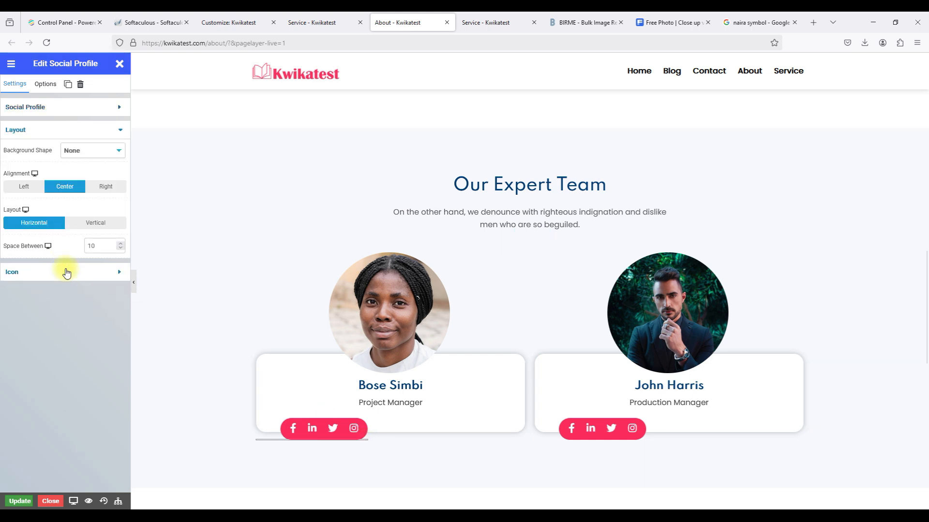
Keep the left card's social icons centre-aligned after briefly trying left alignment.
click(29, 186)
click(65, 188)
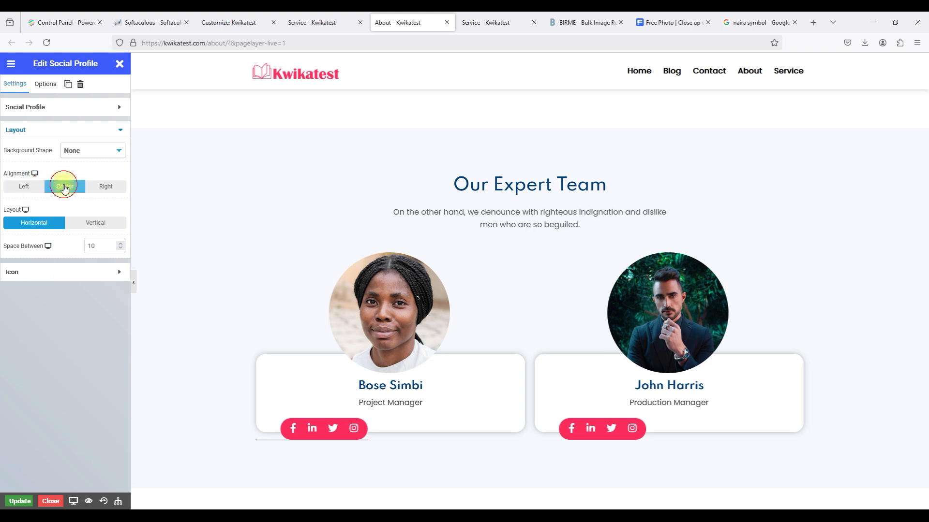
click(52, 272)
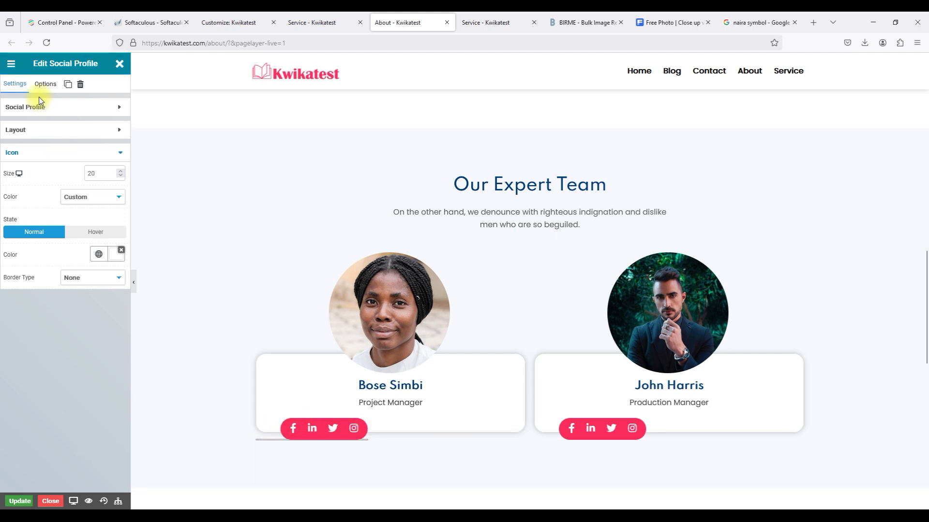
click(44, 85)
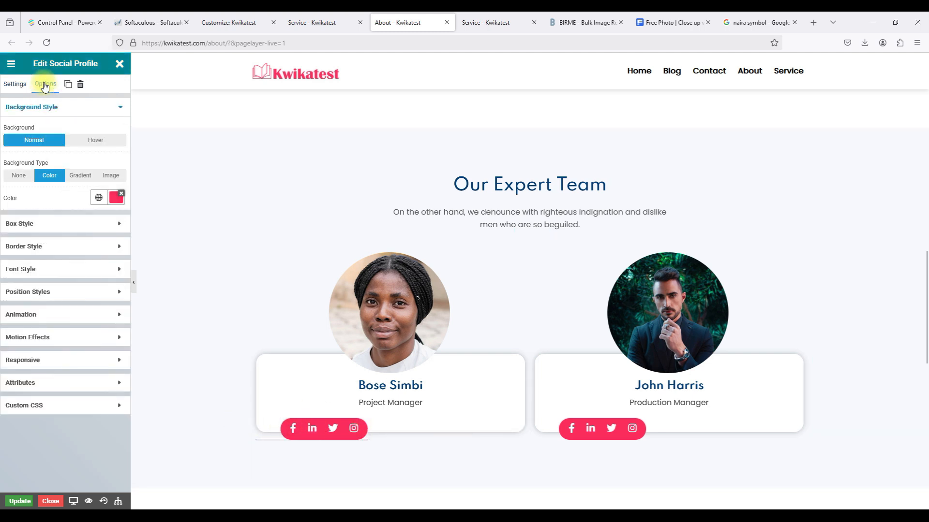
click(71, 227)
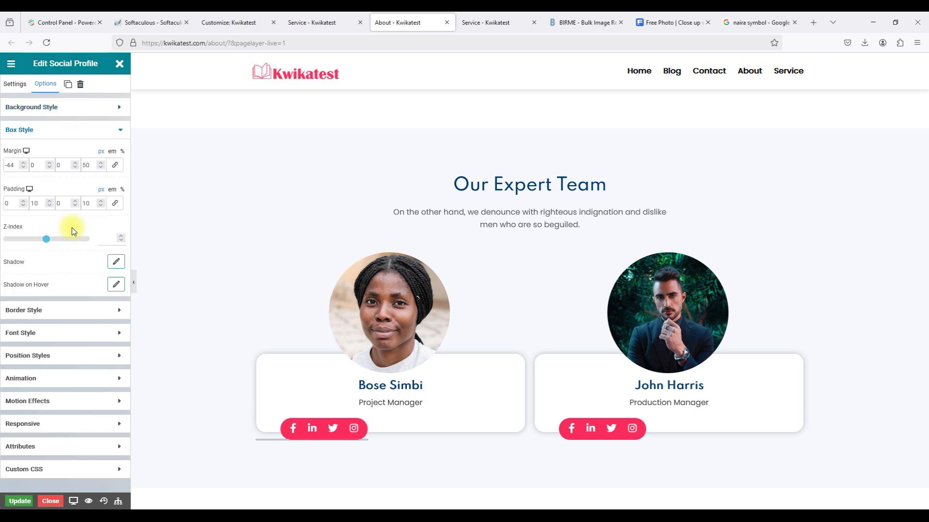
Set the social icon bar's margin to -44, 0, 0, 185 px, then delete the bar.
click(24, 167)
click(23, 167)
click(23, 162)
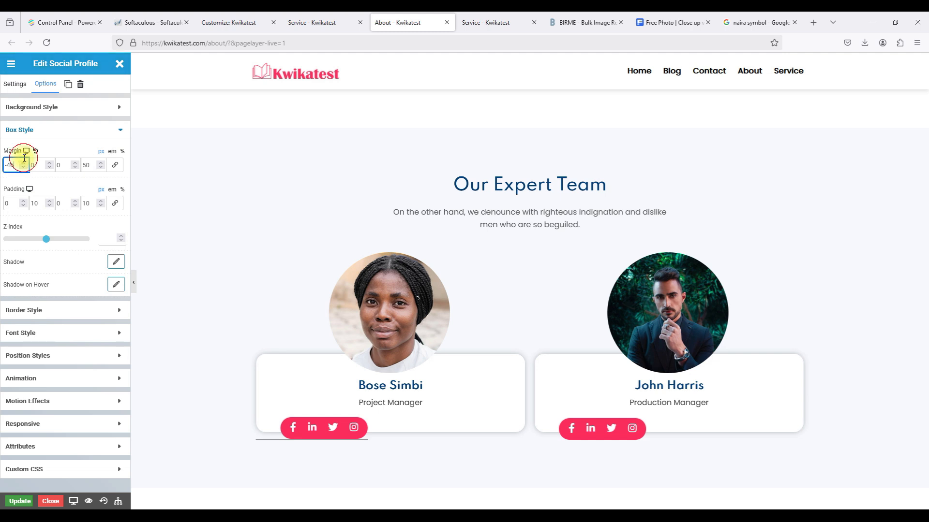
click(24, 163)
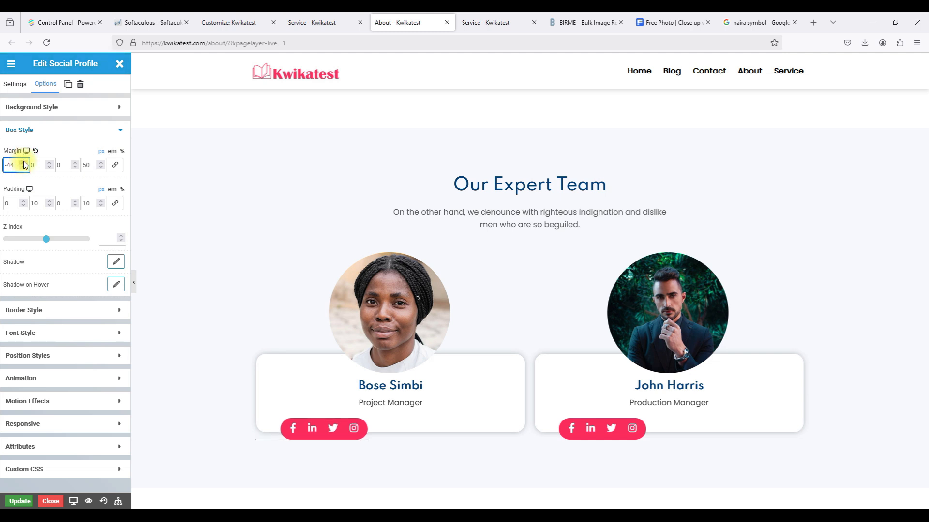
click(100, 164)
click(100, 165)
click(100, 164)
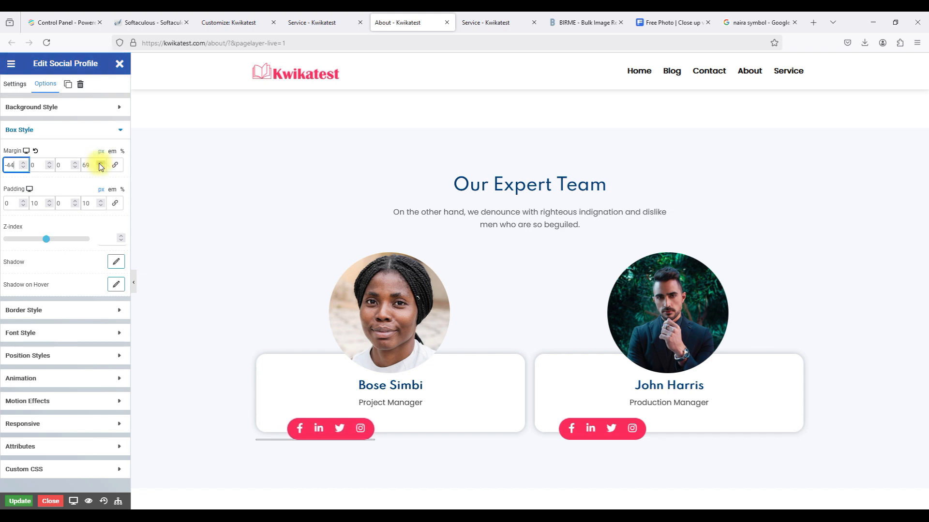
click(100, 165)
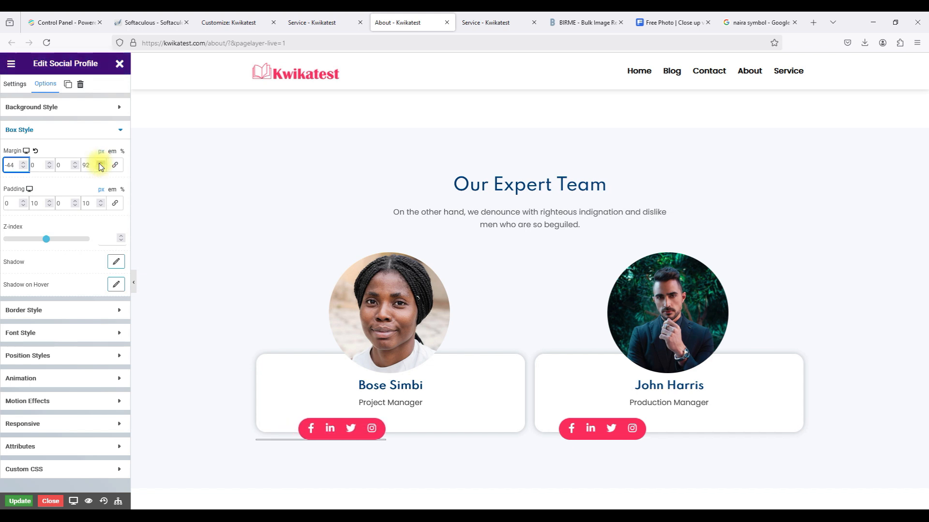
click(100, 165)
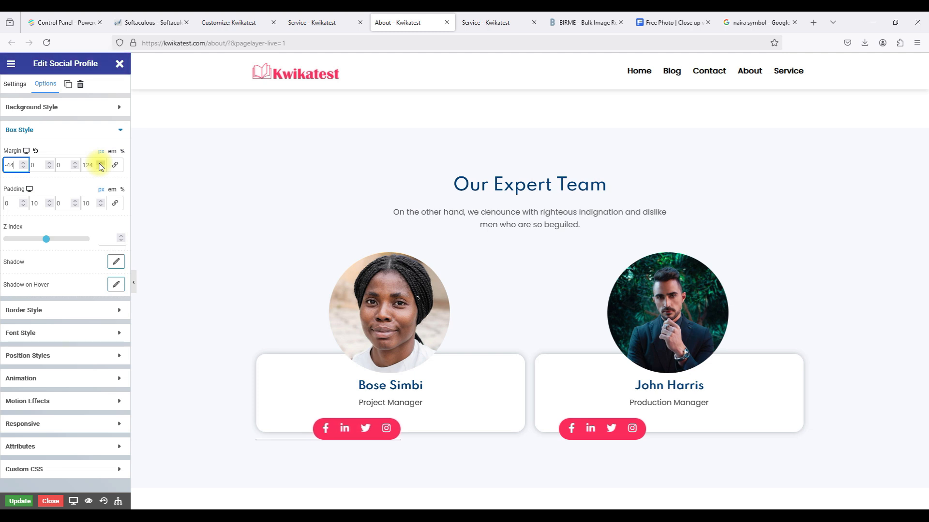
click(101, 165)
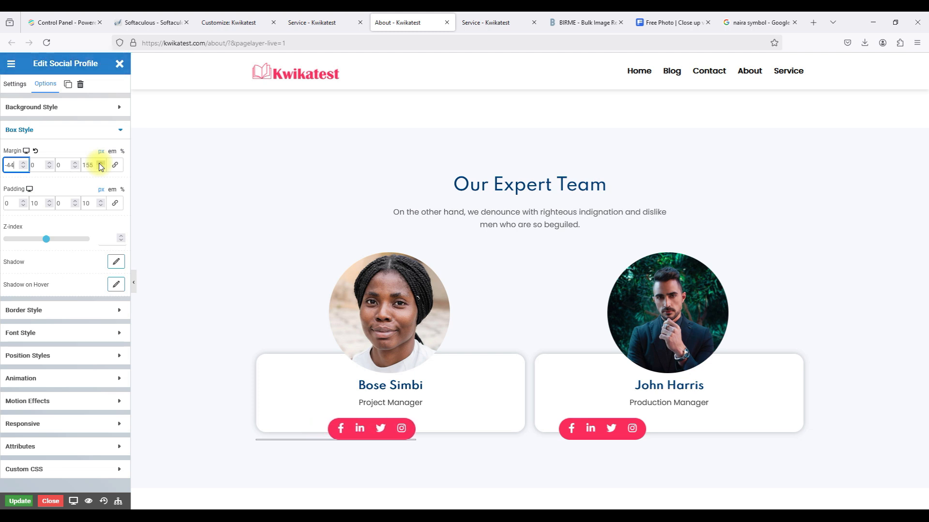
click(100, 165)
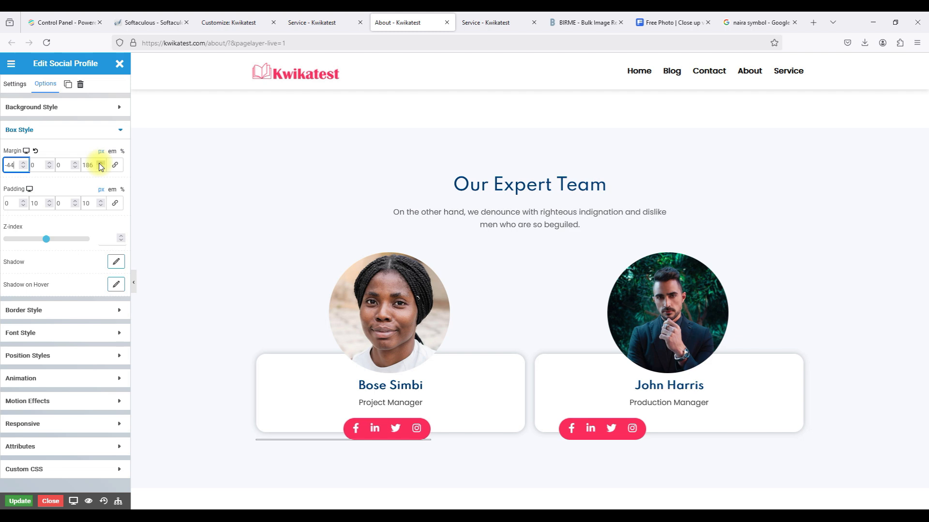
click(100, 164)
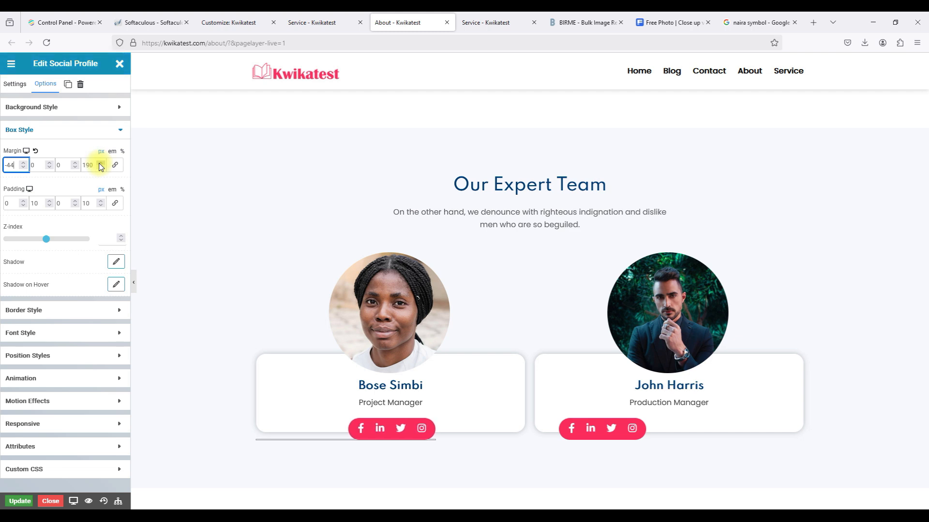
click(101, 167)
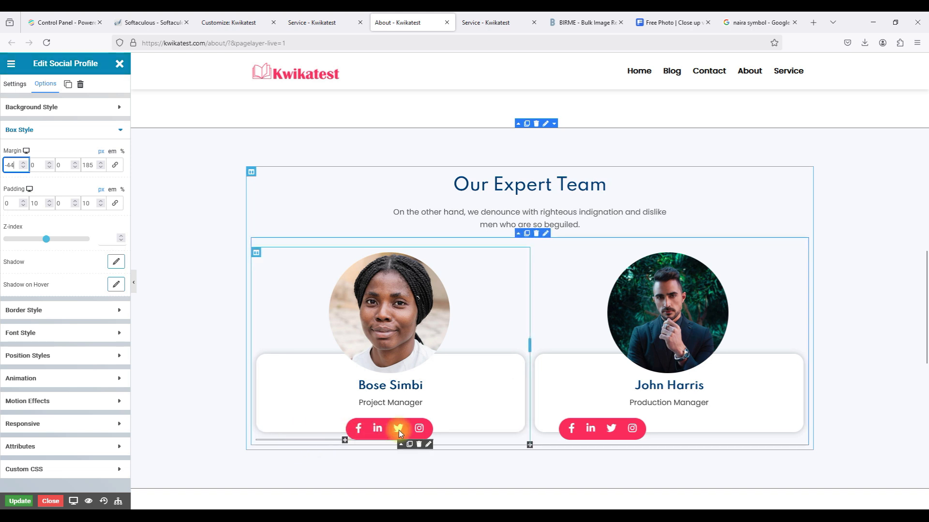
click(418, 445)
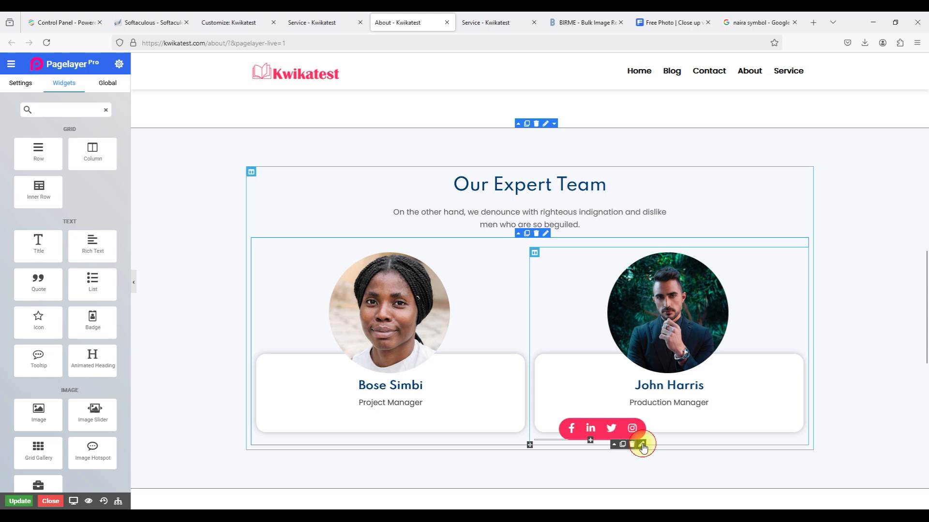
Nudge the right card's social icon bar margin rightward, then delete the bar.
click(642, 446)
click(54, 226)
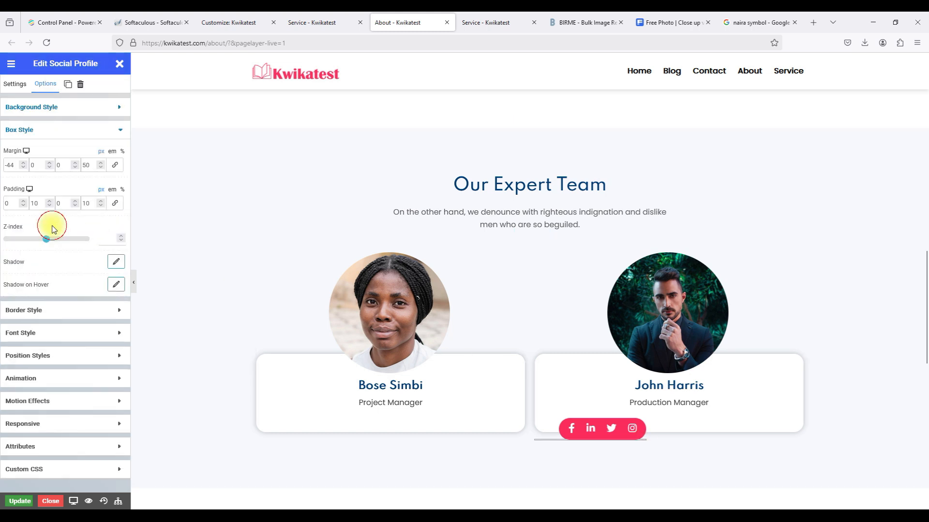
click(100, 163)
click(100, 163)
click(101, 163)
click(101, 163)
click(100, 163)
click(100, 163)
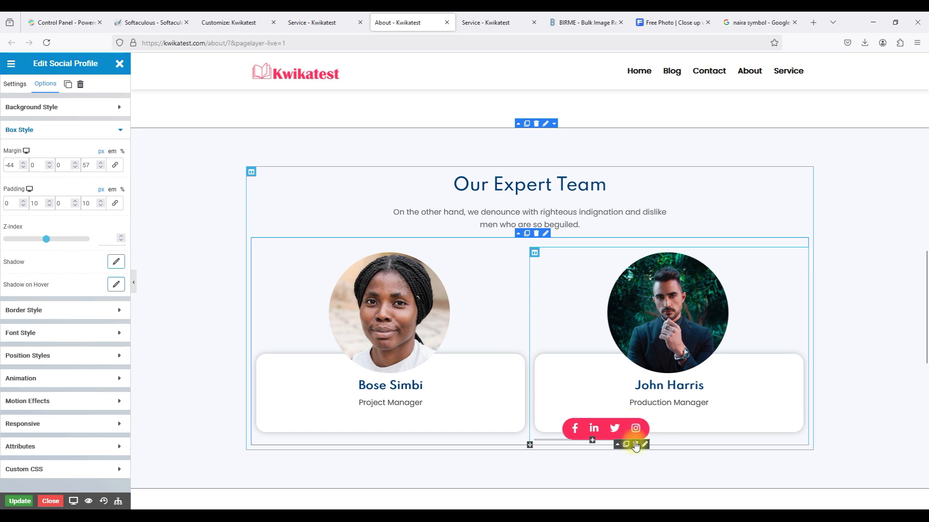
click(636, 445)
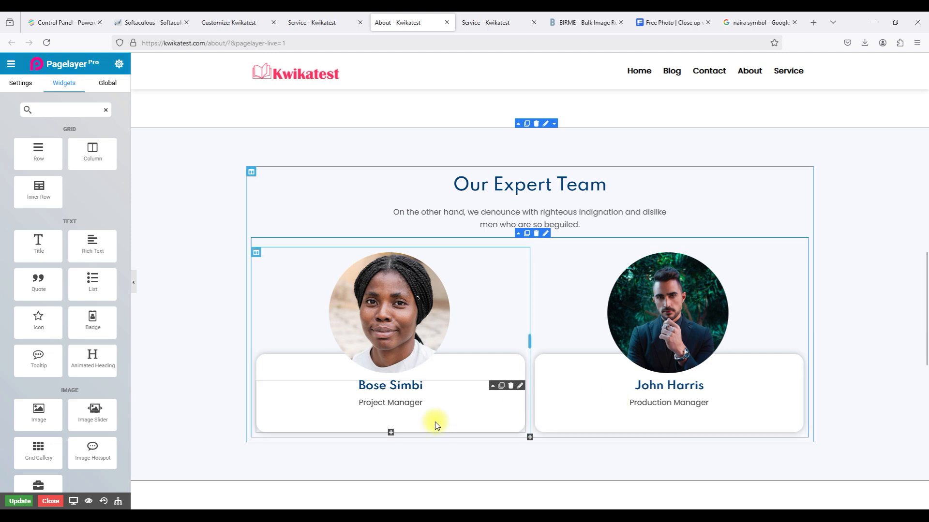
scroll(645, 377, down, 1)
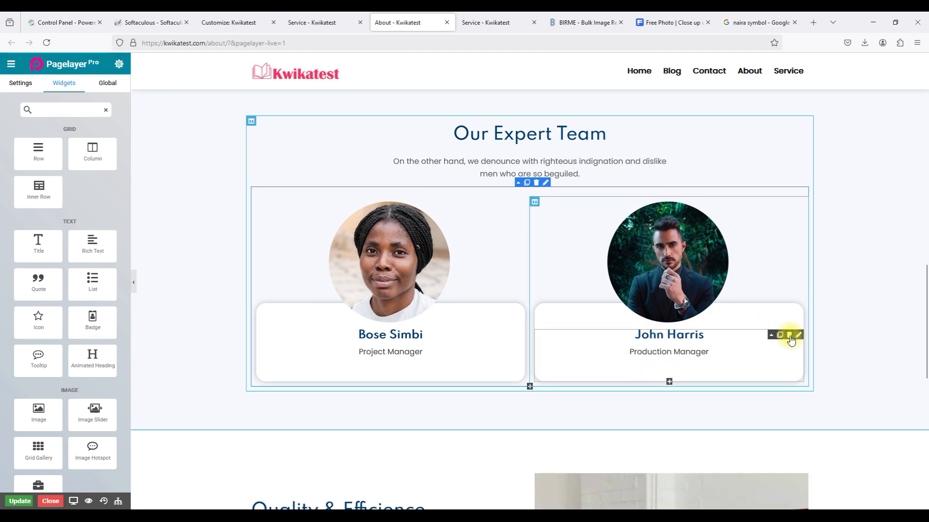
Replace the right team card's member name with the new member's name.
click(799, 336)
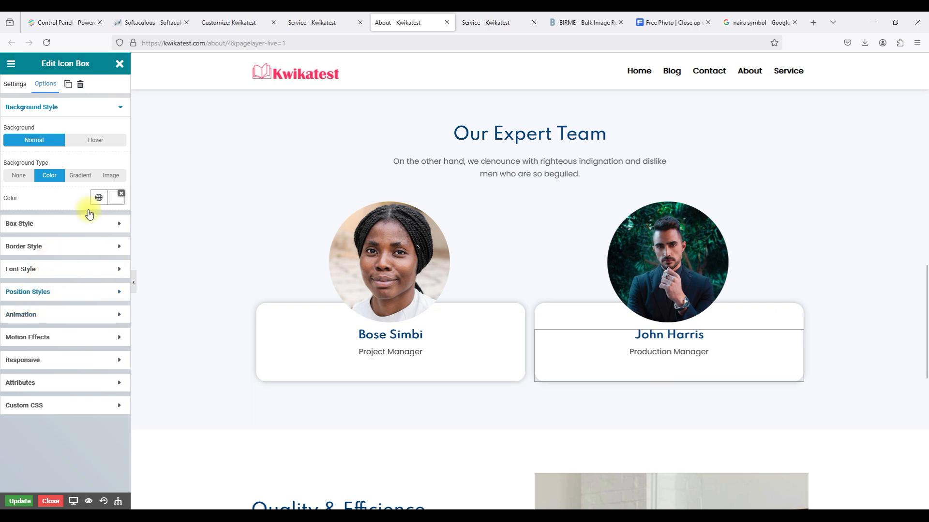
click(22, 88)
click(52, 305)
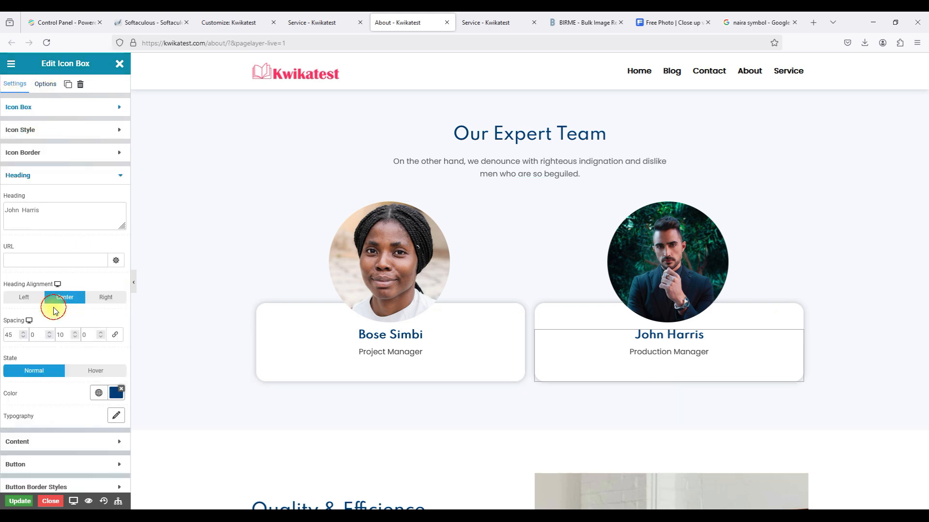
triple_click(31, 203)
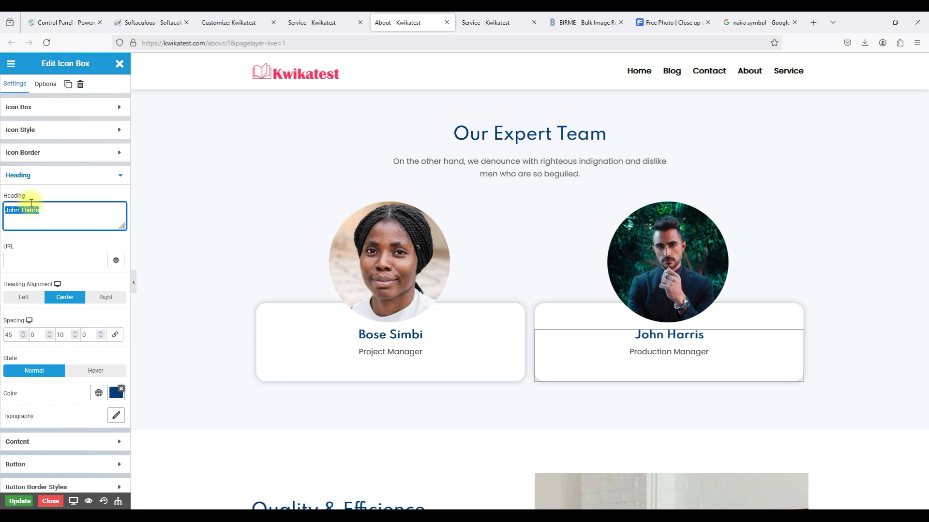
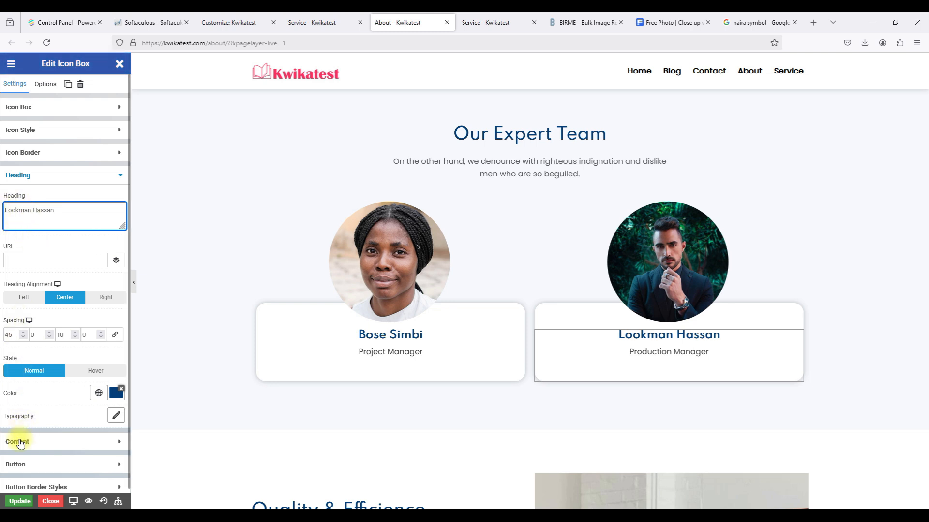
Change the right card's role from Production Manager to IT Consultant.
click(18, 444)
triple_click(32, 308)
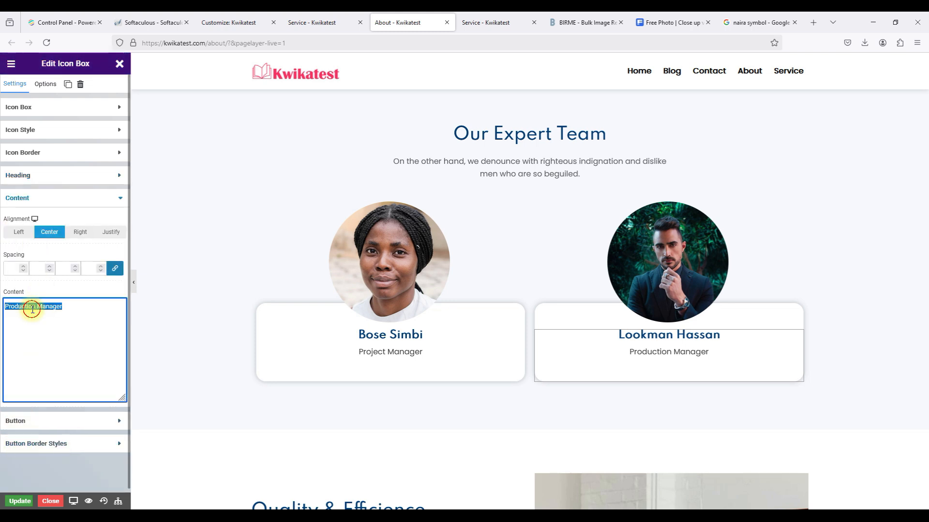
text(IT Consultant)
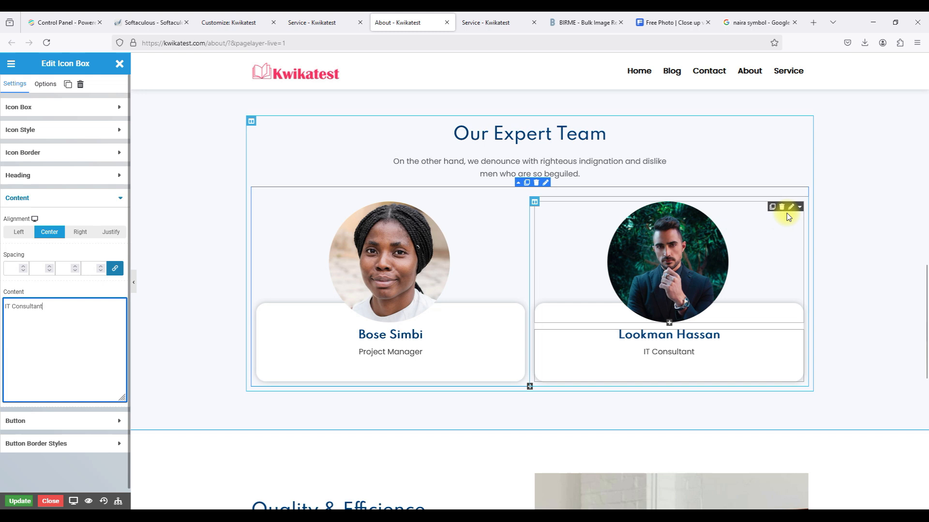
Set the right member's photo to the pink-background portrait, Kwikatest WP B6.
click(791, 206)
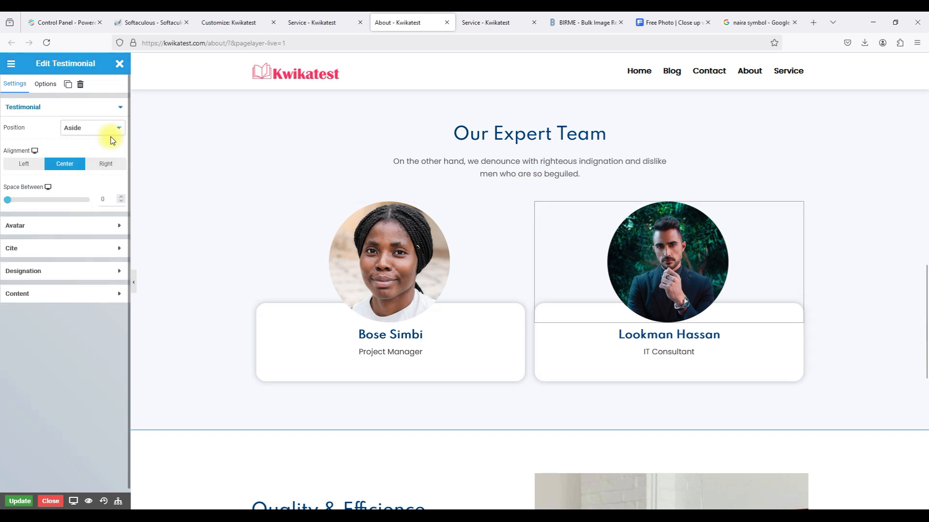
click(72, 226)
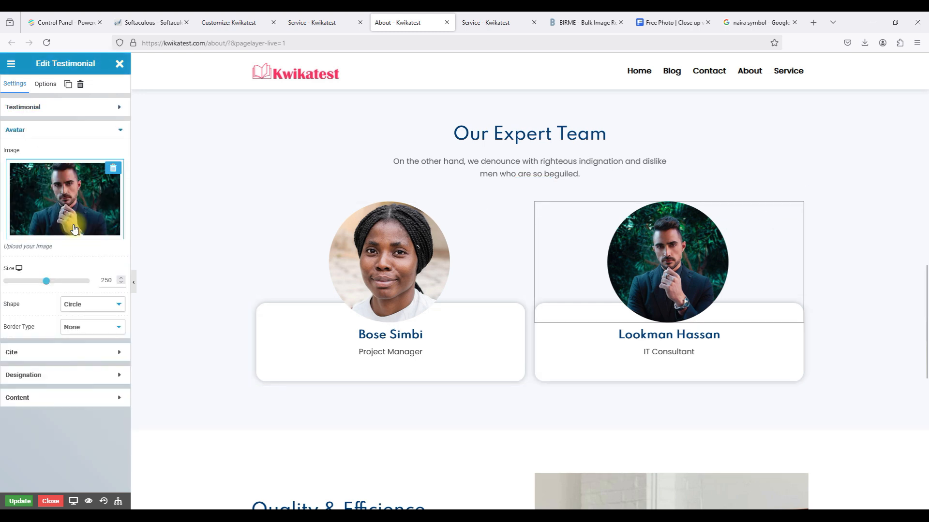
click(49, 193)
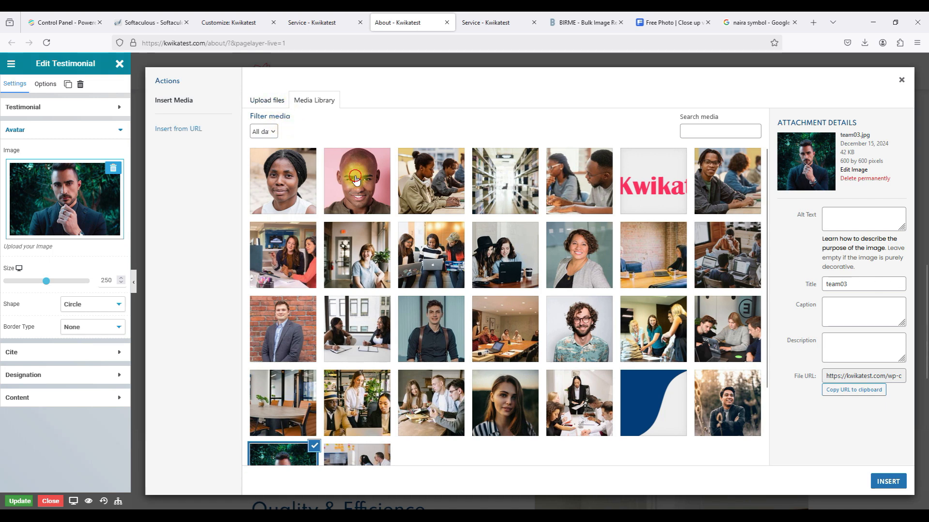
click(355, 180)
click(889, 480)
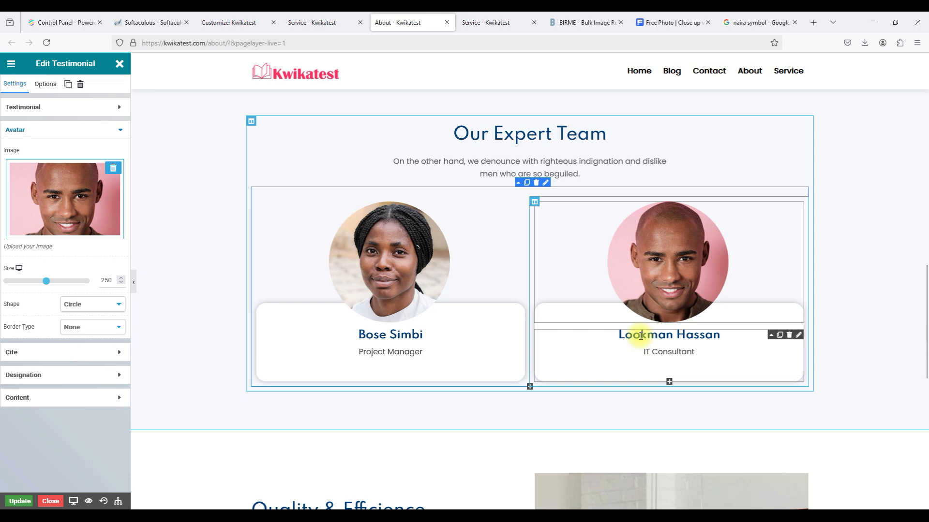
Delete the intro text under Our Expert Team.
scroll(852, 343, up, 2)
scroll(851, 345, down, 2)
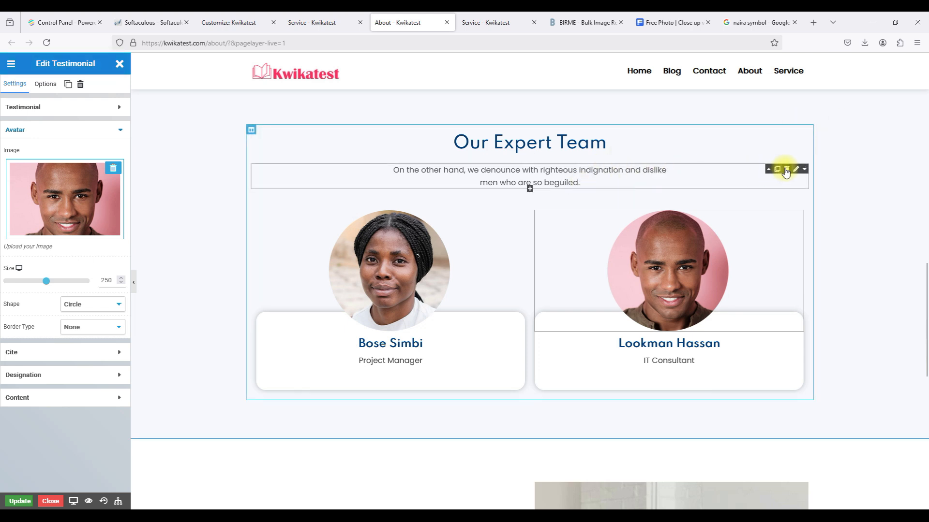
click(786, 170)
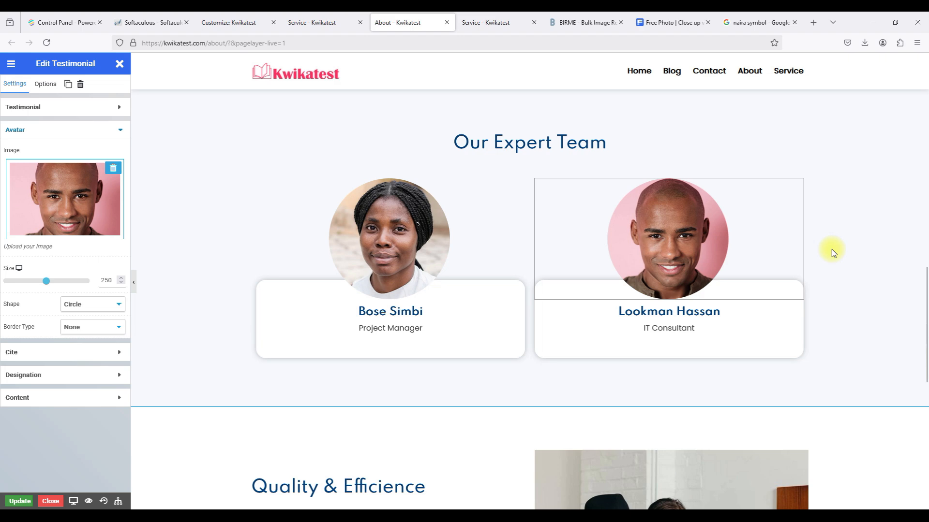
scroll(831, 248, up, 3)
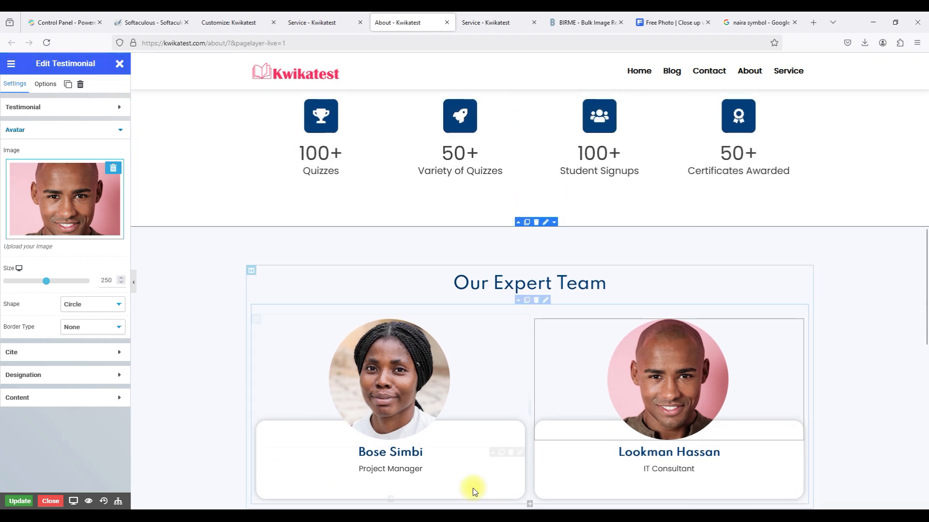
scroll(499, 483, up, 4)
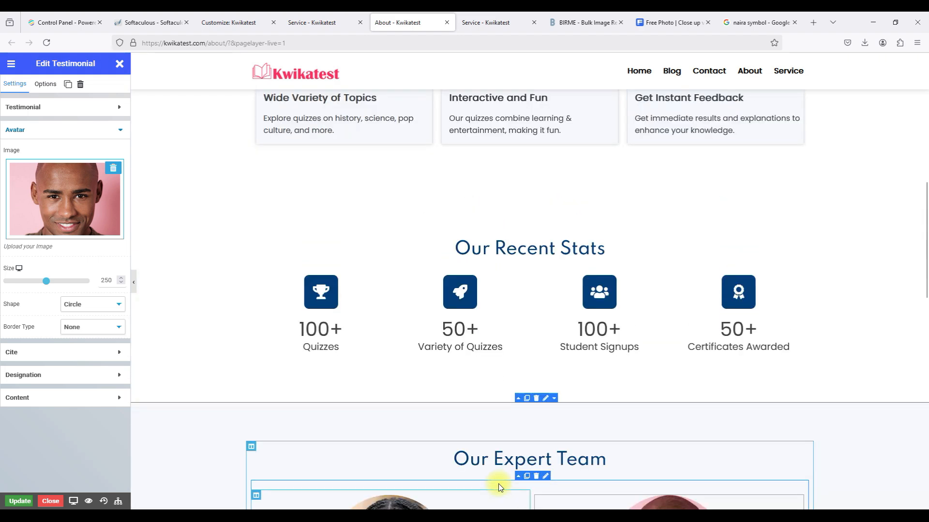
scroll(498, 484, down, 15)
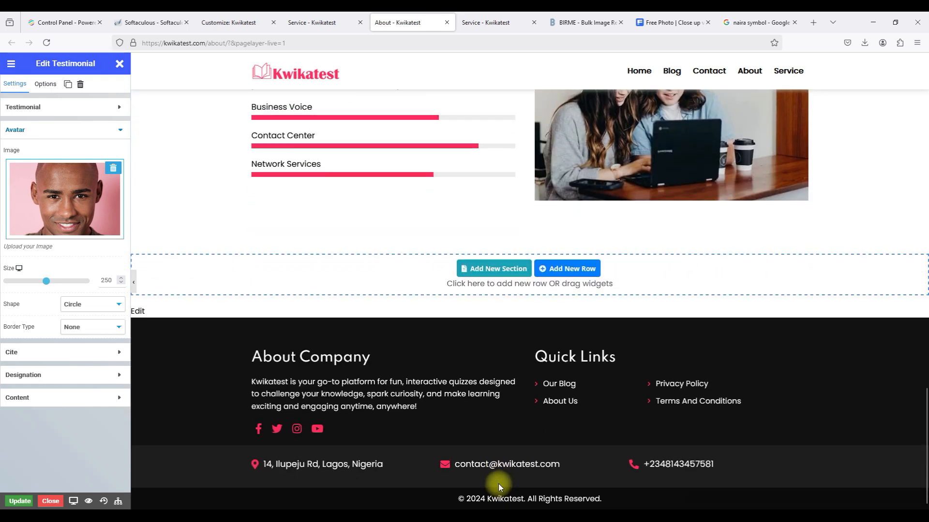
scroll(499, 484, up, 3)
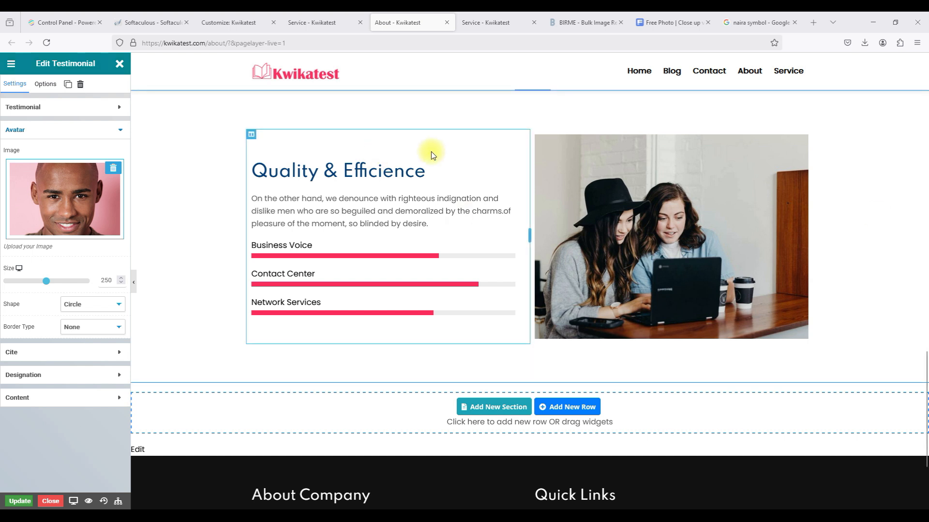
Retitle the Quality section's first progress bar from Business Voice to Fun Quizzes.
click(502, 161)
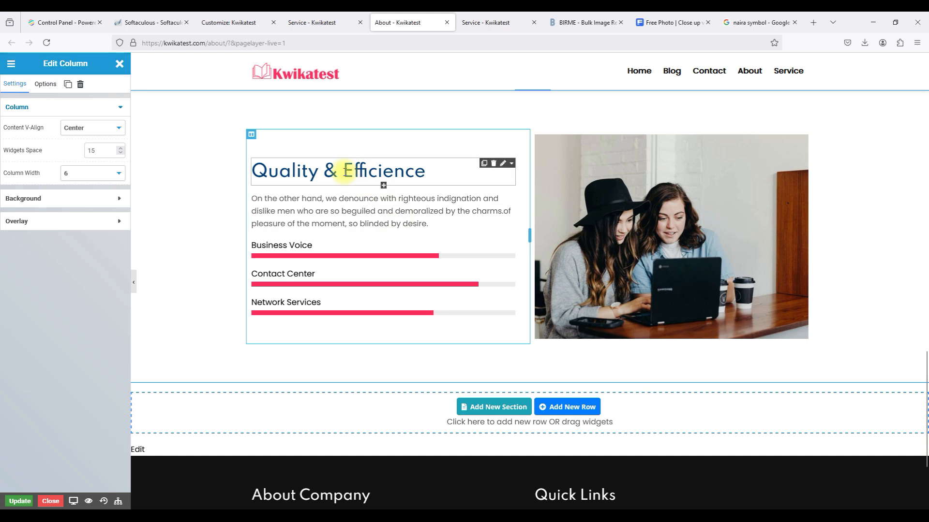
click(763, 294)
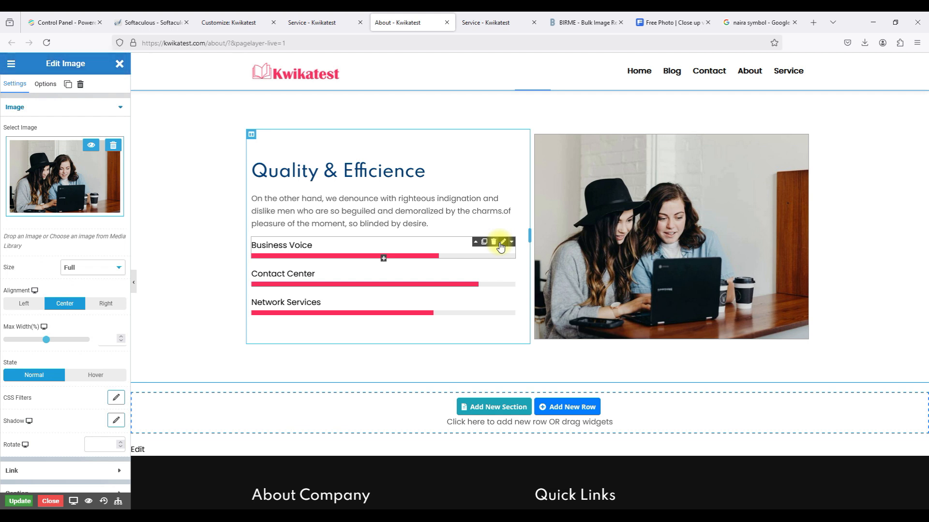
click(502, 243)
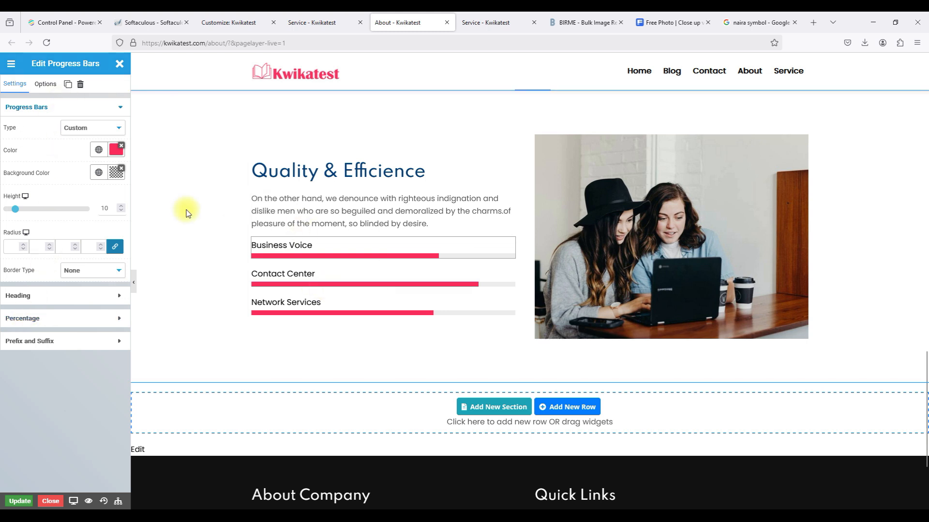
click(59, 295)
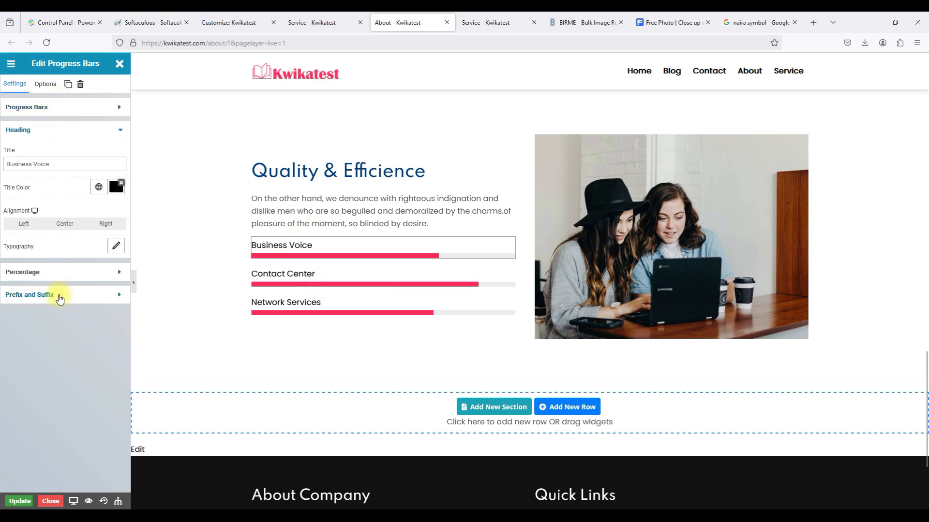
double_click(29, 163)
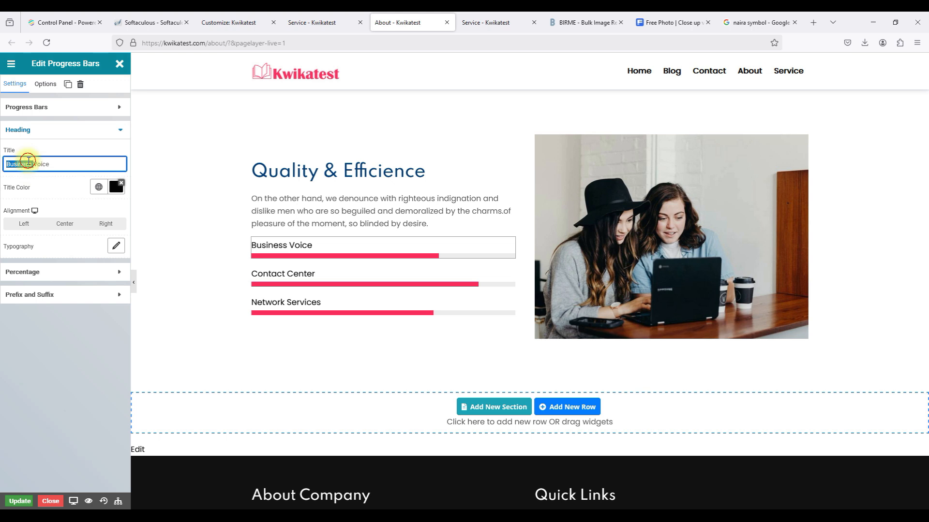
triple_click(28, 162)
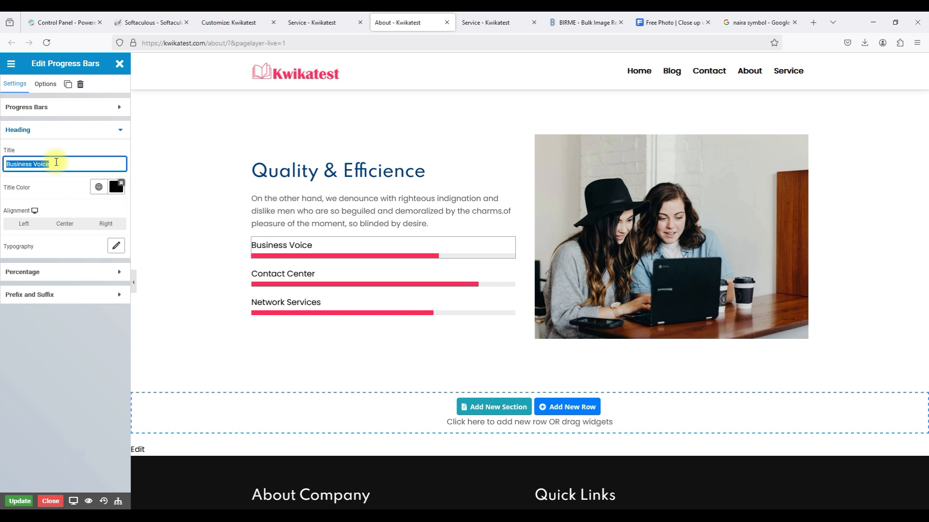
text(Fun)
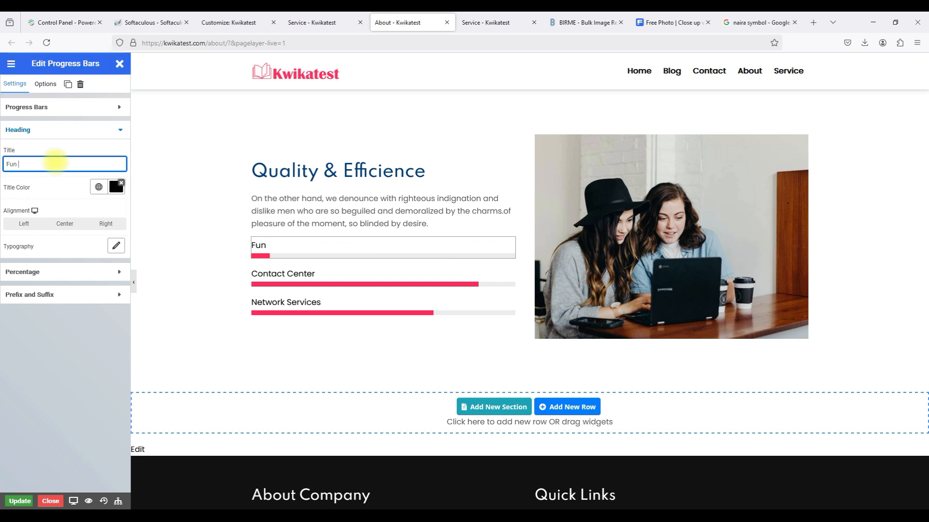
text( Quizzes)
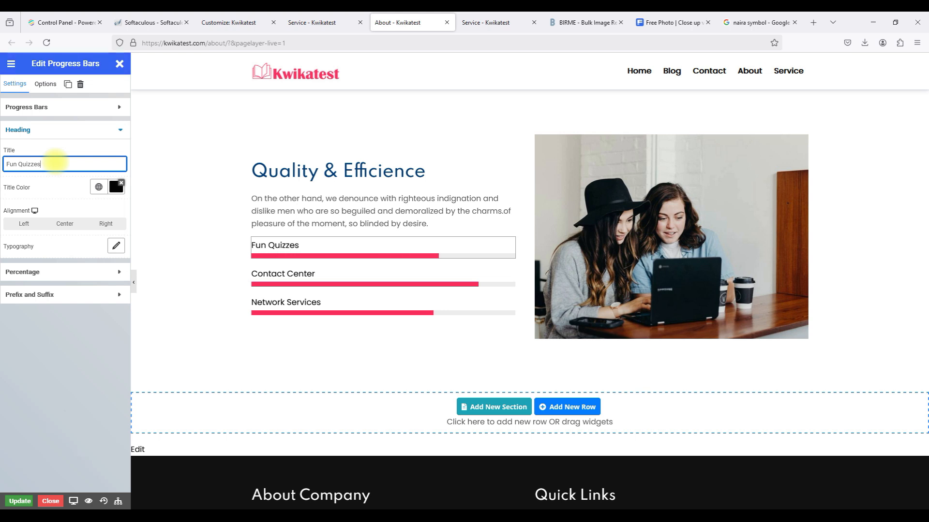
scroll(385, 197, up, 4)
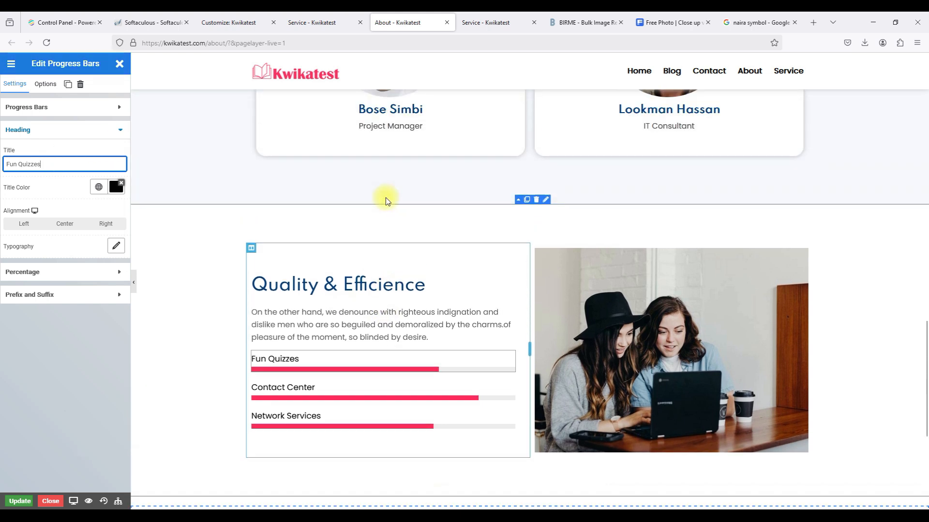
scroll(385, 198, up, 10)
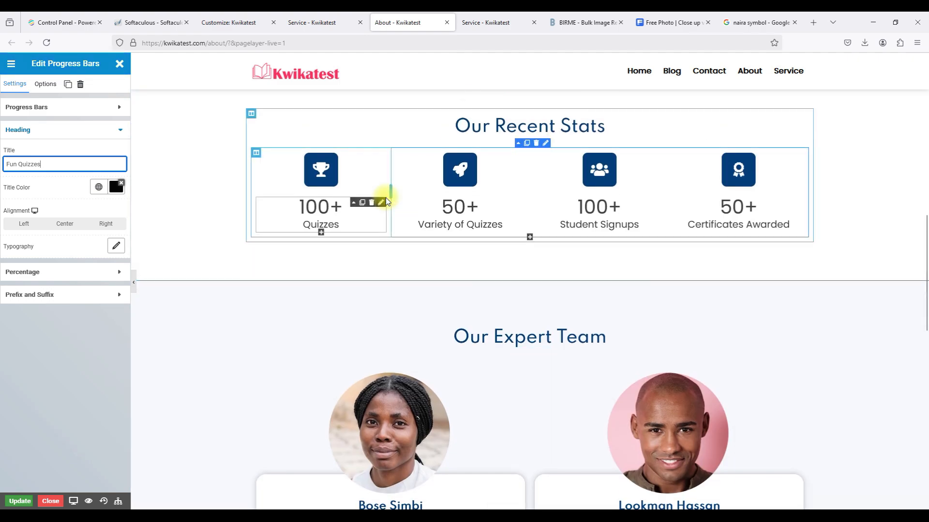
scroll(385, 197, up, 10)
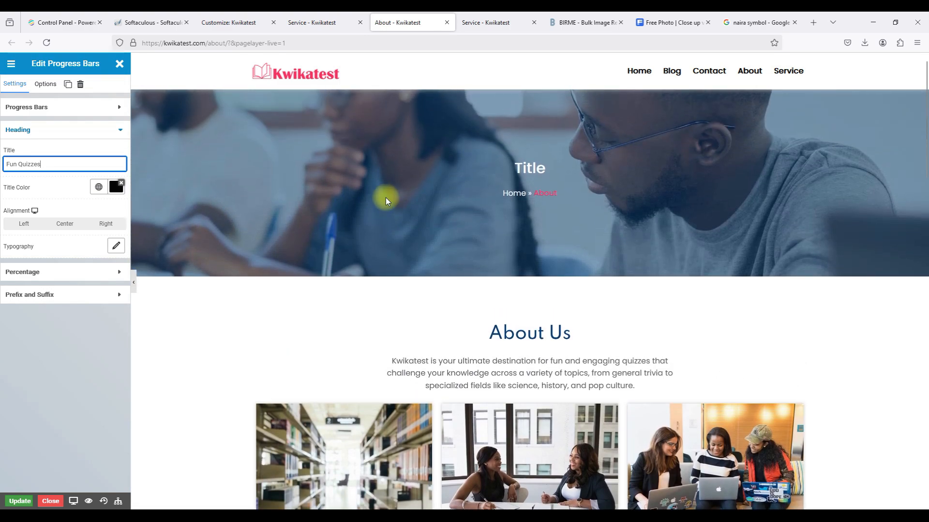
scroll(385, 197, down, 14)
scroll(385, 198, down, 9)
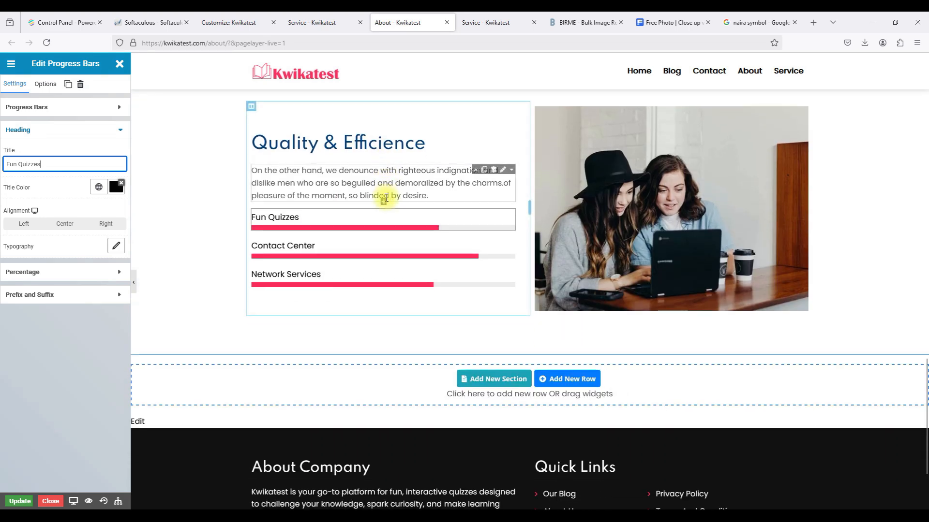
scroll(386, 197, up, 4)
scroll(385, 198, down, 2)
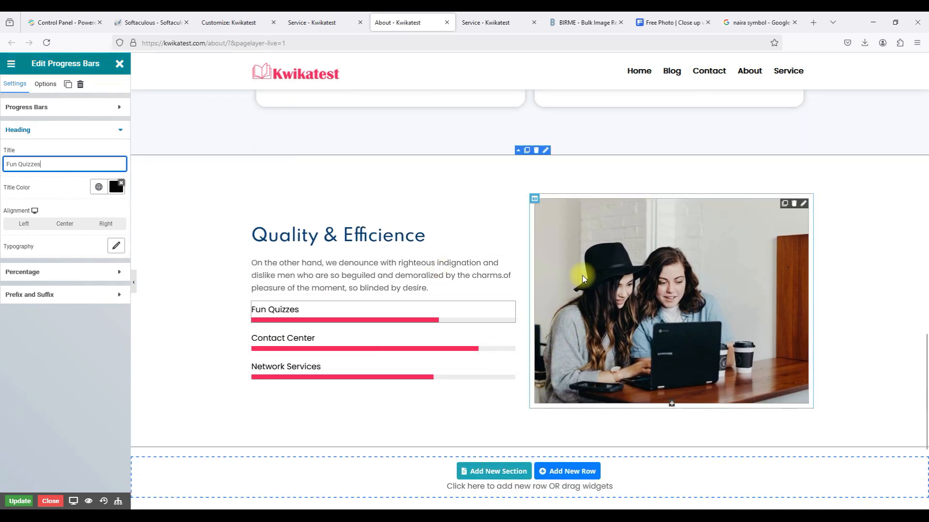
scroll(585, 283, up, 1)
scroll(583, 279, up, 3)
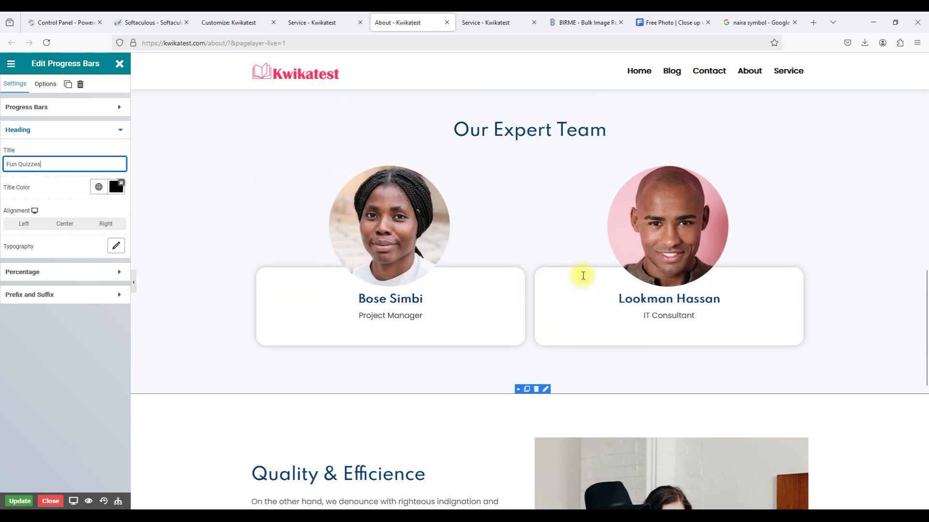
scroll(582, 276, down, 3)
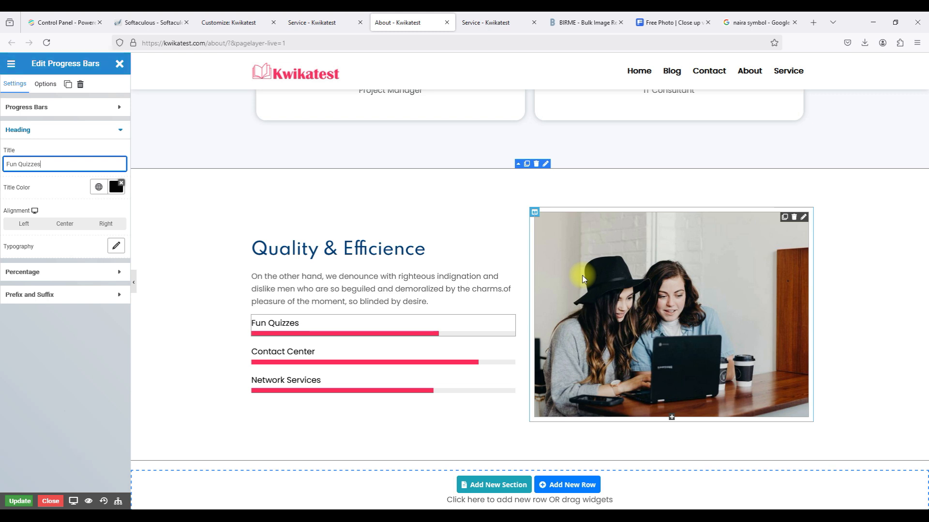
scroll(582, 279, down, 5)
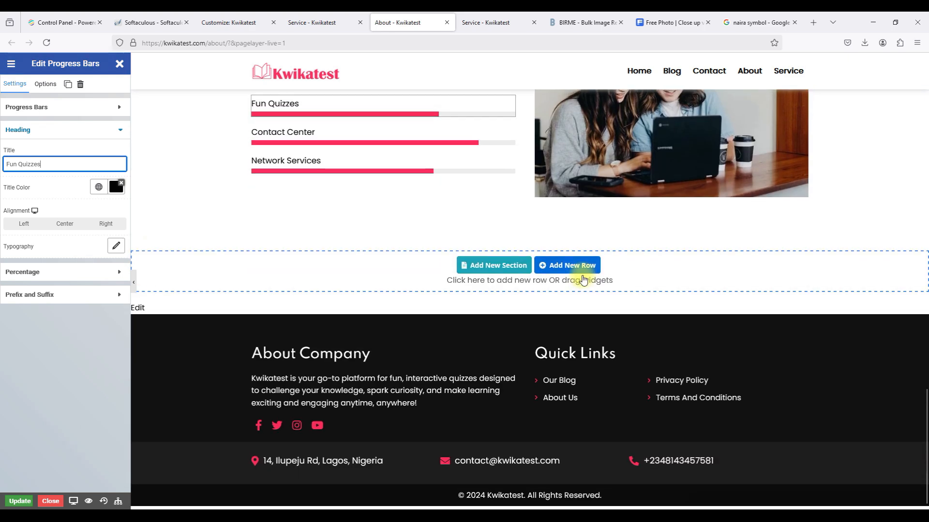
scroll(583, 279, up, 20)
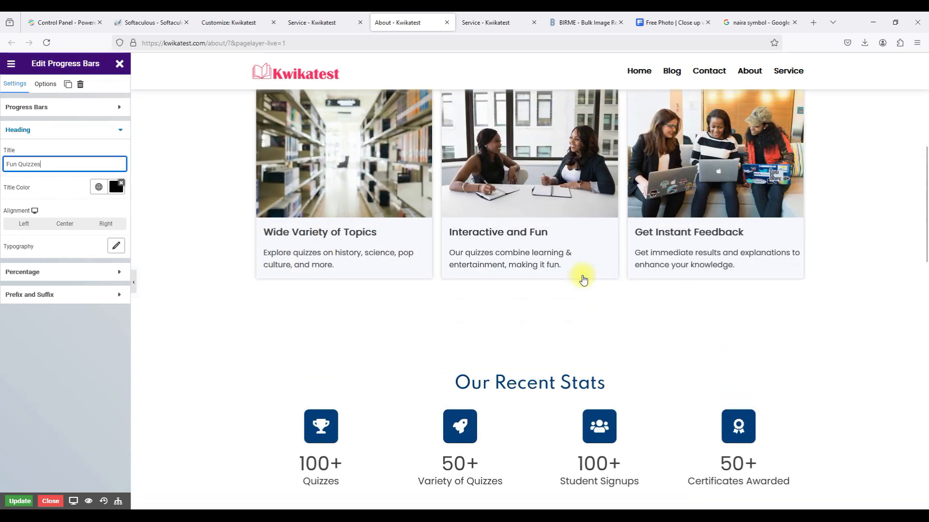
scroll(583, 280, up, 8)
scroll(583, 280, down, 20)
scroll(585, 275, down, 4)
scroll(528, 232, up, 6)
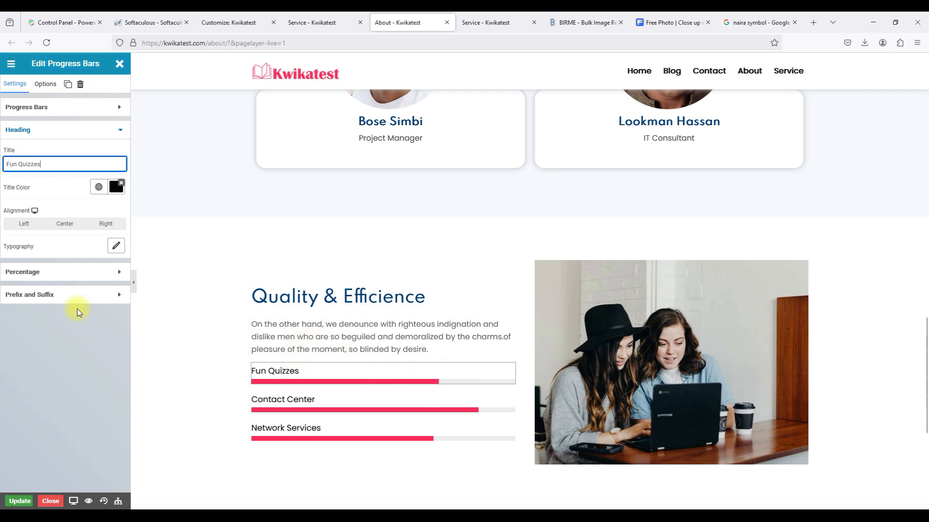
click(74, 271)
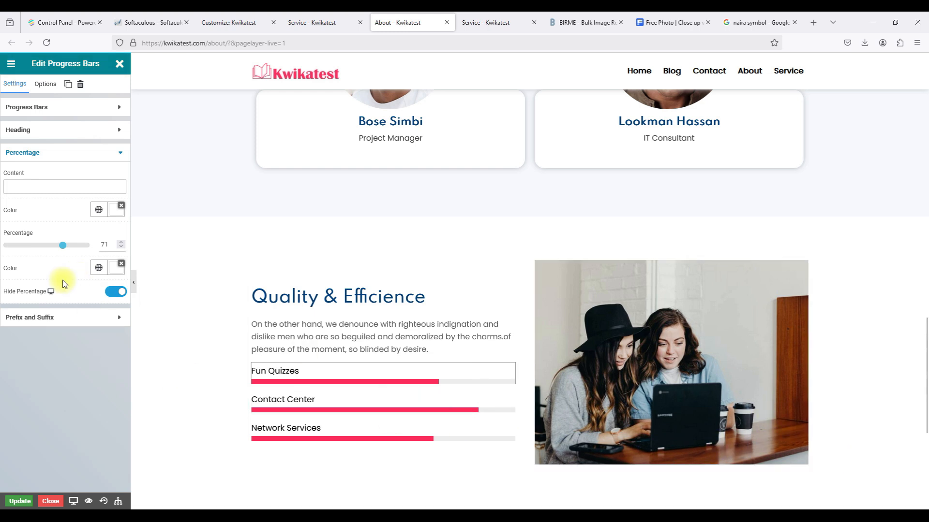
Raise the Fun Quizzes bar's percentage slider from 71 to 100.
click(63, 246)
drag(63, 249, 92, 243)
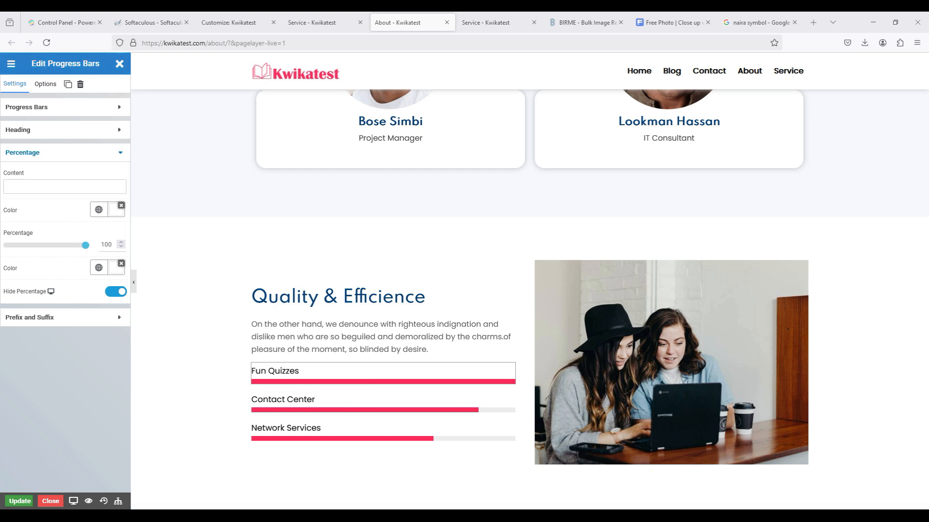
Change the Quality & Efficience heading to Kwikatest Metrics.
click(329, 297)
click(71, 143)
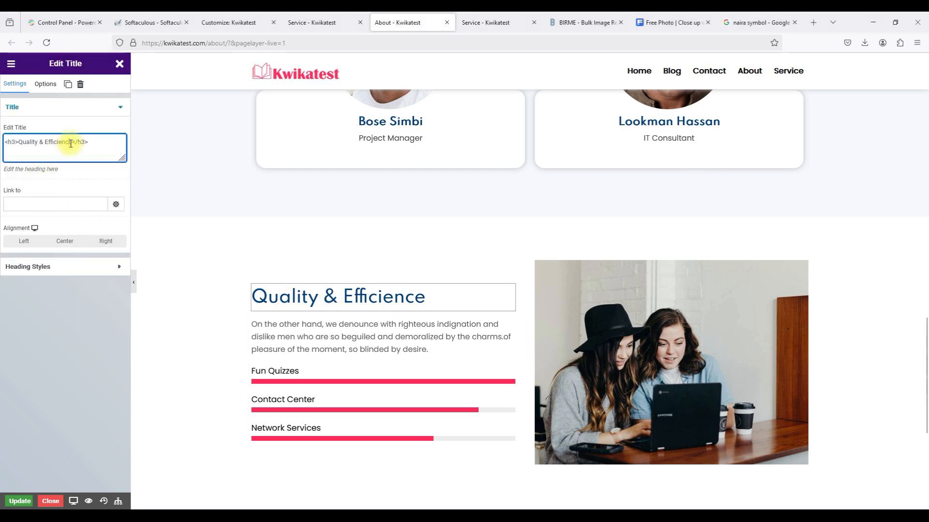
drag(72, 142, 31, 140)
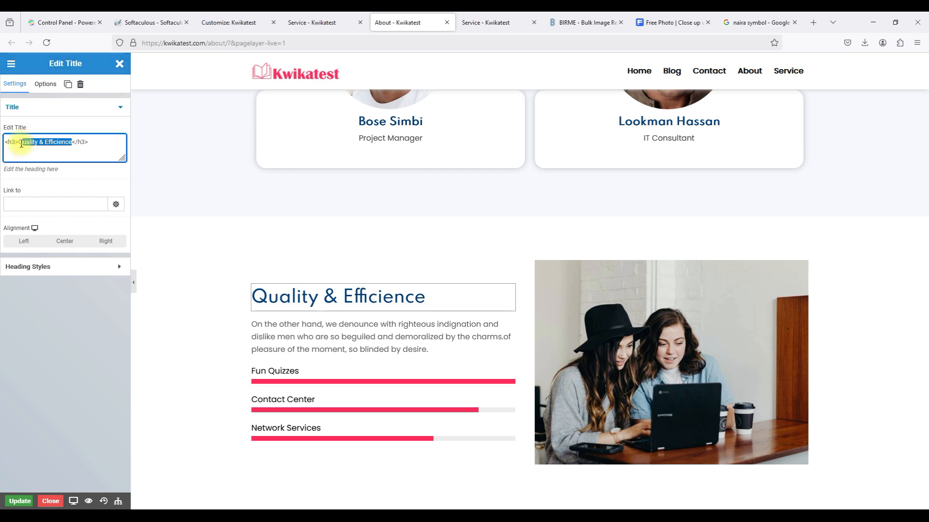
text(Kwikatest Metrics)
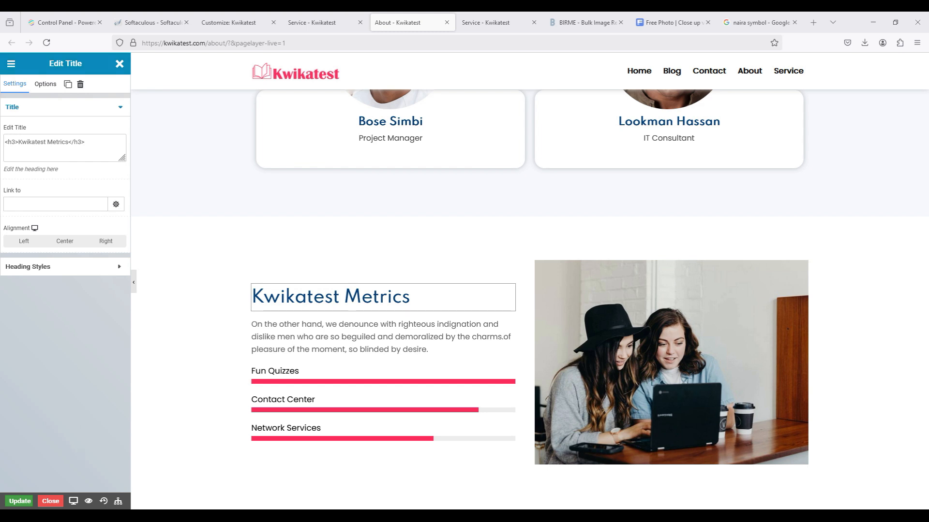
Replace the placeholder paragraph with the pasted Kwikatest learning-experience description.
click(300, 340)
drag(17, 143, 56, 157)
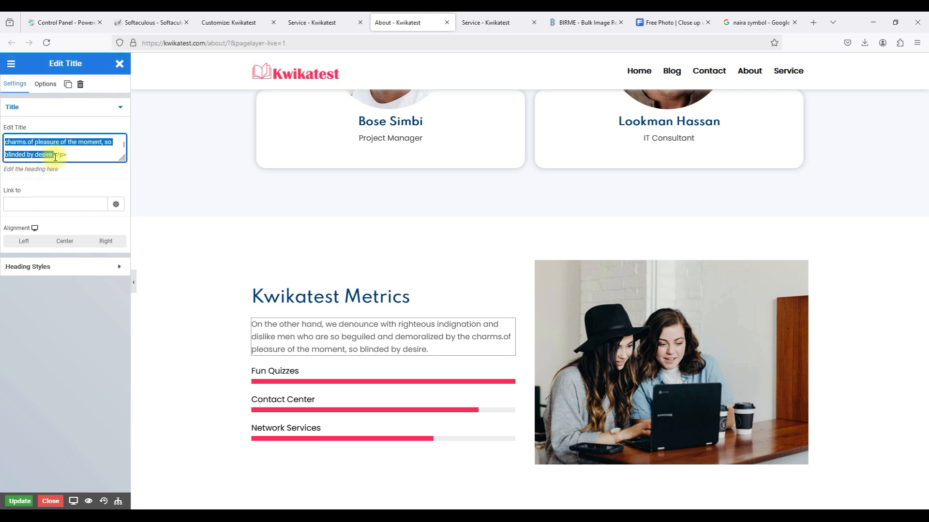
text(At Kwikatest, we pride ourselves on delivering a well-rounded and impactful learning experience. Our platform is designed to ensure that every feature contributes to user success, from engaging quizzes to a user-friendly interface and measurable knowledge improvements.)
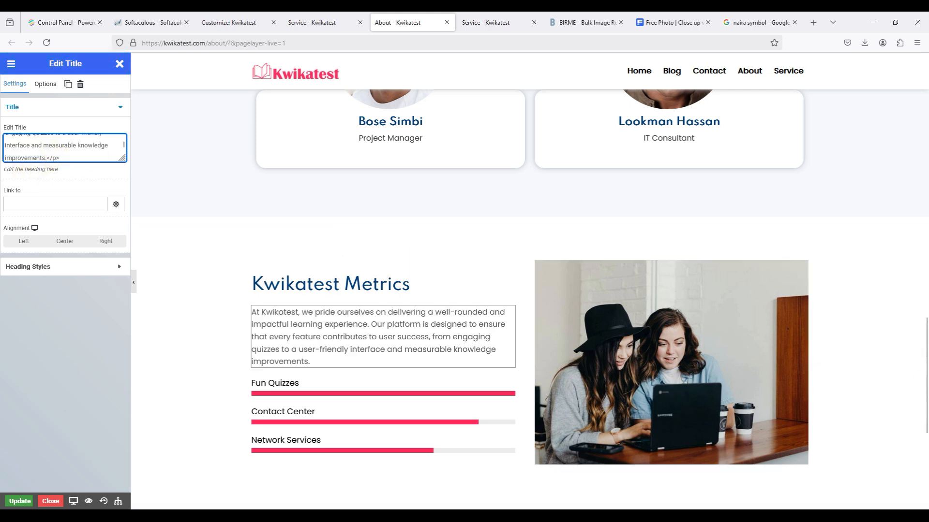
key(alt+Tab)
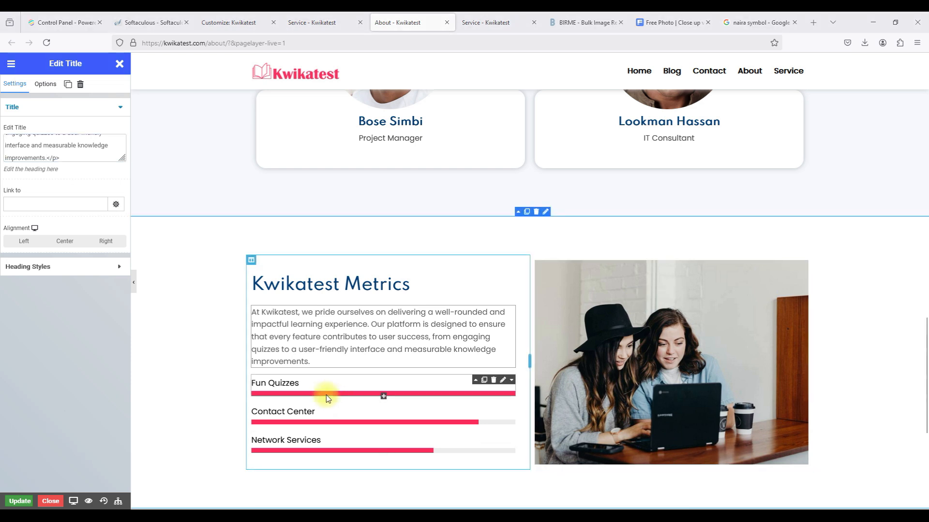
Rename the Fun Quizzes progress bar to Engaging Quizzes.
click(505, 382)
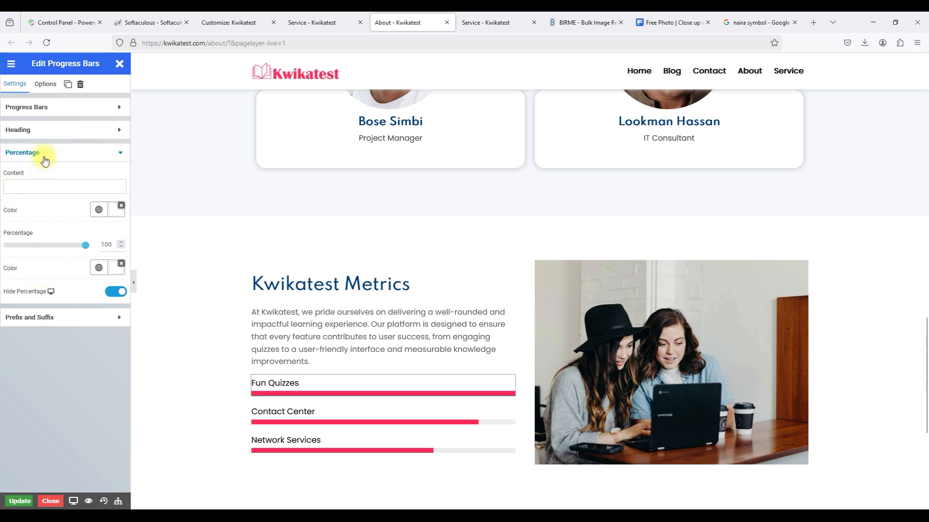
click(58, 131)
triple_click(41, 165)
text(Engaging Quizzes)
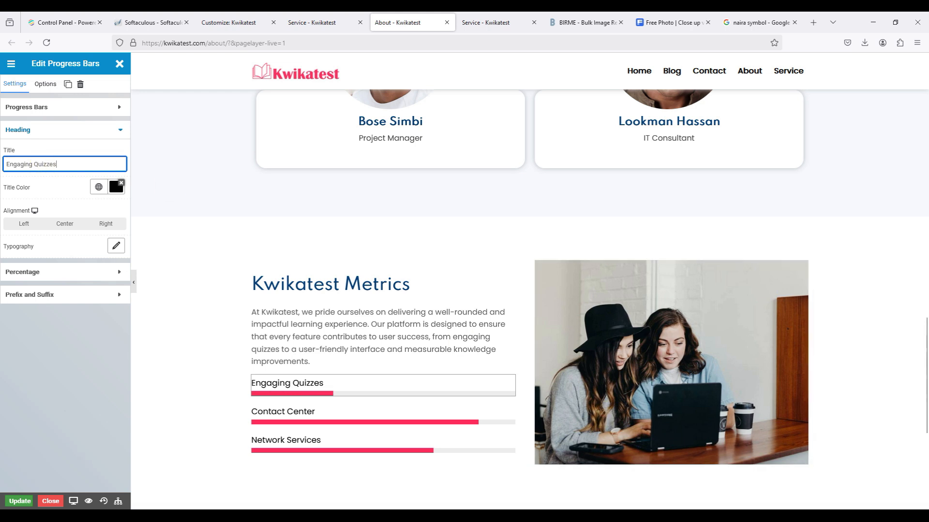
key(alt+Tab)
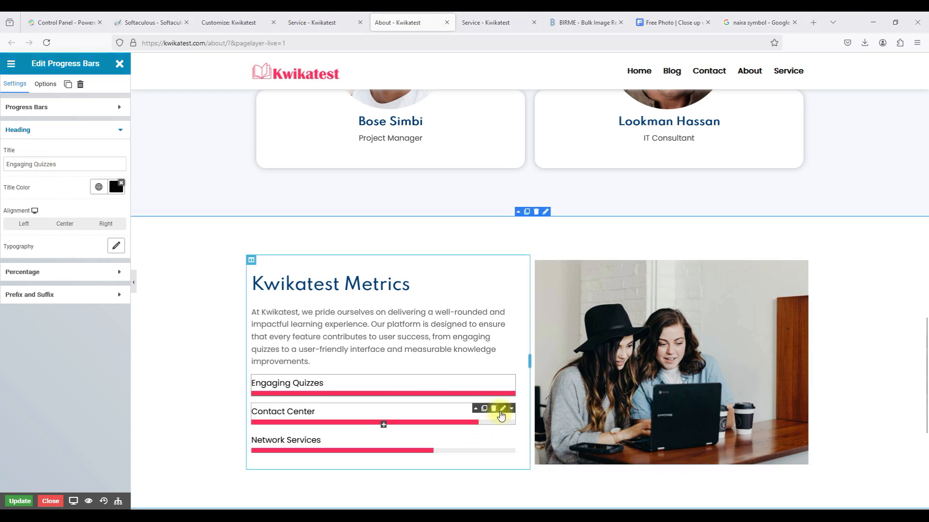
Rename Contact Center to User-Friendly Experience and raise it from 86 to 100 percent.
click(37, 296)
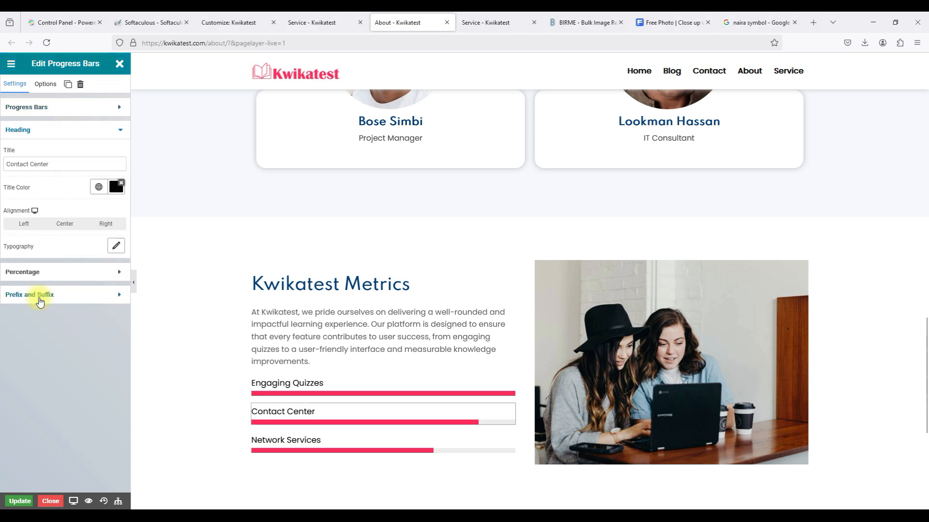
triple_click(35, 165)
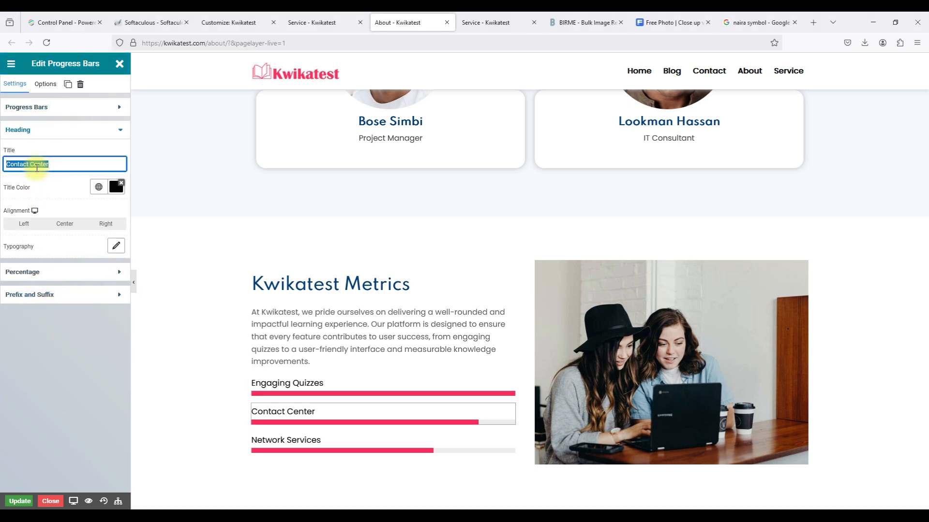
text(User-Friendly Experience)
click(40, 269)
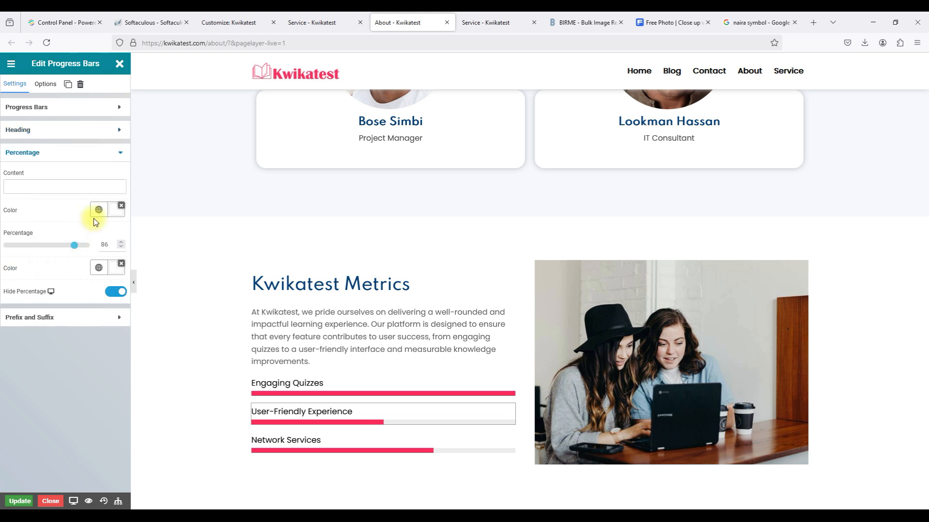
drag(75, 245, 124, 248)
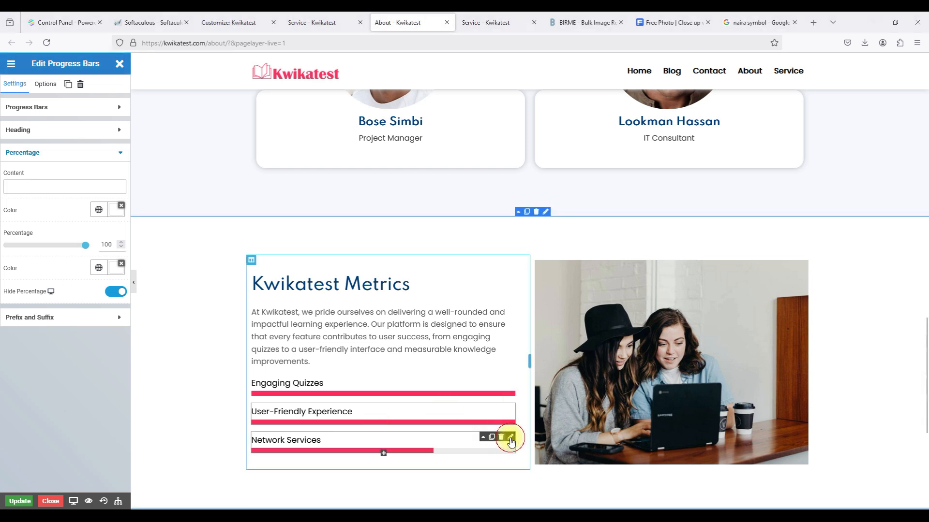
Rename the Network Services bar to Knowledge Impact and fill it to 100 percent.
click(508, 441)
click(36, 304)
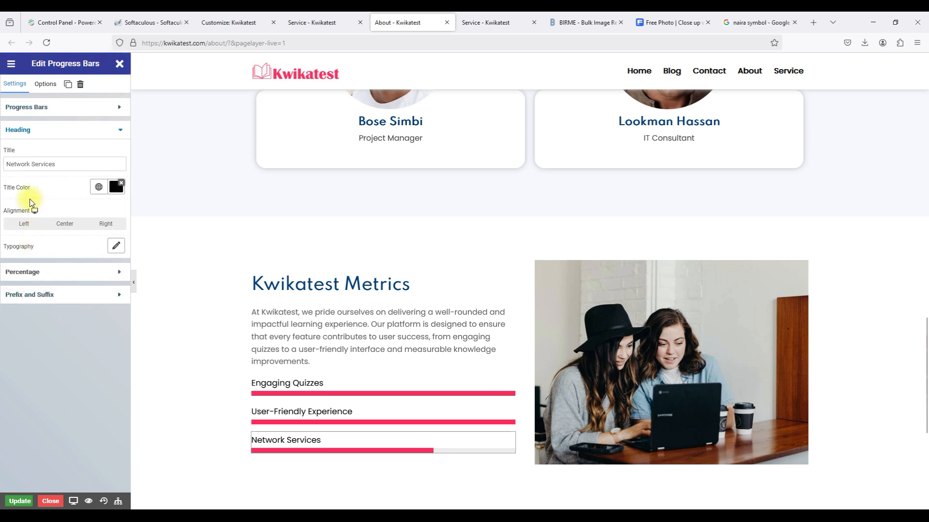
click(29, 159)
triple_click(29, 160)
text(Knowledge Impact)
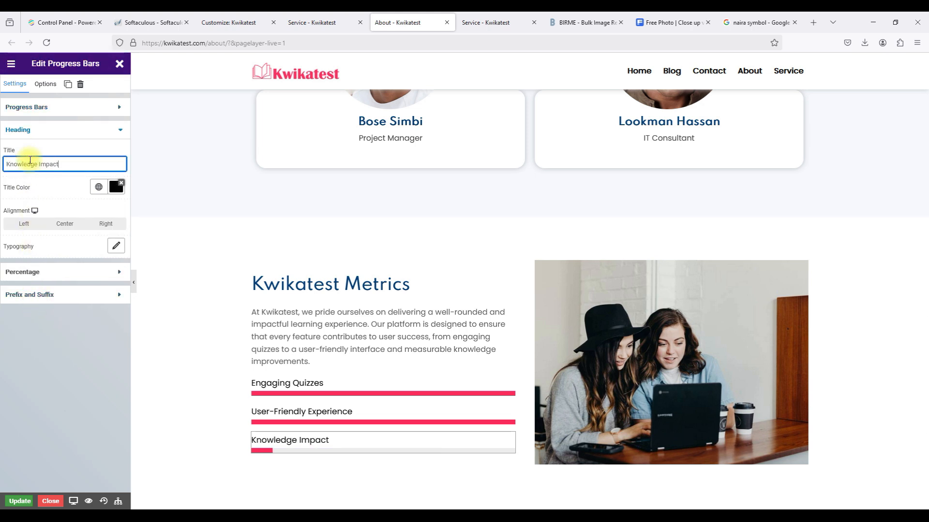
click(48, 271)
drag(61, 245, 179, 243)
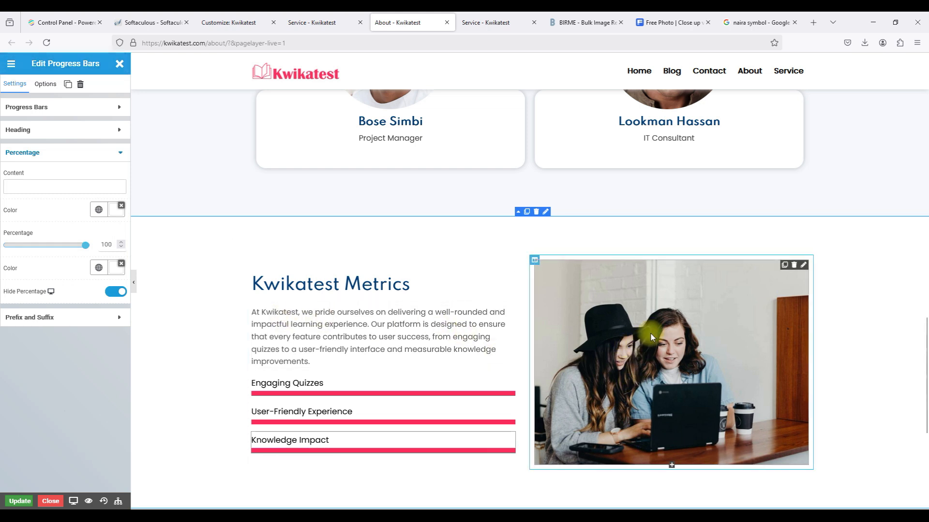
Begin replacing the Kwikatest Metrics photo with a new uploaded image file.
click(802, 267)
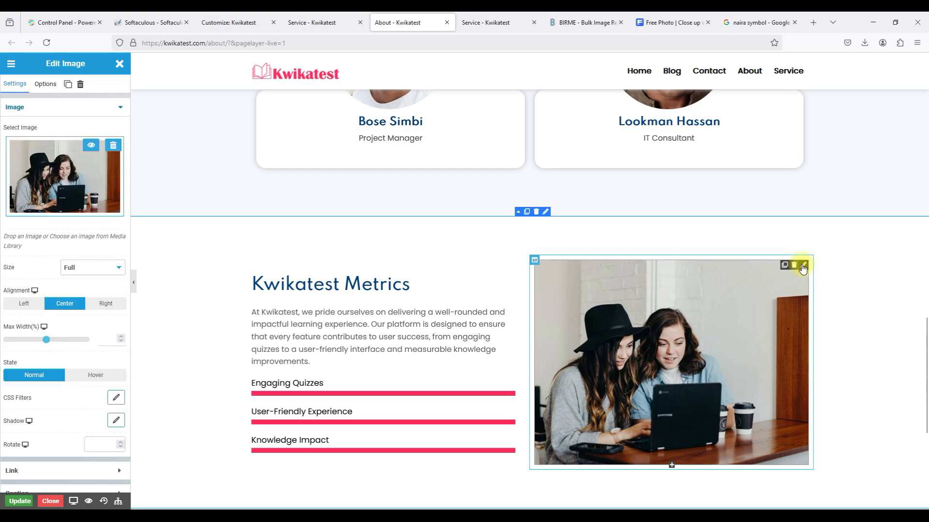
click(72, 193)
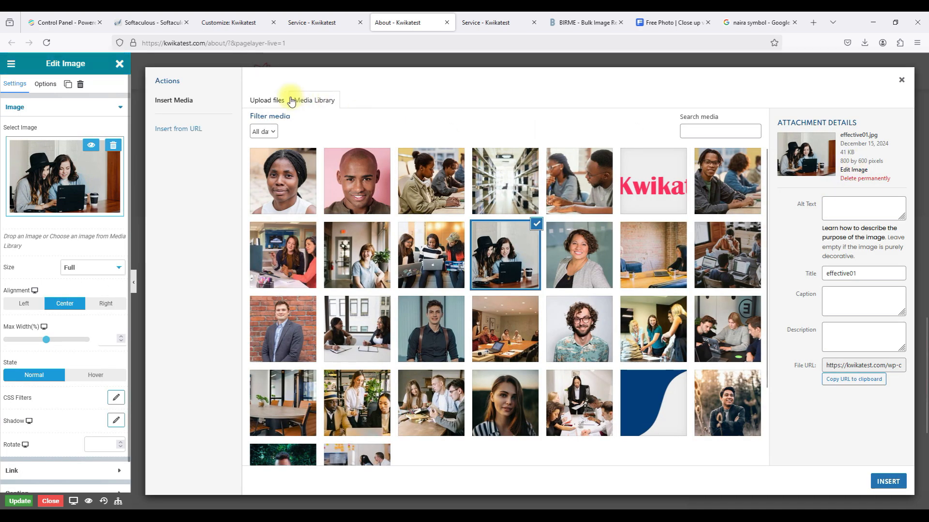
click(266, 99)
click(573, 19)
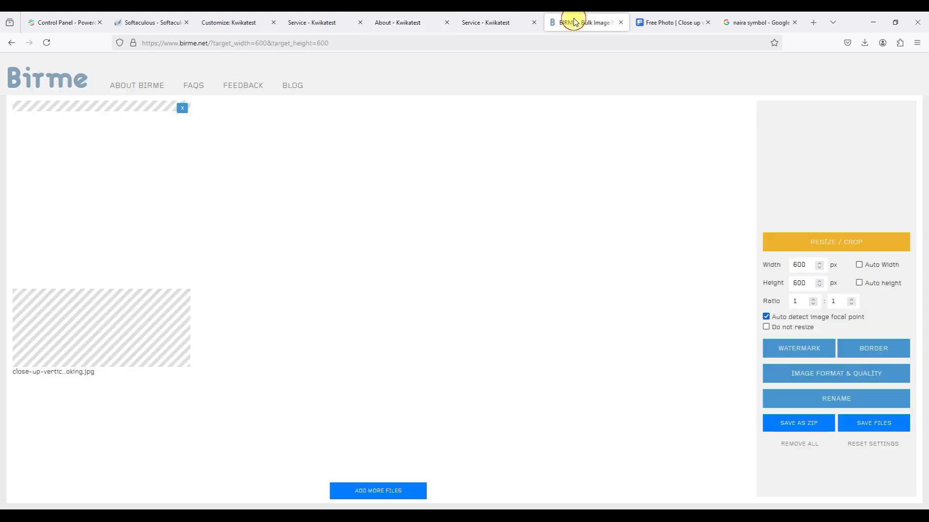
Replace the previously loaded image in BIRME with Kwikatest Home Banner 9 from the computer.
click(181, 109)
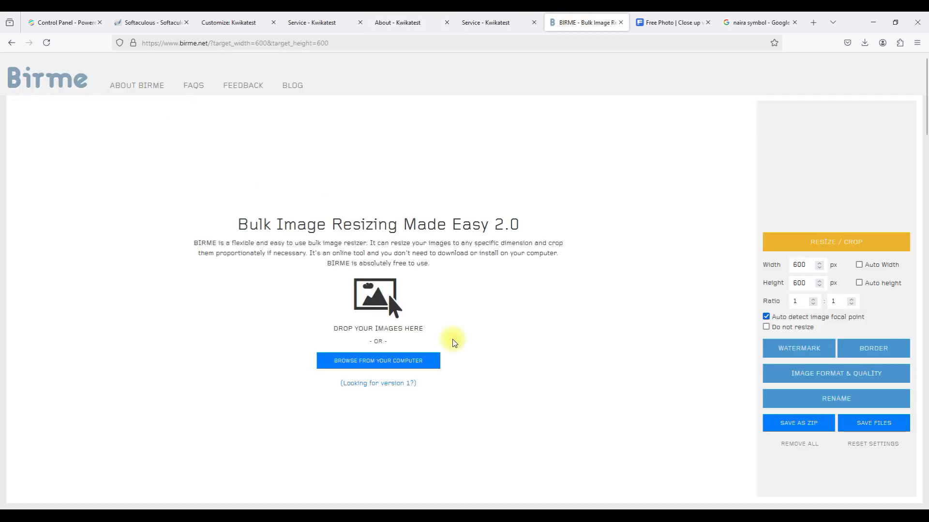
click(414, 359)
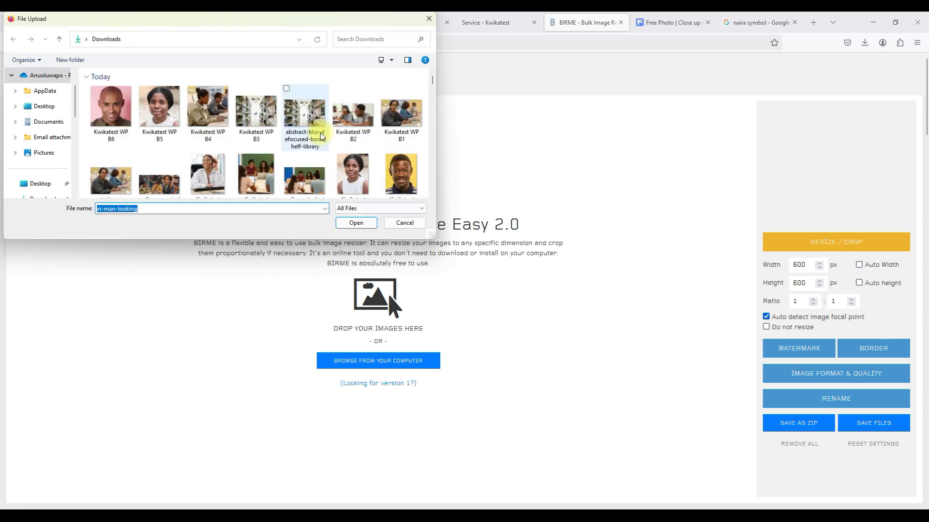
scroll(321, 136, down, 2)
scroll(321, 136, down, 1)
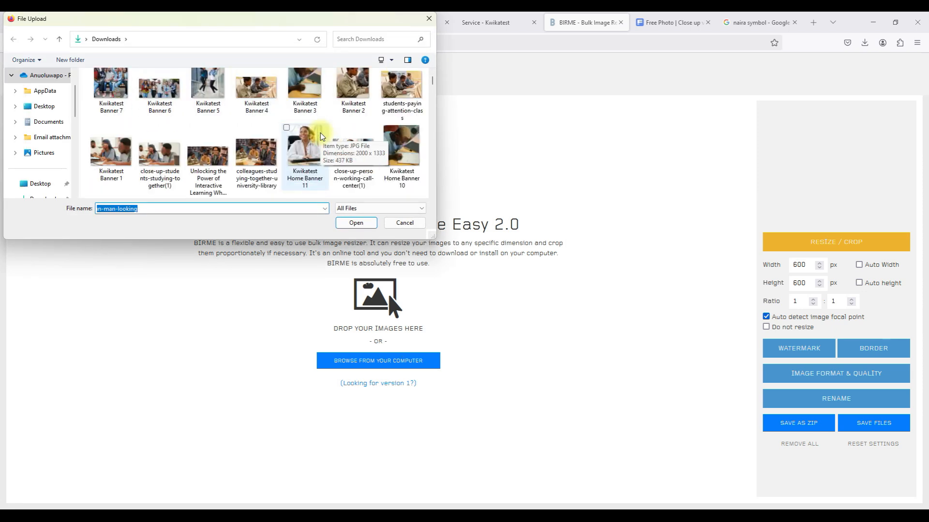
scroll(321, 136, down, 1)
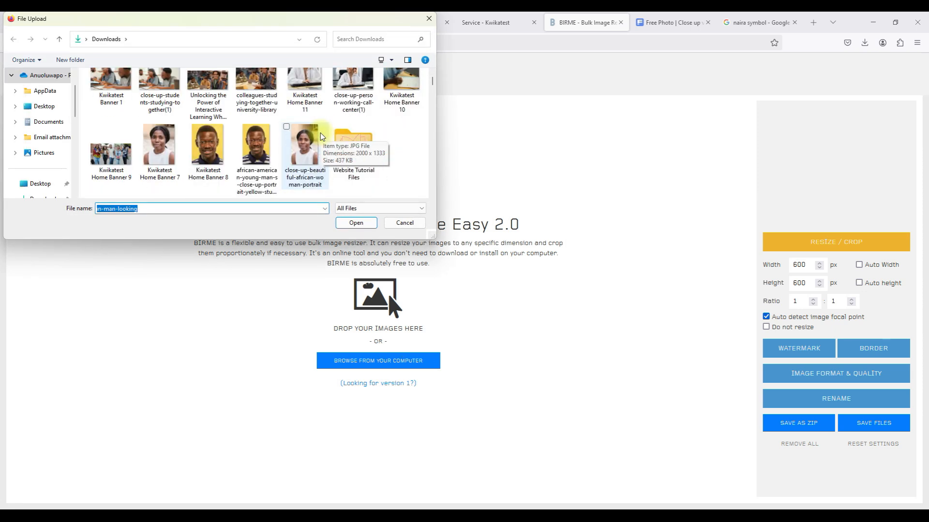
click(119, 147)
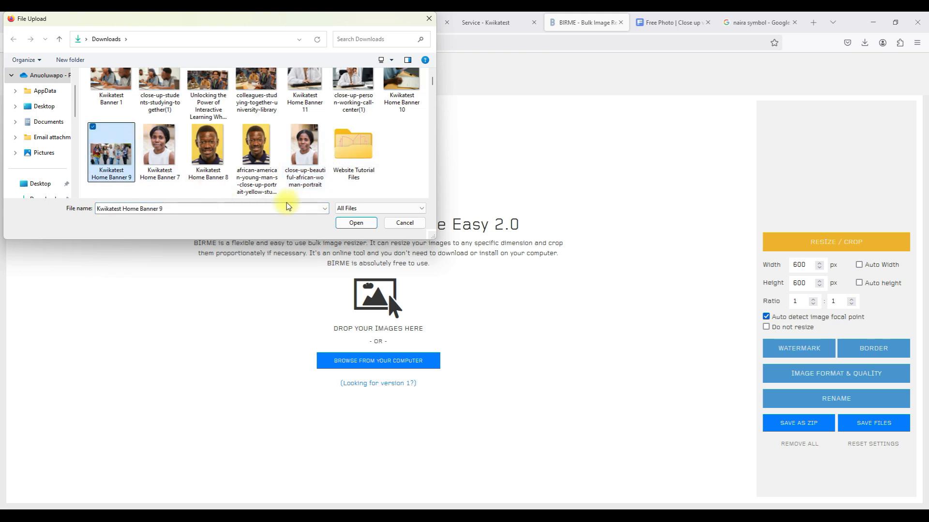
click(356, 223)
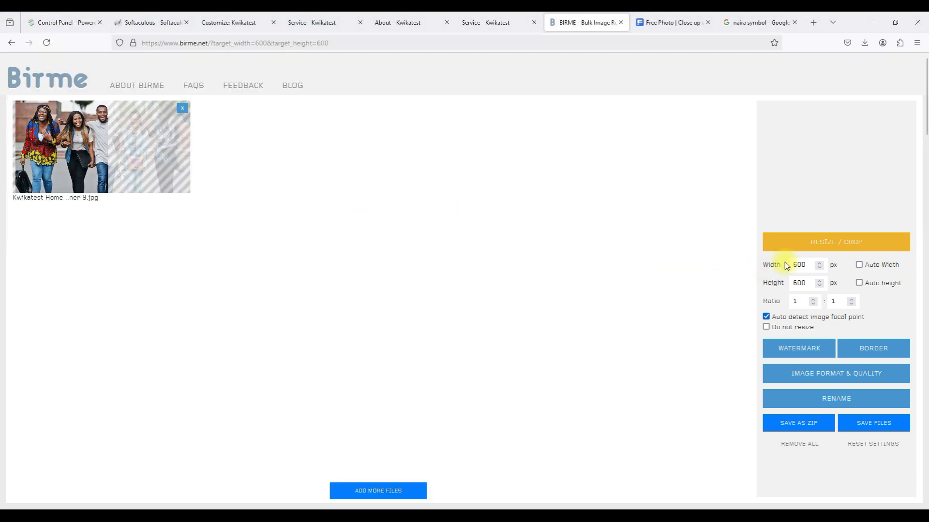
Set the width to 800, shift the crop onto the students, and save the 800 × 600 copy.
drag(799, 265, 772, 270)
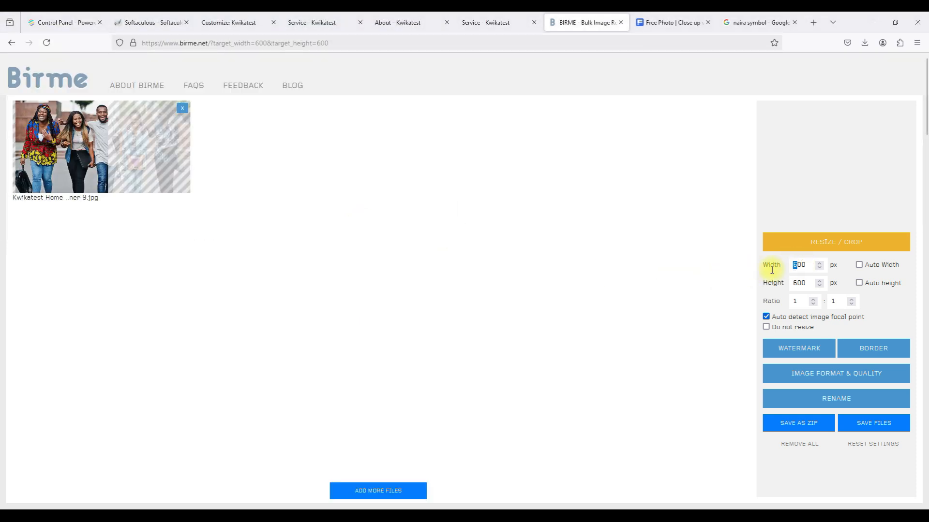
text(8)
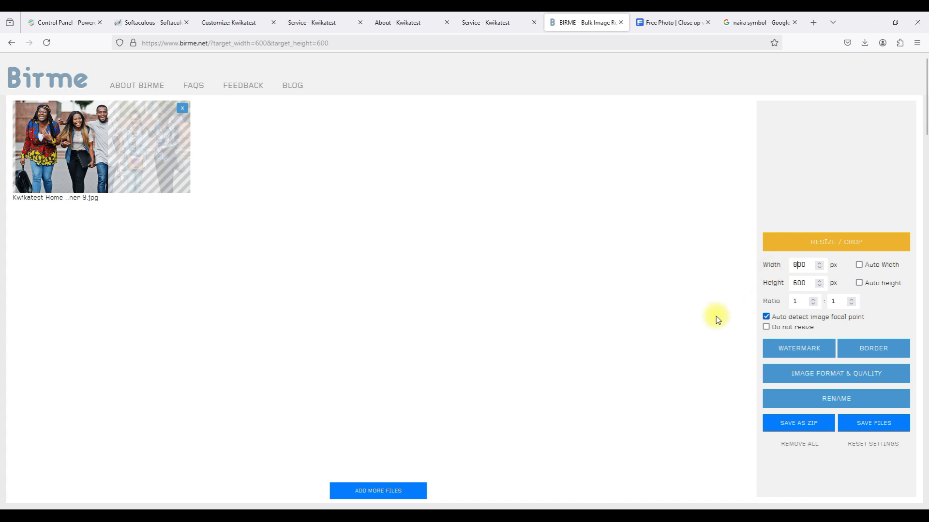
click(715, 315)
drag(72, 150, 109, 154)
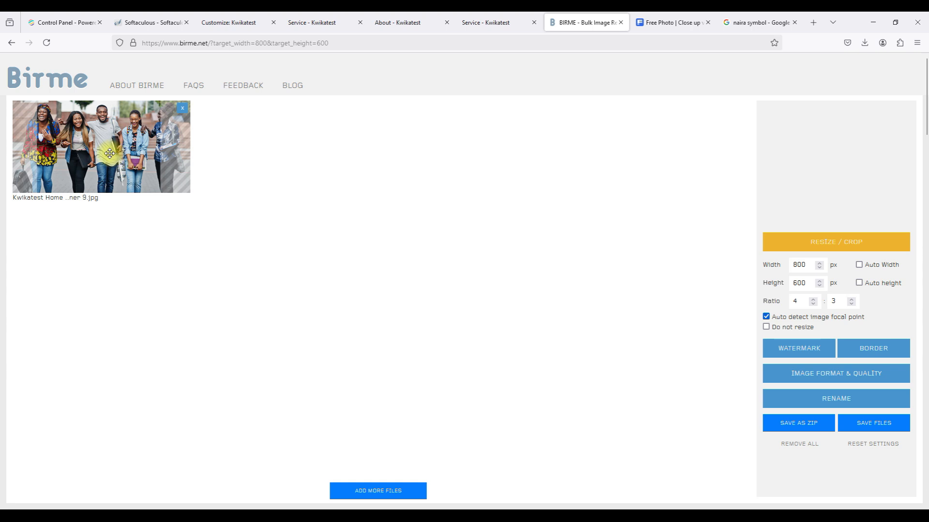
drag(110, 154, 116, 153)
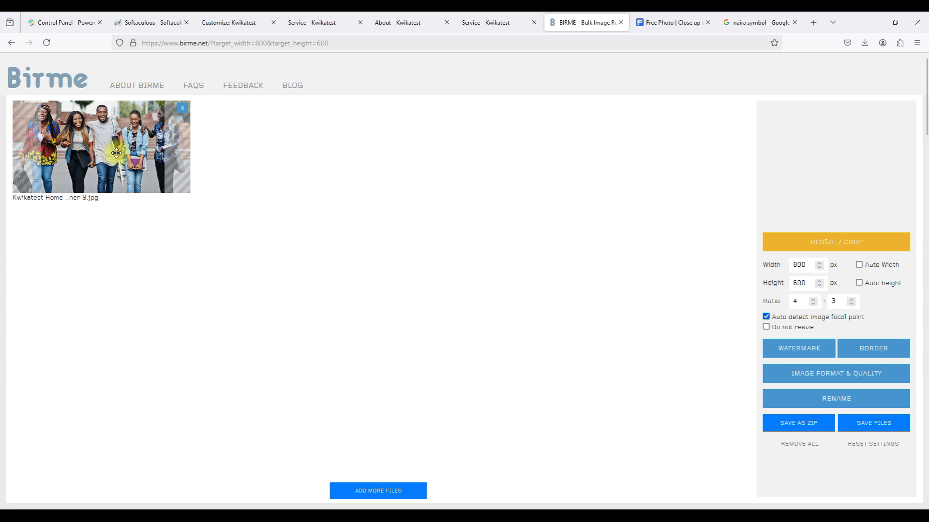
click(880, 429)
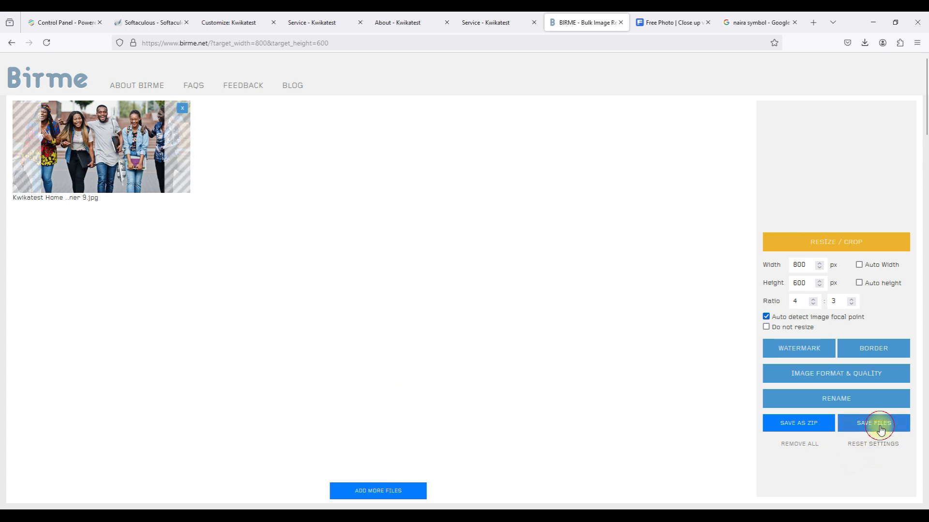
click(388, 23)
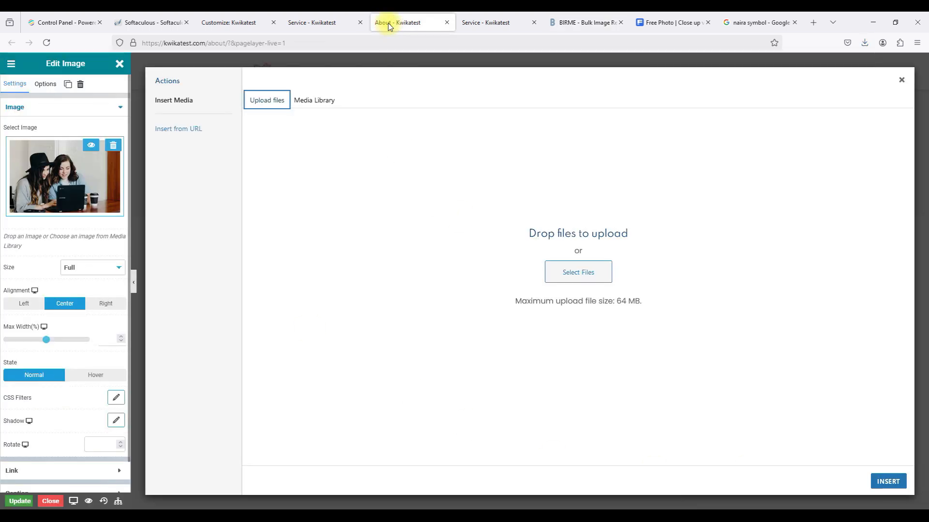
In the upload file picker, copy the existing Kwikatest WP B6 file name.
click(568, 267)
click(128, 111)
click(159, 109)
double_click(151, 208)
triple_click(151, 208)
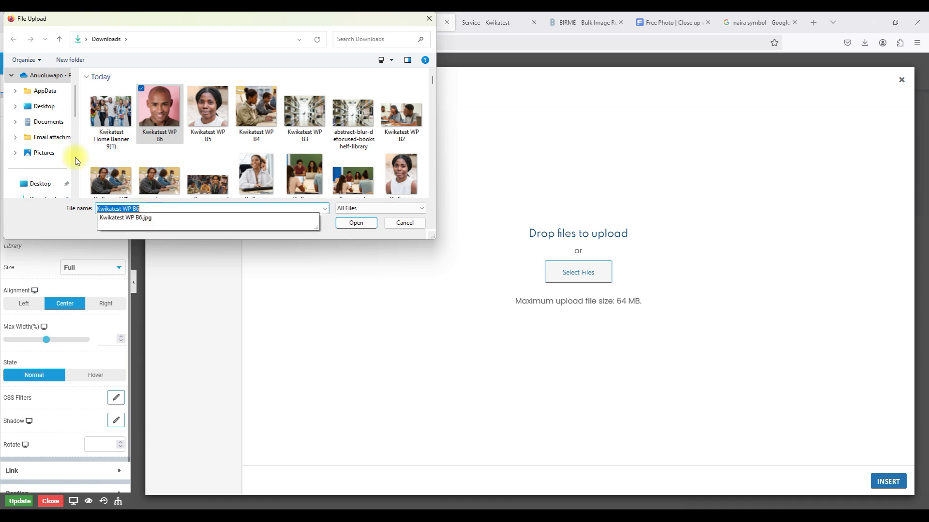
click(108, 128)
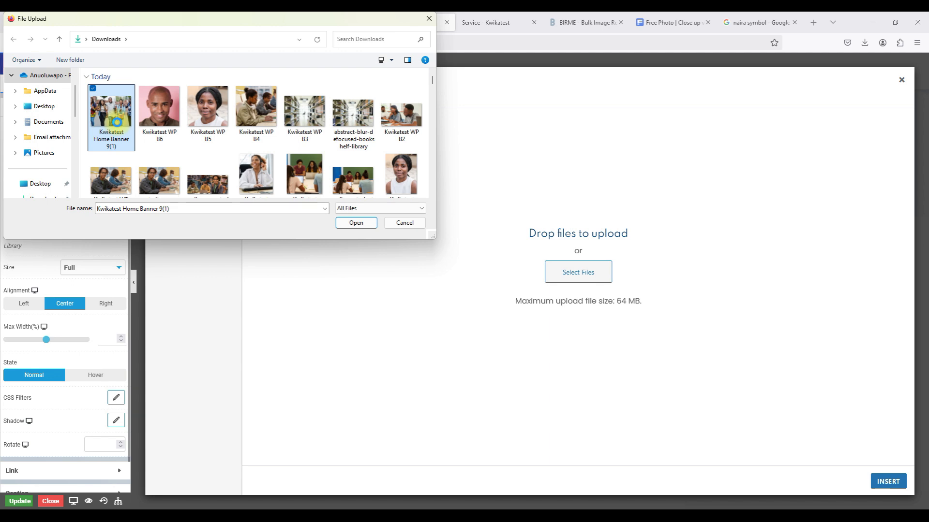
Rename Home Banner 9(1) to Kwikatest WP B7, upload it and insert it into the Metrics section.
right_click(116, 123)
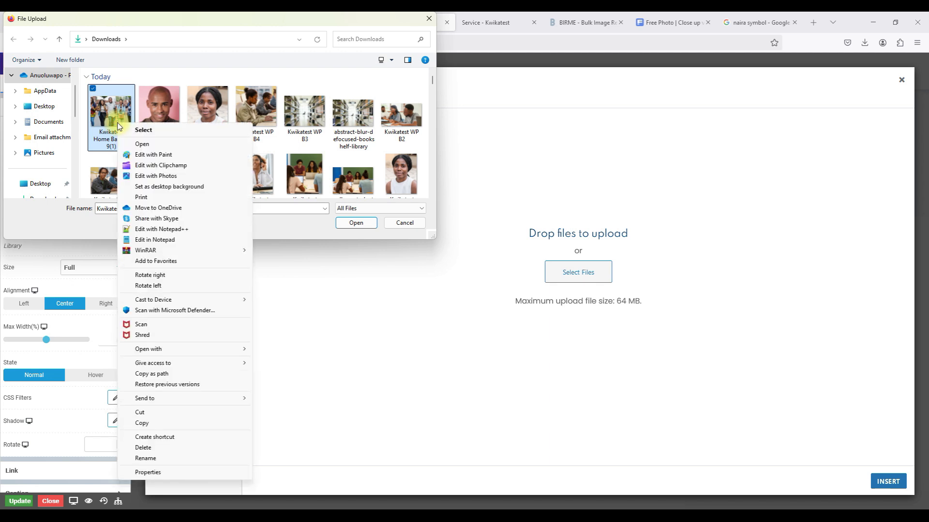
click(189, 458)
text(Kwikatest WP B6)
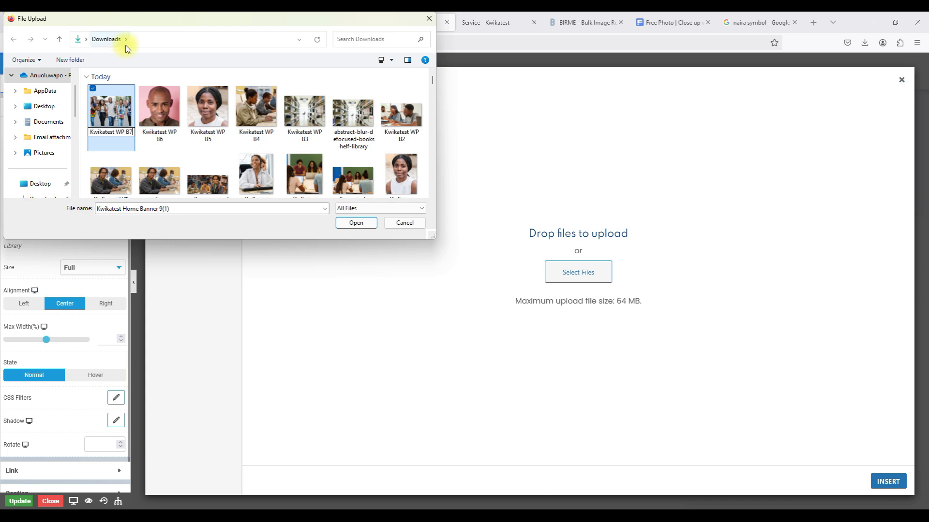
click(121, 103)
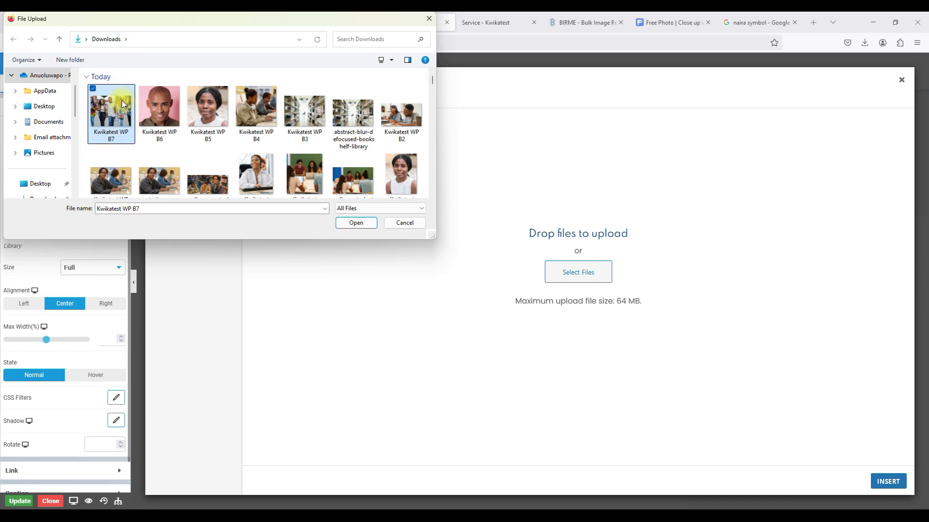
click(351, 223)
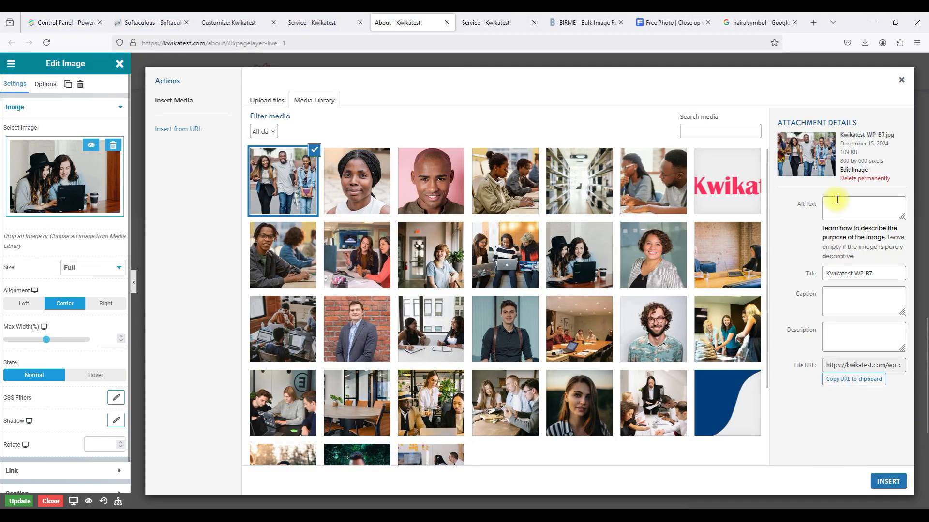
click(882, 483)
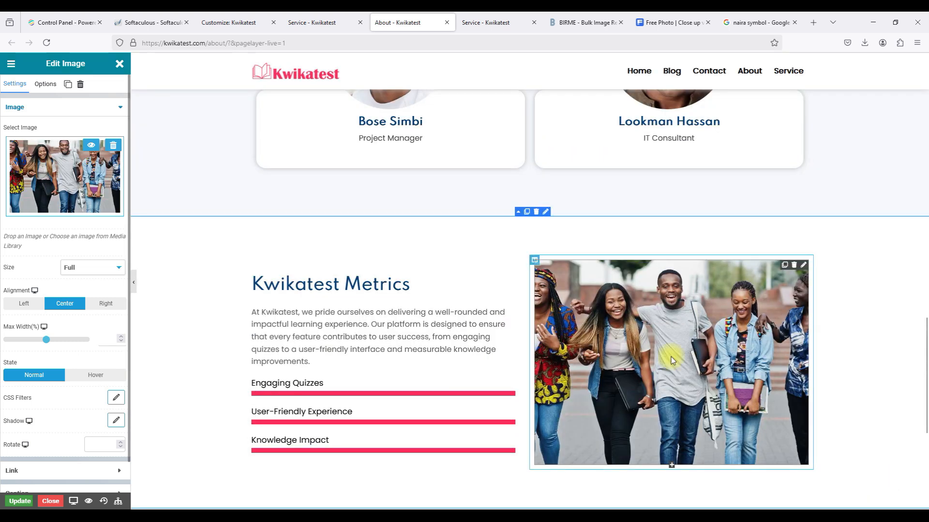
Set the Kwikatest Metrics row's bottom padding to 100.
scroll(671, 358, down, 5)
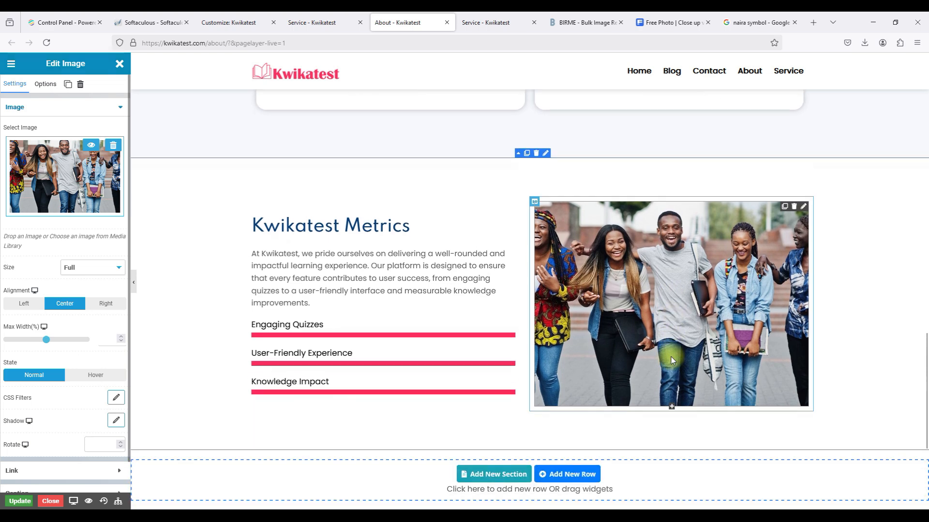
scroll(671, 359, up, 9)
scroll(671, 359, down, 8)
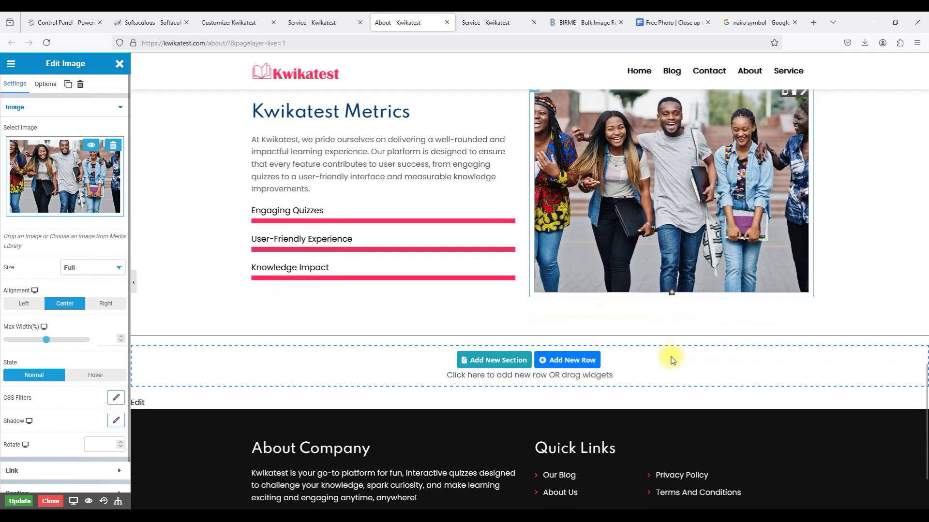
scroll(405, 219, up, 3)
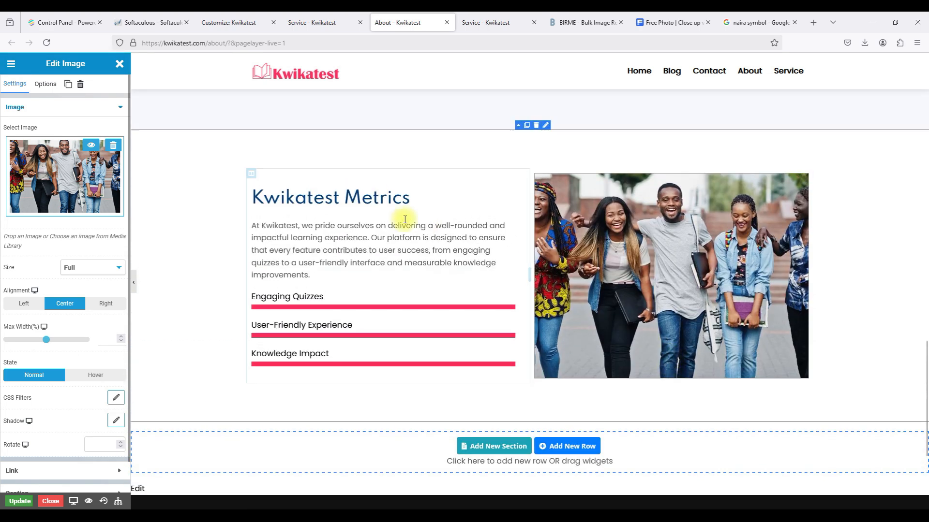
click(545, 125)
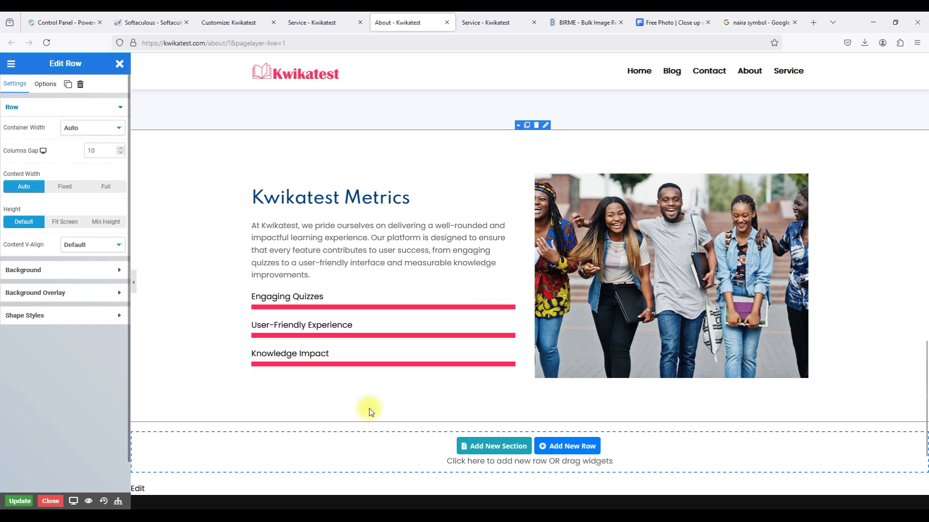
click(41, 85)
click(58, 203)
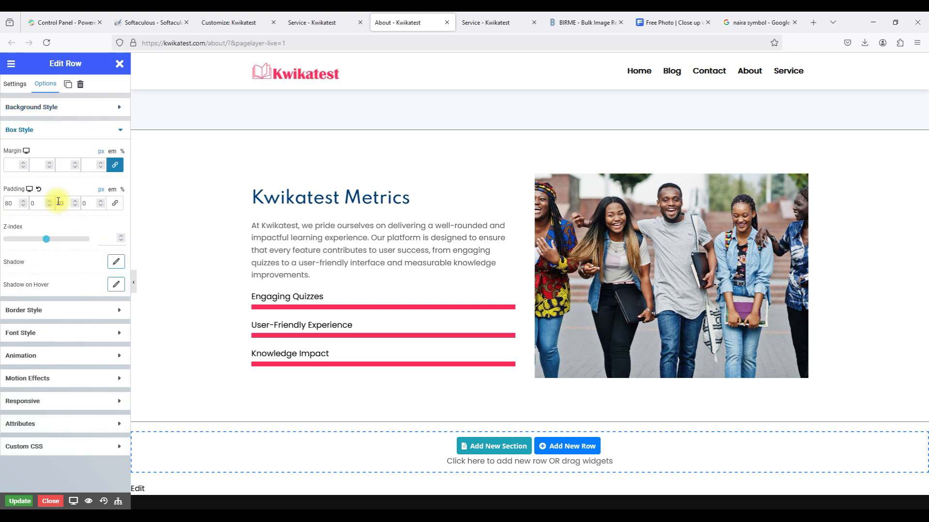
click(75, 206)
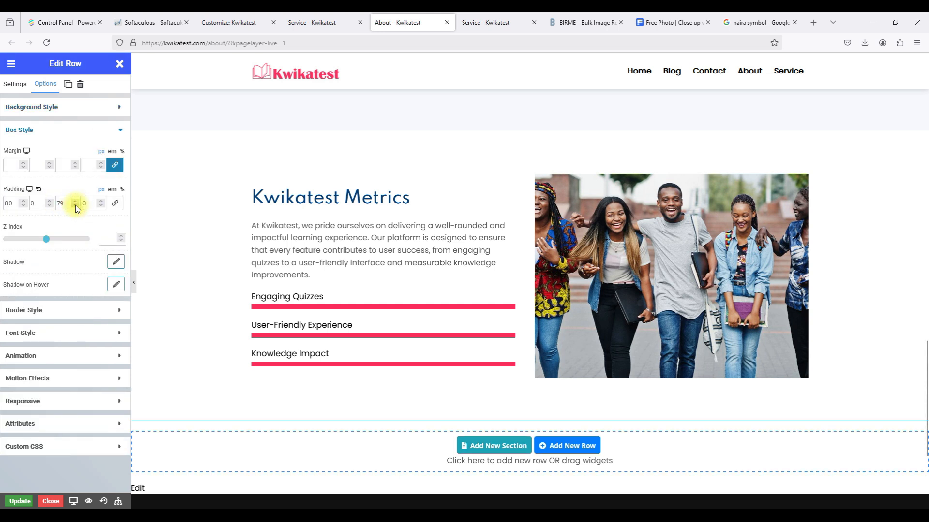
click(76, 201)
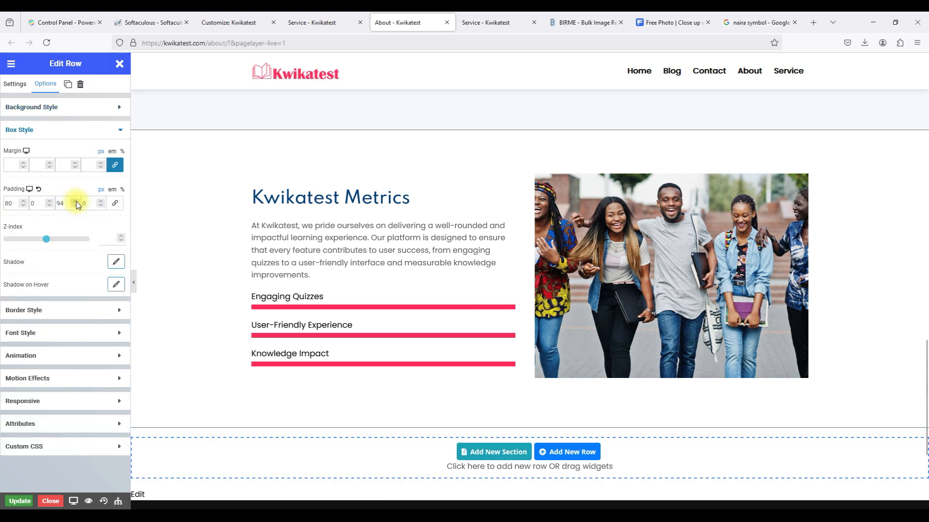
click(76, 201)
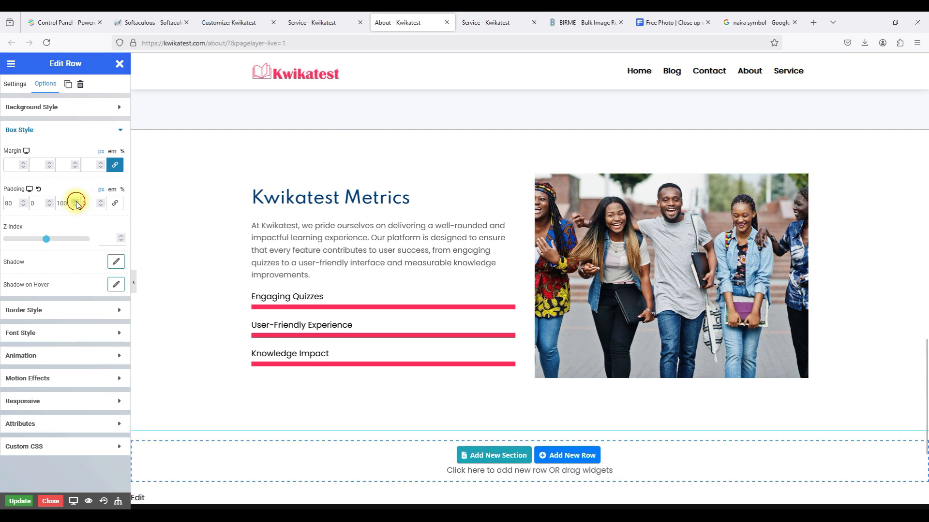
Review the page and save the About page with Update.
scroll(475, 357, up, 6)
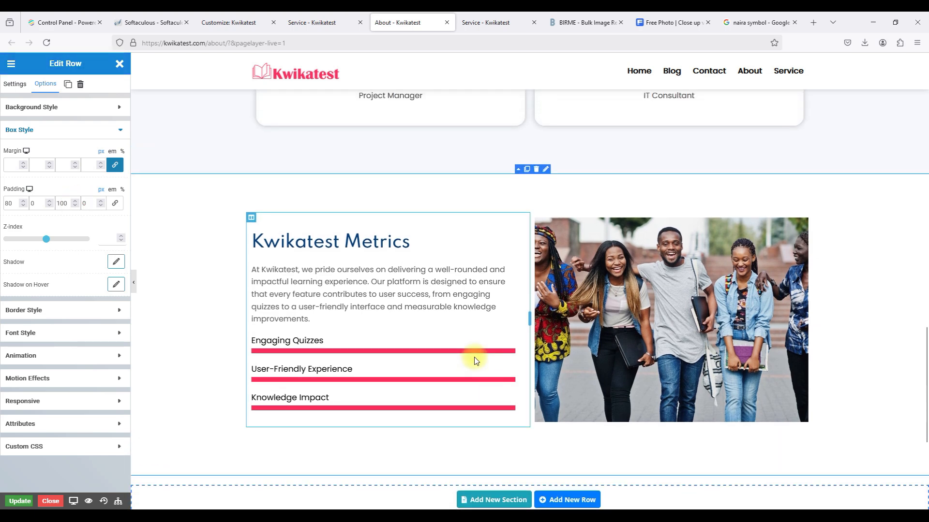
scroll(474, 357, up, 15)
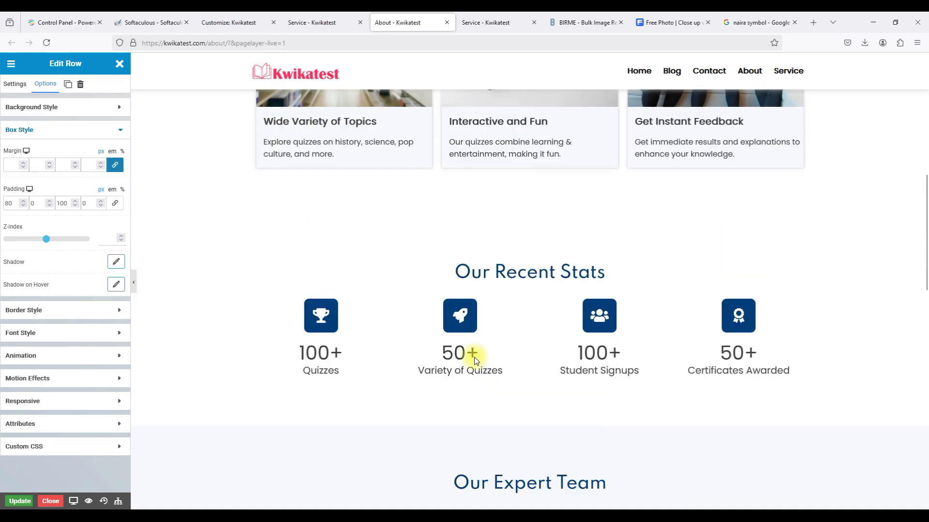
scroll(474, 357, down, 12)
scroll(474, 357, down, 10)
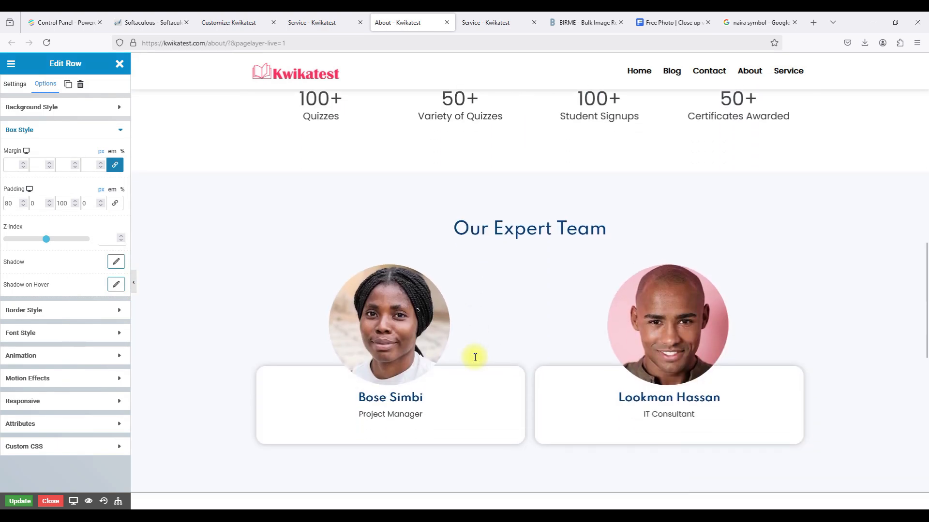
scroll(475, 357, up, 6)
scroll(475, 357, up, 3)
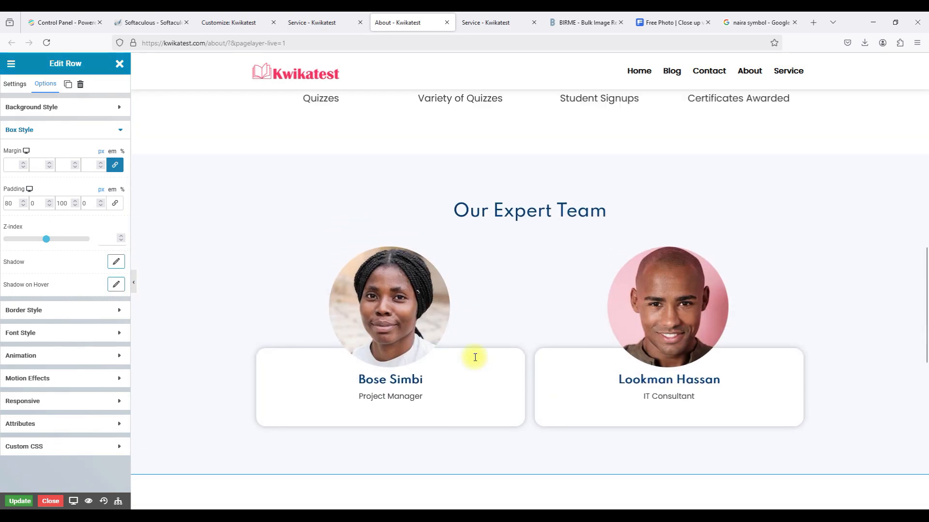
scroll(475, 358, down, 6)
scroll(475, 357, down, 3)
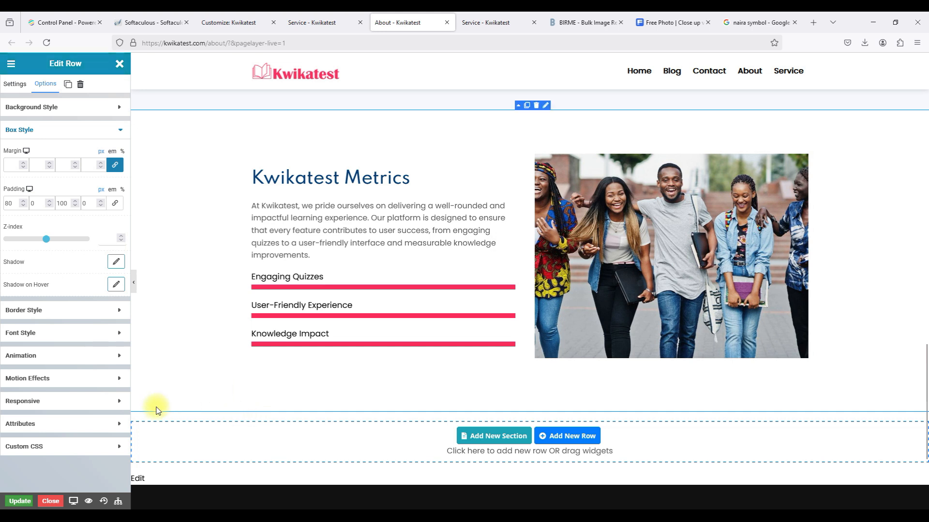
click(20, 501)
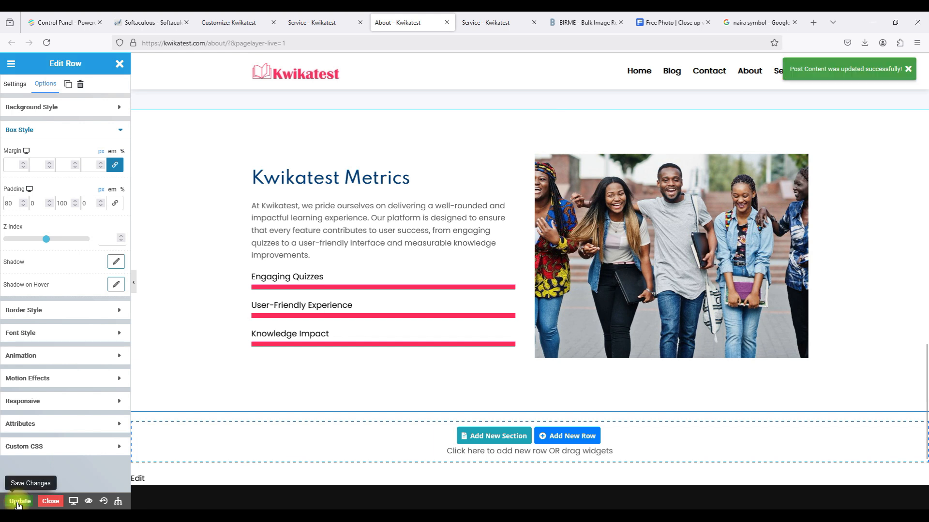
Exit Pagelayer and move the Service page to the trash from All Pages.
click(49, 501)
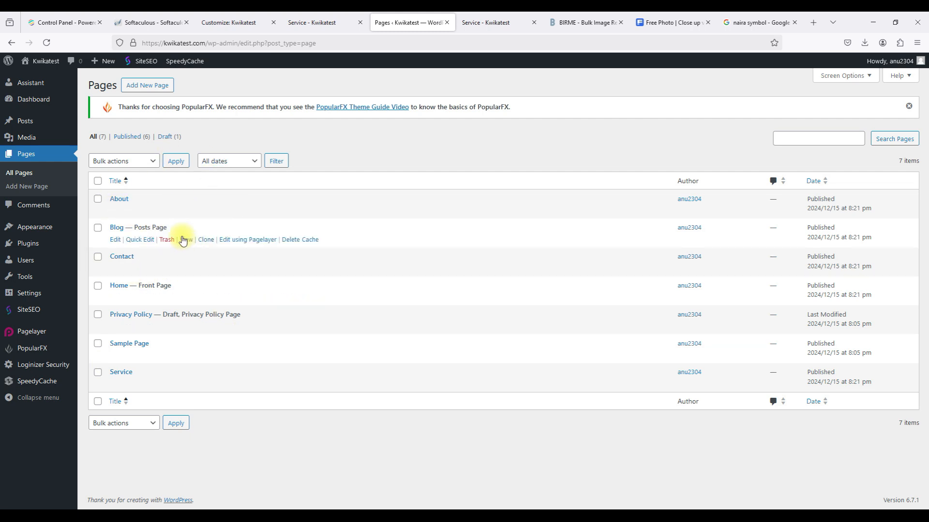
click(32, 176)
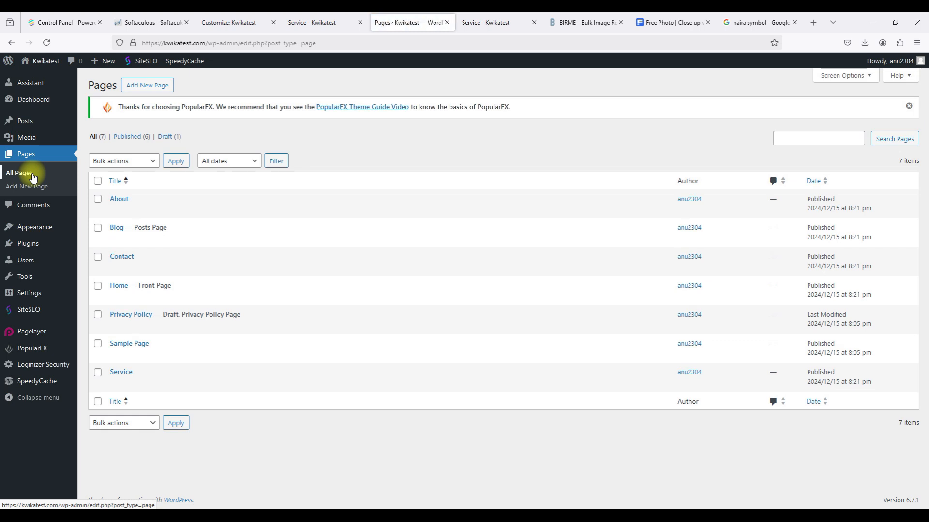
click(16, 176)
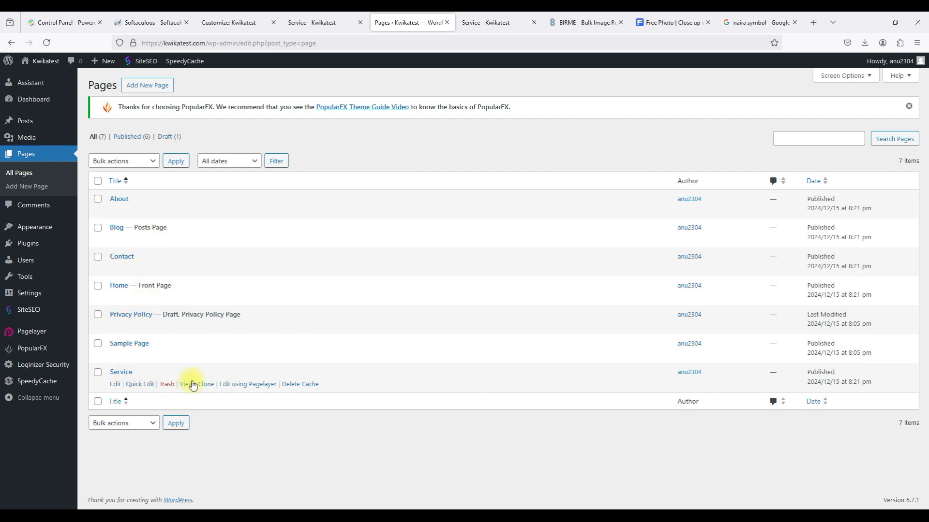
click(167, 384)
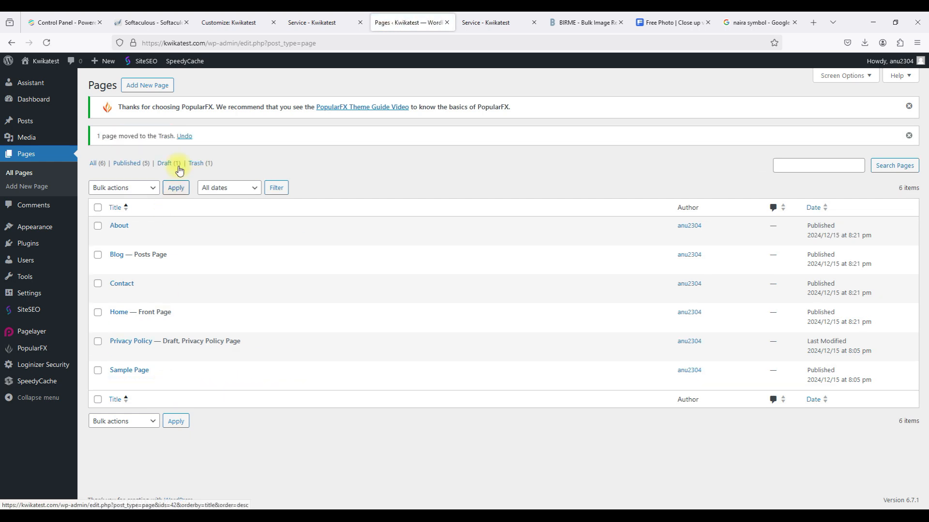
Permanently delete the Service page from the Pages trash.
click(202, 166)
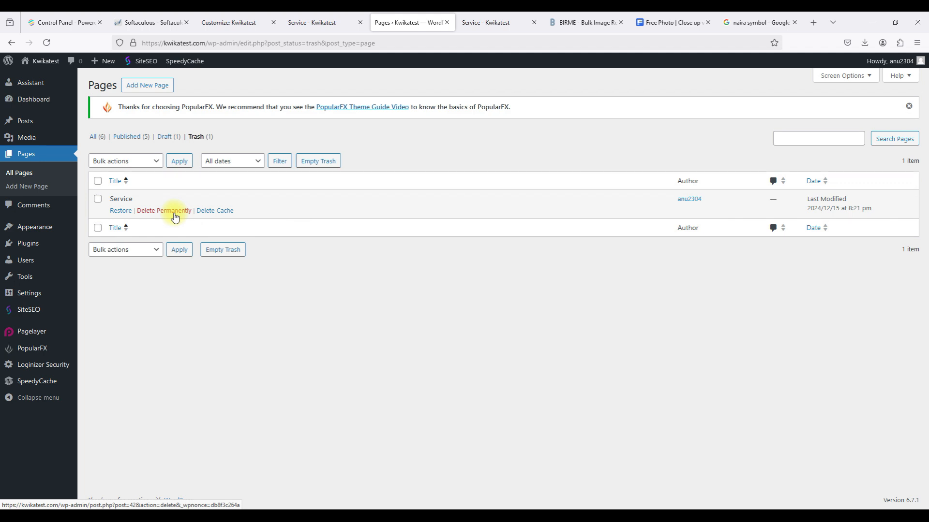
right_click(174, 216)
click(175, 216)
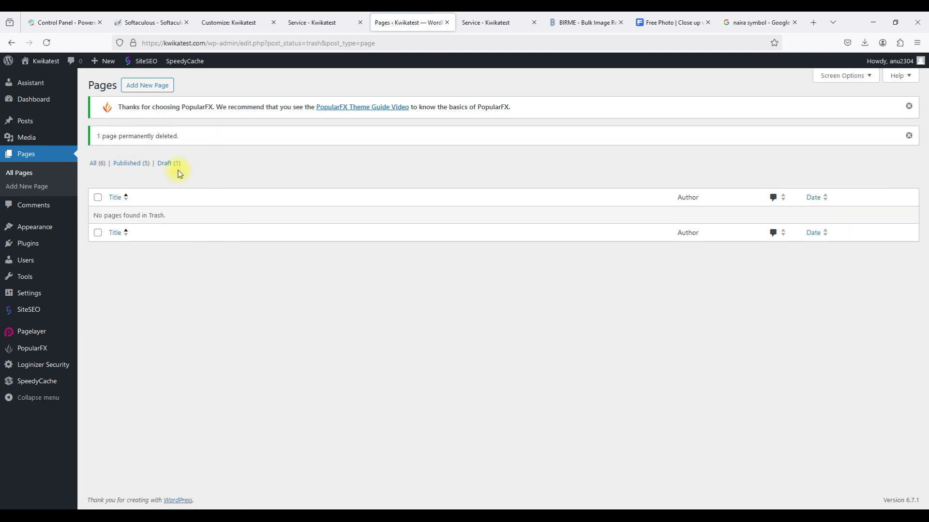
click(499, 24)
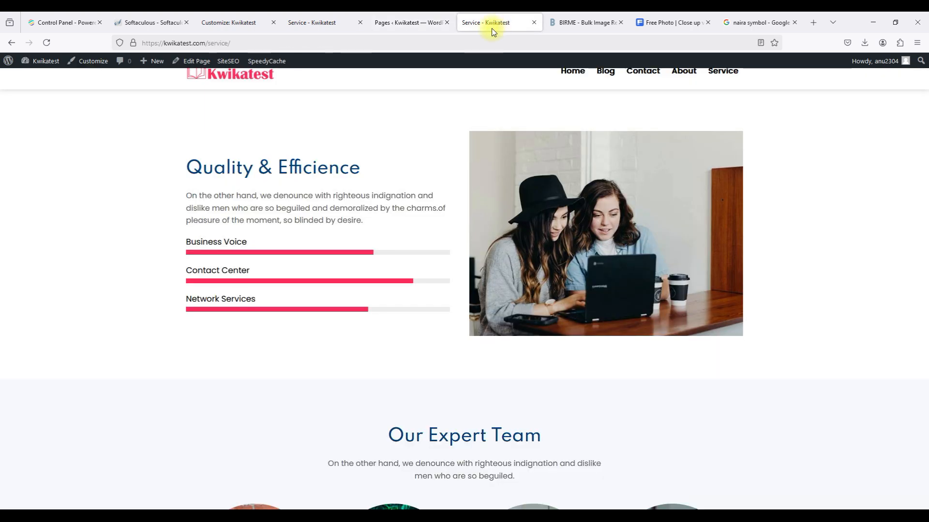
Reload the Service address to confirm Page Not Found, then browse the homepage.
click(476, 40)
key(Return)
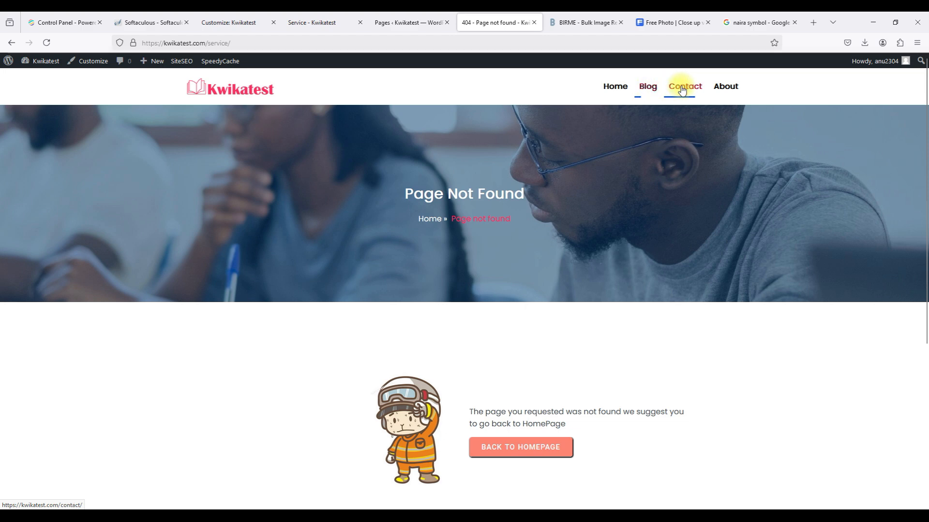
click(625, 92)
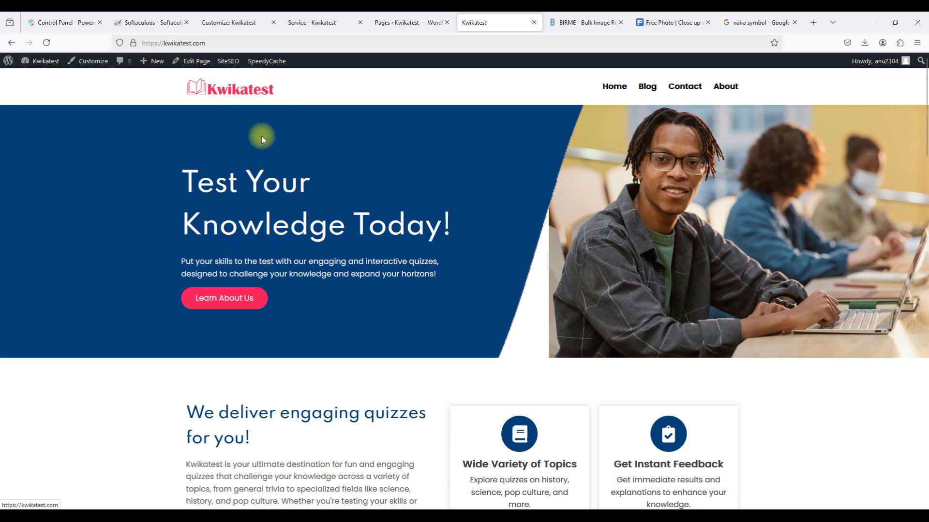
scroll(369, 265, down, 10)
scroll(370, 263, down, 3)
scroll(370, 263, up, 4)
scroll(370, 263, down, 1)
scroll(369, 265, down, 10)
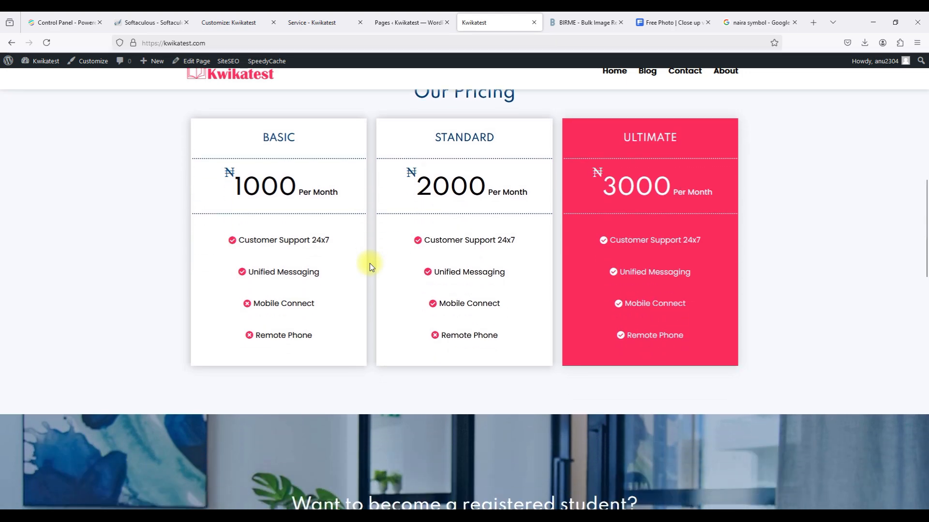
scroll(369, 266, down, 11)
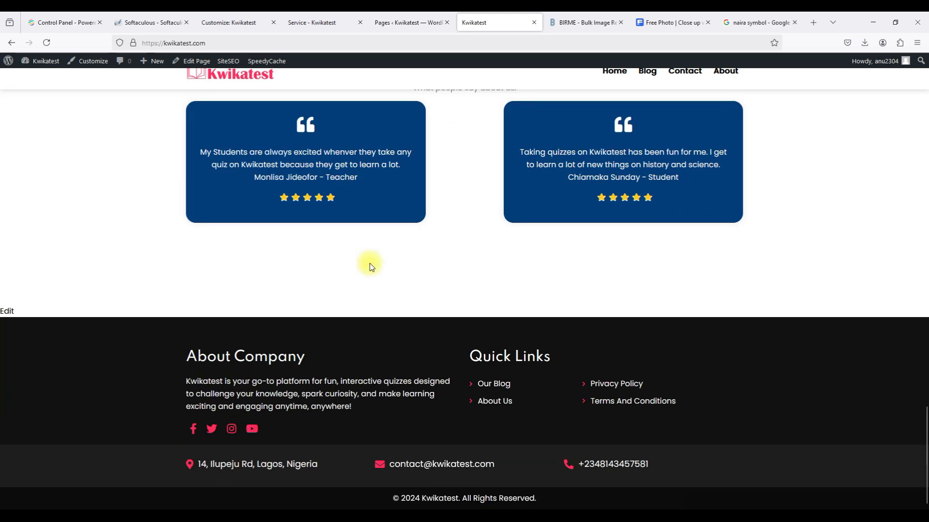
scroll(369, 263, up, 20)
scroll(661, 140, up, 5)
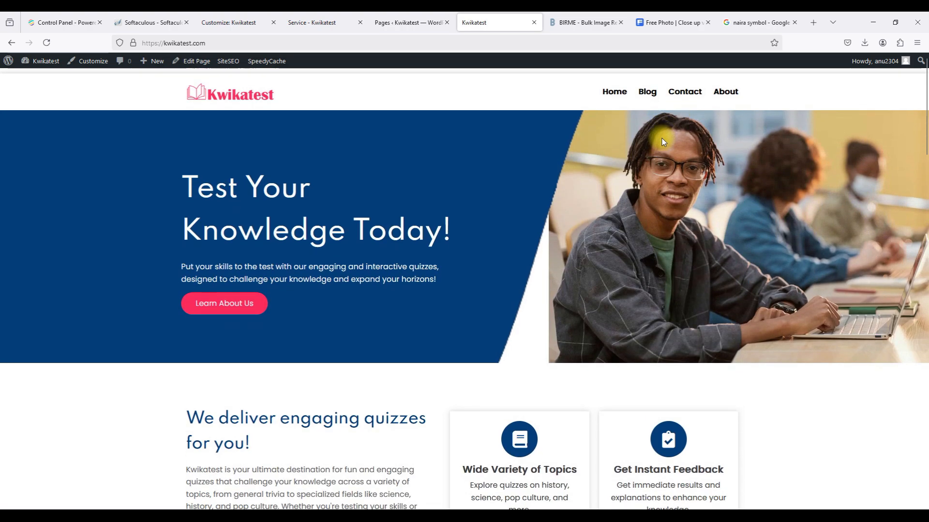
Check the Contact and About pages from the site menu.
click(683, 86)
scroll(625, 226, down, 7)
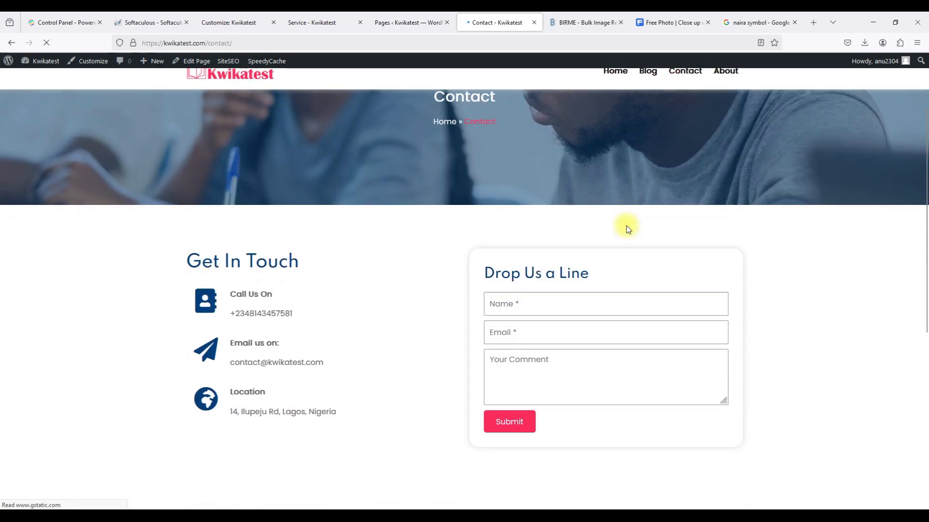
scroll(623, 227, down, 2)
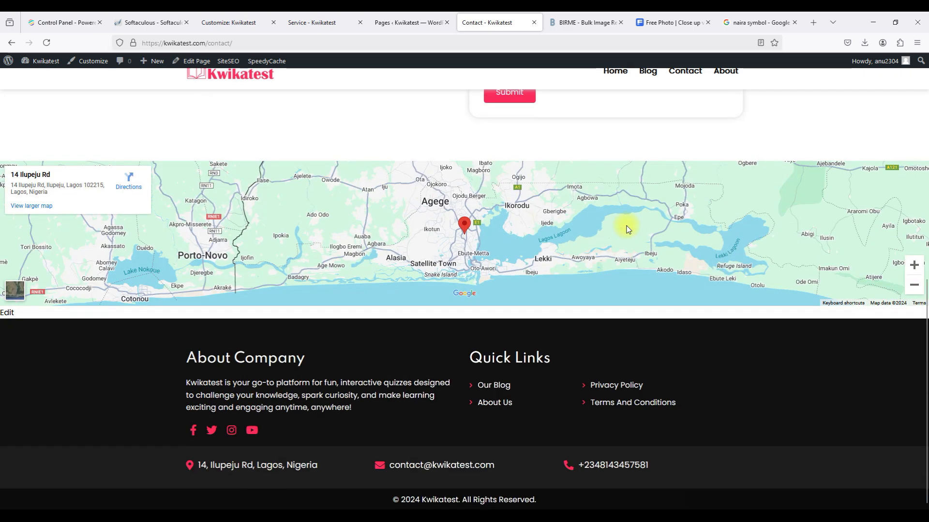
scroll(624, 227, up, 10)
click(729, 87)
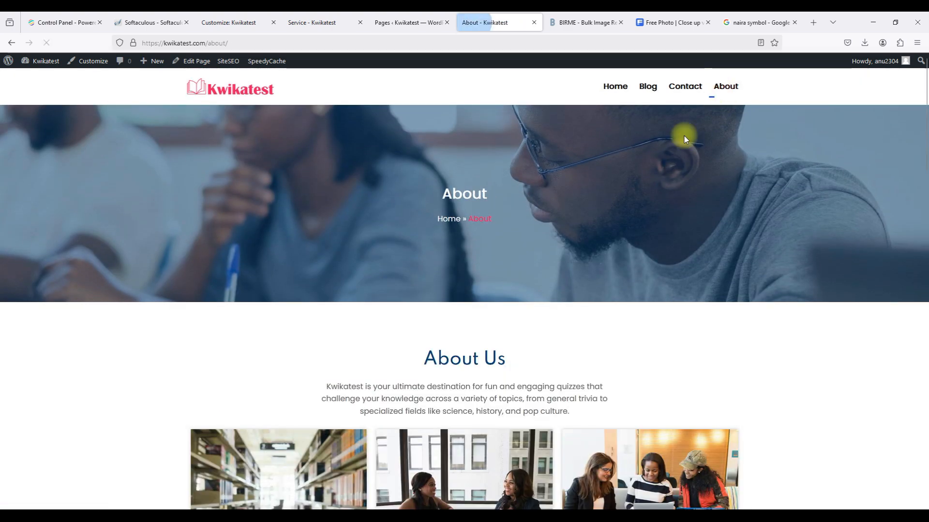
scroll(643, 203, down, 6)
scroll(644, 206, down, 10)
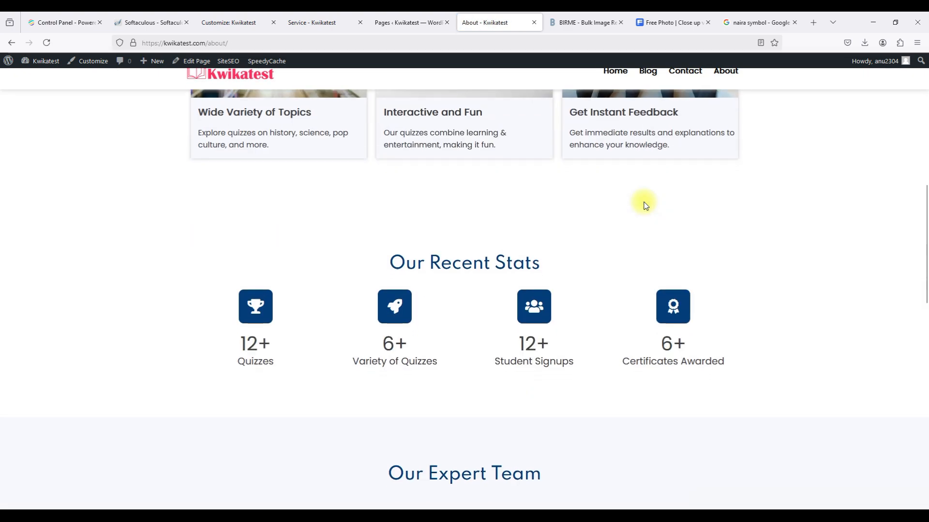
scroll(644, 206, down, 6)
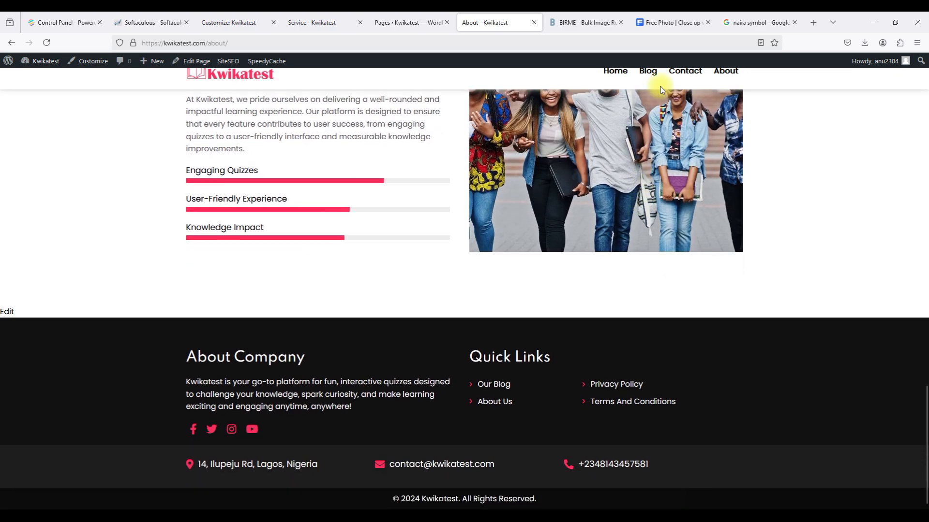
scroll(660, 87, up, 20)
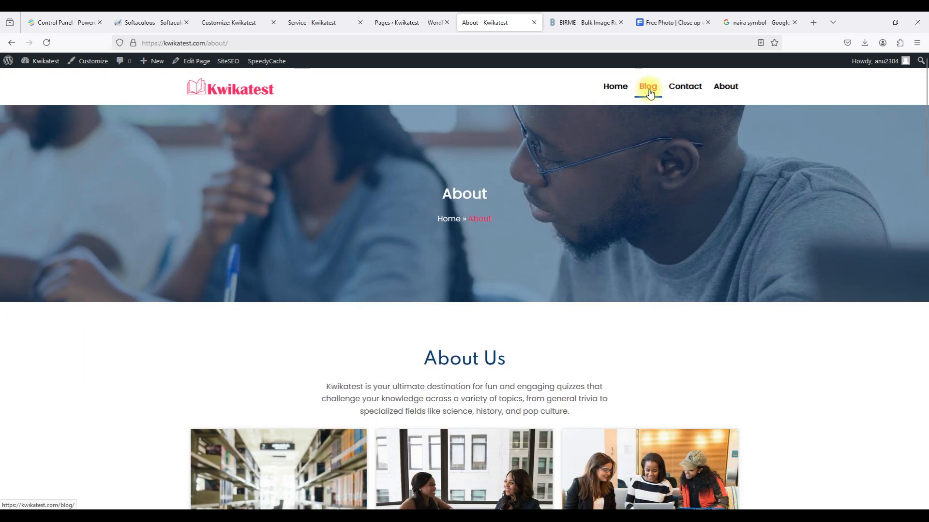
Open the Blog page and its first demo post, Most Experts to grow the business and Ideas.
click(648, 92)
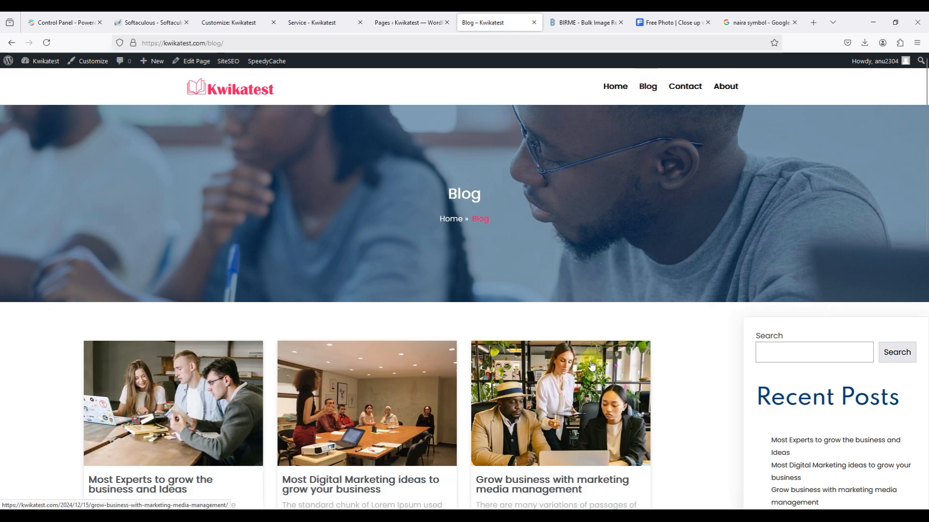
scroll(591, 366, down, 5)
scroll(590, 364, up, 6)
scroll(590, 366, down, 10)
scroll(591, 366, up, 7)
scroll(591, 366, up, 2)
scroll(591, 366, up, 2)
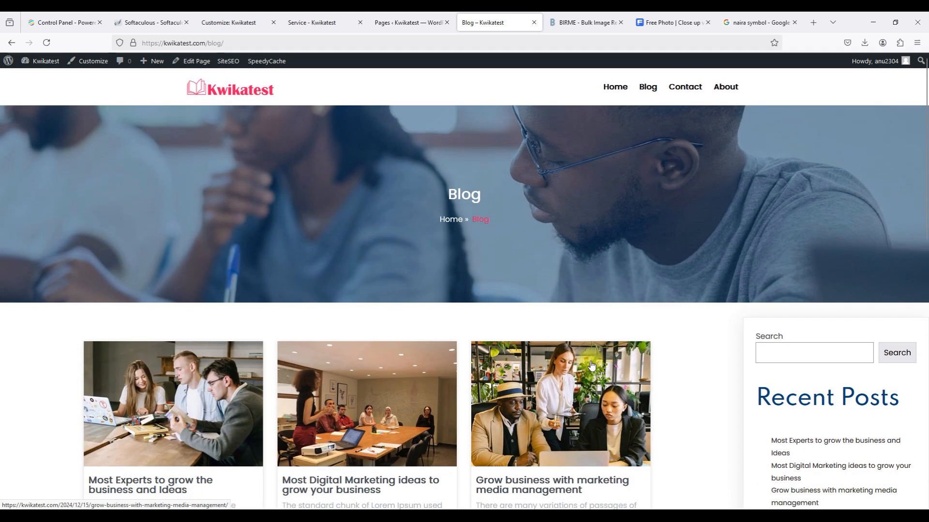
click(184, 390)
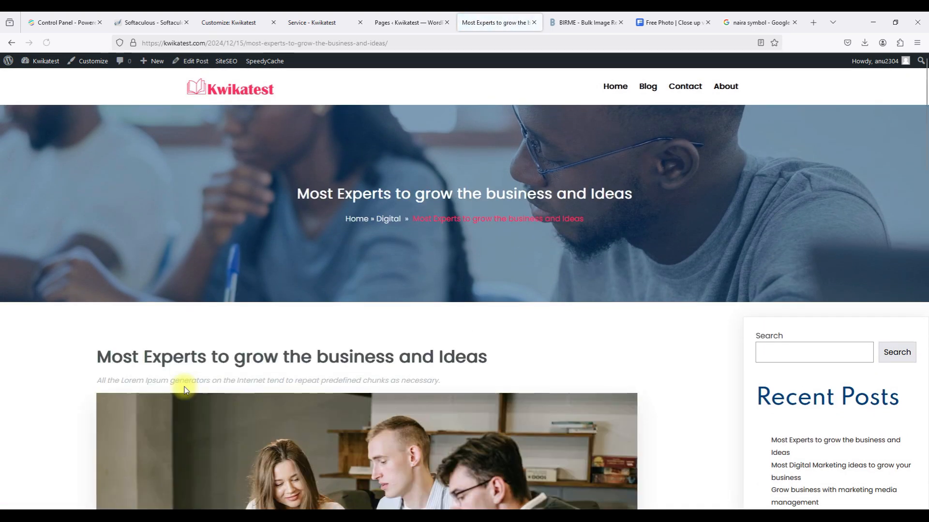
scroll(359, 425, down, 5)
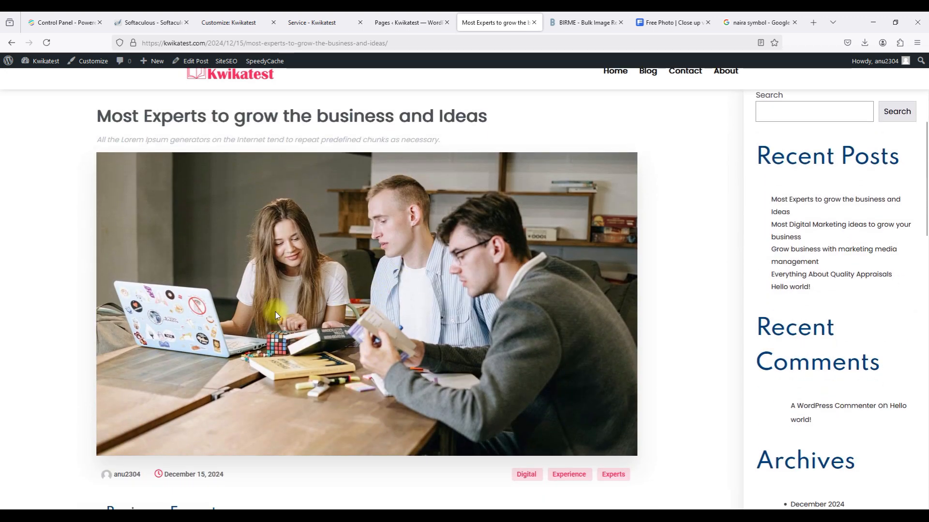
Open the blog03.jpg featured image in a new tab, view it, then close it.
right_click(337, 280)
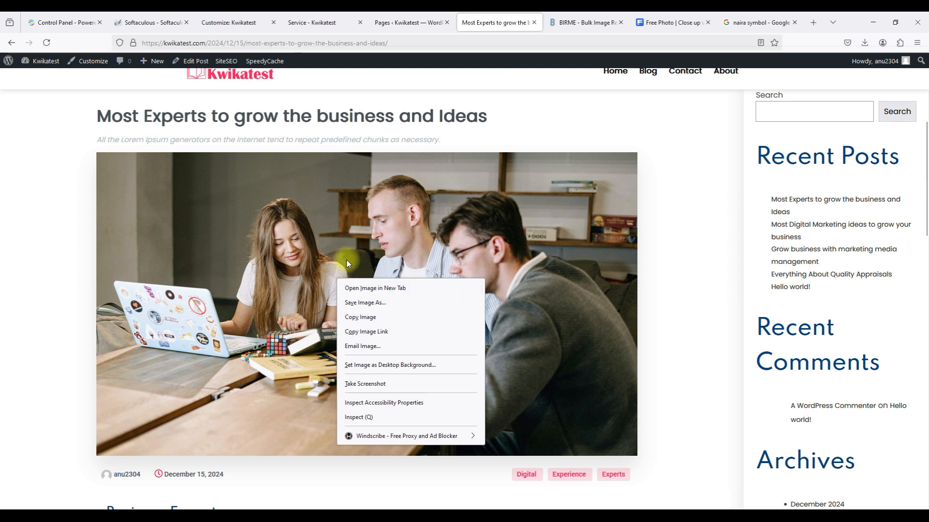
right_click(319, 275)
click(358, 283)
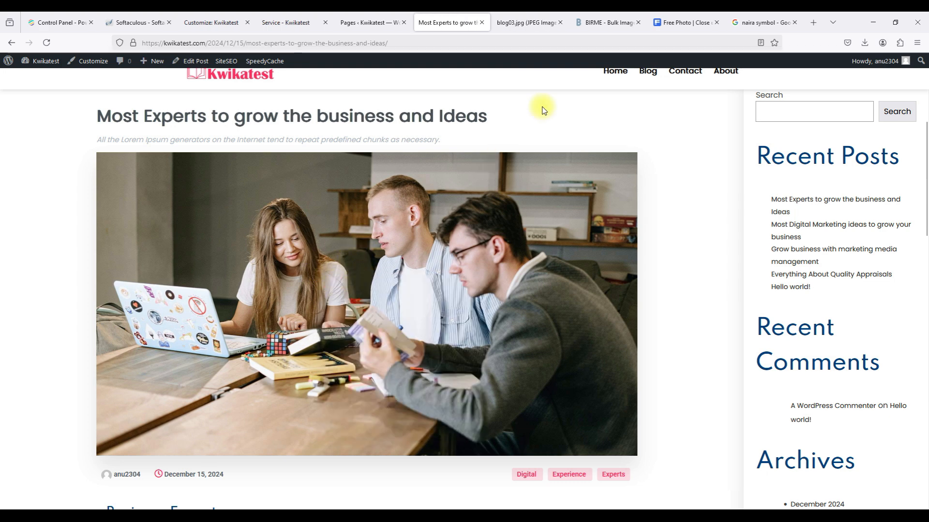
click(527, 27)
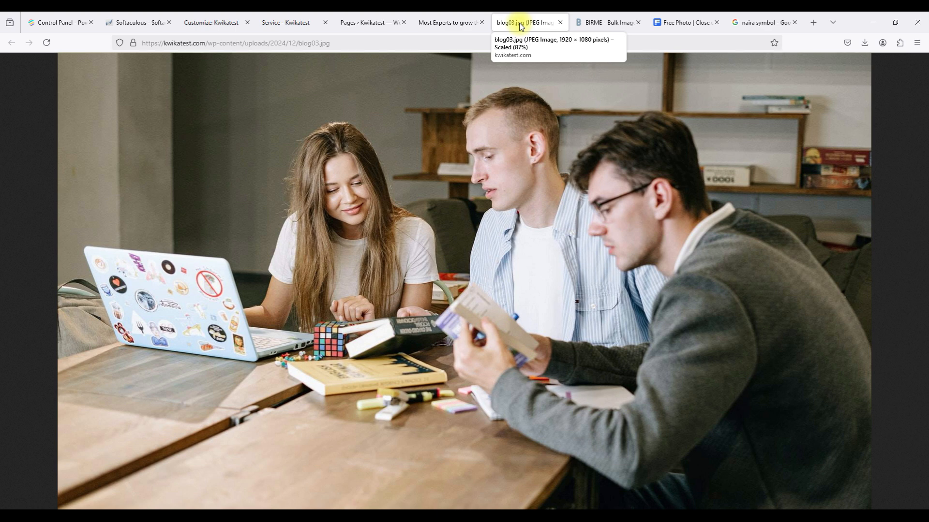
click(559, 24)
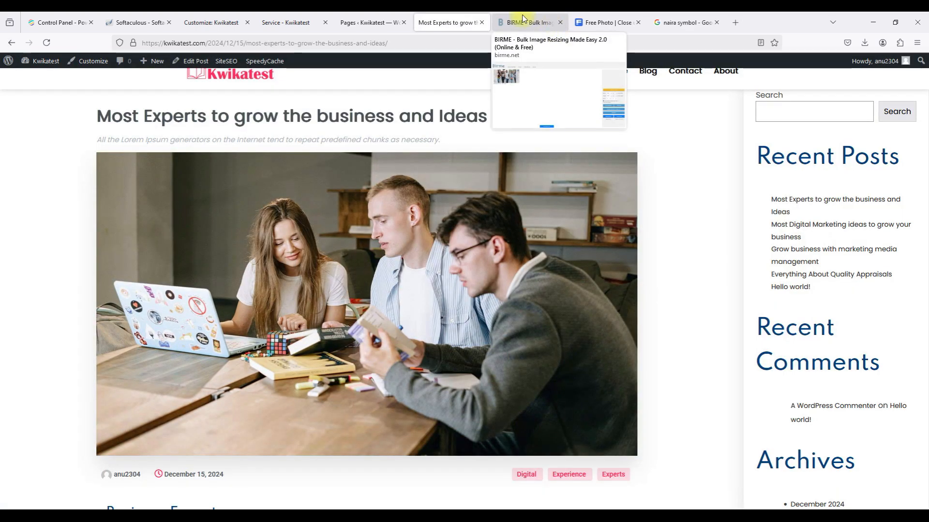
click(393, 21)
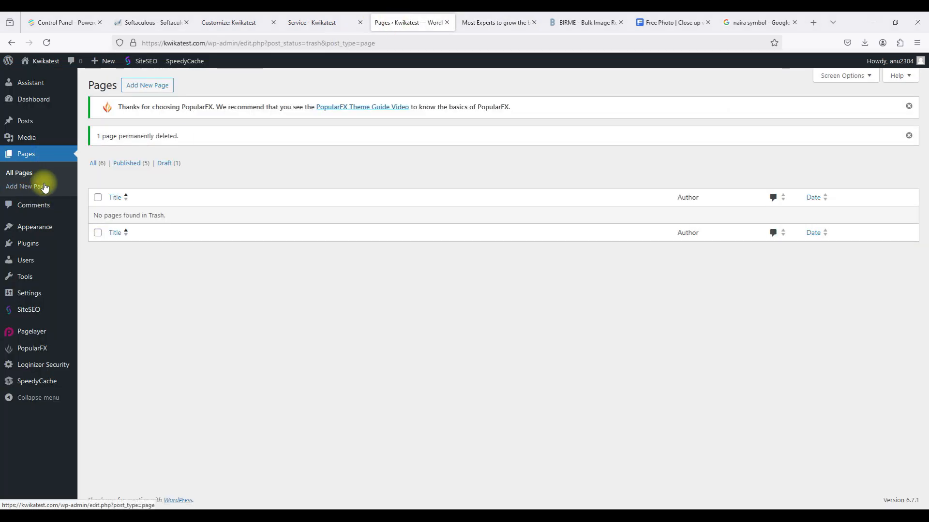
Move all five demo posts to the trash with a bulk action.
mouse_move(27, 122)
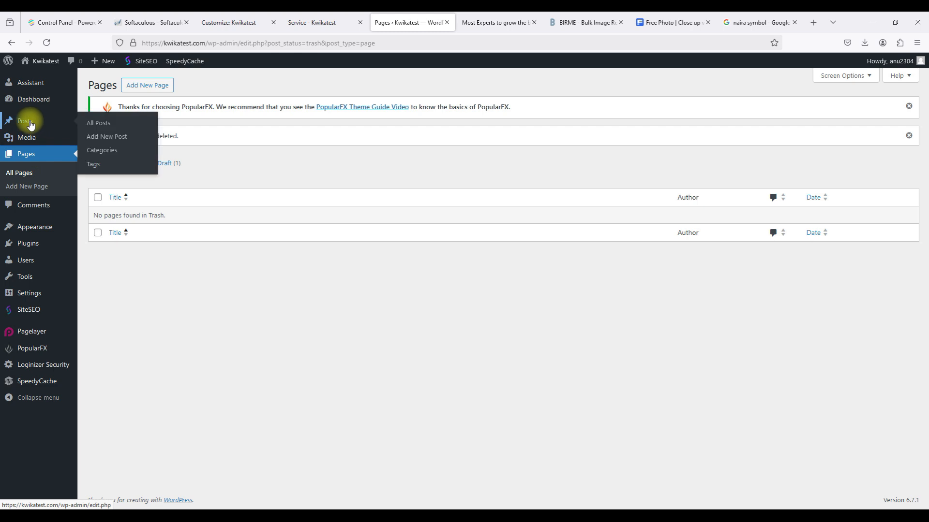
click(95, 123)
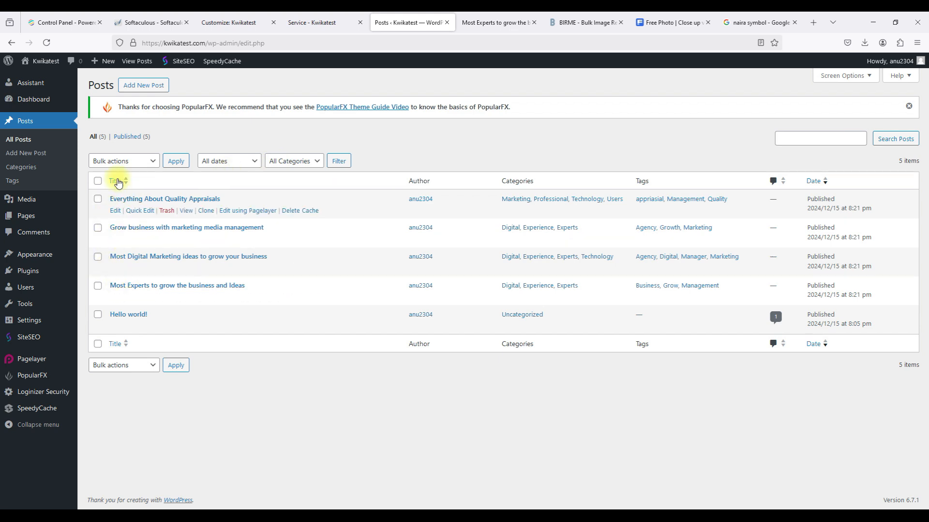
click(98, 182)
click(118, 370)
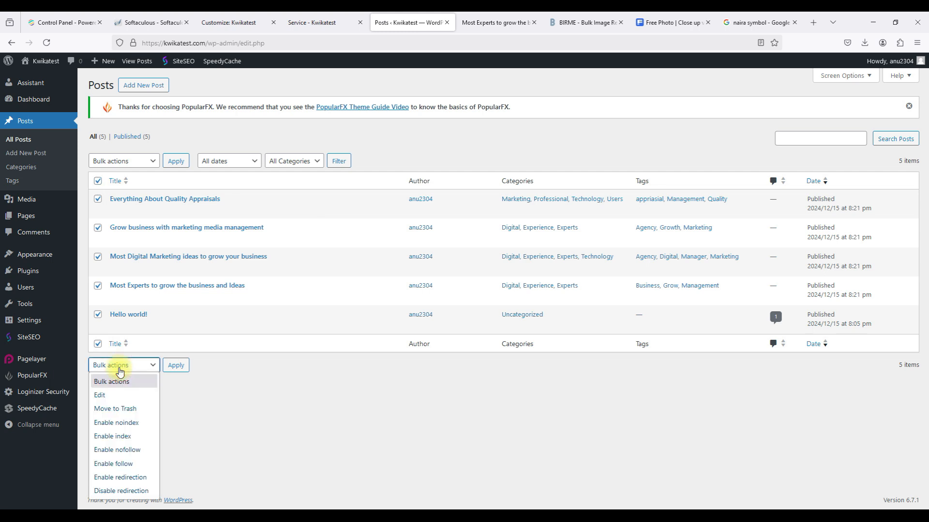
click(120, 409)
click(174, 366)
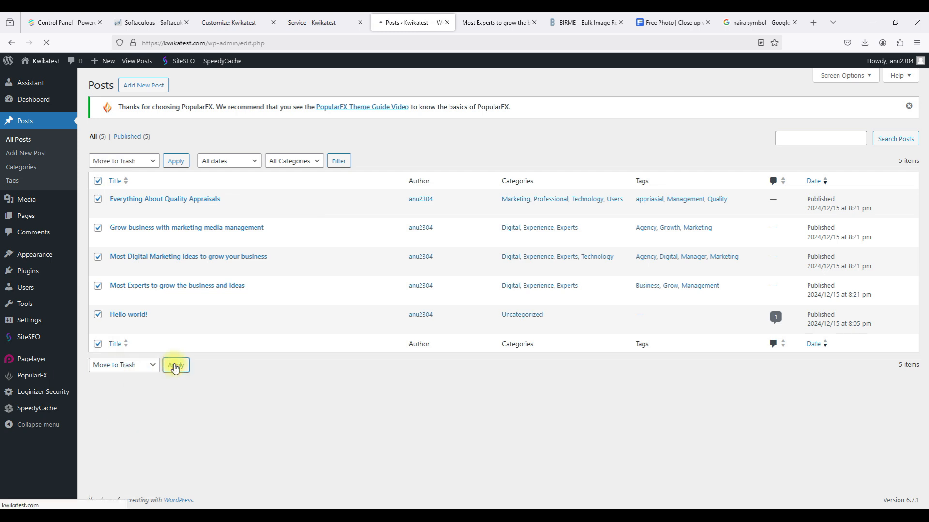
Permanently delete the five trashed posts.
click(126, 163)
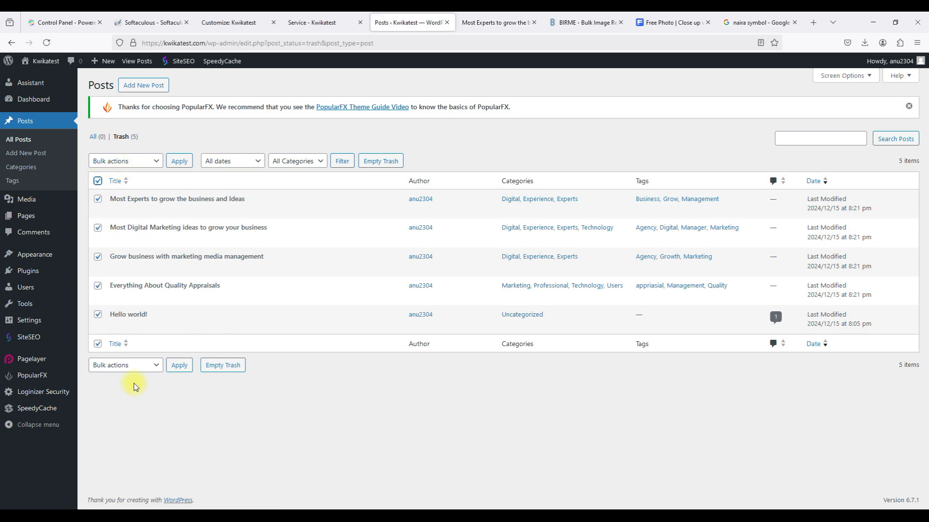
click(125, 367)
click(116, 409)
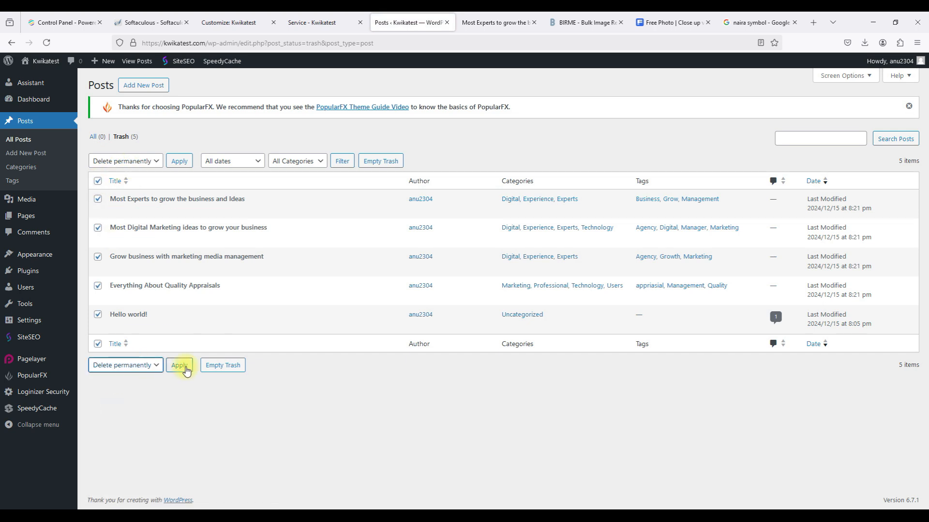
click(179, 365)
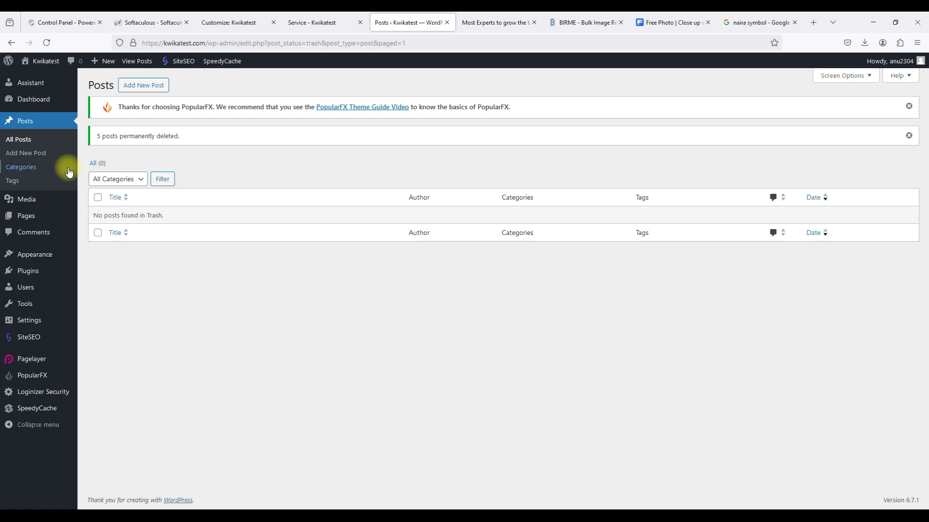
Bulk-delete all post categories except Uncategorized.
click(21, 167)
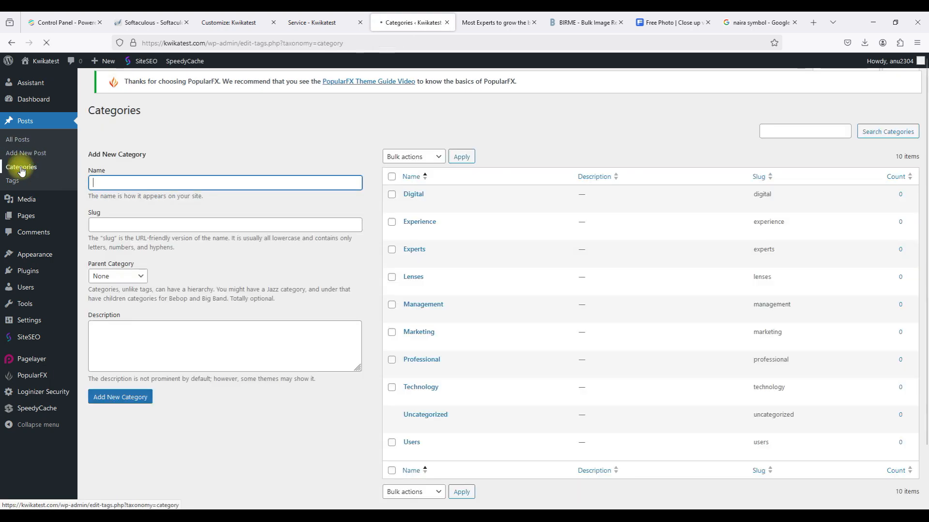
click(393, 185)
click(415, 164)
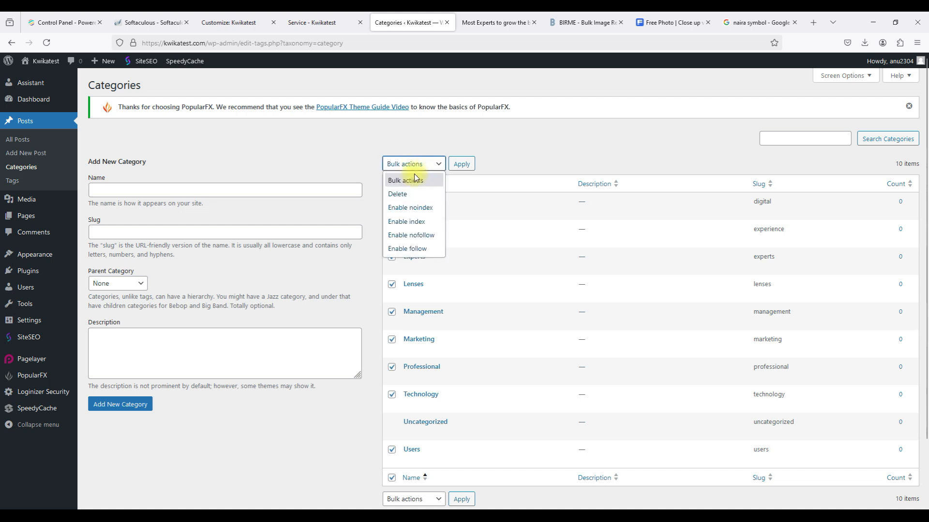
click(412, 193)
click(461, 164)
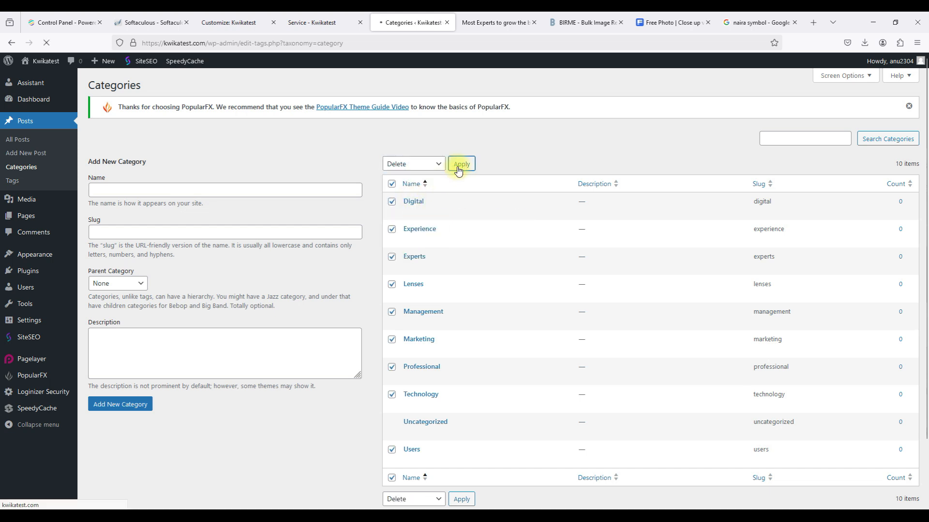
Bulk-delete all tags, then start a blank new post.
click(32, 182)
click(395, 190)
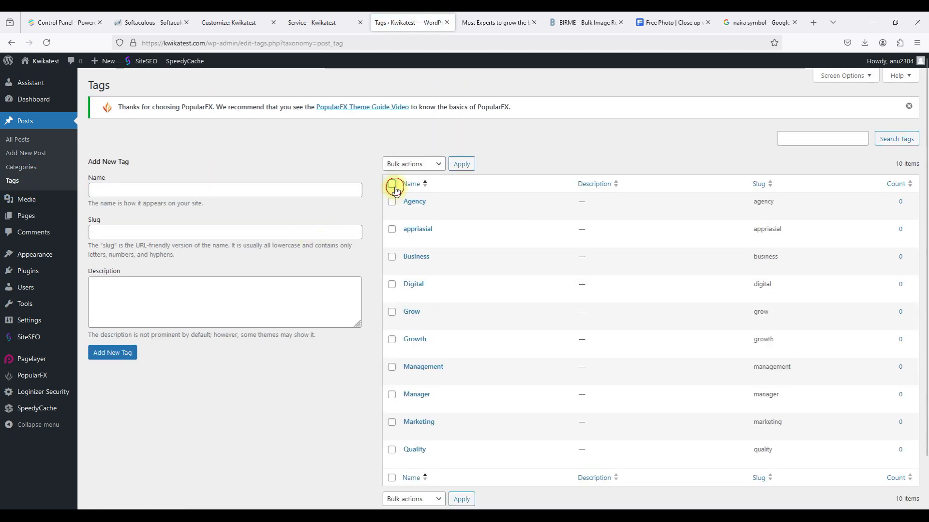
click(406, 165)
click(398, 184)
click(456, 166)
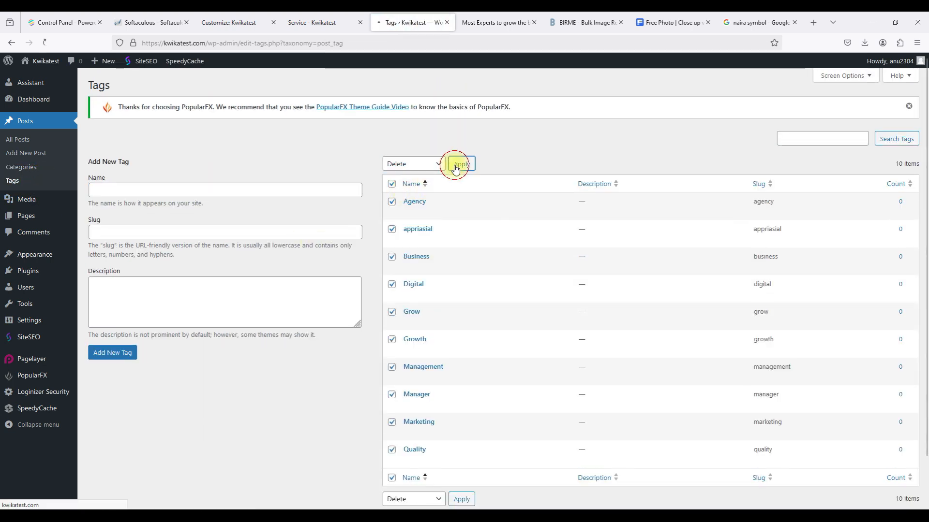
click(21, 167)
click(27, 154)
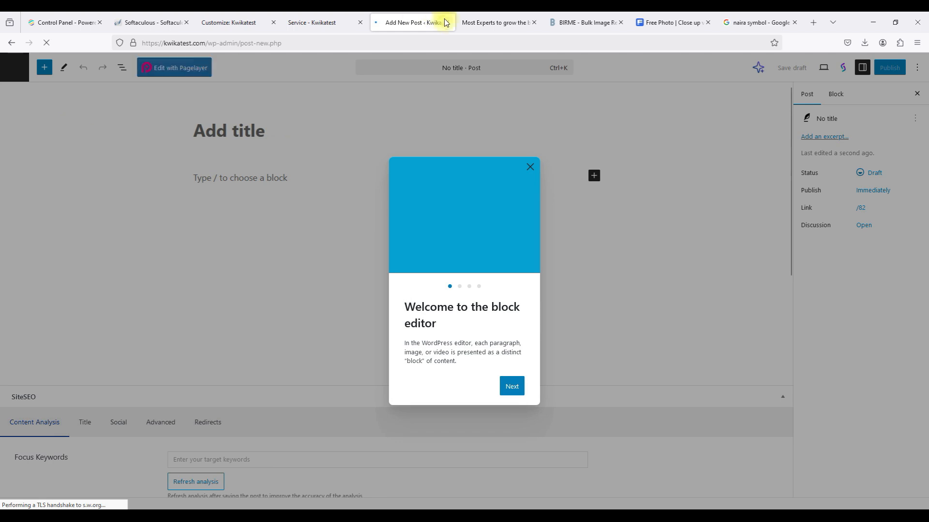
Confirm the posts list is empty and add a new category named Education.
click(10, 43)
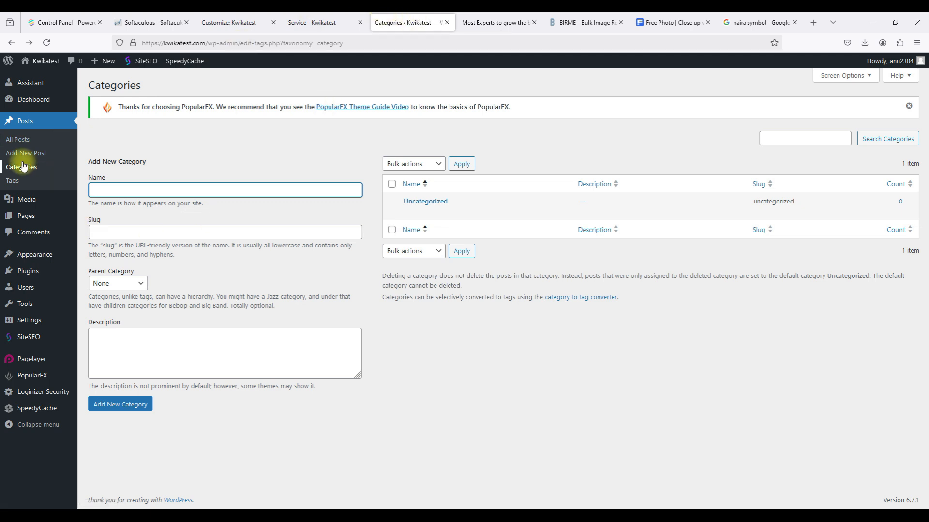
click(38, 153)
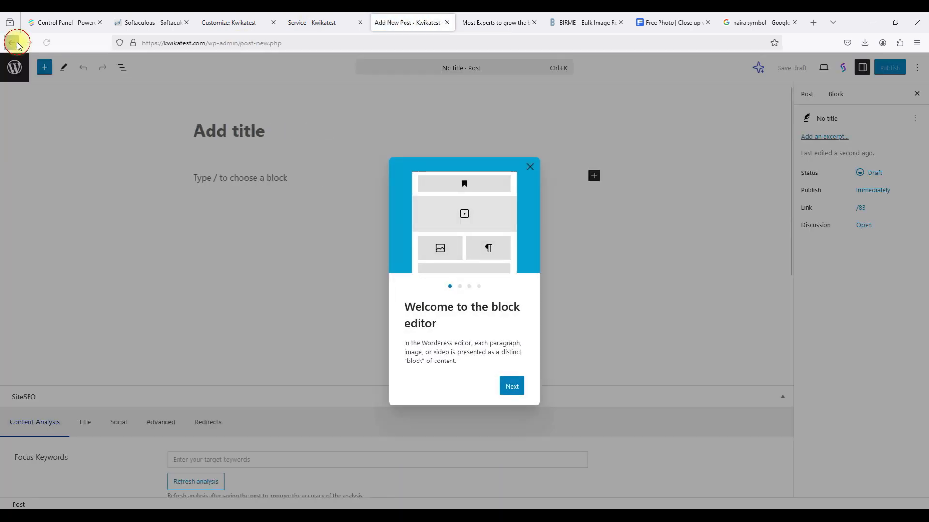
click(16, 43)
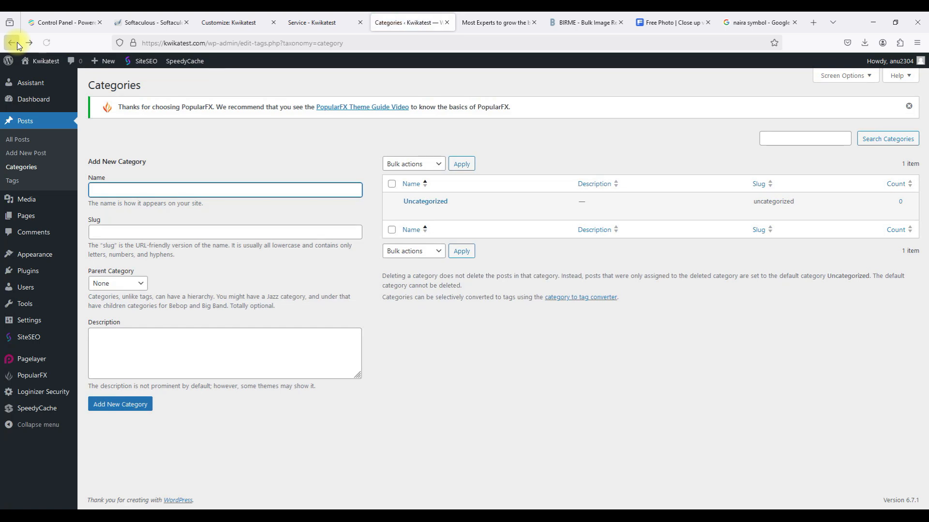
click(17, 179)
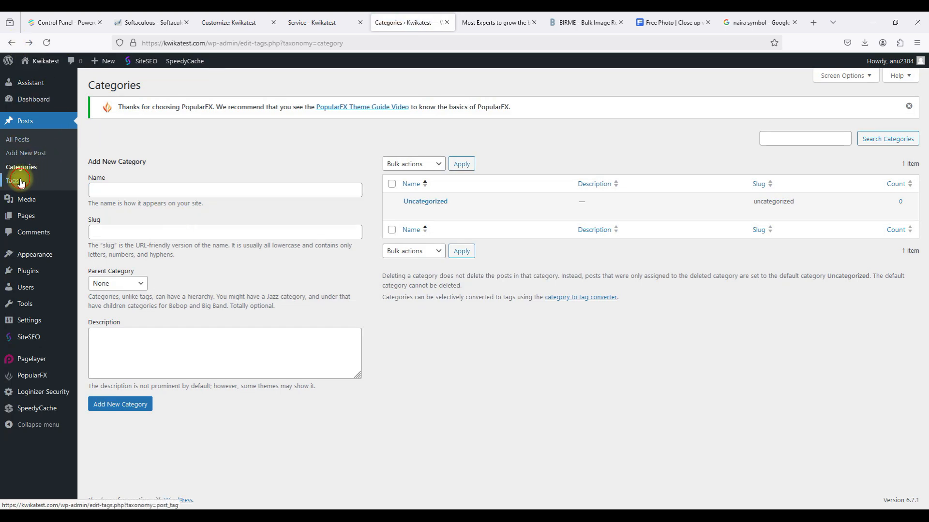
click(20, 139)
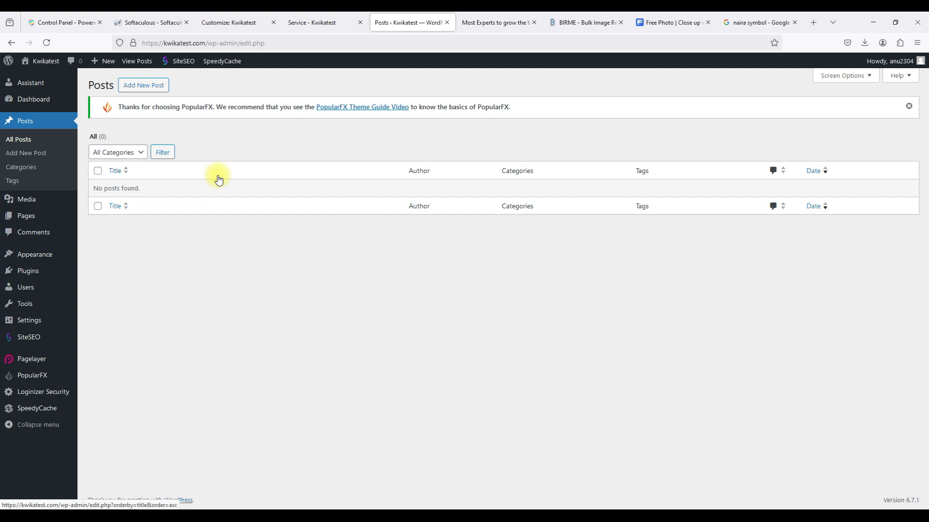
click(39, 168)
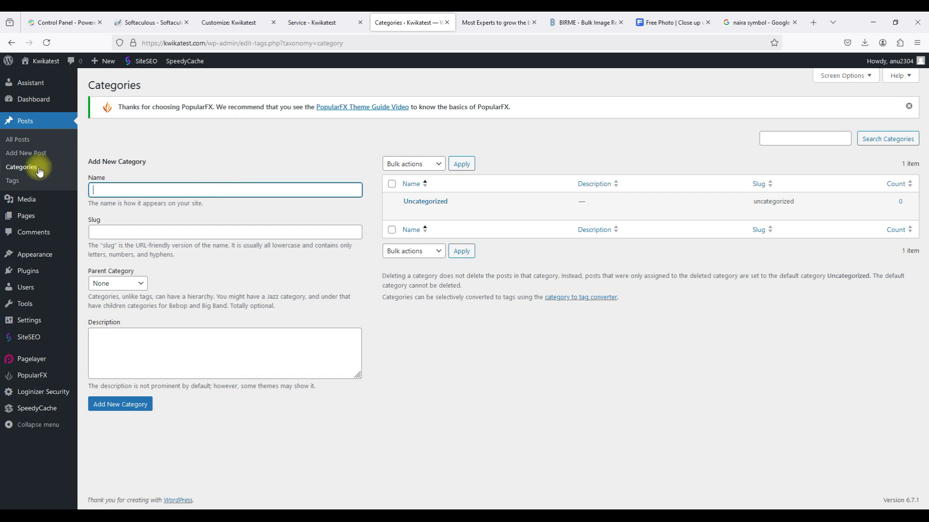
click(21, 171)
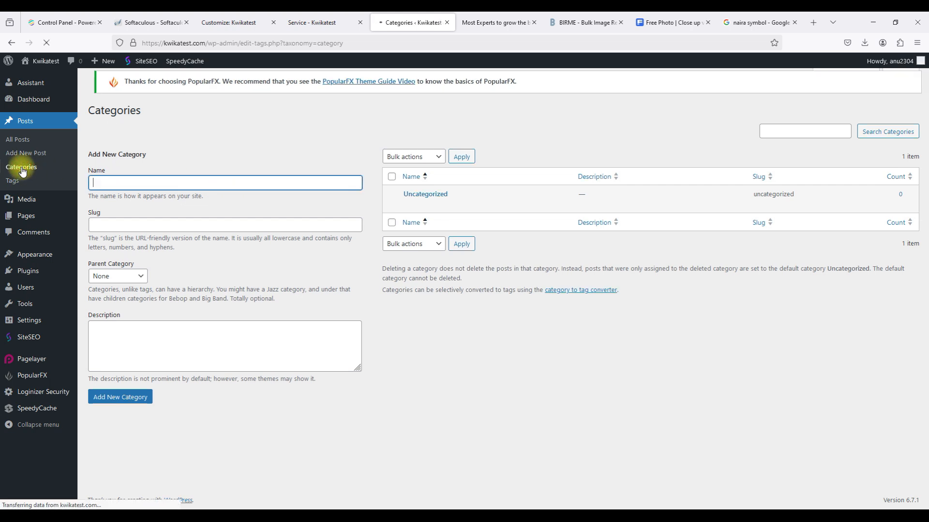
text(Education)
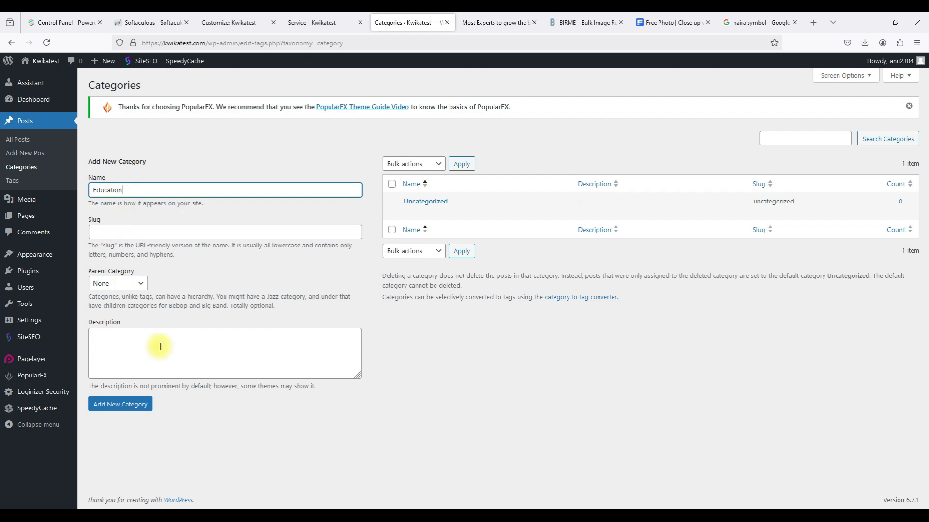
click(134, 406)
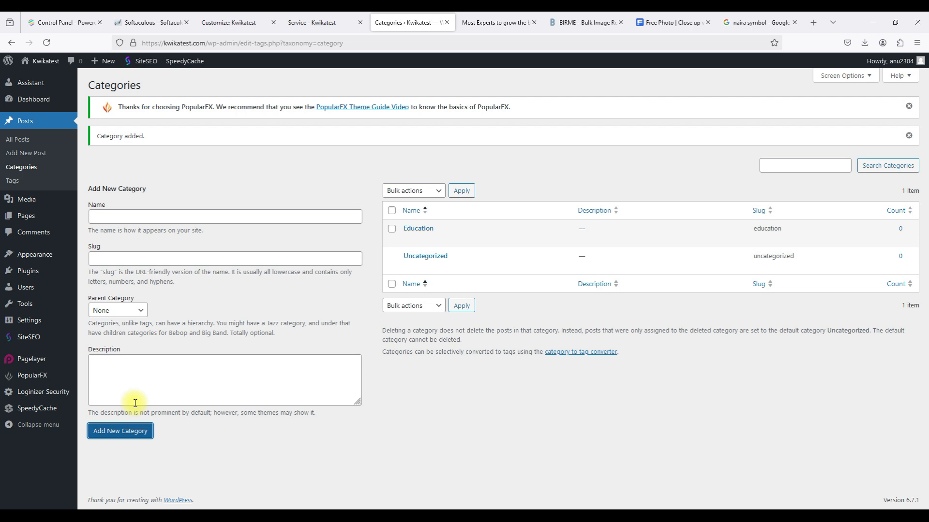
Add a new tag named quizzes on the Tags page.
click(18, 182)
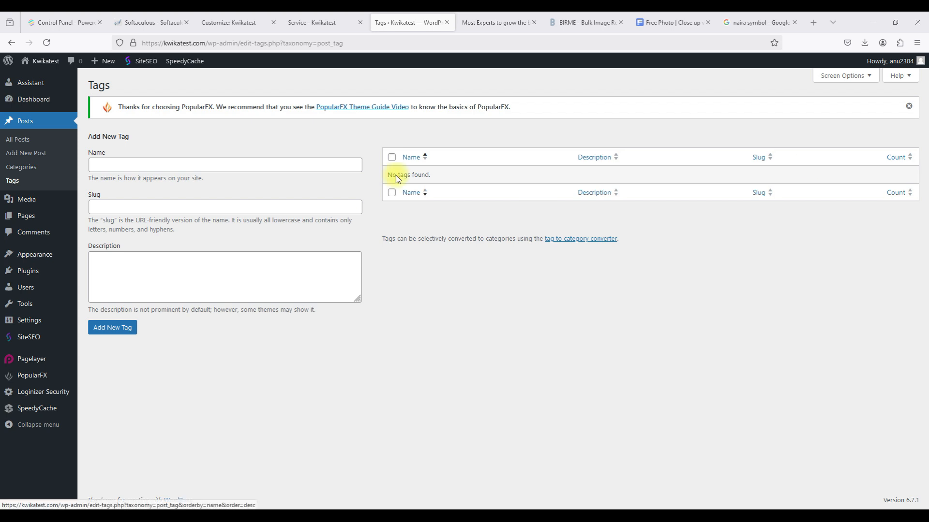
click(280, 162)
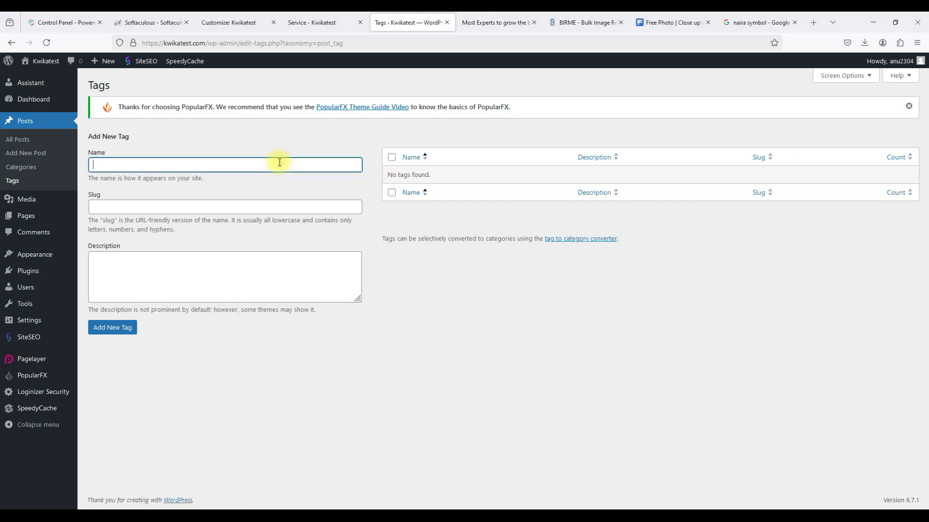
text(quizzes)
click(116, 327)
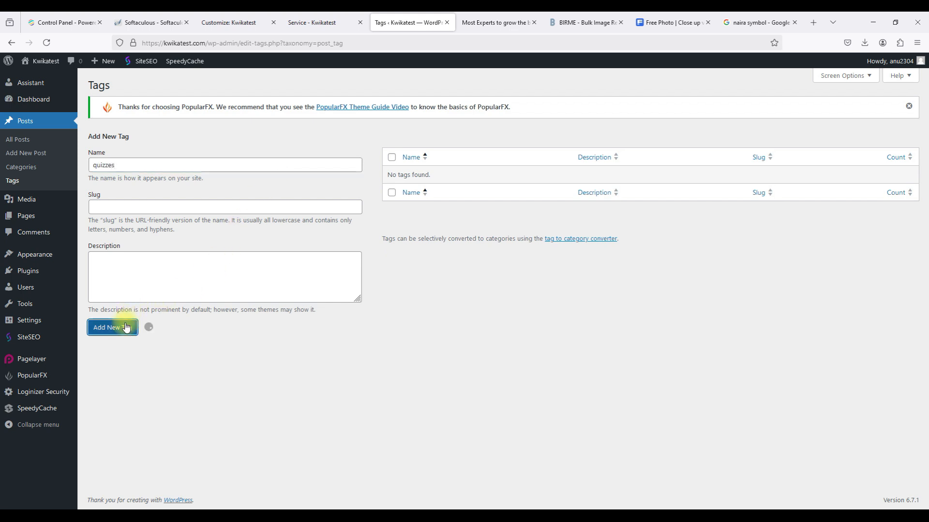
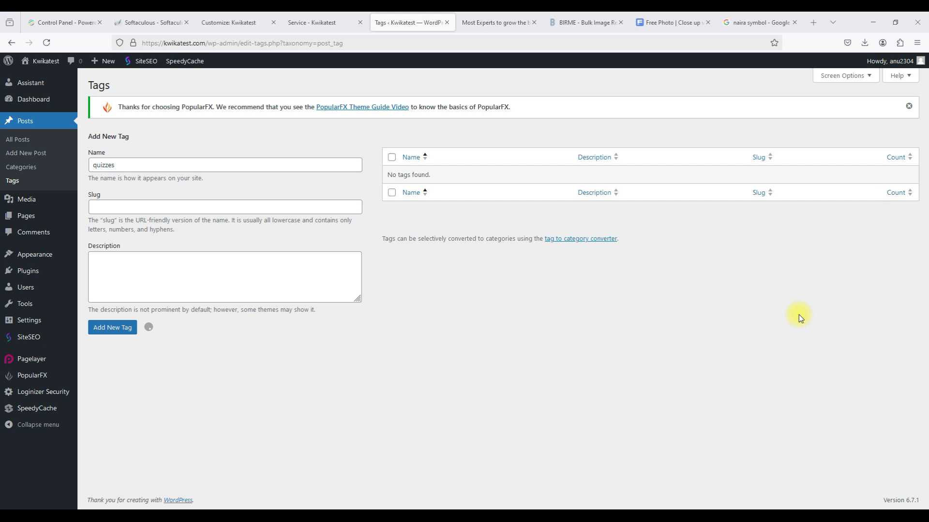
Add a post tag named quizzes on the Tags page.
click(18, 185)
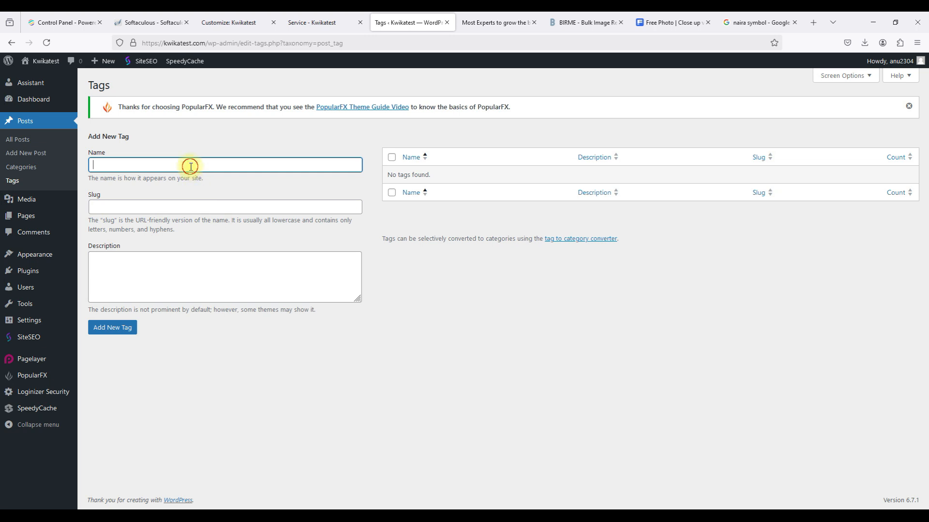
text(quizzes)
click(119, 332)
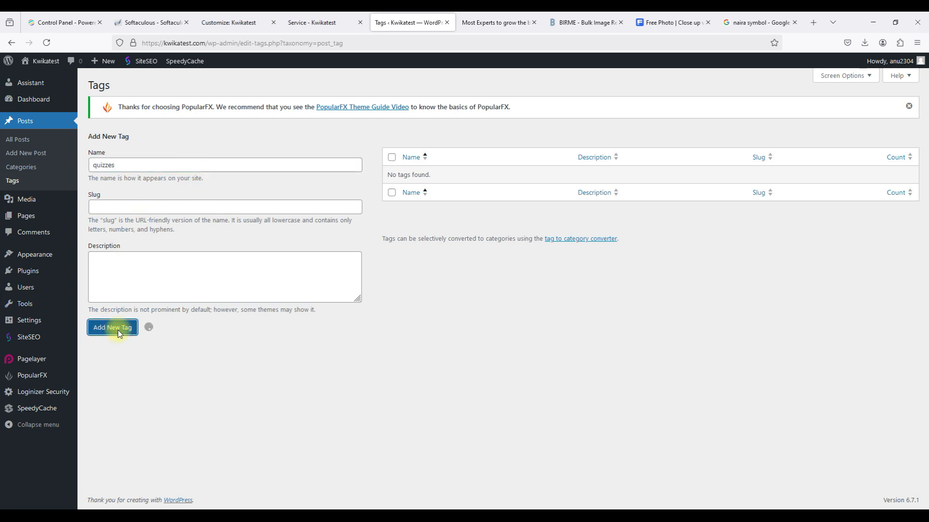
click(135, 192)
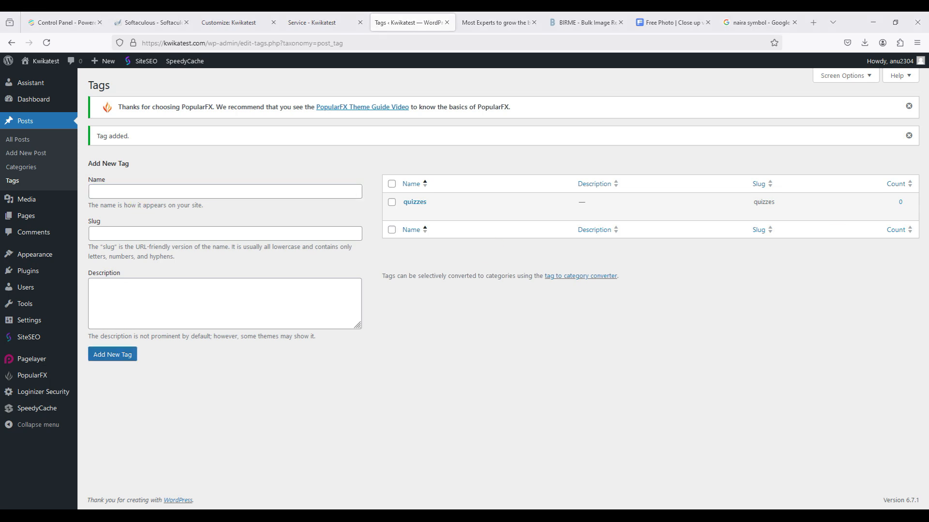
Add a second tag named students, then go to the Add New Plugins page.
click(146, 193)
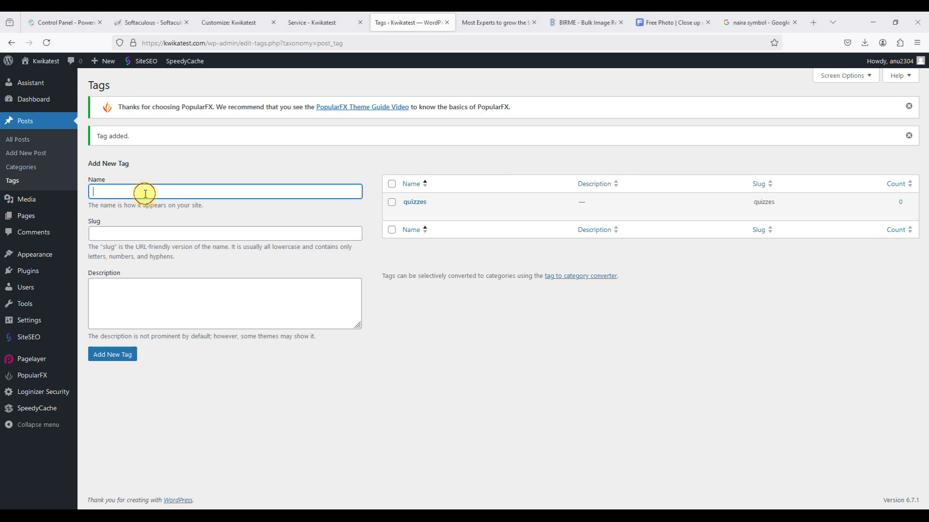
text(student)
click(113, 356)
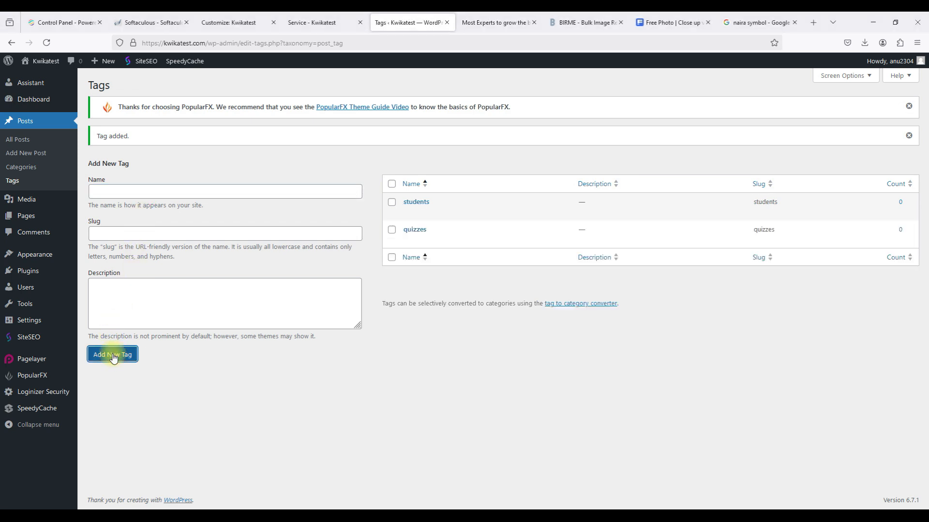
click(18, 170)
click(13, 182)
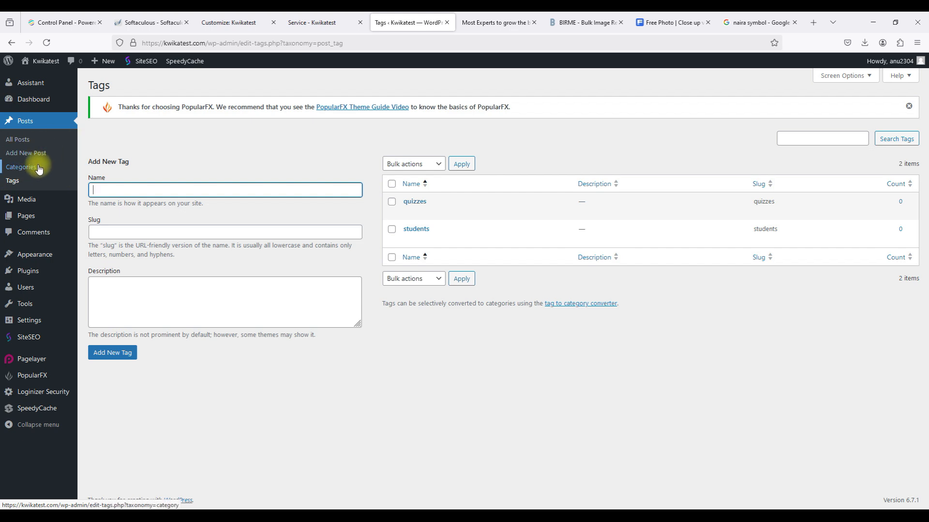
mouse_move(49, 272)
click(97, 290)
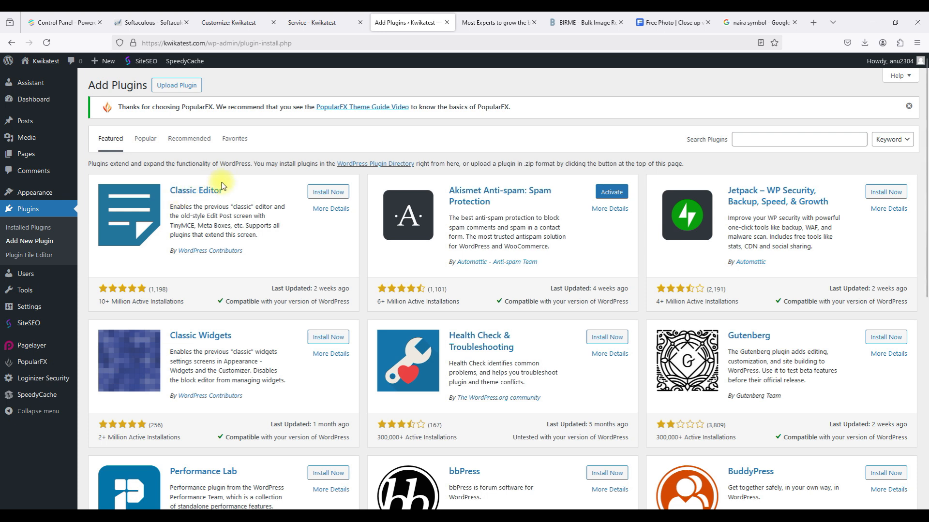
Install and activate Classic Editor, then open the empty posts list to start a new post.
click(329, 191)
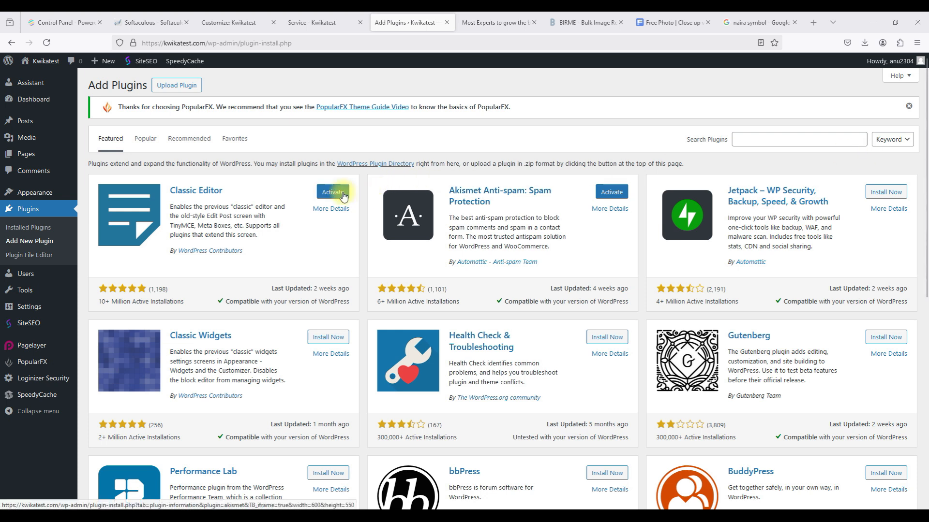
click(334, 193)
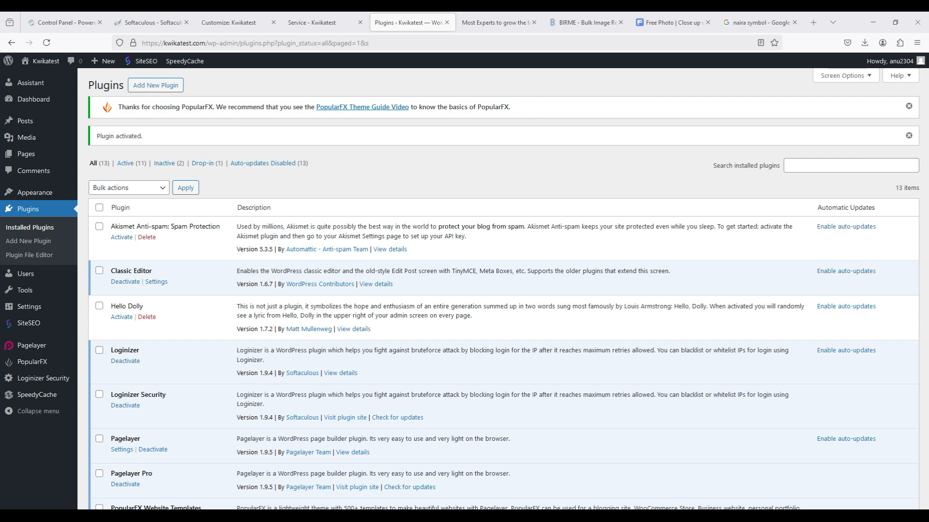
click(34, 125)
click(41, 162)
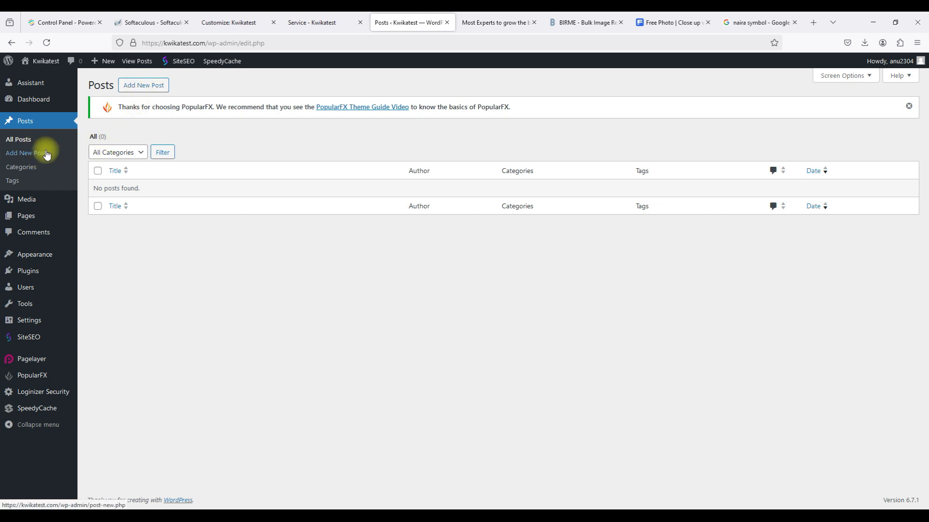
Draft a post titled 'Unlocking the Power of Interactive Learning: Why Quizzes Matter in Education' under Education.
click(41, 158)
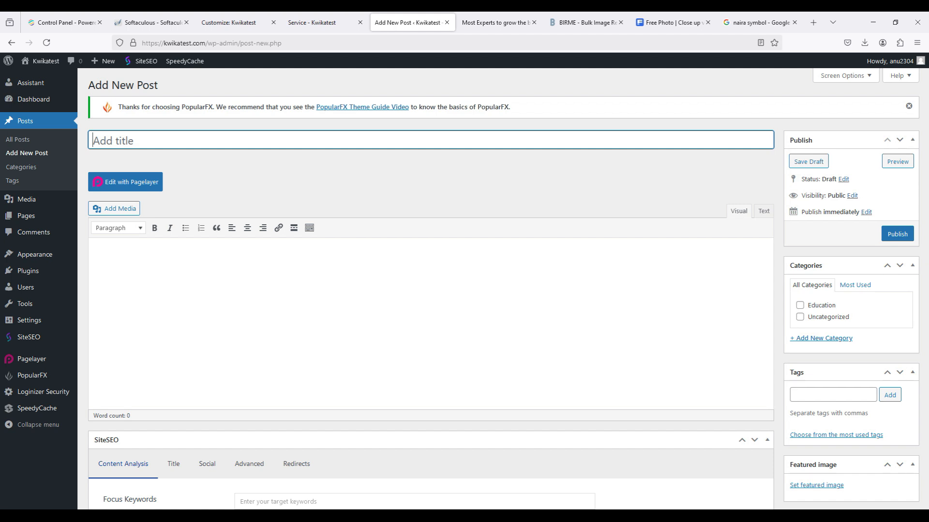
key(alt+Tab)
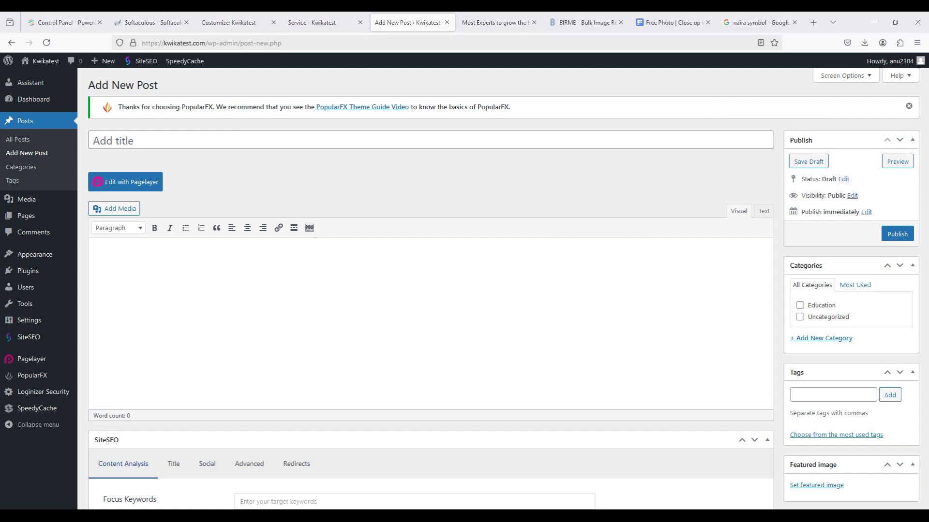
click(551, 141)
click(624, 172)
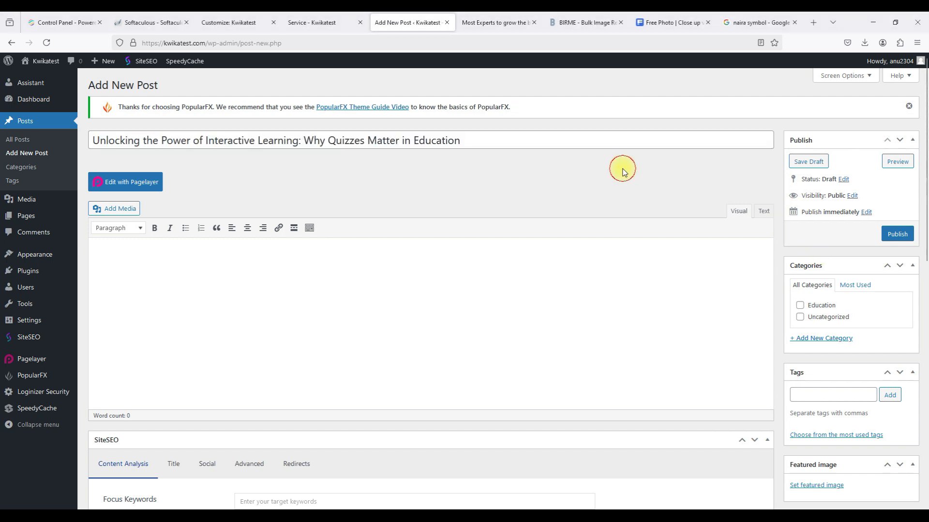
click(796, 309)
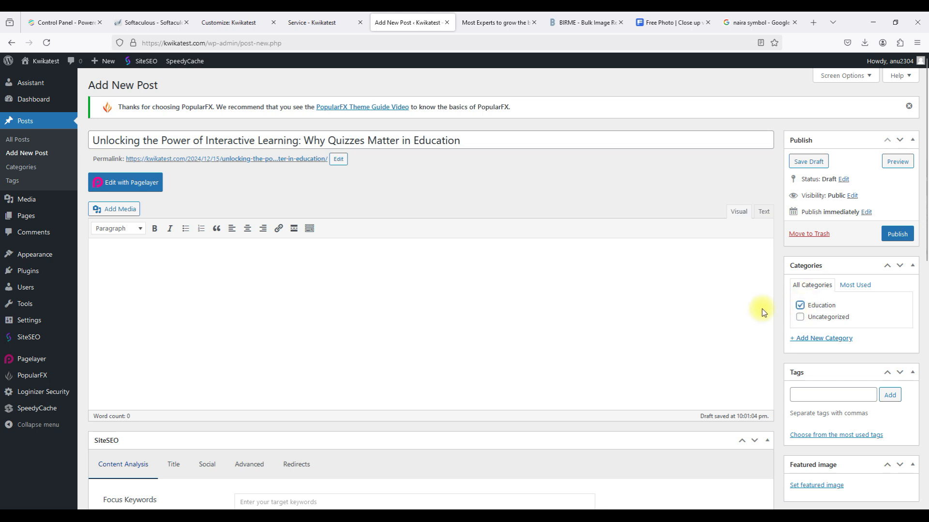
scroll(774, 305, down, 2)
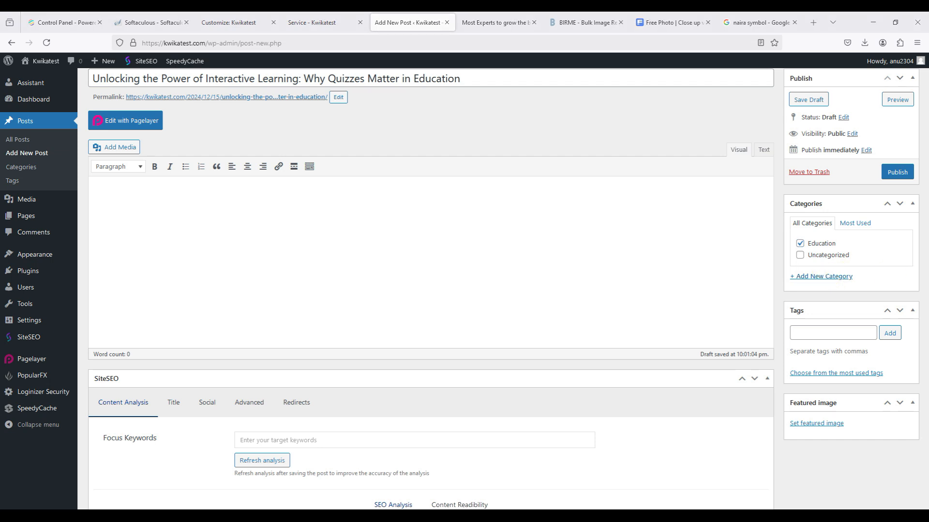
click(827, 277)
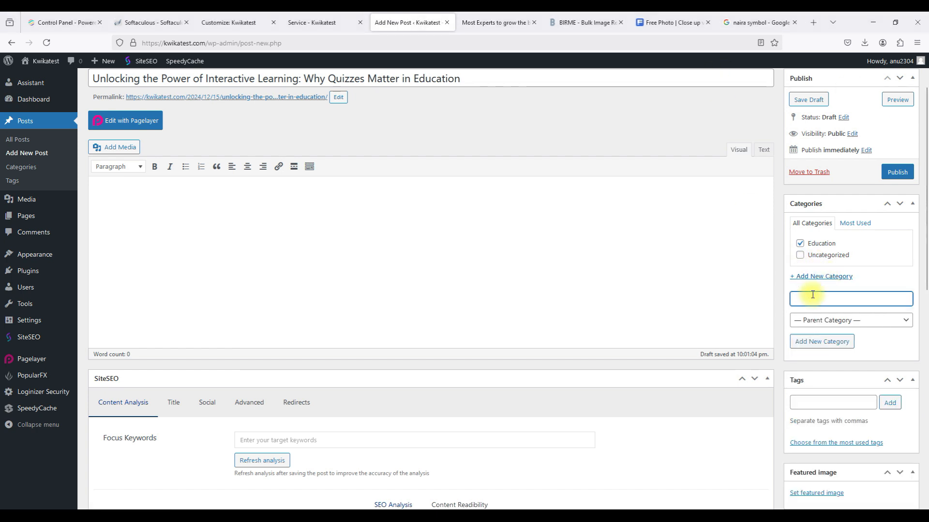
Create a Quizzes category but leave it unticked so the post stays in Education only.
text(Quizzes)
click(817, 340)
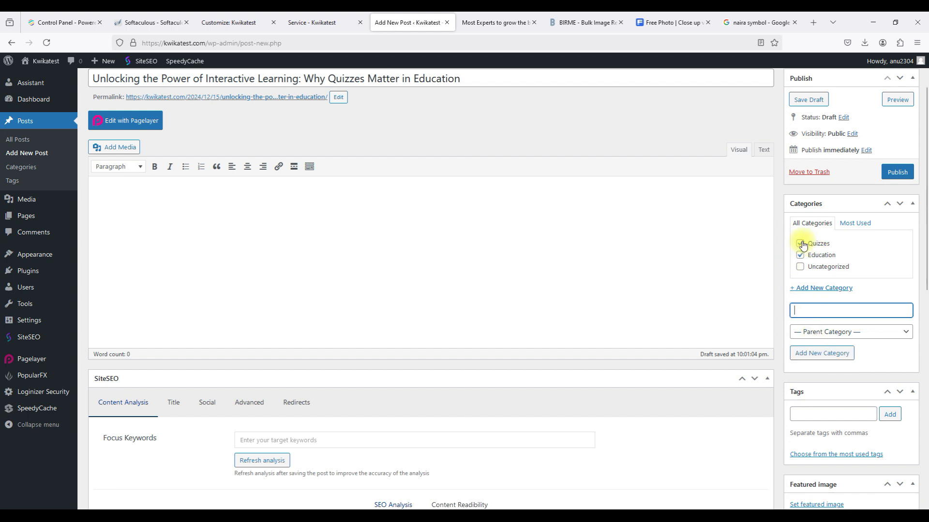
click(801, 245)
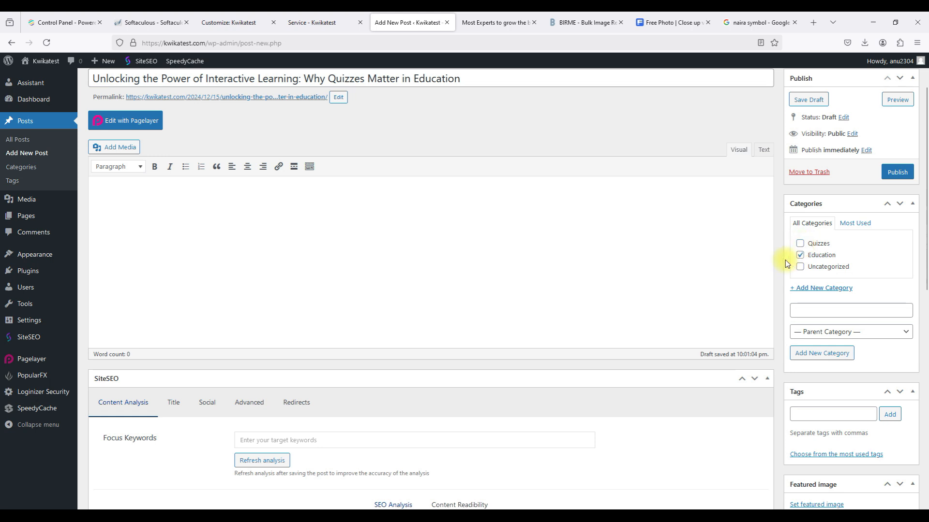
scroll(790, 261, down, 2)
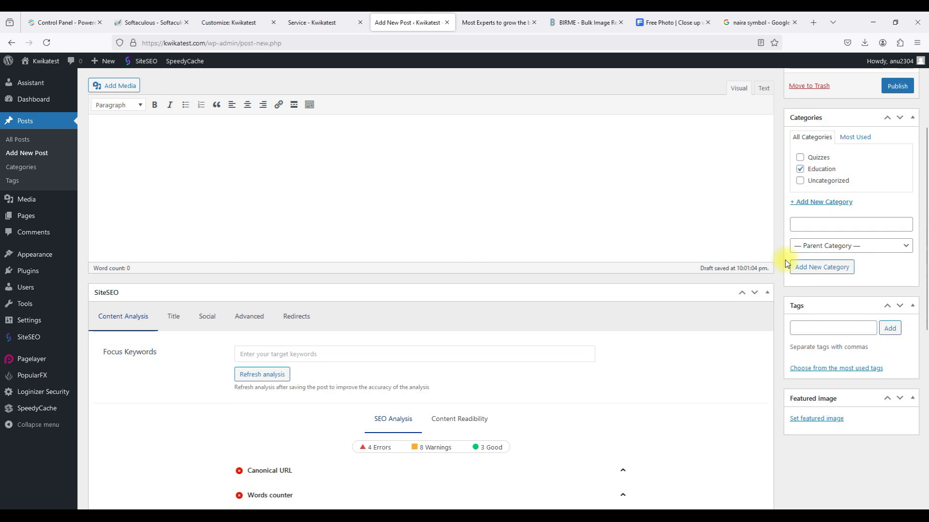
click(813, 329)
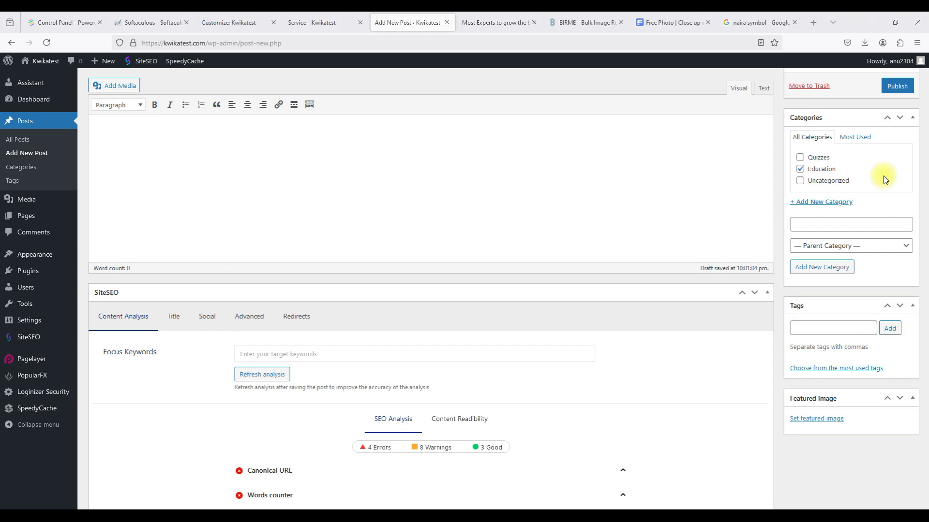
click(818, 328)
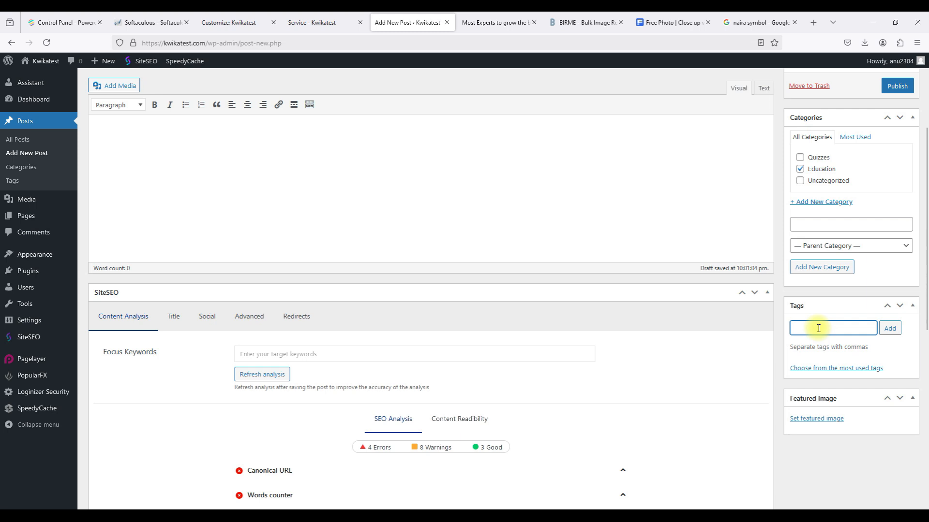
text(tradition learning)
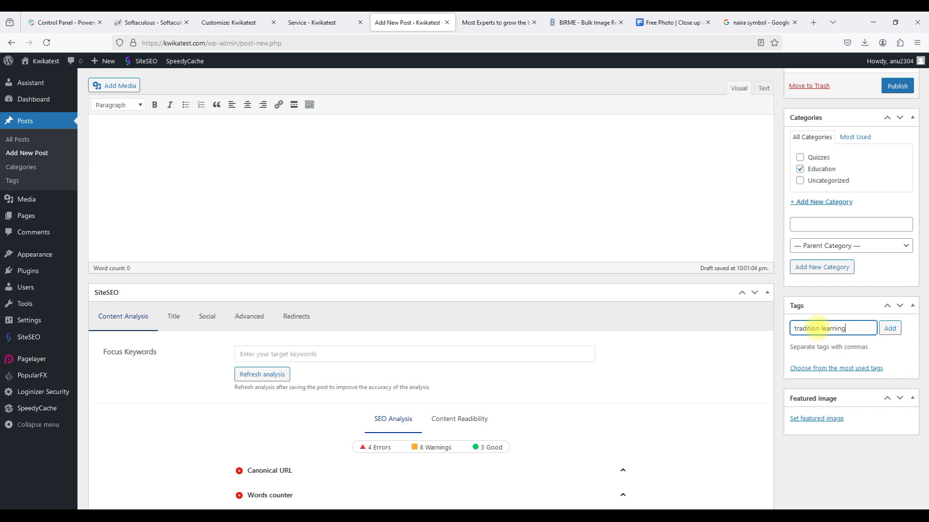
click(890, 329)
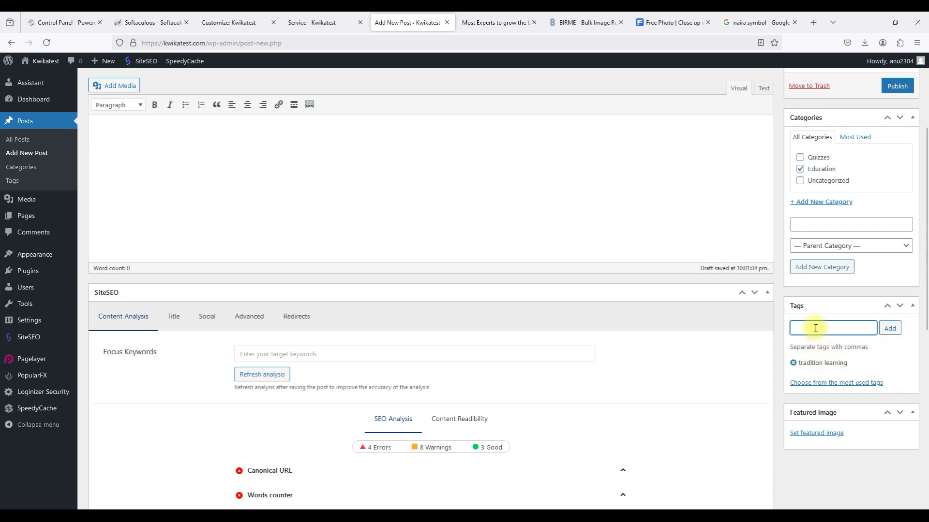
text(quizzes)
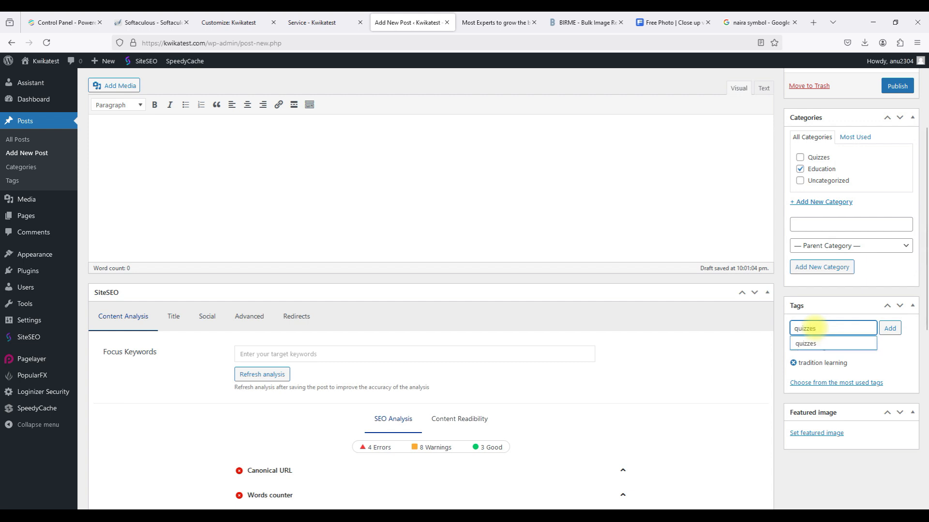
click(810, 345)
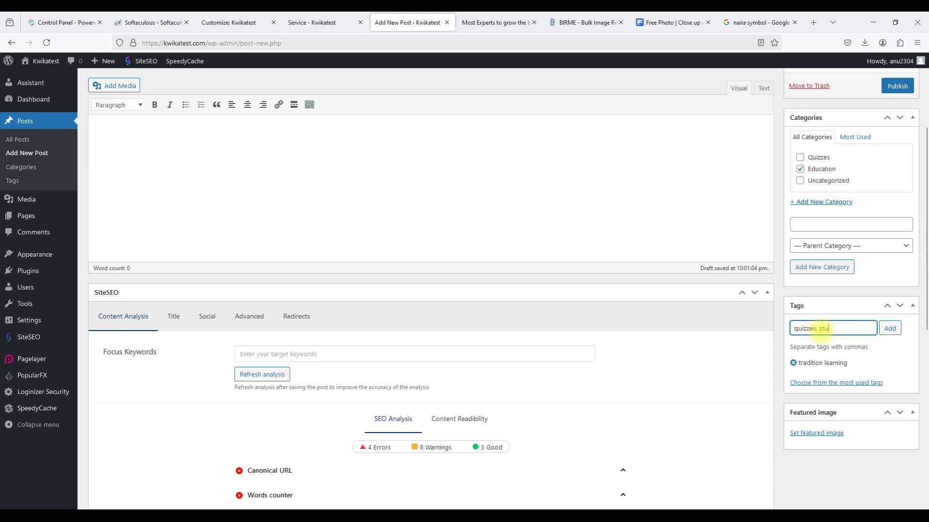
text(student)
click(821, 345)
click(896, 333)
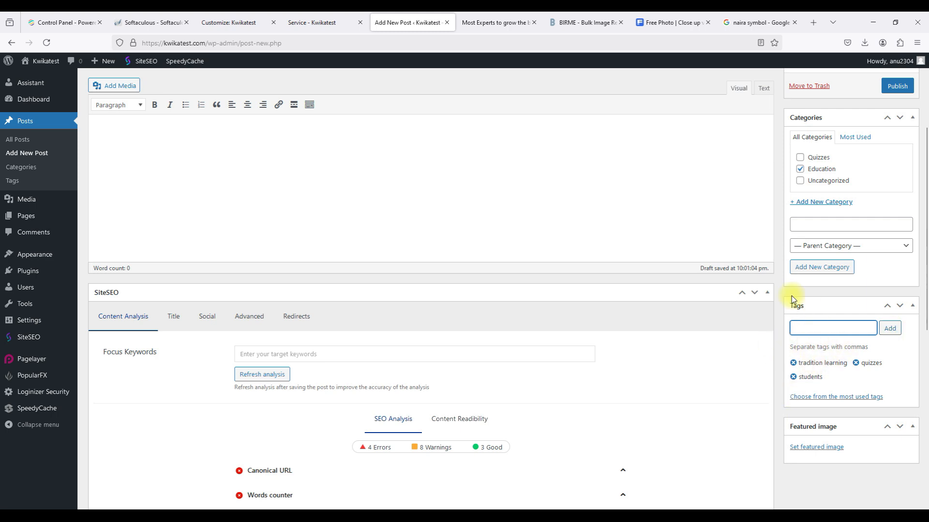
scroll(791, 300, up, 3)
scroll(791, 299, down, 2)
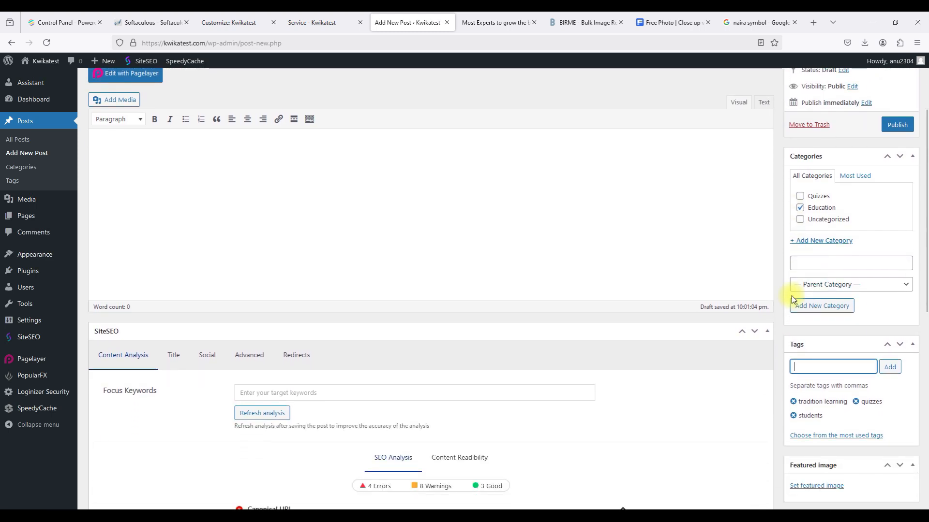
scroll(792, 295, down, 3)
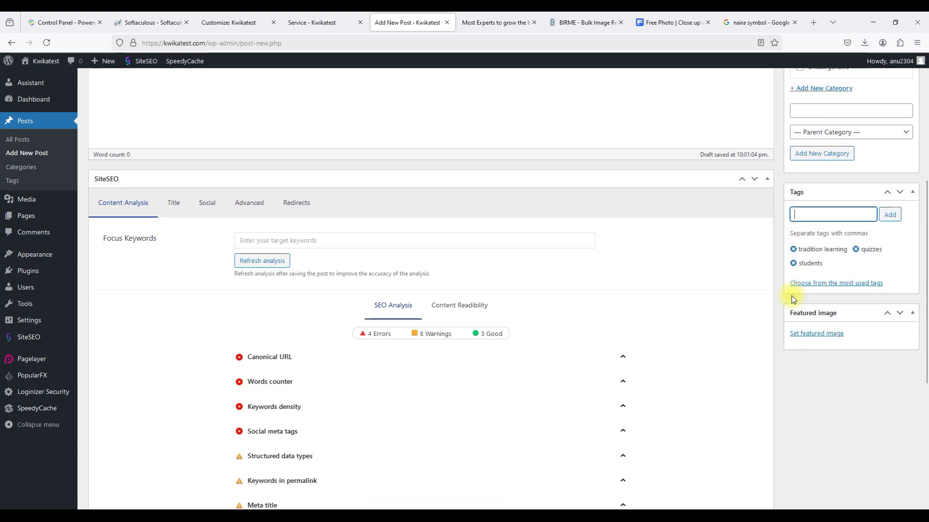
scroll(791, 296, down, 1)
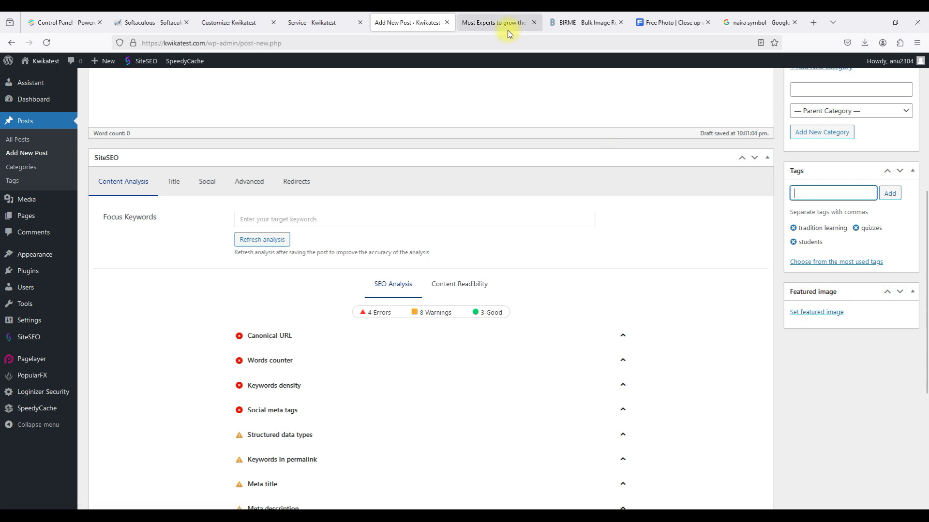
mouse_move(500, 29)
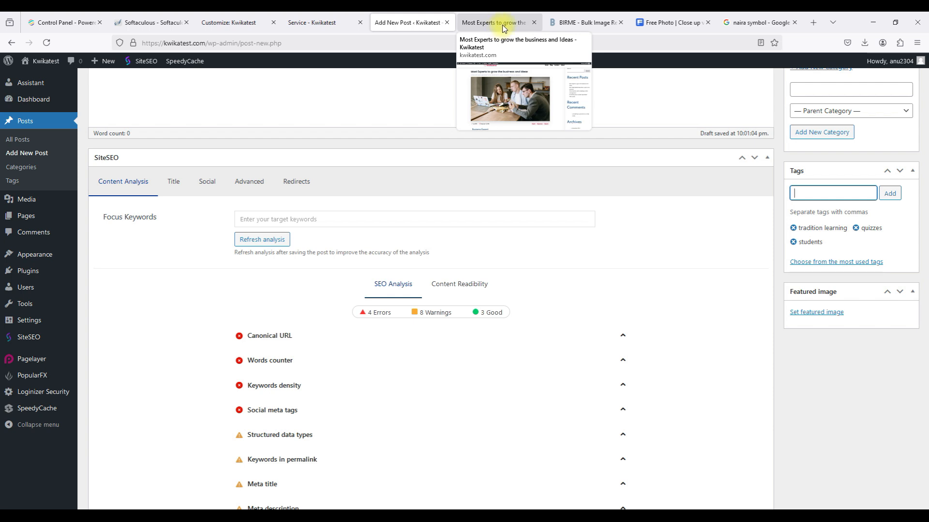
click(503, 28)
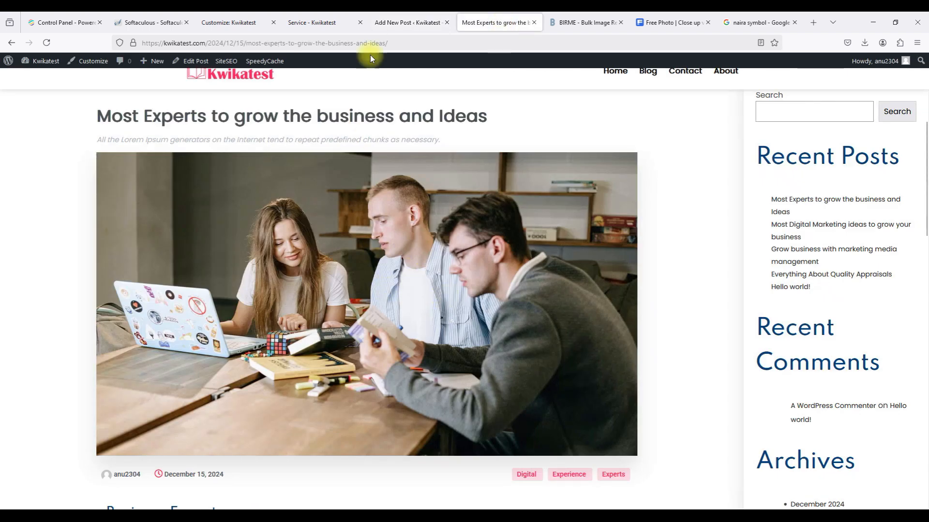
click(391, 21)
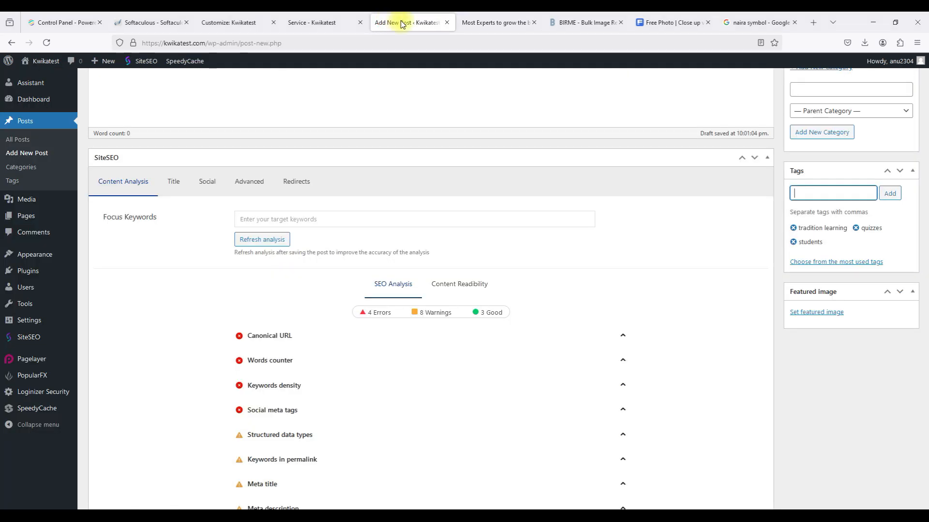
Check in the featured image library that blog03.jpg is 1920 × 1080 px, then move to BIRME.
click(811, 310)
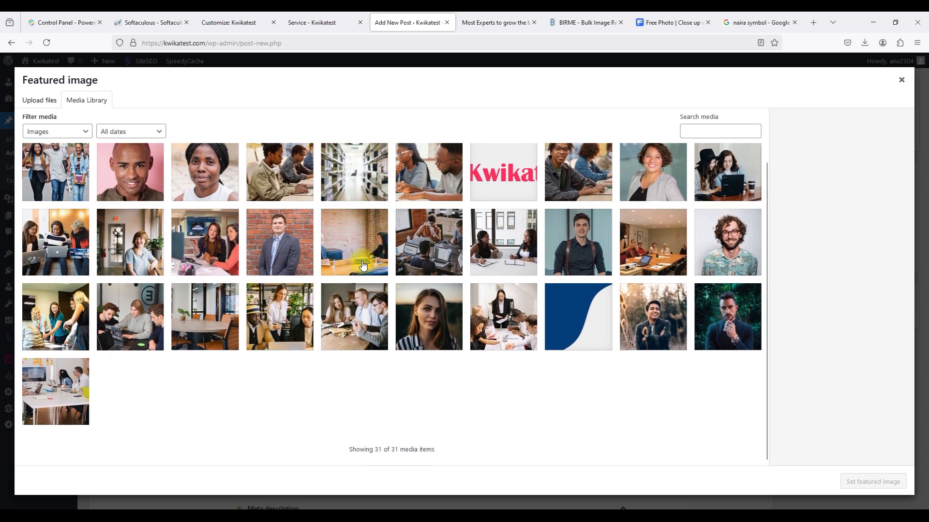
scroll(390, 189, down, 1)
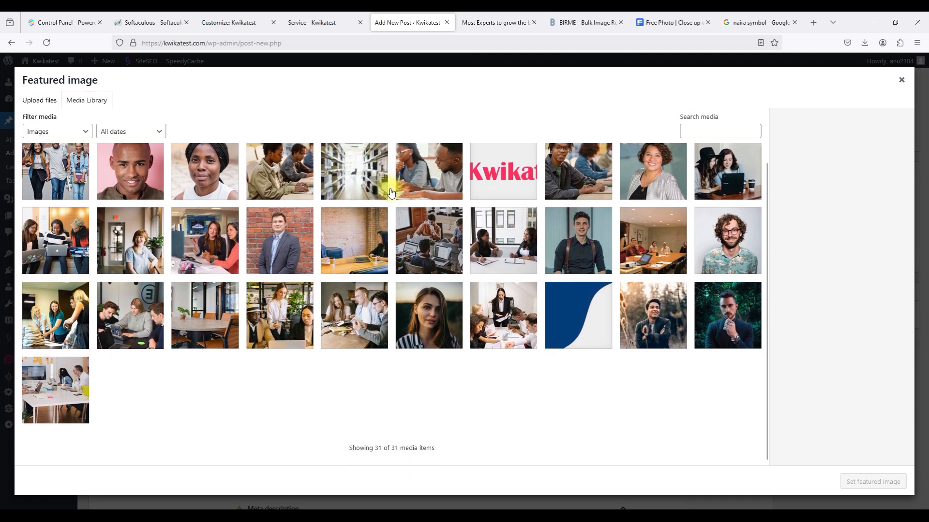
click(481, 21)
click(406, 17)
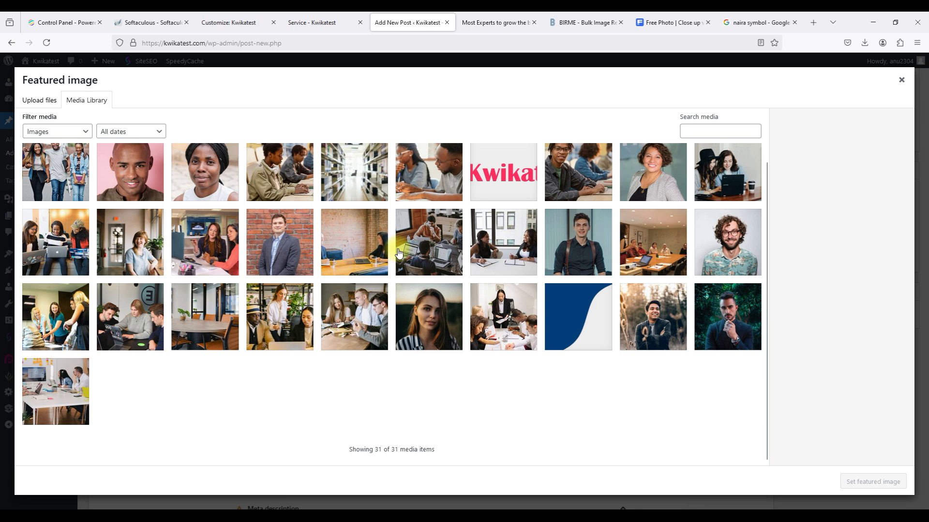
click(445, 250)
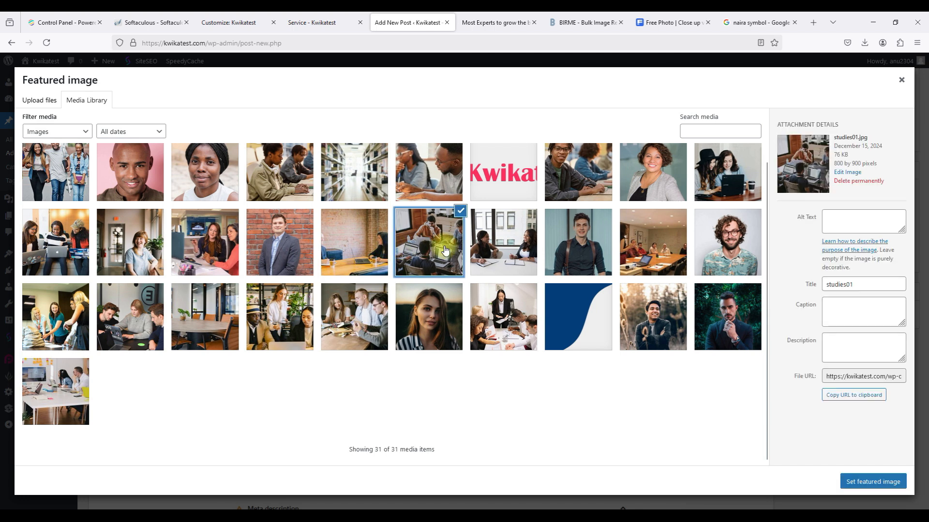
click(533, 251)
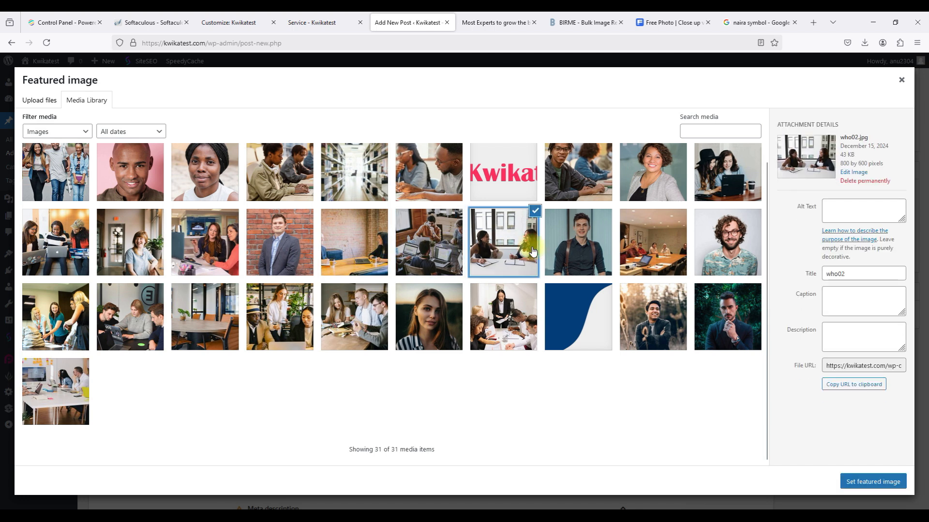
click(370, 327)
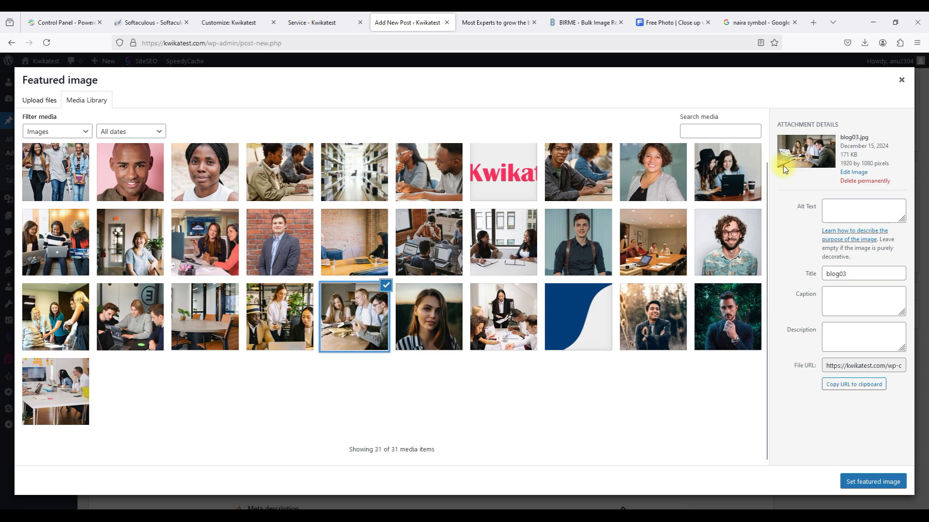
triple_click(848, 163)
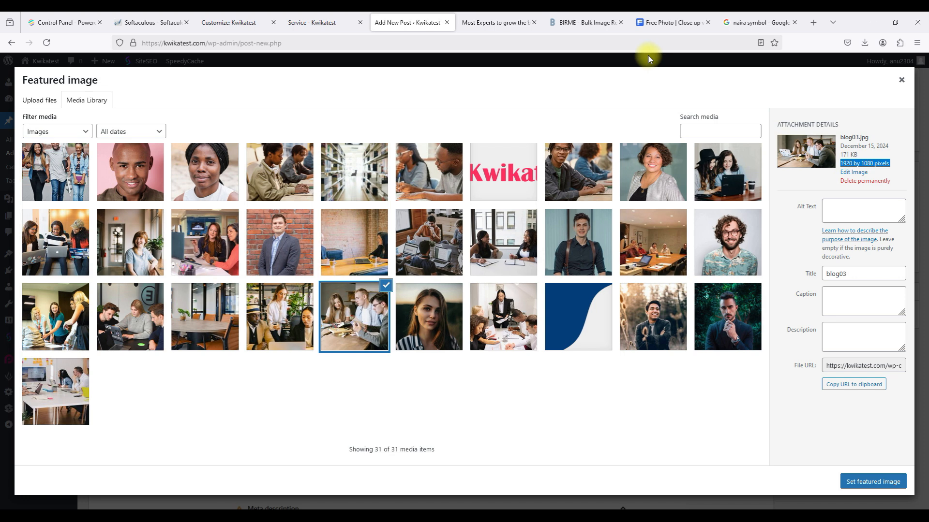
click(592, 23)
double_click(799, 264)
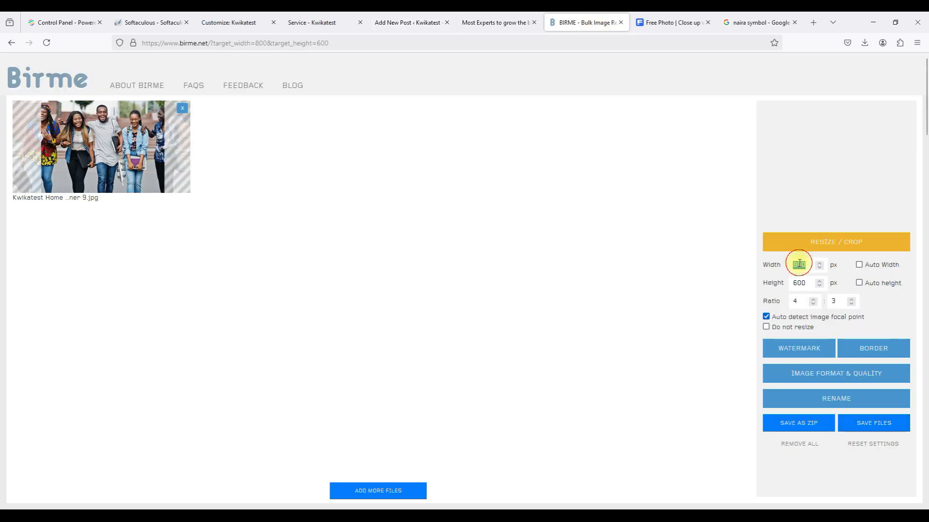
Set the BIRME output size to 1920 × 1080 px.
text(1920)
double_click(798, 283)
text(108)
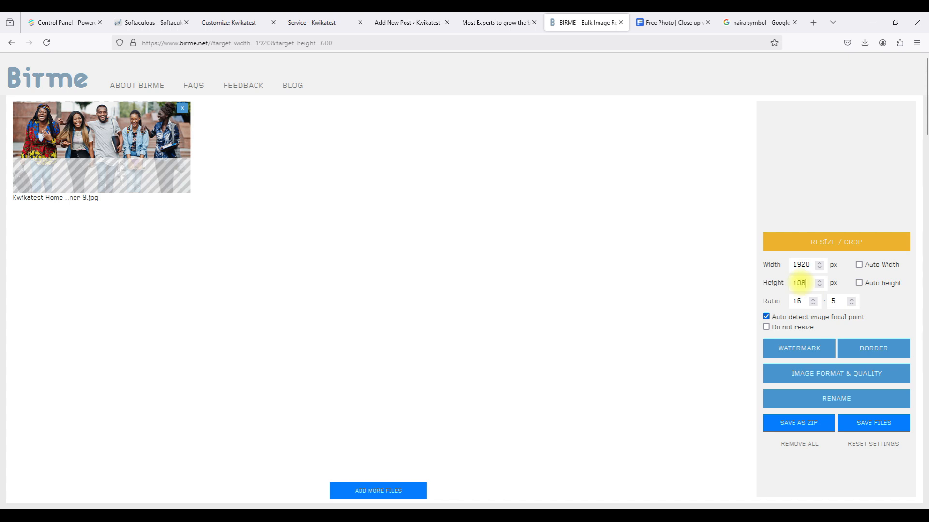
click(626, 286)
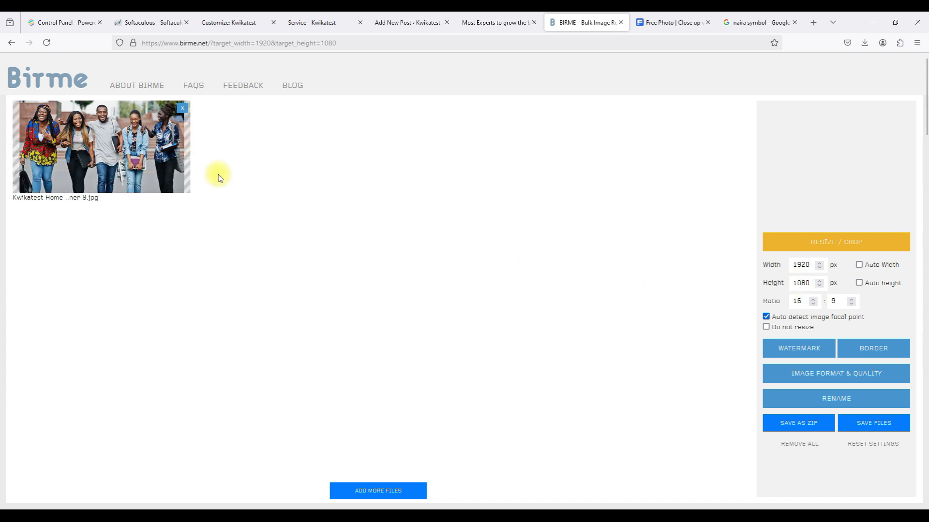
Replace the old image with the library photo, adjust its crop, and save the resized file.
click(182, 112)
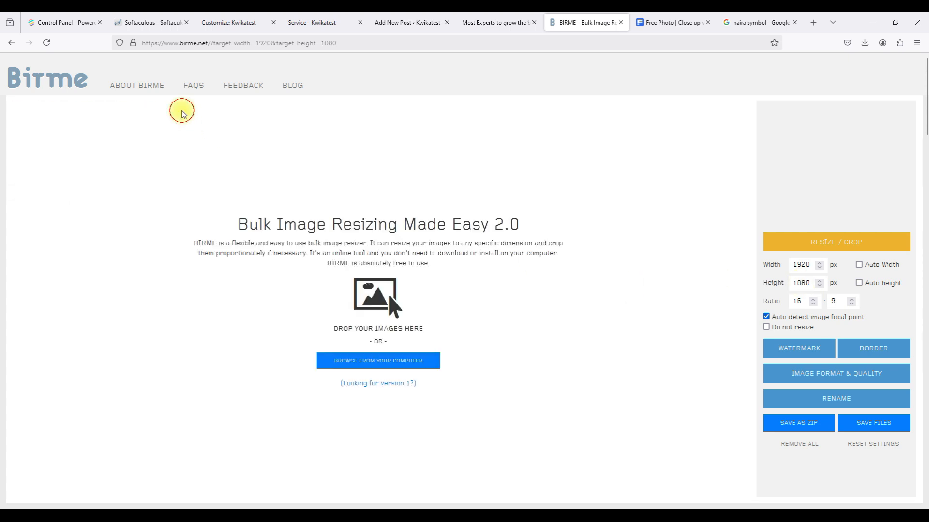
click(340, 367)
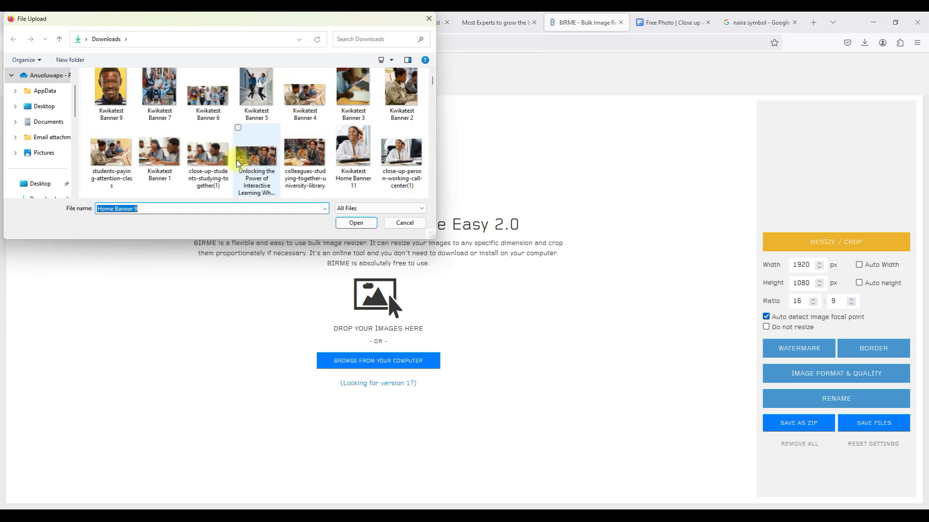
click(305, 156)
click(364, 226)
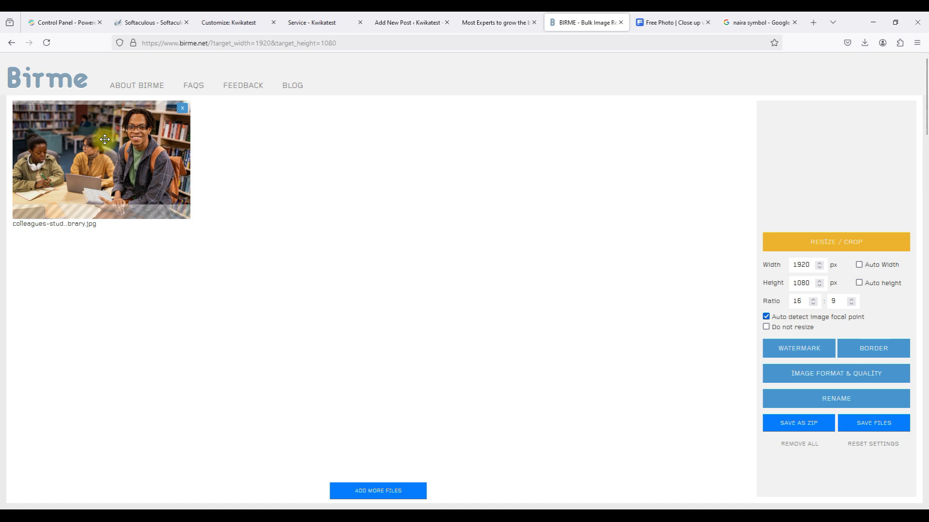
drag(105, 139, 104, 145)
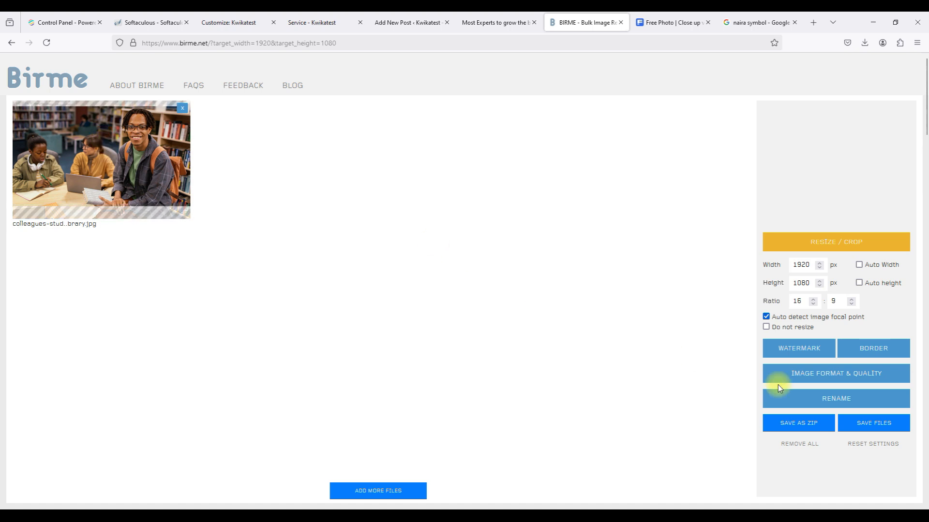
click(860, 422)
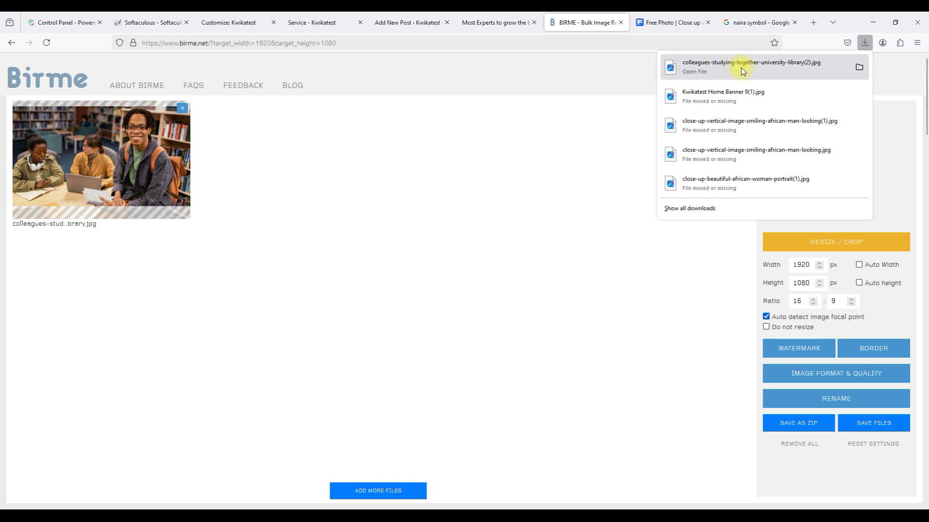
click(392, 25)
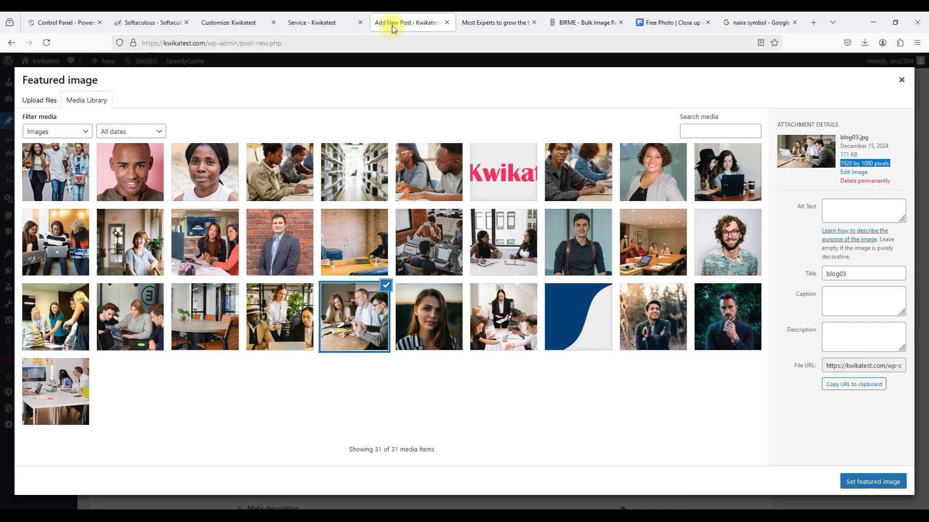
Open the upload file picker and select the freshly resized library photo.
click(37, 102)
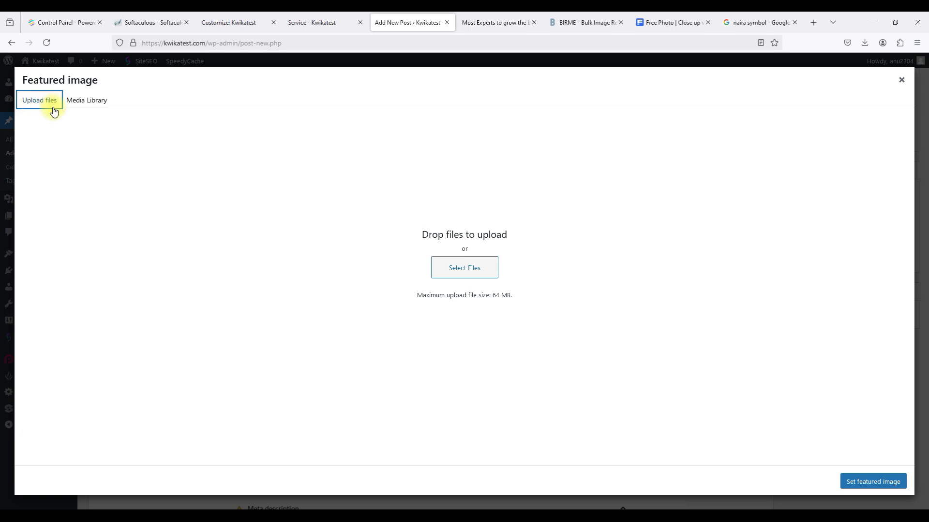
click(445, 264)
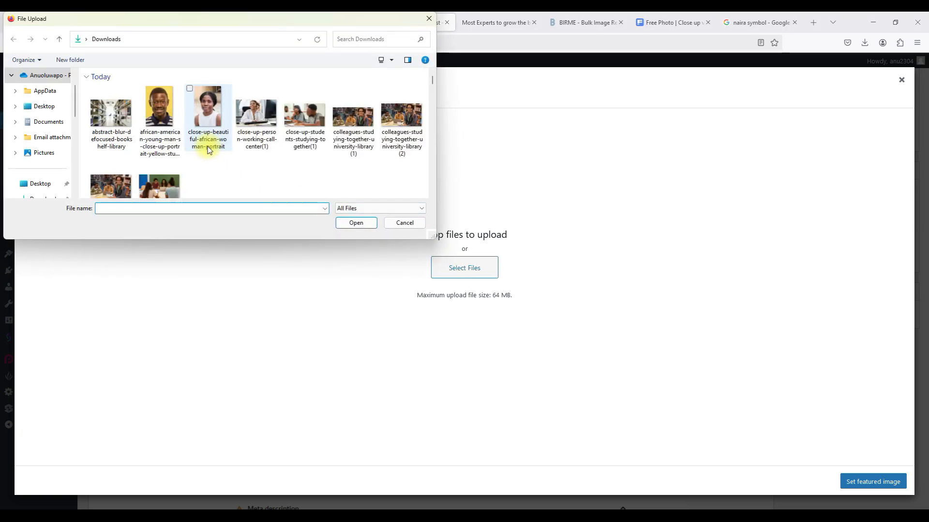
click(182, 130)
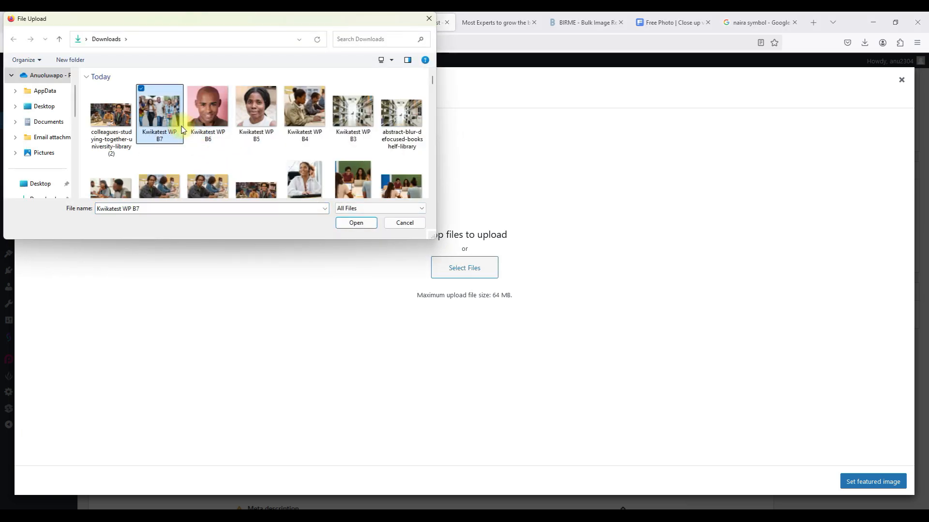
click(176, 208)
click(176, 208)
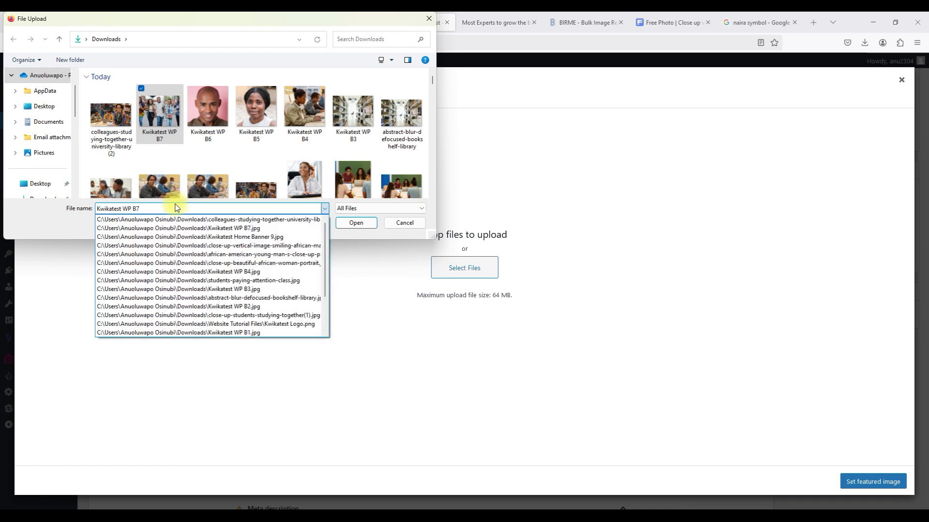
click(170, 208)
double_click(169, 207)
click(169, 208)
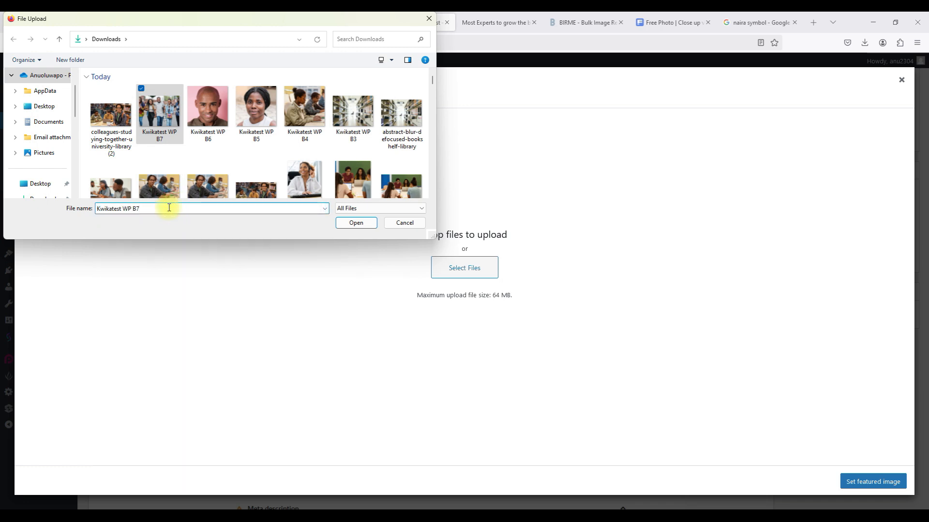
triple_click(168, 208)
key(ctrl+c)
click(114, 143)
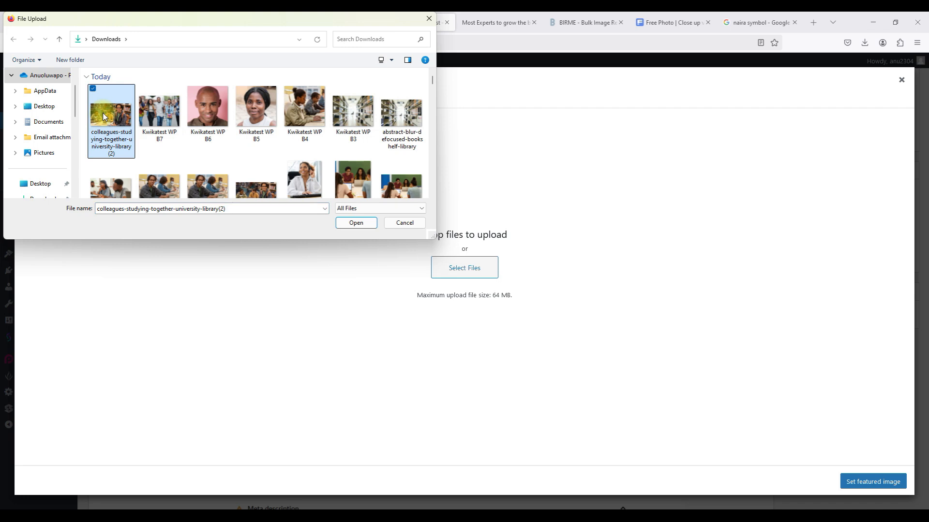
Rename the resized photo to Kwikatest WP B8.
right_click(116, 140)
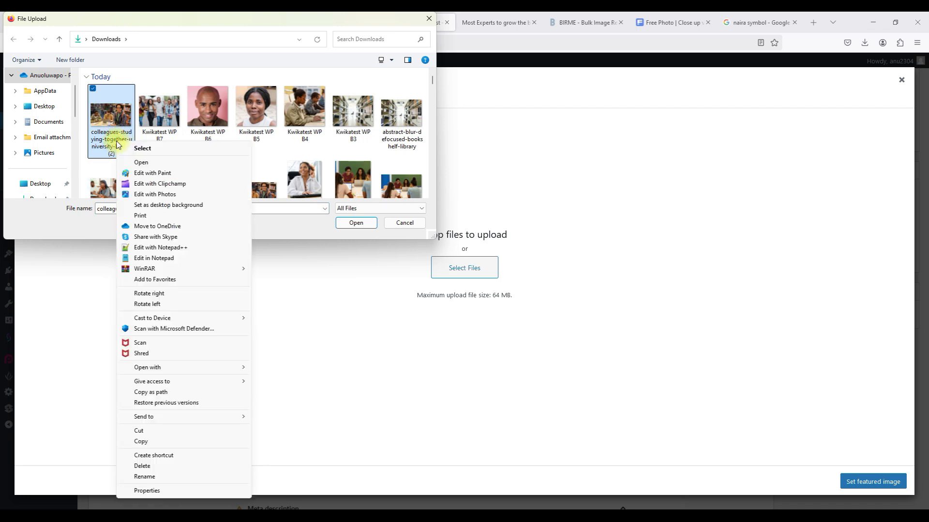
click(170, 474)
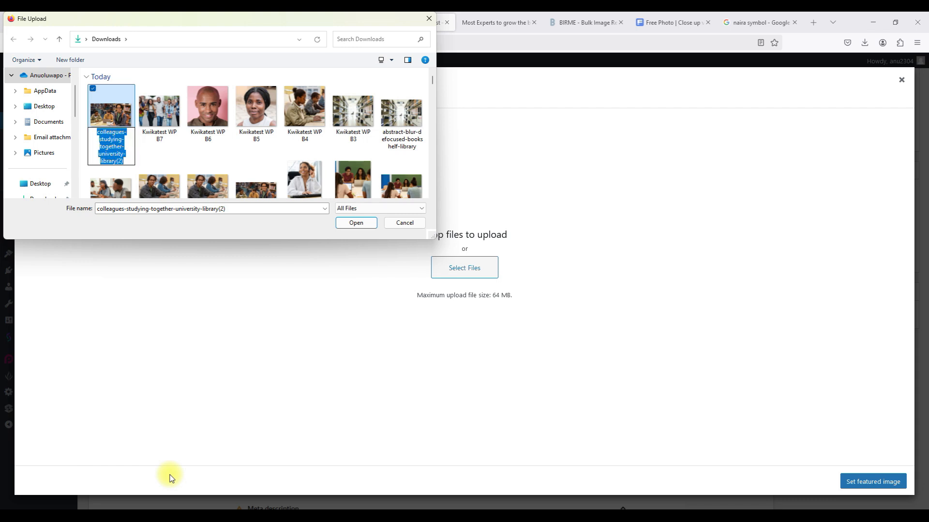
key(ctrl+v)
key(BackSpace)
text(8)
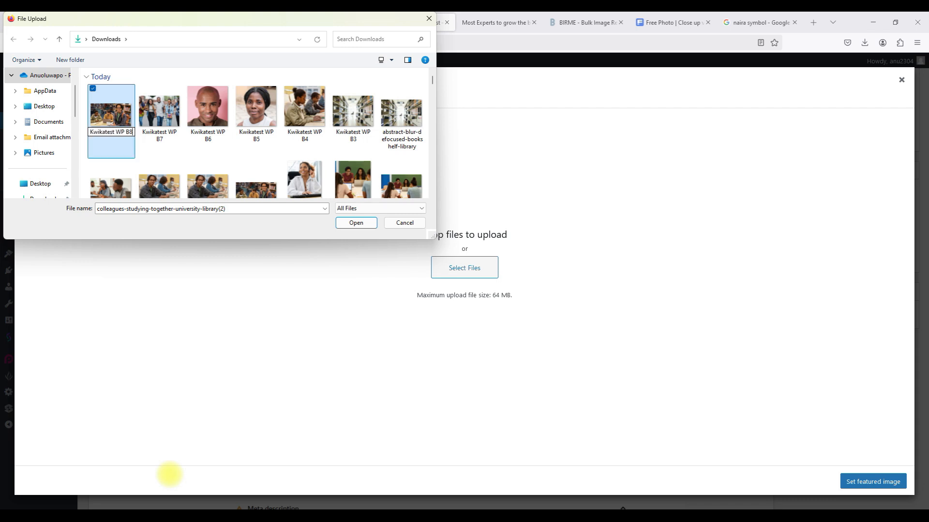
click(110, 141)
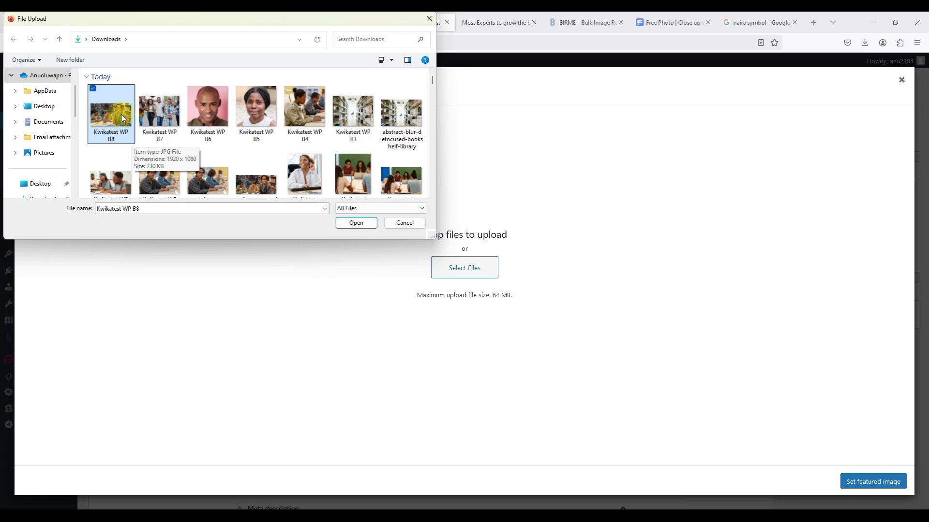
click(432, 195)
click(433, 194)
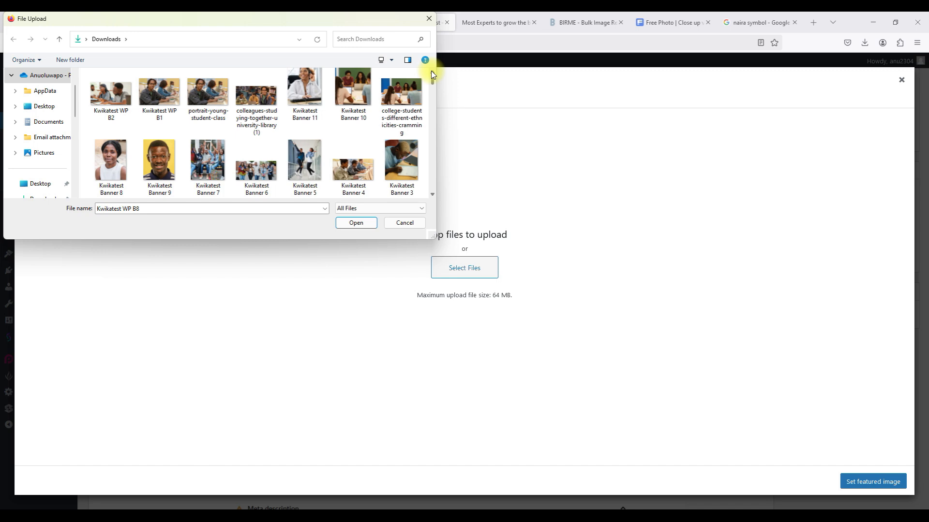
scroll(431, 70, up, 3)
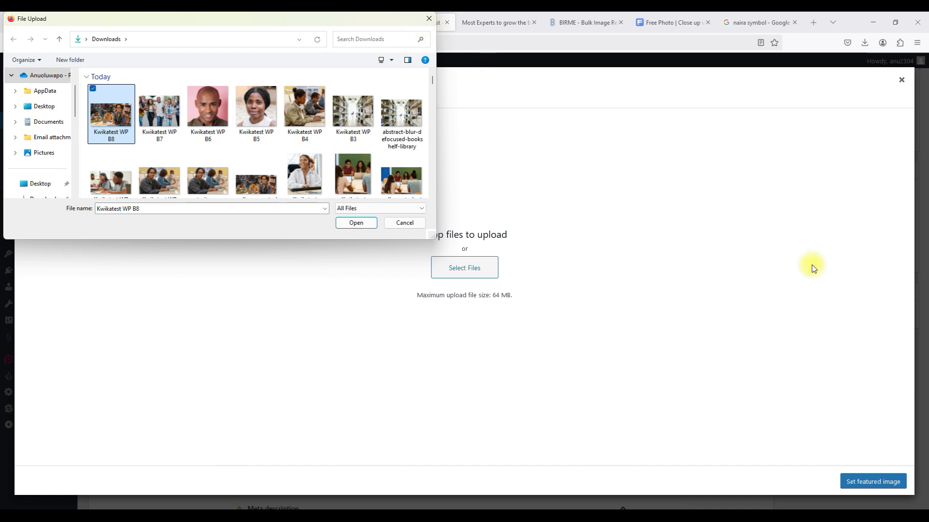
key(alt+Tab)
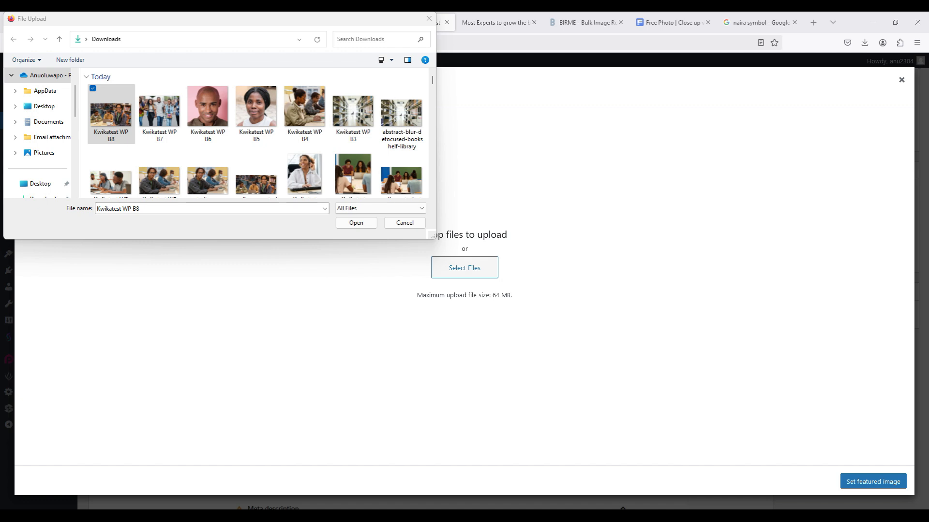
Rename the photo to the post title followed by ' Post' and upload it.
click(121, 125)
double_click(121, 121)
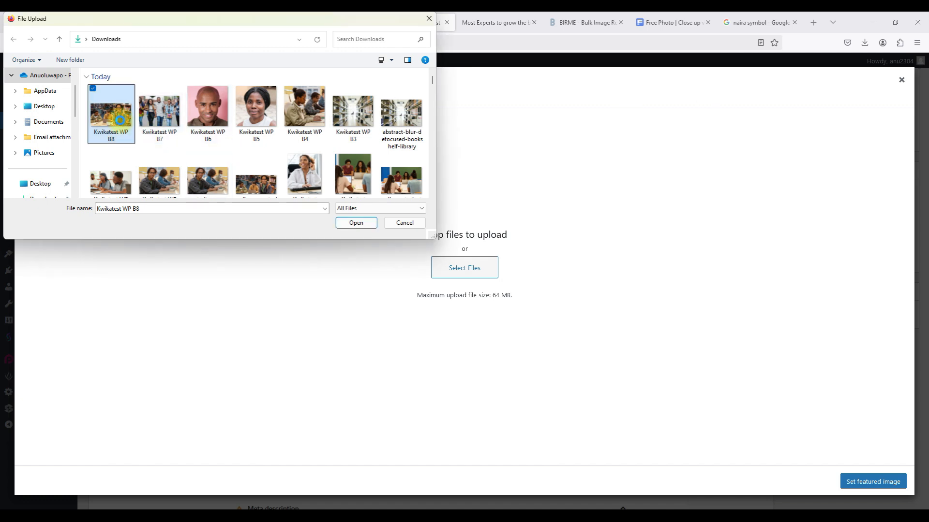
right_click(120, 121)
click(176, 454)
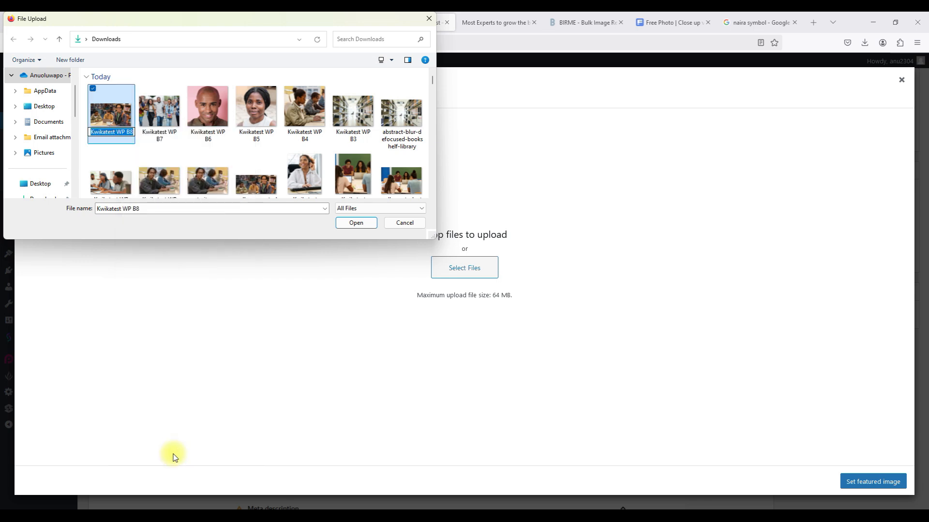
text(Unlocking the Power of Interactive Learning Why Quizzes Matter in Education)
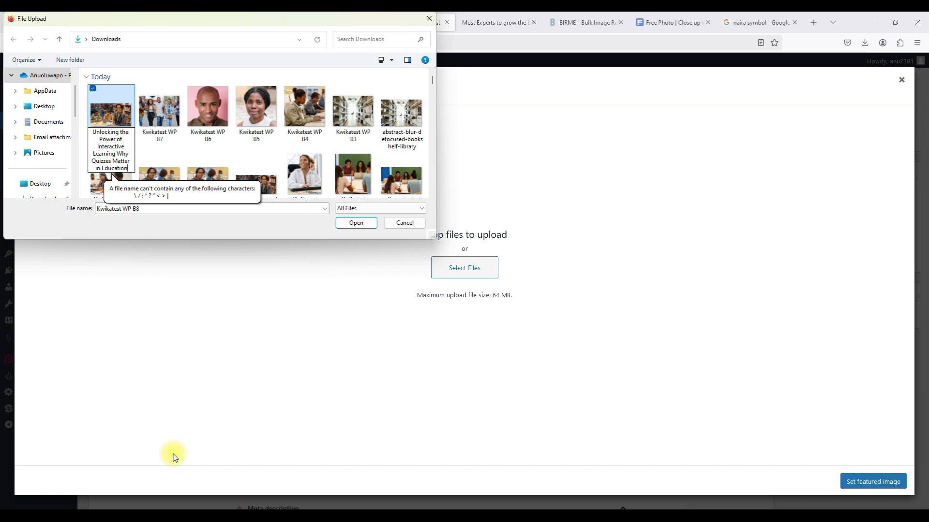
text(n)
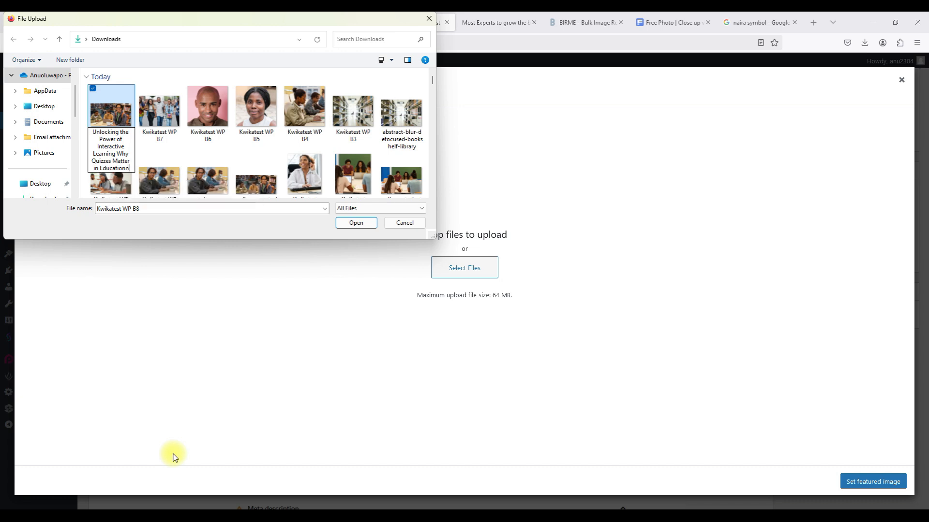
key(BackSpace)
text(Post)
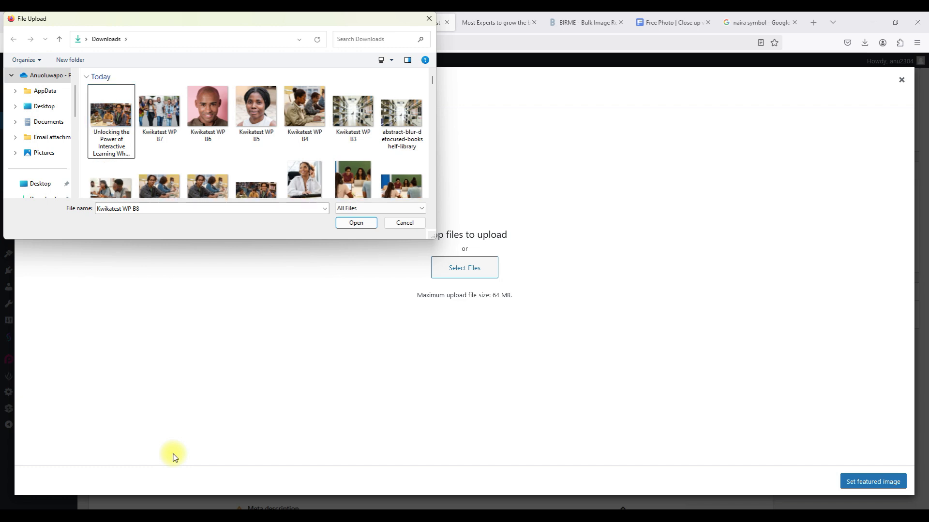
click(123, 94)
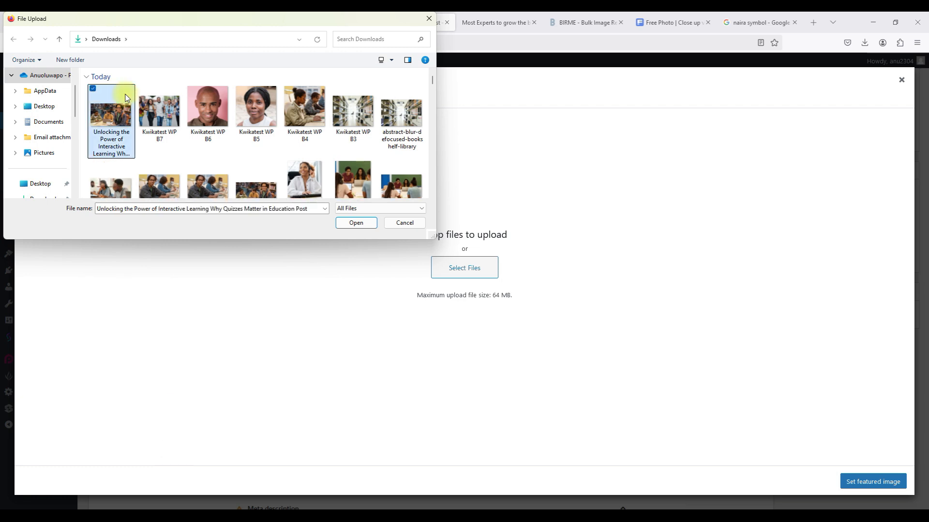
click(356, 223)
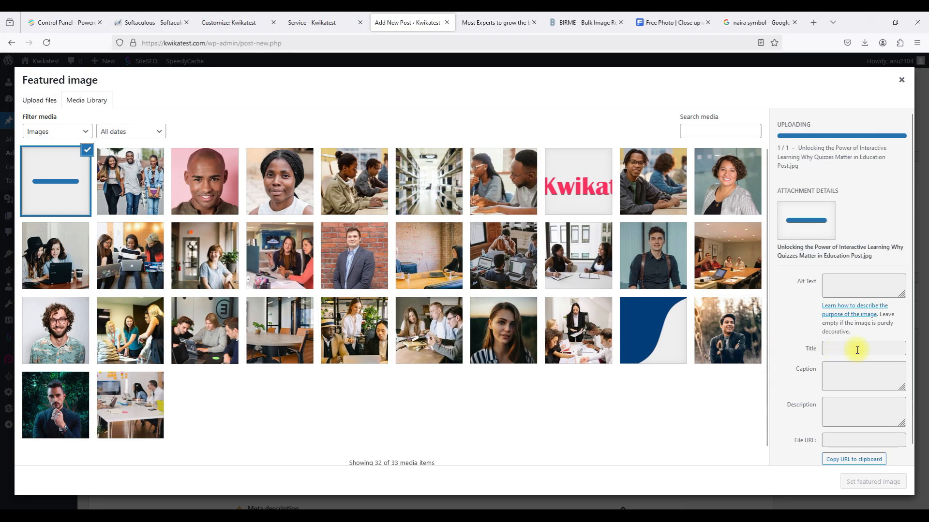
click(833, 345)
text(https://freepik.com)
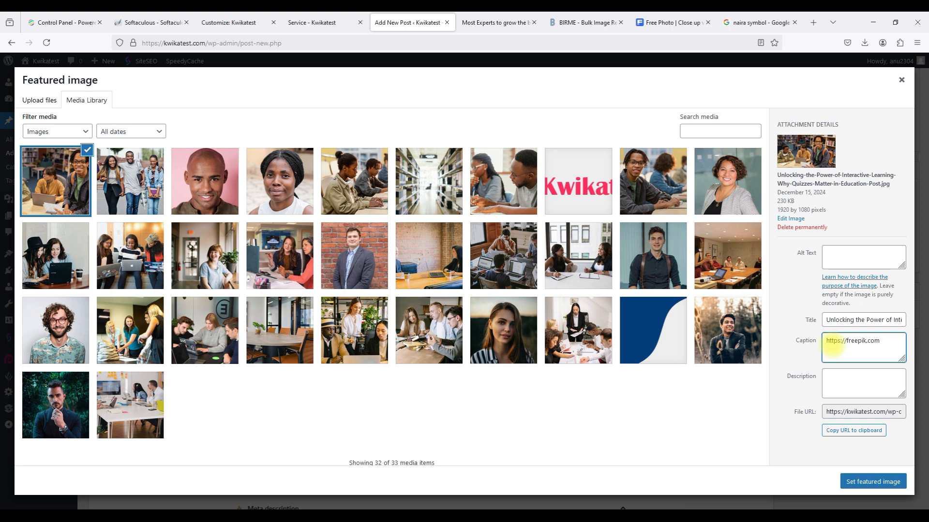
click(128, 182)
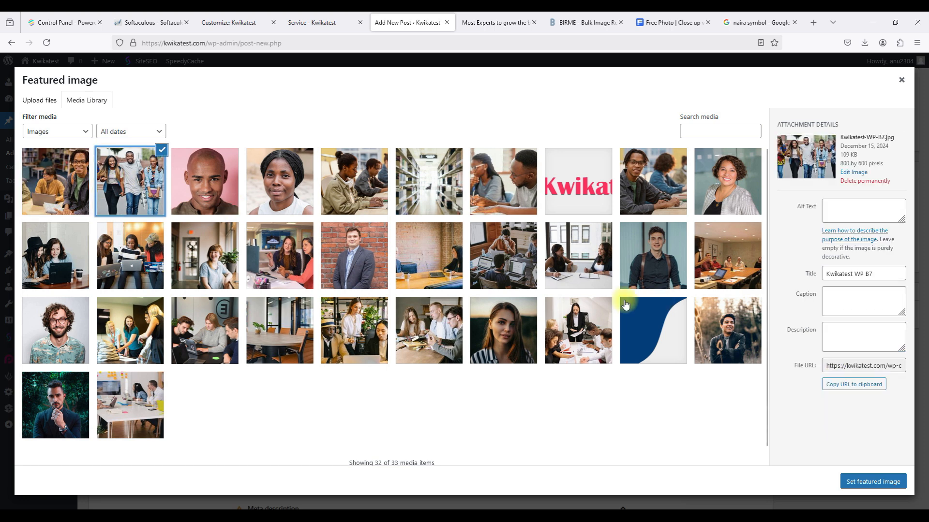
click(836, 306)
text(https://freepik.com)
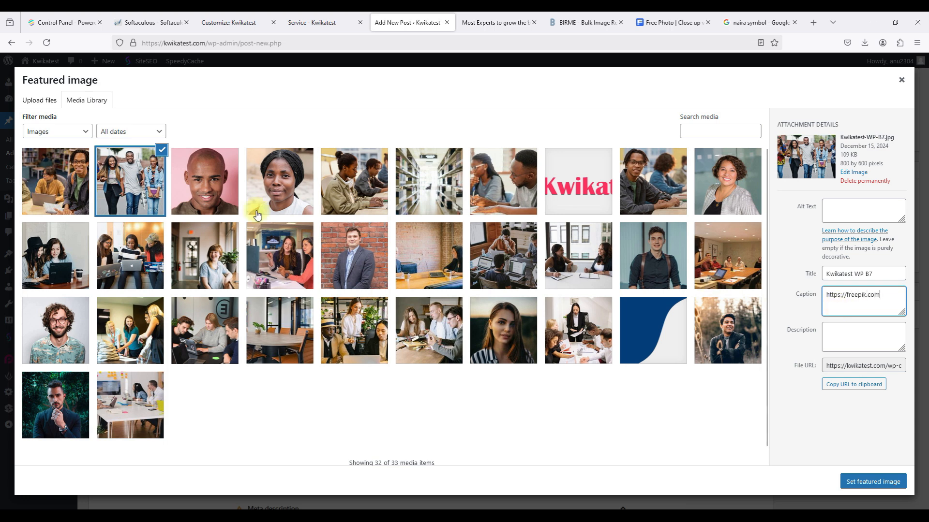
Reselect the uploaded article photo and set it as the featured image.
click(210, 193)
click(76, 195)
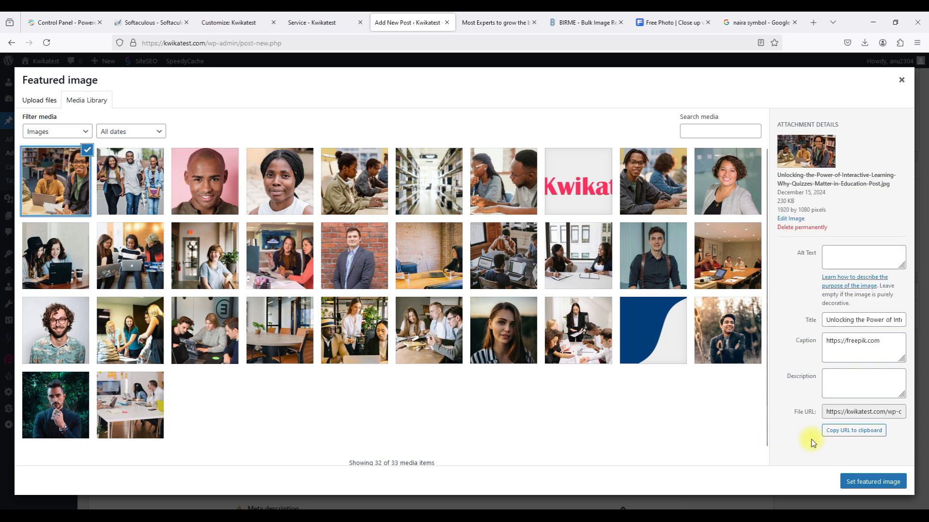
click(864, 483)
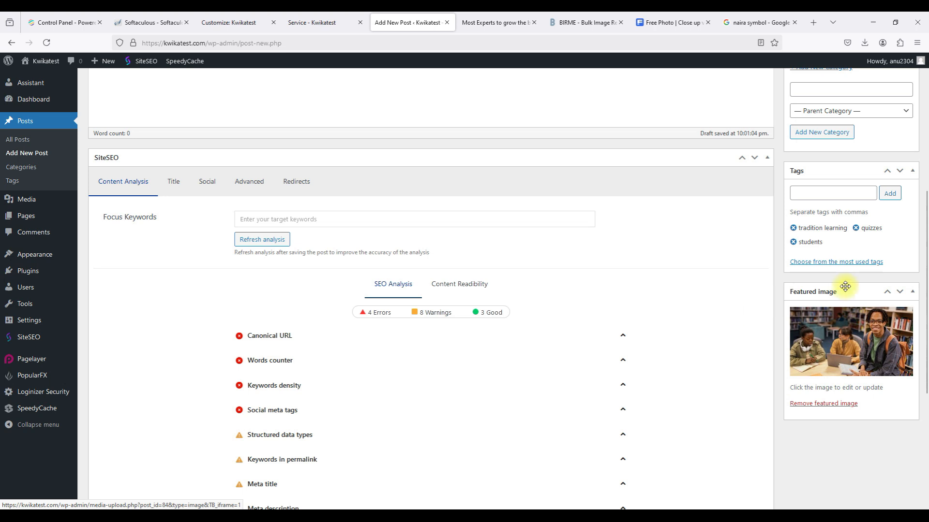
Paste the 383-word quizzes article into the empty post body and look through it.
scroll(666, 232, up, 6)
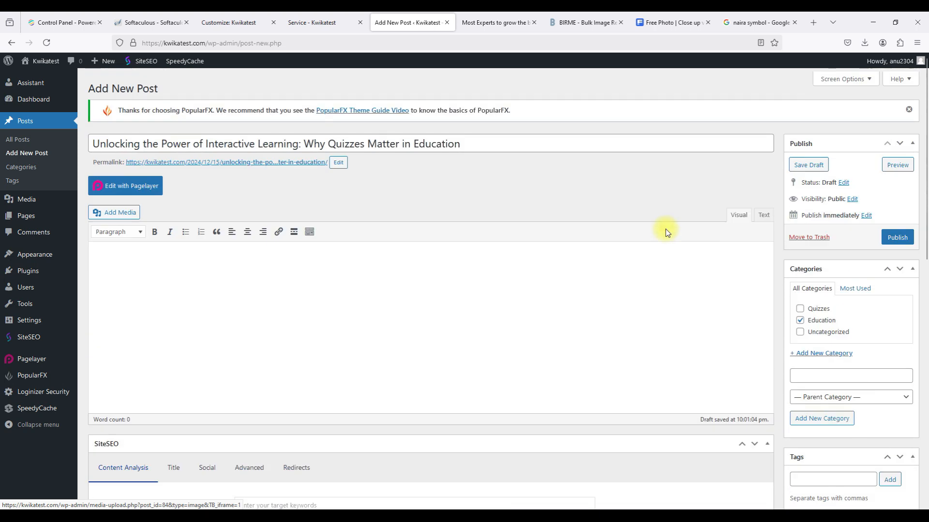
click(507, 293)
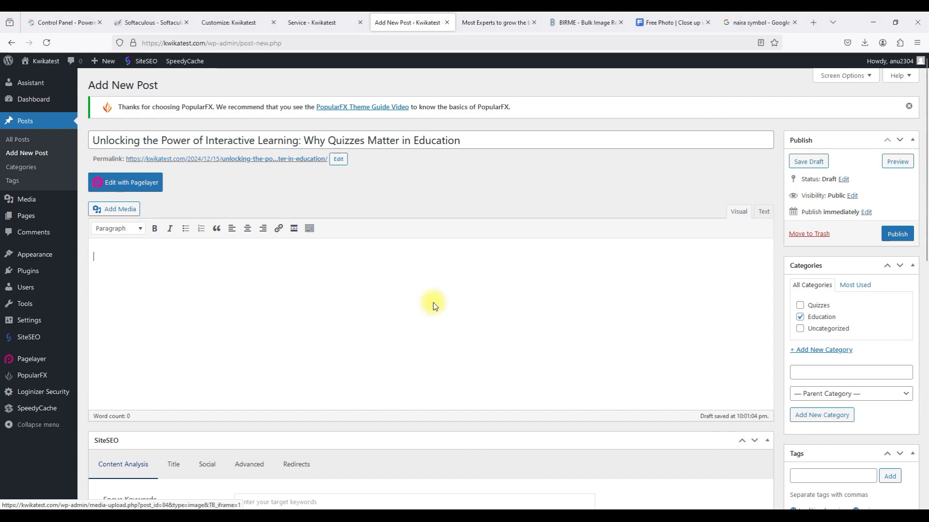
key(ctrl+v)
scroll(432, 304, down, 3)
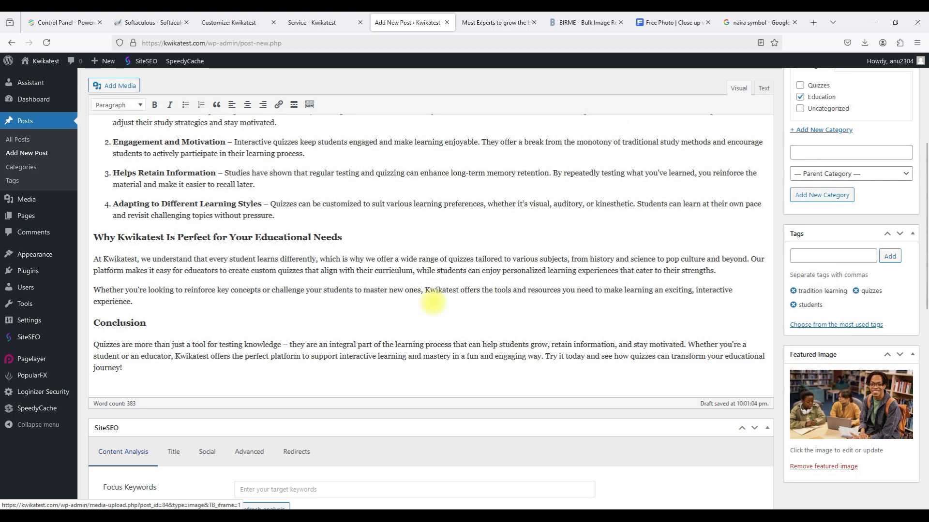
scroll(433, 303, up, 5)
scroll(433, 304, down, 5)
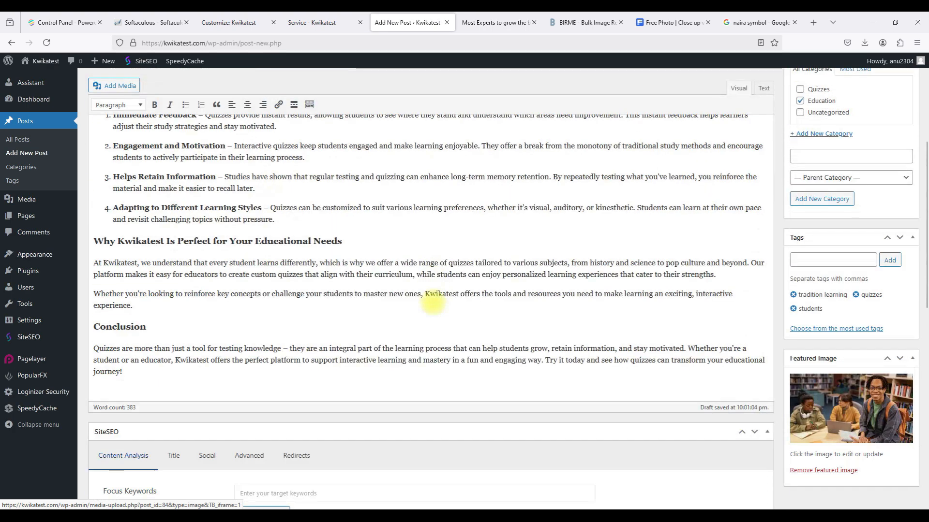
scroll(433, 302, down, 10)
scroll(434, 307, up, 6)
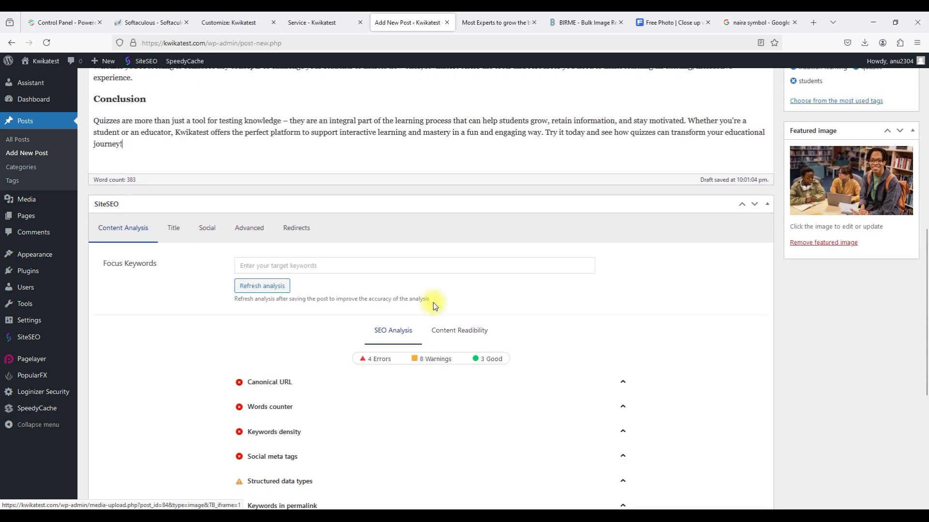
Add education, quizzes and students as the SiteSEO focus keywords.
click(264, 269)
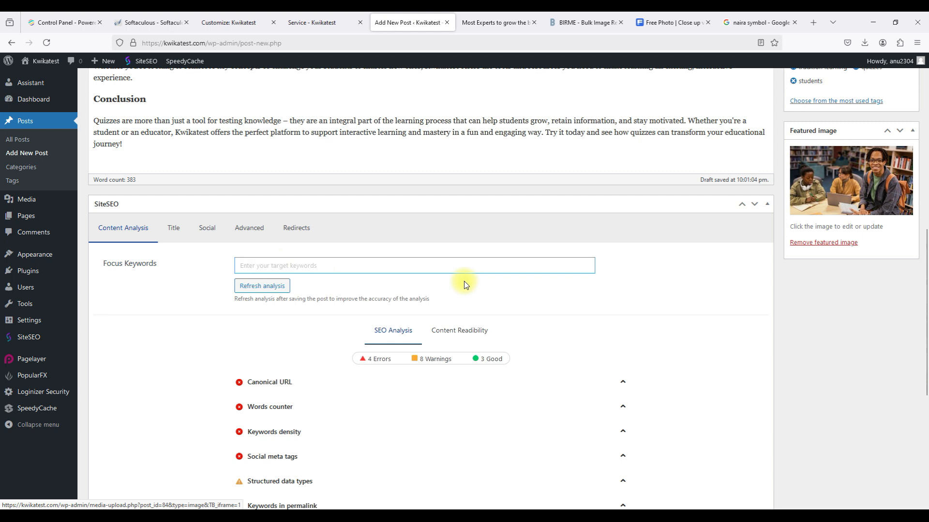
text(education)
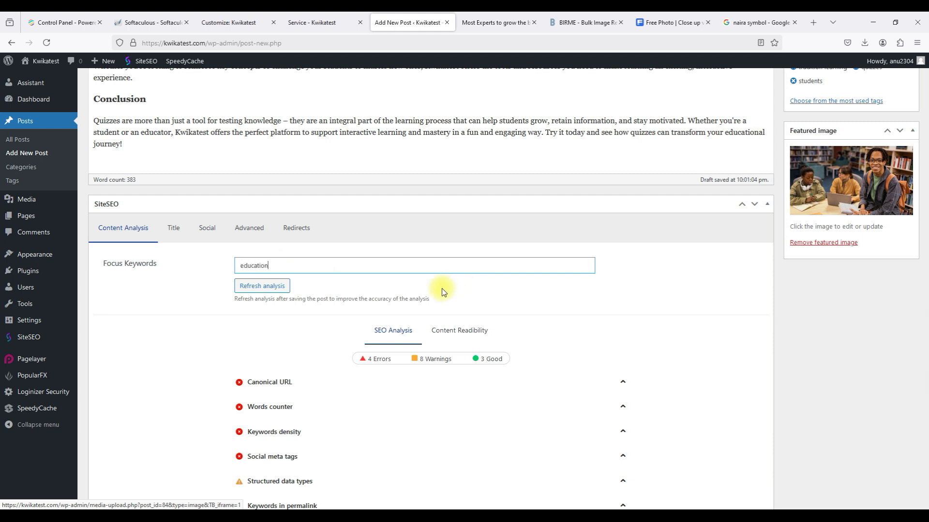
key(Return)
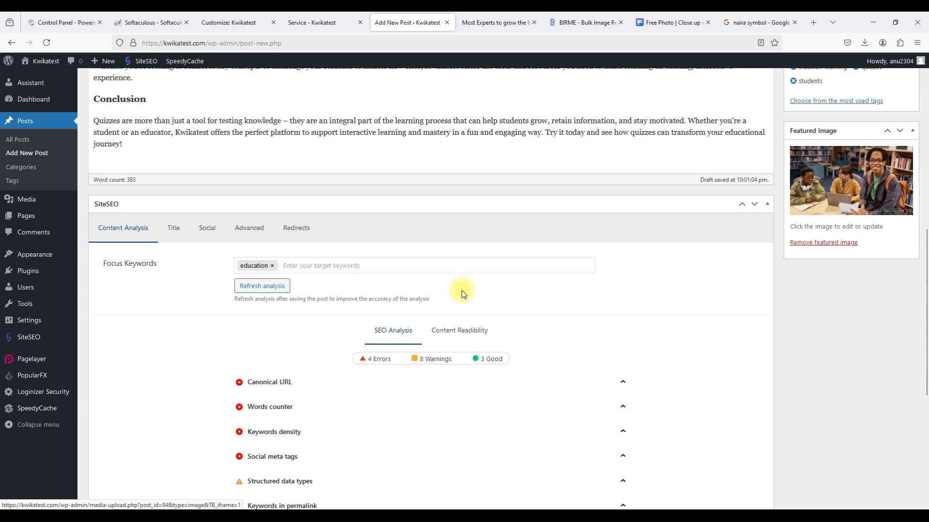
click(368, 264)
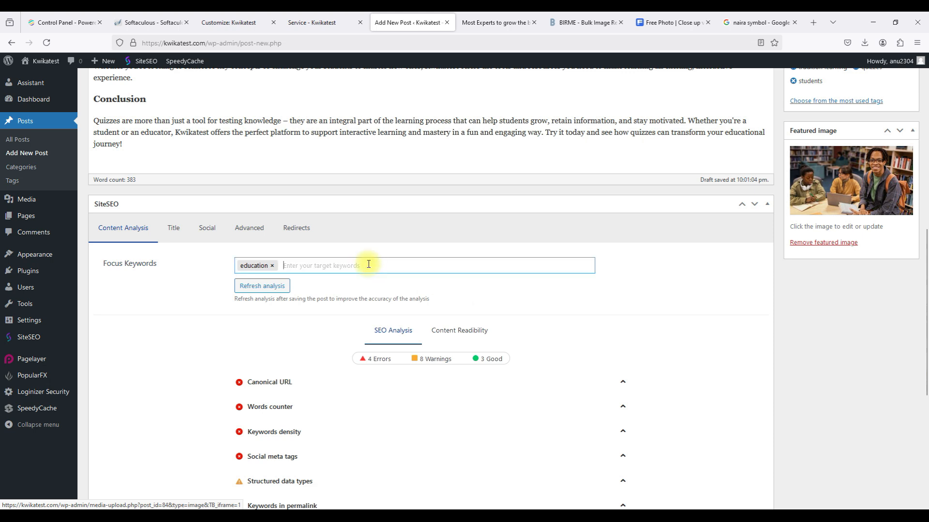
scroll(369, 264, up, 2)
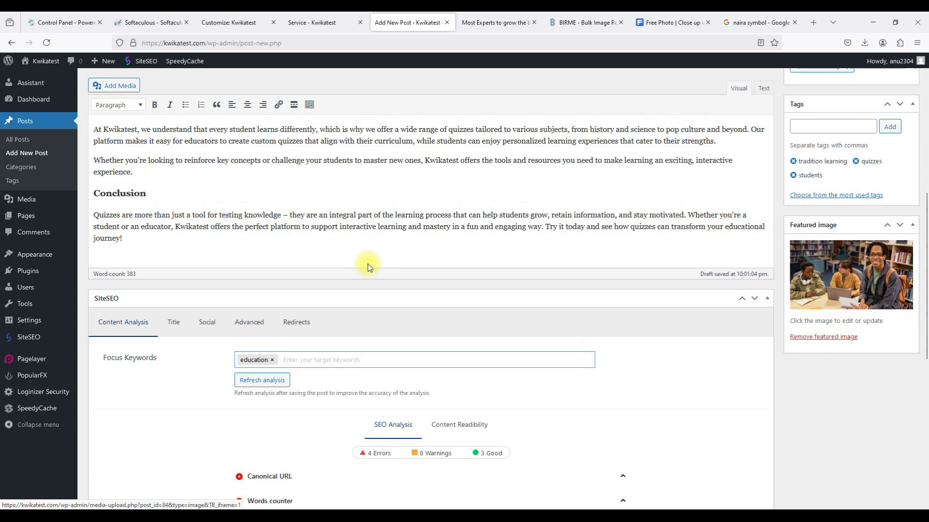
text(quizz)
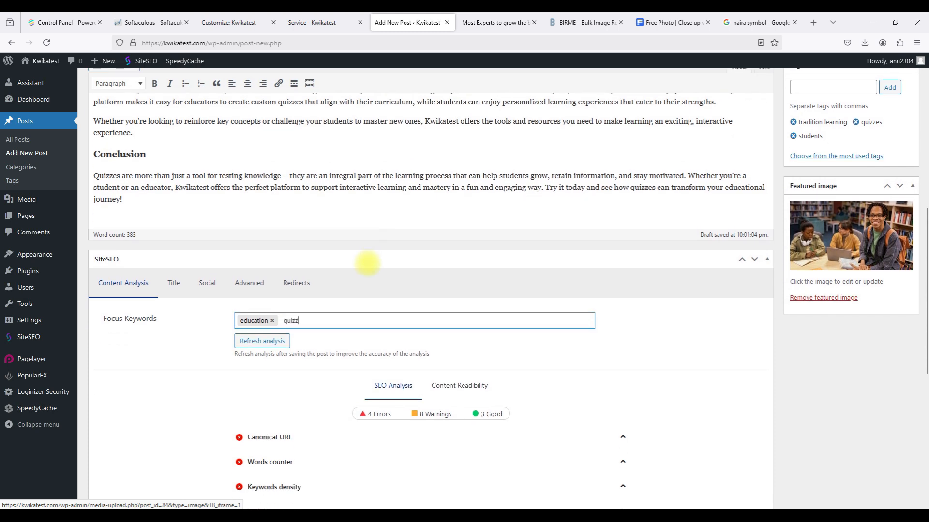
text(es)
key(Return)
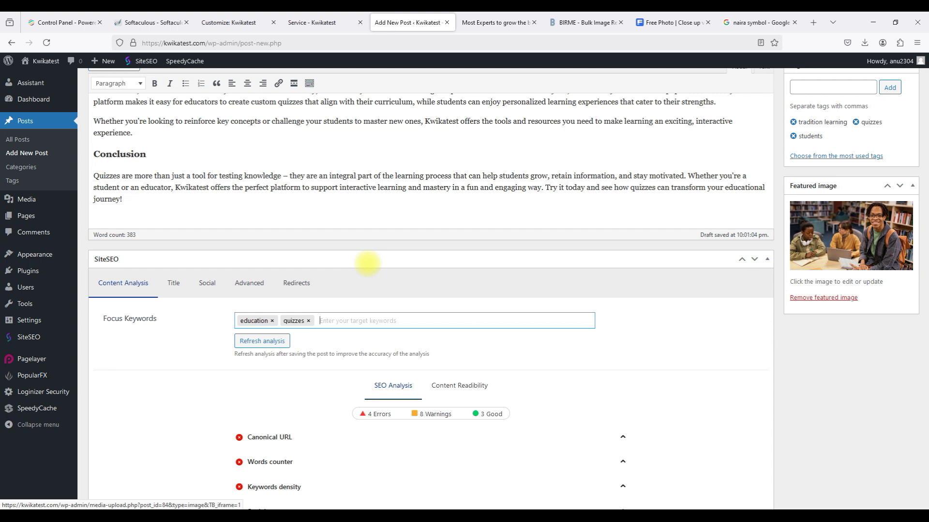
text(tr)
text(students)
key(Return)
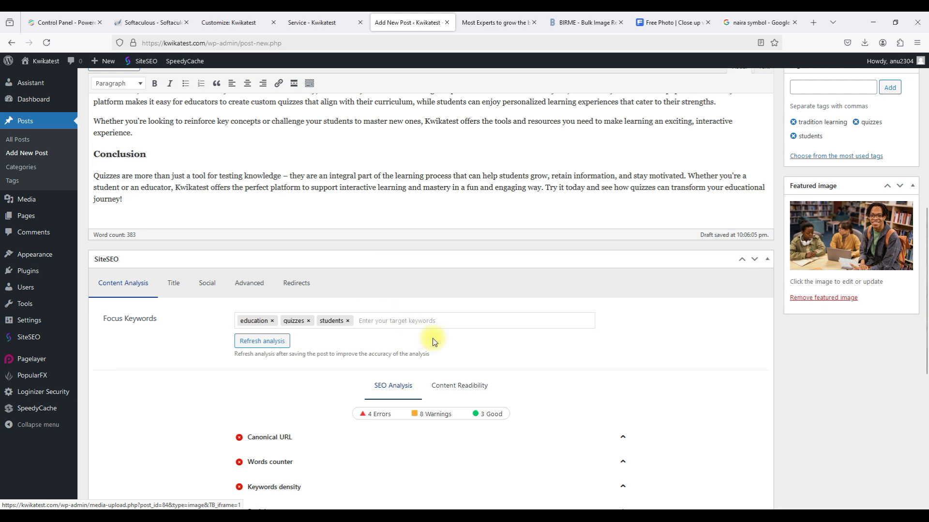
Rerun the SEO analysis and review its 4 errors, 8 warnings and 3 good results.
click(268, 346)
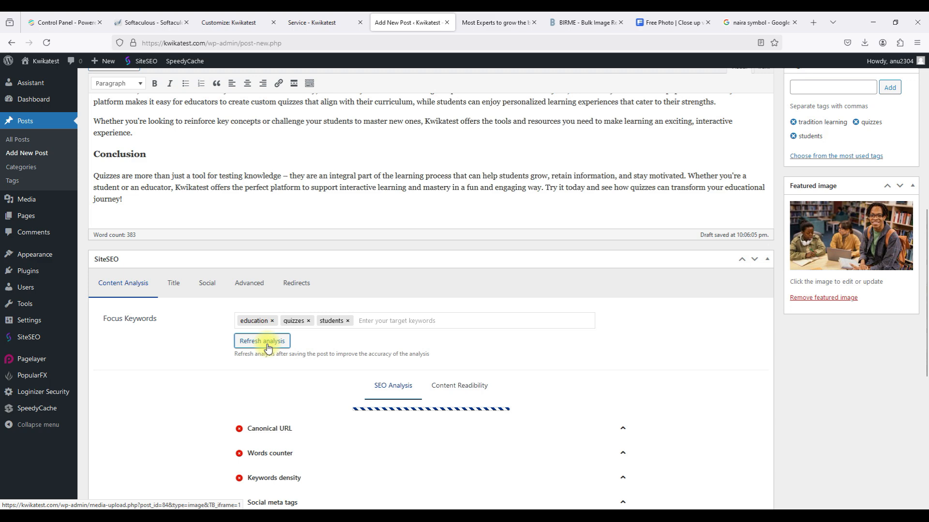
scroll(268, 347, down, 7)
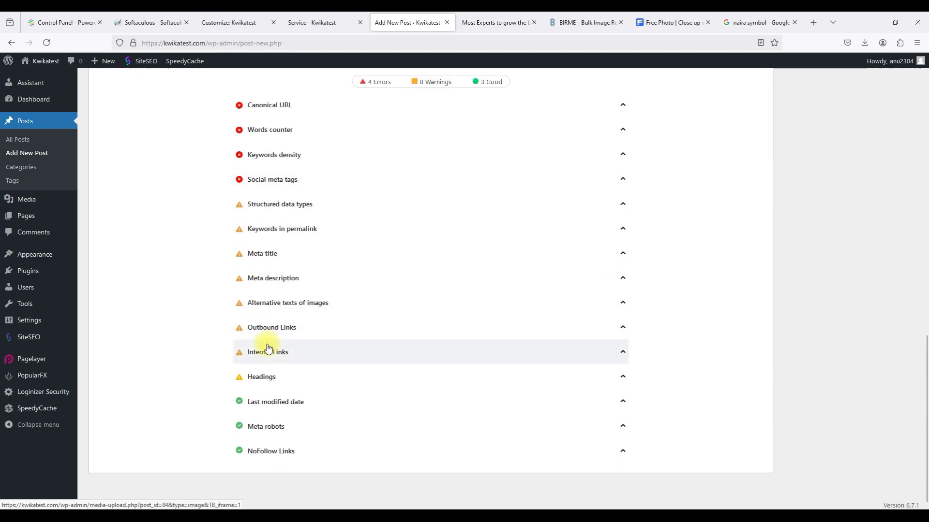
click(418, 206)
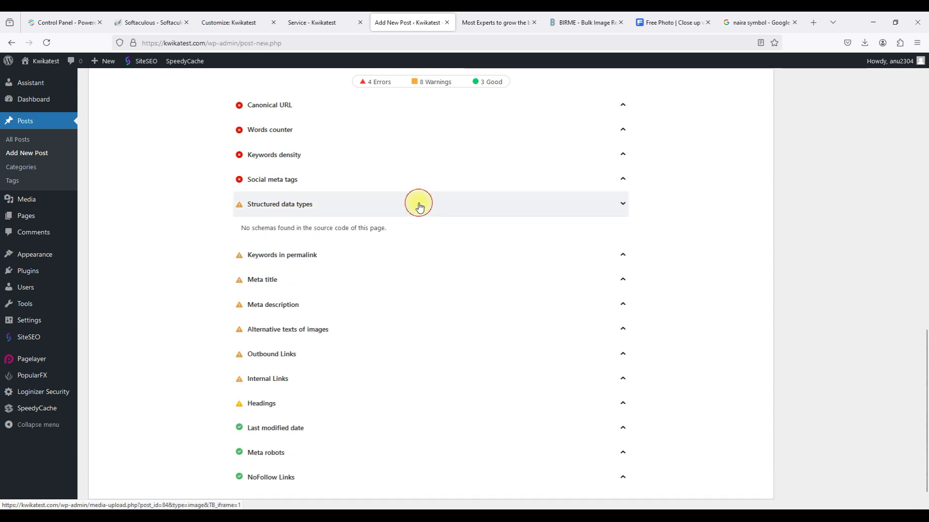
click(419, 206)
scroll(419, 206, up, 4)
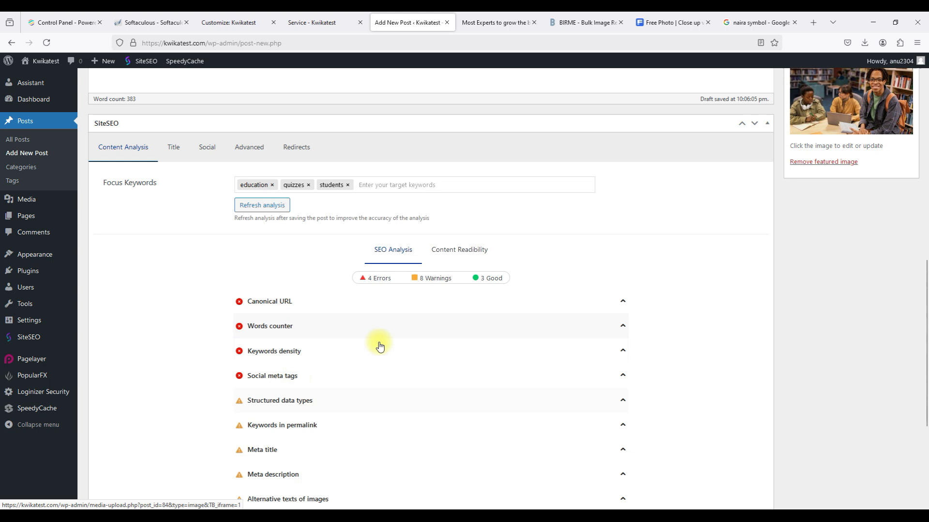
scroll(272, 313, up, 3)
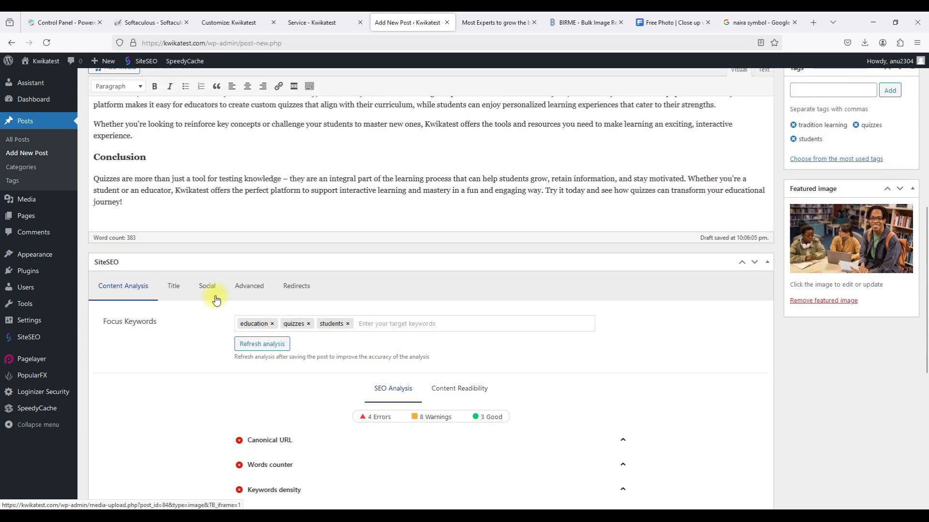
click(177, 289)
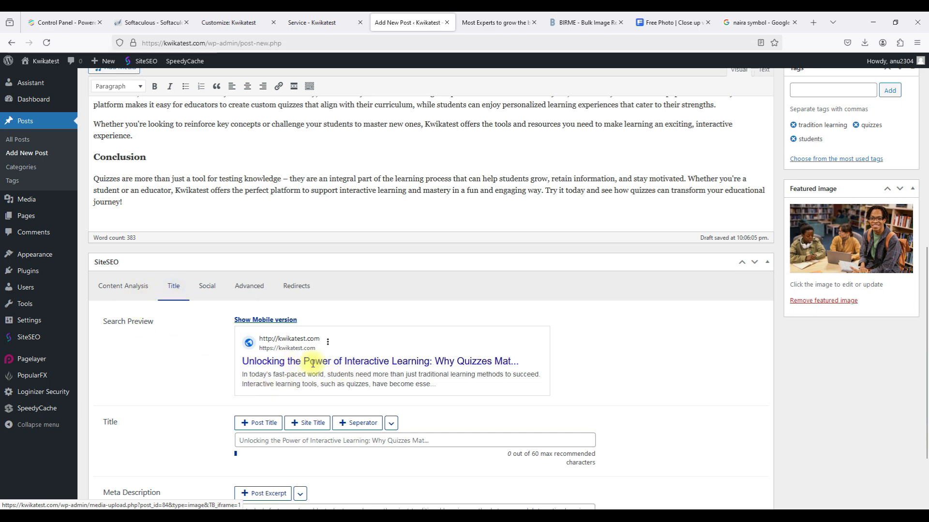
scroll(223, 378, down, 2)
scroll(222, 377, up, 2)
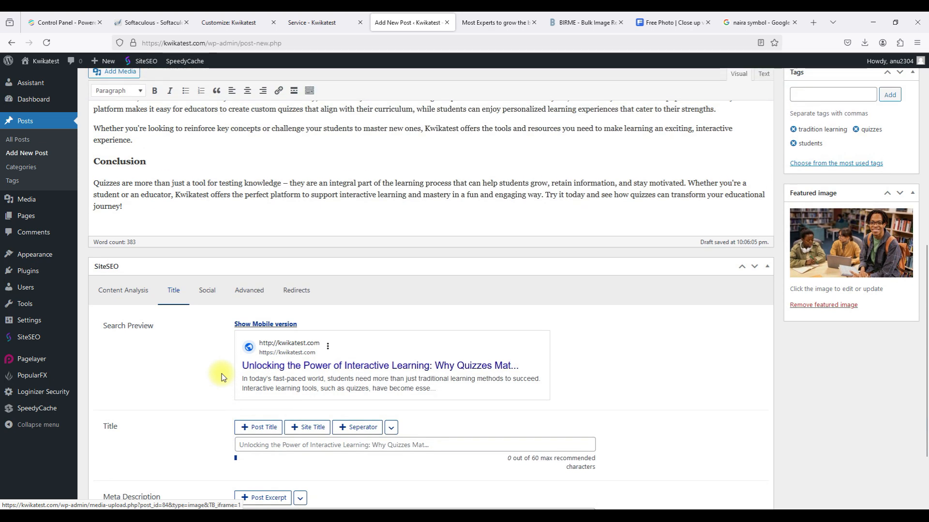
click(211, 290)
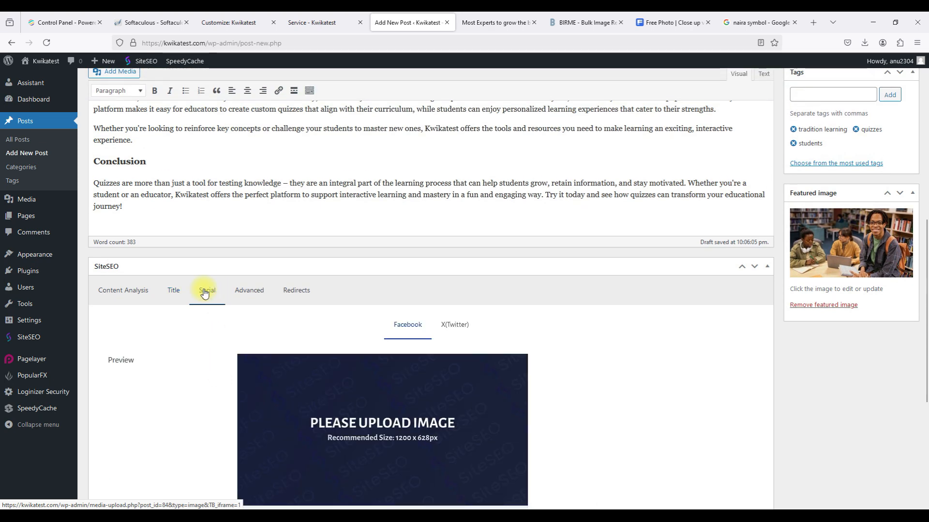
click(184, 297)
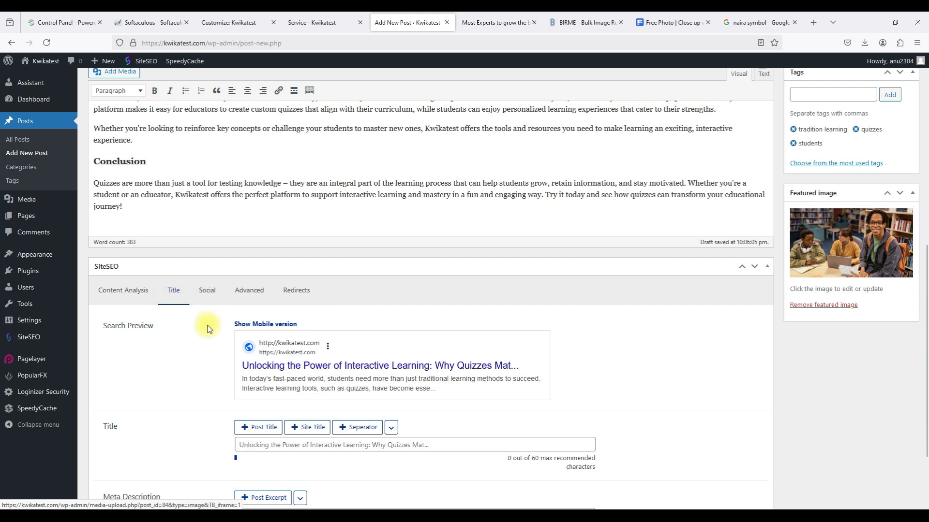
click(131, 305)
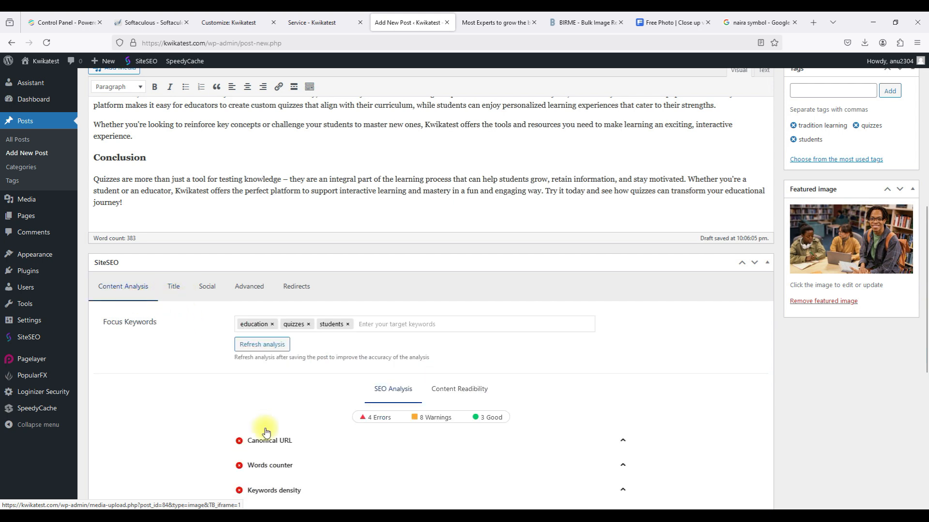
Review the quiz post's Canonical URL, Words counter and Content Readability findings.
scroll(263, 428, down, 2)
click(338, 356)
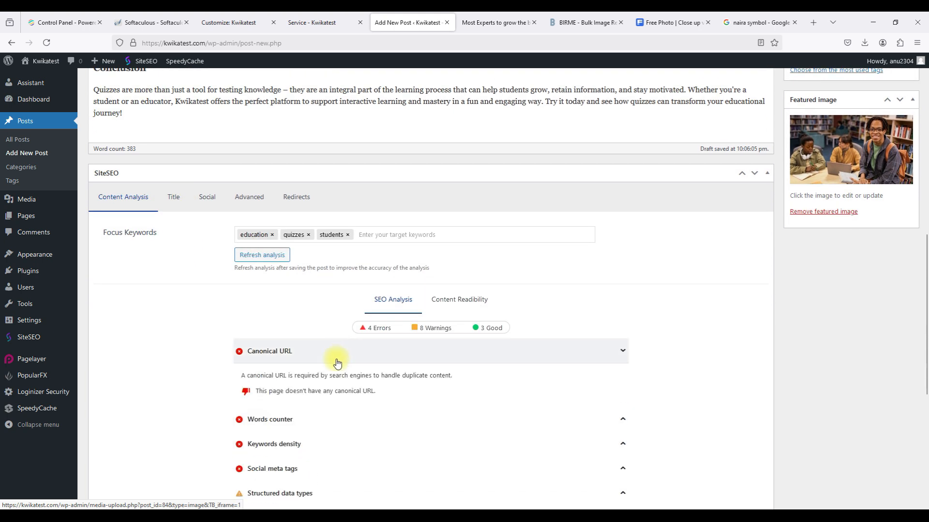
click(316, 421)
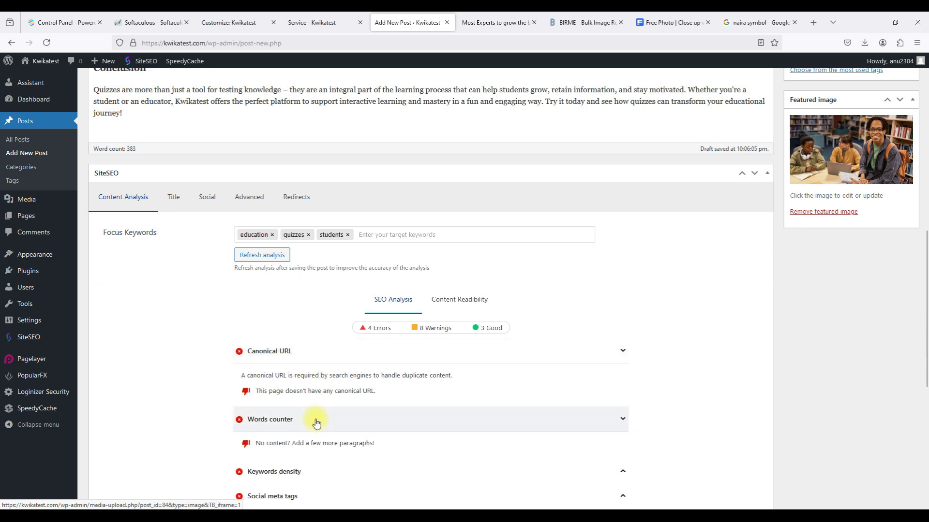
click(316, 421)
scroll(312, 421, down, 2)
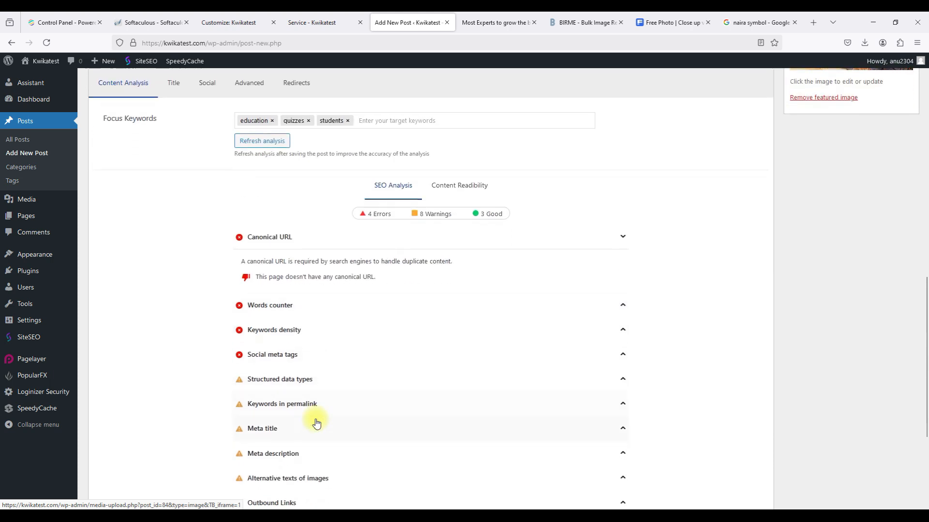
click(468, 199)
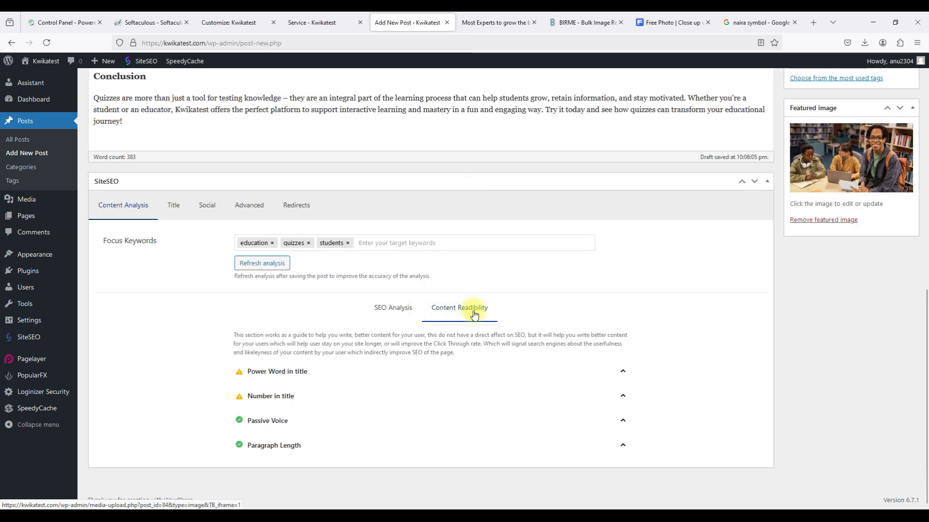
click(401, 315)
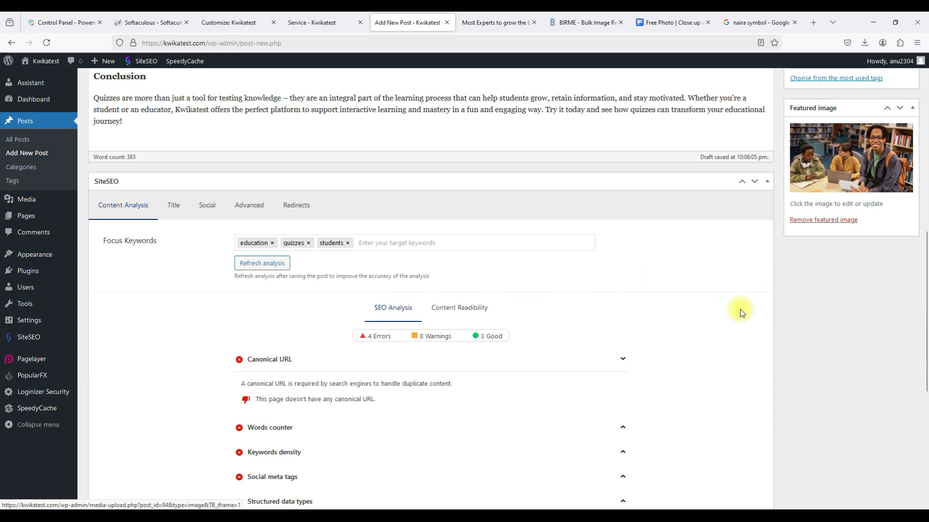
Refresh the quiz post's SEO analysis and scroll back to the top.
scroll(742, 312, down, 5)
scroll(742, 312, up, 8)
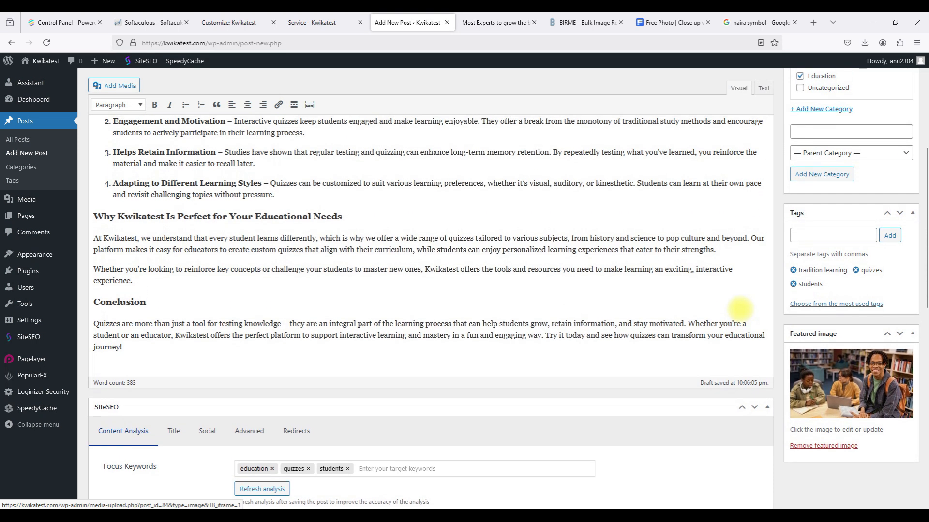
scroll(740, 308, down, 5)
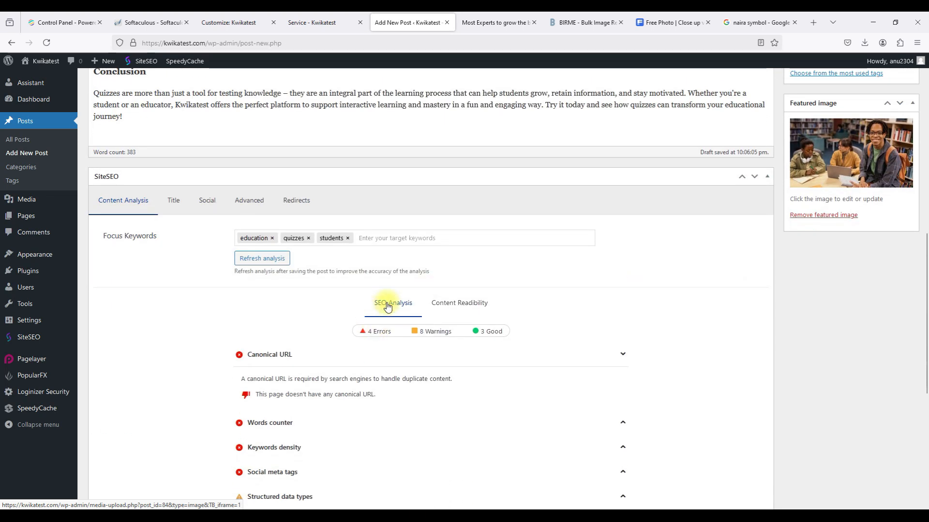
click(262, 257)
scroll(516, 242, up, 15)
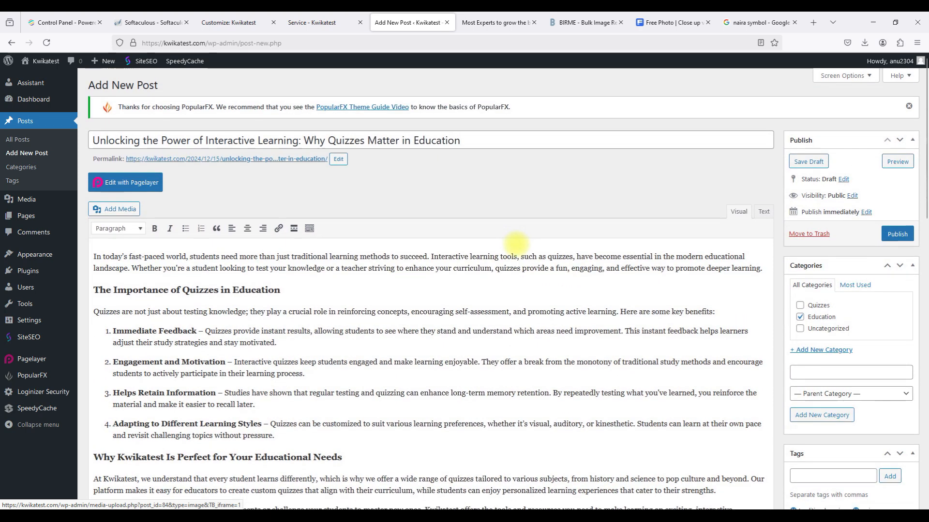
Publish the quiz post, then go to the All Pages list.
click(894, 235)
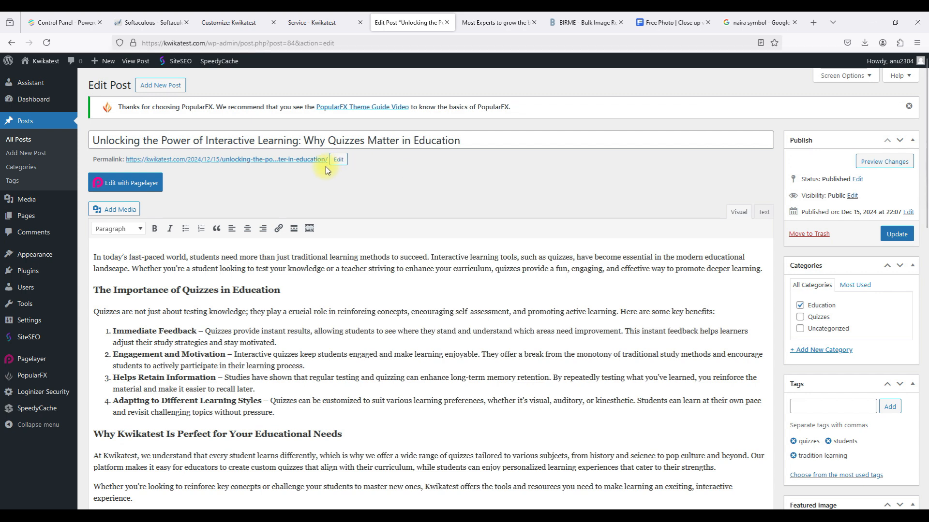
mouse_move(44, 224)
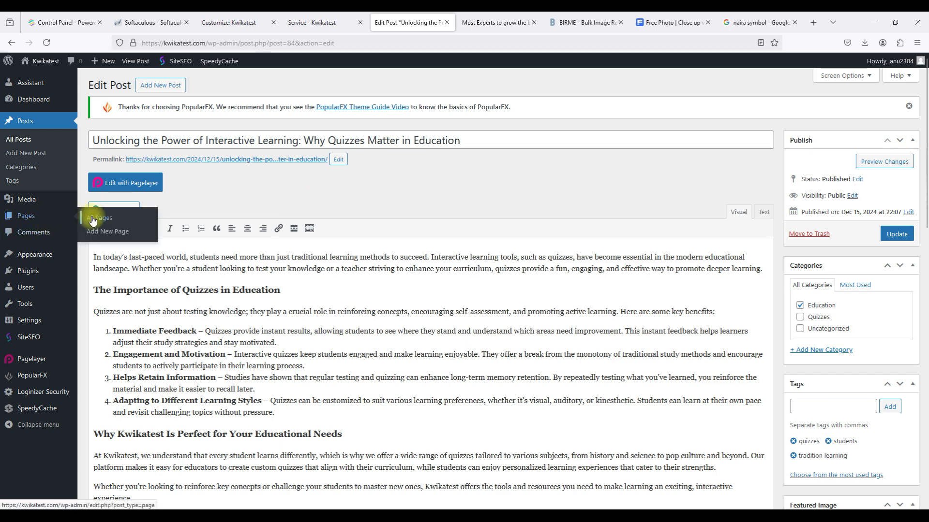
click(94, 218)
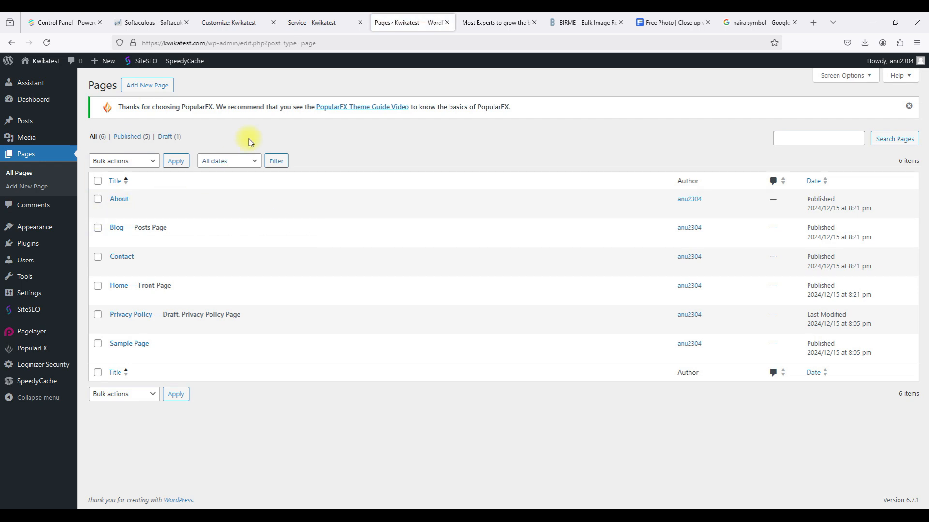
On the live Kwikatest site, go from the homepage to Blog and open the quiz article.
click(489, 24)
click(259, 77)
click(645, 91)
scroll(369, 369, down, 3)
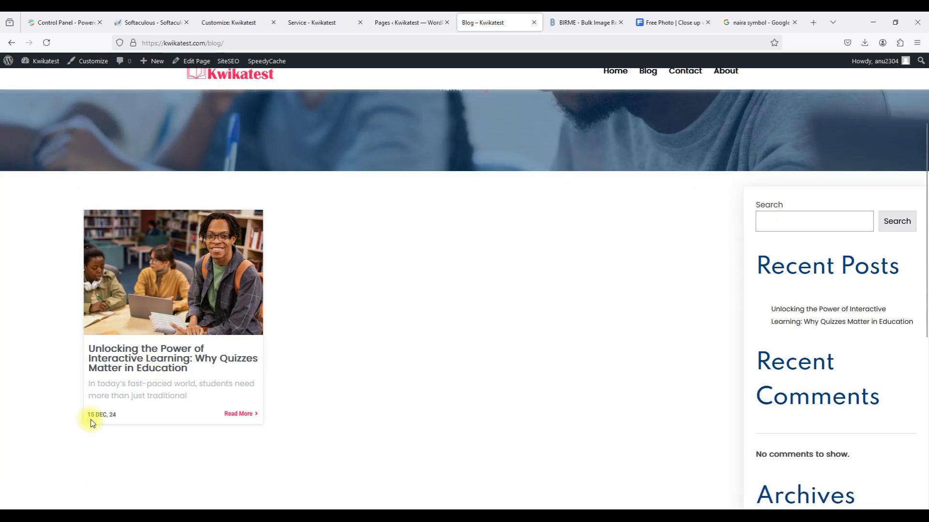
click(174, 365)
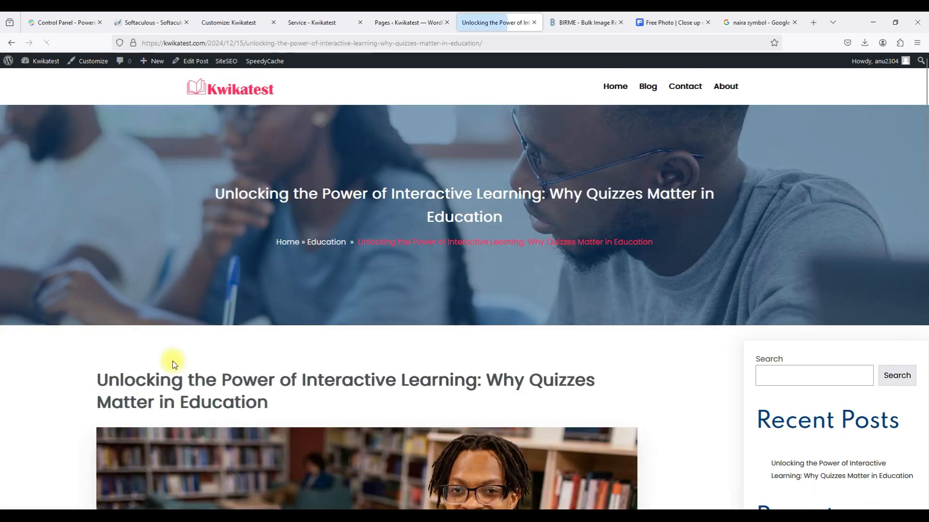
Read through the published quiz article, then return to the WordPress pages tab.
scroll(174, 360, down, 7)
scroll(174, 360, down, 6)
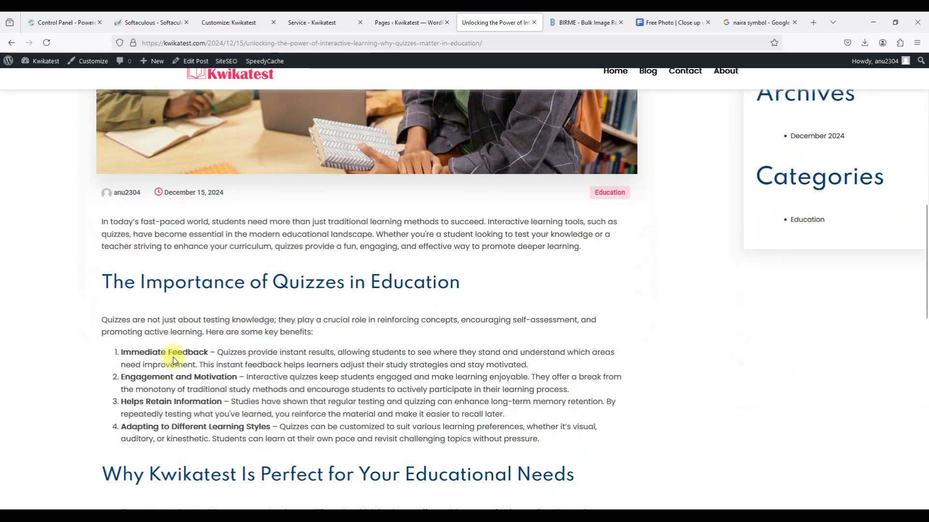
scroll(173, 358, down, 7)
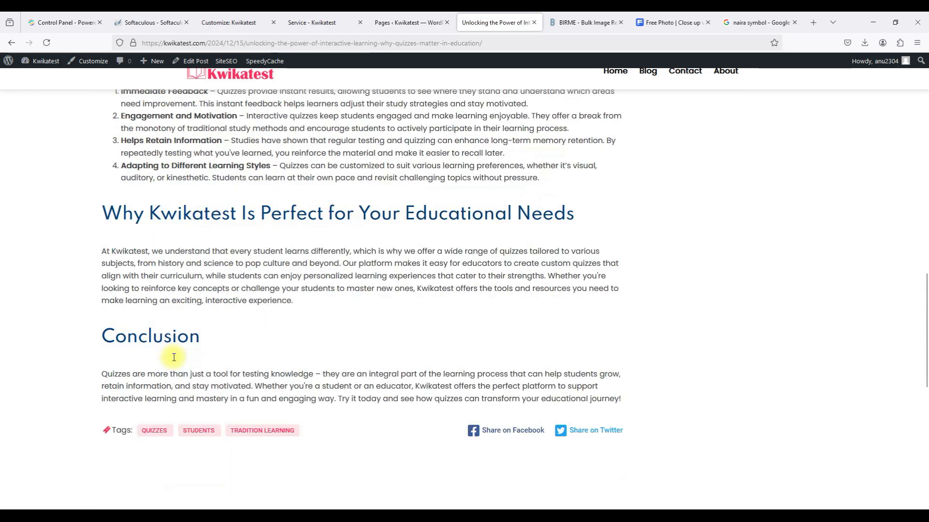
scroll(174, 360, up, 6)
scroll(174, 360, up, 3)
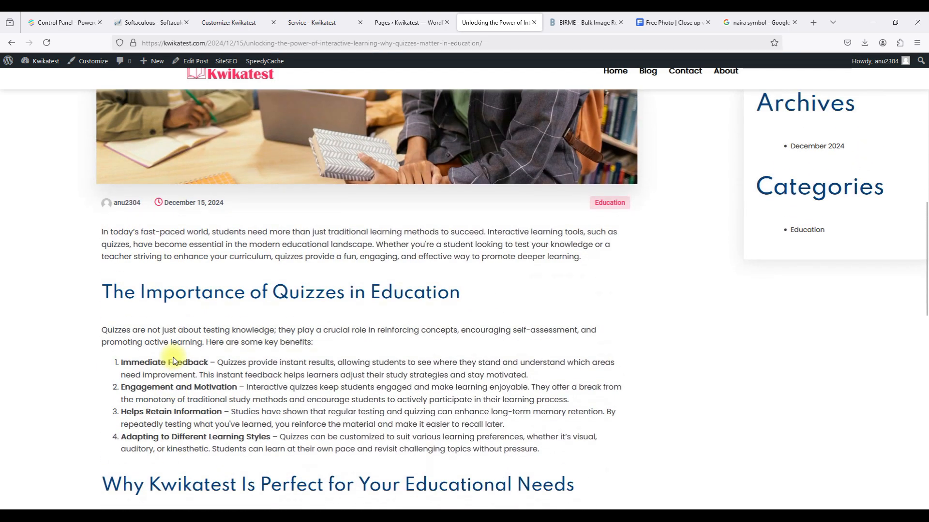
scroll(174, 360, up, 1)
scroll(174, 360, up, 2)
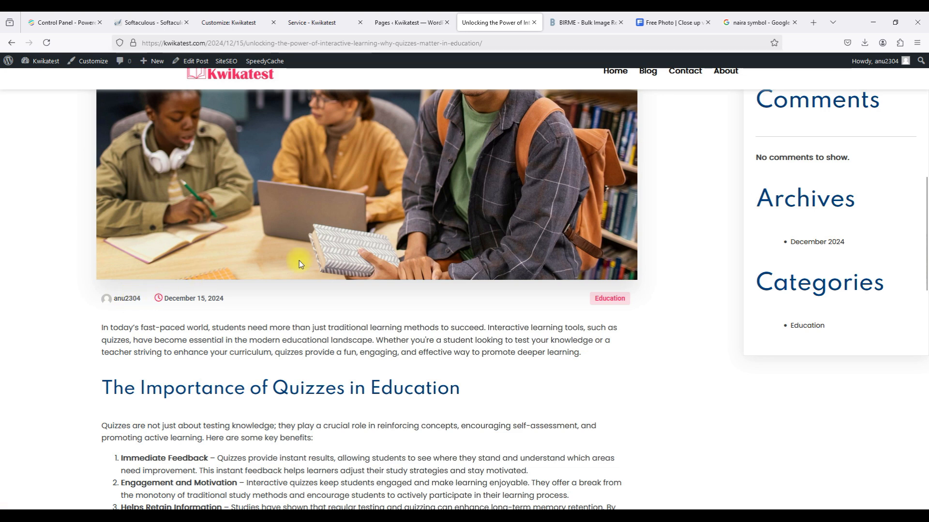
scroll(299, 260, up, 10)
mouse_move(393, 22)
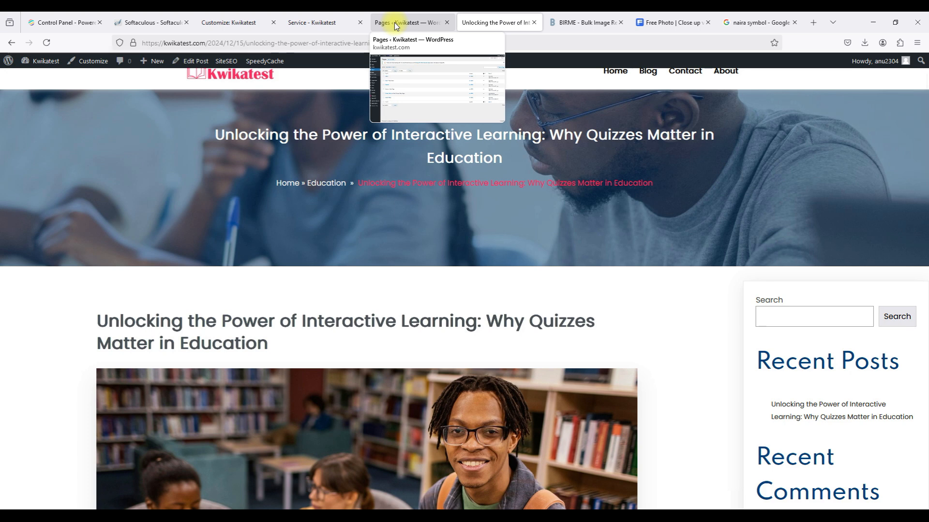
click(393, 22)
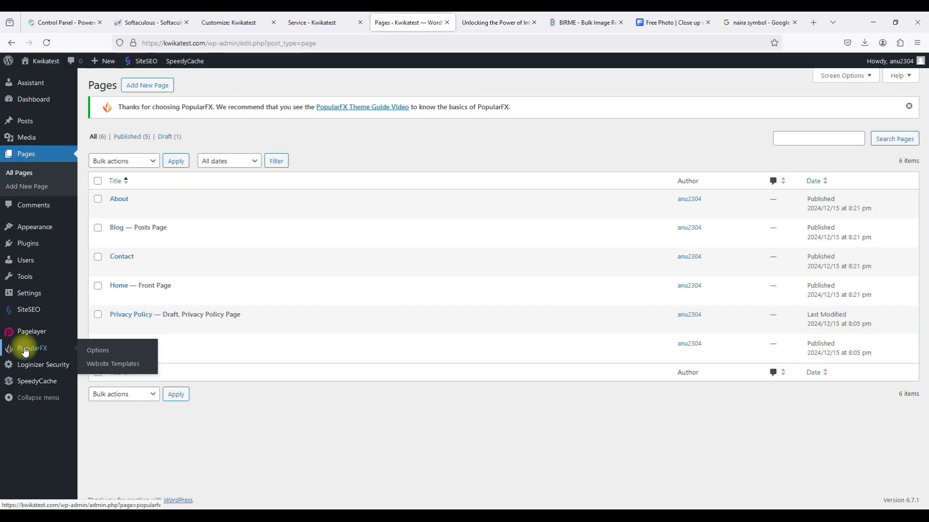
Start a new user under Users > Add New User, entering the username and e-mail.
mouse_move(46, 263)
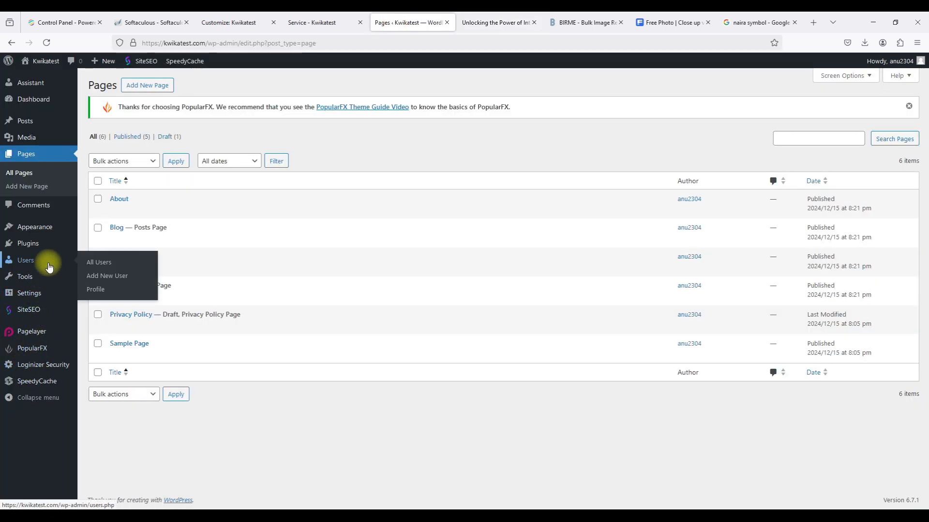
click(107, 279)
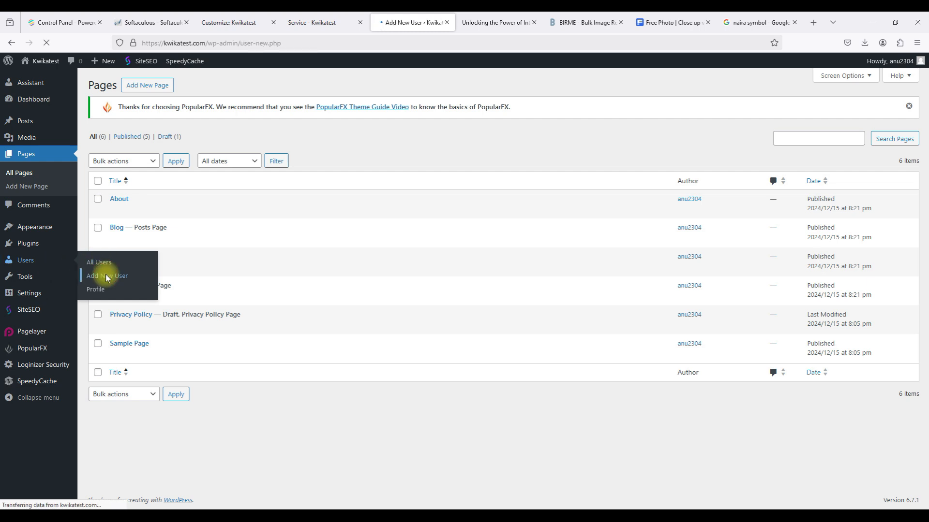
click(214, 156)
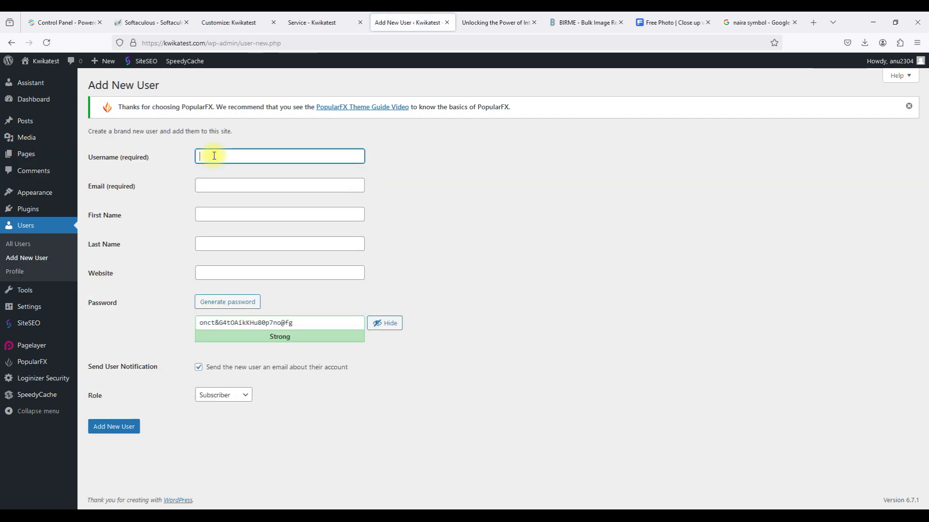
text(anukwikatest)
click(213, 187)
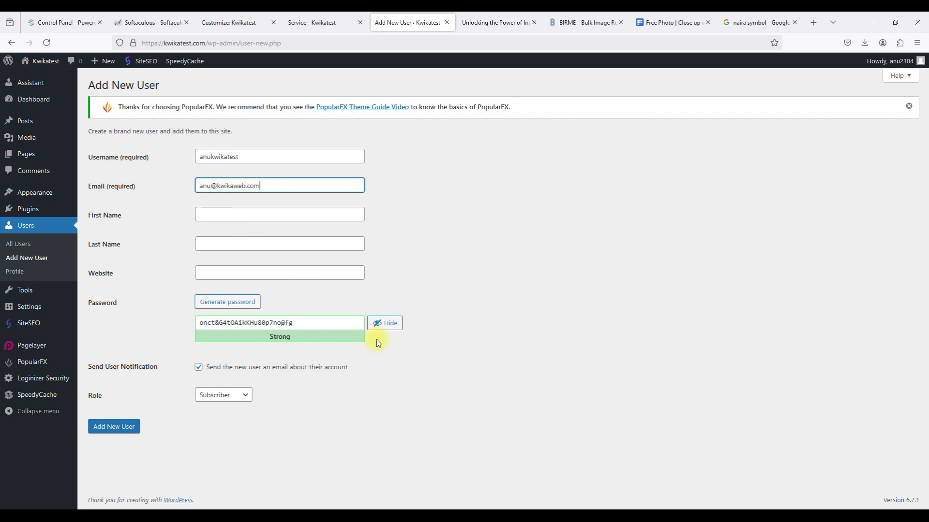
Replace the typed password with a freshly generated strong password, kept masked.
click(379, 324)
double_click(294, 327)
key(BackSpace)
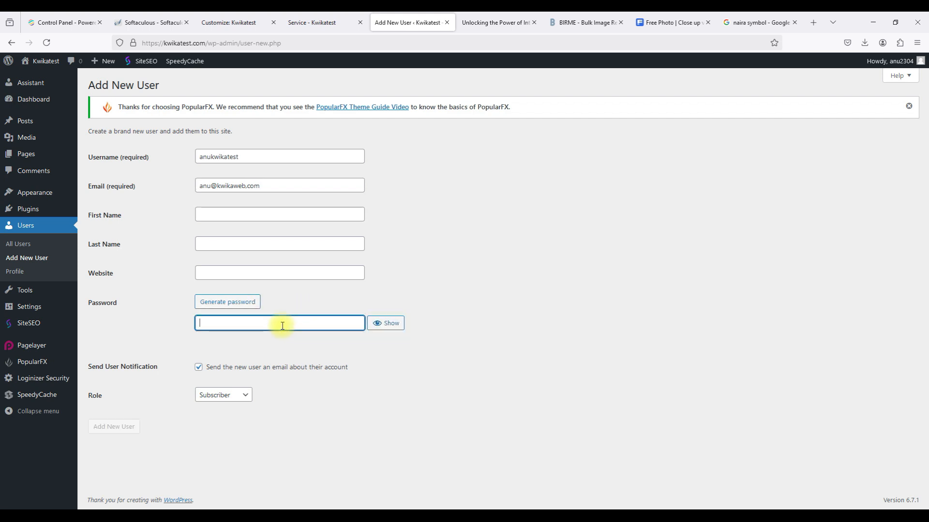
text(a)
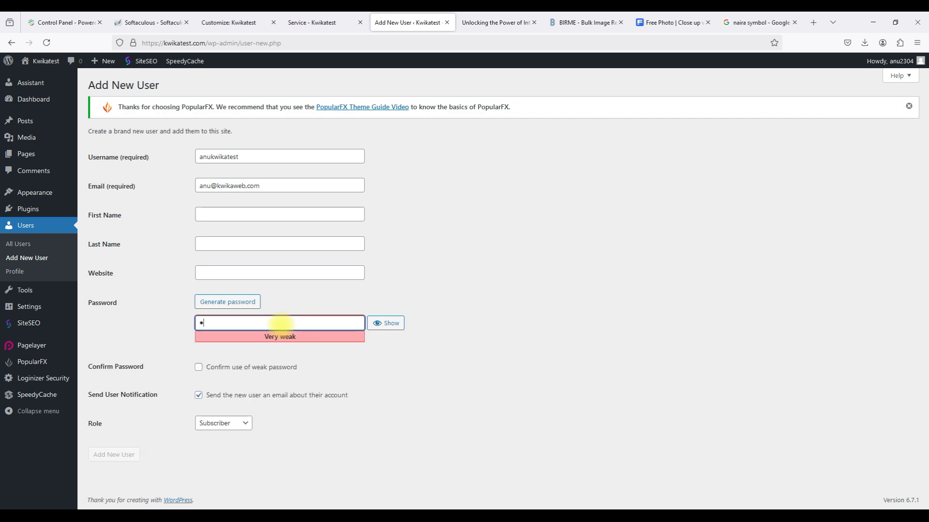
key(BackSpace)
click(240, 301)
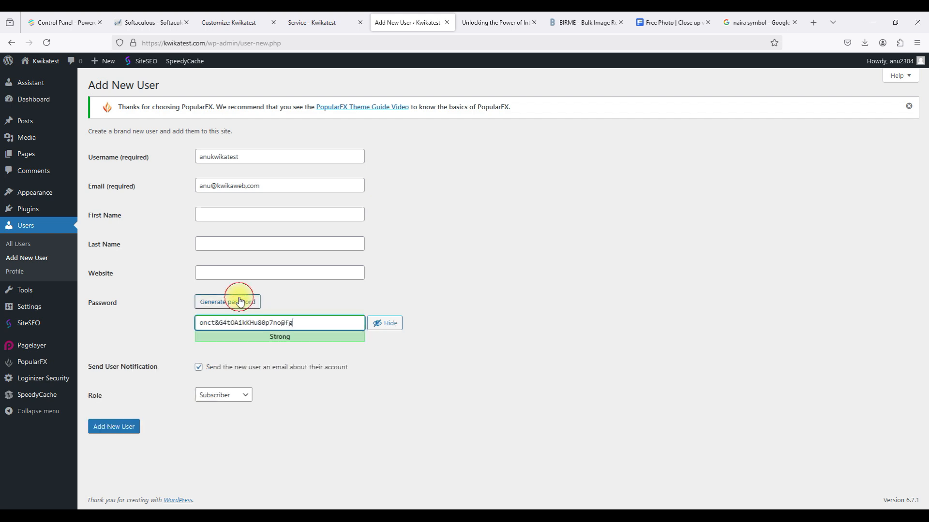
click(380, 323)
click(244, 306)
click(385, 324)
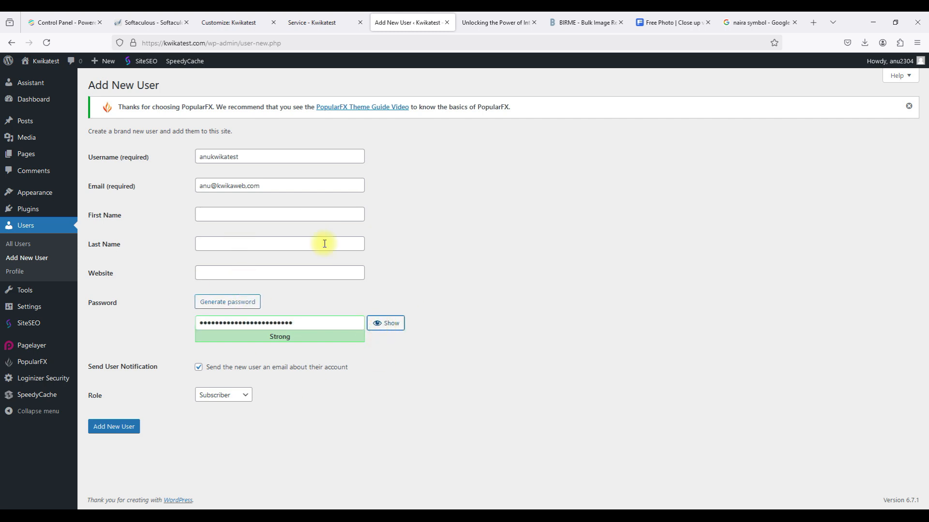
Give the user the Author role, fill in first and last name, and submit.
click(232, 396)
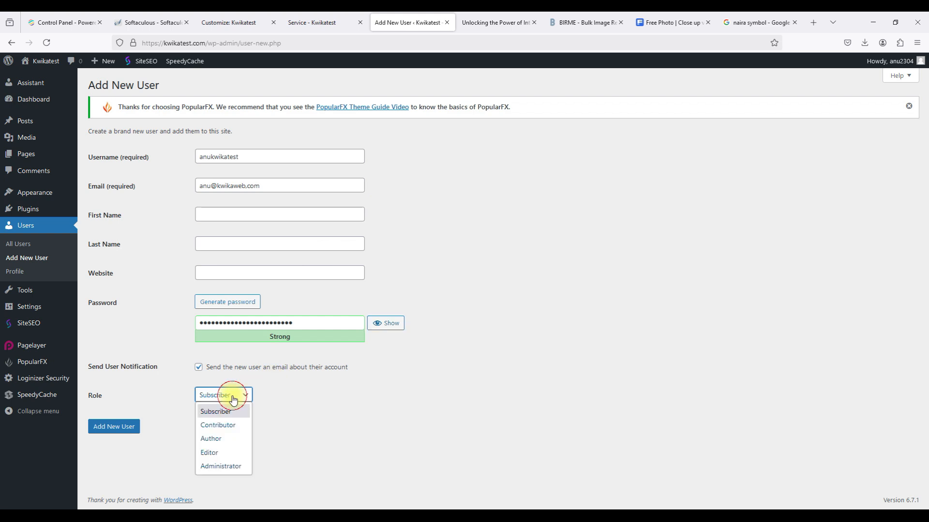
click(216, 441)
click(235, 216)
click(234, 245)
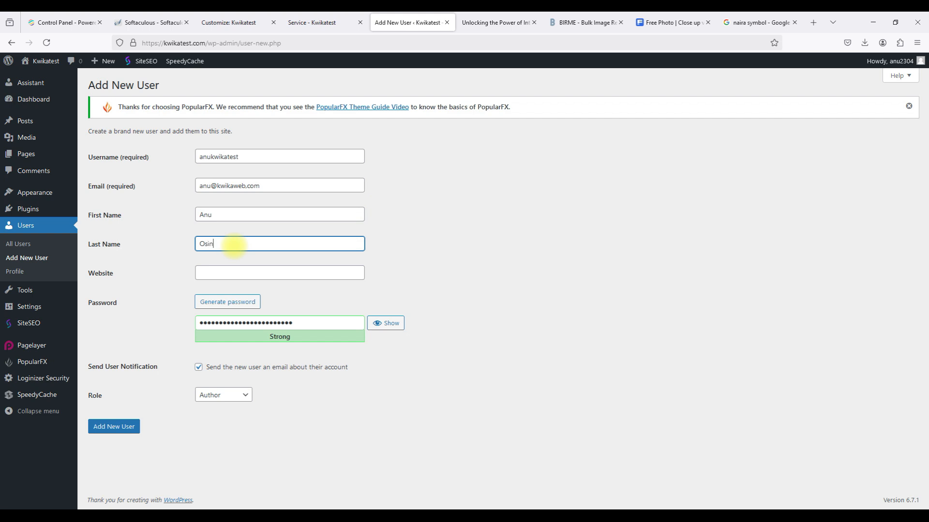
click(224, 270)
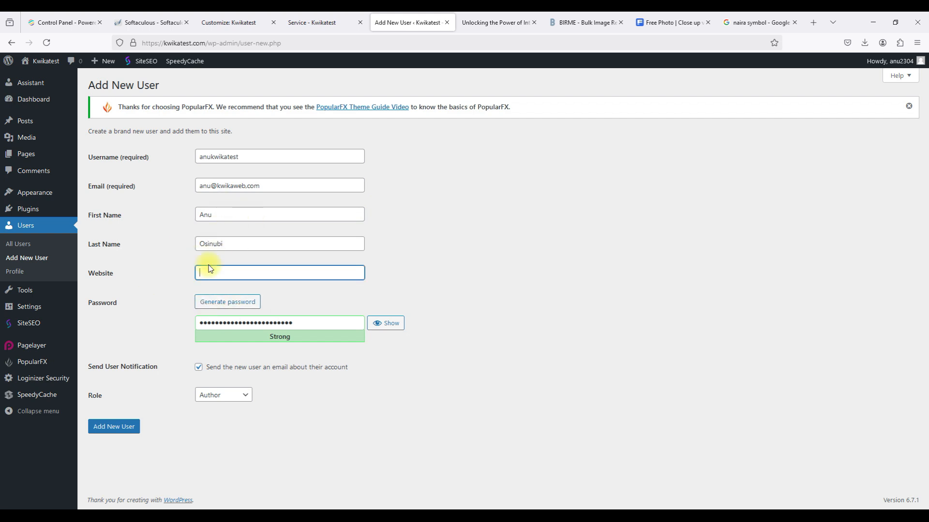
click(412, 292)
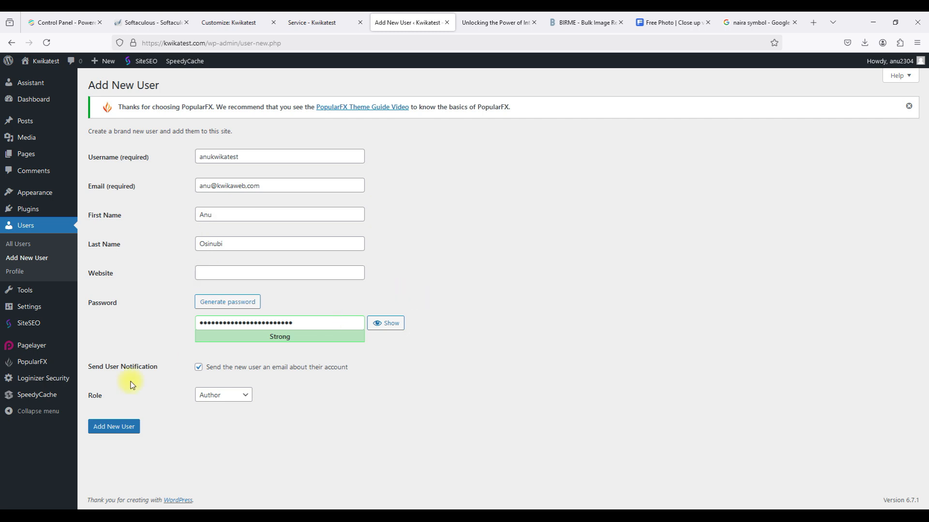
click(121, 420)
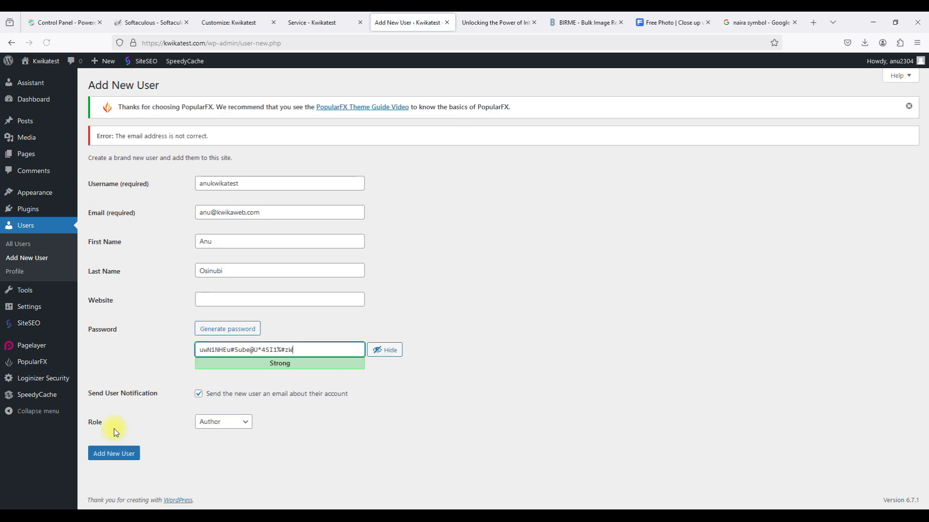
Correct the rejected e-mail address and create the Author user.
click(248, 212)
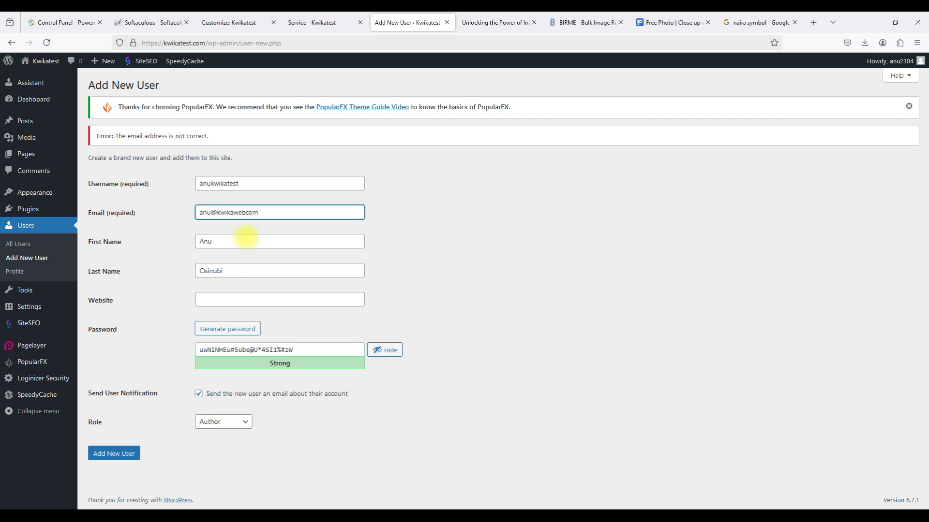
click(418, 207)
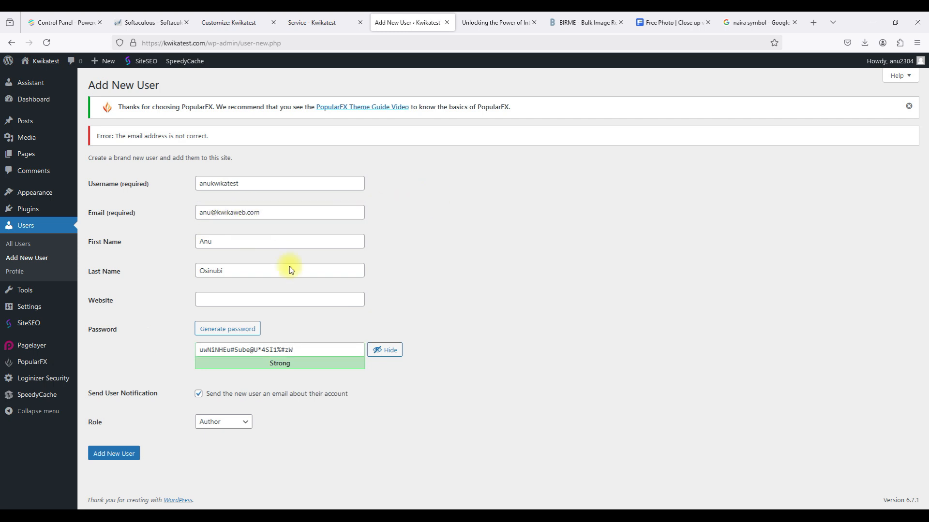
click(117, 453)
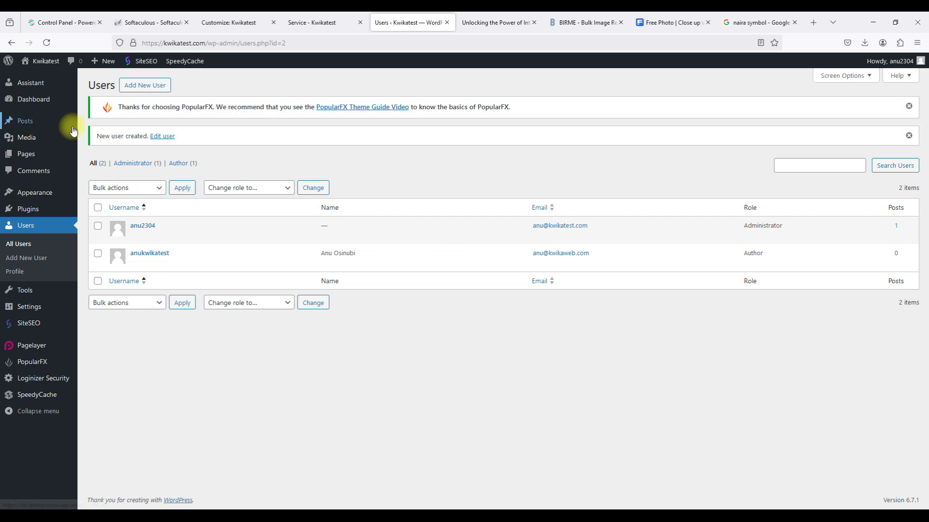
Open the quiz post from Posts and scroll through its SiteSEO analysis.
click(43, 125)
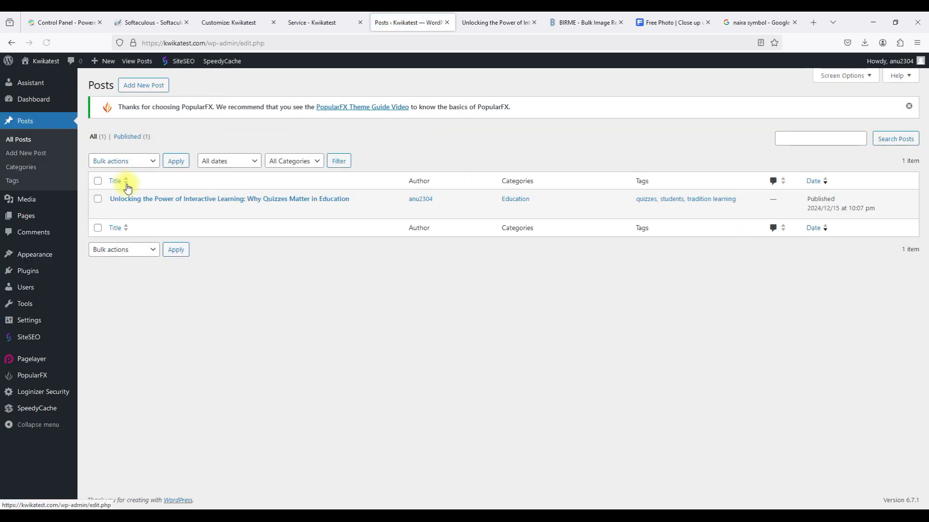
click(115, 211)
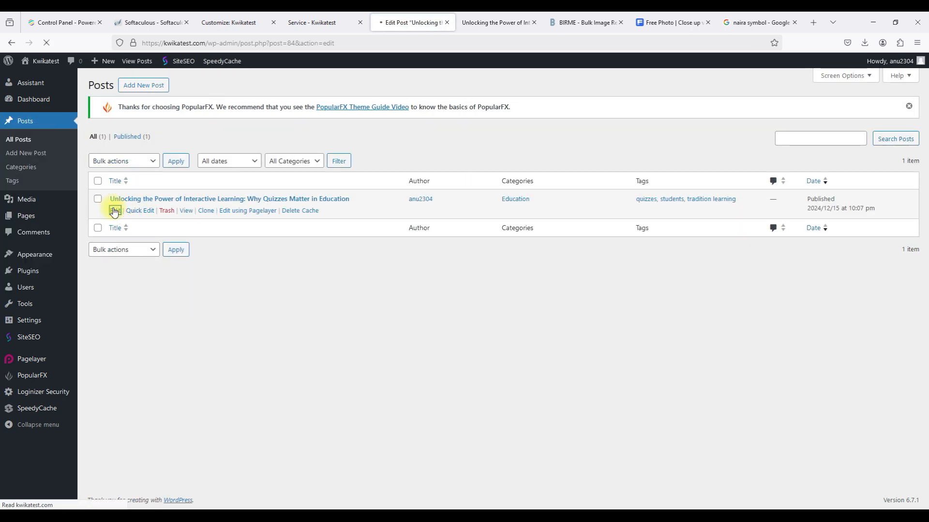
scroll(575, 173, down, 1)
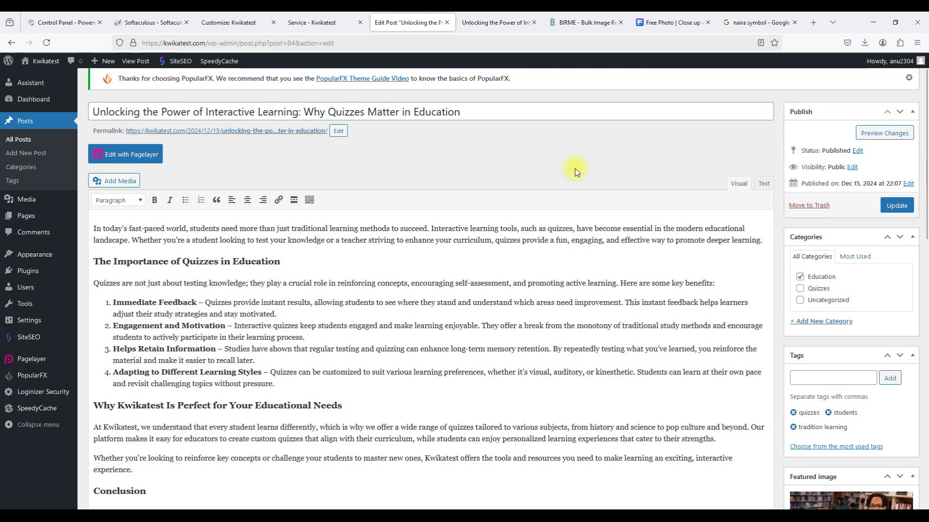
scroll(575, 172, down, 1)
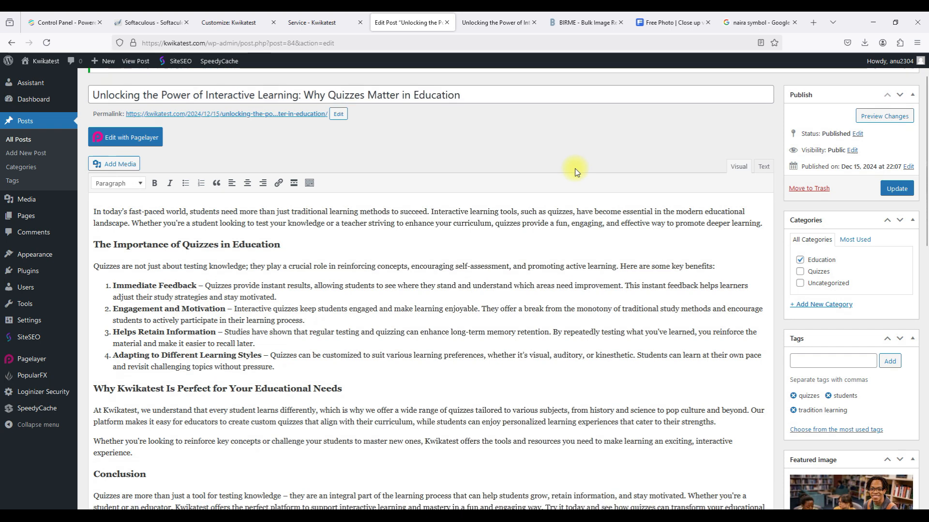
scroll(576, 172, down, 6)
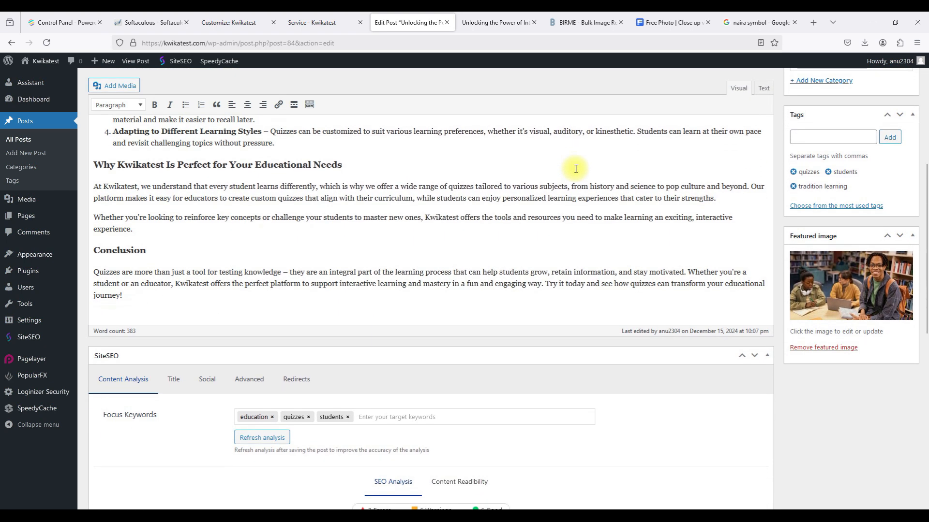
scroll(576, 168, down, 8)
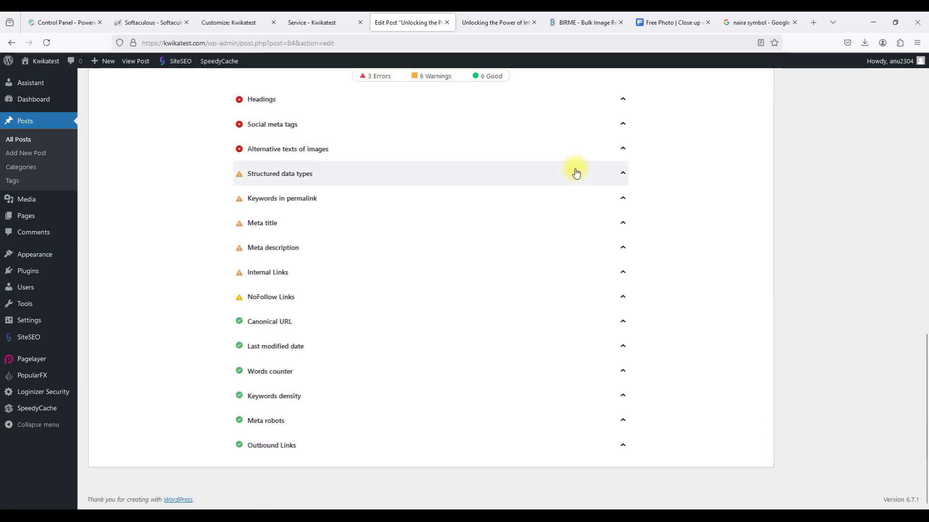
scroll(576, 168, up, 9)
scroll(575, 169, up, 5)
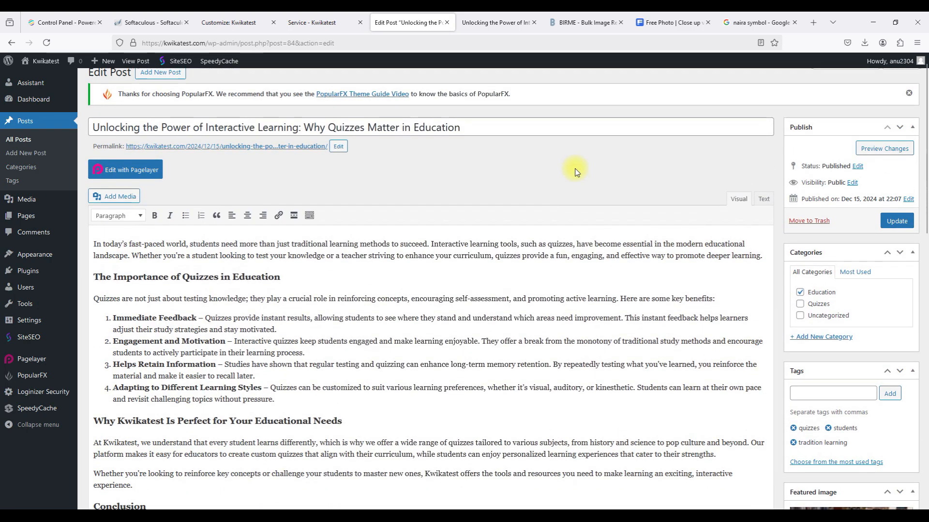
scroll(576, 173, up, 1)
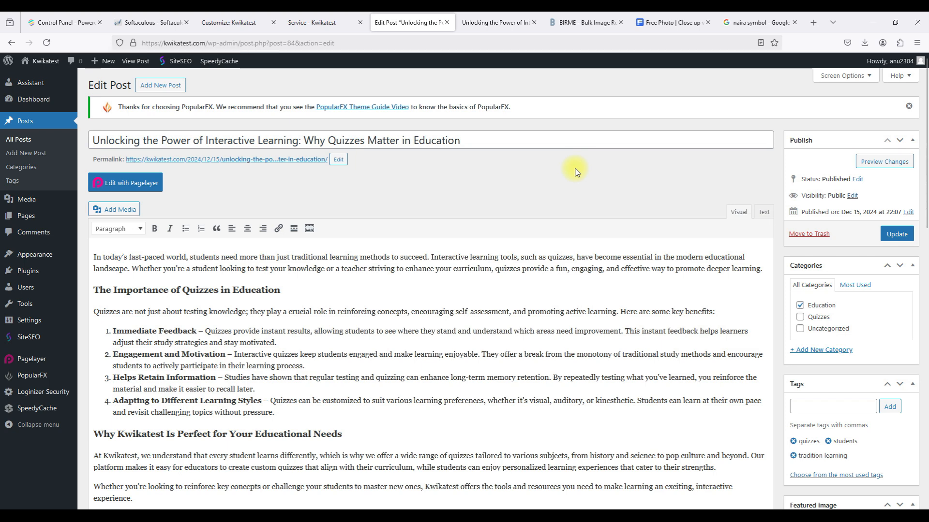
Return to All Posts and open Quick Edit for the quiz post.
click(30, 139)
mouse_move(165, 207)
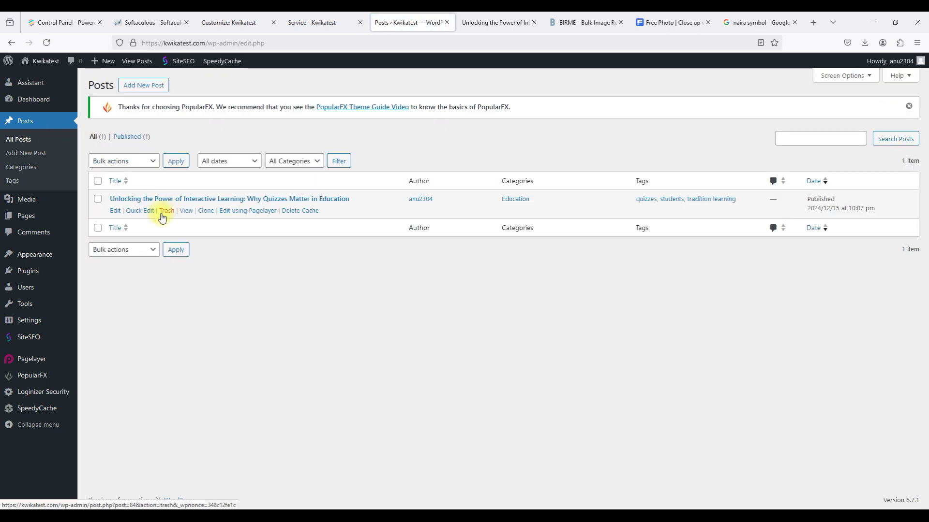
click(141, 211)
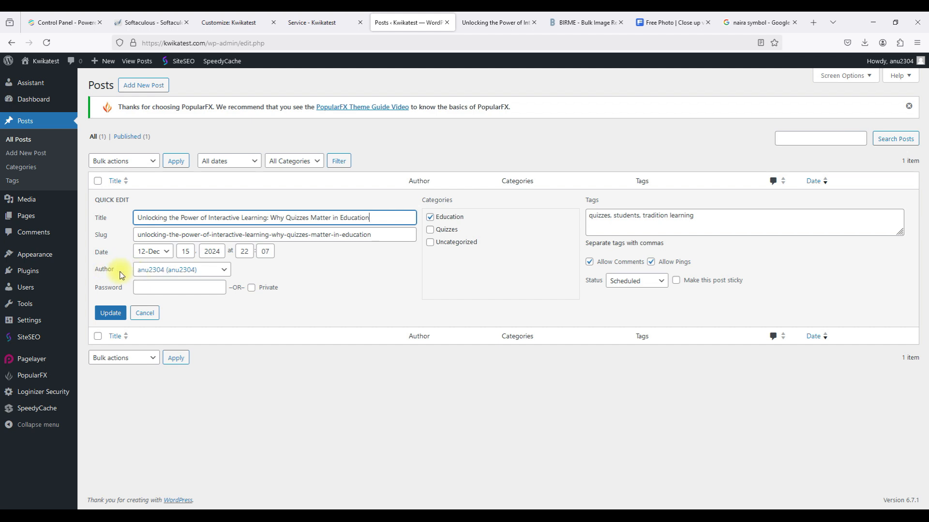
Choose the new Author user in the quiz post's Author dropdown and update it.
click(156, 273)
click(154, 282)
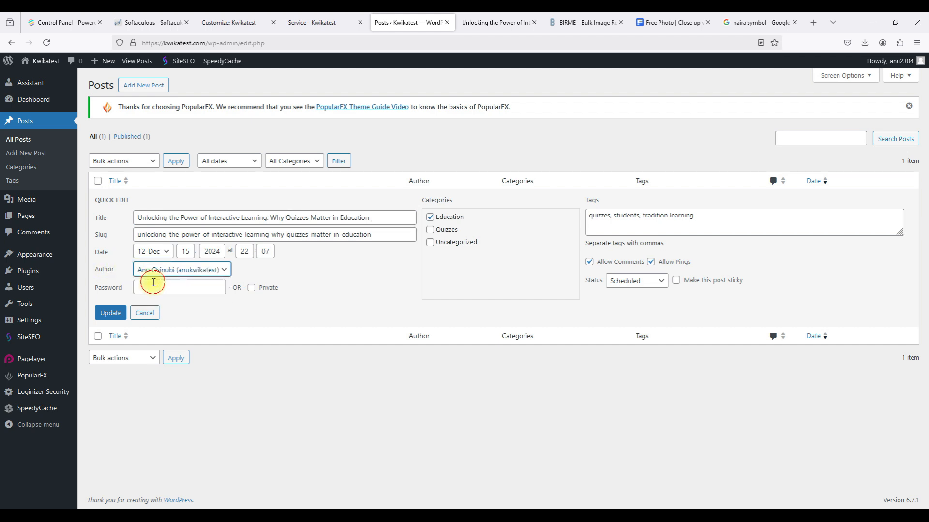
click(110, 313)
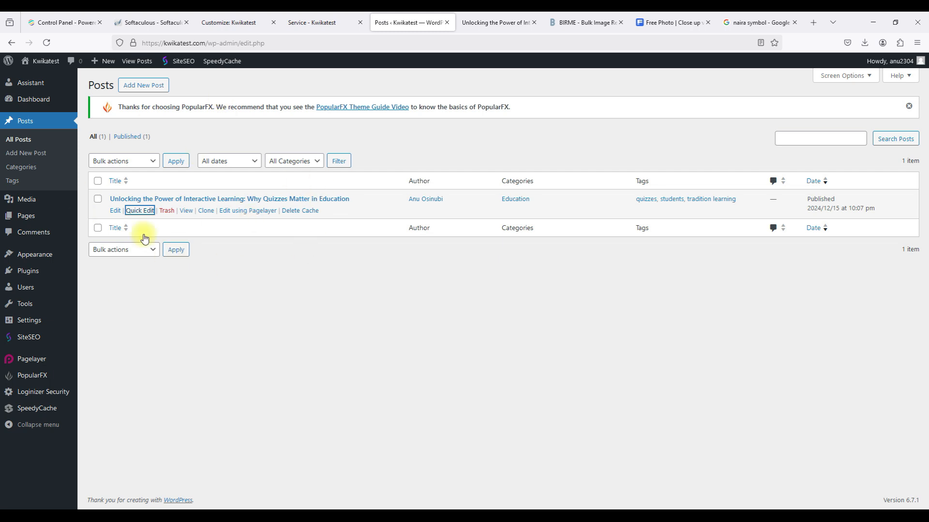
click(155, 85)
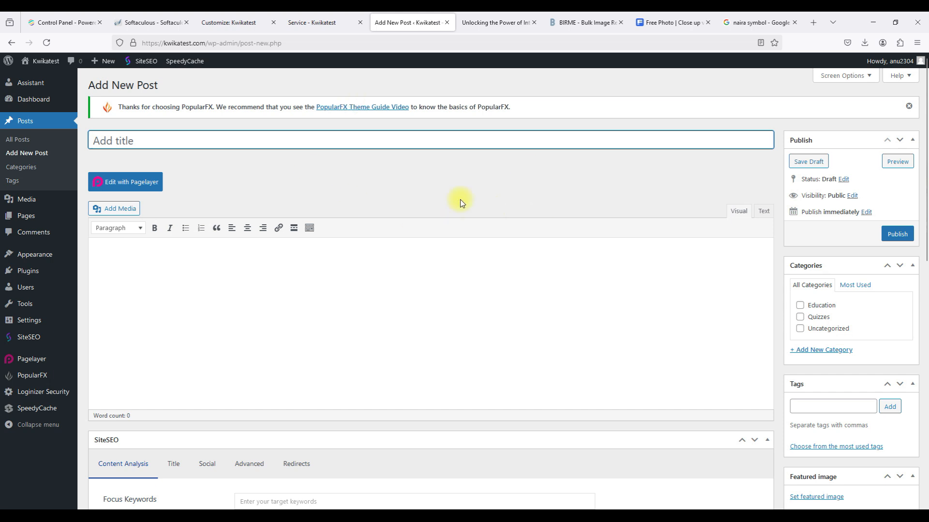
Leave the empty Add New Post editor for All Posts, then switch to the live post tab.
scroll(460, 200, down, 10)
scroll(460, 199, up, 6)
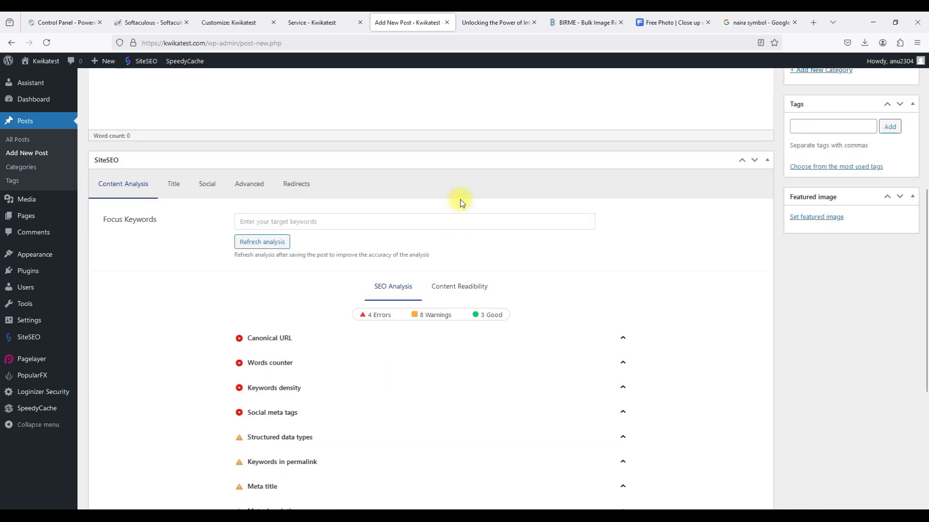
scroll(460, 202, up, 4)
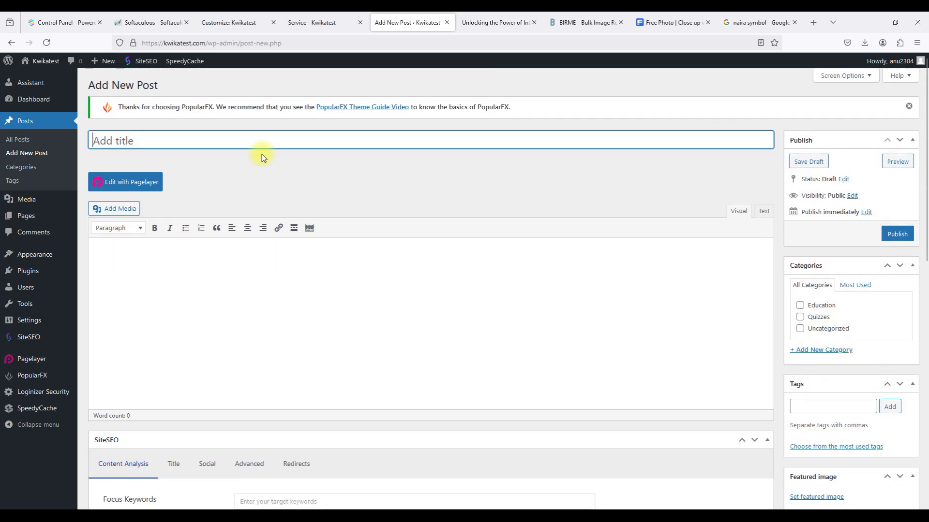
click(22, 151)
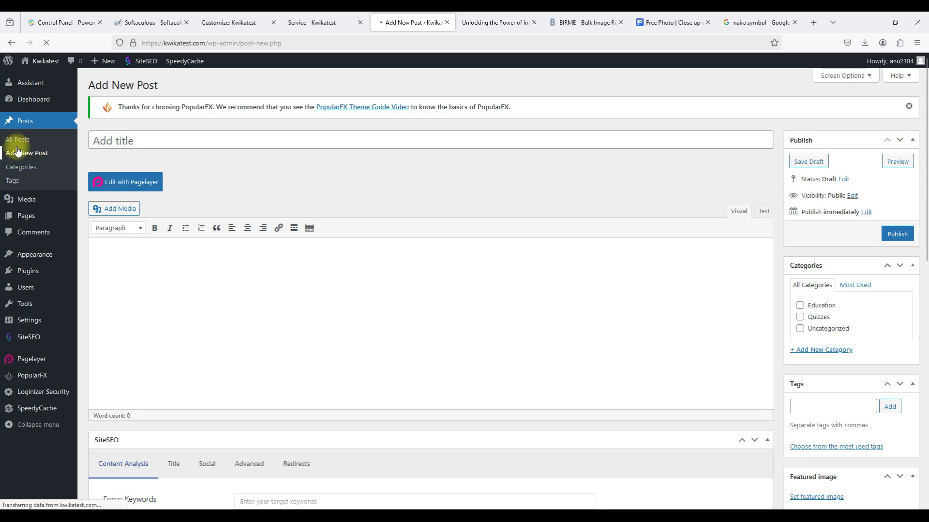
click(19, 139)
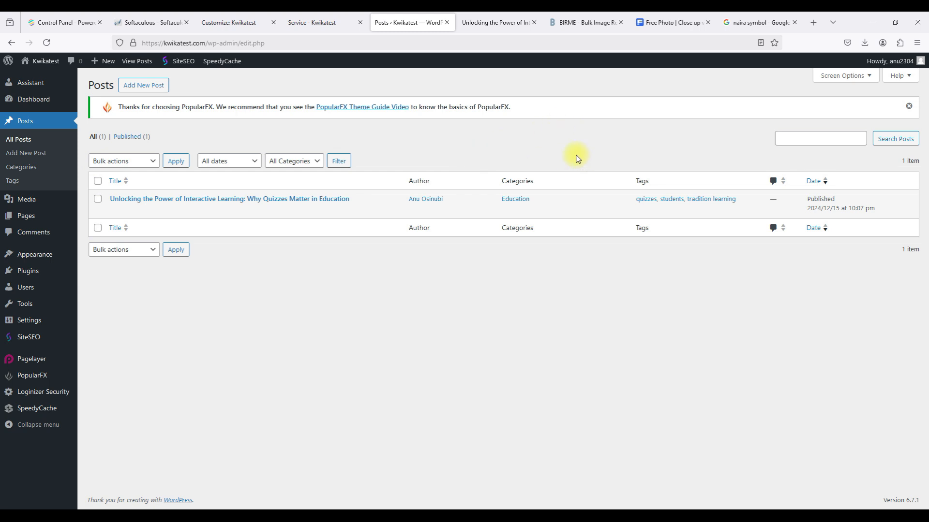
click(478, 17)
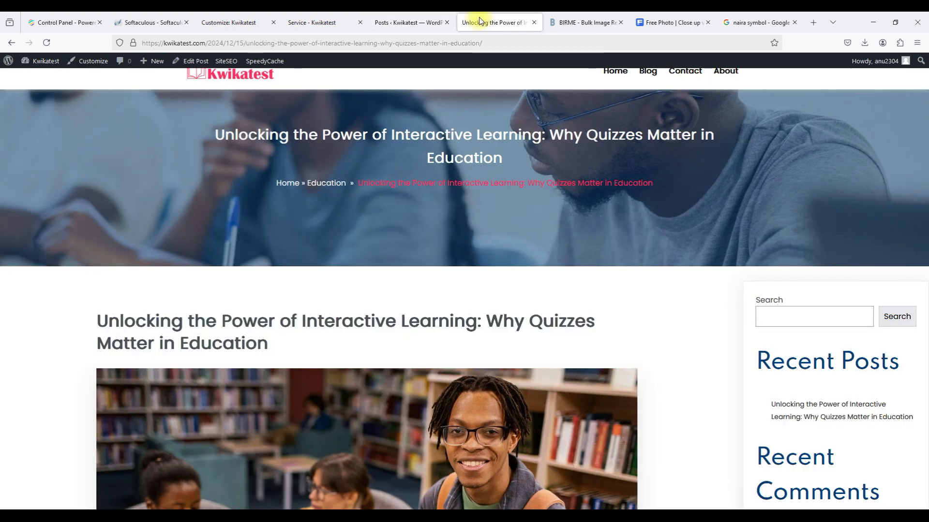
Reload the live quiz post and scroll down to the comment form and back to the title.
click(460, 43)
key(Return)
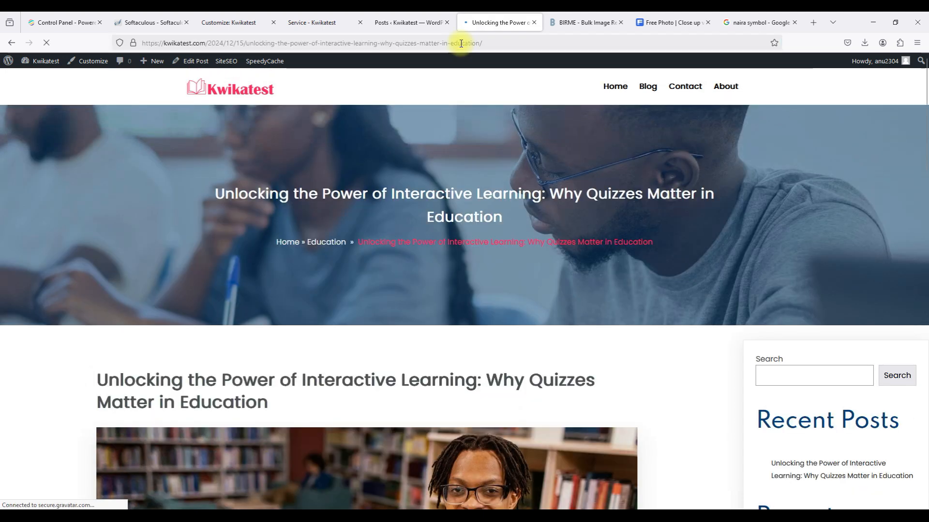
scroll(517, 208, down, 3)
scroll(517, 208, down, 3)
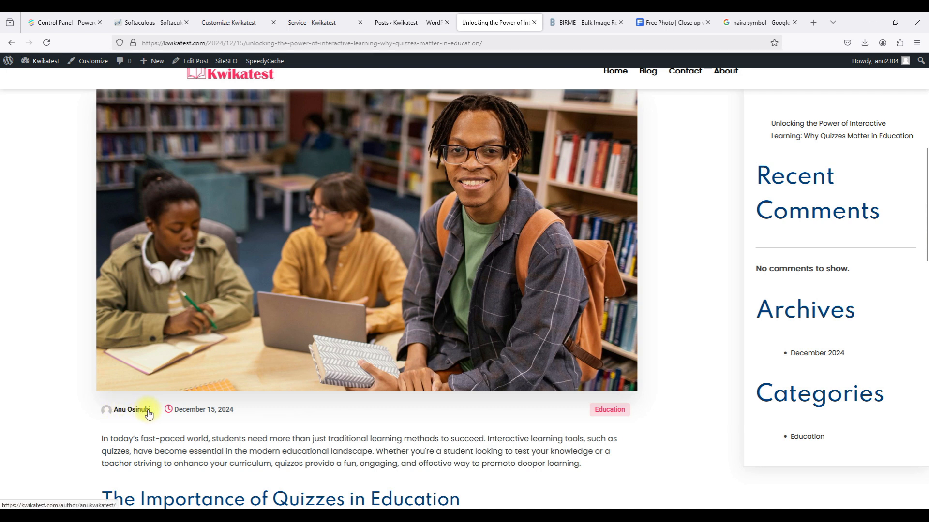
scroll(147, 413, down, 3)
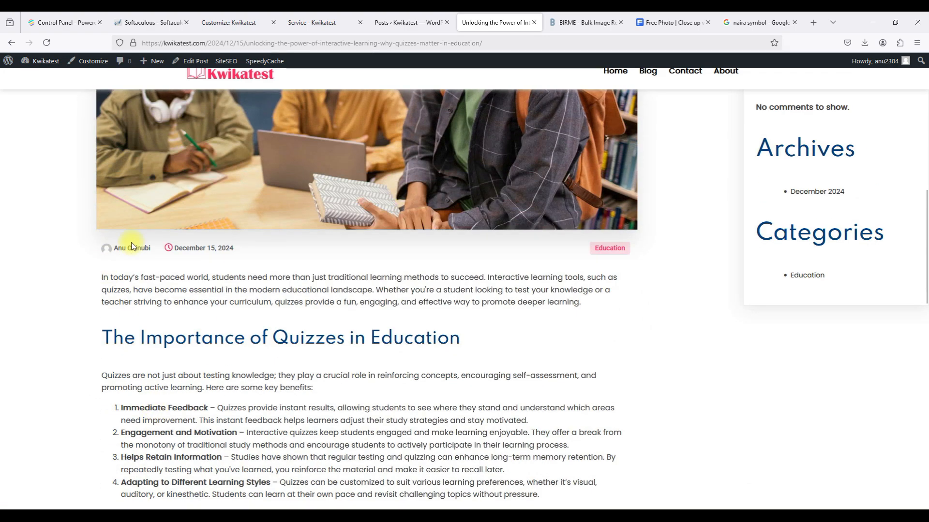
scroll(131, 246, down, 2)
scroll(121, 166, down, 5)
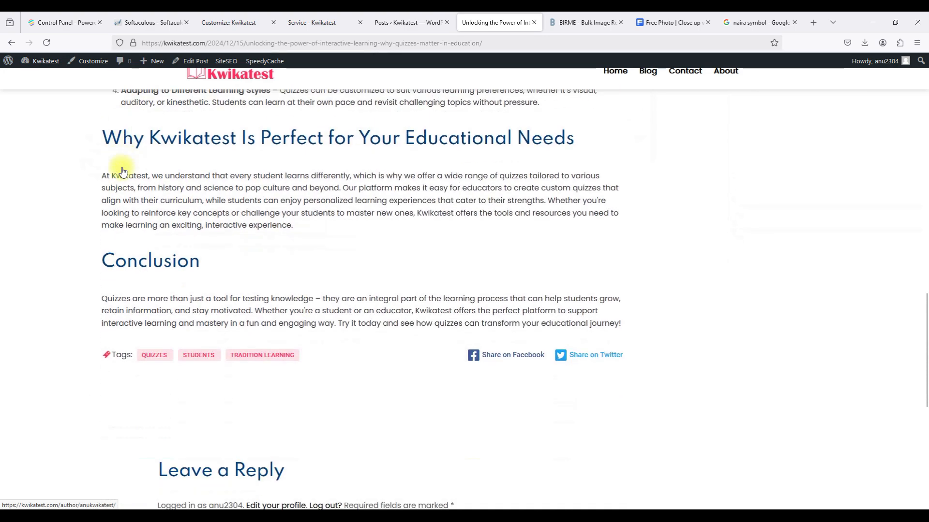
scroll(123, 172, down, 7)
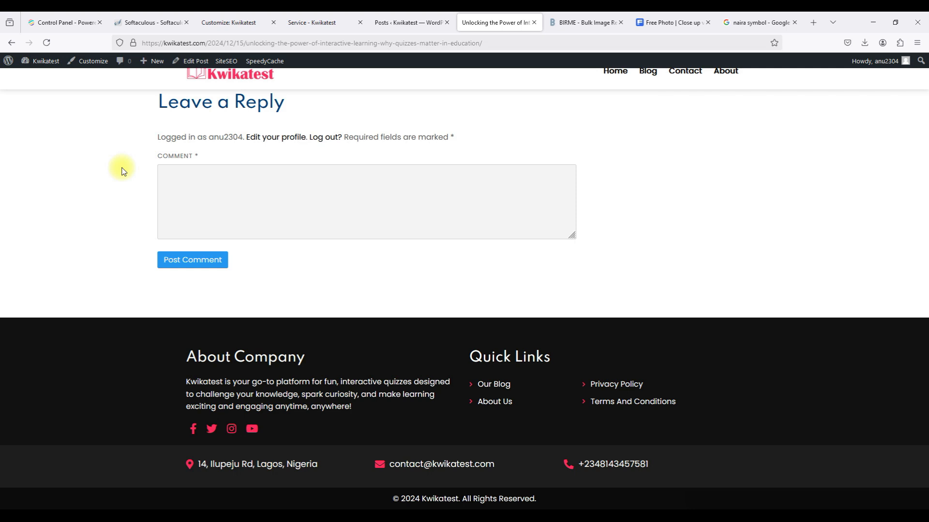
scroll(123, 171, up, 12)
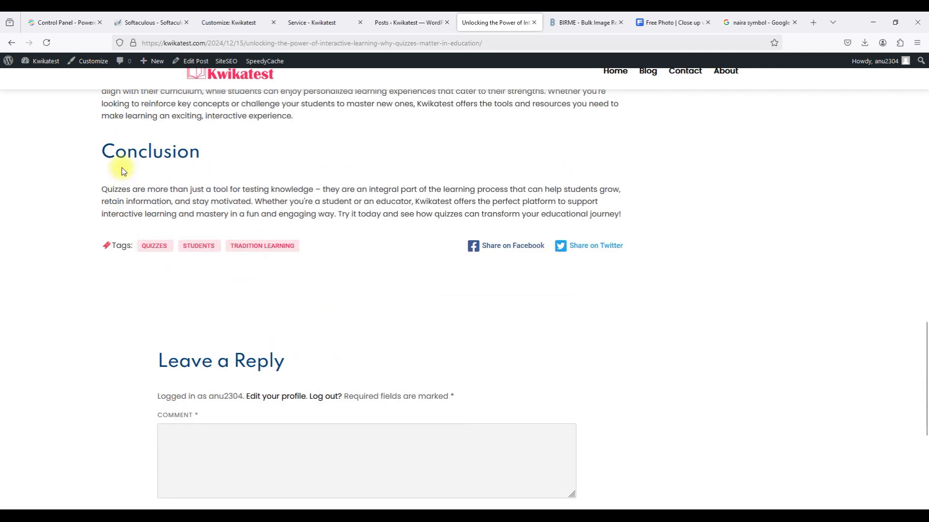
scroll(122, 170, up, 12)
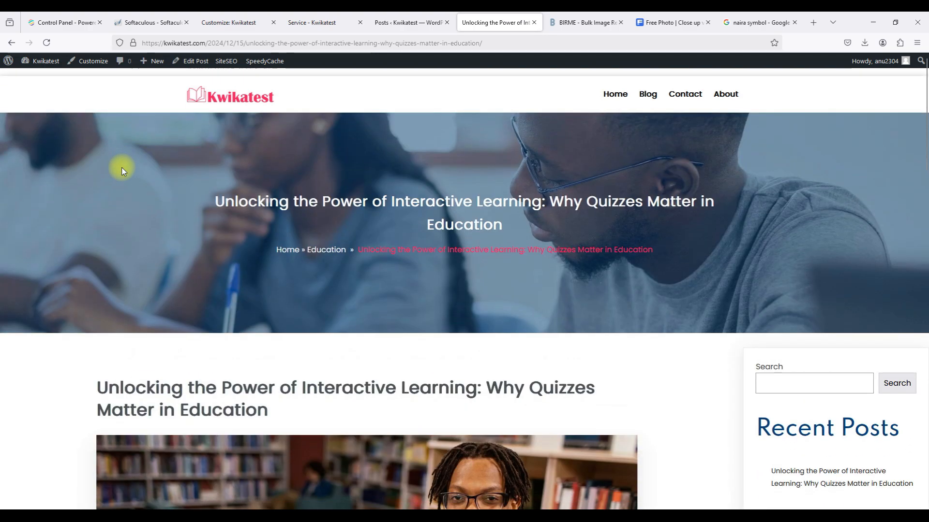
Go from the post to the Kwikatest home page and scroll through it.
click(229, 94)
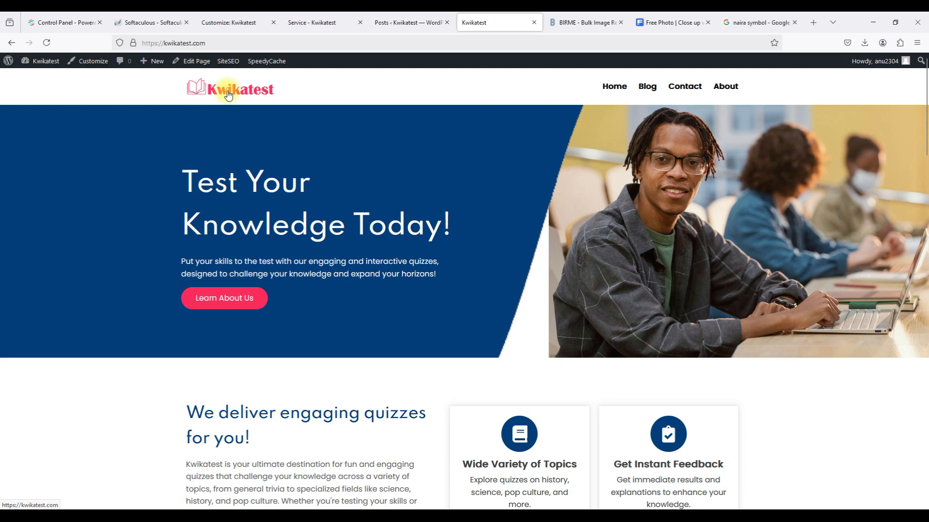
scroll(343, 191, down, 17)
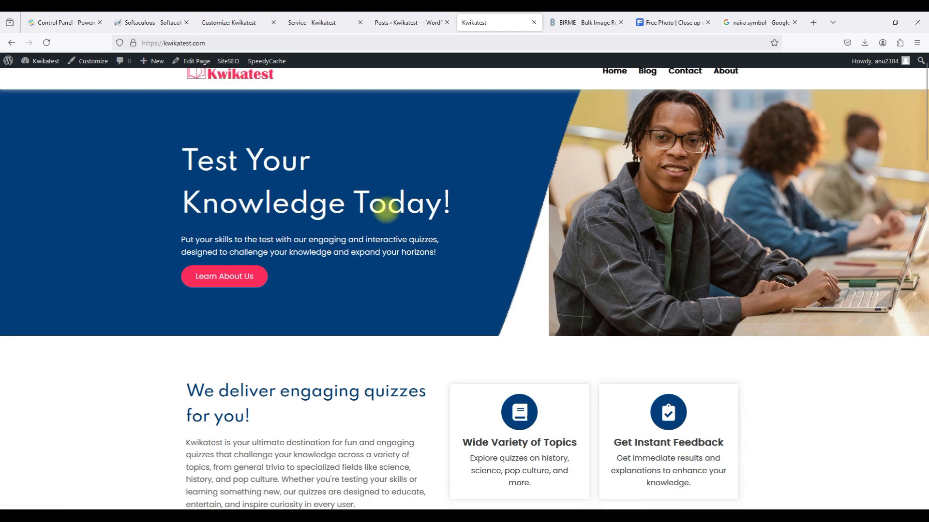
scroll(386, 209, down, 11)
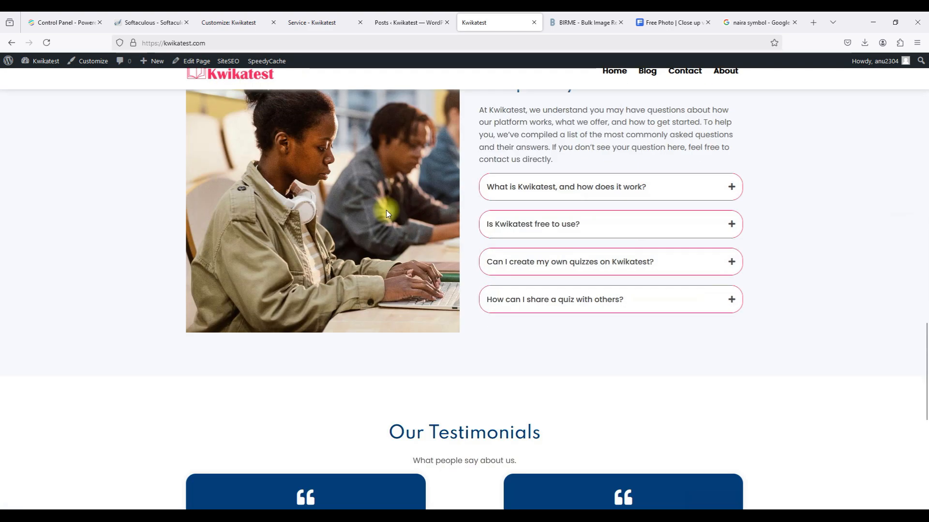
scroll(386, 210, up, 14)
scroll(386, 210, up, 6)
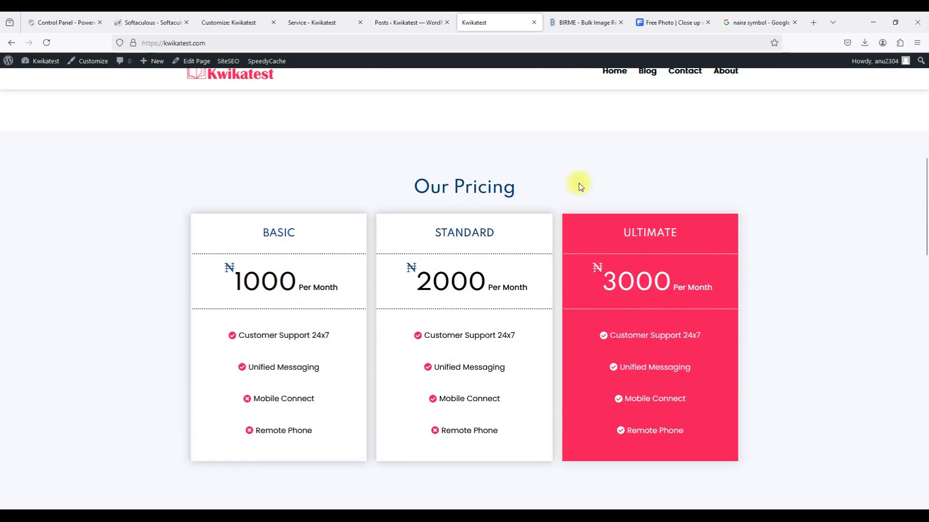
scroll(607, 213, up, 10)
Browse the site's Blog and Contact pages.
click(648, 87)
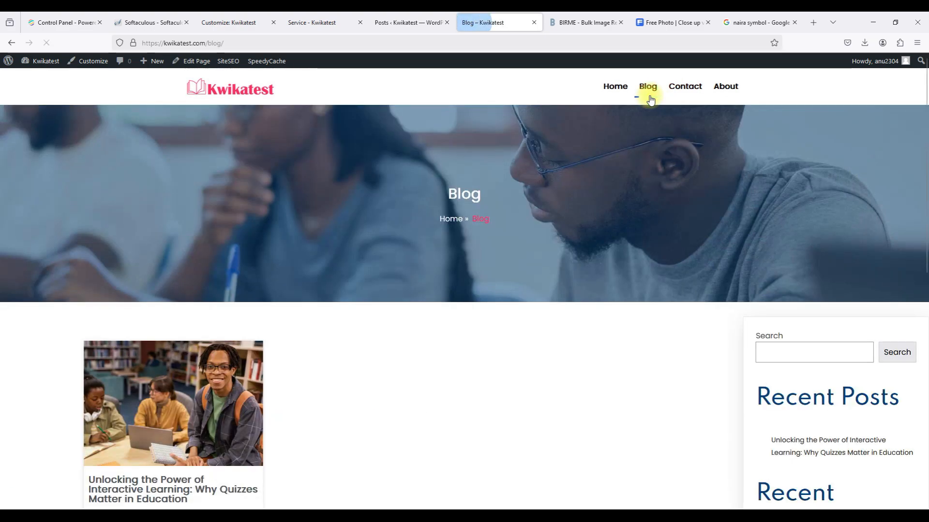
scroll(611, 235, down, 3)
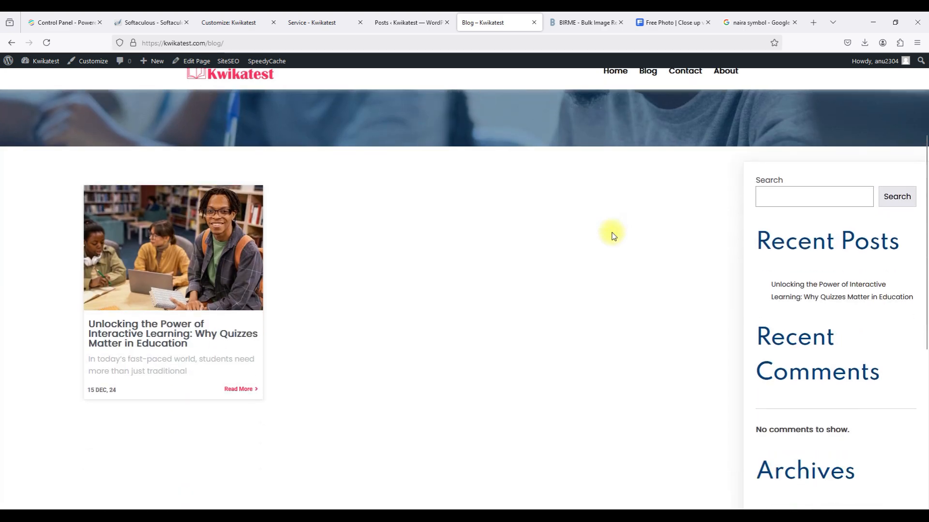
scroll(494, 298, up, 4)
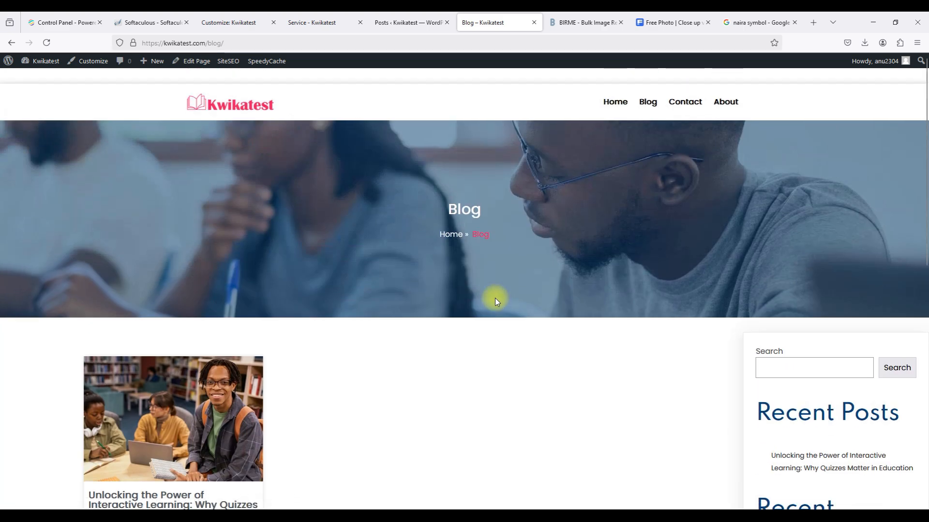
click(687, 87)
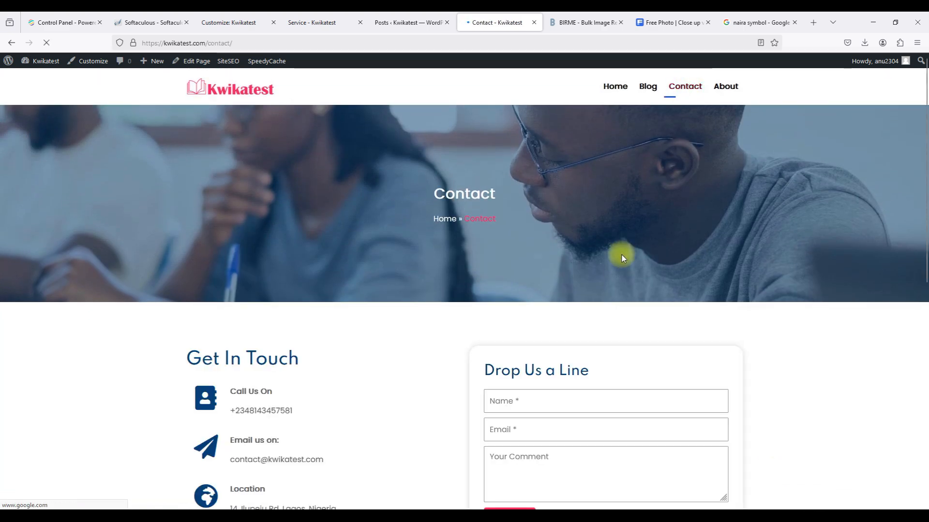
scroll(622, 254, down, 4)
scroll(622, 254, down, 3)
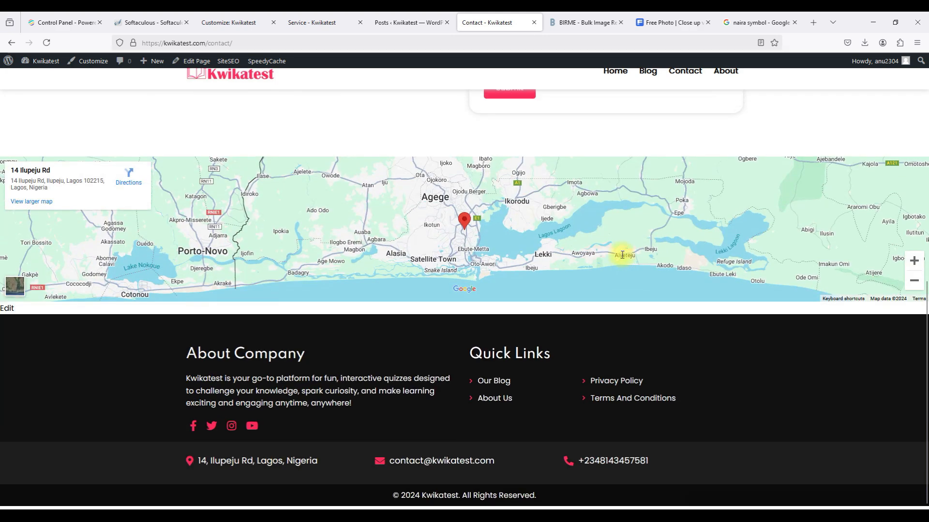
scroll(622, 253, up, 10)
Scroll through the About page, then return to the homepage.
click(725, 90)
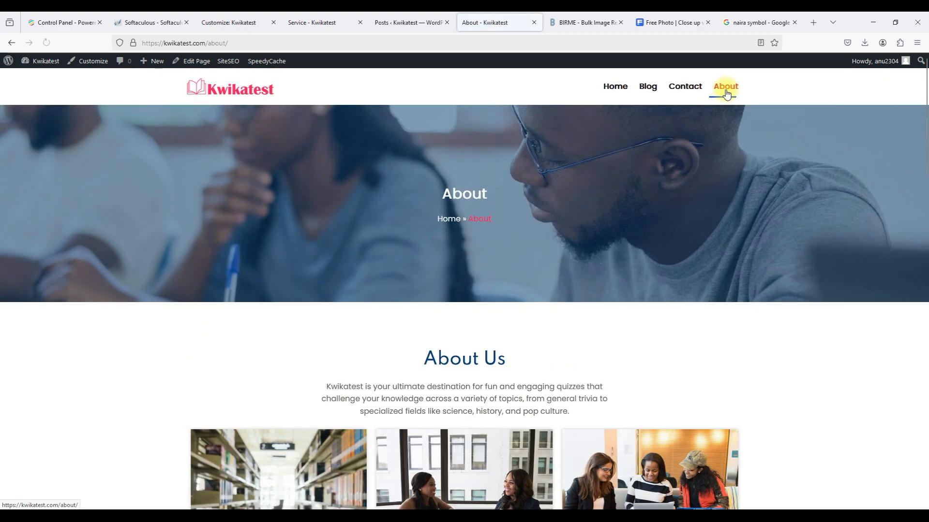
scroll(561, 318, down, 3)
scroll(561, 319, down, 10)
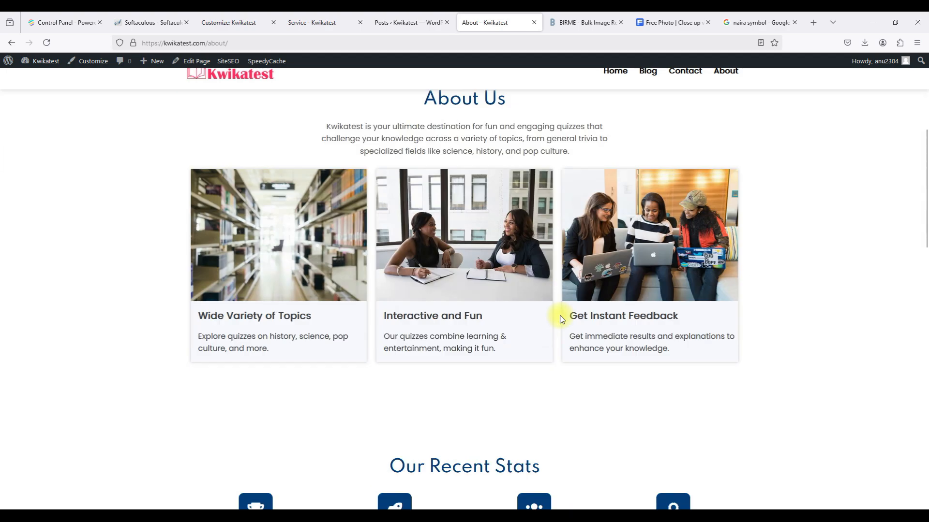
scroll(561, 319, down, 5)
scroll(561, 319, up, 15)
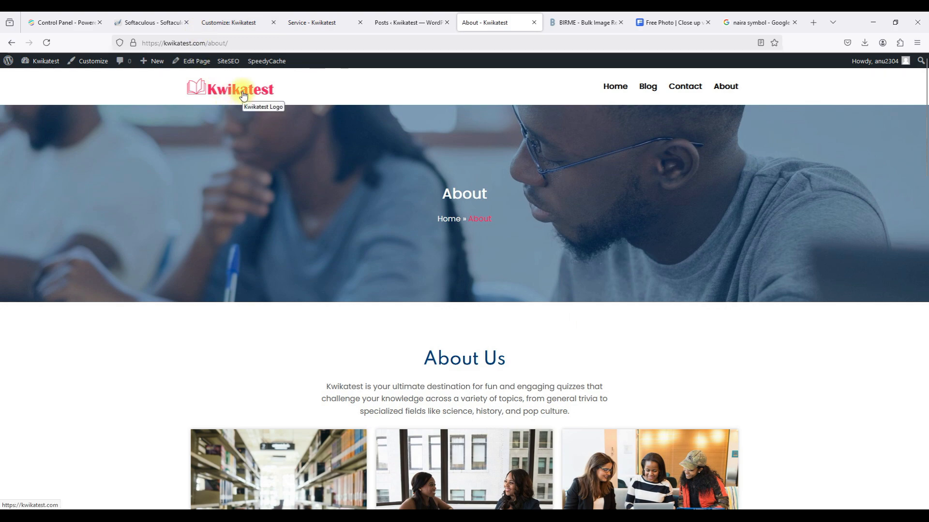
click(243, 95)
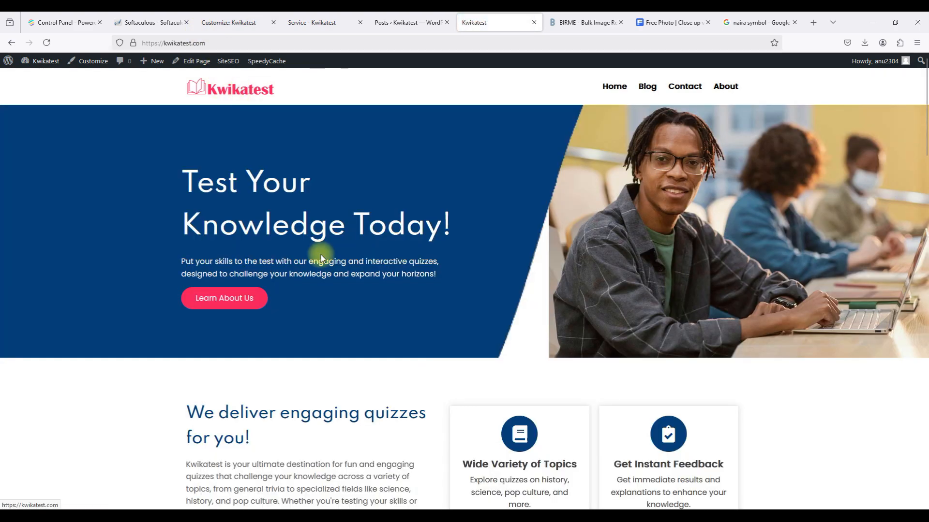
scroll(321, 255, down, 15)
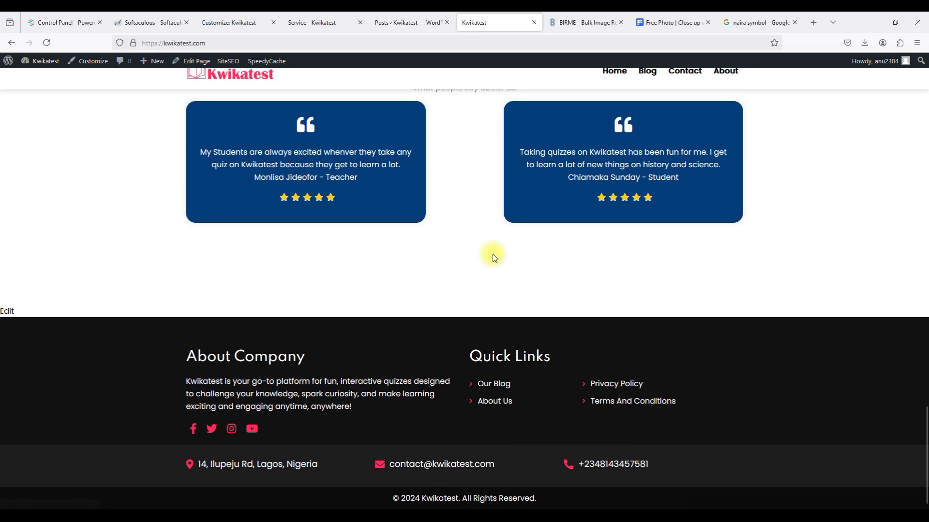
Open the draft Privacy Policy page in the editor from the admin Pages list.
click(387, 27)
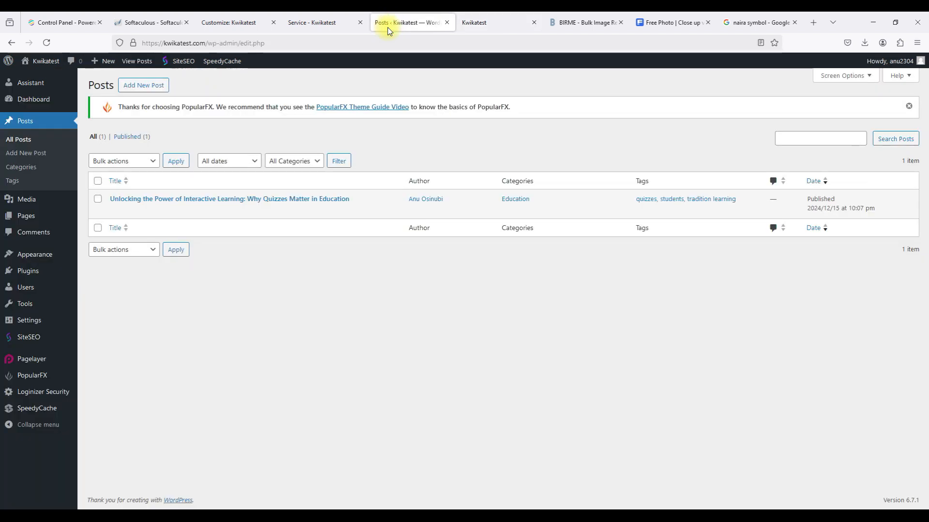
click(39, 219)
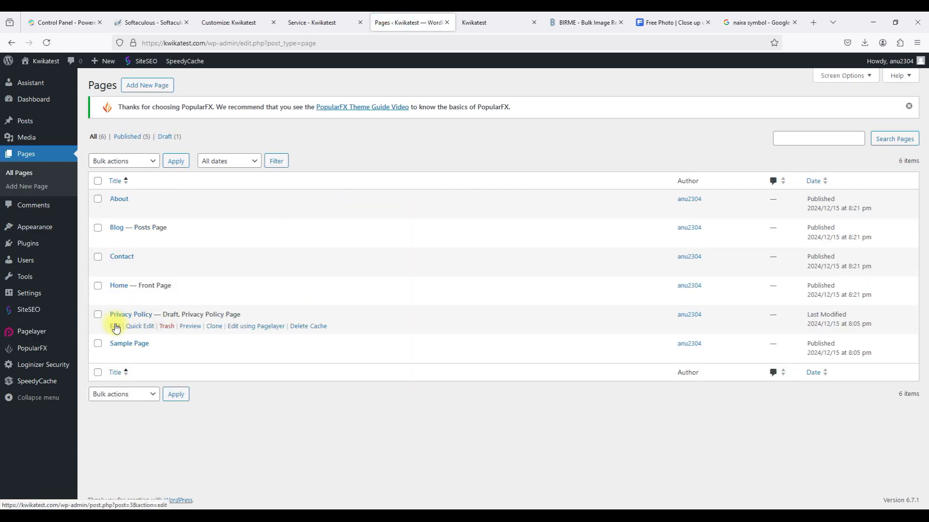
click(115, 327)
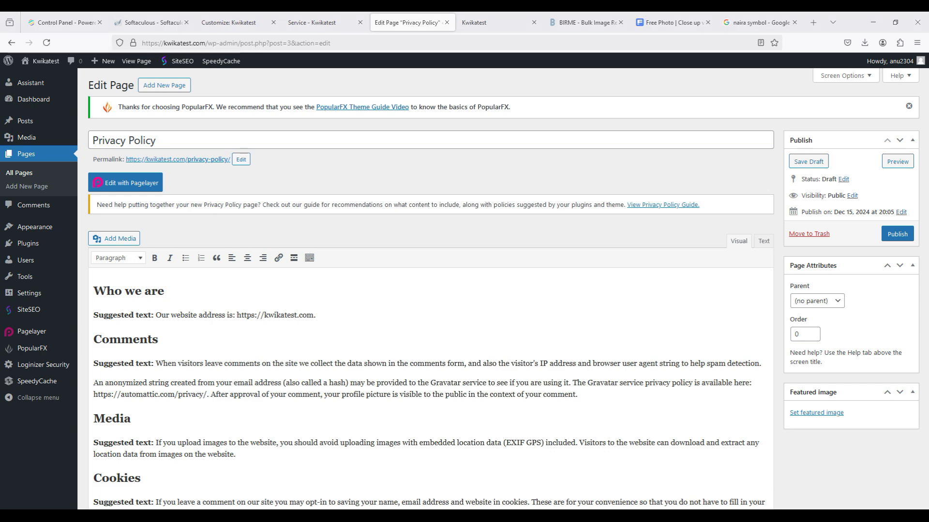
scroll(390, 424, down, 3)
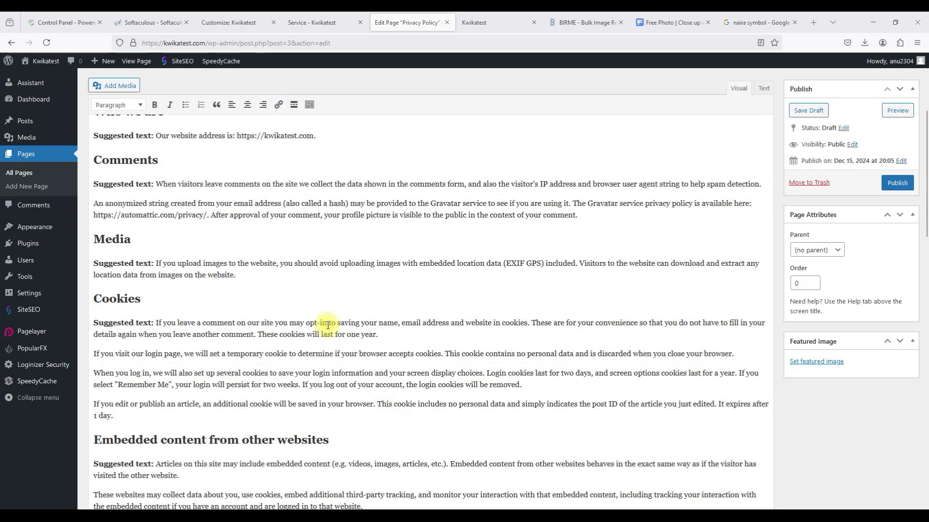
Replace all the default text with the pasted numbered privacy policy.
key(ctrl+a)
key(ctrl+v)
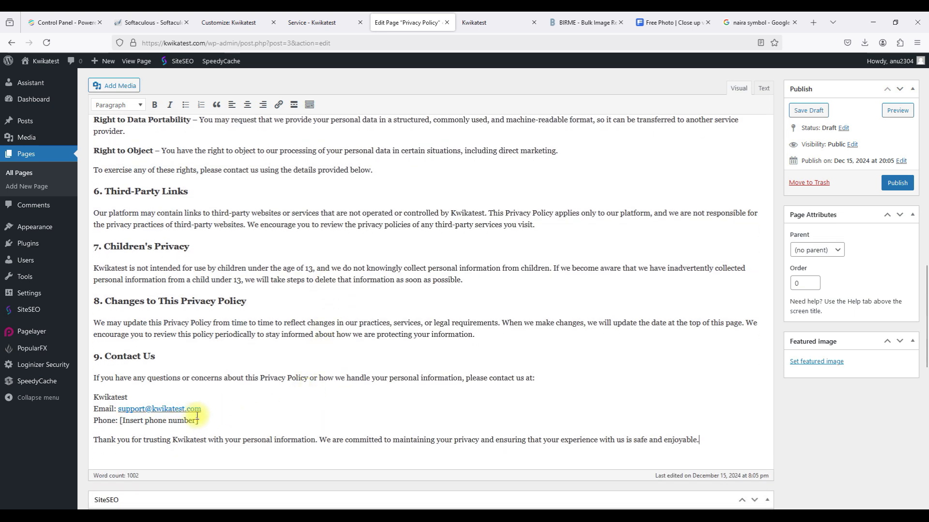
drag(202, 421, 119, 420)
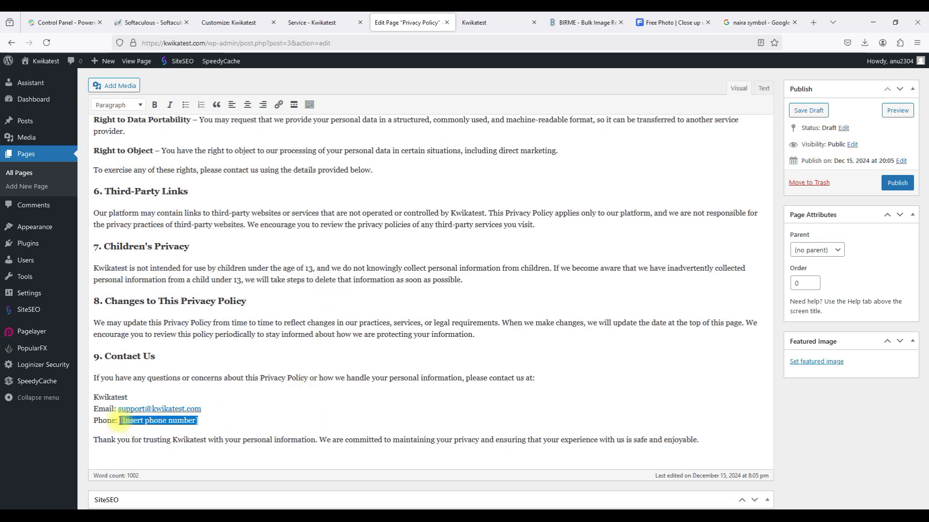
click(489, 22)
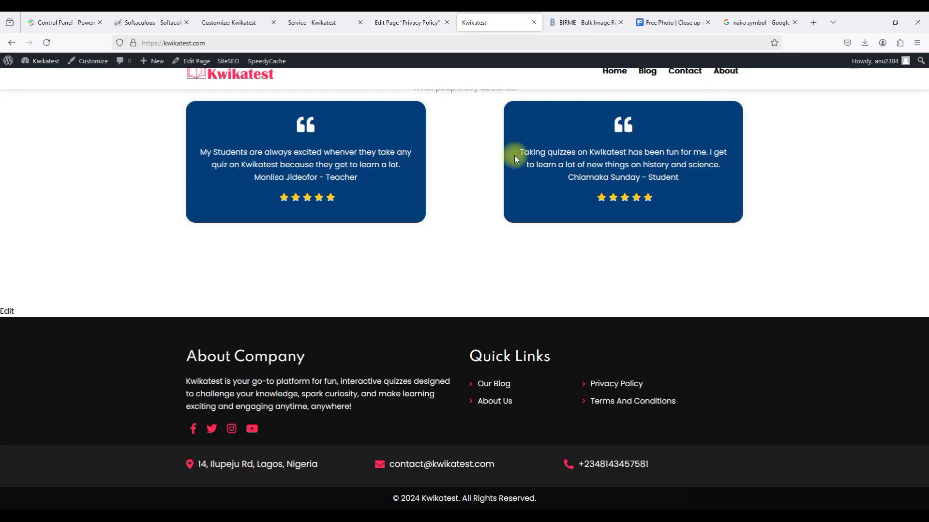
drag(657, 465, 576, 466)
key(ctrl+c)
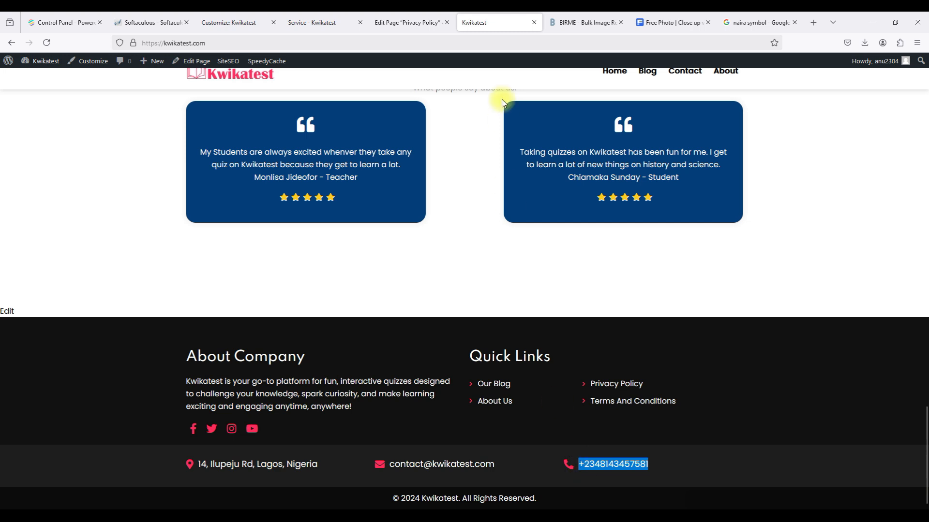
click(420, 30)
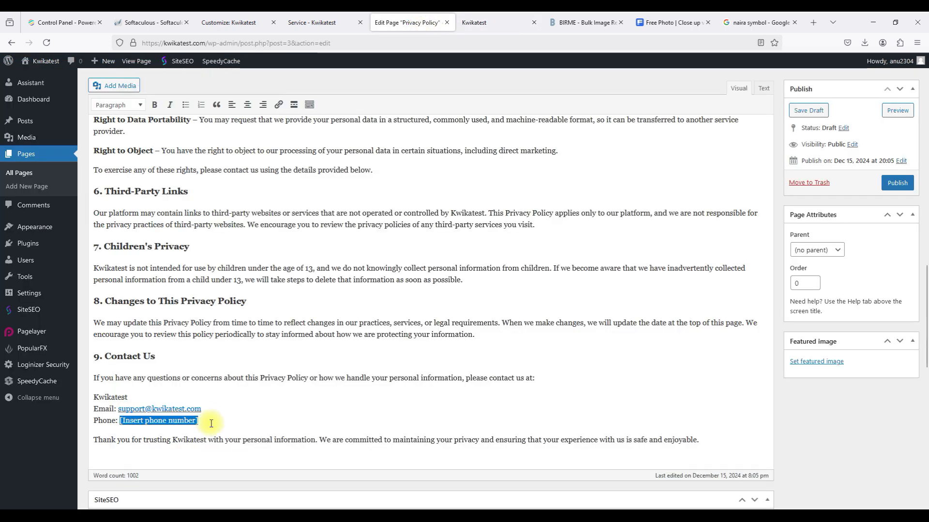
key(BackSpace)
key(ctrl+v)
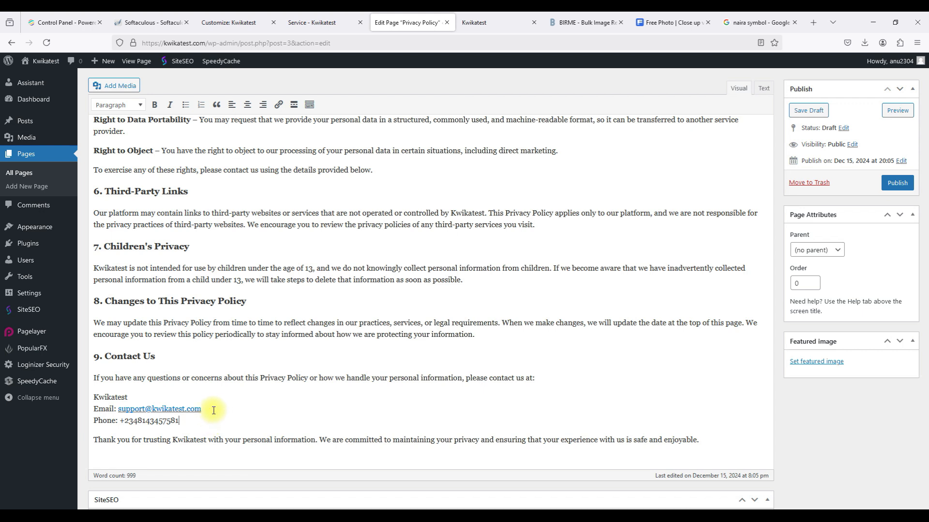
Retype the Contact Us email link text and change 'support' to 'contact' in its mail address.
click(147, 410)
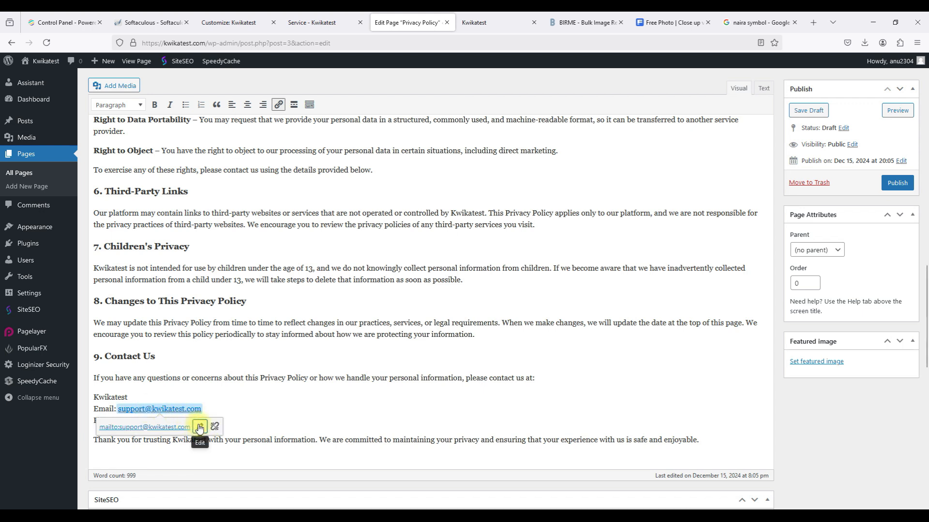
drag(206, 409, 122, 411)
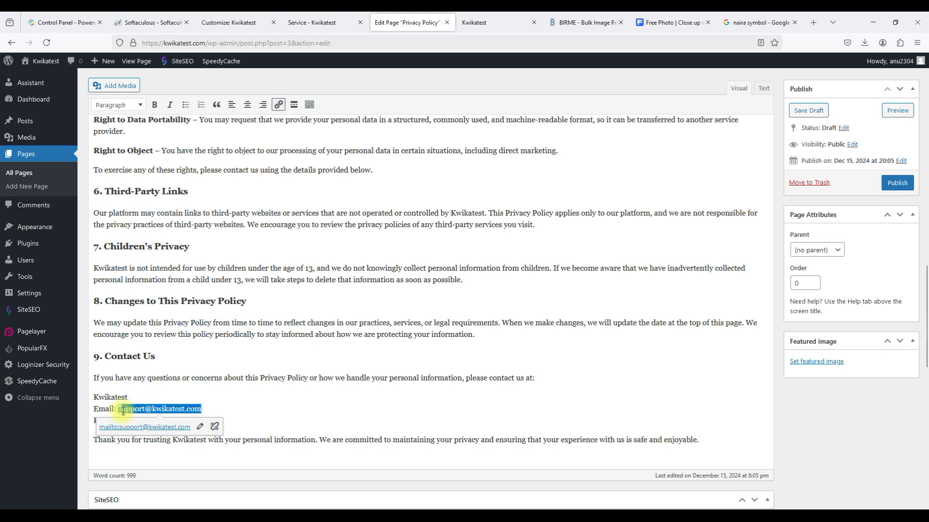
text(contac)
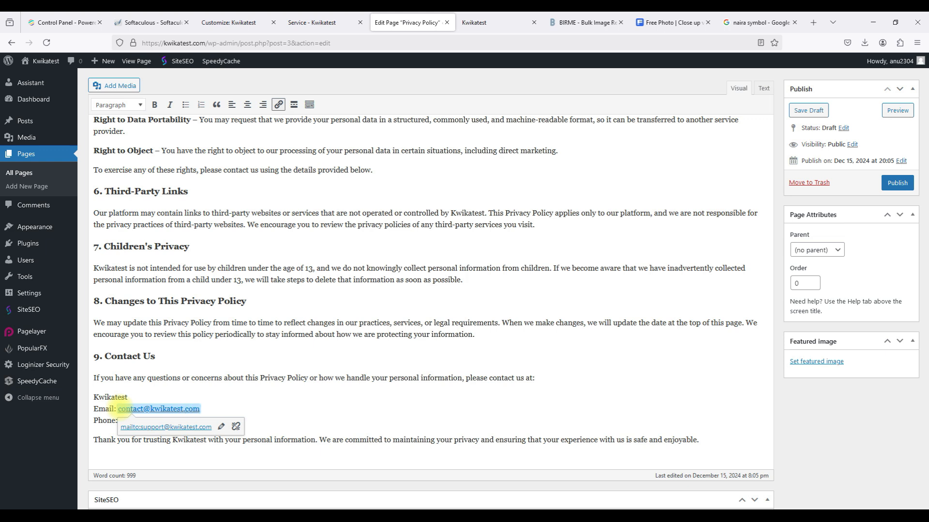
click(221, 426)
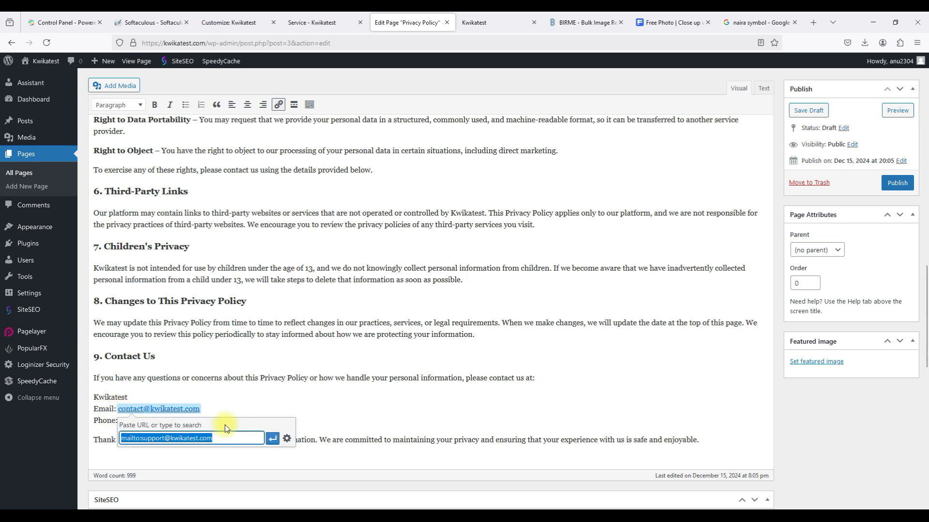
double_click(153, 439)
text(contact)
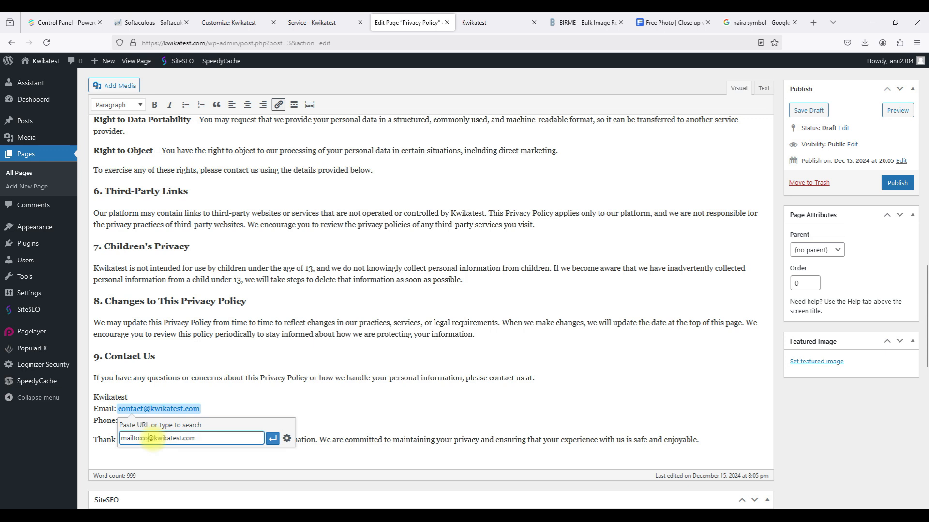
click(272, 439)
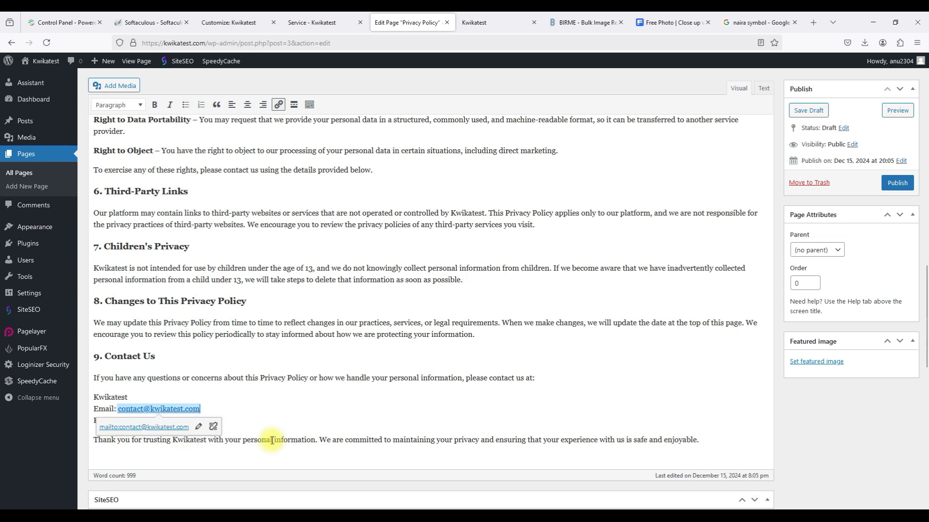
click(216, 395)
scroll(186, 420, down, 1)
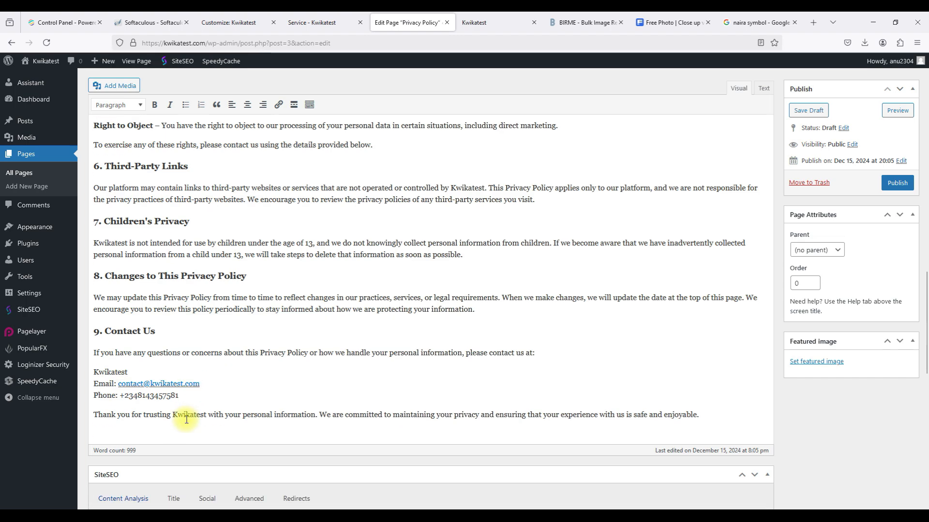
scroll(186, 420, up, 20)
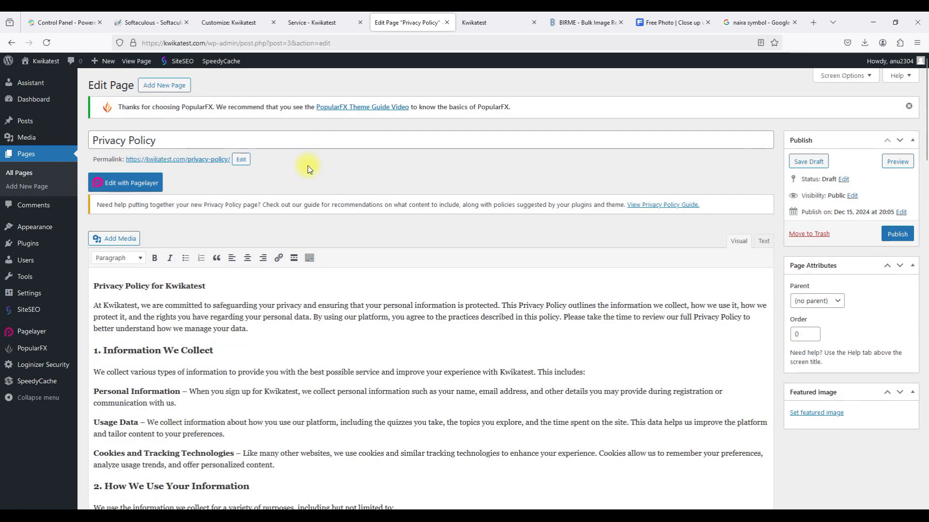
Publish the Privacy Policy, then check its Contact Us email on the live kwikatest.com page.
click(893, 241)
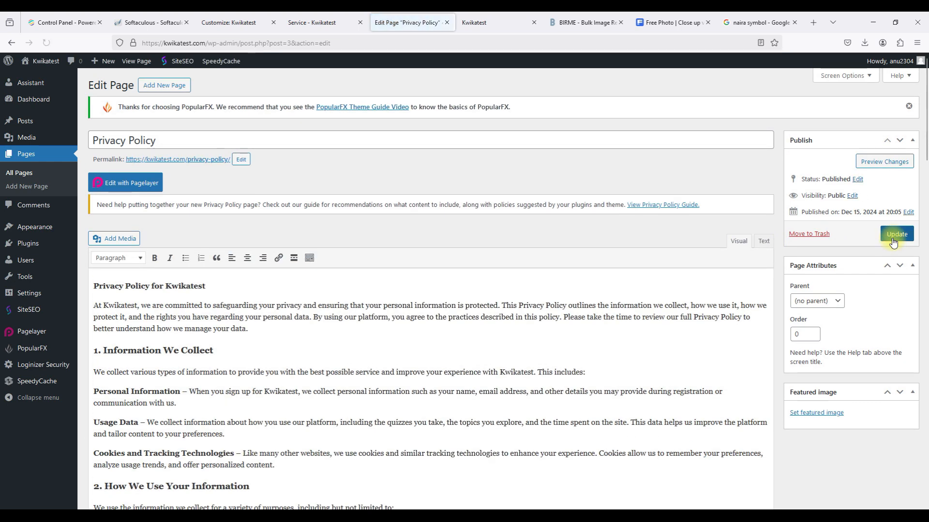
click(501, 16)
click(621, 384)
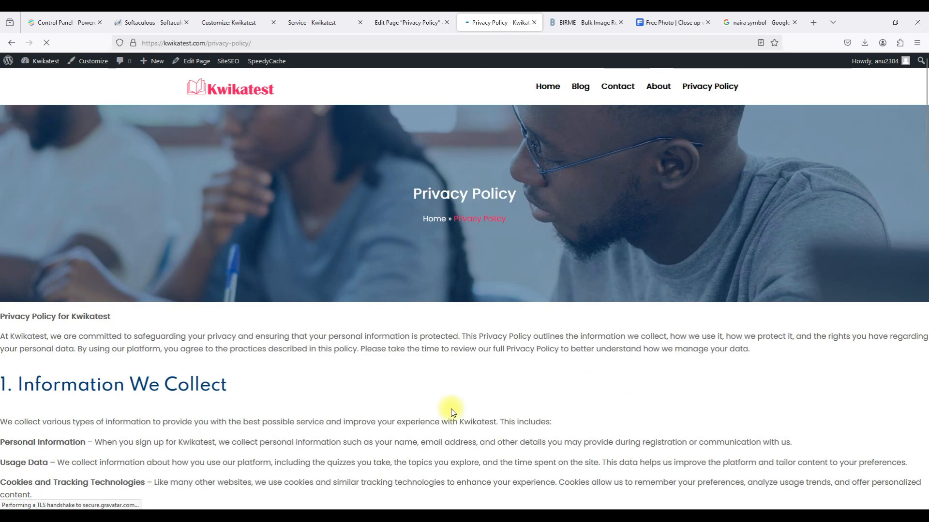
scroll(452, 408, down, 10)
scroll(452, 409, down, 10)
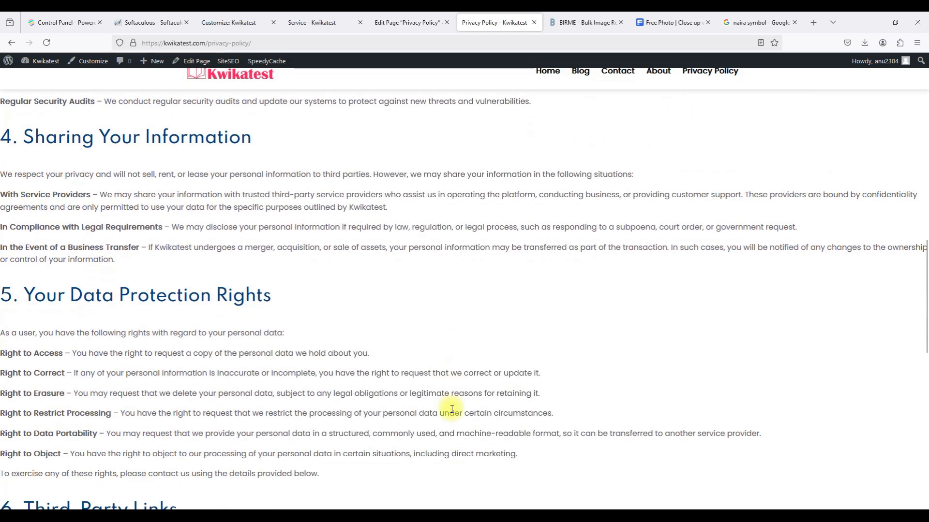
scroll(452, 409, down, 5)
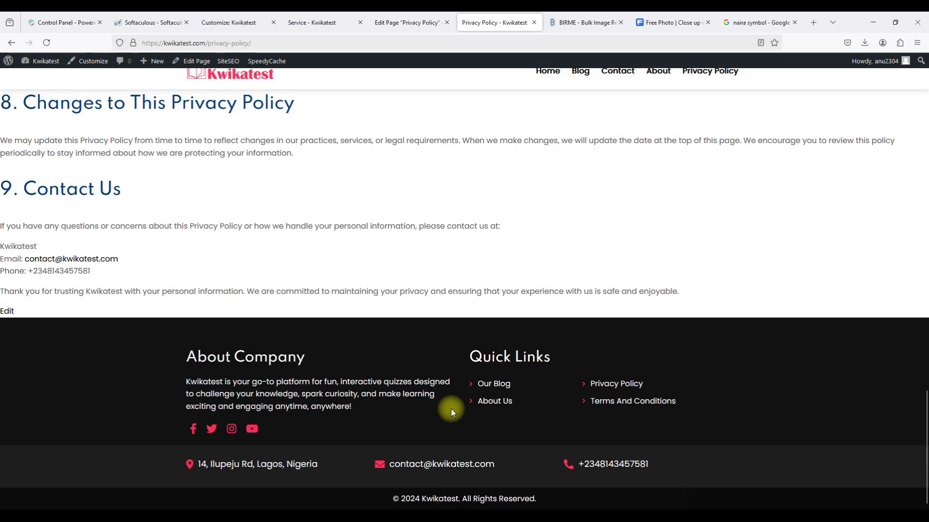
click(393, 25)
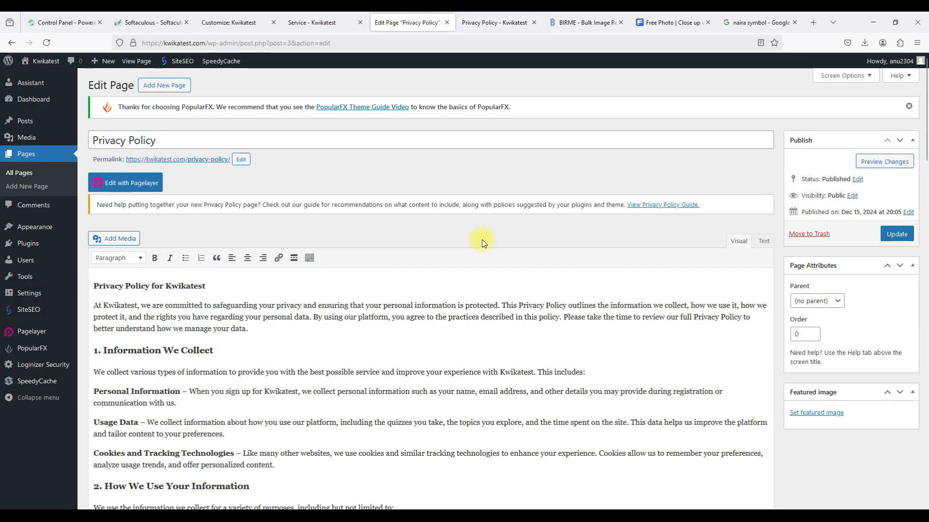
Add 'privacy policy' and 'kwikatest' as SiteSEO focus keywords, replacing a mistyped tag.
scroll(482, 239, down, 12)
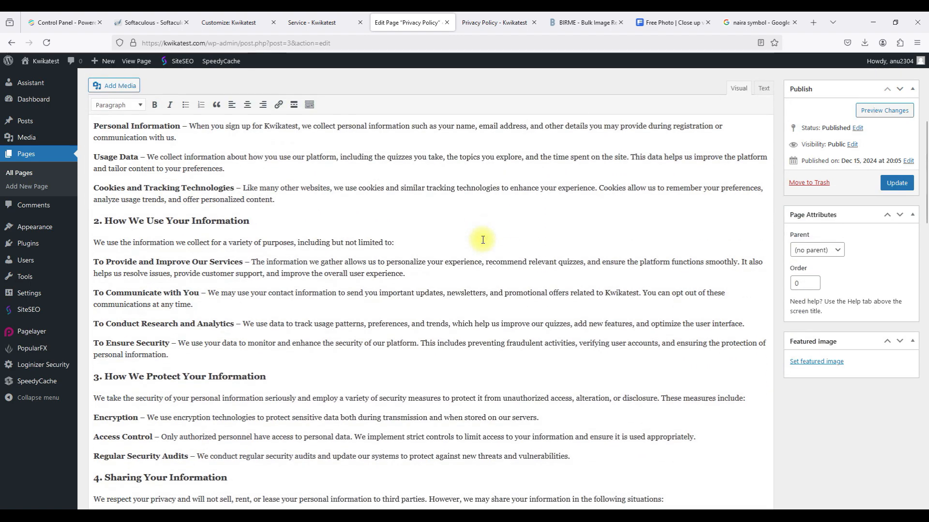
scroll(482, 239, down, 15)
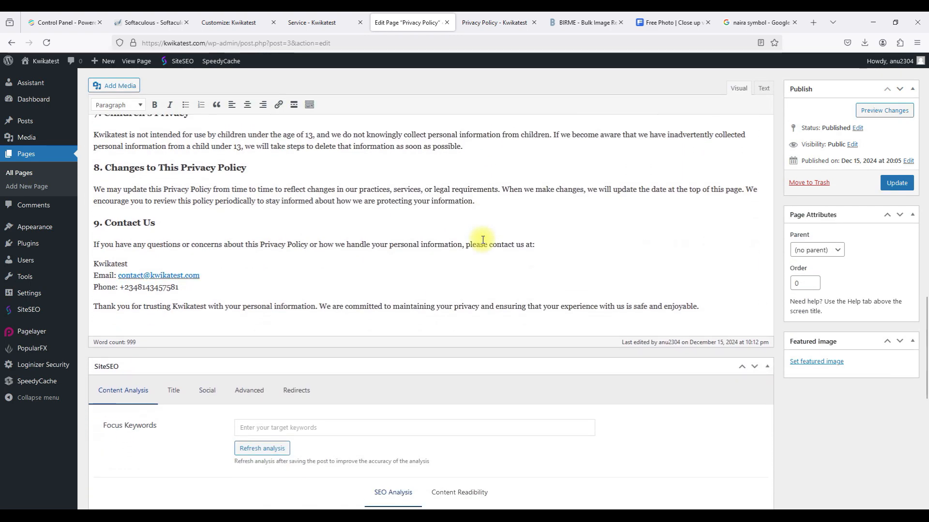
click(263, 344)
text(privacy policu)
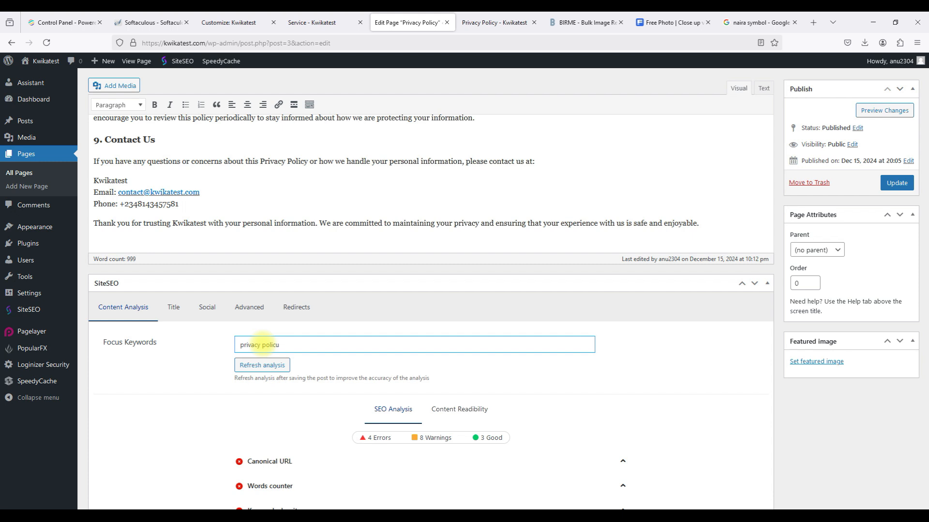
key(Return)
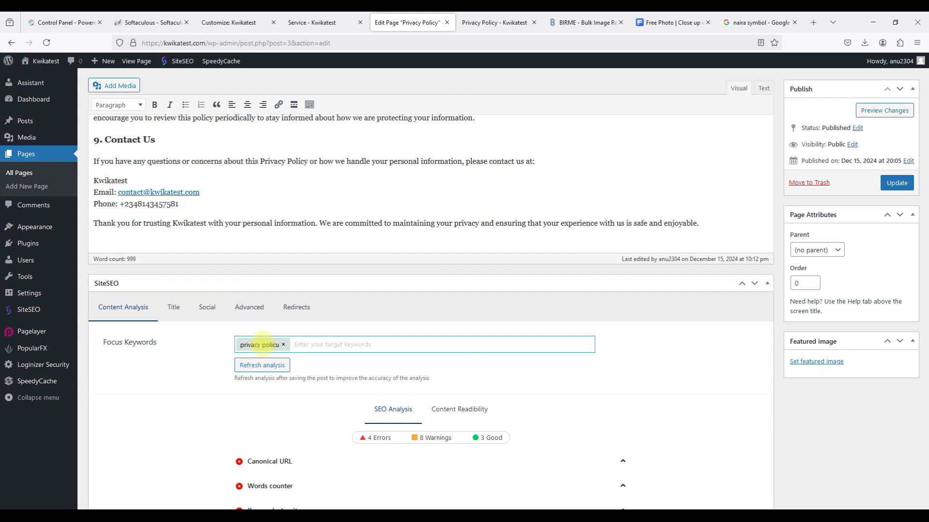
key(BackSpace)
text(pri)
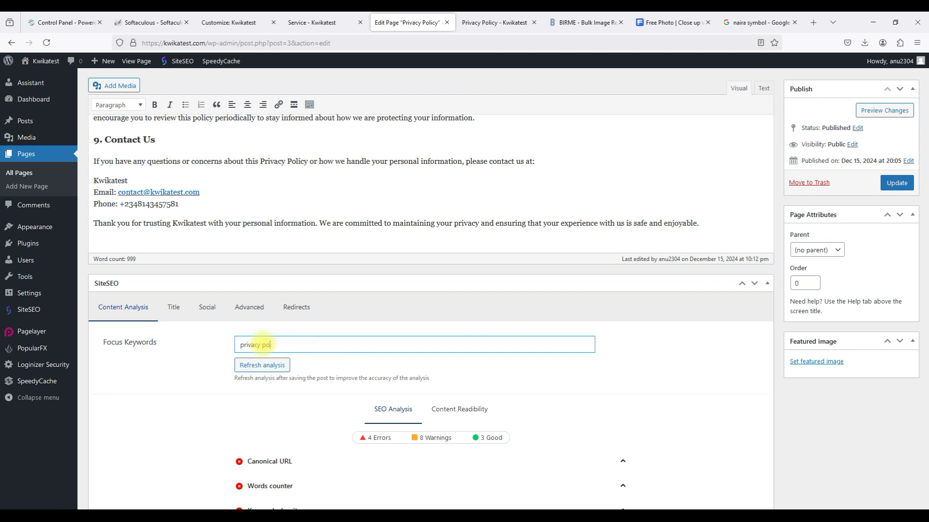
key(Return)
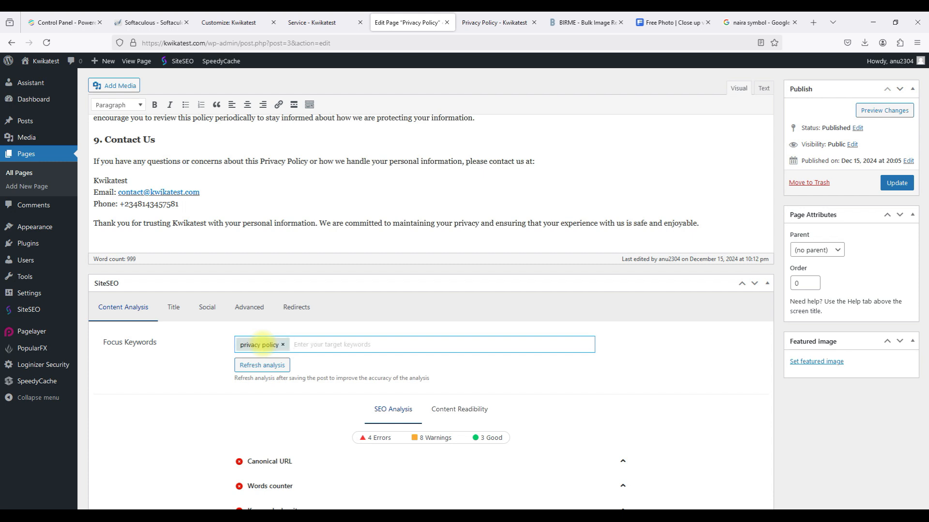
text(kwikatest)
key(Return)
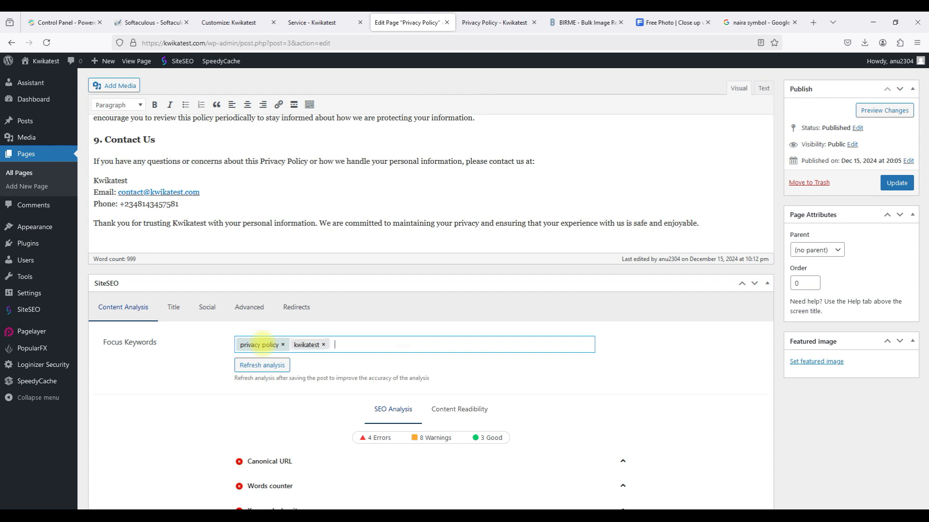
Refresh the SEO analysis and save the Privacy Policy with Update.
click(260, 363)
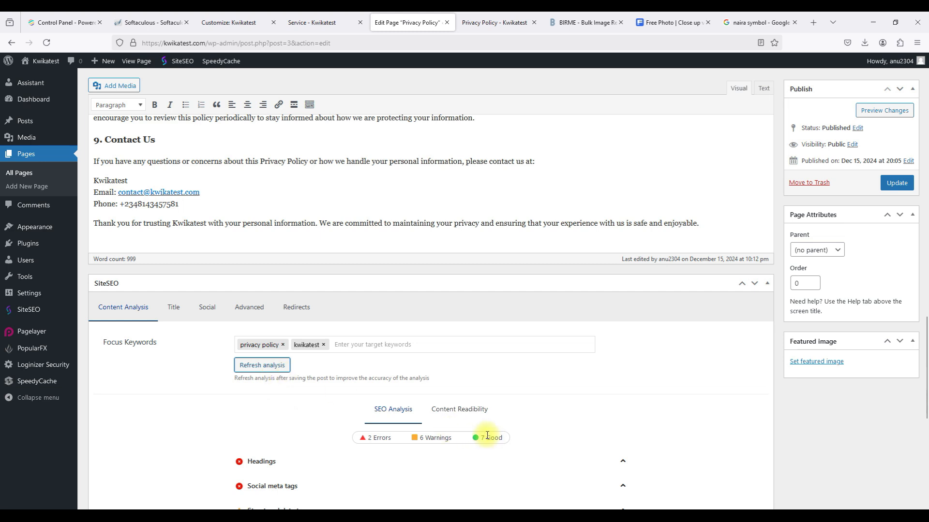
scroll(488, 437, down, 5)
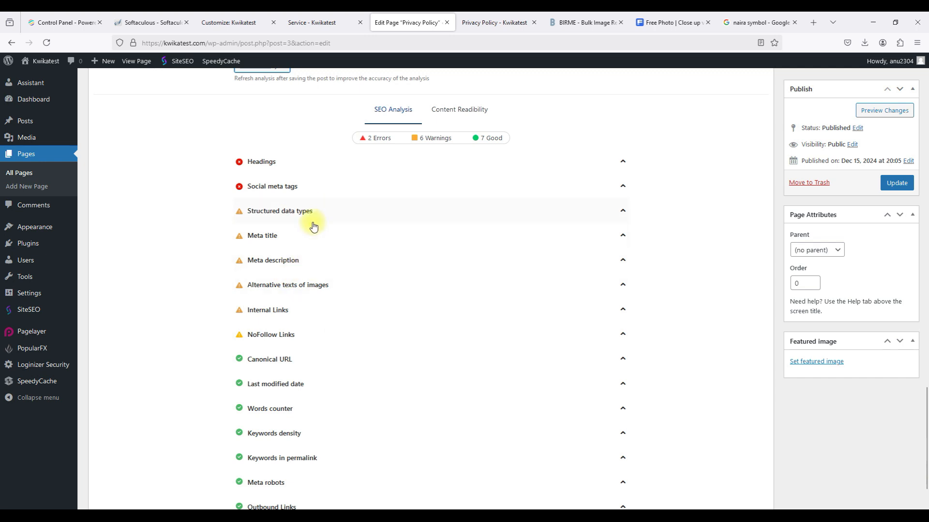
scroll(412, 199, up, 5)
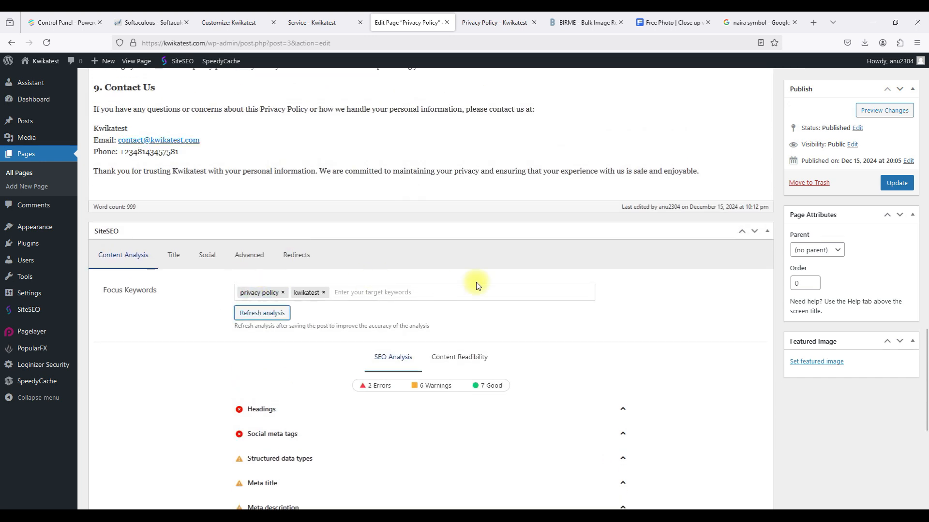
scroll(476, 282, up, 20)
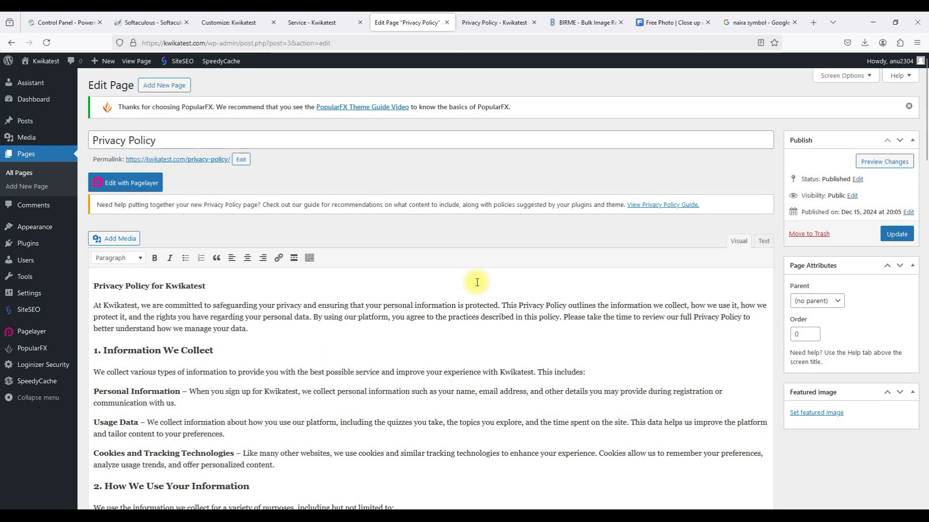
click(896, 237)
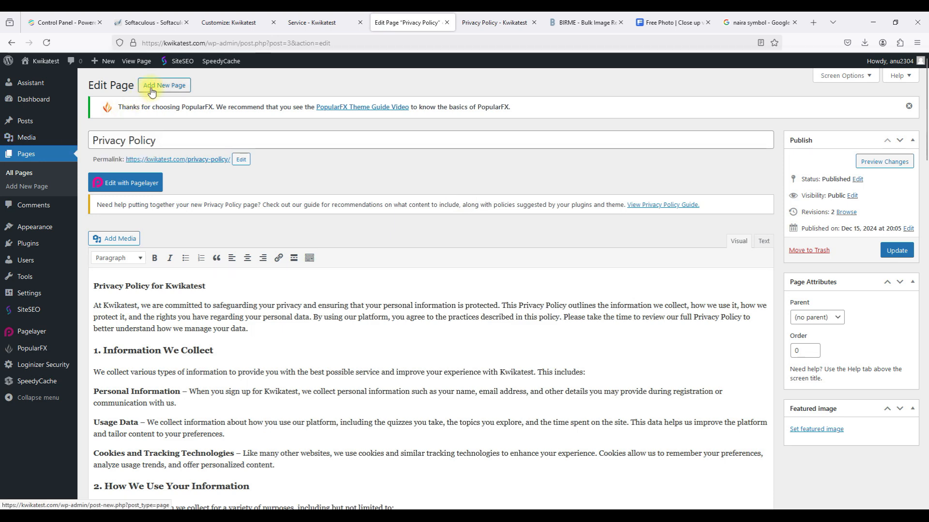
Title a new page 'Terms and Conditions' and paste the full terms text, through section 14, into its body.
click(152, 90)
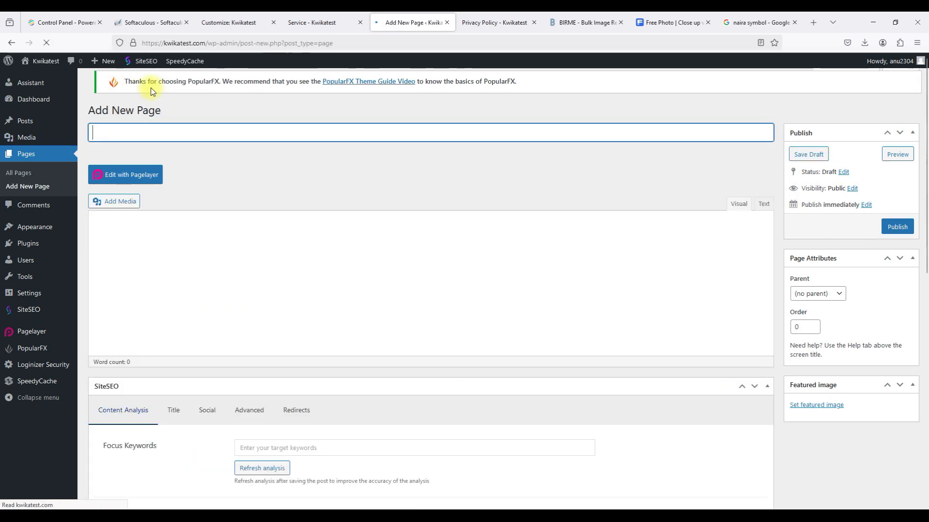
text(Terms and )
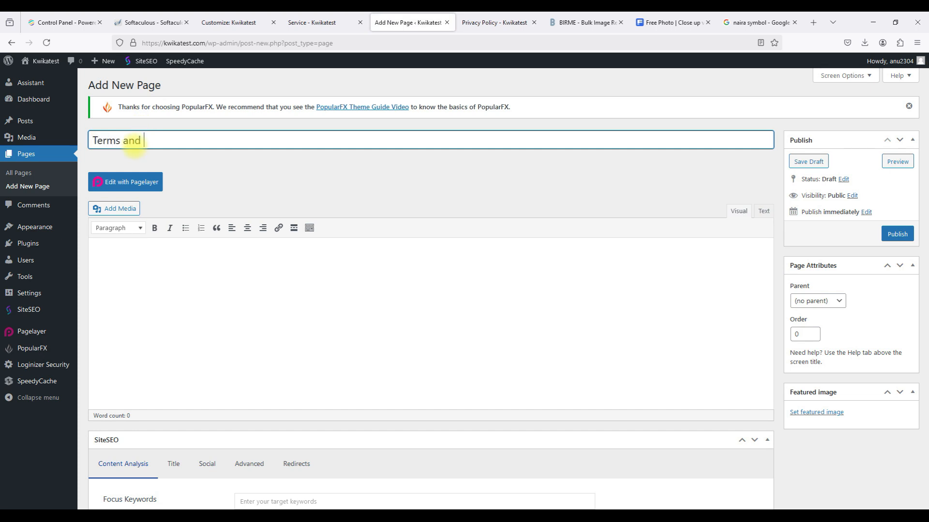
text(Condtions)
click(169, 138)
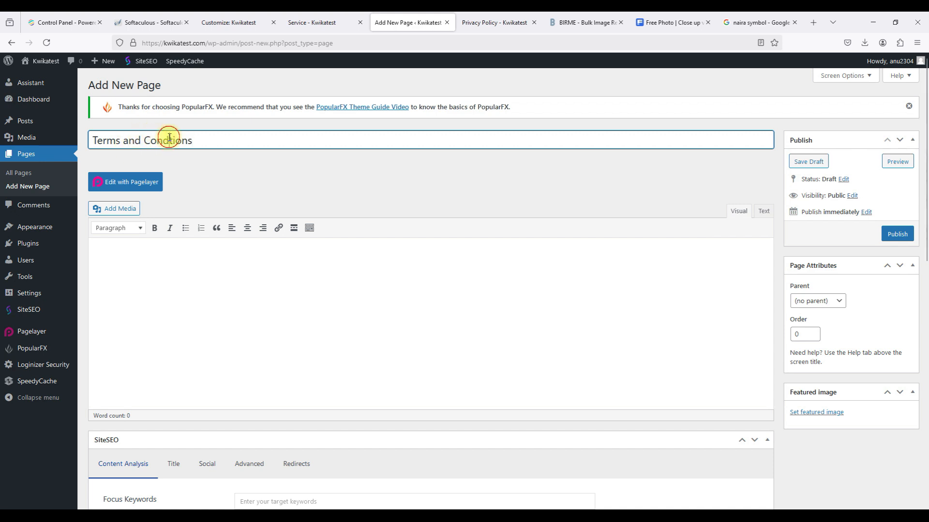
text(i)
click(247, 167)
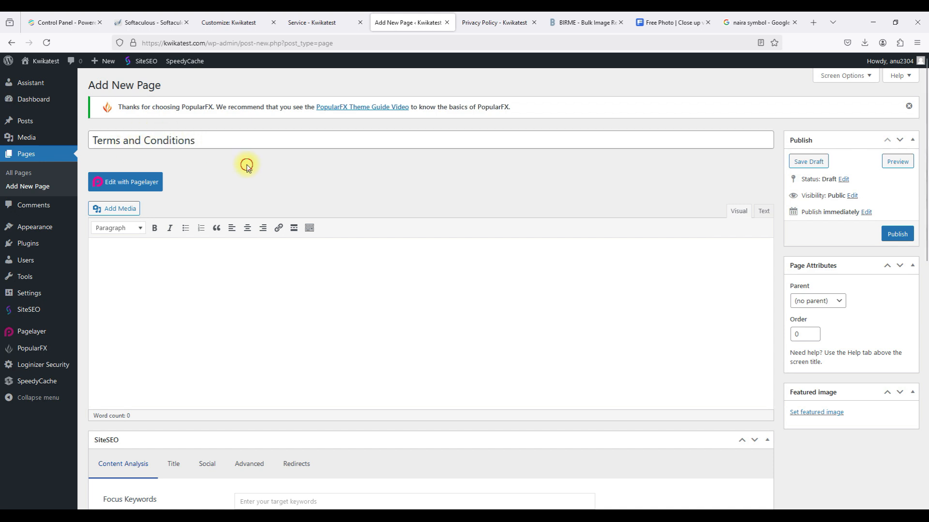
click(129, 141)
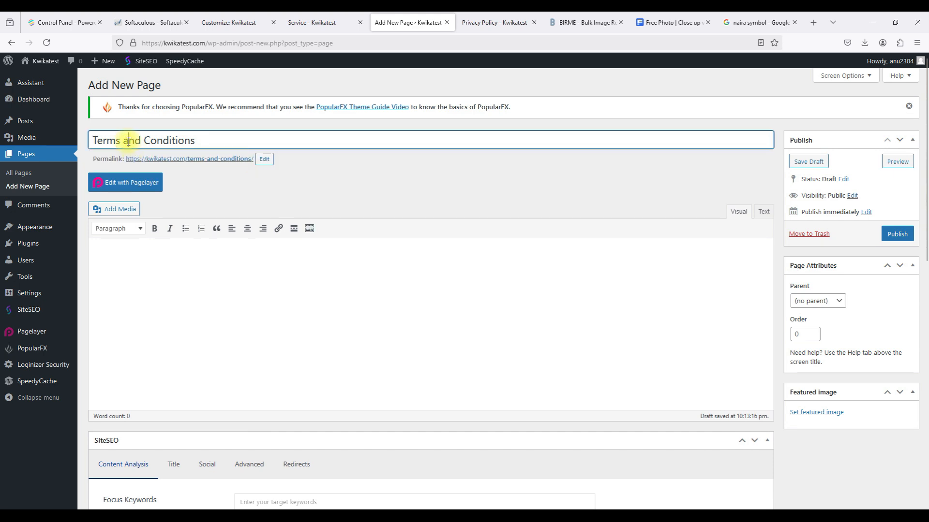
key(BackSpace)
text(A)
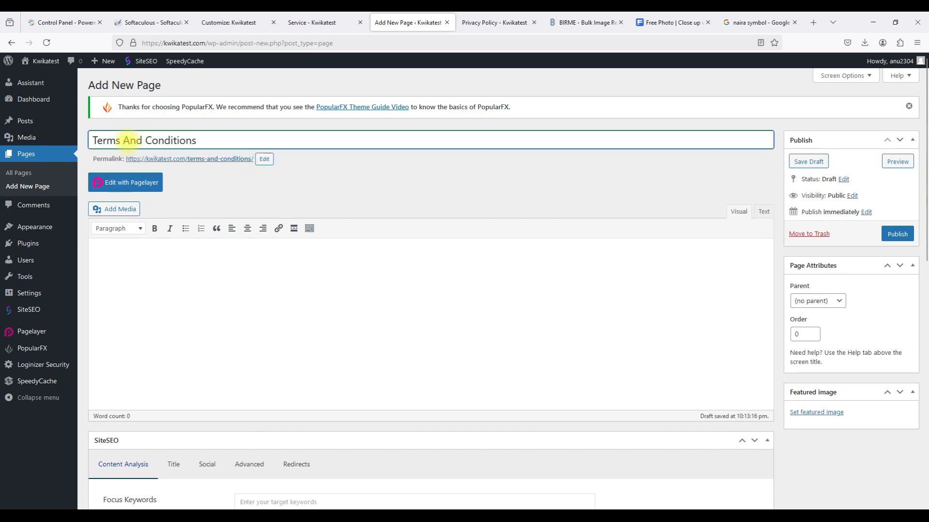
key(BackSpace)
text(a)
click(164, 271)
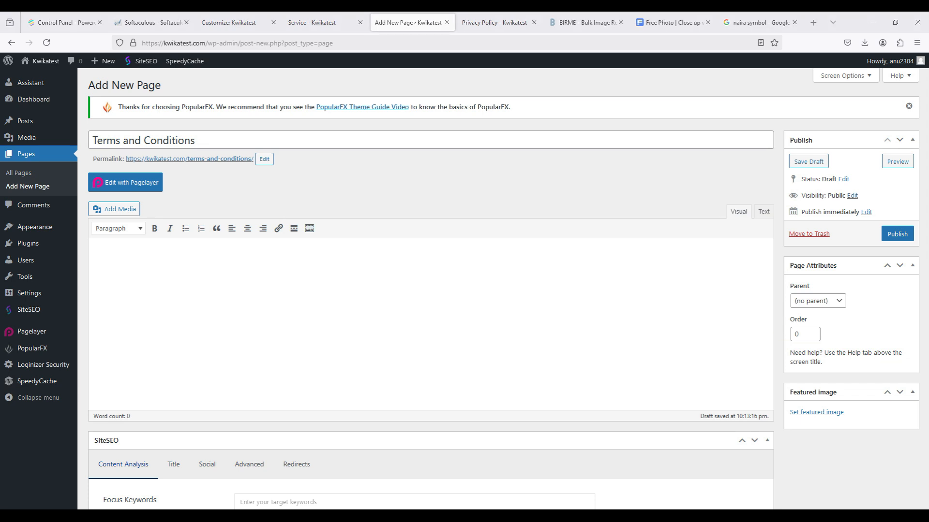
key(ctrl+v)
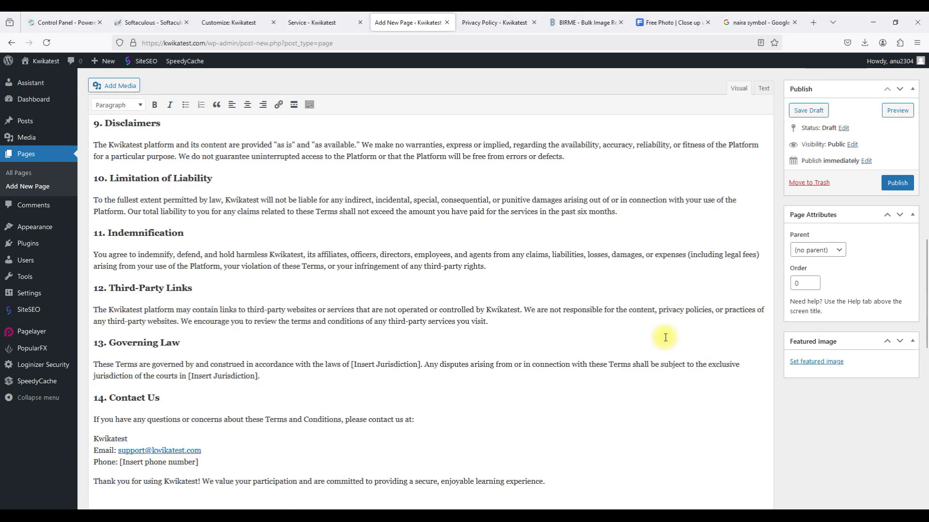
Replace the support email with a mailto-linked contact email, keeping the phone line directly below.
click(204, 452)
drag(205, 452, 118, 451)
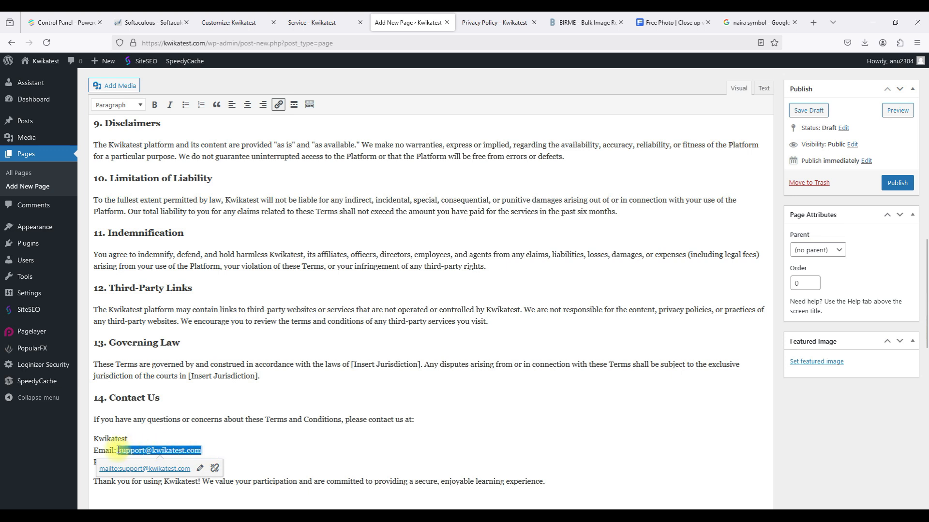
key(BackSpace)
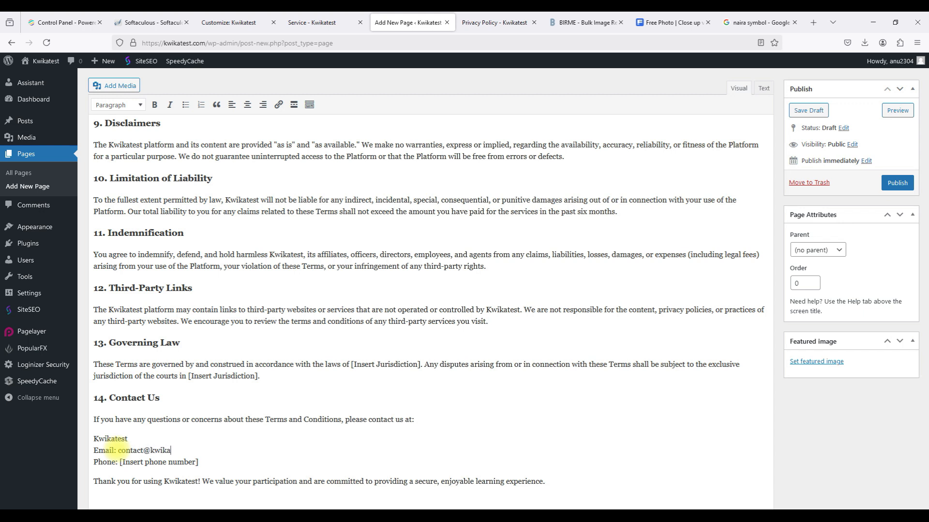
key(Return)
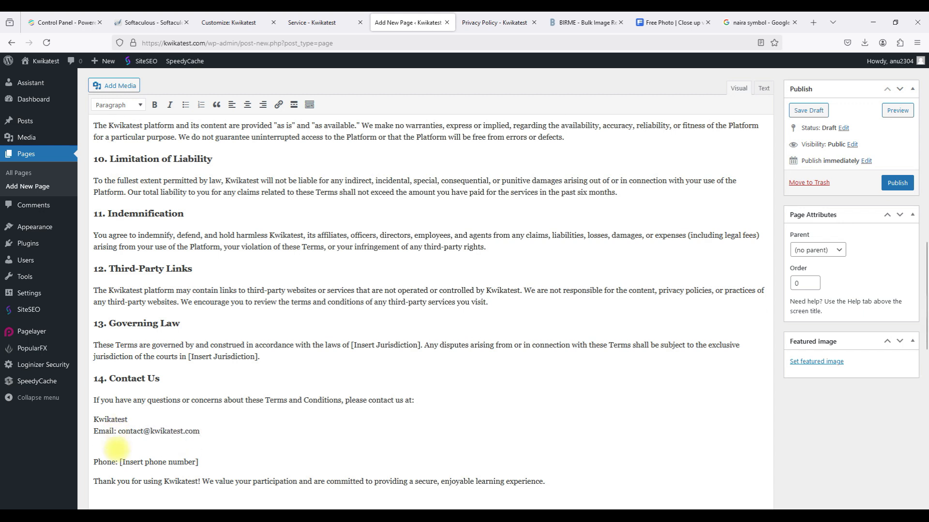
key(BackSpace)
key(Return)
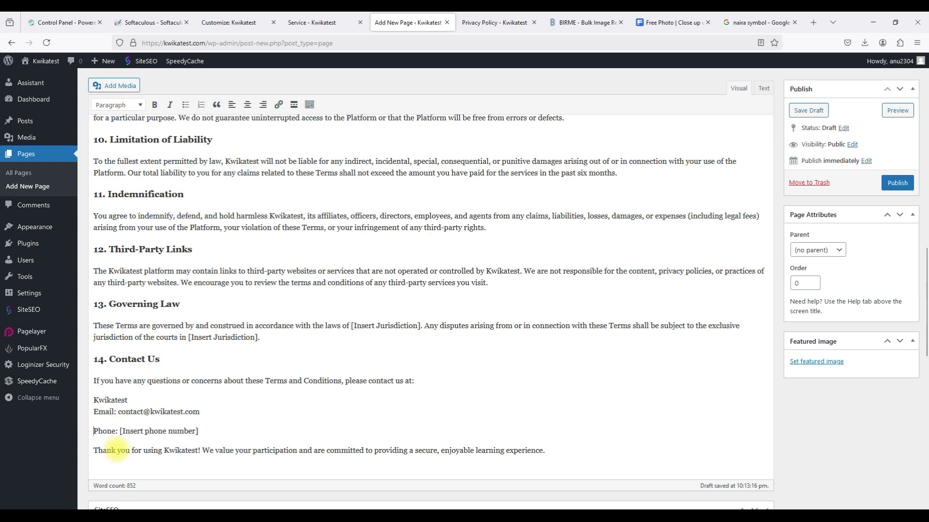
key(BackSpace)
key(shift+Return)
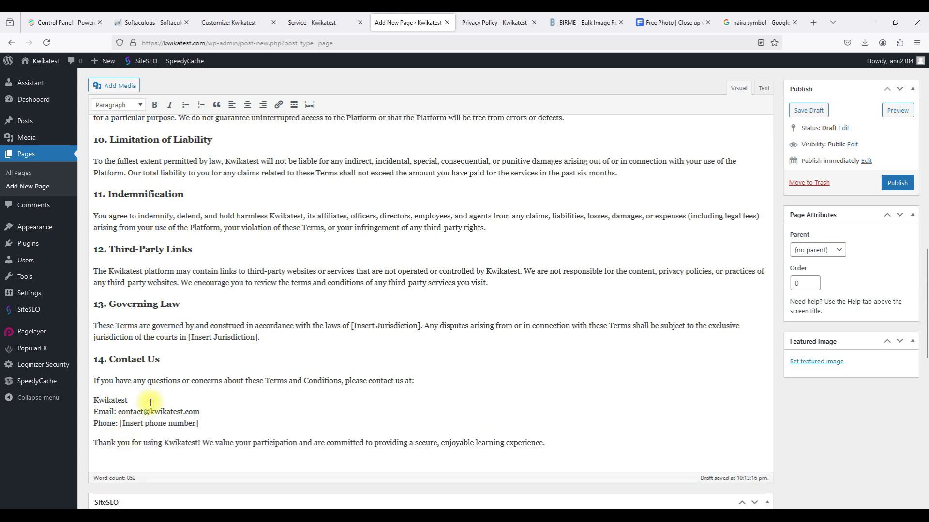
drag(200, 411, 119, 412)
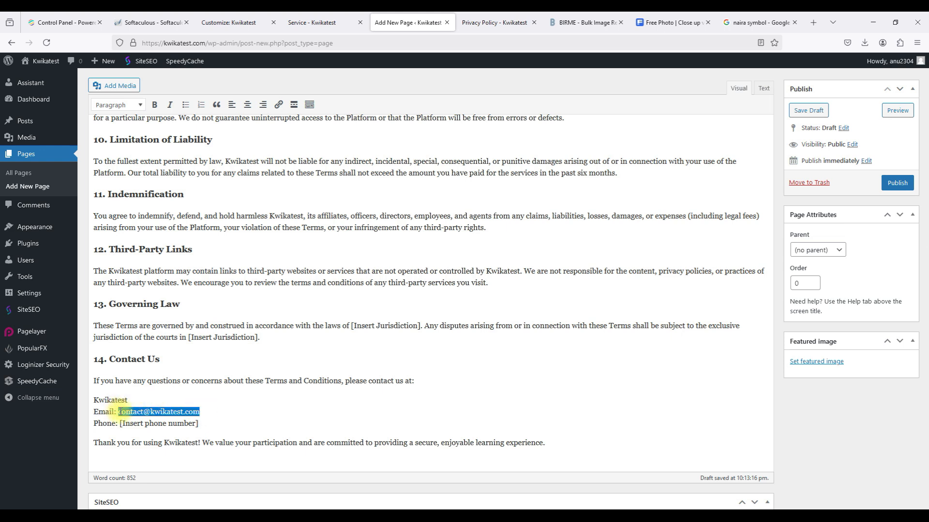
click(277, 105)
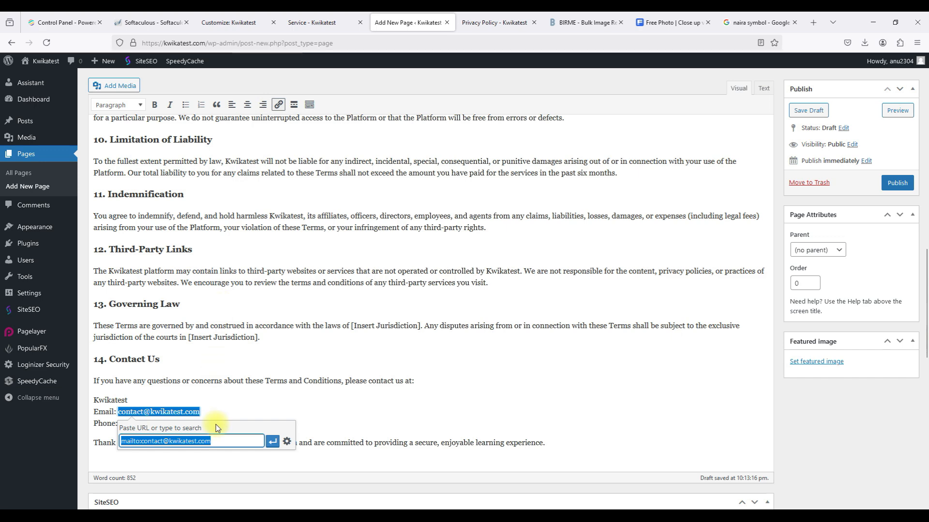
click(275, 440)
click(257, 425)
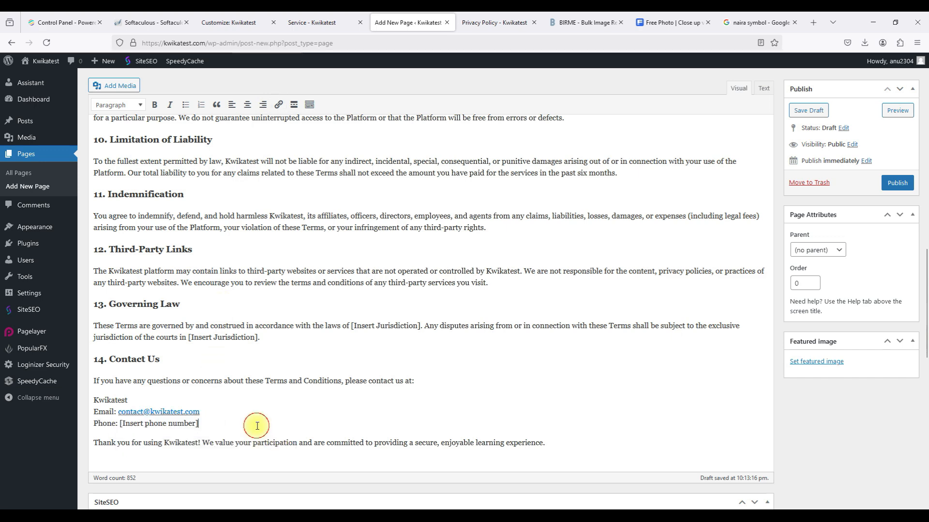
Copy the site's footer phone number and paste it over [Insert phone number].
click(503, 18)
drag(654, 464, 580, 466)
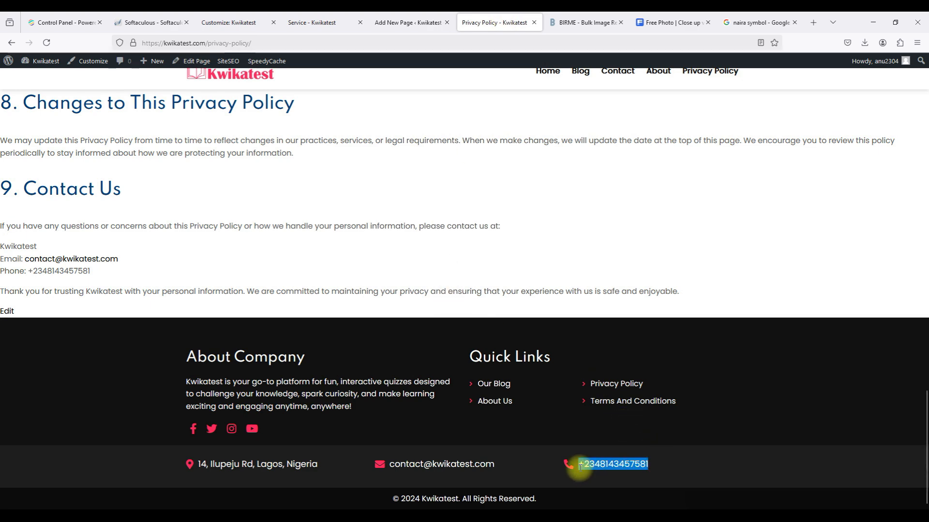
click(398, 23)
drag(198, 424, 120, 424)
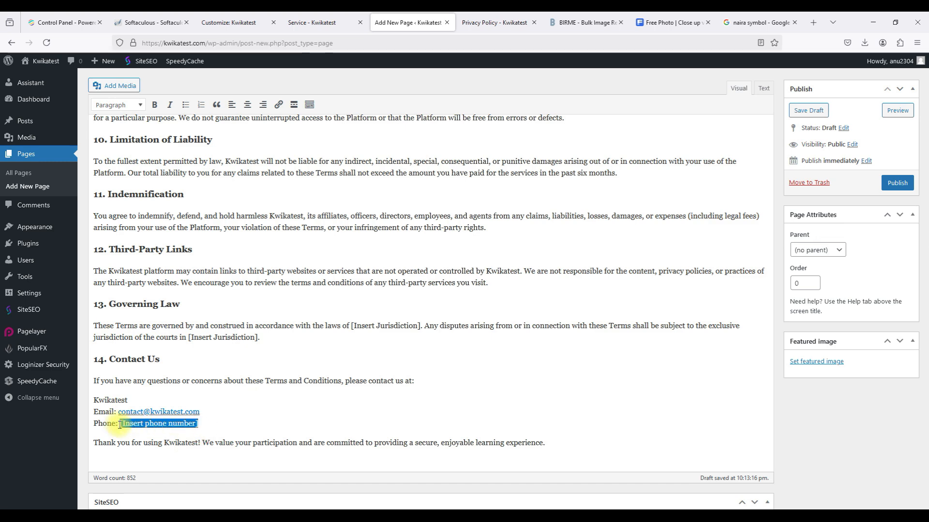
key(ctrl+v)
scroll(341, 362, up, 10)
scroll(341, 362, up, 2)
scroll(341, 362, down, 15)
scroll(341, 364, up, 6)
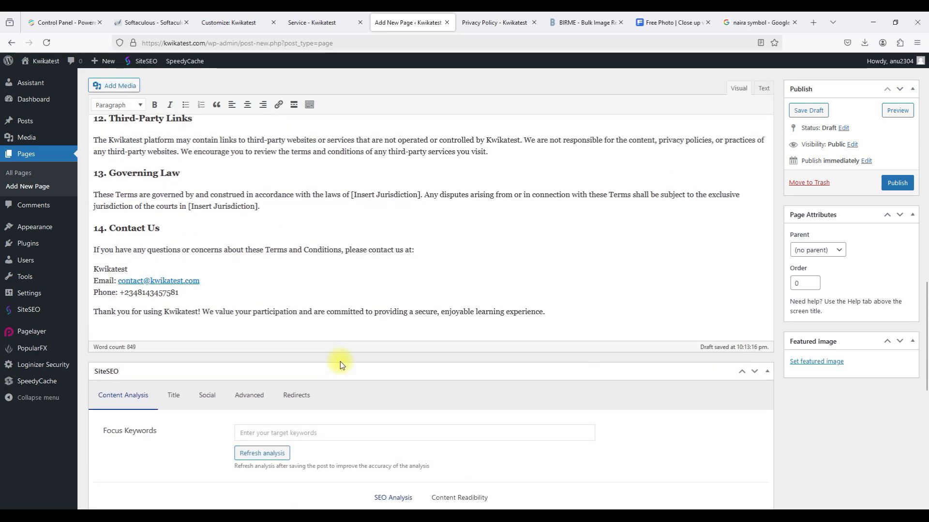
Enter 'terms and conditions' and 'kwikatest' as tags in the SiteSEO Focus Keywords field.
click(285, 437)
text(terms)
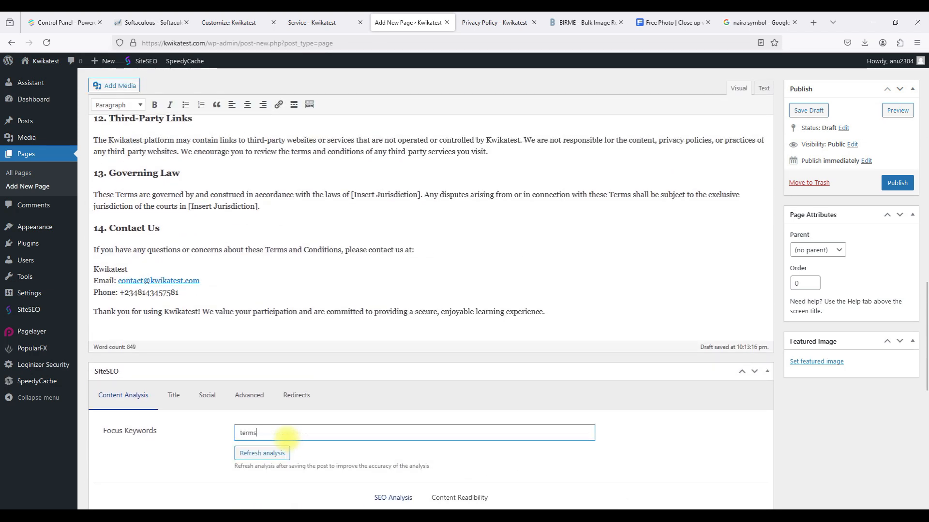
text( and cont)
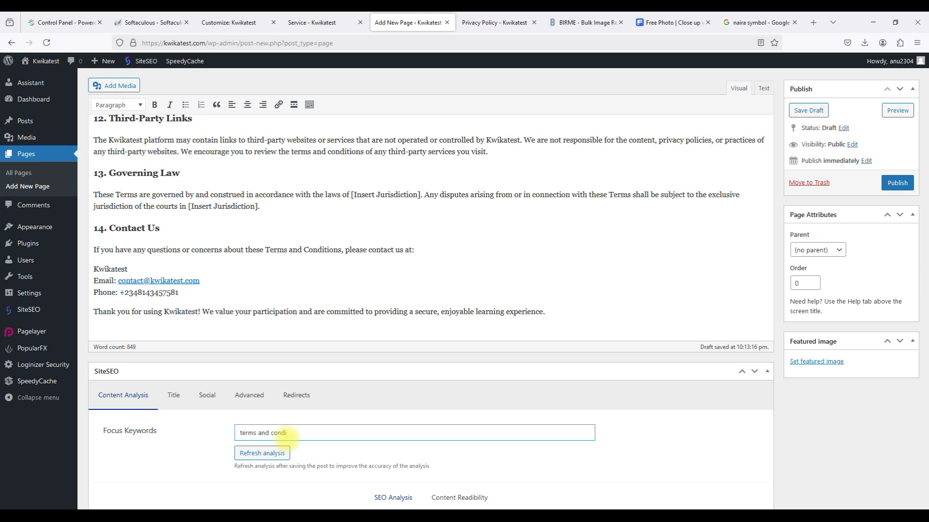
key(Return)
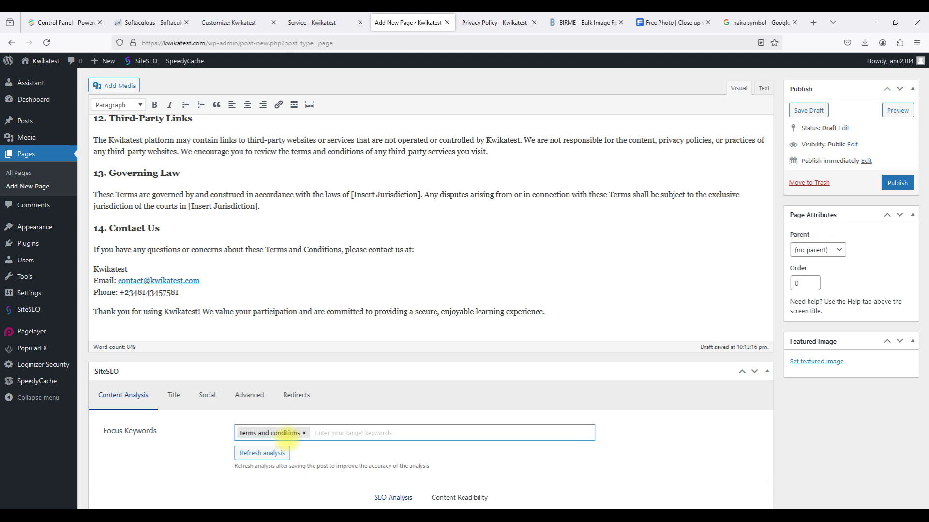
text(kwikatest)
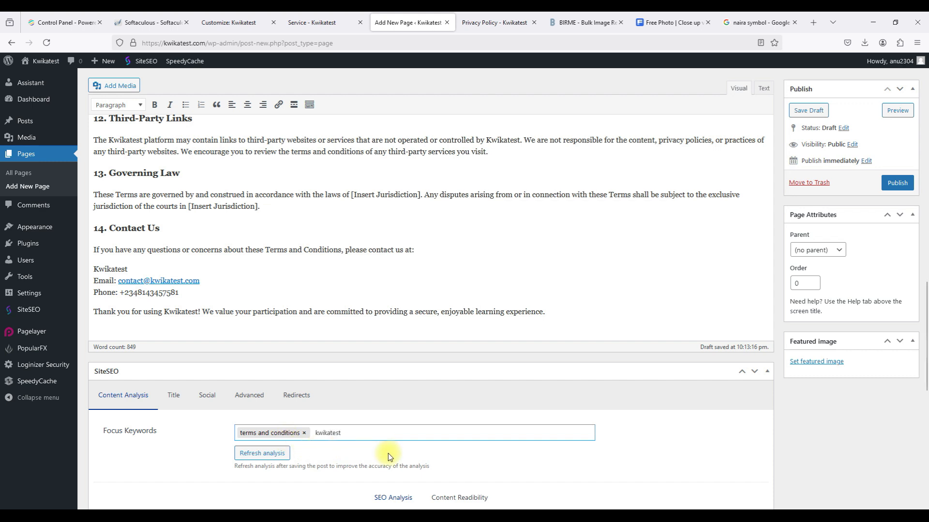
key(Return)
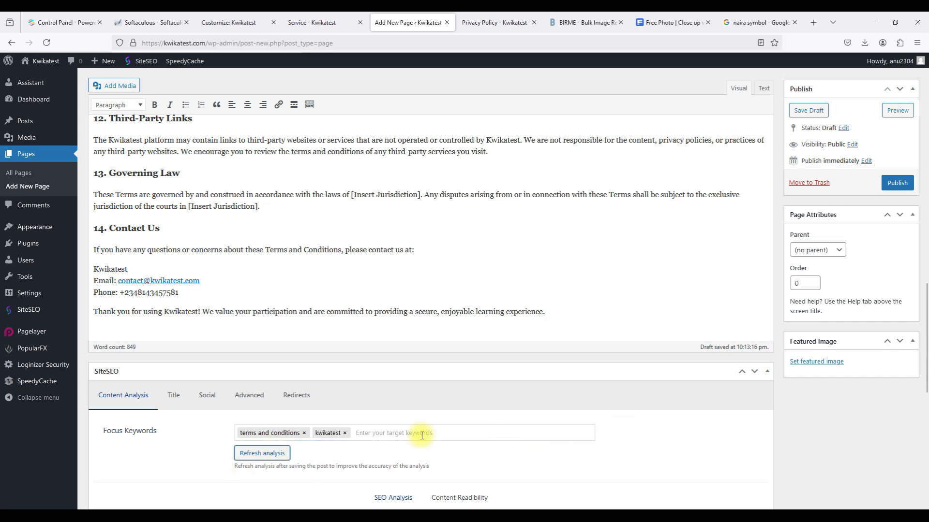
scroll(648, 458, down, 1)
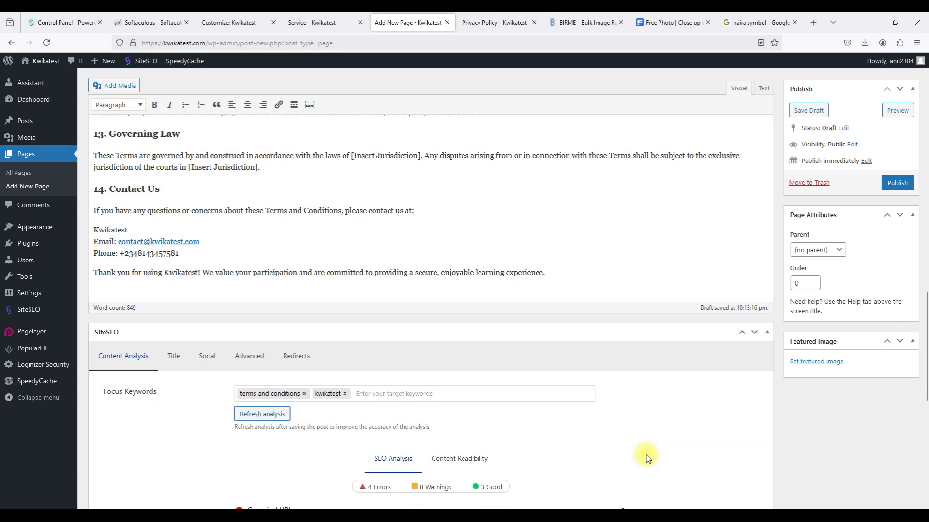
scroll(648, 458, up, 15)
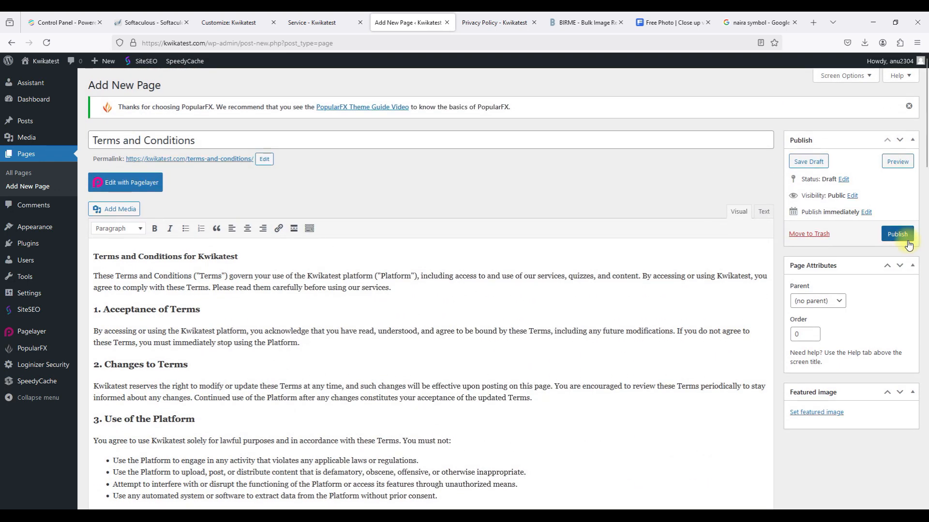
Publish the Terms and Conditions page, leaving it without a parent page.
click(898, 239)
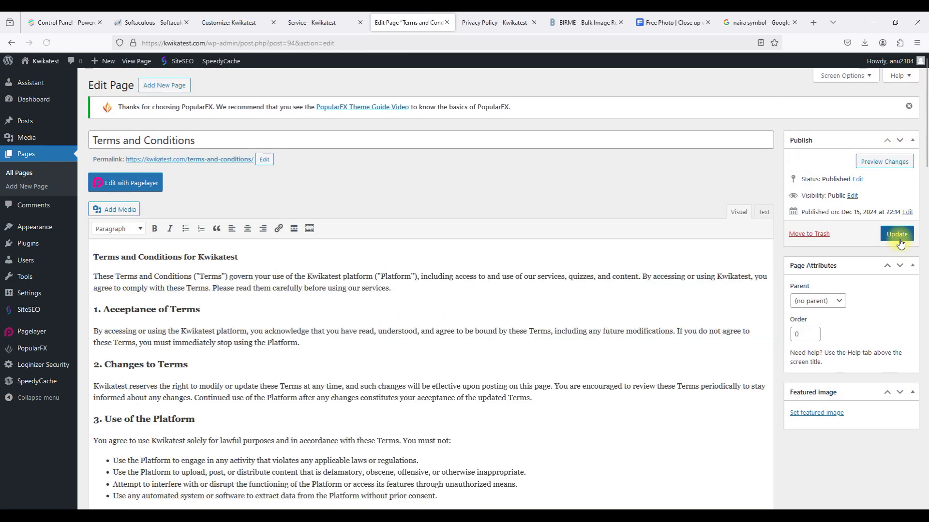
click(832, 300)
click(832, 300)
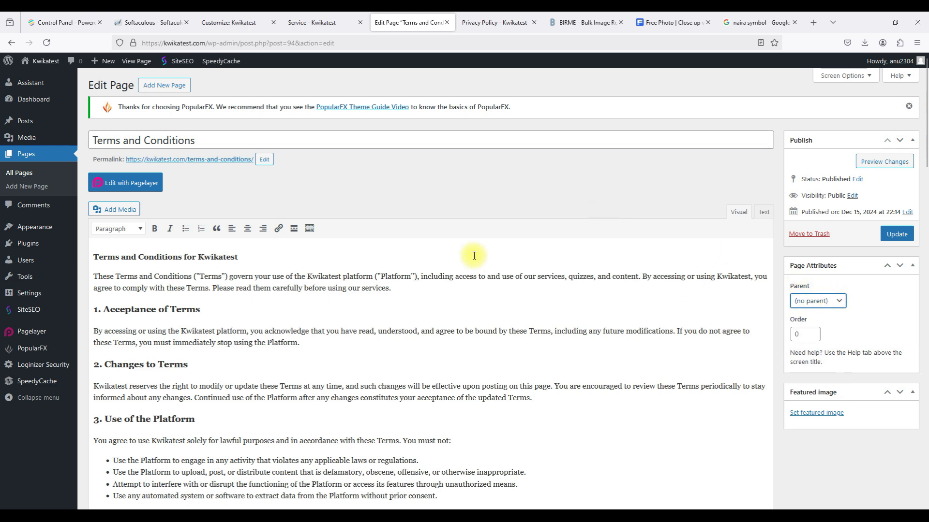
Open the live Terms And Conditions page from the site footer and scroll through it.
click(478, 31)
click(618, 404)
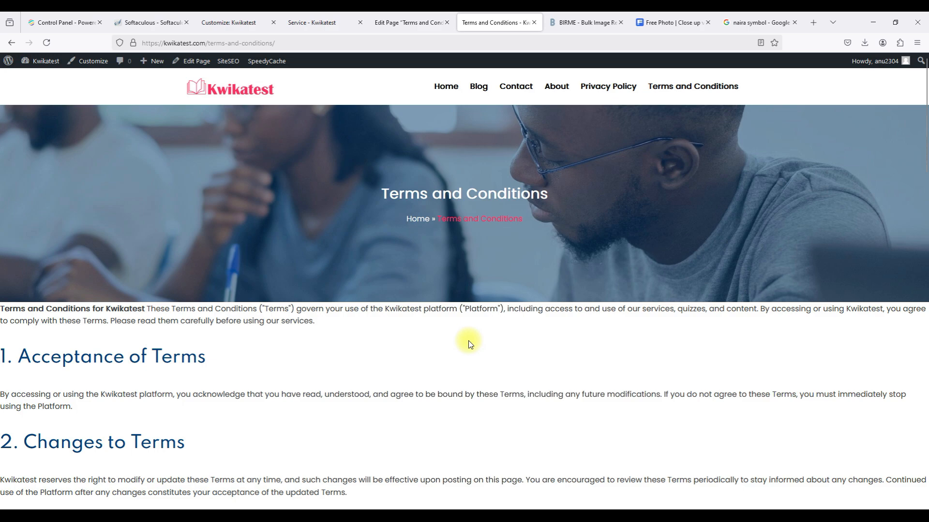
scroll(469, 343, down, 10)
scroll(469, 344, down, 12)
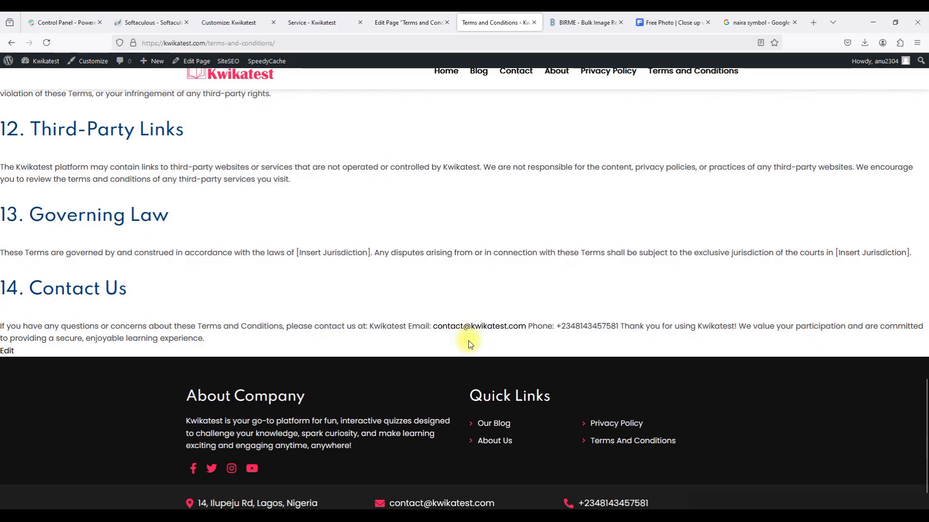
scroll(469, 344, up, 20)
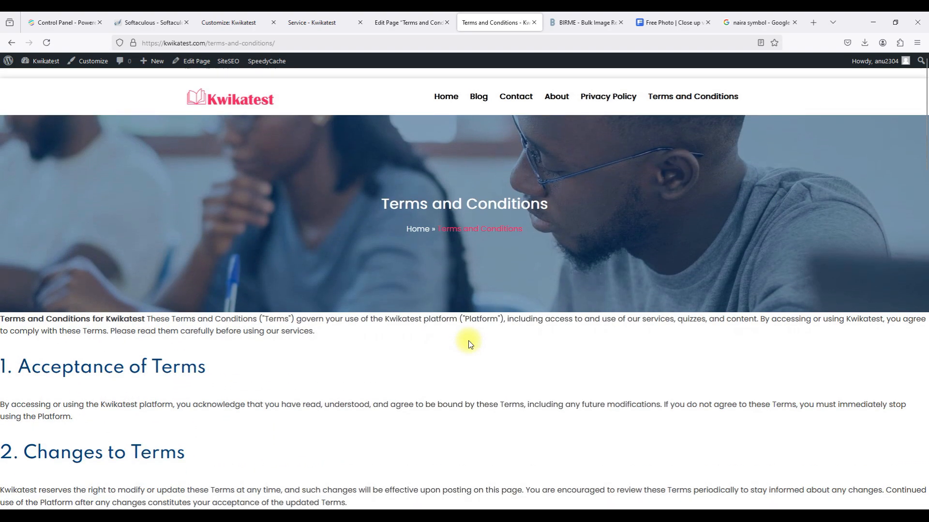
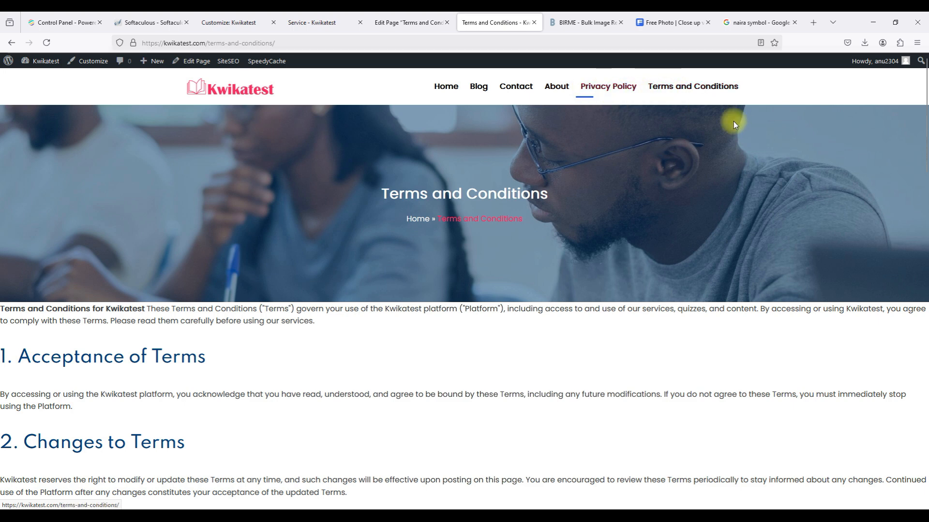
Return to the editor tab for the Terms and Conditions page after viewing its live version.
click(393, 28)
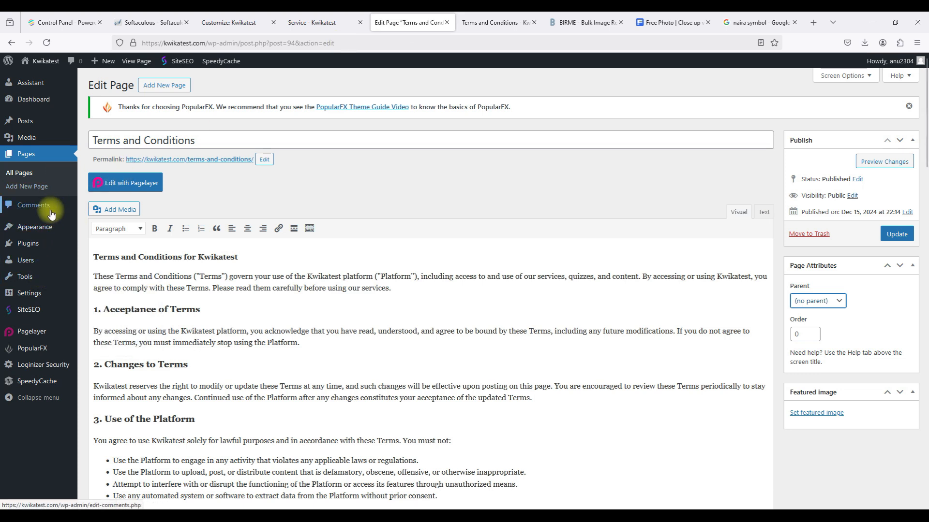
mouse_move(53, 234)
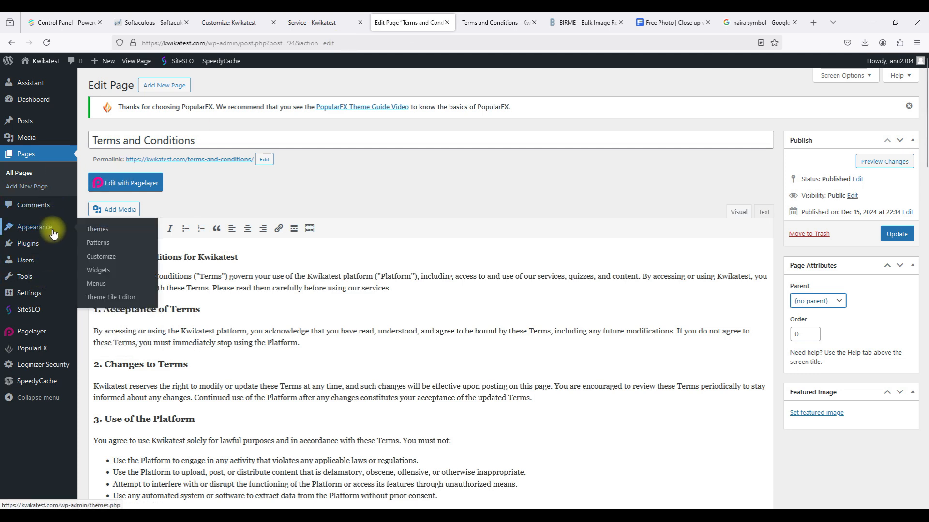
In Menus, remove Privacy Policy and Terms and Conditions from the Productive Header Menu.
click(96, 284)
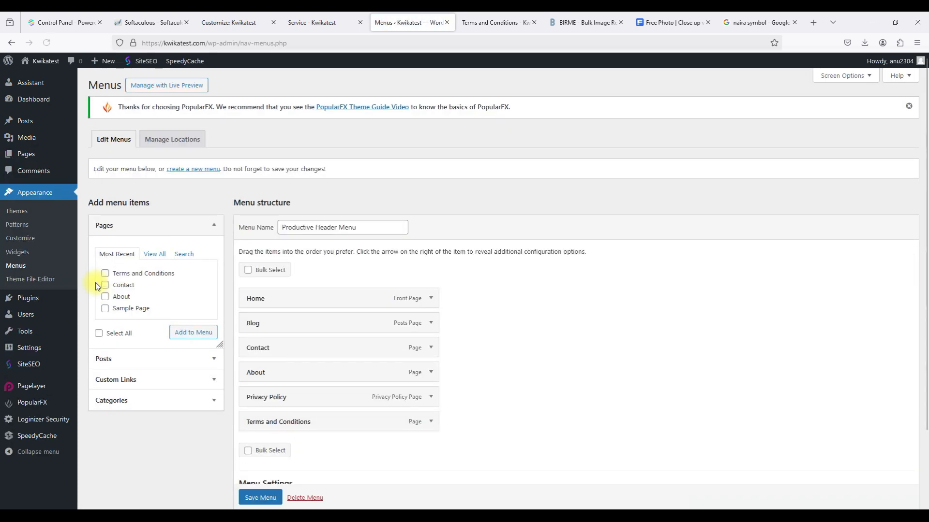
scroll(291, 332, down, 3)
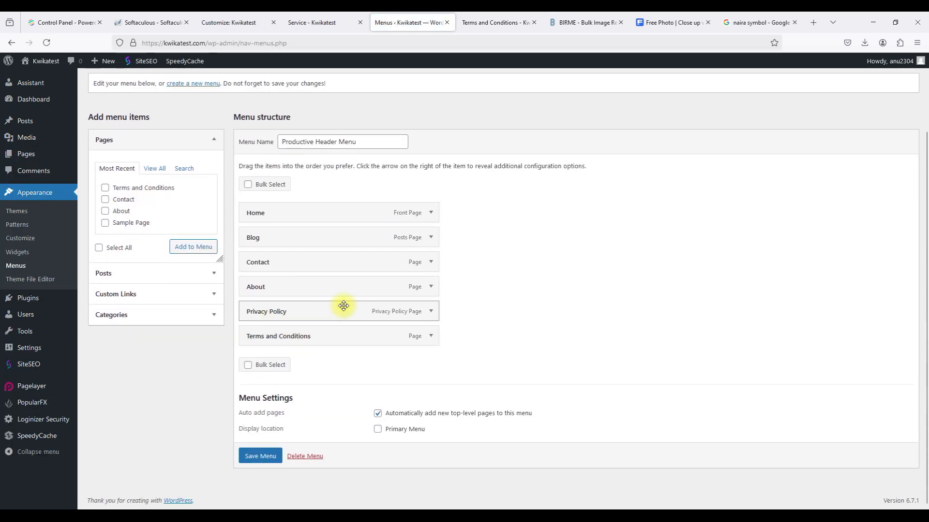
click(425, 312)
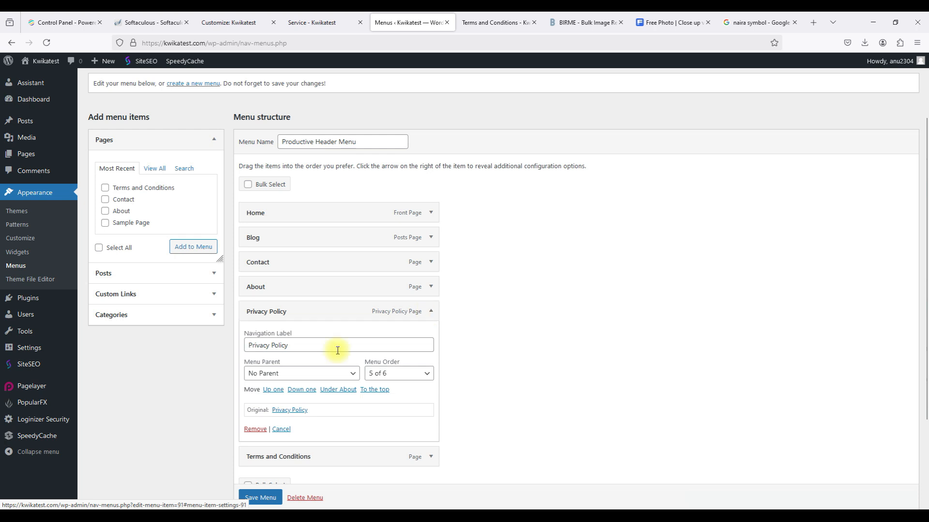
scroll(329, 355, down, 2)
click(253, 384)
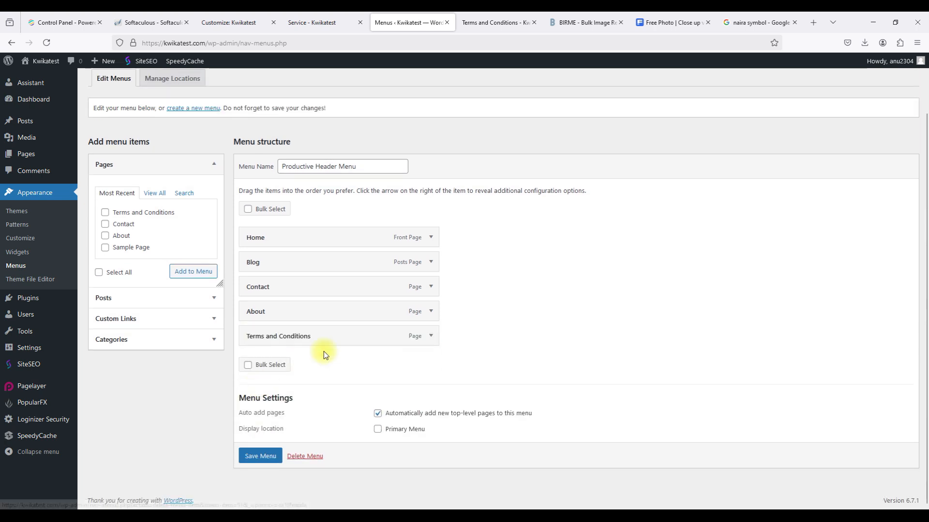
click(423, 337)
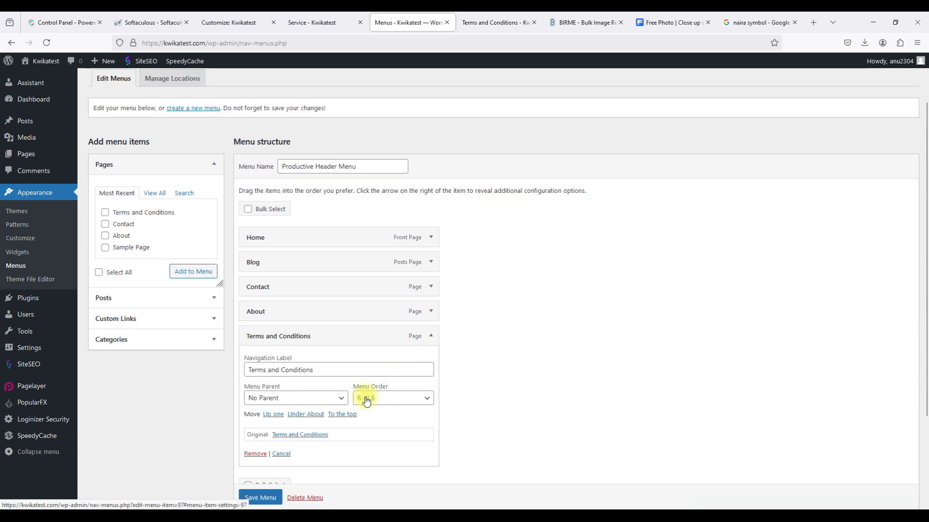
click(251, 452)
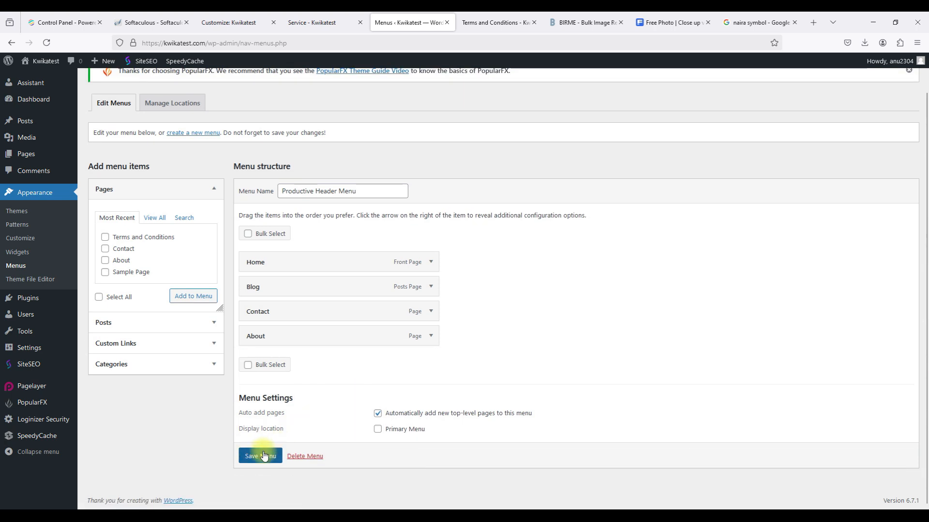
Save the header menu with auto-adding new pages turned off, then check the live site.
click(263, 455)
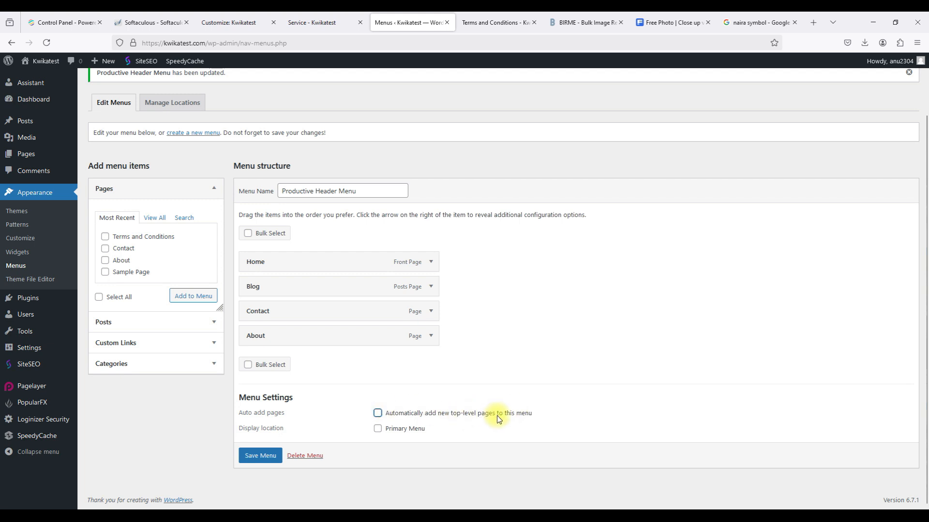
click(256, 462)
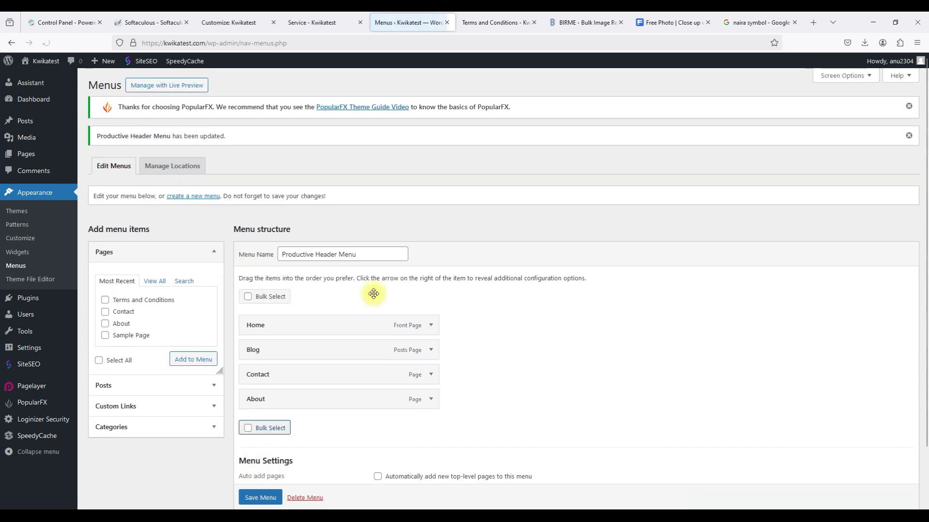
click(503, 30)
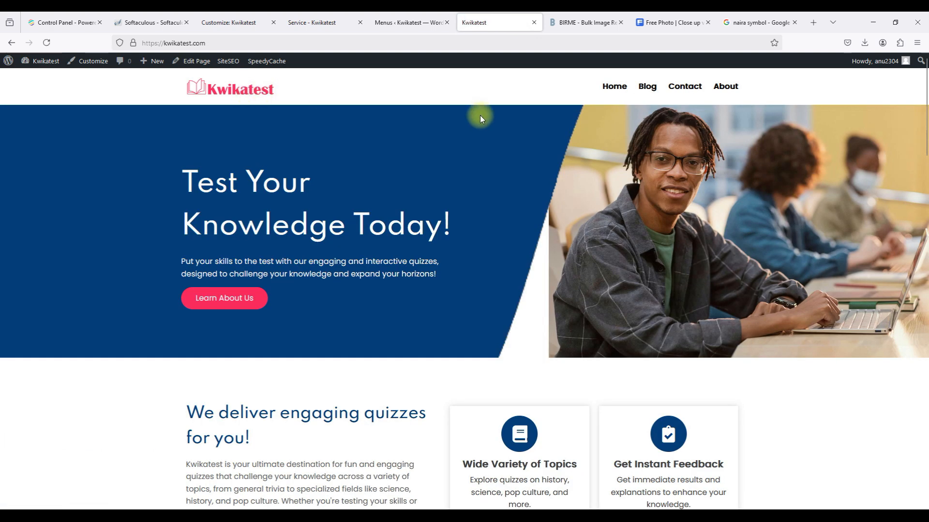
scroll(481, 118, down, 4)
scroll(481, 118, up, 5)
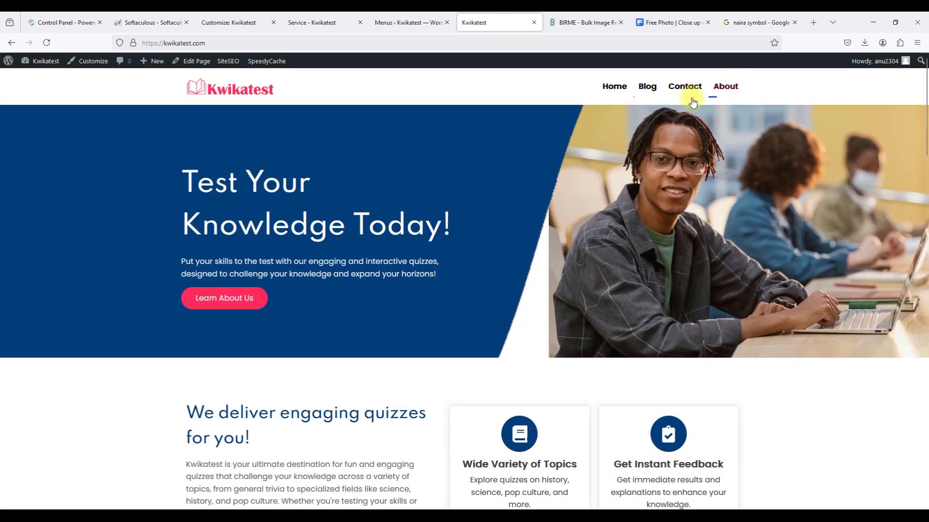
scroll(752, 103, down, 15)
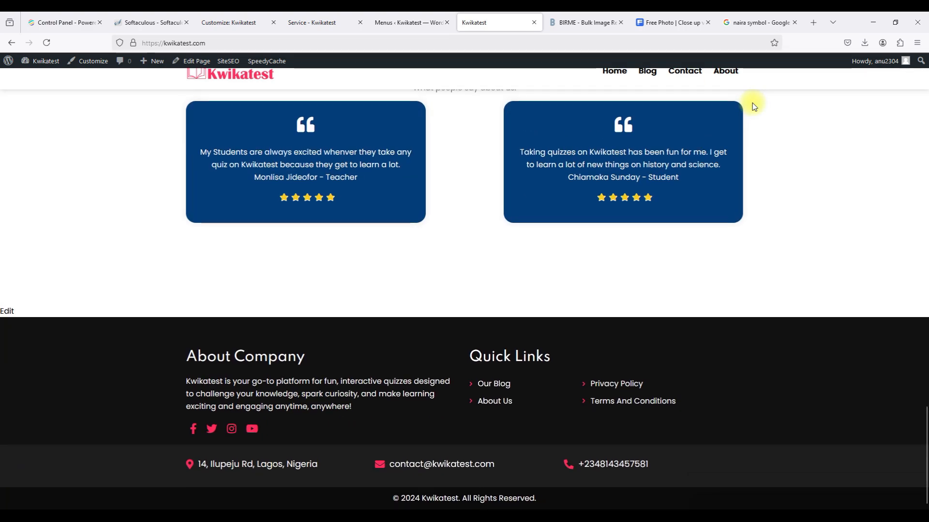
click(487, 406)
scroll(488, 408, down, 5)
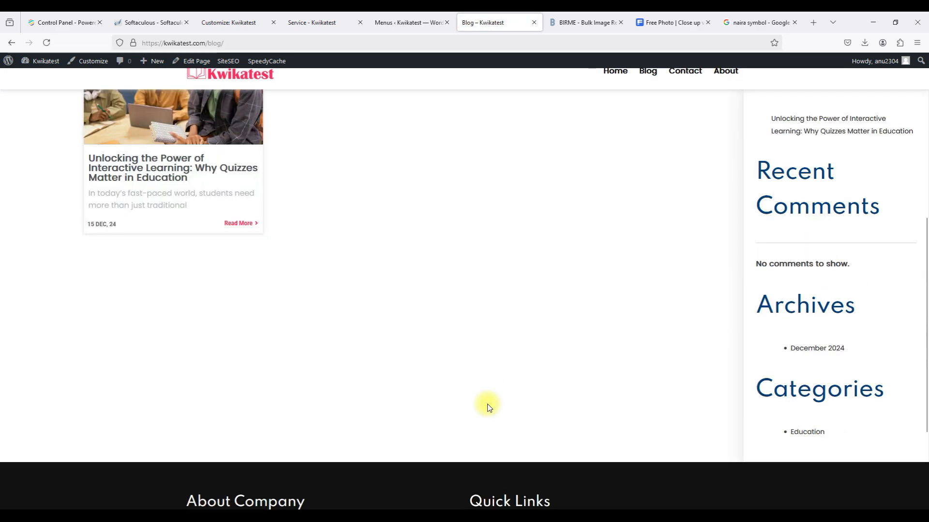
click(186, 241)
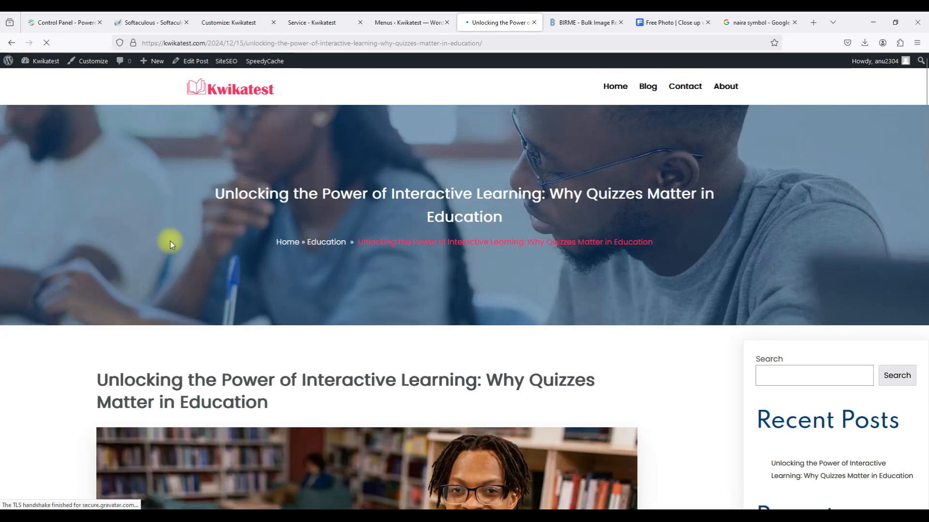
scroll(365, 324, down, 15)
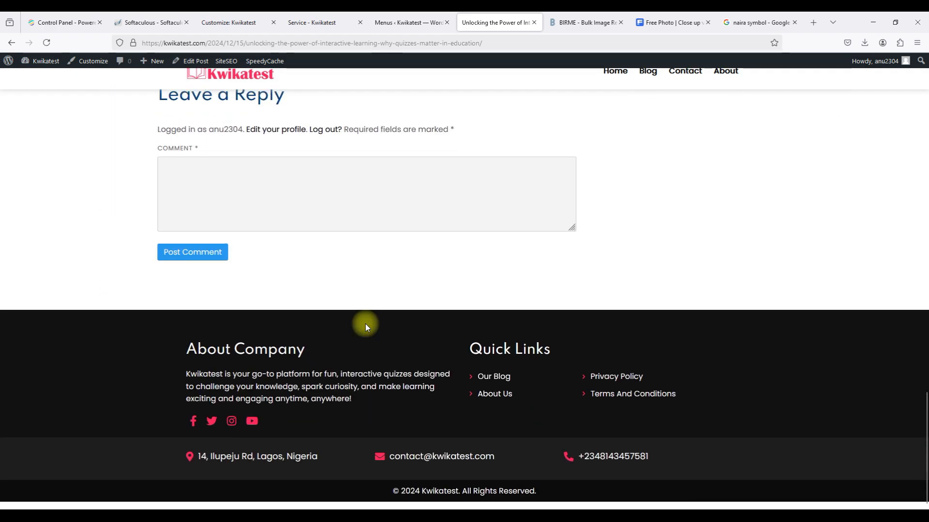
click(609, 383)
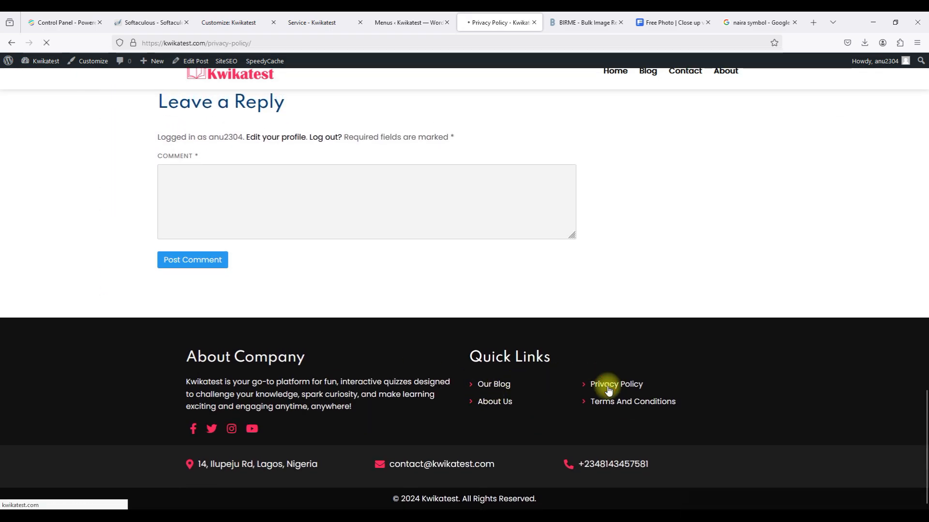
scroll(609, 389, down, 15)
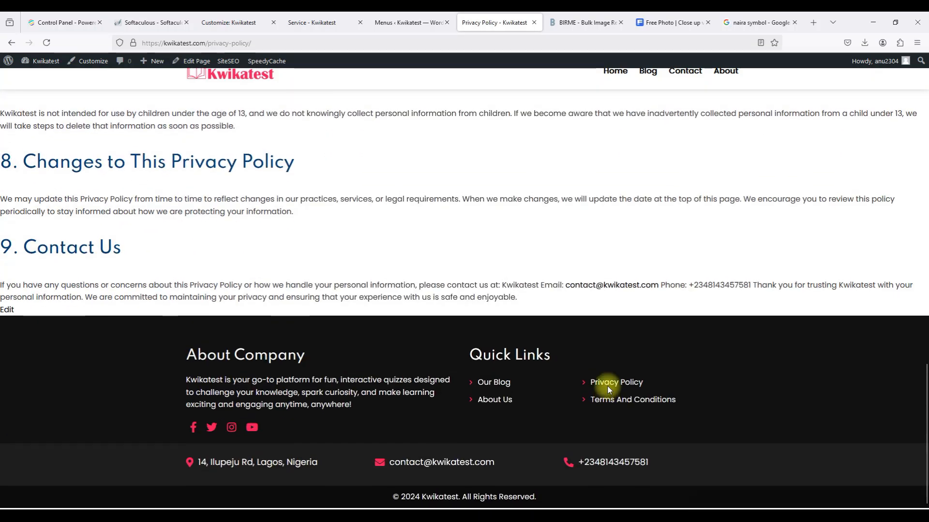
click(616, 401)
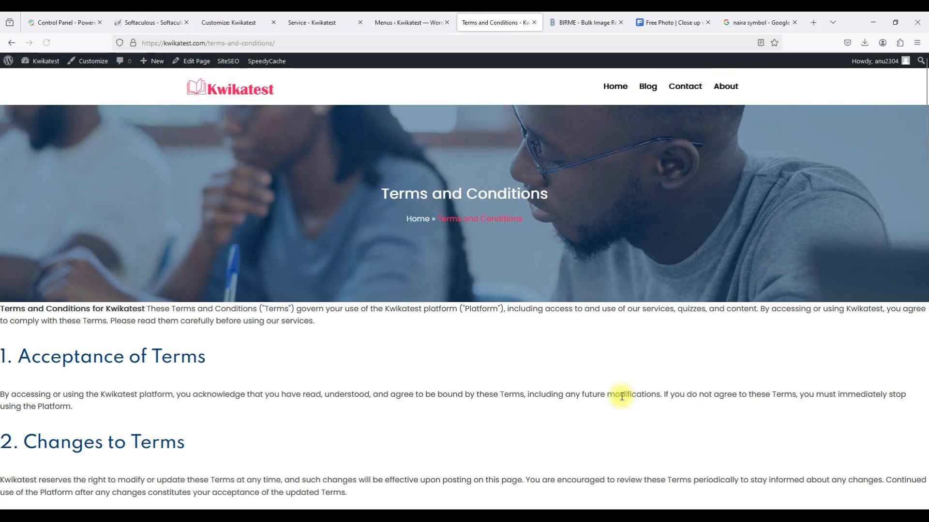
scroll(621, 397, down, 15)
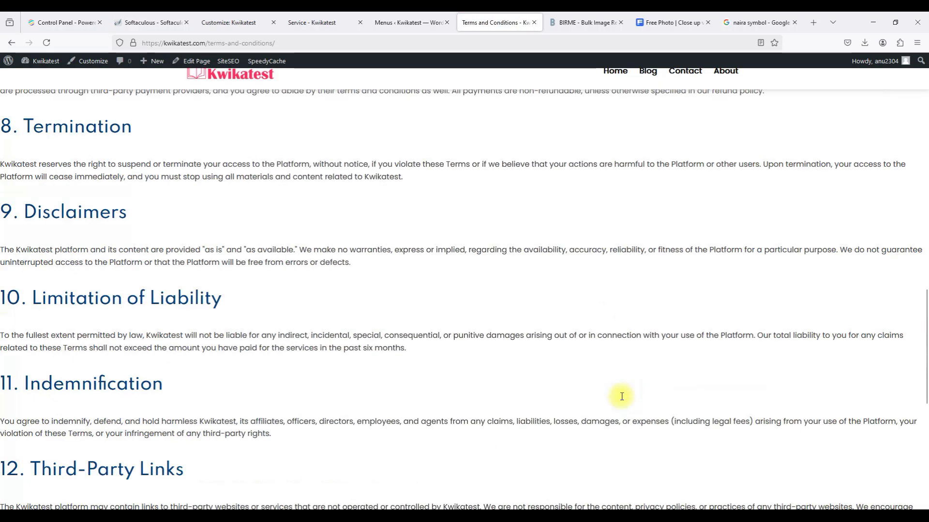
scroll(622, 397, down, 5)
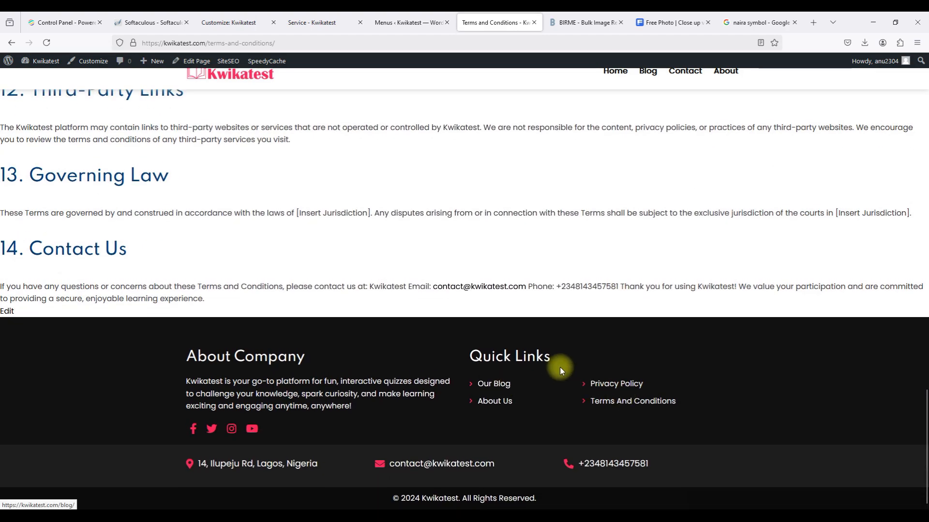
scroll(560, 369, up, 20)
scroll(561, 368, up, 3)
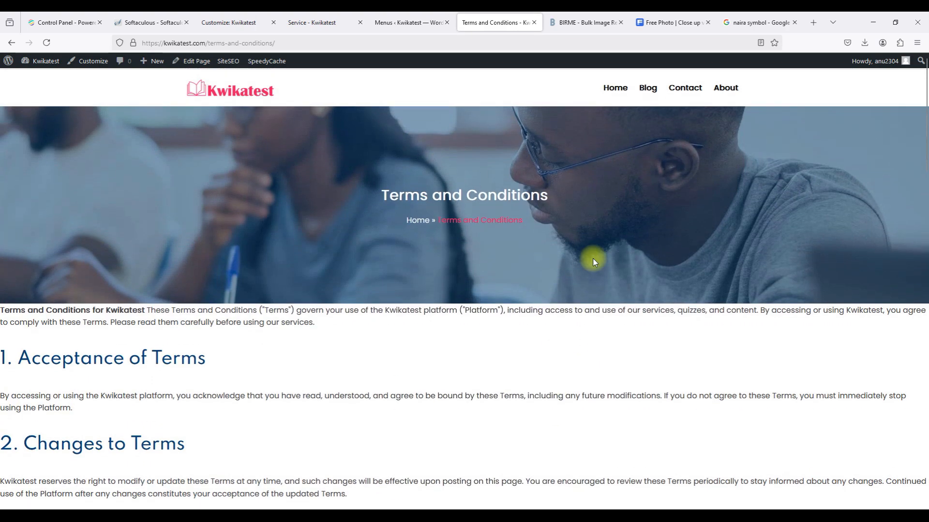
click(685, 87)
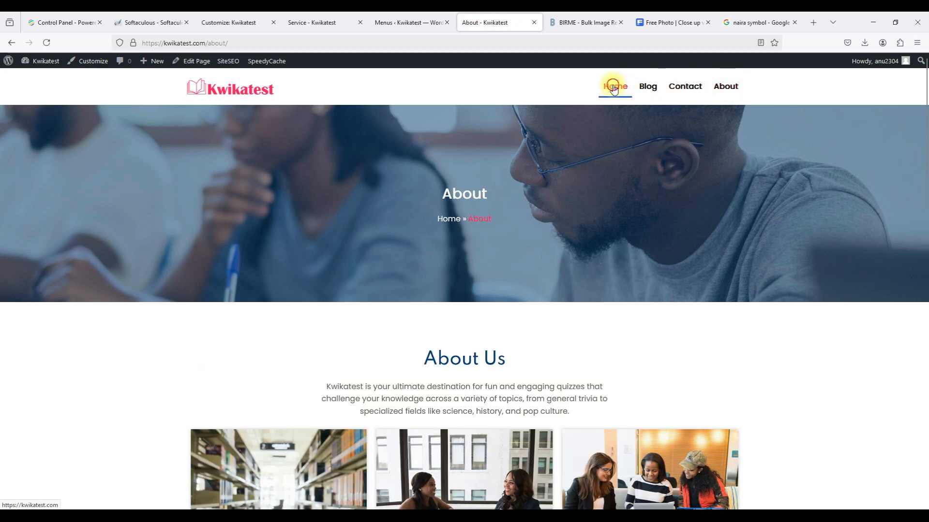
click(614, 87)
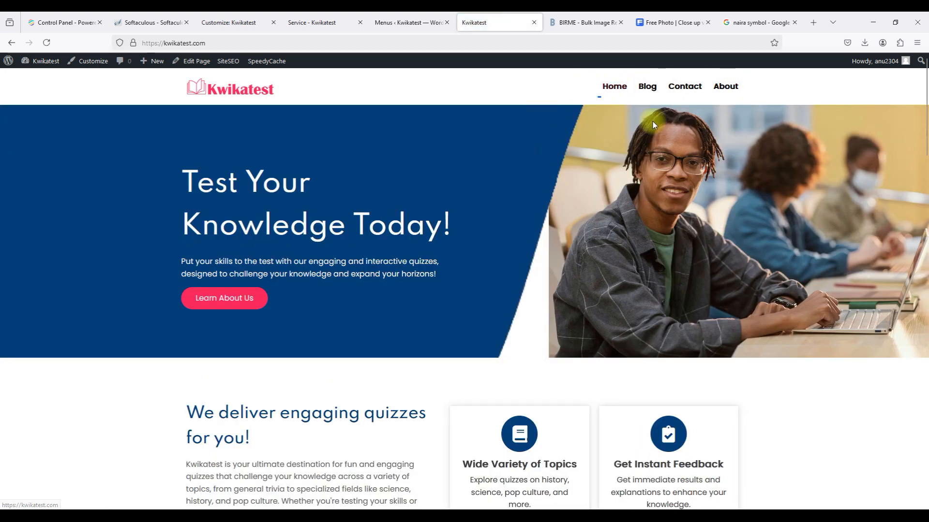
click(386, 27)
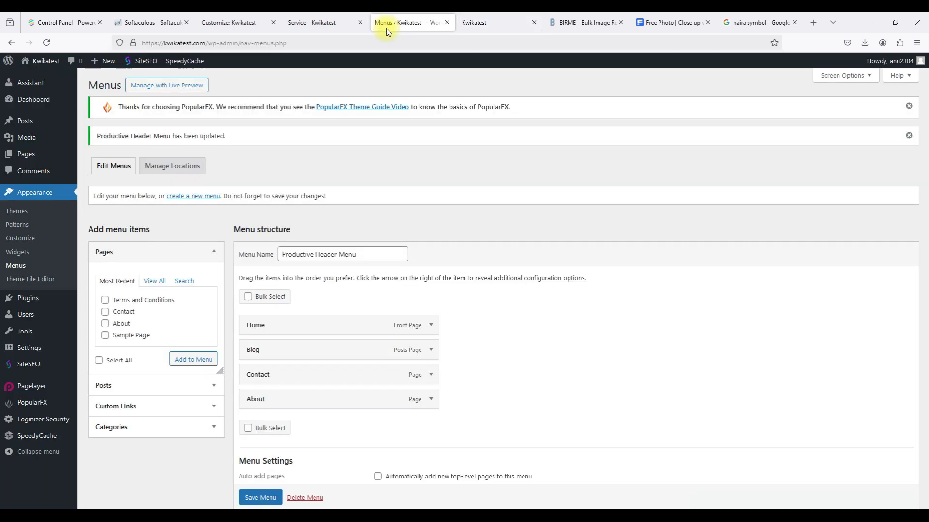
Add 'about' and 'kwikatest' as the About page's SiteSEO focus keywords.
click(26, 155)
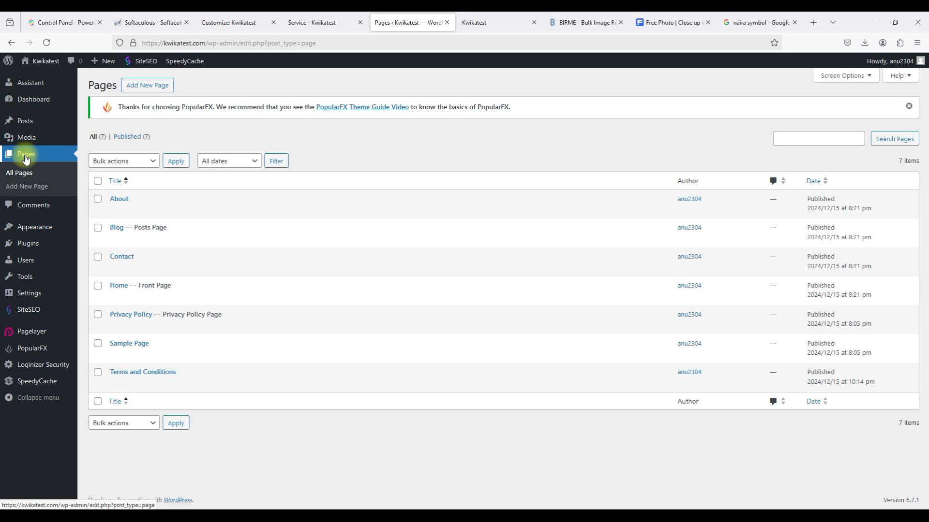
mouse_move(121, 209)
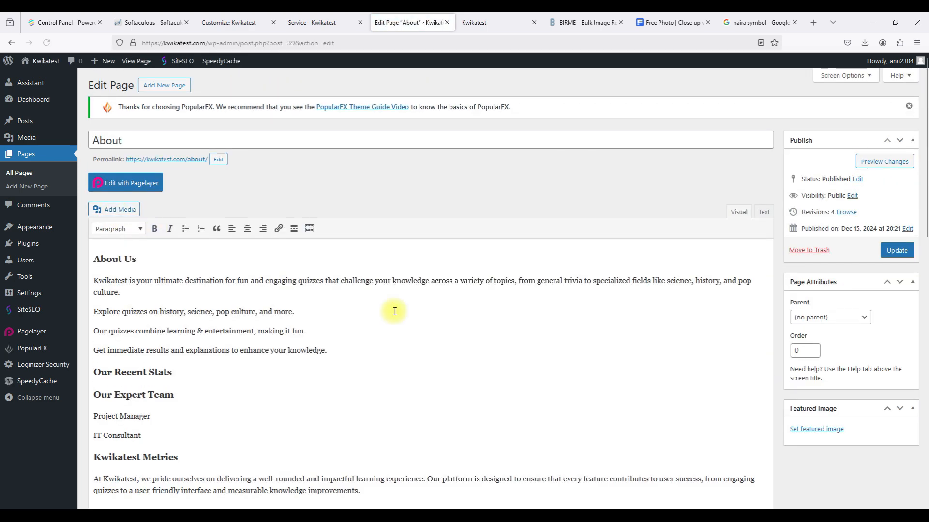
scroll(394, 311, down, 2)
scroll(395, 311, down, 10)
scroll(395, 311, up, 5)
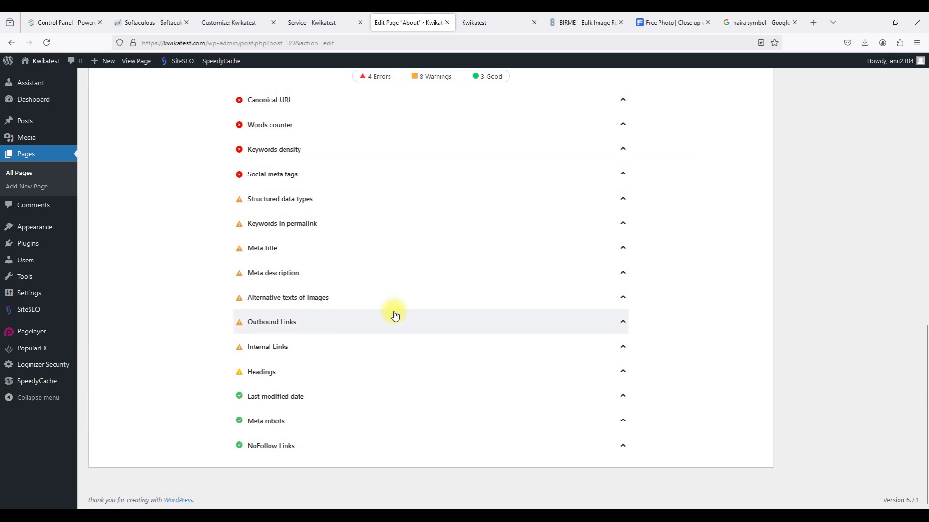
scroll(394, 311, up, 2)
click(365, 293)
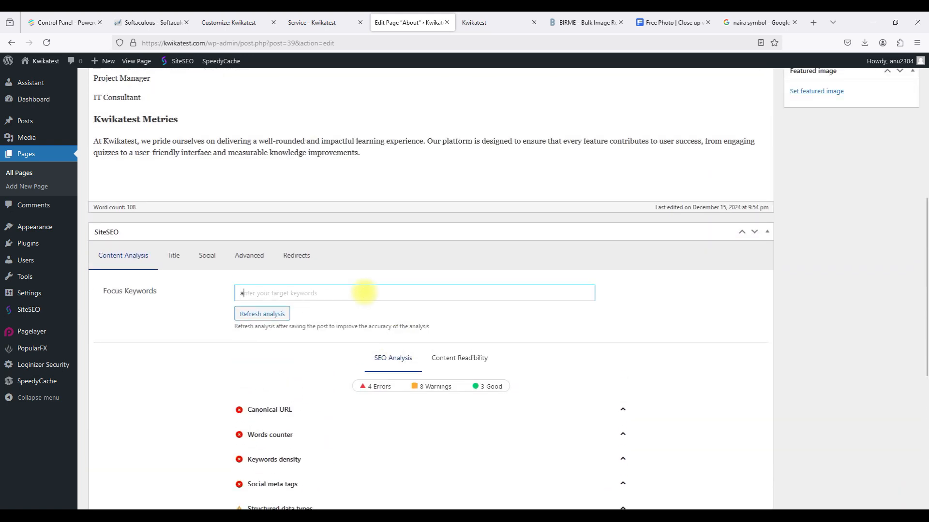
text(about)
key(Return)
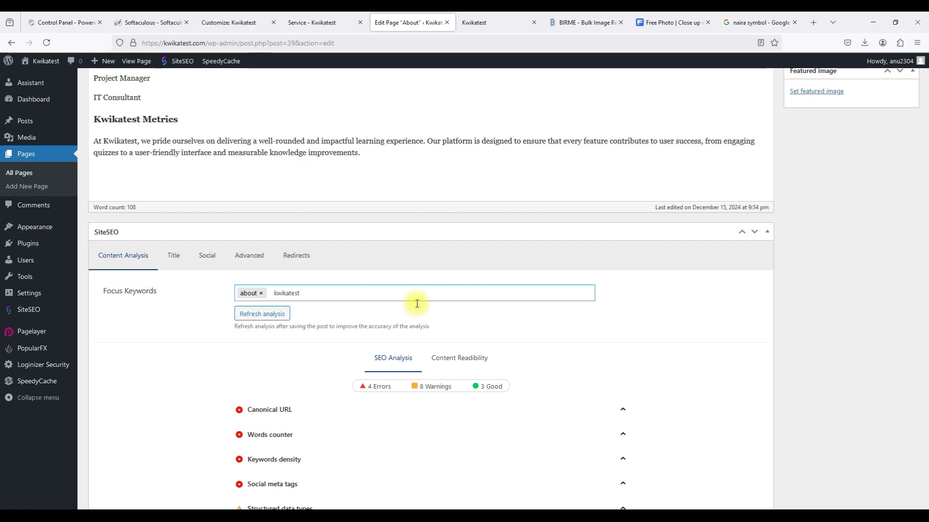
text(kwikatest)
key(Return)
Update the About page, refresh its SEO analysis, save again and go back to All Pages.
scroll(758, 303, up, 7)
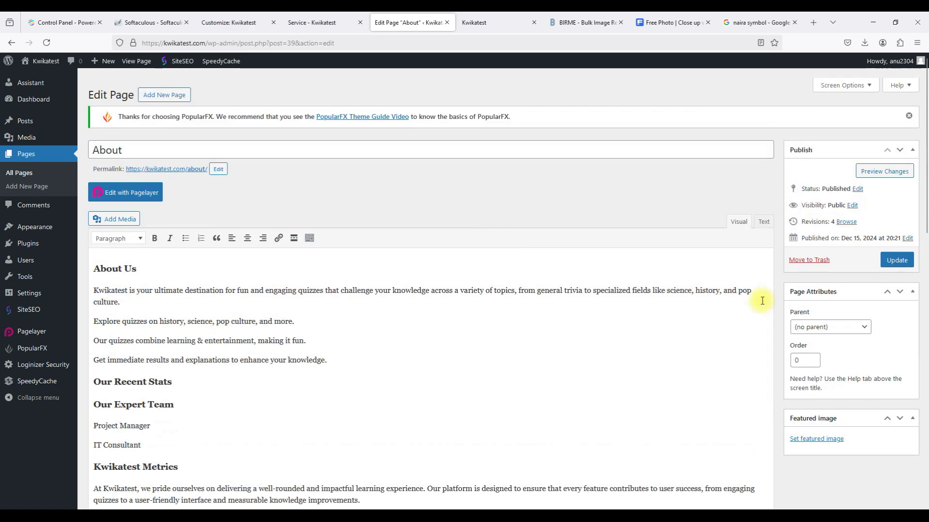
click(897, 250)
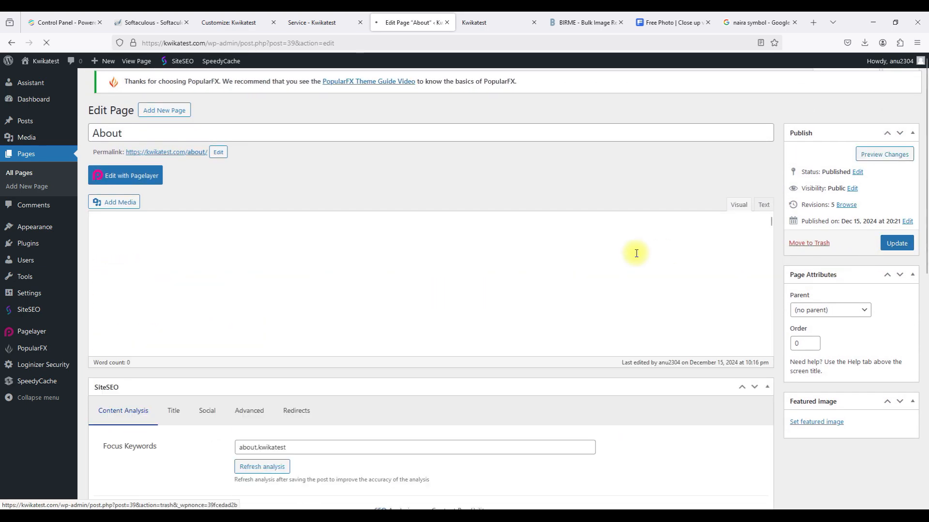
scroll(636, 253, down, 4)
scroll(636, 254, down, 6)
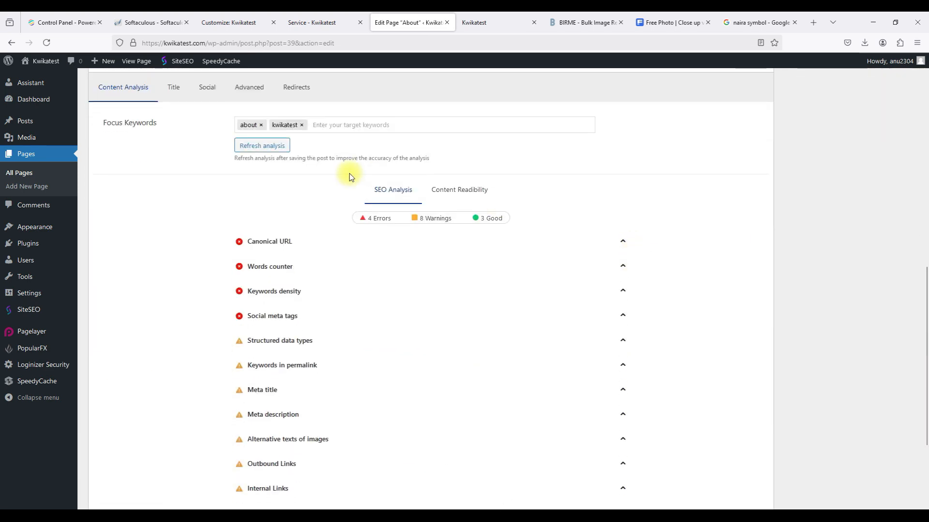
click(274, 151)
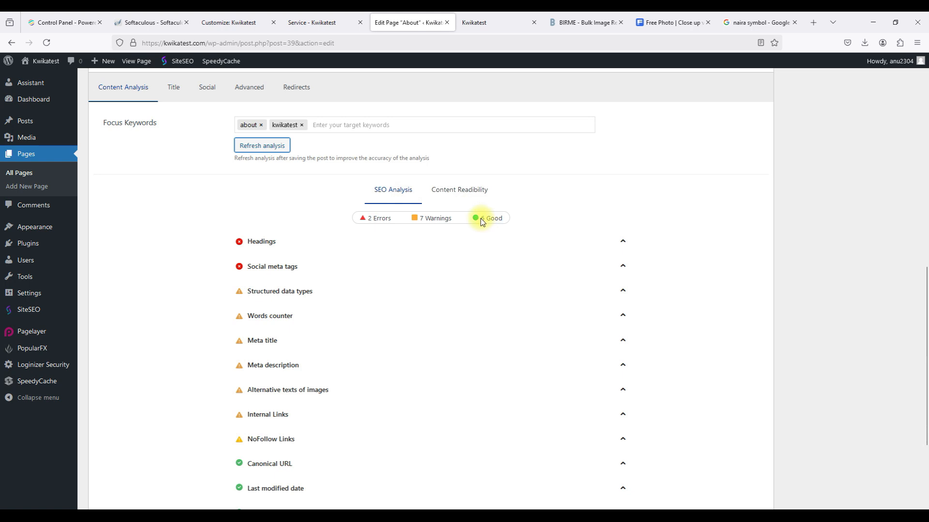
scroll(511, 221, up, 10)
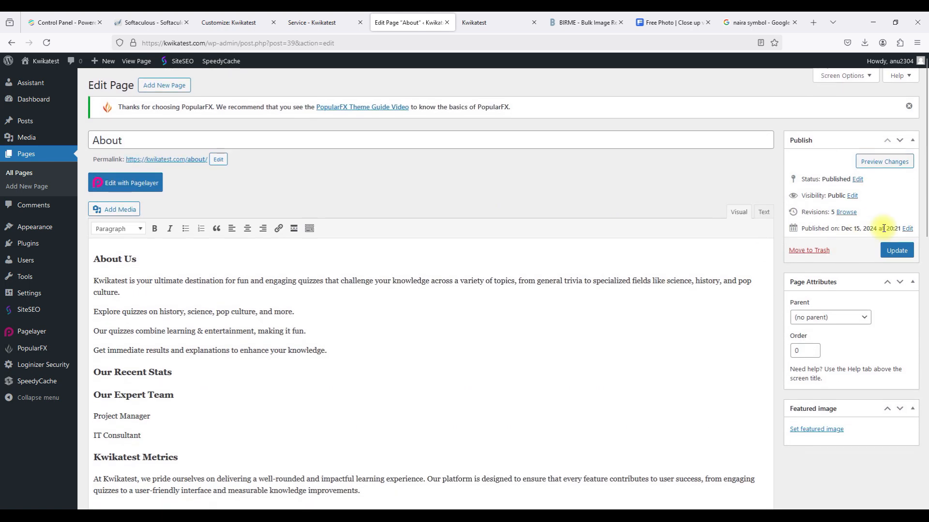
click(897, 250)
click(19, 173)
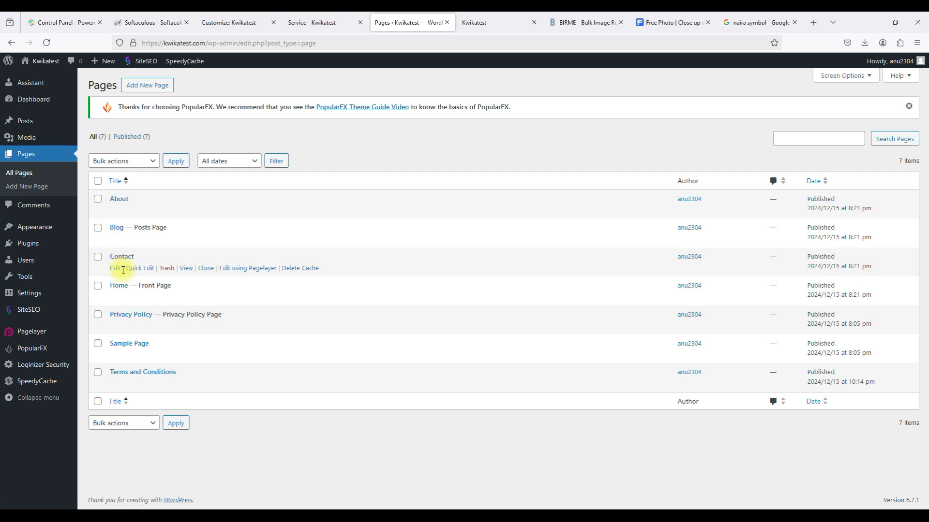
Add focus keywords 'contact' and 'kwikatest' to the Contact page, refresh the analysis and update it.
click(114, 274)
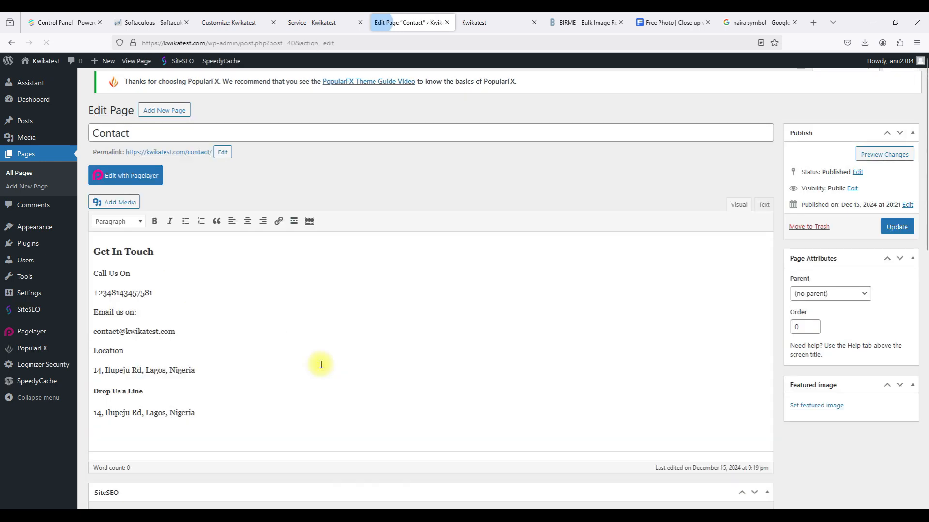
scroll(321, 365, down, 5)
scroll(321, 368, down, 1)
click(289, 206)
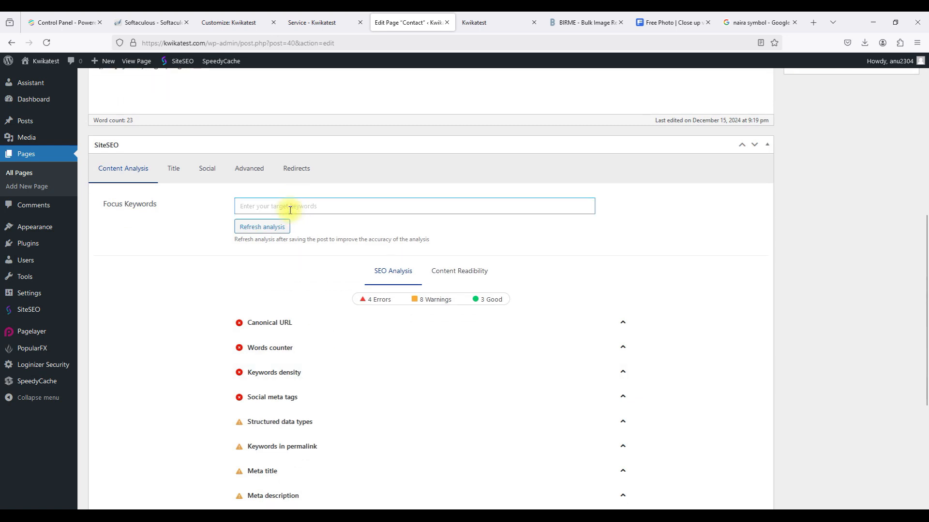
text(contact)
key(Return)
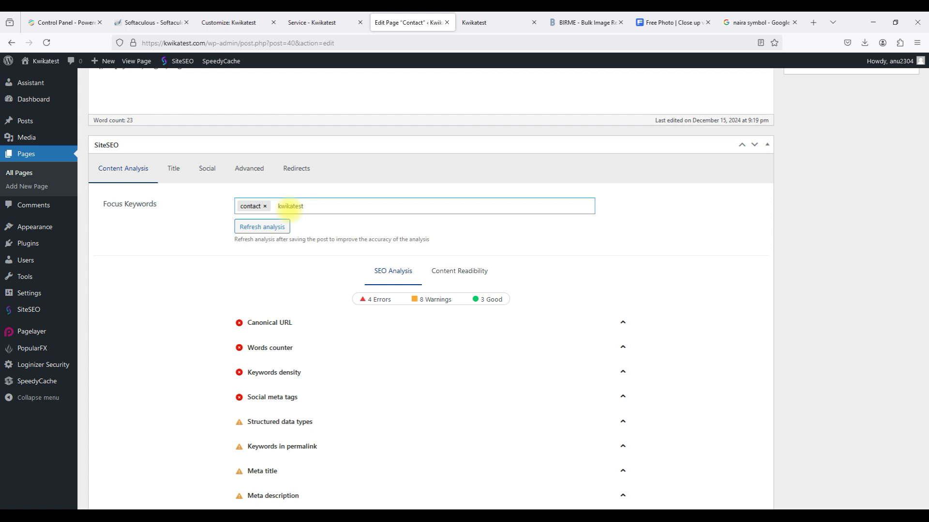
click(279, 226)
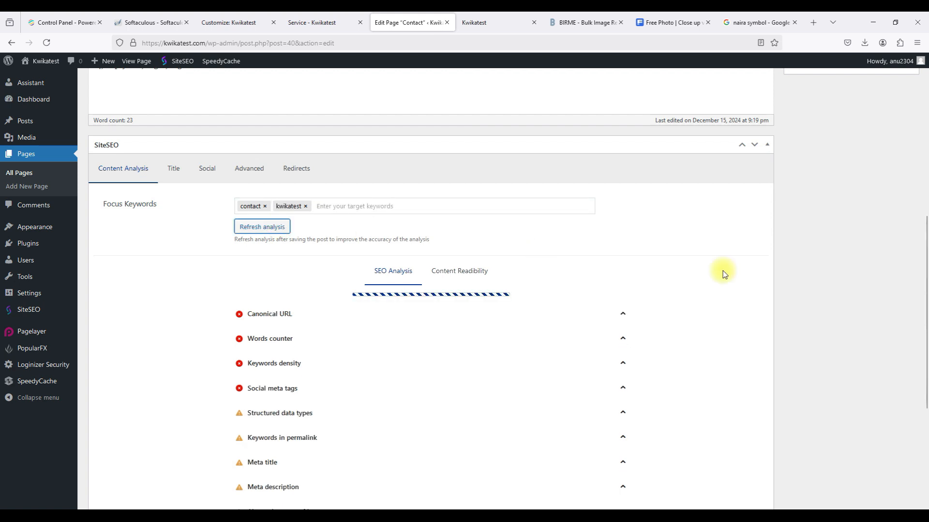
scroll(736, 270, up, 5)
scroll(735, 271, down, 6)
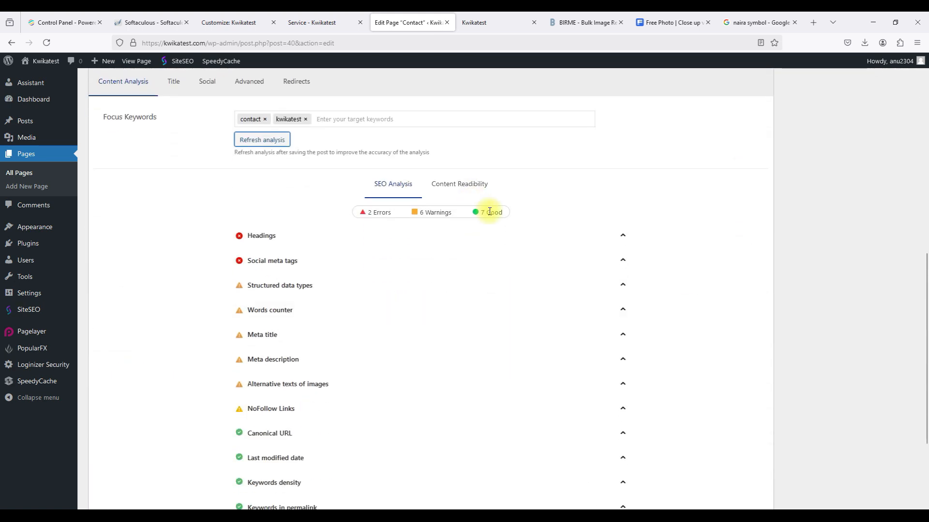
scroll(491, 215, up, 7)
click(896, 243)
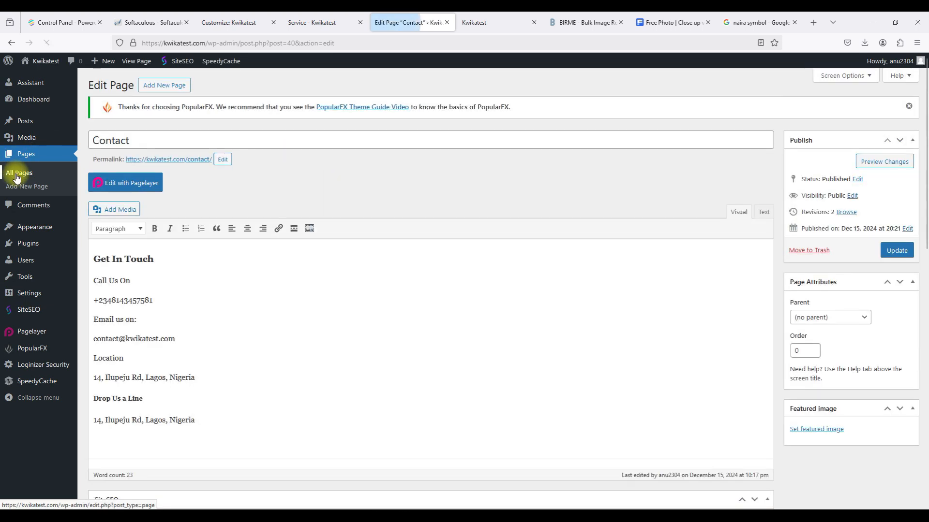
Add focus keywords 'blog' and 'kwikatest' to the Blog page, refresh the analysis, update, and return to Pages.
click(20, 173)
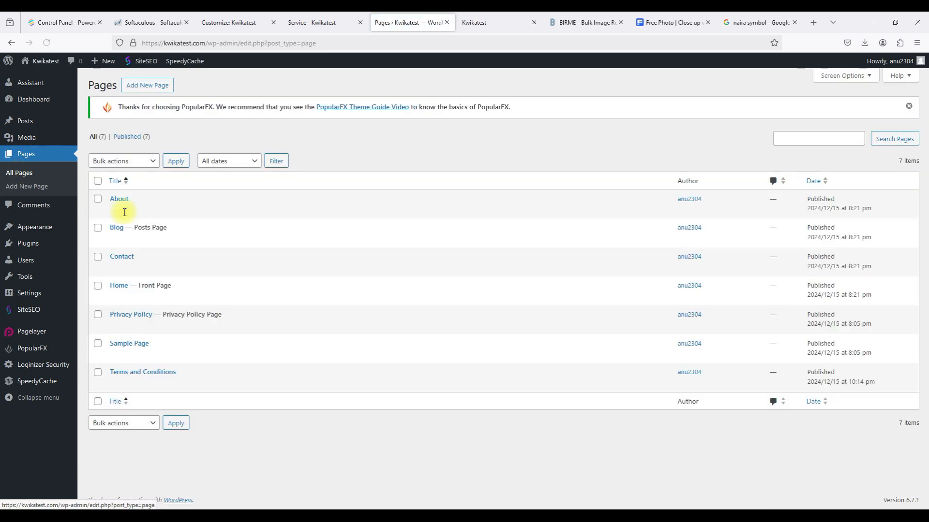
click(114, 240)
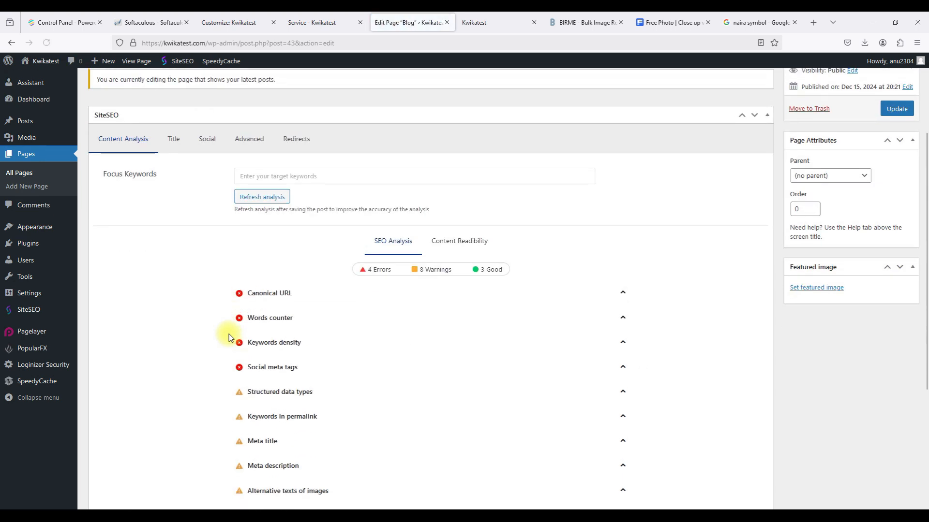
click(263, 244)
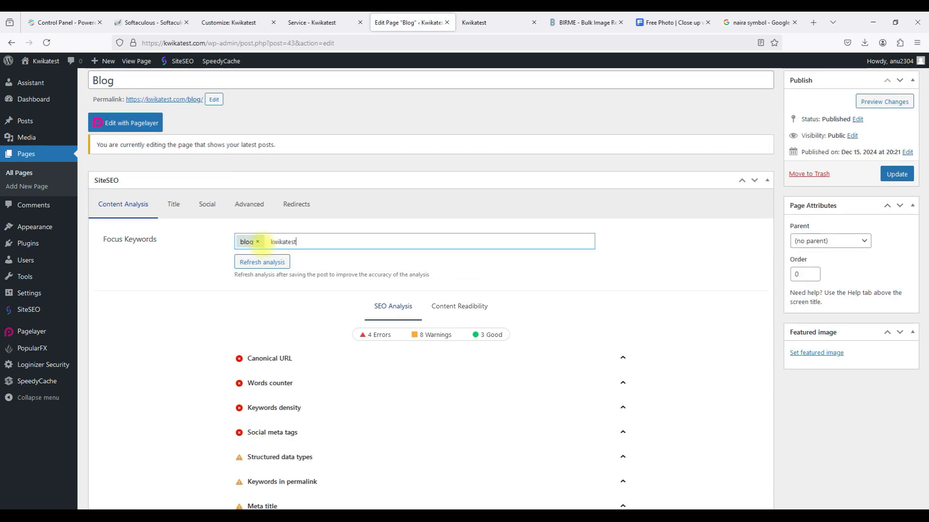
click(311, 264)
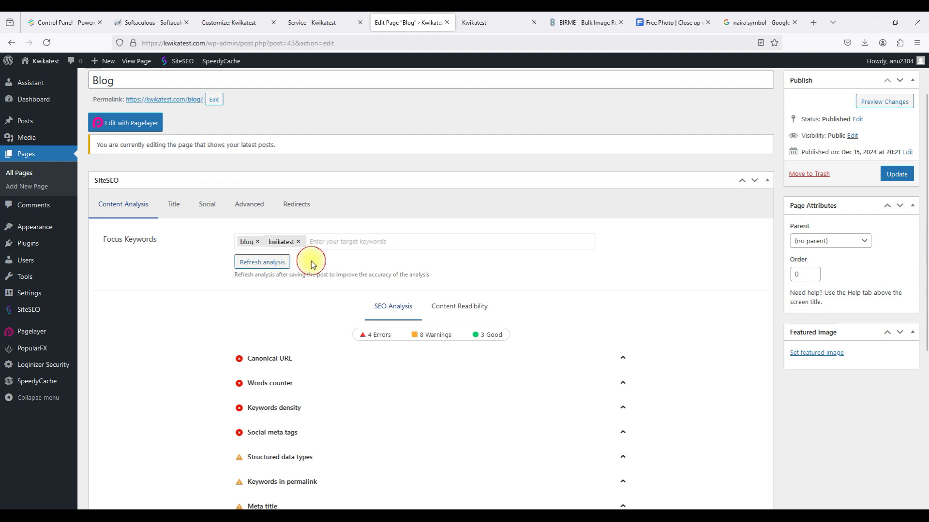
click(283, 263)
click(890, 175)
click(42, 173)
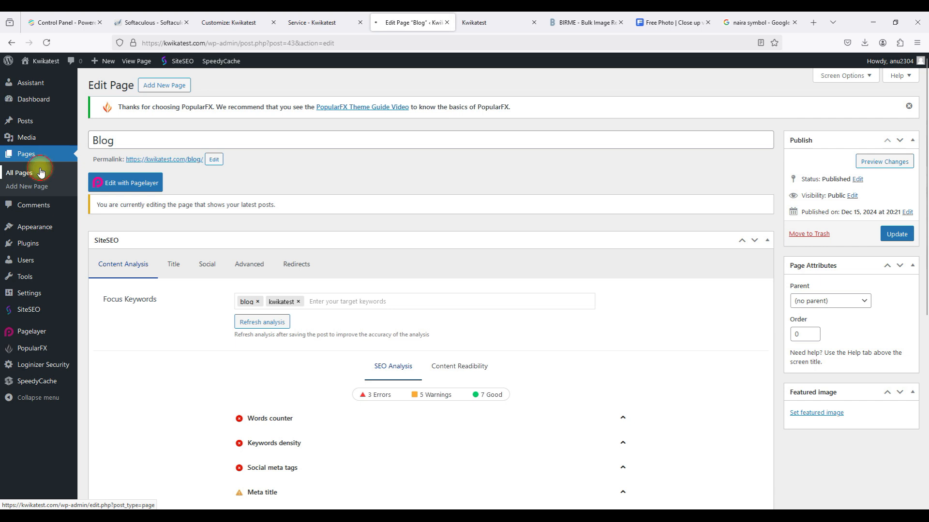
mouse_move(125, 286)
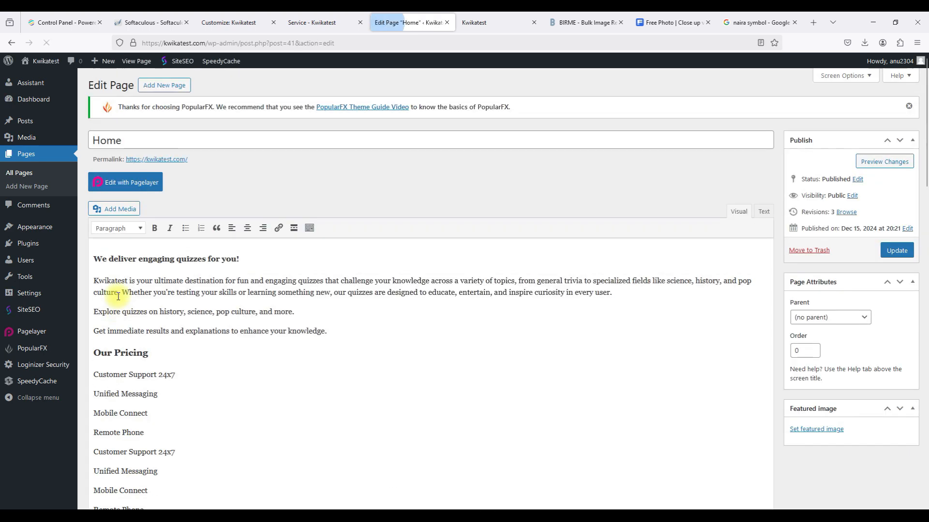
Update the Home page with focus keyword 'kwikatest' (1 error, 10 good) and open it in Pagelayer.
scroll(118, 296, down, 15)
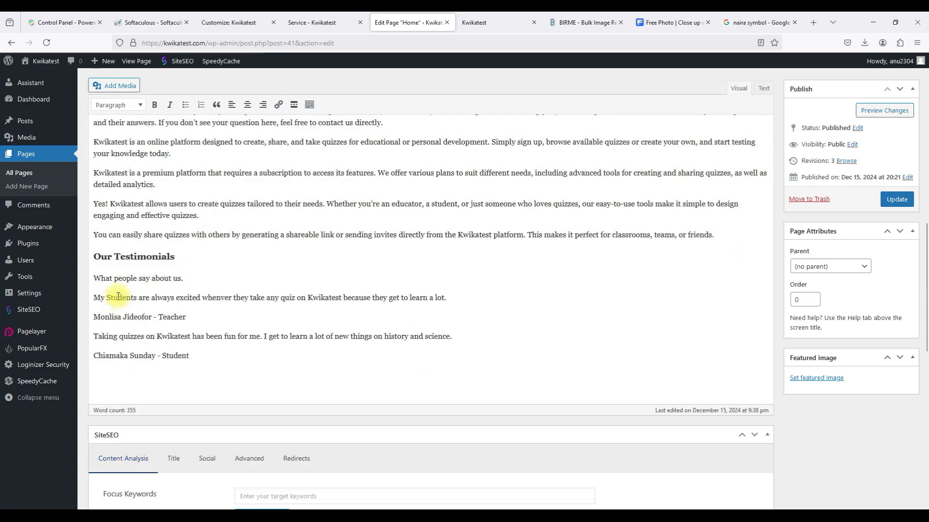
scroll(124, 294, down, 1)
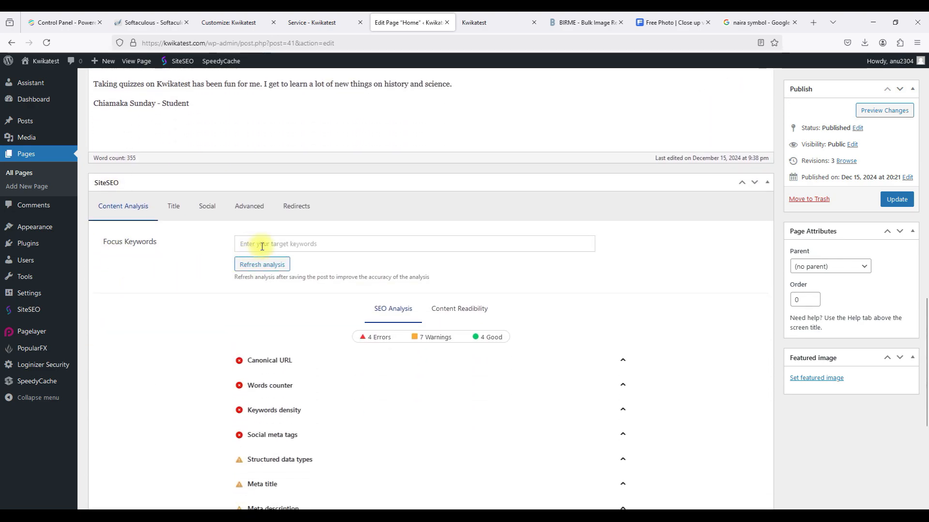
scroll(262, 247, up, 15)
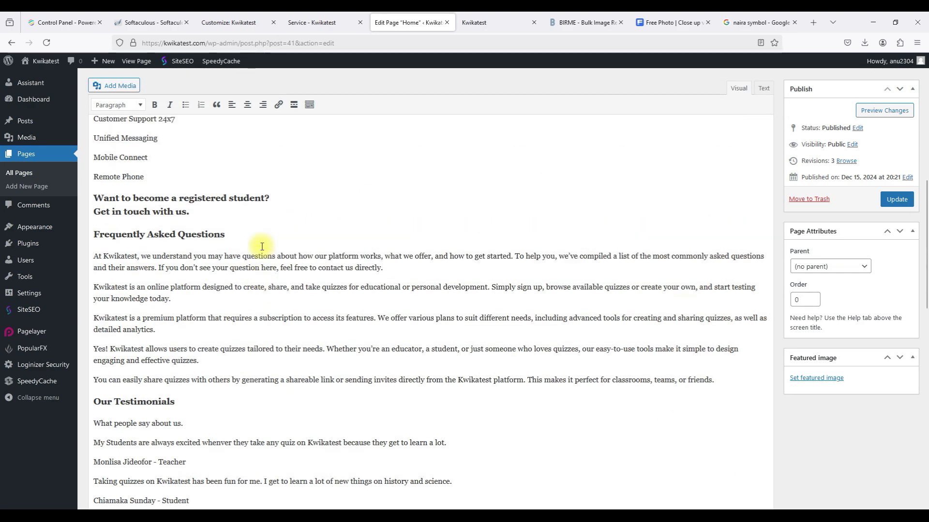
scroll(262, 247, down, 15)
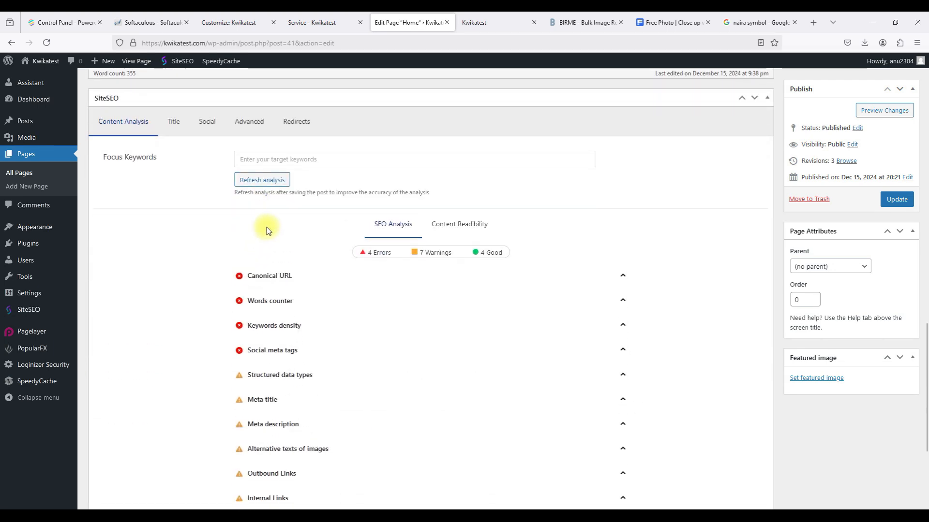
click(274, 160)
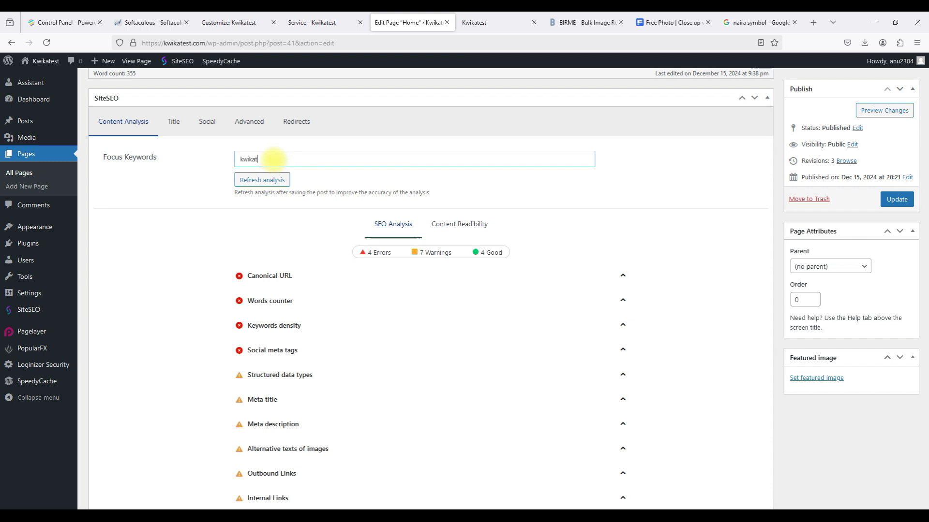
text(kwikatest)
key(Return)
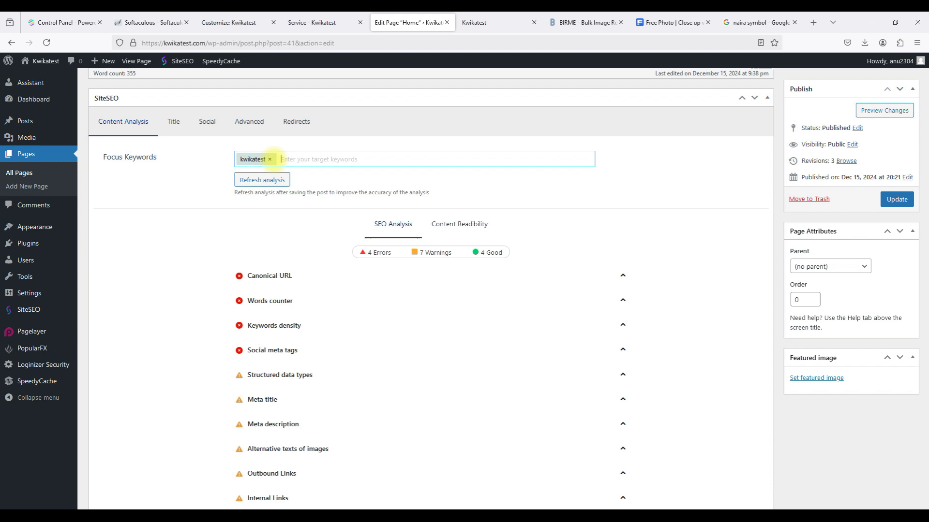
click(281, 180)
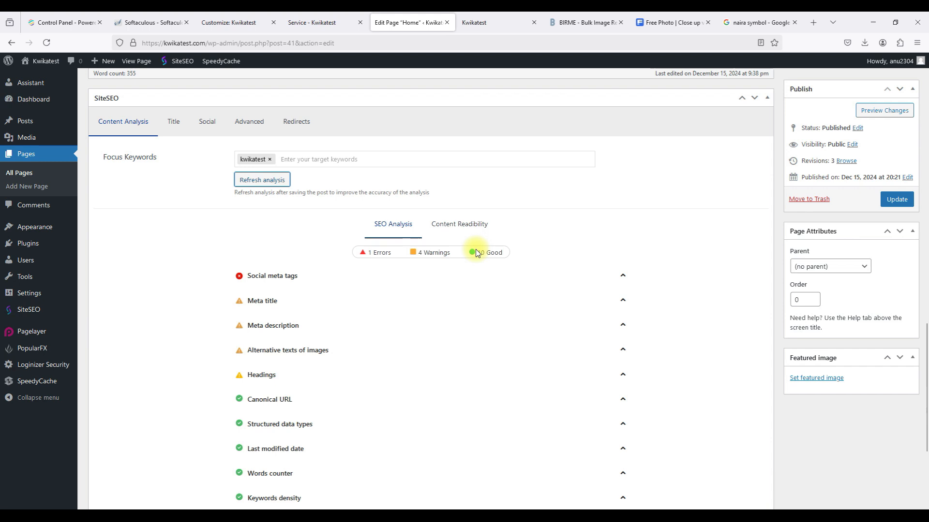
scroll(481, 377, down, 4)
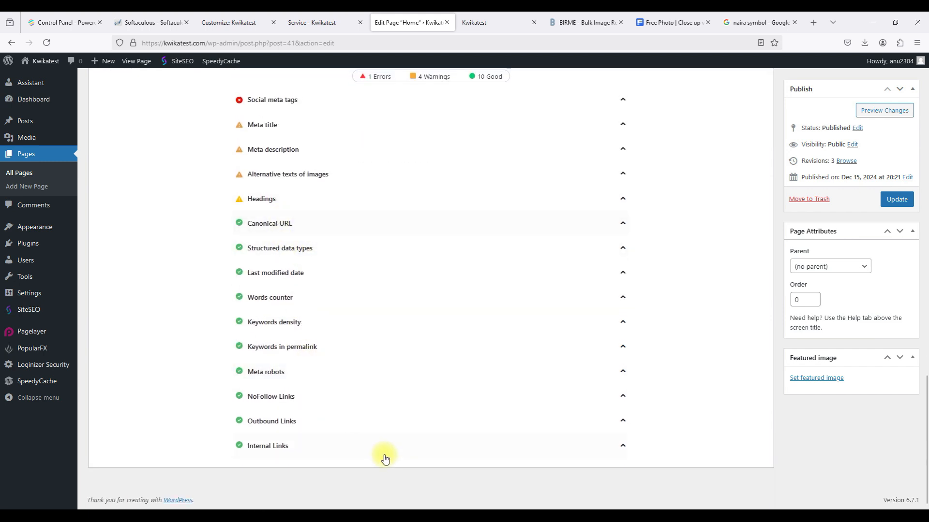
click(888, 200)
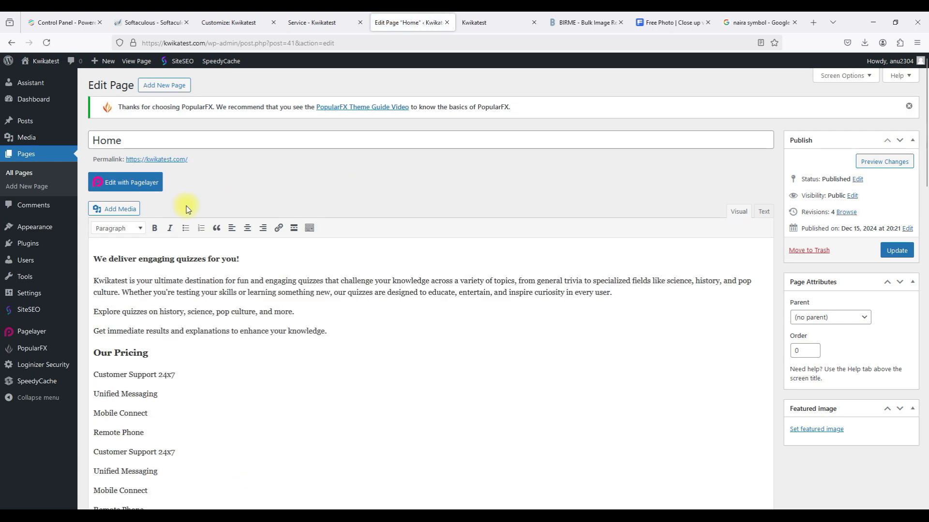
click(111, 184)
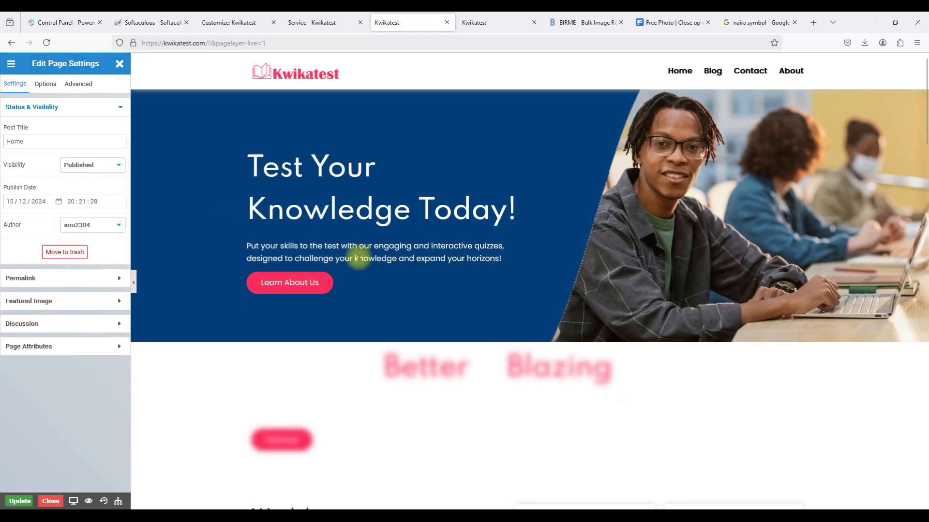
Scroll through the Home page in Pagelayer, then close the editor without changes.
scroll(357, 255, down, 6)
scroll(359, 258, up, 6)
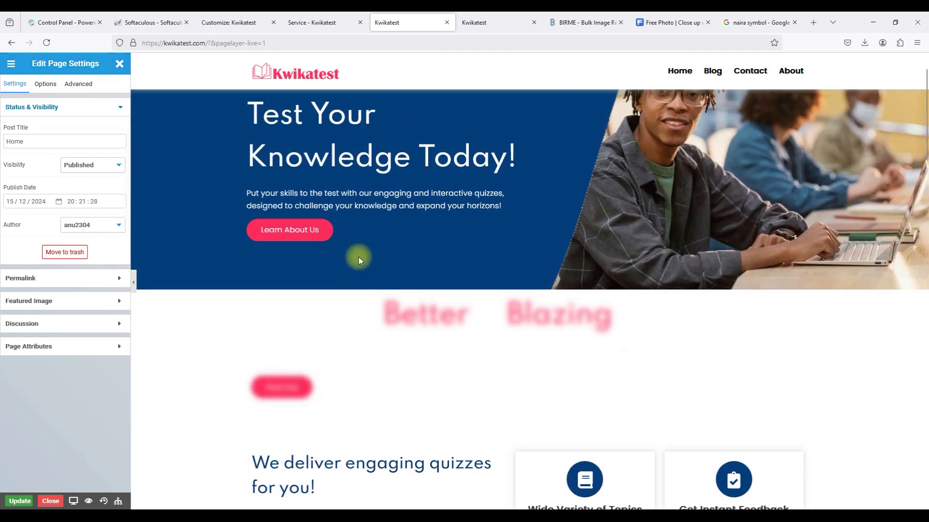
scroll(359, 260, down, 6)
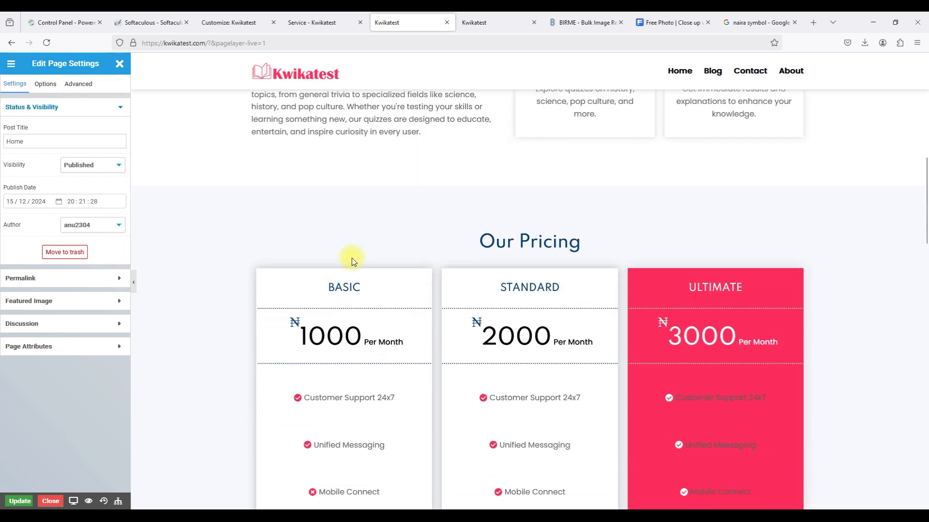
click(50, 501)
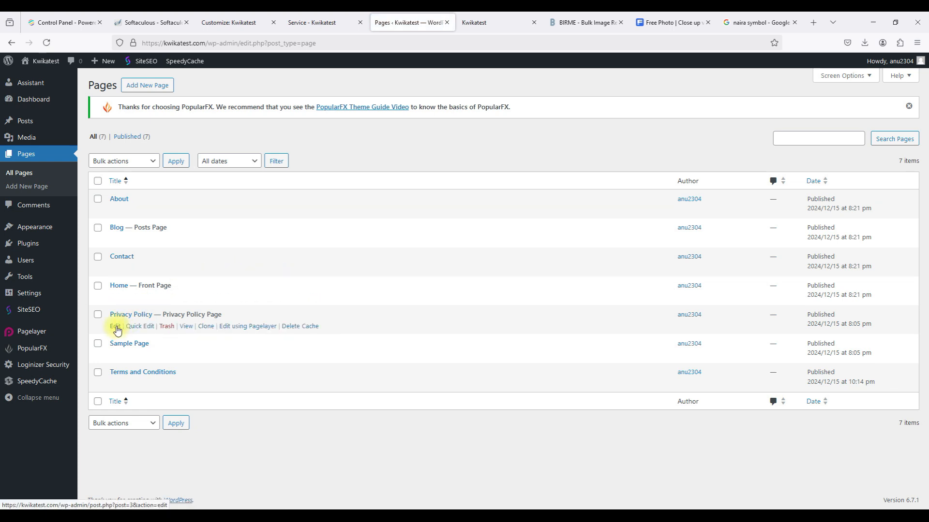
Open the Privacy Policy page in the editor and look through it.
click(115, 327)
scroll(117, 326, down, 15)
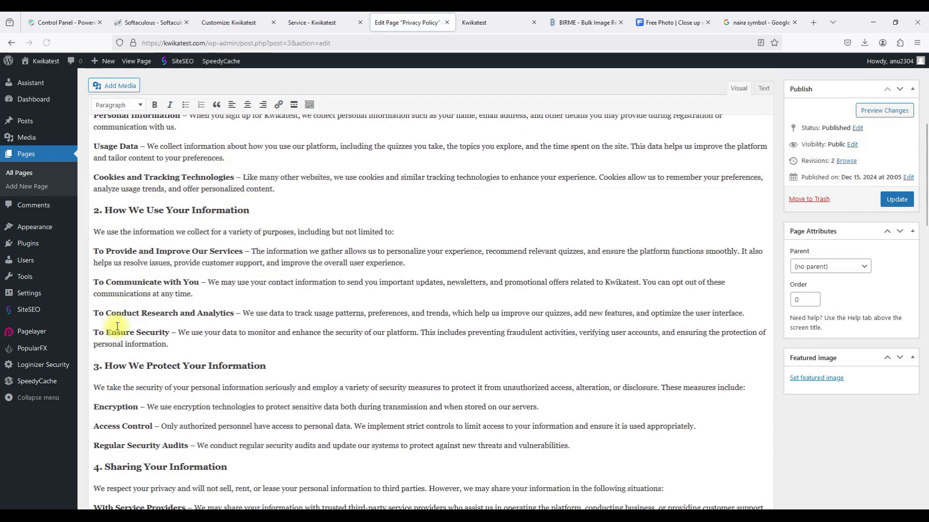
scroll(117, 326, down, 15)
scroll(117, 326, up, 8)
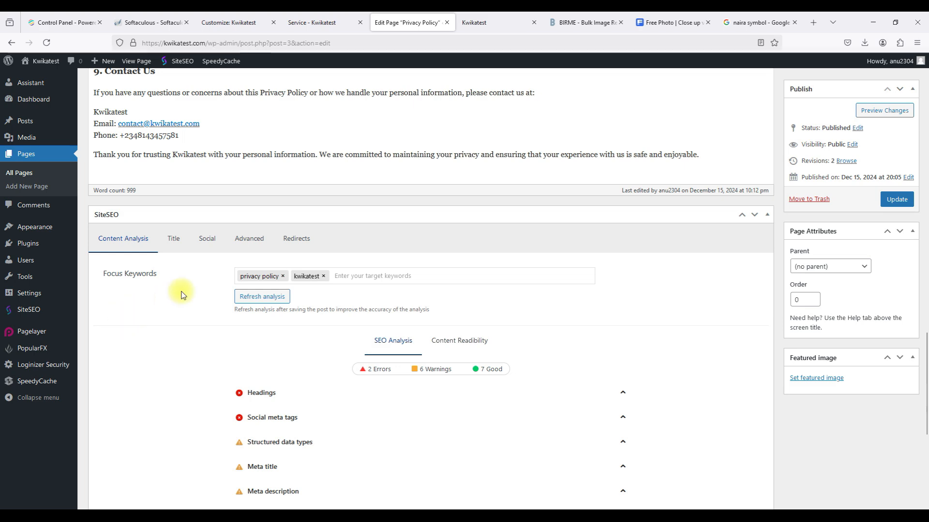
scroll(179, 296, up, 8)
From All Pages, trash the Sample Page and open Terms and Conditions for editing.
click(14, 171)
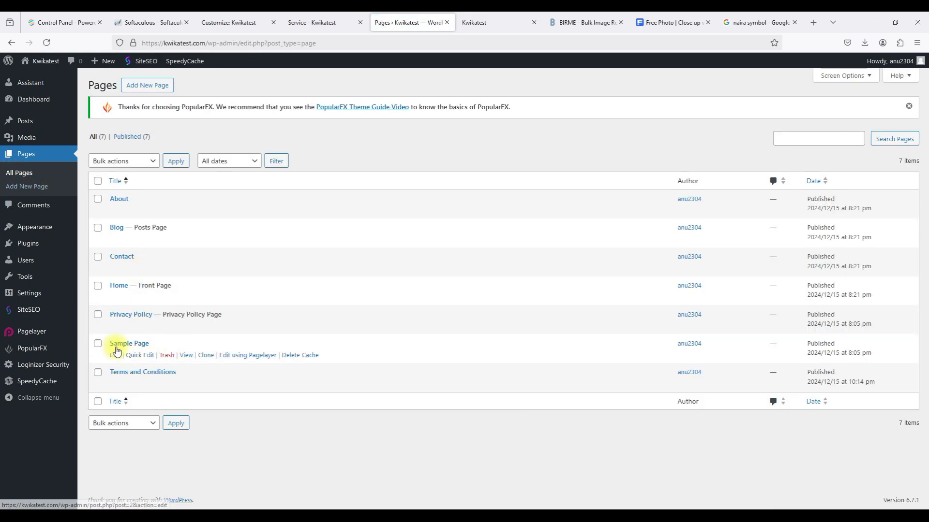
click(164, 356)
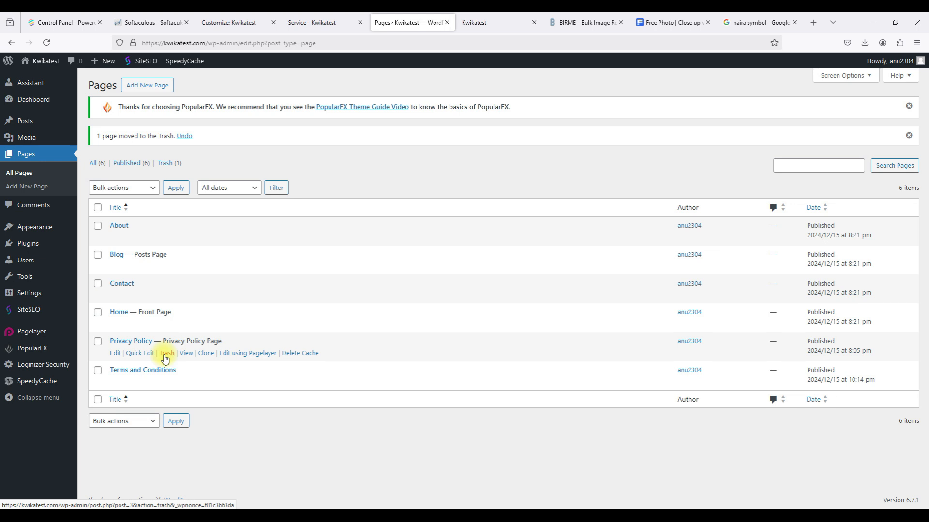
click(118, 382)
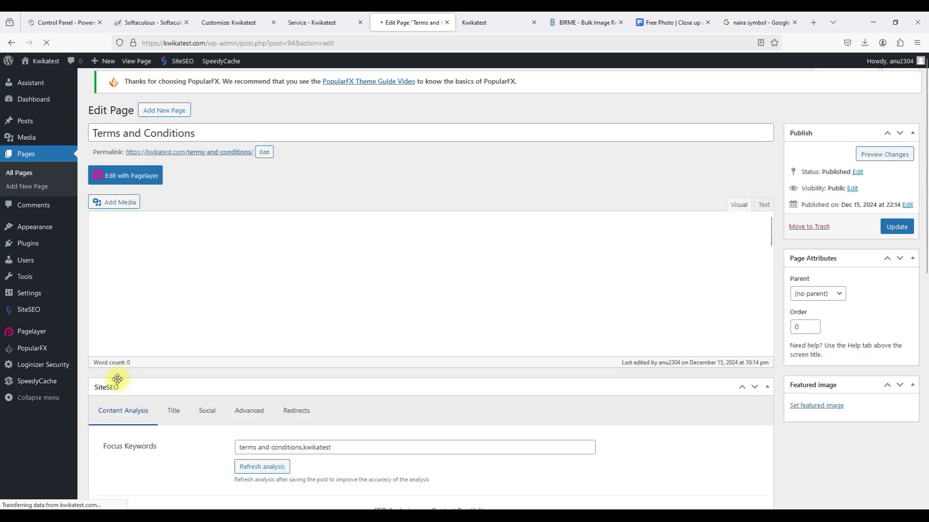
Insert the %%post_title%% variable into the Terms and Conditions SiteSEO Title field.
scroll(197, 358, down, 15)
scroll(193, 357, down, 5)
scroll(184, 242, up, 2)
click(174, 232)
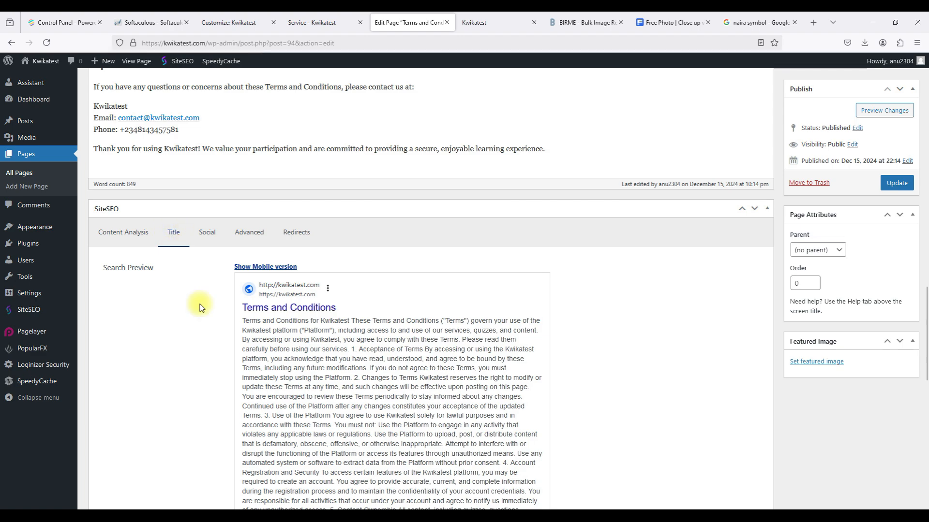
scroll(201, 312, down, 10)
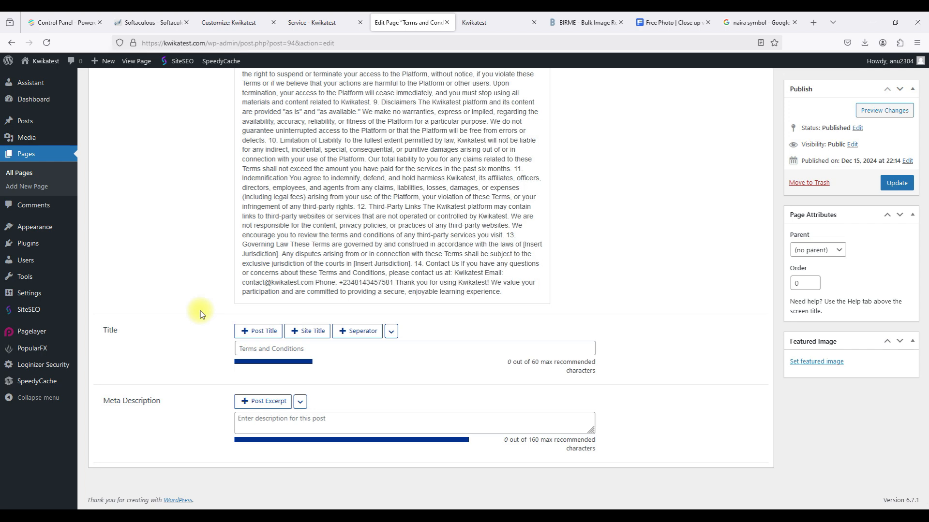
scroll(201, 314, up, 10)
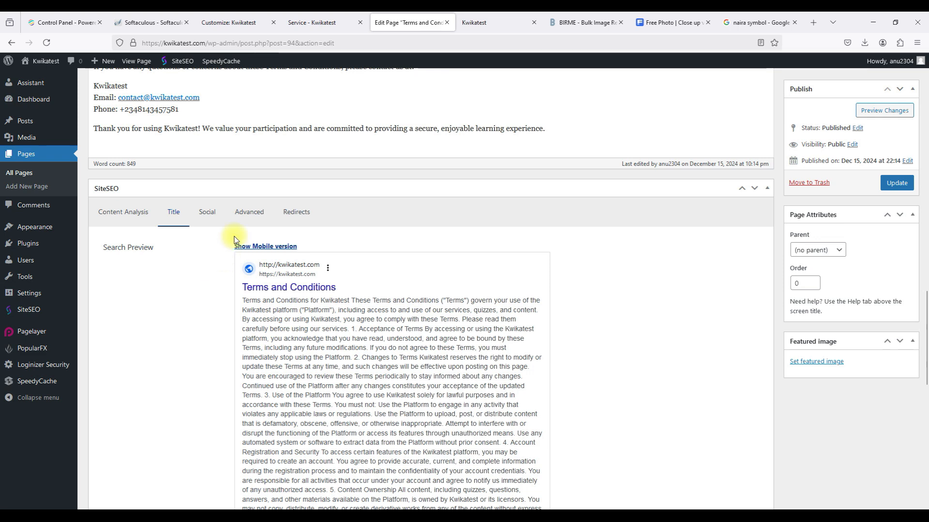
scroll(381, 366, down, 5)
scroll(379, 357, up, 3)
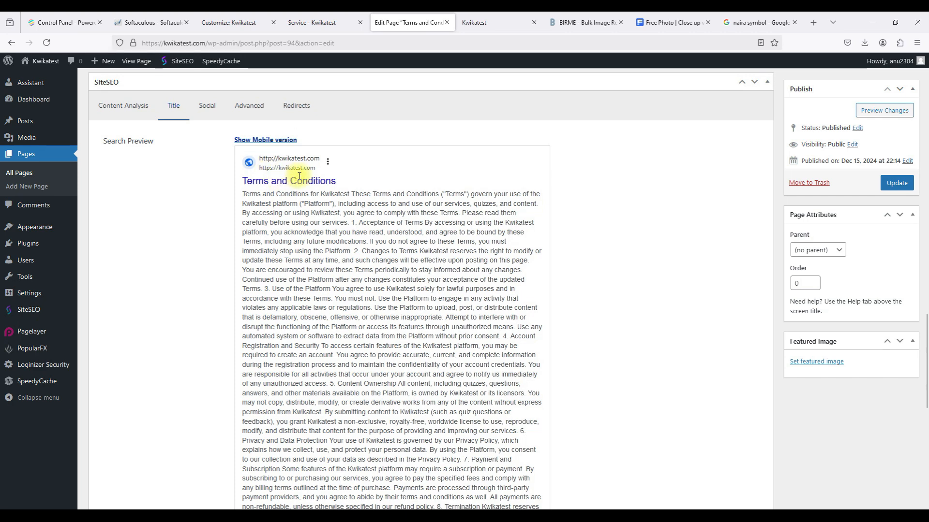
scroll(247, 202, down, 9)
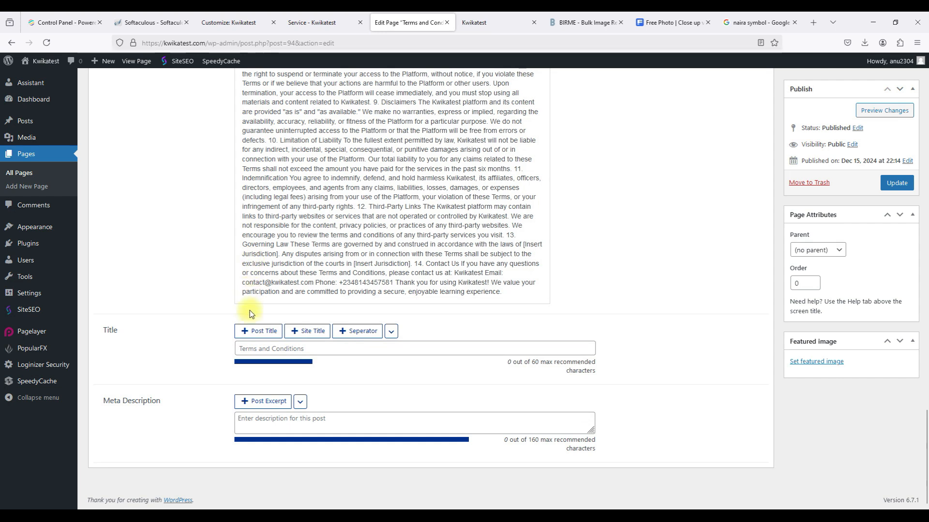
click(251, 332)
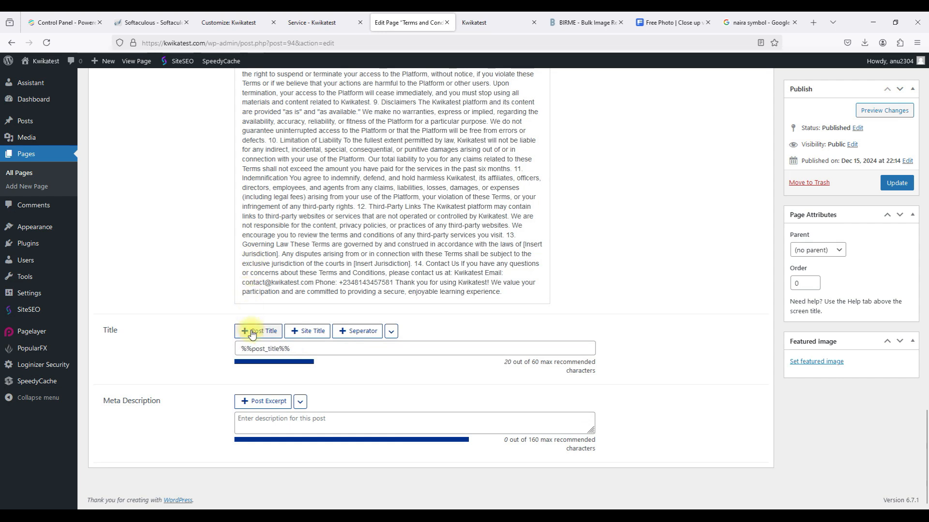
Replace the SiteSEO meta description with the Terms page's copied opening paragraph.
click(262, 408)
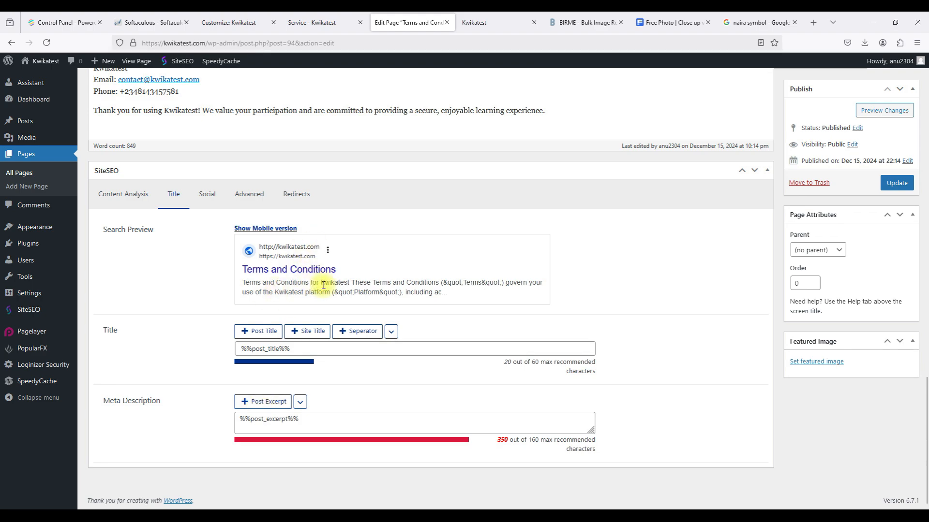
scroll(324, 286, up, 20)
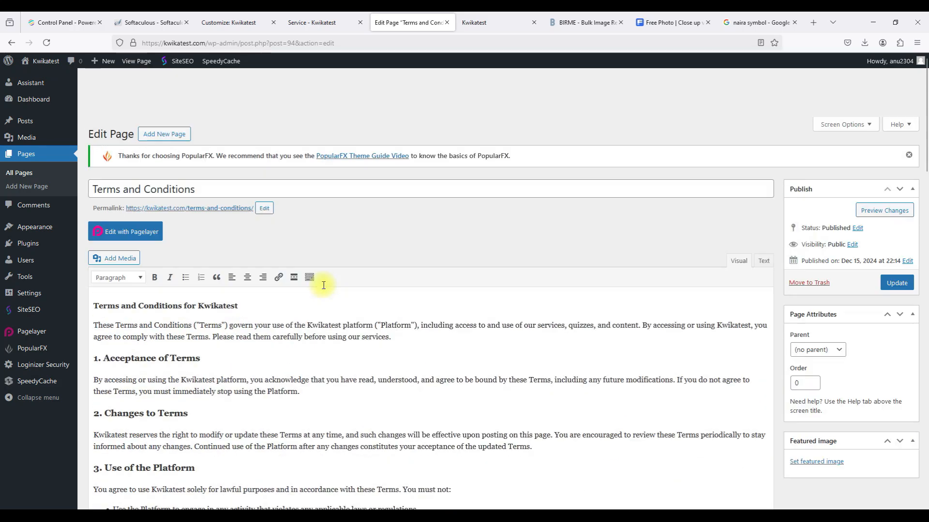
drag(95, 275, 396, 290)
key(ctrl+c)
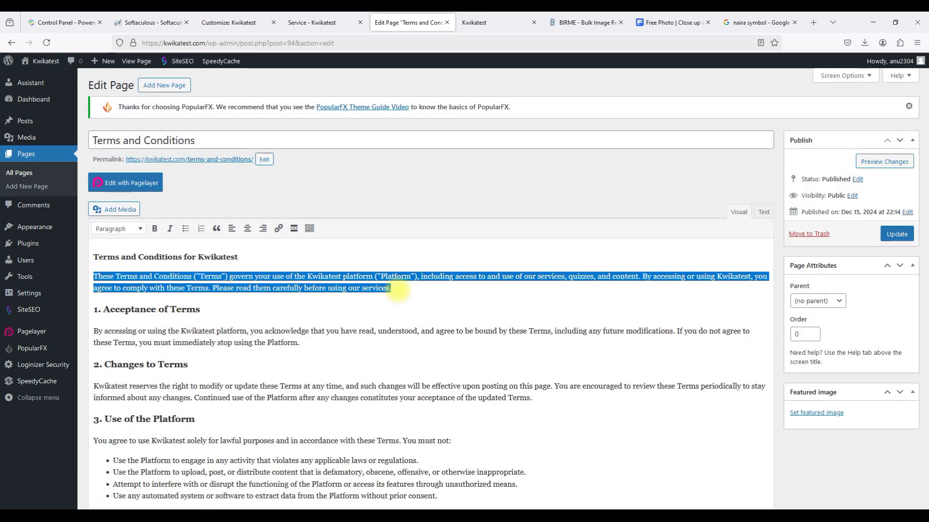
scroll(396, 289, down, 20)
click(326, 415)
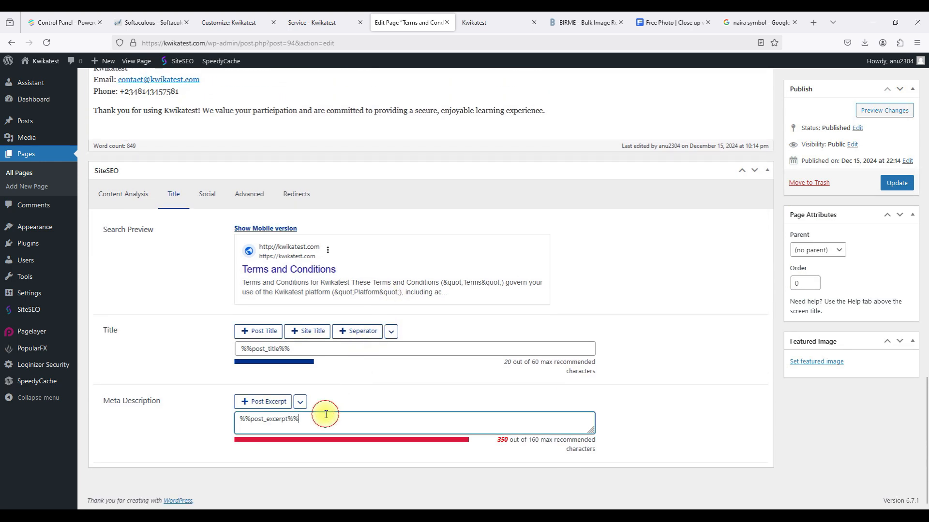
key(ctrl+a)
key(ctrl+v)
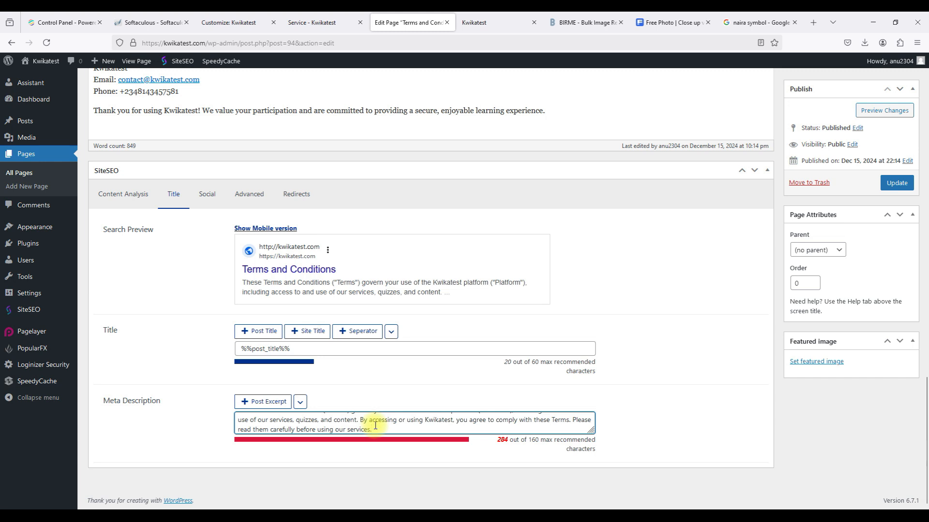
Trim the meta description after 'content.' to 159 characters and update the page.
shift+click(361, 420)
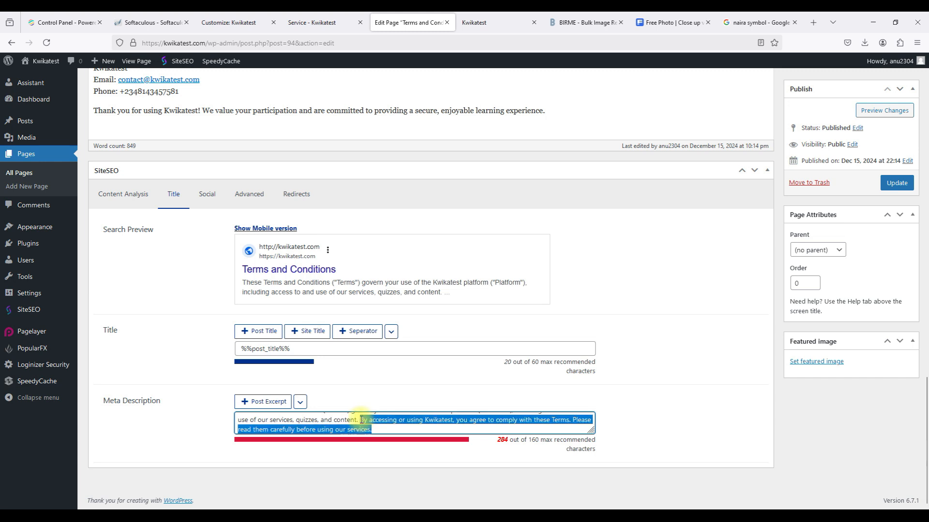
key(BackSpace)
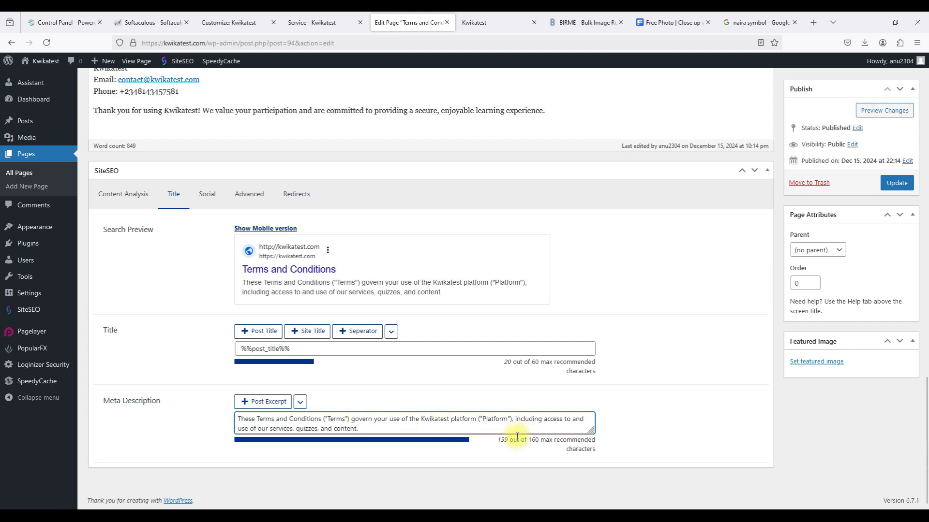
click(629, 385)
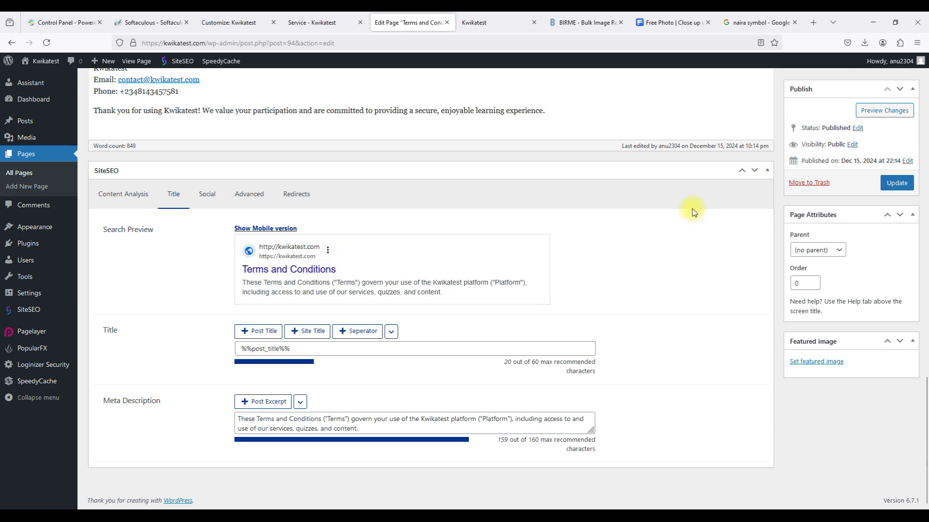
click(903, 185)
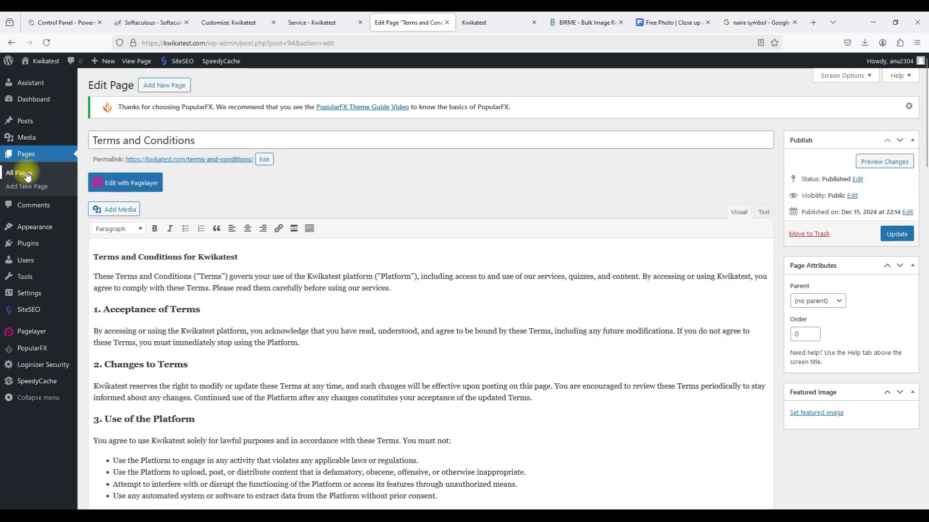
Open the Privacy Policy page's SEO title settings and copy the preview's opening sentence.
click(22, 173)
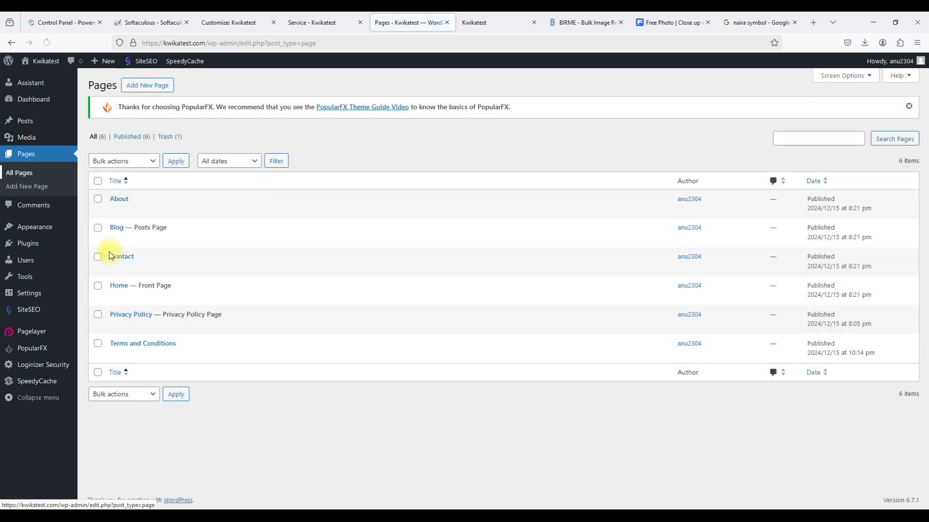
click(114, 327)
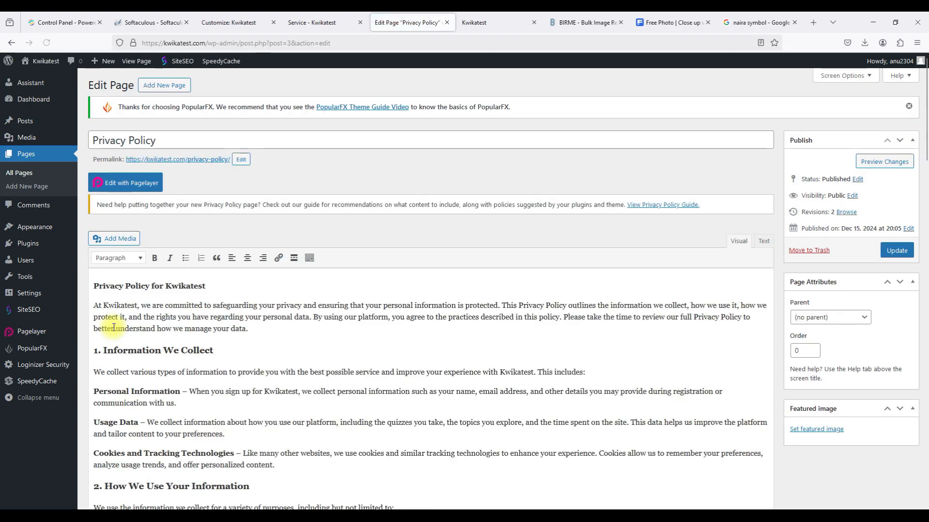
scroll(114, 326, down, 20)
scroll(114, 326, up, 10)
click(173, 297)
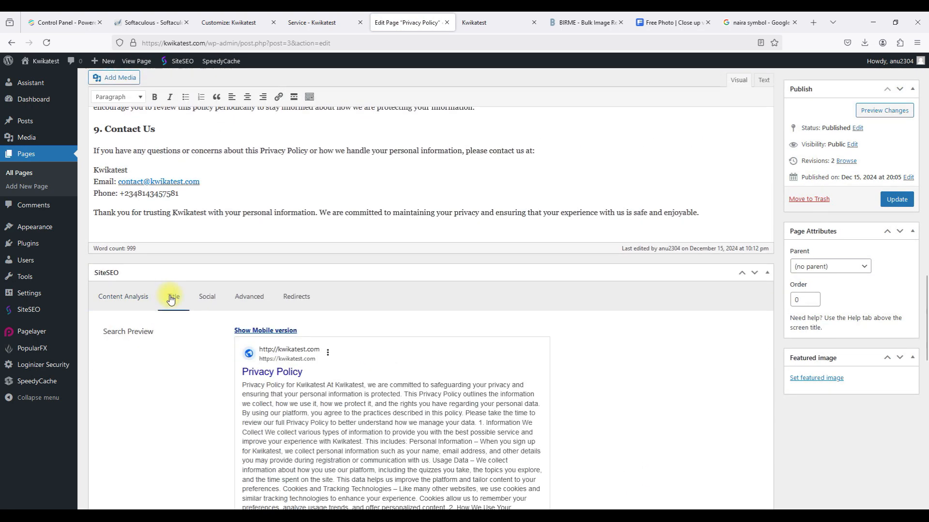
scroll(203, 401, down, 3)
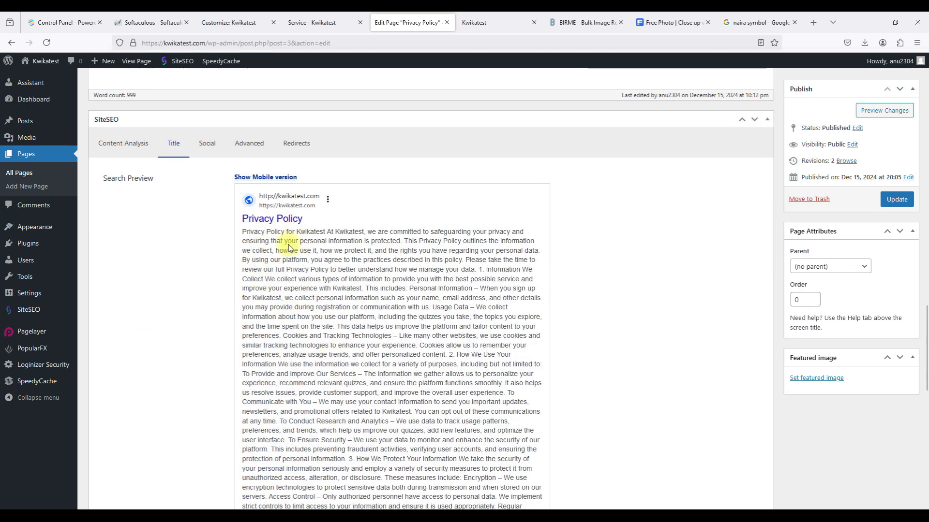
drag(243, 231, 404, 241)
key(ctrl+c)
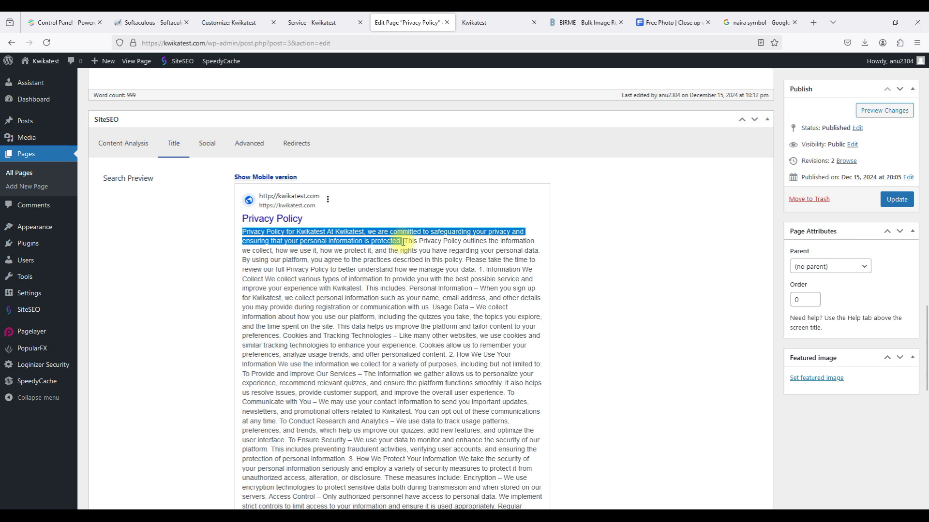
Set the SEO title to %%post_title%%, paste the sentence as meta description, and save.
scroll(397, 300, down, 10)
click(270, 333)
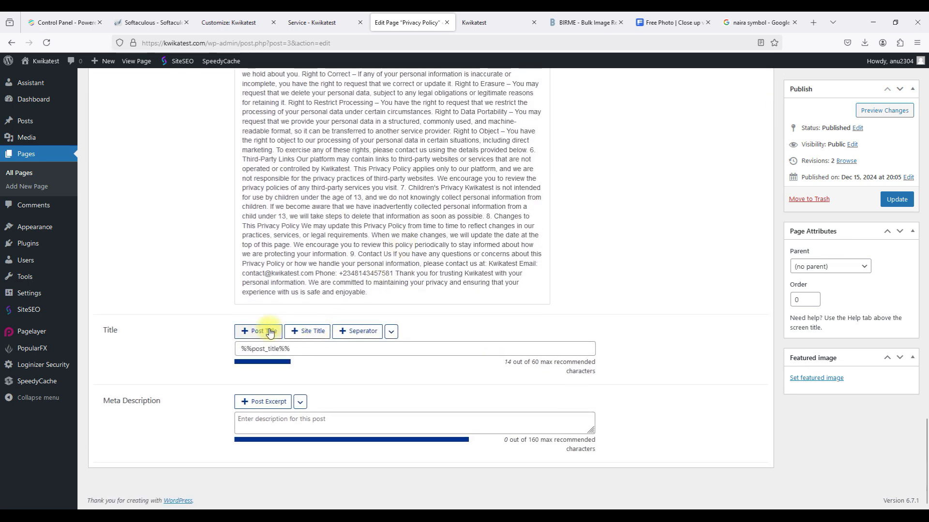
click(250, 422)
key(ctrl+v)
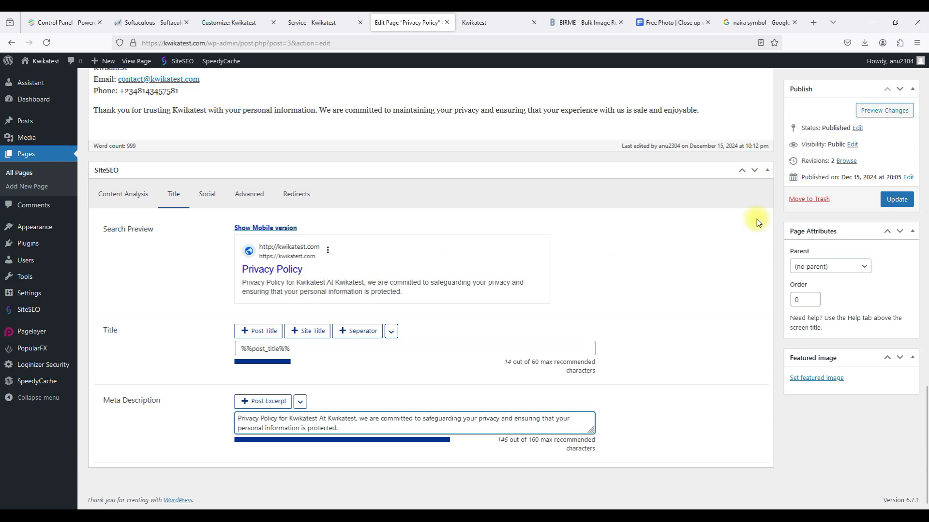
click(896, 200)
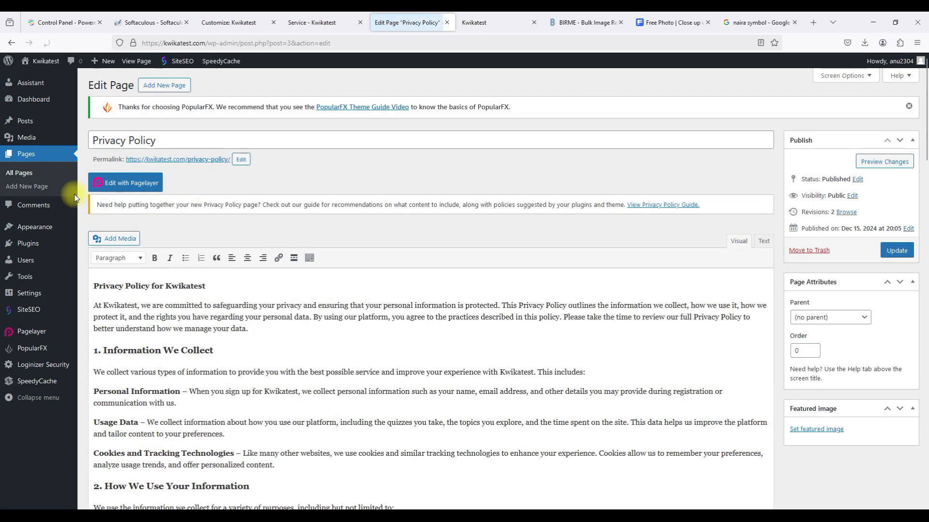
click(19, 173)
Paste the Home page's copied opening words into its SEO meta description.
click(114, 297)
scroll(114, 297, down, 3)
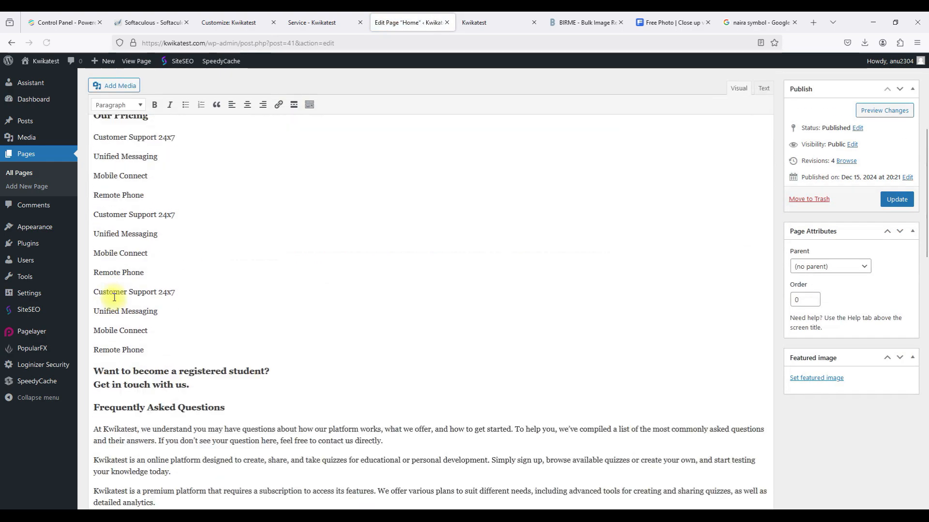
scroll(114, 297, down, 10)
scroll(112, 296, up, 3)
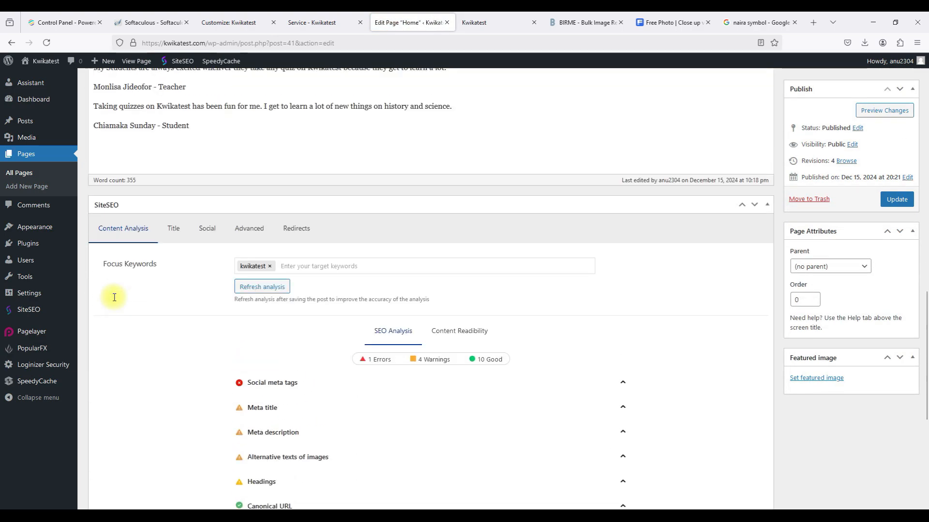
click(170, 230)
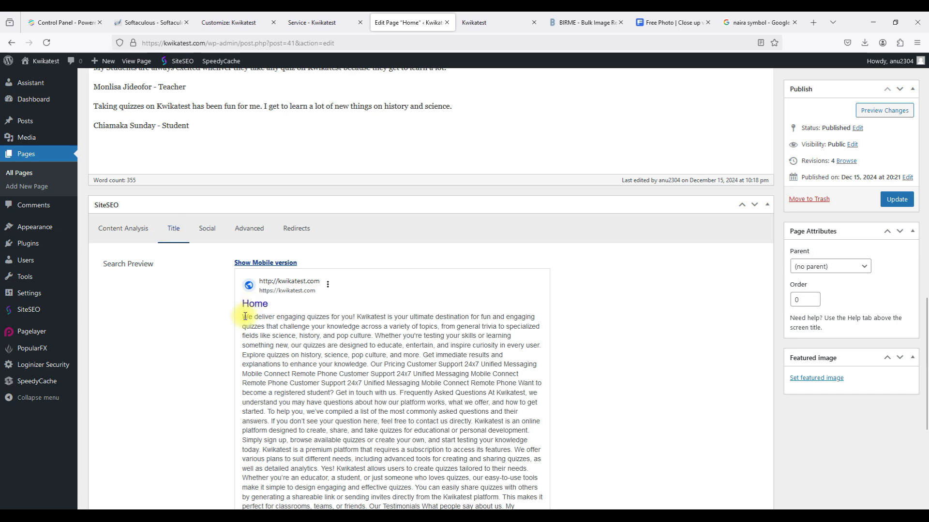
drag(248, 317, 353, 328)
key(ctrl+c)
scroll(355, 322, down, 5)
click(275, 347)
text(Kwikatest)
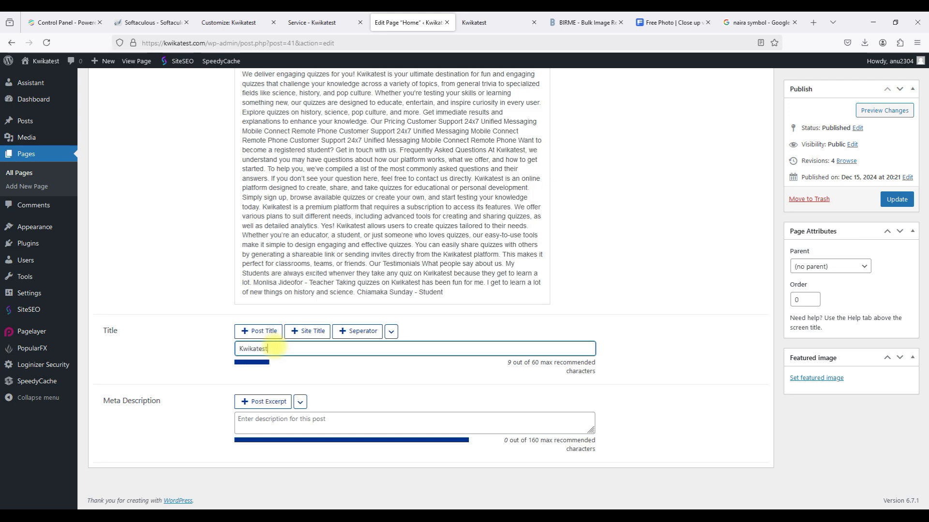
click(278, 424)
key(ctrl+v)
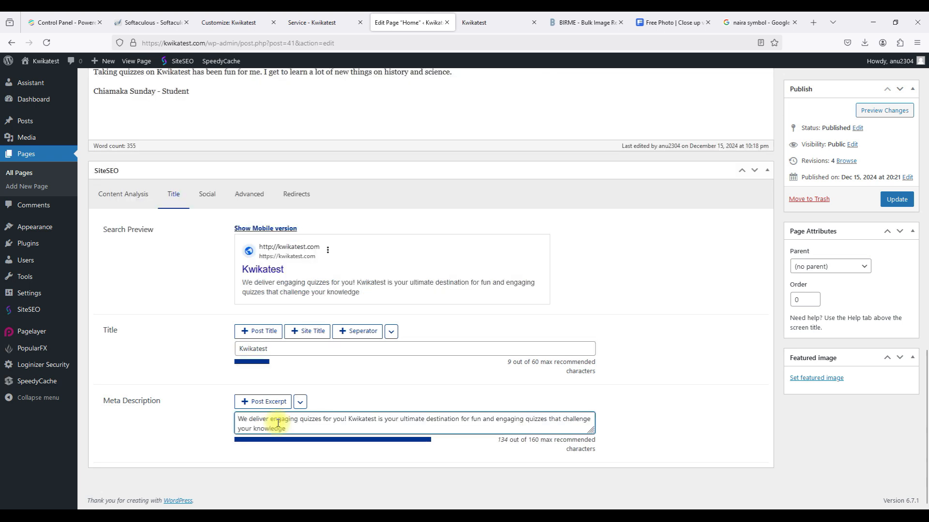
Replace the Home SEO title with 'Kwikatest - Best Quiz Website For Anyone In Nigeria' and save.
click(312, 334)
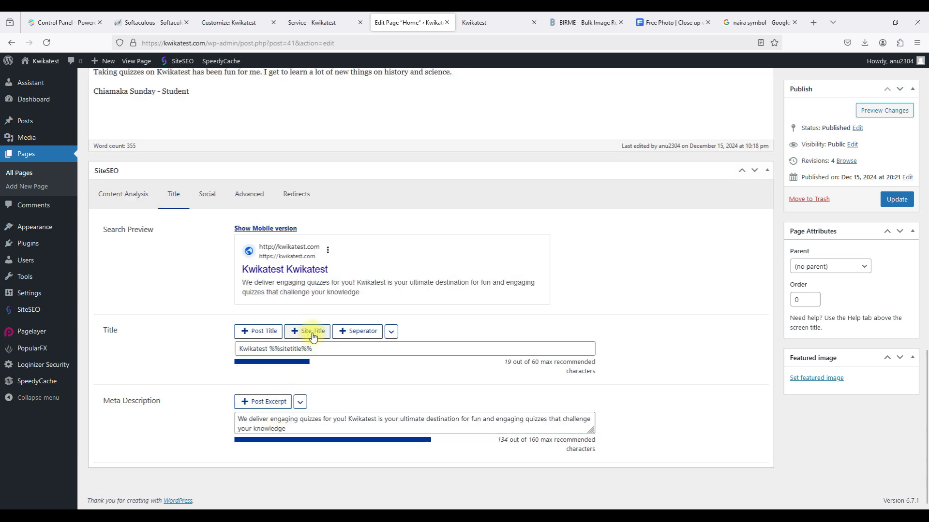
triple_click(267, 350)
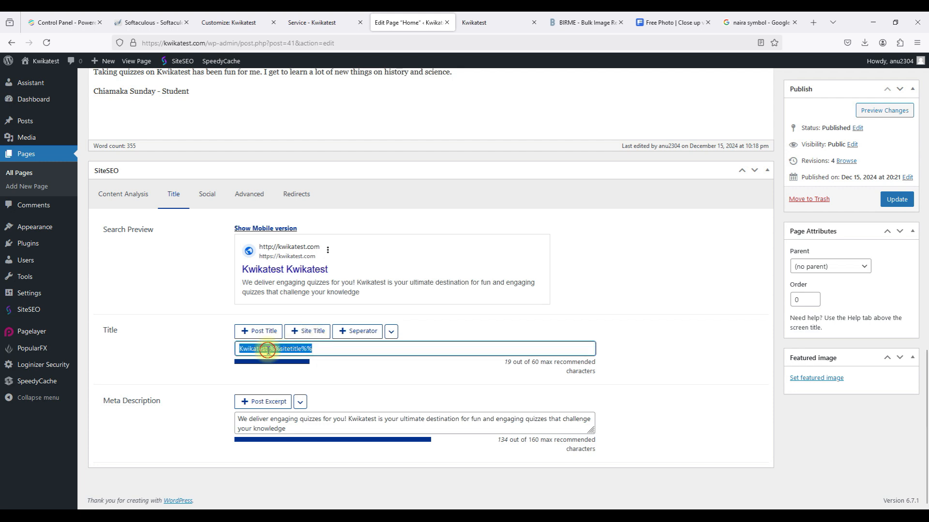
key(BackSpace)
text(Kwikatest)
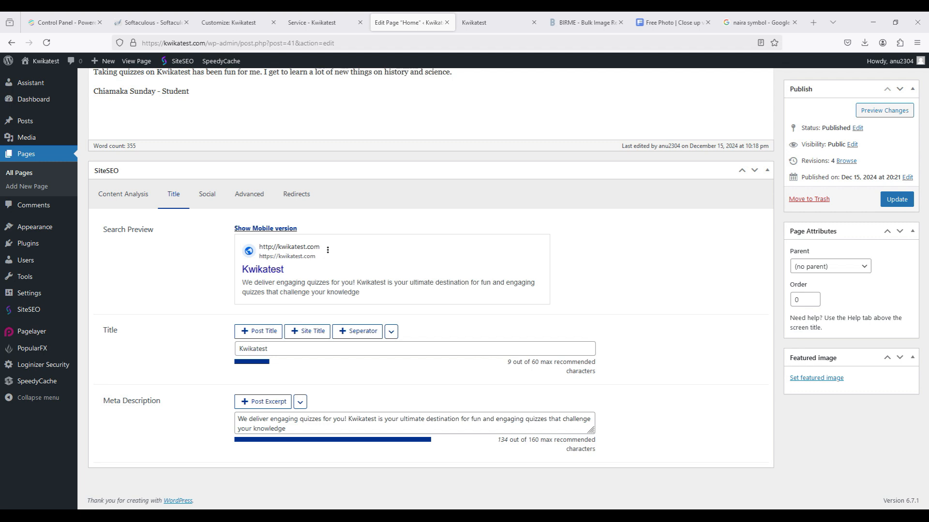
click(295, 354)
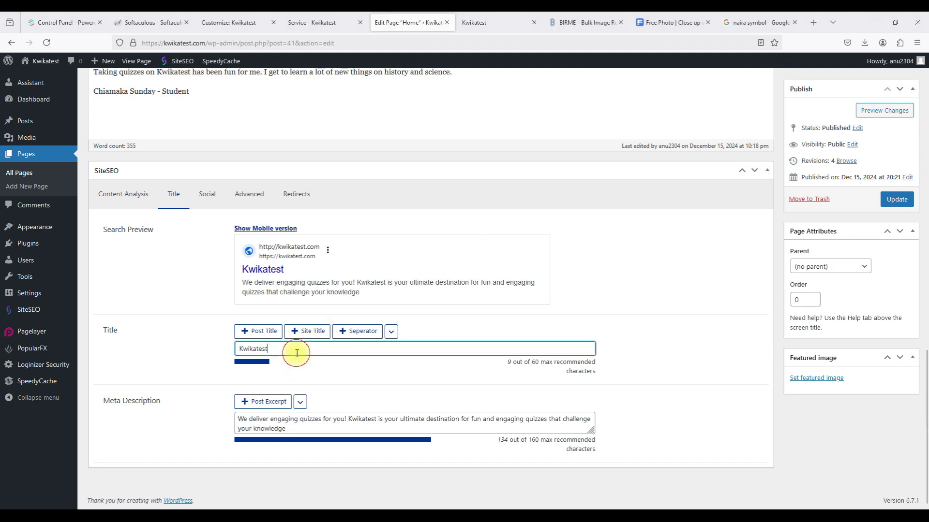
text(-)
text(Best Quiz Website For Anyone In Nigeria)
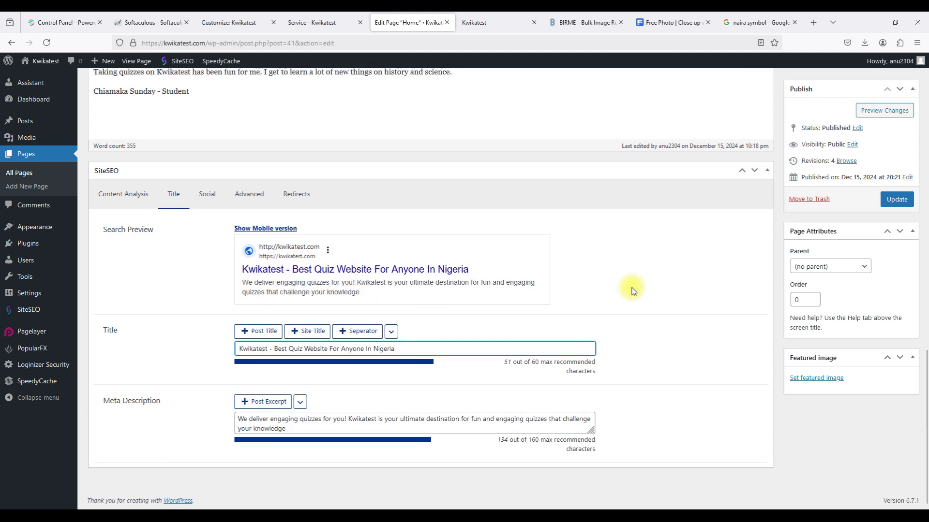
click(888, 203)
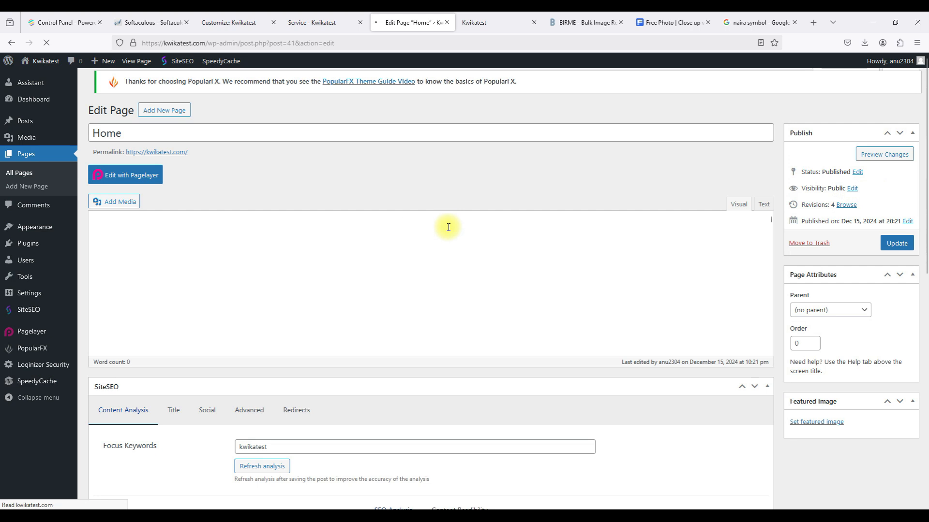
Insert and then delete the Post Excerpt variable, leaving the Contact meta description empty.
click(26, 175)
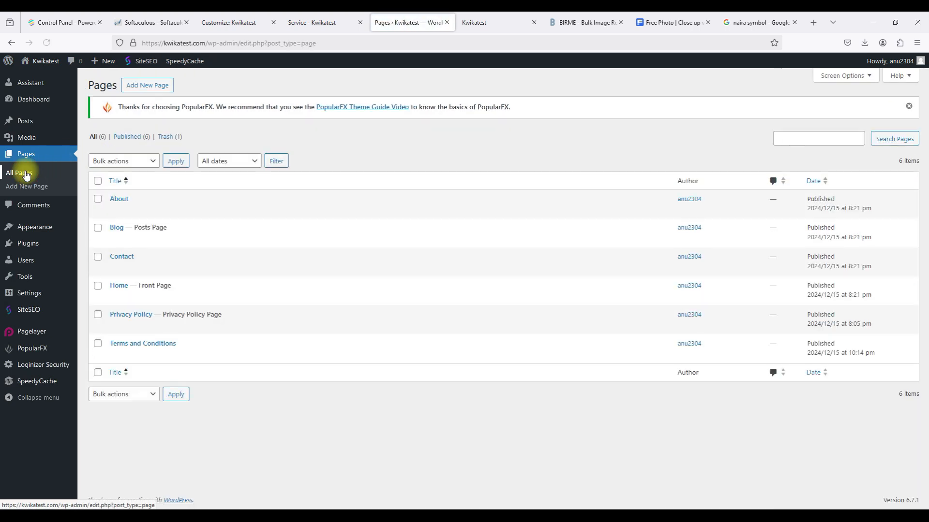
click(116, 269)
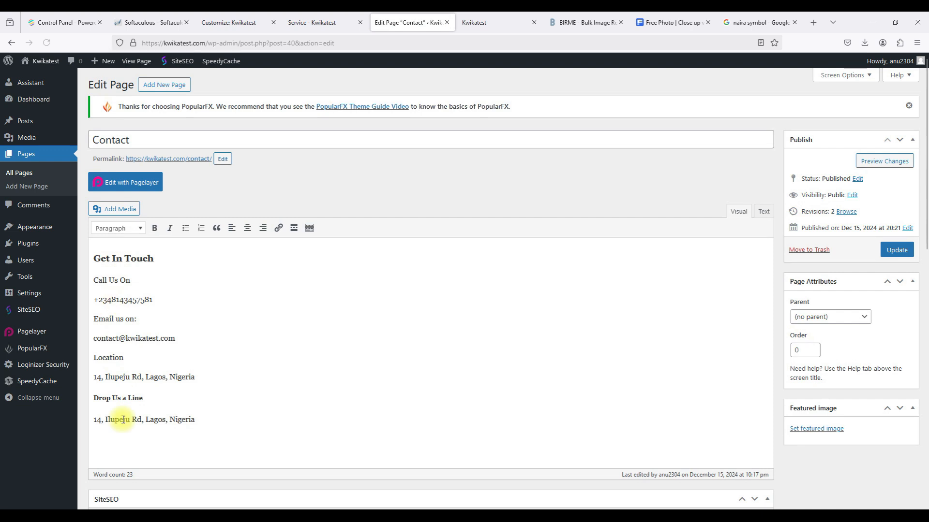
scroll(122, 425, down, 3)
click(176, 361)
scroll(177, 362, down, 3)
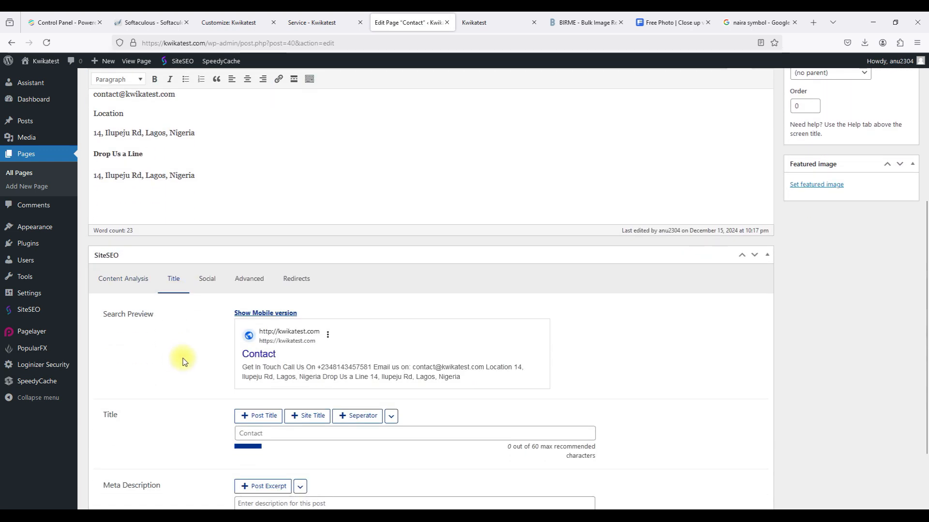
scroll(200, 362, down, 3)
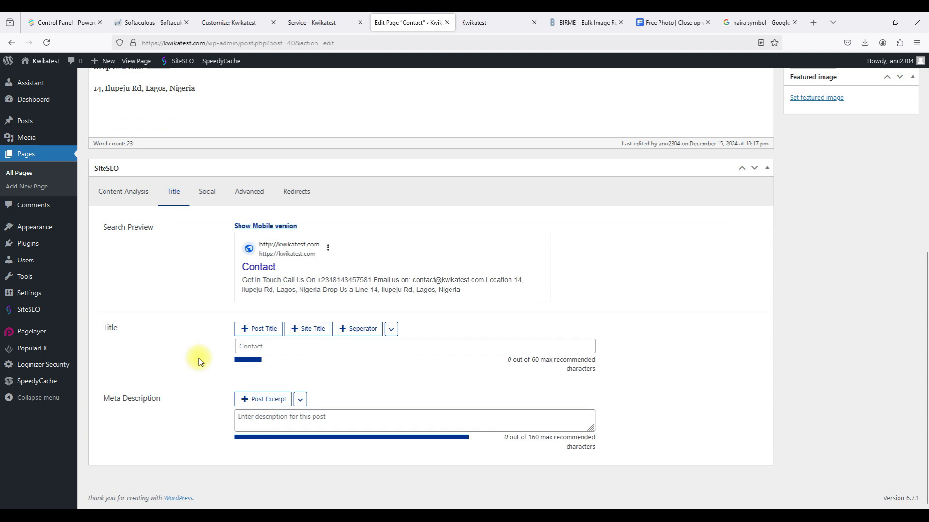
scroll(199, 359, up, 1)
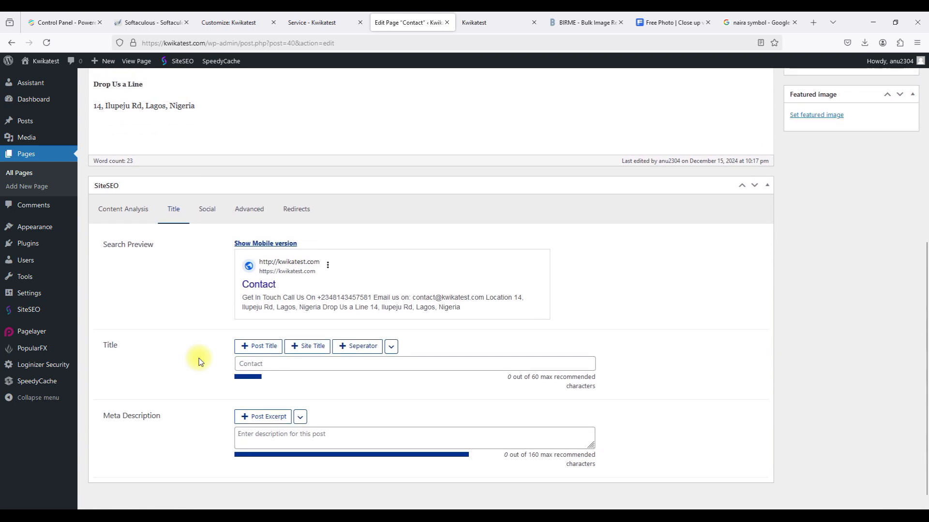
click(266, 417)
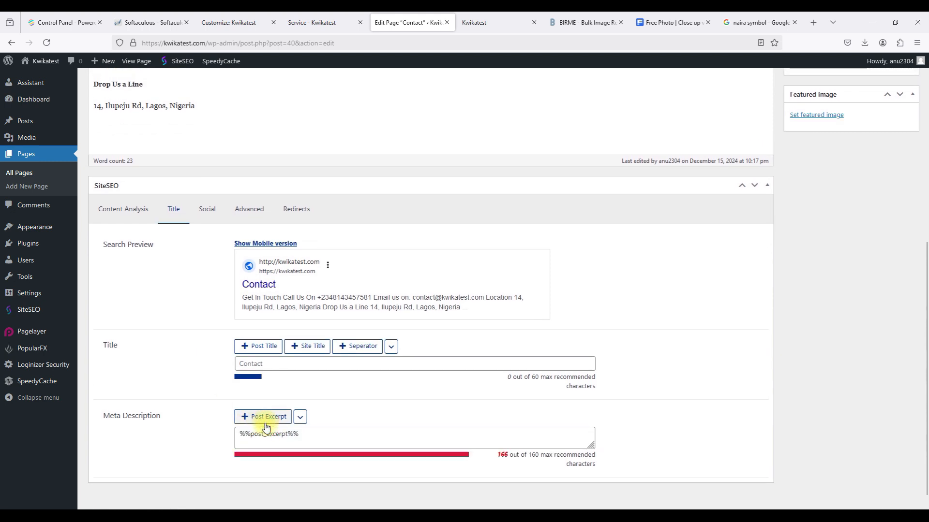
click(267, 419)
triple_click(274, 433)
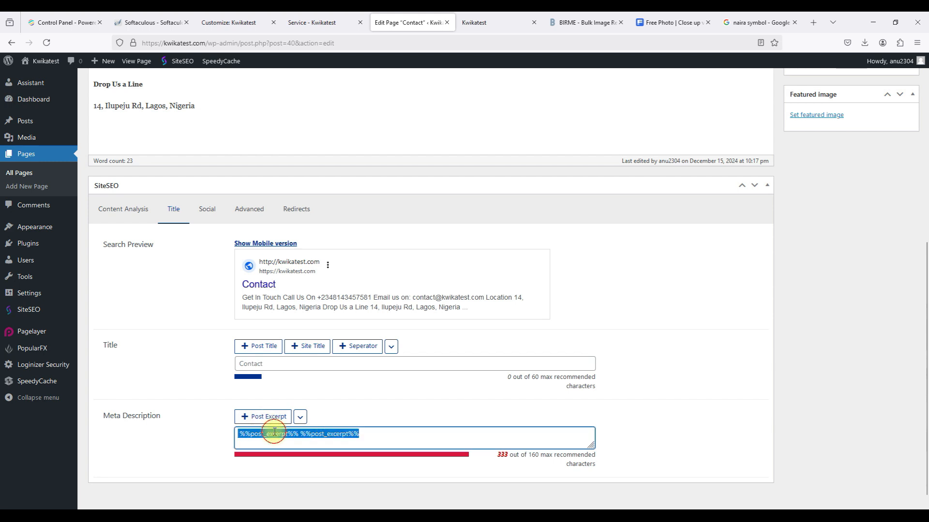
key(BackSpace)
click(207, 381)
scroll(207, 383, up, 7)
scroll(208, 383, down, 7)
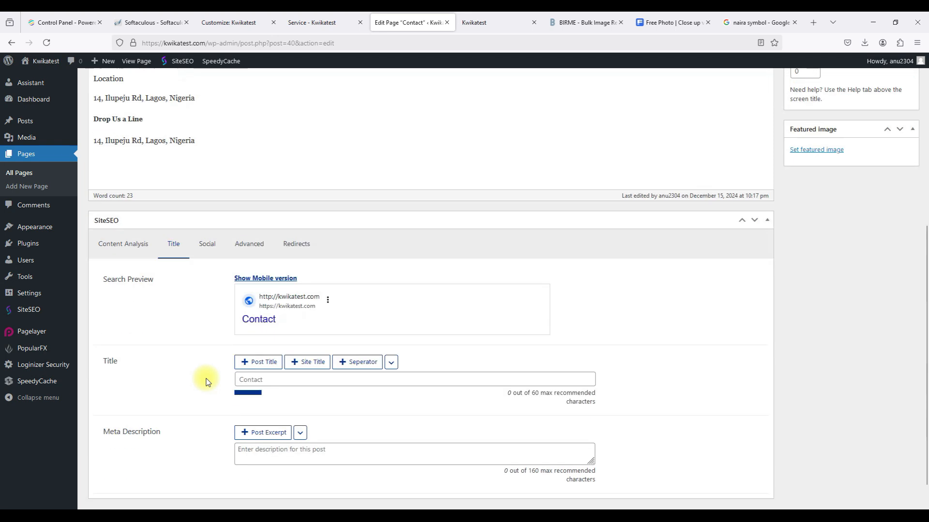
click(26, 174)
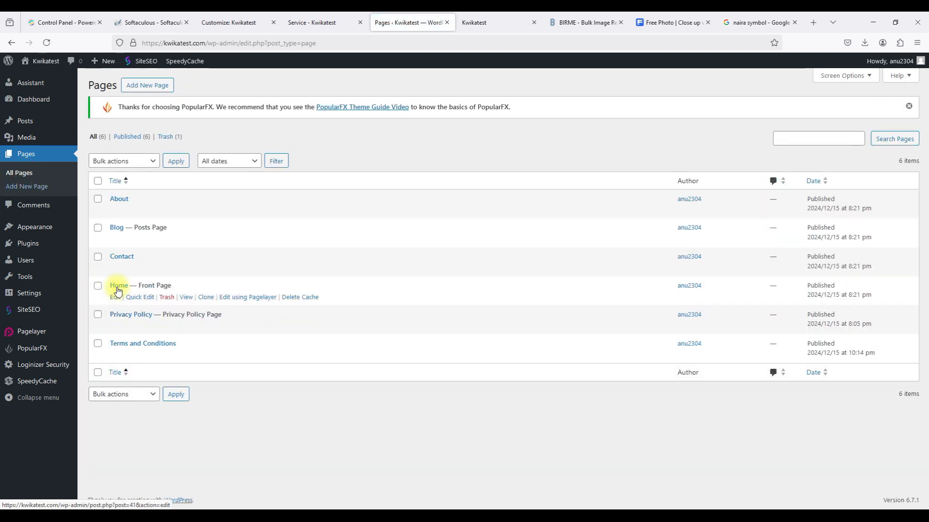
Reopen the Contact page to review its search preview description, then return to All Pages.
click(118, 265)
scroll(118, 270, down, 5)
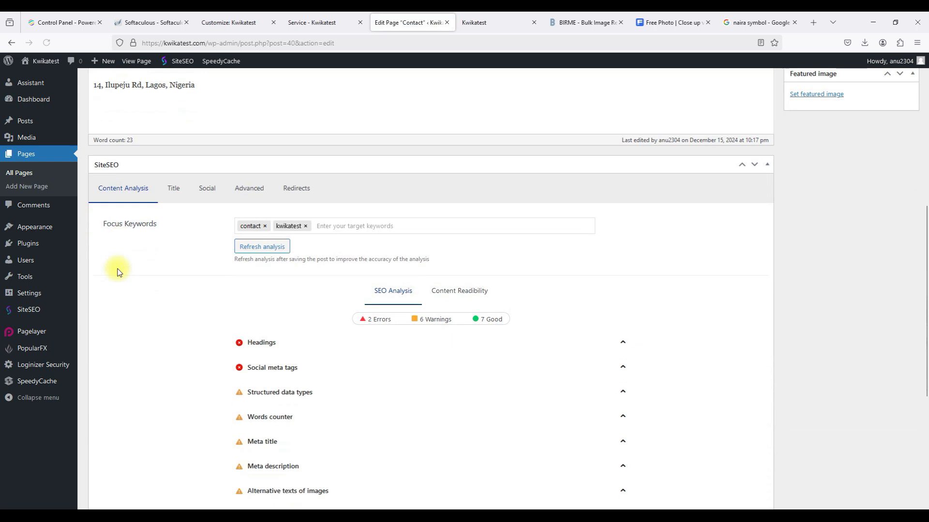
click(177, 153)
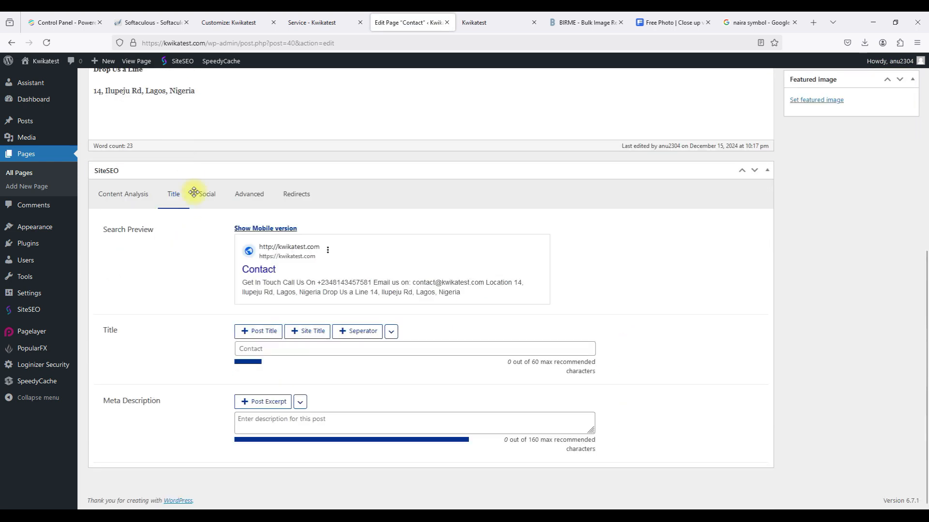
triple_click(245, 285)
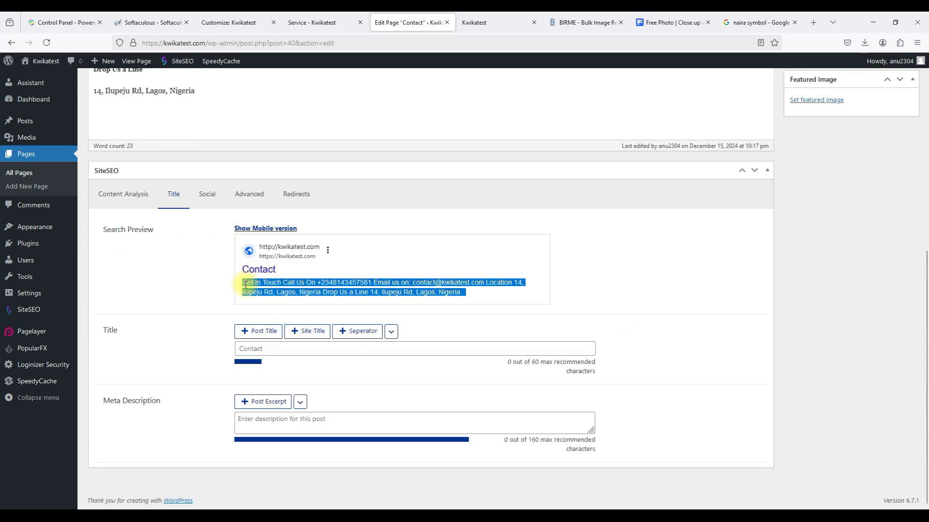
click(245, 285)
triple_click(245, 285)
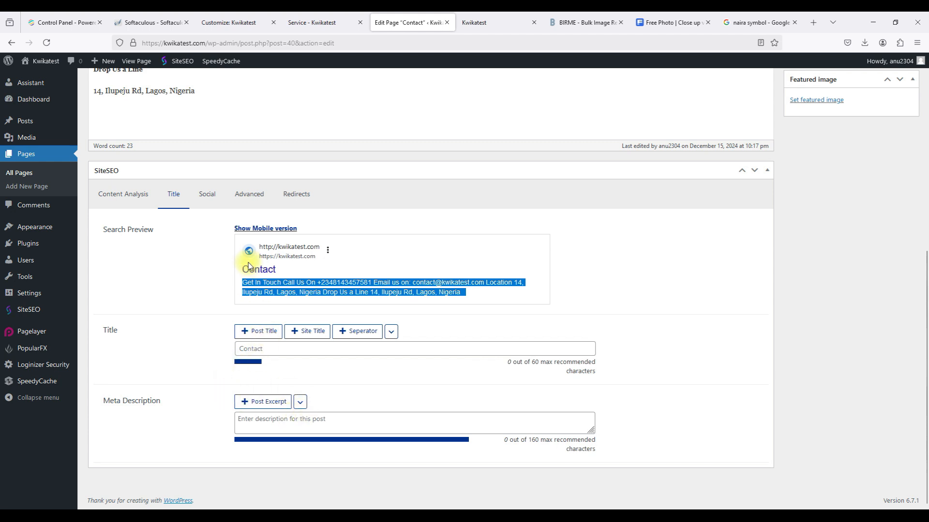
scroll(245, 261, up, 3)
click(19, 173)
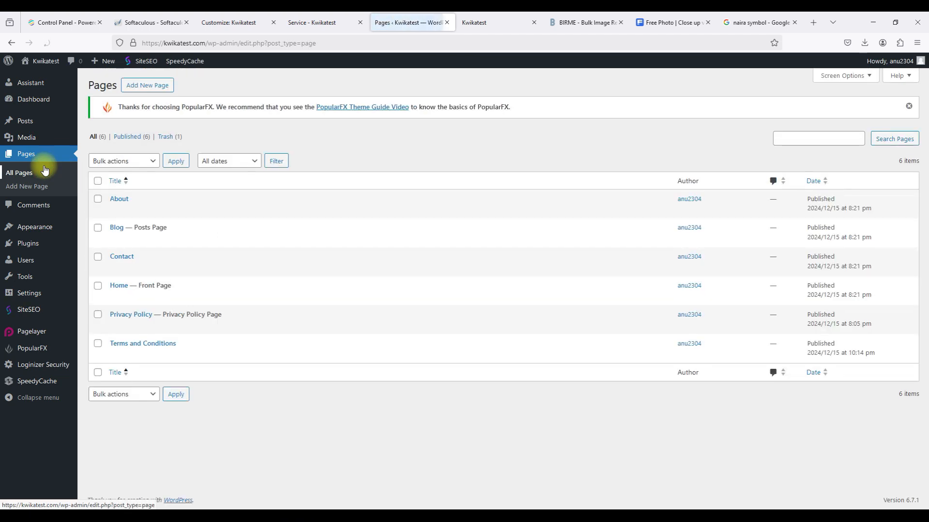
Enter 'Get updated with news about the education industry' as the Blog meta description and save.
click(116, 239)
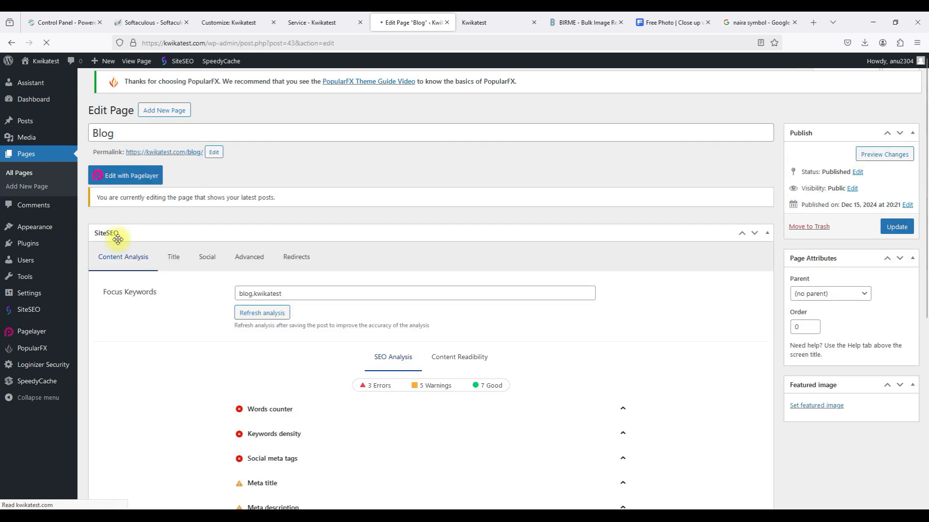
scroll(118, 240, down, 6)
scroll(137, 271, up, 4)
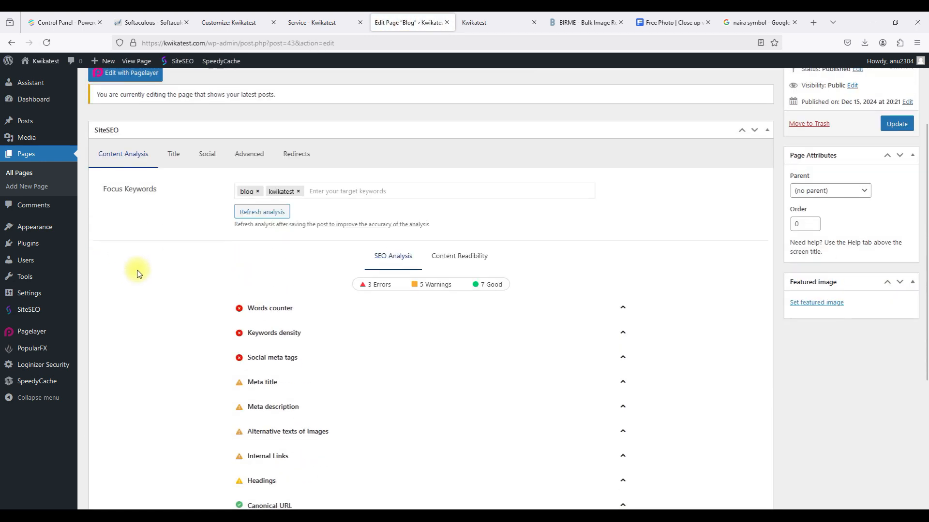
click(180, 155)
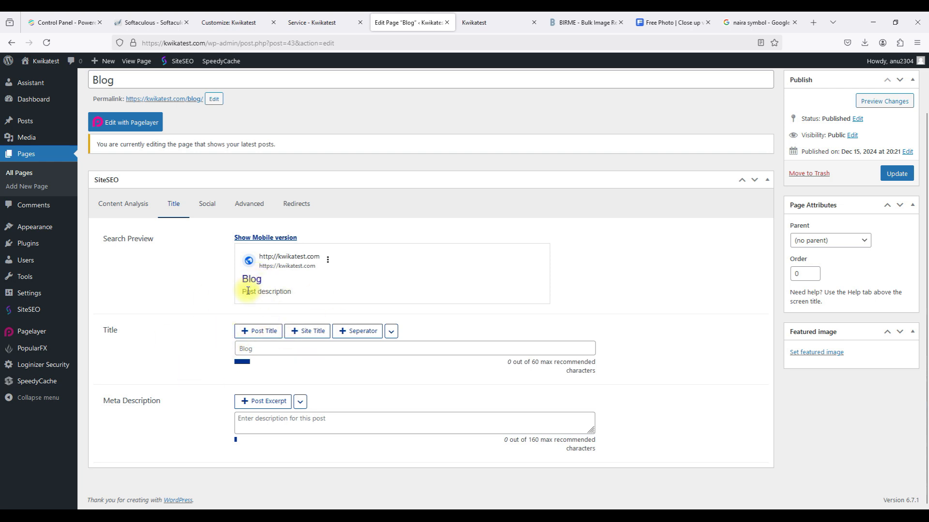
click(259, 424)
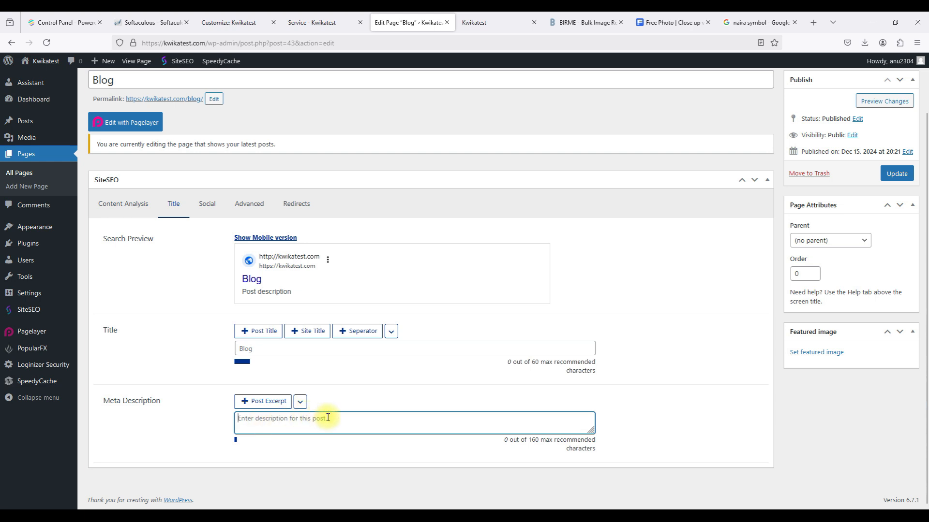
text(Get updated with i)
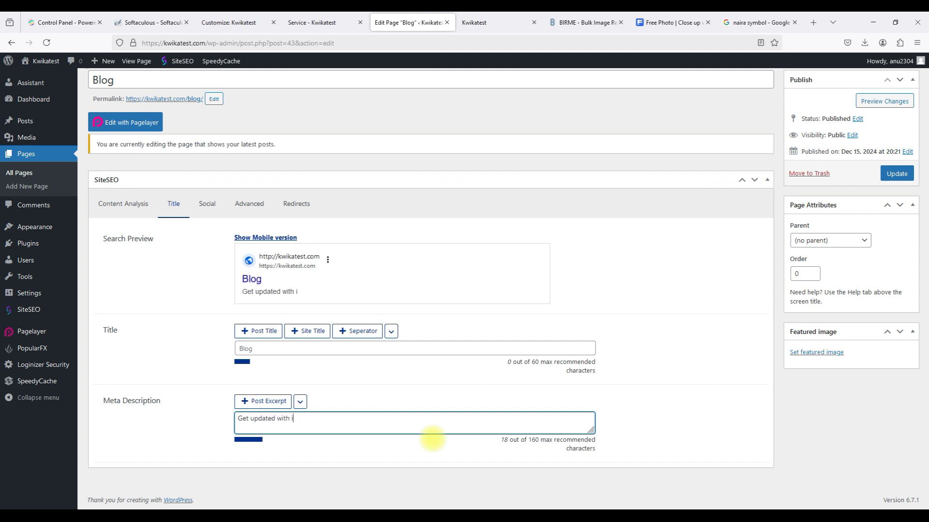
key(BackSpace)
text(news about the edu)
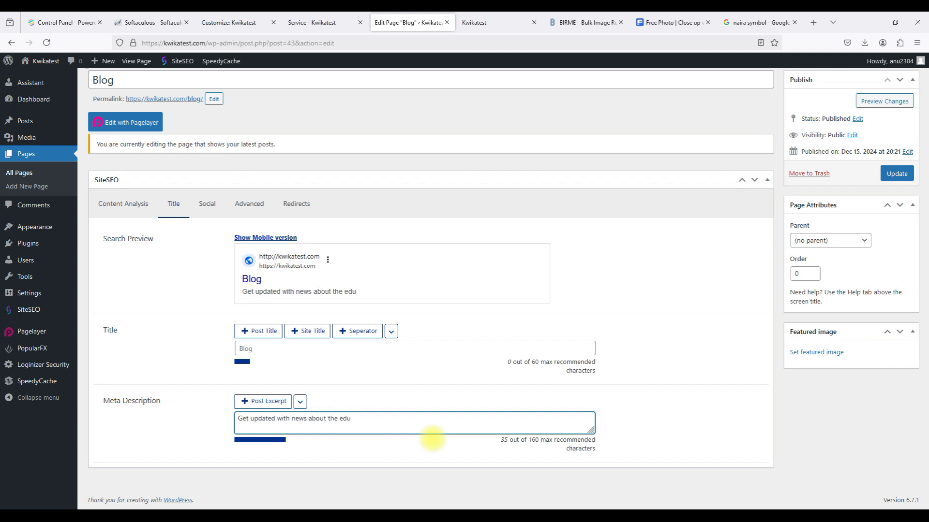
text(cation industry.)
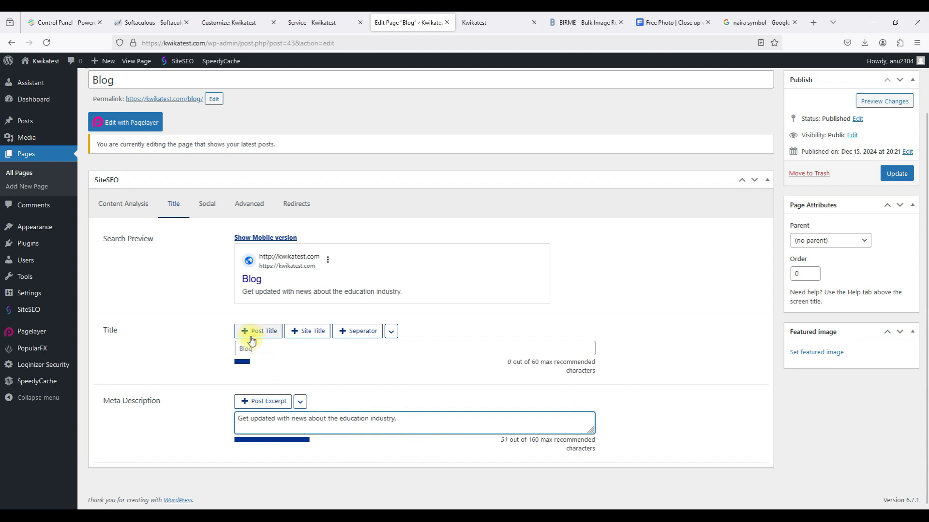
click(901, 180)
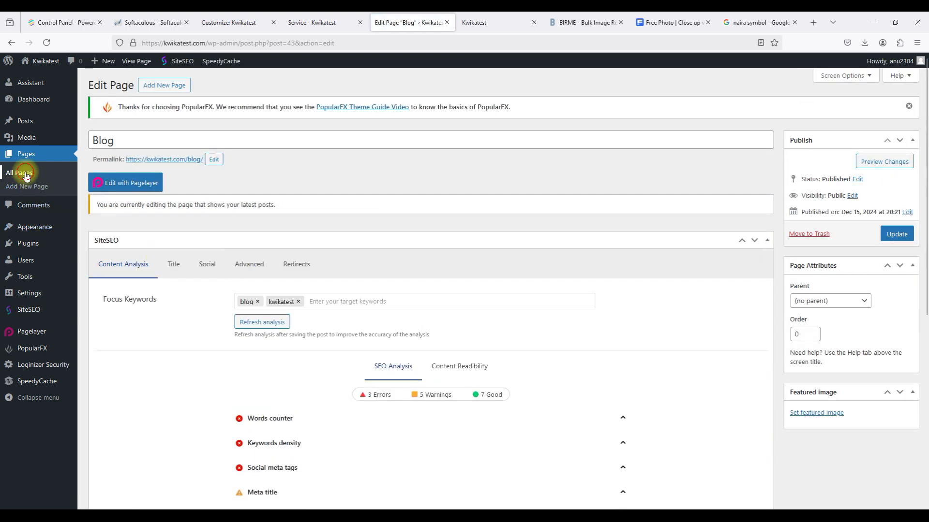
click(26, 175)
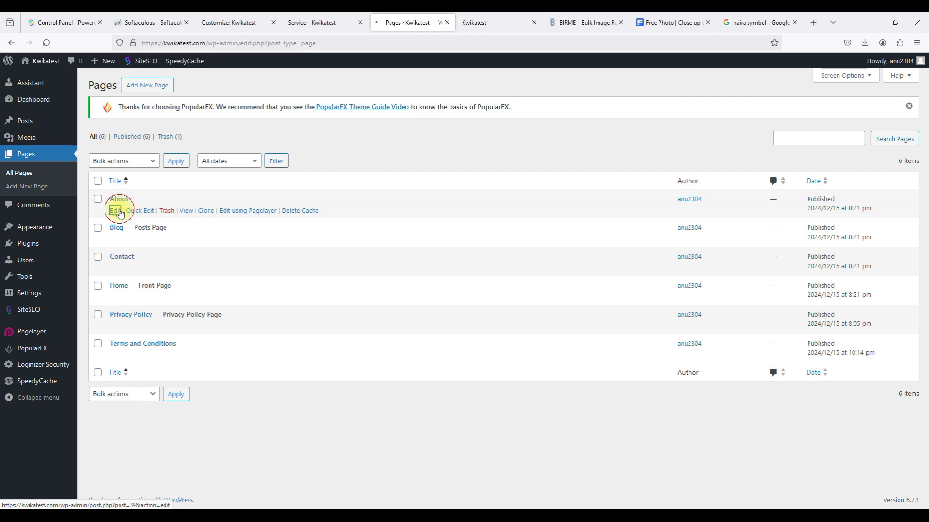
Open the About page's SEO settings and copy the preview sentence starting with 'Kwikatest'.
click(119, 211)
scroll(120, 208, down, 10)
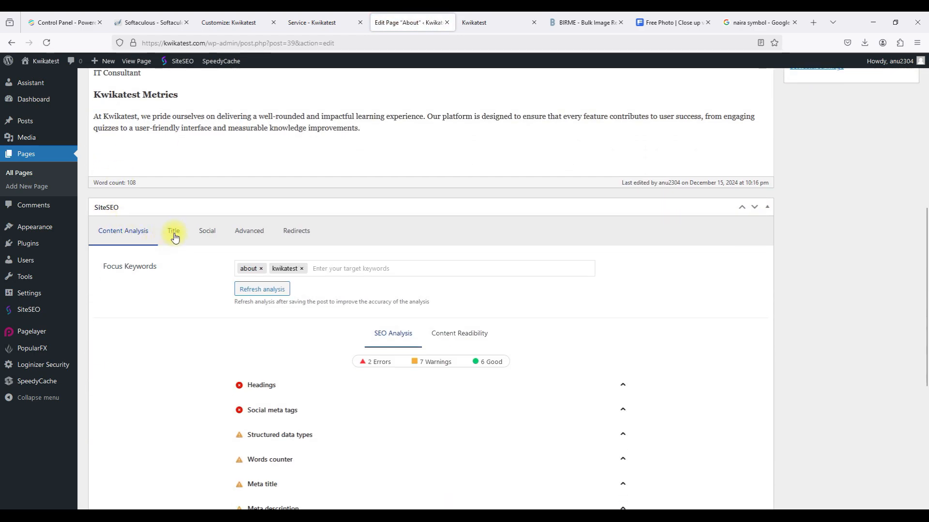
click(175, 239)
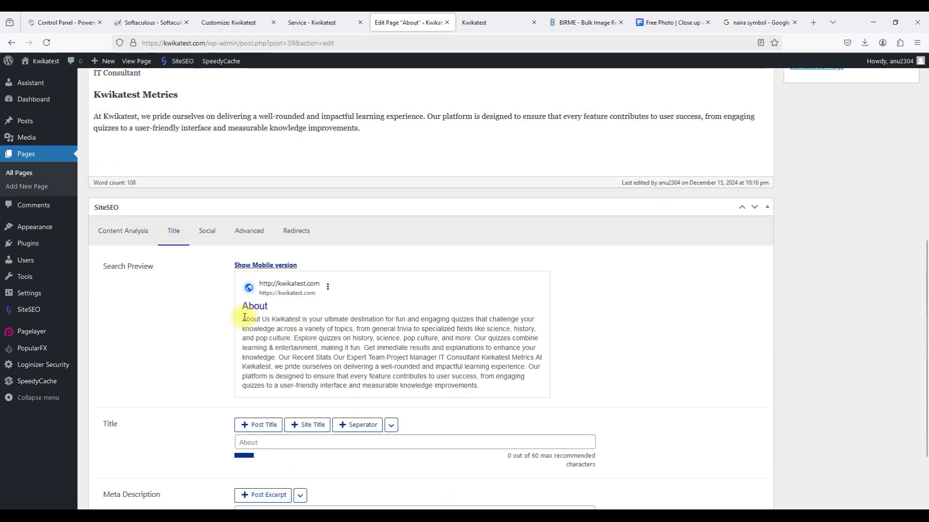
drag(243, 318, 365, 318)
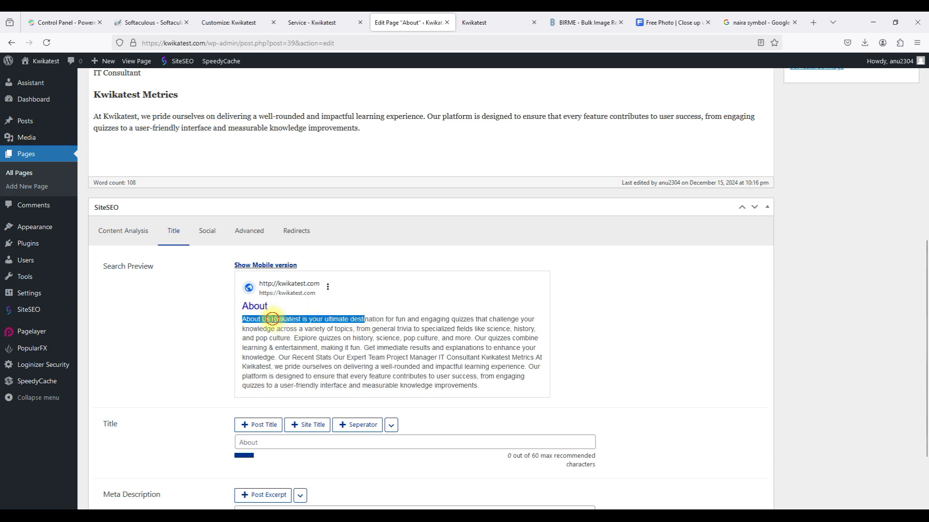
click(273, 320)
drag(273, 319, 352, 329)
key(ctrl+c)
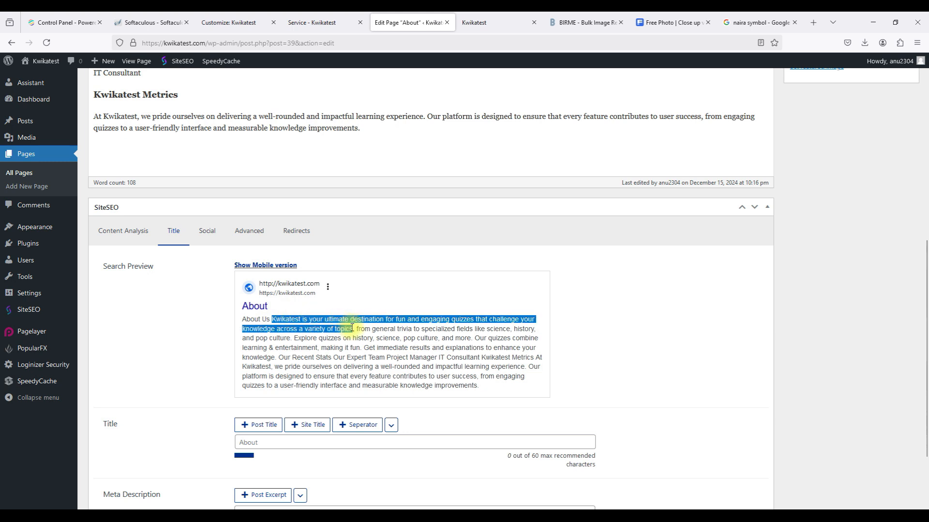
click(206, 432)
Paste that sentence as the About page's meta description and save the page.
scroll(206, 433, down, 2)
click(274, 423)
key(ctrl+v)
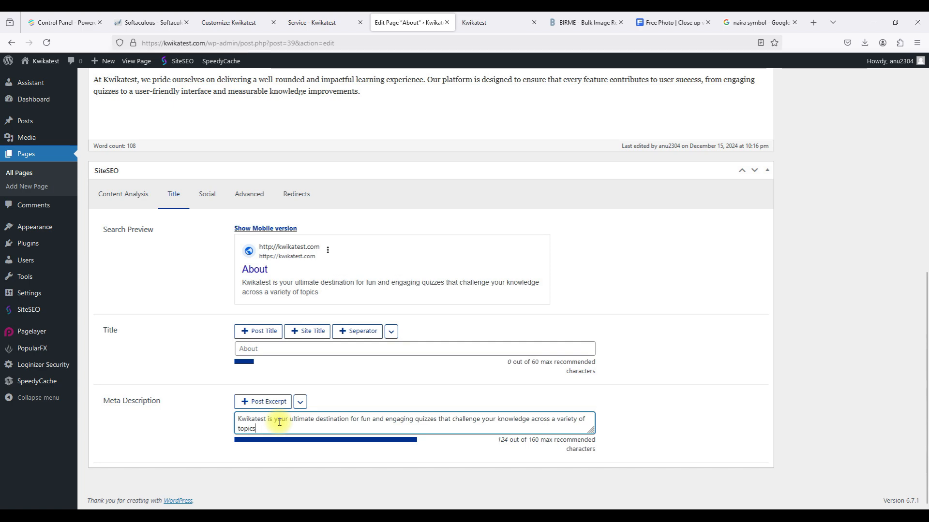
scroll(672, 307, up, 6)
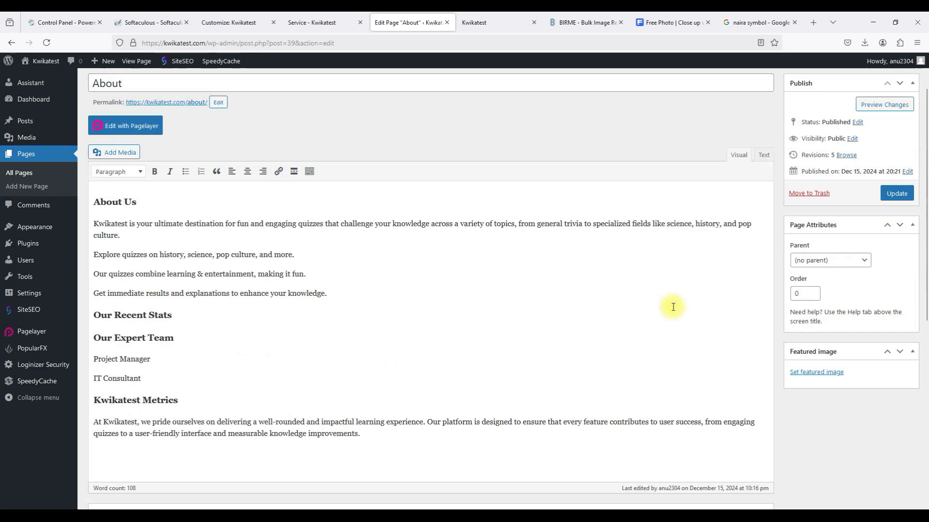
scroll(672, 307, up, 1)
click(897, 244)
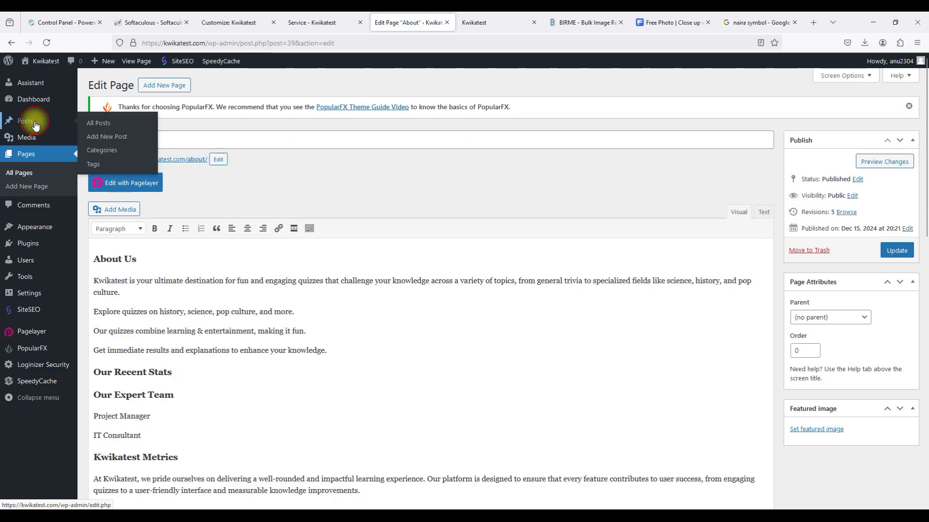
Open the interactive-learning quiz post's SEO settings and copy its introductory lines.
click(34, 121)
click(115, 211)
scroll(114, 211, down, 10)
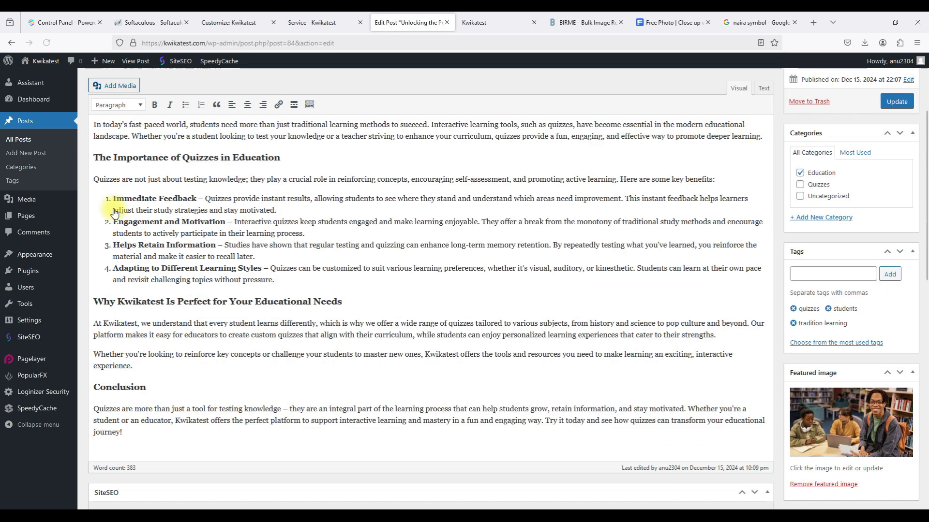
scroll(115, 209, down, 6)
scroll(114, 184, up, 4)
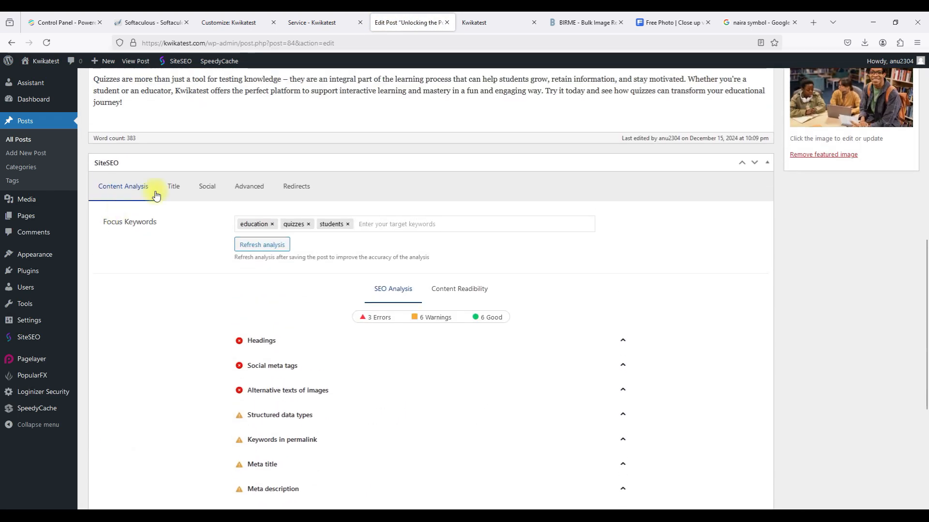
click(175, 188)
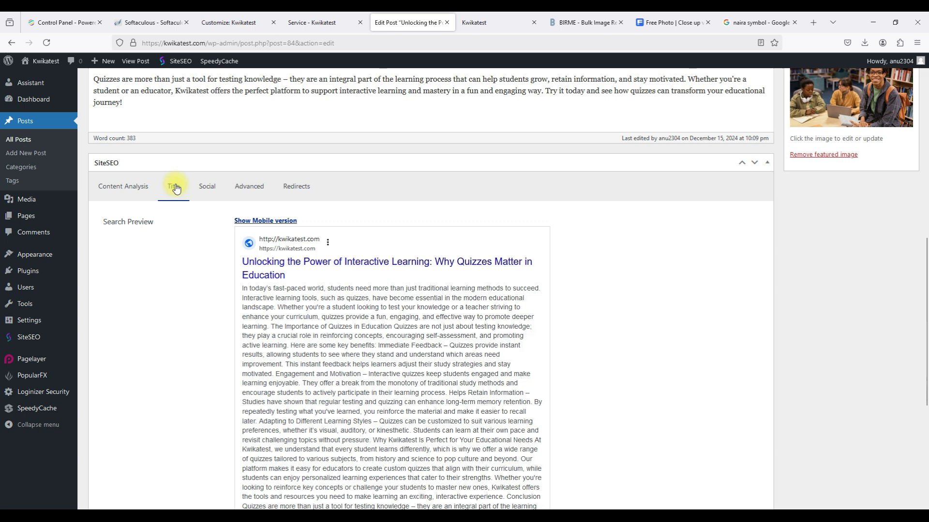
scroll(286, 339, down, 6)
scroll(286, 343, up, 4)
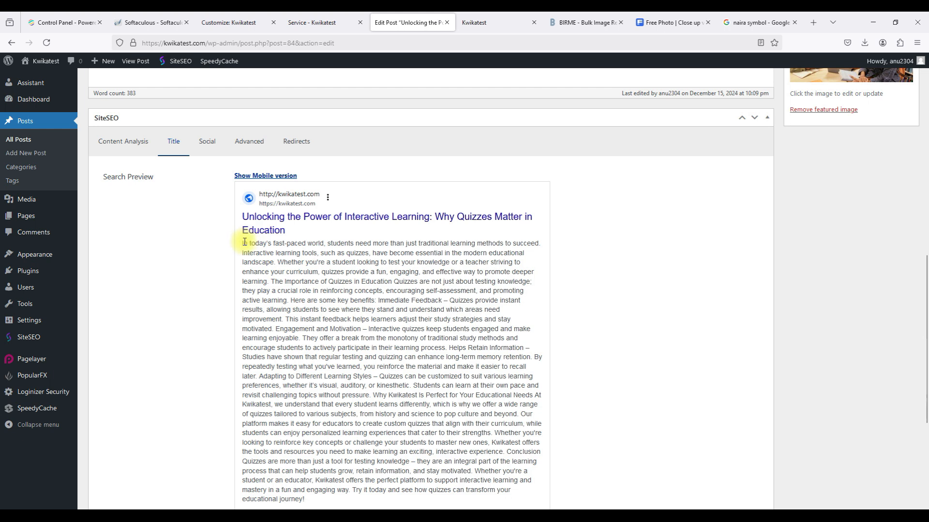
mouse_move(243, 242)
mouse_down()
mouse_move(275, 260)
mouse_move(244, 231)
mouse_move(244, 243)
mouse_up()
key(ctrl+c)
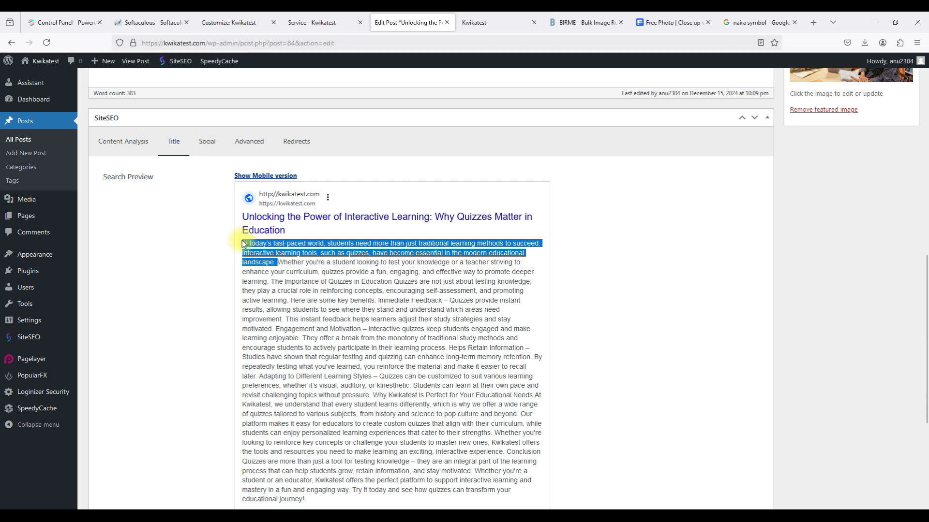
Paste the intro as the meta description, trim it to the first sentence, and save.
scroll(243, 243, down, 5)
click(271, 420)
key(ctrl+v)
key(BackSpace)
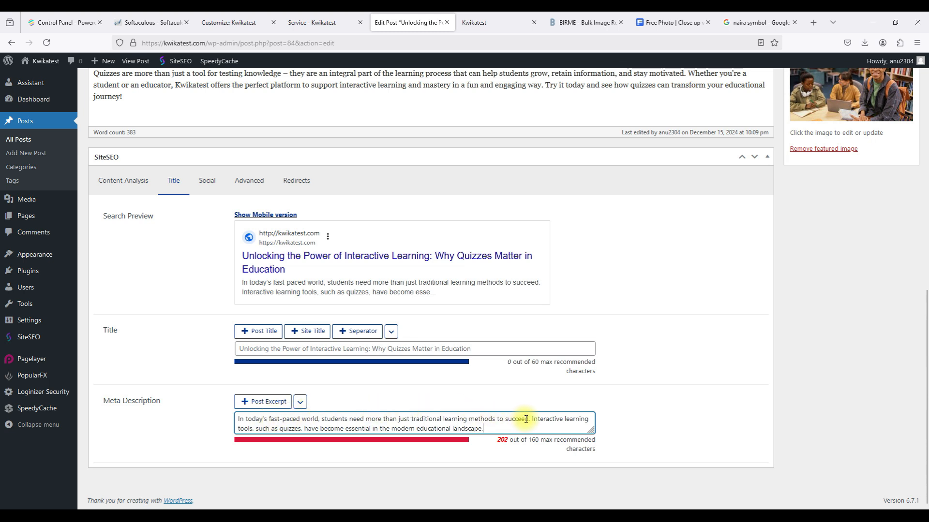
drag(532, 419, 534, 429)
key(BackSpace)
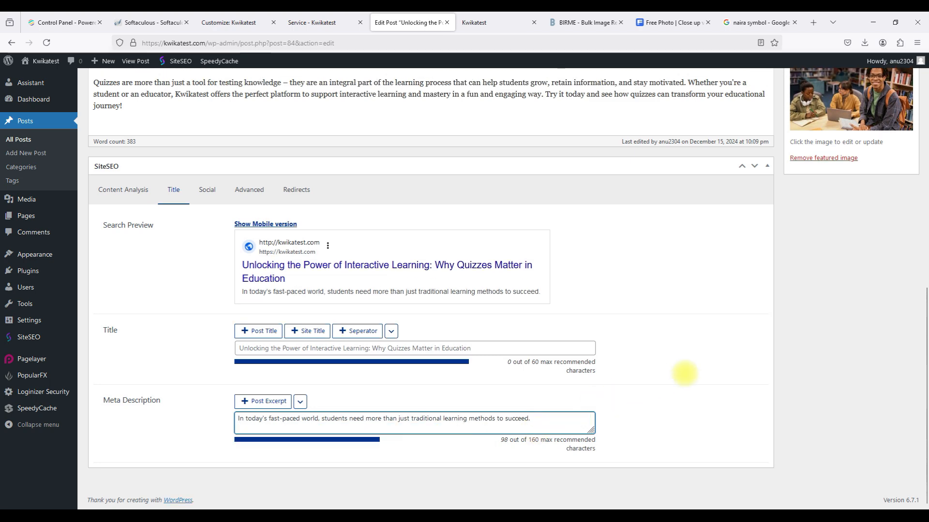
scroll(764, 339, up, 15)
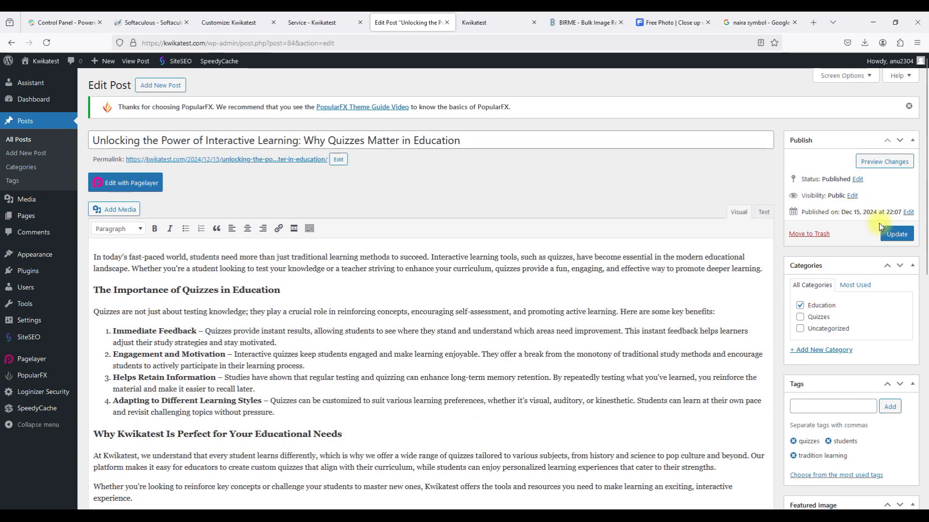
click(887, 231)
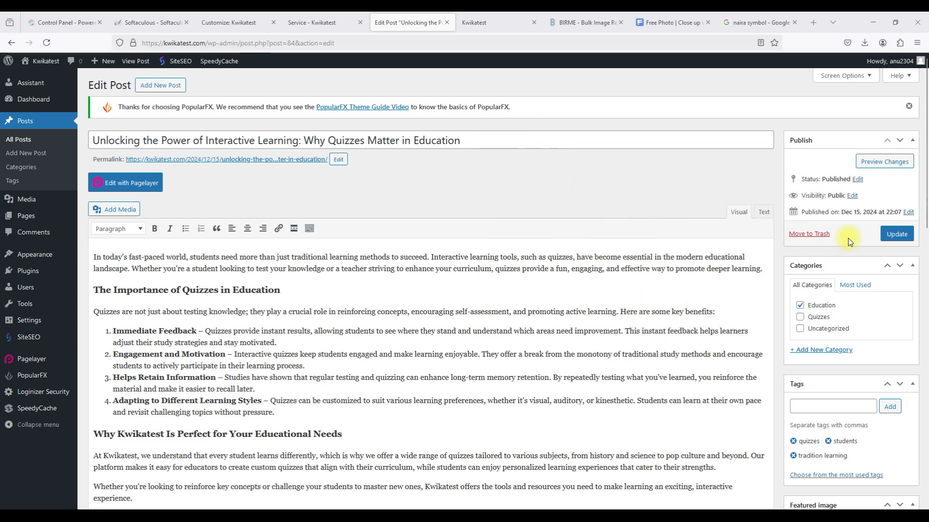
click(890, 231)
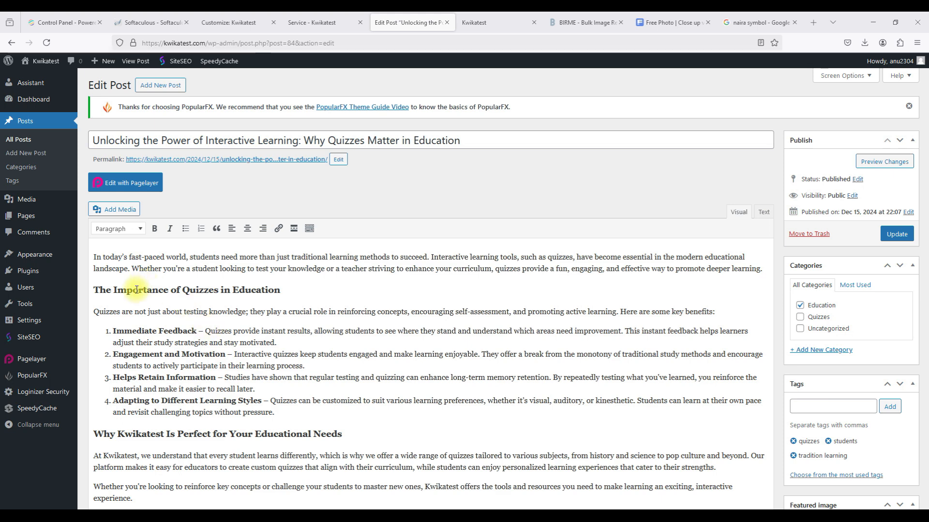
mouse_move(47, 365)
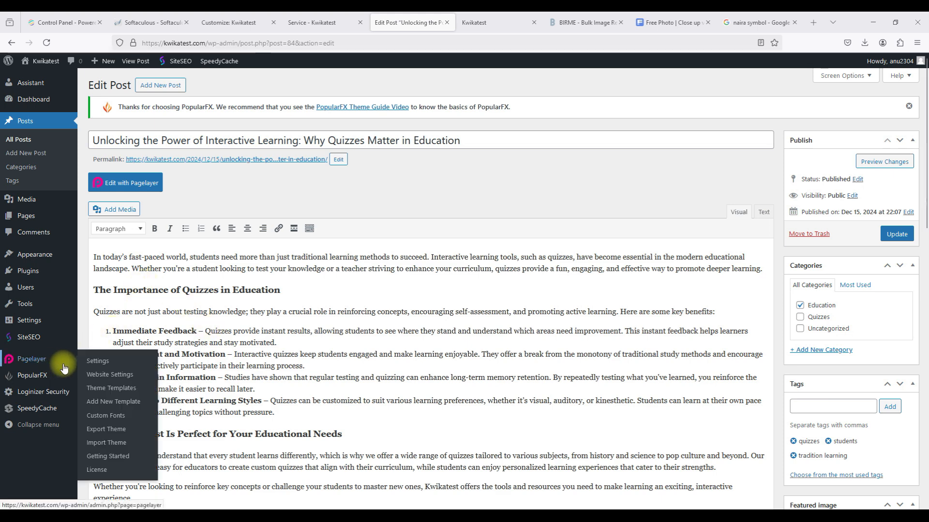
Open Pagelayer's Google Captcha settings and focus the empty reCaptcha Site Key field.
click(95, 366)
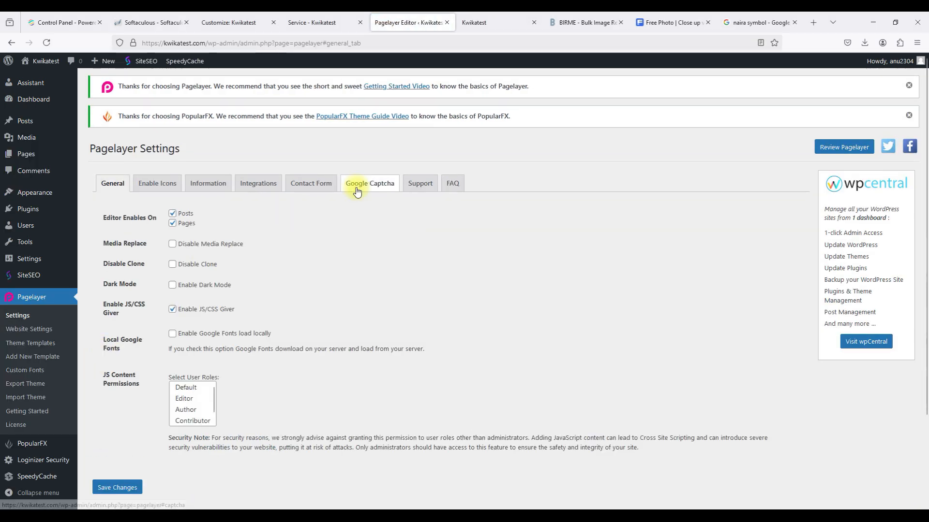
click(363, 190)
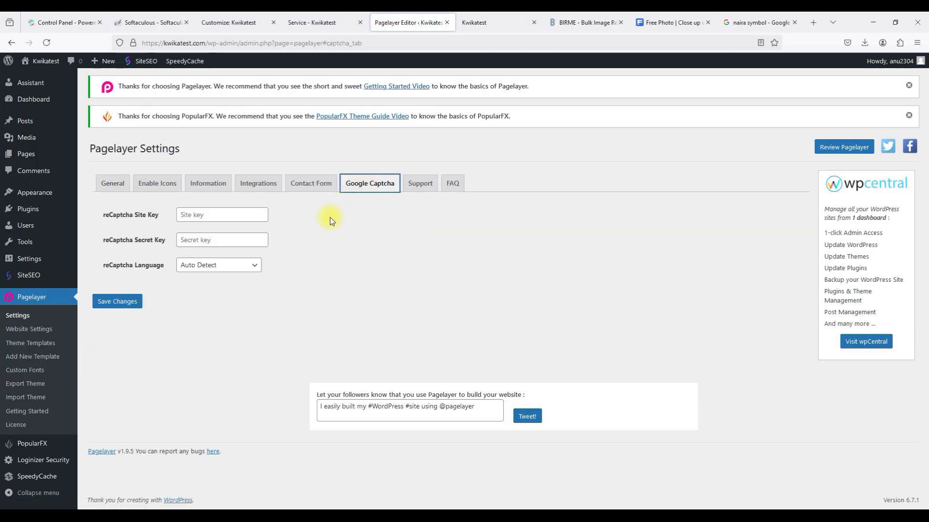
click(215, 215)
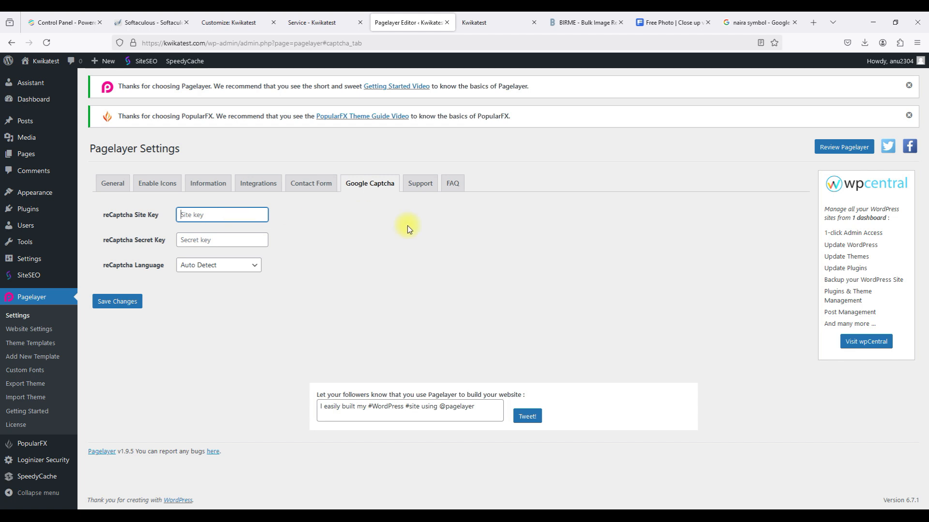
click(810, 24)
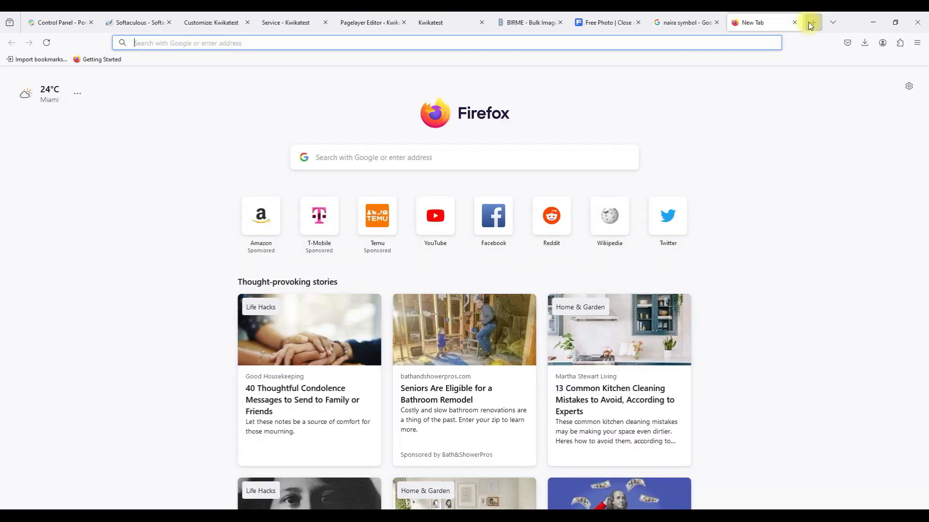
Search 'google recaptcha' and go from Google's reCAPTCHA page to its admin console.
text(gle)
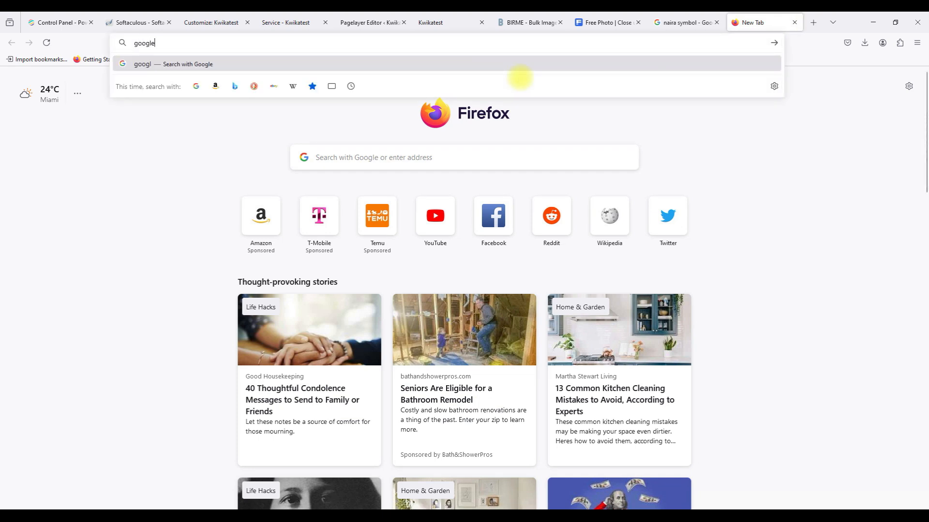
text( recaptcha)
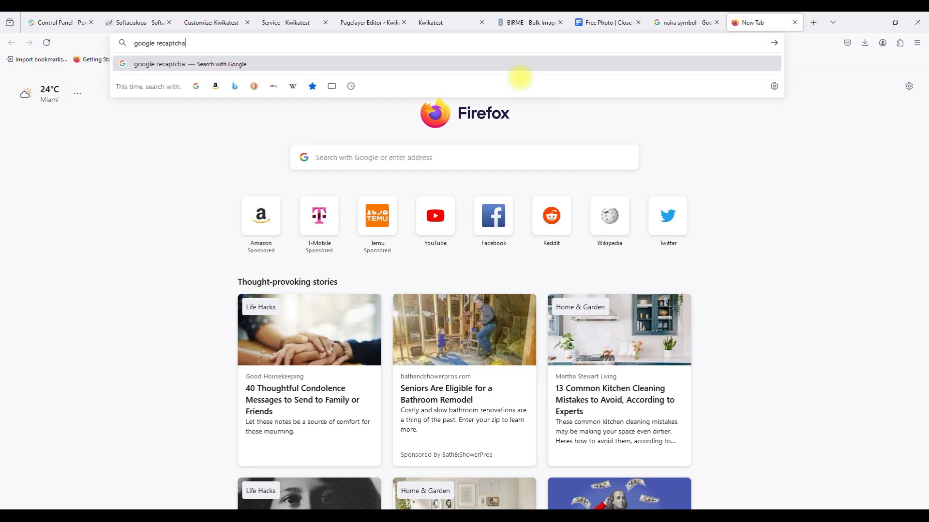
key(Return)
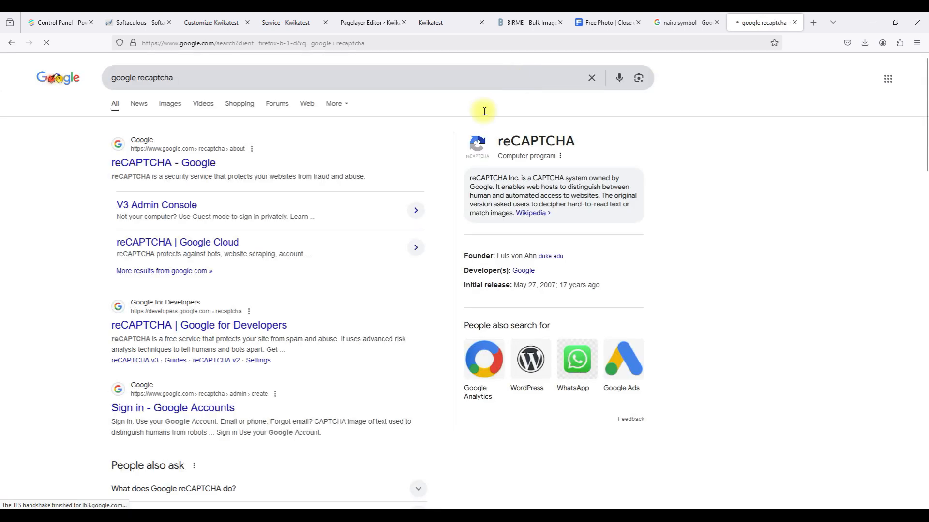
click(167, 164)
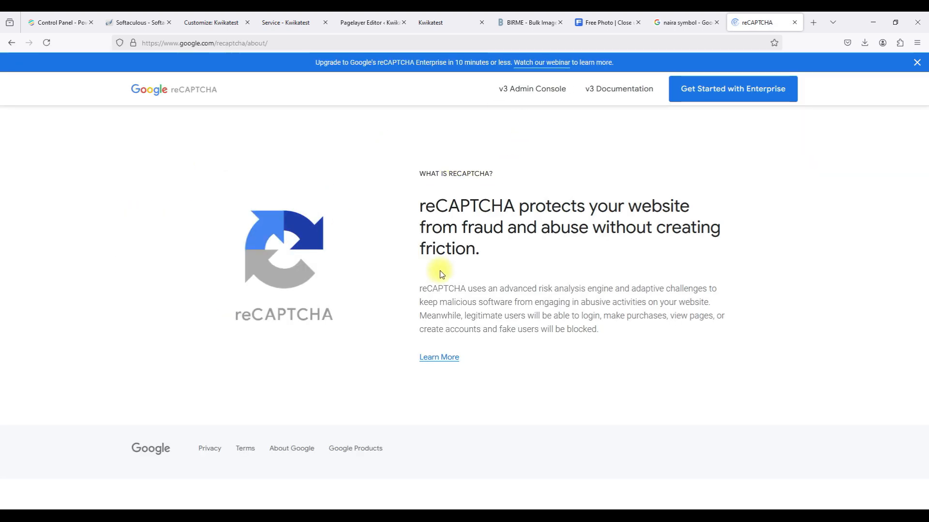
click(525, 91)
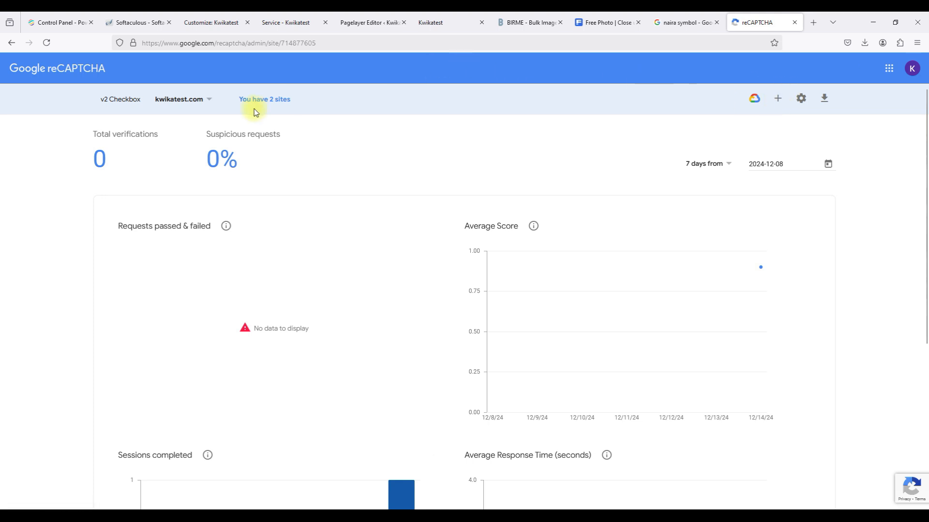
Permanently delete the kwikatest.com reCAPTCHA site, then start registering a new site.
click(184, 104)
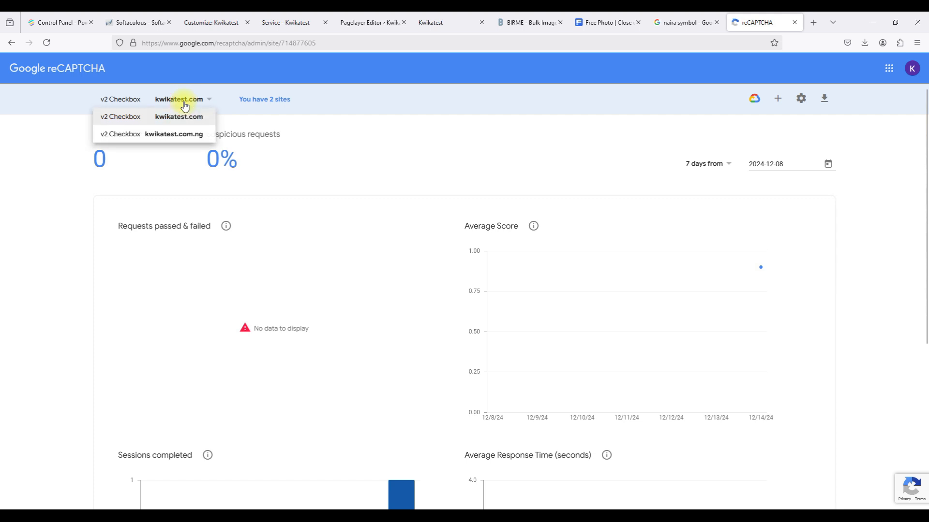
click(180, 117)
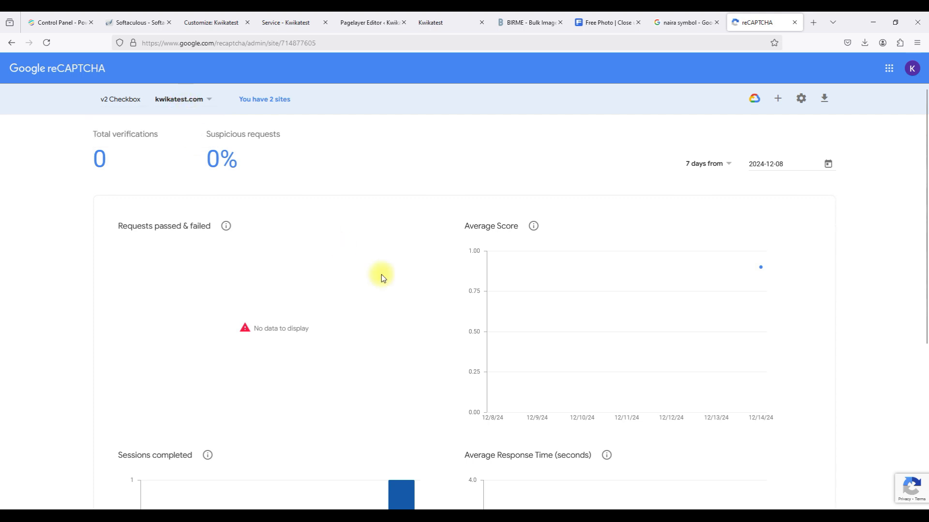
scroll(381, 275, down, 5)
scroll(381, 274, up, 5)
click(798, 99)
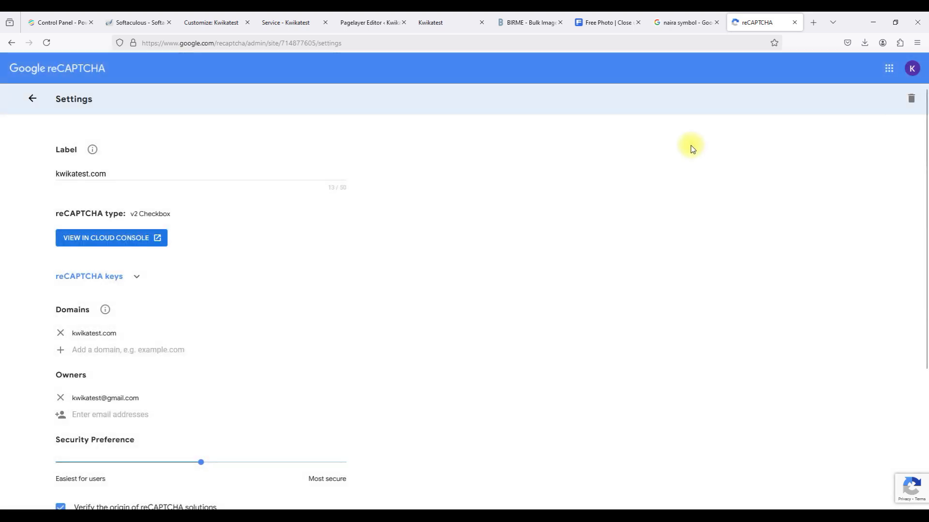
click(911, 98)
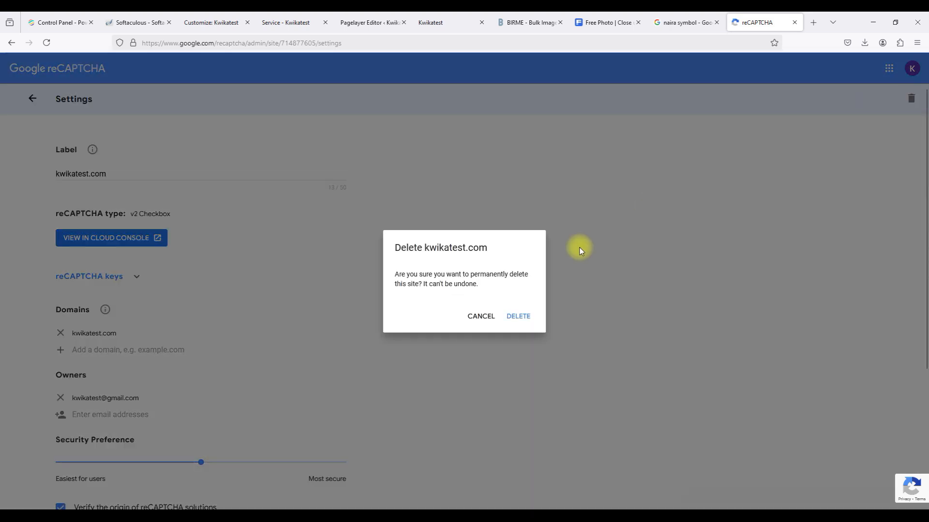
click(518, 316)
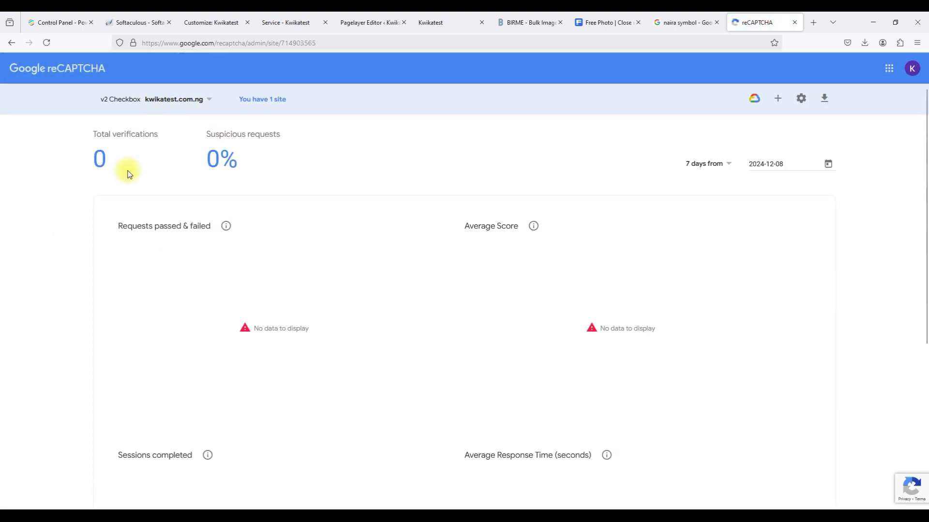
click(778, 98)
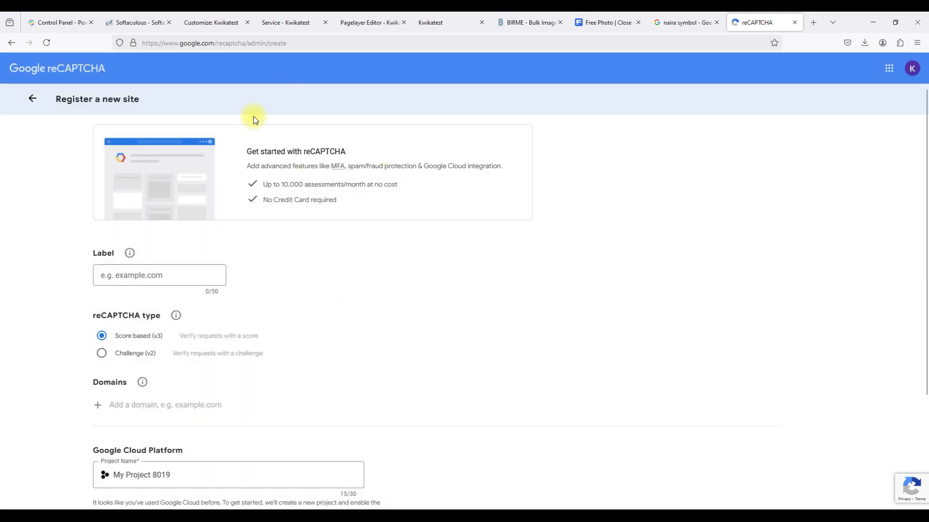
Give the new reCAPTCHA site the label kwikatest.com and add kwikatest.com as its domain.
click(33, 103)
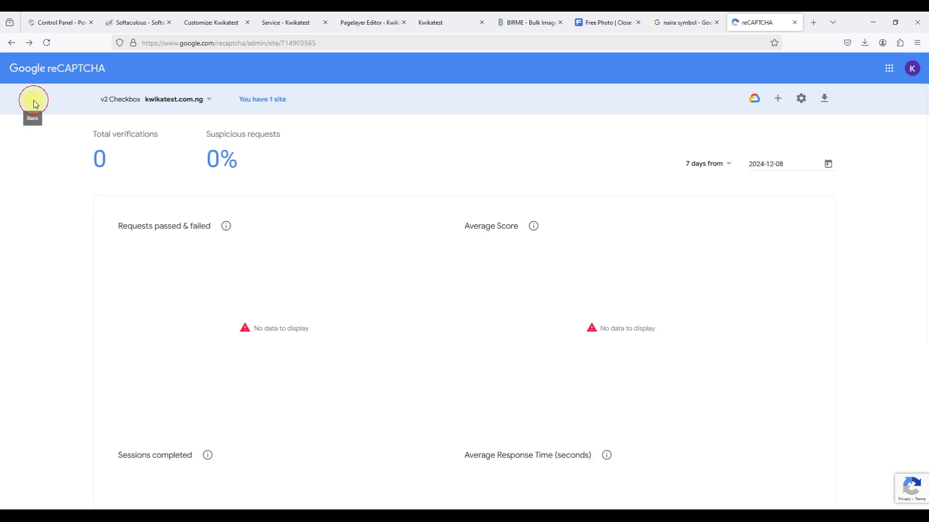
click(777, 98)
click(162, 271)
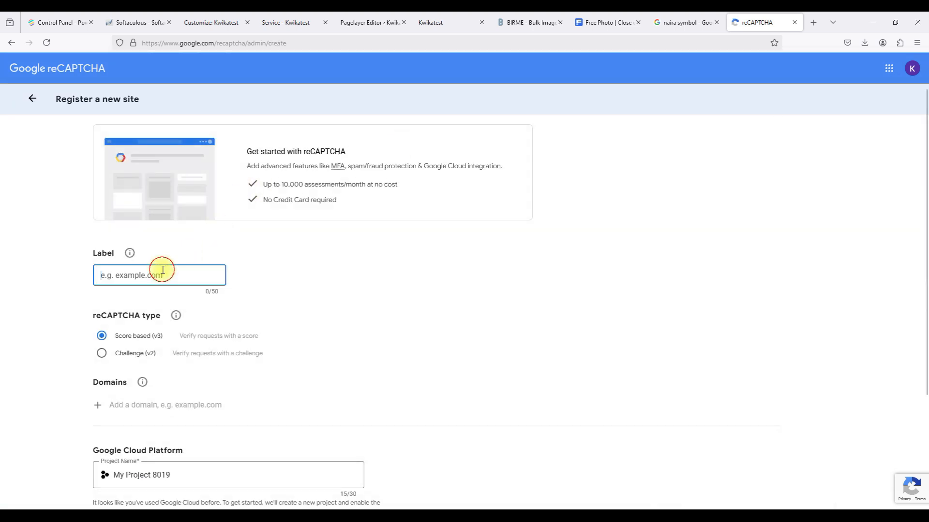
text(kwikatest.com)
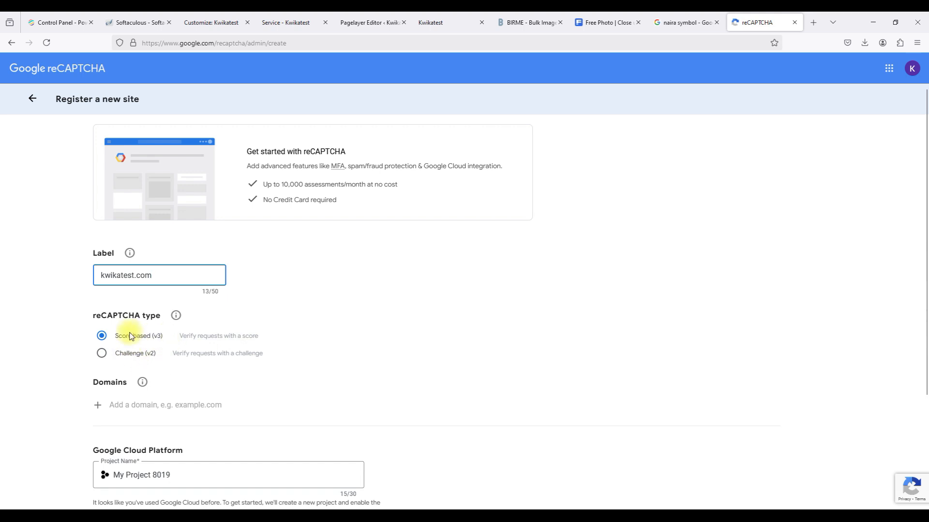
scroll(164, 360, down, 2)
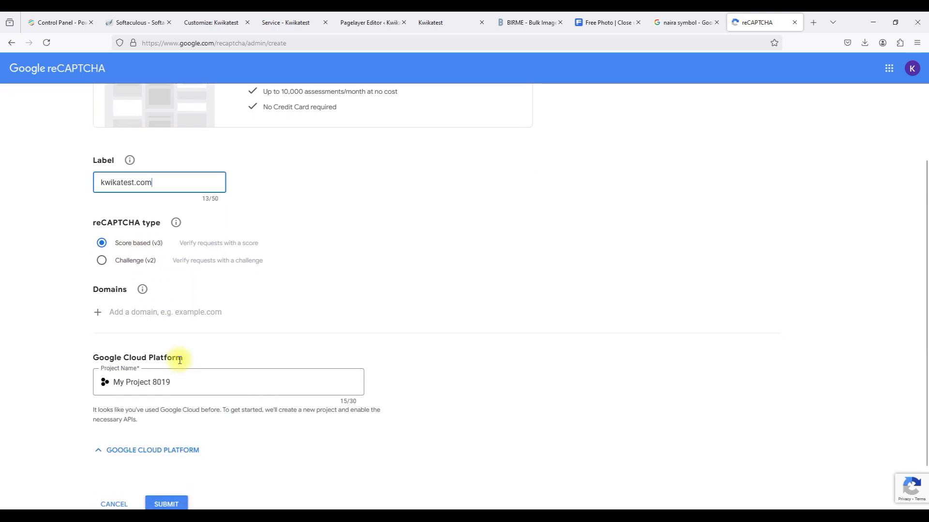
click(138, 316)
text(kwikate)
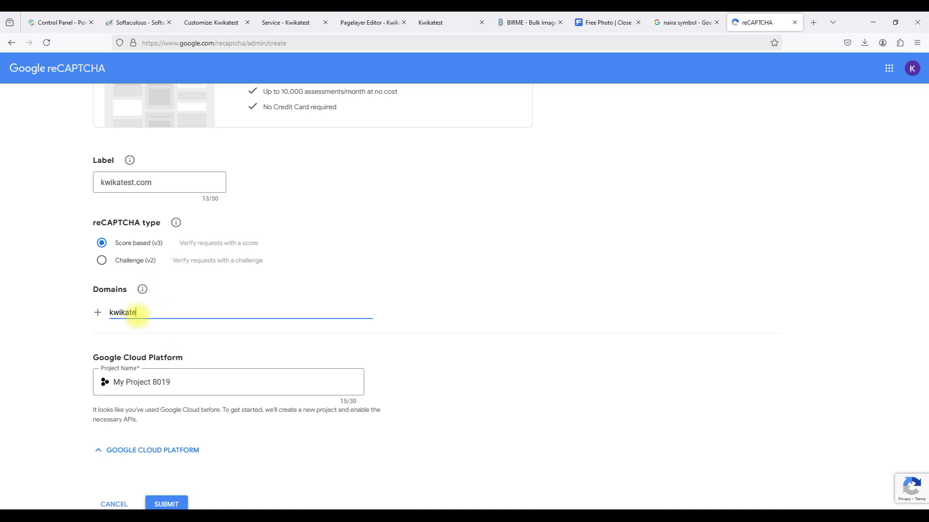
text(st.com)
click(445, 311)
click(311, 311)
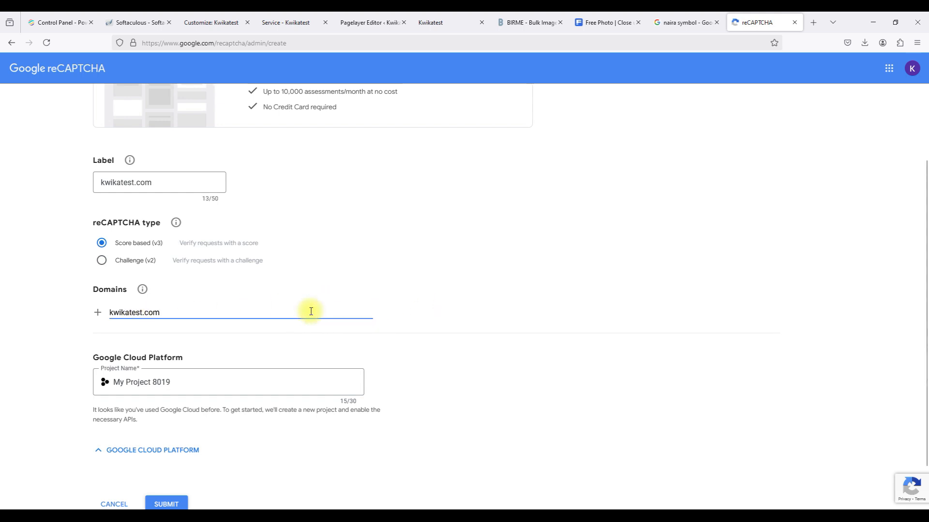
key(Return)
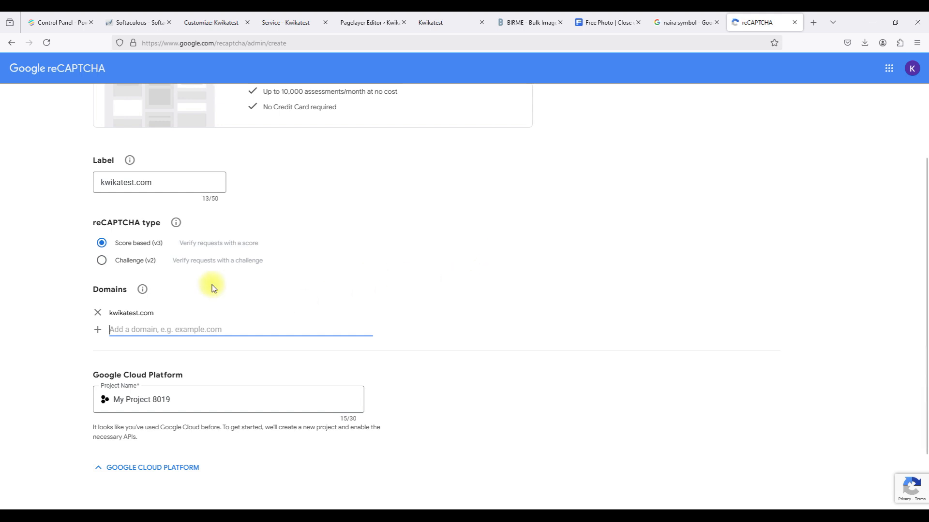
Submit it as a Challenge (v2) checkbox site and copy the site key for Pagelayer.
click(102, 261)
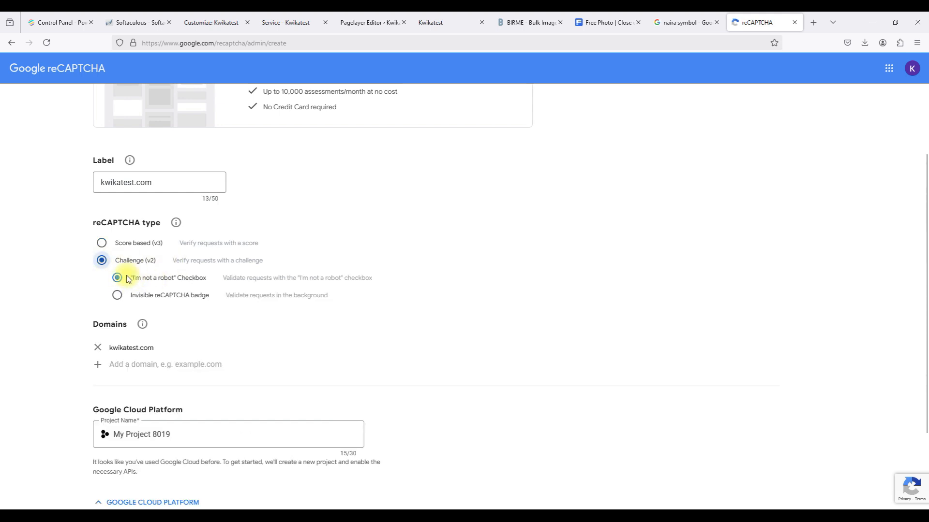
scroll(296, 278, down, 2)
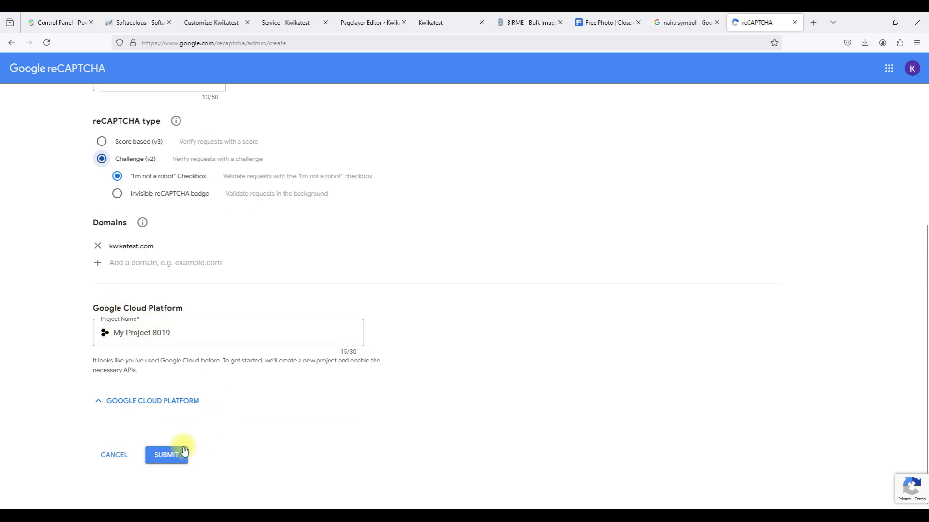
click(170, 456)
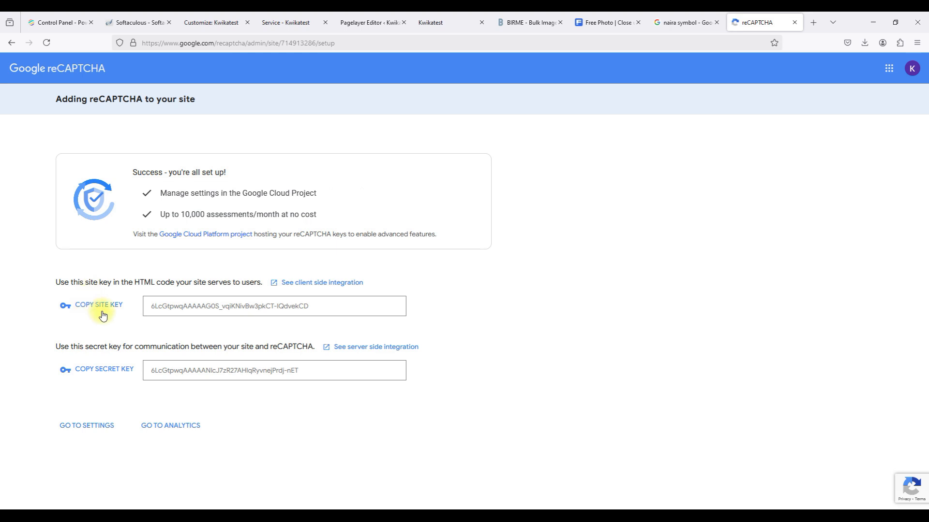
click(104, 311)
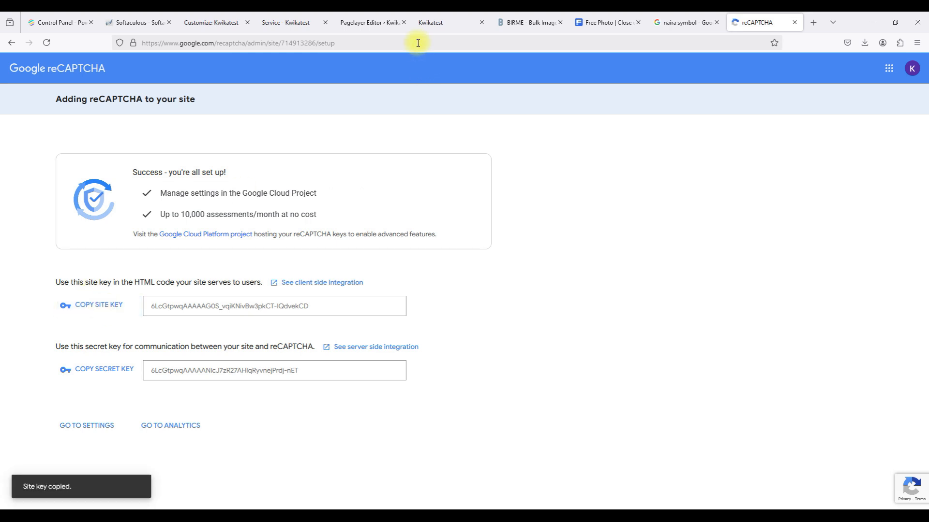
click(372, 18)
click(241, 214)
Paste the copied reCAPTCHA site key and secret key into Pagelayer's captcha fields and save changes.
key(ctrl+v)
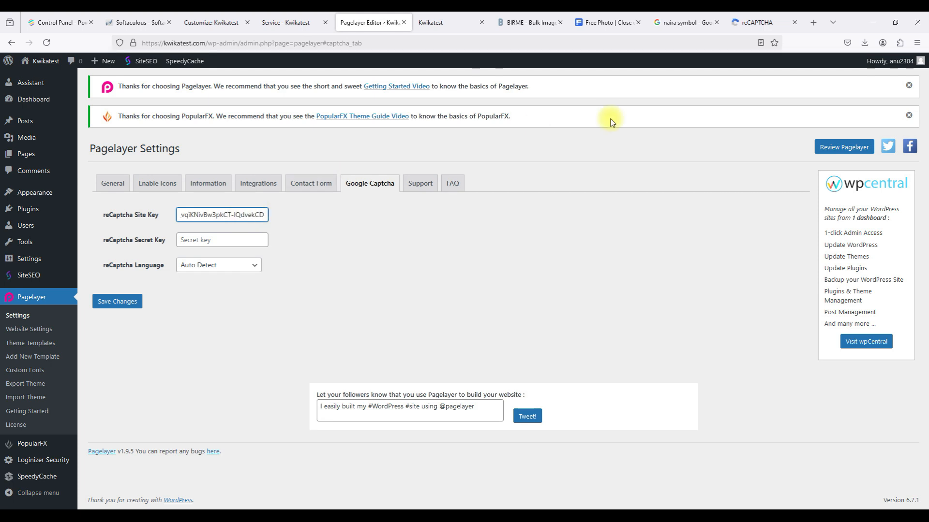
click(747, 22)
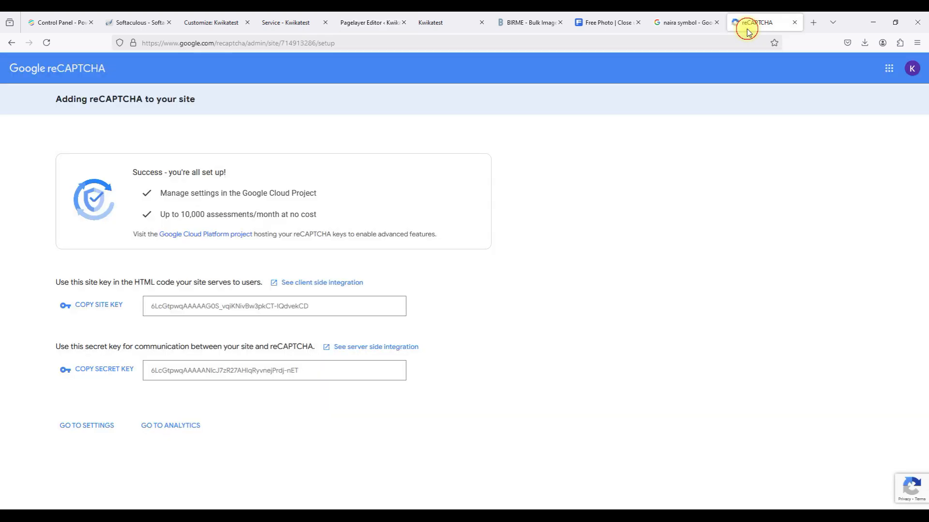
click(125, 373)
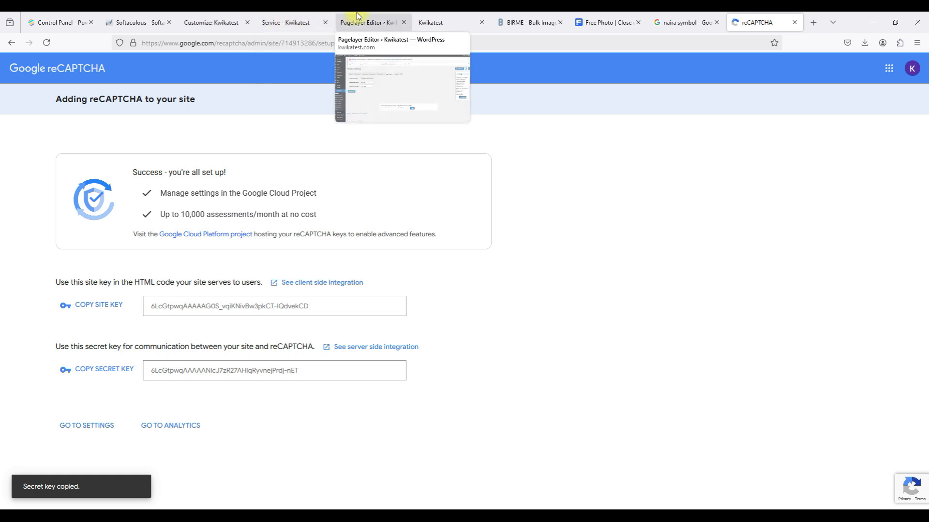
click(368, 23)
click(191, 240)
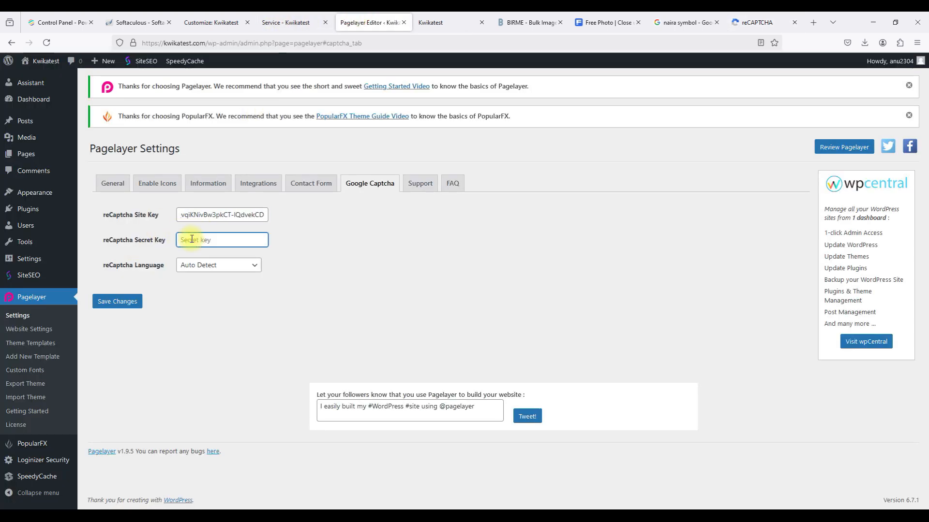
key(ctrl+v)
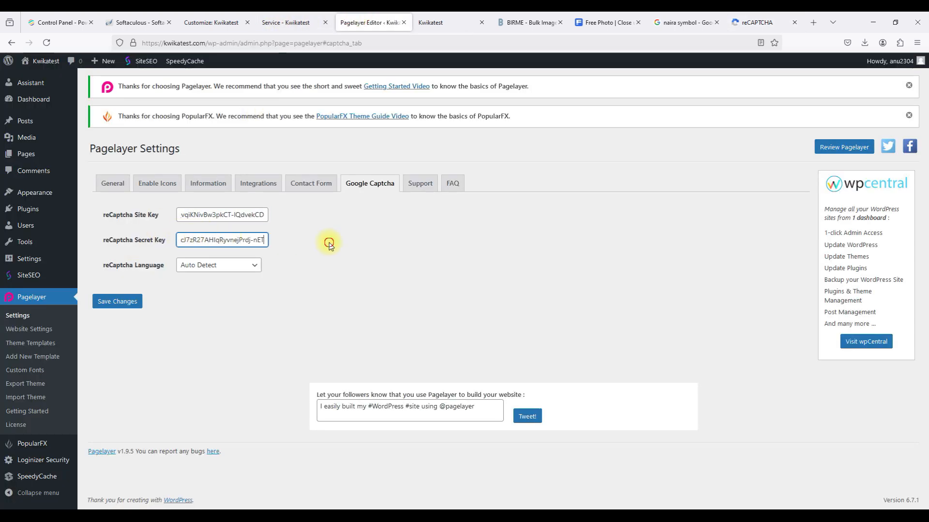
click(125, 301)
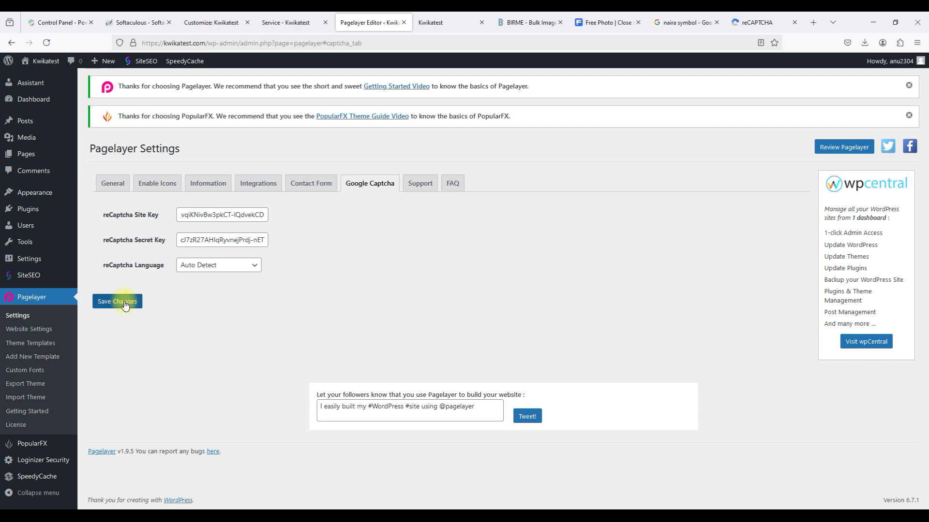
click(124, 302)
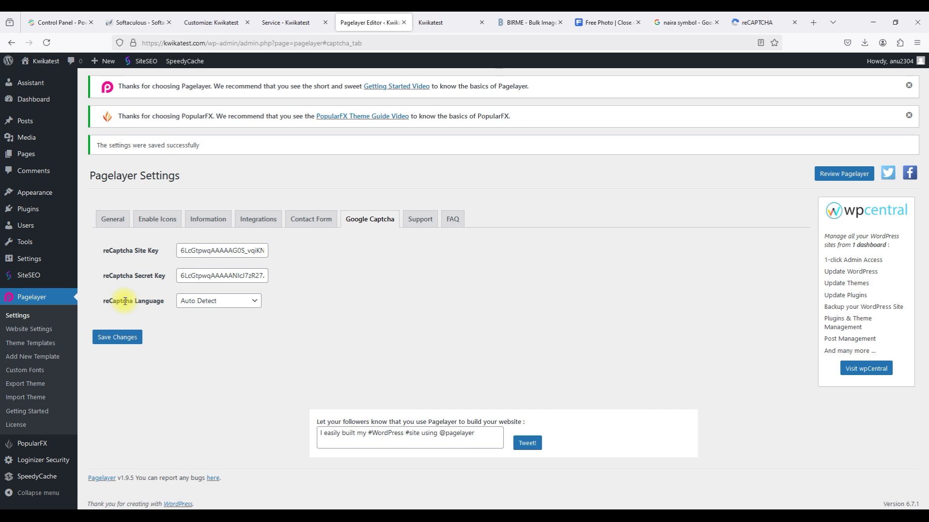
click(417, 24)
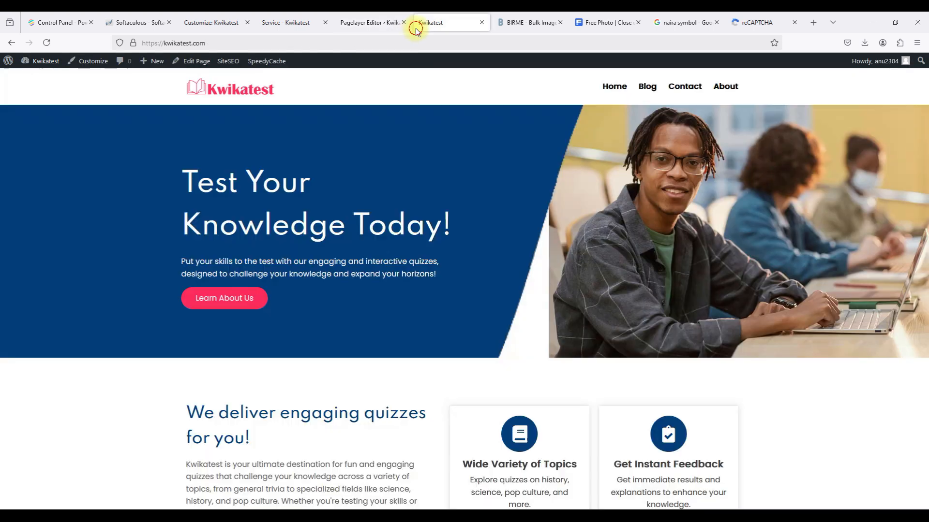
click(689, 92)
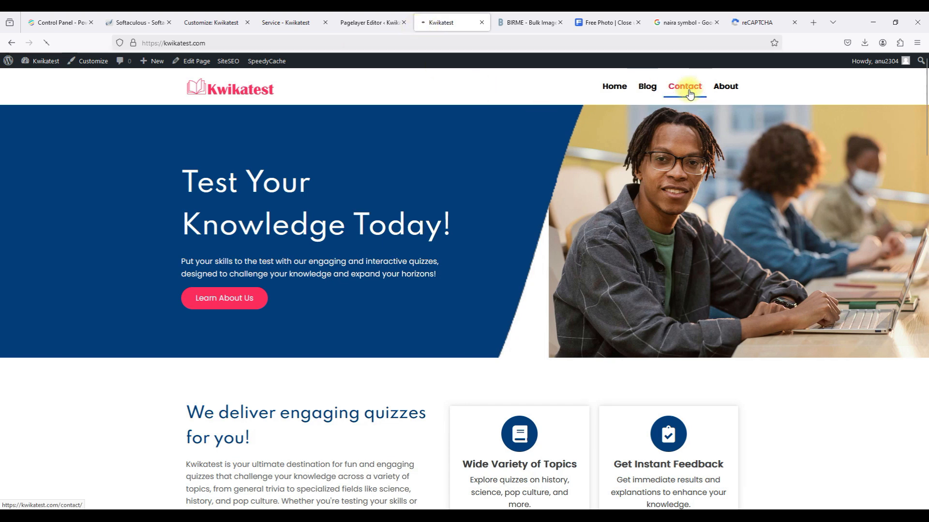
scroll(494, 259, down, 2)
scroll(494, 260, down, 2)
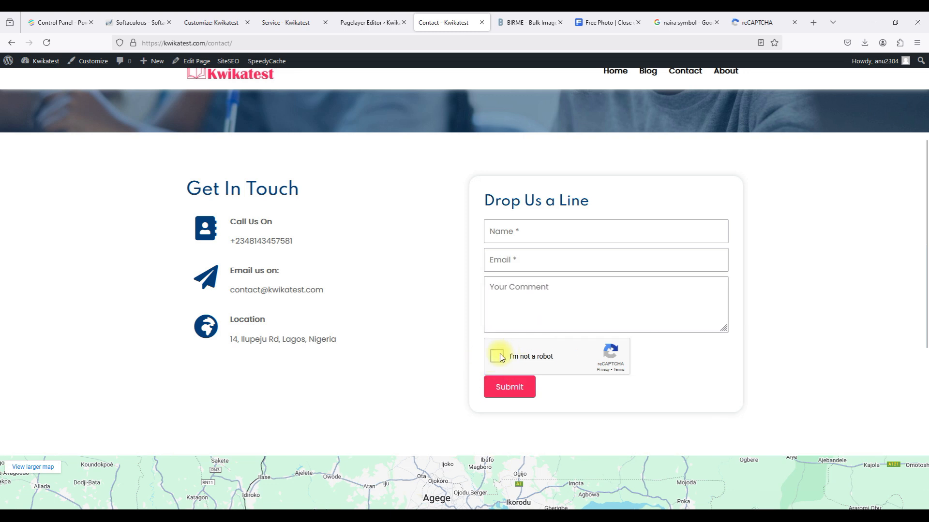
click(495, 226)
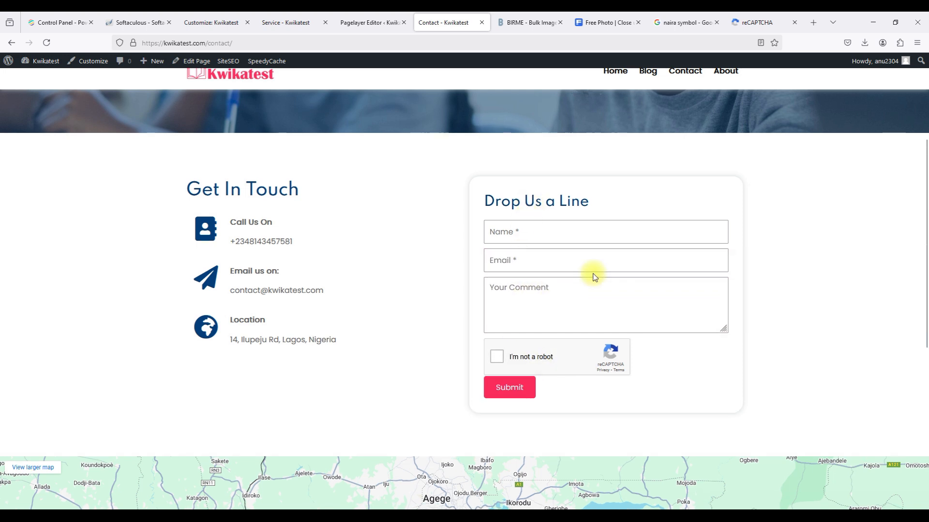
scroll(593, 271, up, 3)
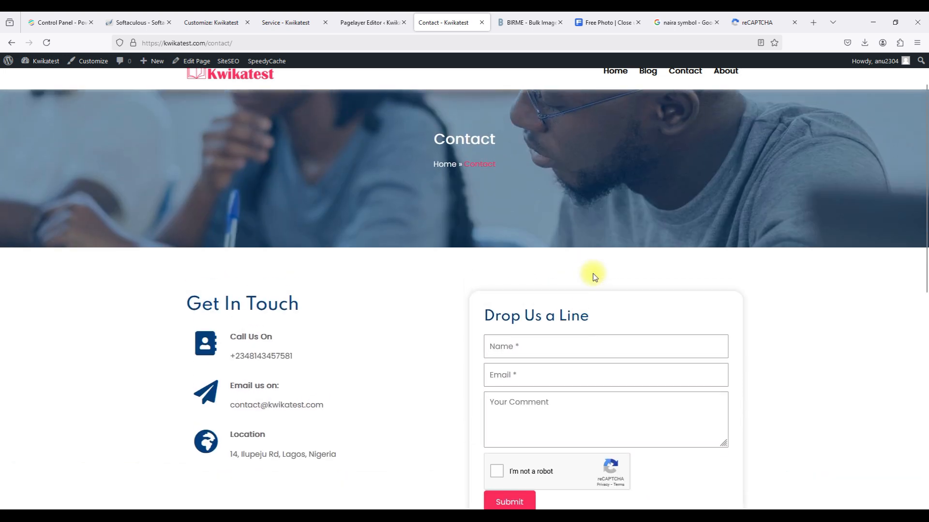
click(350, 27)
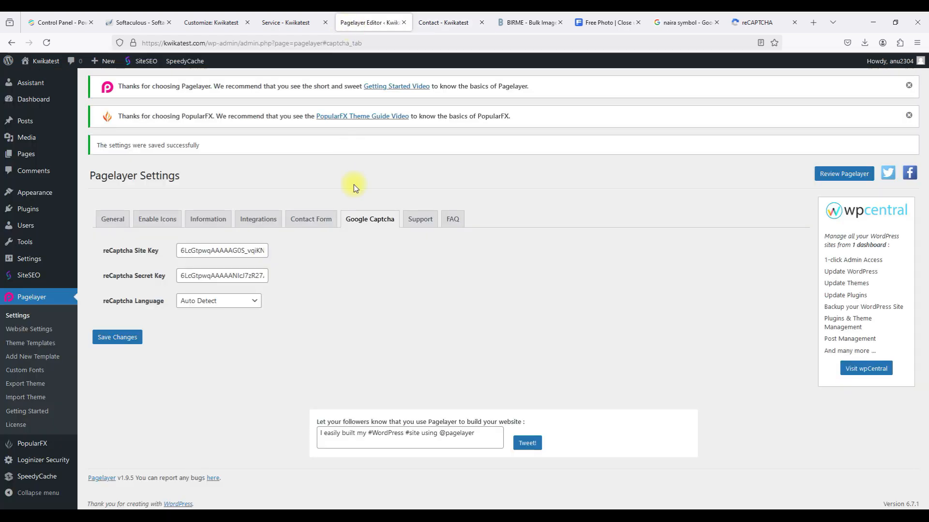
click(312, 220)
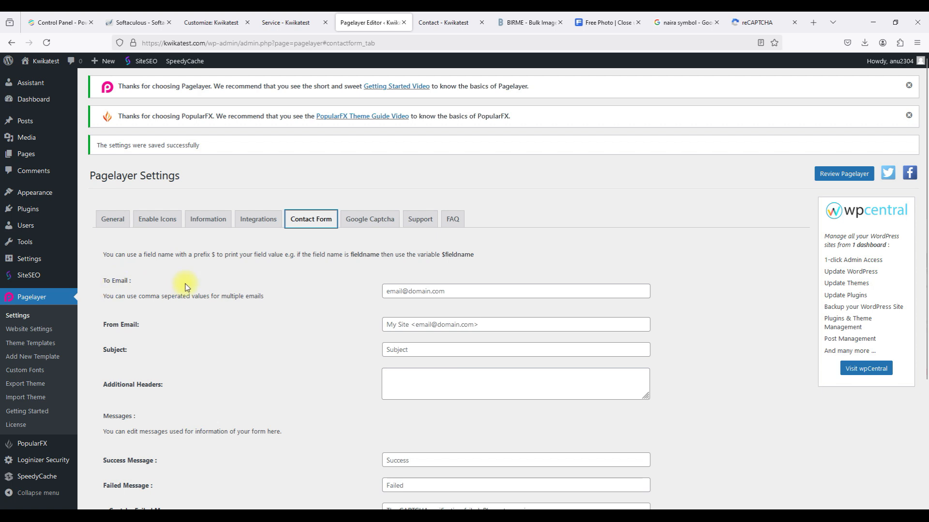
Enter the site's contact address as the recipient email and reuse it as the sender address.
scroll(188, 246, down, 2)
click(429, 23)
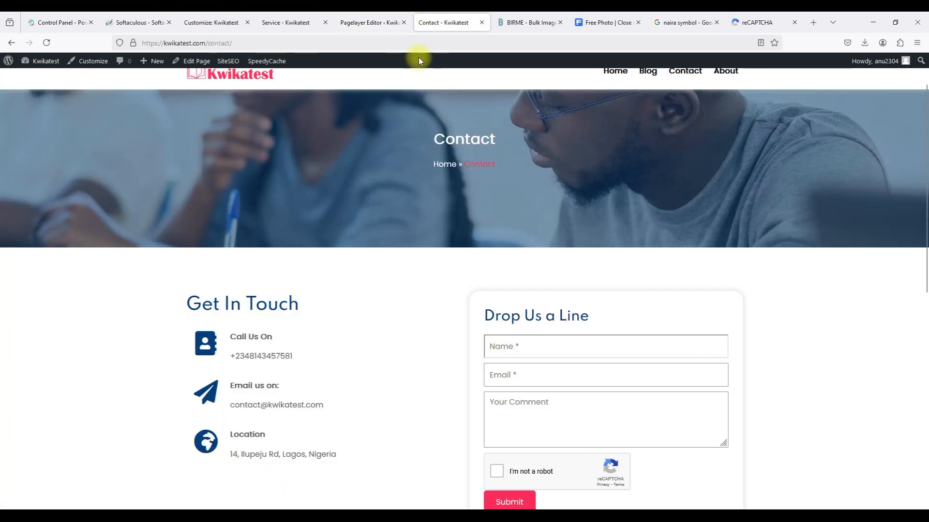
click(361, 23)
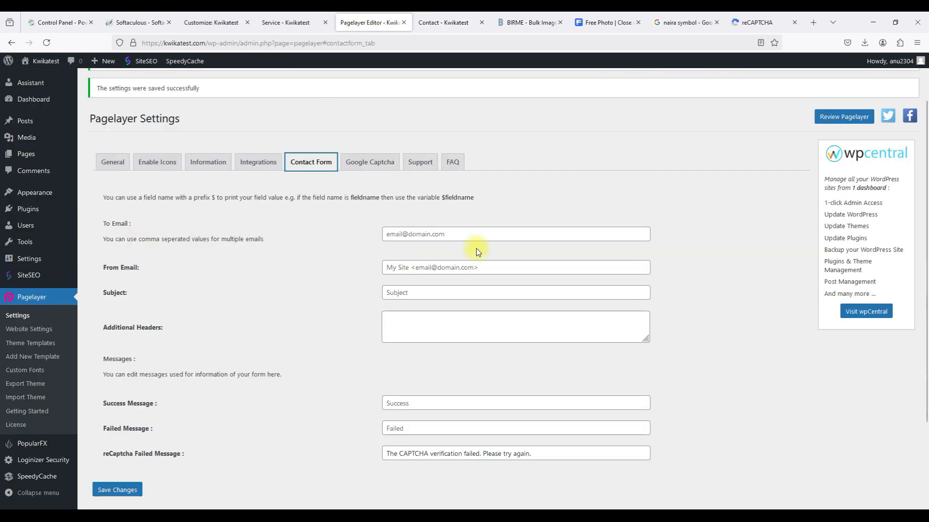
click(414, 234)
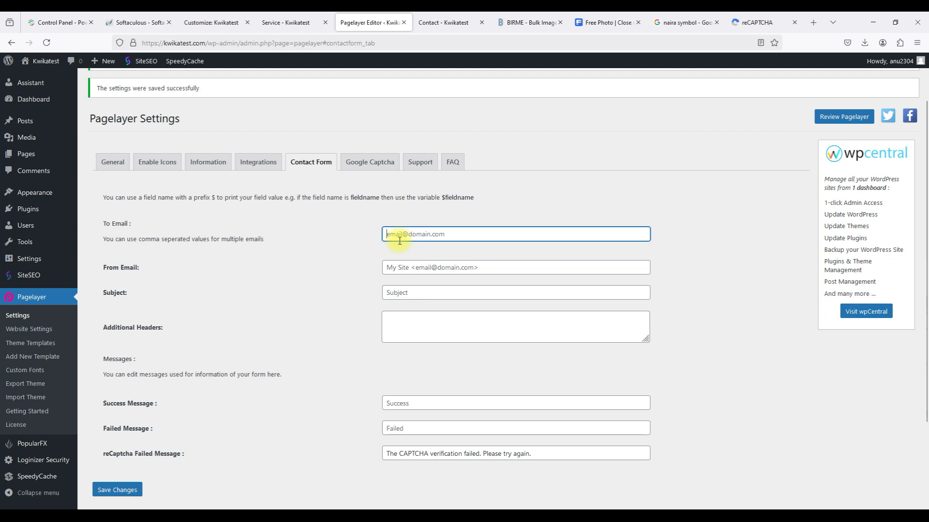
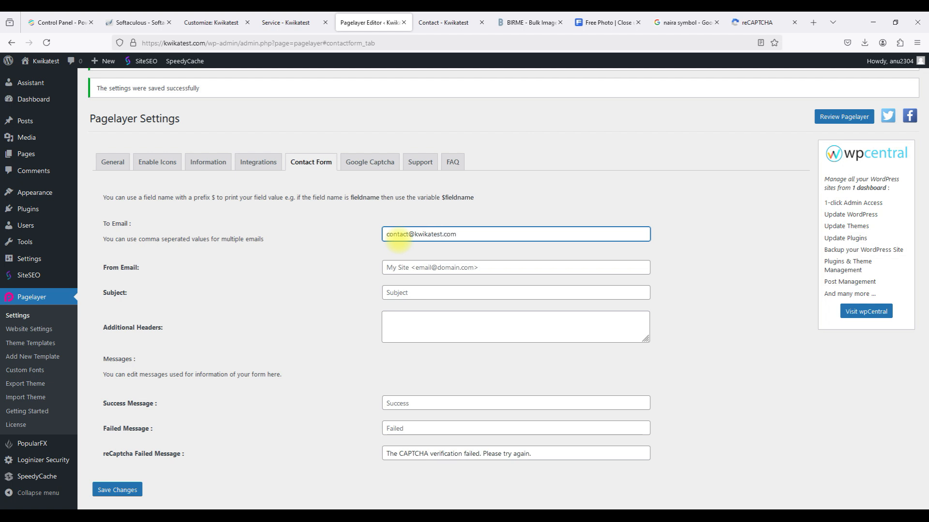
triple_click(410, 236)
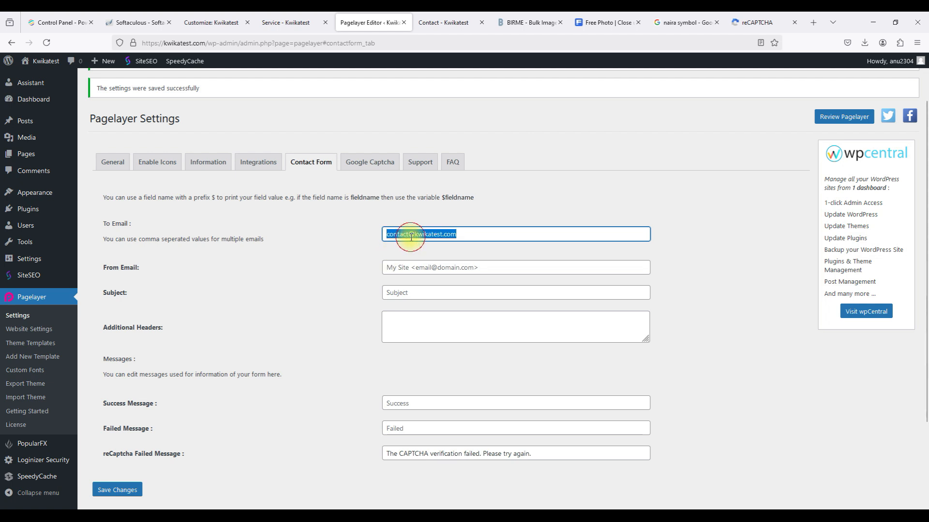
click(412, 267)
key(ctrl+v)
Set the email subject to 'New Website Contact Form Inquiry'.
click(412, 290)
text(N)
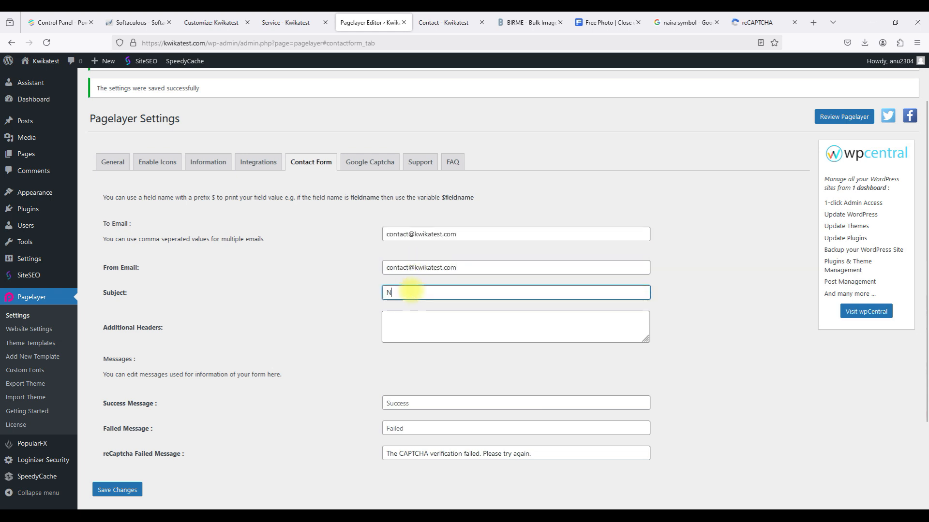
text(ew Contact Form Inquiry)
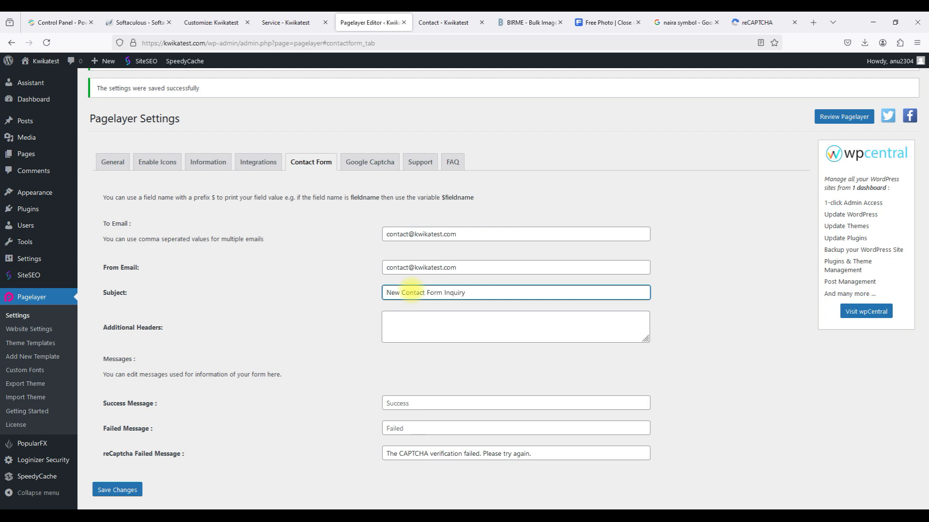
click(399, 293)
text(Webz)
key(BackSpace)
text(site)
click(333, 326)
scroll(333, 326, down, 2)
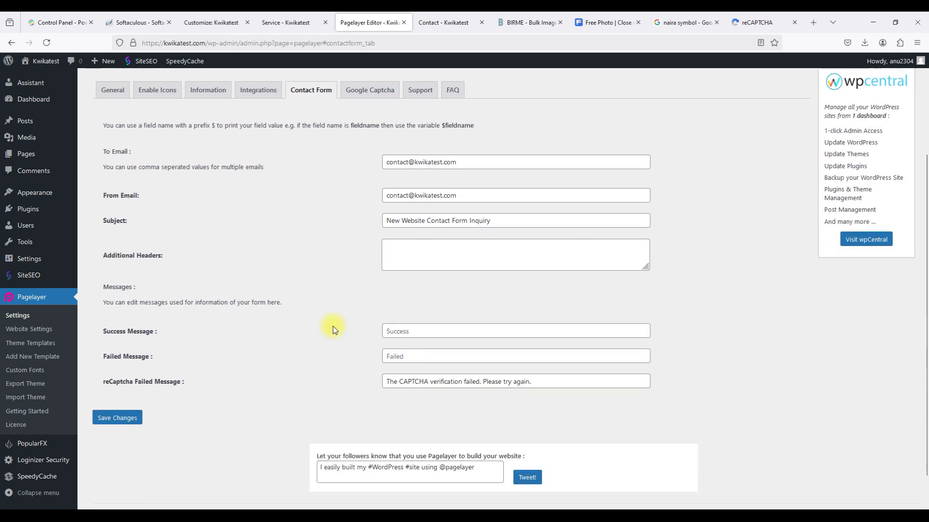
Write the 'Thank you' success message, recheck the recipient address, and save the Contact Form settings.
click(391, 331)
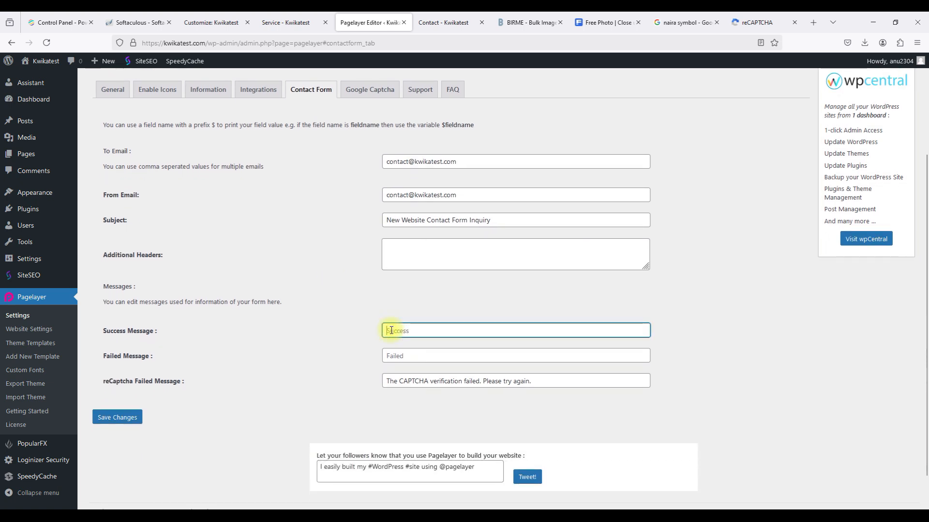
text(Thank you for reaching out. We would be in touch shortly.)
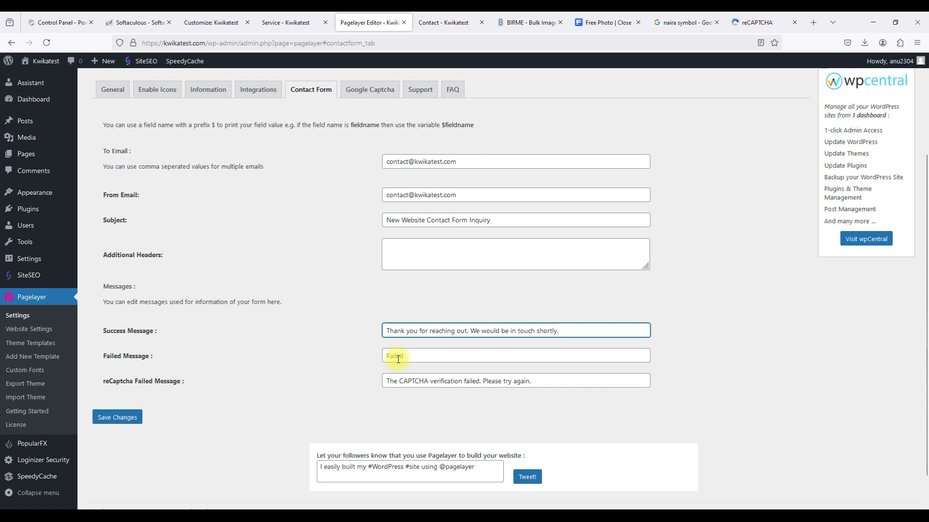
click(397, 359)
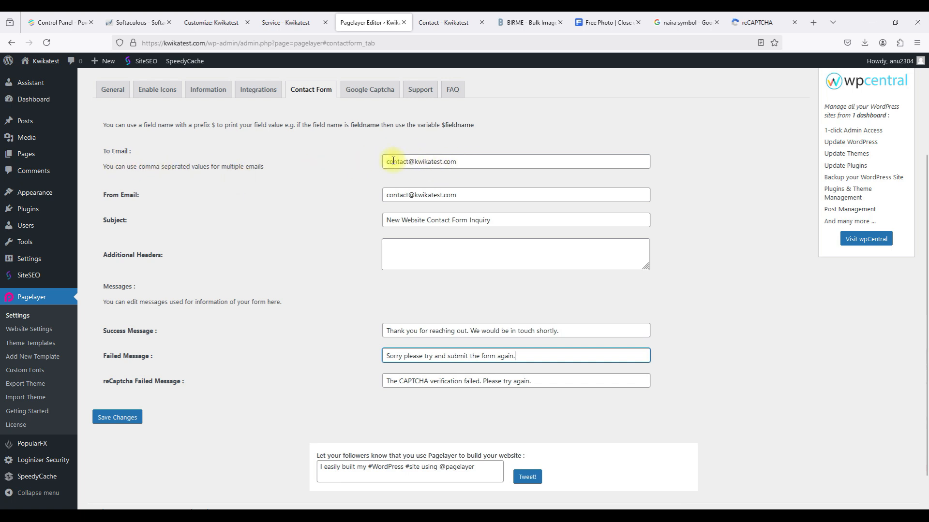
click(467, 163)
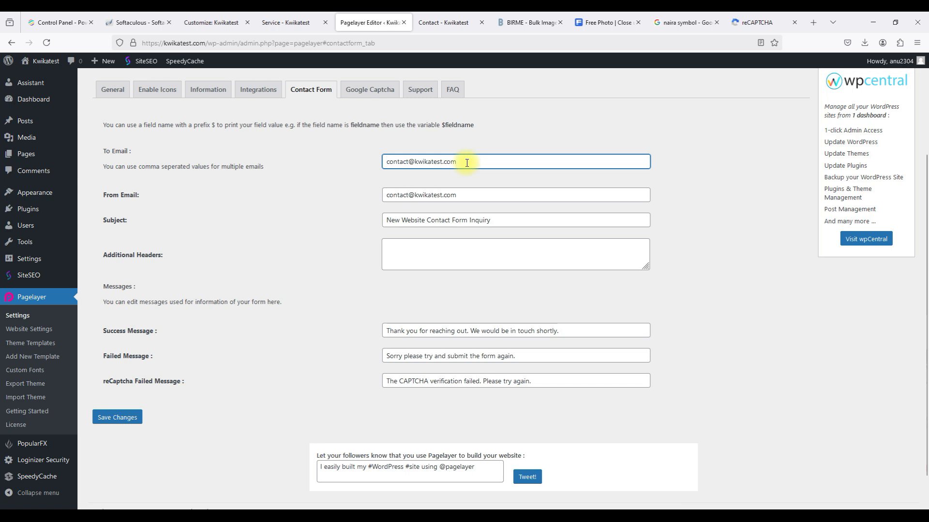
scroll(246, 331, down, 1)
scroll(245, 331, up, 2)
scroll(245, 331, down, 1)
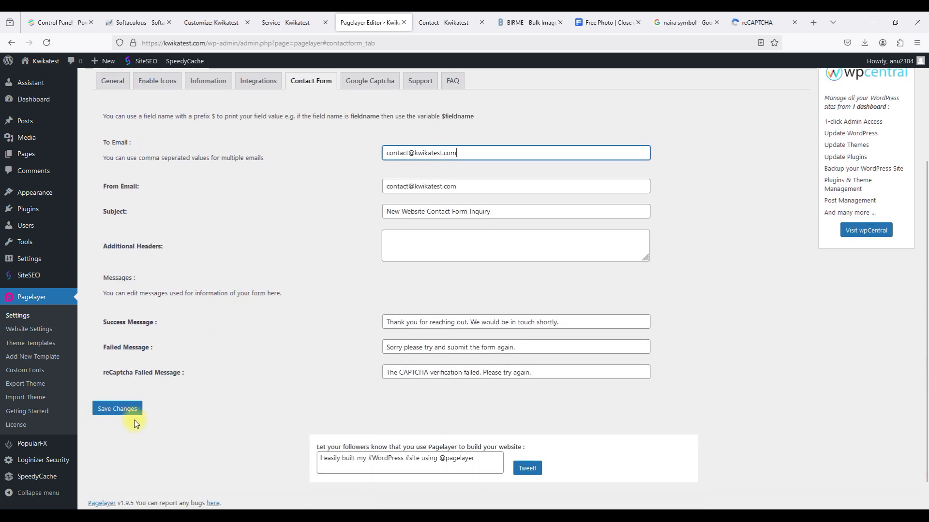
click(118, 409)
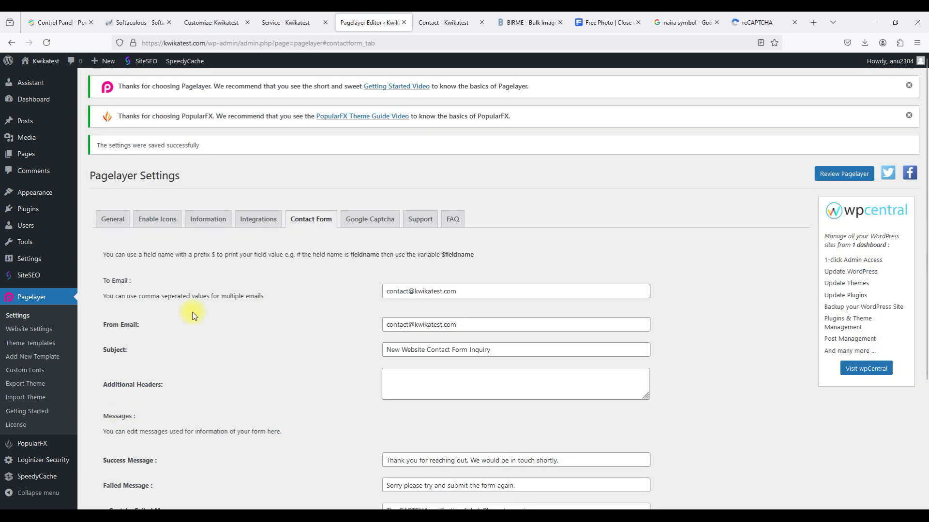
scroll(247, 265, down, 1)
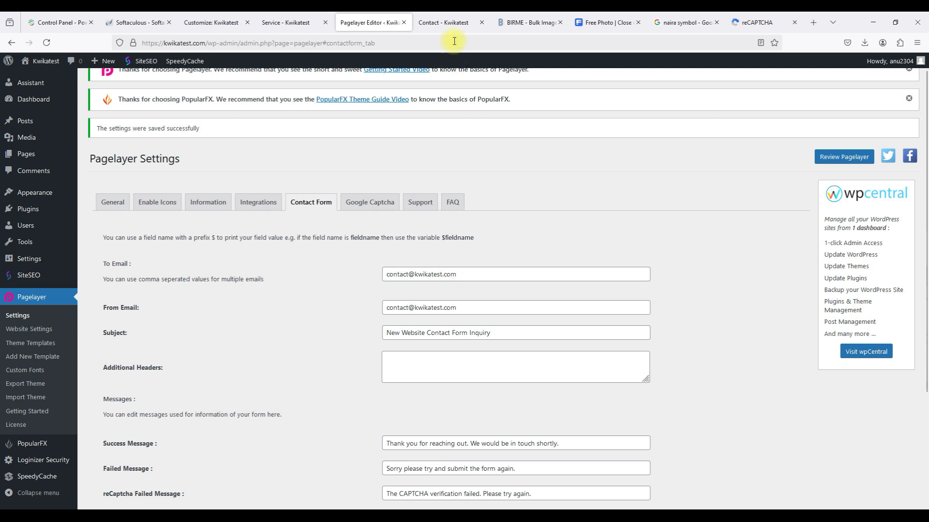
From the Customizer's 'Header, Footer, Templates, Pages' list, open the Contact page in Pagelayer.
click(446, 22)
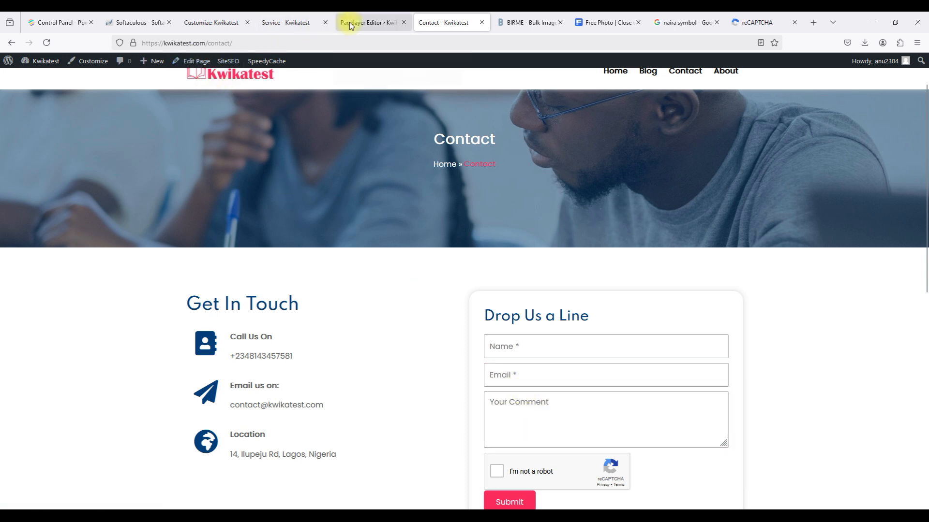
click(209, 24)
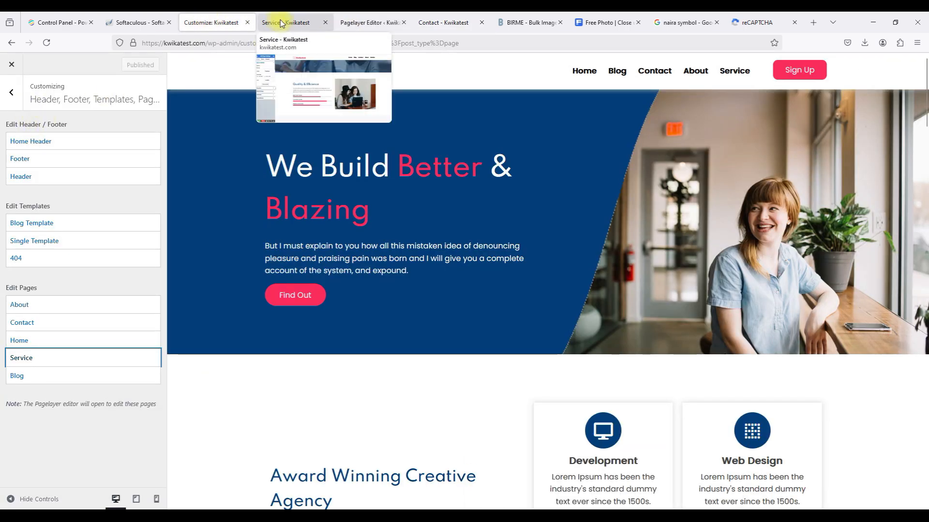
click(367, 22)
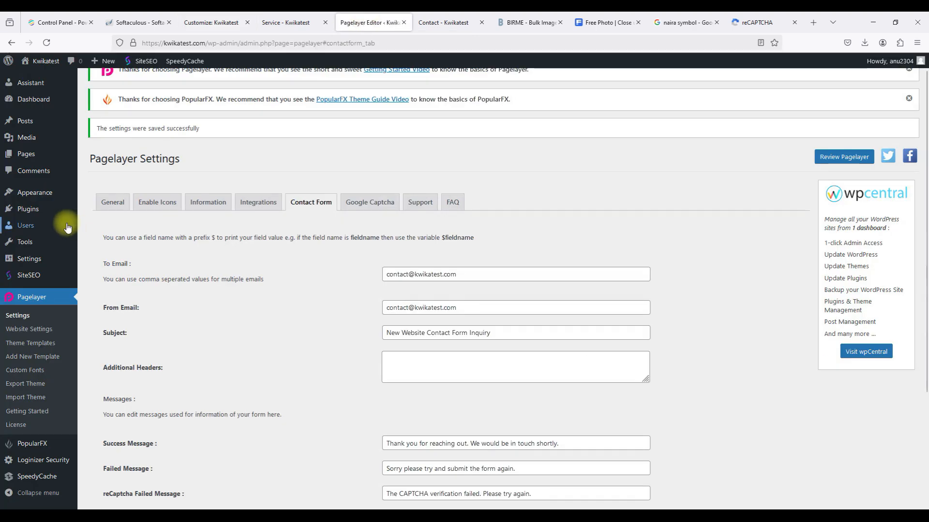
mouse_move(51, 199)
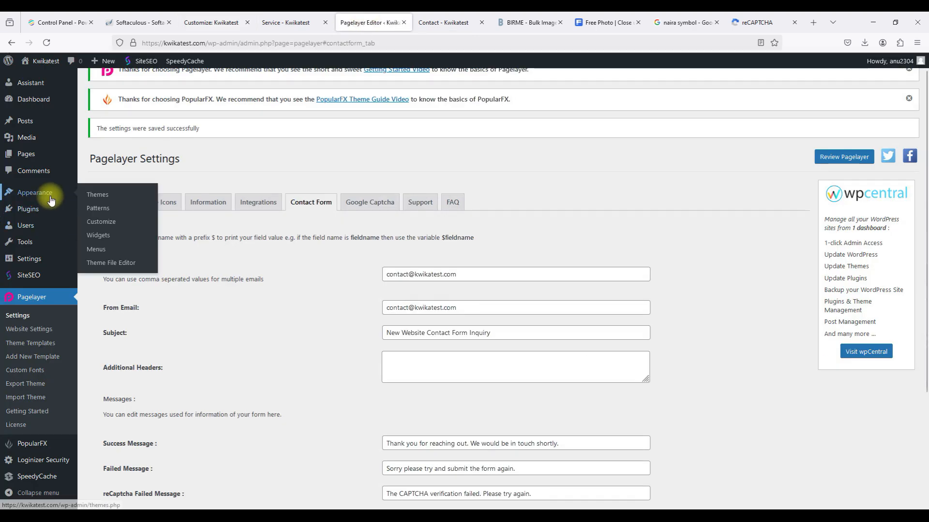
click(197, 22)
click(11, 92)
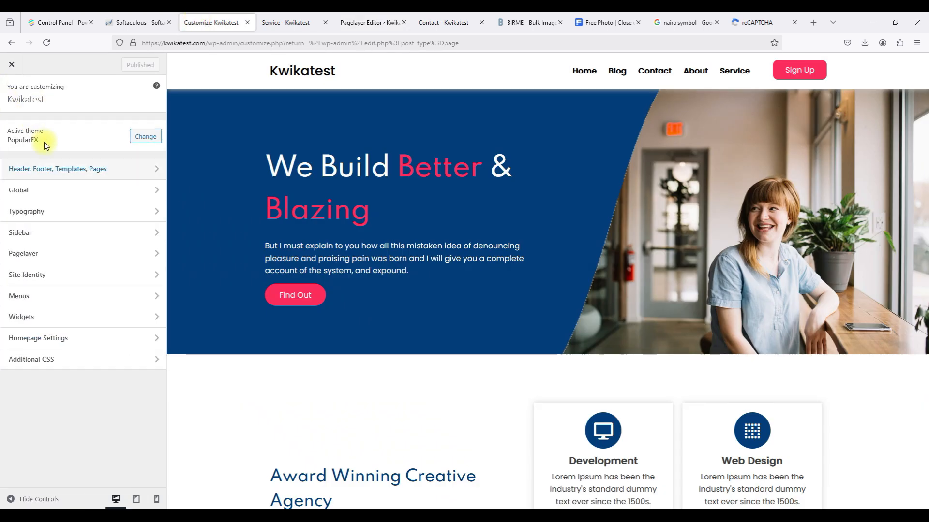
click(55, 172)
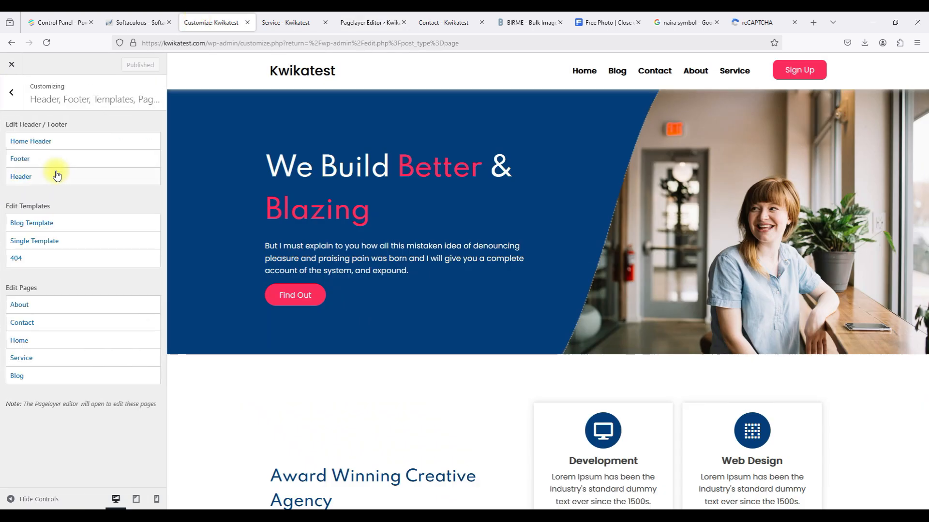
click(63, 329)
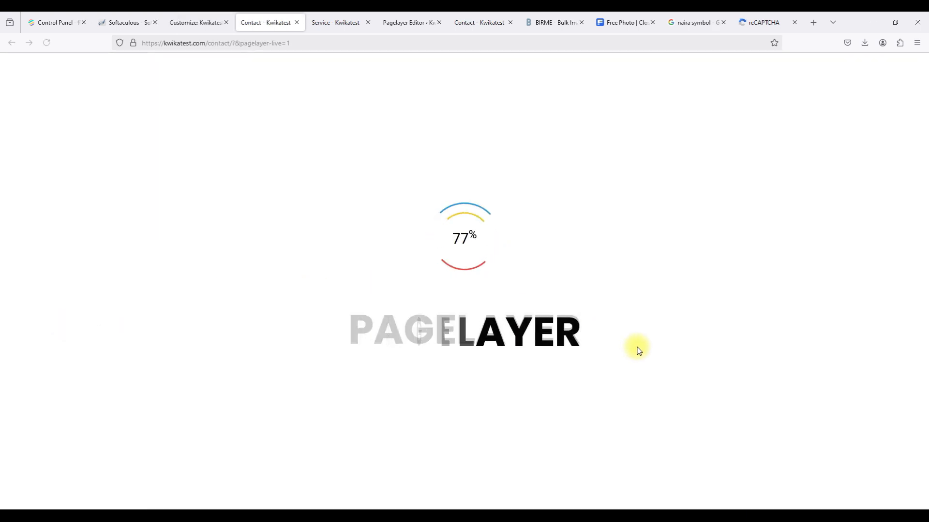
Add a fourth input field to the Contact form and start labelling it Phone Number.
scroll(657, 409, down, 3)
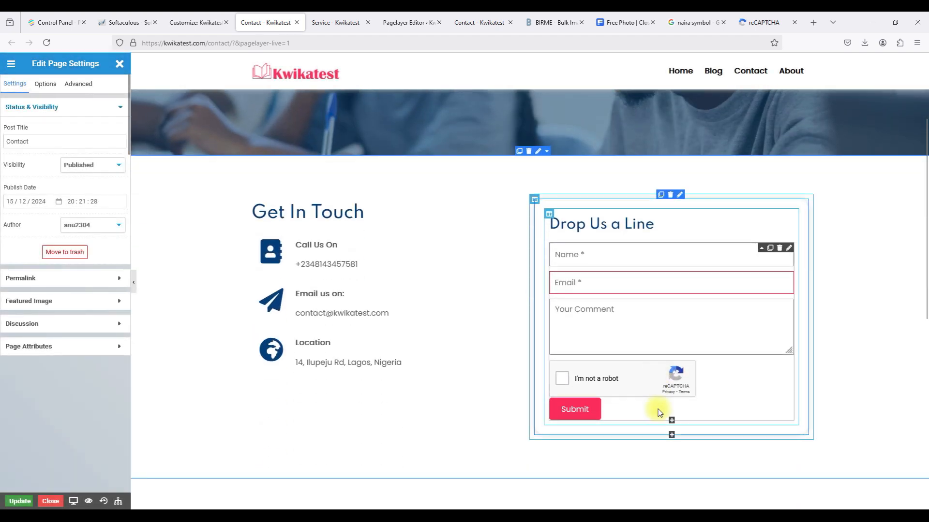
click(788, 236)
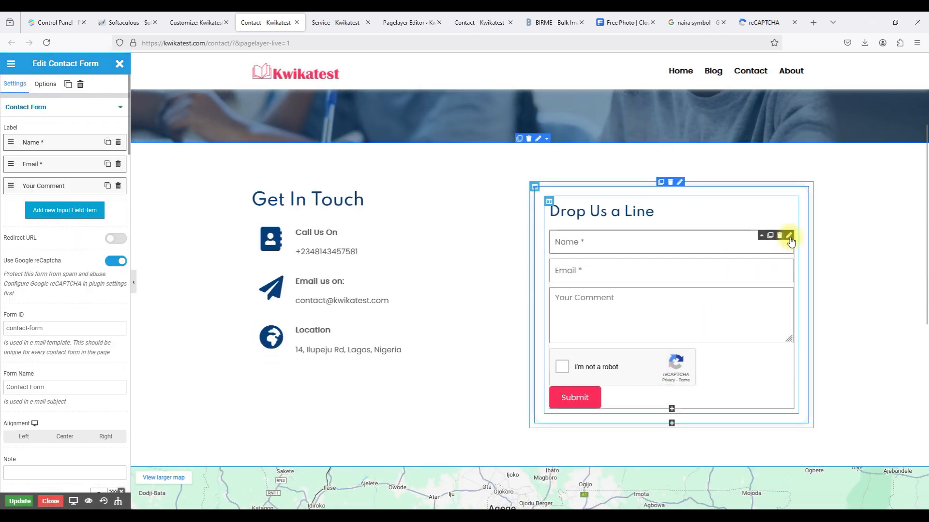
click(59, 211)
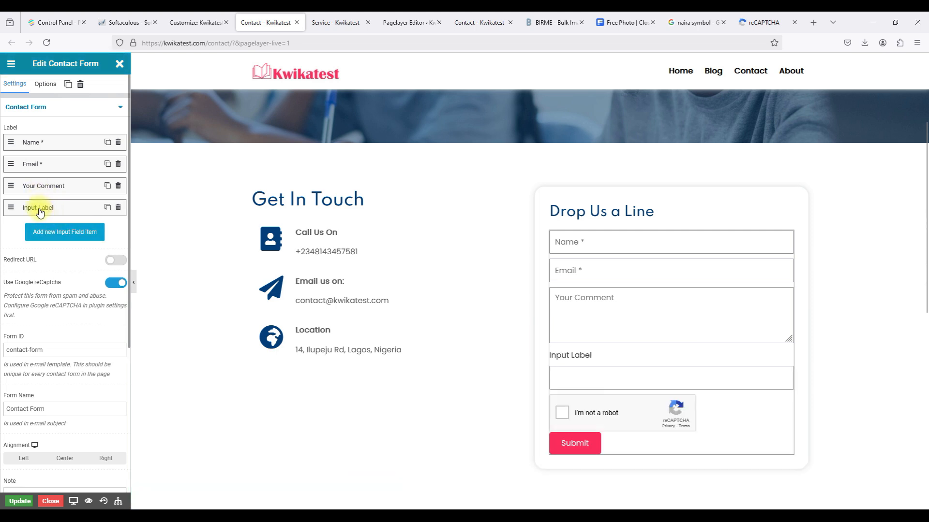
click(39, 211)
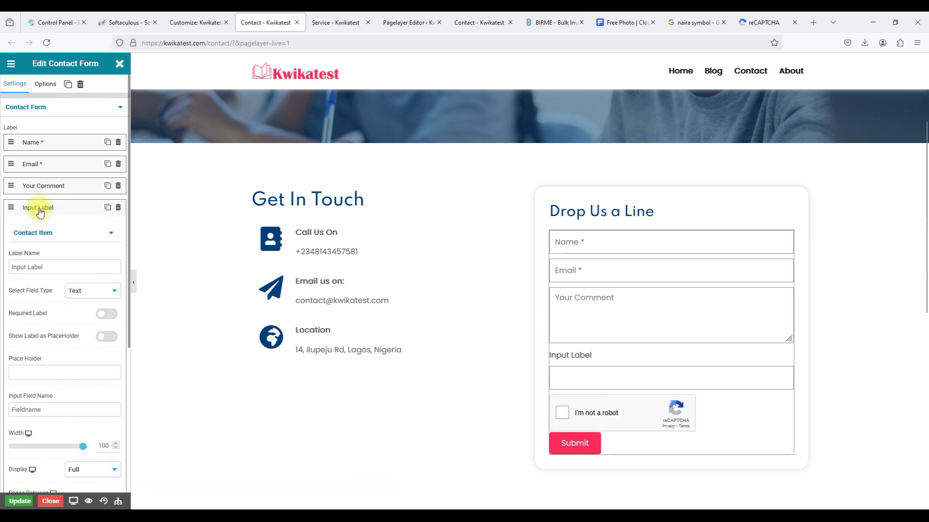
triple_click(38, 266)
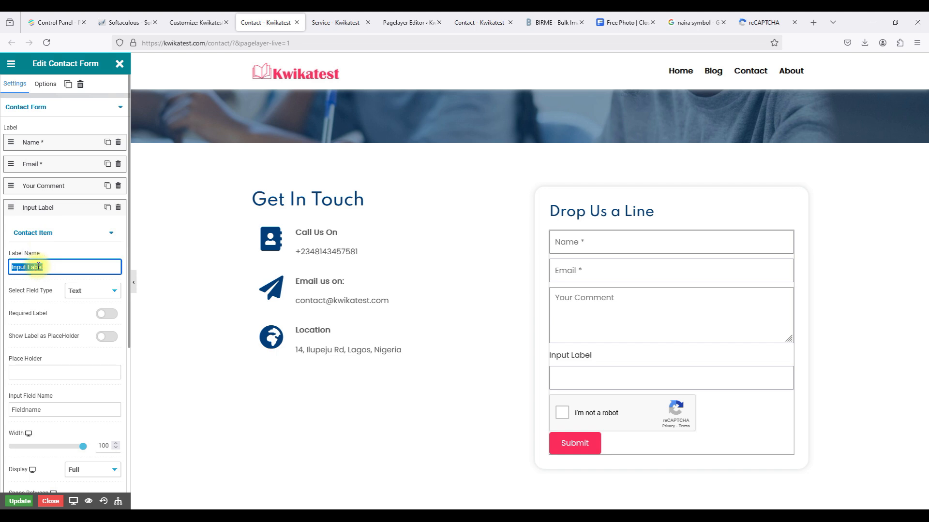
text(Phone N)
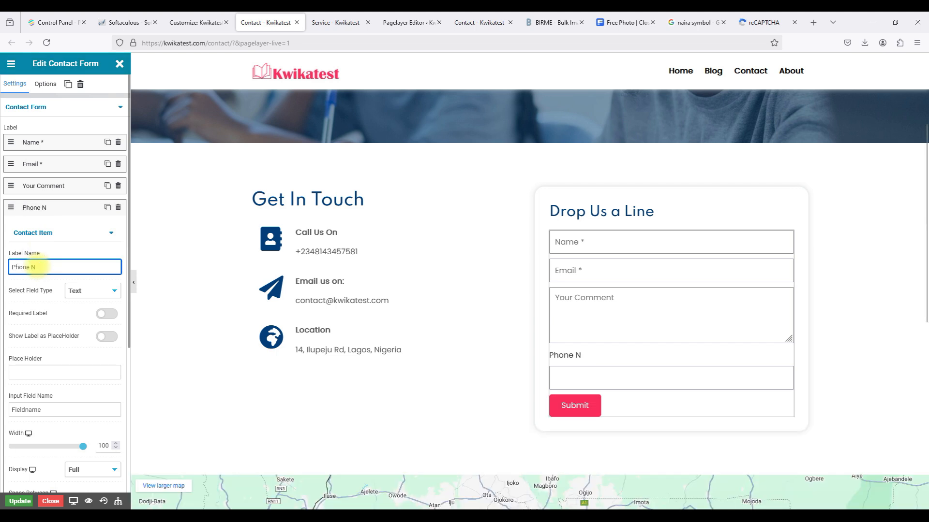
text(m)
key(BackSpace)
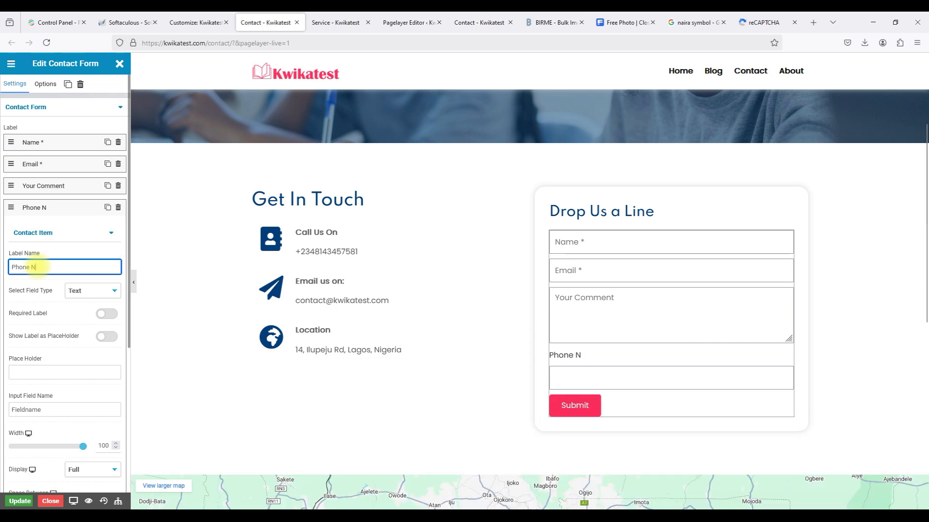
key(BackSpace)
key(BackSpace)
key(BackSpace)
key(BackSpace)
key(BackSpace)
key(BackSpace)
click(62, 205)
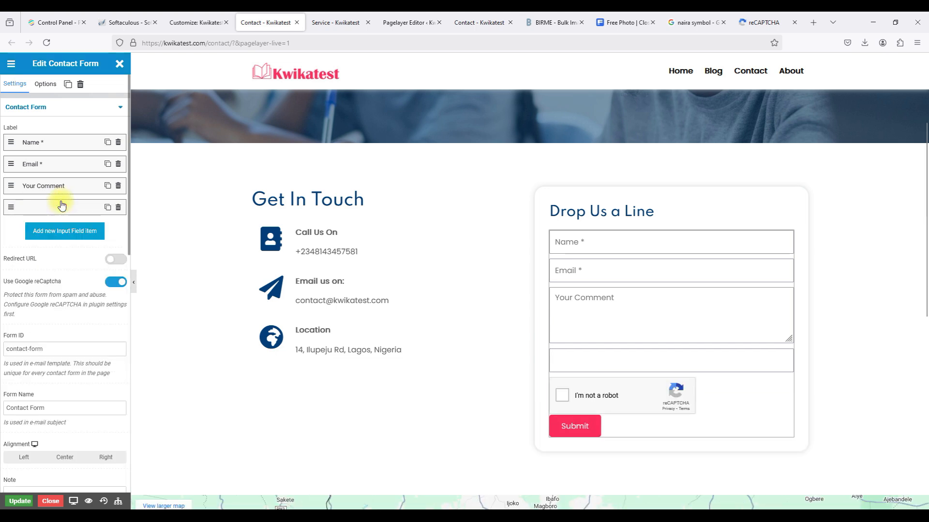
Rename the 'Your Comment' field label to Message.
click(51, 188)
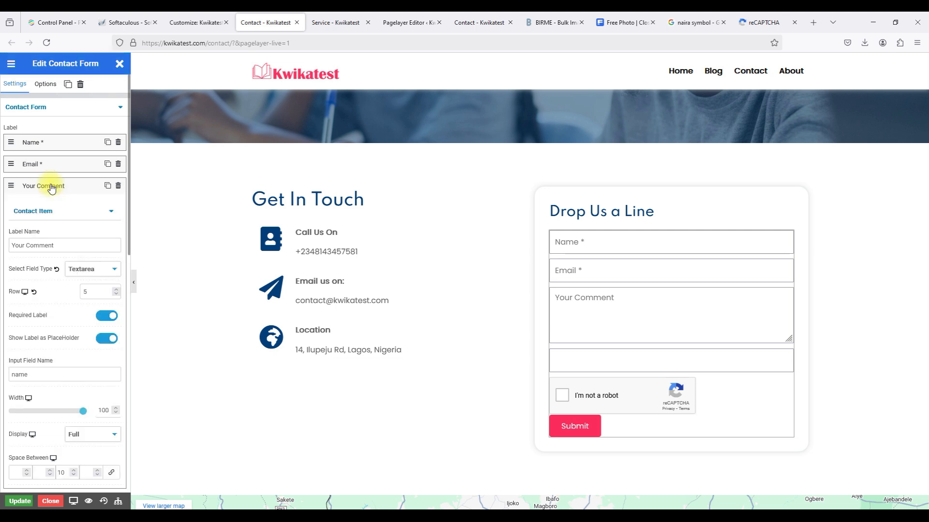
click(32, 245)
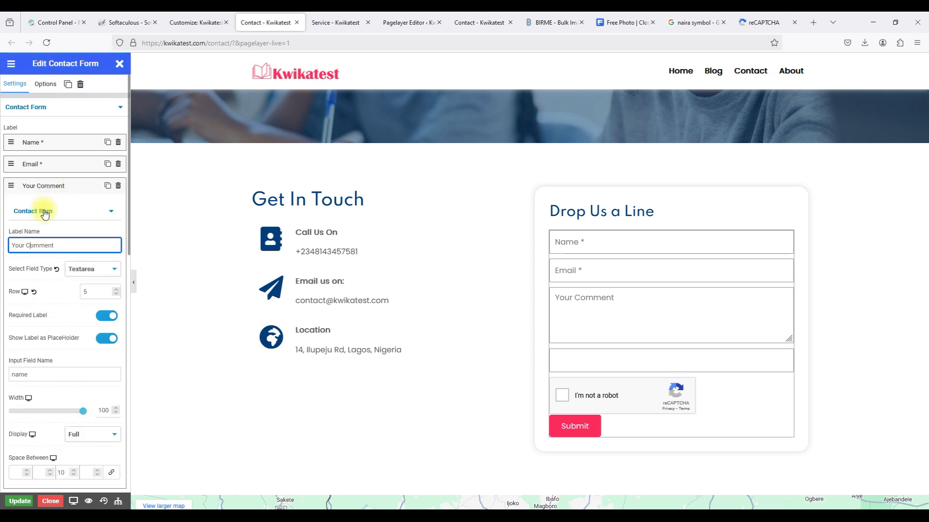
triple_click(39, 247)
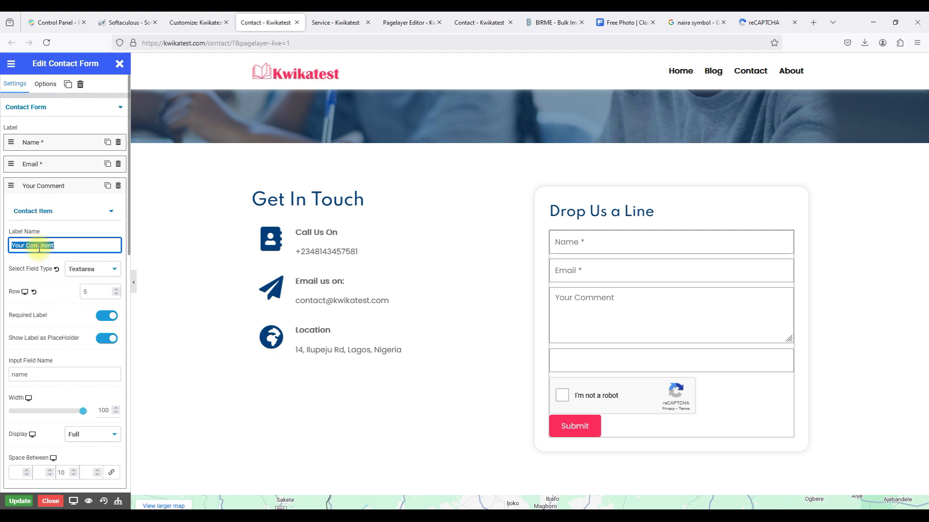
text(Message)
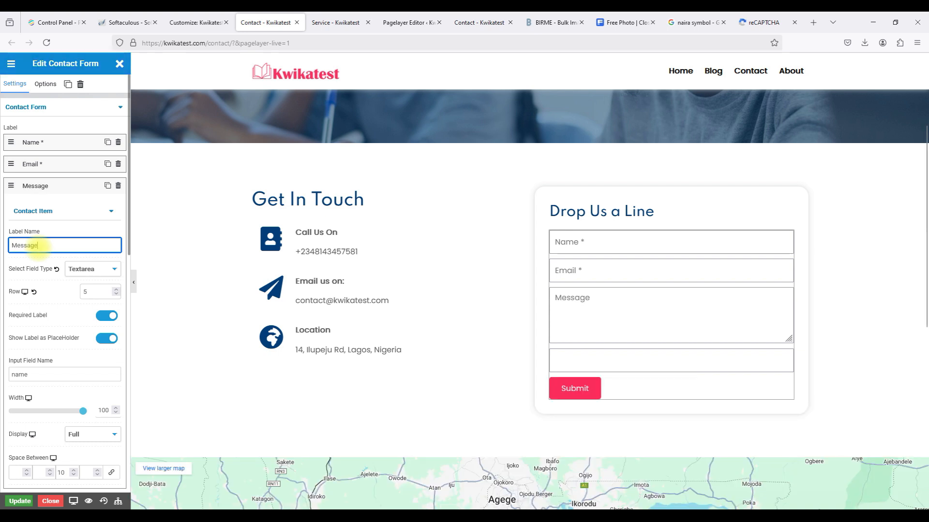
click(48, 185)
click(53, 208)
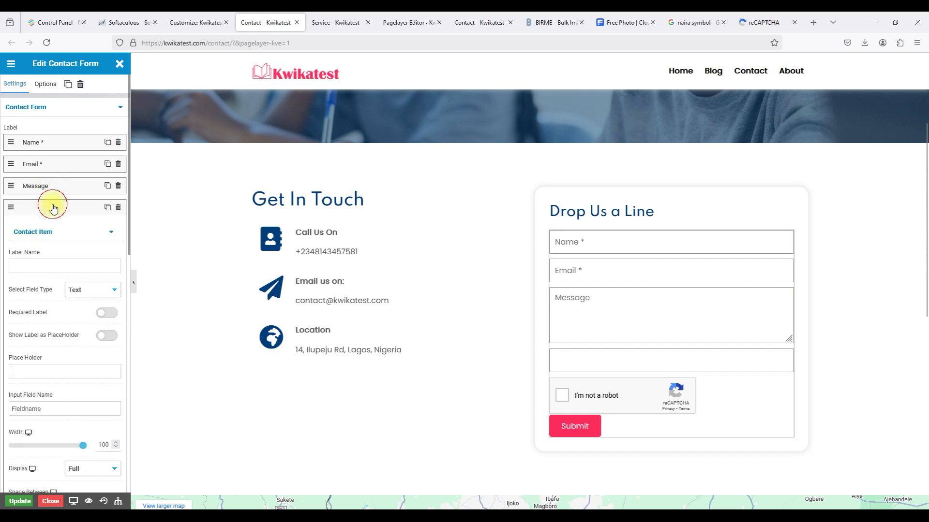
Label the fourth form field 'Phone Number'.
click(38, 264)
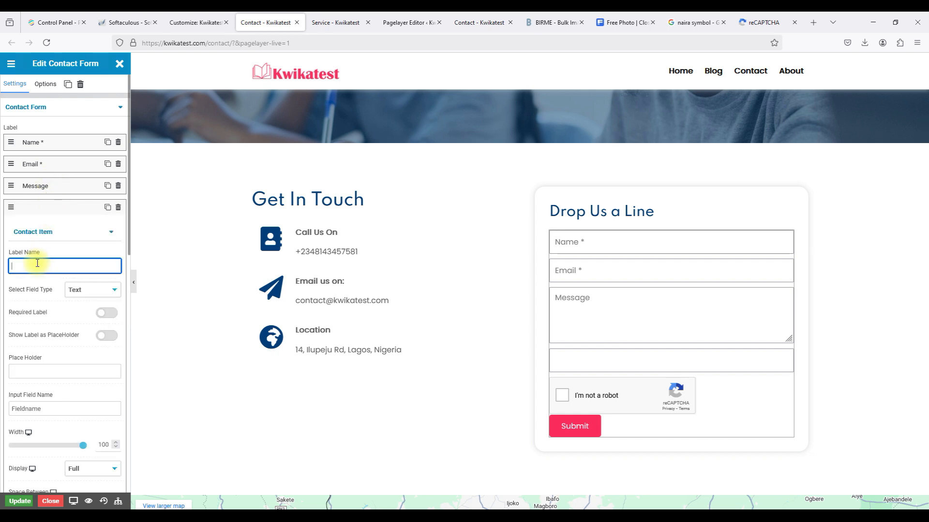
text(Phone Number)
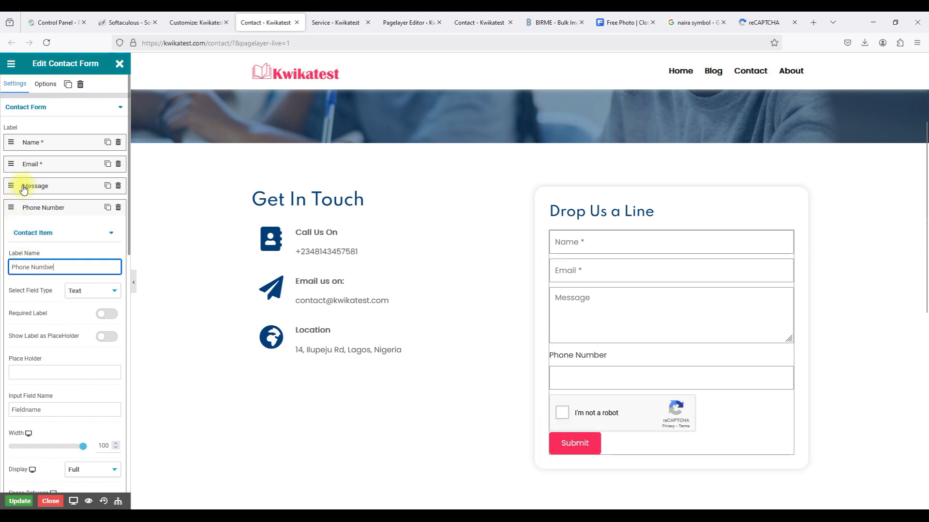
click(23, 188)
click(24, 187)
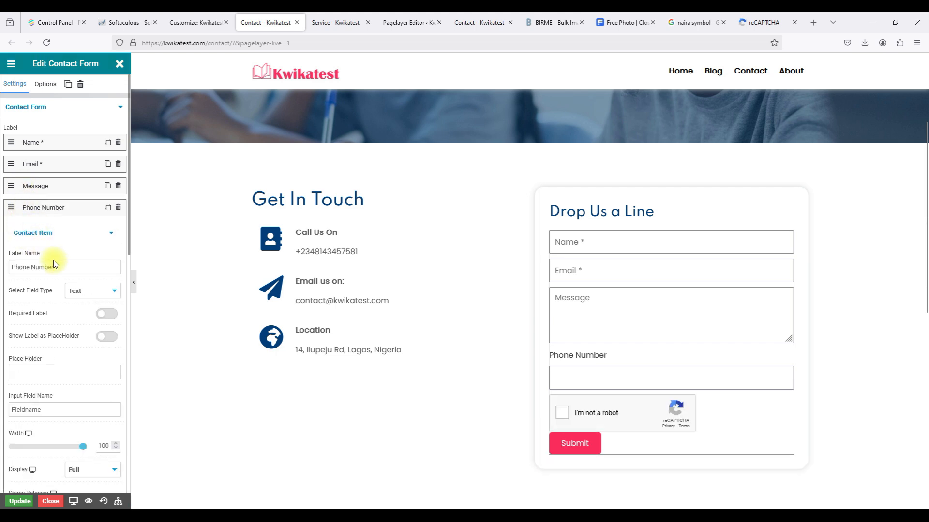
Make Phone Number a required Number field with label placeholder, move it above Message, and update.
click(75, 289)
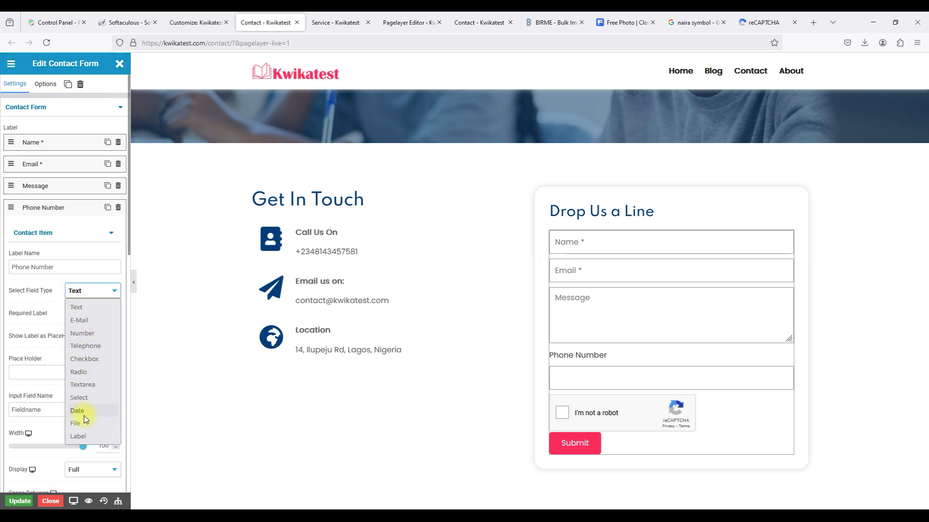
click(90, 333)
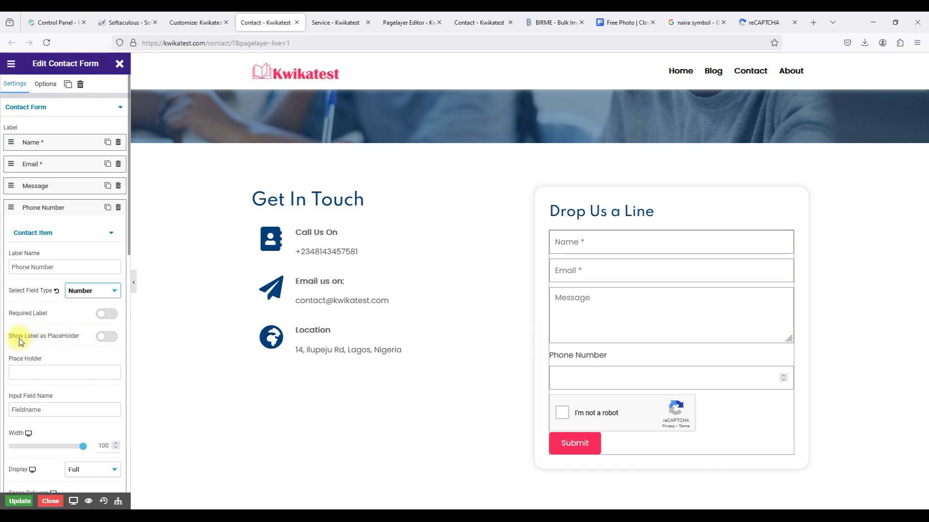
click(103, 336)
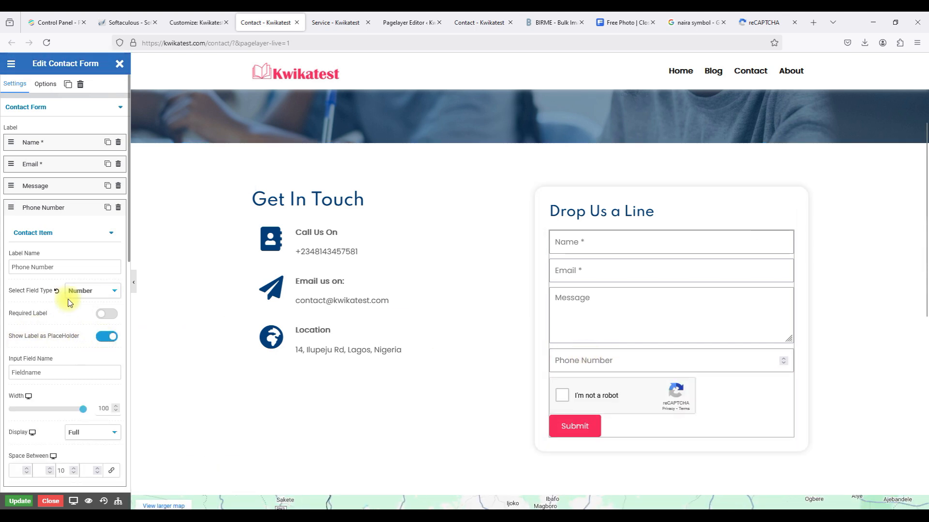
click(104, 315)
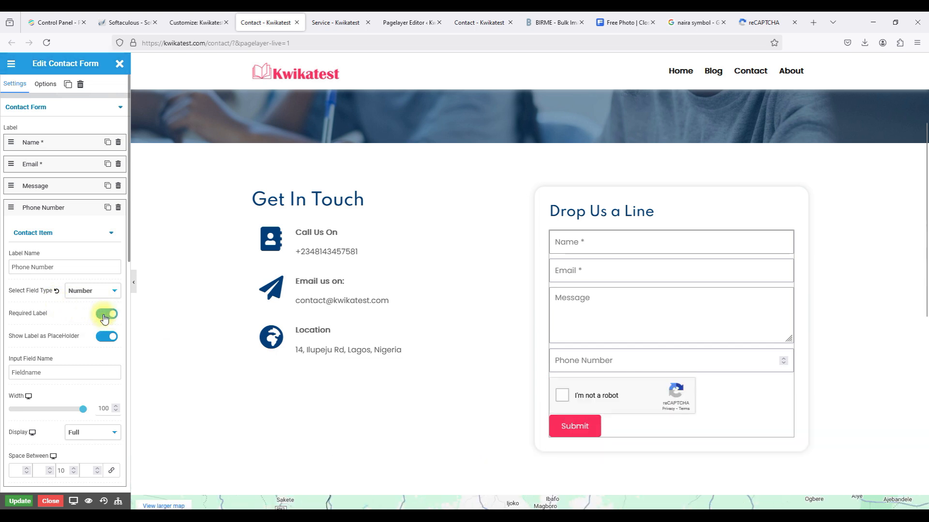
click(63, 207)
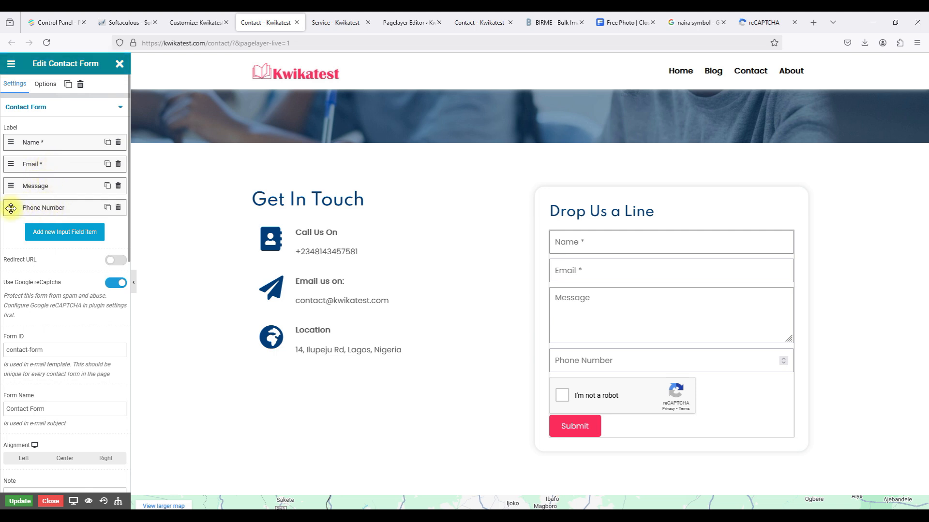
drag(11, 208, 10, 182)
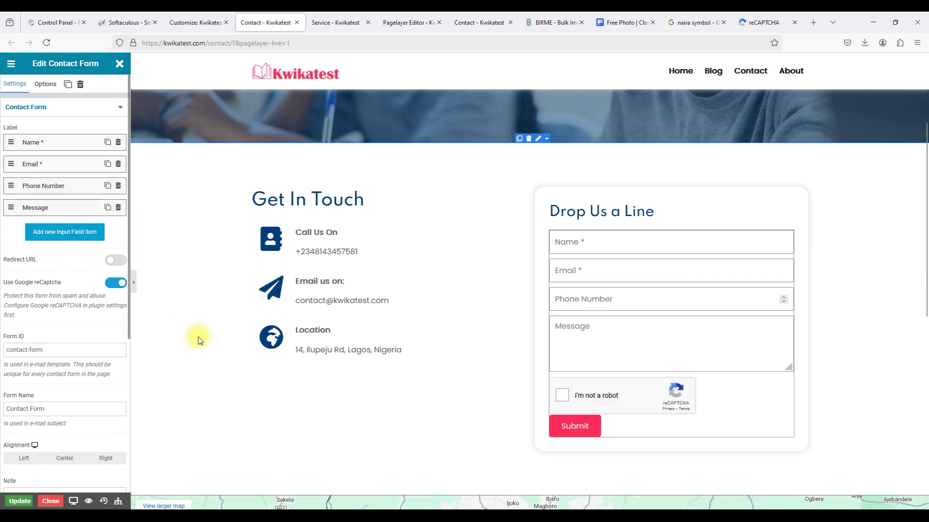
click(23, 501)
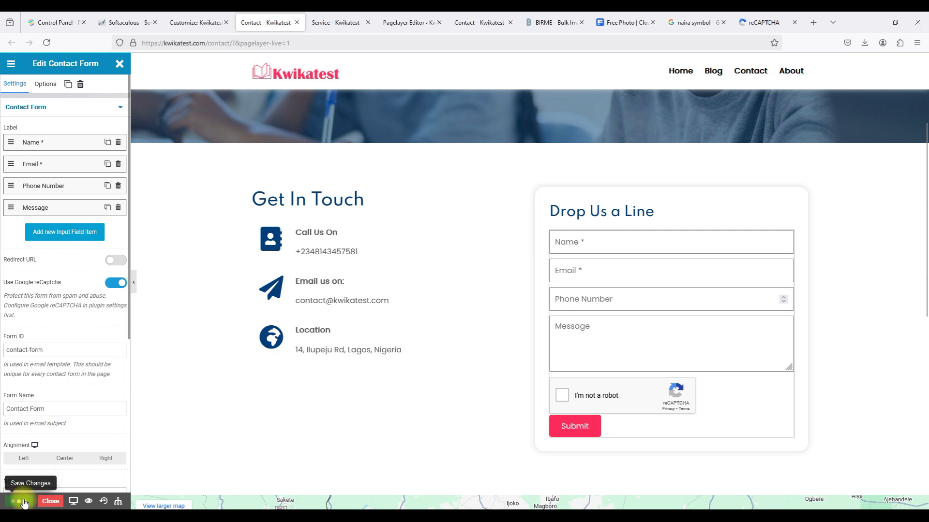
Leave the editor and reload the live Contact page to see the new Phone Number field.
click(49, 501)
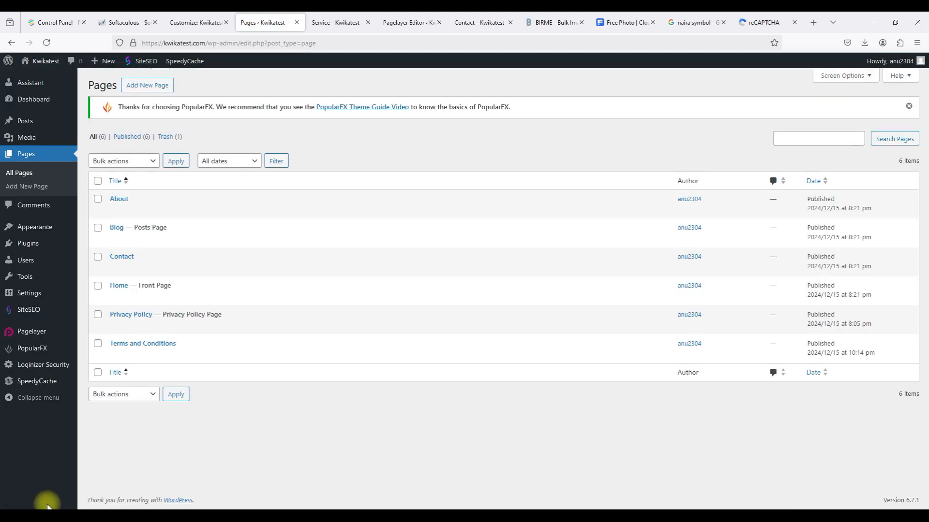
click(466, 24)
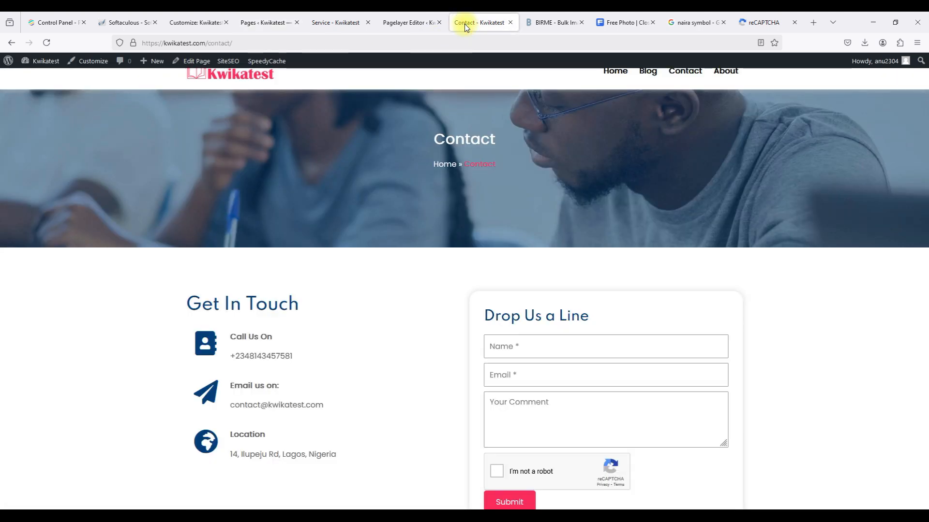
click(452, 44)
key(Return)
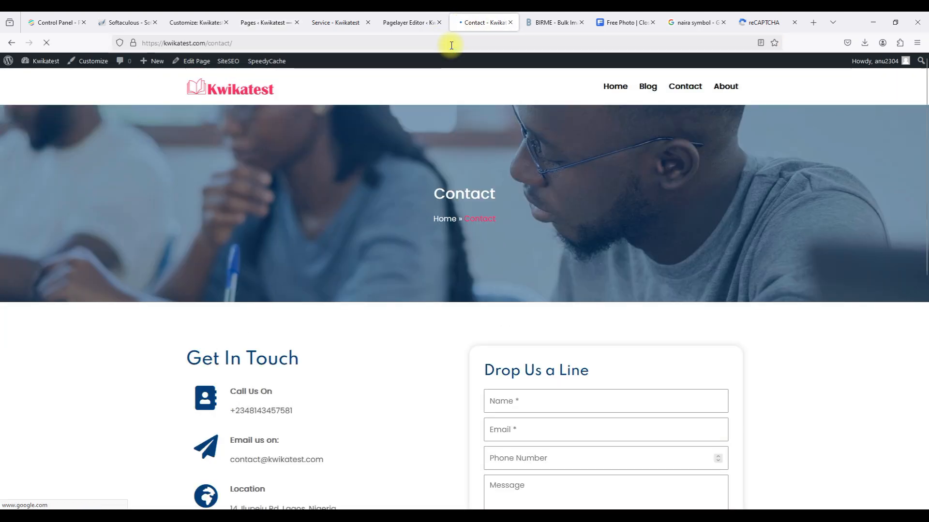
scroll(541, 396, down, 2)
click(541, 344)
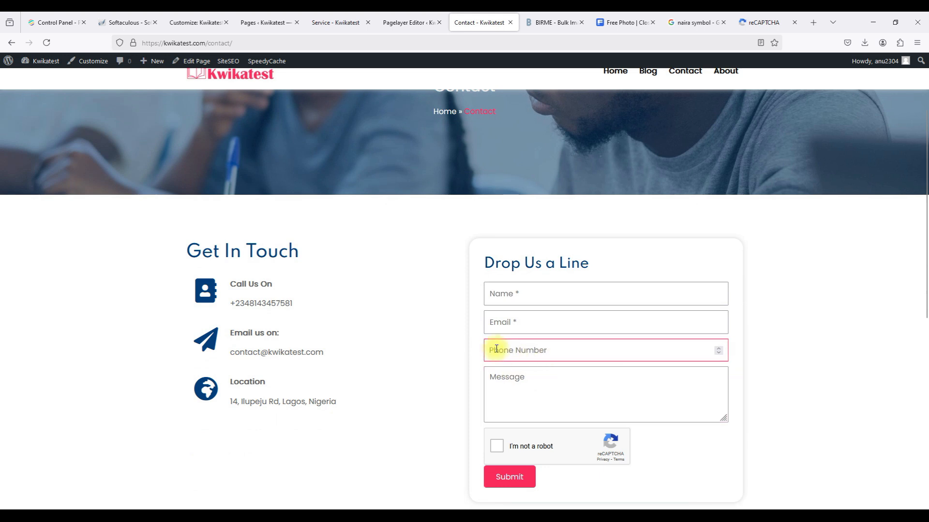
click(478, 351)
scroll(477, 350, up, 2)
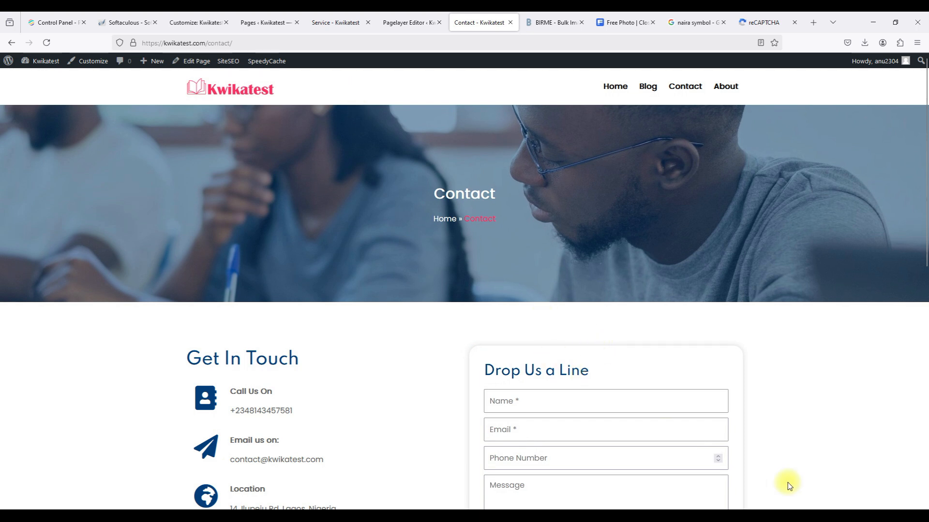
Fill in the form with a test name, email address, phone number and 'Hello, this…' message.
click(695, 404)
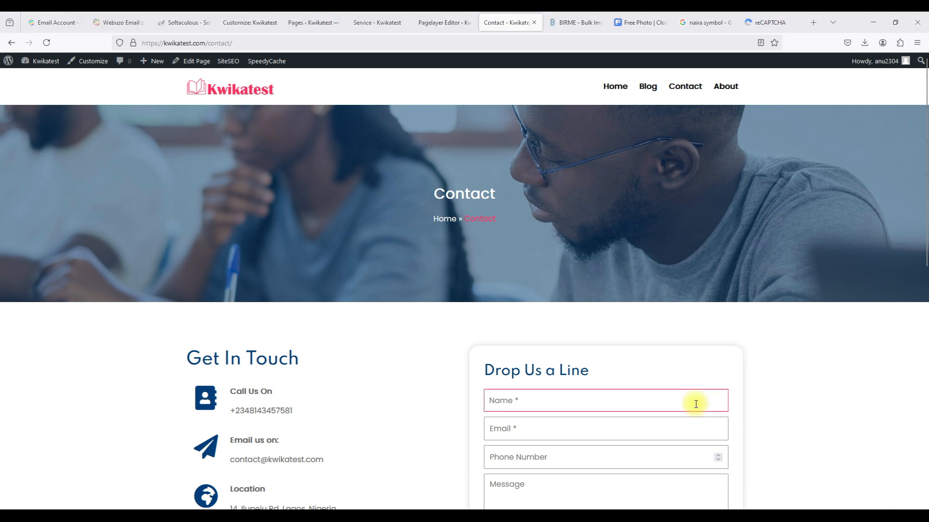
scroll(695, 405, down, 2)
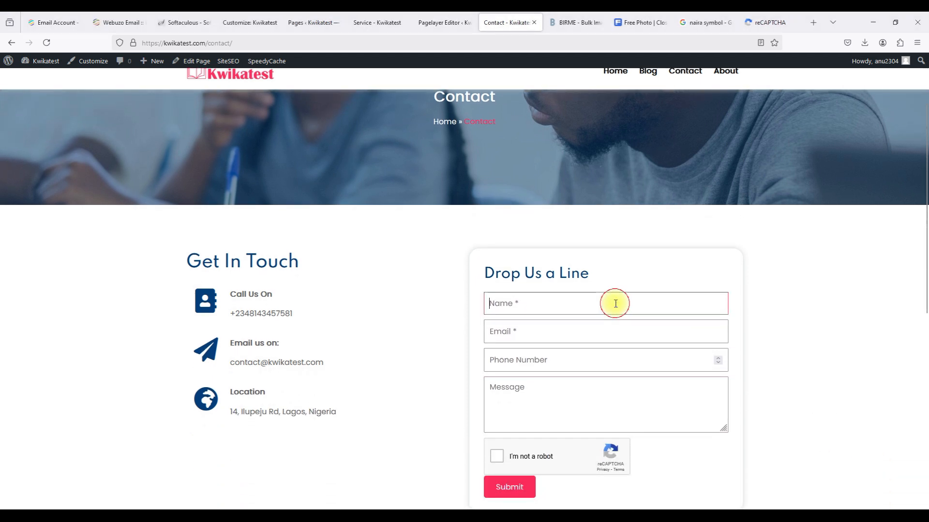
click(605, 332)
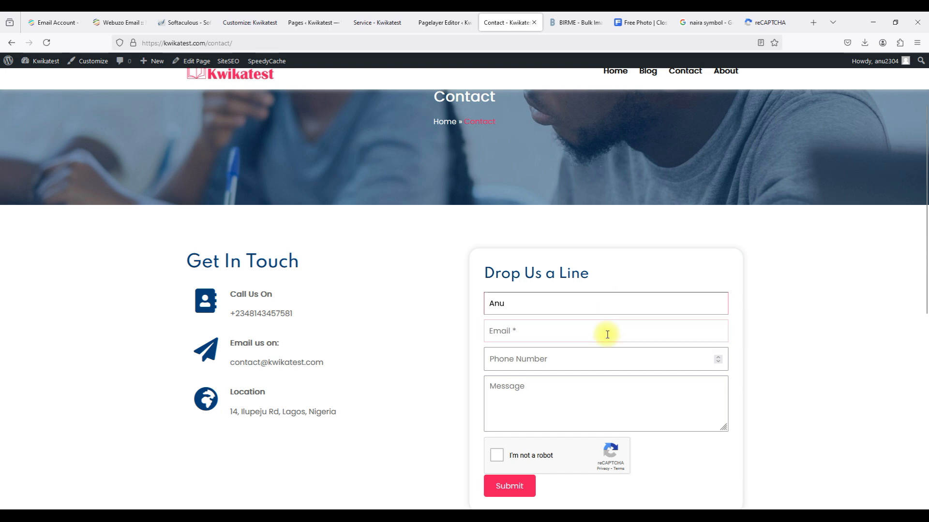
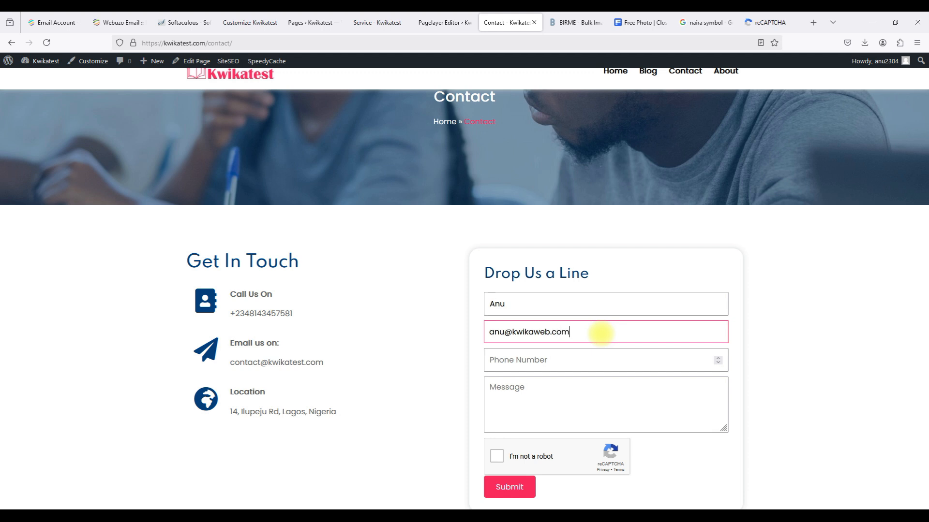
click(601, 367)
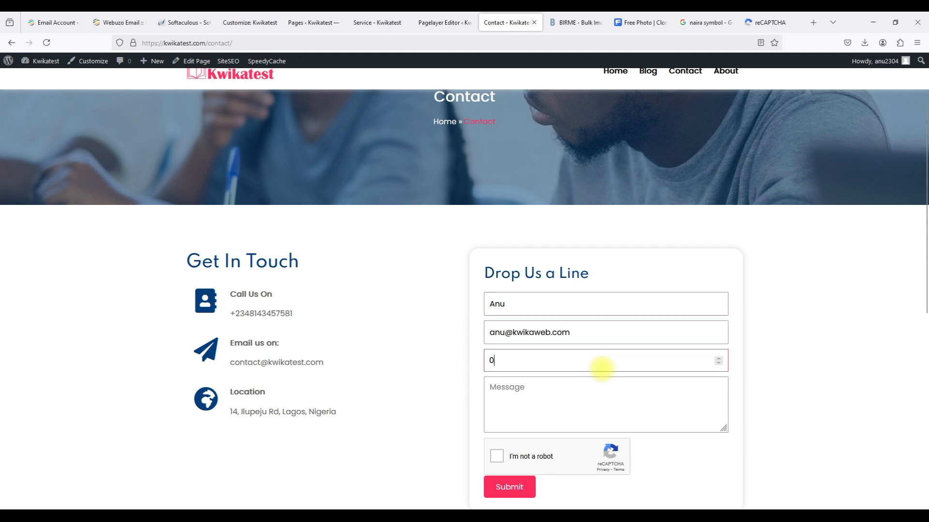
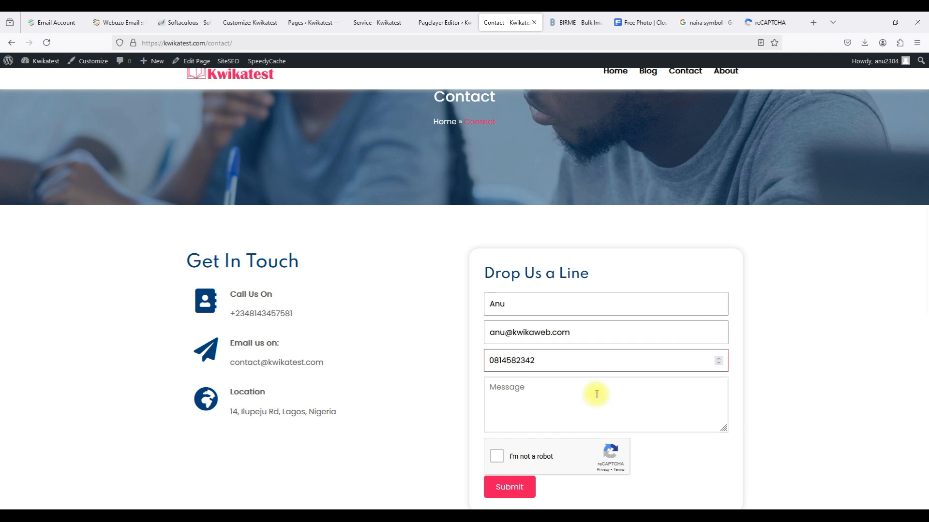
click(588, 417)
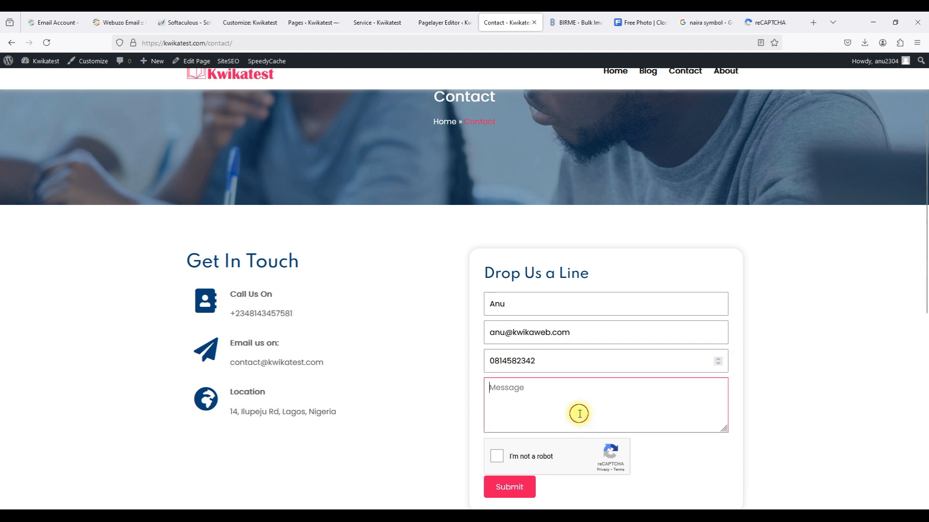
click(564, 360)
text(1)
click(553, 409)
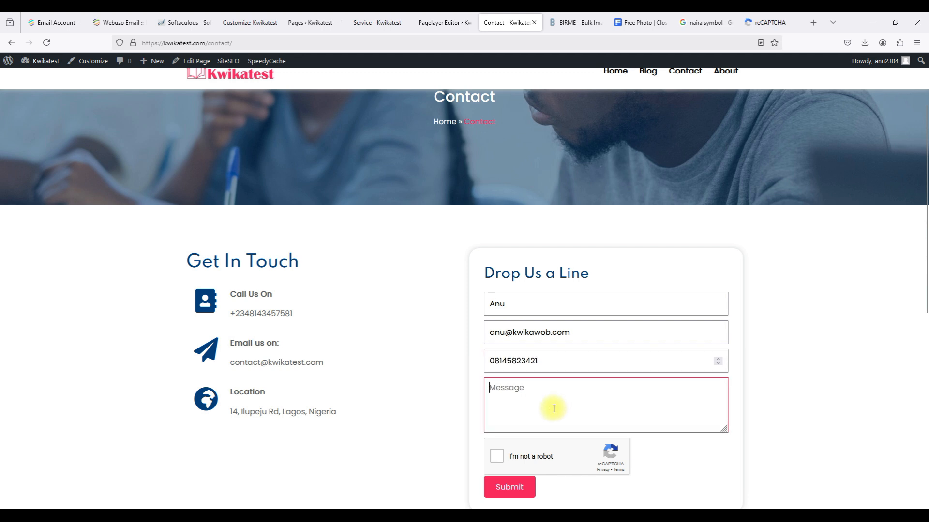
text(Hello, this is a student contact test.)
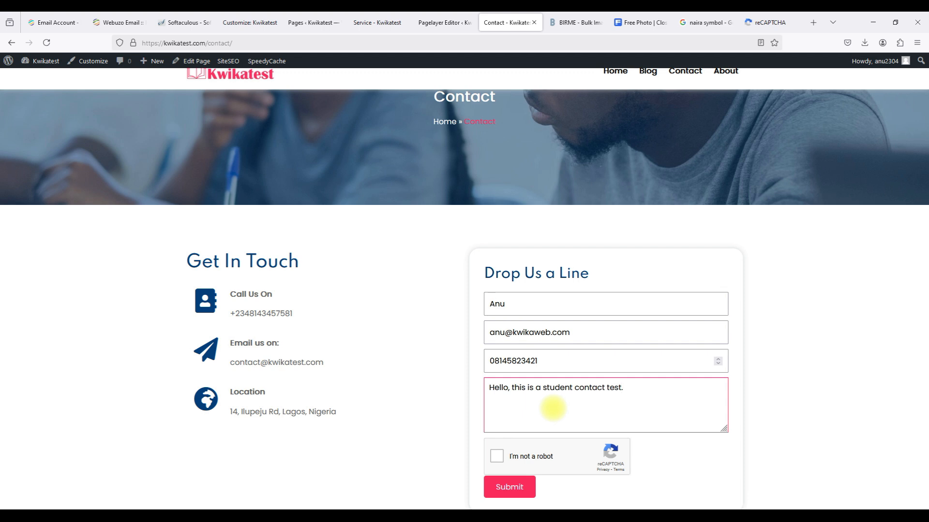
click(535, 463)
Pass the reCAPTCHA bicycle-image challenge and submit, getting the 'Thank you for reaching out' confirmation.
click(520, 460)
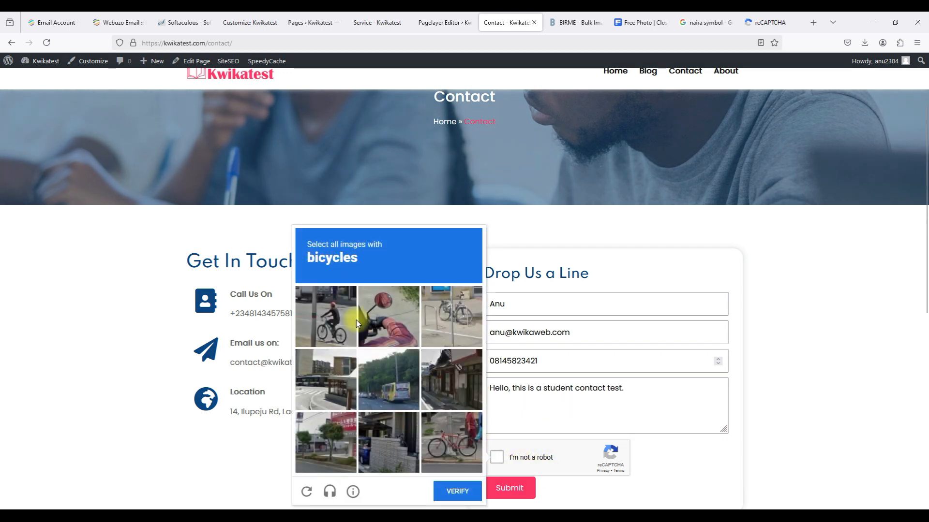
click(345, 320)
click(442, 334)
click(431, 429)
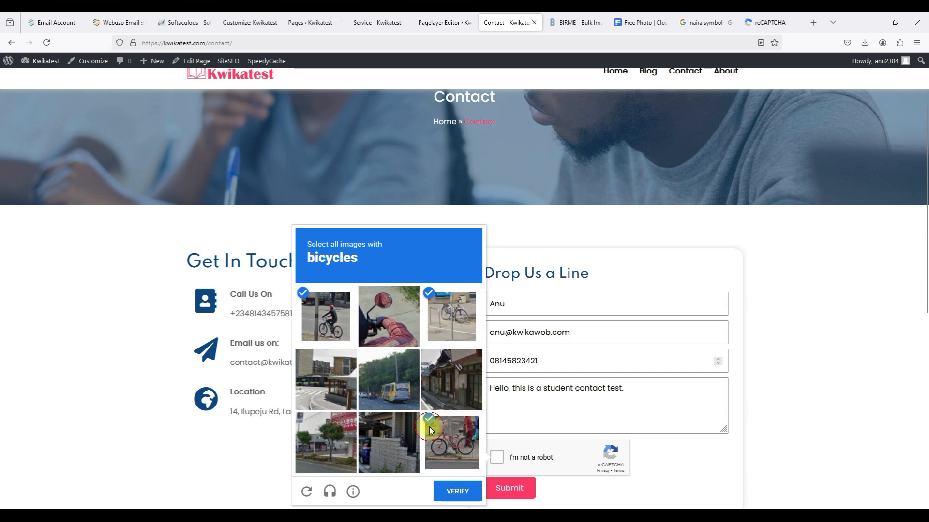
click(450, 494)
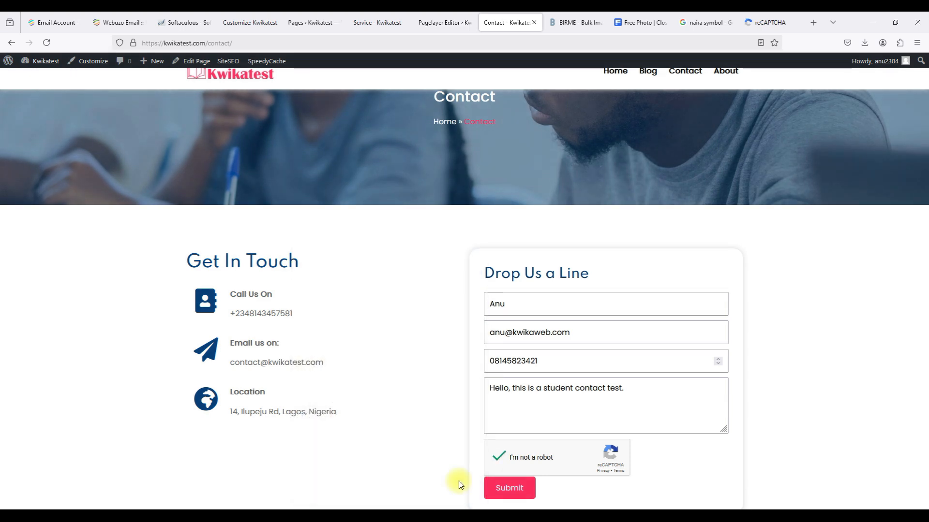
scroll(484, 450, down, 2)
click(525, 379)
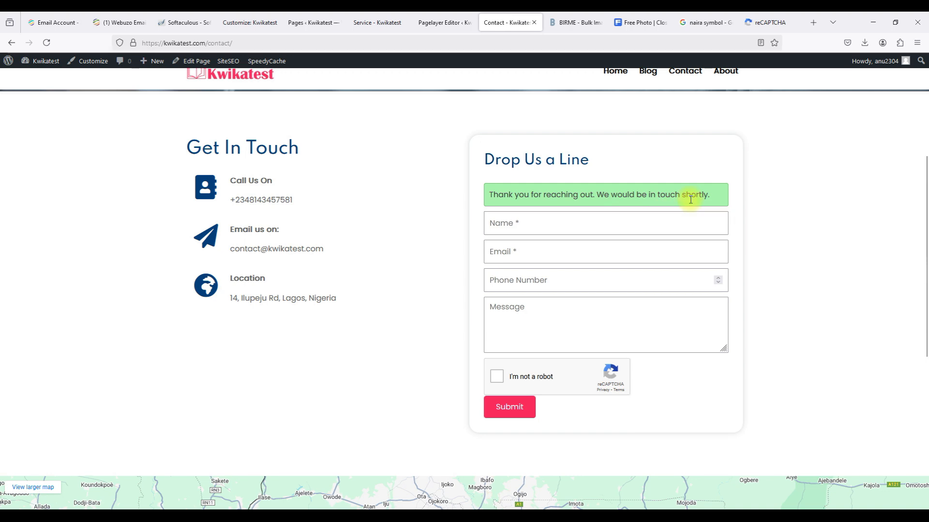
scroll(690, 199, down, 5)
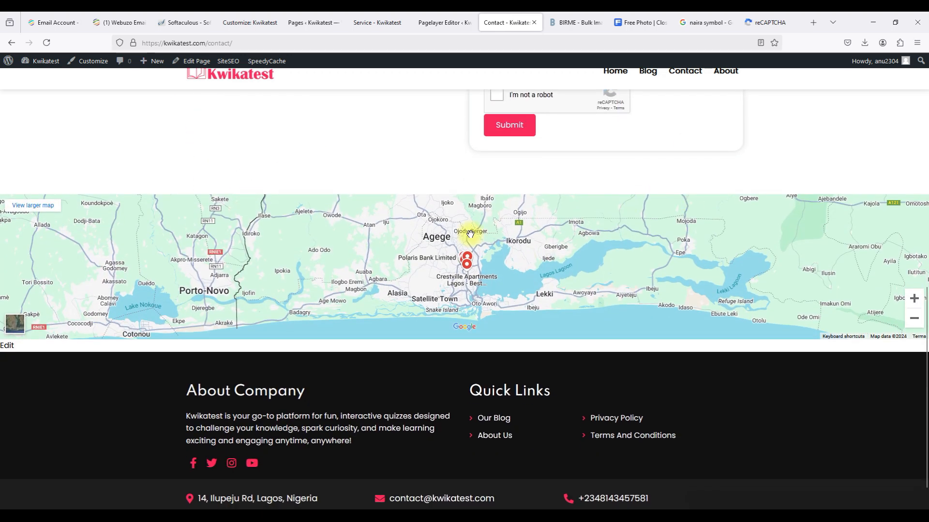
scroll(470, 234, down, 2)
scroll(470, 234, up, 7)
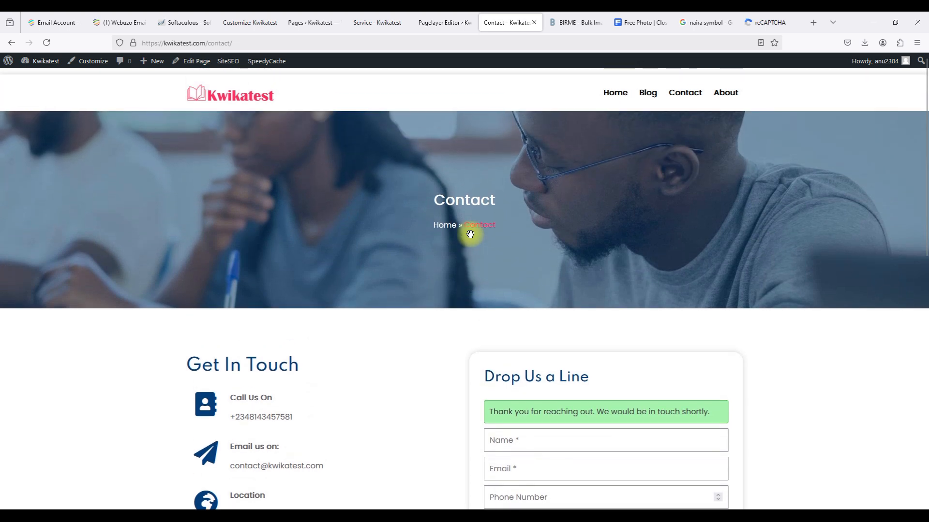
In the Webuzo webmail Inbox, open the 'New Website Contact Form Inquiry' email.
click(116, 24)
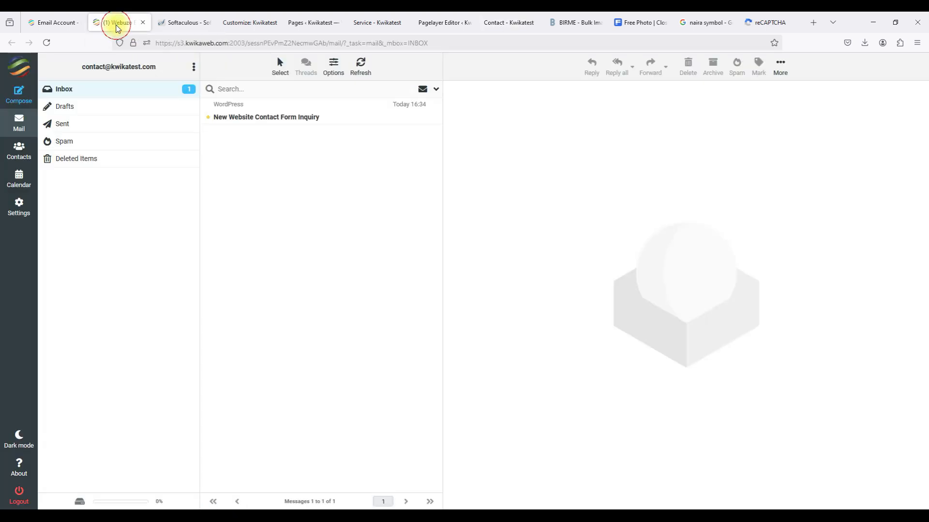
triple_click(84, 67)
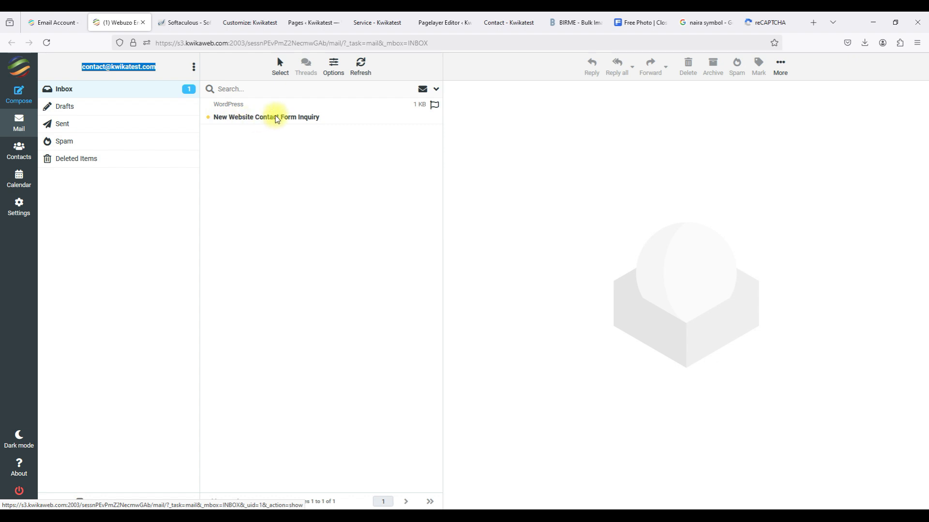
click(324, 118)
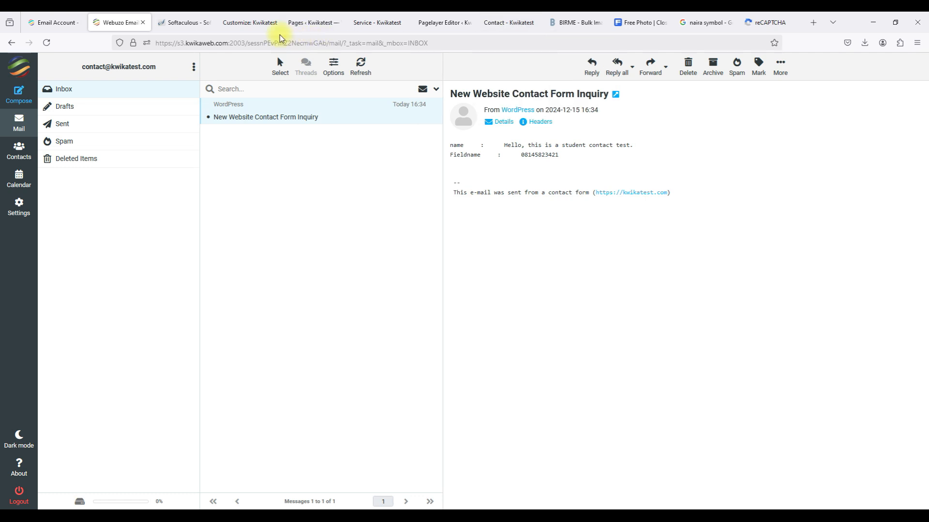
Open the Contact page in the Pagelayer editor and select its contact form.
click(291, 22)
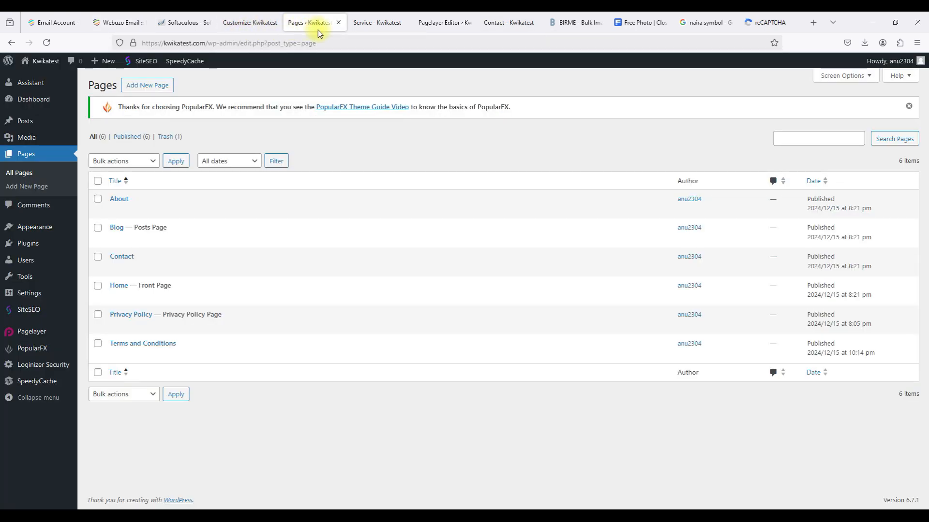
click(339, 22)
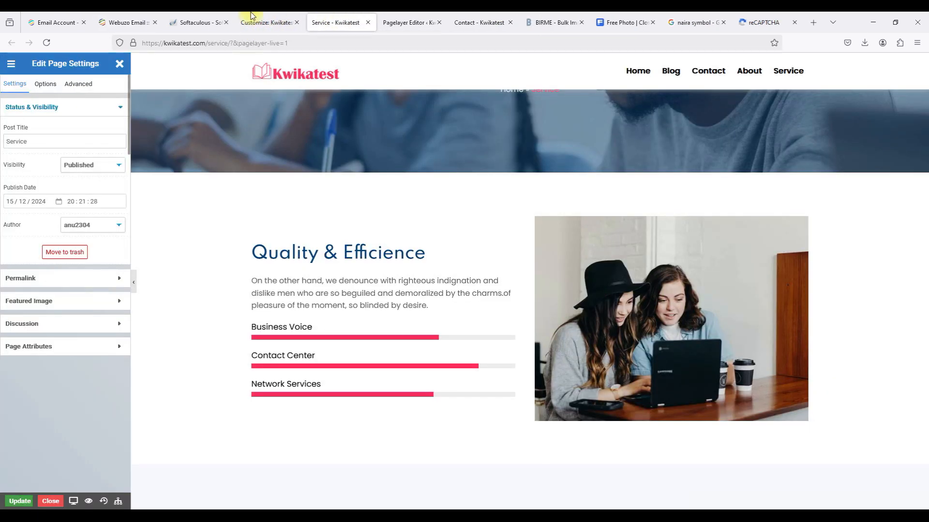
click(252, 19)
click(66, 318)
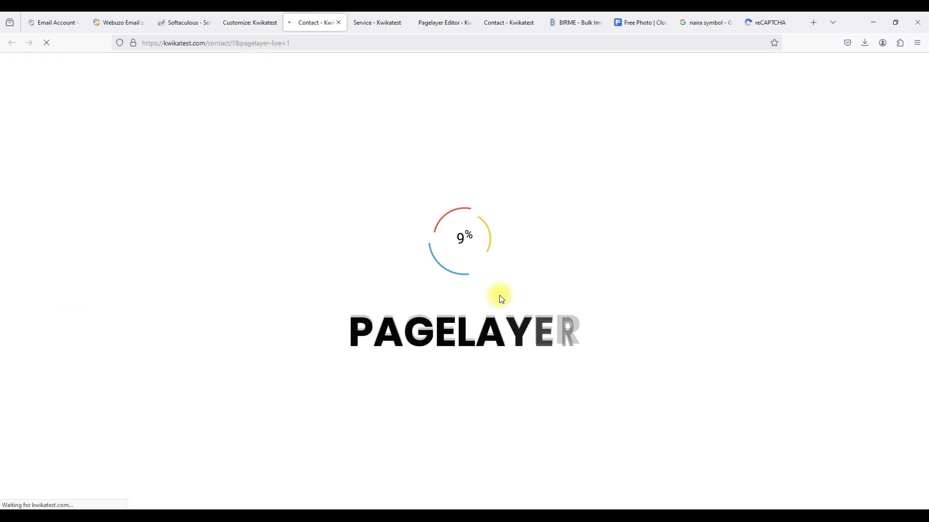
scroll(500, 297, down, 3)
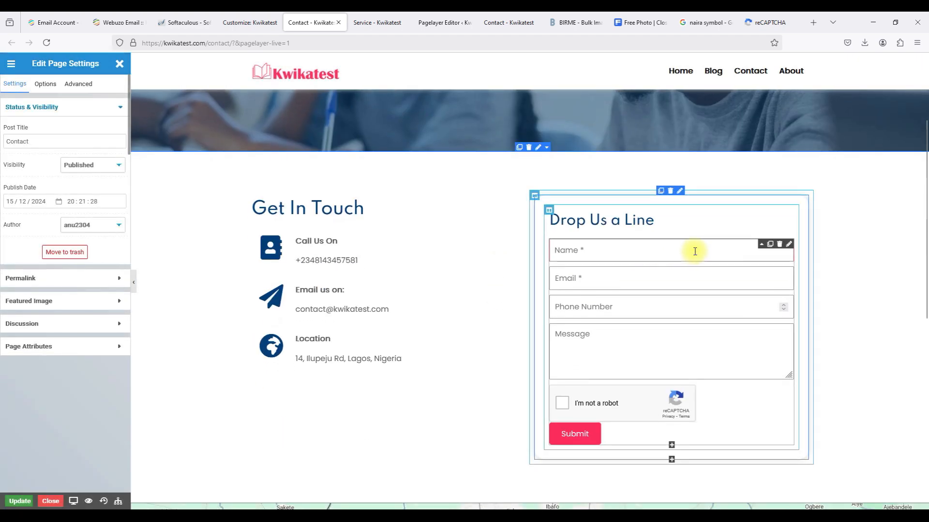
click(788, 244)
Remove the asterisk from the Name label and set its input field name to 'Name'.
click(69, 142)
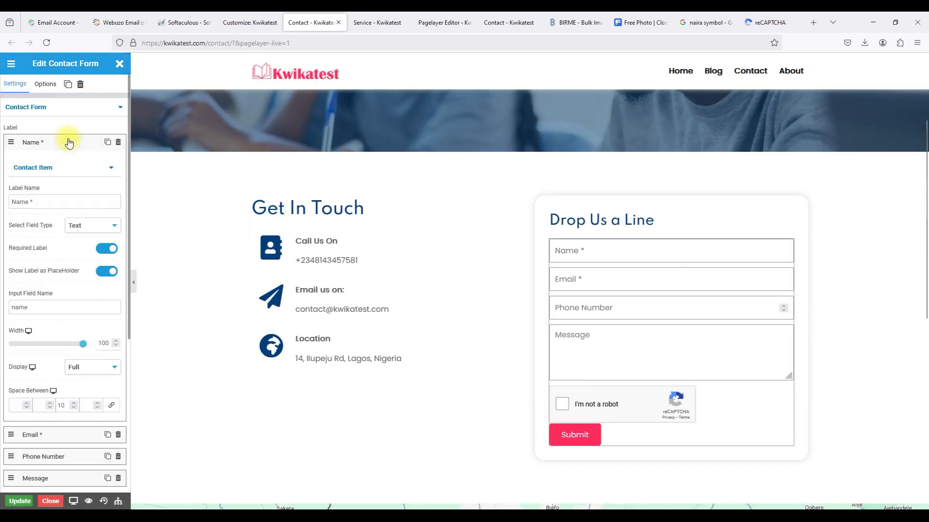
click(48, 204)
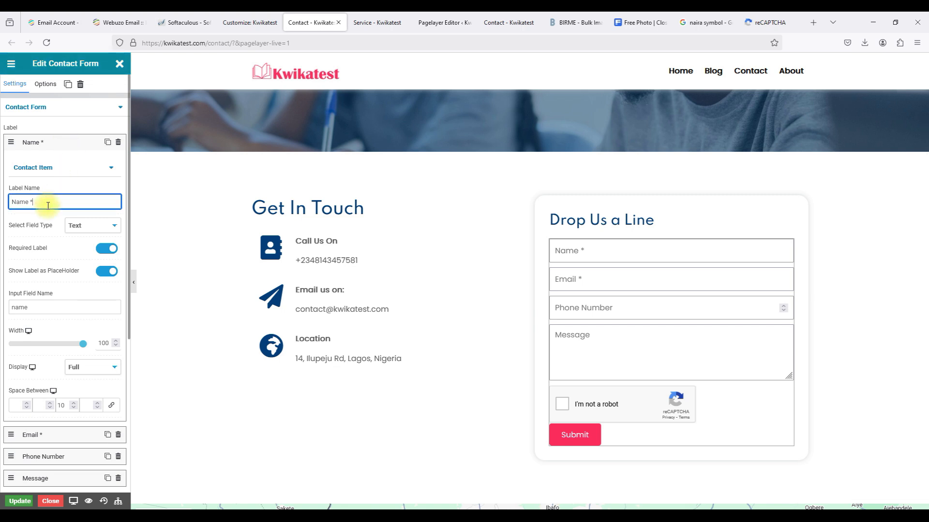
key(BackSpace)
key(BackSpace)
double_click(19, 307)
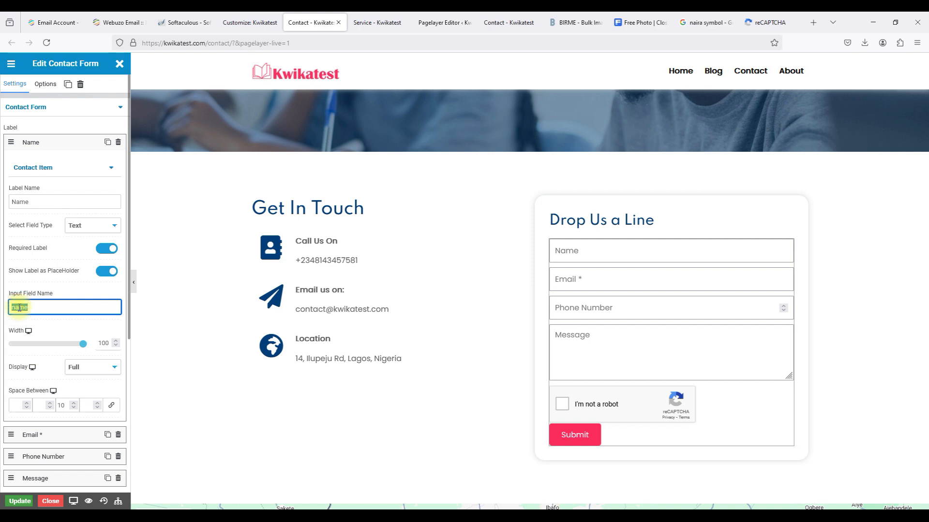
text(N)
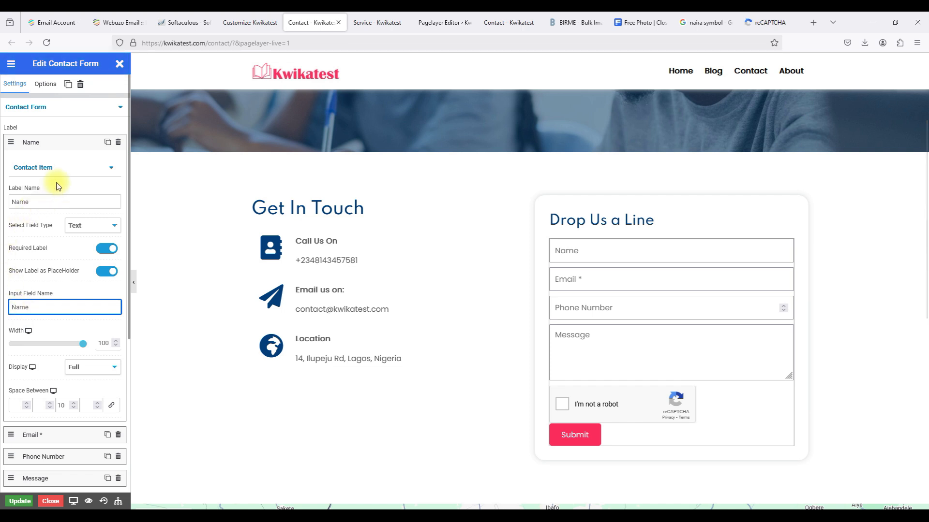
scroll(57, 187, down, 1)
scroll(72, 142, up, 1)
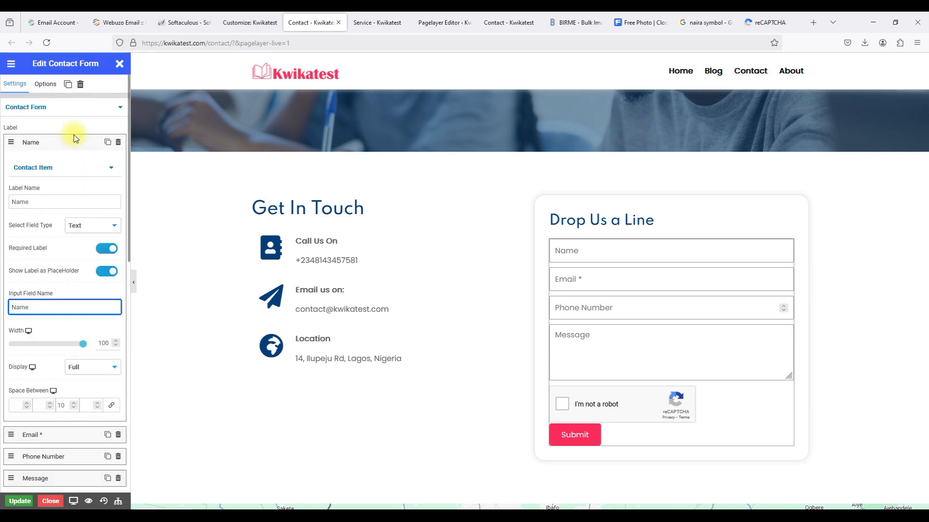
click(64, 146)
click(56, 163)
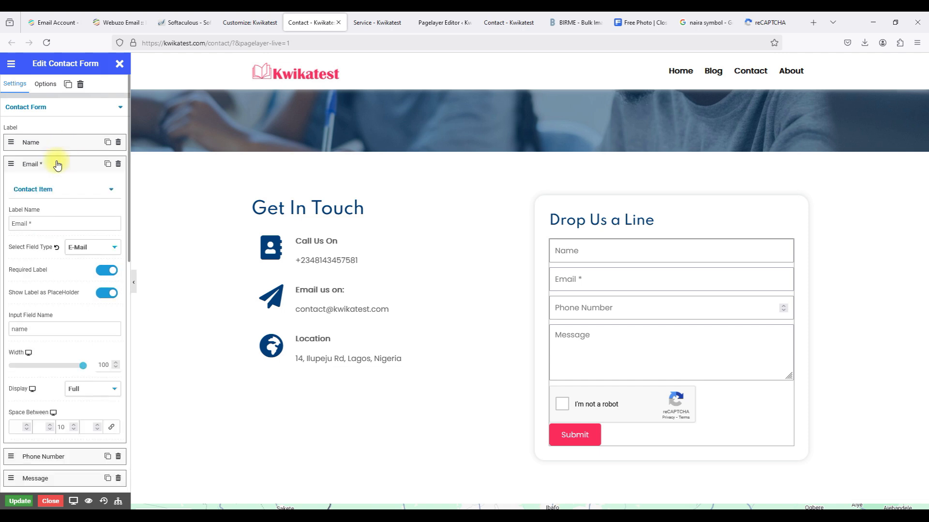
Drop the Email label's asterisk and rename the Email and Phone Number input fields to match.
click(50, 222)
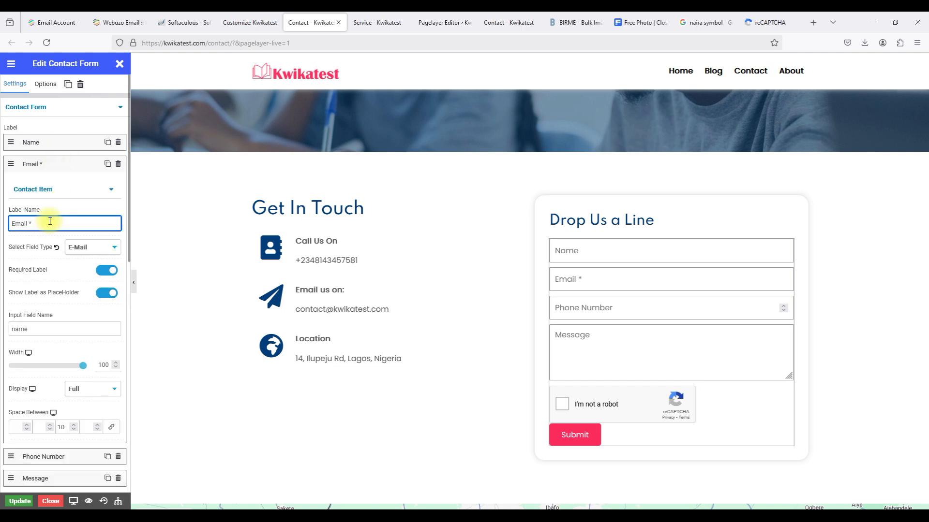
key(BackSpace)
key(BackSpace)
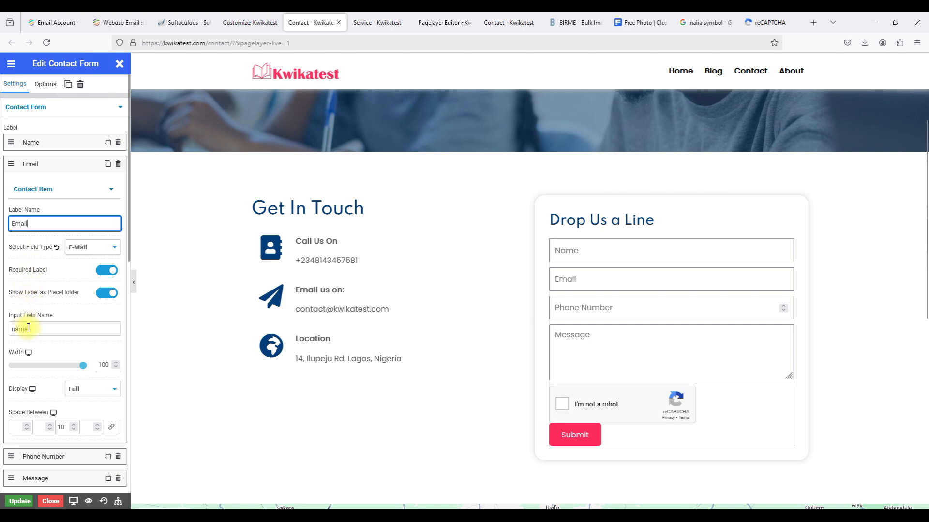
double_click(21, 329)
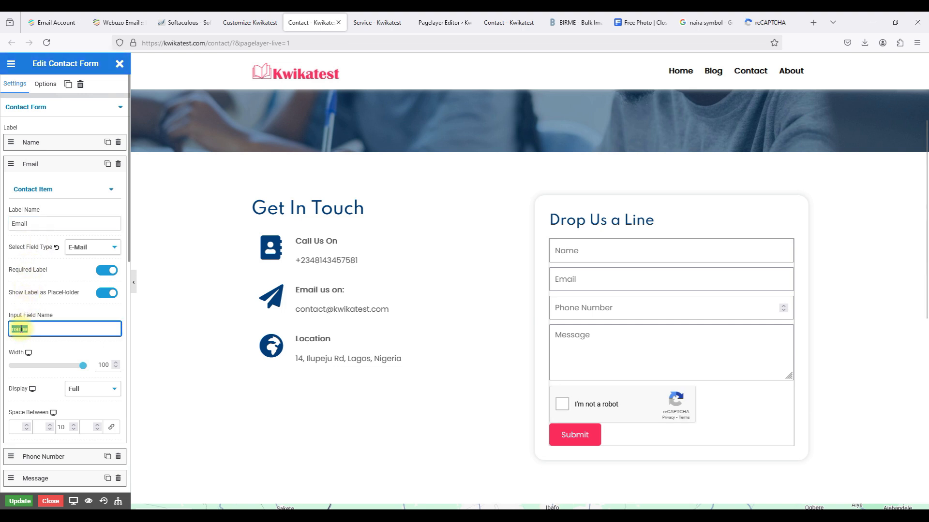
text(Email)
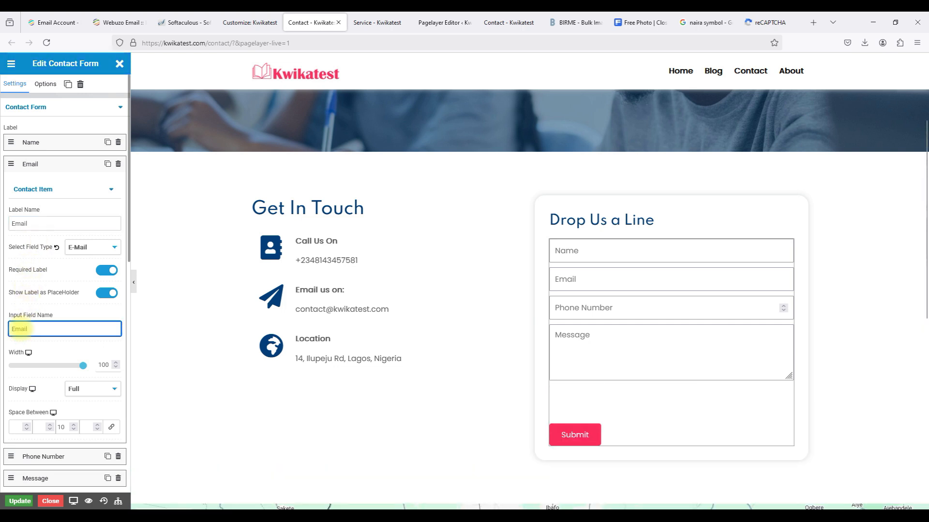
click(63, 169)
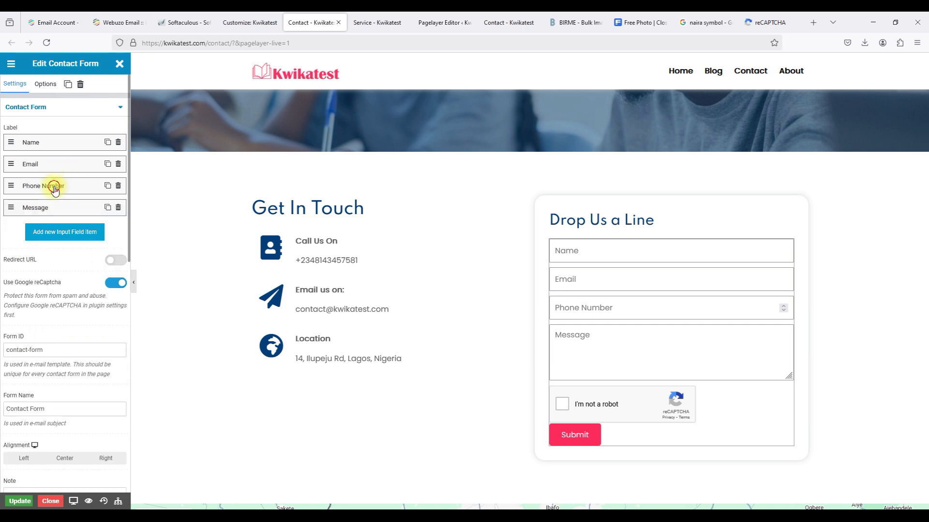
click(54, 188)
click(24, 352)
double_click(23, 351)
text(Phone Number)
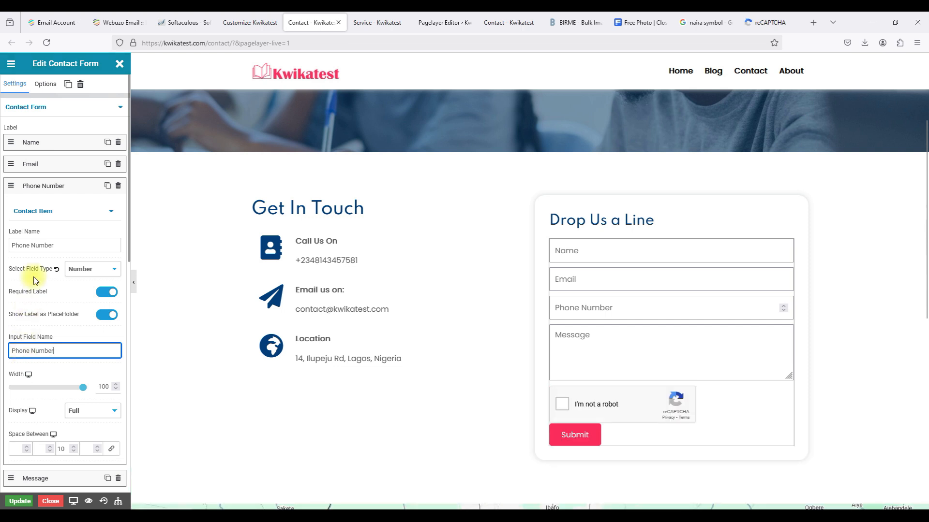
click(64, 187)
Set the Message field's input field name to 'Message'.
click(58, 212)
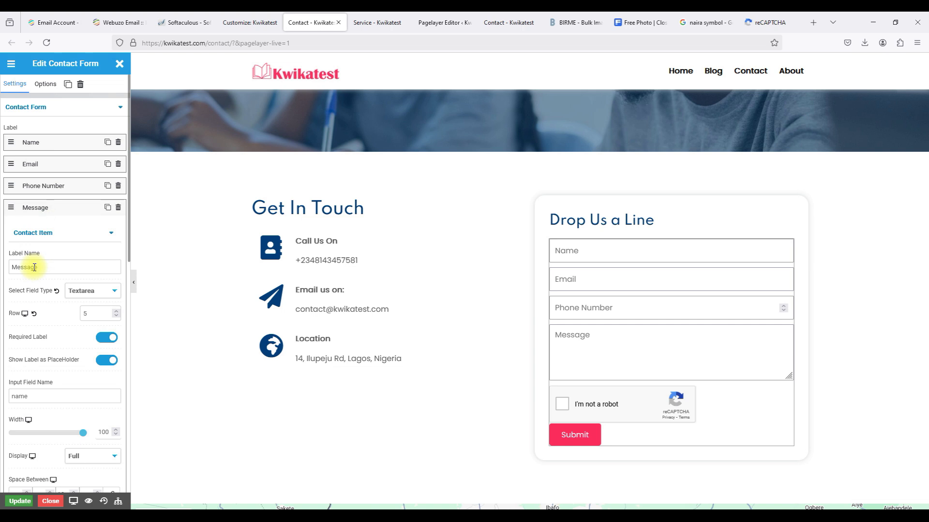
double_click(17, 395)
text(M)
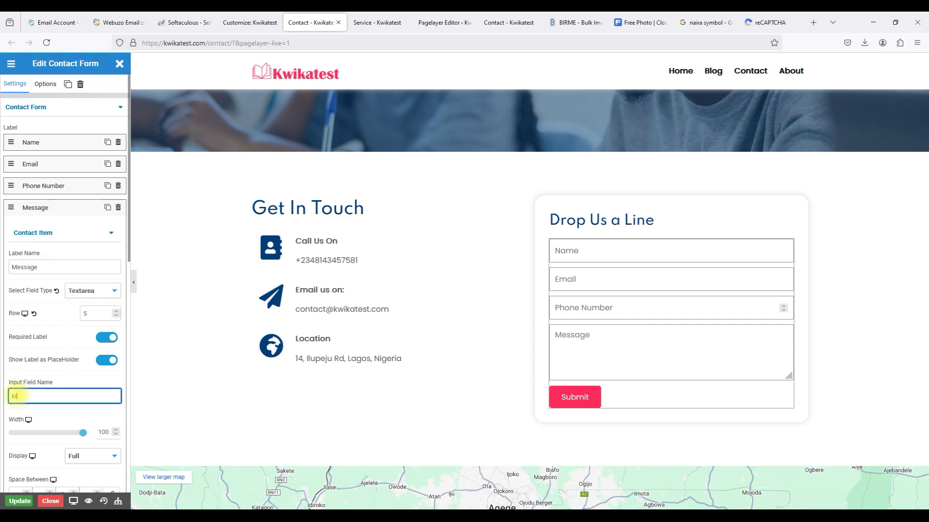
text(essage)
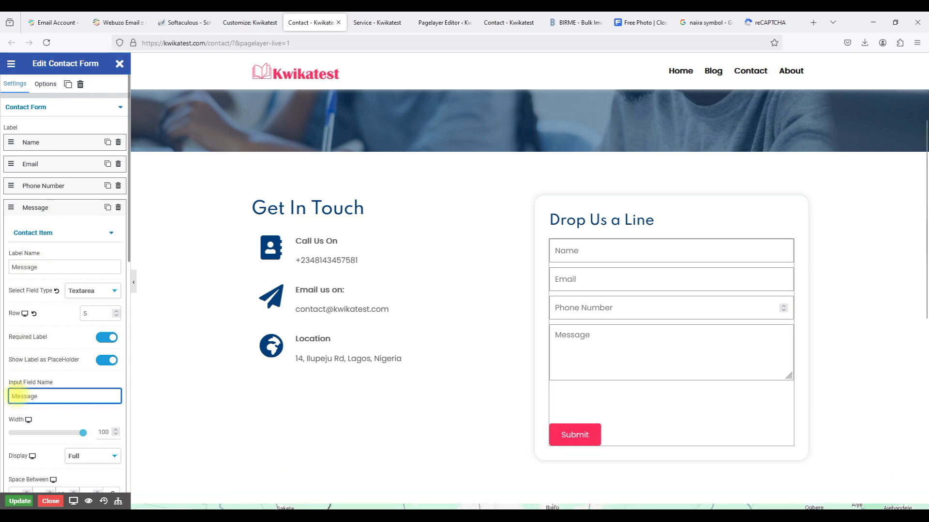
click(60, 207)
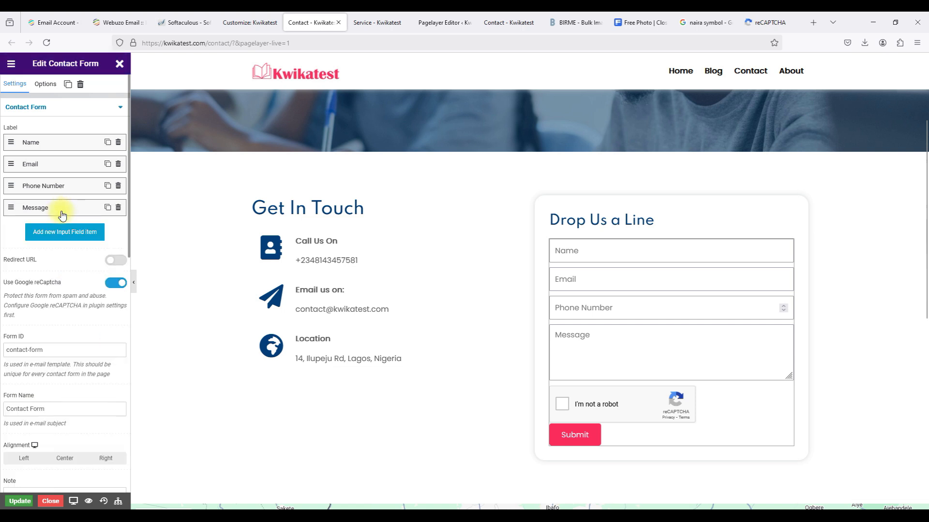
Update the Contact page, reload the live page, and delete the test inquiry in Webuzo.
click(20, 501)
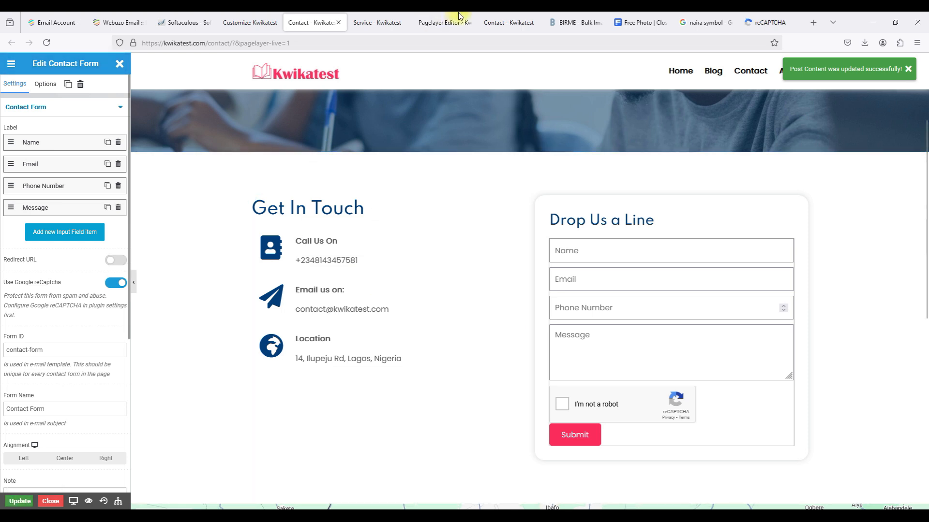
click(511, 23)
click(467, 44)
key(Return)
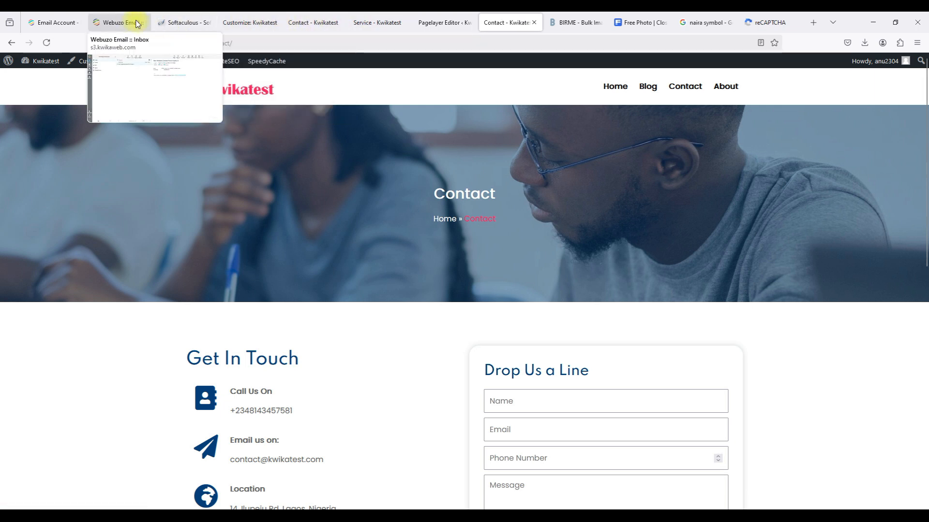
click(123, 23)
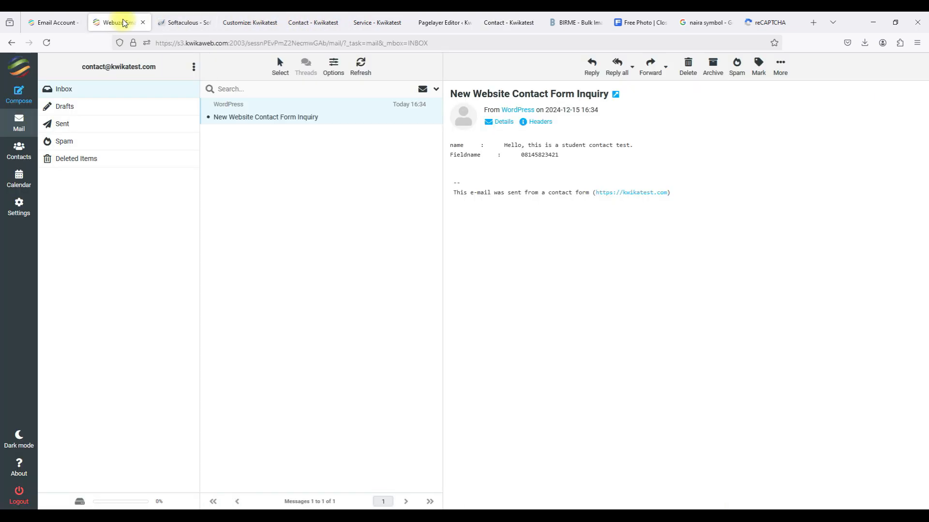
click(688, 70)
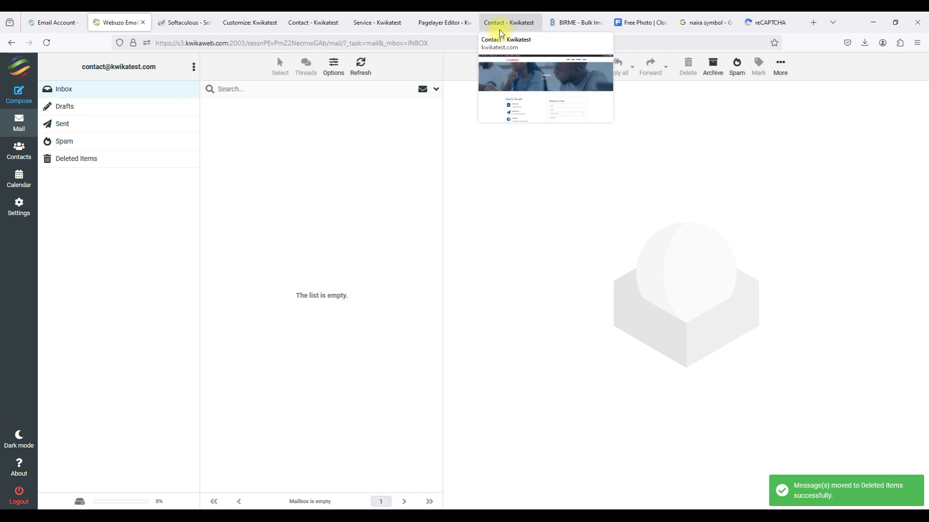
click(500, 30)
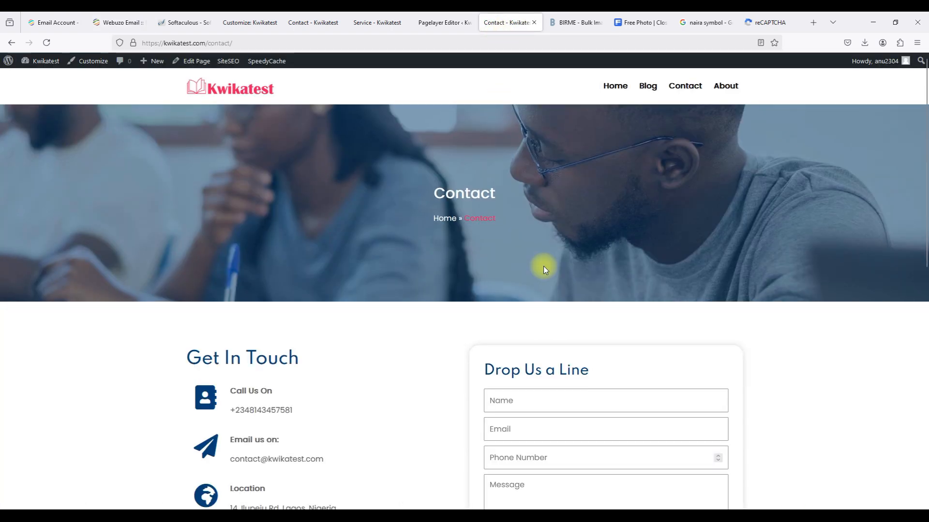
Fill in the contact form with a test name, phone number and 'Hello, this is a…' message.
scroll(544, 266, down, 5)
click(528, 189)
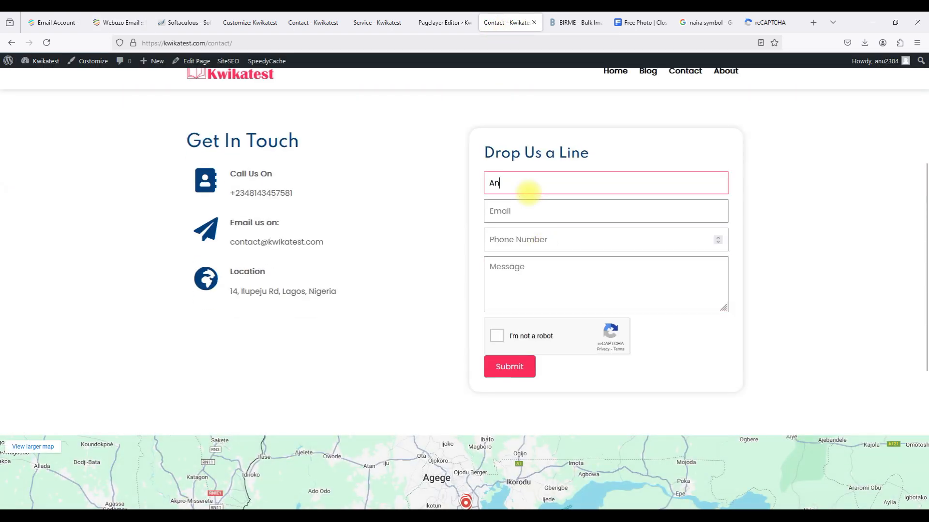
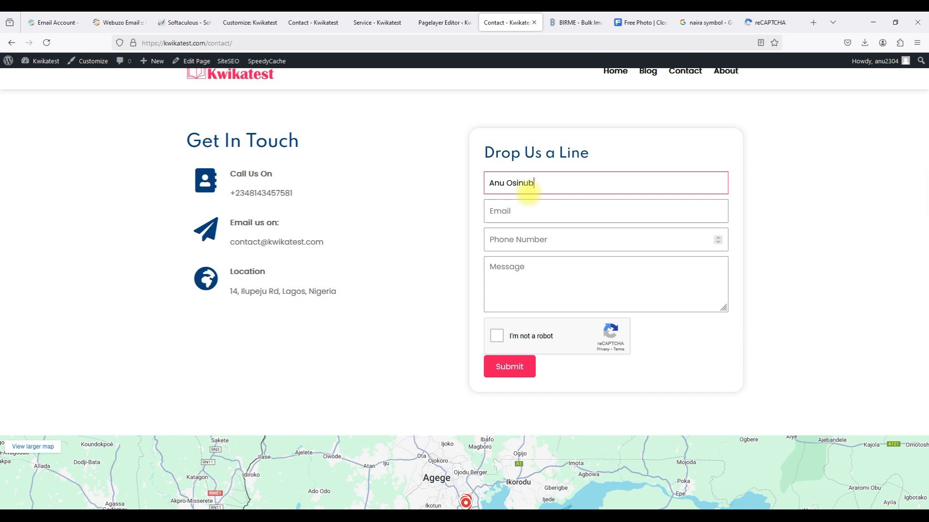
click(525, 216)
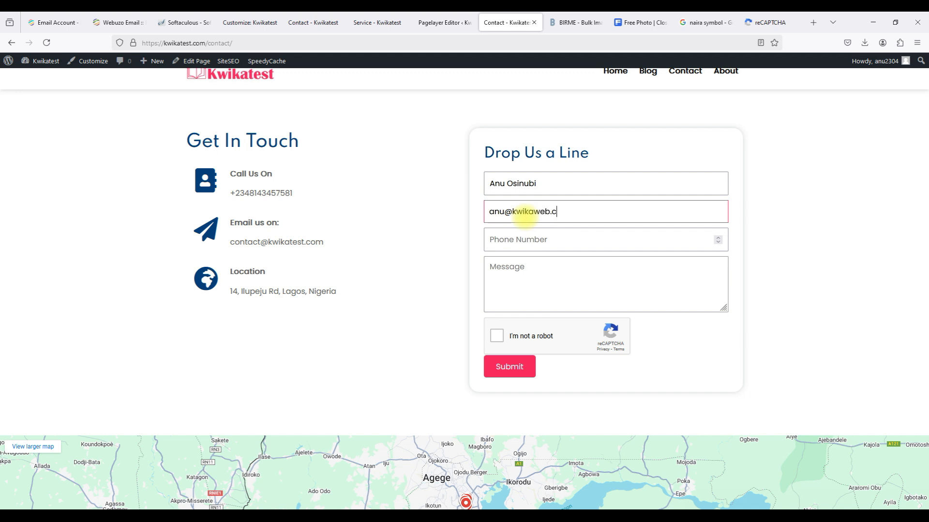
click(530, 238)
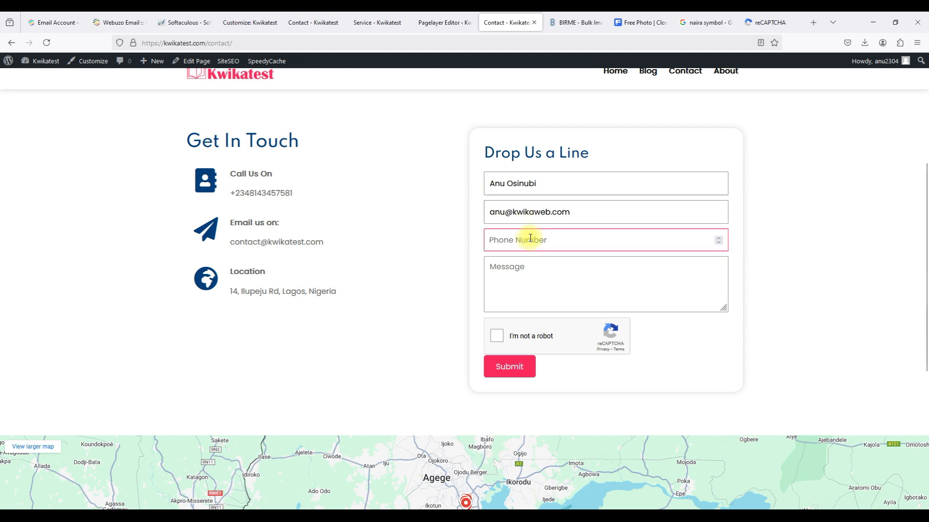
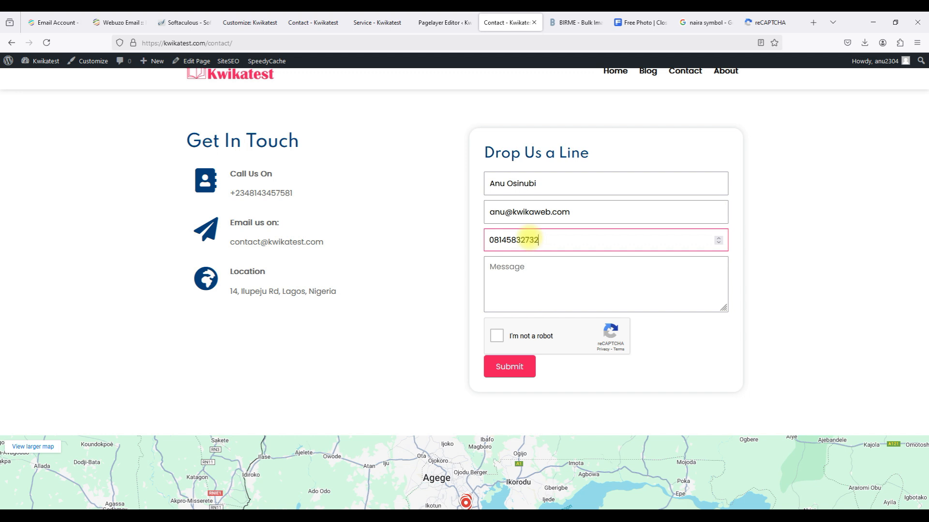
click(522, 276)
text(Hello, this is a test.)
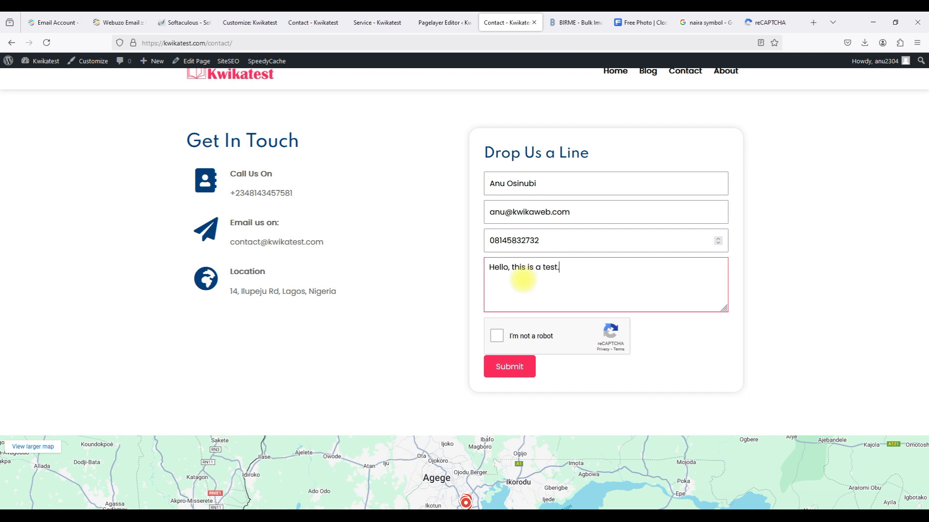
Tick the reCAPTCHA and submit the form, getting the thank-you confirmation.
click(503, 338)
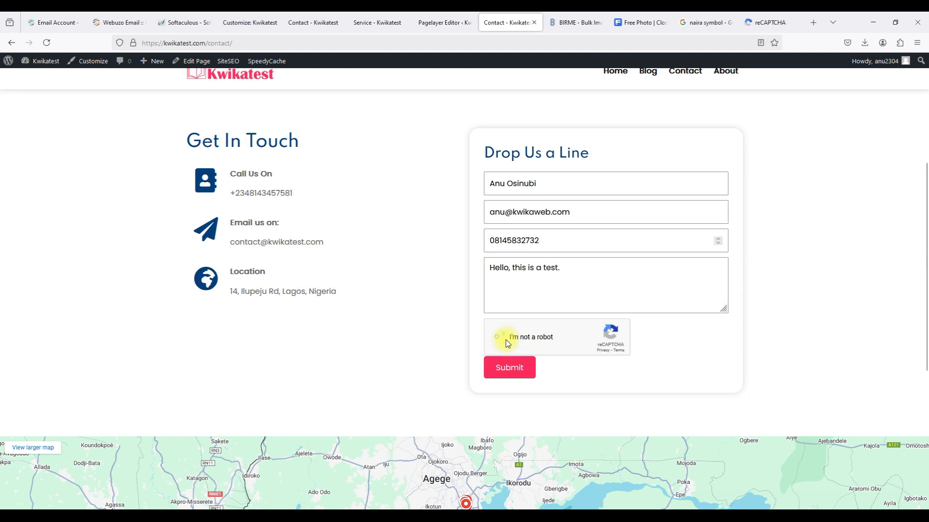
click(514, 372)
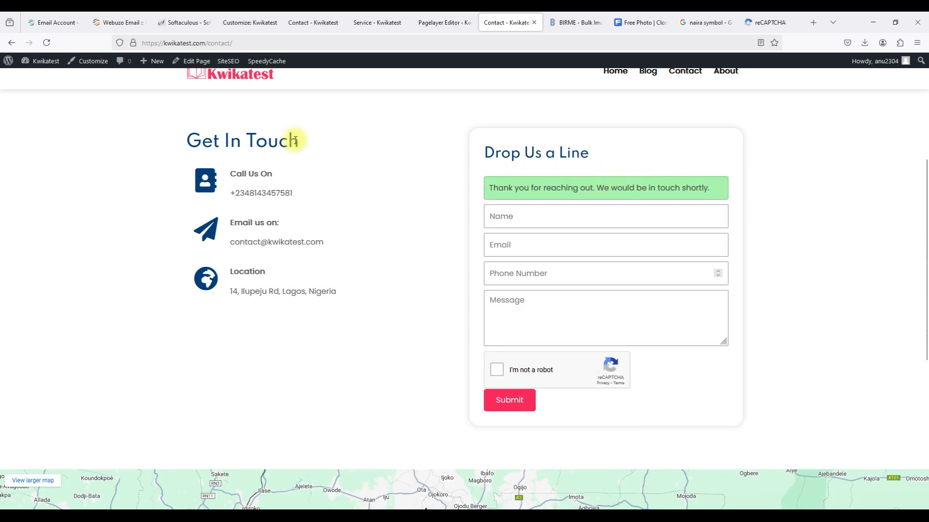
click(128, 24)
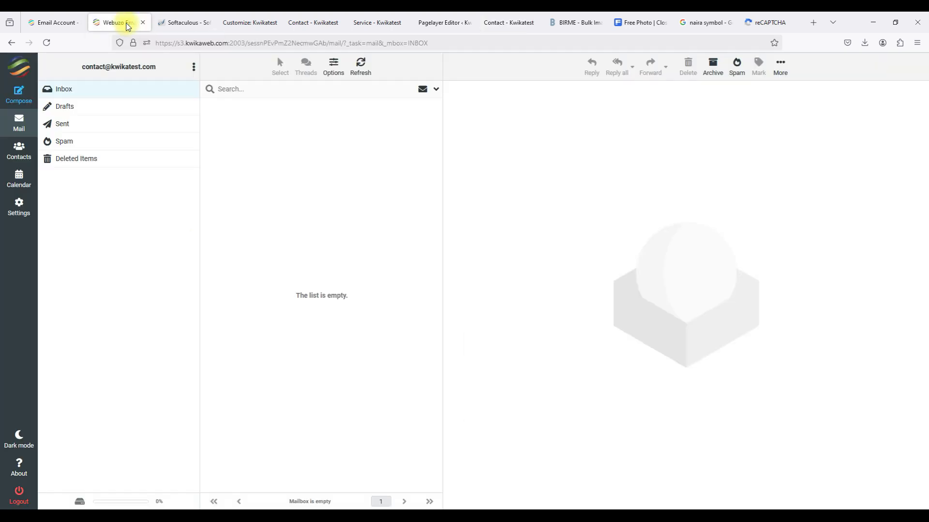
Refresh the Webuzo inbox, read the new Website Contact Form Inquiry, then return to Contact.
click(121, 96)
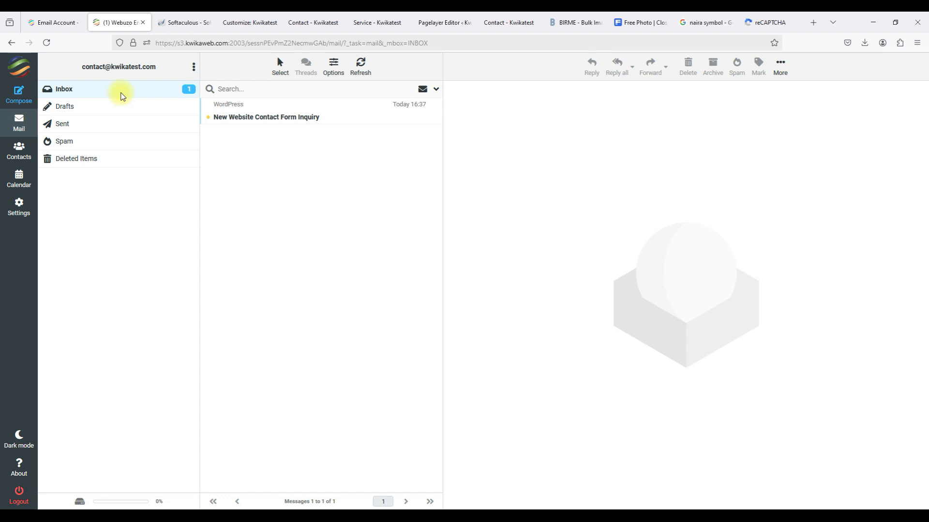
click(256, 119)
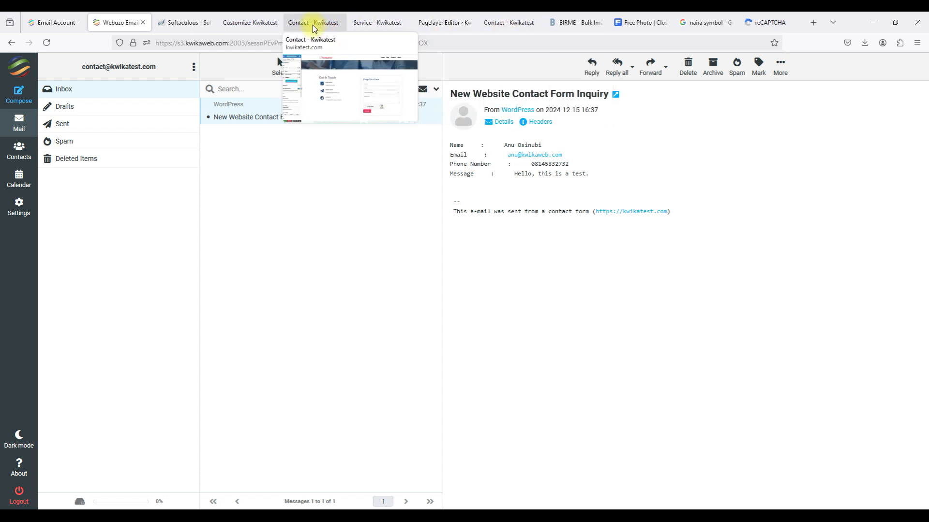
click(511, 22)
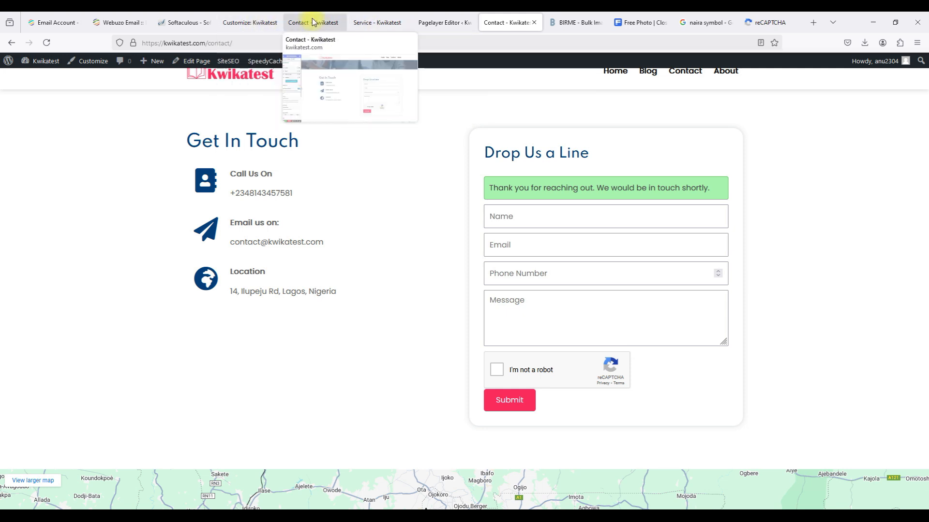
Look over Pagelayer's general settings, then exit and reopen the Customizer via Appearance > Customize.
click(426, 24)
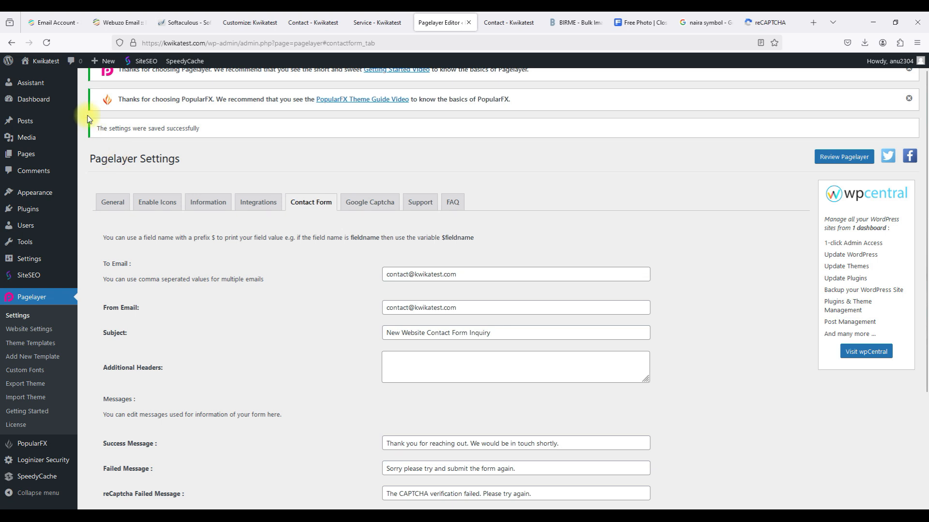
click(114, 207)
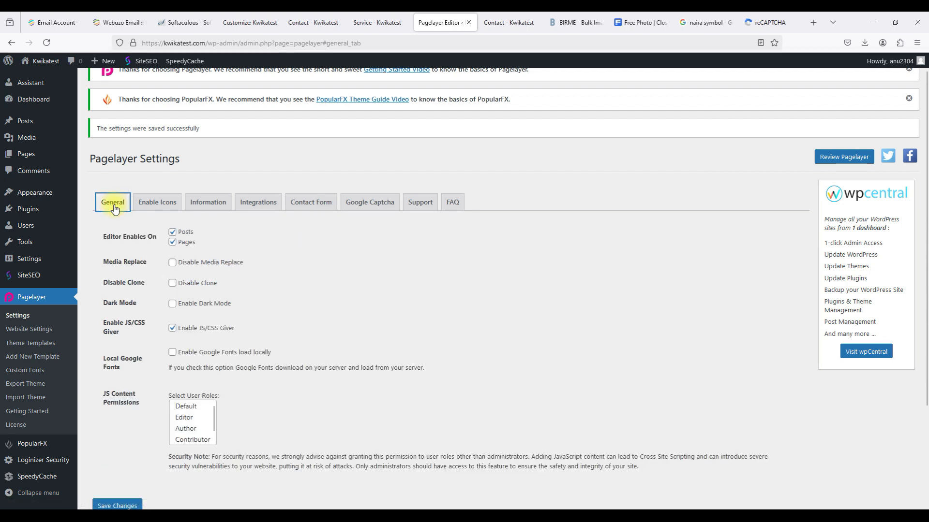
scroll(114, 207, down, 3)
scroll(115, 205, up, 4)
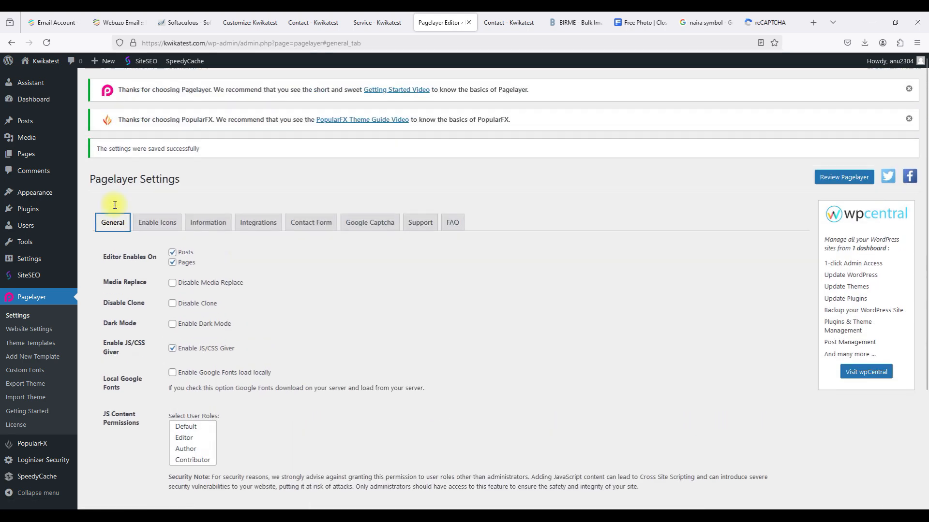
click(246, 22)
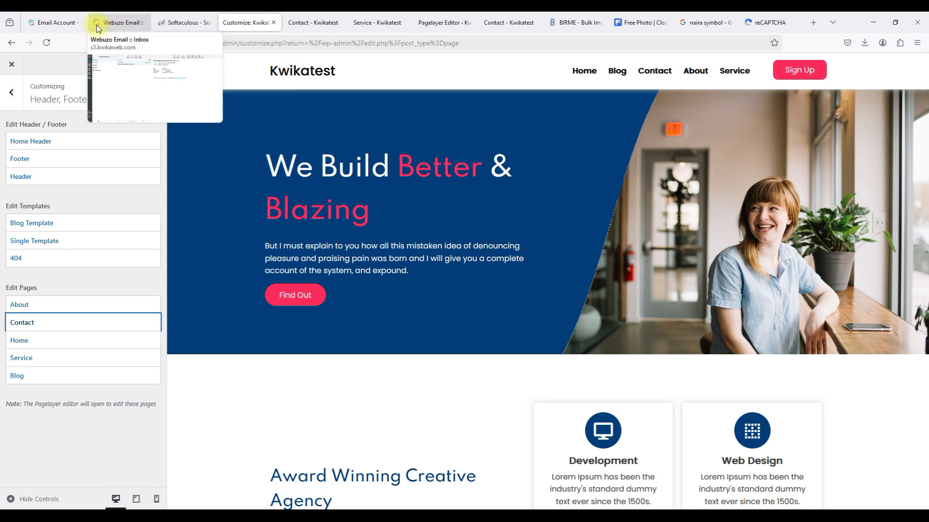
click(12, 103)
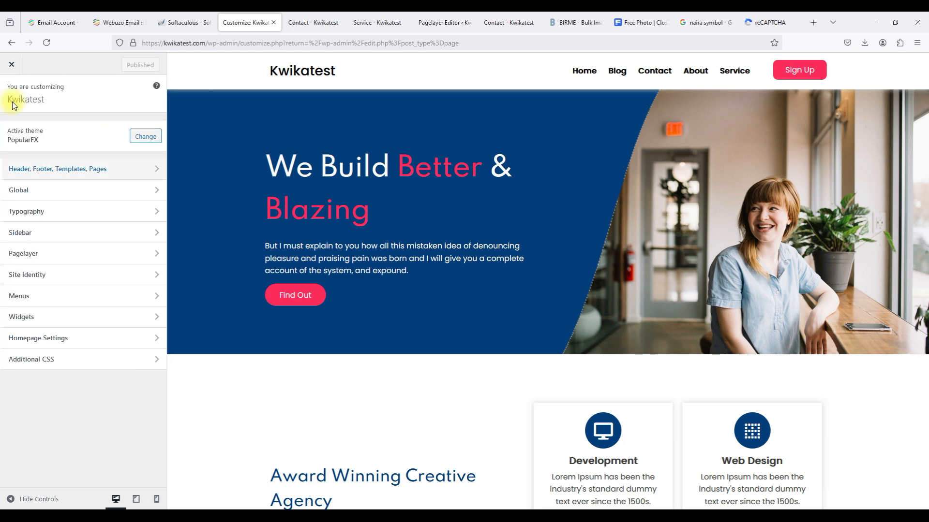
click(11, 64)
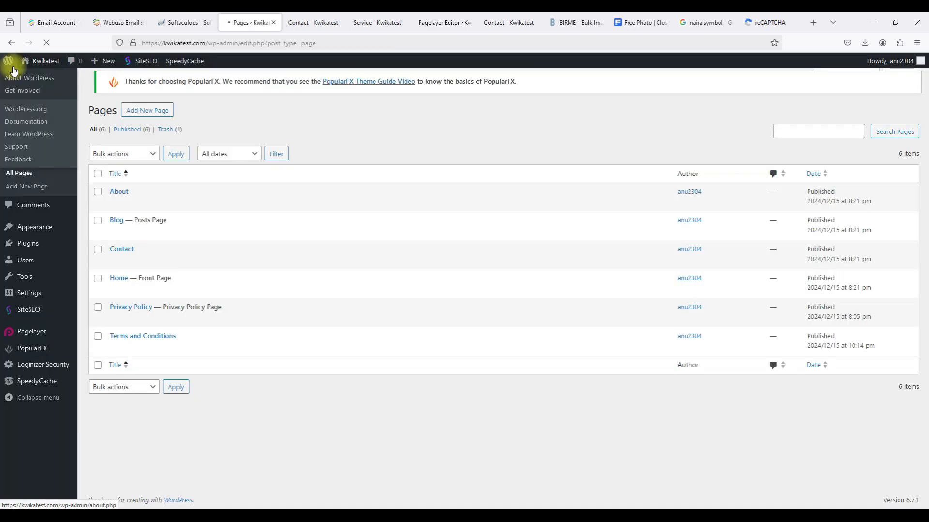
mouse_move(41, 228)
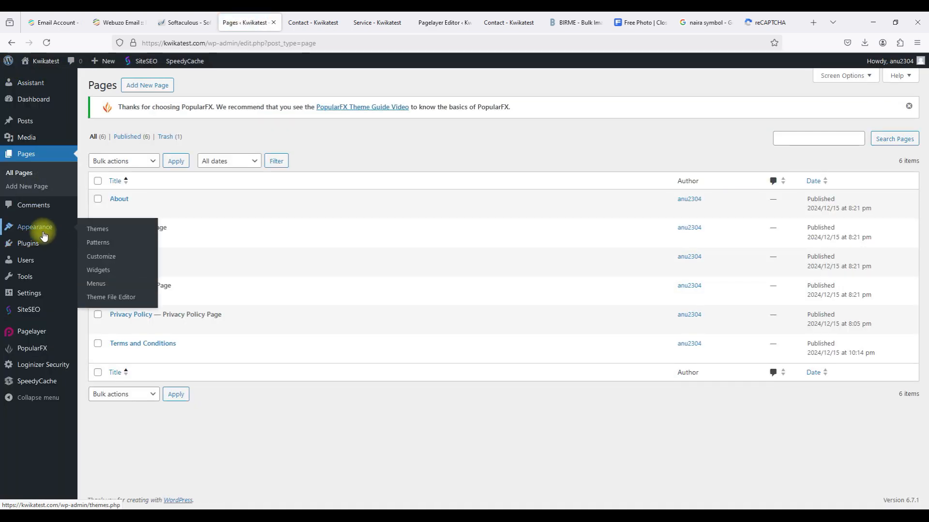
click(102, 259)
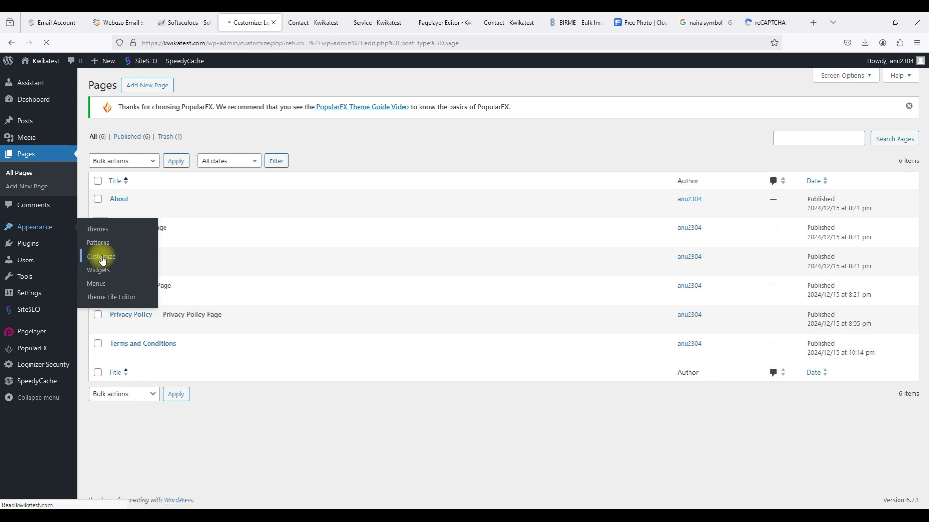
Close the leftover Contact, Service and Pagelayer editor tabs and return to the Customizer.
click(328, 22)
click(338, 24)
click(338, 24)
click(338, 23)
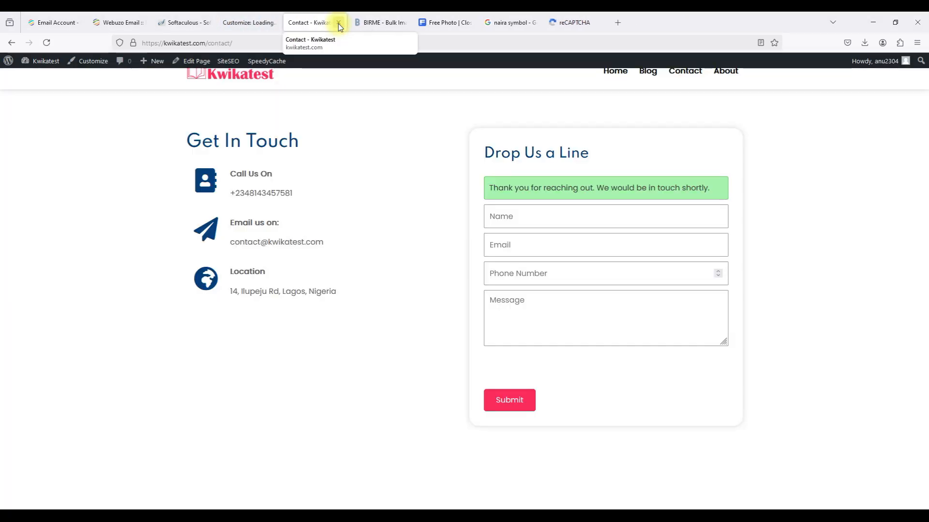
click(338, 23)
click(247, 23)
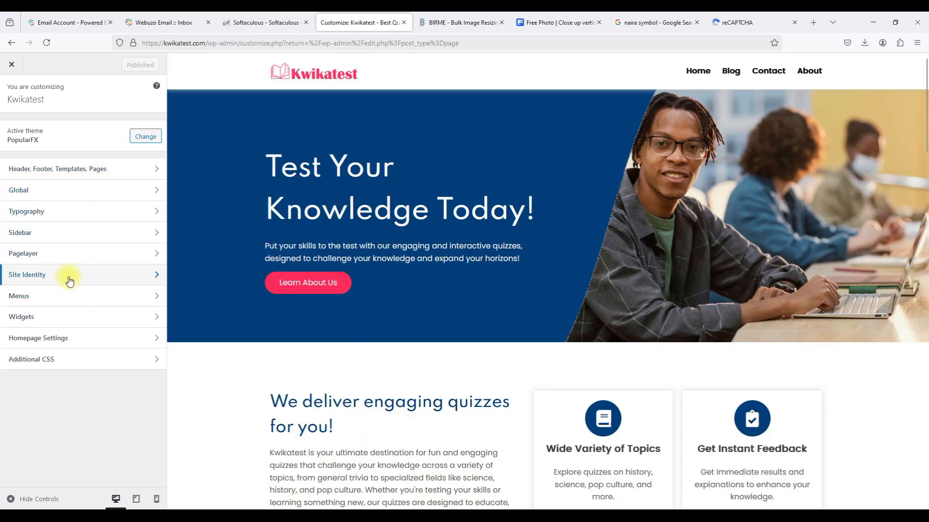
In Site Identity, start choosing a site icon via Upload Files, noting the 512×512 size.
click(69, 280)
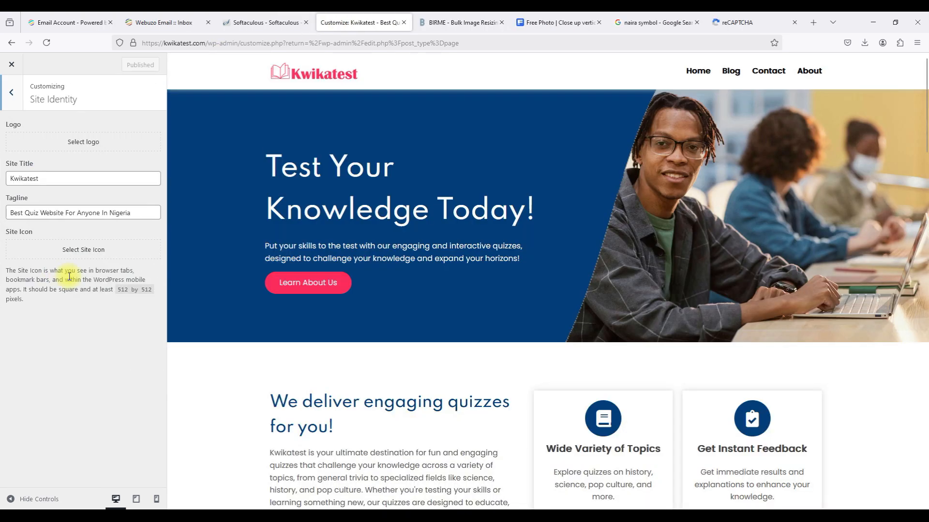
click(38, 252)
click(43, 103)
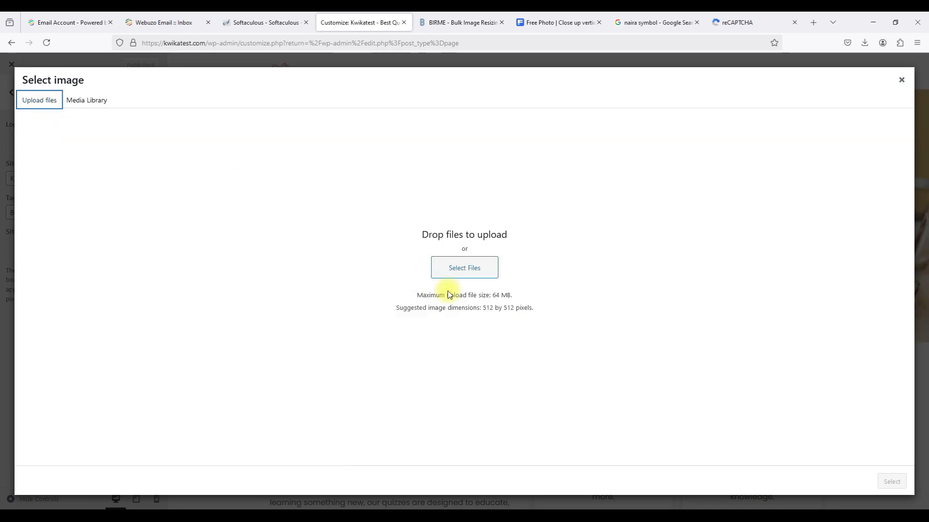
triple_click(408, 309)
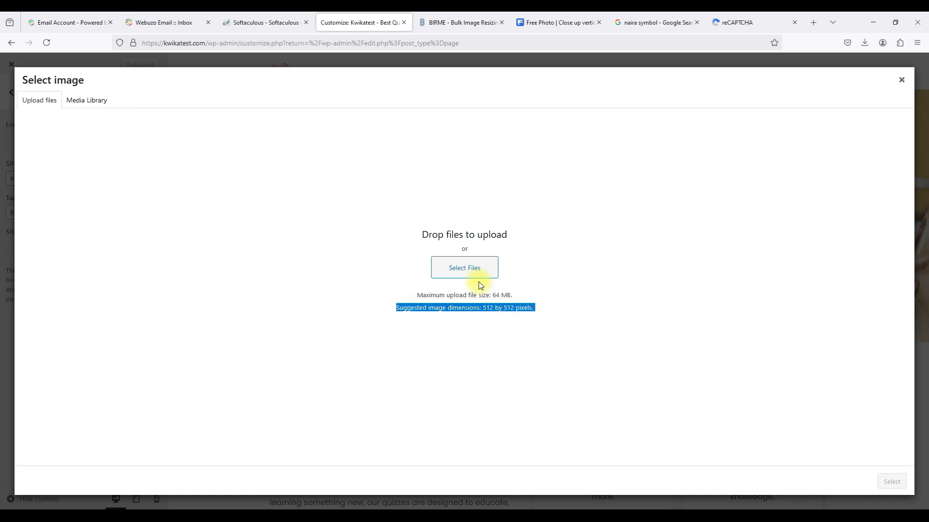
Upload the Kwikatest Favicon from Website Tutorial Files, set it as site icon and publish.
click(467, 272)
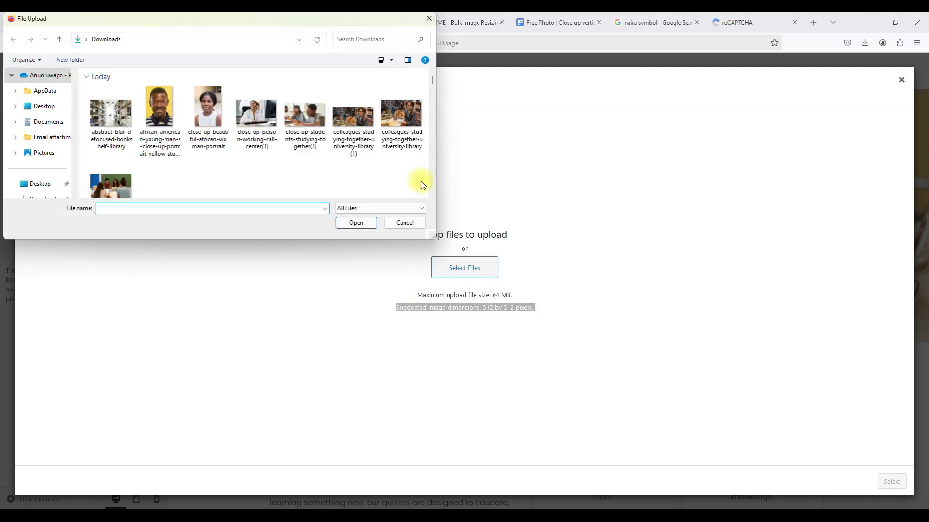
scroll(432, 196, down, 6)
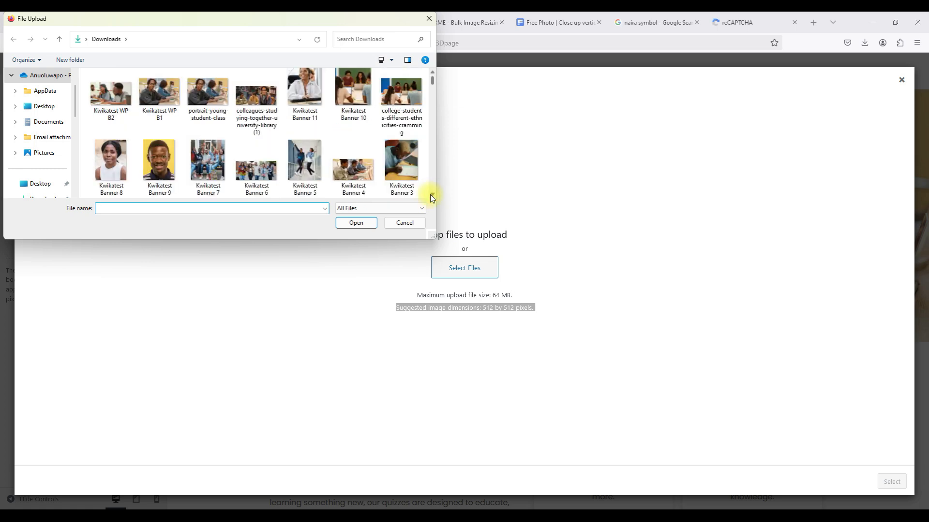
scroll(431, 195, down, 1)
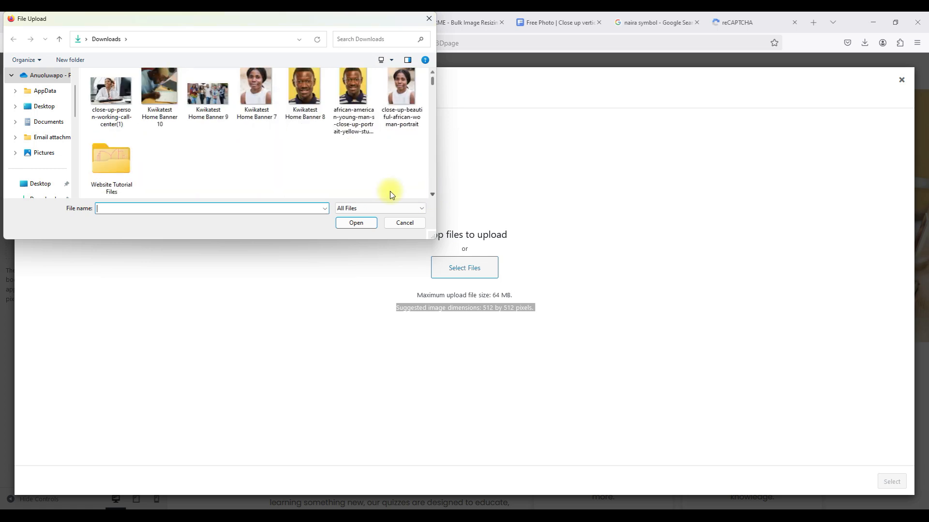
double_click(118, 153)
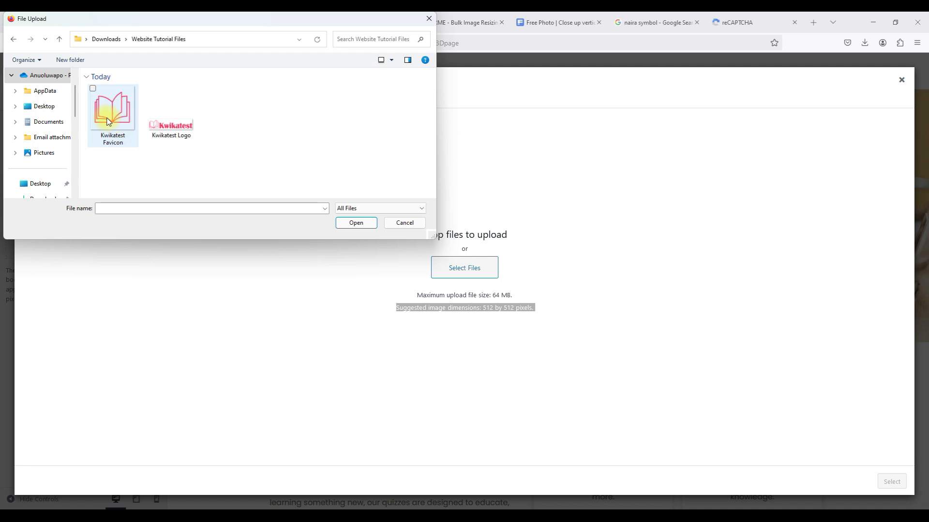
mouse_move(108, 121)
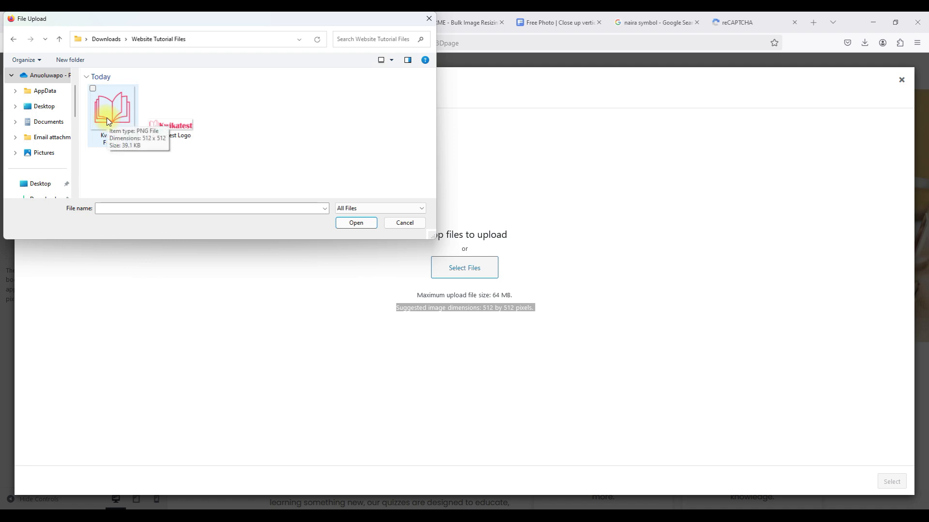
click(108, 122)
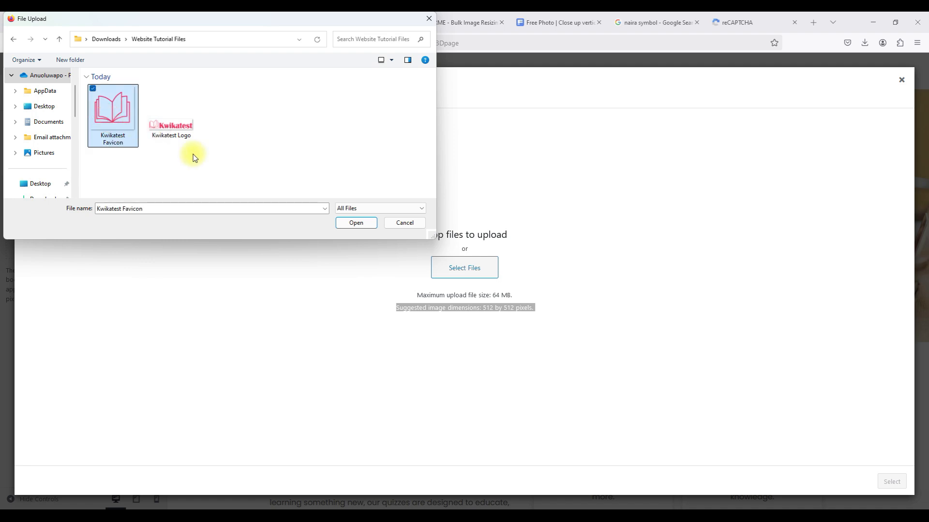
click(361, 228)
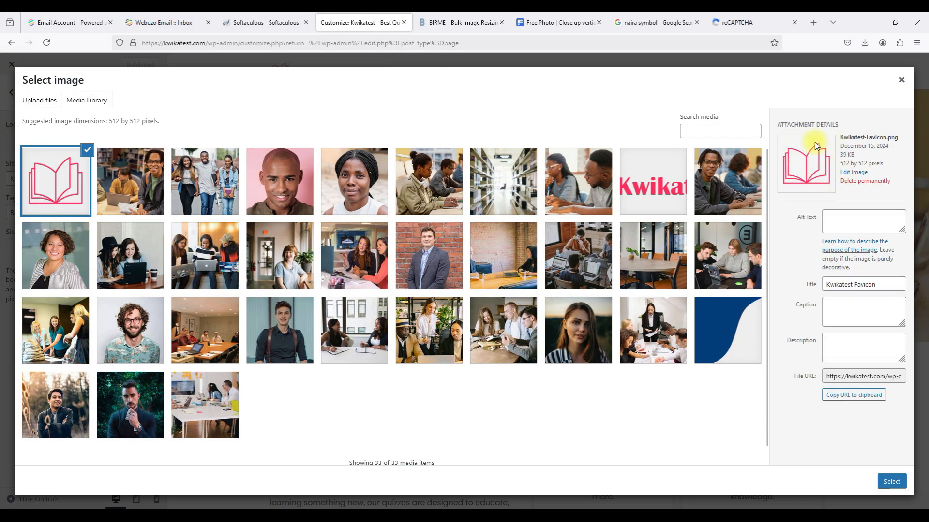
click(889, 480)
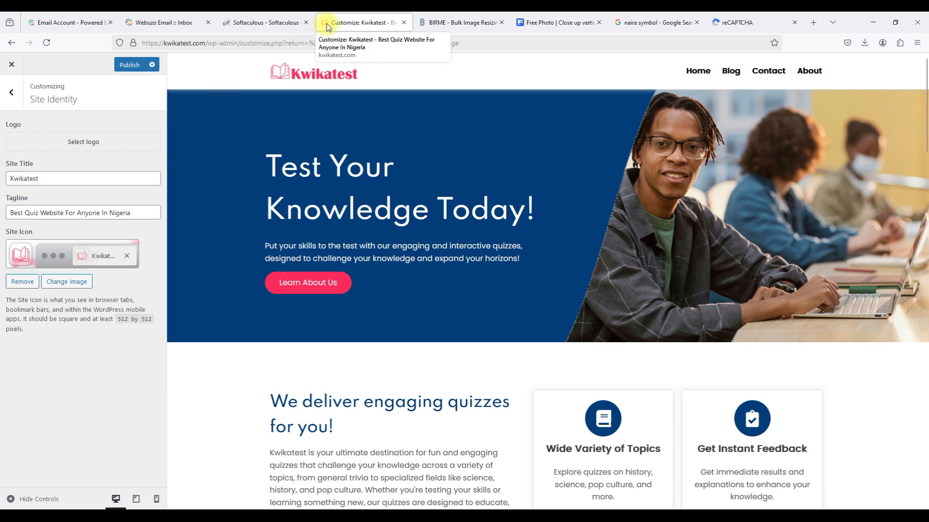
click(127, 65)
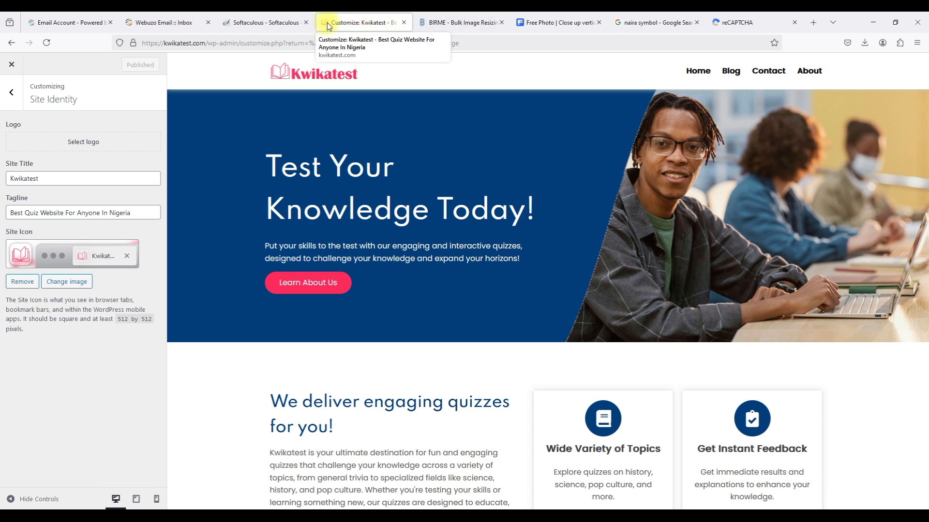
Load kwikatest.com in another tab, then return to the Customizer.
click(727, 23)
click(678, 43)
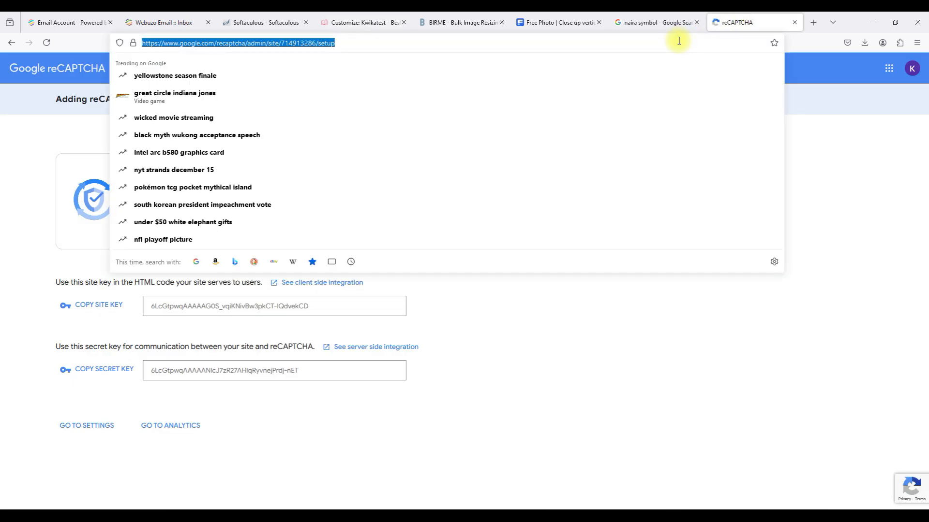
text(kwik)
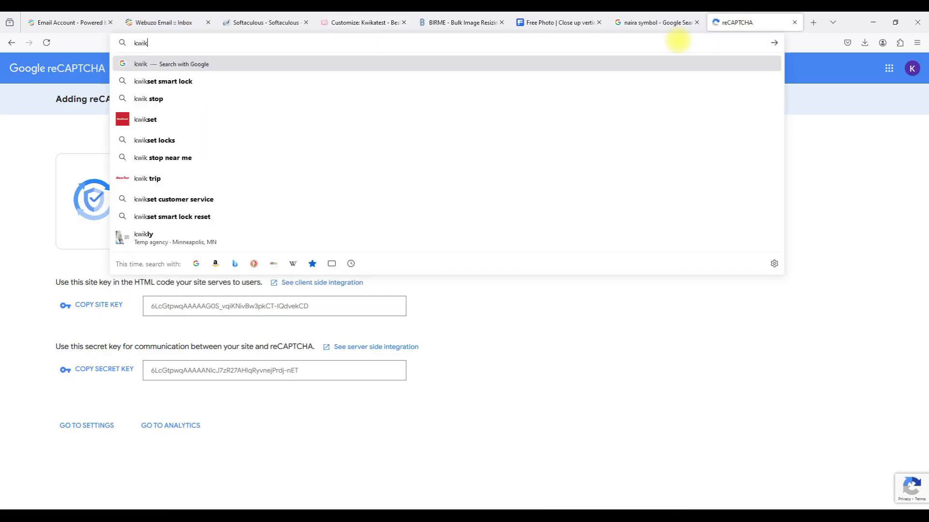
text(atest.com)
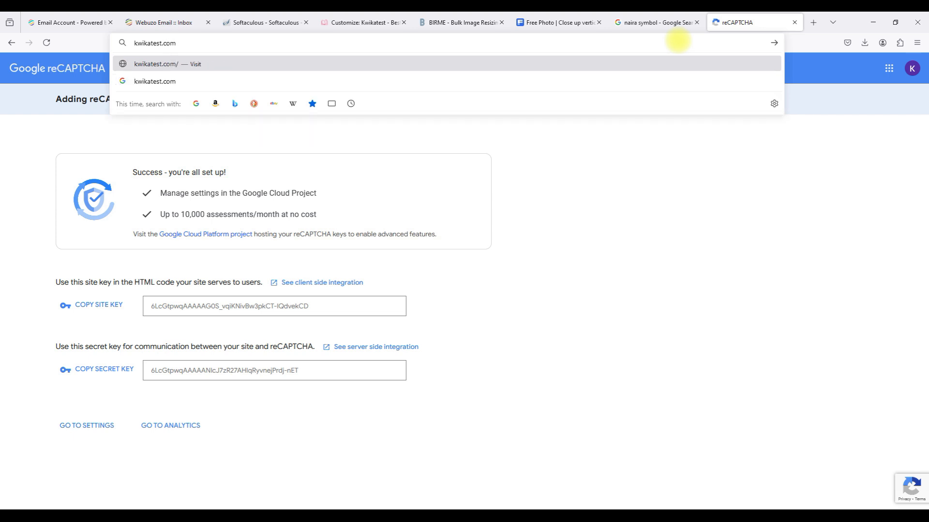
key(Return)
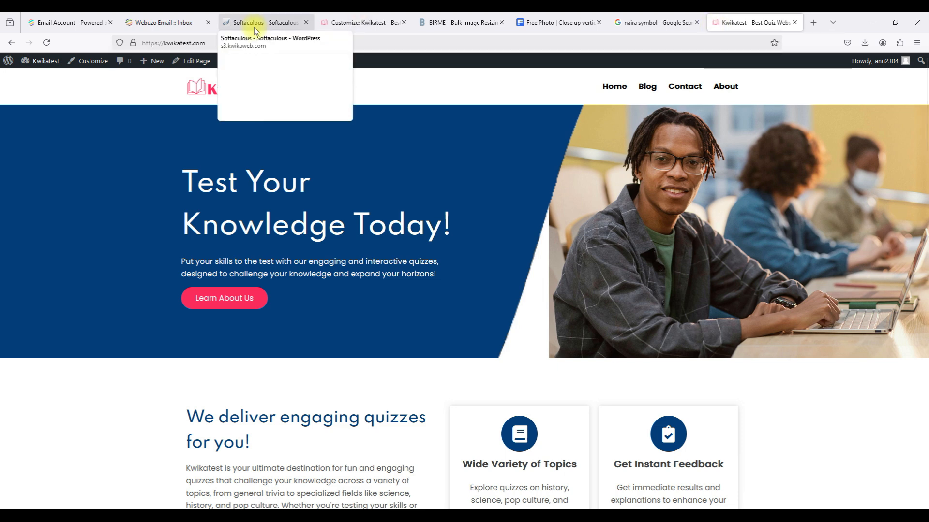
click(317, 27)
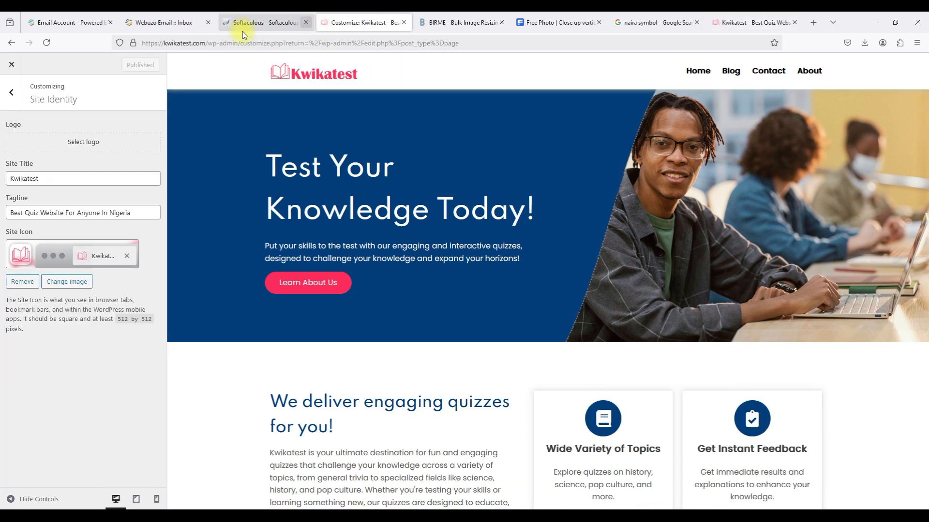
click(16, 67)
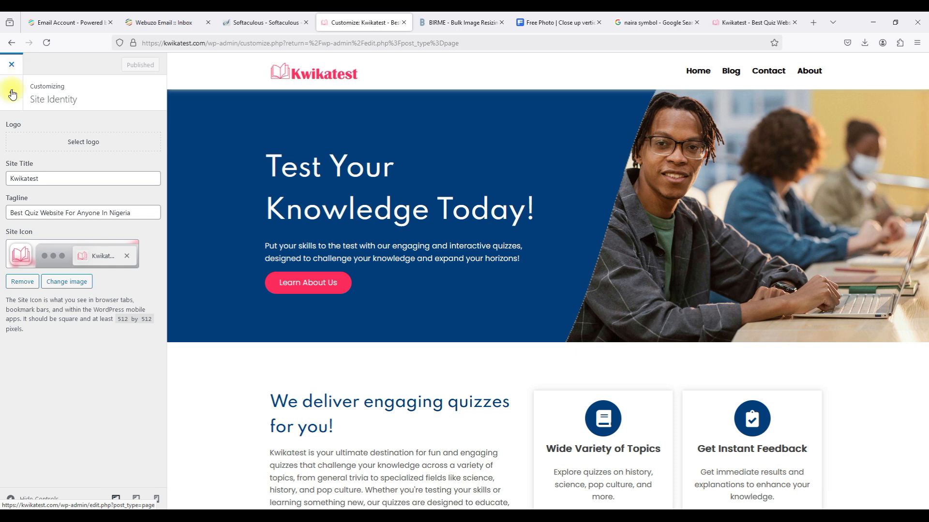
Leave the Customizer and open Media > Library.
click(10, 91)
click(11, 64)
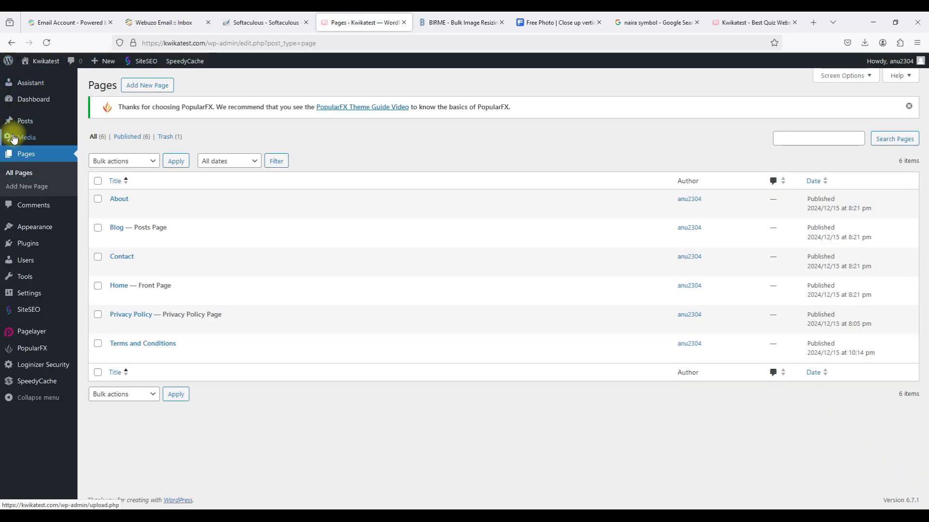
mouse_move(22, 138)
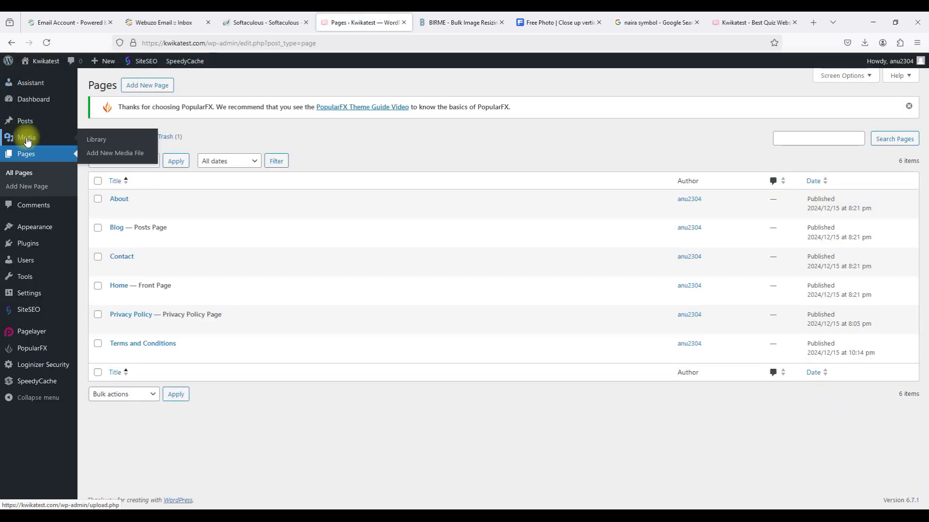
click(96, 142)
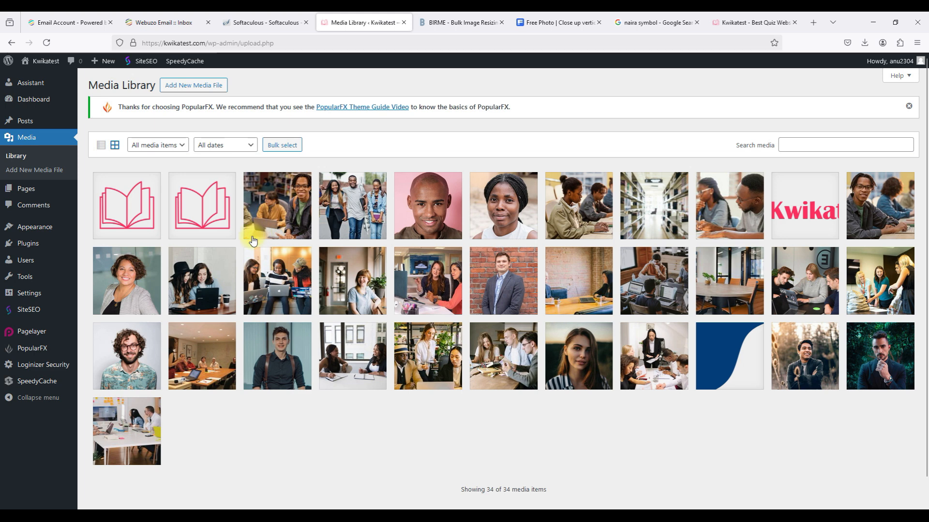
Bulk-select the unused stock portraits, meeting and office photos and choose Delete permanently.
click(280, 146)
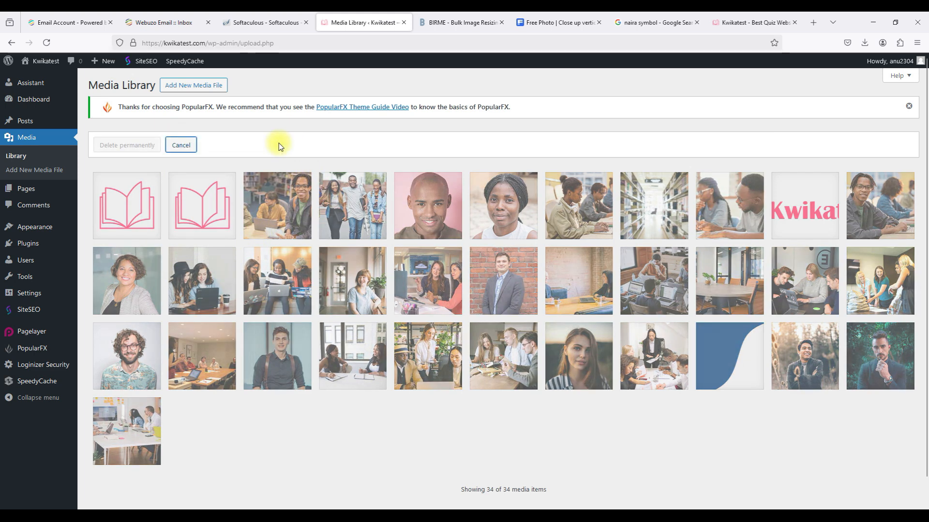
click(120, 281)
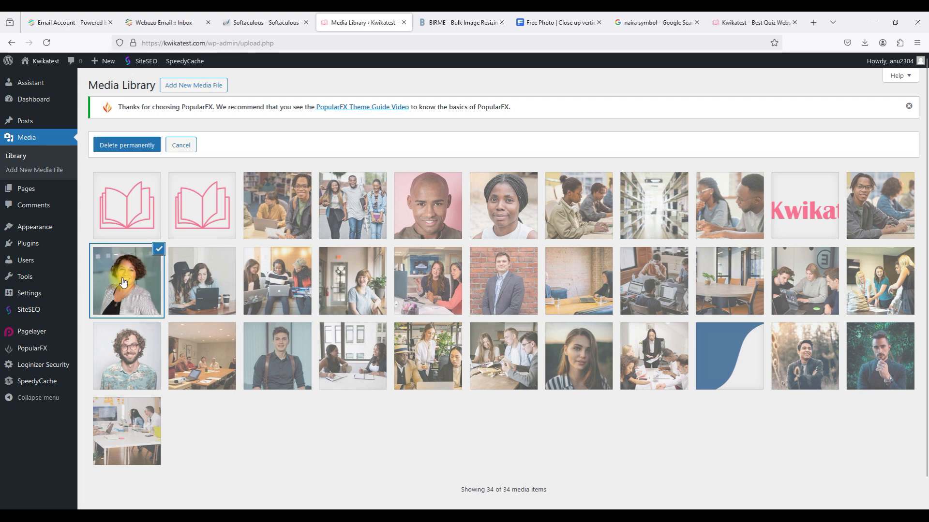
click(141, 342)
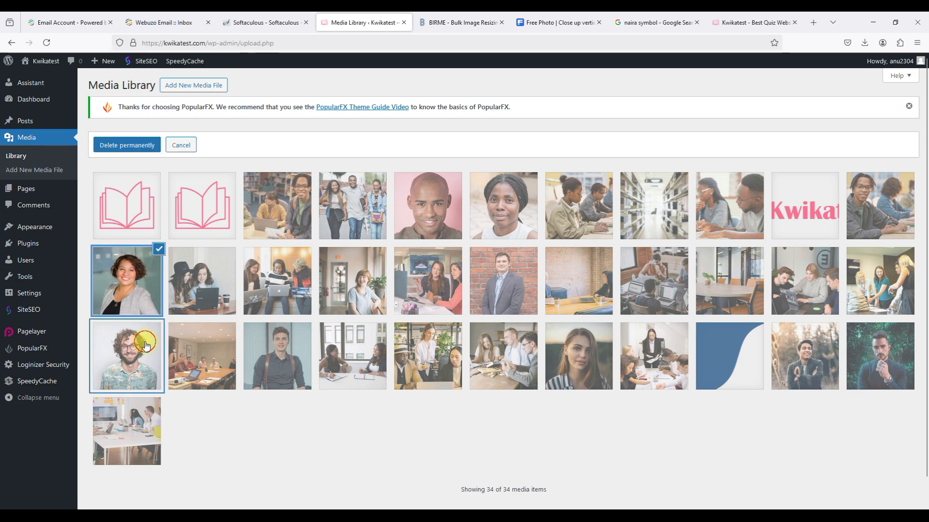
click(193, 352)
click(276, 353)
click(358, 356)
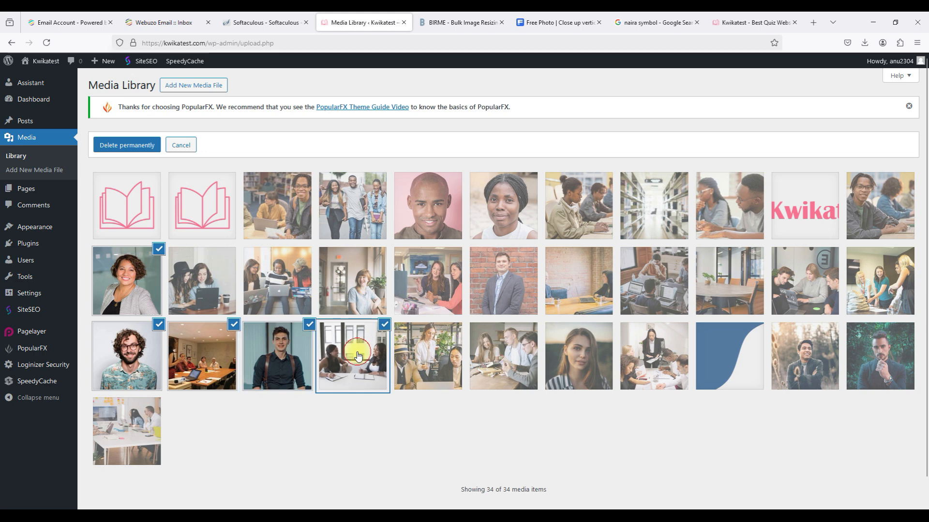
click(358, 357)
click(423, 354)
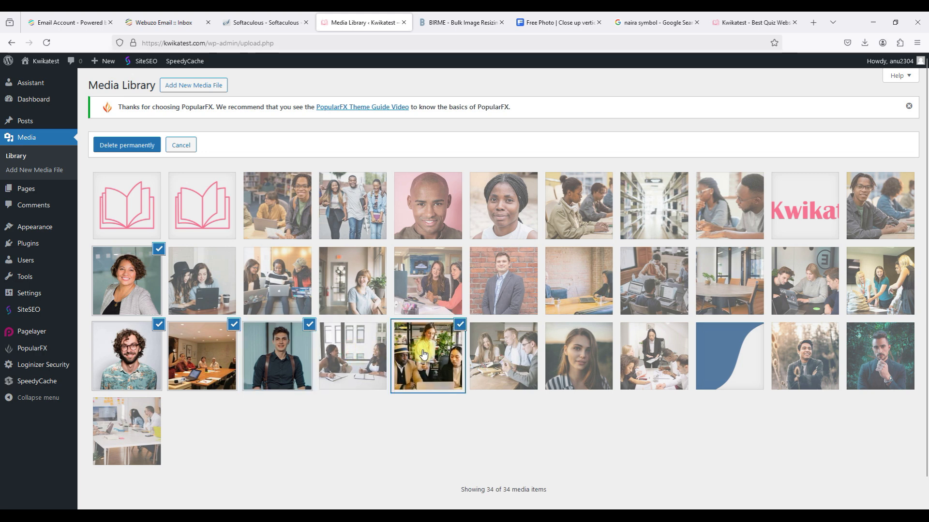
click(524, 370)
click(587, 371)
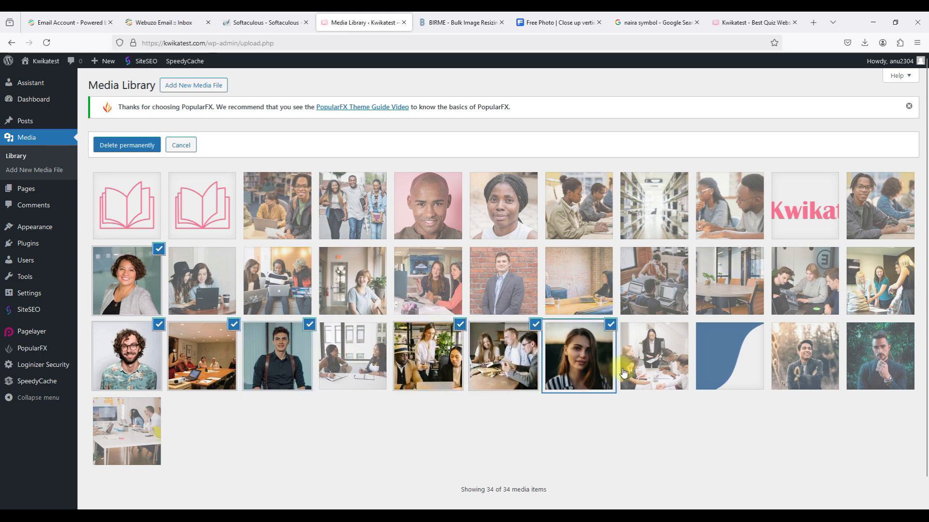
click(648, 369)
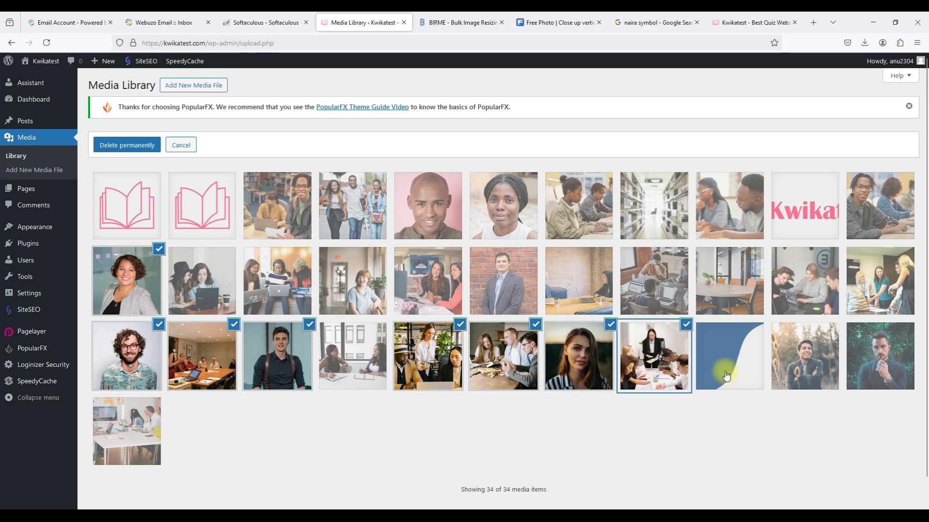
click(787, 372)
click(868, 375)
click(136, 428)
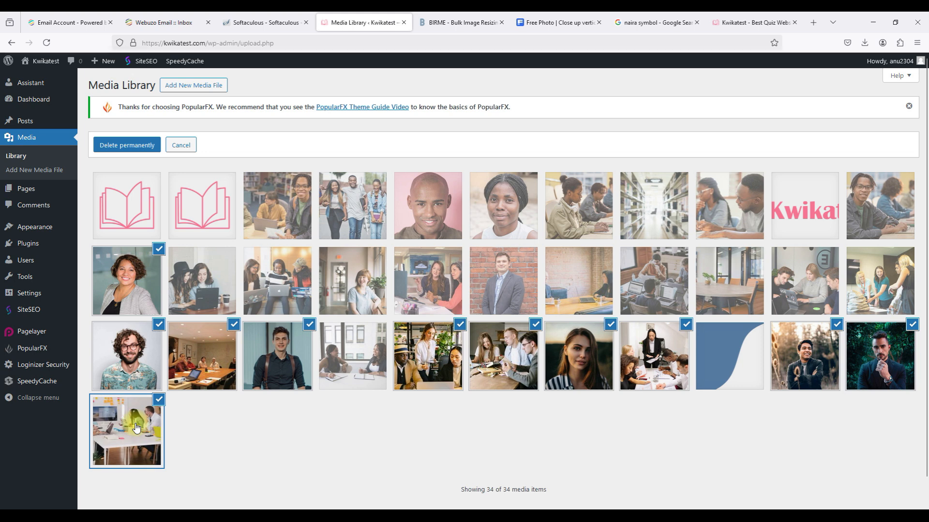
click(498, 303)
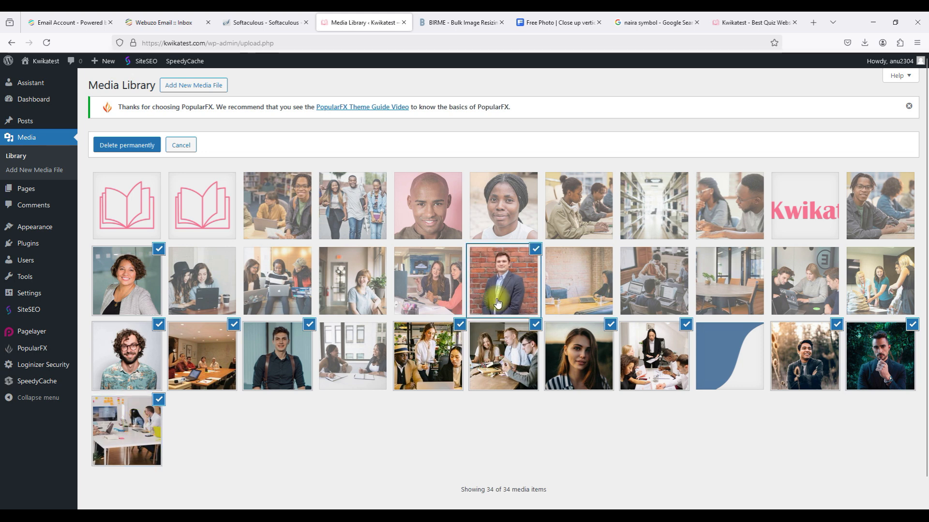
click(433, 285)
click(362, 291)
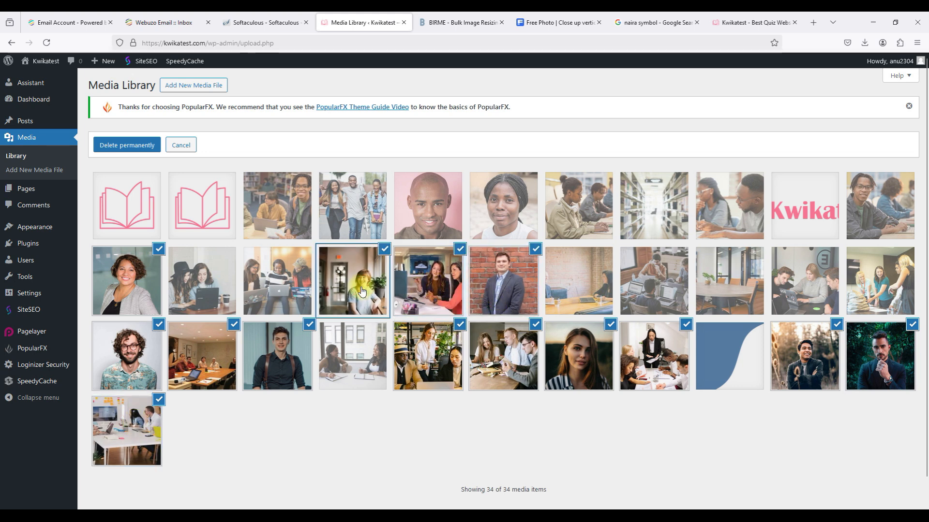
click(213, 299)
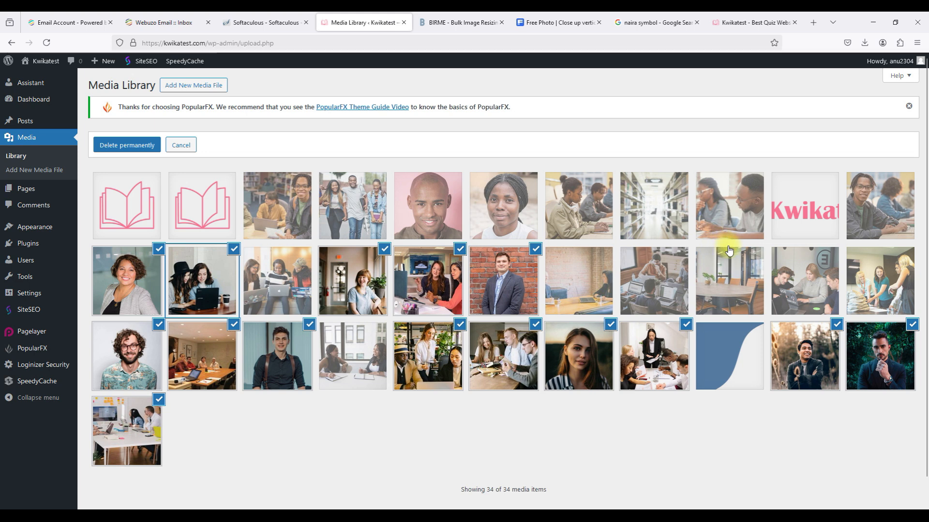
click(805, 281)
click(865, 276)
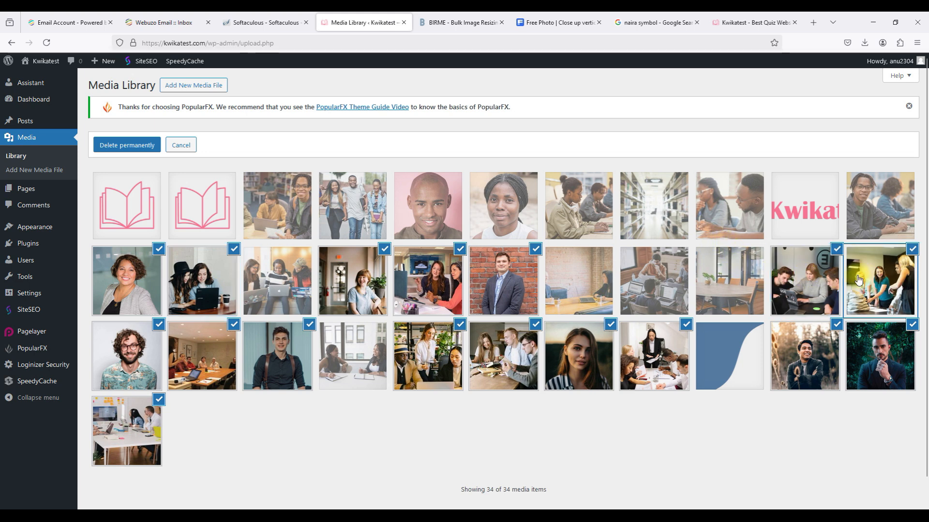
click(650, 280)
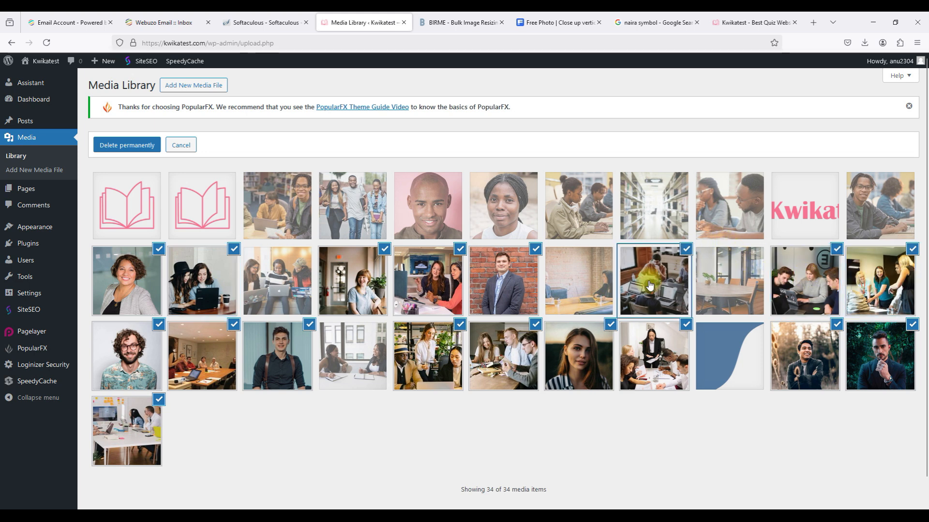
click(584, 282)
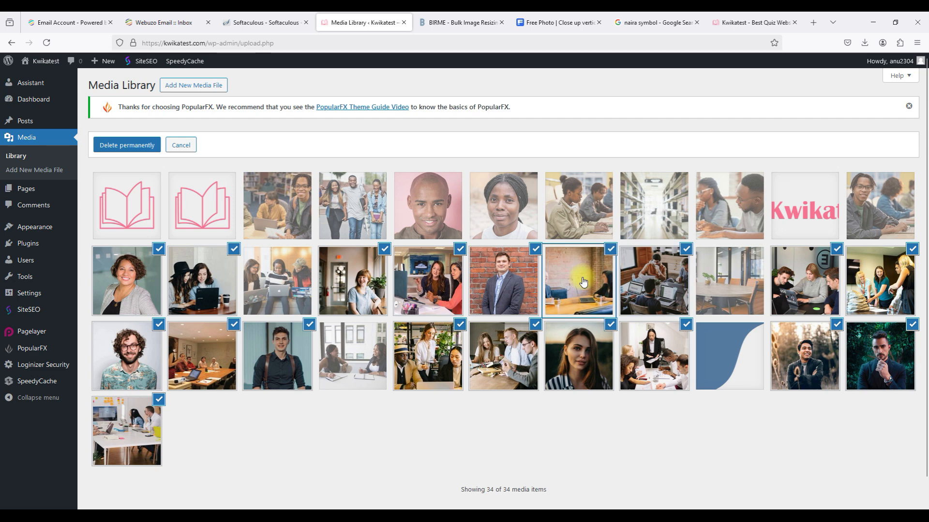
scroll(583, 282, down, 1)
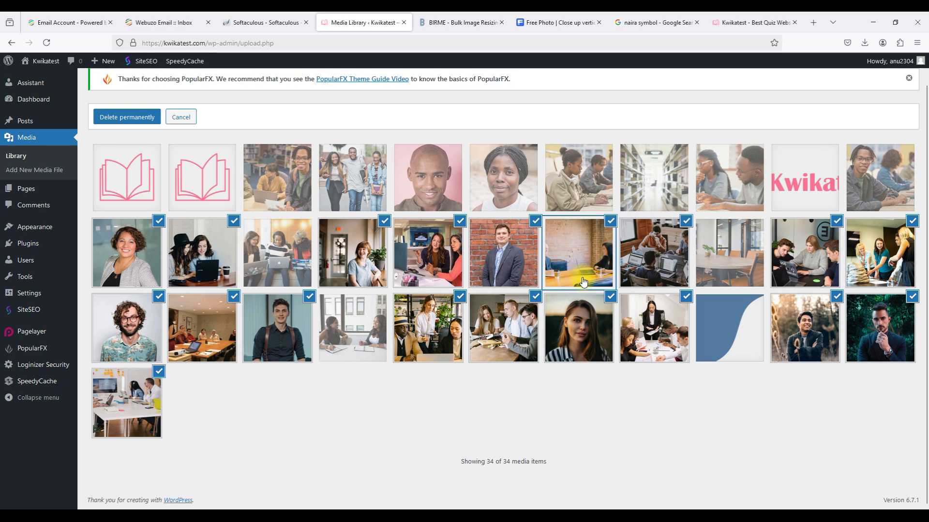
scroll(556, 290, up, 1)
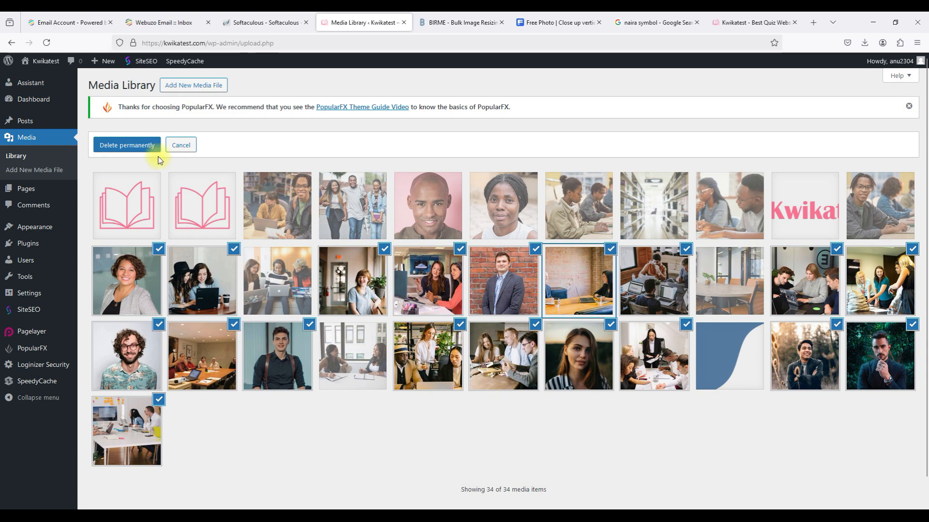
click(129, 145)
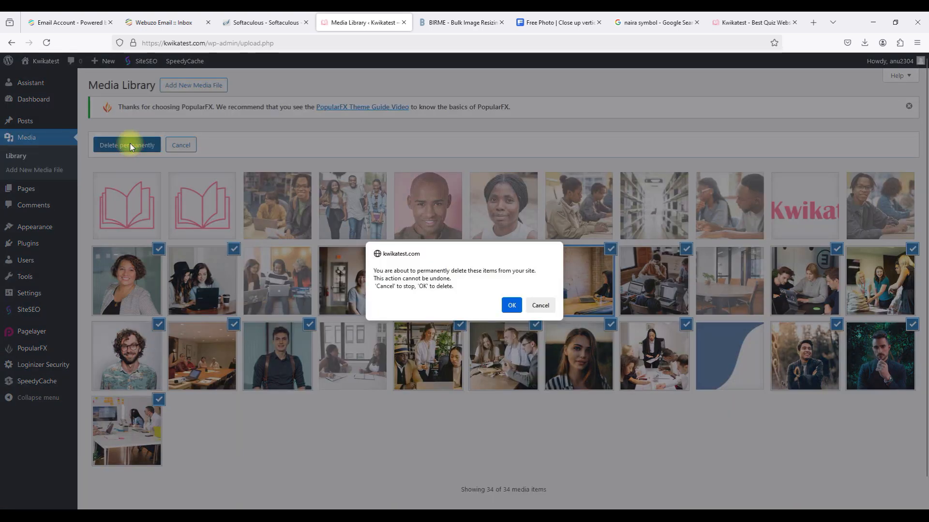
Confirm the permanent deletion, reload the Library, then visit Comments and the Dashboard.
click(511, 306)
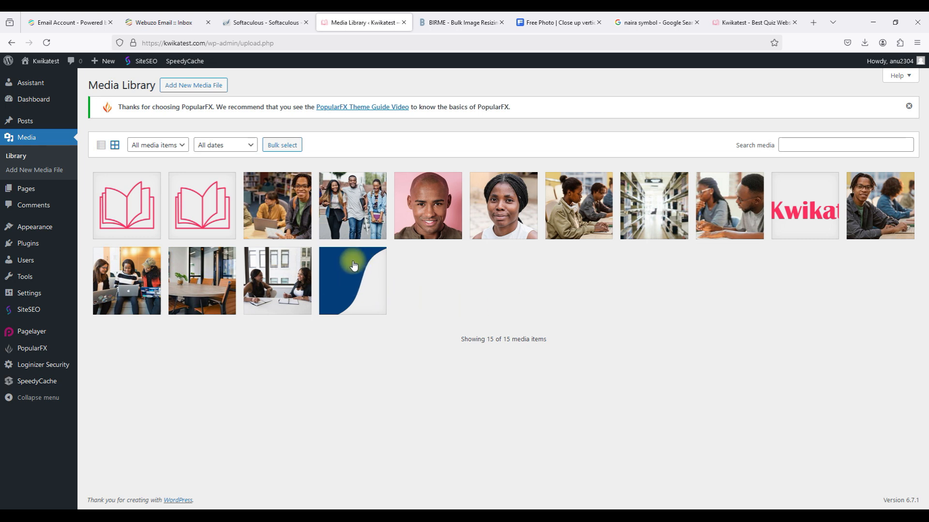
click(22, 157)
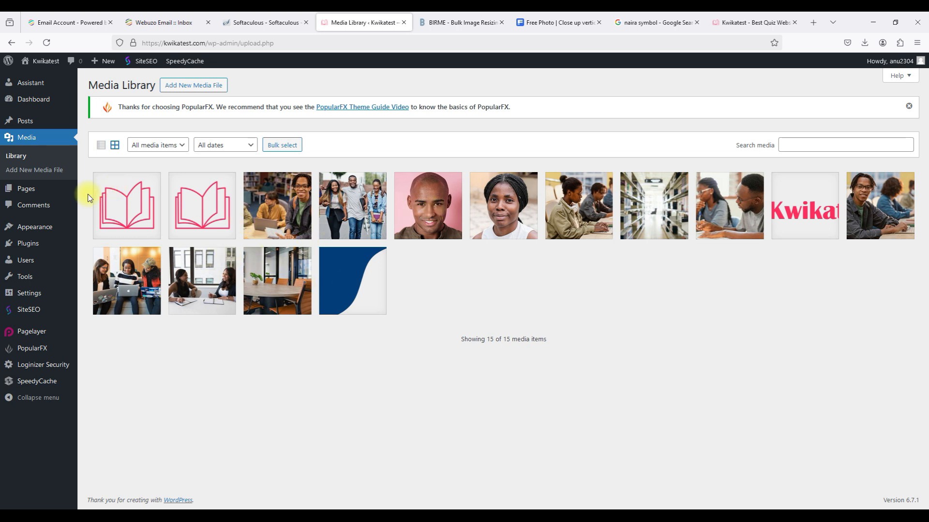
click(61, 204)
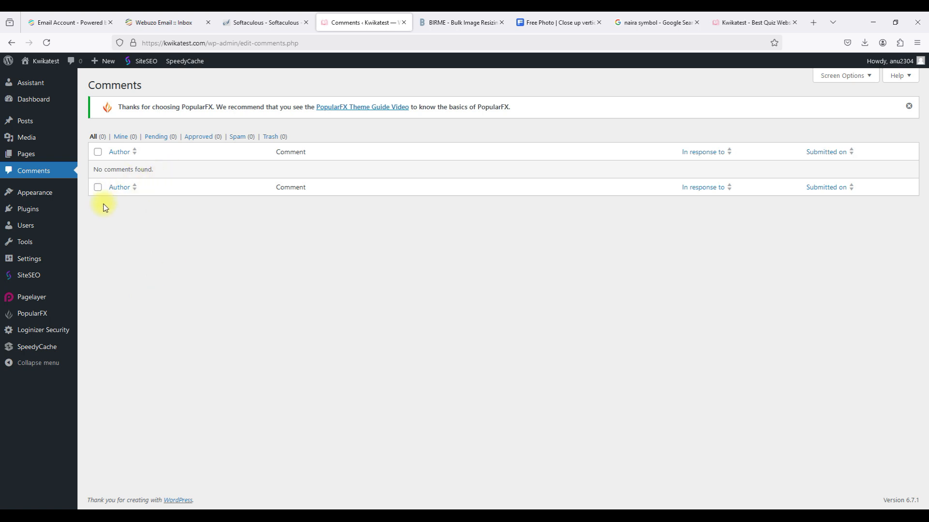
click(49, 103)
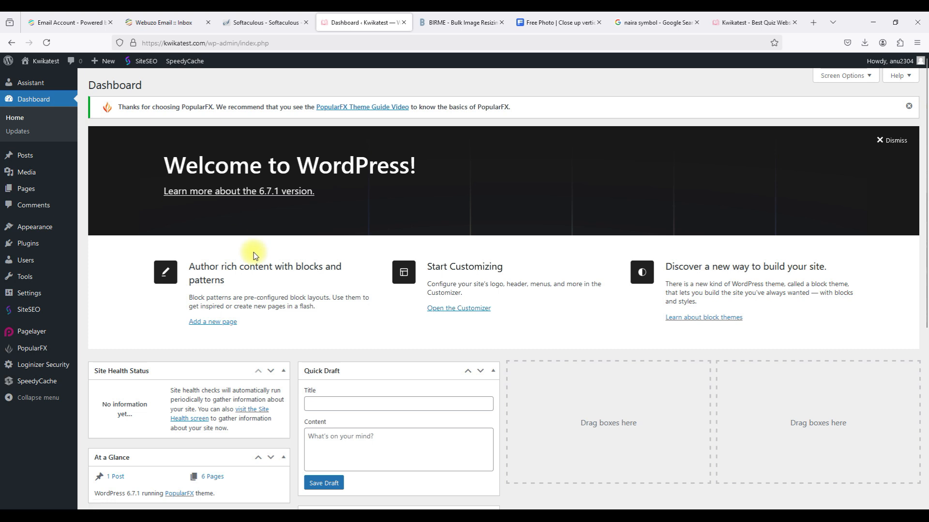
click(722, 29)
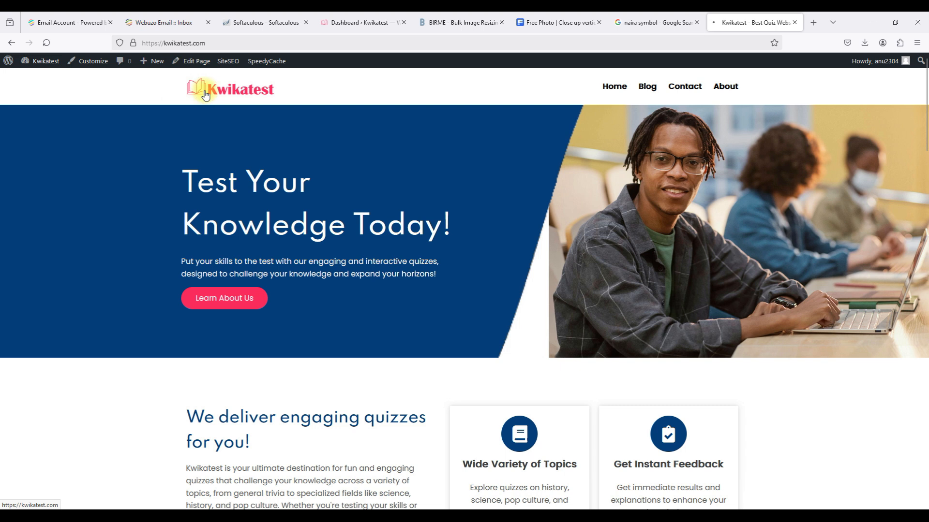
Copy the Kwikatest address and load it in a new Firefox private window.
click(228, 37)
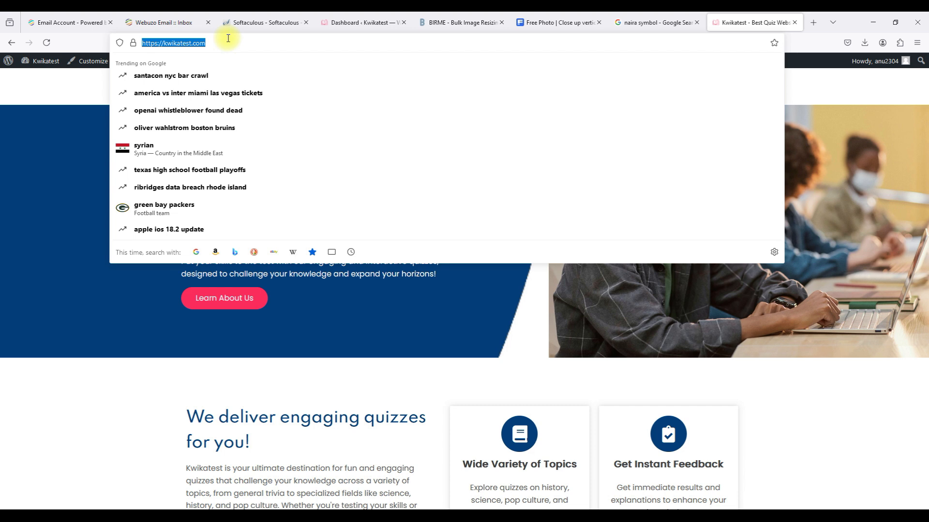
click(61, 165)
click(919, 45)
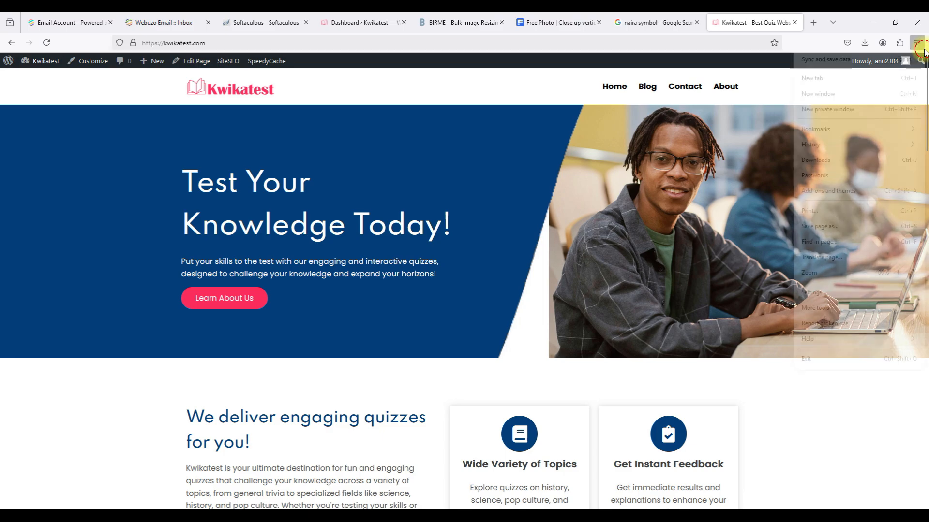
click(827, 109)
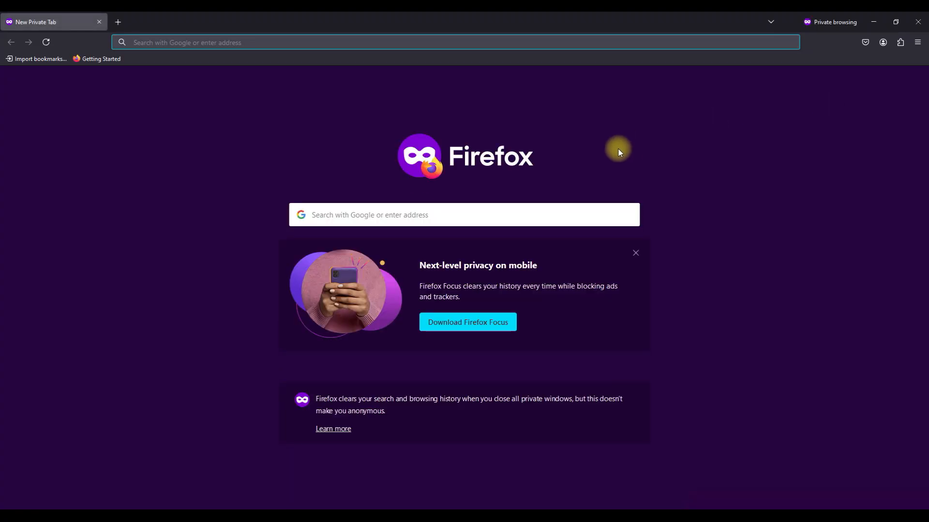
text(https://kwikatest.com/)
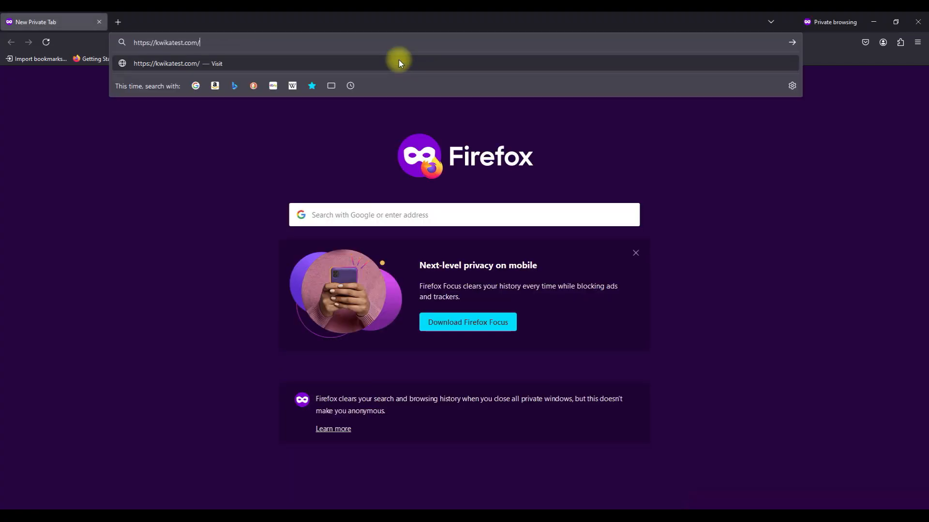
key(Return)
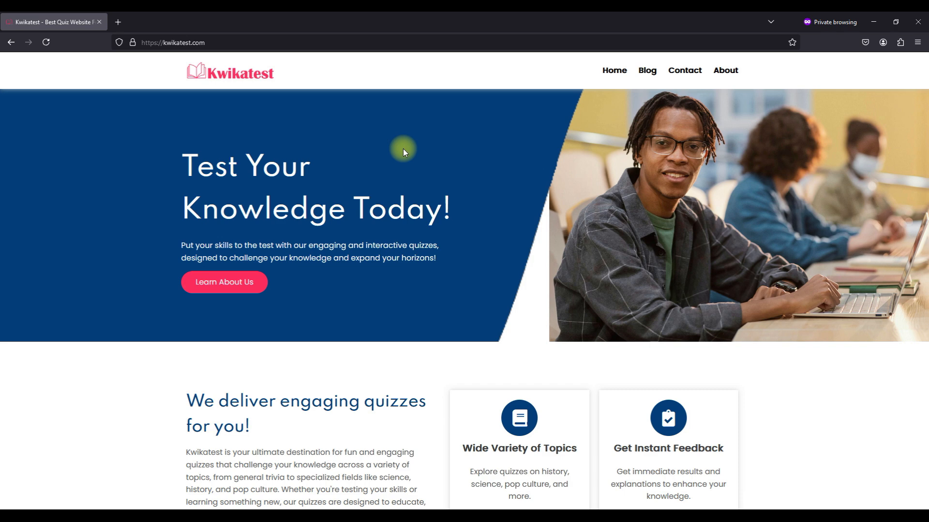
scroll(404, 151, down, 4)
Scroll through the home page sections, expanding and collapsing the first FAQ answer.
scroll(404, 151, up, 4)
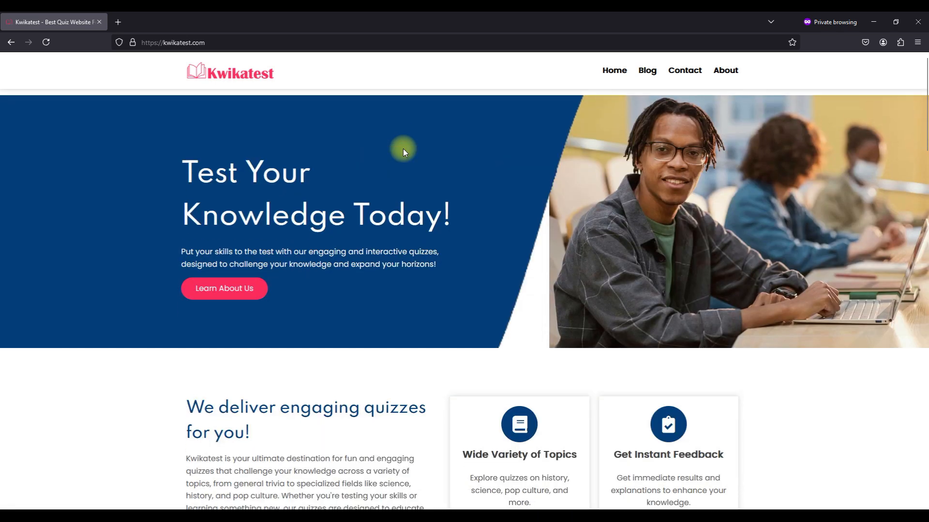
scroll(404, 151, down, 3)
scroll(403, 151, down, 10)
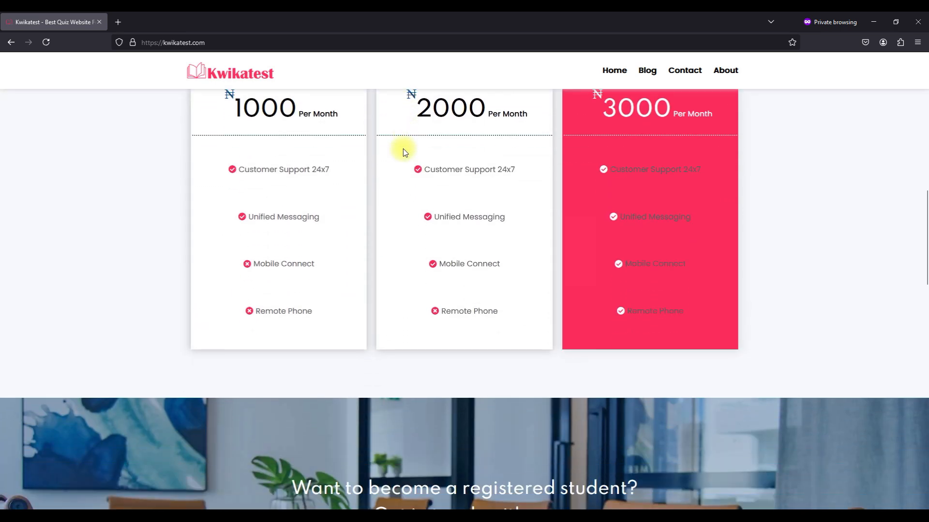
scroll(403, 150, down, 10)
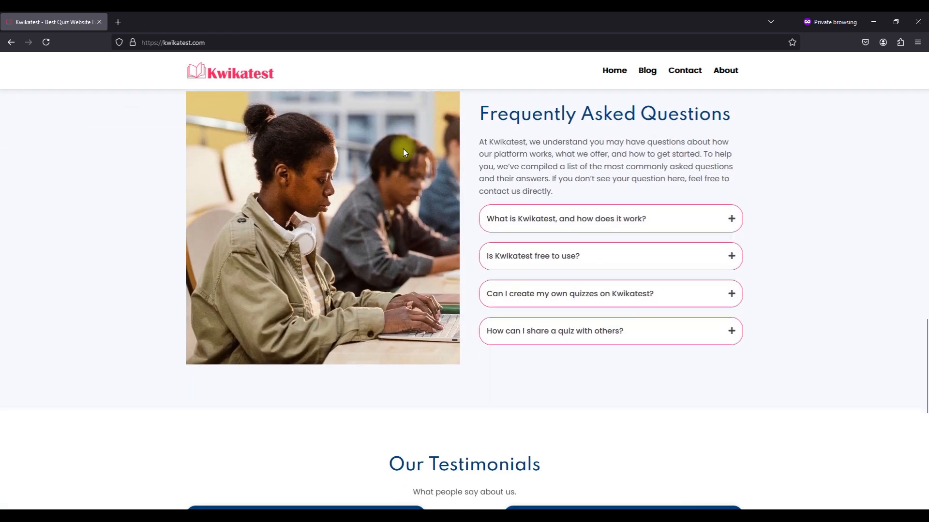
click(532, 212)
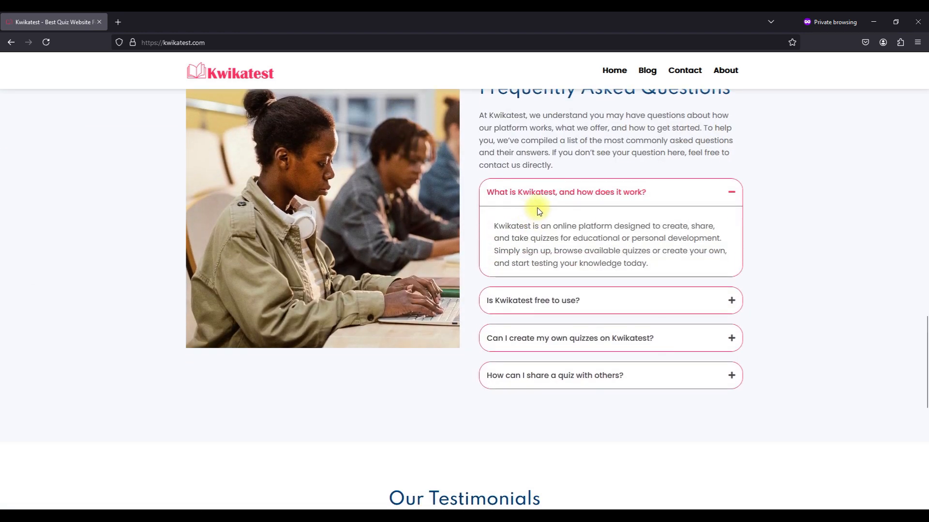
click(548, 201)
scroll(548, 201, down, 5)
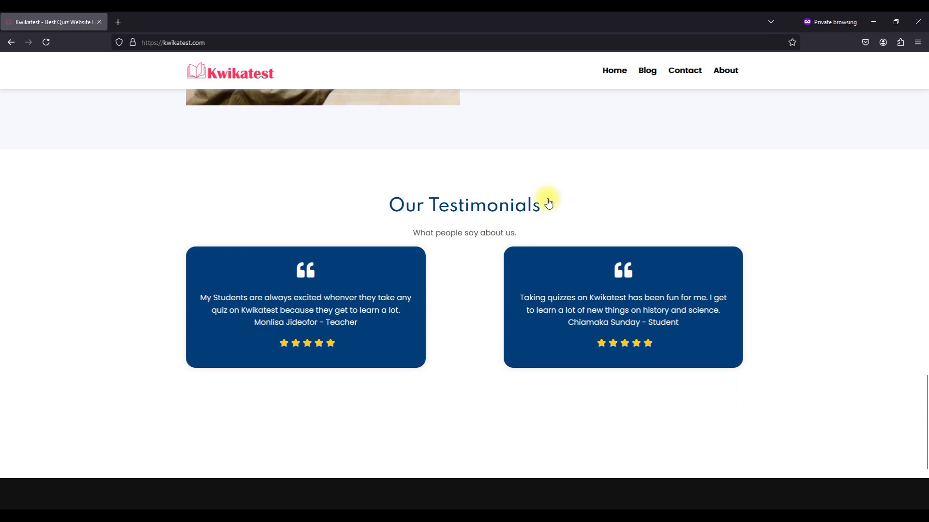
scroll(486, 211, down, 3)
scroll(486, 212, up, 15)
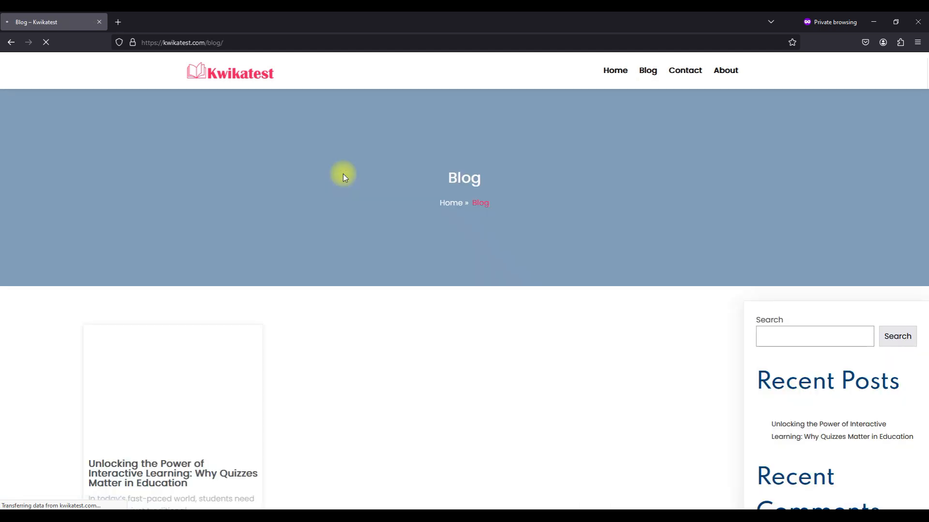
scroll(289, 254, down, 2)
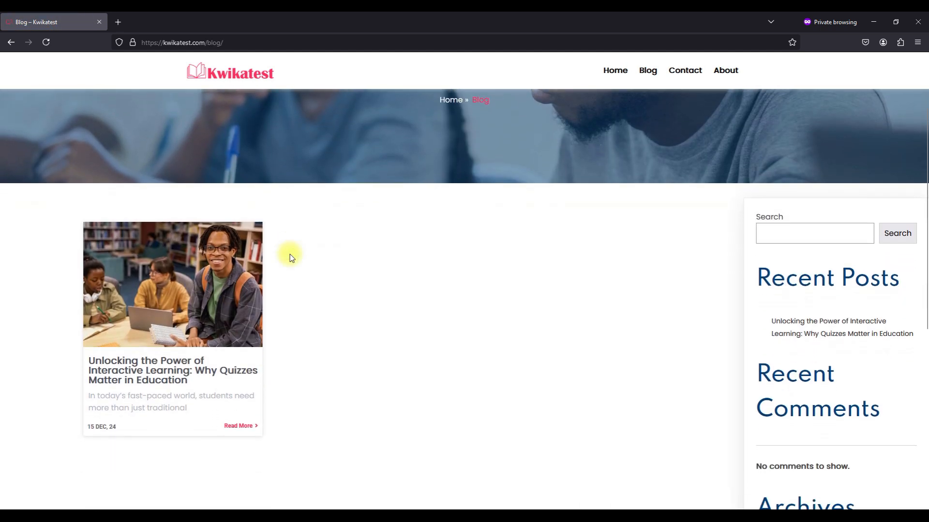
Open the 'Unlocking the Power of Interactive Learning' blog post and scroll through it.
click(234, 425)
scroll(236, 429, down, 4)
scroll(235, 424, down, 9)
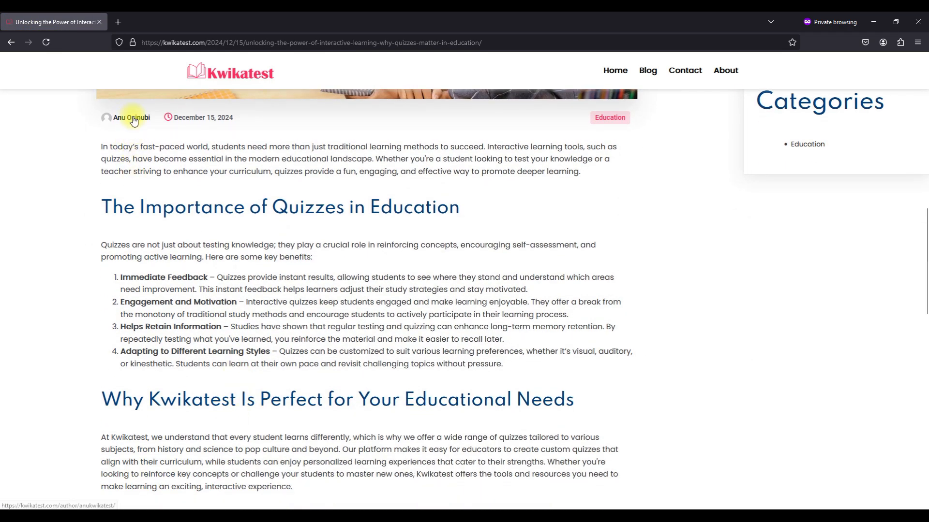
scroll(204, 231, down, 8)
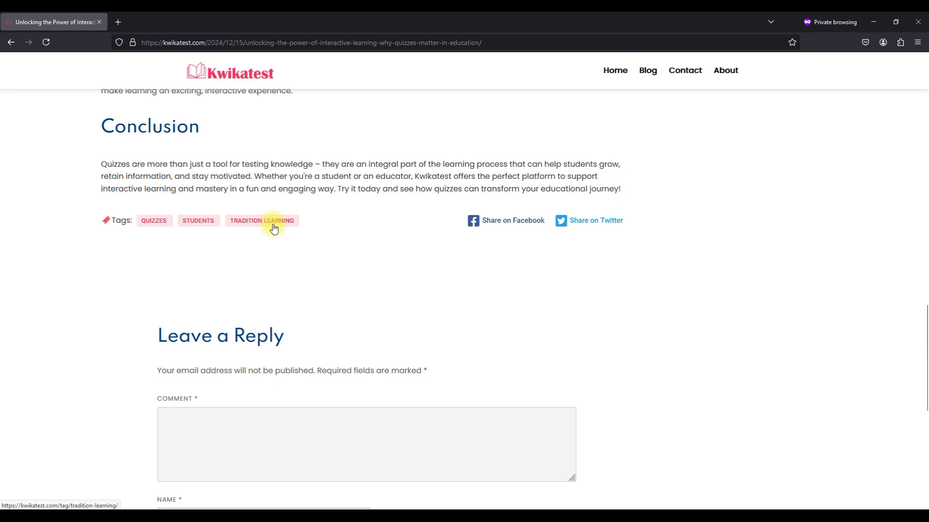
scroll(274, 229, down, 5)
scroll(274, 225, up, 13)
scroll(274, 225, down, 10)
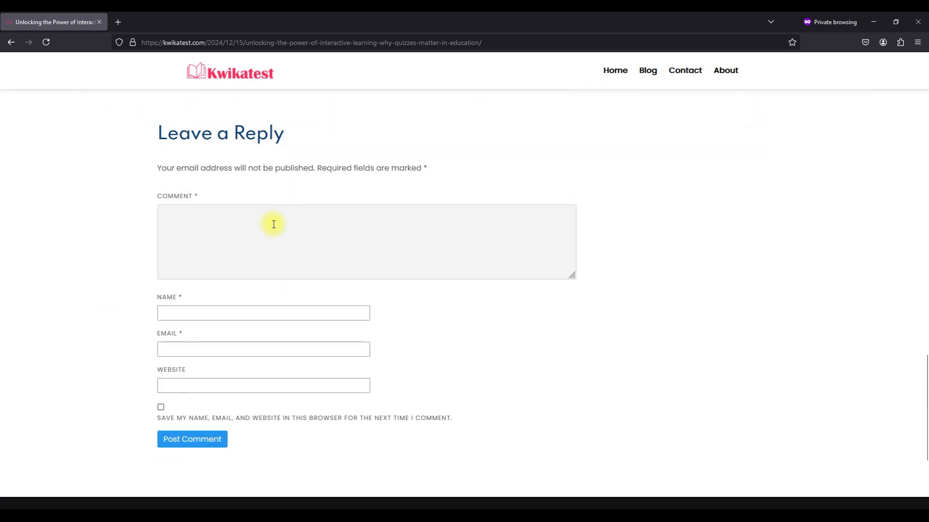
scroll(274, 224, up, 20)
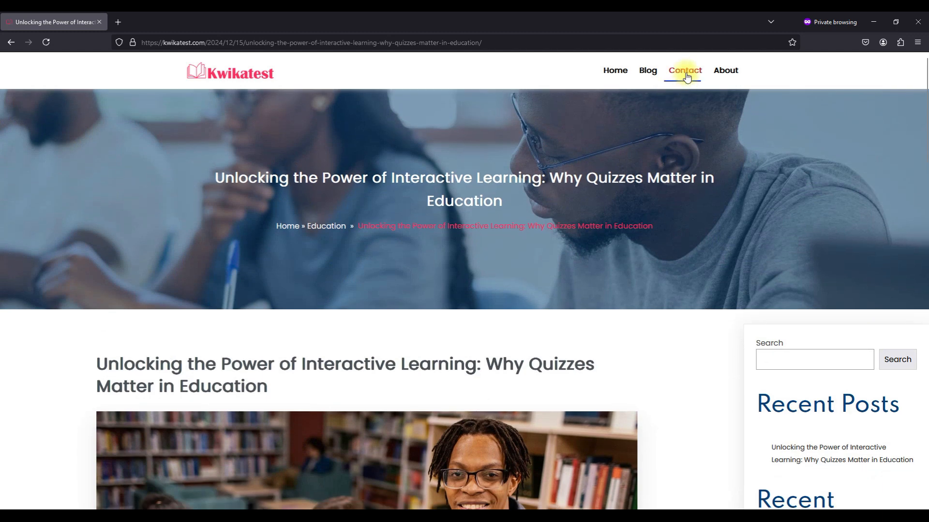
Open the Contact page and scroll through it.
click(686, 76)
scroll(466, 288, down, 5)
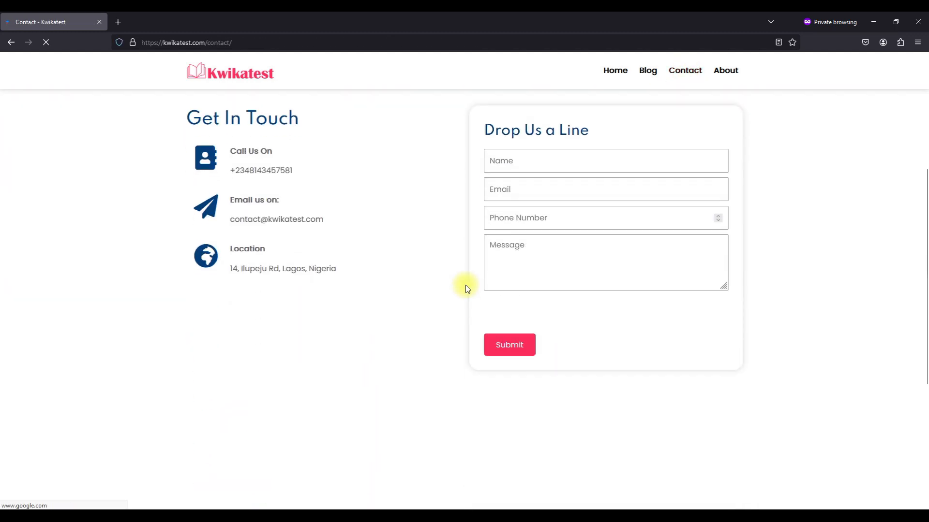
scroll(534, 297, up, 3)
scroll(534, 298, down, 5)
scroll(533, 295, down, 3)
scroll(533, 296, up, 9)
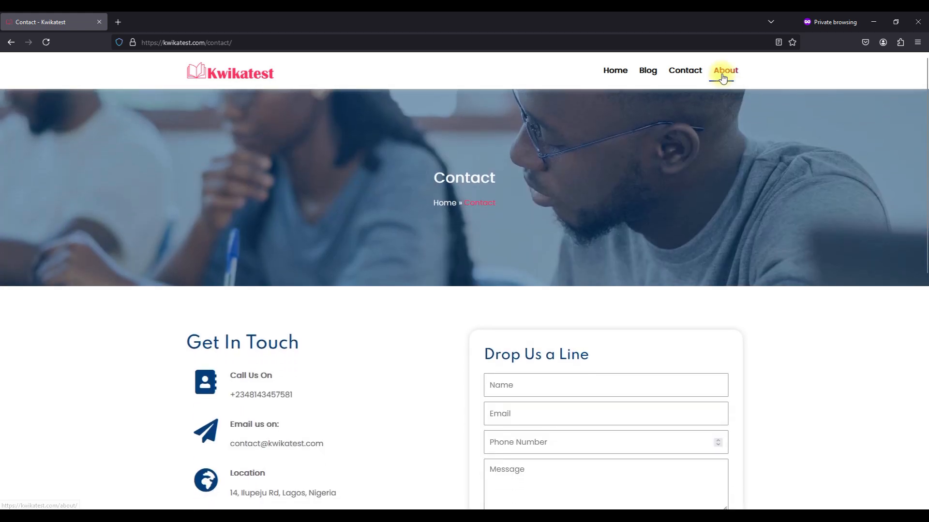
Scroll through the About page's stats, team and metrics sections down to the footer.
click(722, 77)
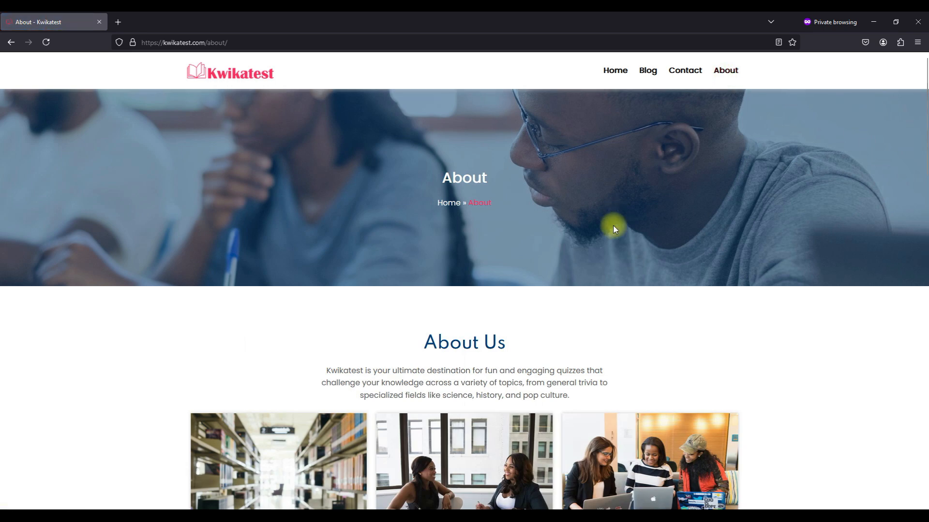
scroll(614, 225, down, 4)
scroll(613, 228, down, 2)
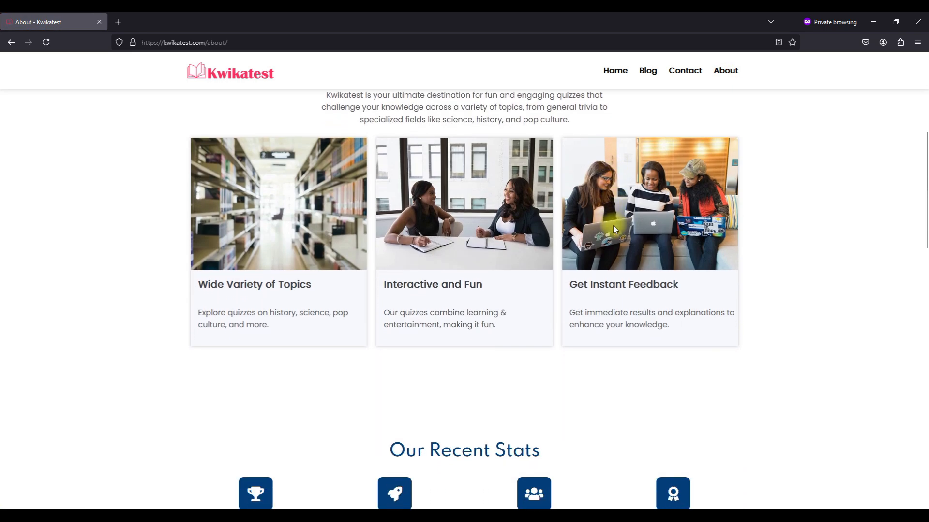
scroll(613, 229, up, 3)
scroll(614, 229, down, 3)
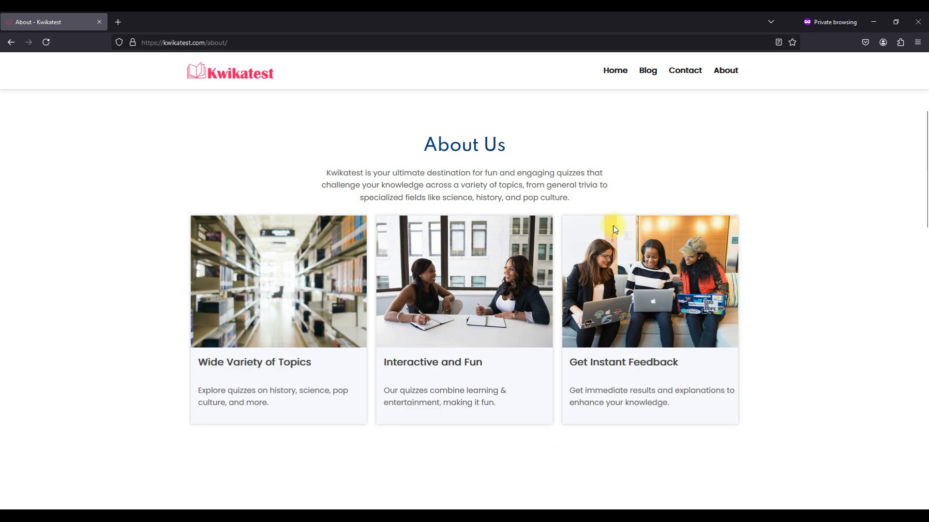
scroll(614, 229, down, 10)
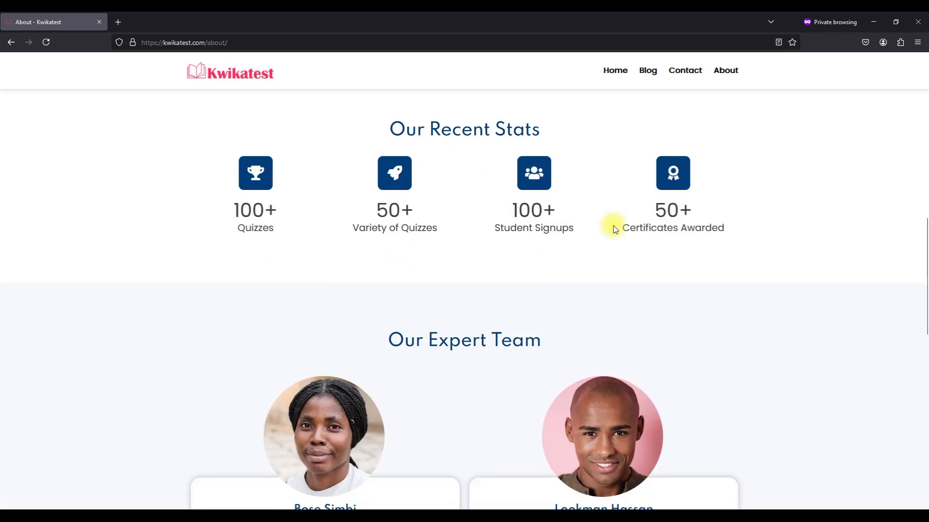
scroll(613, 228, down, 7)
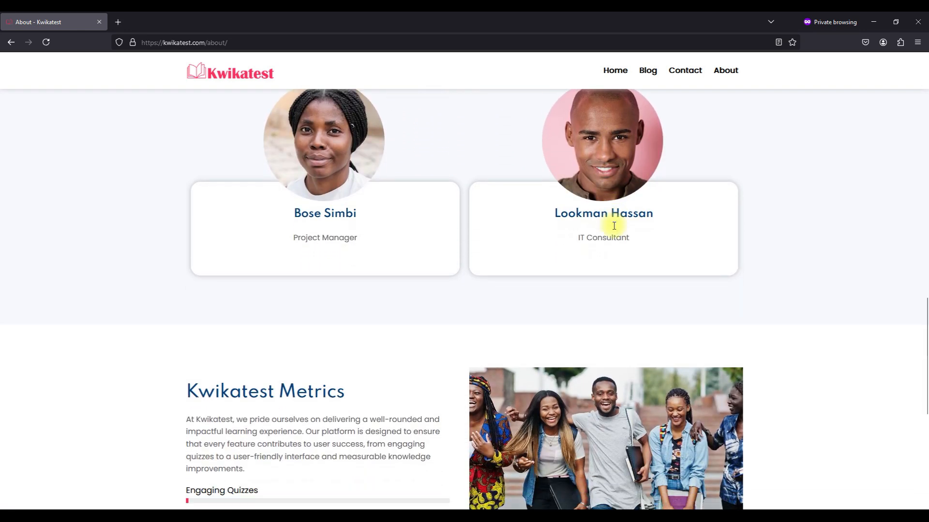
scroll(613, 229, down, 3)
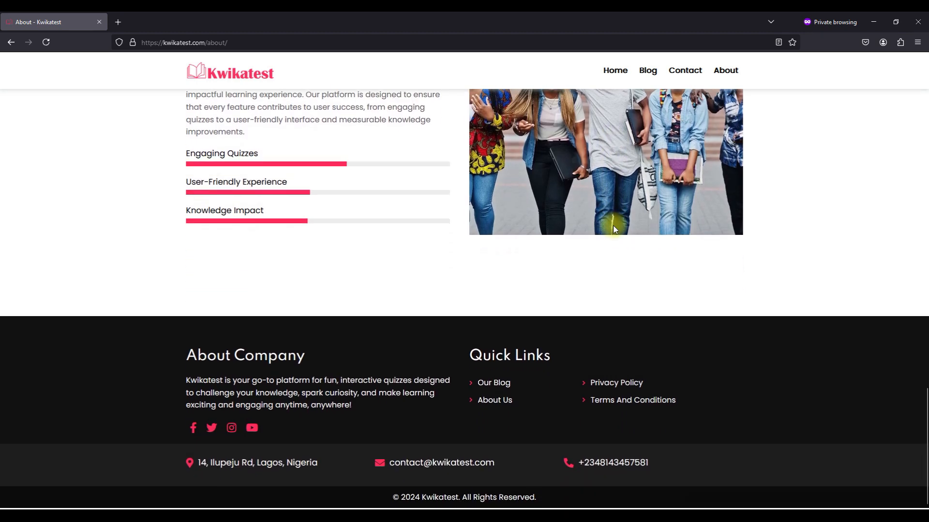
scroll(613, 229, up, 20)
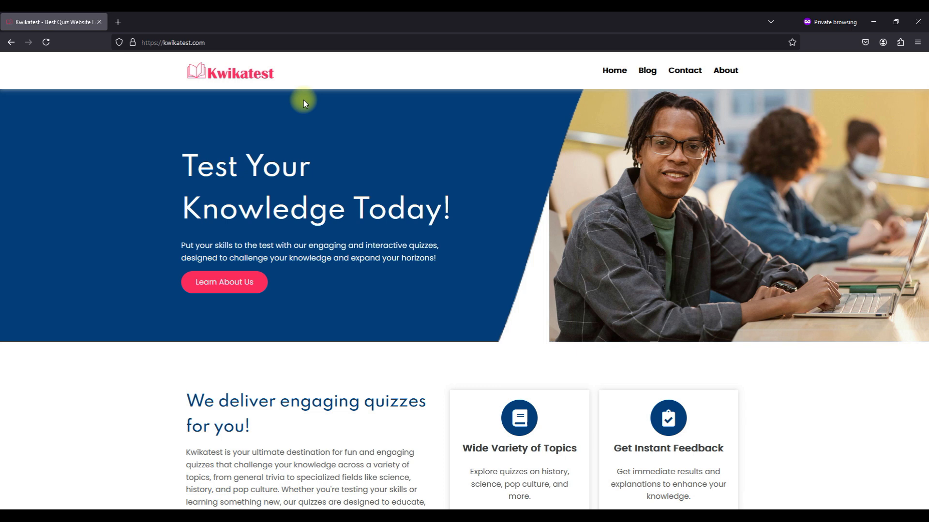
right_click(304, 99)
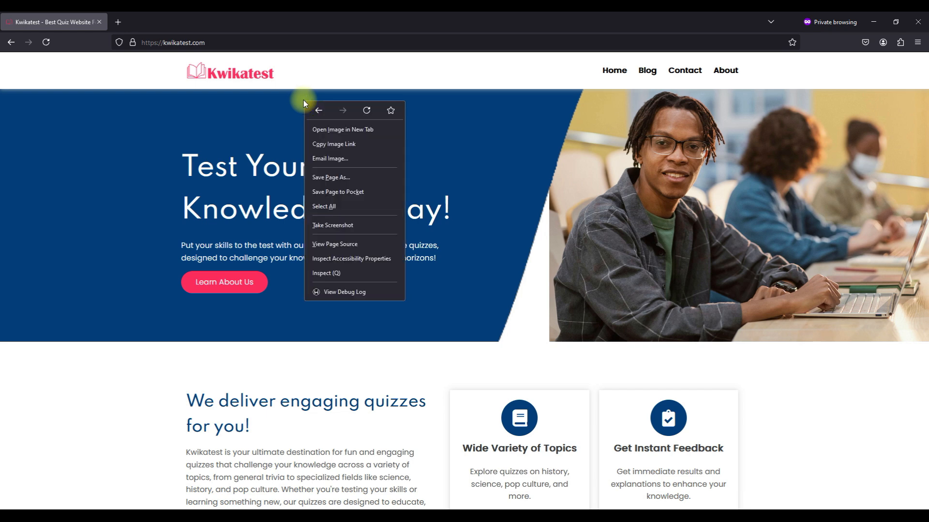
Open the inspector and preview the home page at Galaxy Note 412×915 size.
click(337, 272)
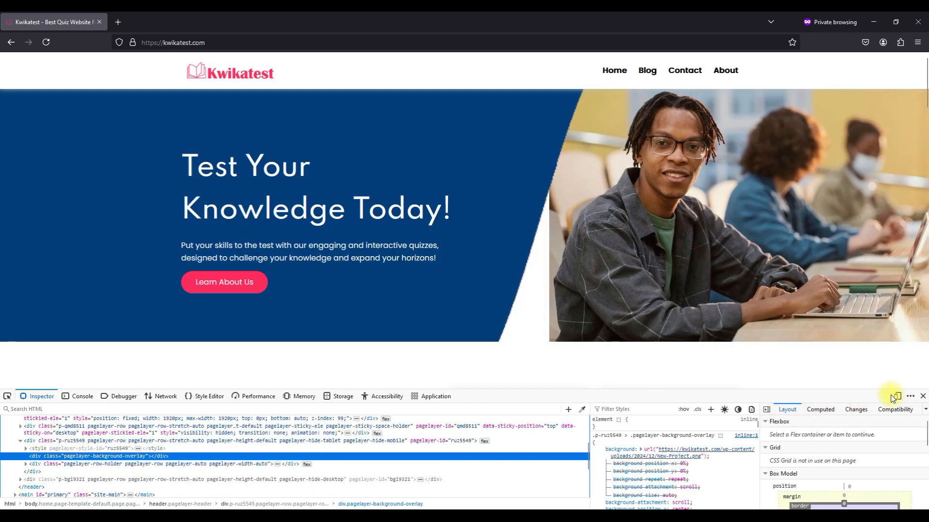
click(897, 396)
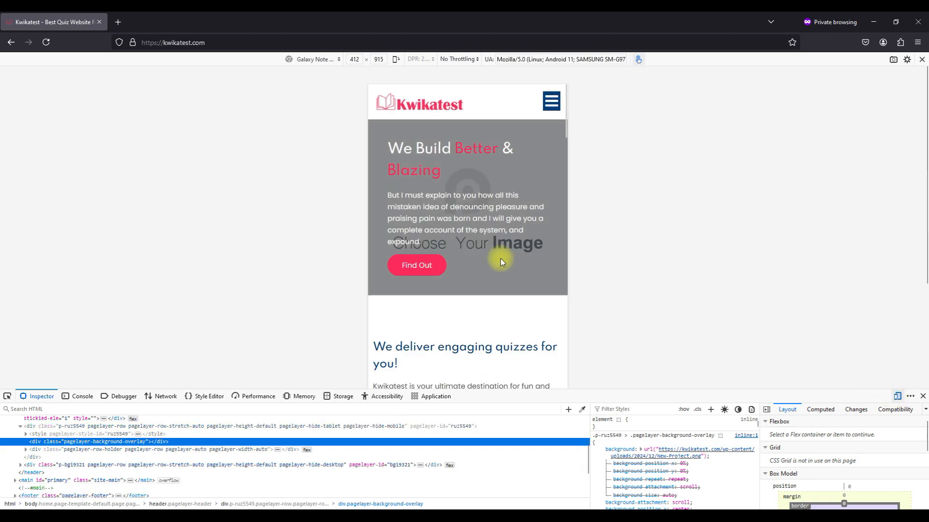
scroll(500, 262, down, 5)
scroll(501, 259, down, 7)
scroll(502, 261, down, 10)
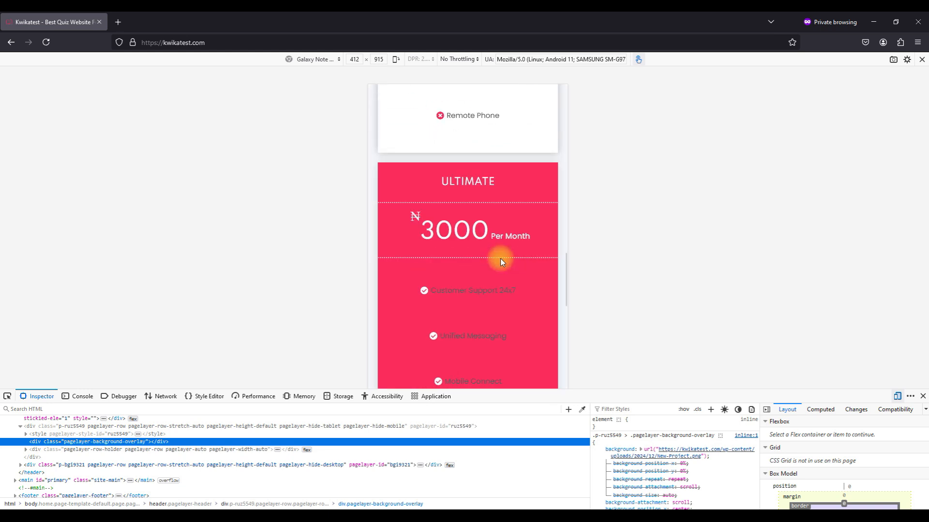
scroll(500, 261, down, 12)
Scroll the mobile home page, reload it, and use the hamburger menu to load the Blog page.
scroll(500, 261, down, 15)
scroll(501, 260, up, 20)
scroll(500, 261, up, 8)
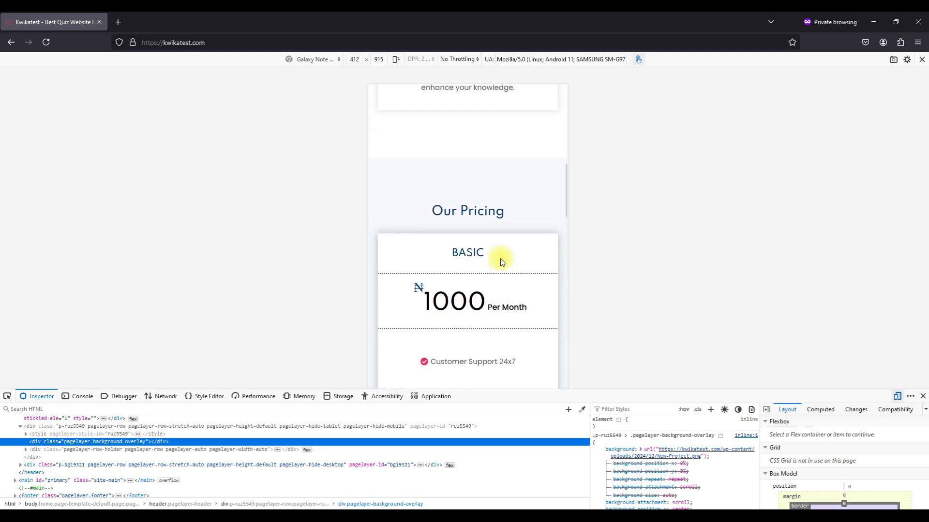
scroll(500, 262, up, 15)
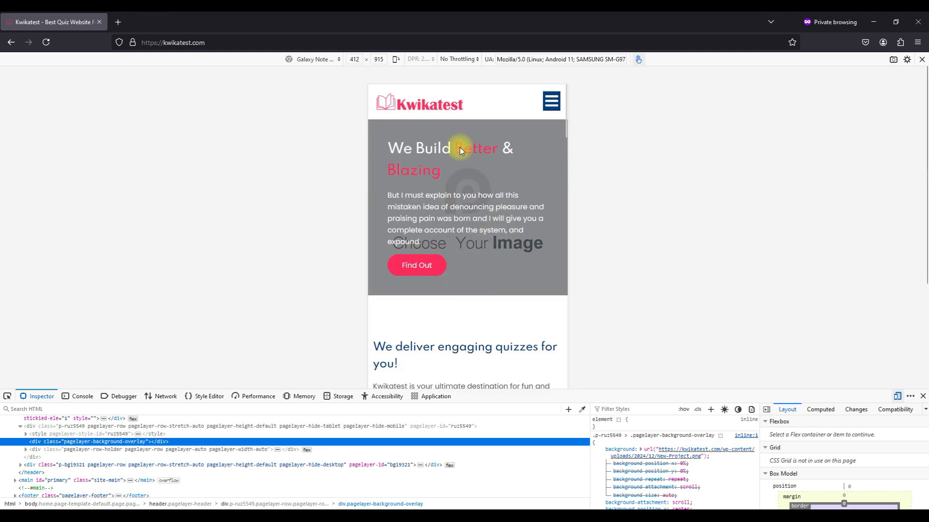
click(46, 44)
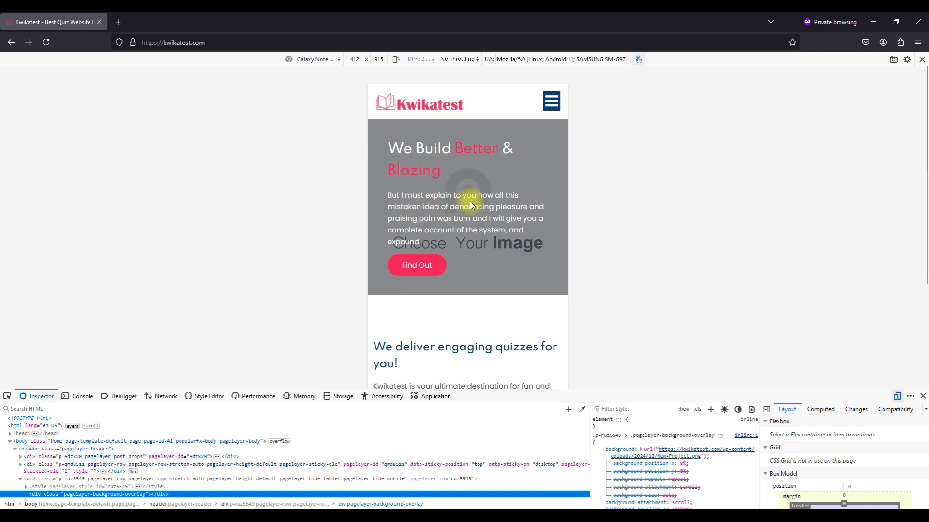
click(550, 103)
click(492, 115)
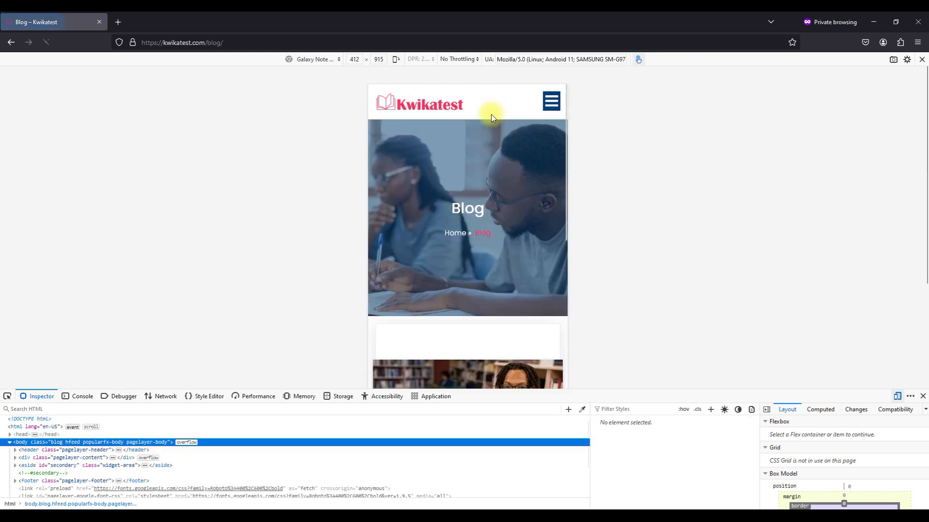
scroll(478, 162, down, 6)
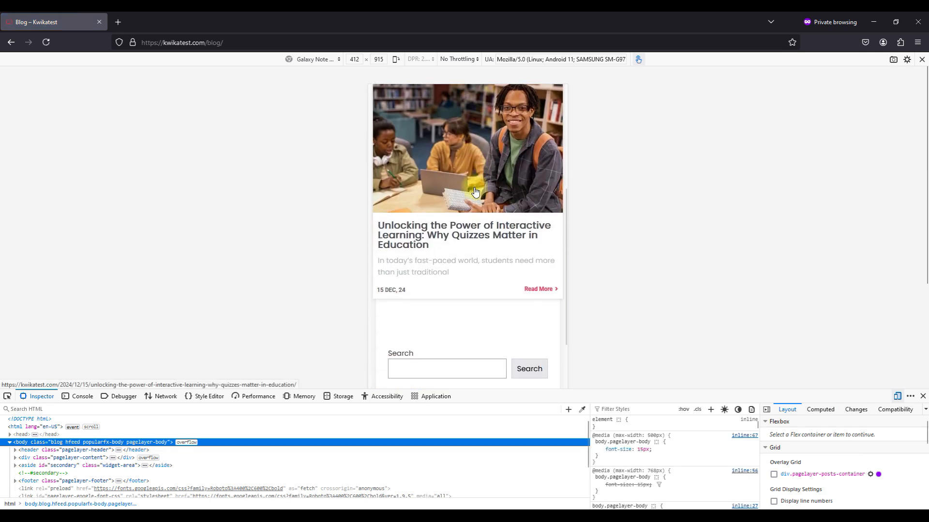
scroll(481, 201, down, 3)
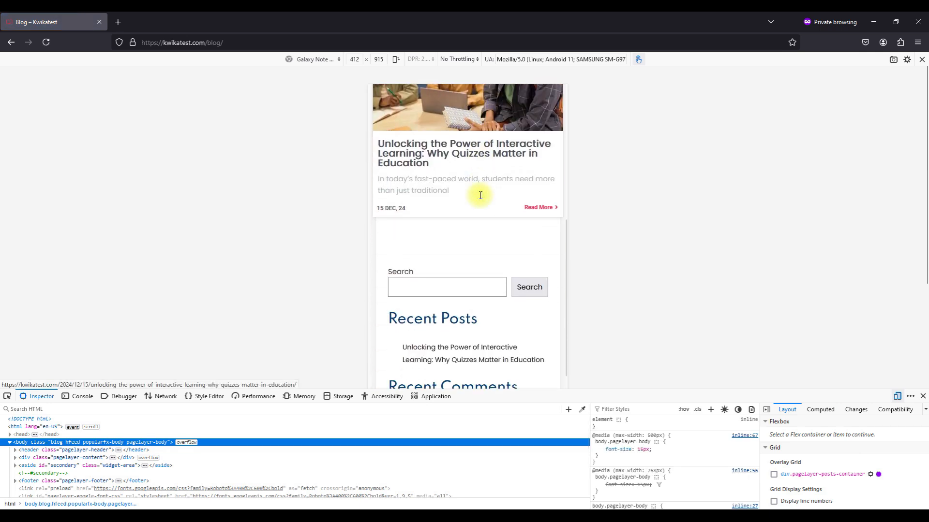
click(546, 205)
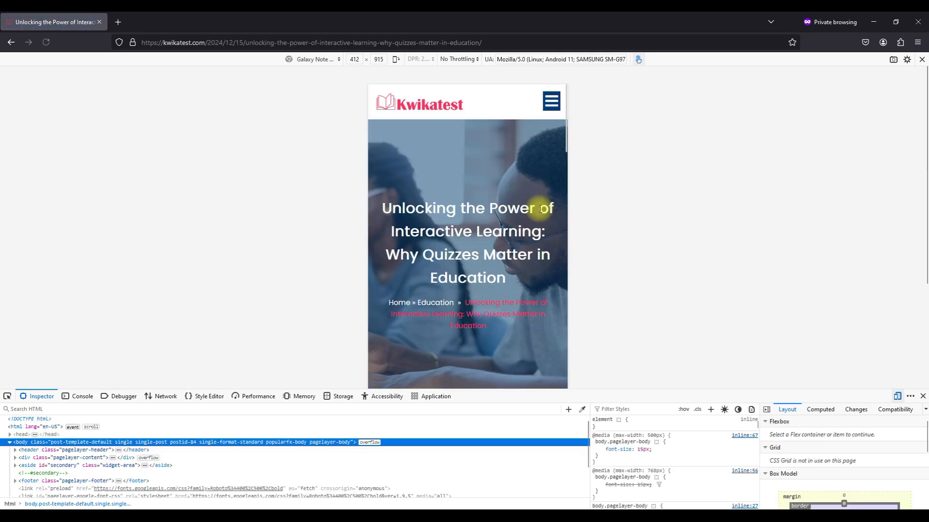
scroll(540, 208, down, 5)
scroll(540, 209, down, 20)
scroll(541, 213, up, 20)
scroll(541, 213, up, 3)
click(550, 104)
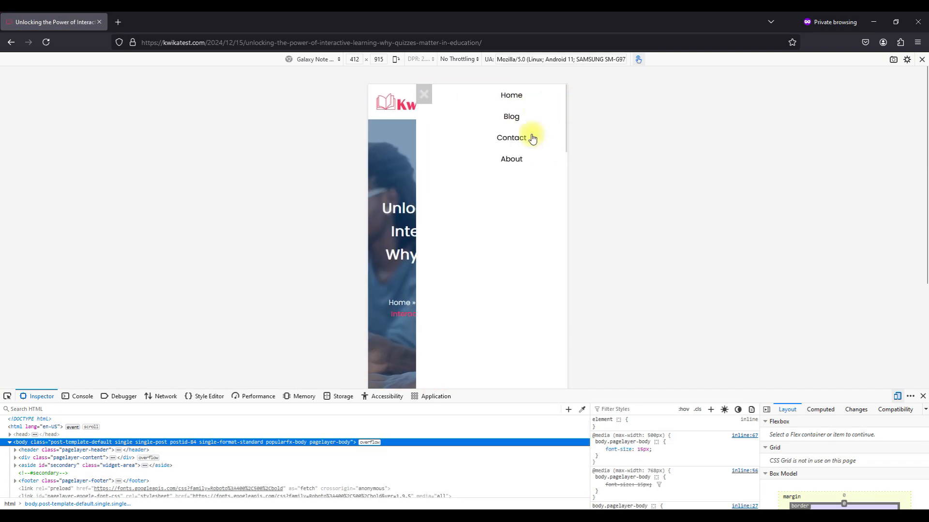
click(521, 140)
scroll(497, 201, down, 8)
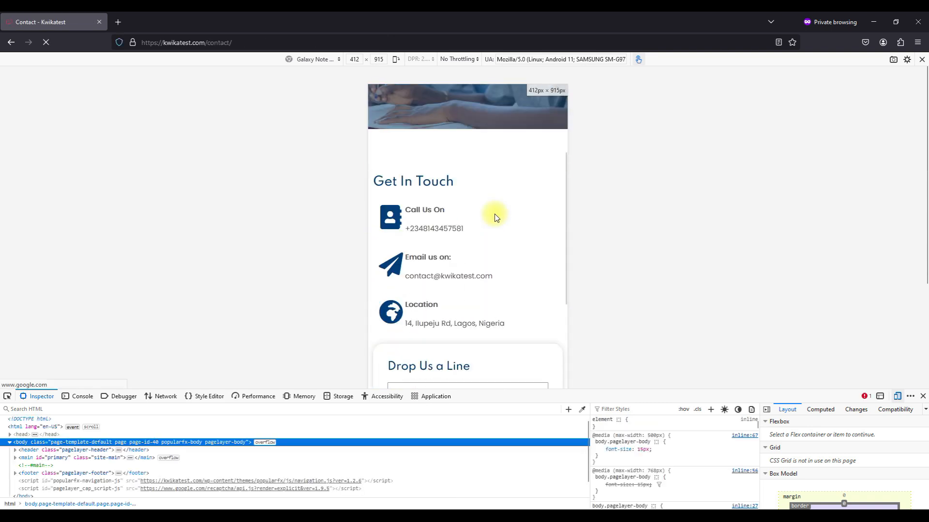
scroll(496, 218, down, 5)
scroll(494, 213, up, 15)
click(552, 105)
click(493, 159)
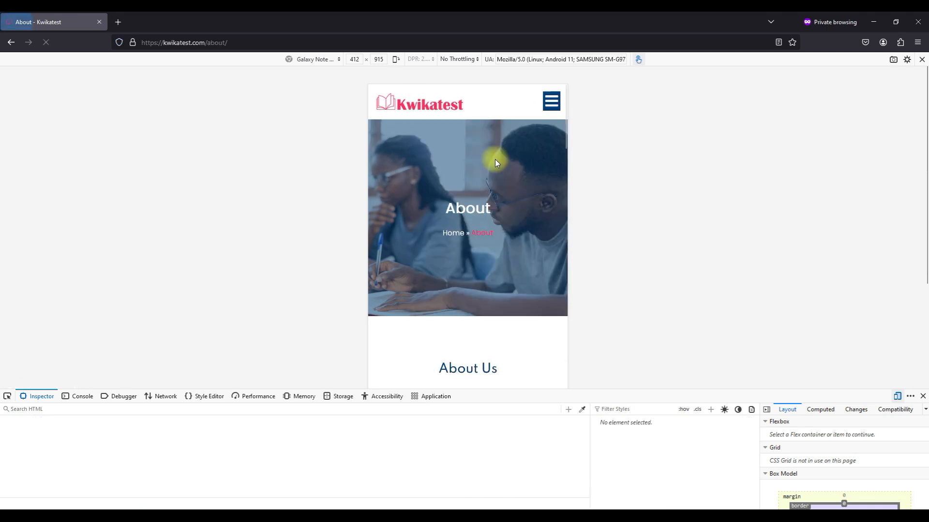
scroll(495, 159, down, 15)
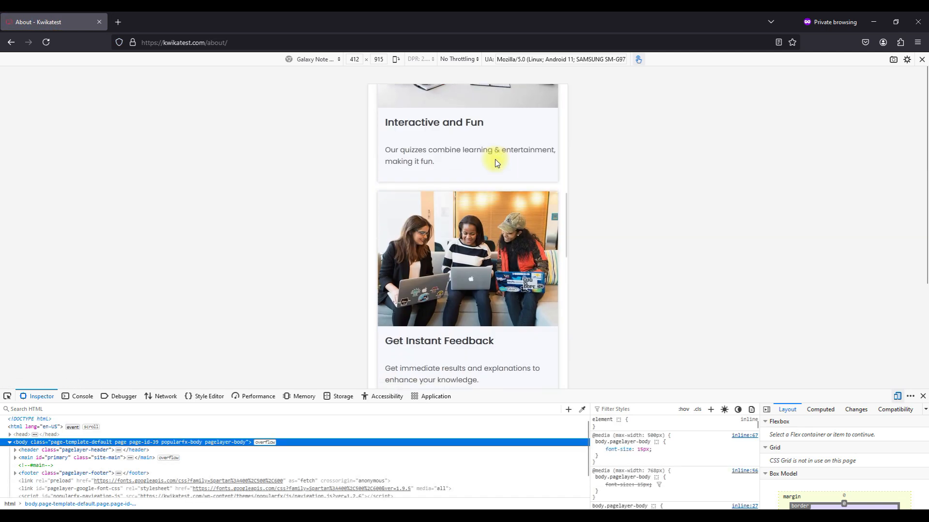
scroll(494, 162, down, 15)
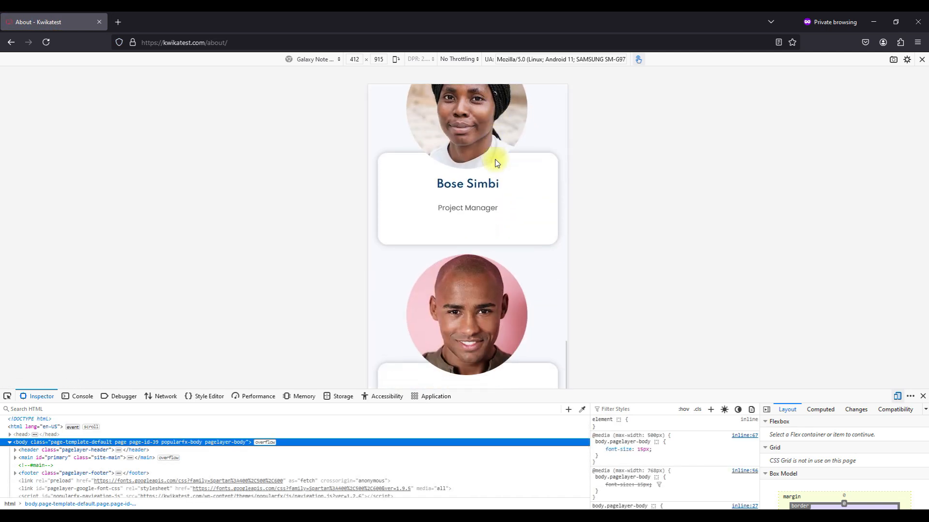
scroll(494, 163, up, 20)
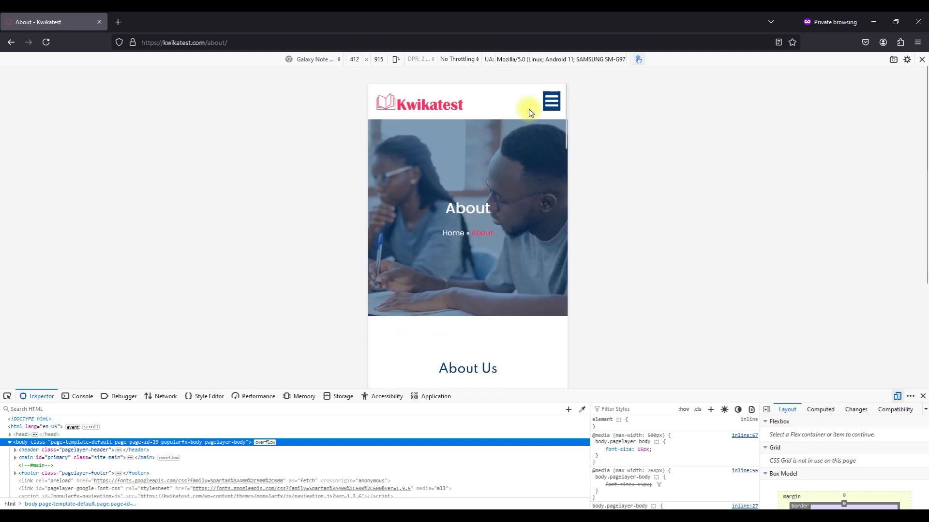
click(555, 103)
click(486, 99)
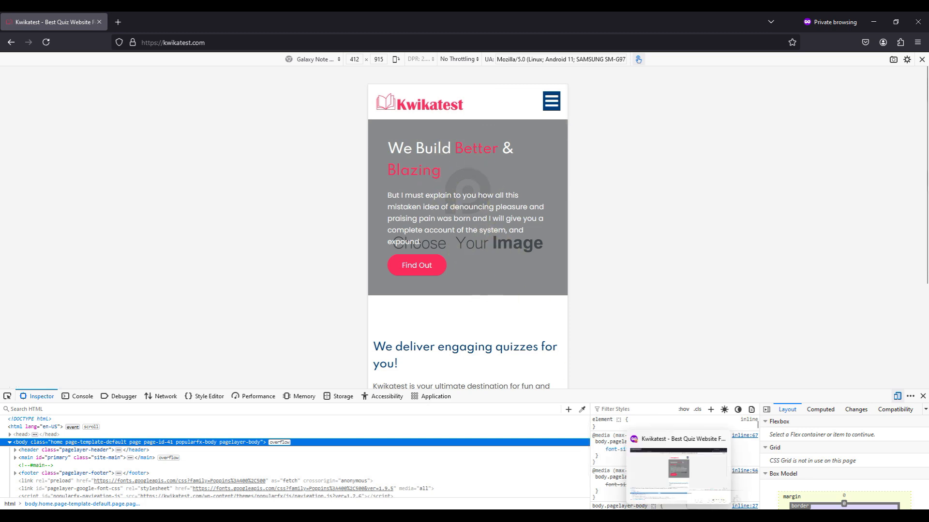
From the admin Dashboard, go to Customize > Header, Footer, Templates, Pages and edit the Home Header in Pagelayer.
click(678, 517)
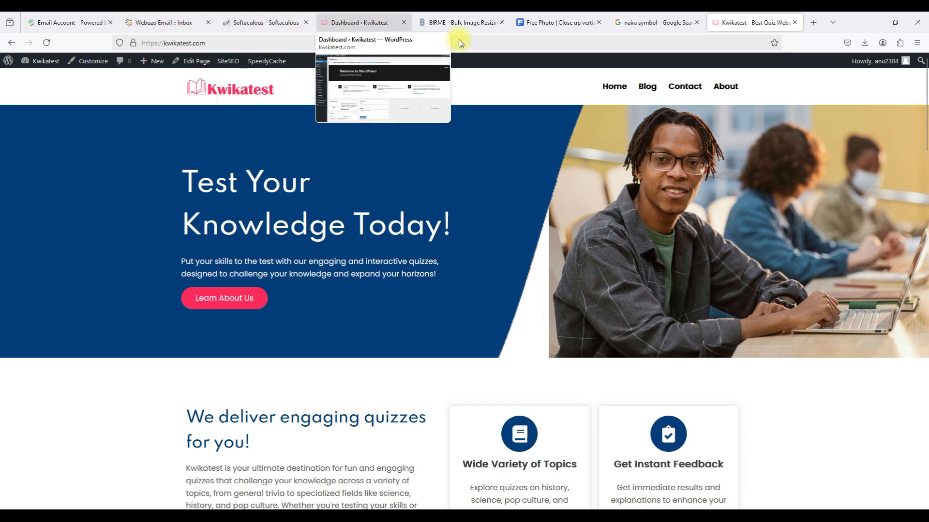
mouse_move(42, 61)
click(37, 79)
mouse_move(37, 233)
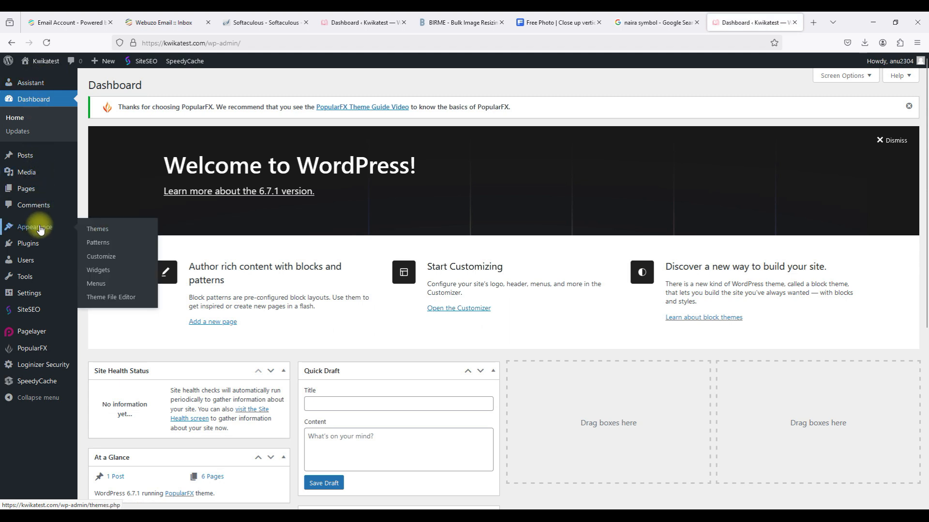
click(110, 260)
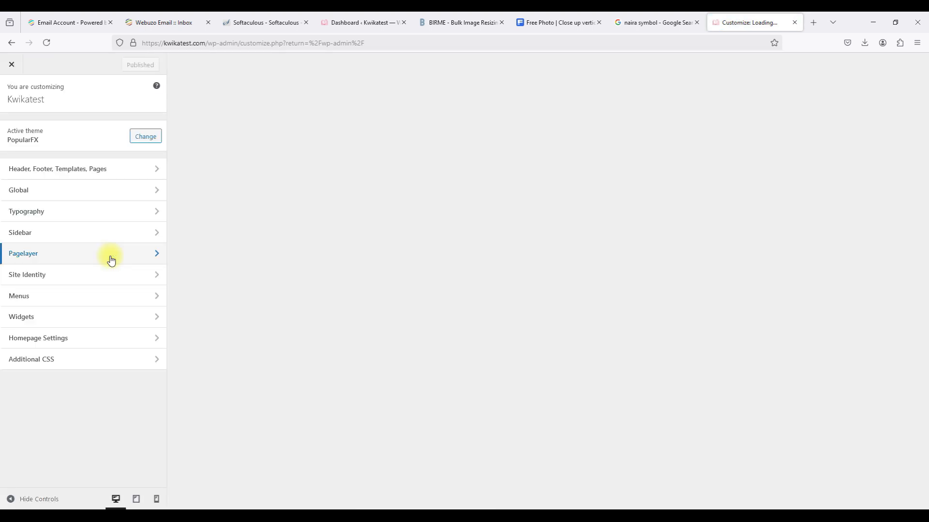
click(100, 171)
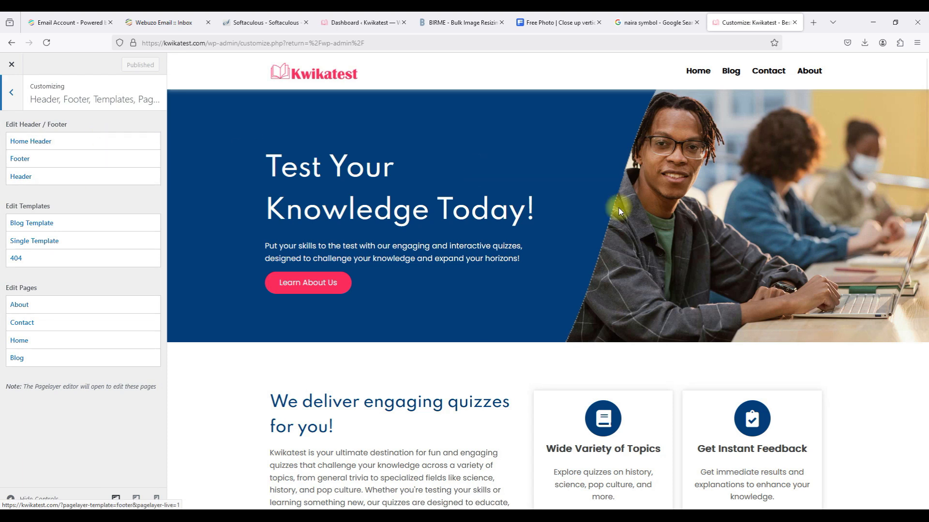
click(92, 144)
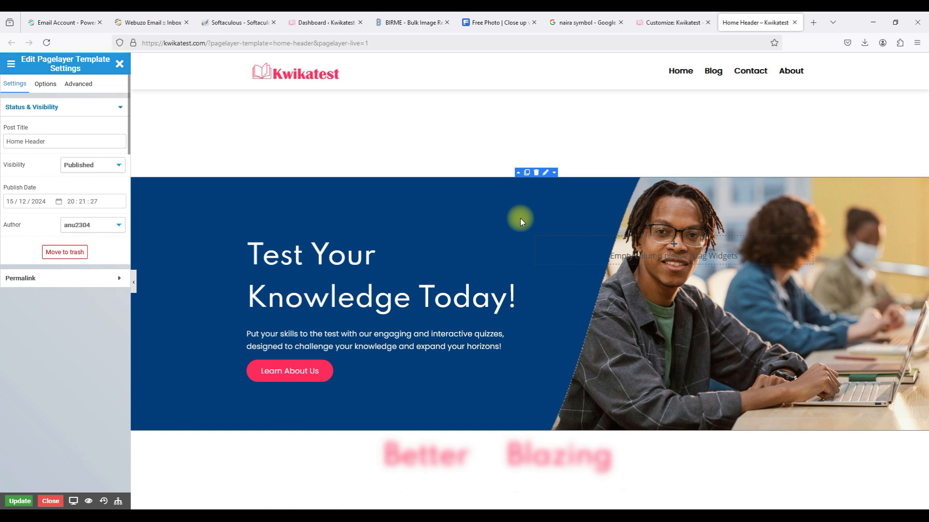
Review the hero row's Background Style: Right, Center, No-repeat, Contain.
click(545, 174)
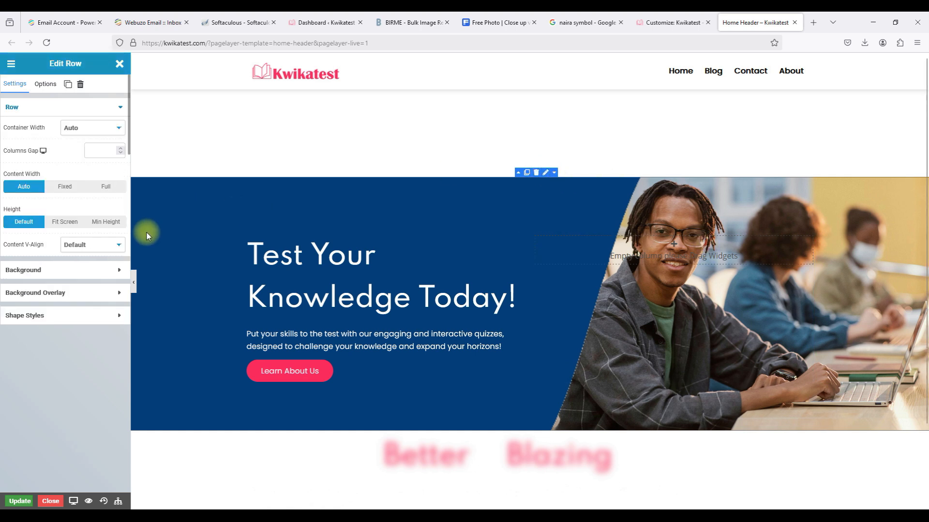
click(48, 86)
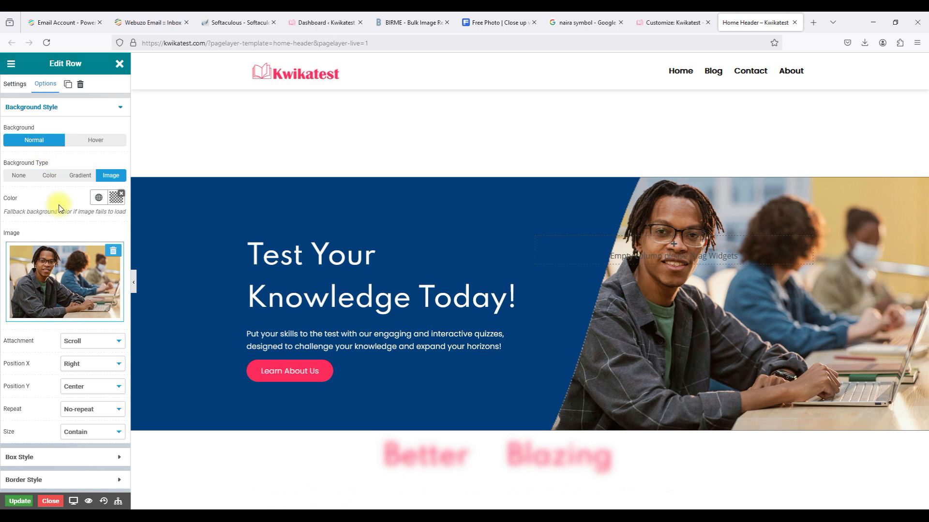
scroll(61, 208, down, 1)
scroll(61, 207, down, 1)
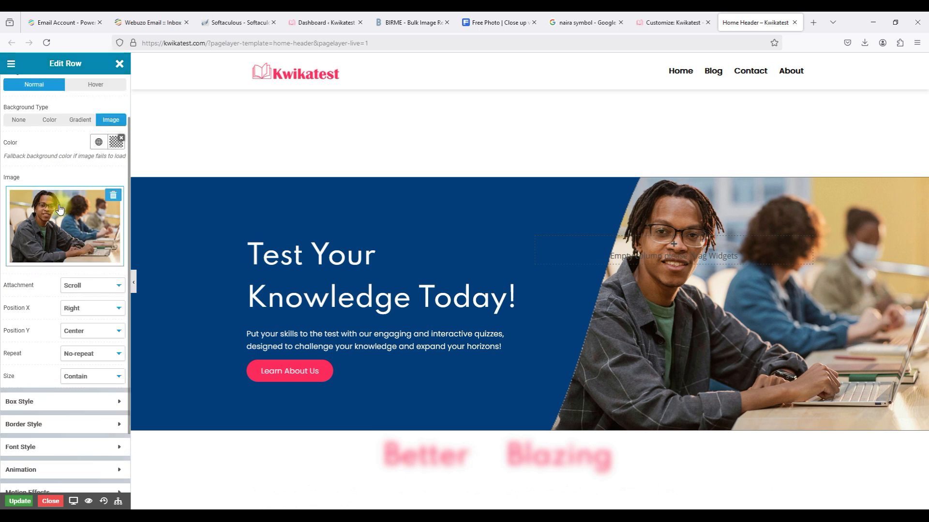
scroll(61, 208, down, 3)
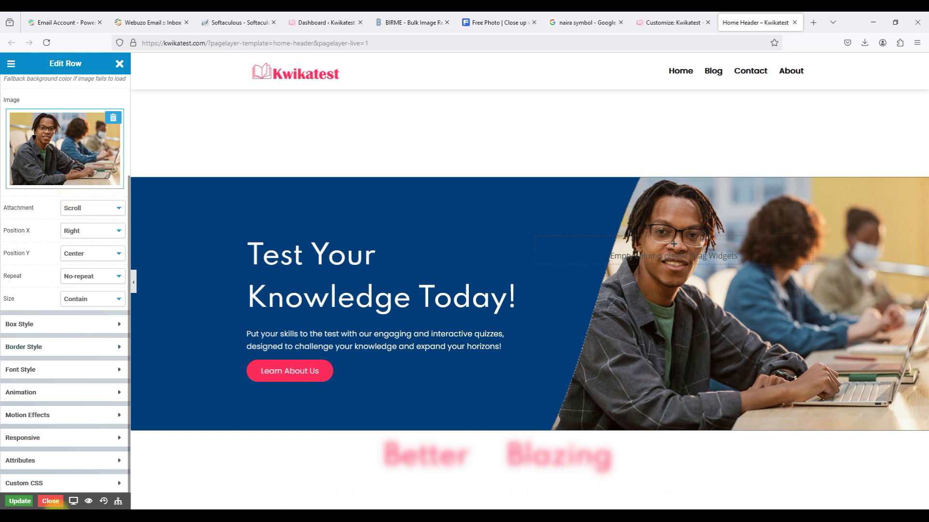
Preview the header at phone, tablet, desktop, then tablet widths.
mouse_move(73, 501)
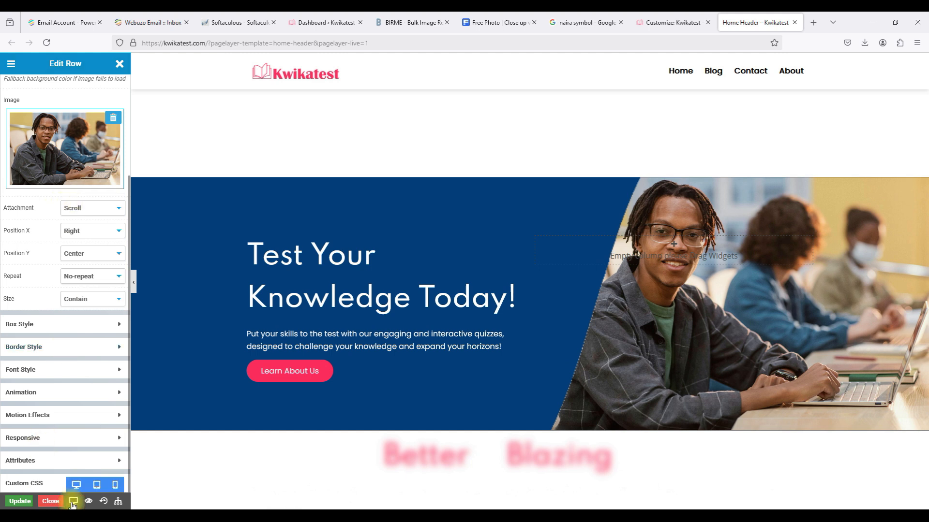
click(114, 485)
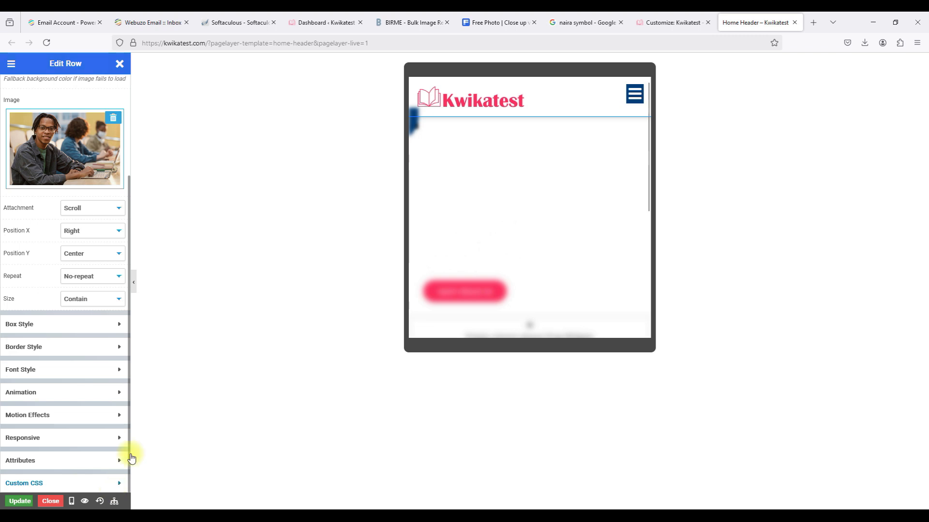
scroll(481, 205, down, 5)
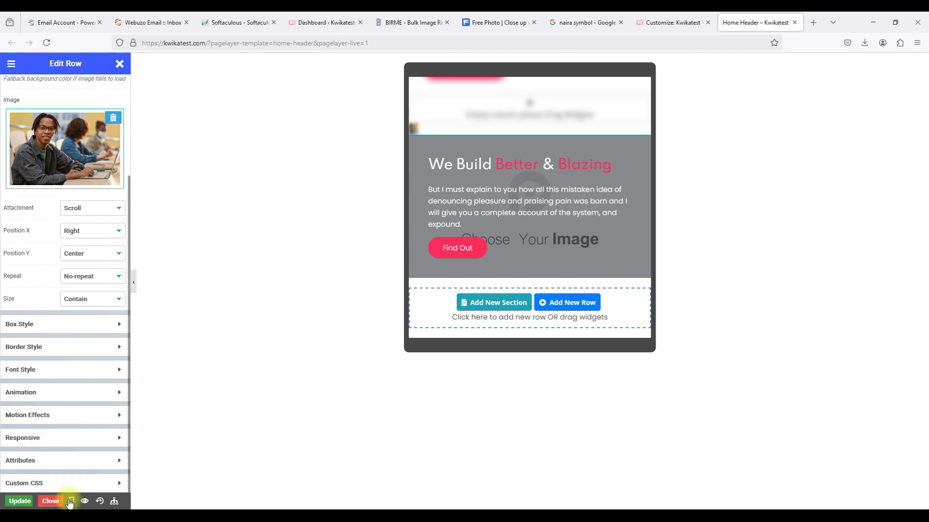
mouse_move(71, 502)
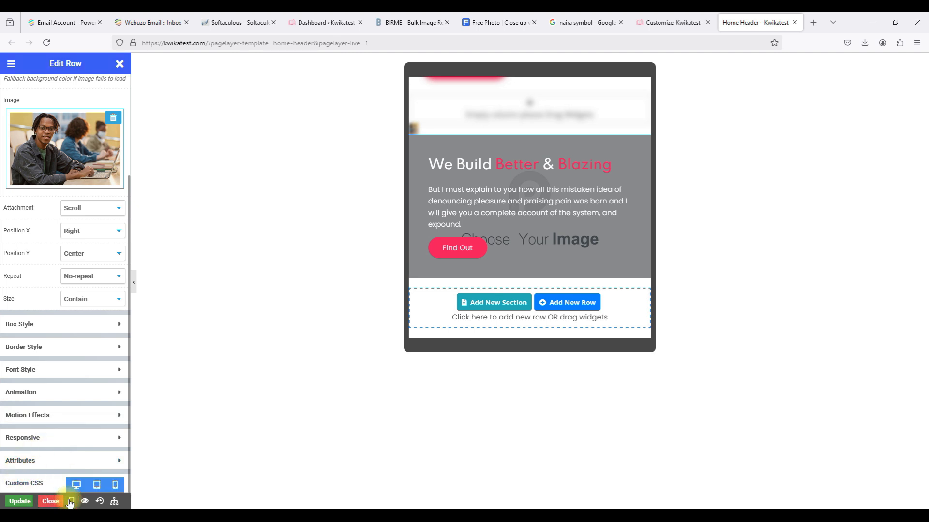
click(95, 485)
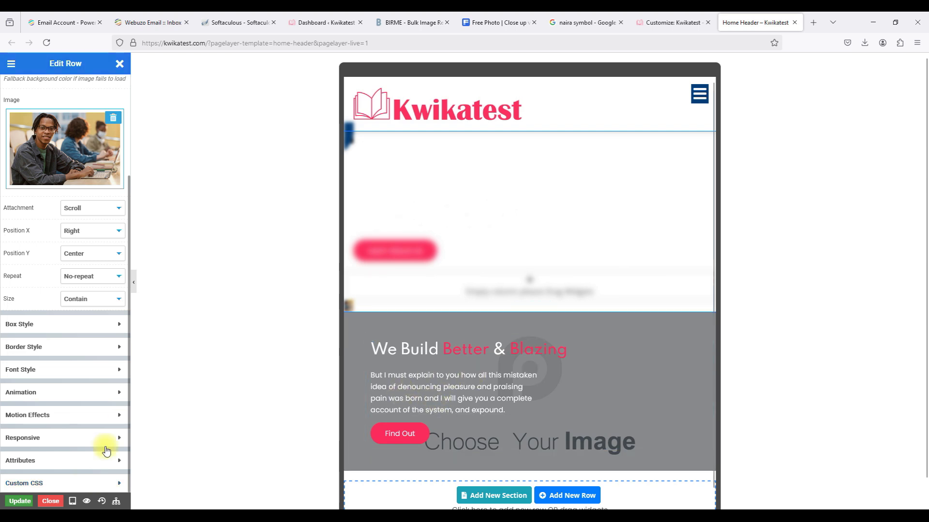
mouse_move(72, 501)
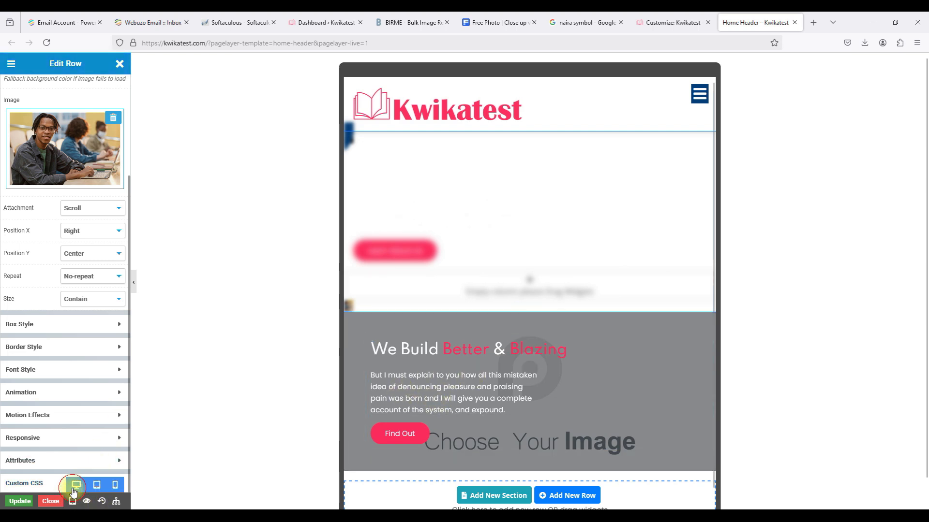
click(73, 485)
mouse_move(74, 500)
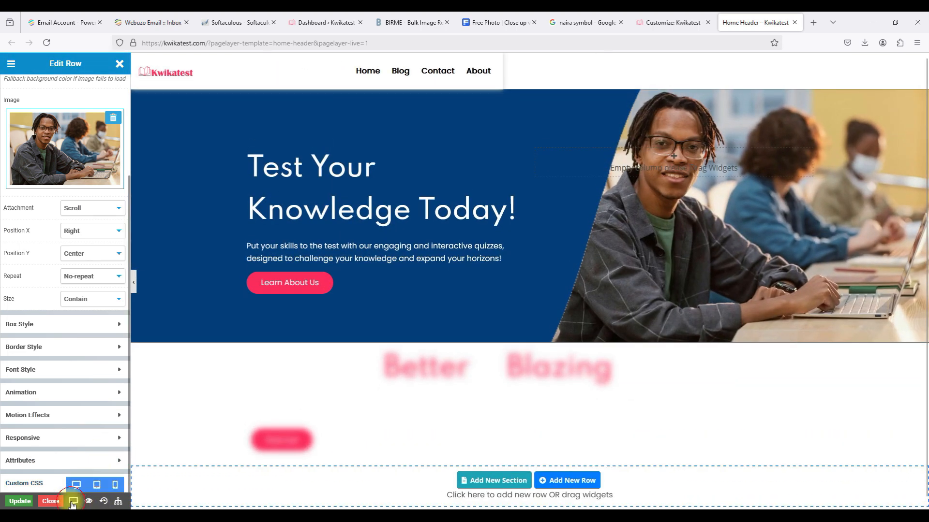
click(96, 485)
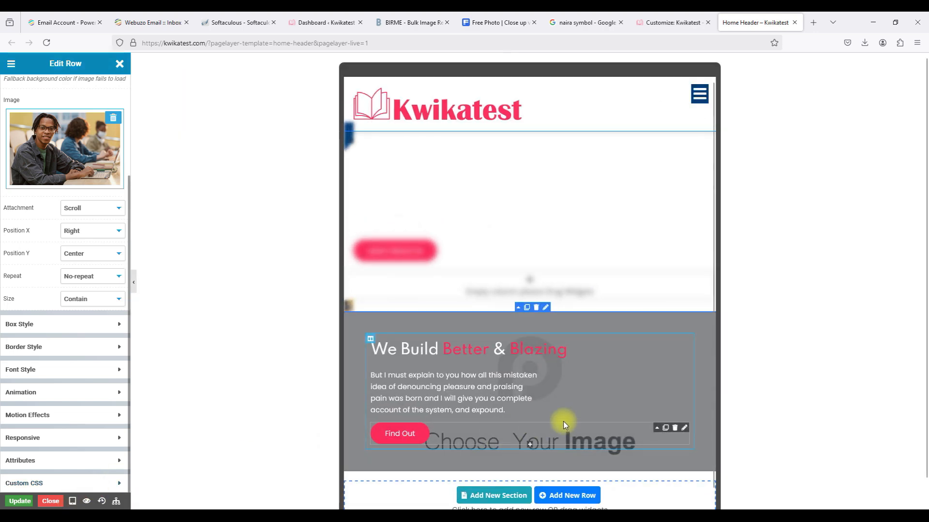
Set the We Build Better & Blazing row background to the Kwikatest-WP-B1 student photo.
click(545, 308)
click(69, 274)
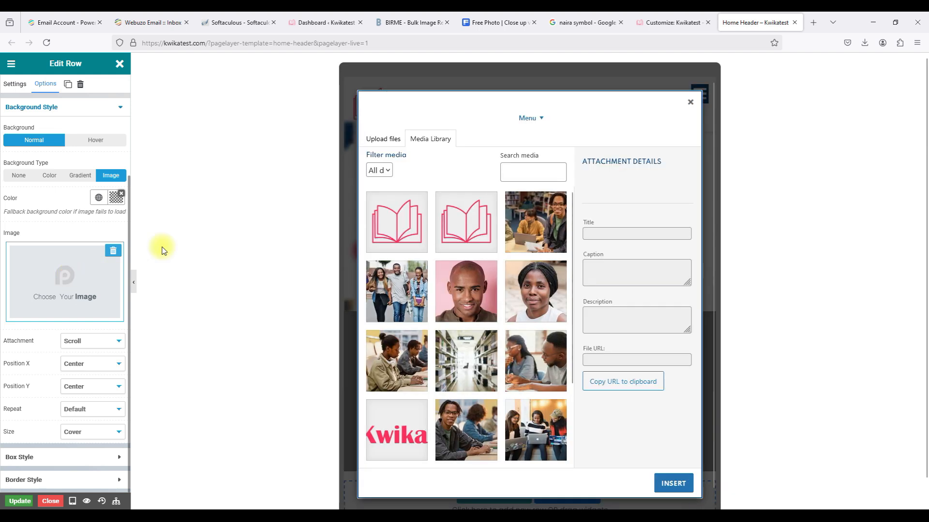
scroll(453, 294, down, 3)
click(455, 304)
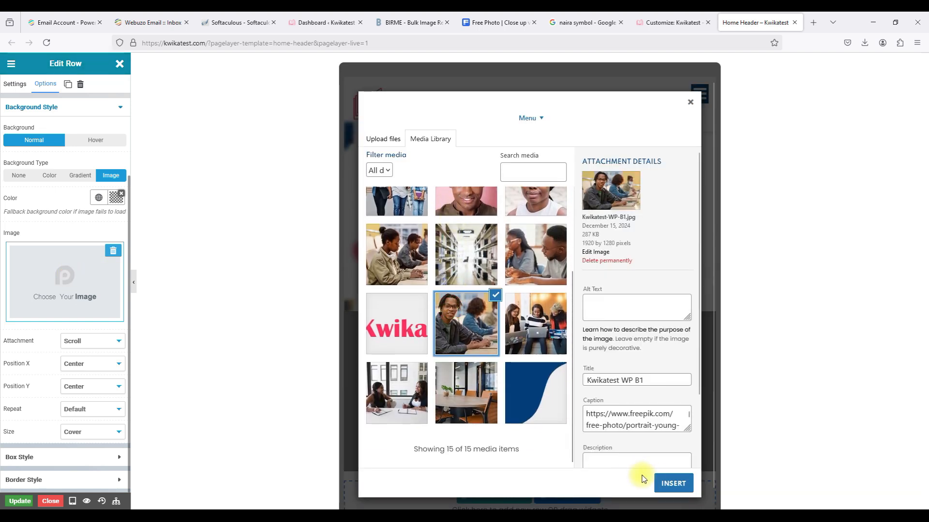
click(663, 482)
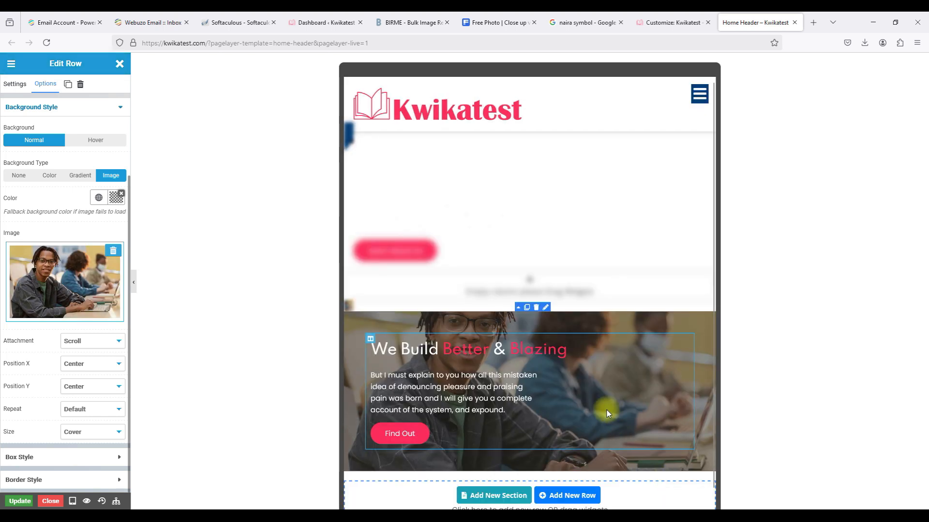
Switch the editor preview to phone size and scroll down to check it.
click(72, 504)
click(115, 486)
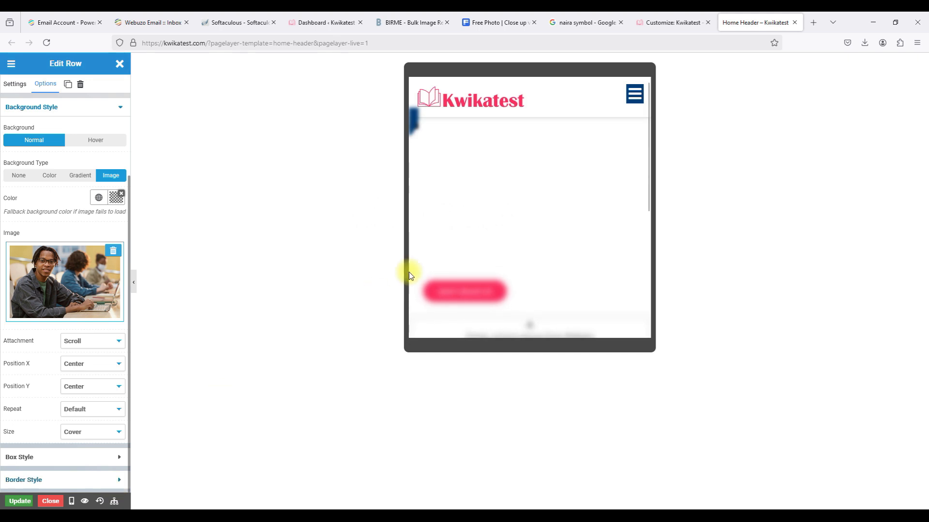
scroll(520, 215, down, 4)
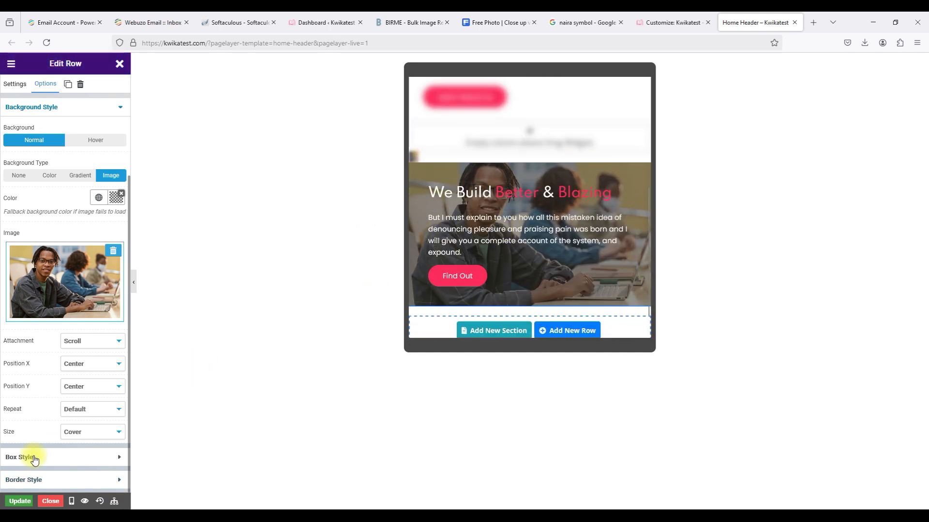
Update the Home Header, check the reloaded live mobile home page, then update again.
click(20, 501)
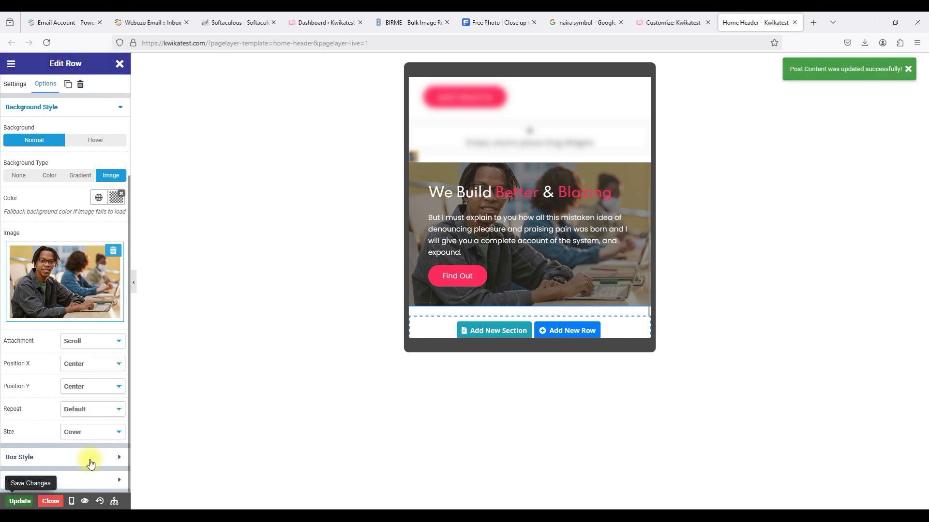
mouse_move(678, 516)
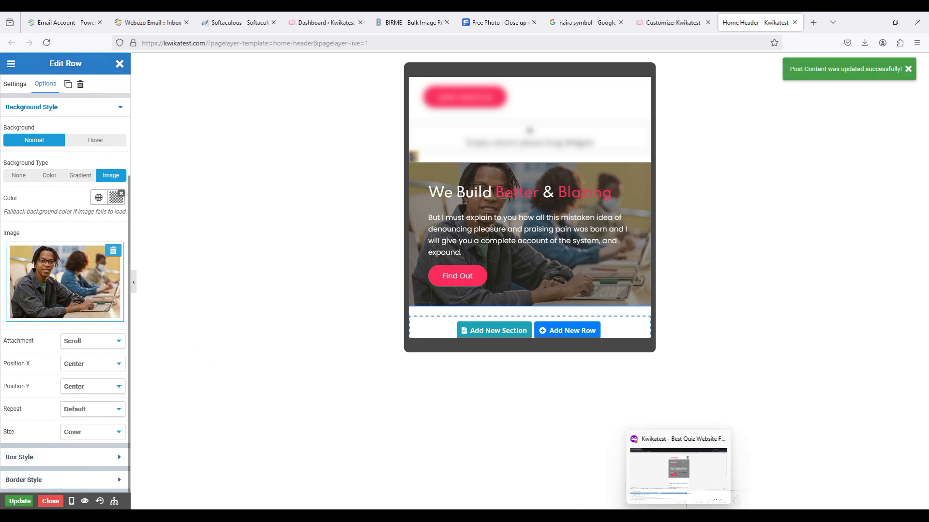
click(678, 469)
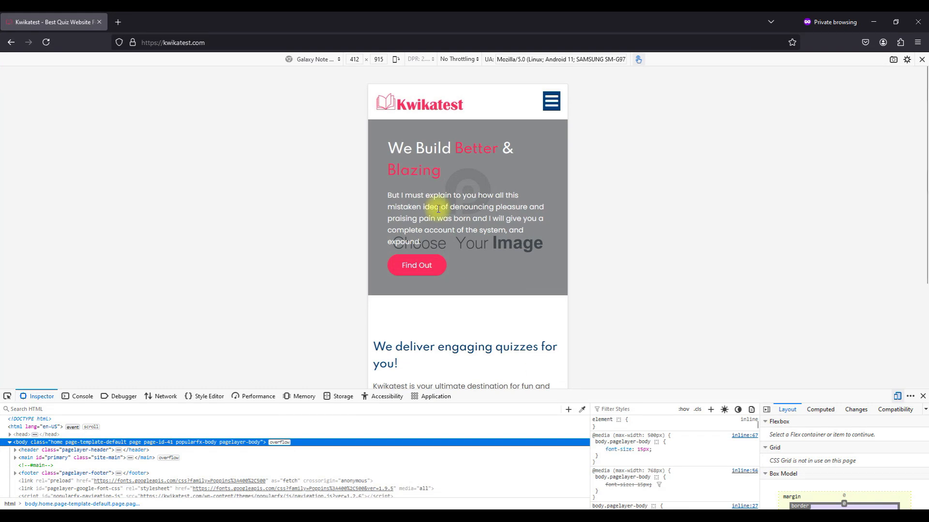
click(45, 42)
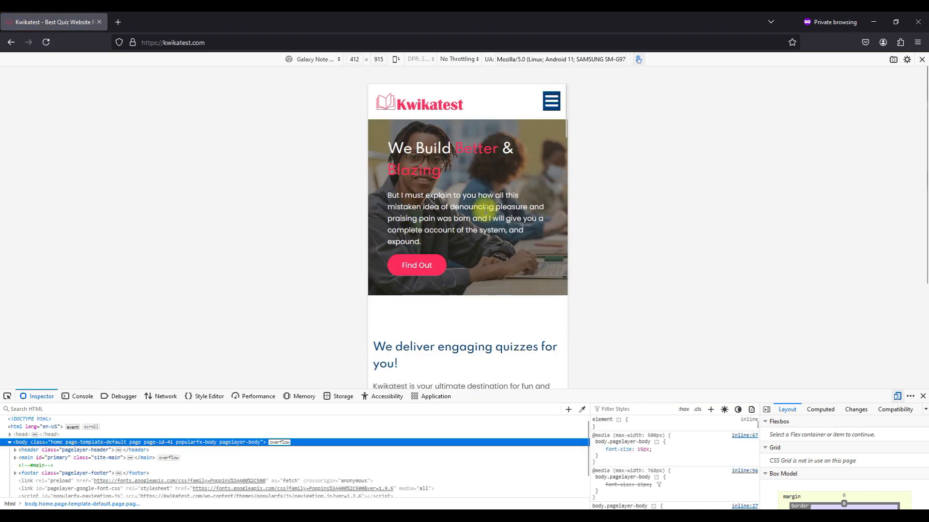
scroll(485, 211, down, 1)
scroll(485, 210, up, 1)
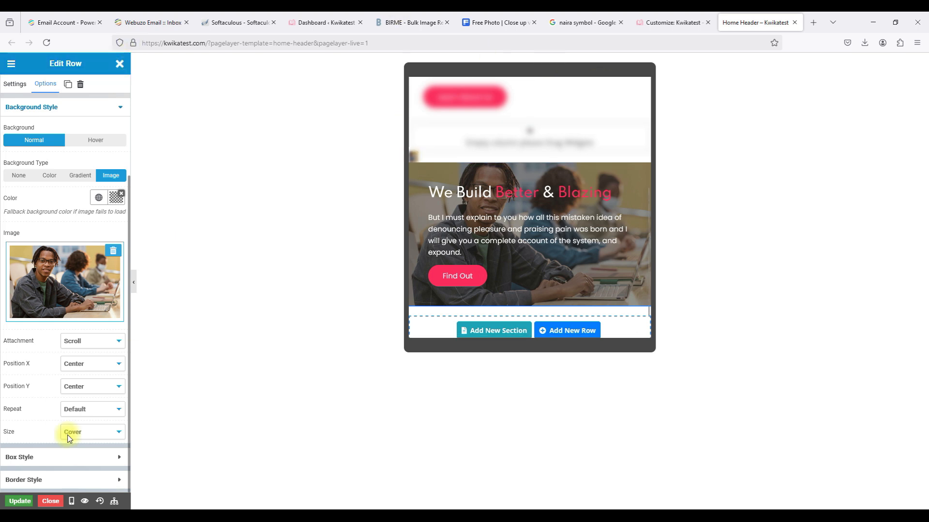
click(21, 502)
Close the header editor and open Pagelayer's Website Settings, then its general Settings page.
click(48, 500)
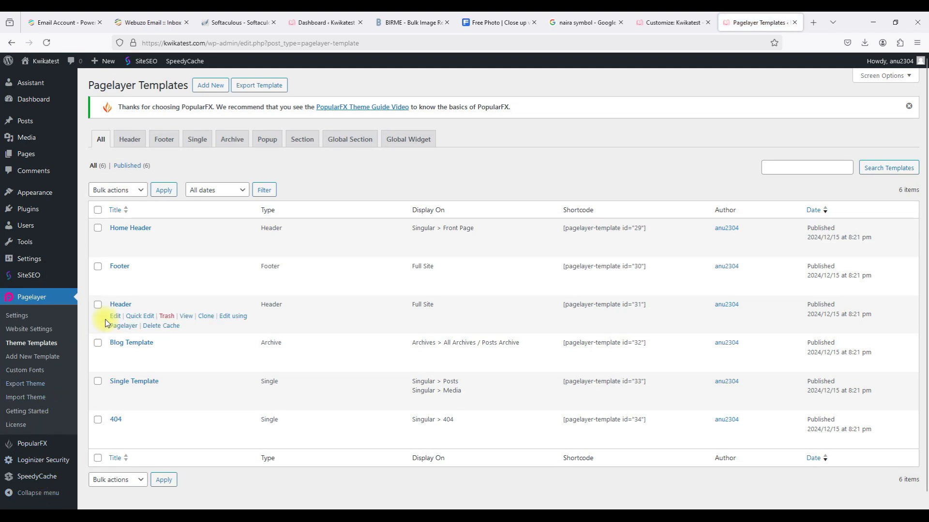
scroll(106, 323, down, 1)
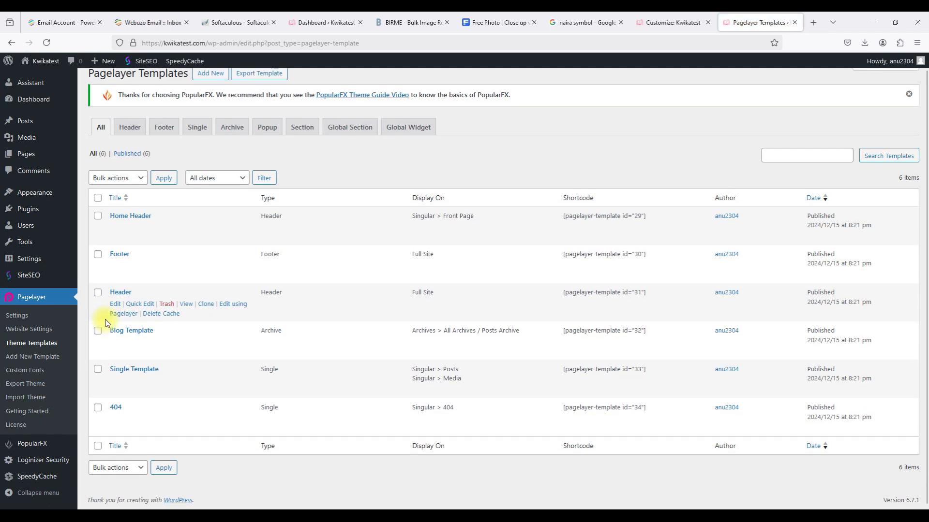
click(35, 331)
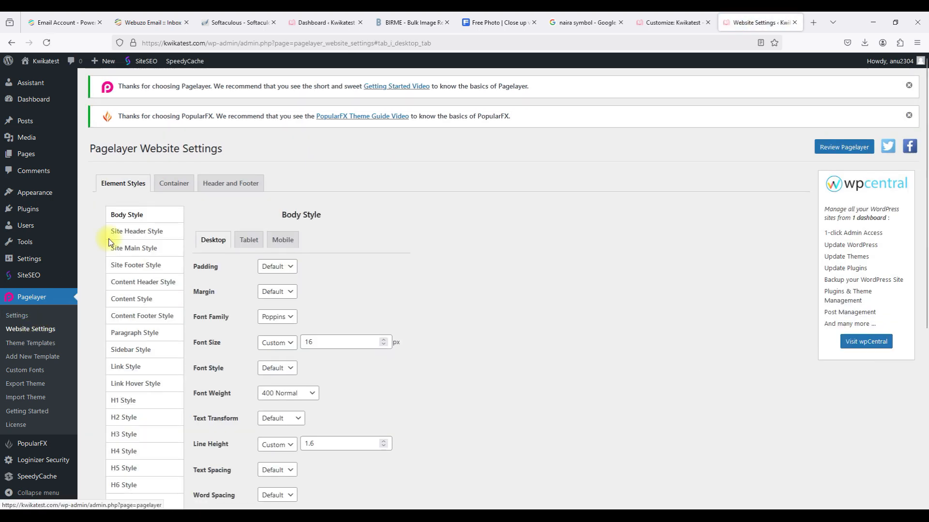
scroll(115, 196, down, 6)
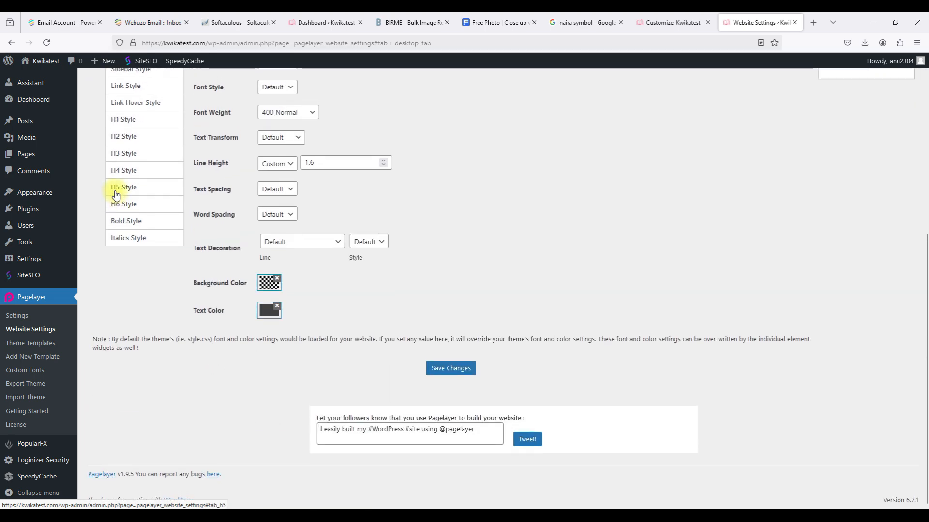
click(22, 320)
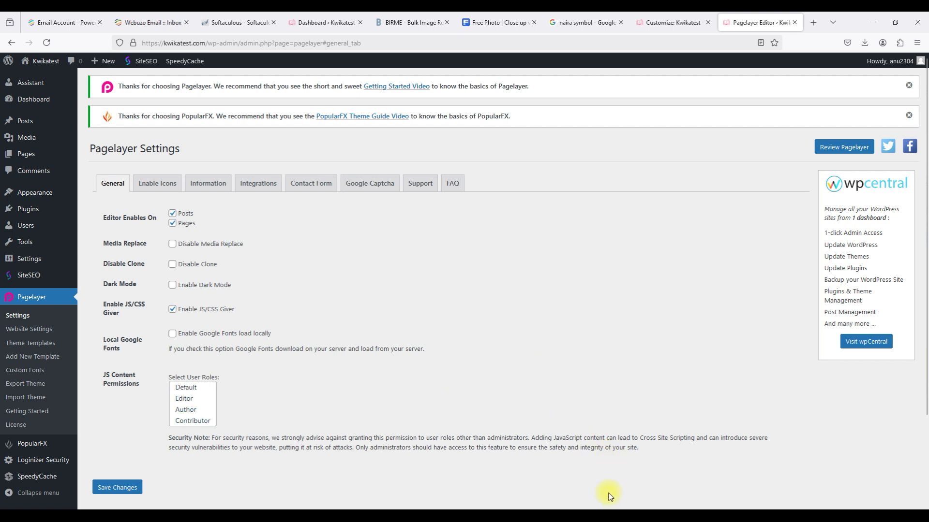
In the private window, close developer tools and Responsive Design Mode, then reload the home page.
click(679, 515)
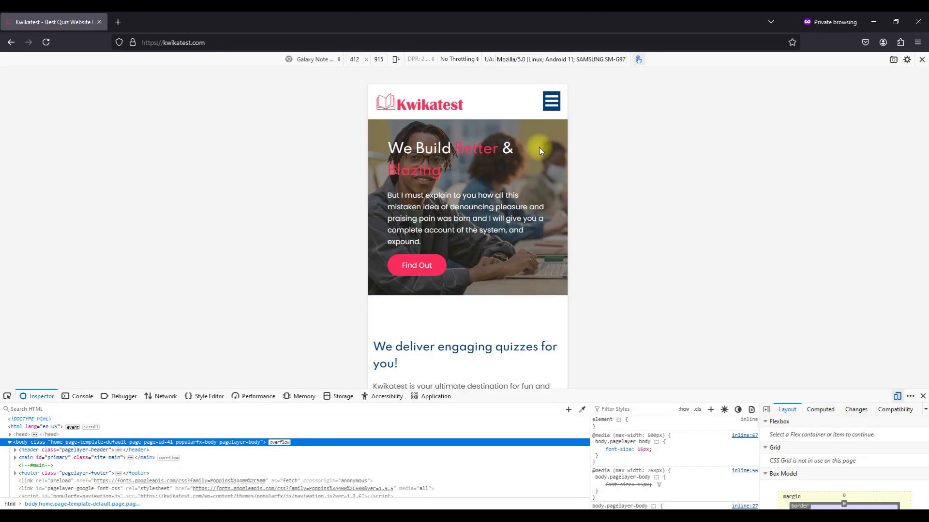
click(922, 396)
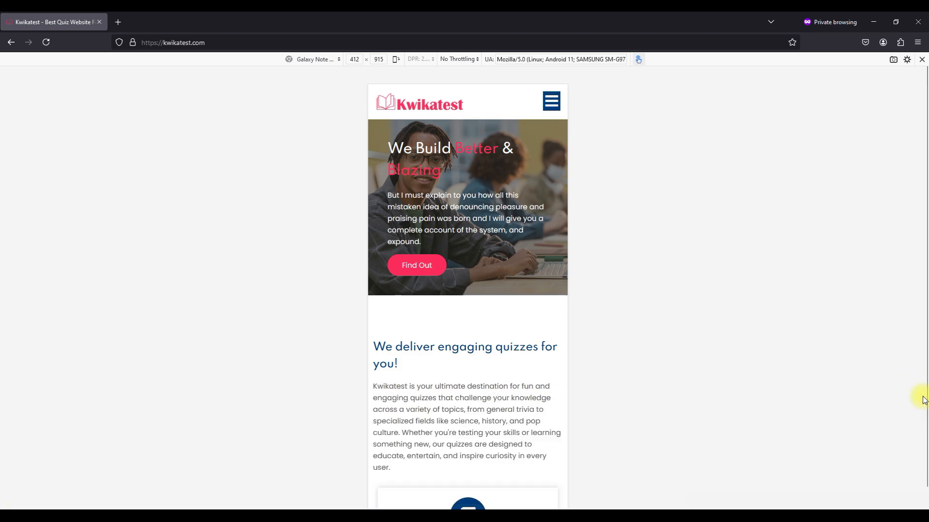
click(922, 59)
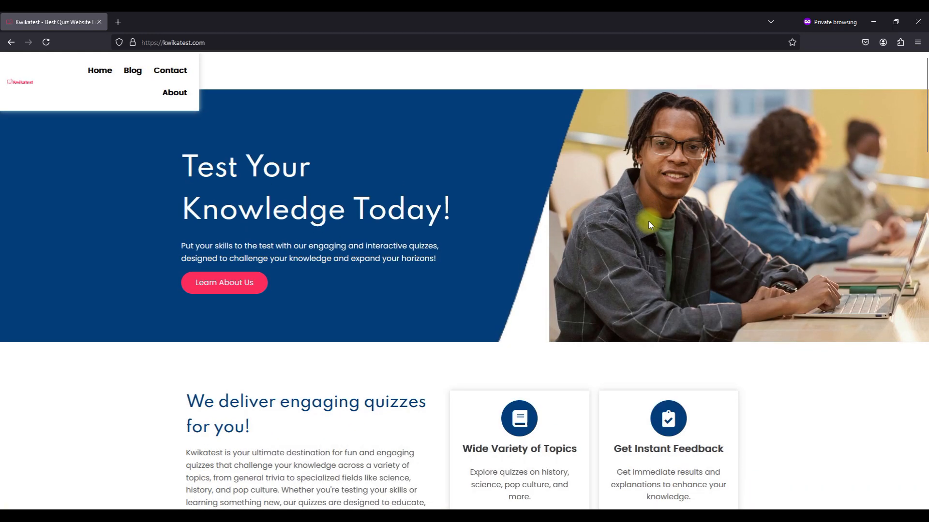
click(45, 42)
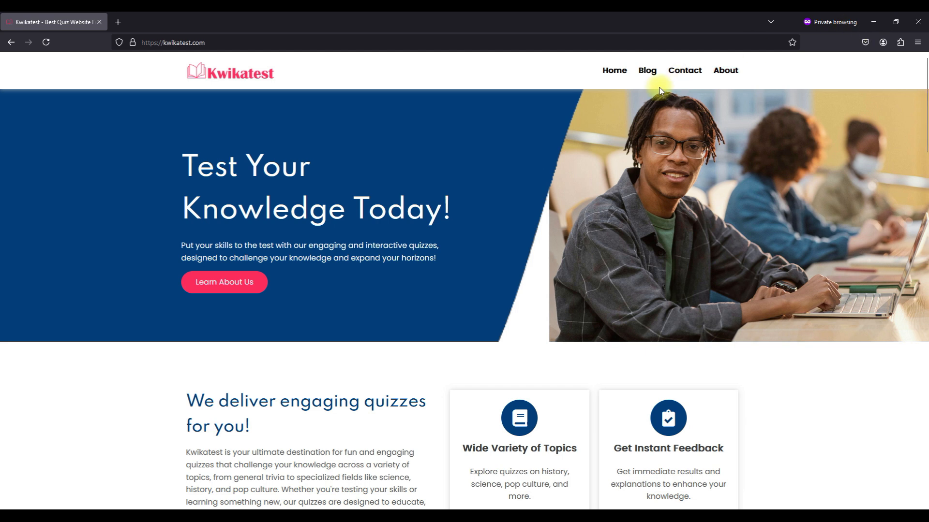
Load the site's /wp-admin login page, open 'Lost your password?', then minimize the private window.
click(480, 44)
click(480, 46)
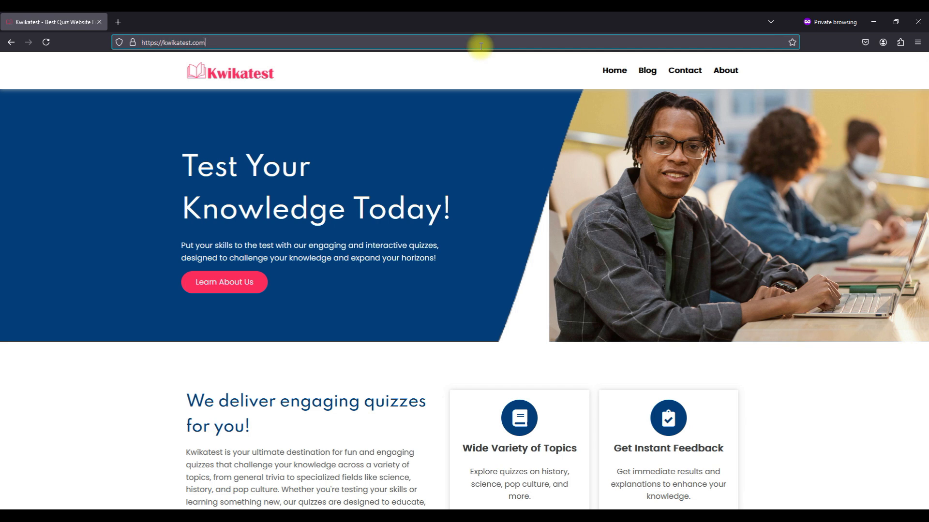
text(/wp-admin)
key(Return)
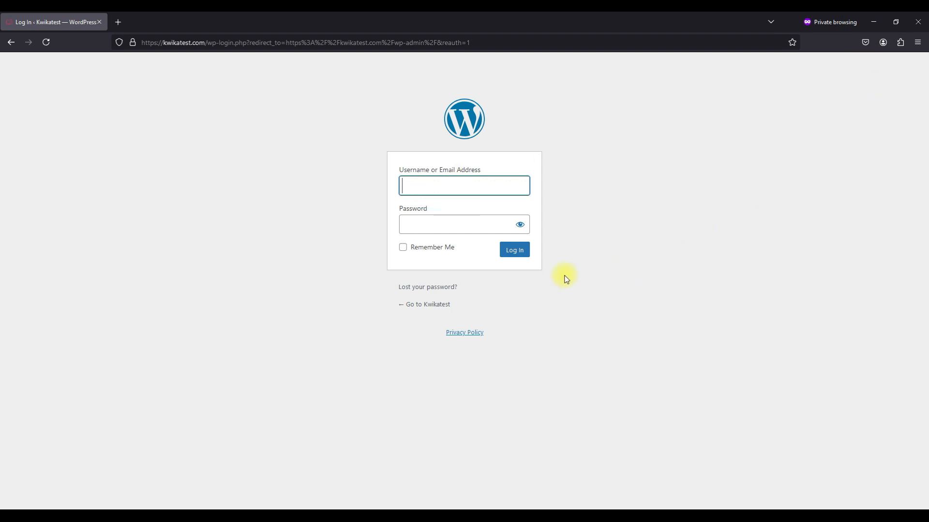
click(430, 290)
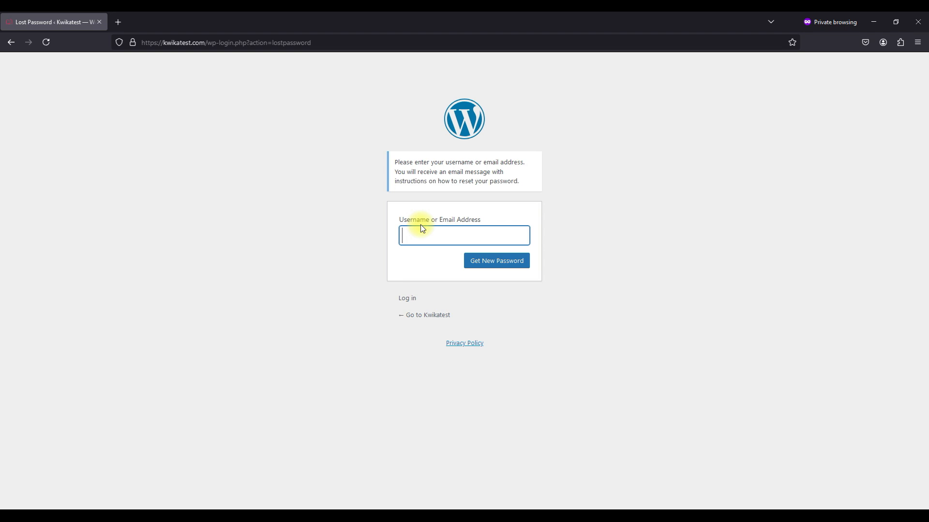
click(877, 25)
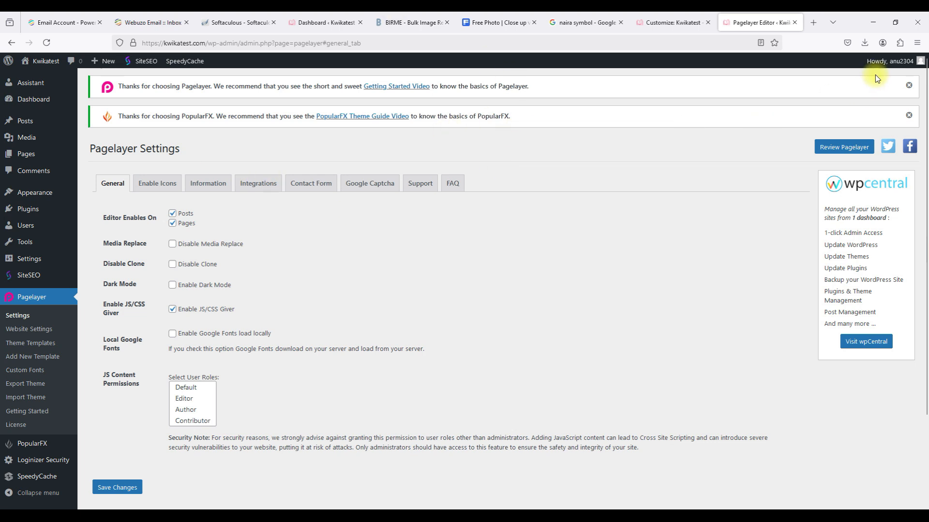
Log the admin out of WordPress from the Howdy menu.
mouse_move(883, 69)
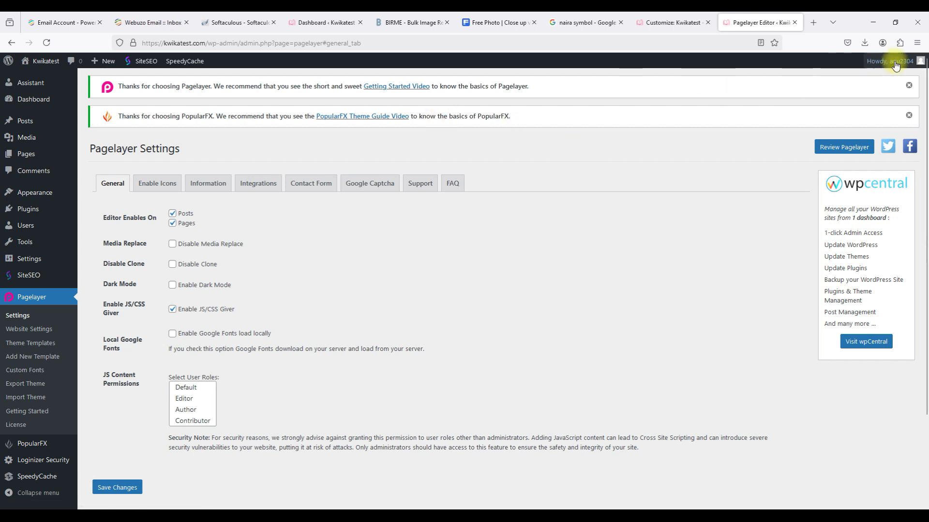
mouse_move(909, 61)
click(859, 107)
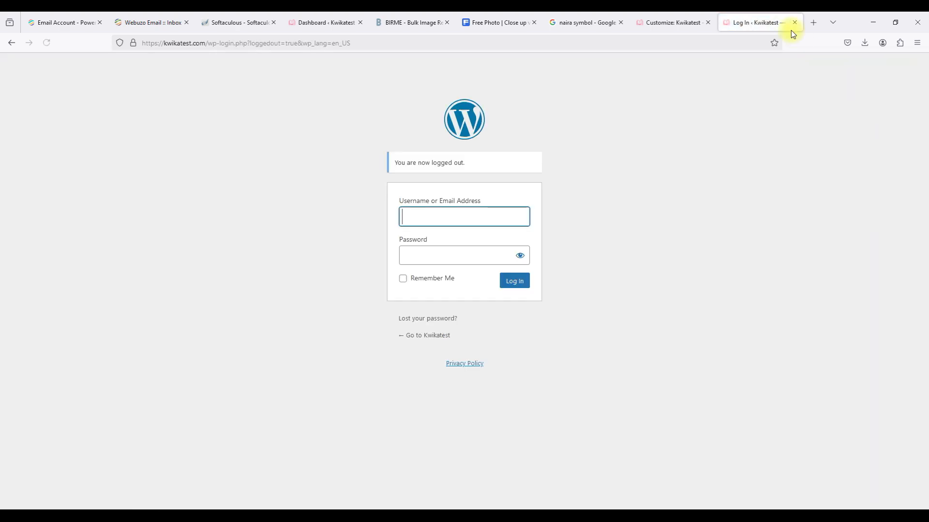
Close the Log In, Customize, Dashboard, Softaculous and Webuzo Email tabs and return to the Webuzo home page.
click(794, 22)
click(793, 22)
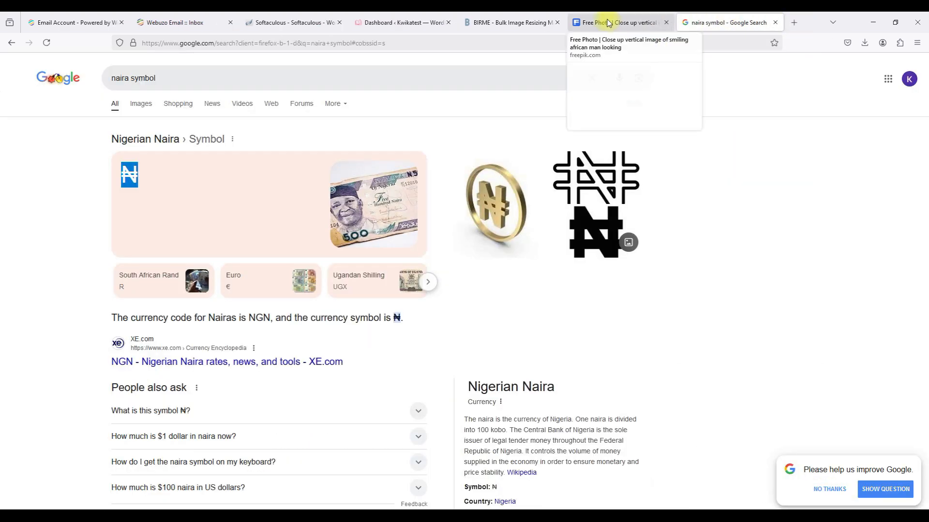
click(375, 16)
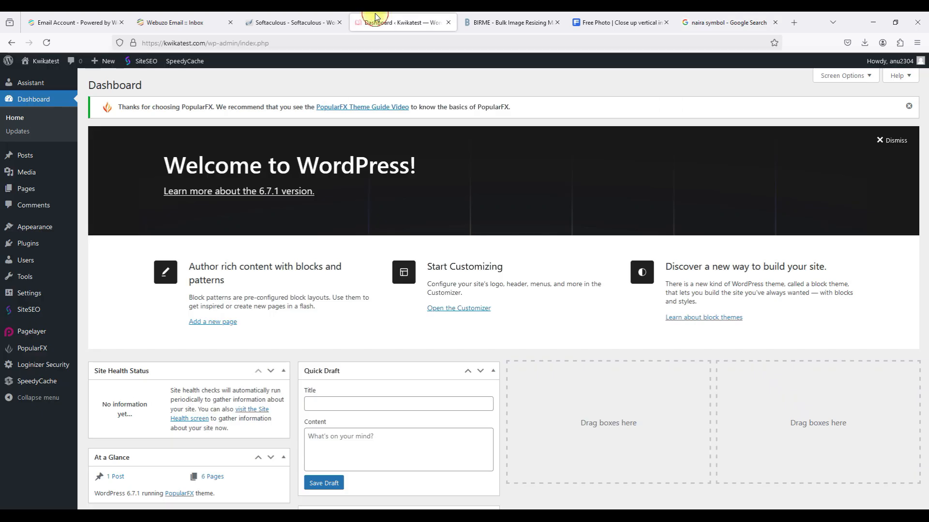
click(448, 22)
click(339, 23)
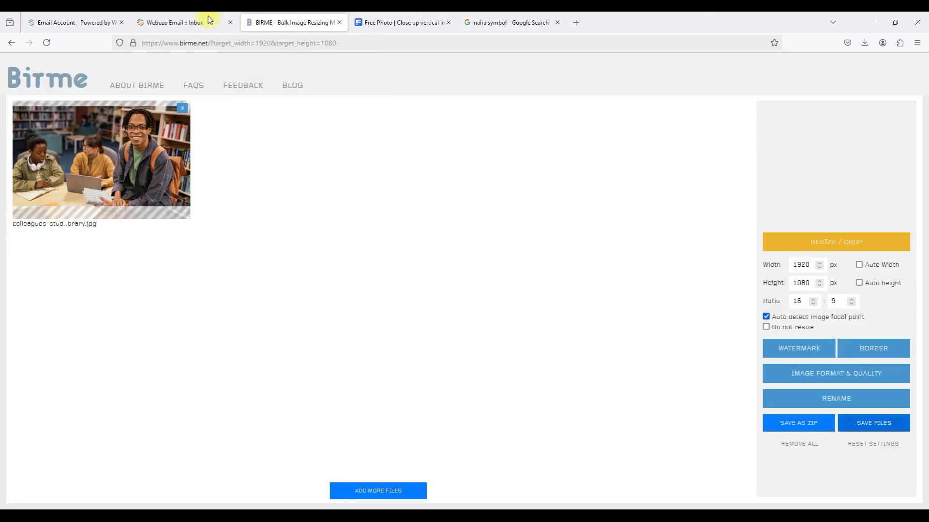
click(222, 21)
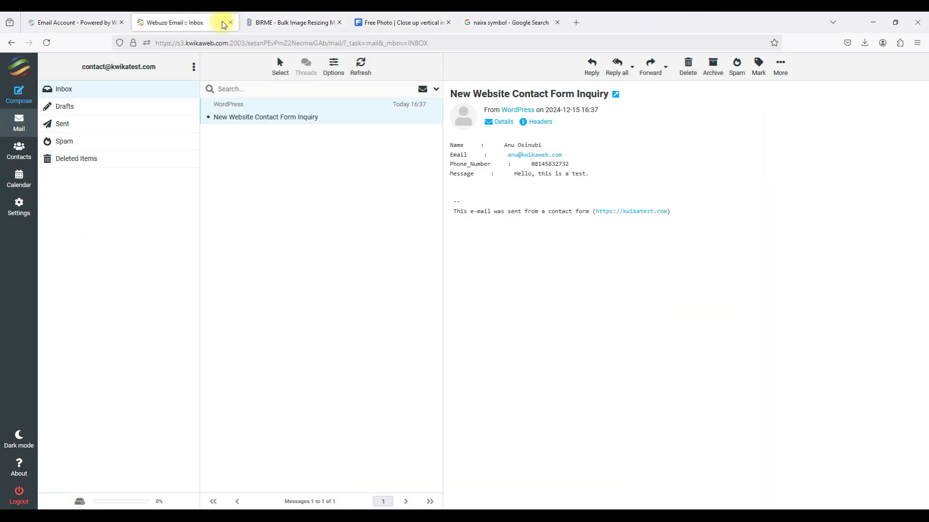
click(230, 22)
click(82, 23)
click(51, 70)
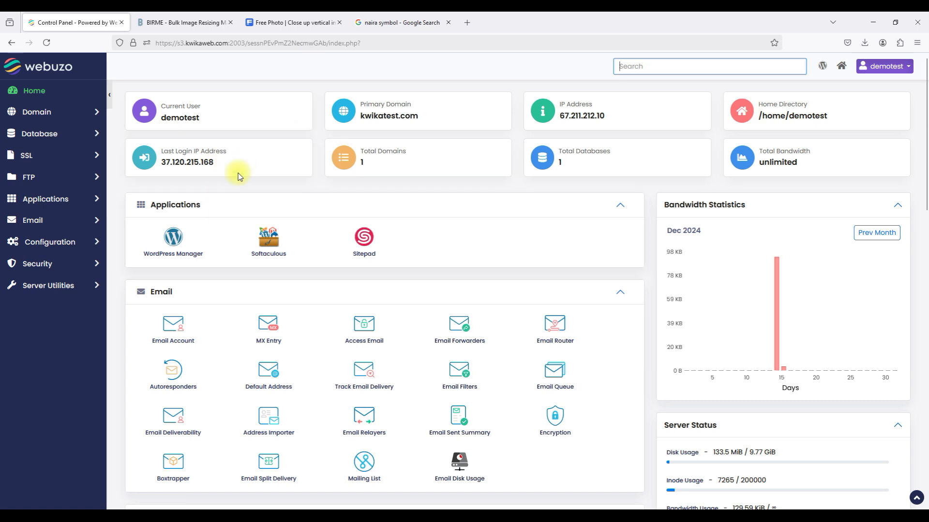
click(171, 243)
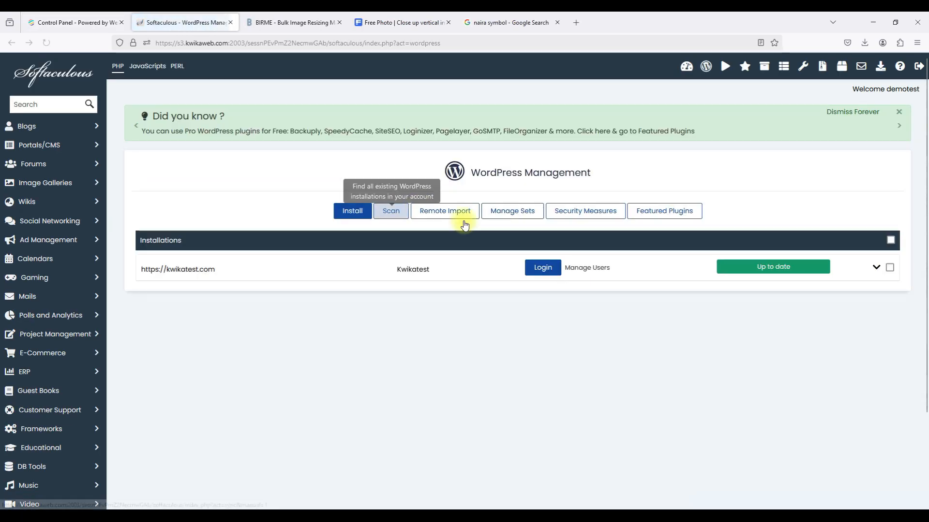
click(545, 266)
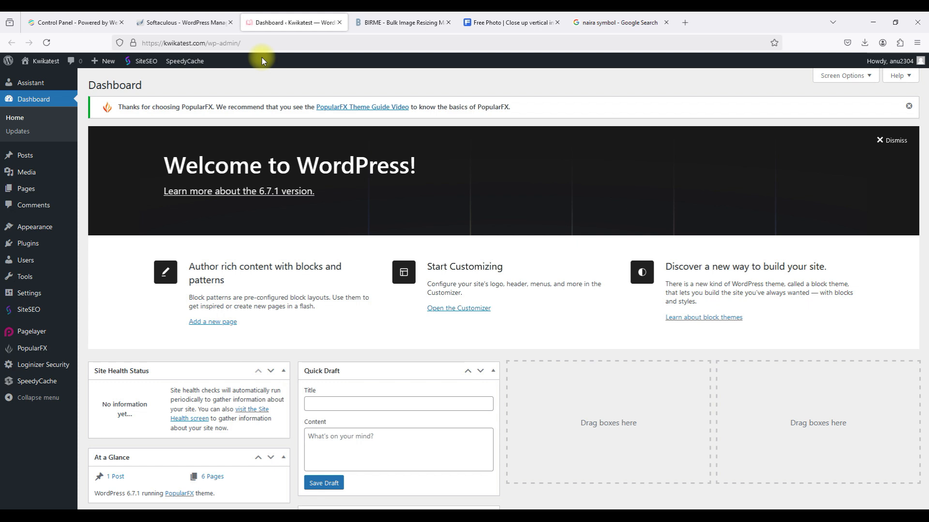
Use SpeedyCache to delete all cache, including minified files.
mouse_move(185, 63)
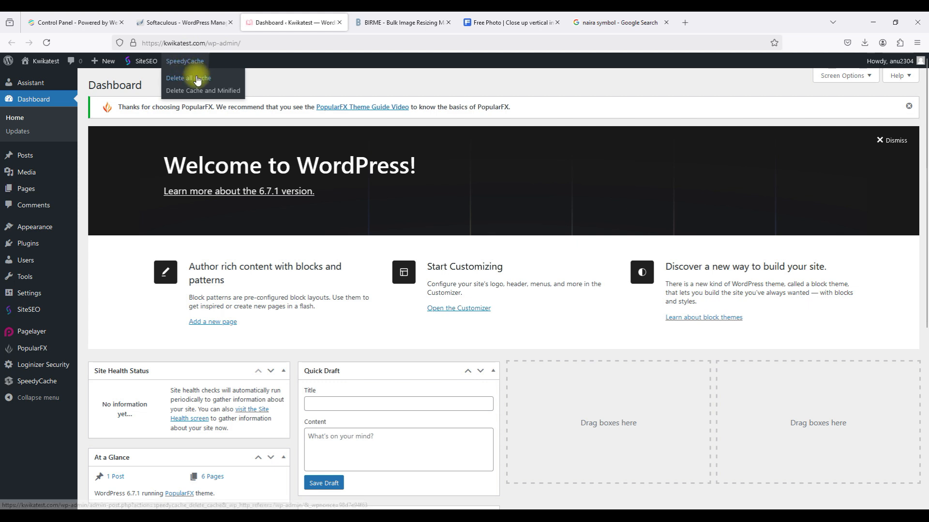
click(193, 77)
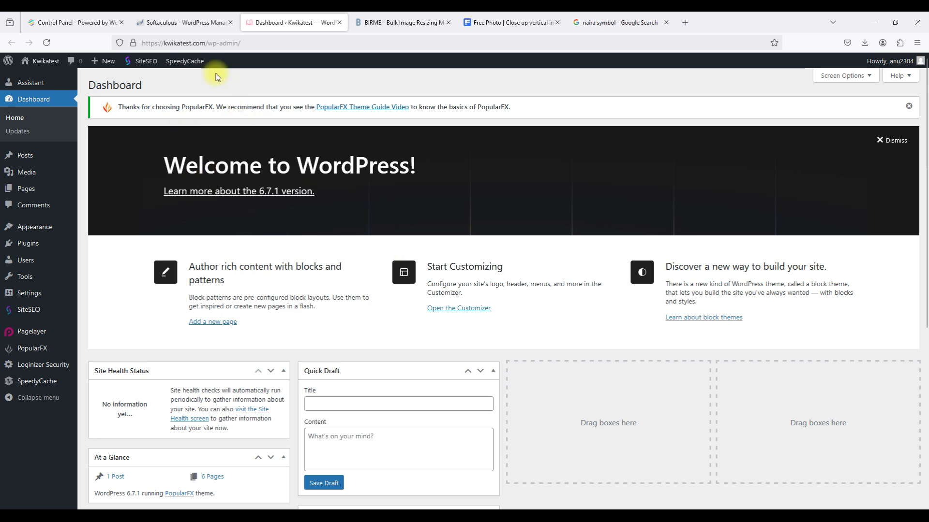
mouse_move(188, 64)
click(189, 91)
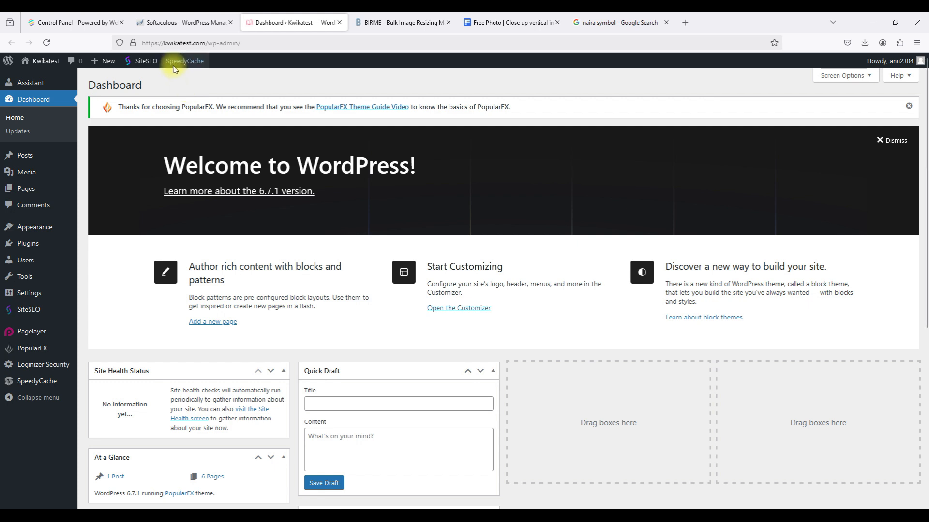
Open the public Kwikatest site from the admin bar.
mouse_move(184, 62)
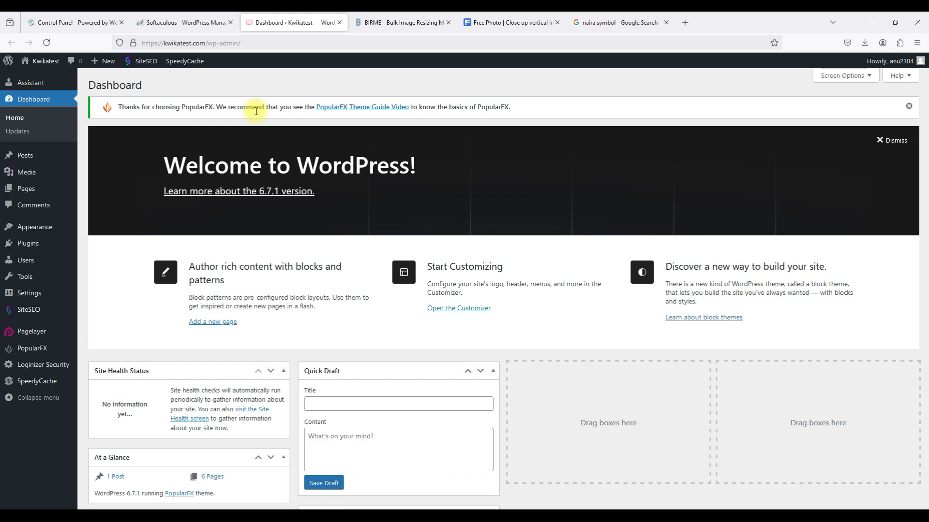
mouse_move(41, 61)
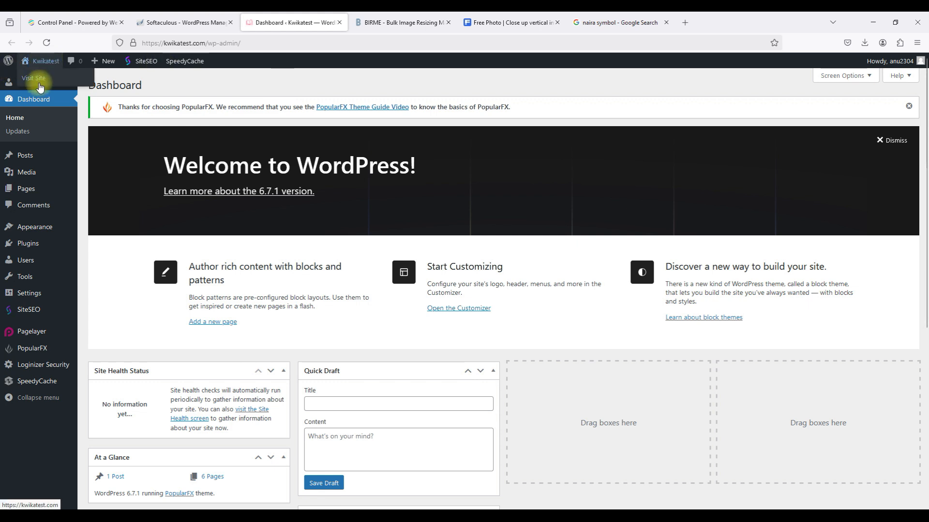
click(38, 77)
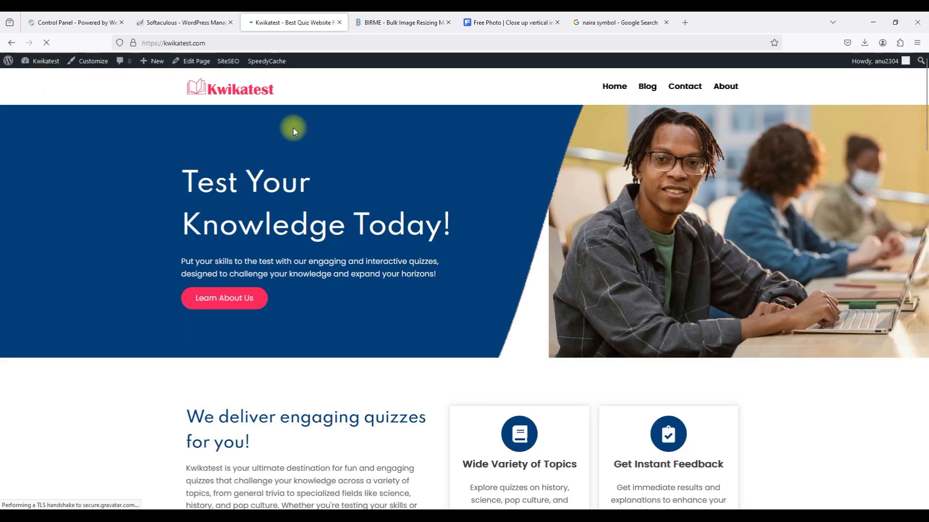
Log out, then strip the wp-login path from the URL to load kwikatest.com as a visitor.
mouse_move(880, 63)
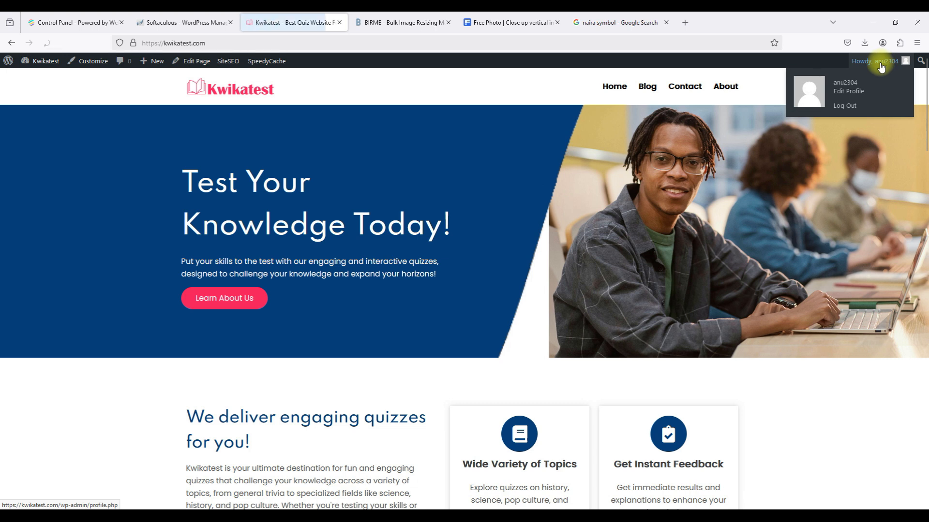
click(845, 106)
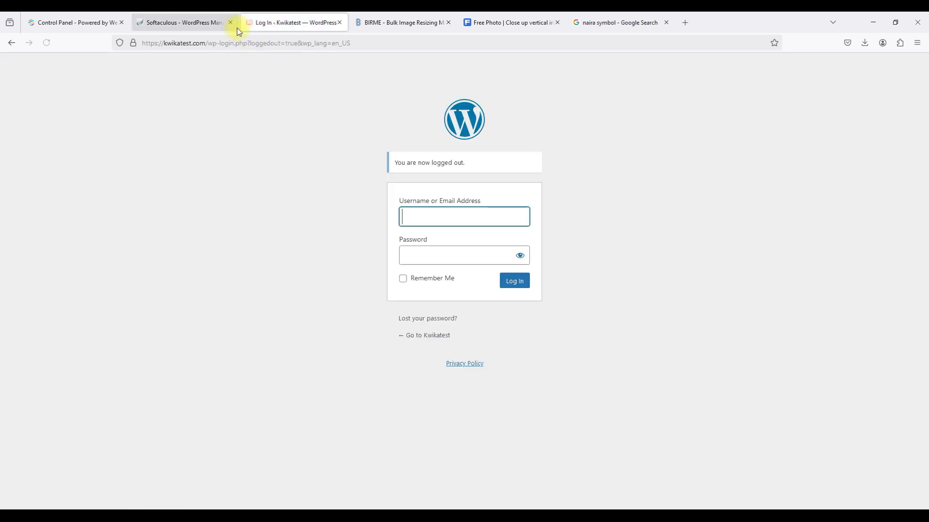
click(220, 43)
click(209, 43)
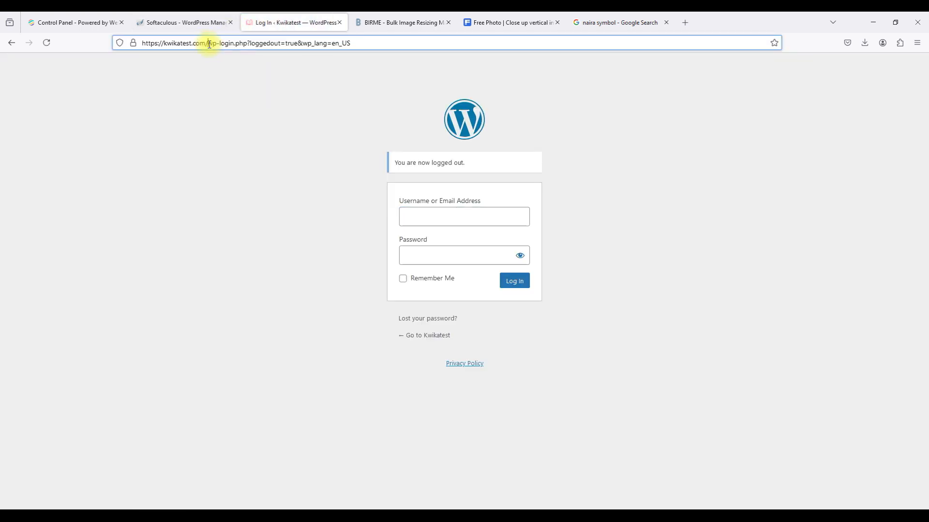
drag(208, 42, 421, 55)
key(BackSpace)
key(Return)
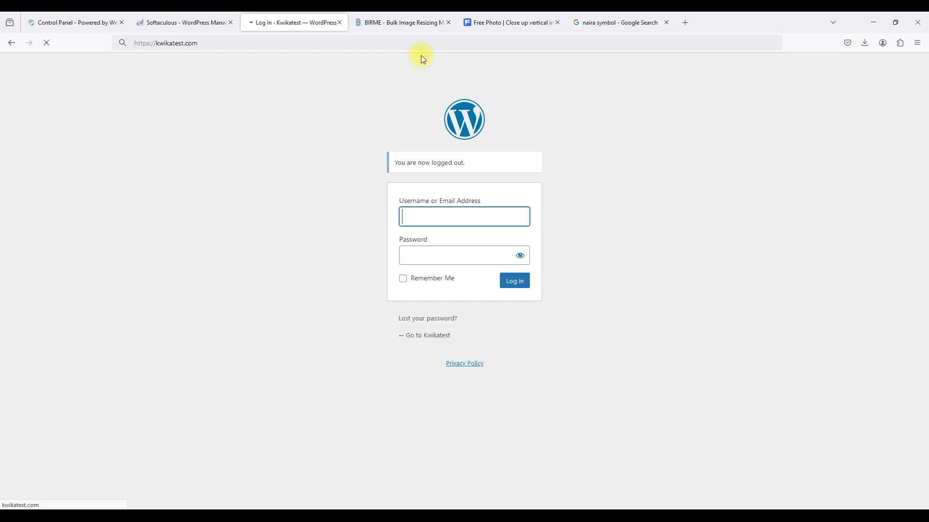